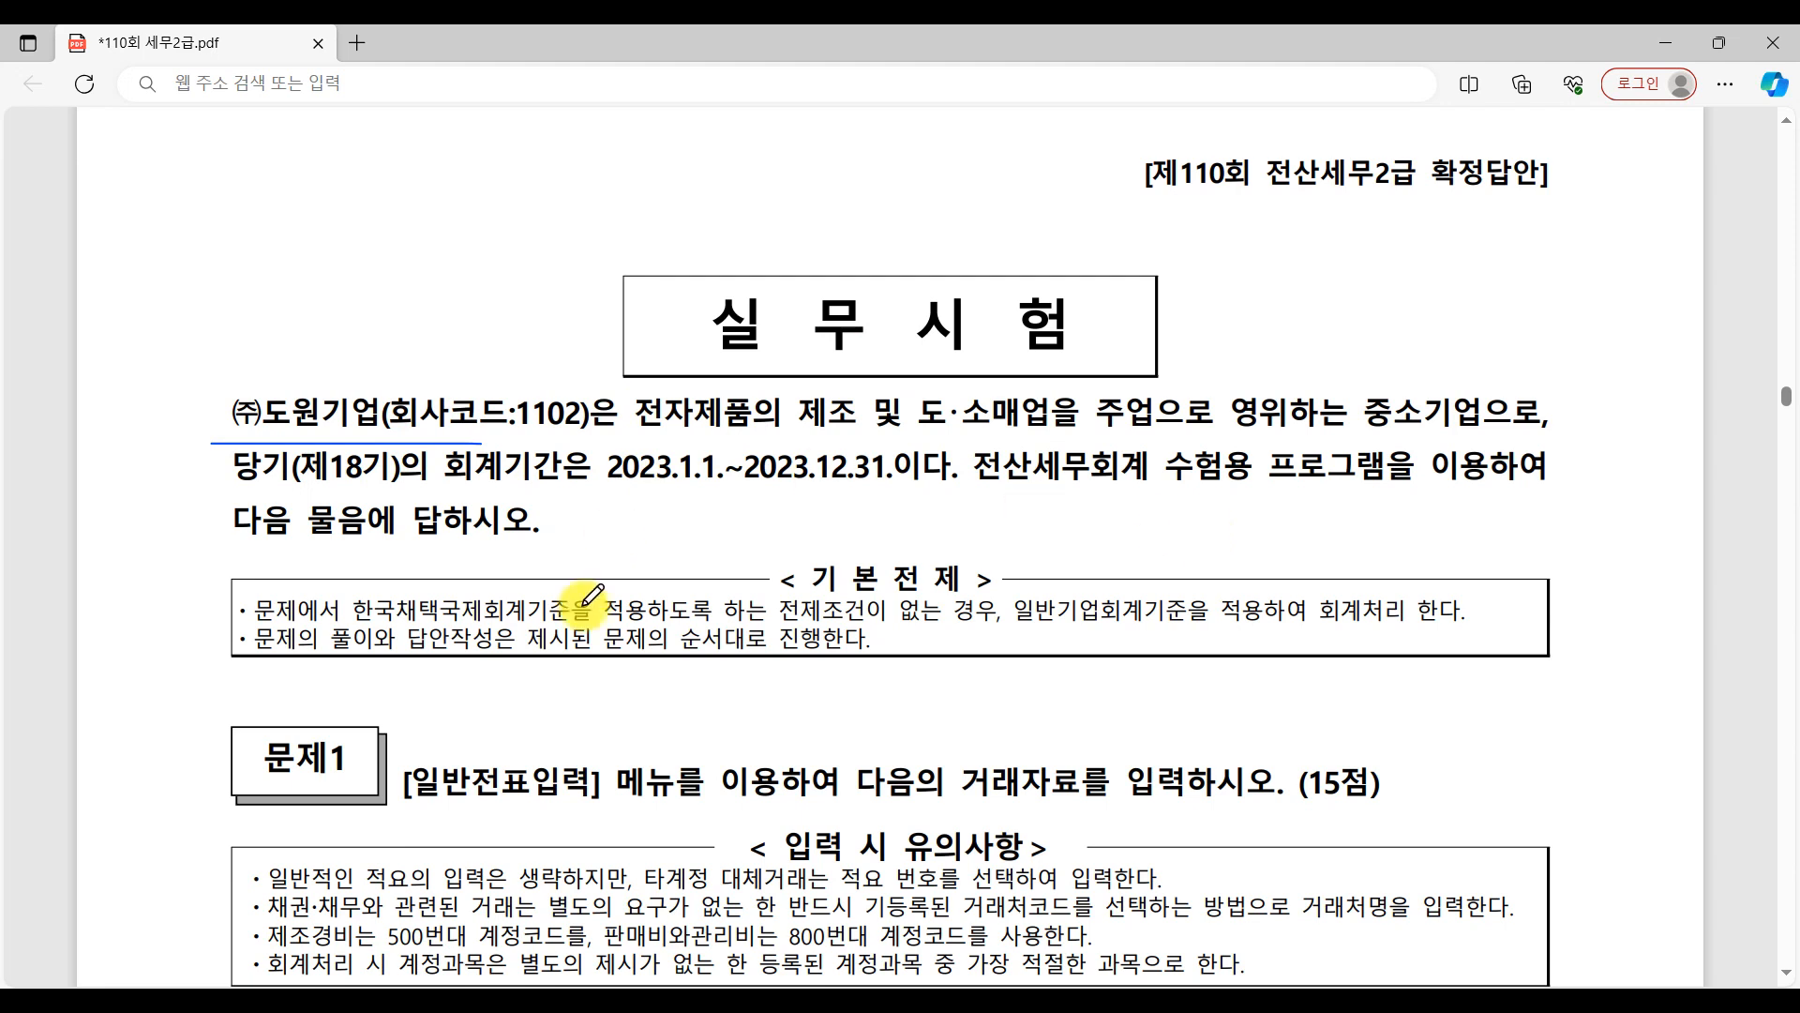
In question [1] of the PDF, underline "단기 투자목적으로" and "거래수수료 30,000원과" and number the answer's entries 1, 2 and 3.
{"action": "scroll", "coordinate": [826, 568], "scroll_direction": "down", "scroll_amount": 5}
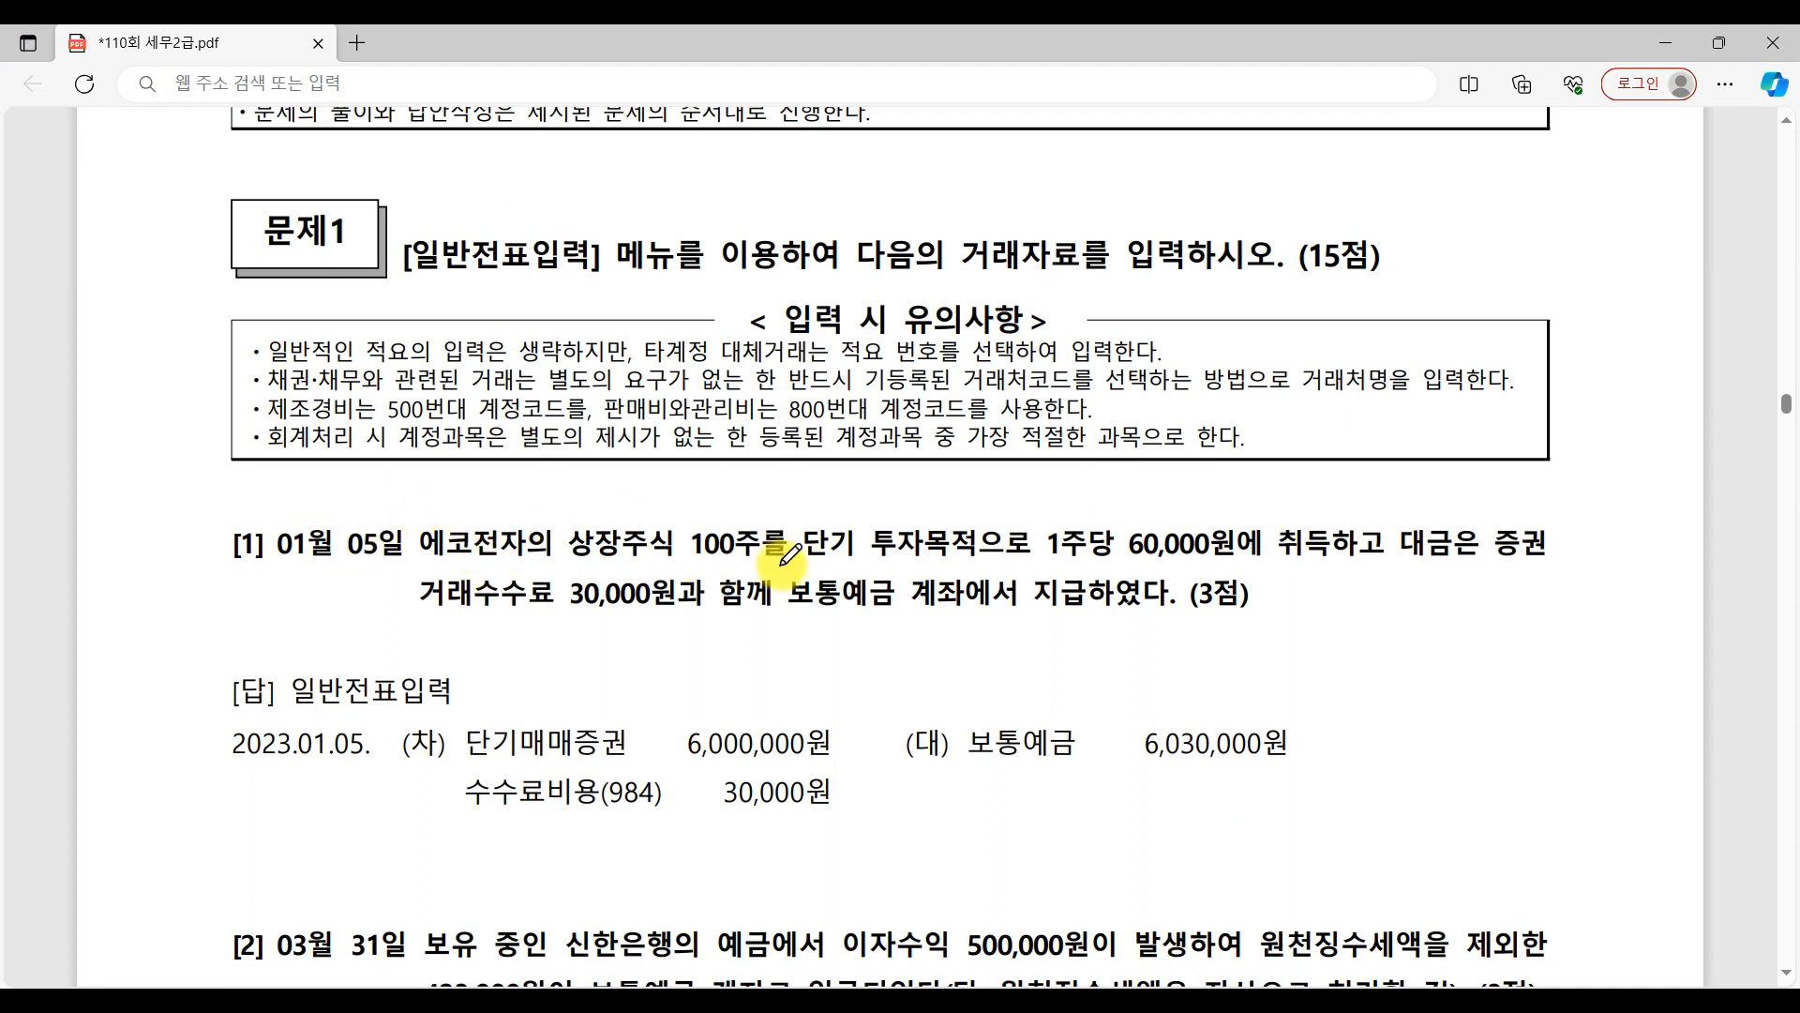
{"action": "left_click_drag", "start_coordinate": [819, 561], "coordinate": [1001, 558]}
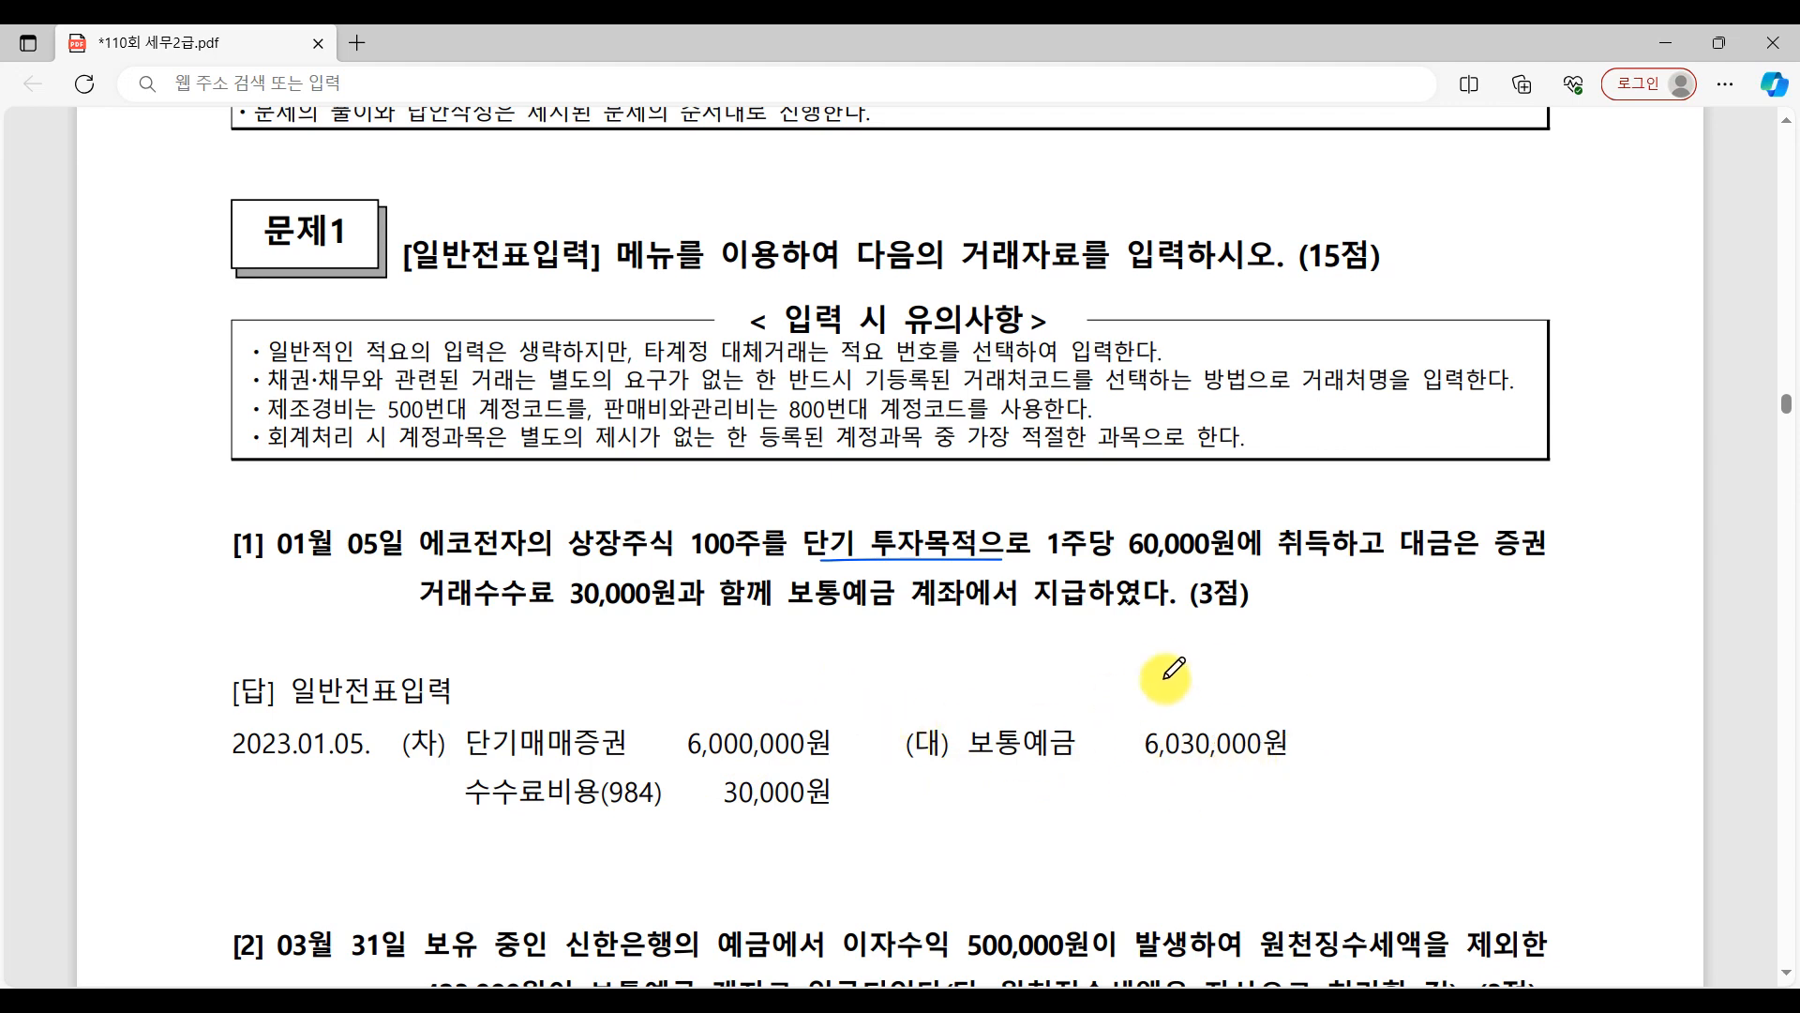
{"action": "mouse_move", "coordinate": [434, 710]}
{"action": "left_mouse_down"}
{"action": "mouse_move", "coordinate": [438, 741]}
{"action": "mouse_move", "coordinate": [411, 732]}
{"action": "mouse_move", "coordinate": [441, 737]}
{"action": "left_mouse_up"}
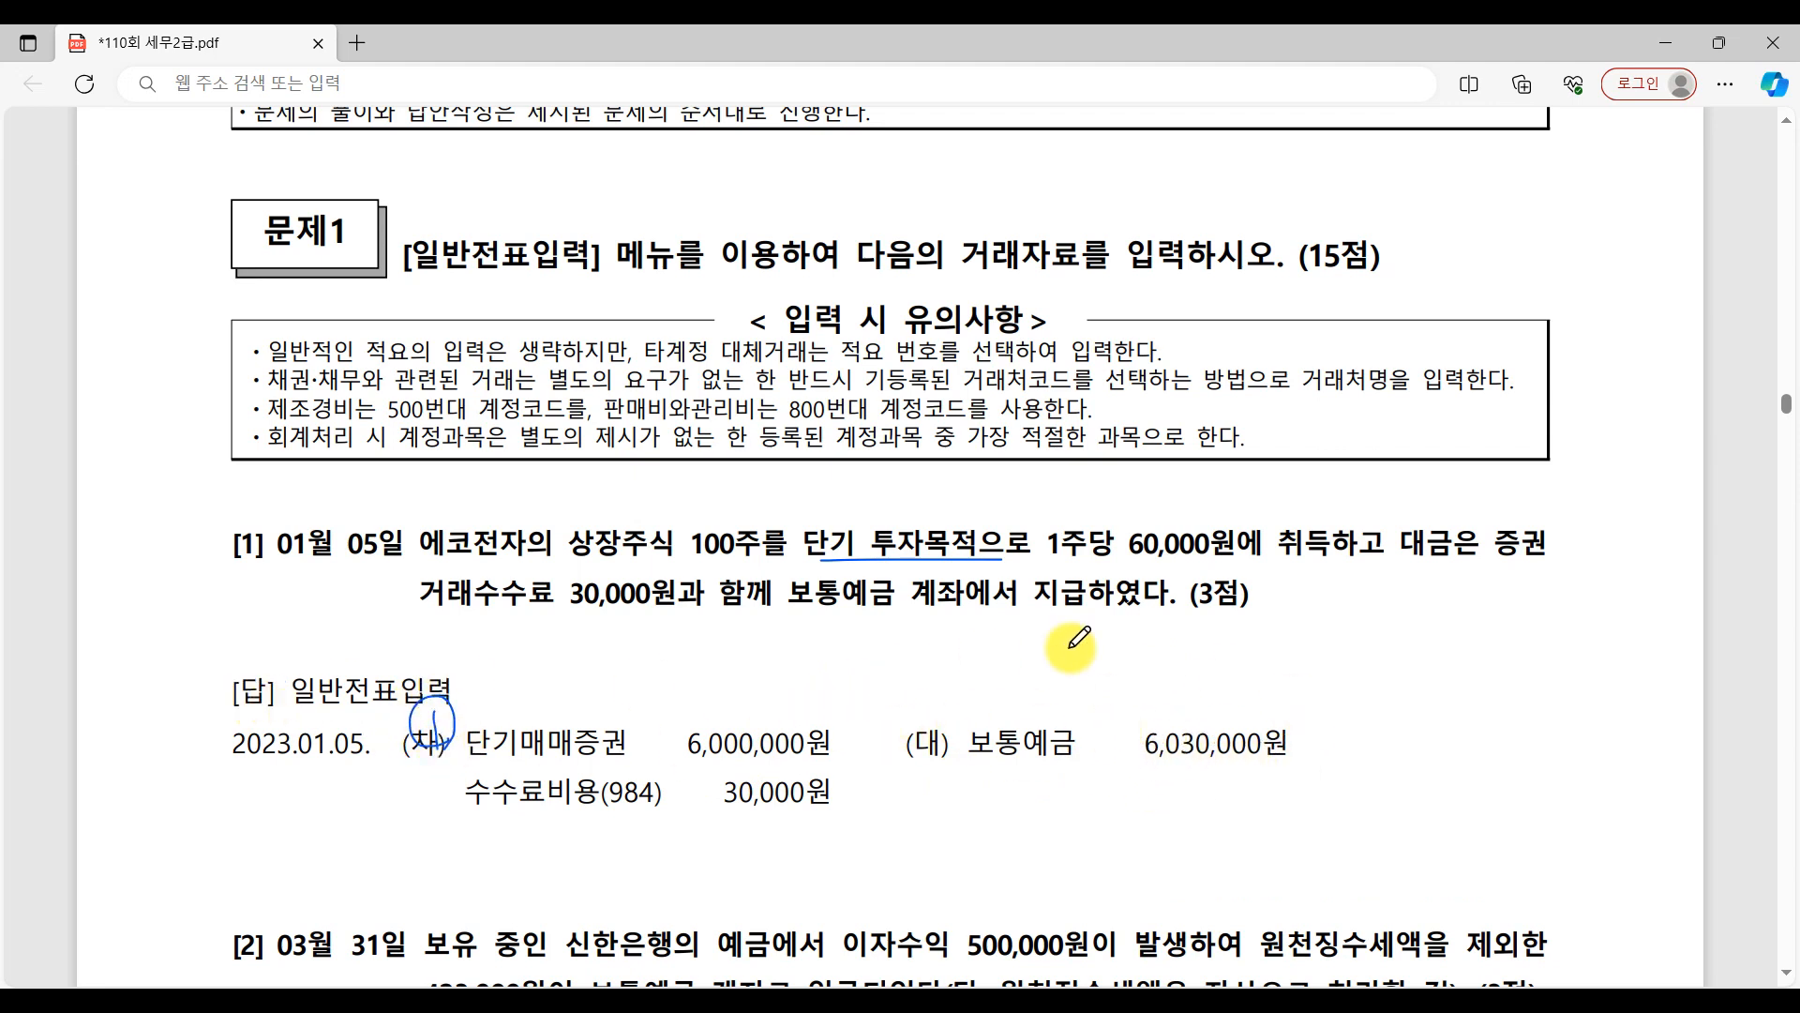
{"action": "mouse_move", "coordinate": [1310, 710]}
{"action": "left_mouse_down"}
{"action": "mouse_move", "coordinate": [1350, 711]}
{"action": "mouse_move", "coordinate": [1314, 723]}
{"action": "left_mouse_up"}
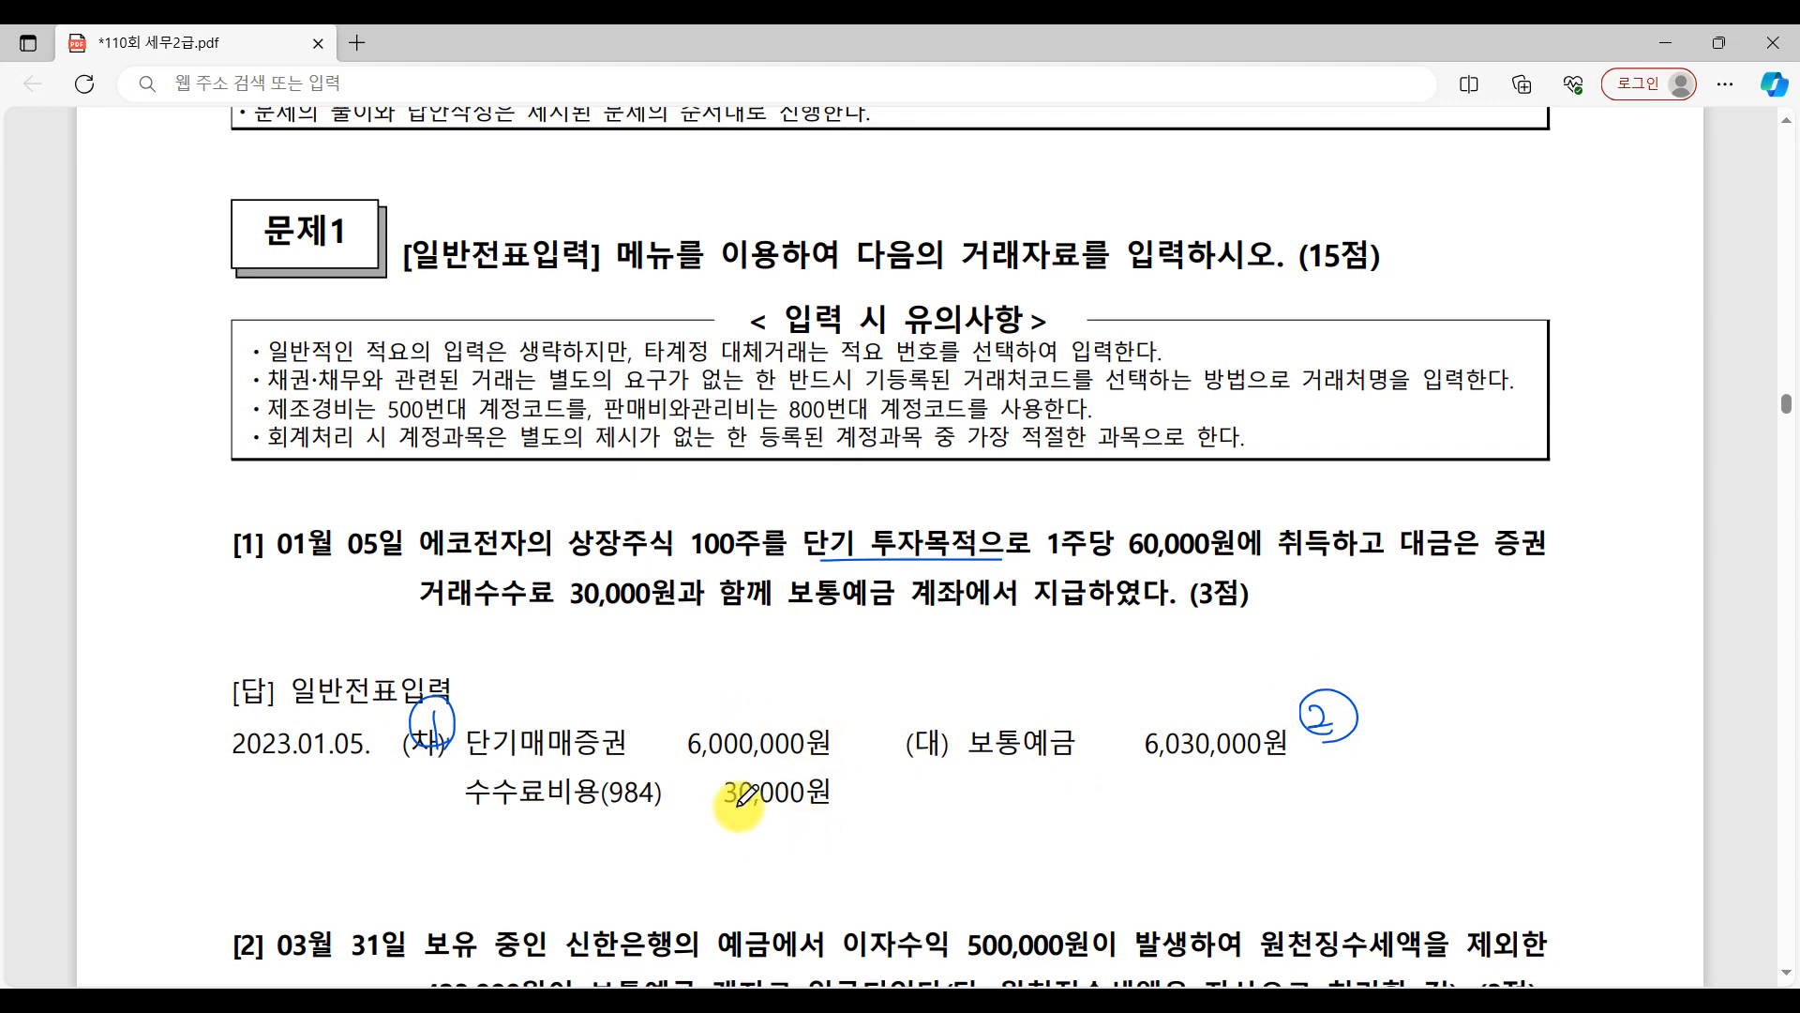
{"action": "left_click_drag", "start_coordinate": [434, 618], "coordinate": [737, 608]}
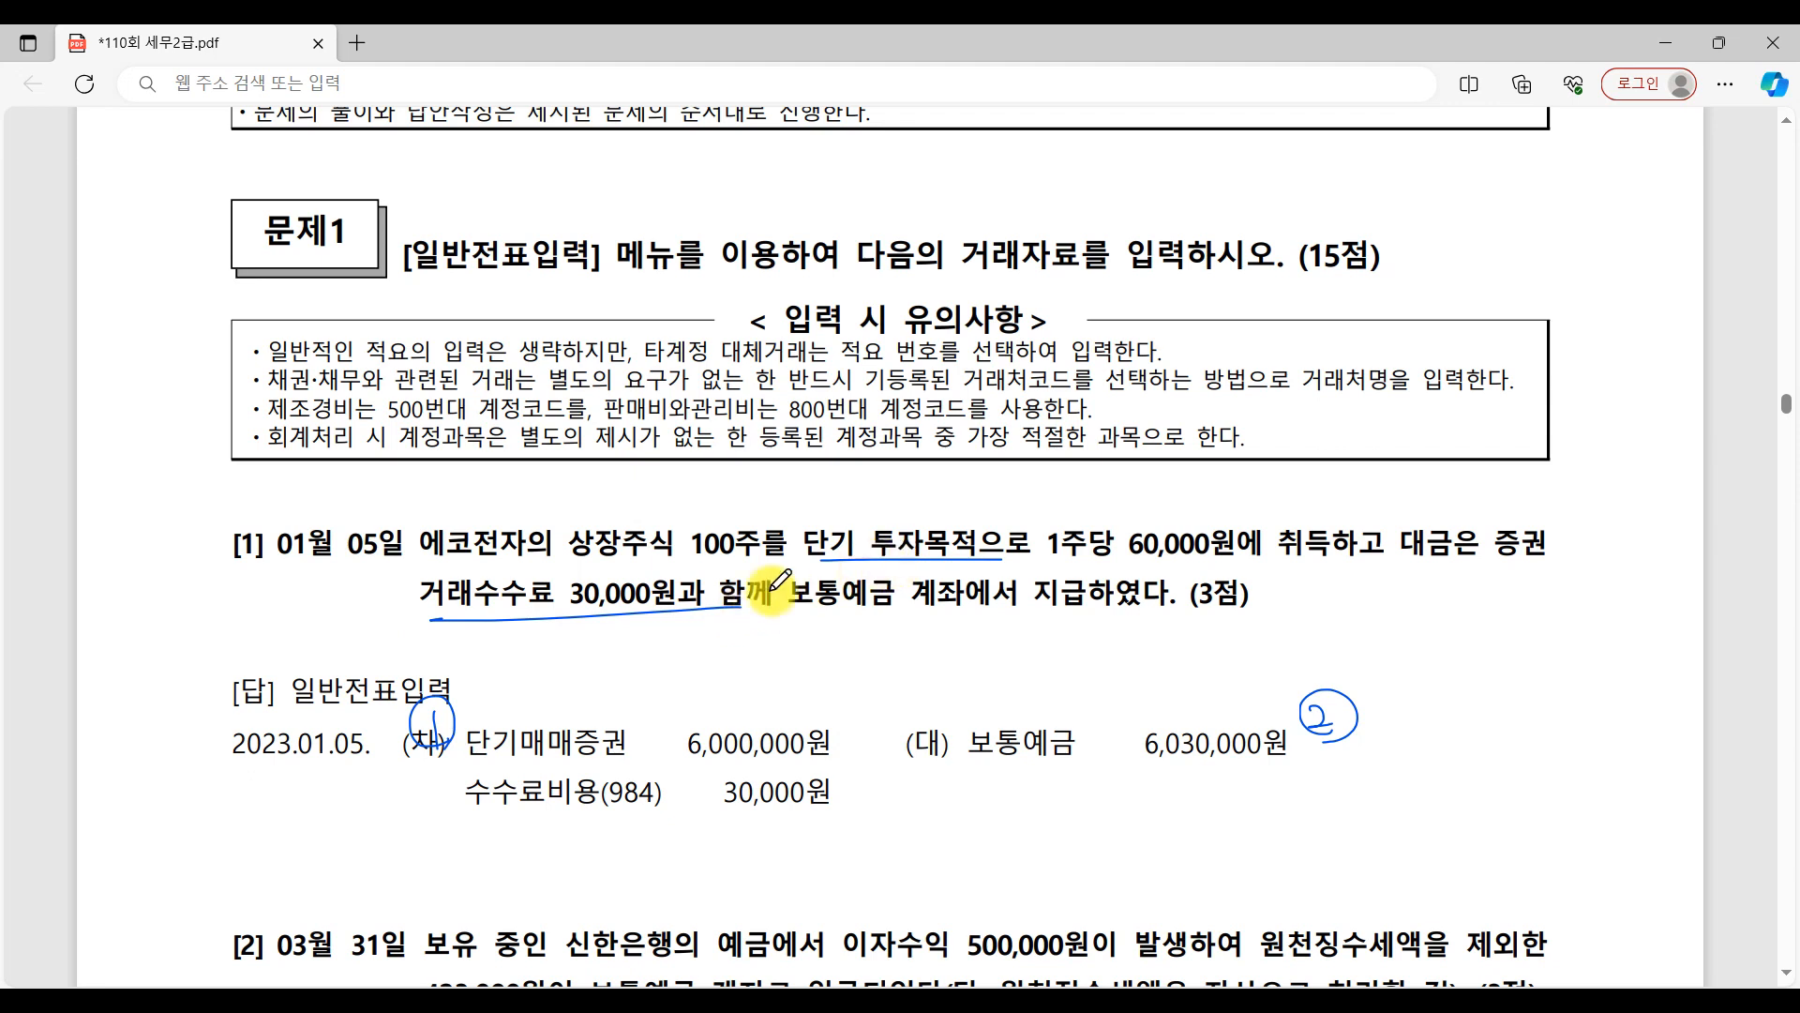
{"action": "mouse_move", "coordinate": [413, 786]}
{"action": "left_mouse_down"}
{"action": "mouse_move", "coordinate": [434, 825]}
{"action": "mouse_move", "coordinate": [457, 823]}
{"action": "left_mouse_up"}
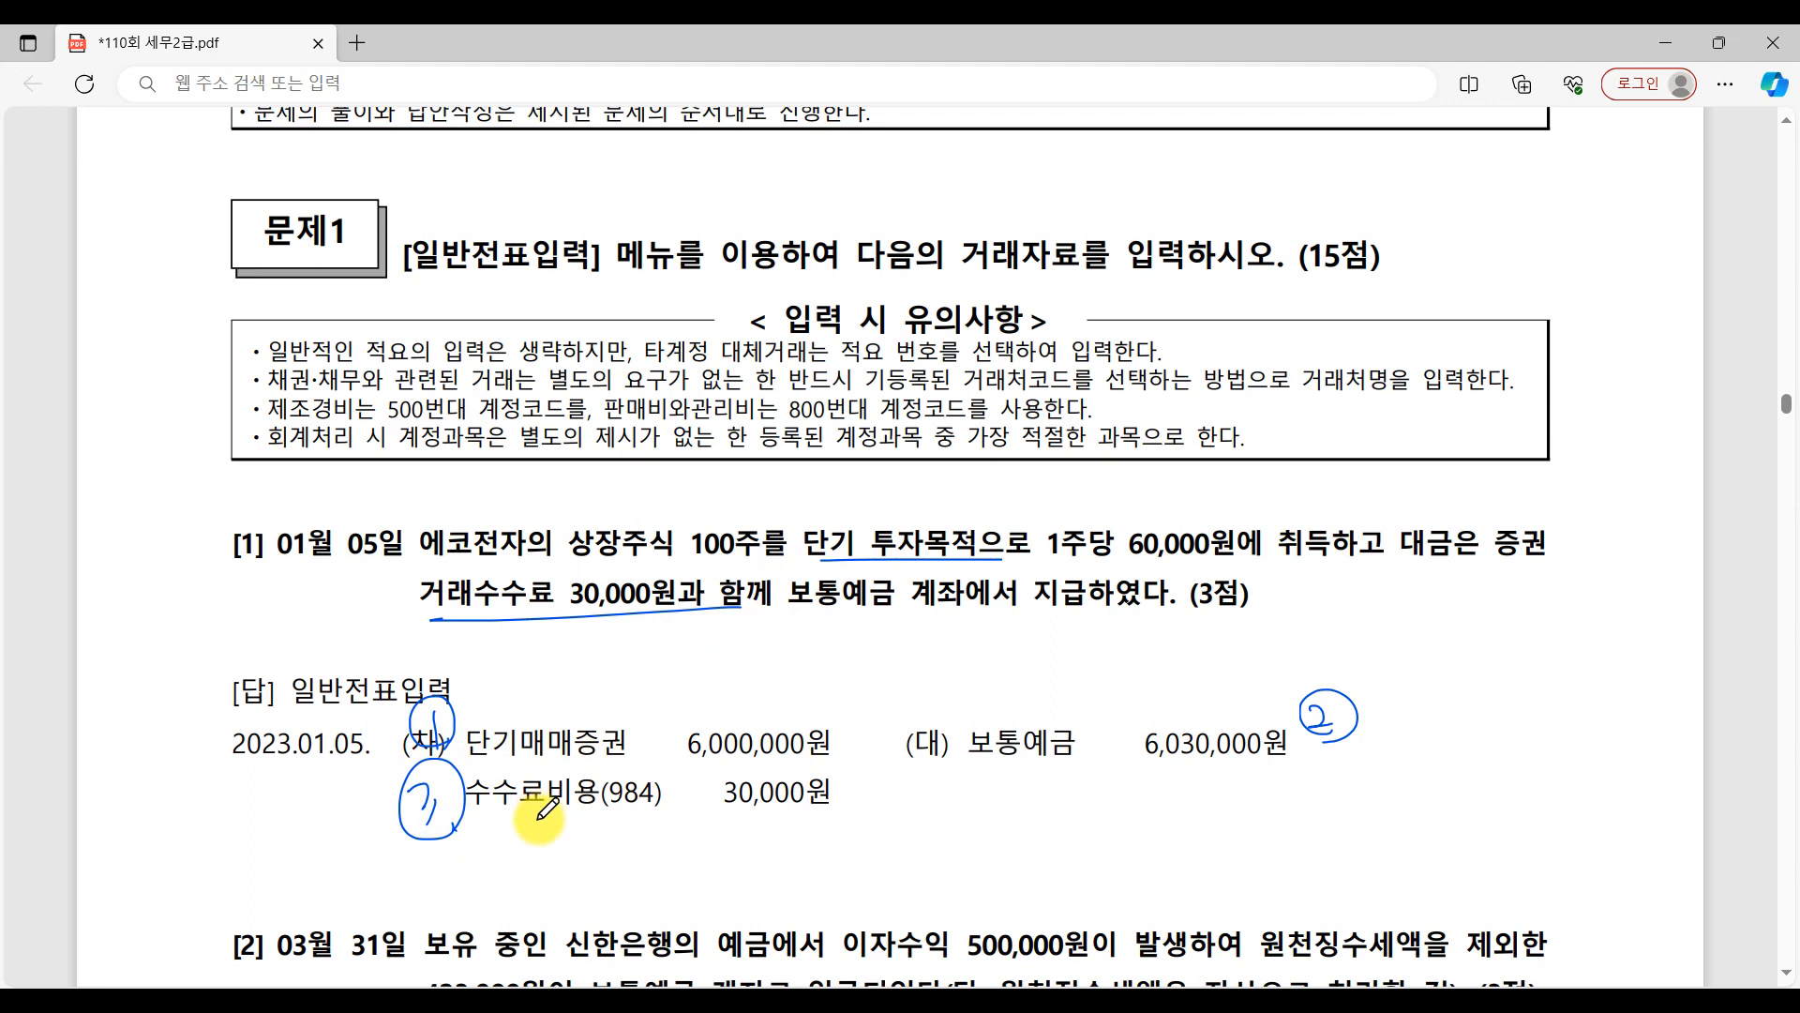
Underline the account code (984) of 수수료비용 and handwrite an underlined note "영업외비용" below it.
{"action": "mouse_move", "coordinate": [587, 818]}
{"action": "left_mouse_down"}
{"action": "mouse_move", "coordinate": [691, 822]}
{"action": "mouse_move", "coordinate": [619, 867]}
{"action": "mouse_move", "coordinate": [652, 855]}
{"action": "mouse_move", "coordinate": [654, 890]}
{"action": "mouse_move", "coordinate": [666, 856]}
{"action": "mouse_move", "coordinate": [722, 847]}
{"action": "mouse_move", "coordinate": [805, 874]}
{"action": "left_mouse_up"}
{"action": "mouse_move", "coordinate": [601, 902]}
{"action": "left_mouse_down"}
{"action": "mouse_move", "coordinate": [859, 862]}
{"action": "mouse_move", "coordinate": [829, 879]}
{"action": "left_mouse_up"}
{"action": "left_click_drag", "start_coordinate": [844, 850], "coordinate": [846, 880]}
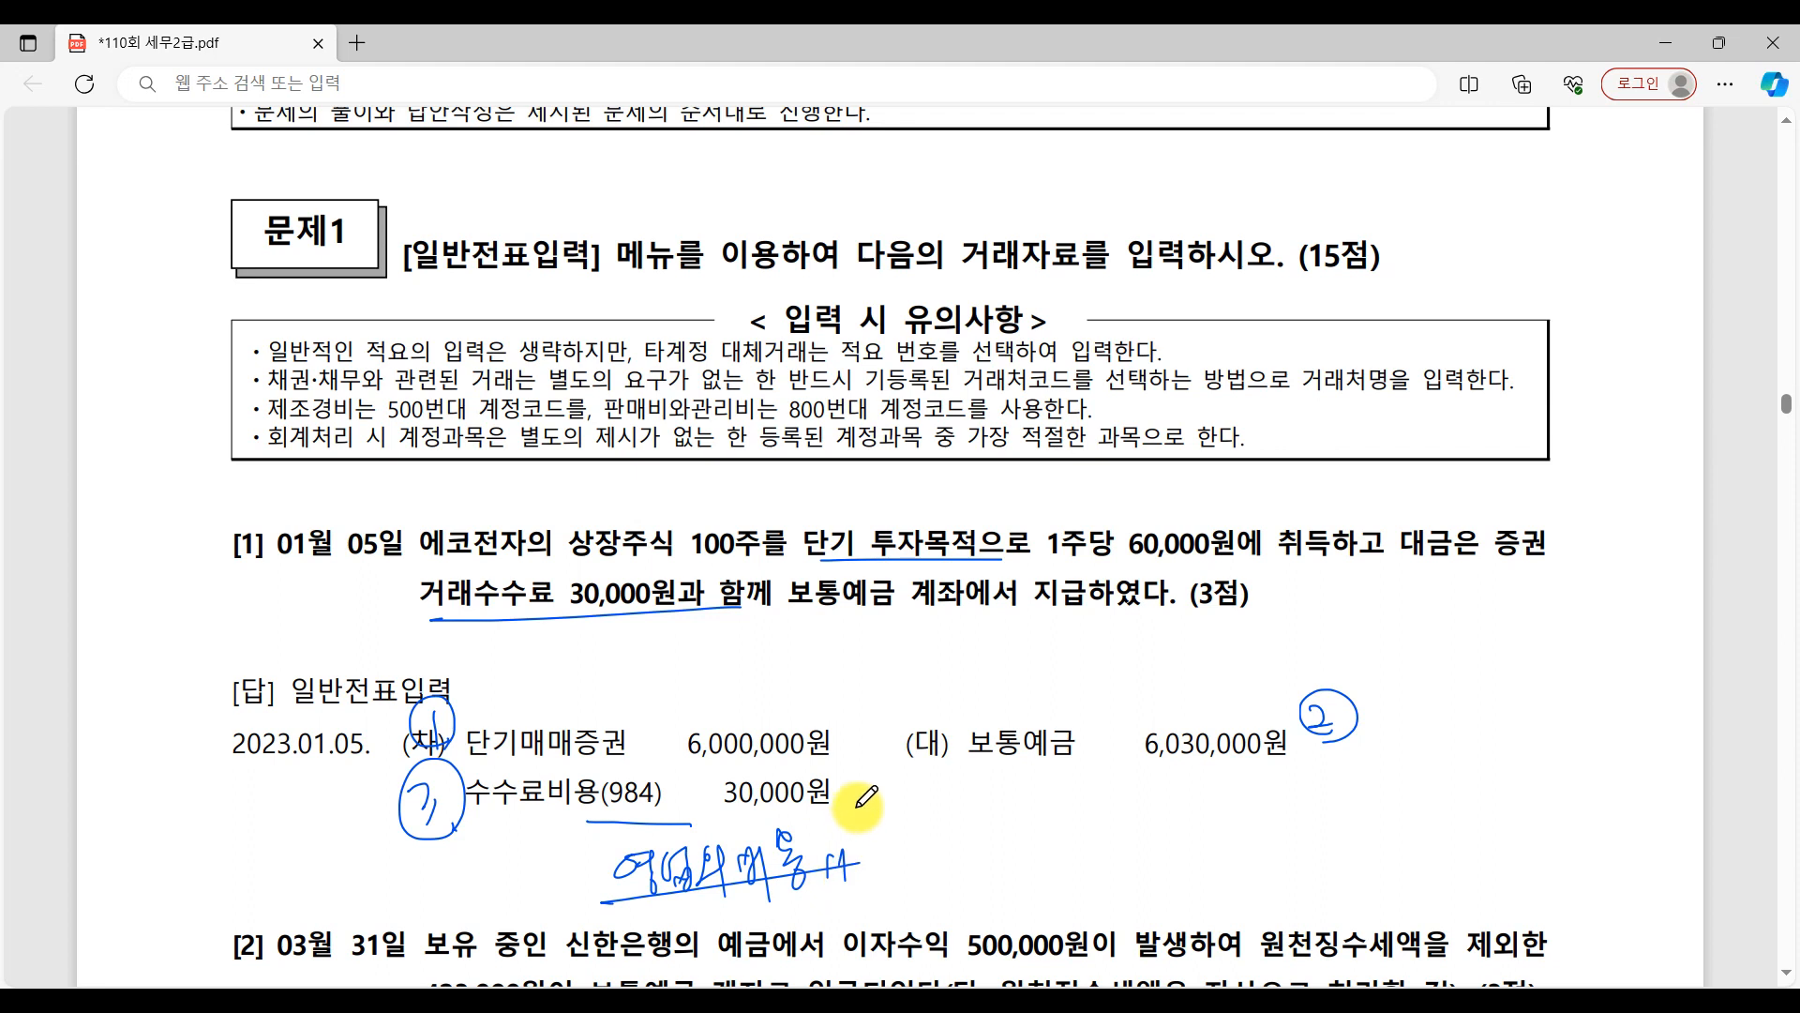
Switch to the 일반전표입력 voucher entry window and set the working date to January 5, 2023.
{"action": "left_click", "coordinate": [1421, 1000]}
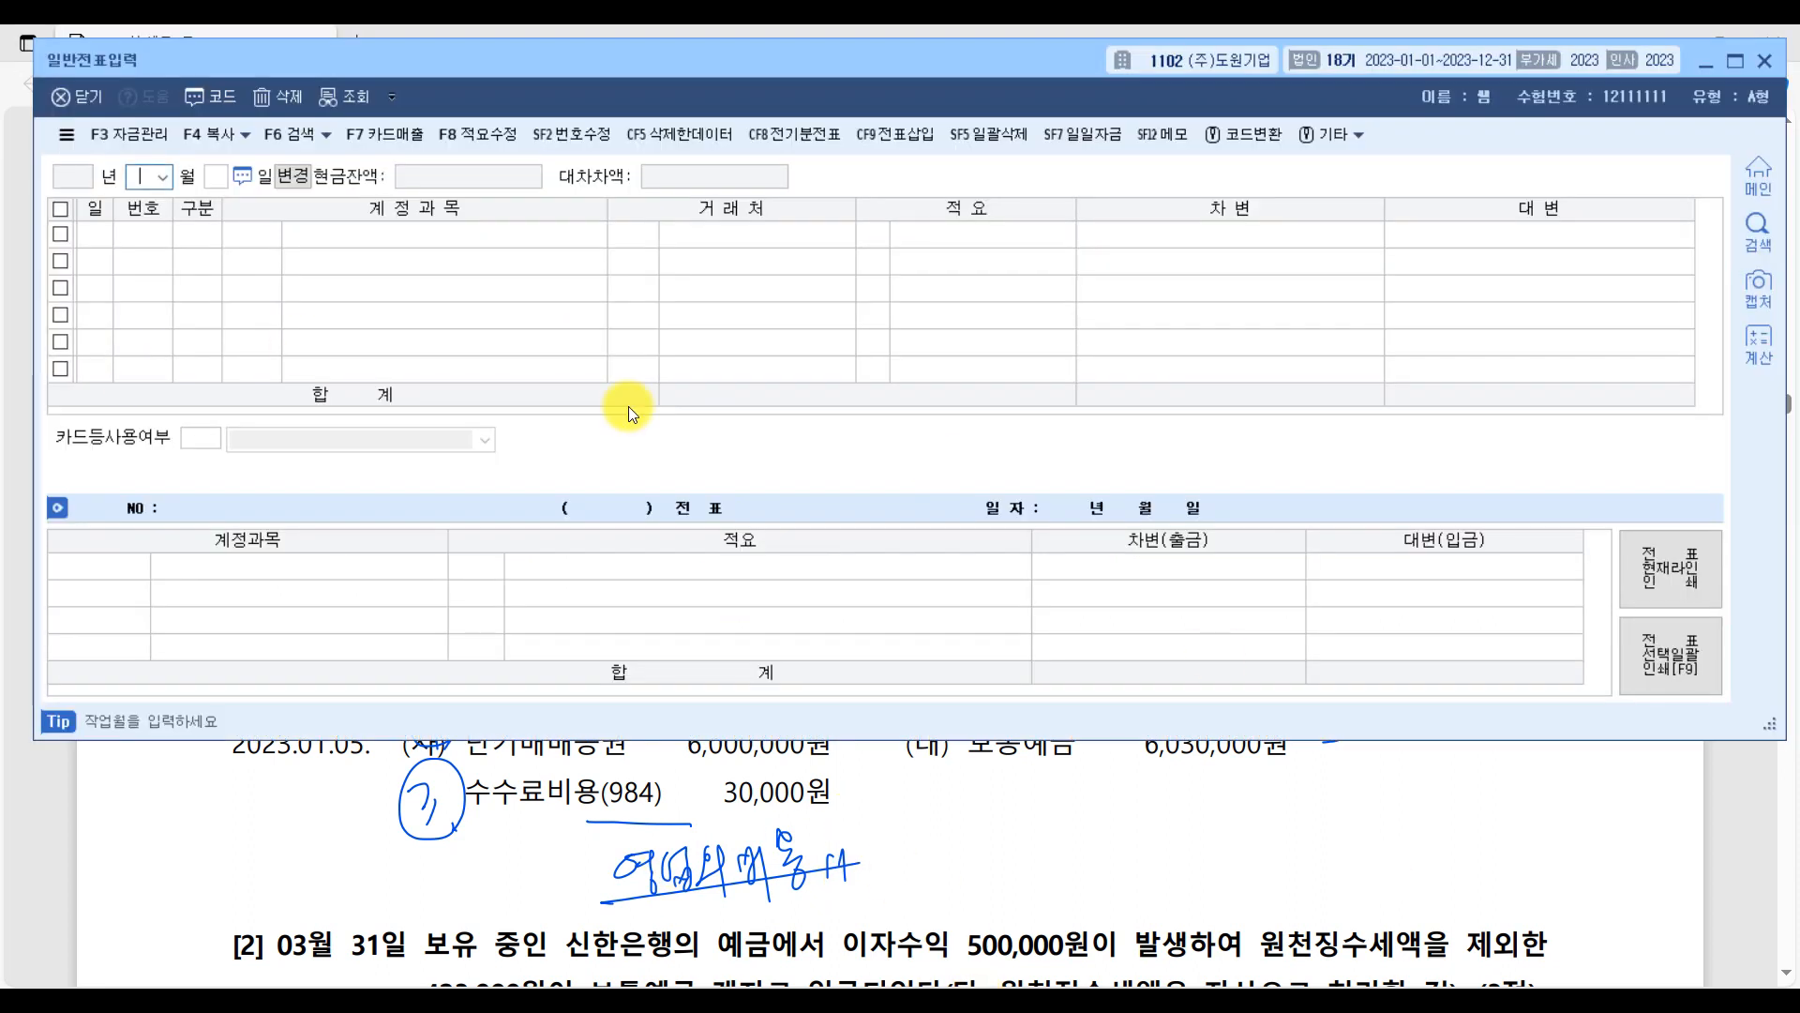
{"action": "key", "text": "Return"}
{"action": "type", "text": "5"}
{"action": "key", "text": "Return"}
Enter a debit (차변) line for 단기매매증권 with an amount of 6,000,000.
{"action": "type", "text": "3"}
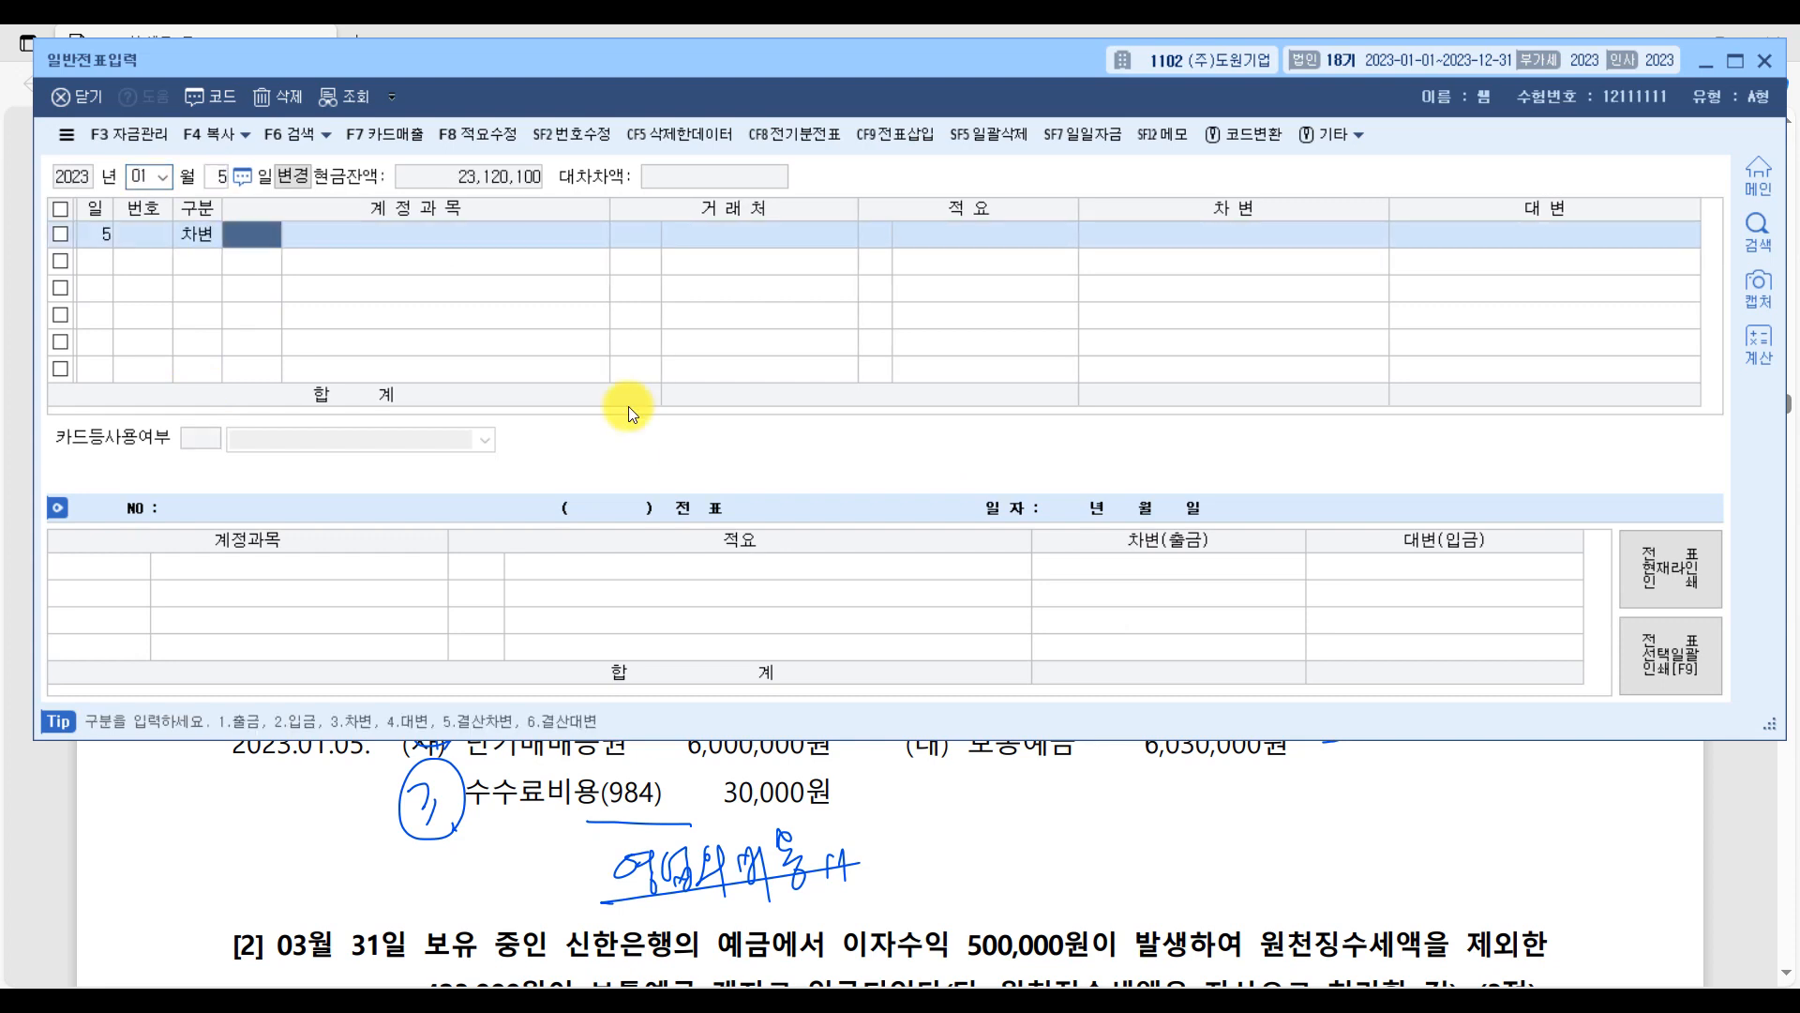
{"action": "type", "text": "단기"}
{"action": "key", "text": "Return"}
{"action": "key", "text": "Return"}
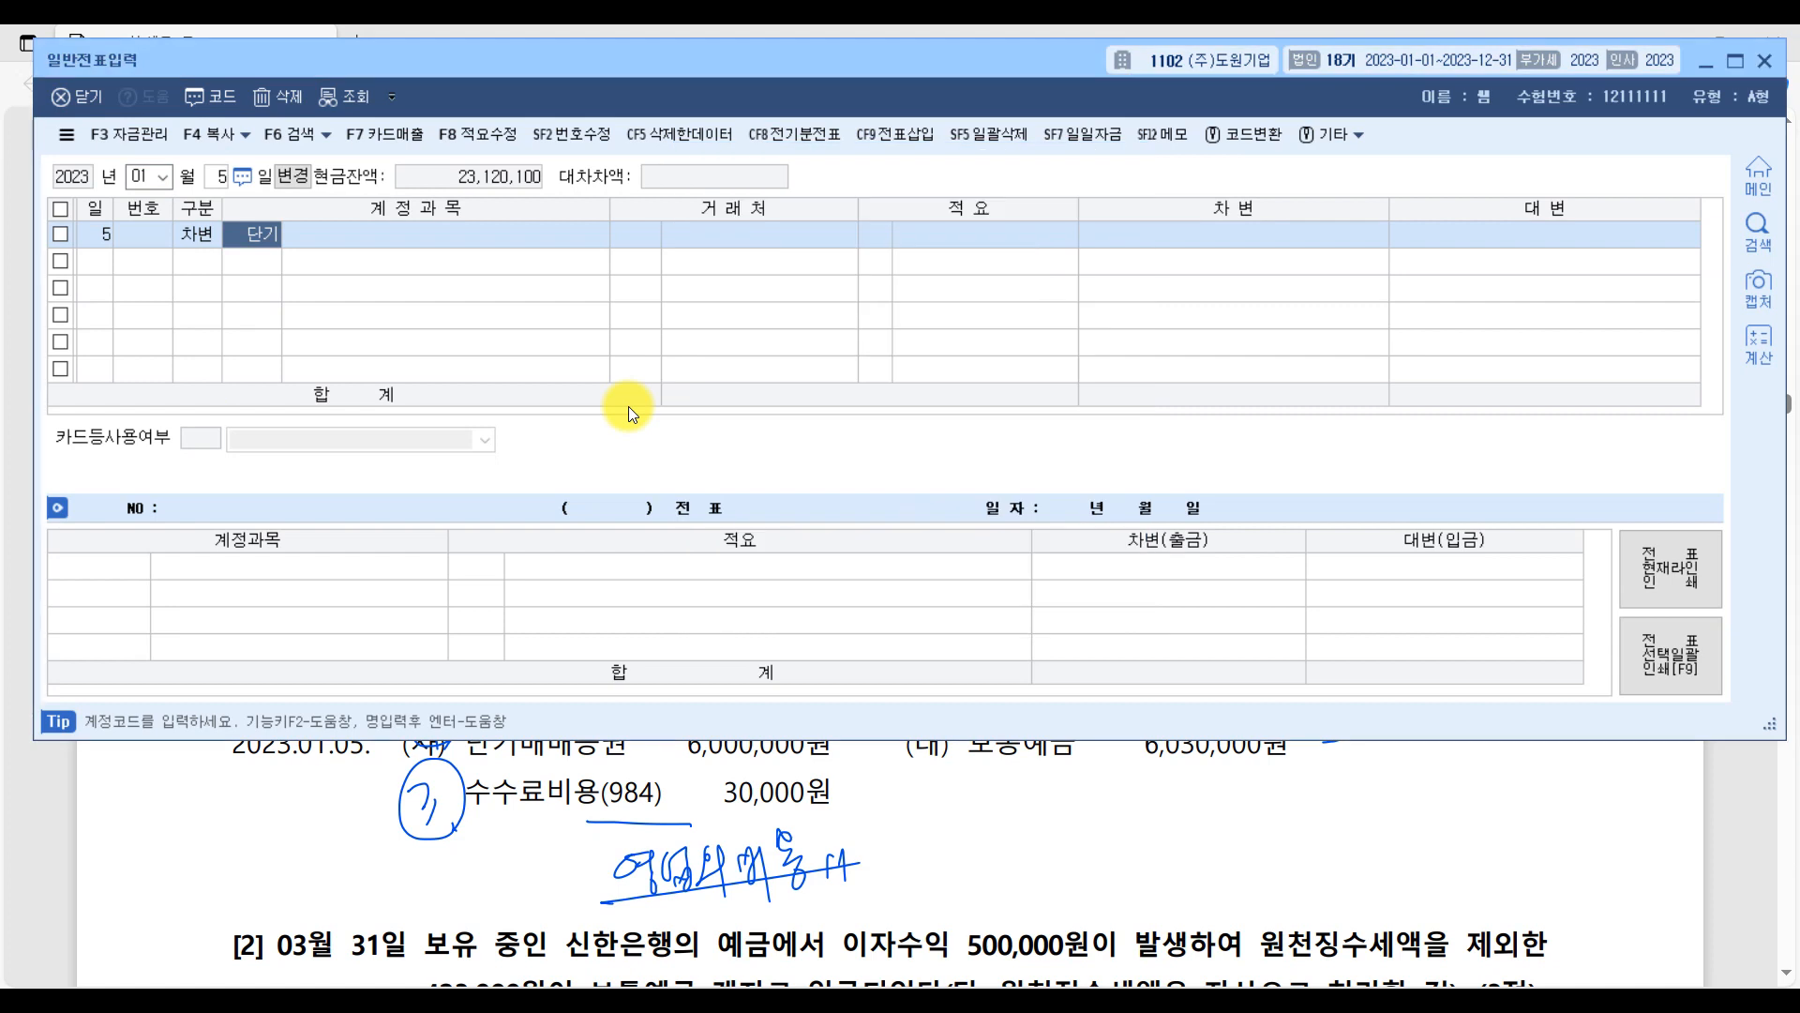
{"action": "key", "text": "Return"}
{"action": "key", "text": "Return"}
{"action": "type", "text": "6000000000"}
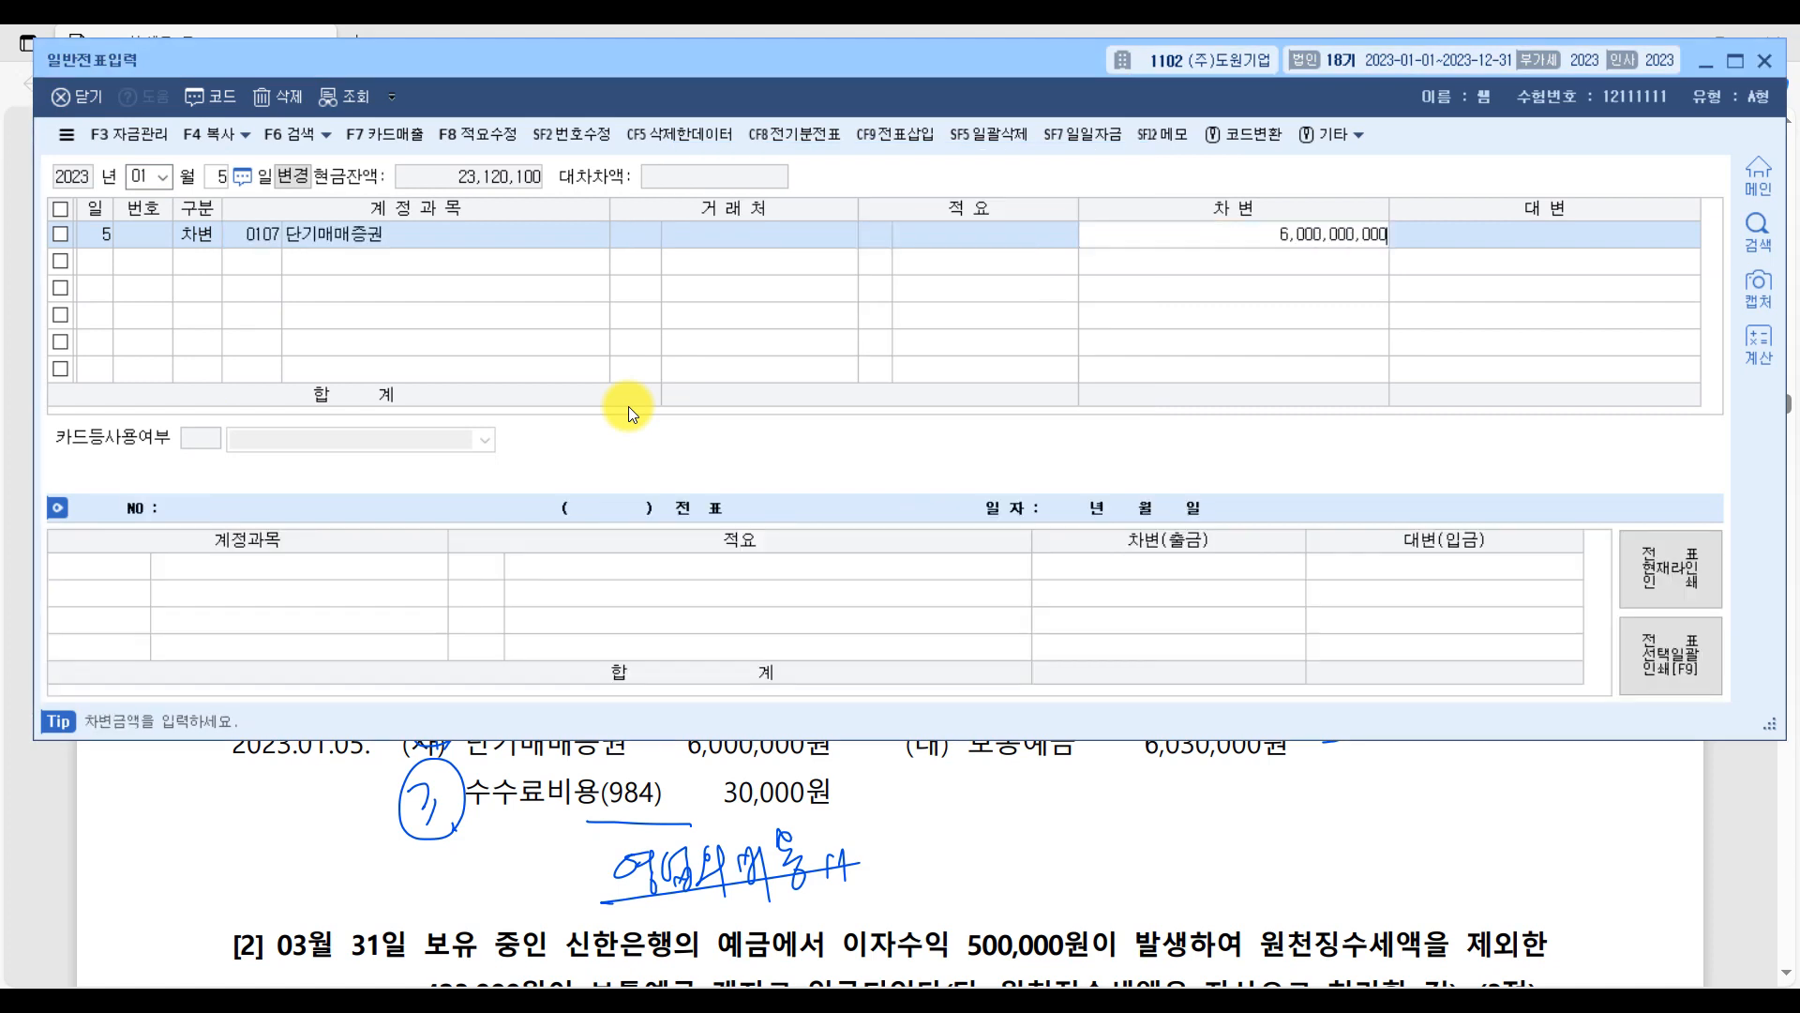
{"action": "key", "text": "Return"}
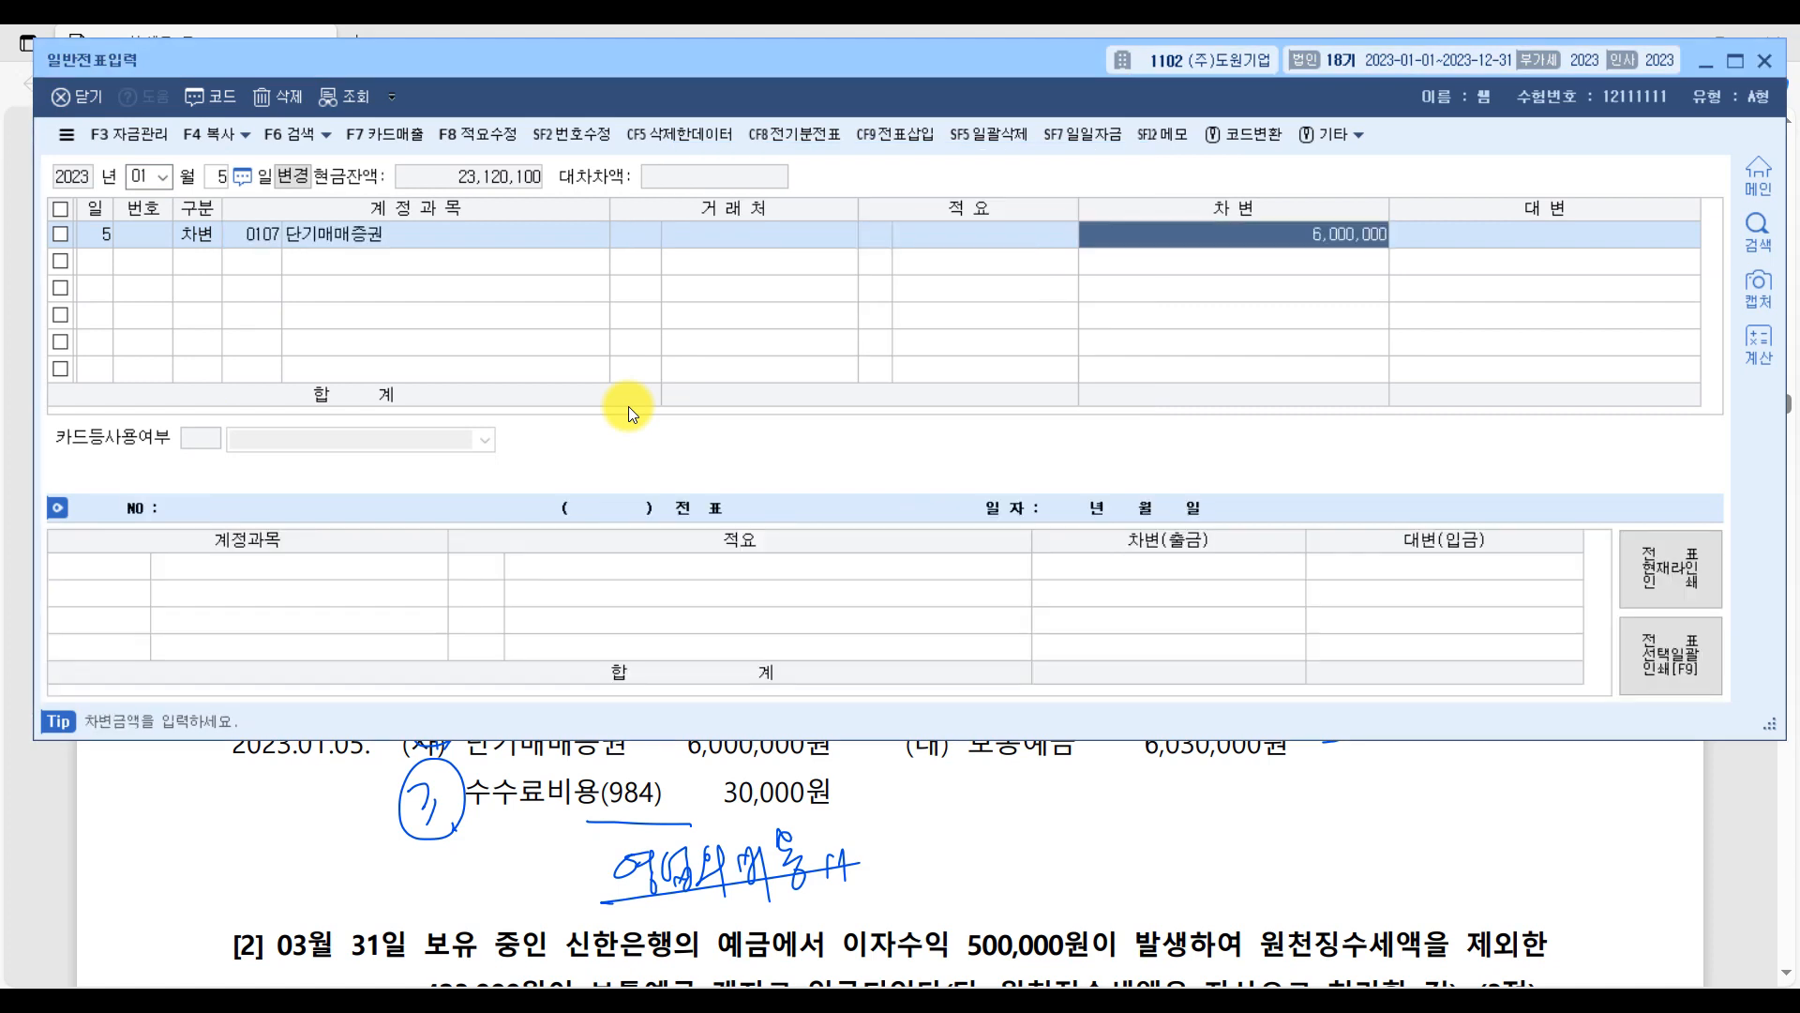
Add a credit (대변) line for 보통예금 with an amount of 6,030,000.
{"action": "type", "text": "4"}
{"action": "type", "text": "보통"}
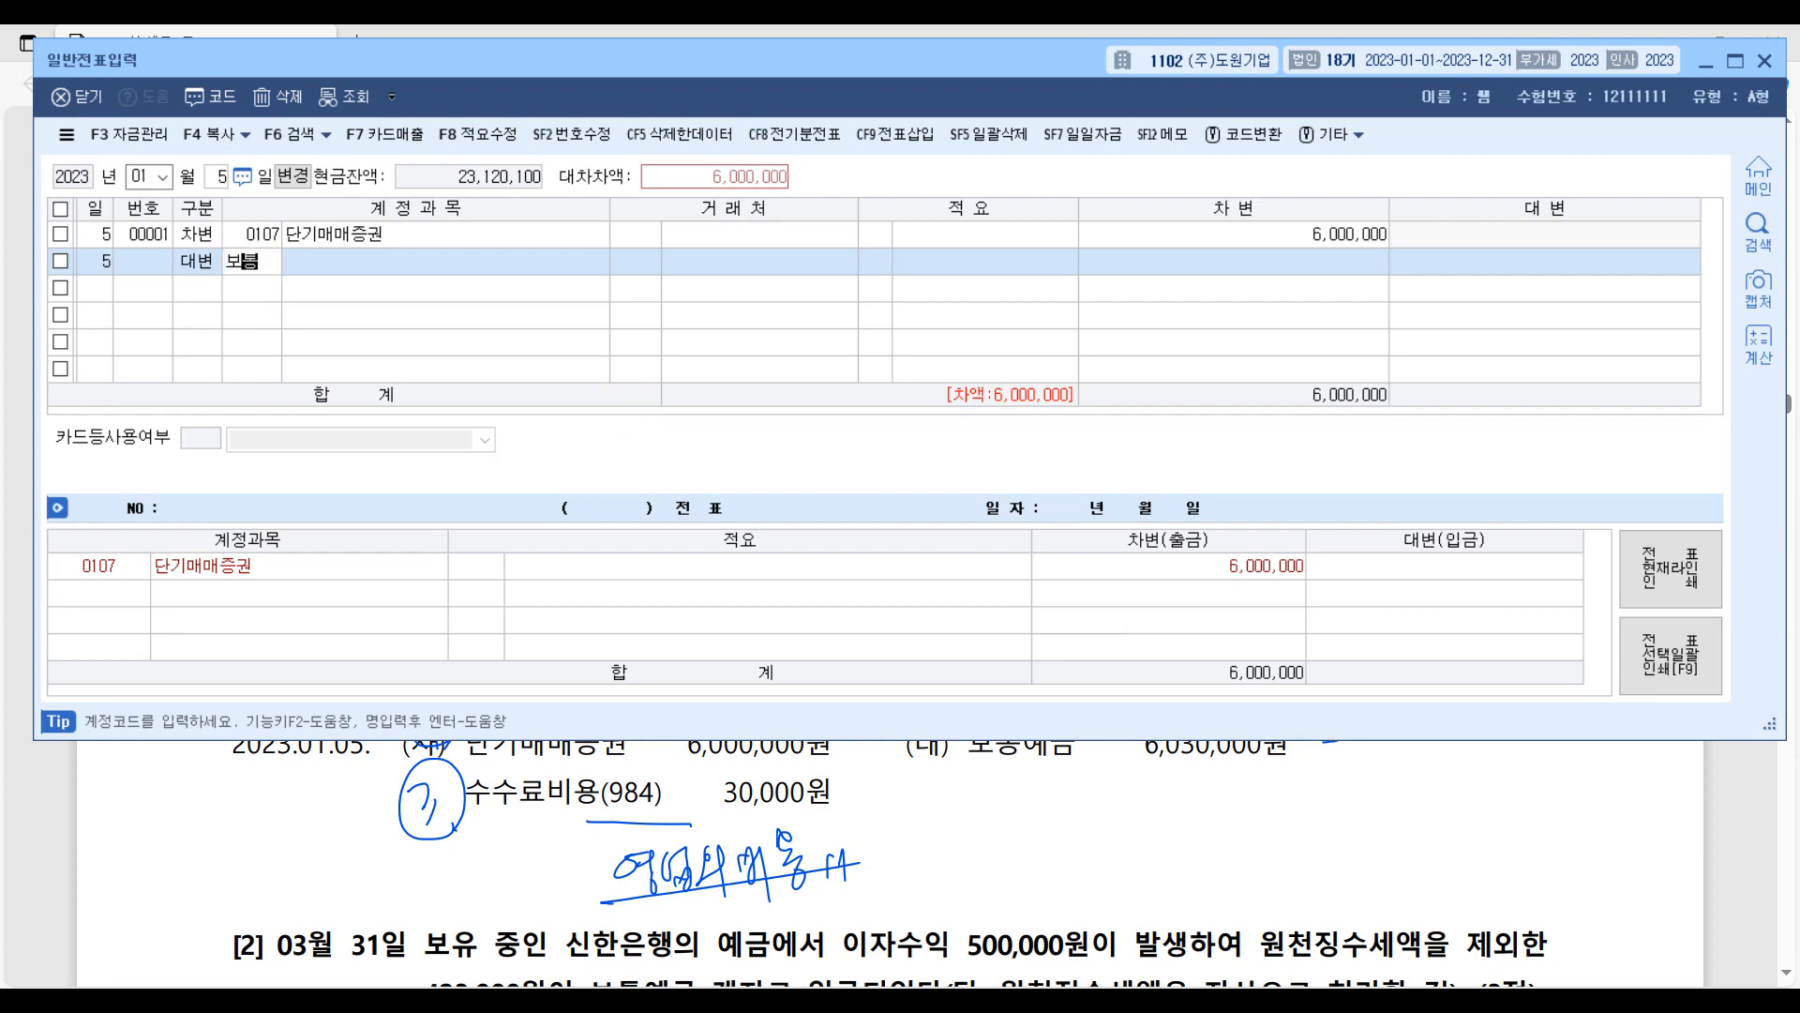
{"action": "key", "text": "Return"}
{"action": "key", "text": "Return"}
{"action": "key", "text": "Return"}
{"action": "key", "text": "Return"}
{"action": "key", "text": "Return"}
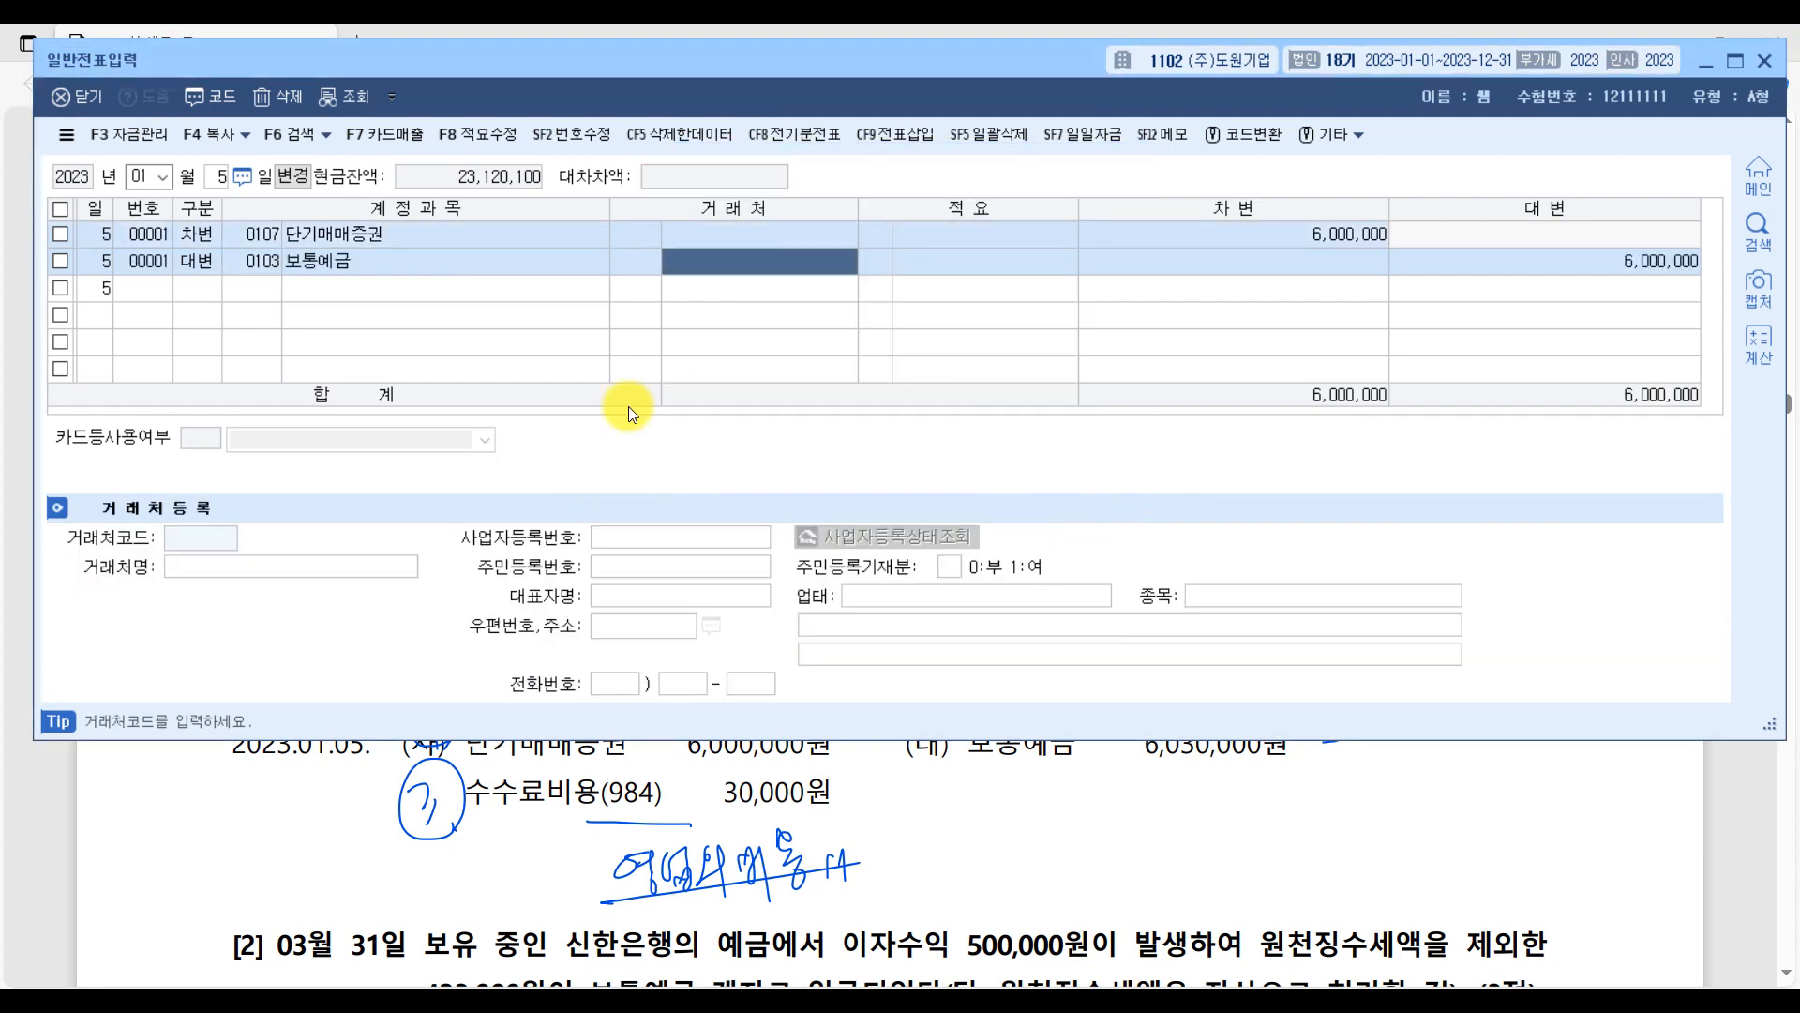
{"action": "type", "text": "6,030,000"}
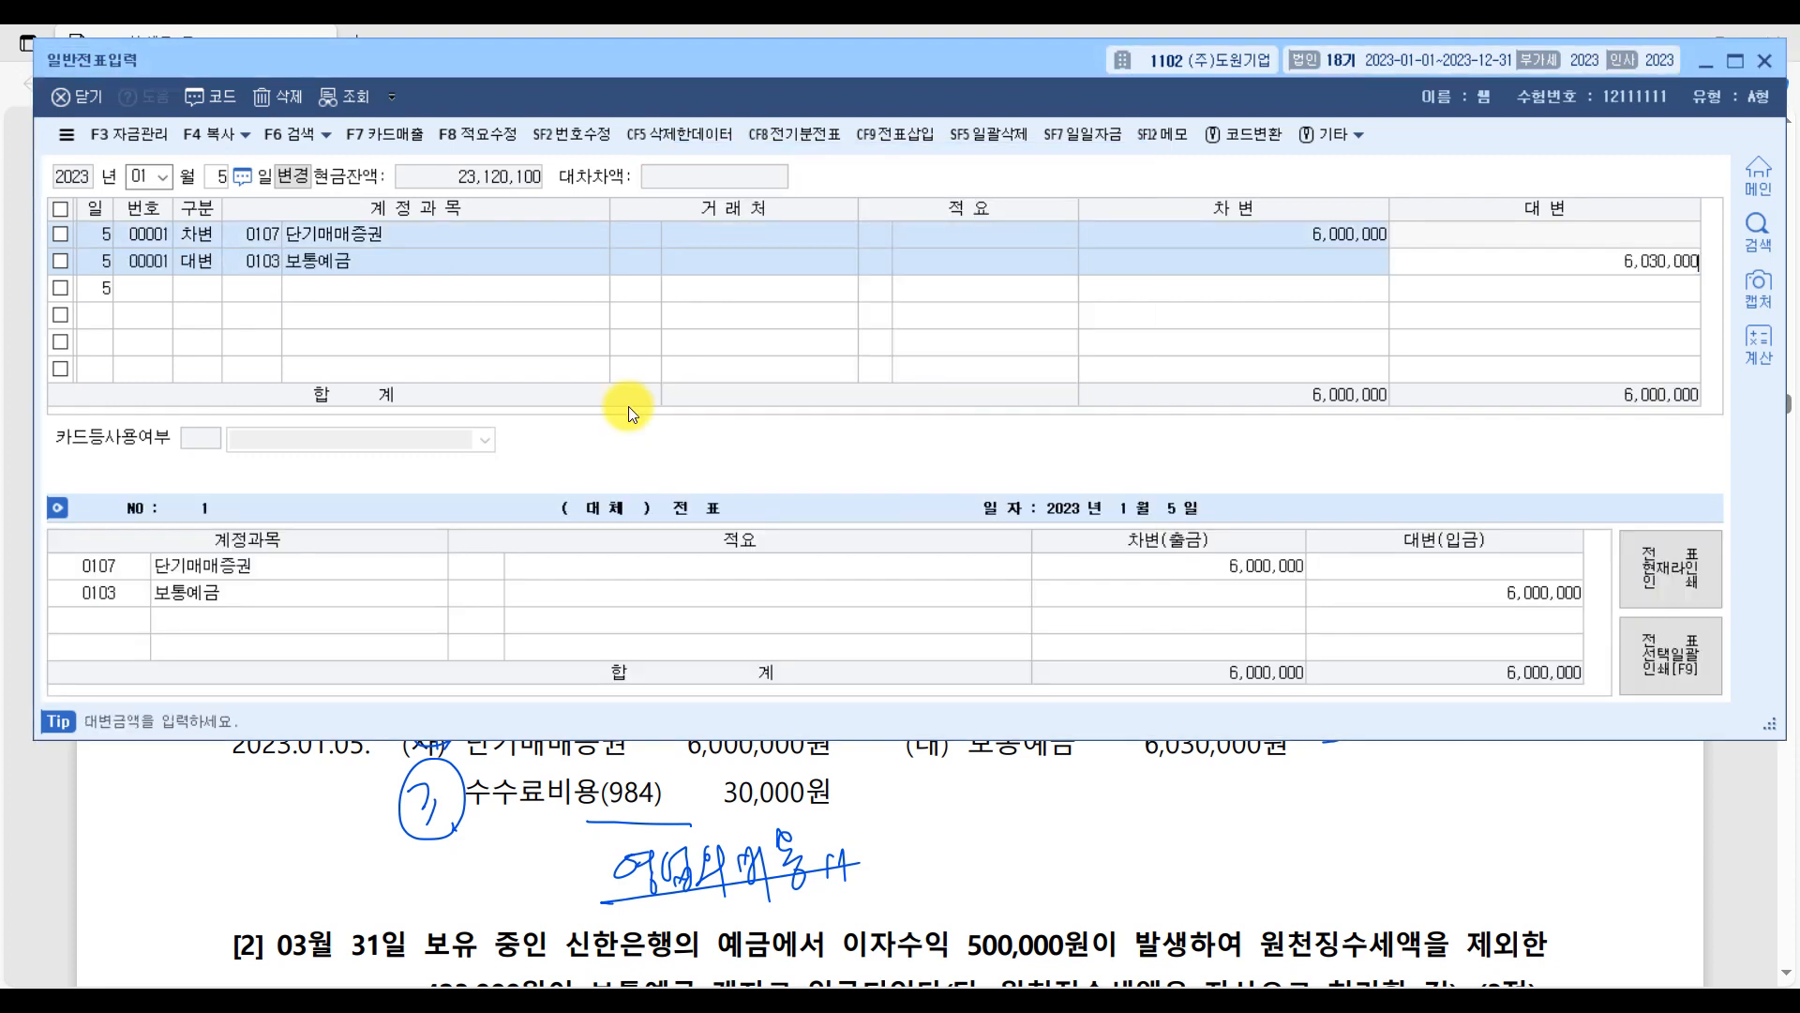
{"action": "key", "text": "Return"}
Add a 30,000 debit line and set its account to 0984 수수료비용.
{"action": "type", "text": "3"}
{"action": "key", "text": "Return"}
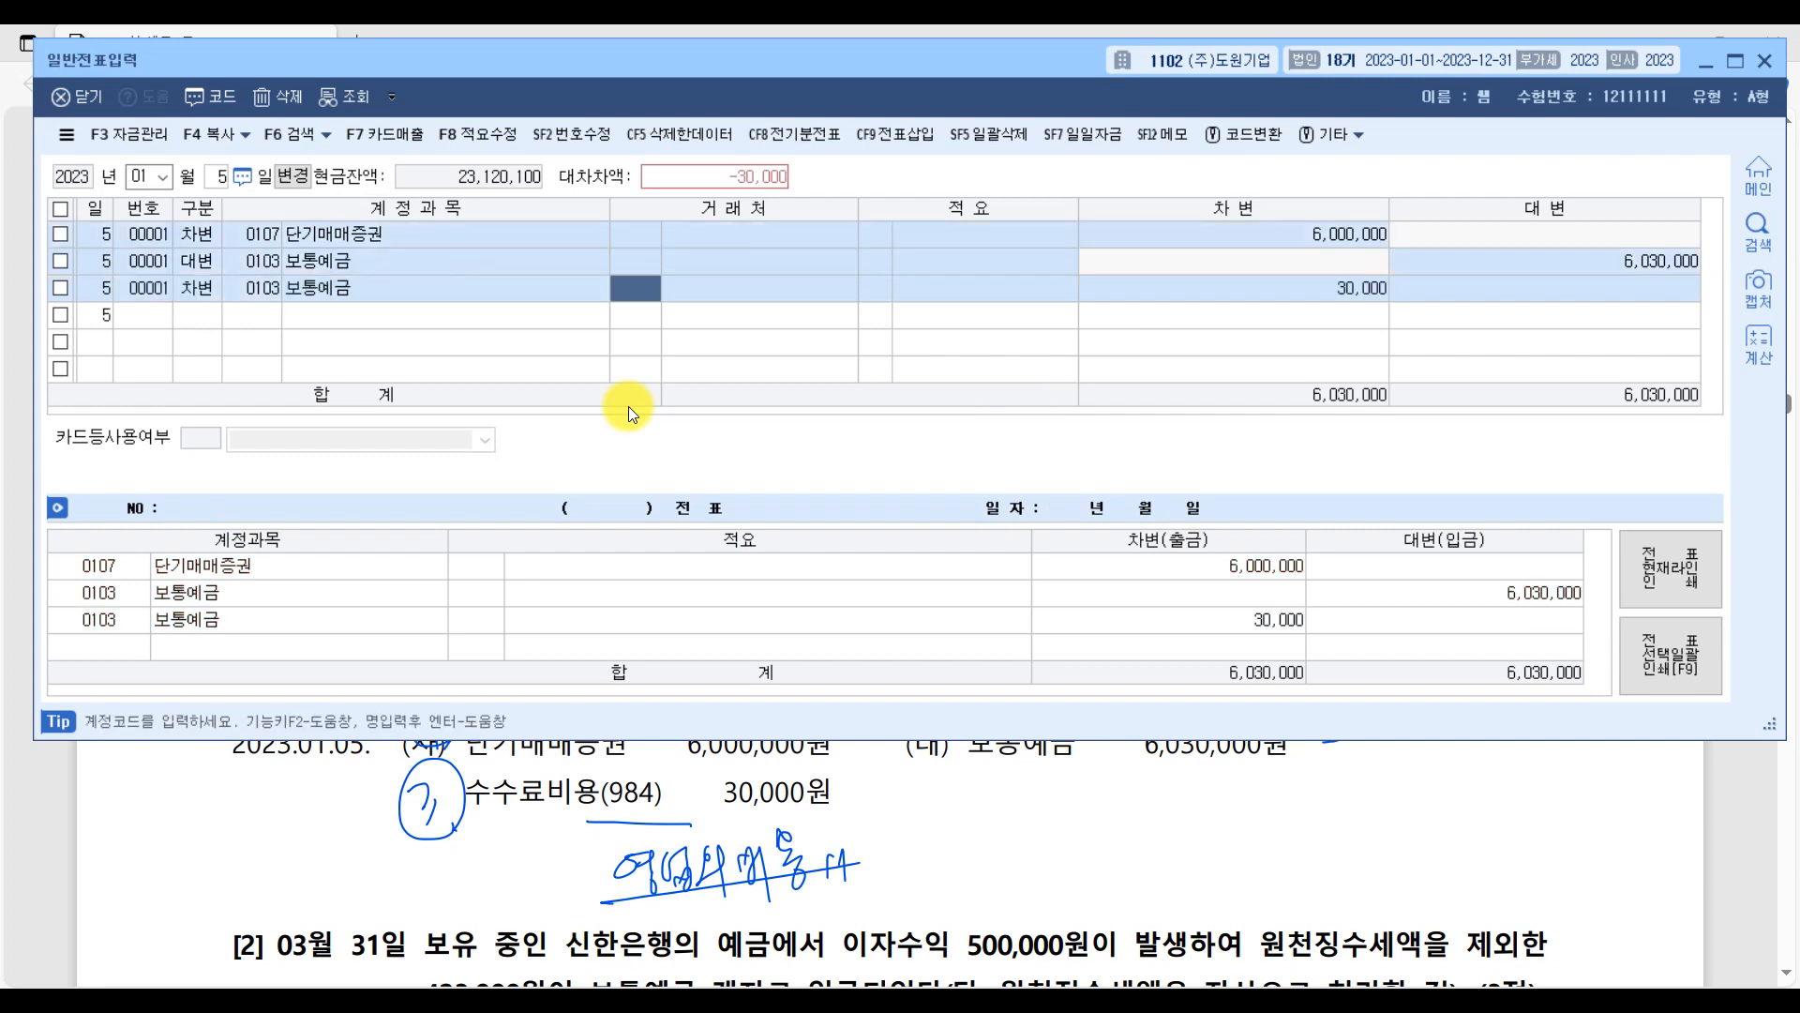
{"action": "key", "text": "Left"}
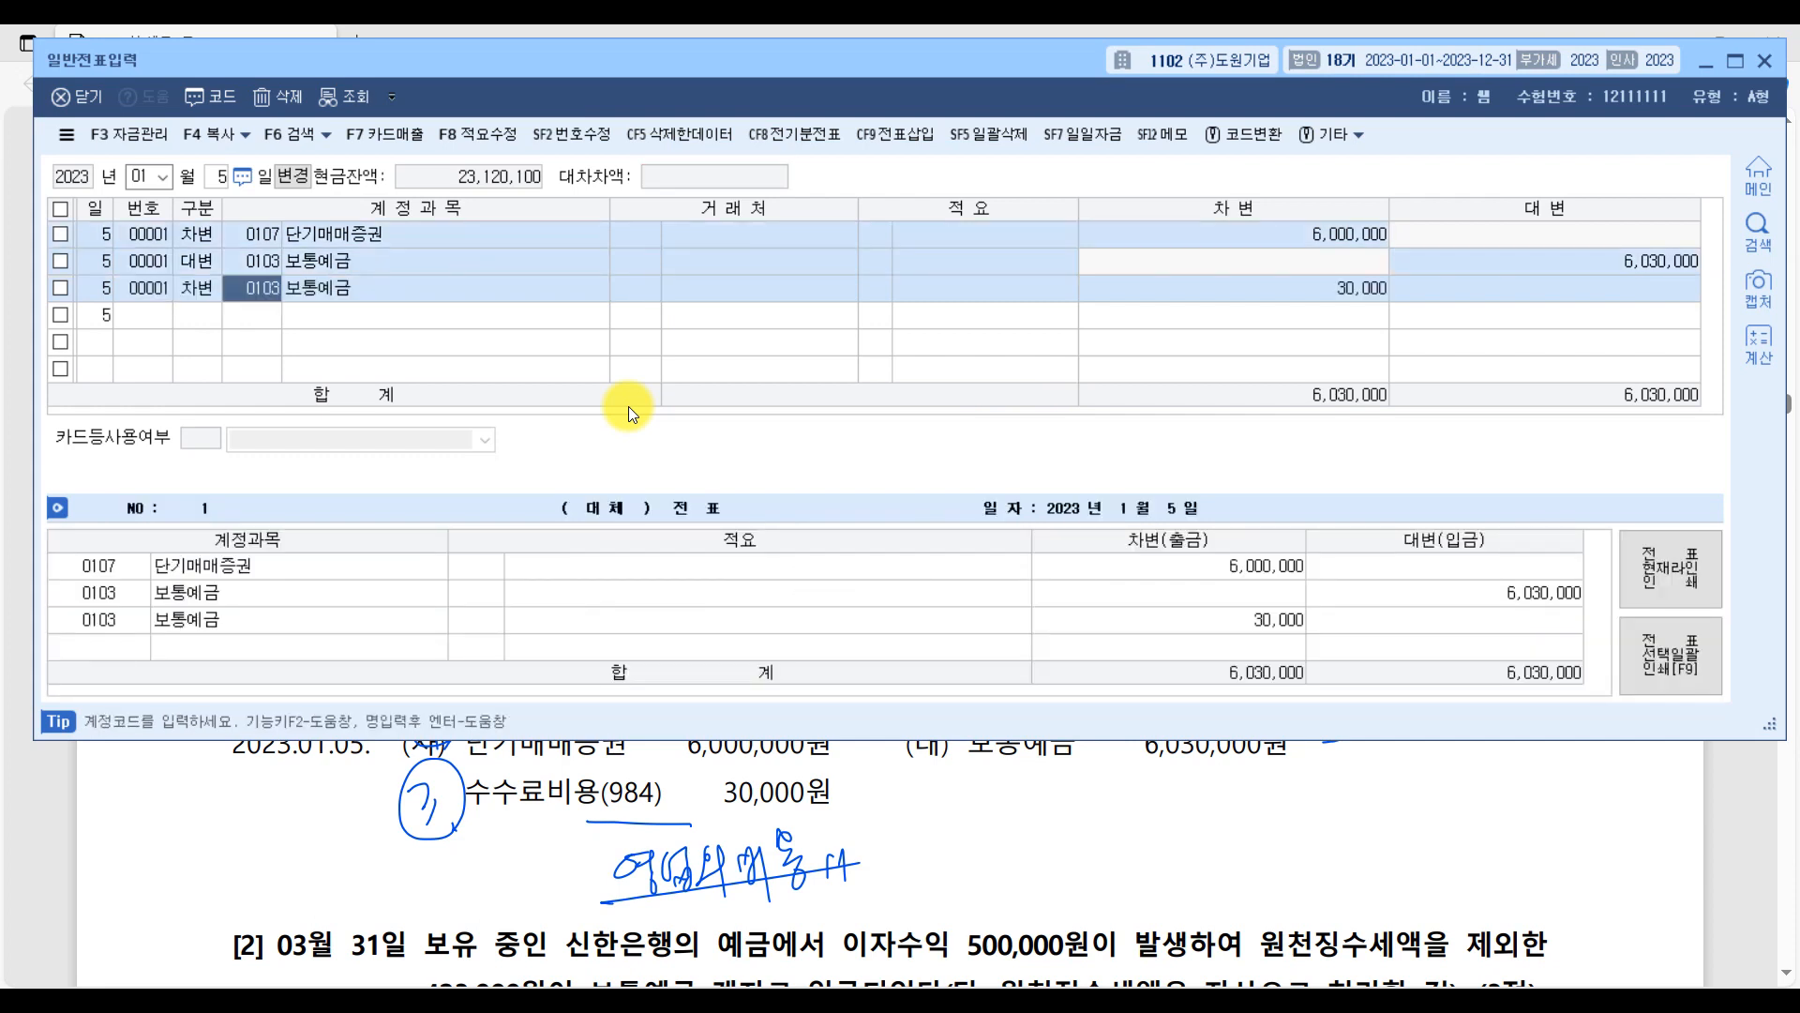
{"action": "type", "text": "수수"}
{"action": "key", "text": "Return"}
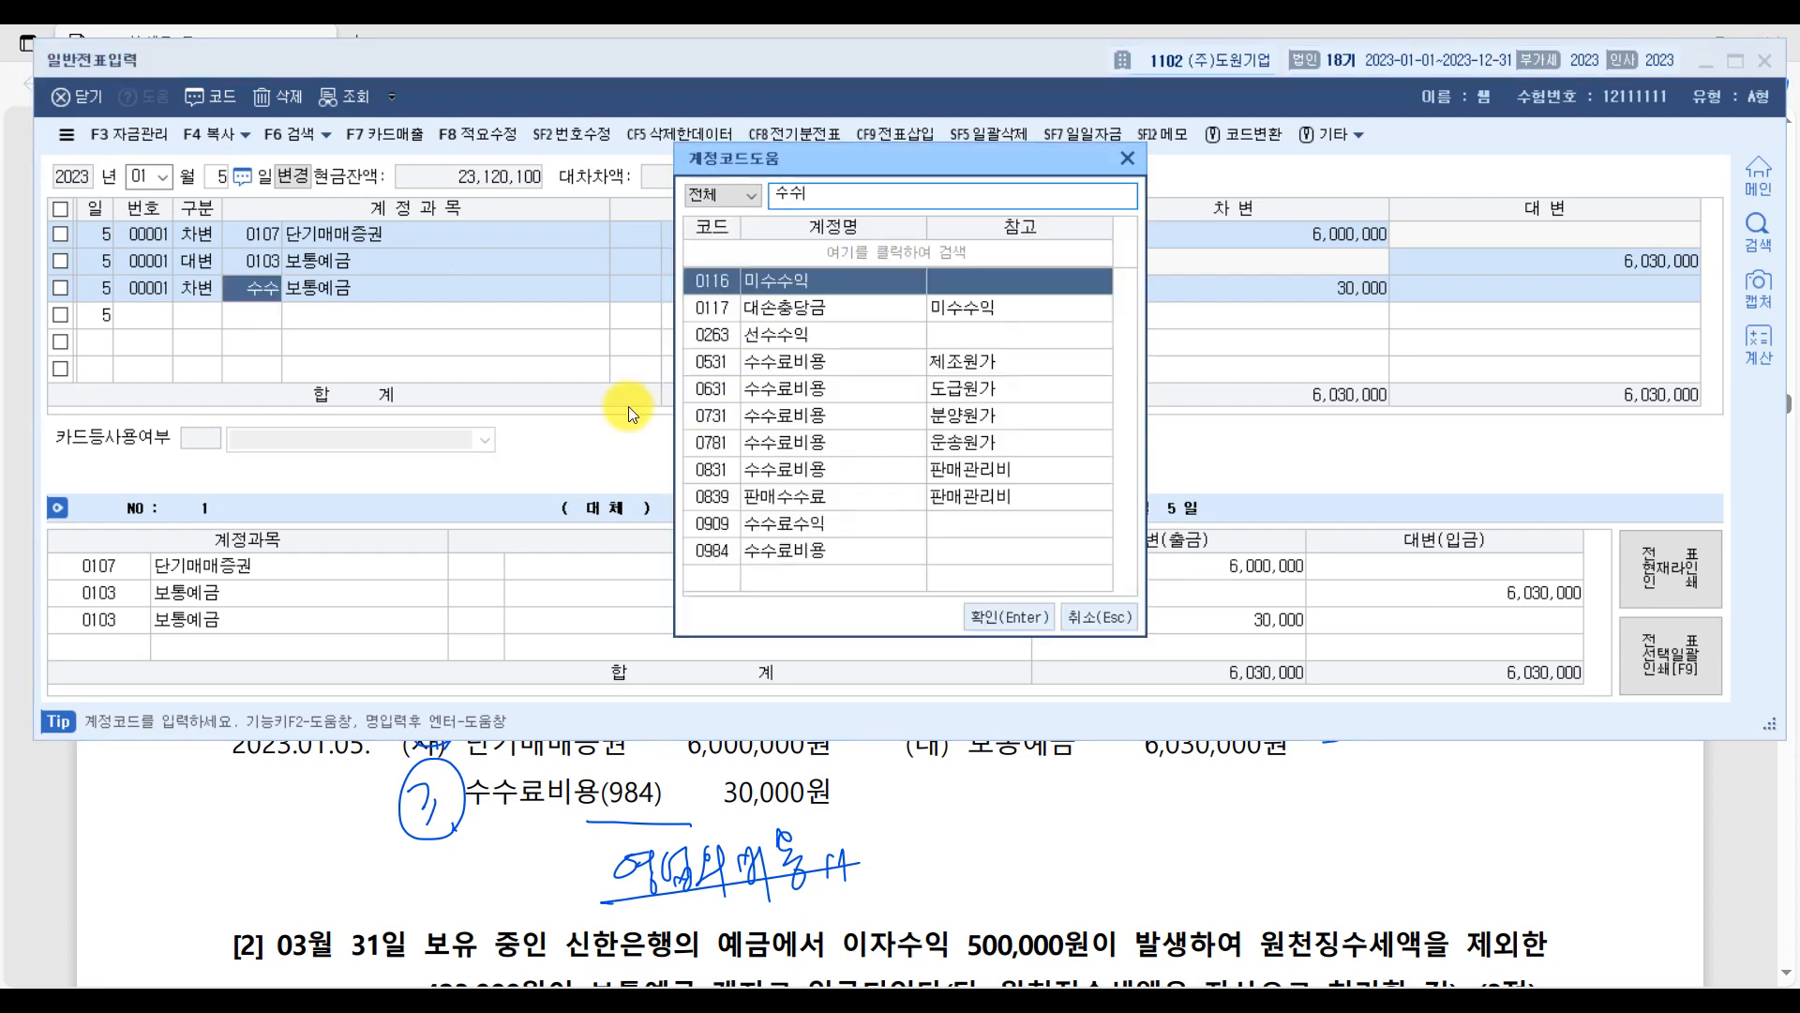
{"action": "key", "text": "Down"}
{"action": "key", "text": "Down"}
{"action": "key", "text": "Down"}
{"action": "key", "text": "Down"}
{"action": "key", "text": "Down"}
{"action": "key", "text": "Down"}
{"action": "key", "text": "Down"}
{"action": "key", "text": "Down"}
{"action": "key", "text": "Down"}
{"action": "key", "text": "Down"}
{"action": "key", "text": "Up"}
{"action": "key", "text": "Down"}
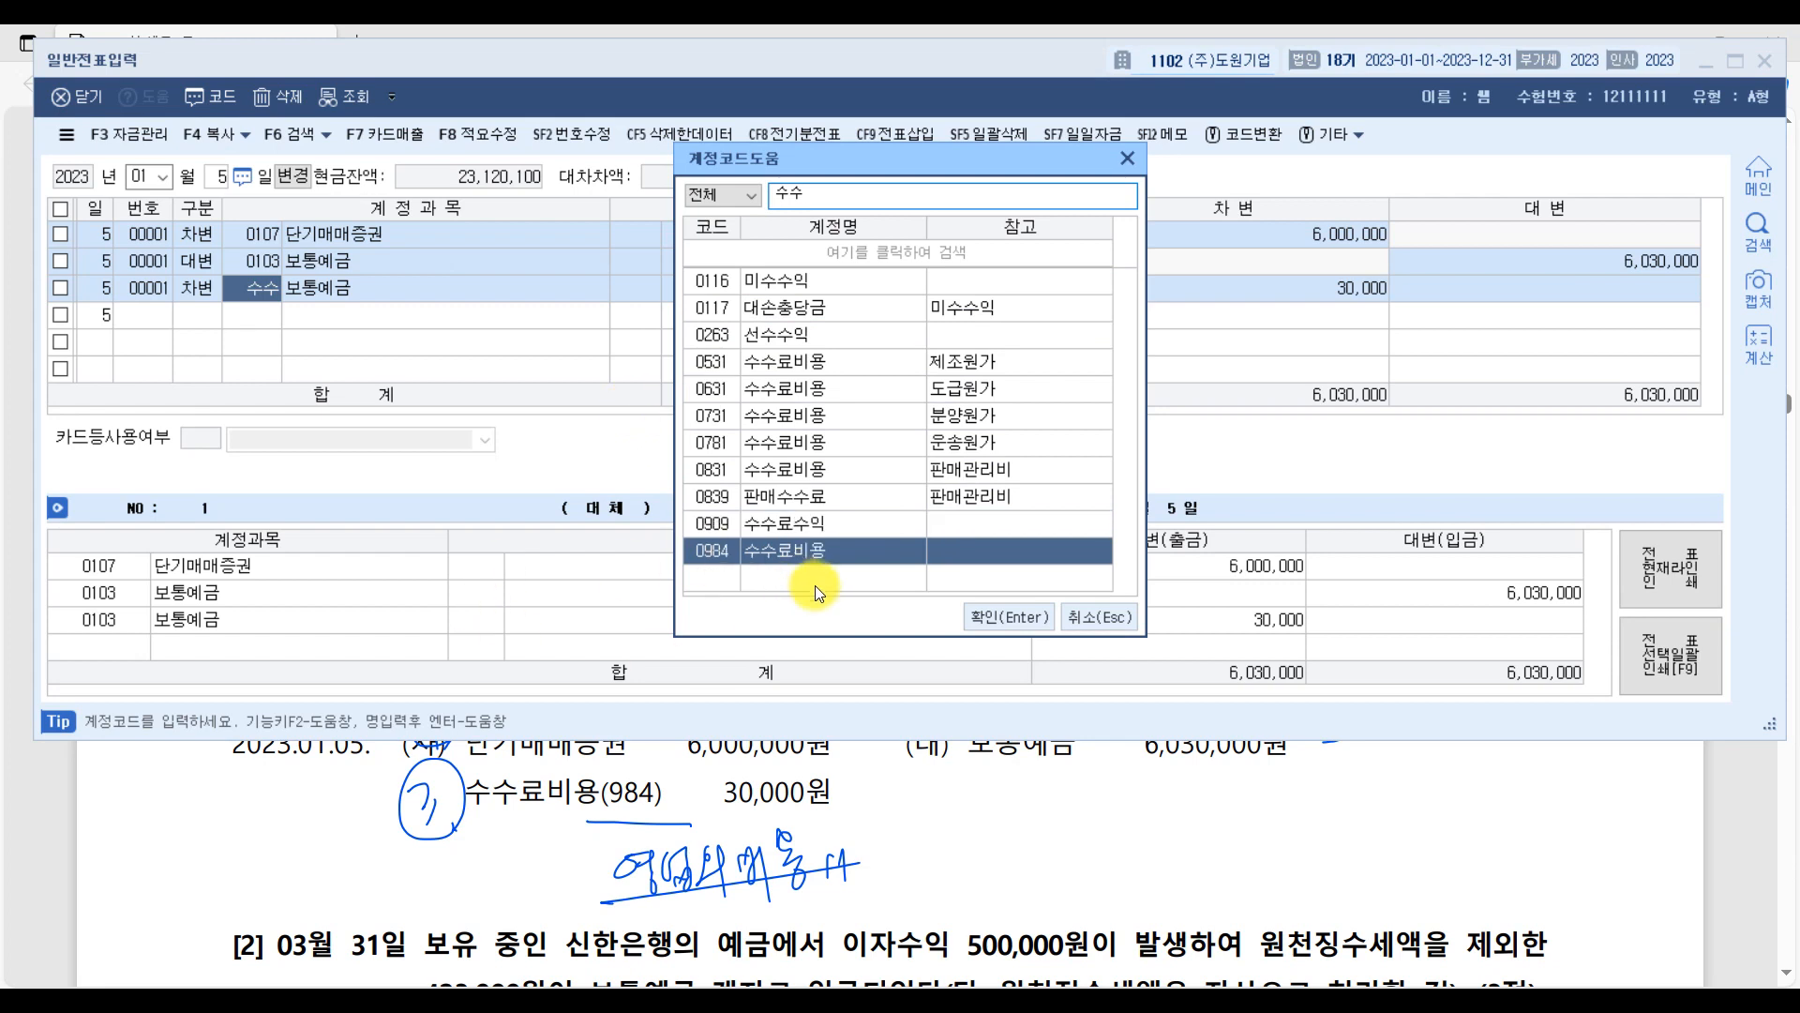
{"action": "double_click", "coordinate": [752, 554]}
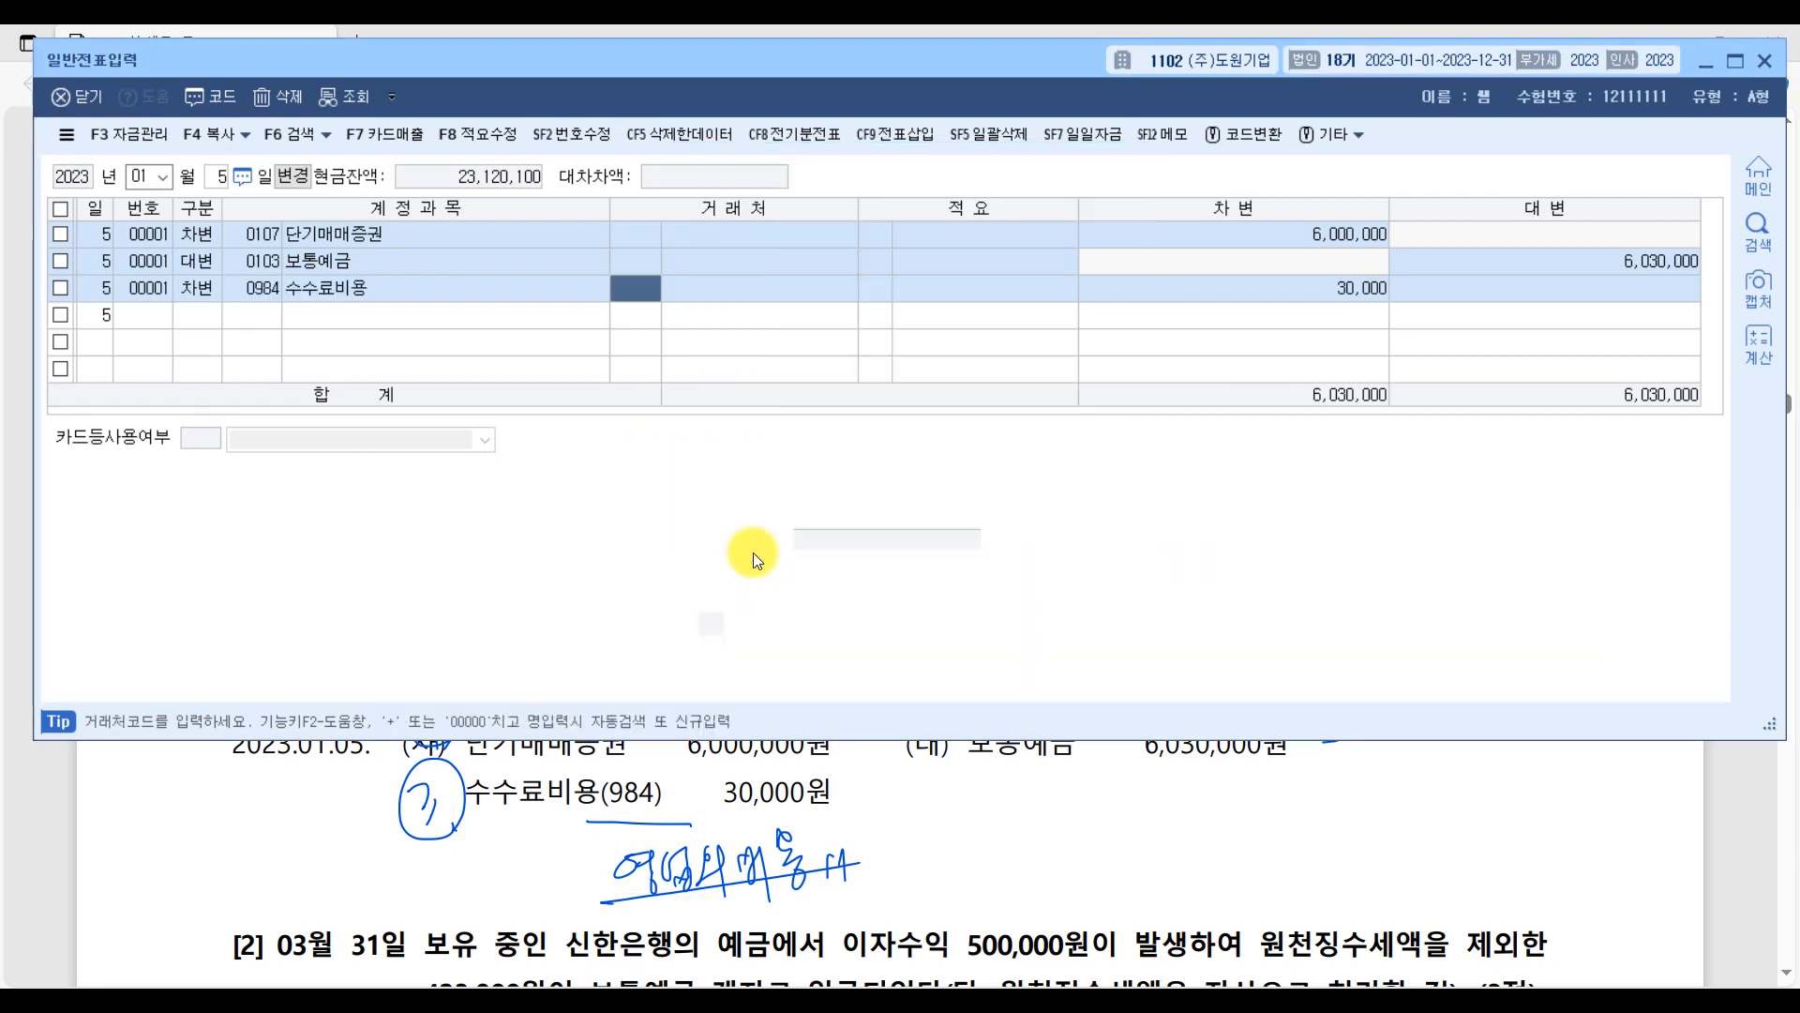
{"action": "key", "text": "Return"}
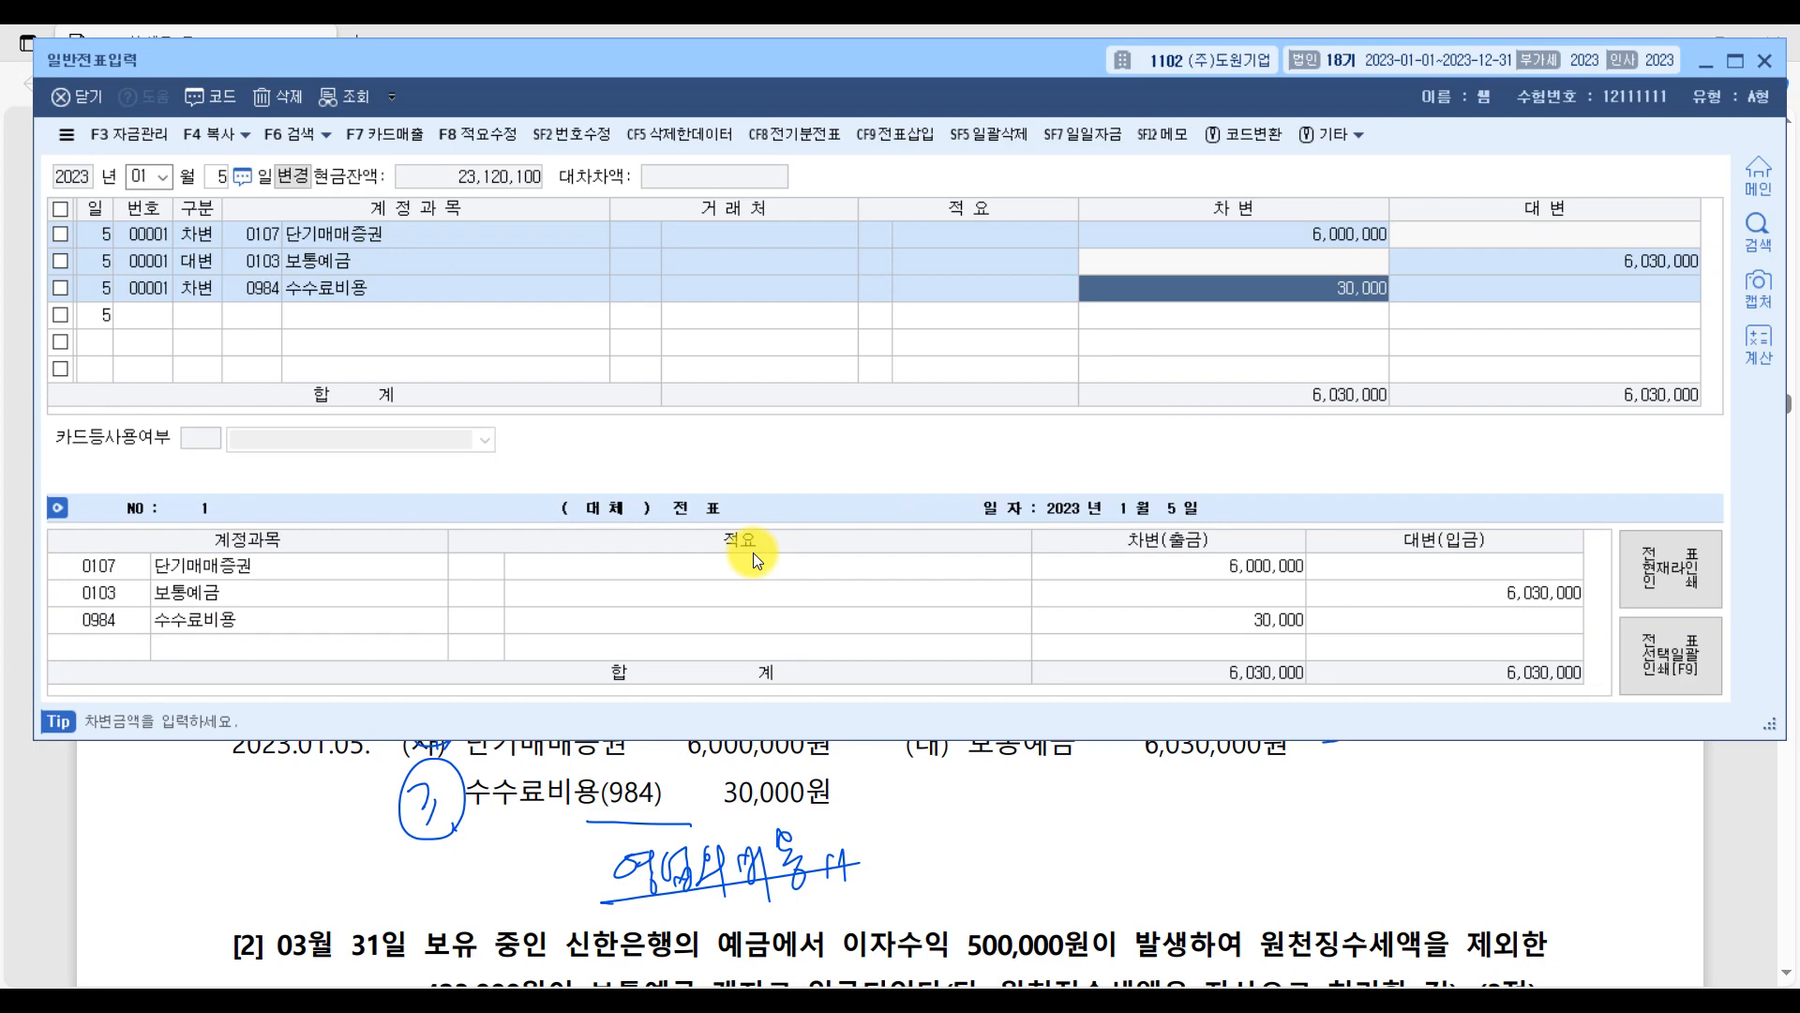
Return to the PDF, circle "500,000원이 발생" in question [2] and mark the 이자수익 credit amount with a circled 1.
{"action": "left_click", "coordinate": [1757, 814]}
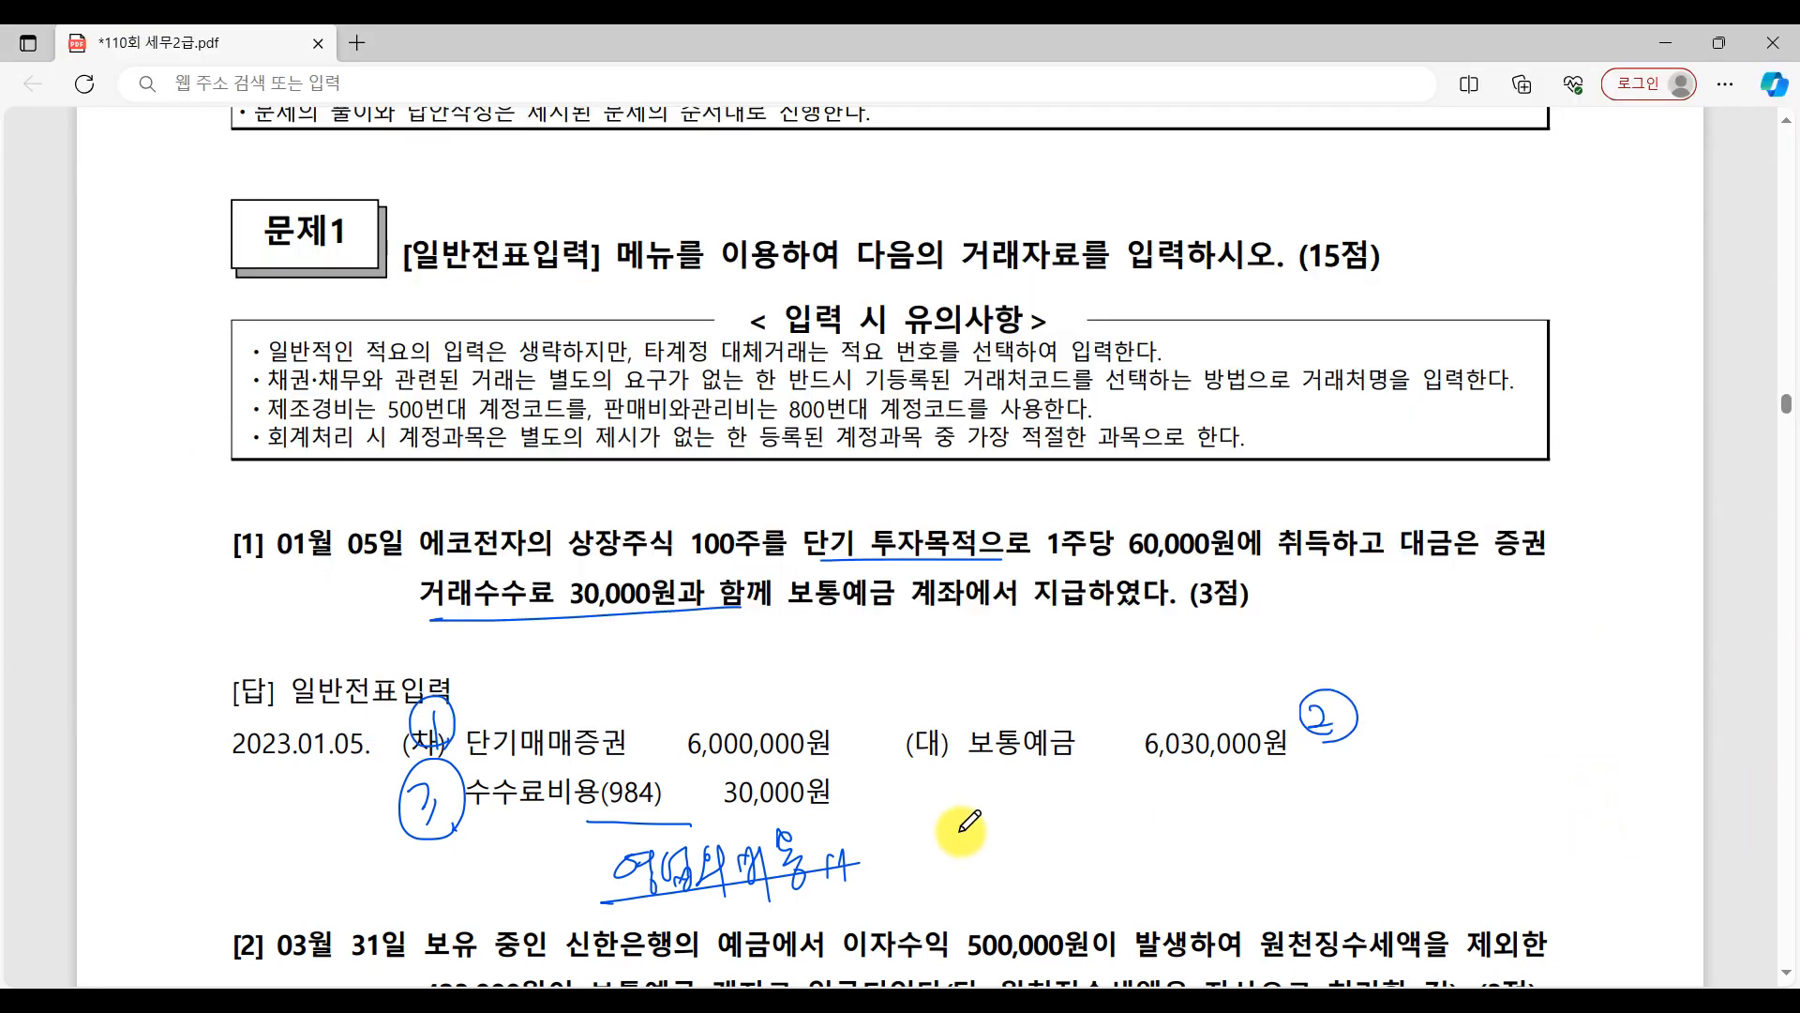
{"action": "scroll", "coordinate": [1160, 754], "scroll_direction": "down", "scroll_amount": 3}
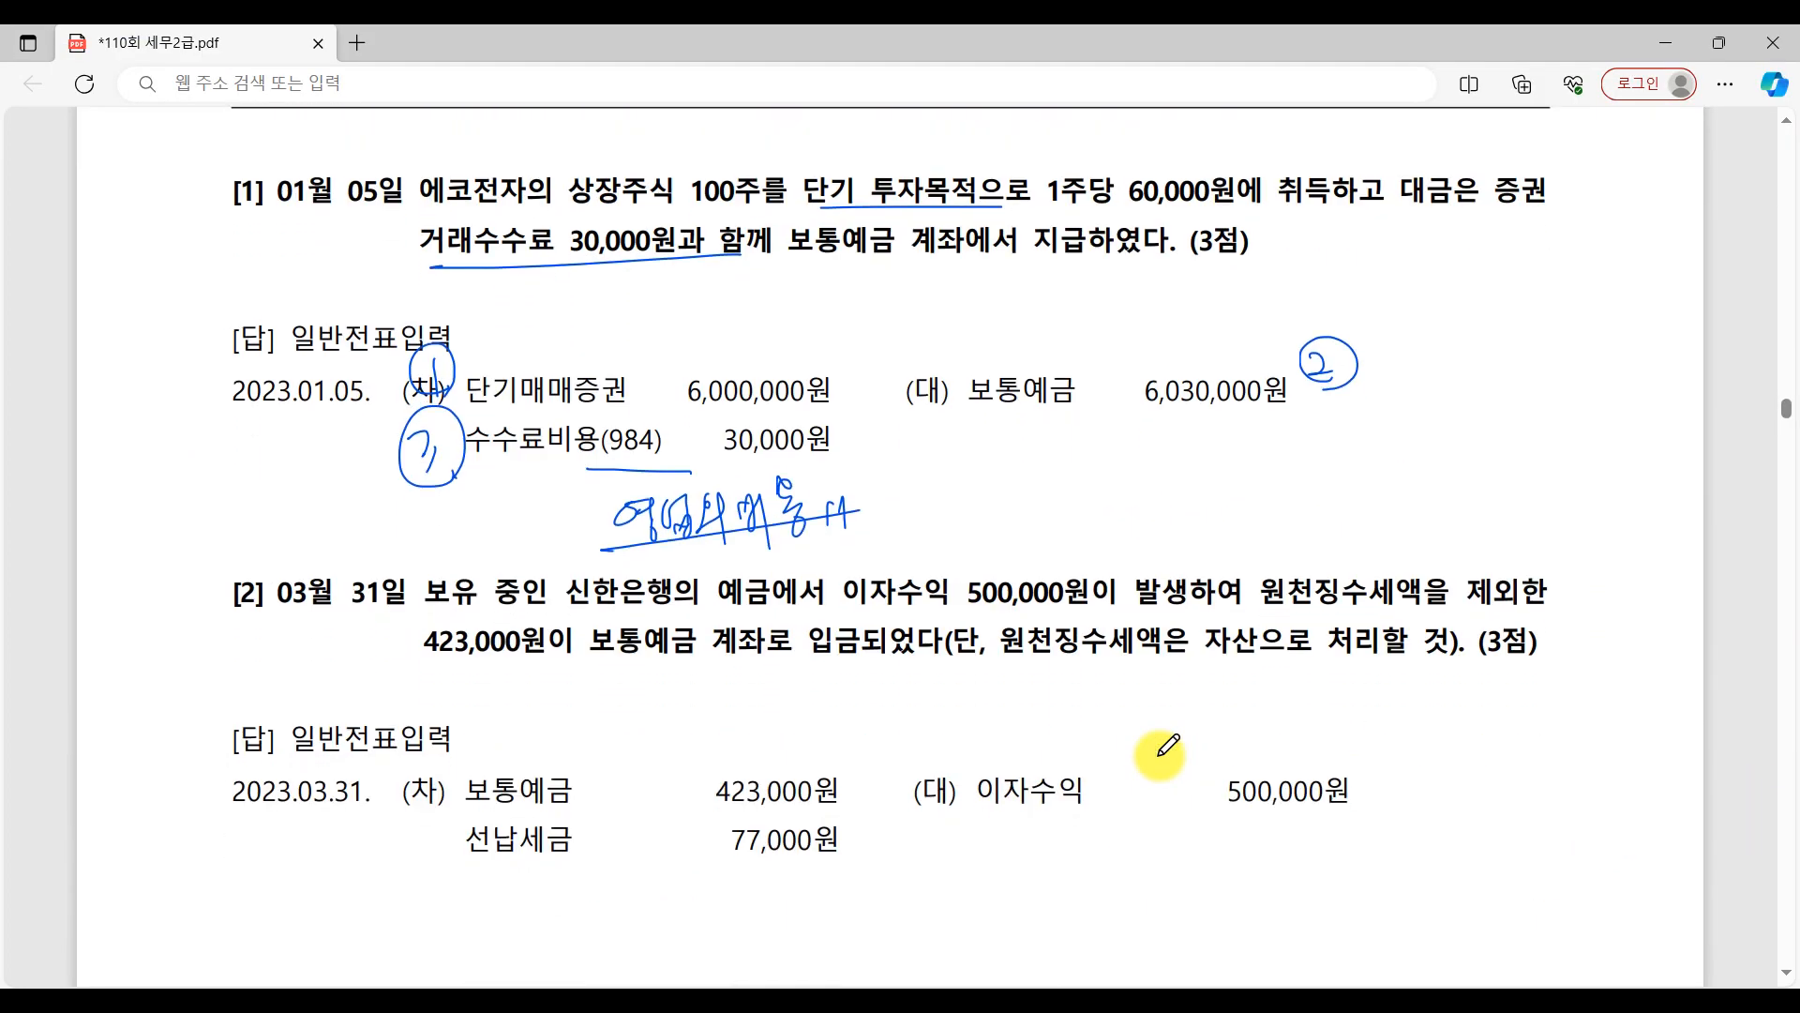
{"action": "scroll", "coordinate": [704, 712], "scroll_direction": "down", "scroll_amount": 2}
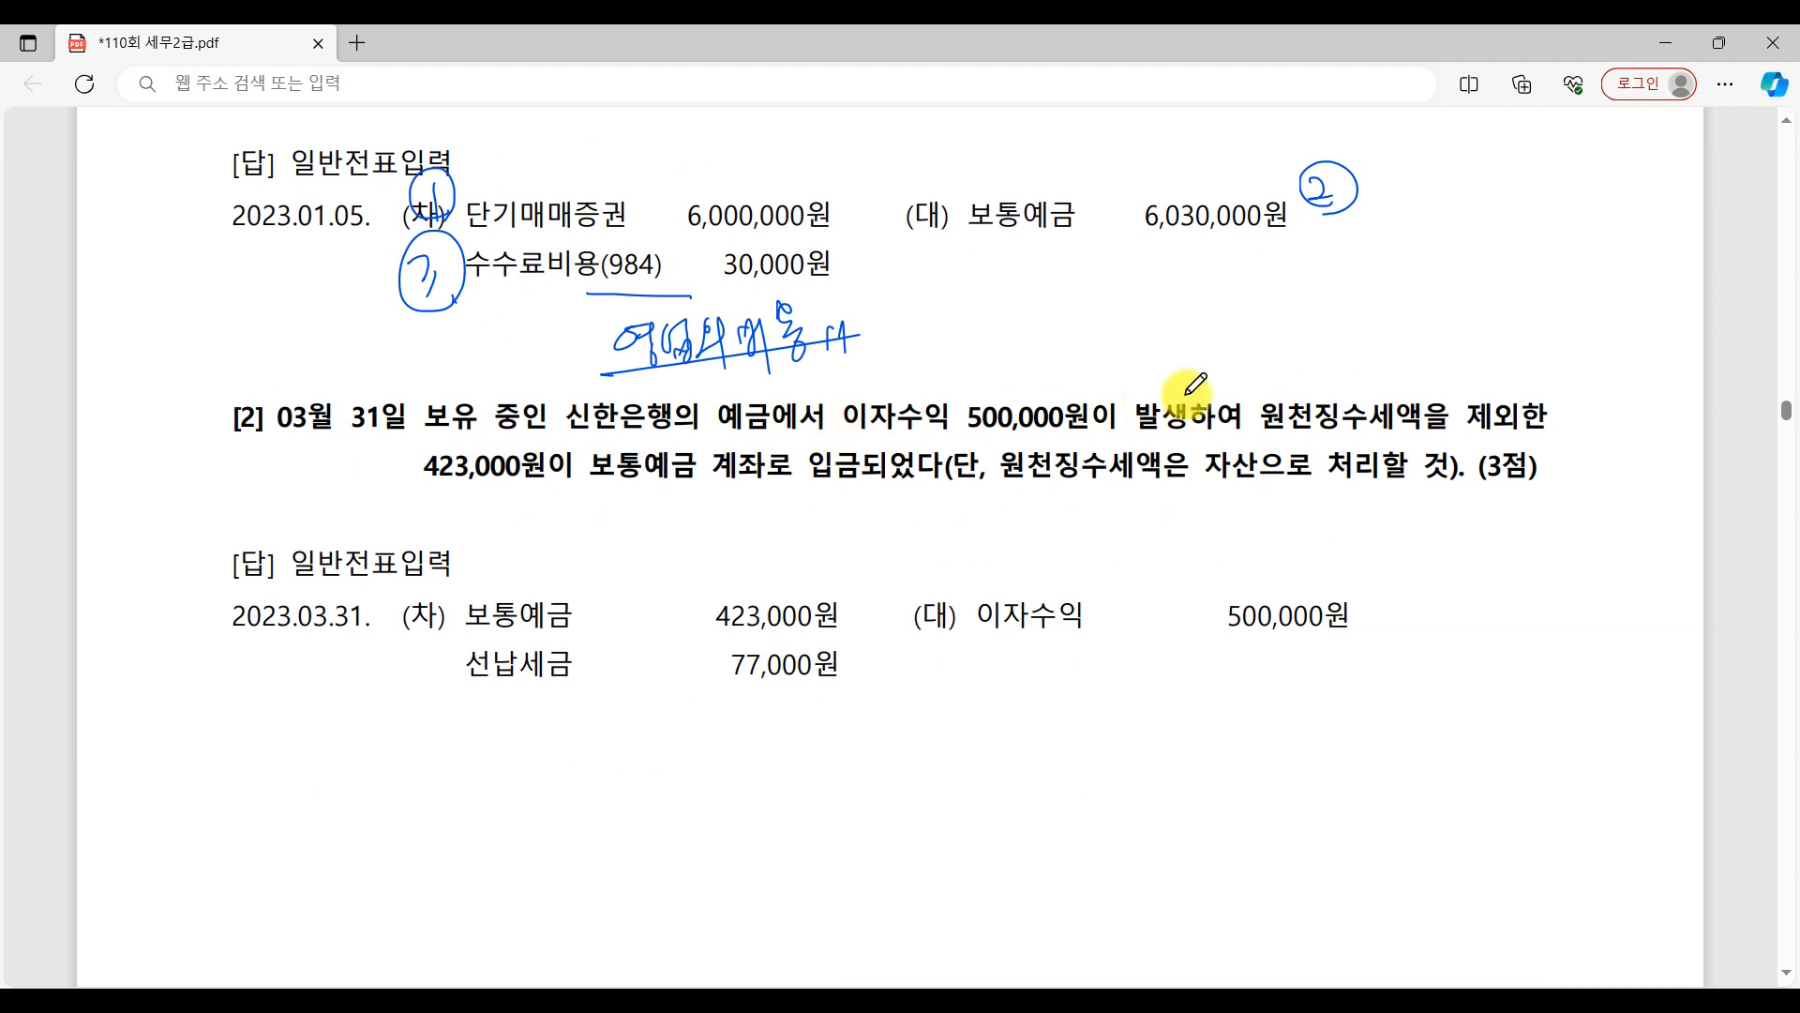
{"action": "mouse_move", "coordinate": [1097, 427]}
{"action": "left_mouse_down"}
{"action": "mouse_move", "coordinate": [936, 414]}
{"action": "mouse_move", "coordinate": [1031, 433]}
{"action": "left_mouse_up"}
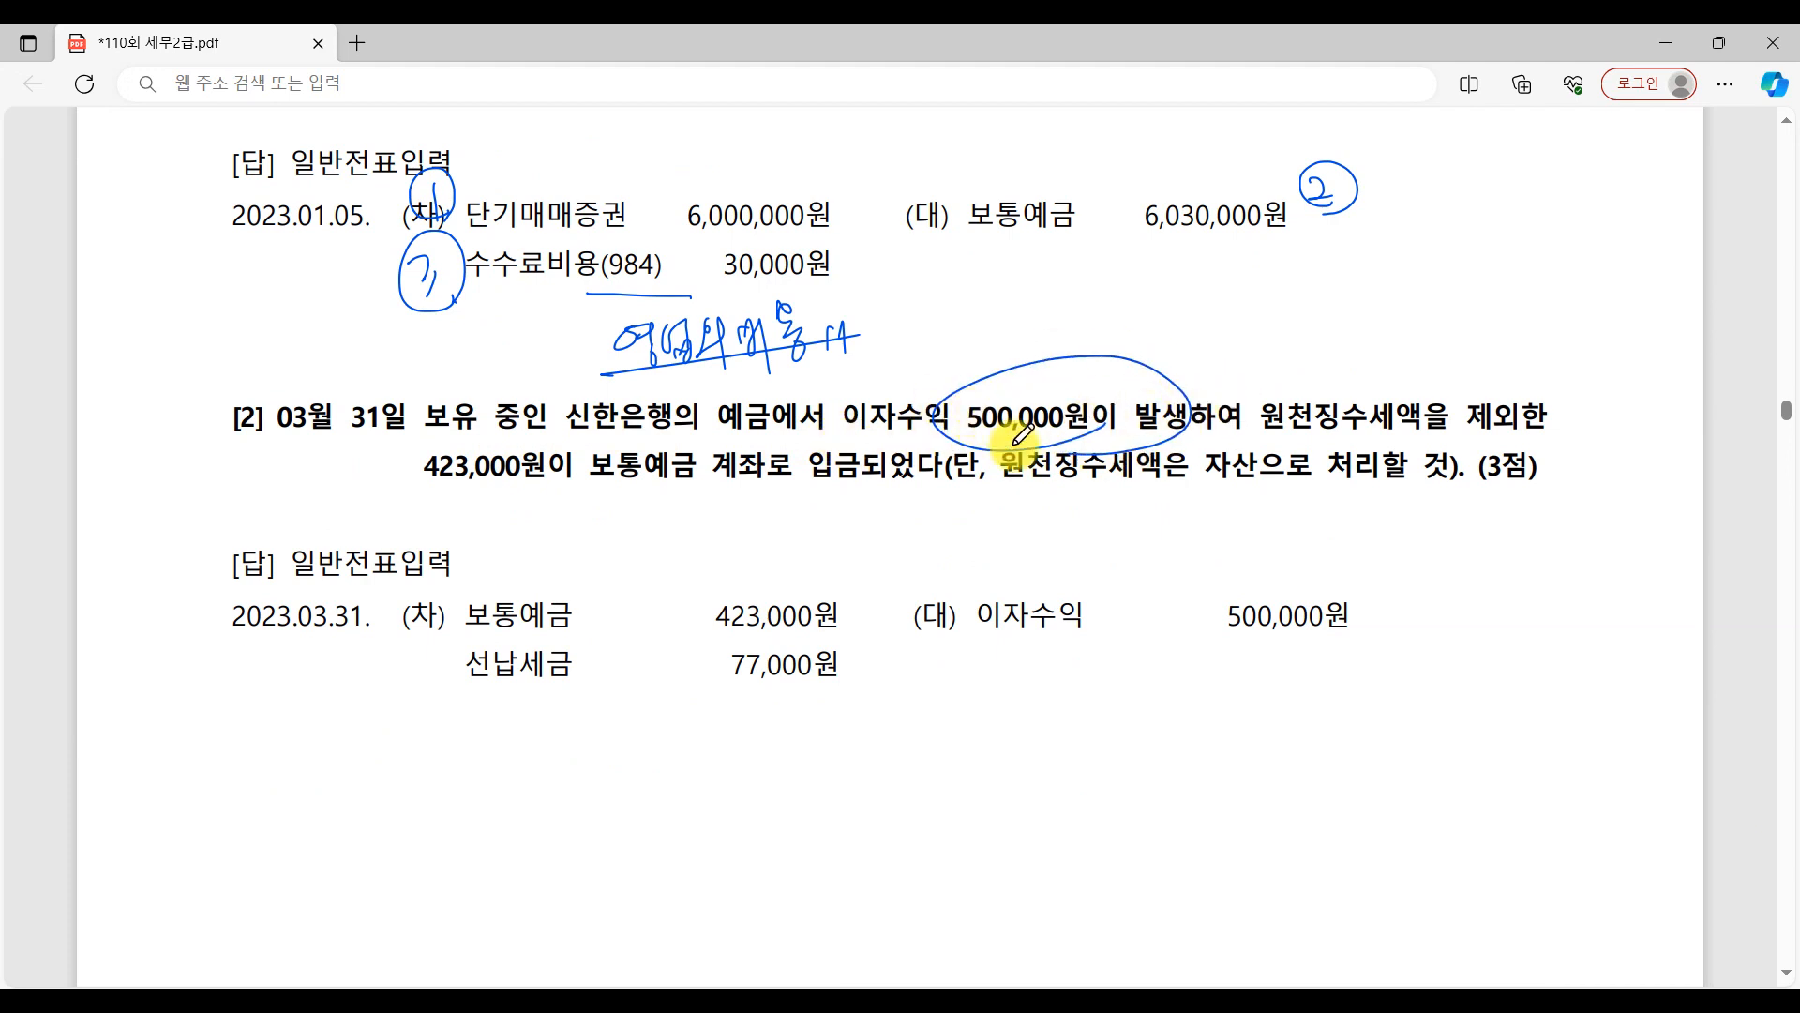
{"action": "mouse_move", "coordinate": [1374, 609]}
{"action": "left_mouse_down"}
{"action": "mouse_move", "coordinate": [1371, 580]}
{"action": "mouse_move", "coordinate": [1386, 638]}
{"action": "left_mouse_up"}
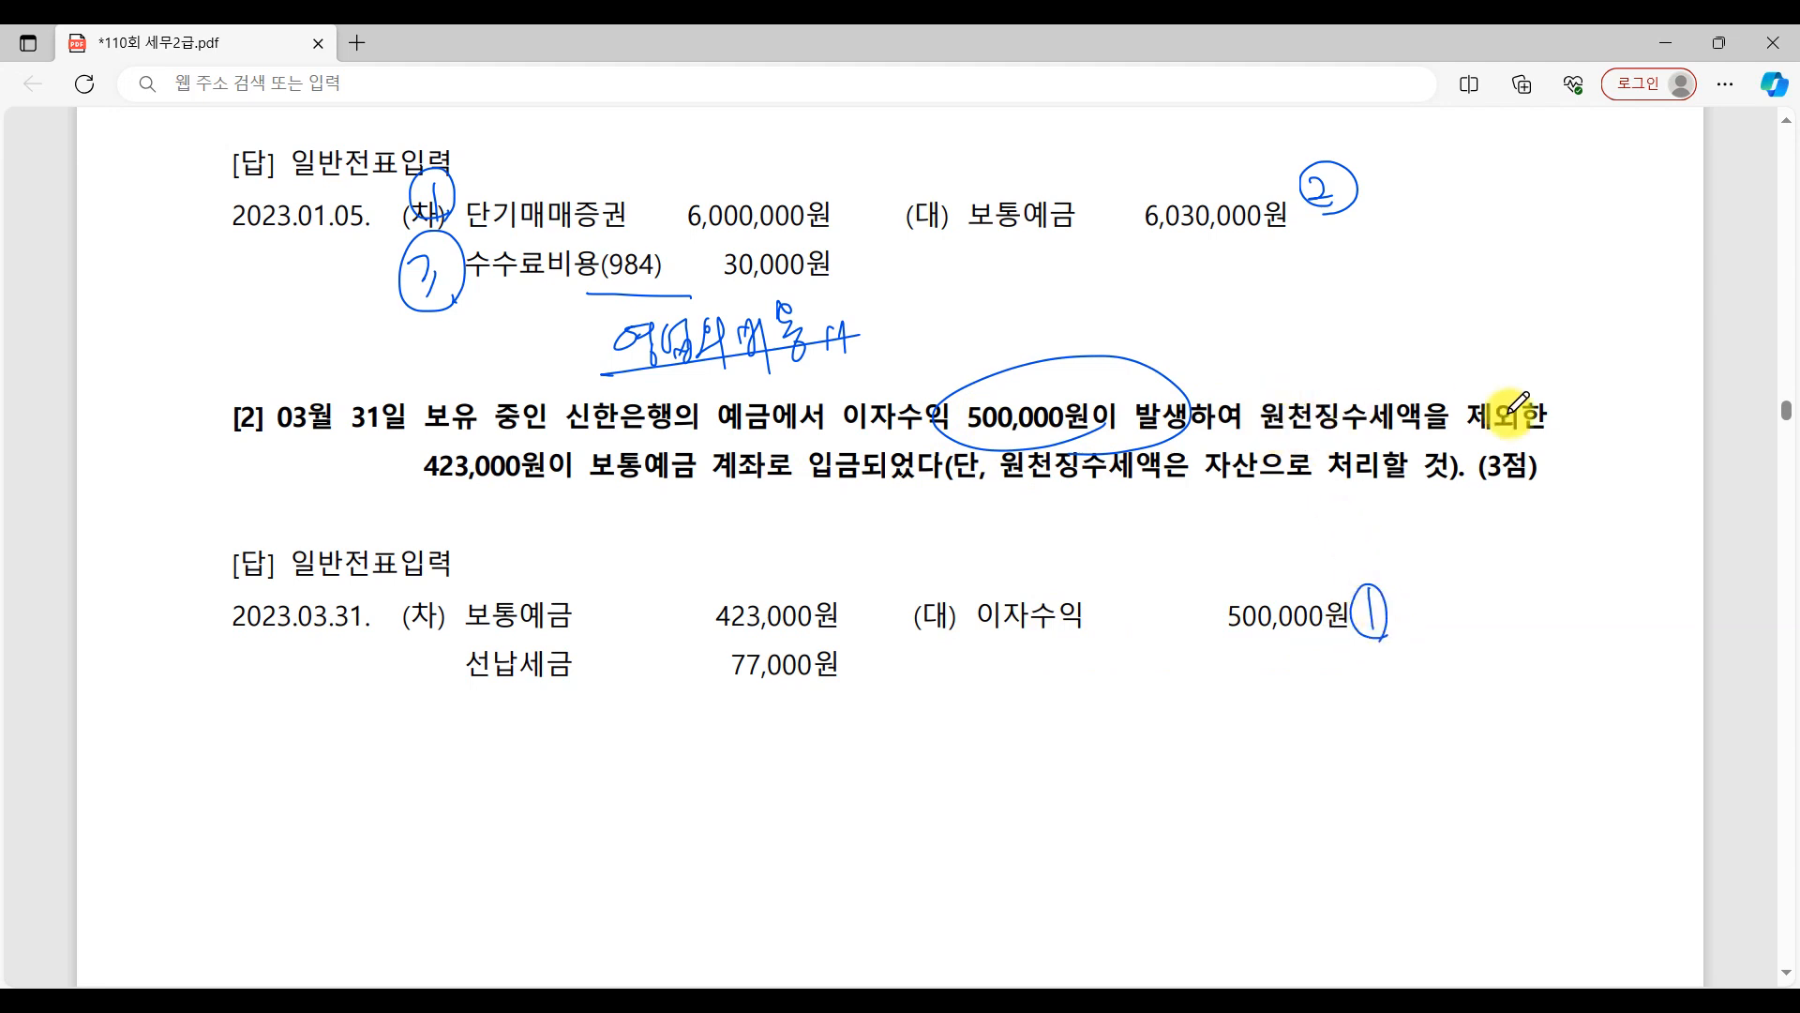
Draw a wavy line under "원천징수세액은 자산으로 처리할 것", then number the 보통예금 entry 2 and underline its 423,000원.
{"action": "left_click", "coordinate": [694, 507]}
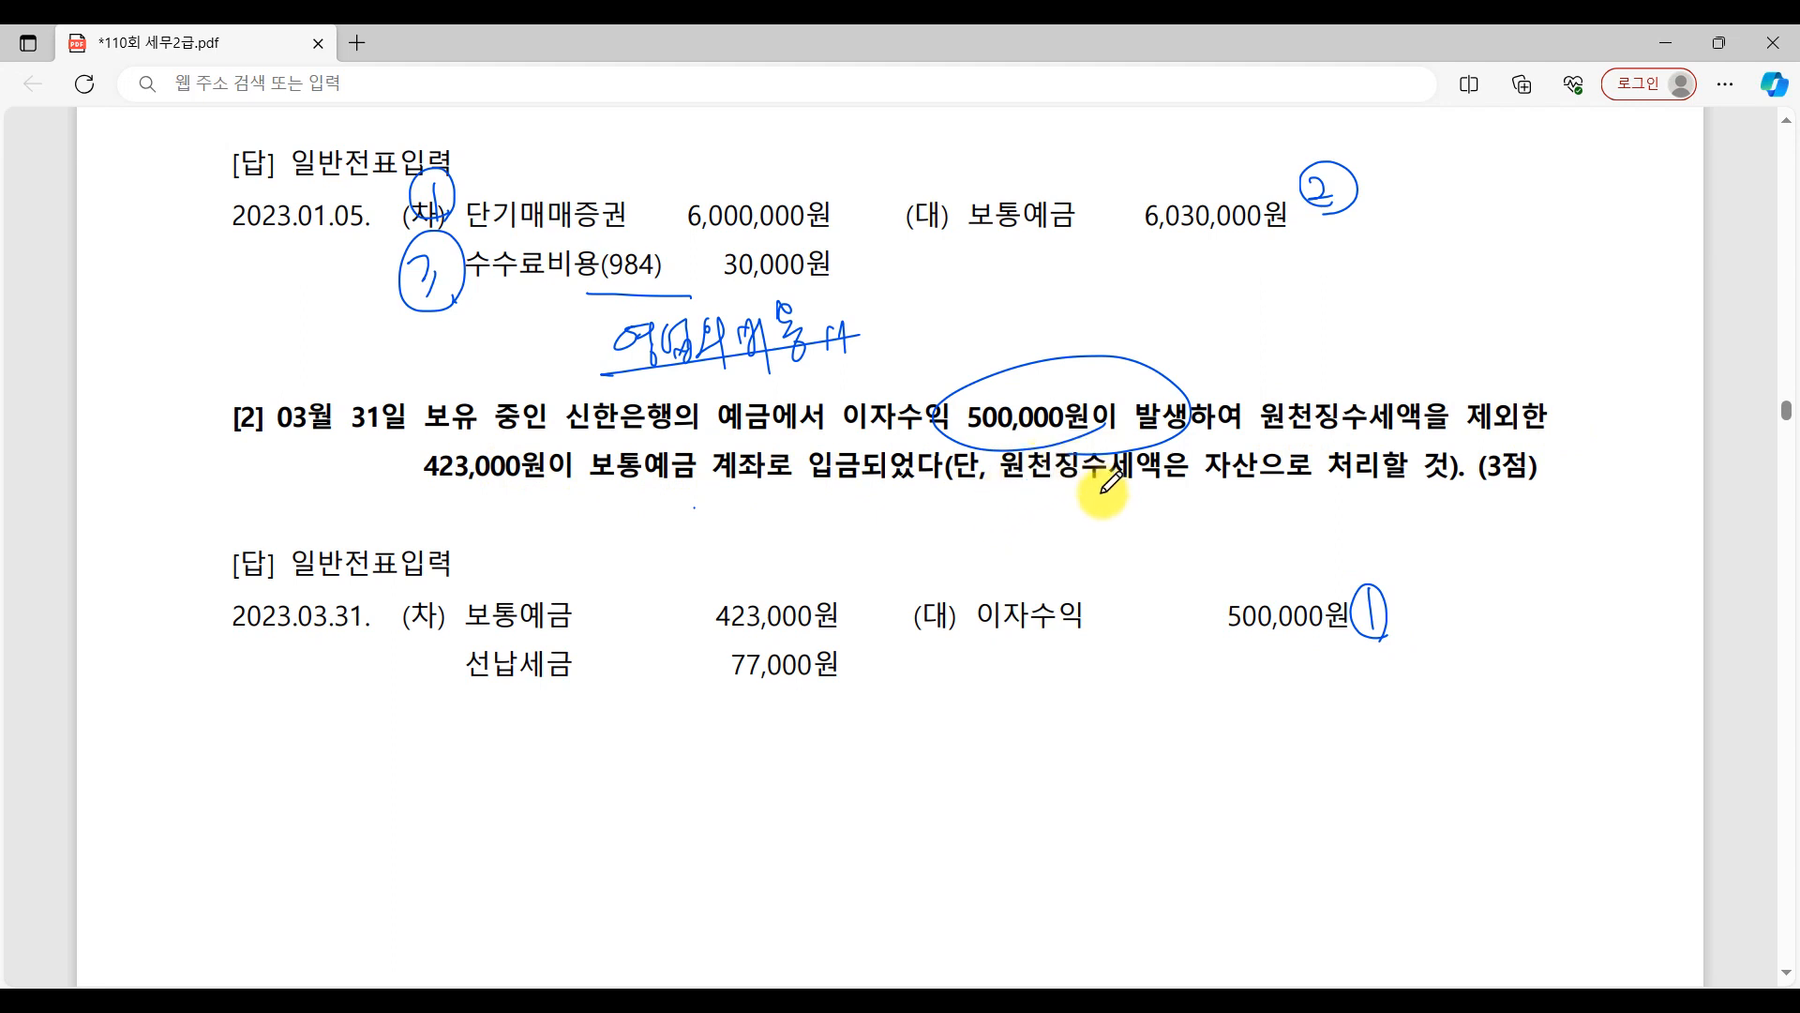
{"action": "mouse_move", "coordinate": [1003, 481]}
{"action": "left_mouse_down"}
{"action": "mouse_move", "coordinate": [1129, 507]}
{"action": "mouse_move", "coordinate": [1434, 482]}
{"action": "left_mouse_up"}
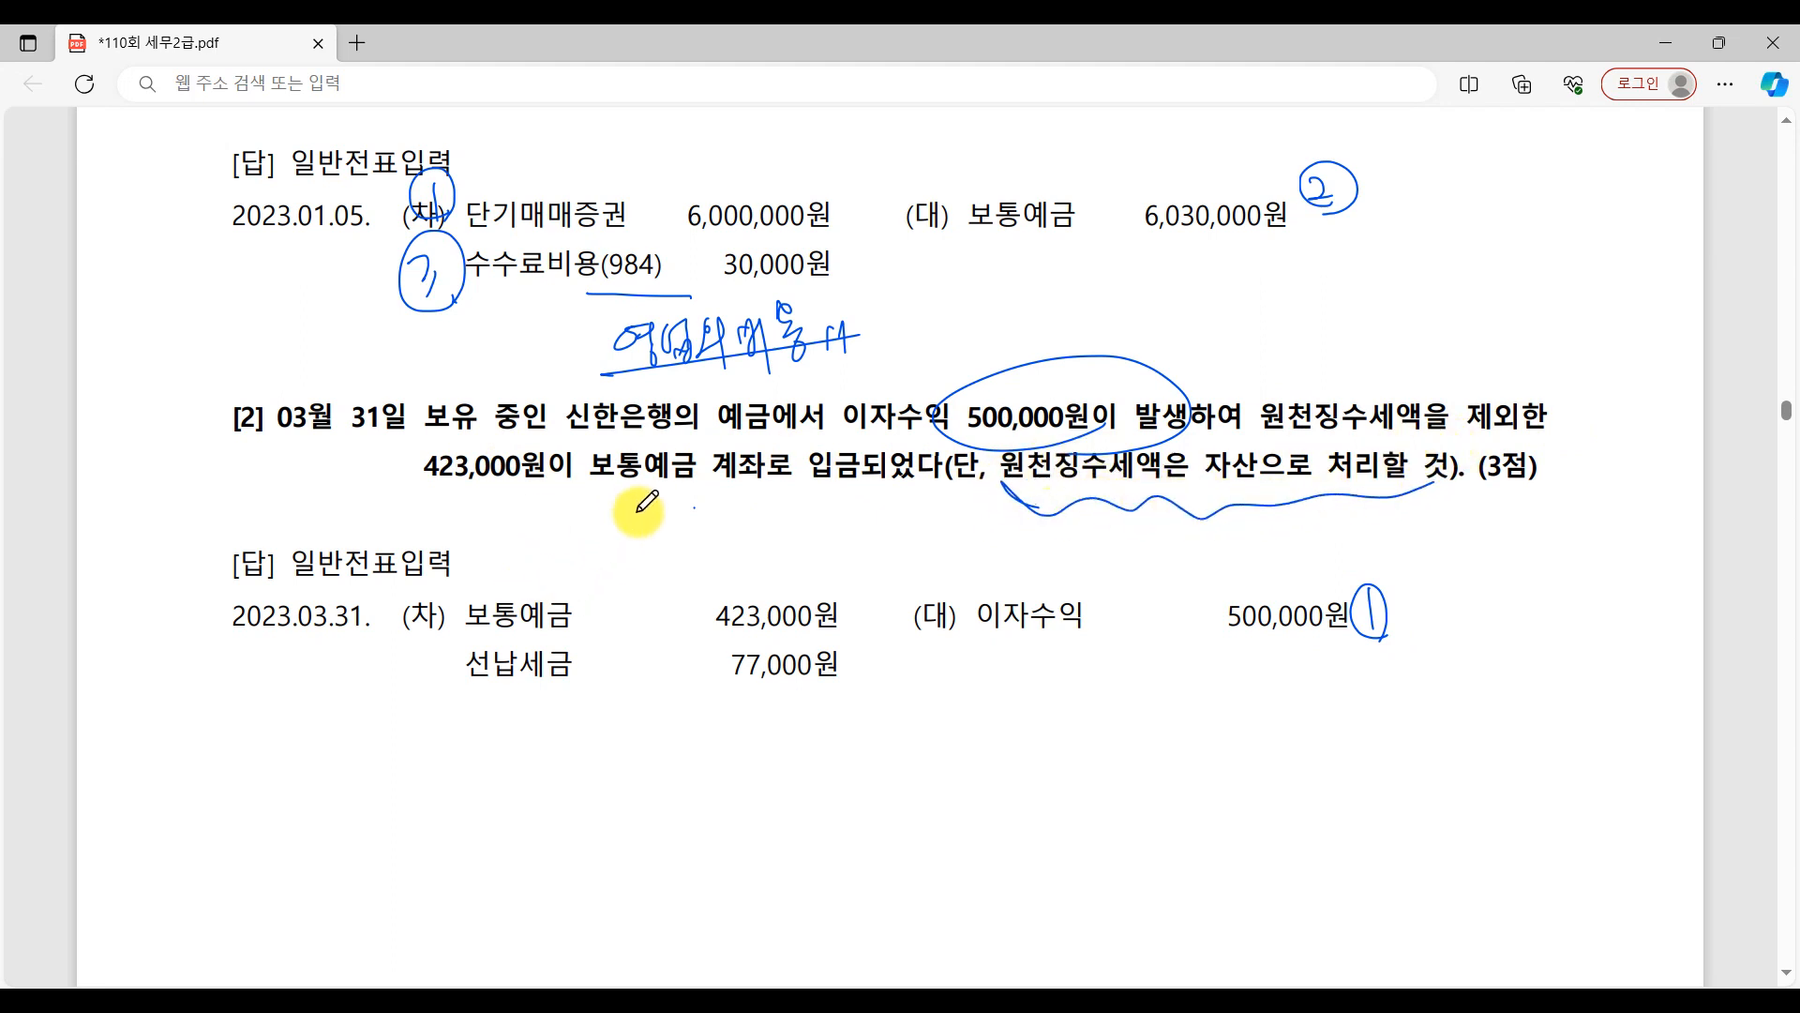
{"action": "left_click_drag", "start_coordinate": [437, 586], "coordinate": [466, 627]}
{"action": "left_click_drag", "start_coordinate": [711, 637], "coordinate": [892, 638]}
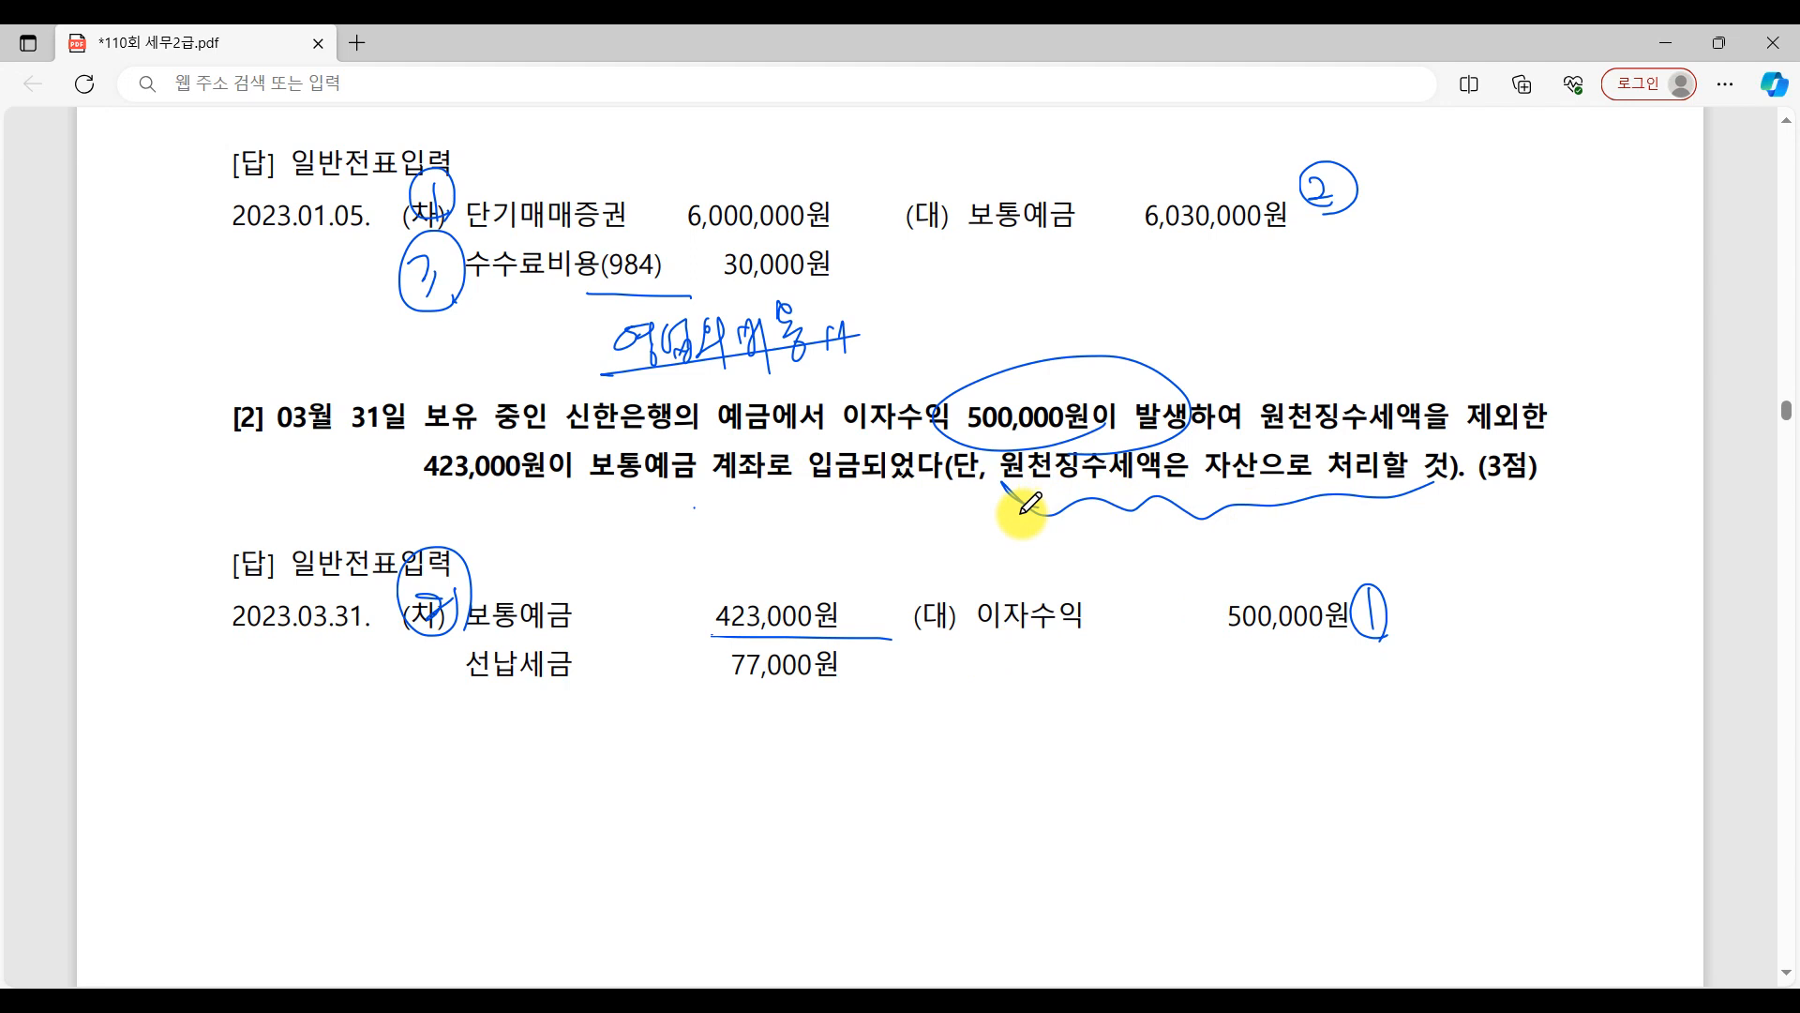
Circle "자산으로", number the 선납세금 entry 3 with its account and 77,000원 underlined, and star question [2].
{"action": "mouse_move", "coordinate": [1219, 492]}
{"action": "left_mouse_down"}
{"action": "mouse_move", "coordinate": [1209, 422]}
{"action": "mouse_move", "coordinate": [1253, 523]}
{"action": "mouse_move", "coordinate": [1228, 405]}
{"action": "left_mouse_up"}
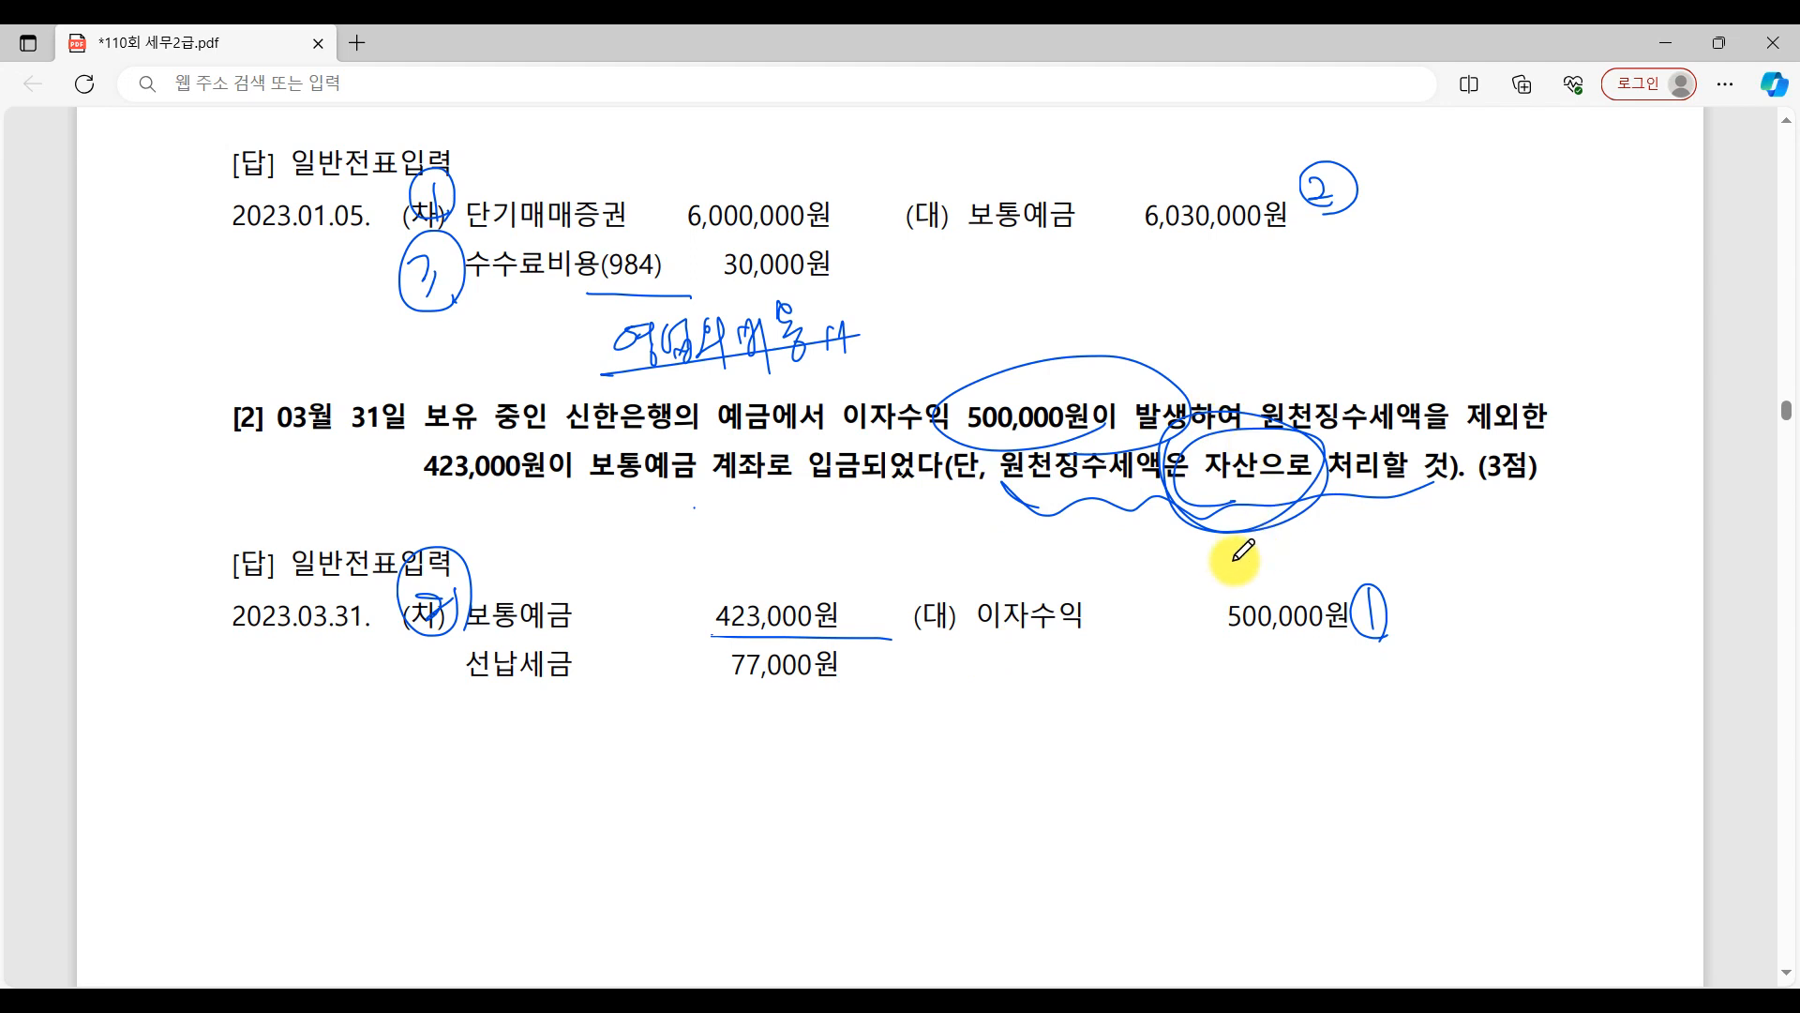
{"action": "left_click_drag", "start_coordinate": [447, 715], "coordinate": [668, 714]}
{"action": "mouse_move", "coordinate": [387, 679]}
{"action": "left_mouse_down"}
{"action": "mouse_move", "coordinate": [386, 703]}
{"action": "mouse_move", "coordinate": [440, 716]}
{"action": "left_mouse_up"}
{"action": "left_click_drag", "start_coordinate": [723, 713], "coordinate": [880, 714]}
{"action": "left_click", "coordinate": [911, 715]}
{"action": "mouse_move", "coordinate": [223, 404]}
{"action": "left_mouse_down"}
{"action": "mouse_move", "coordinate": [254, 380]}
{"action": "mouse_move", "coordinate": [251, 469]}
{"action": "mouse_move", "coordinate": [264, 340]}
{"action": "left_mouse_up"}
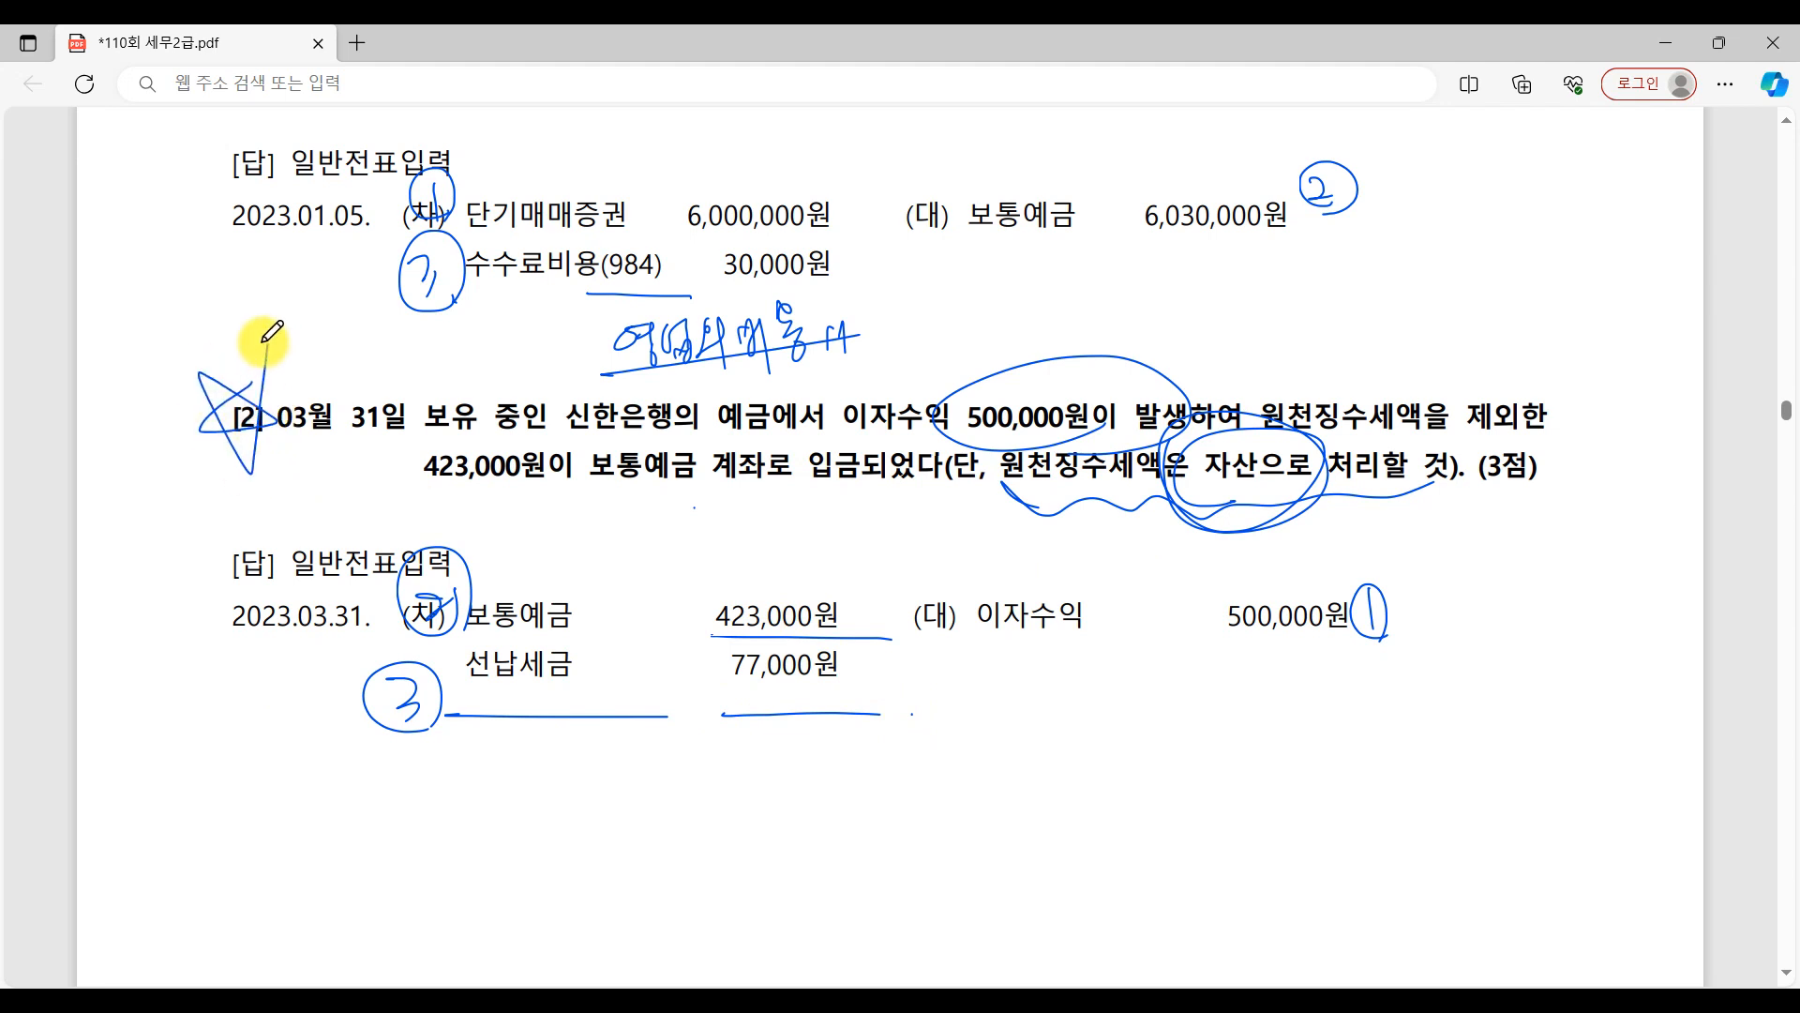
Switch to 일반전표입력, leave the January 5 voucher and set the entry date to March 31.
{"action": "left_click", "coordinate": [1435, 999]}
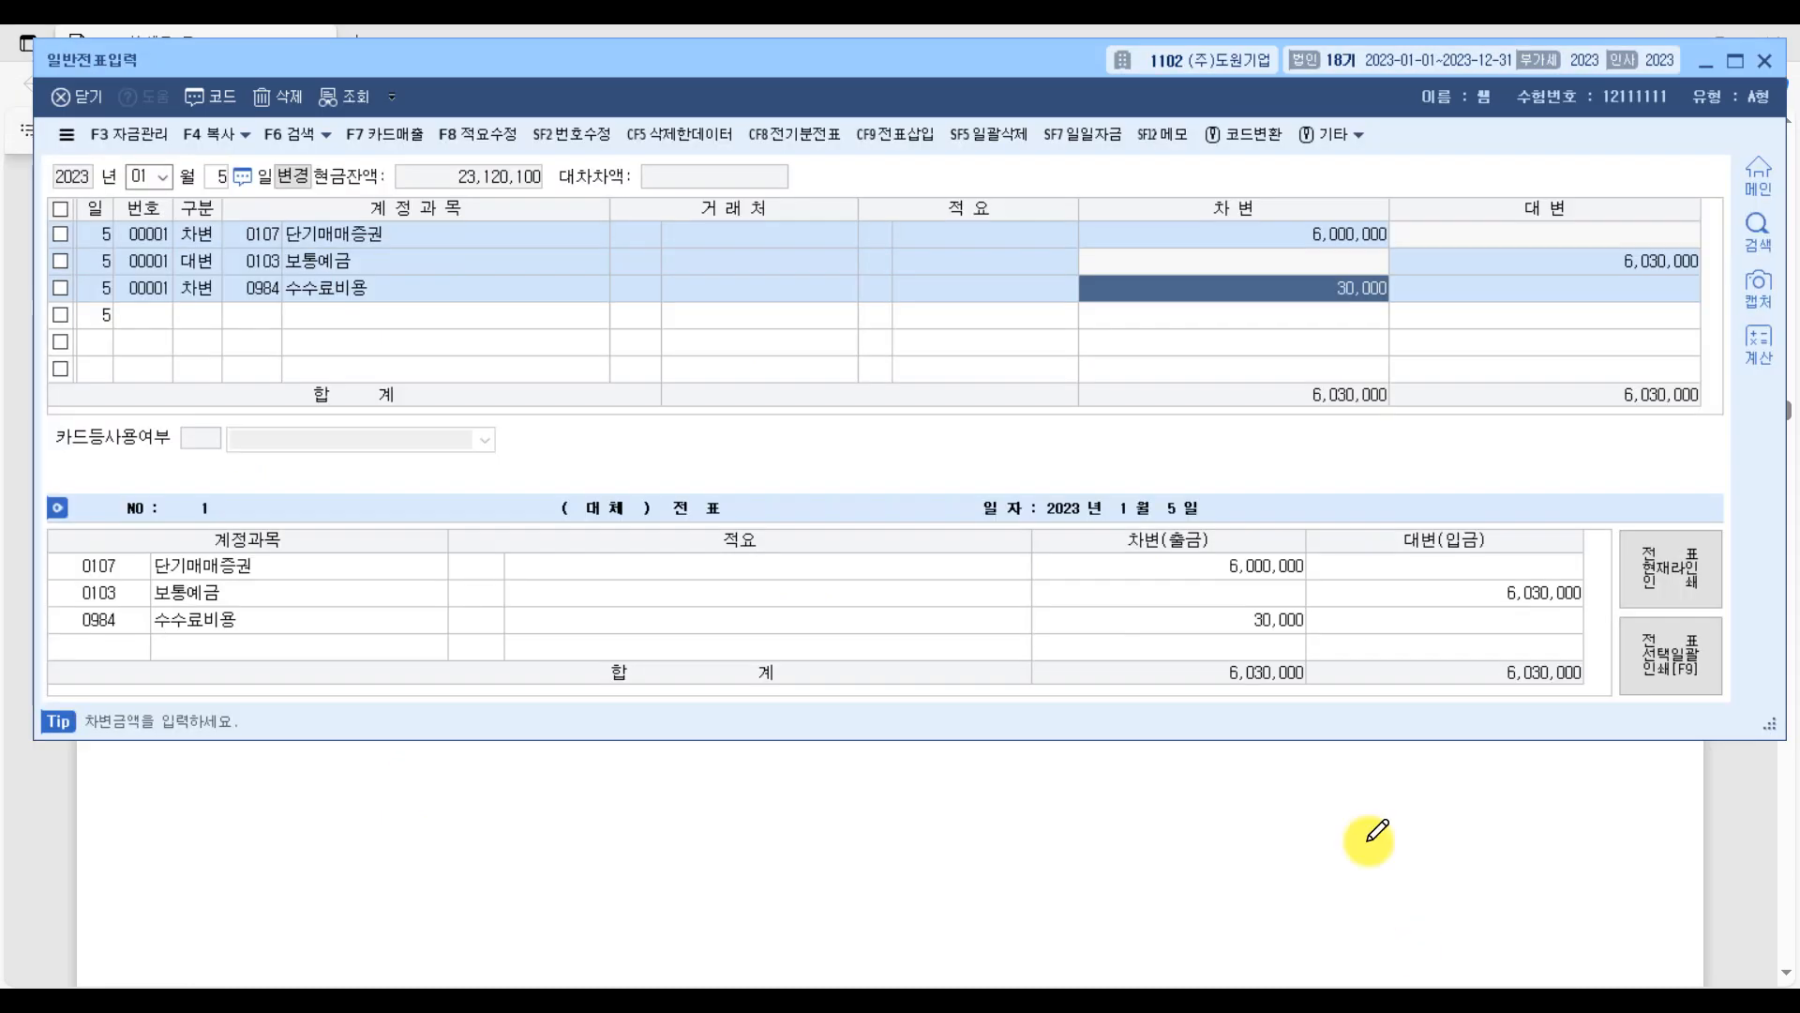
{"action": "scroll", "coordinate": [900, 858], "scroll_direction": "down", "scroll_amount": 3}
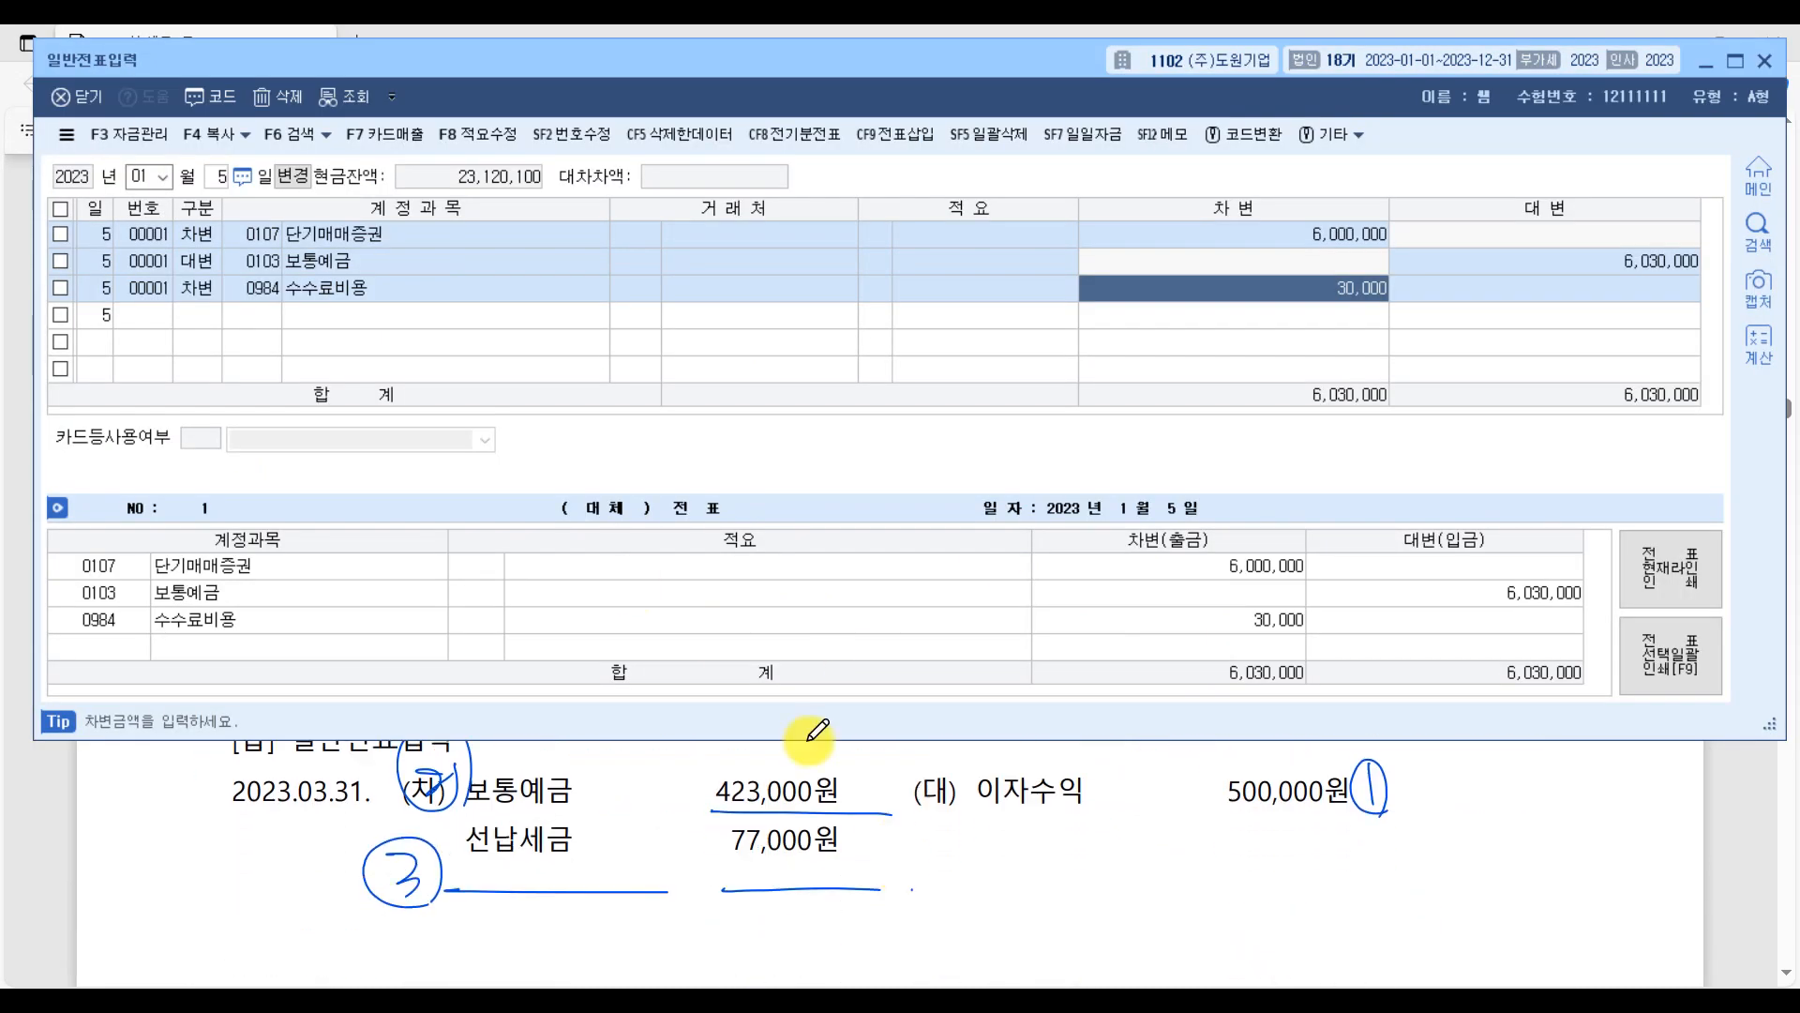
{"action": "key", "text": "Escape"}
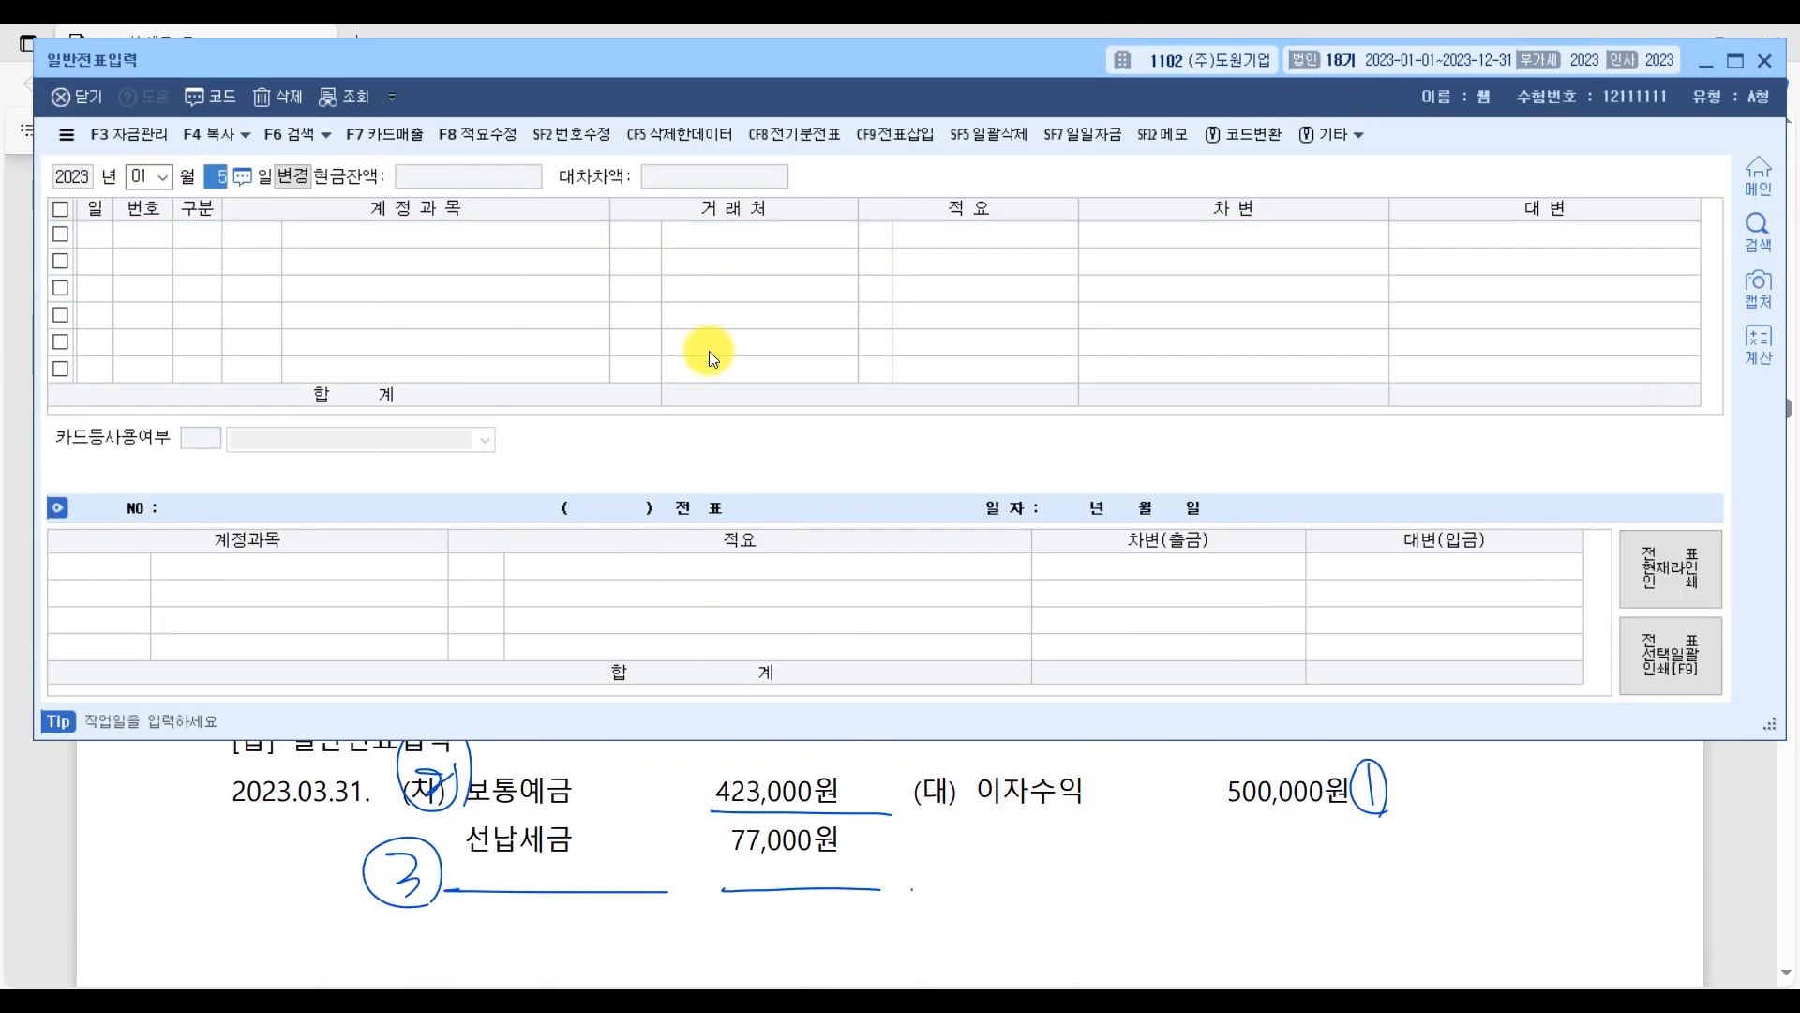
{"action": "key", "text": "Escape"}
{"action": "type", "text": "3"}
{"action": "key", "text": "Return"}
{"action": "type", "text": "3"}
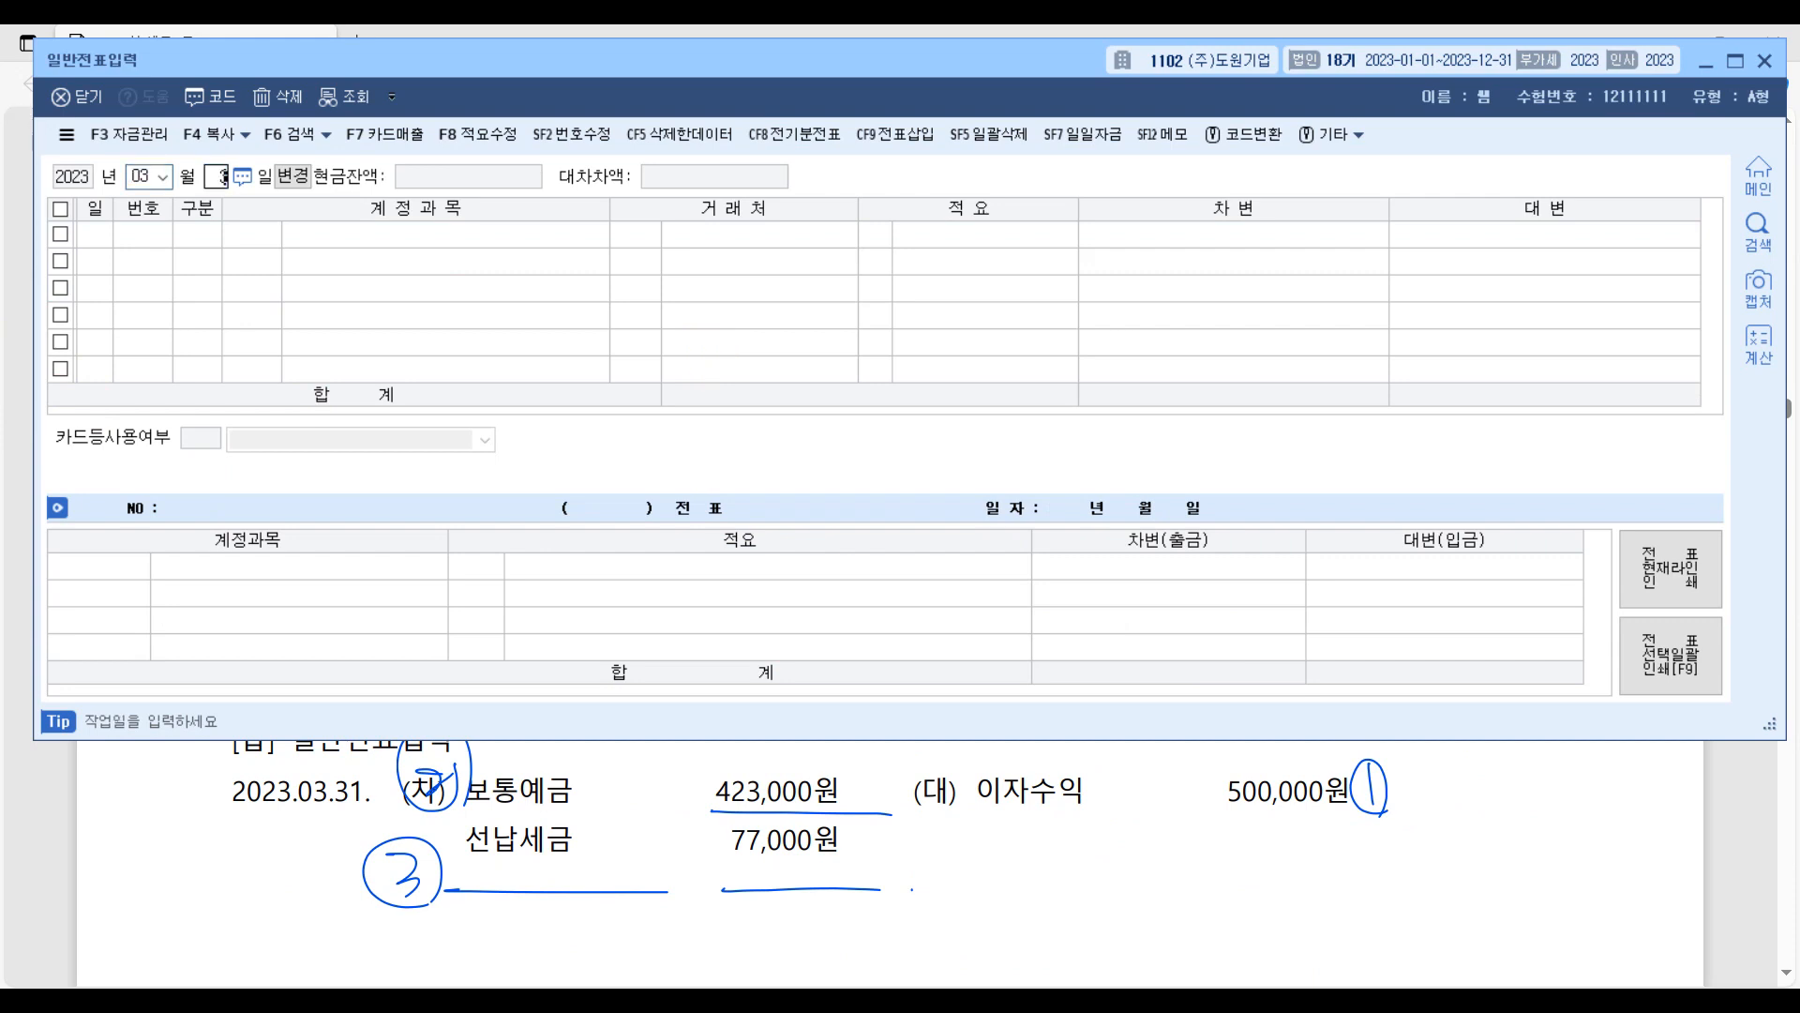
{"action": "type", "text": "1"}
{"action": "key", "text": "Return"}
Add a credit line for account 0901 이자수익 with an amount of 500,000.
{"action": "type", "text": "4"}
{"action": "key", "text": "Return"}
{"action": "type", "text": "이자"}
{"action": "key", "text": "Return"}
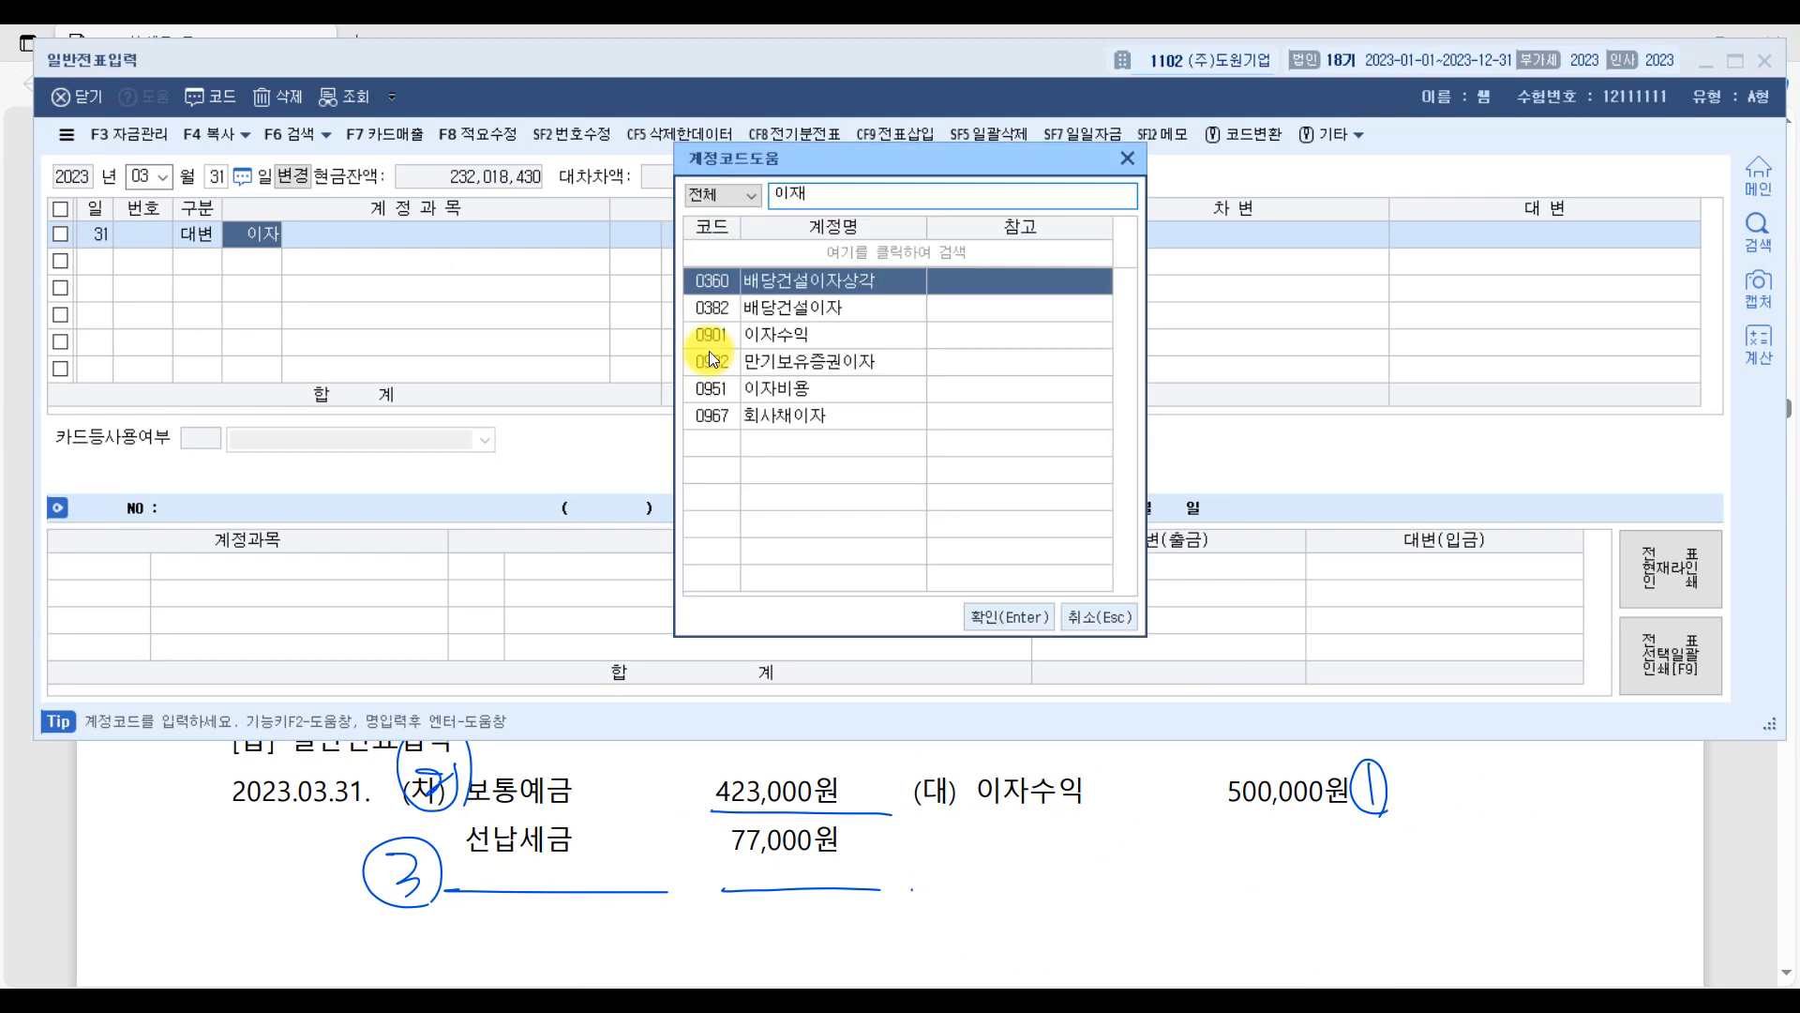
{"action": "key", "text": "Down"}
{"action": "key", "text": "Down"}
{"action": "key", "text": "Down"}
{"action": "key", "text": "Up"}
{"action": "key", "text": "Return"}
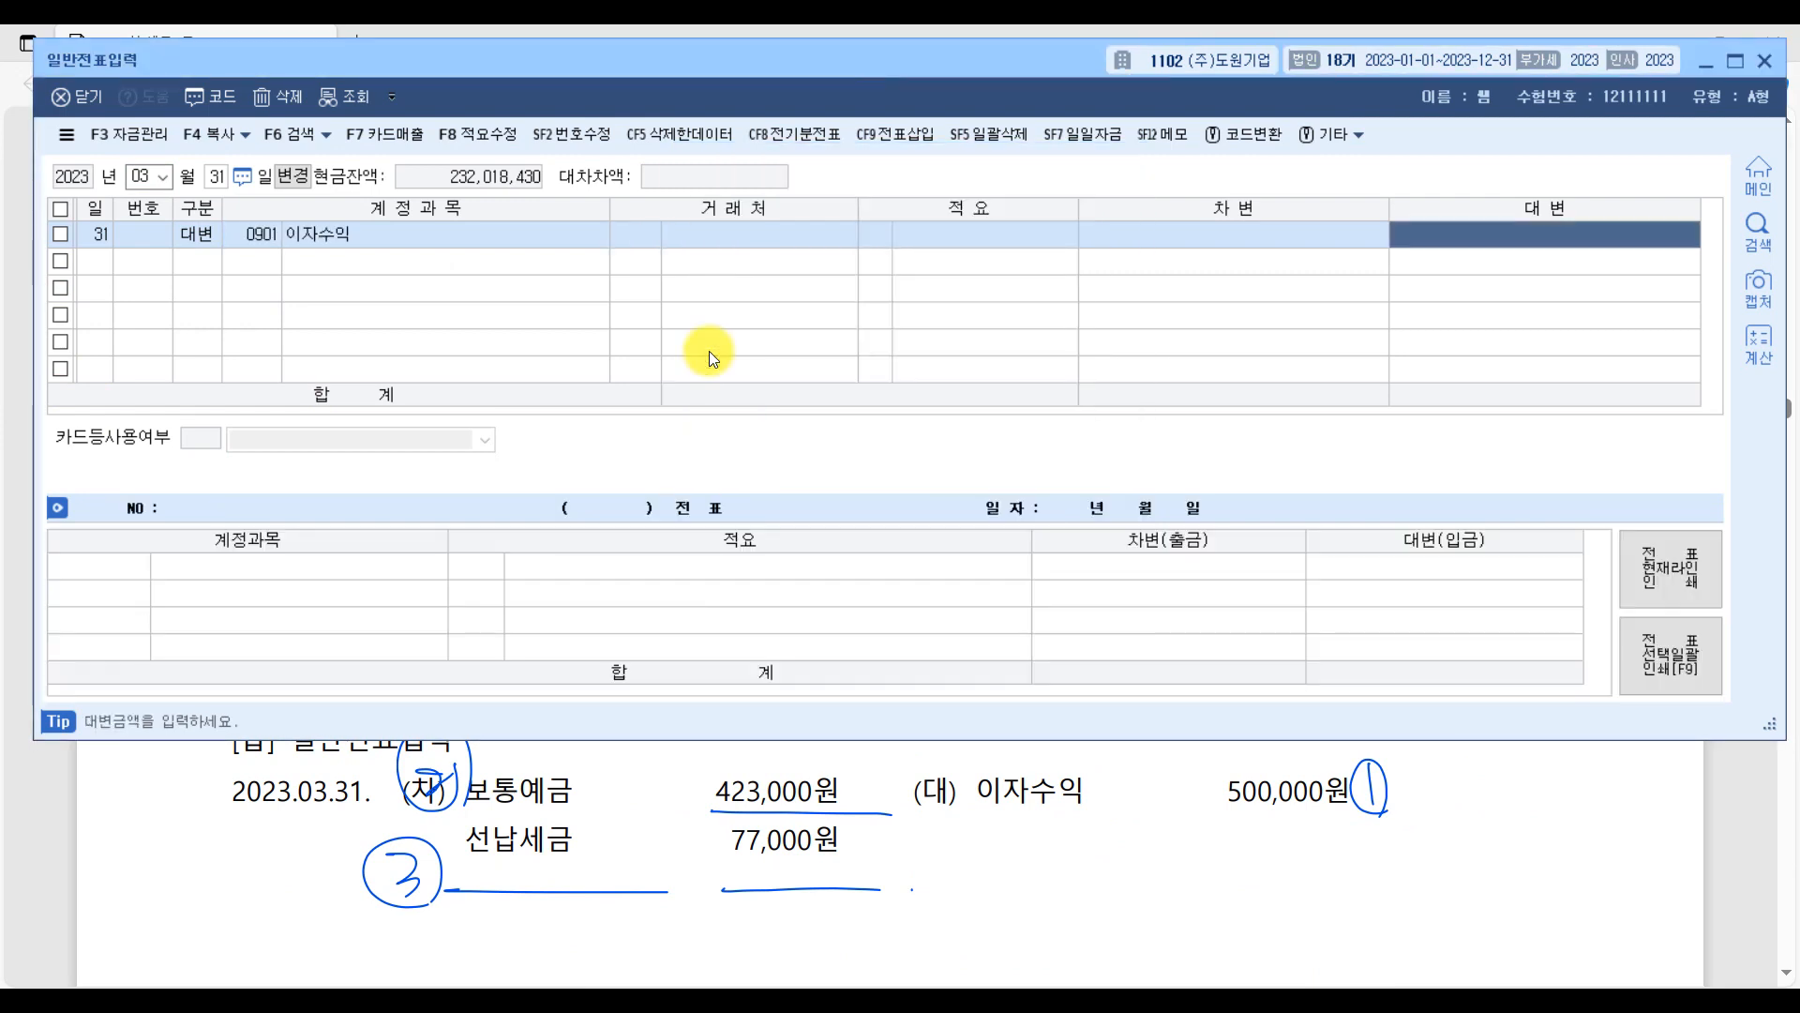
{"action": "type", "text": "5000000"}
{"action": "key", "text": "Return"}
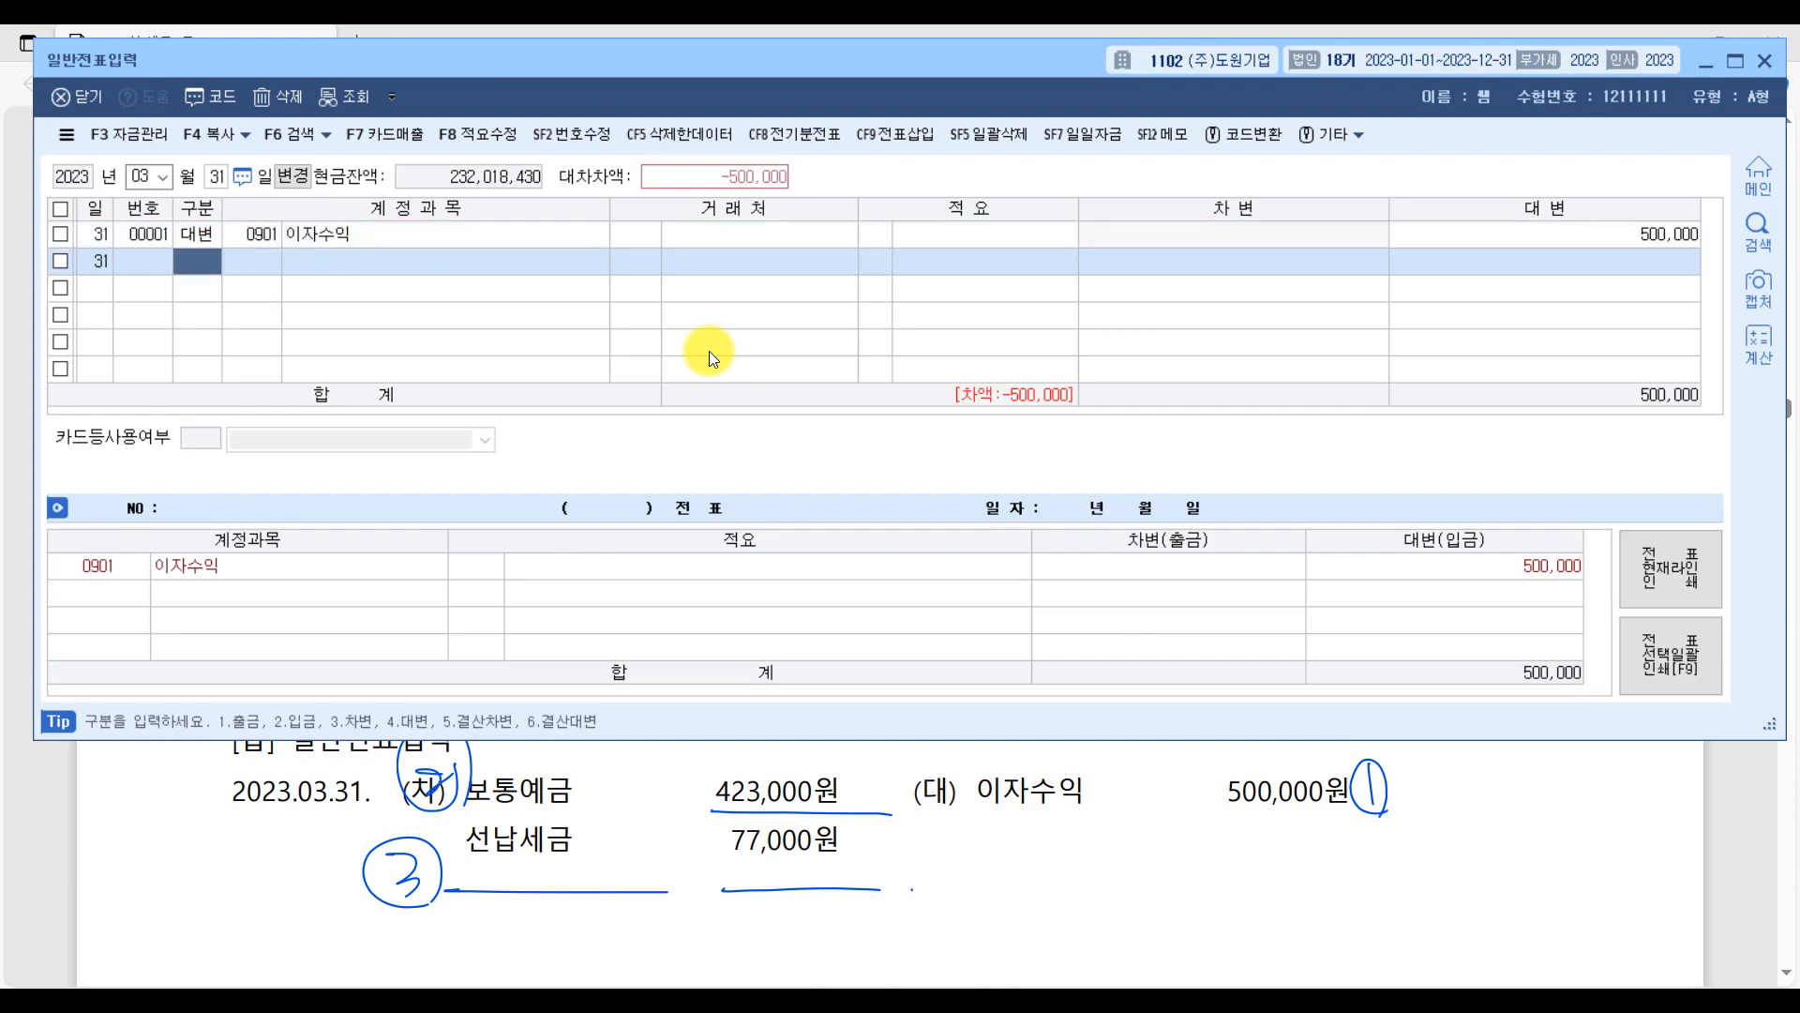
Add a debit line for account 0103 보통예금 and set its amount to 423,000.
{"action": "type", "text": "3"}
{"action": "type", "text": "보통"}
{"action": "key", "text": "Return"}
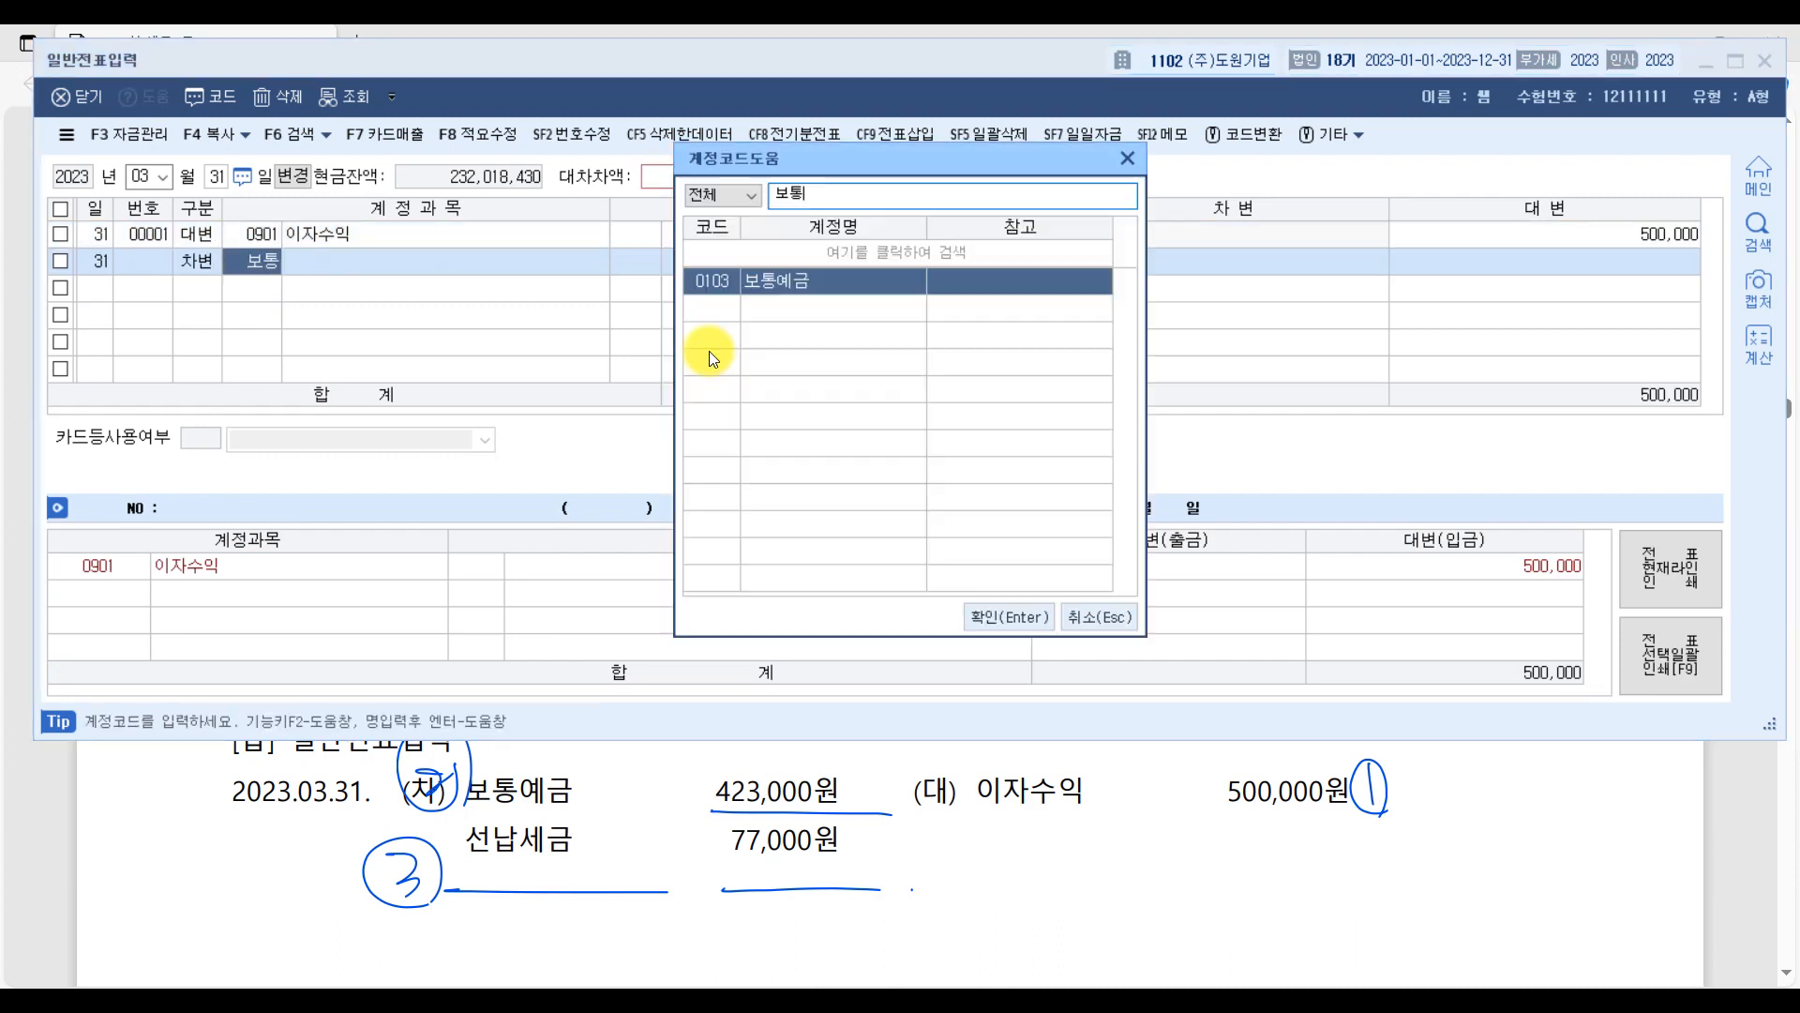
{"action": "key", "text": "Return"}
{"action": "key", "text": "Return"}
{"action": "key", "text": "Return"}
{"action": "key", "text": "Return"}
{"action": "key", "text": "Return"}
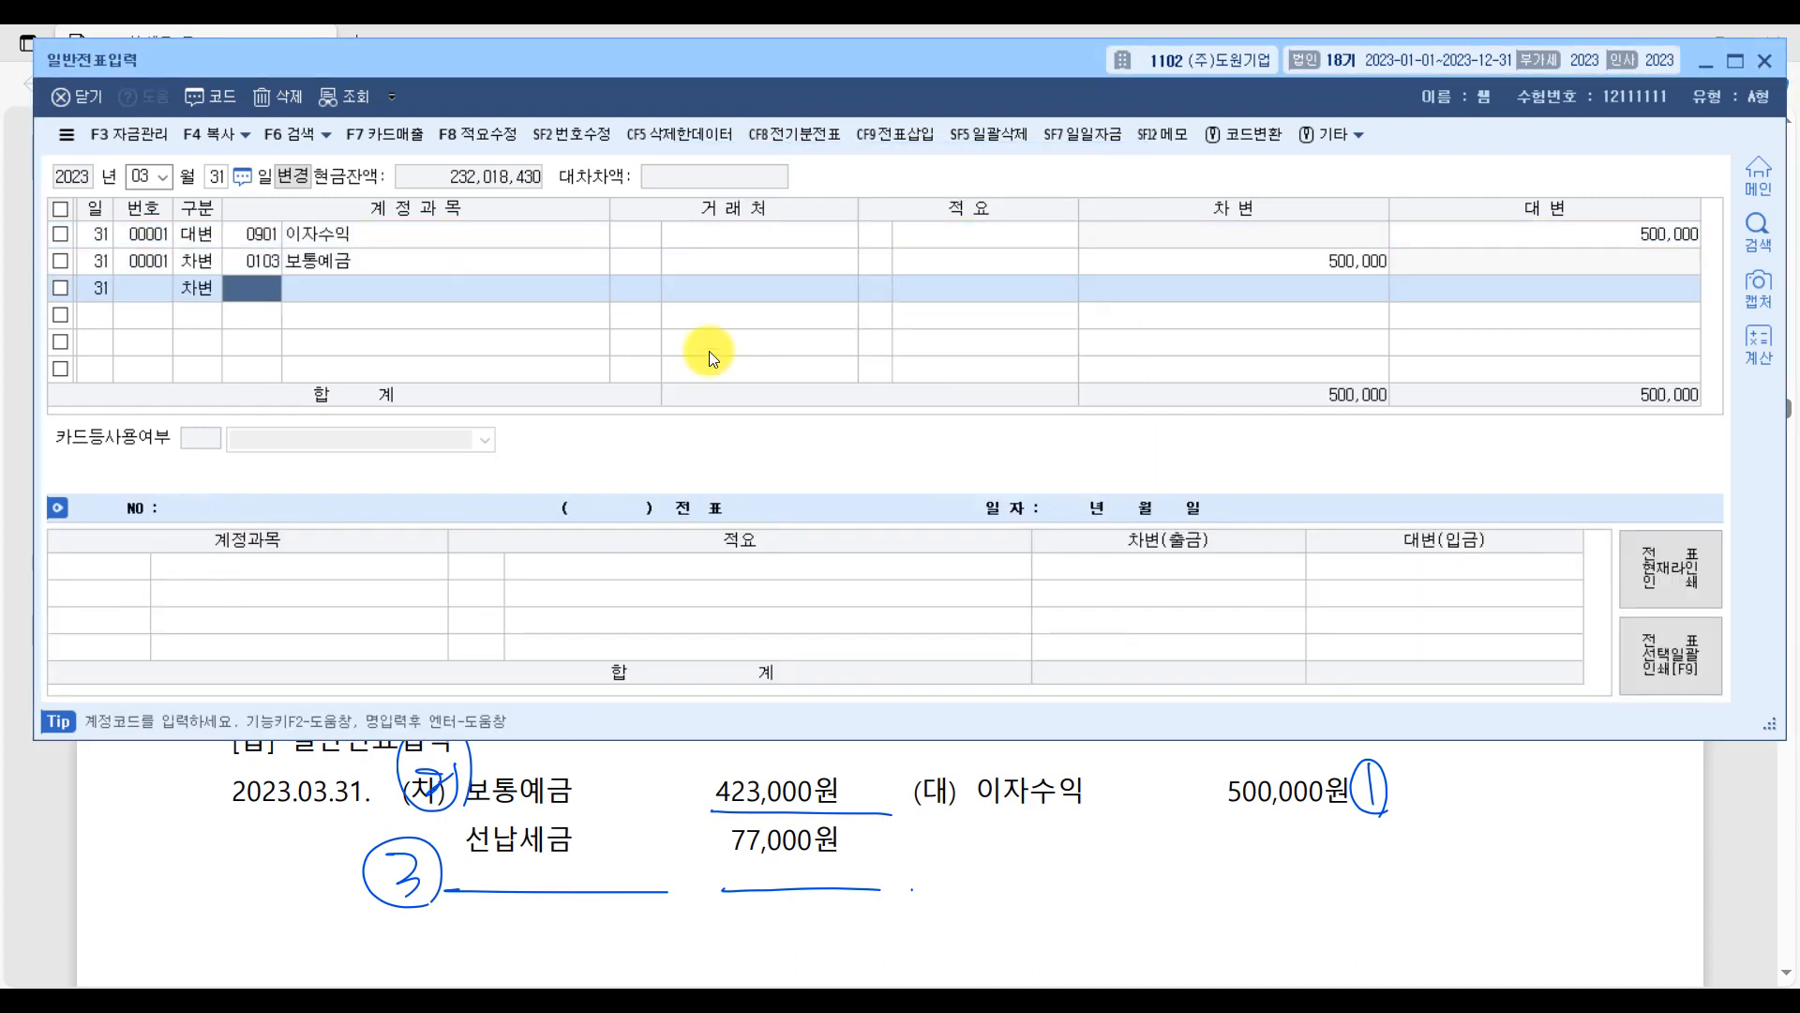
{"action": "left_click", "coordinate": [1336, 253]}
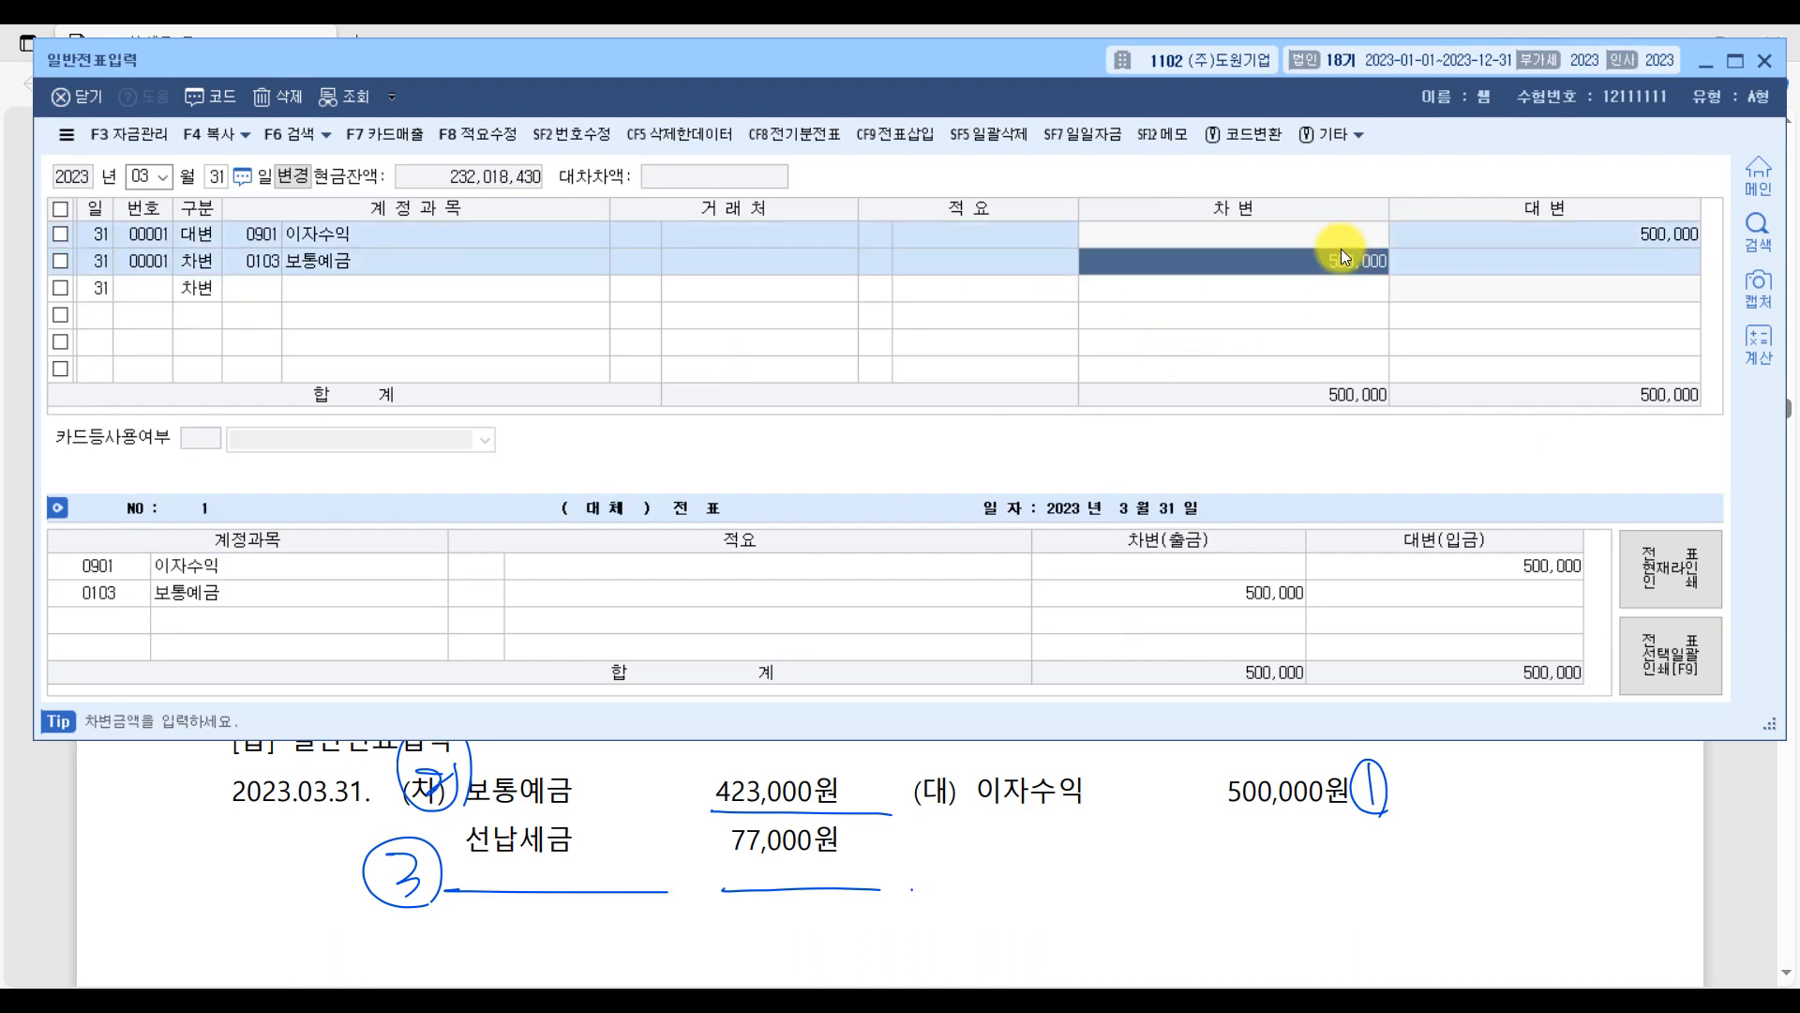
{"action": "type", "text": "423000"}
{"action": "key", "text": "Return"}
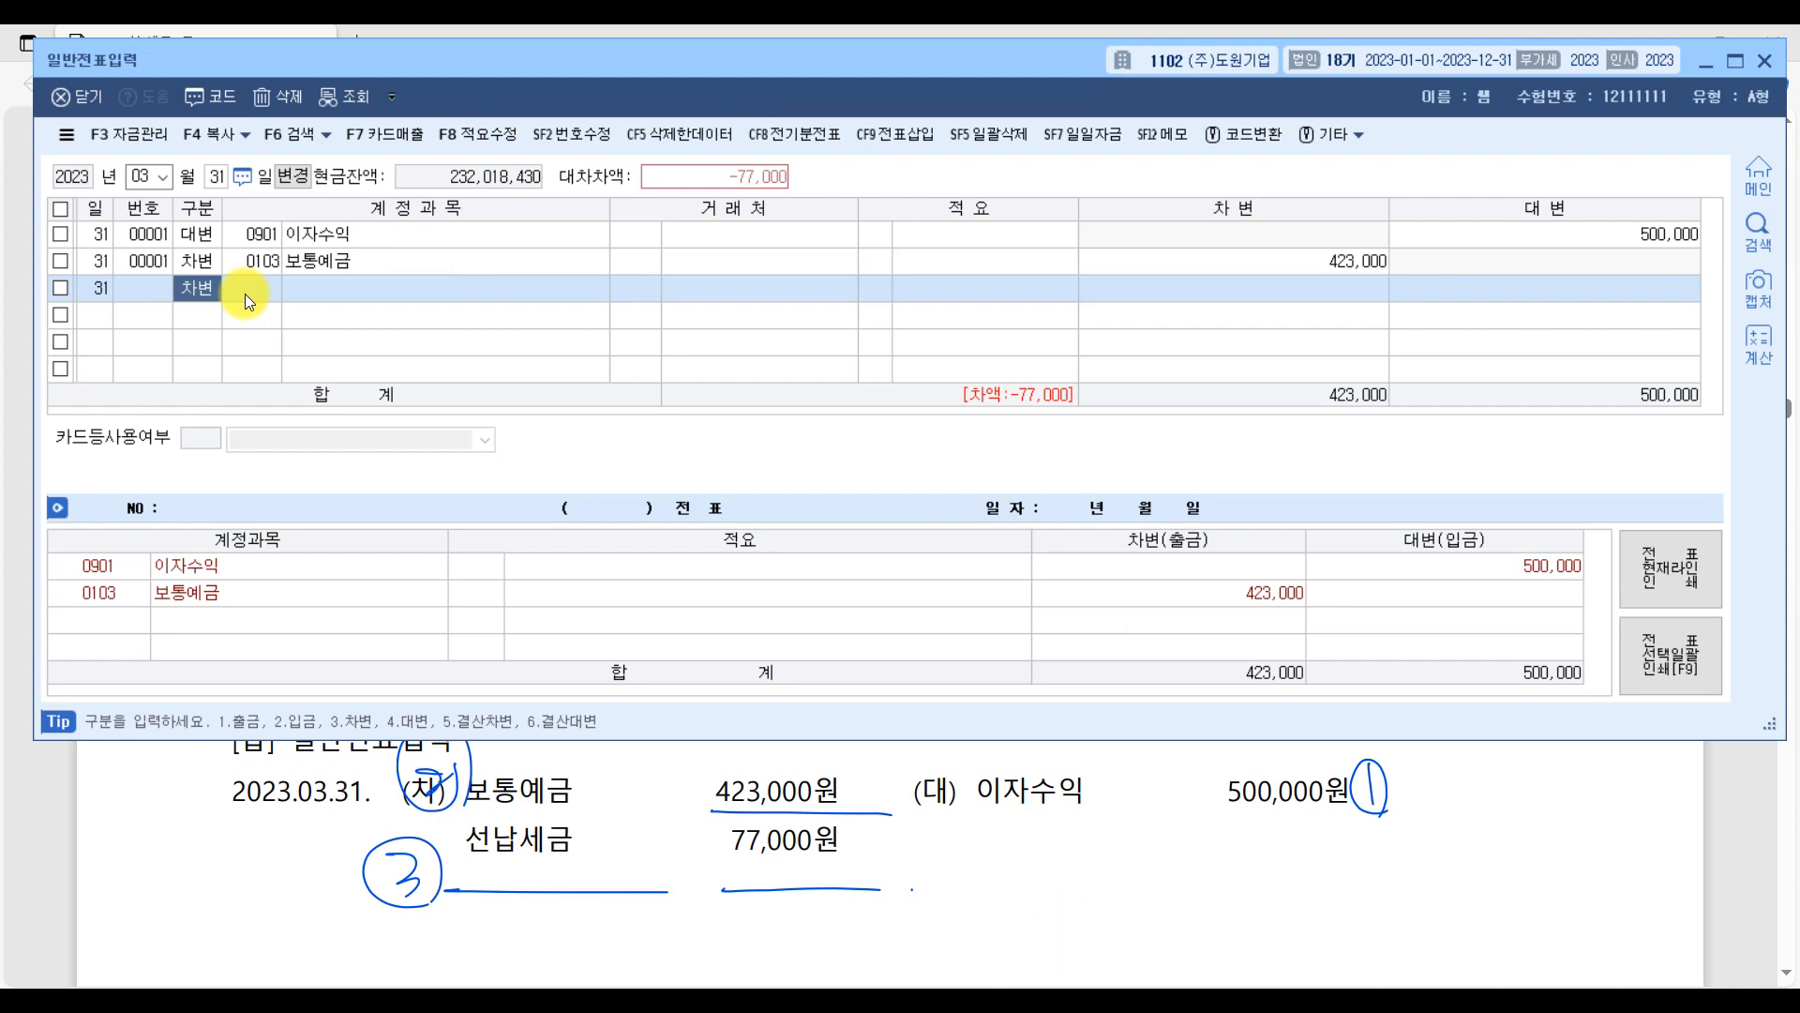
Add a debit line for account 0136 선납세금 with the remaining 77,000.
{"action": "key", "text": "Return"}
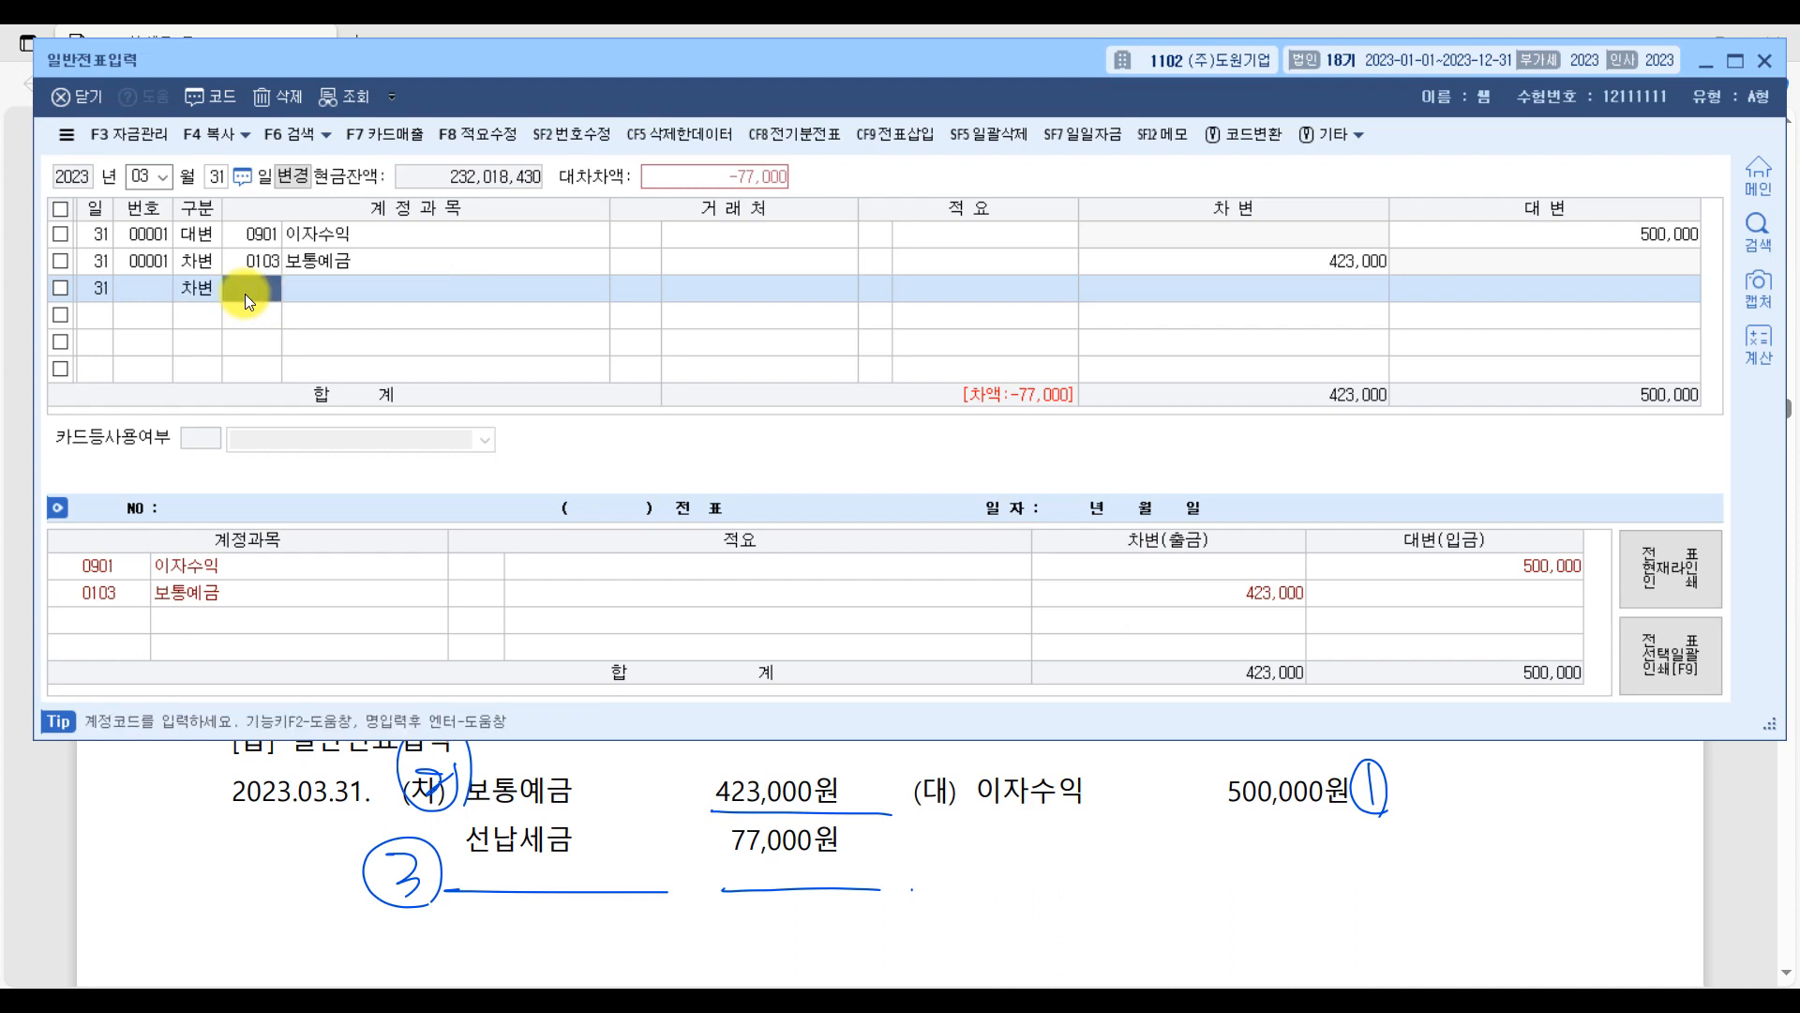
{"action": "type", "text": "선납세"}
{"action": "key", "text": "Return"}
{"action": "key", "text": "Return"}
{"action": "key", "text": "Return"}
{"action": "key", "text": "Return"}
{"action": "key", "text": "Return"}
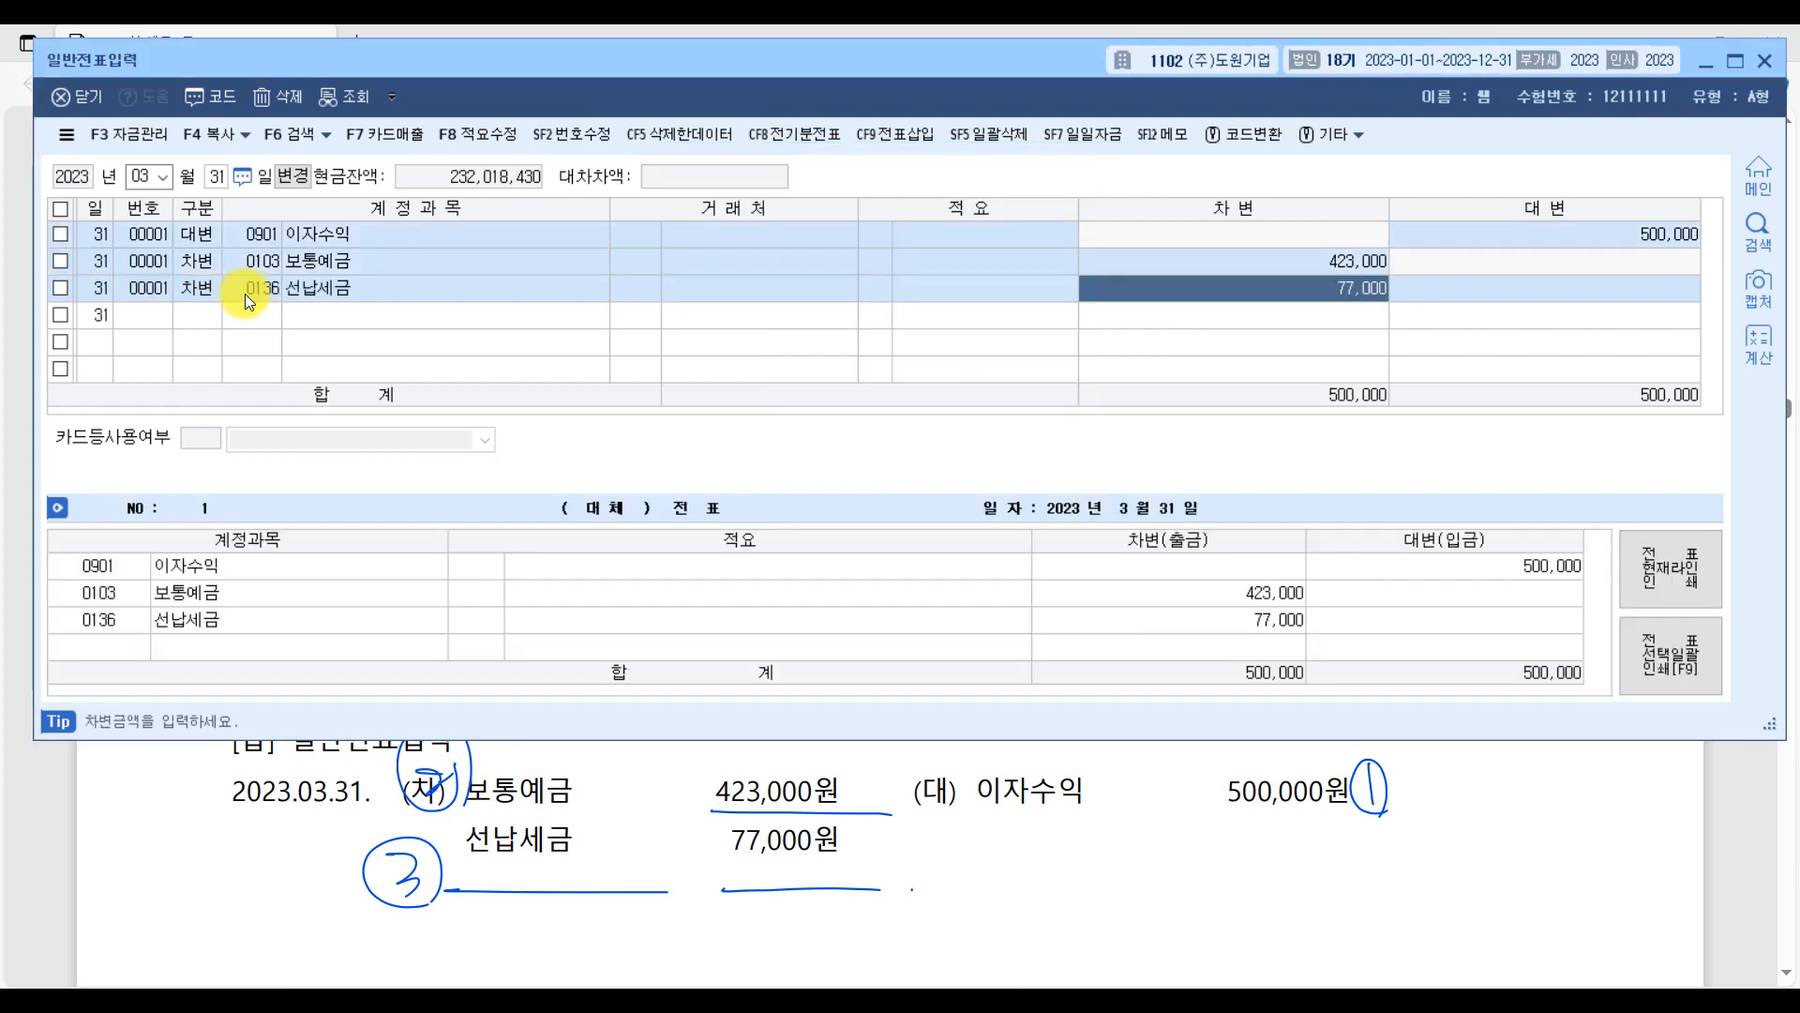
Return to the PDF and underline "차입원가 자본화 요건을 충족하였으며" in question [3].
{"action": "left_click", "coordinate": [1759, 882]}
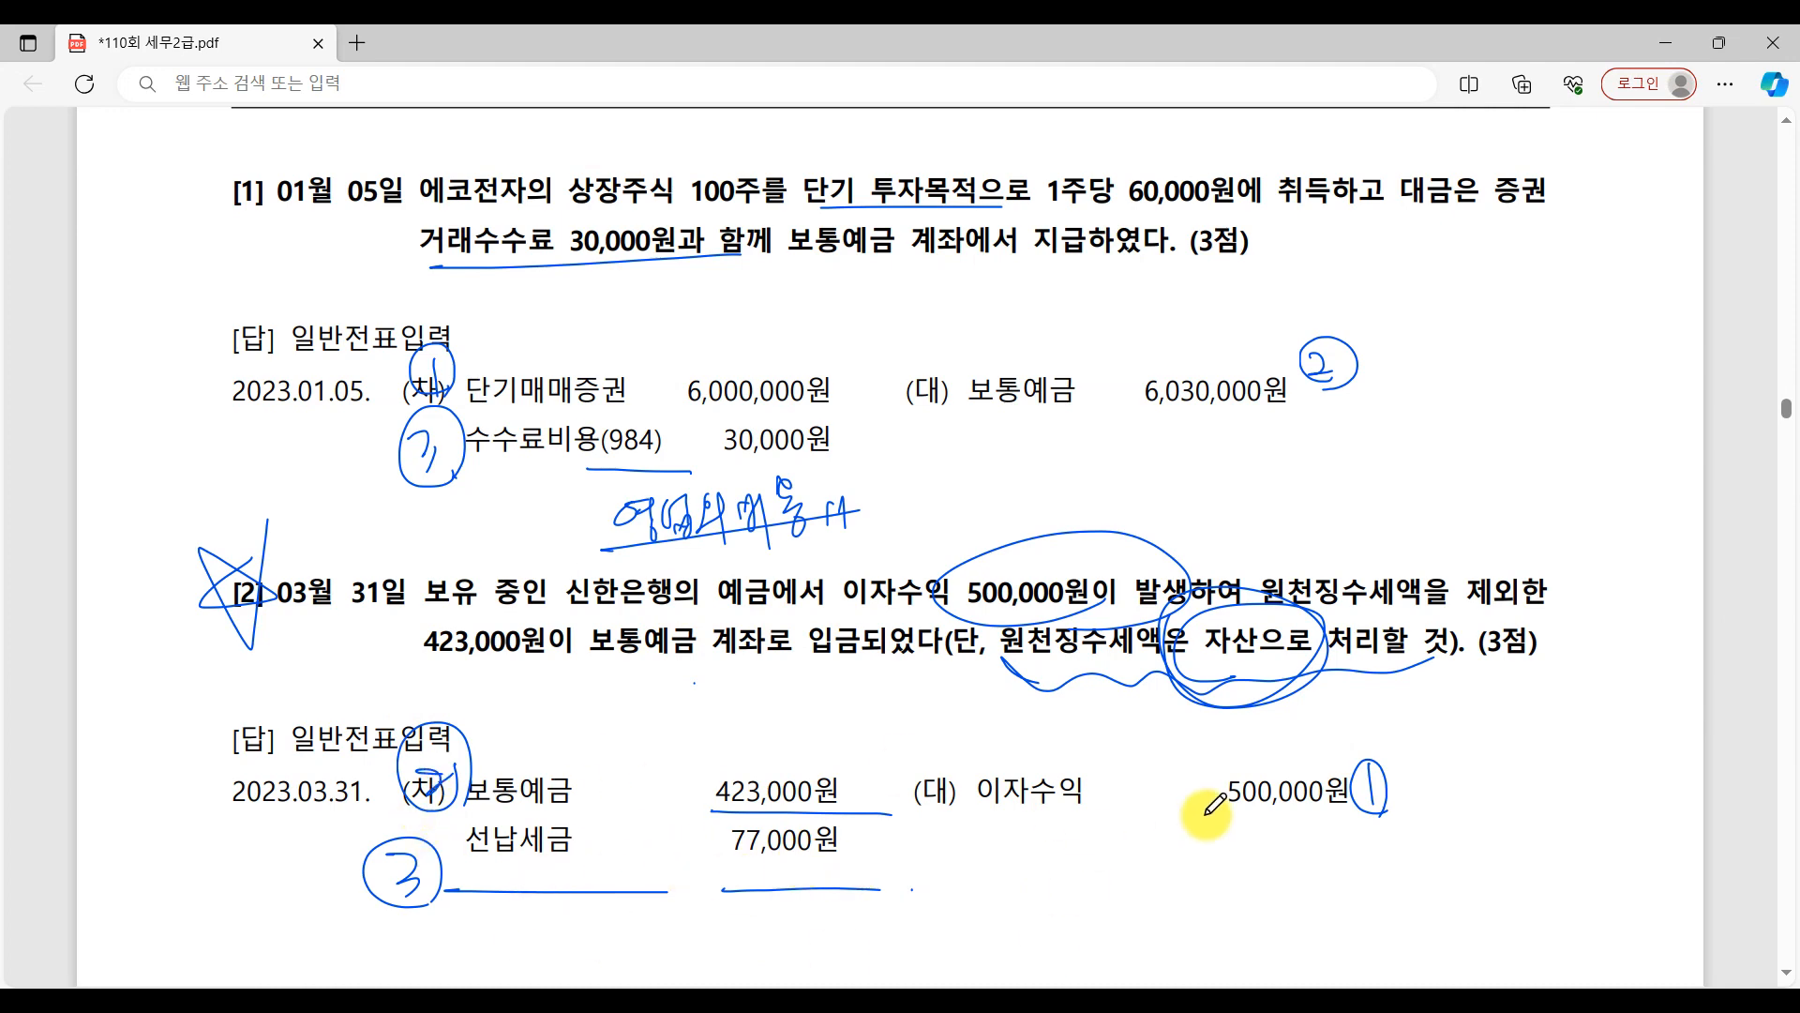
{"action": "scroll", "coordinate": [1214, 804], "scroll_direction": "down", "scroll_amount": 15}
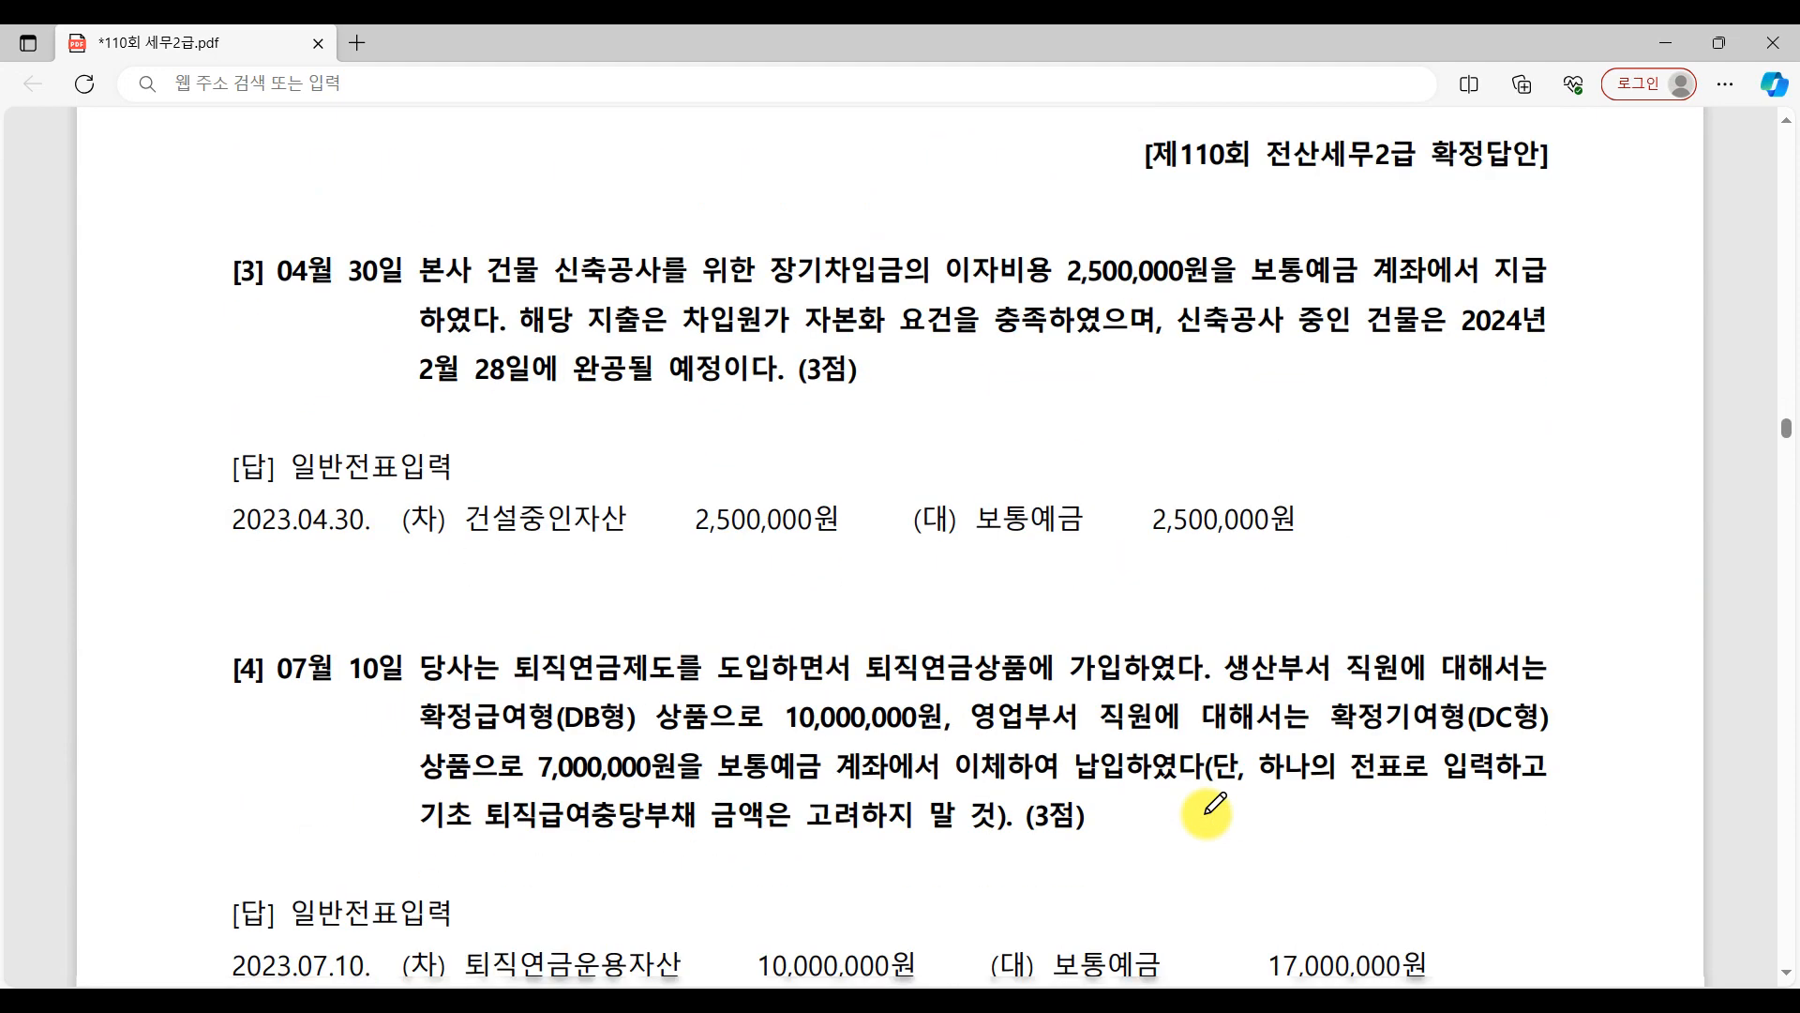
{"action": "scroll", "coordinate": [601, 605], "scroll_direction": "up", "scroll_amount": 3}
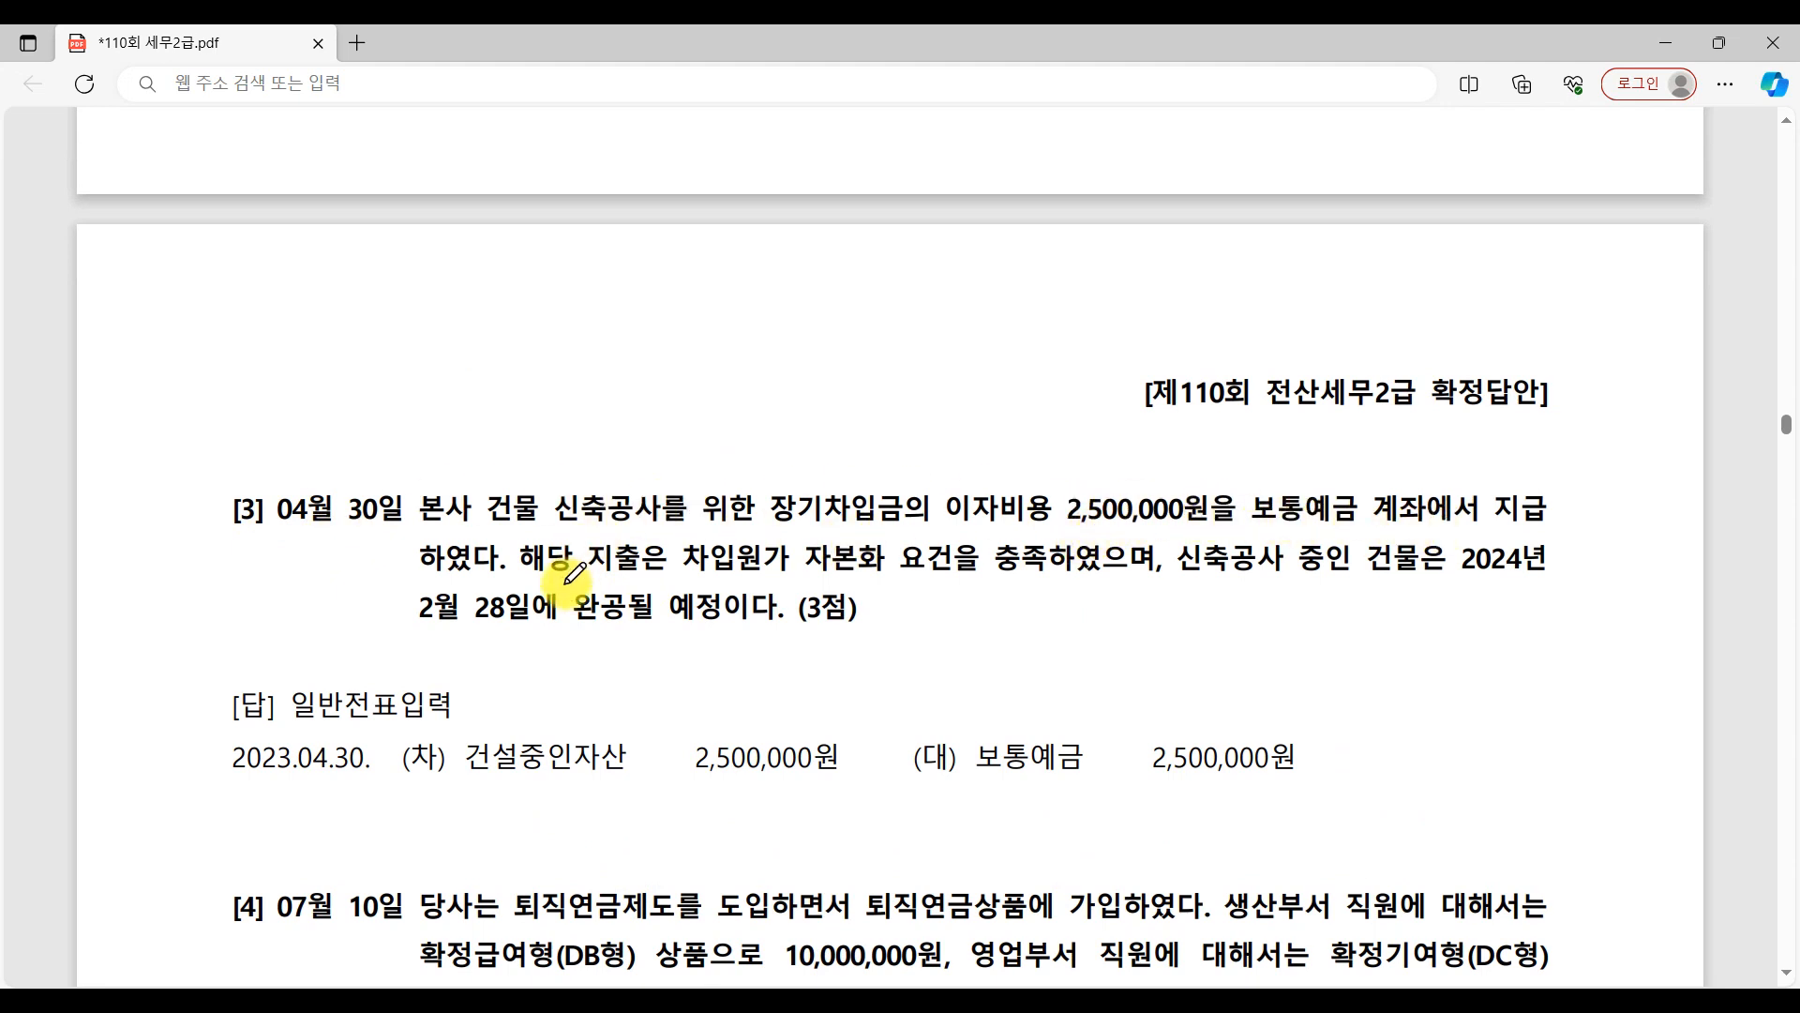
{"action": "left_click_drag", "start_coordinate": [691, 581], "coordinate": [1142, 580]}
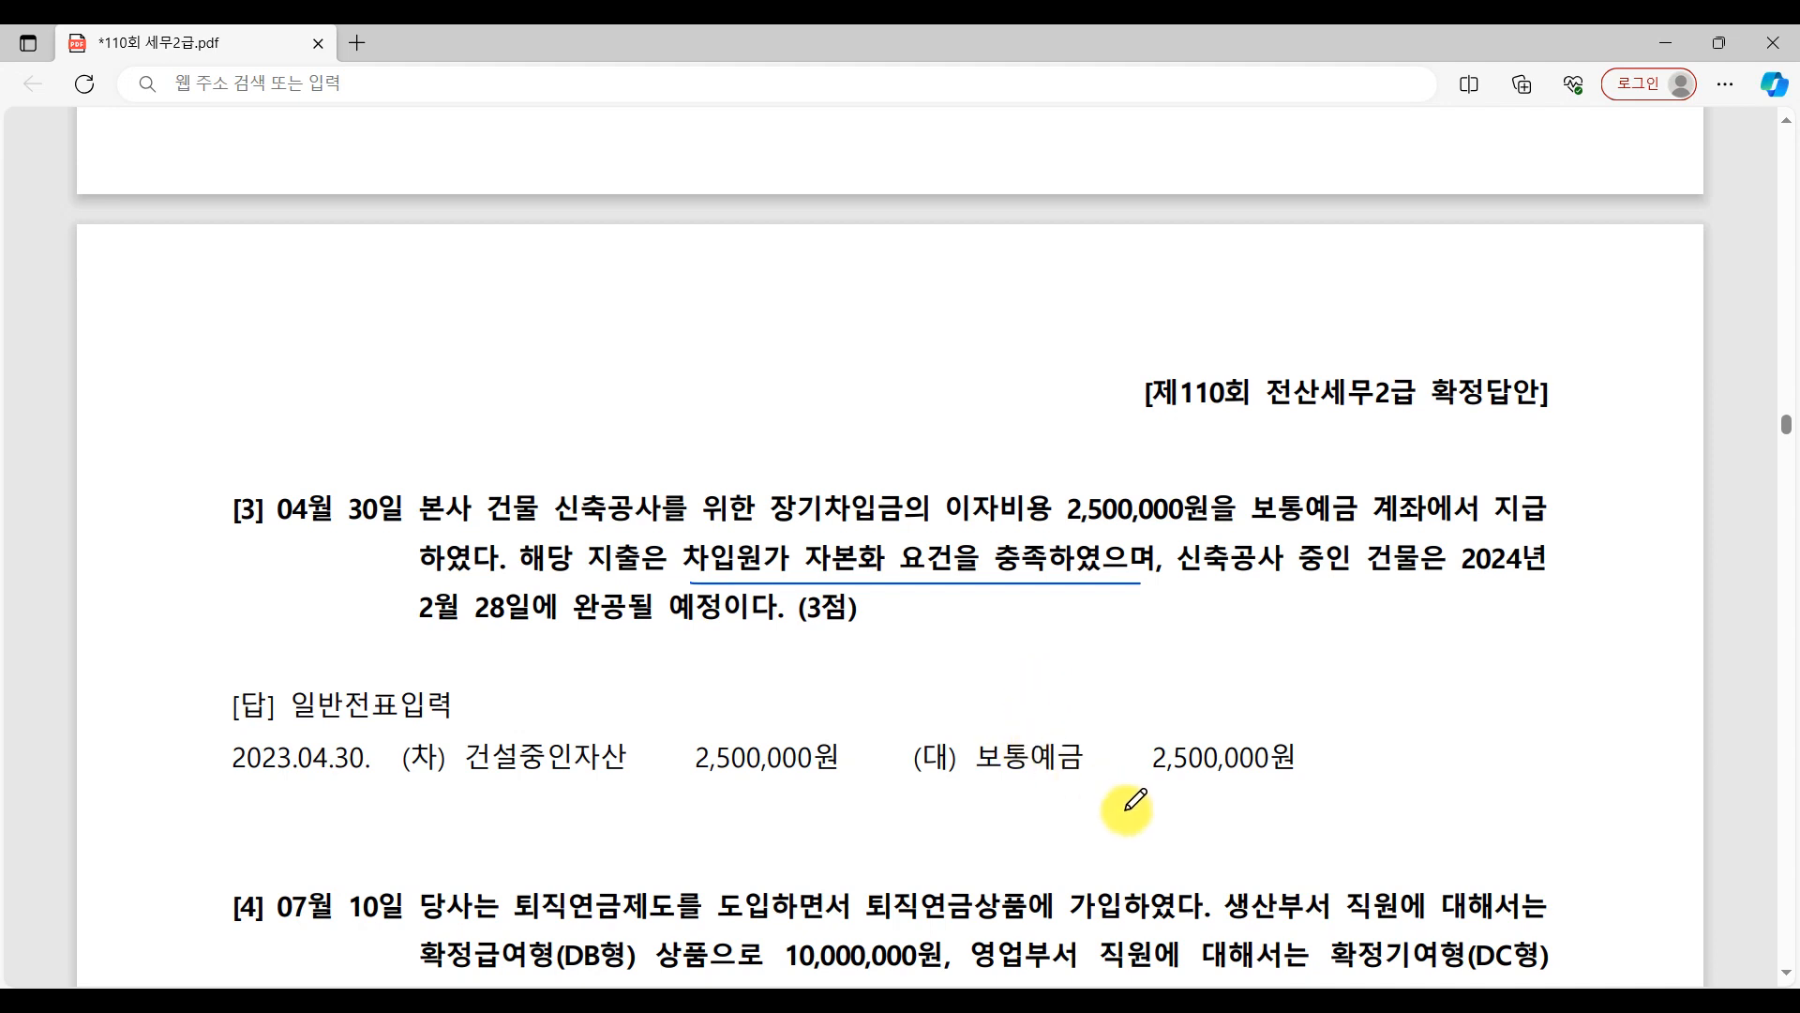
Number question [3]'s 보통예금 credit 1 and its wavy-underlined 건설중인자산 debit 2, circling the phrases around "장기차입금의" and "차입원가 자본화 요건".
{"action": "mouse_move", "coordinate": [1354, 734]}
{"action": "left_mouse_down"}
{"action": "mouse_move", "coordinate": [1359, 756]}
{"action": "mouse_move", "coordinate": [1382, 724]}
{"action": "mouse_move", "coordinate": [1390, 780]}
{"action": "left_mouse_up"}
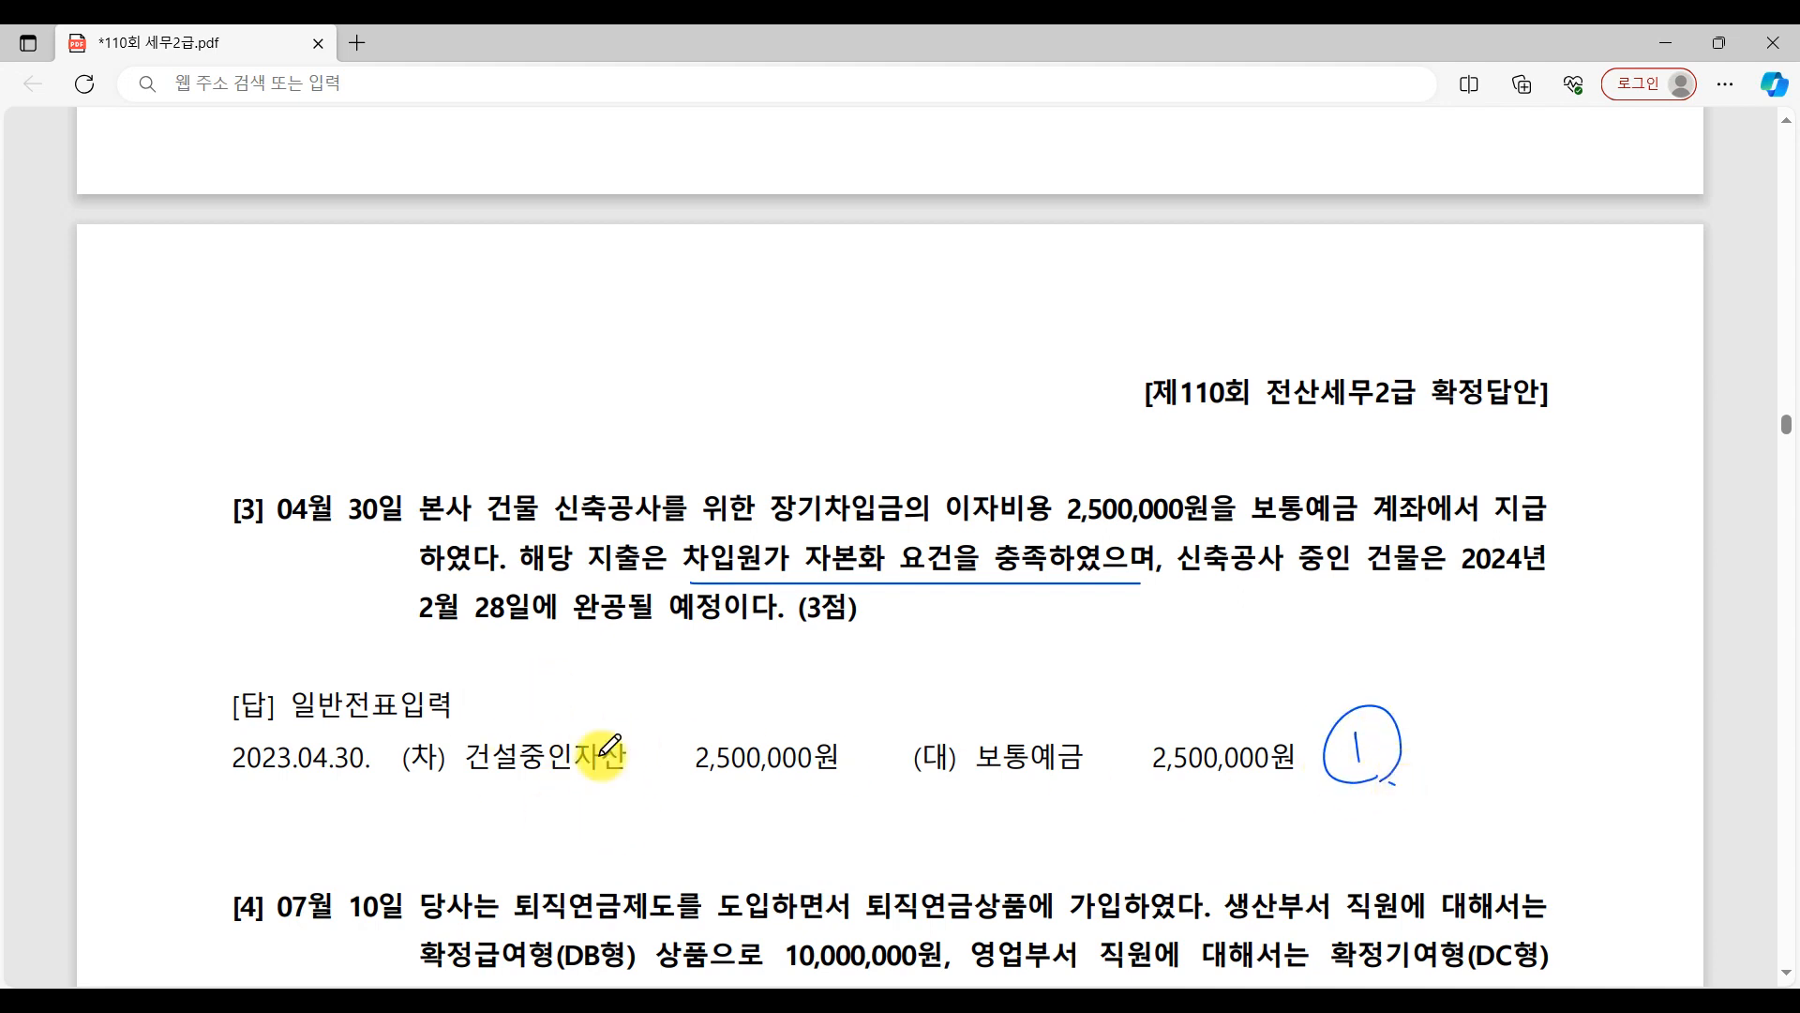
{"action": "mouse_move", "coordinate": [530, 569]}
{"action": "left_mouse_down"}
{"action": "mouse_move", "coordinate": [1001, 576]}
{"action": "mouse_move", "coordinate": [646, 553]}
{"action": "left_mouse_up"}
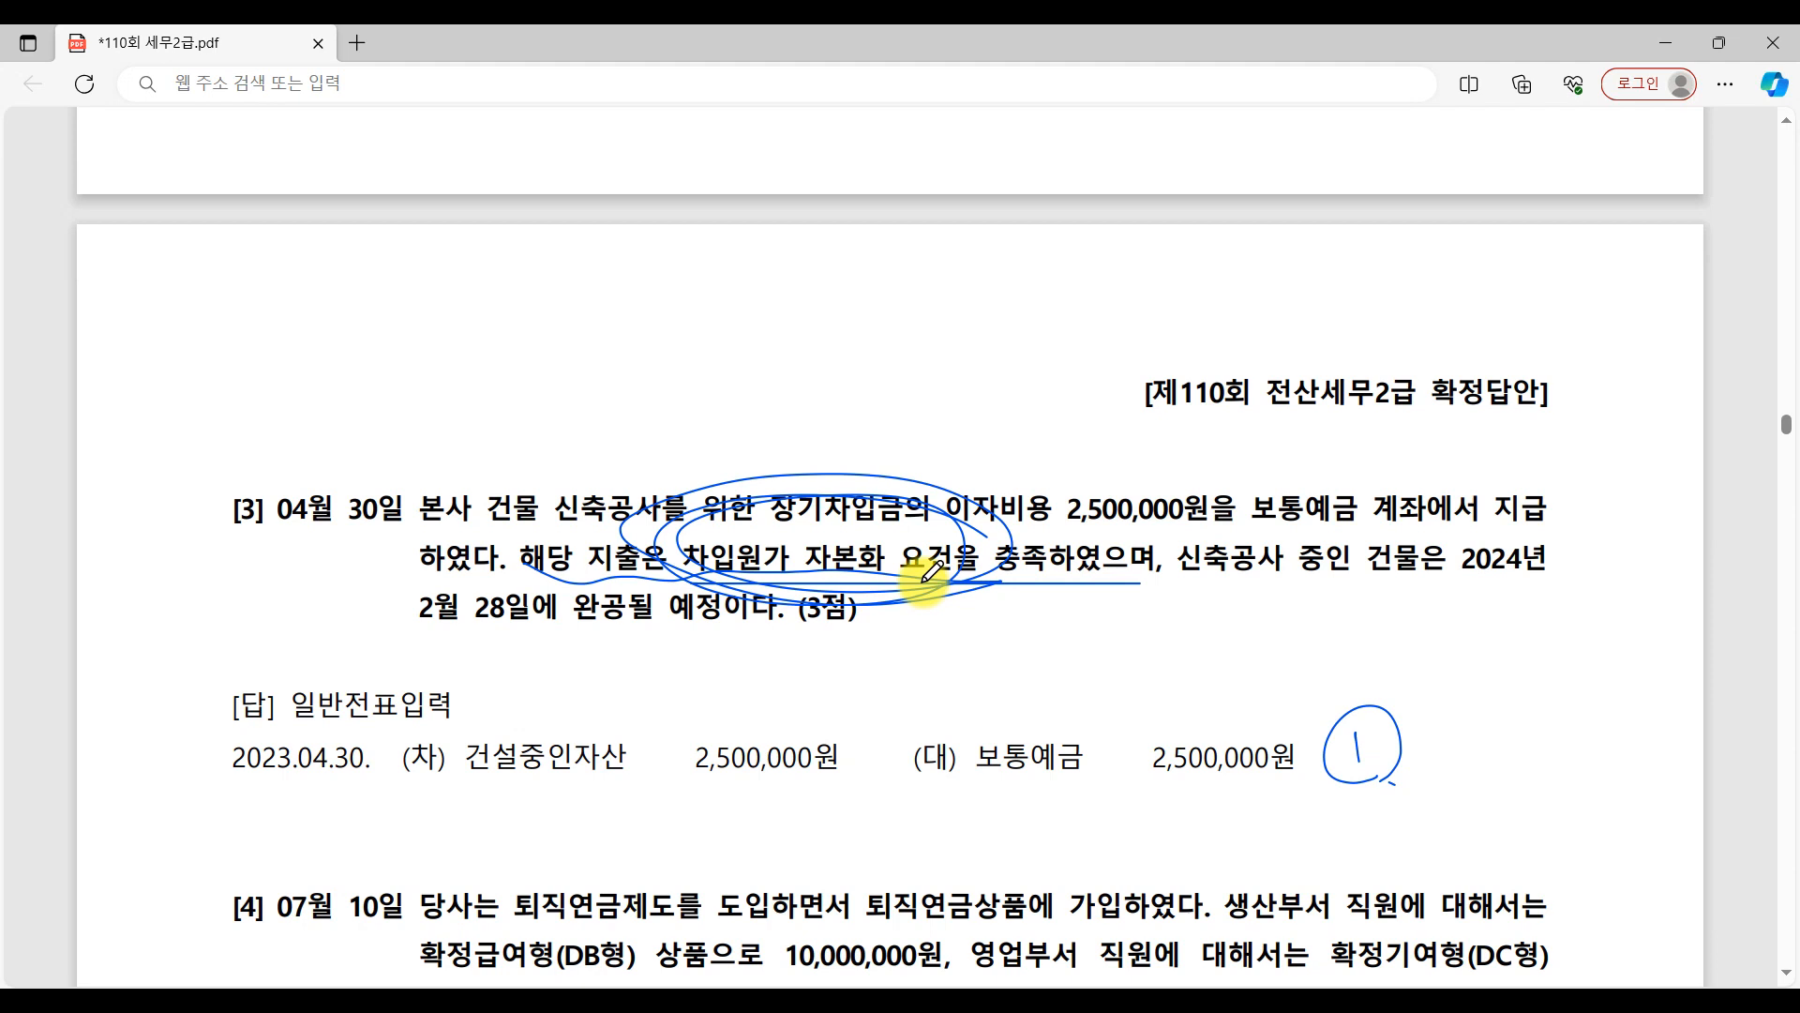
{"action": "mouse_move", "coordinate": [426, 753]}
{"action": "left_mouse_down"}
{"action": "mouse_move", "coordinate": [460, 759]}
{"action": "mouse_move", "coordinate": [462, 794]}
{"action": "mouse_move", "coordinate": [538, 823]}
{"action": "mouse_move", "coordinate": [928, 813]}
{"action": "left_mouse_up"}
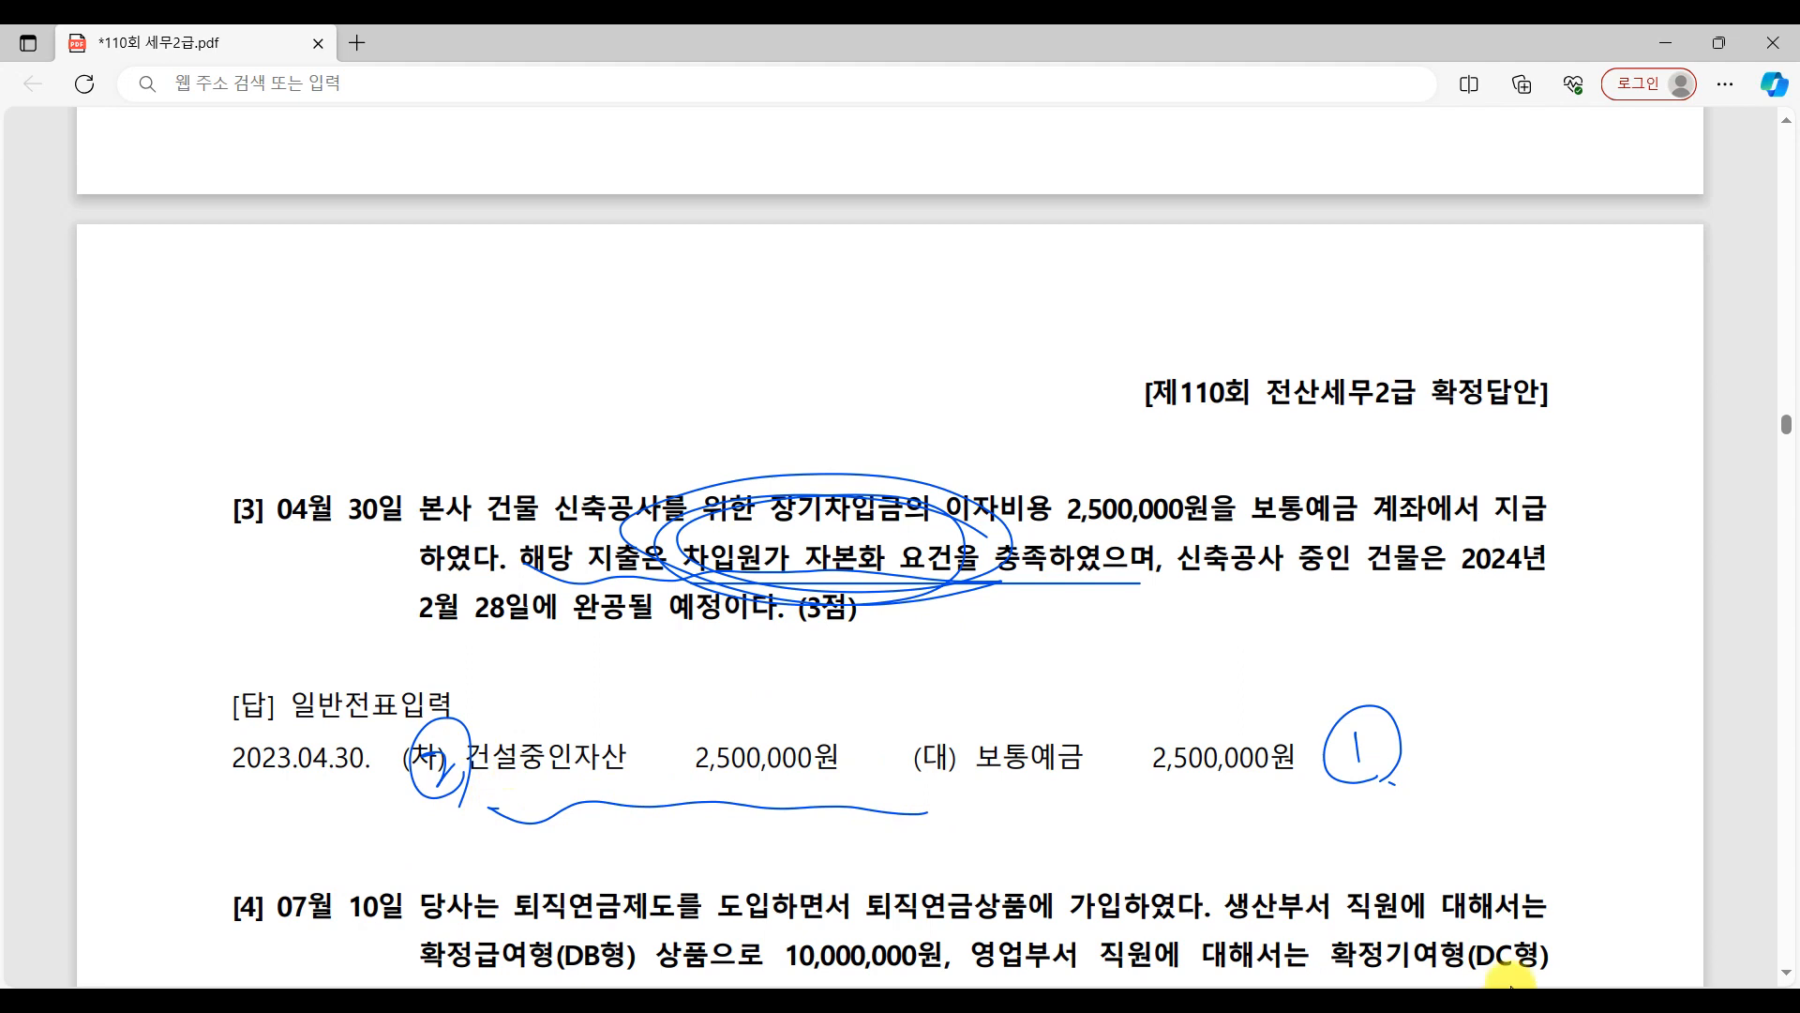
Switch to 일반전표입력 and set the entry date to April 30.
{"action": "left_click", "coordinate": [1441, 1000]}
{"action": "scroll", "coordinate": [684, 763], "scroll_direction": "up", "scroll_amount": 5}
{"action": "scroll", "coordinate": [713, 771], "scroll_direction": "down", "scroll_amount": 2}
{"action": "scroll", "coordinate": [708, 769], "scroll_direction": "down", "scroll_amount": 2}
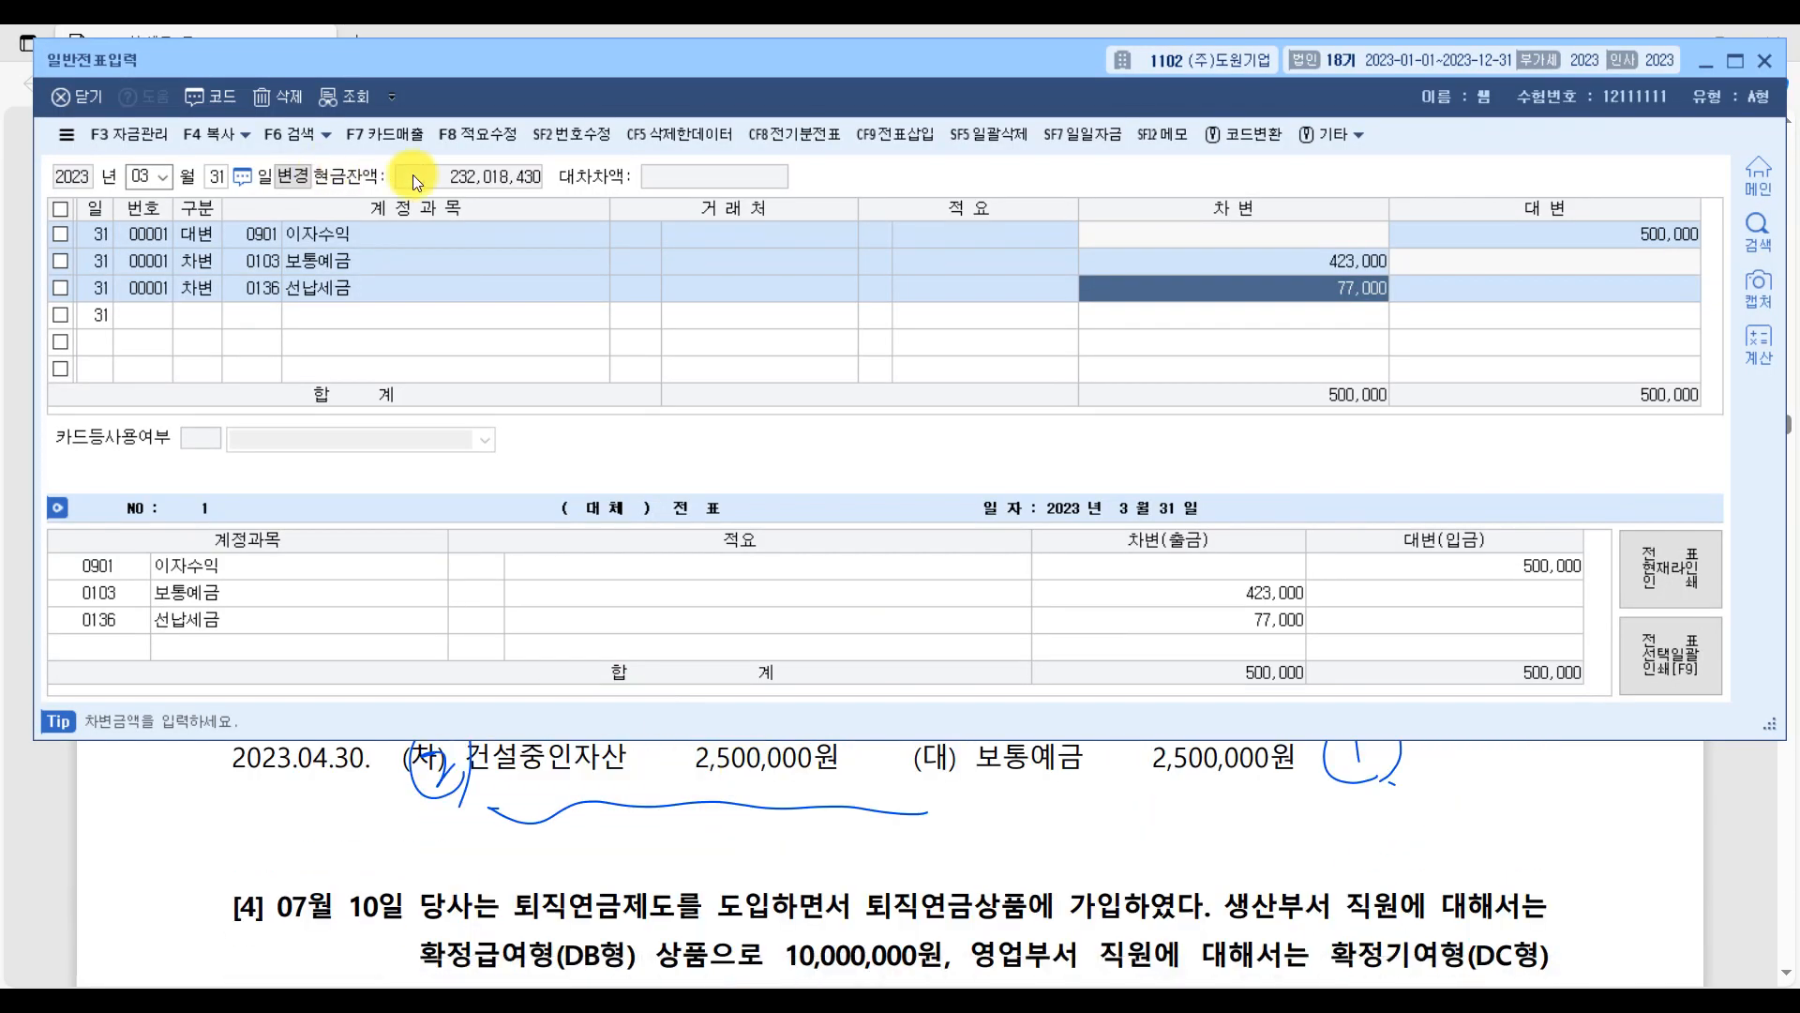
{"action": "left_click", "coordinate": [134, 175]}
{"action": "type", "text": "4"}
{"action": "key", "text": "Return"}
{"action": "type", "text": "30"}
{"action": "key", "text": "Return"}
Add a credit line for account 0103 보통예금 with an amount of 2,500,000.
{"action": "type", "text": "4"}
{"action": "key", "text": "Return"}
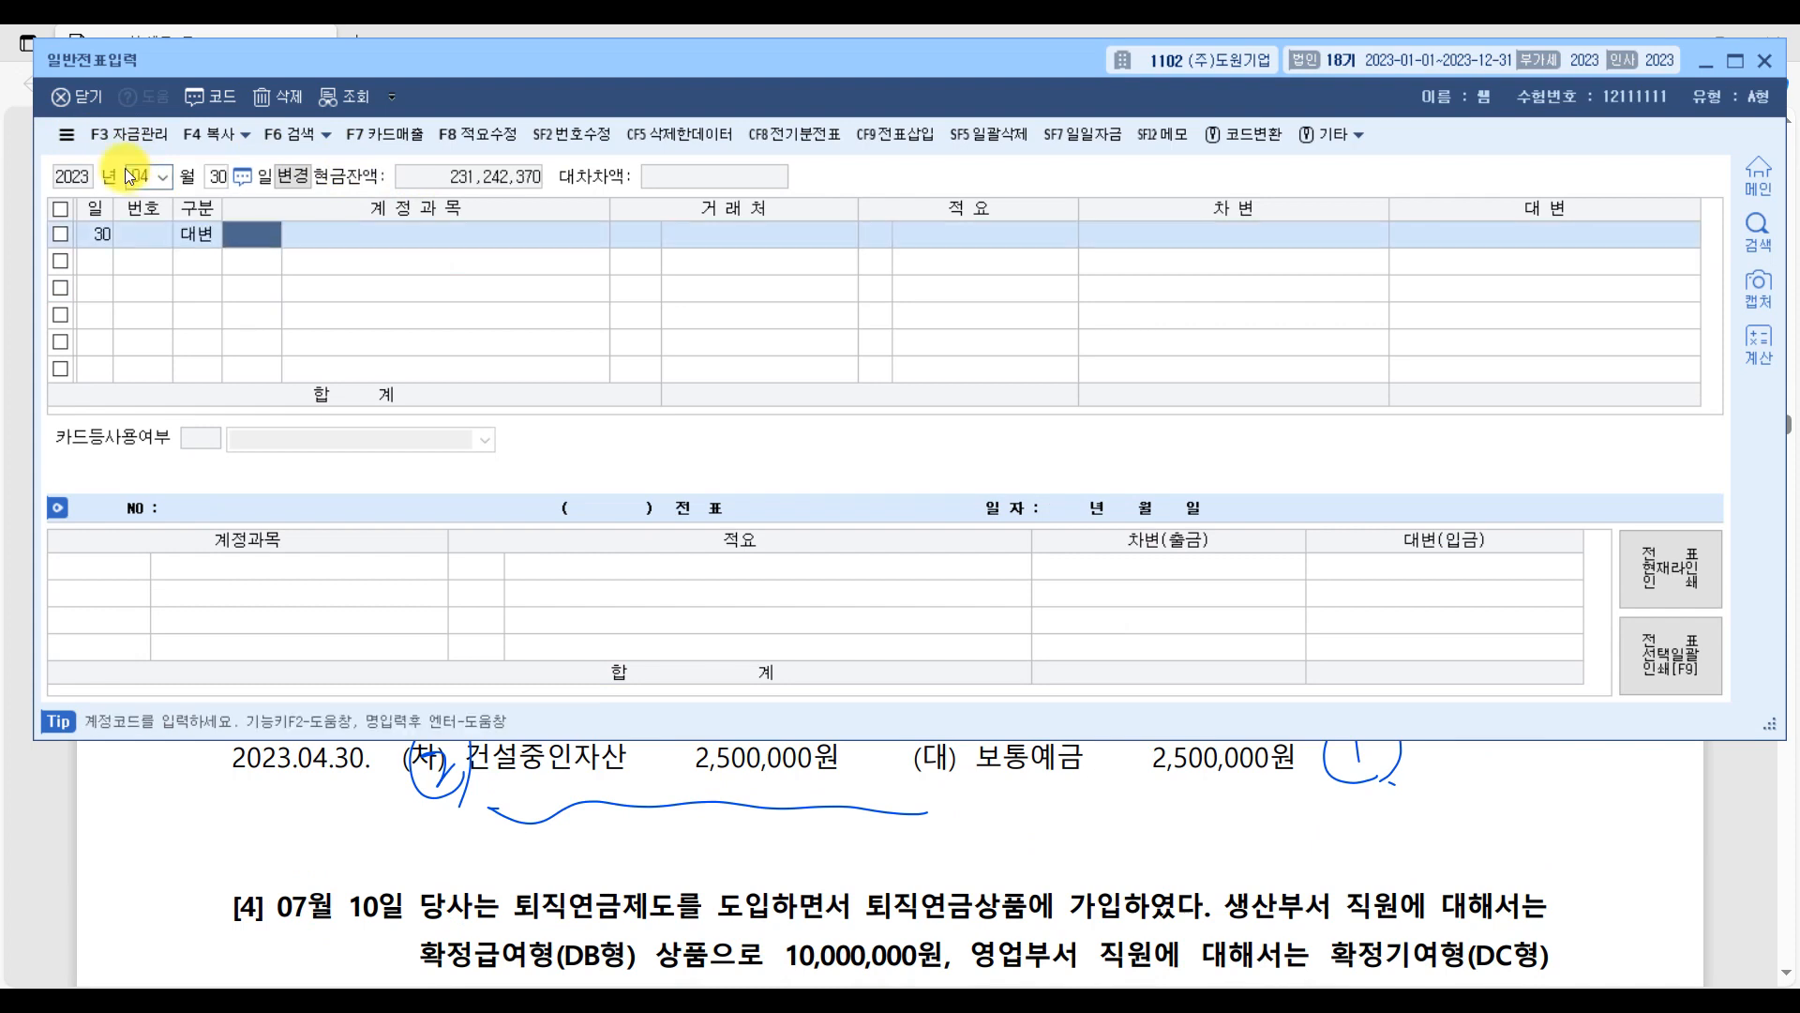
{"action": "type", "text": "보통"}
{"action": "key", "text": "Return"}
{"action": "key", "text": "Return"}
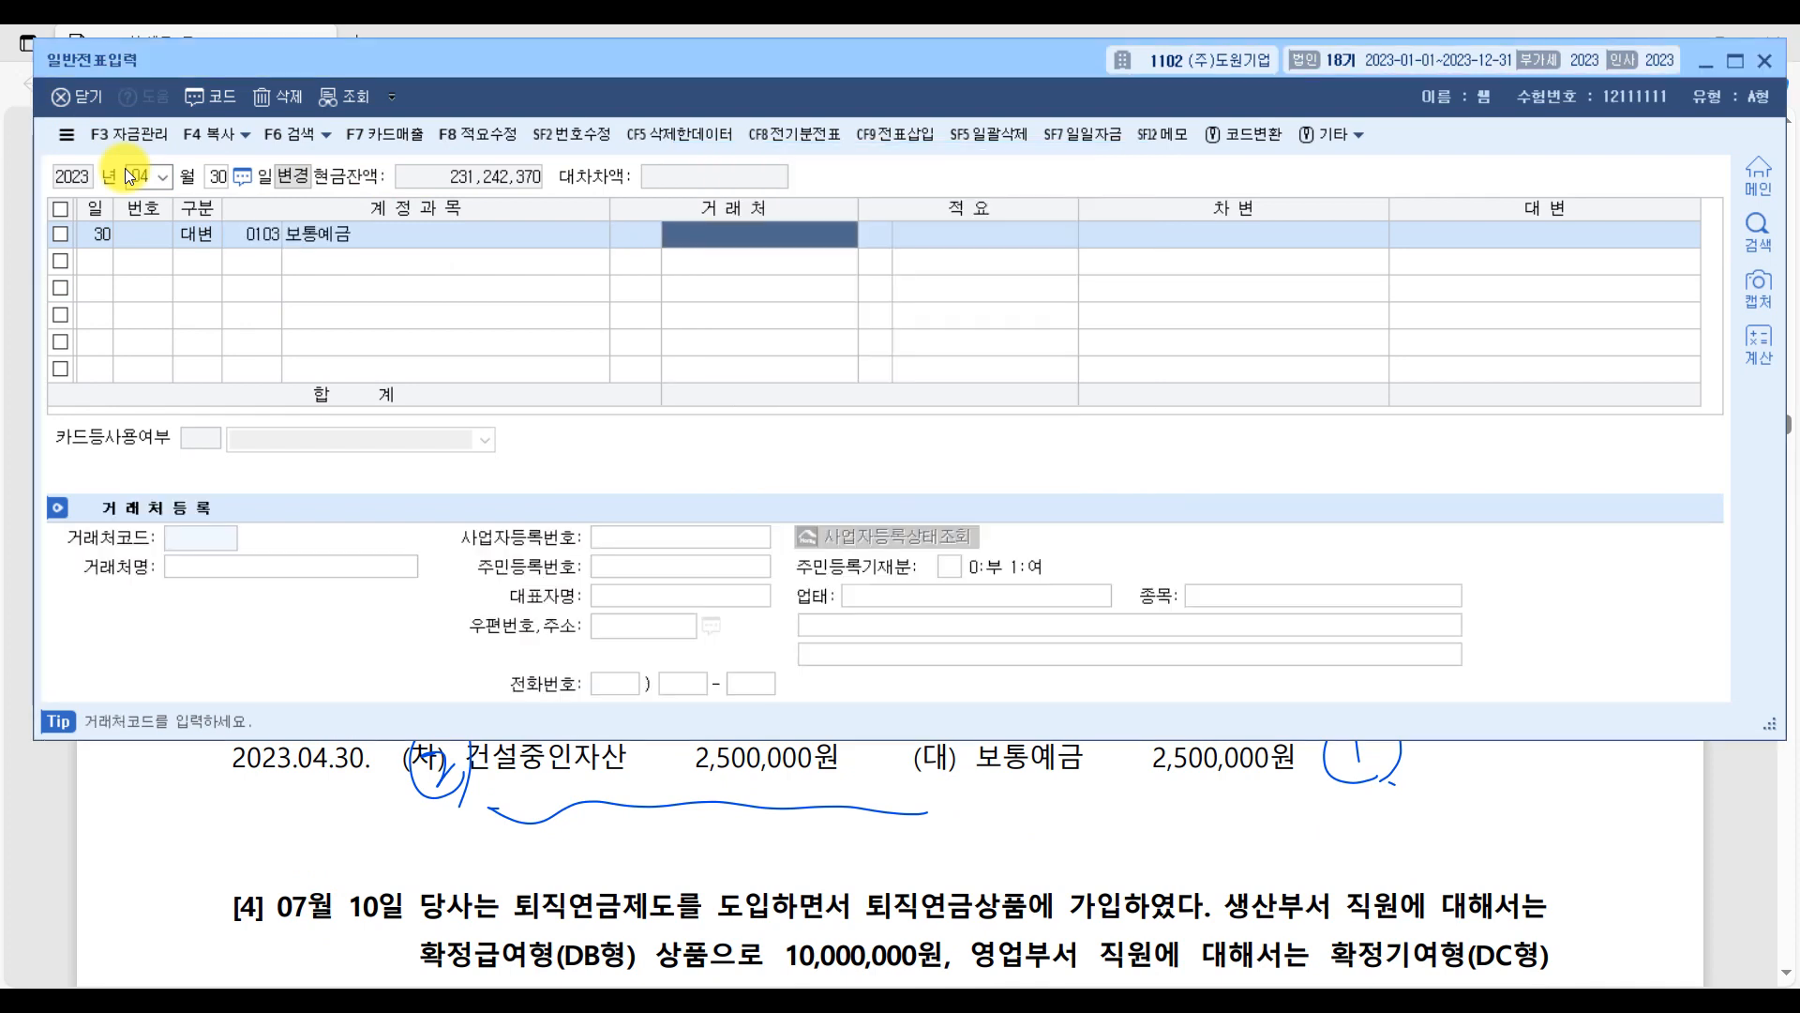
{"action": "key", "text": "Return"}
{"action": "key", "text": "Return"}
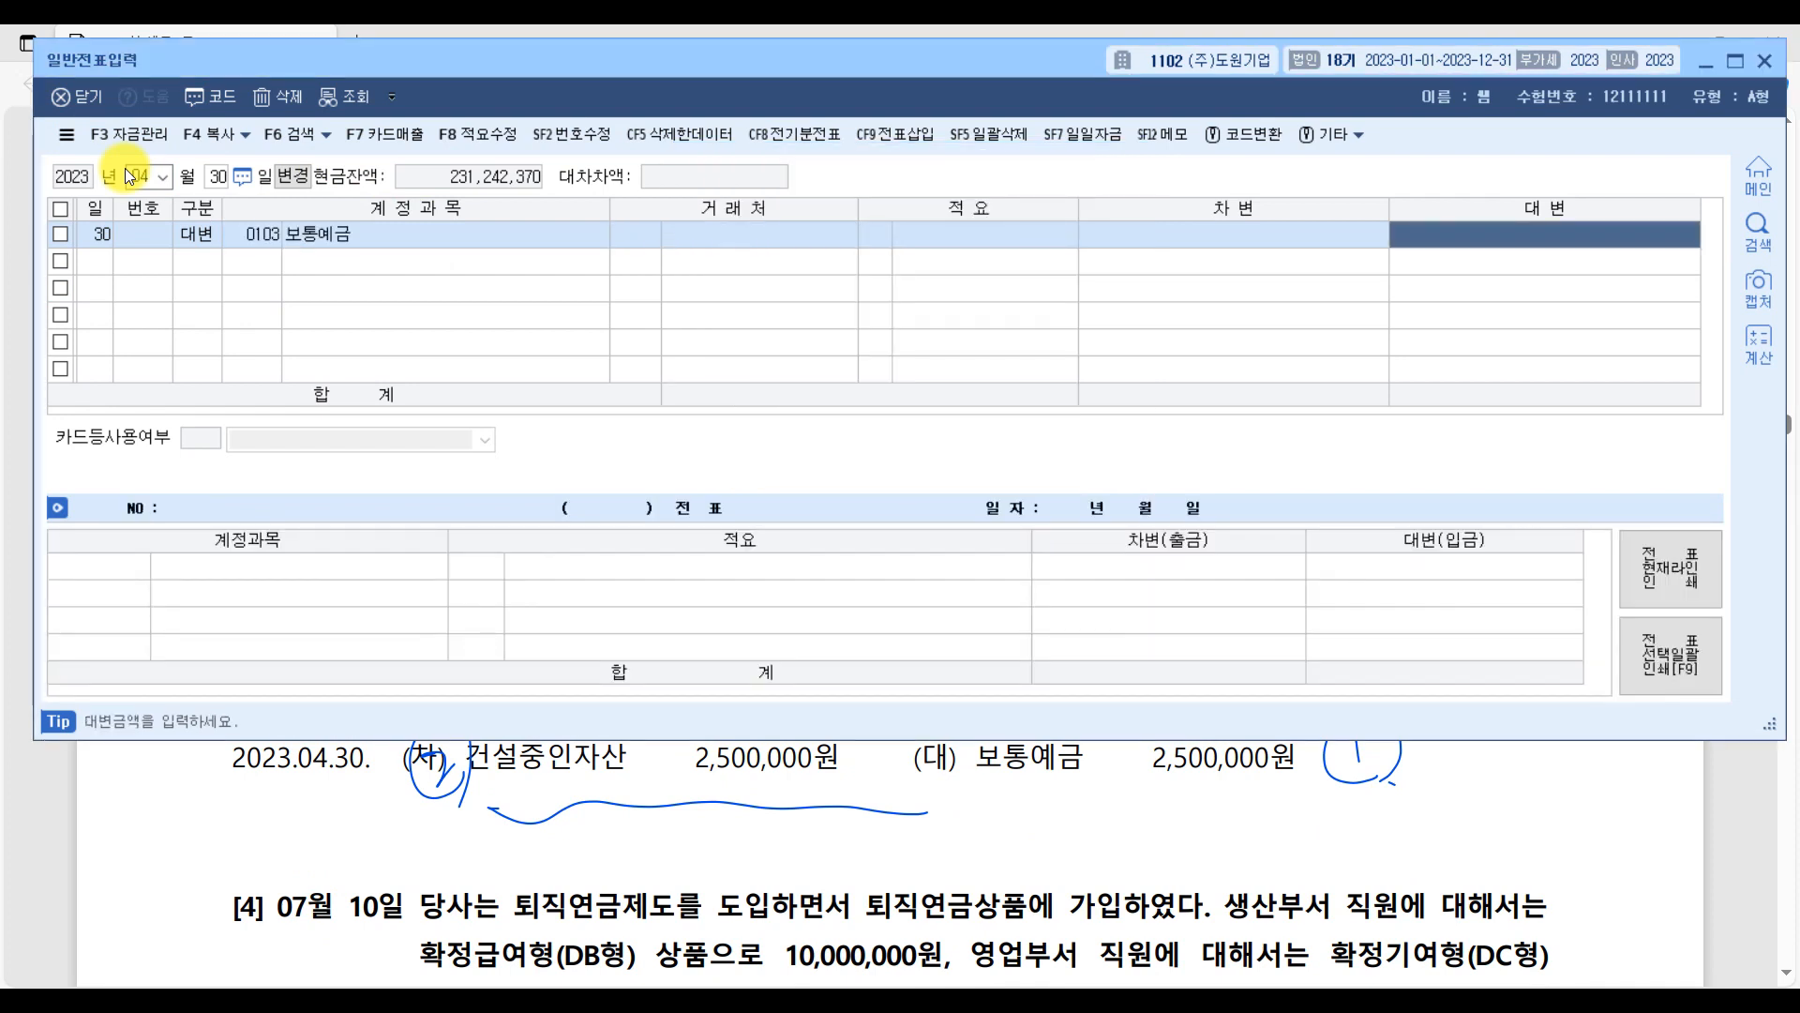
{"action": "type", "text": "2,500,000"}
{"action": "key", "text": "Return"}
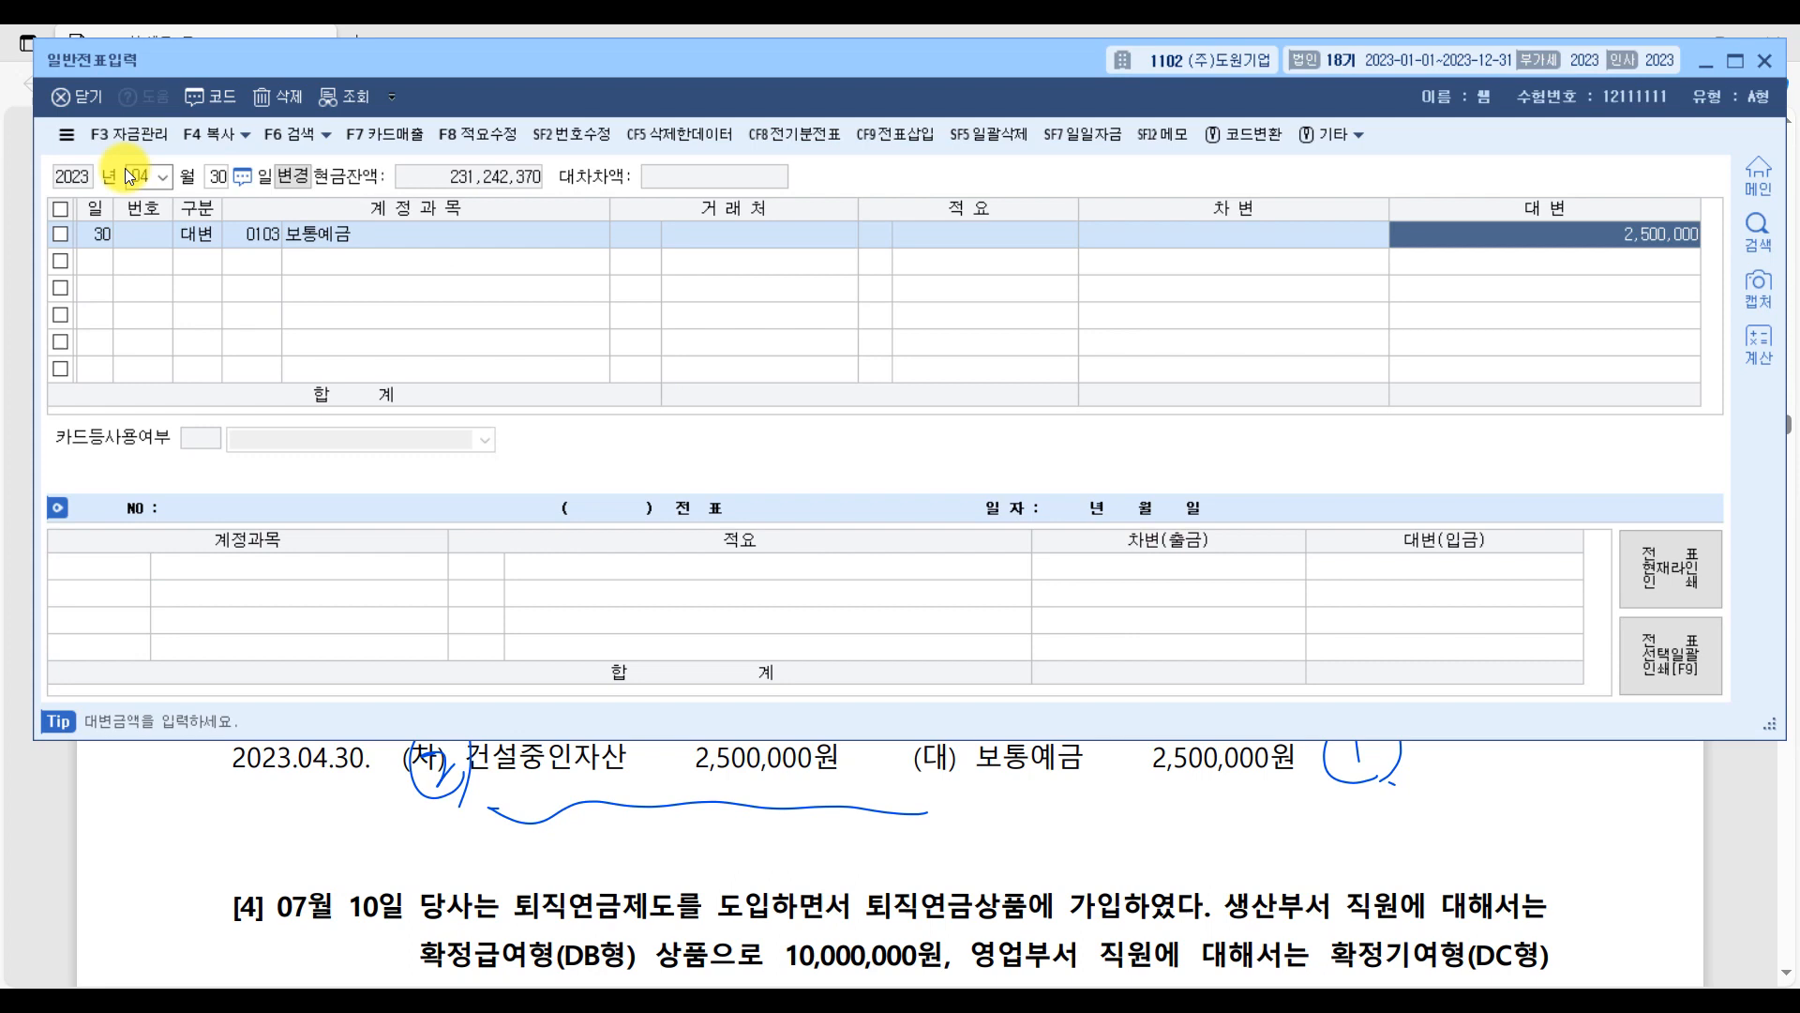
Add a debit line for account 0214 건설중인자산 with an amount of 2,500,000.
{"action": "type", "text": "건설중"}
{"action": "key", "text": "Return"}
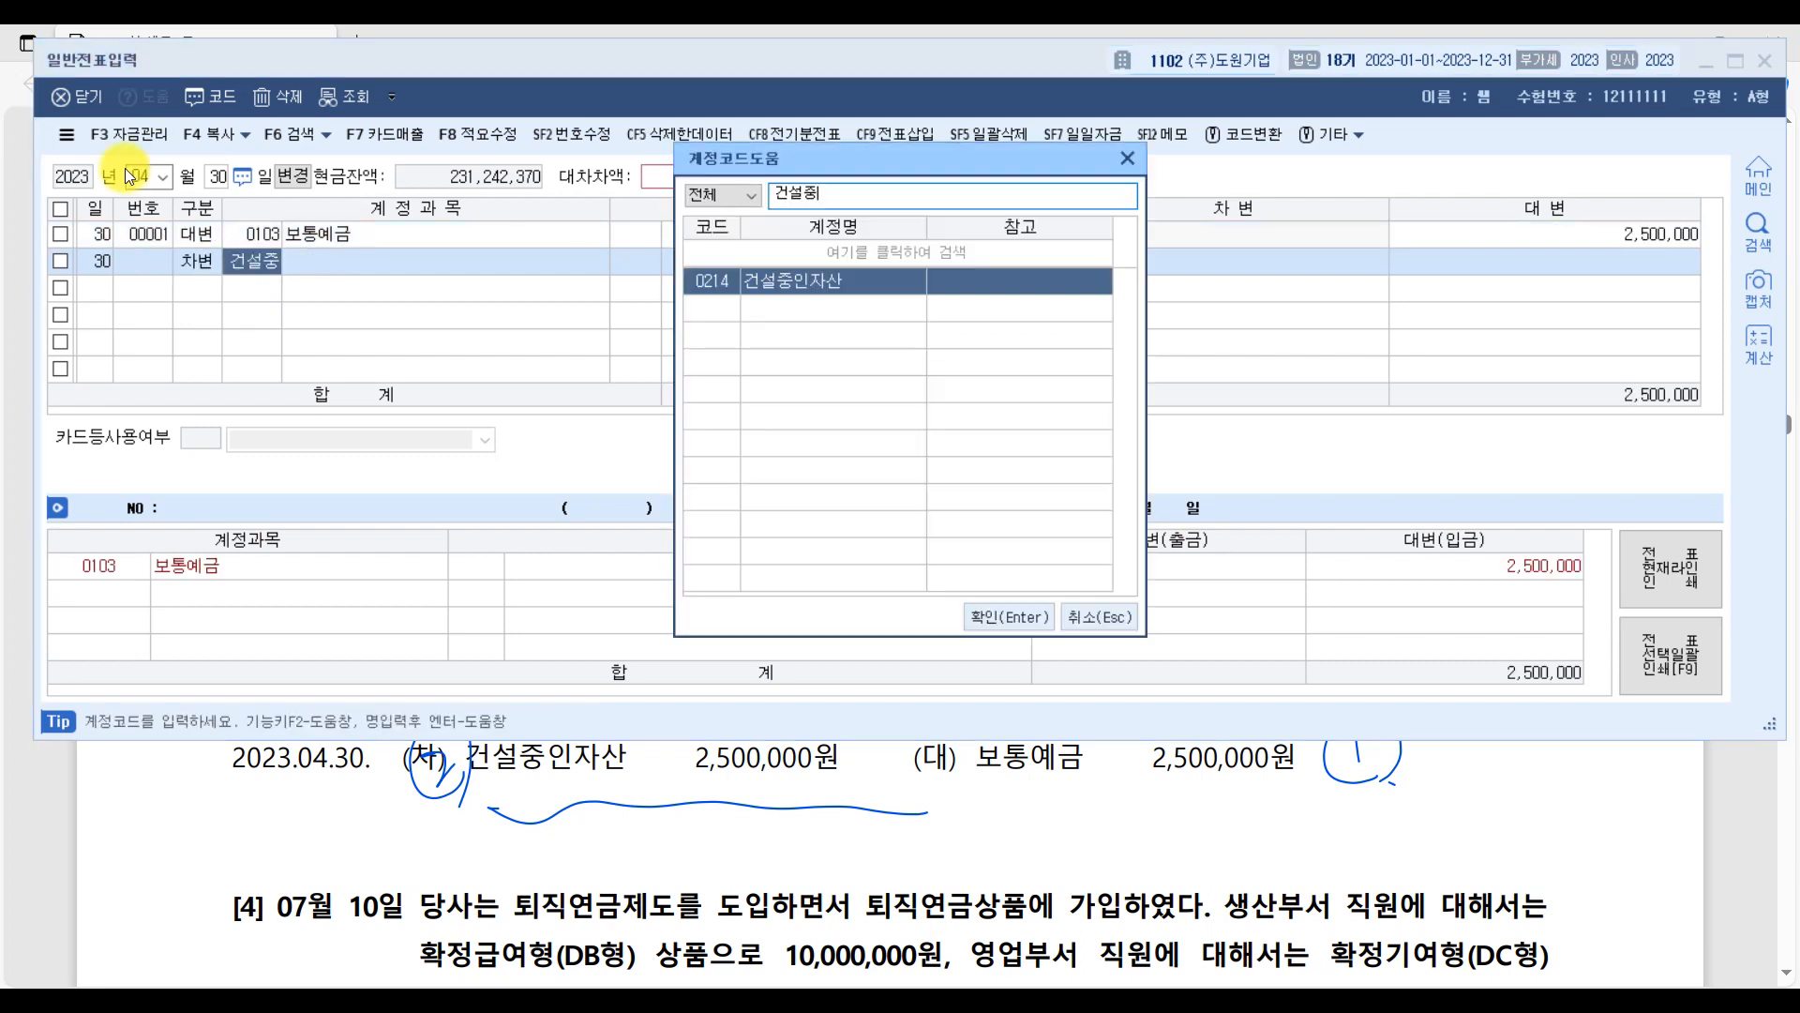
{"action": "key", "text": "Return"}
{"action": "key", "text": "Return"}
{"action": "key", "text": "Return"}
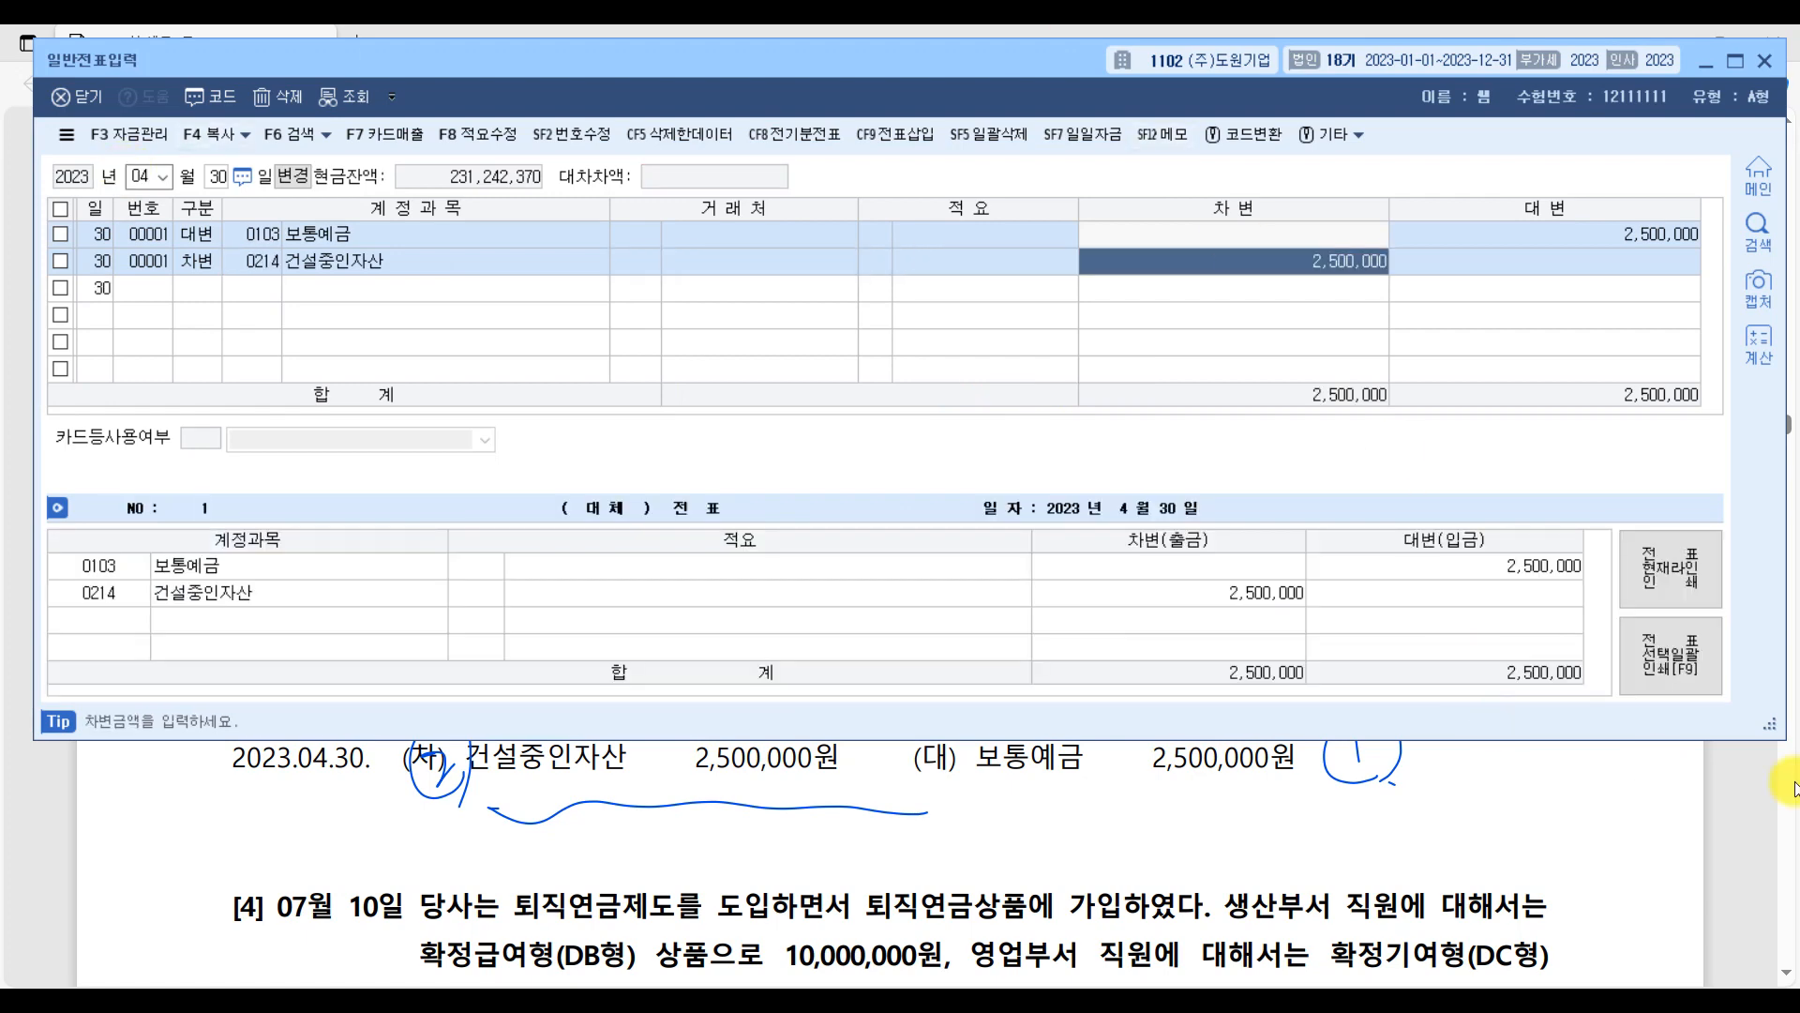
Return to the PDF and underline question [4]'s 생산부서 DB형 10,000,000원 and 영업부서 DC형 7,000,000원 wording, plus "고려하지 말 것".
{"action": "left_click", "coordinate": [1732, 855]}
{"action": "scroll", "coordinate": [1185, 750], "scroll_direction": "down", "scroll_amount": 5}
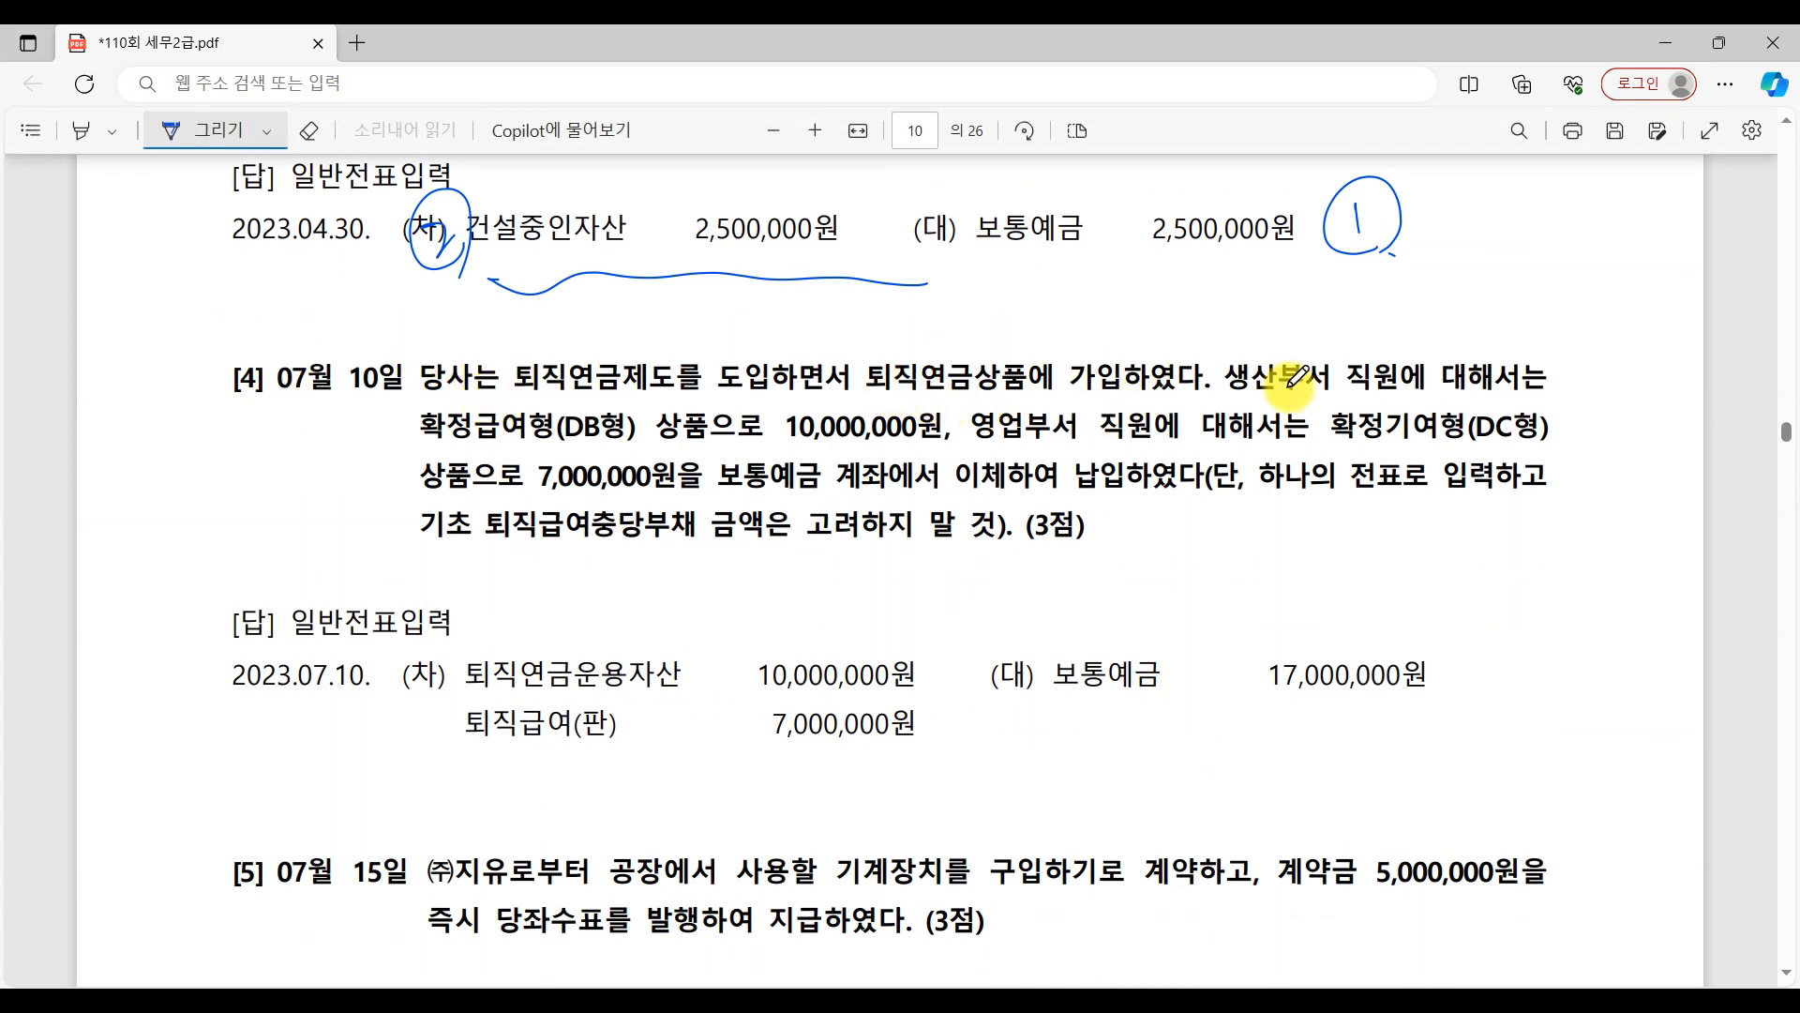
{"action": "left_click_drag", "start_coordinate": [1225, 392], "coordinate": [1643, 379]}
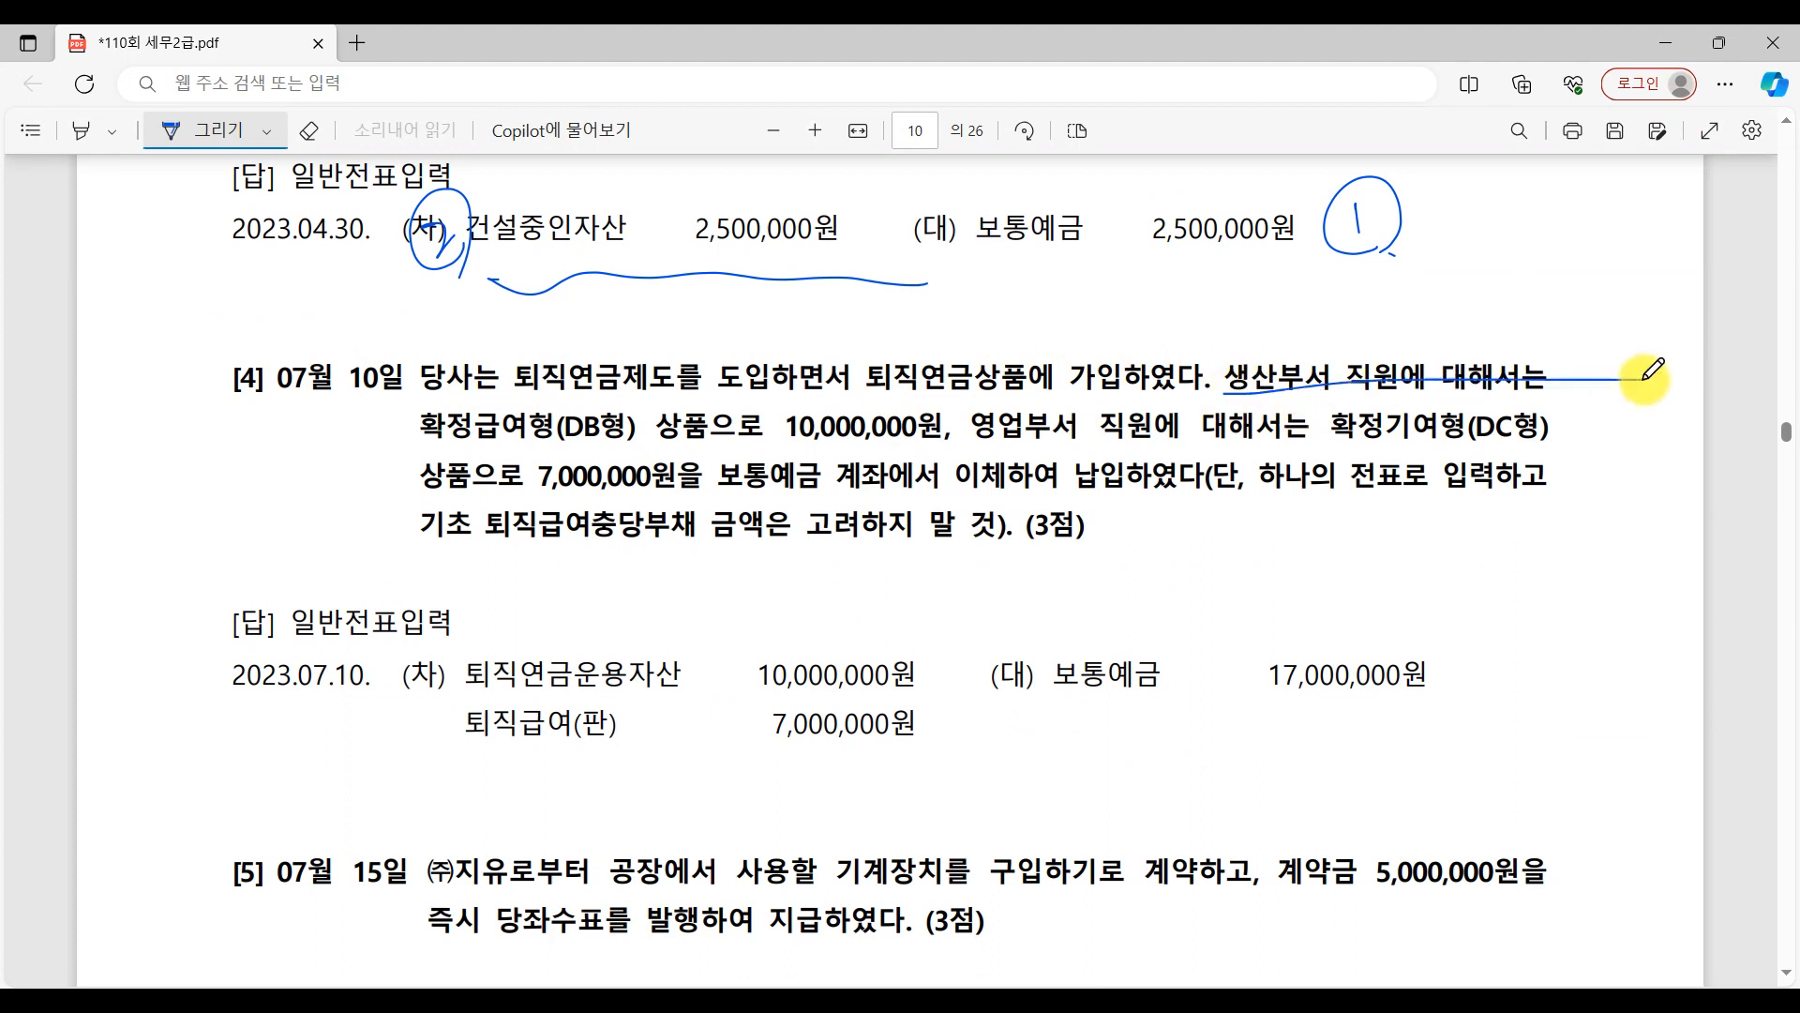
{"action": "left_click_drag", "start_coordinate": [422, 448], "coordinate": [1584, 462]}
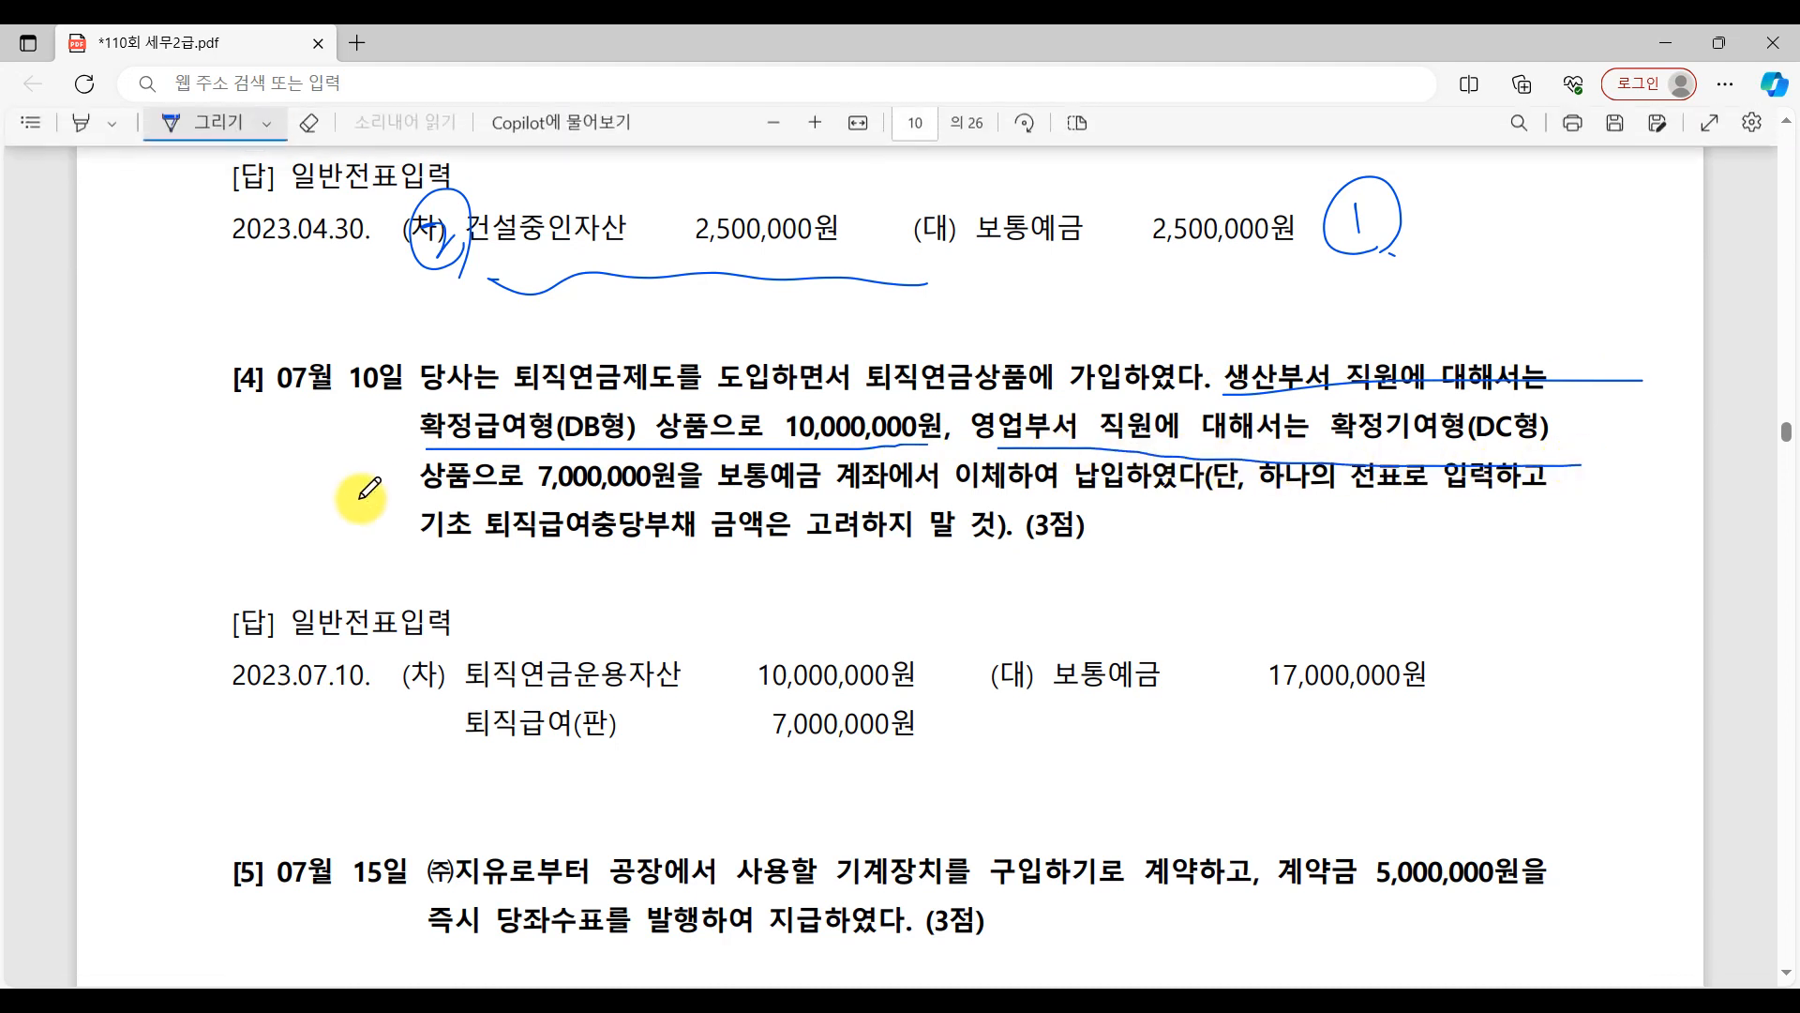
{"action": "left_click_drag", "start_coordinate": [364, 497], "coordinate": [884, 488]}
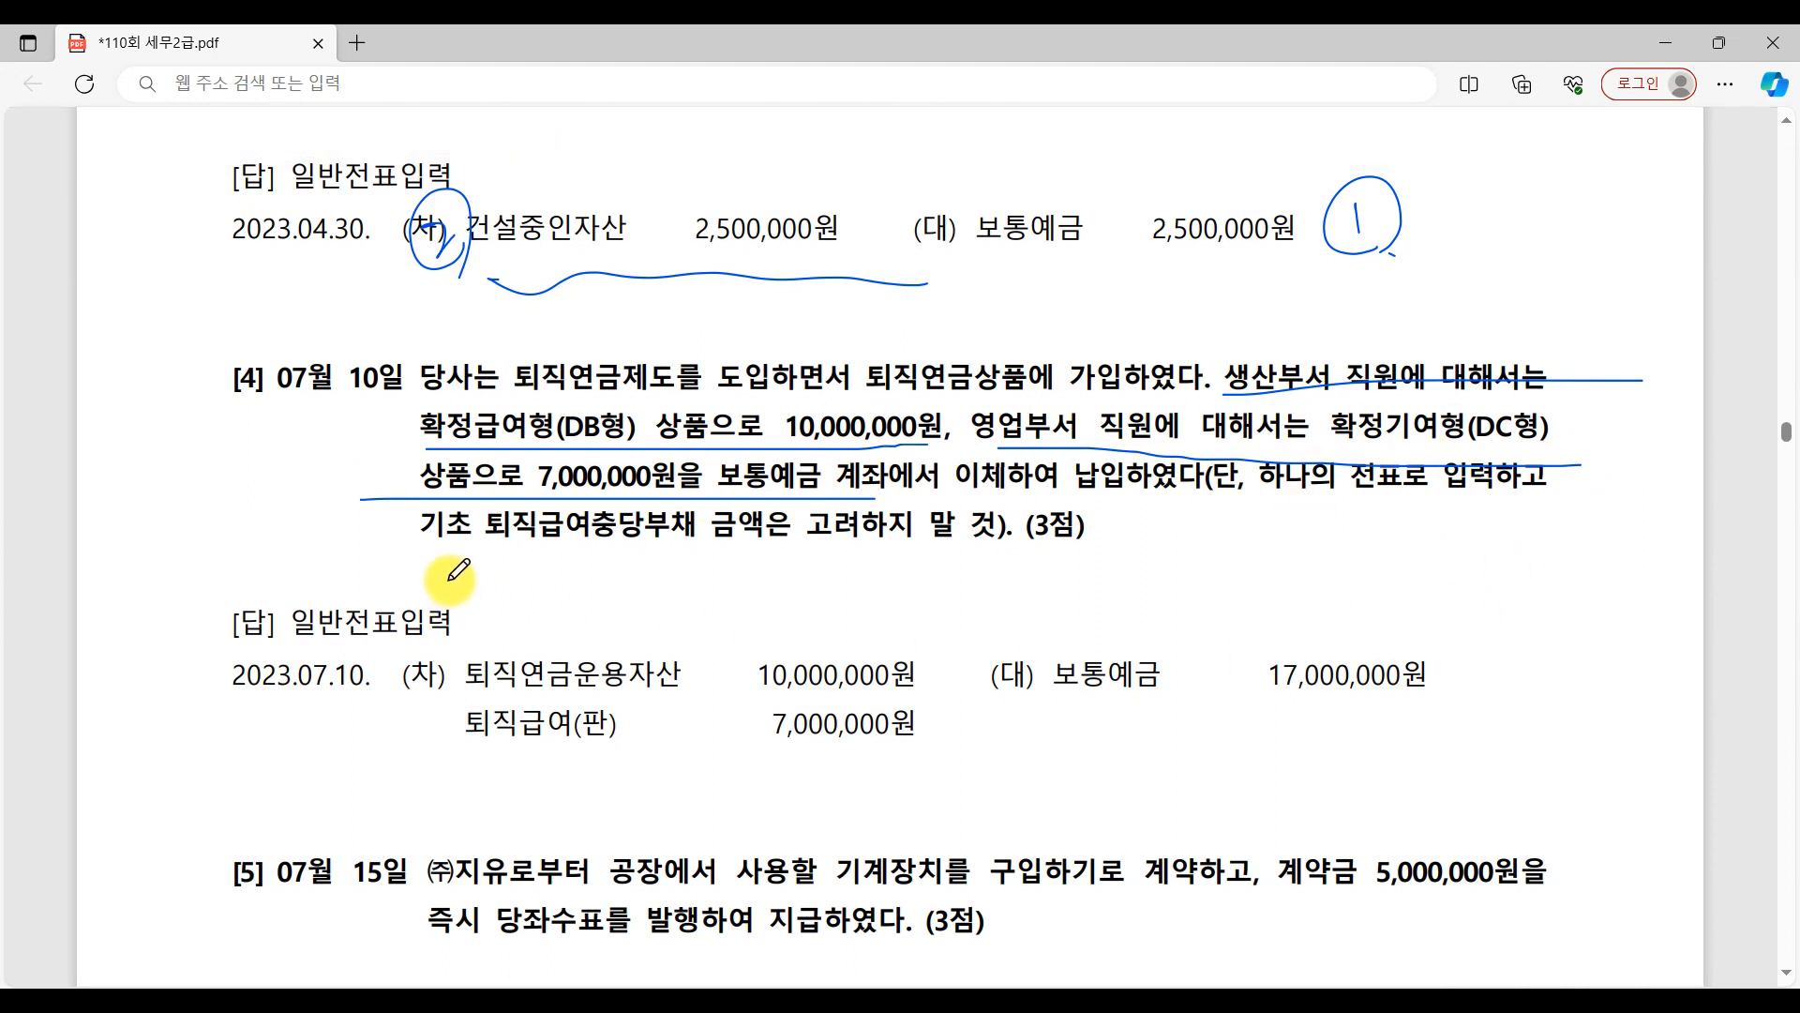
{"action": "left_click_drag", "start_coordinate": [785, 560], "coordinate": [1022, 563]}
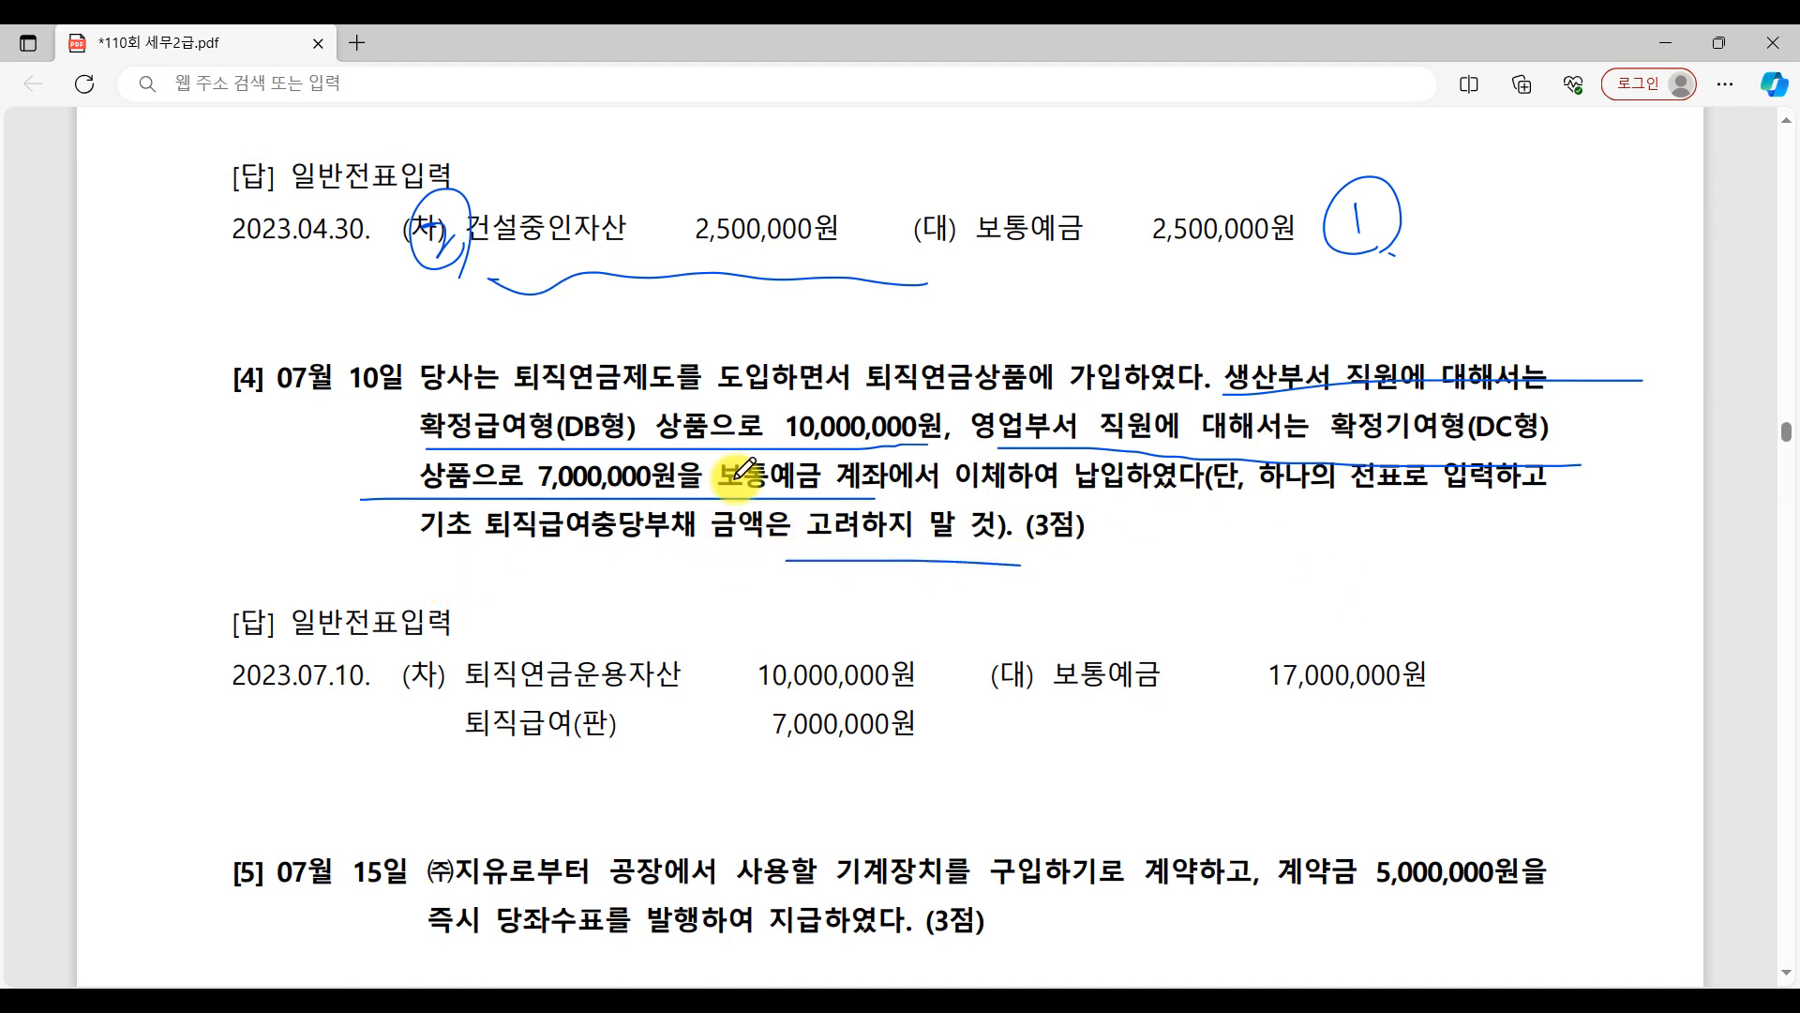
Number question [4]'s 보통예금 credit 1 with 17,000,000원 underlined, circle "확정급여형" and number the 퇴직연금운용자산 debit 2.
{"action": "left_click_drag", "start_coordinate": [1268, 704], "coordinate": [1520, 683]}
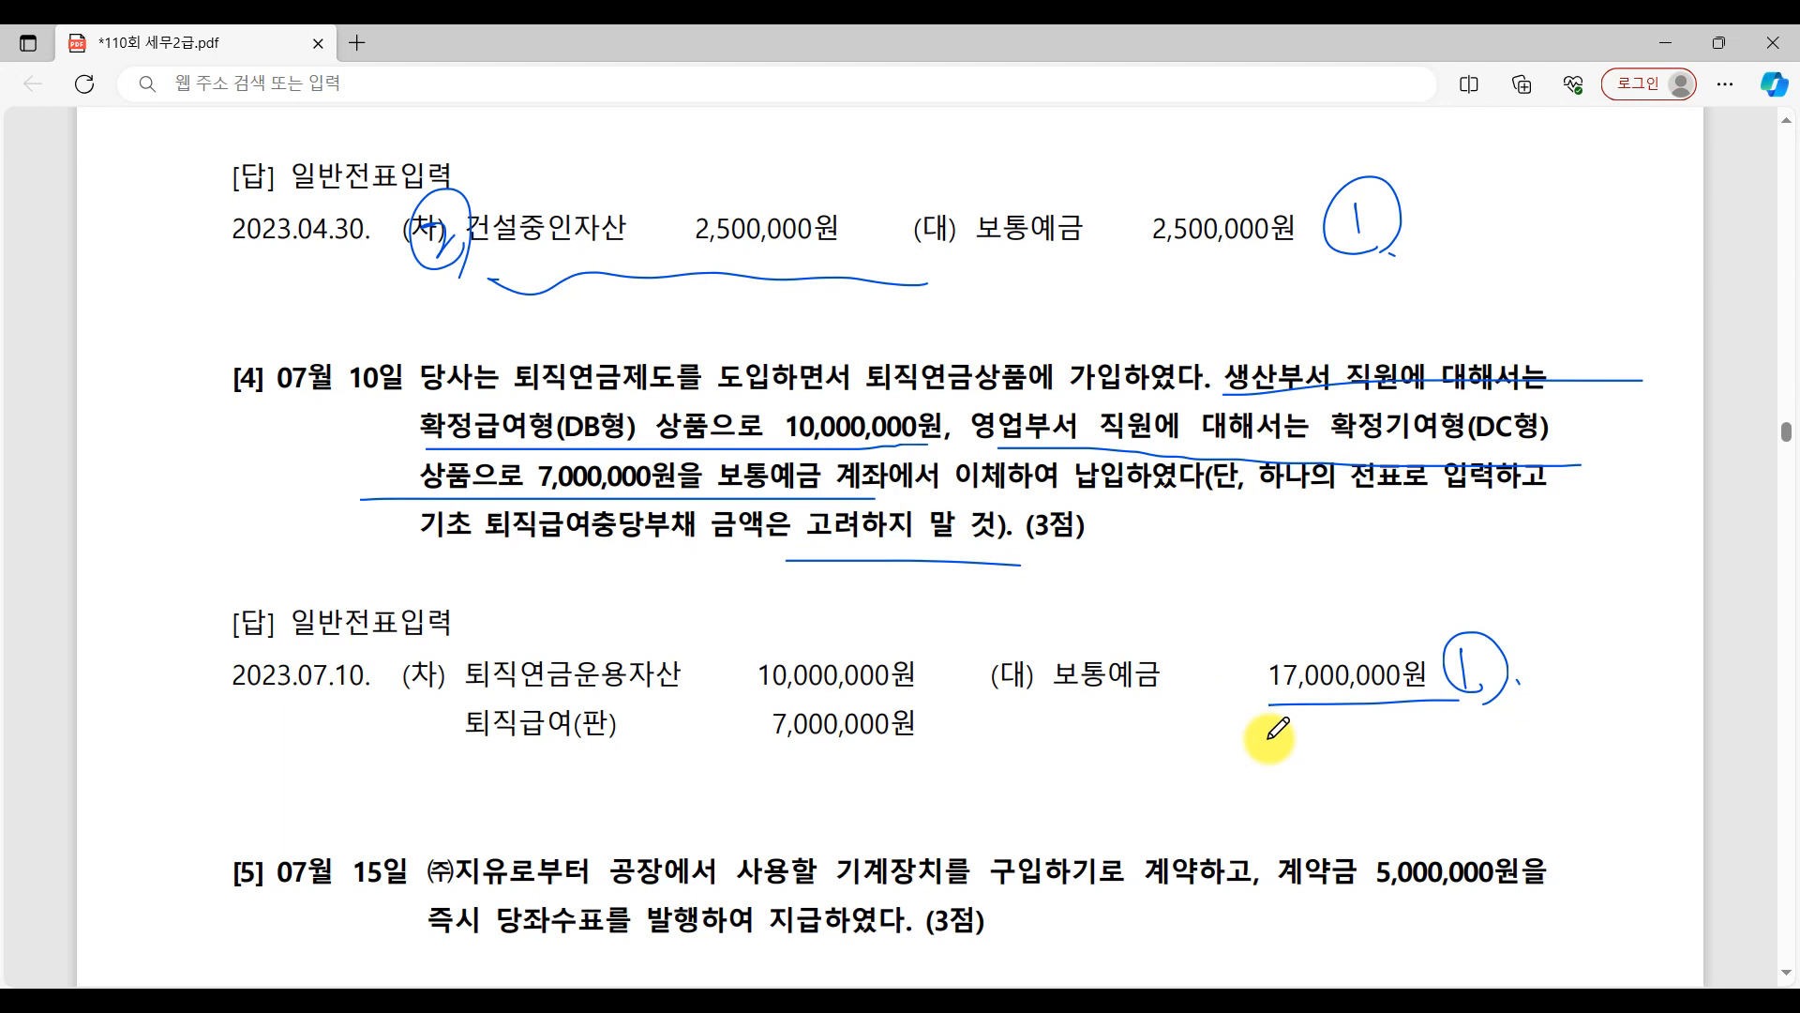
{"action": "mouse_move", "coordinate": [549, 437]}
{"action": "left_mouse_down"}
{"action": "mouse_move", "coordinate": [427, 439]}
{"action": "mouse_move", "coordinate": [541, 436]}
{"action": "left_mouse_up"}
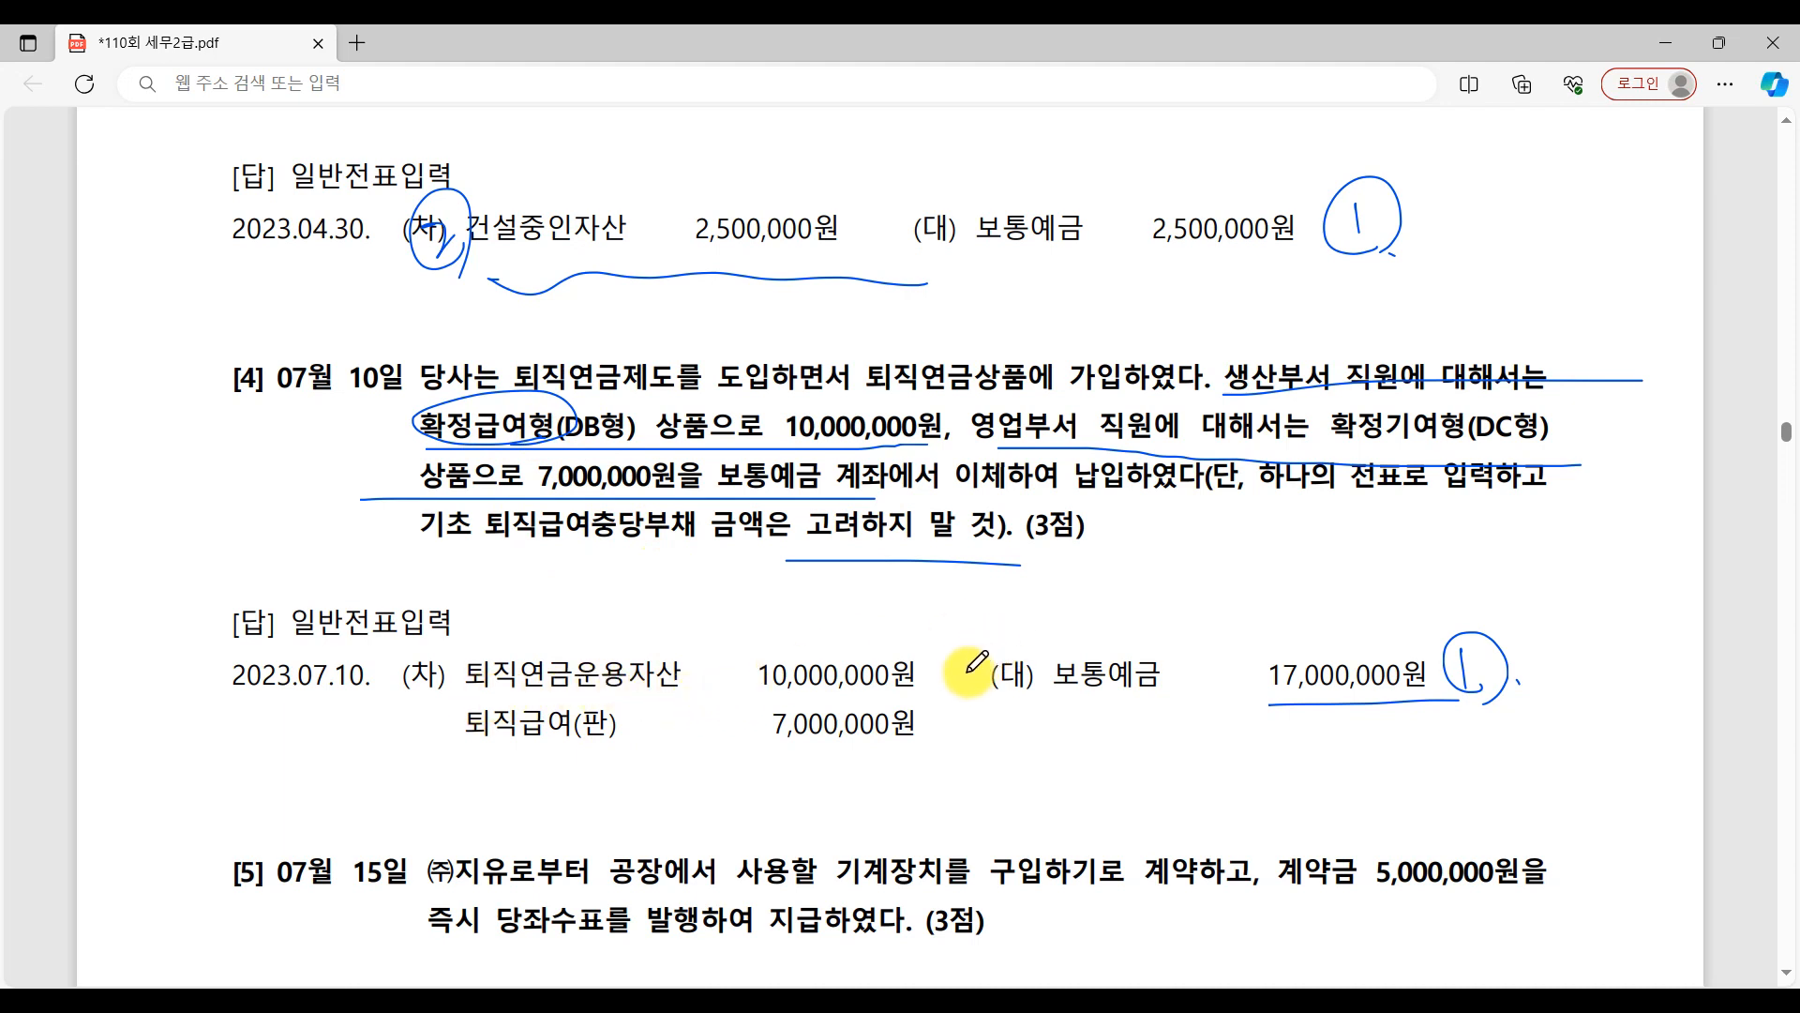
{"action": "mouse_move", "coordinate": [424, 656]}
{"action": "left_mouse_down"}
{"action": "mouse_move", "coordinate": [459, 656]}
{"action": "mouse_move", "coordinate": [462, 691]}
{"action": "left_mouse_up"}
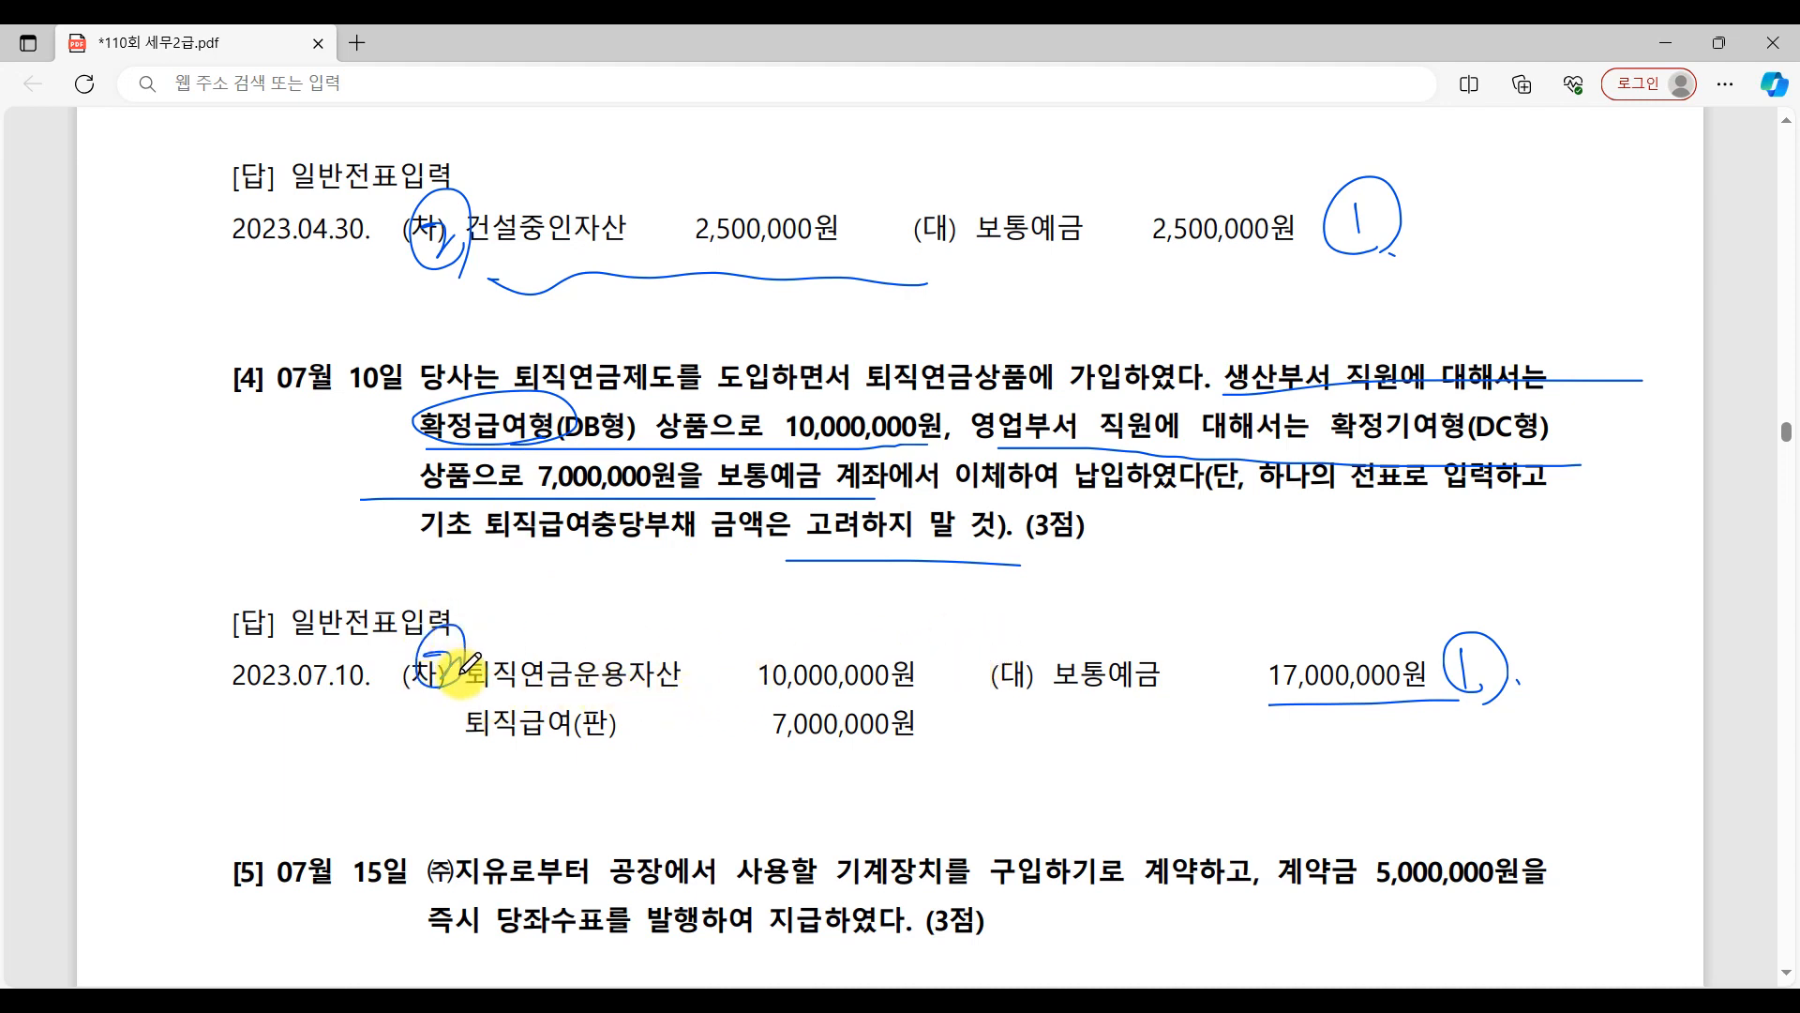
Underline and circle question [4]'s 확정기여형, number the underlined 퇴직급여(판) debit 3, and circle 확정급여형 again.
{"action": "left_click_drag", "start_coordinate": [1347, 451], "coordinate": [1560, 431]}
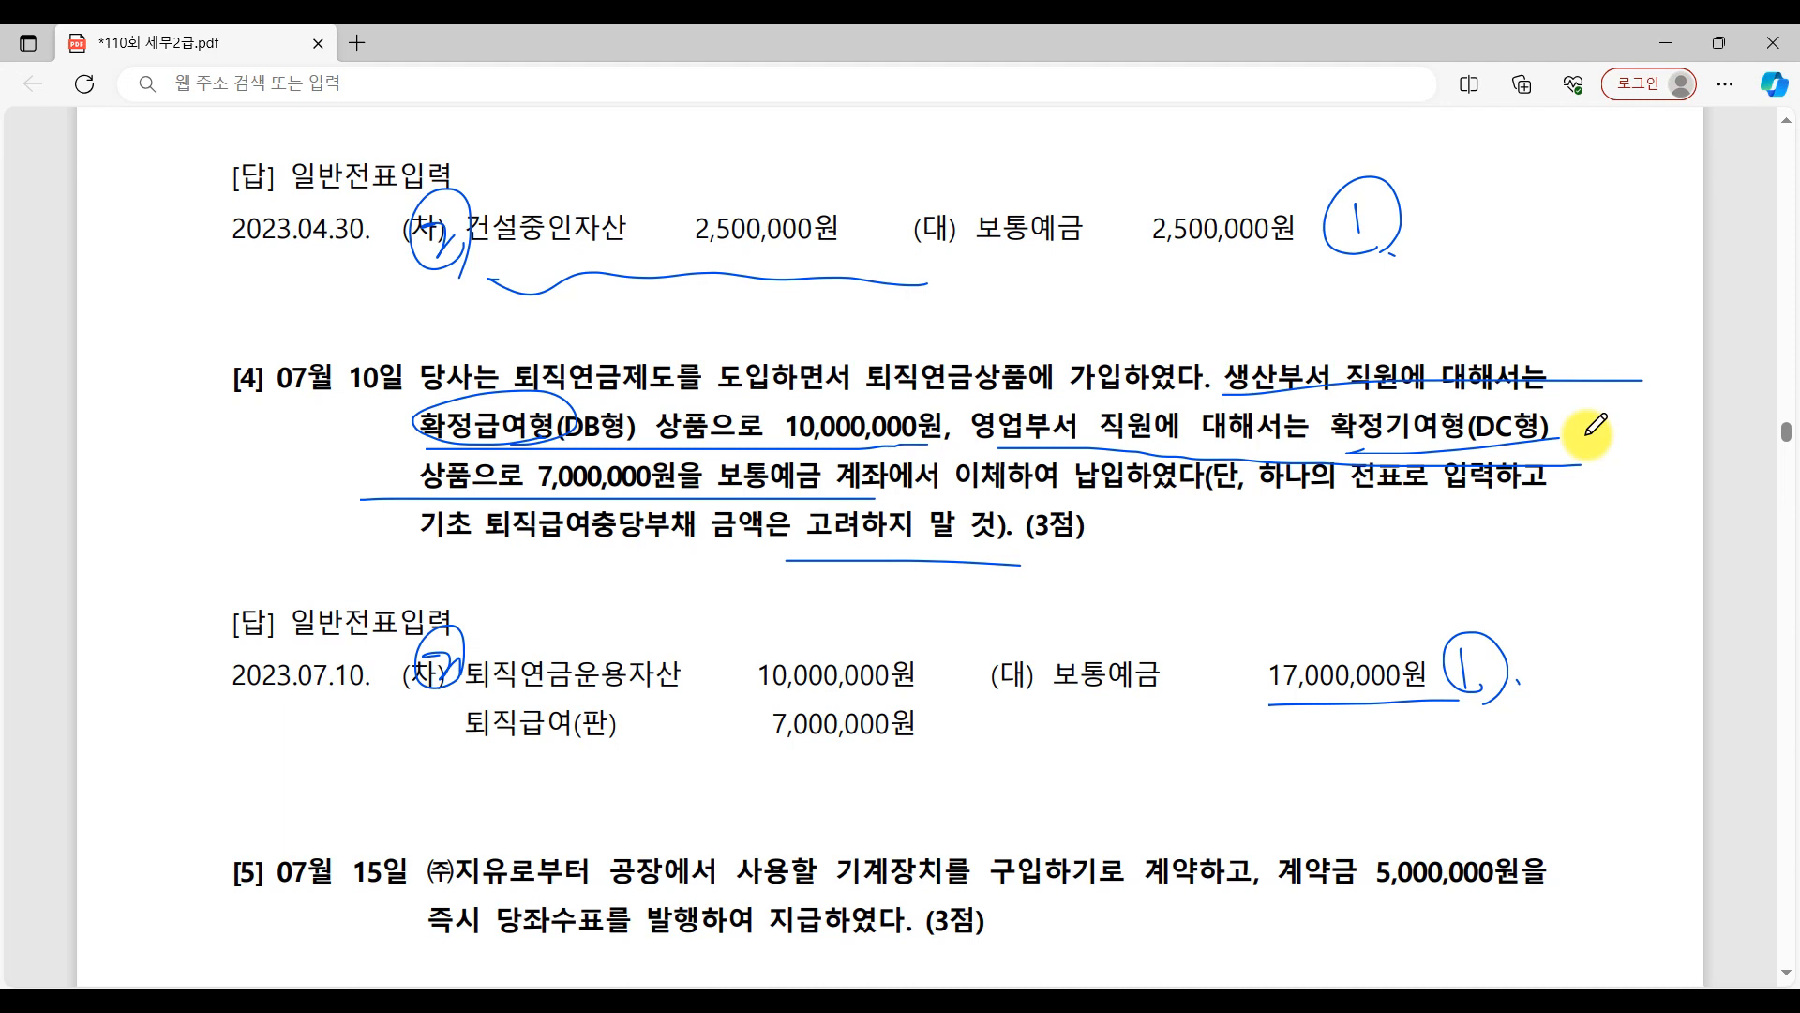
{"action": "mouse_move", "coordinate": [1444, 448]}
{"action": "left_mouse_down"}
{"action": "mouse_move", "coordinate": [1395, 398]}
{"action": "mouse_move", "coordinate": [1439, 439]}
{"action": "left_mouse_up"}
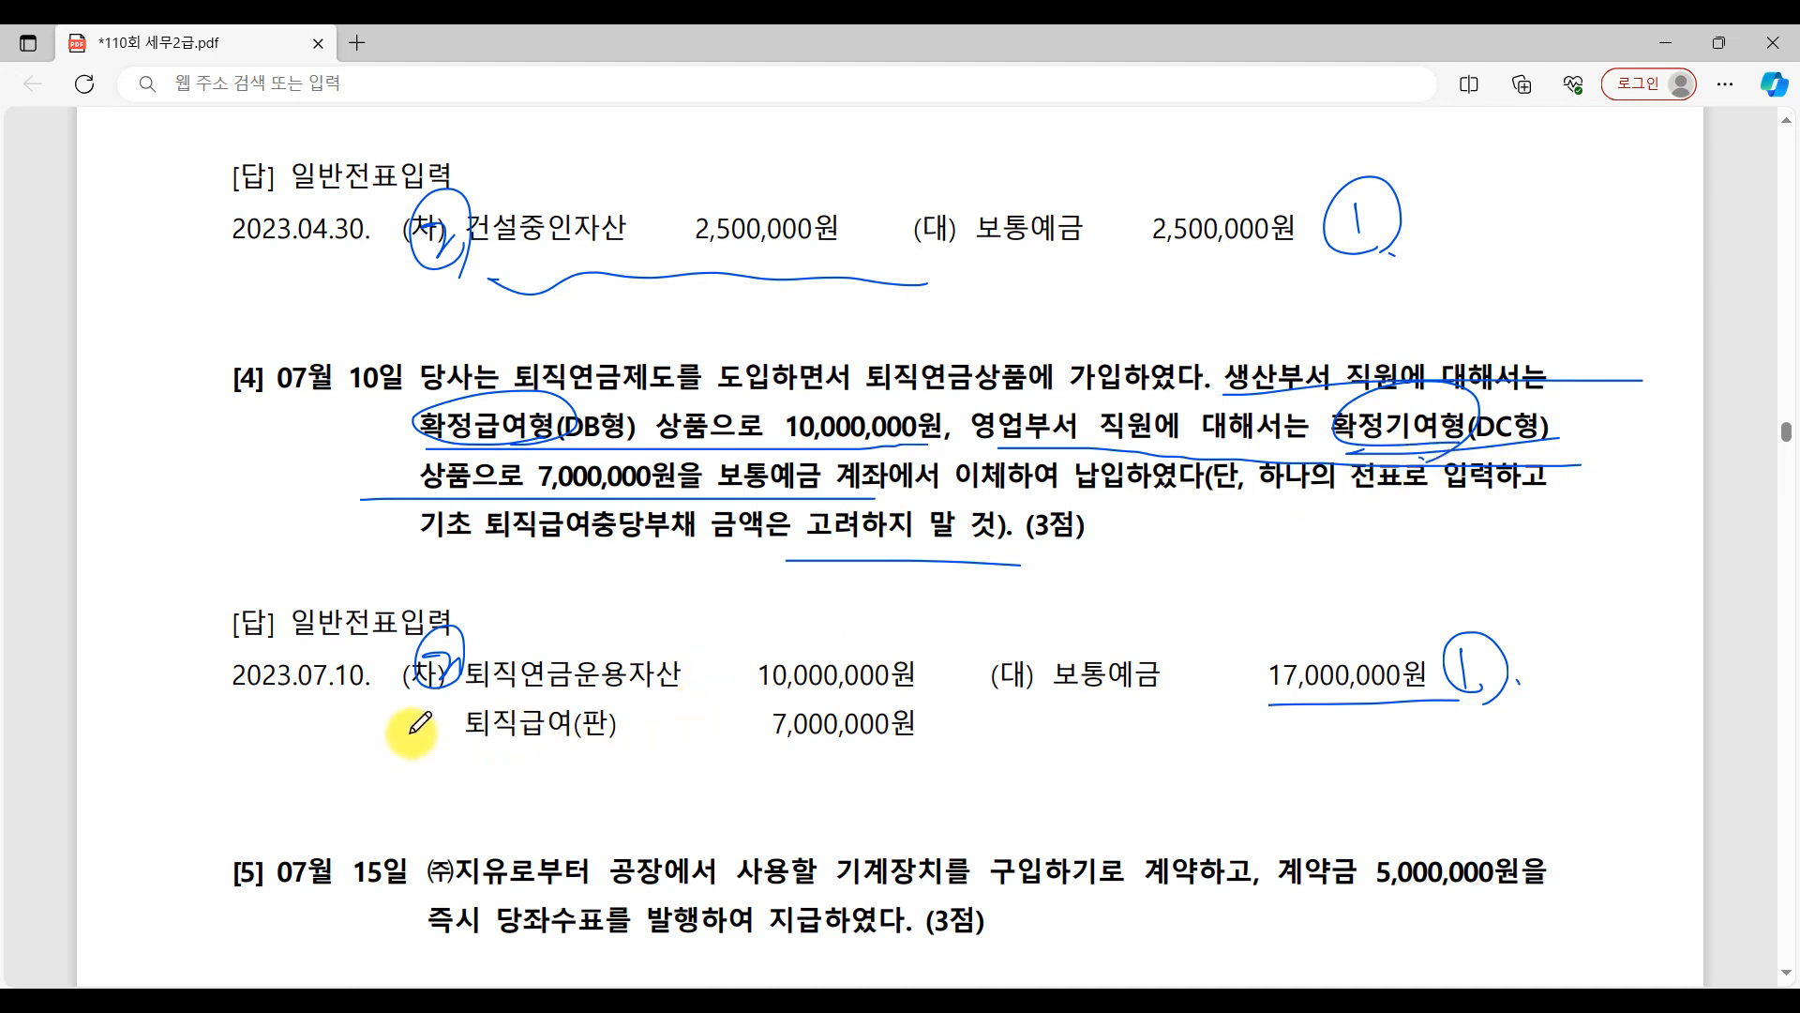
{"action": "mouse_move", "coordinate": [412, 711]}
{"action": "left_mouse_down"}
{"action": "mouse_move", "coordinate": [418, 755]}
{"action": "mouse_move", "coordinate": [958, 769]}
{"action": "left_mouse_up"}
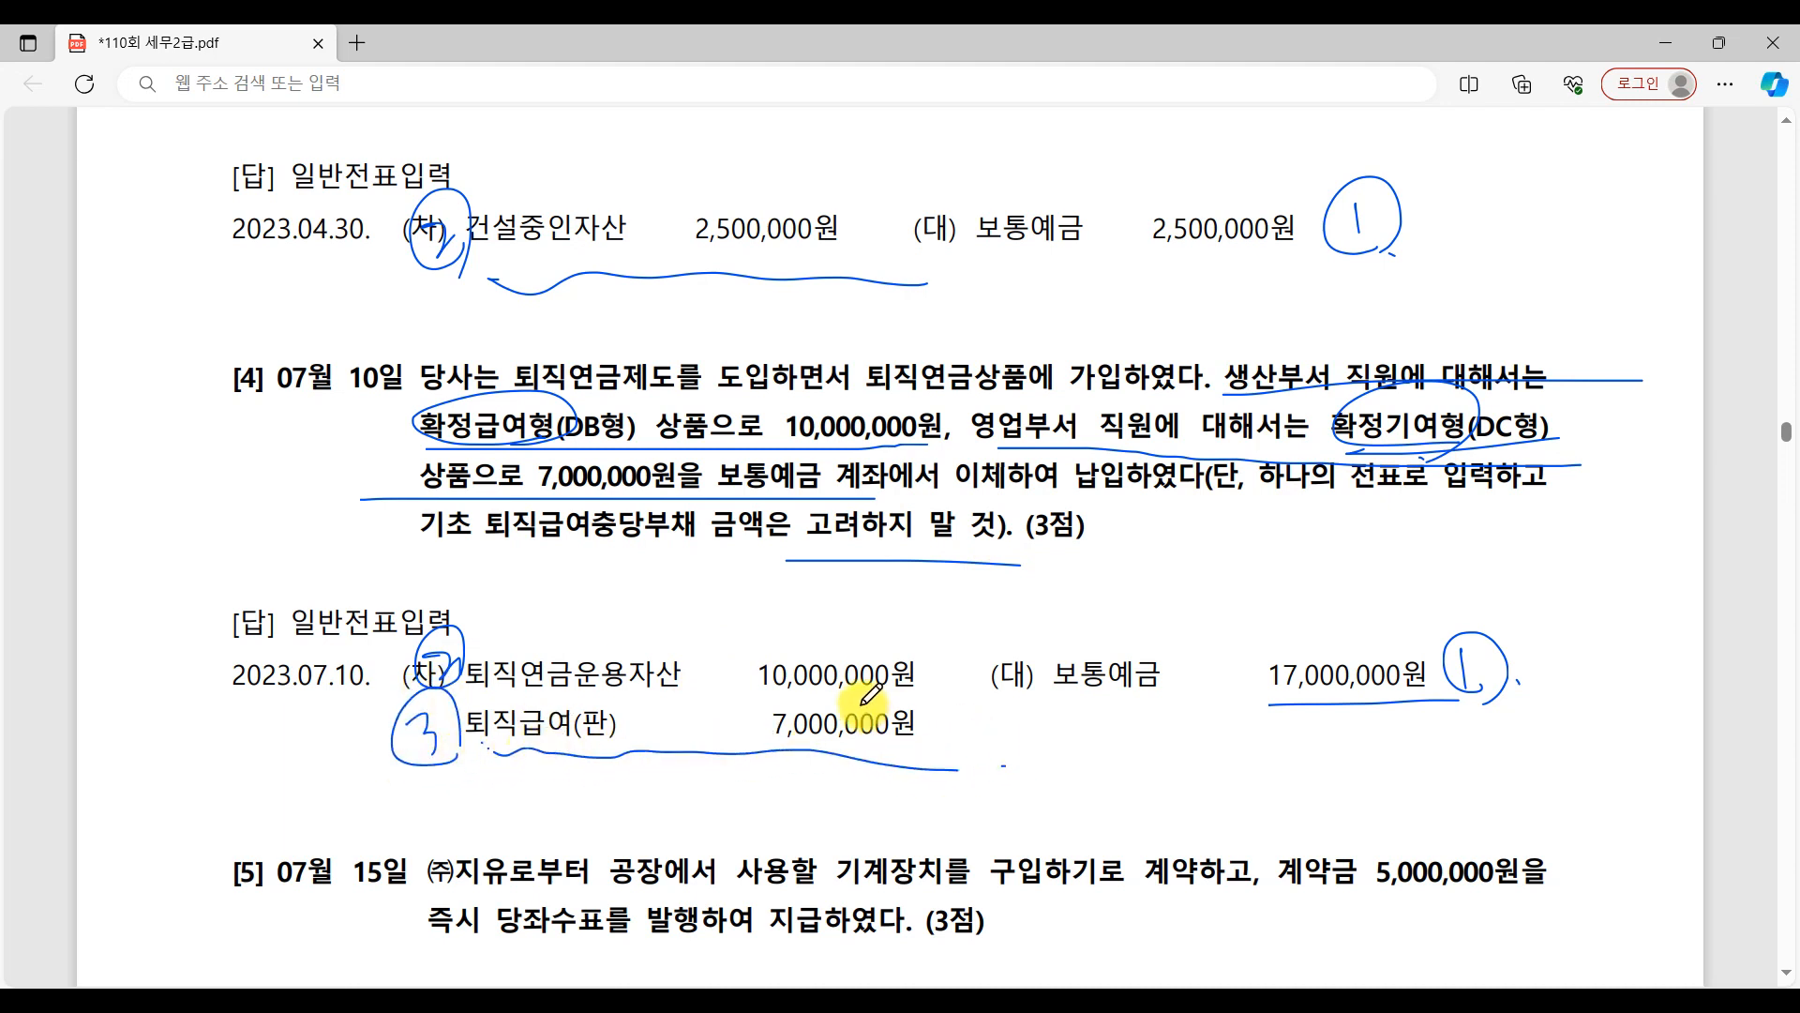
{"action": "mouse_move", "coordinate": [568, 438]}
{"action": "left_mouse_down"}
{"action": "mouse_move", "coordinate": [522, 455]}
{"action": "mouse_move", "coordinate": [535, 375]}
{"action": "mouse_move", "coordinate": [402, 430]}
{"action": "mouse_move", "coordinate": [532, 399]}
{"action": "mouse_move", "coordinate": [458, 444]}
{"action": "left_mouse_up"}
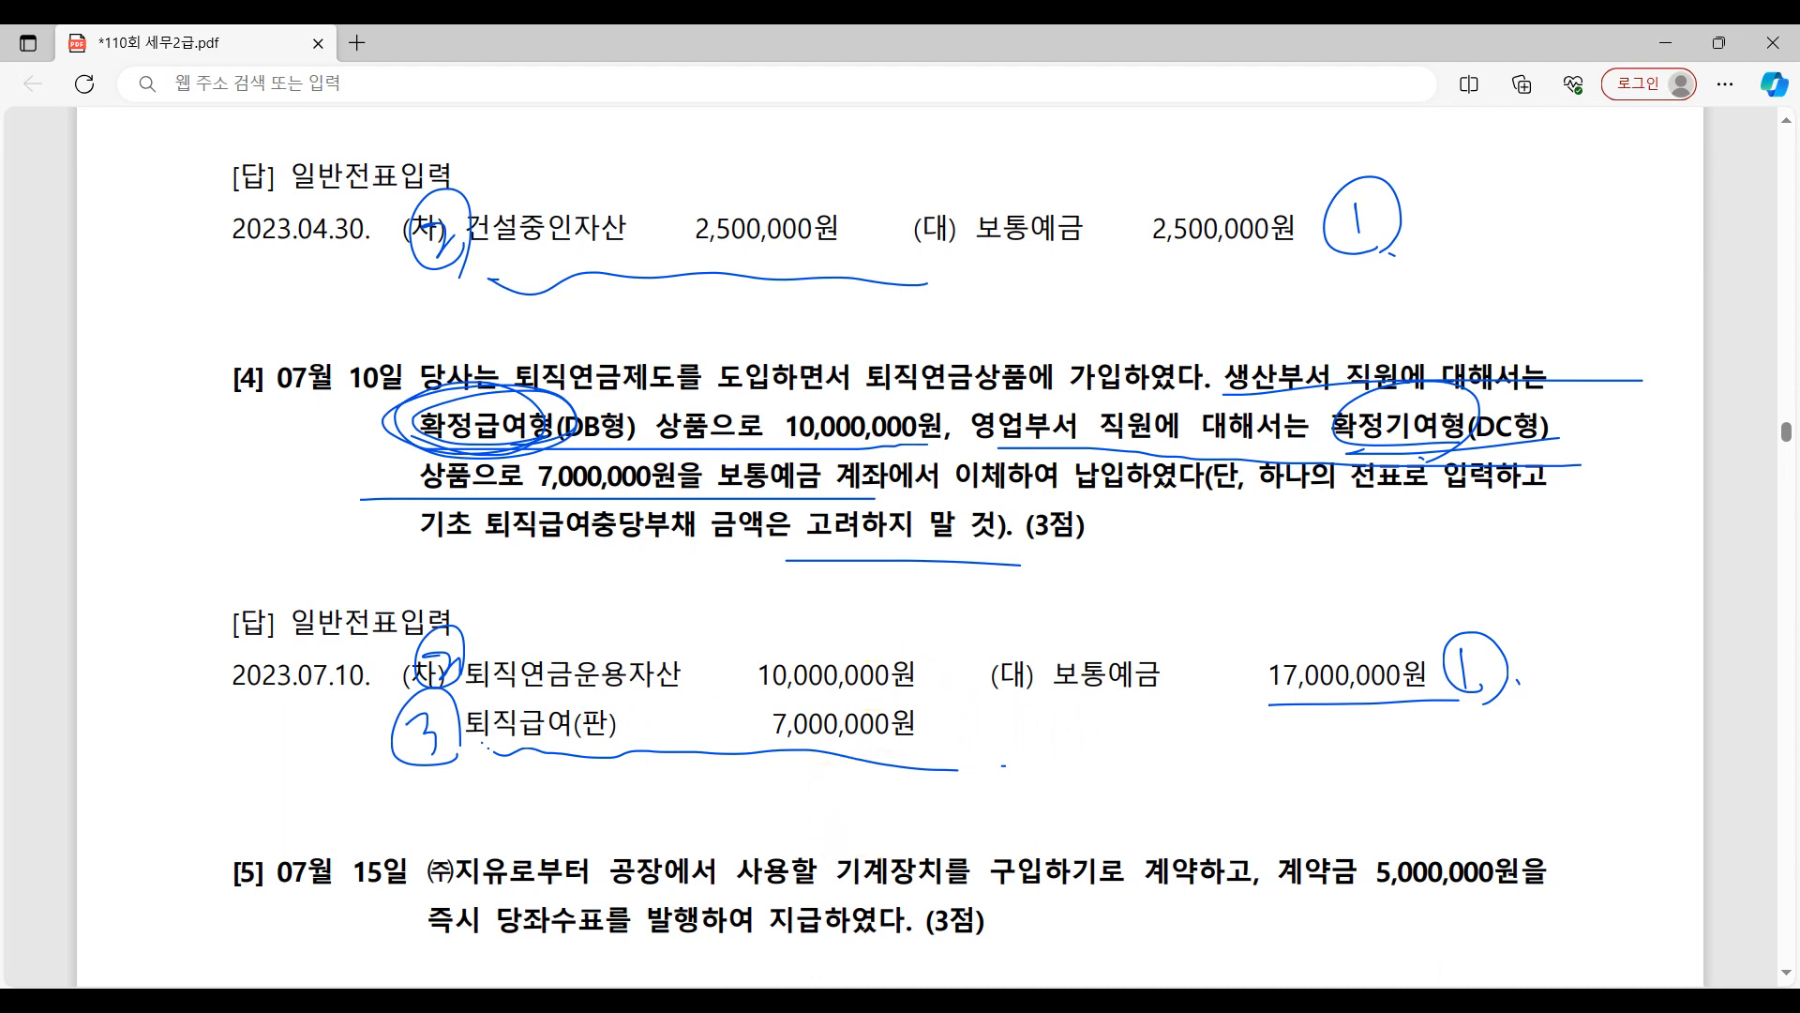
Switch to 일반전표입력 with question [4]'s answer in view and set the voucher date to July 10.
{"action": "mouse_move", "coordinate": [1442, 1003]}
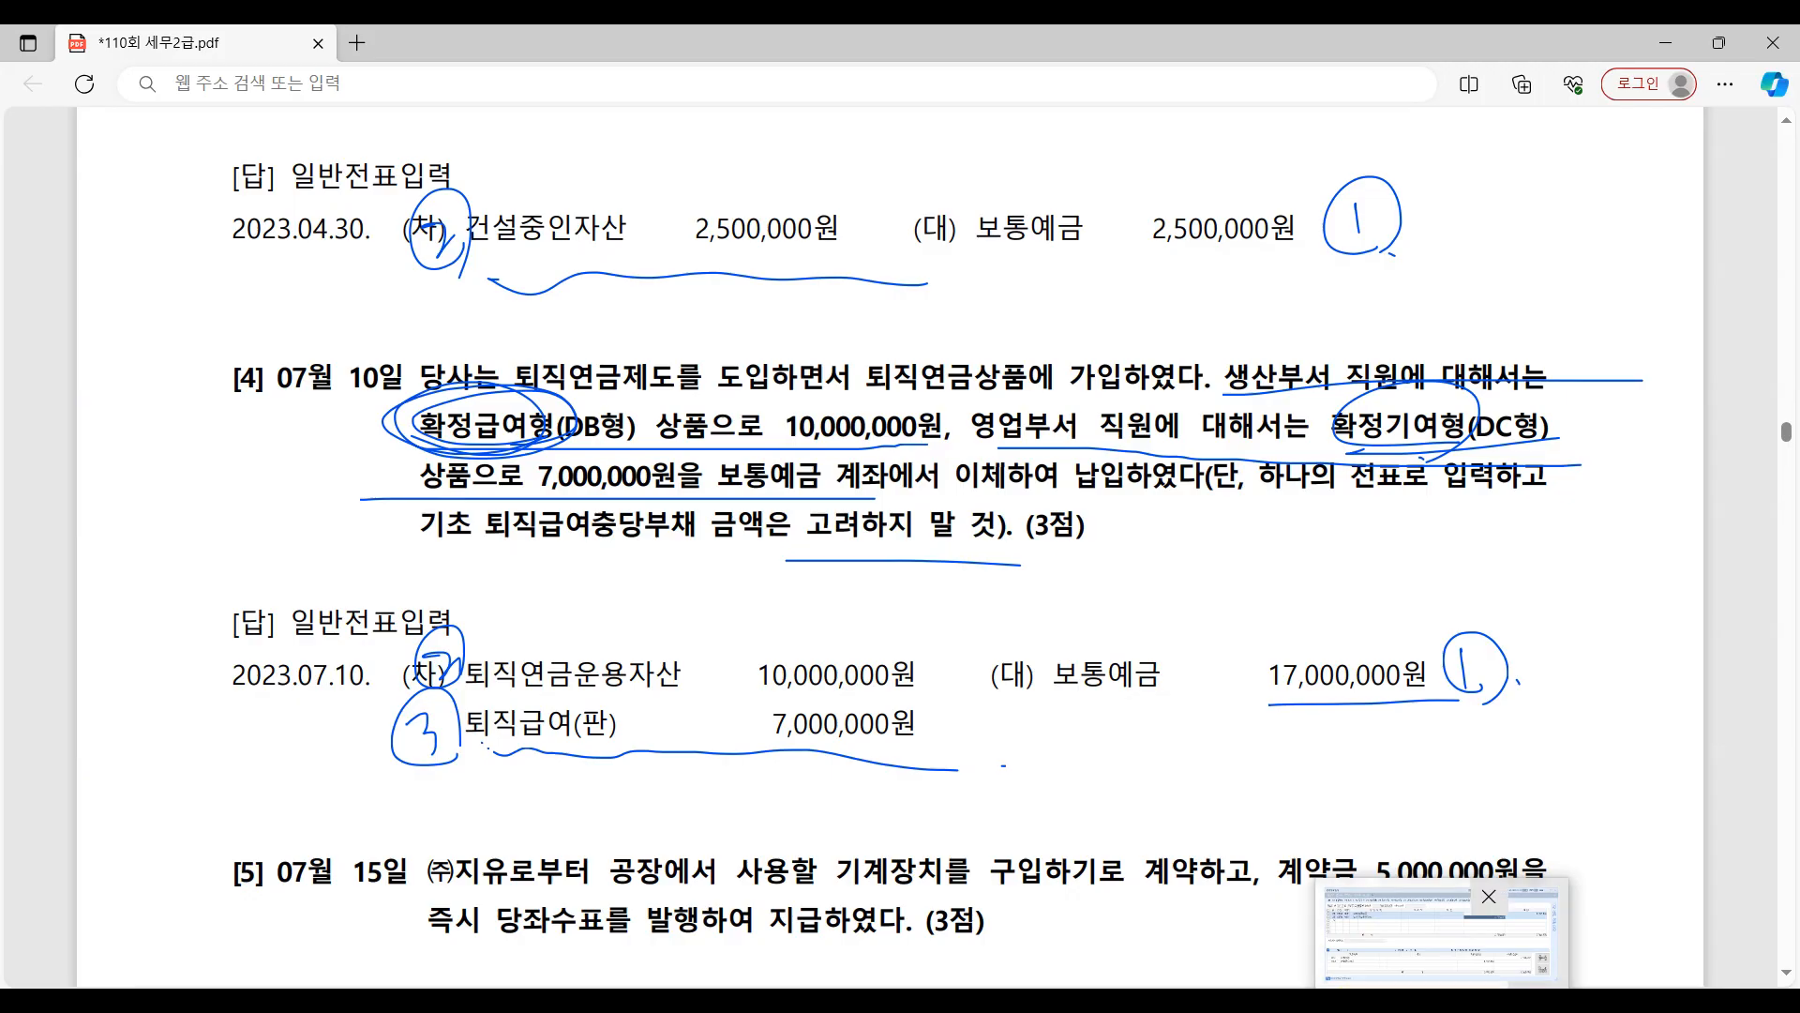
{"action": "left_click", "coordinate": [1395, 1003]}
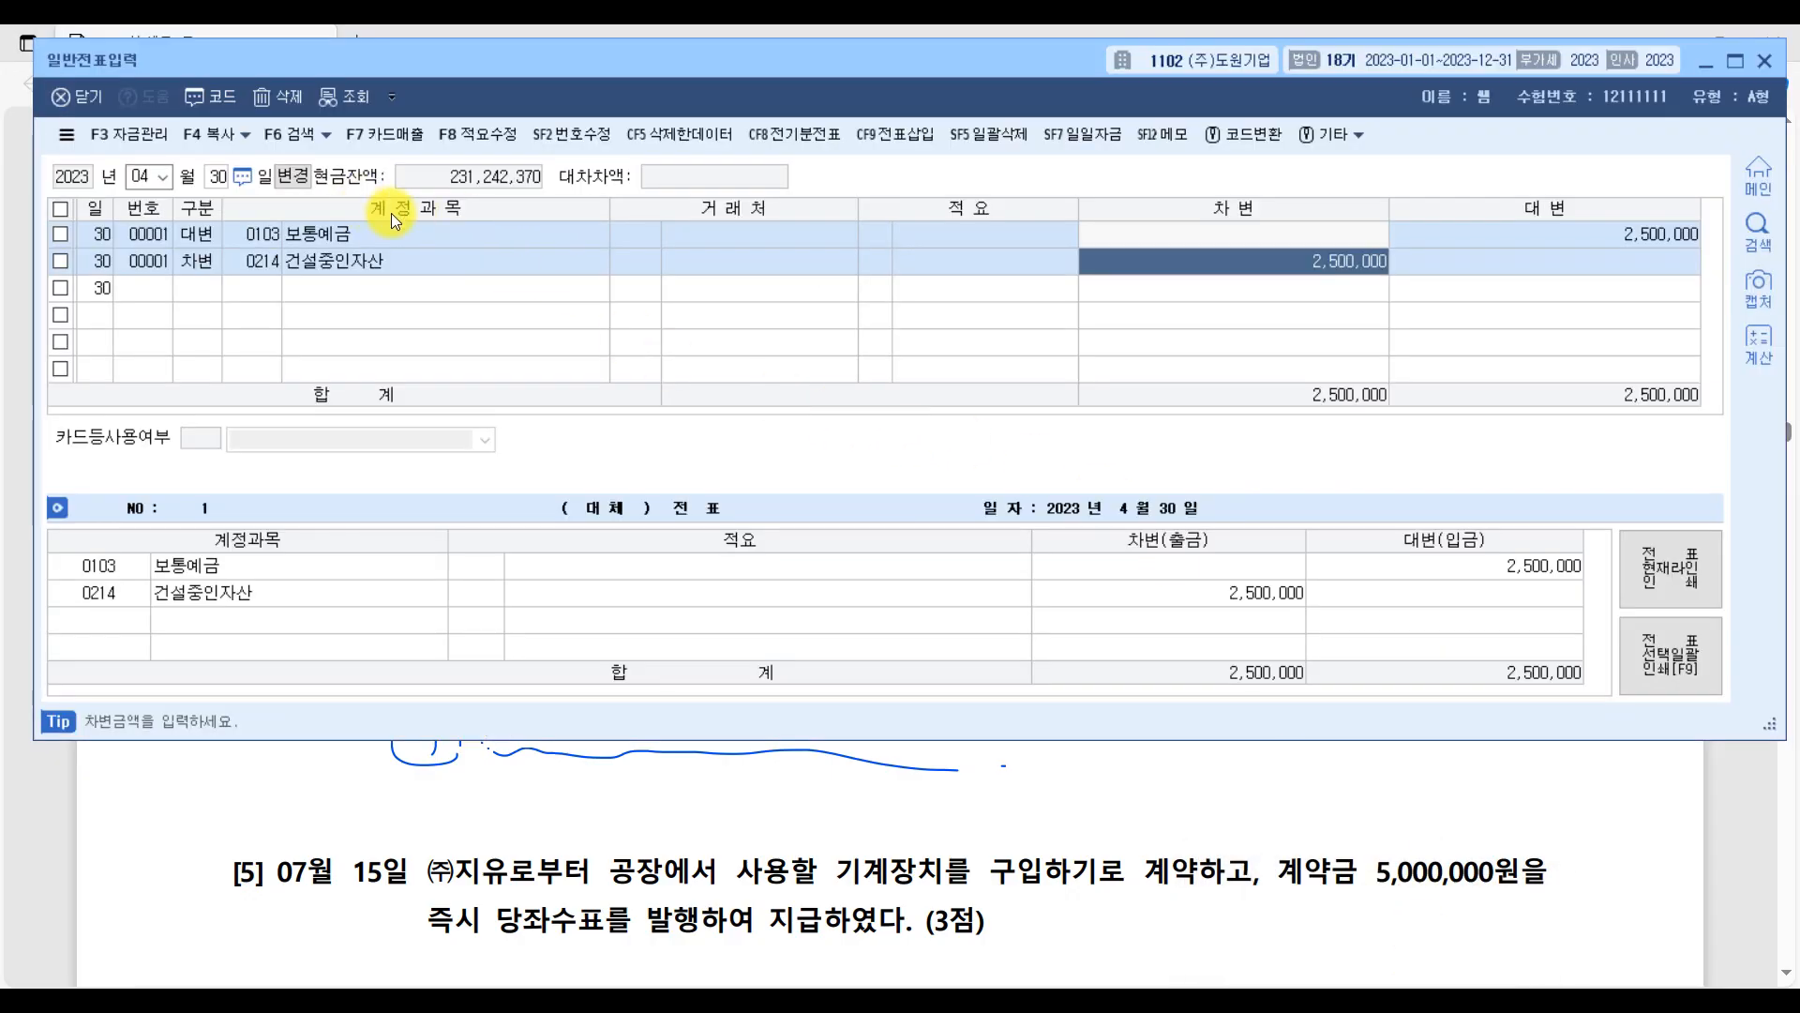
{"action": "scroll", "coordinate": [952, 755], "scroll_direction": "up", "scroll_amount": 4}
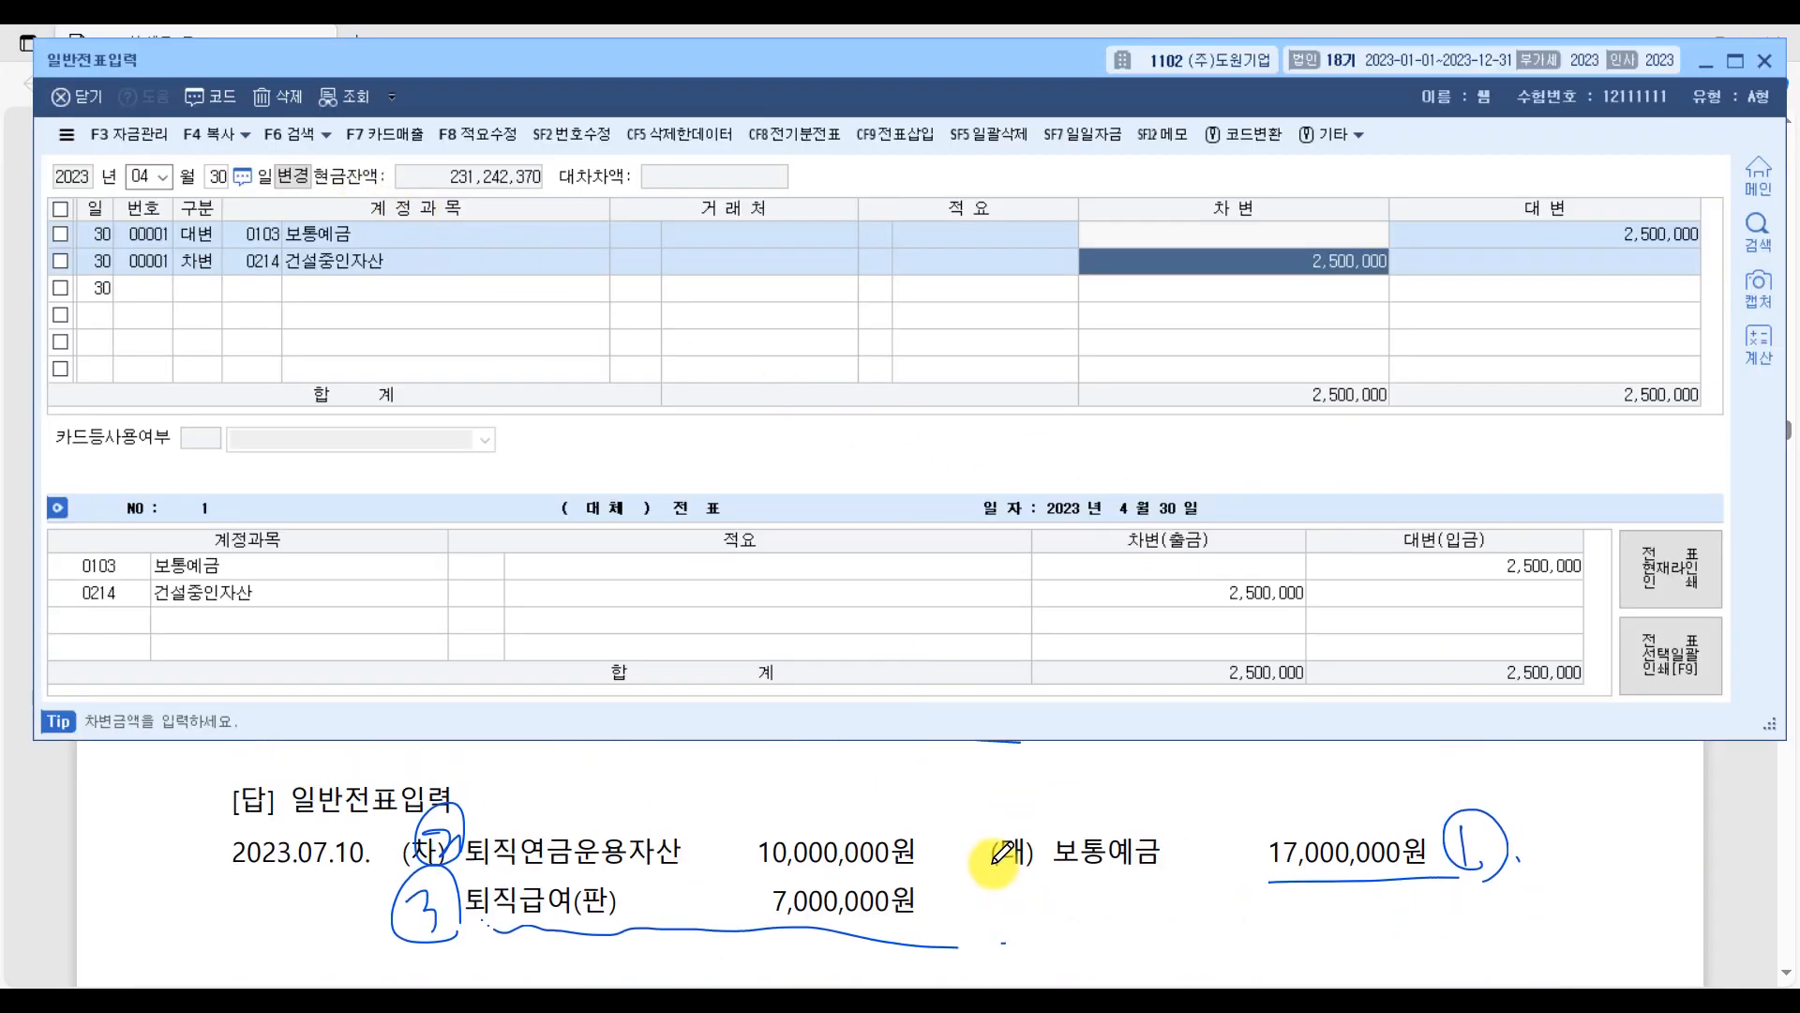
{"action": "left_click", "coordinate": [149, 177]}
{"action": "type", "text": "7"}
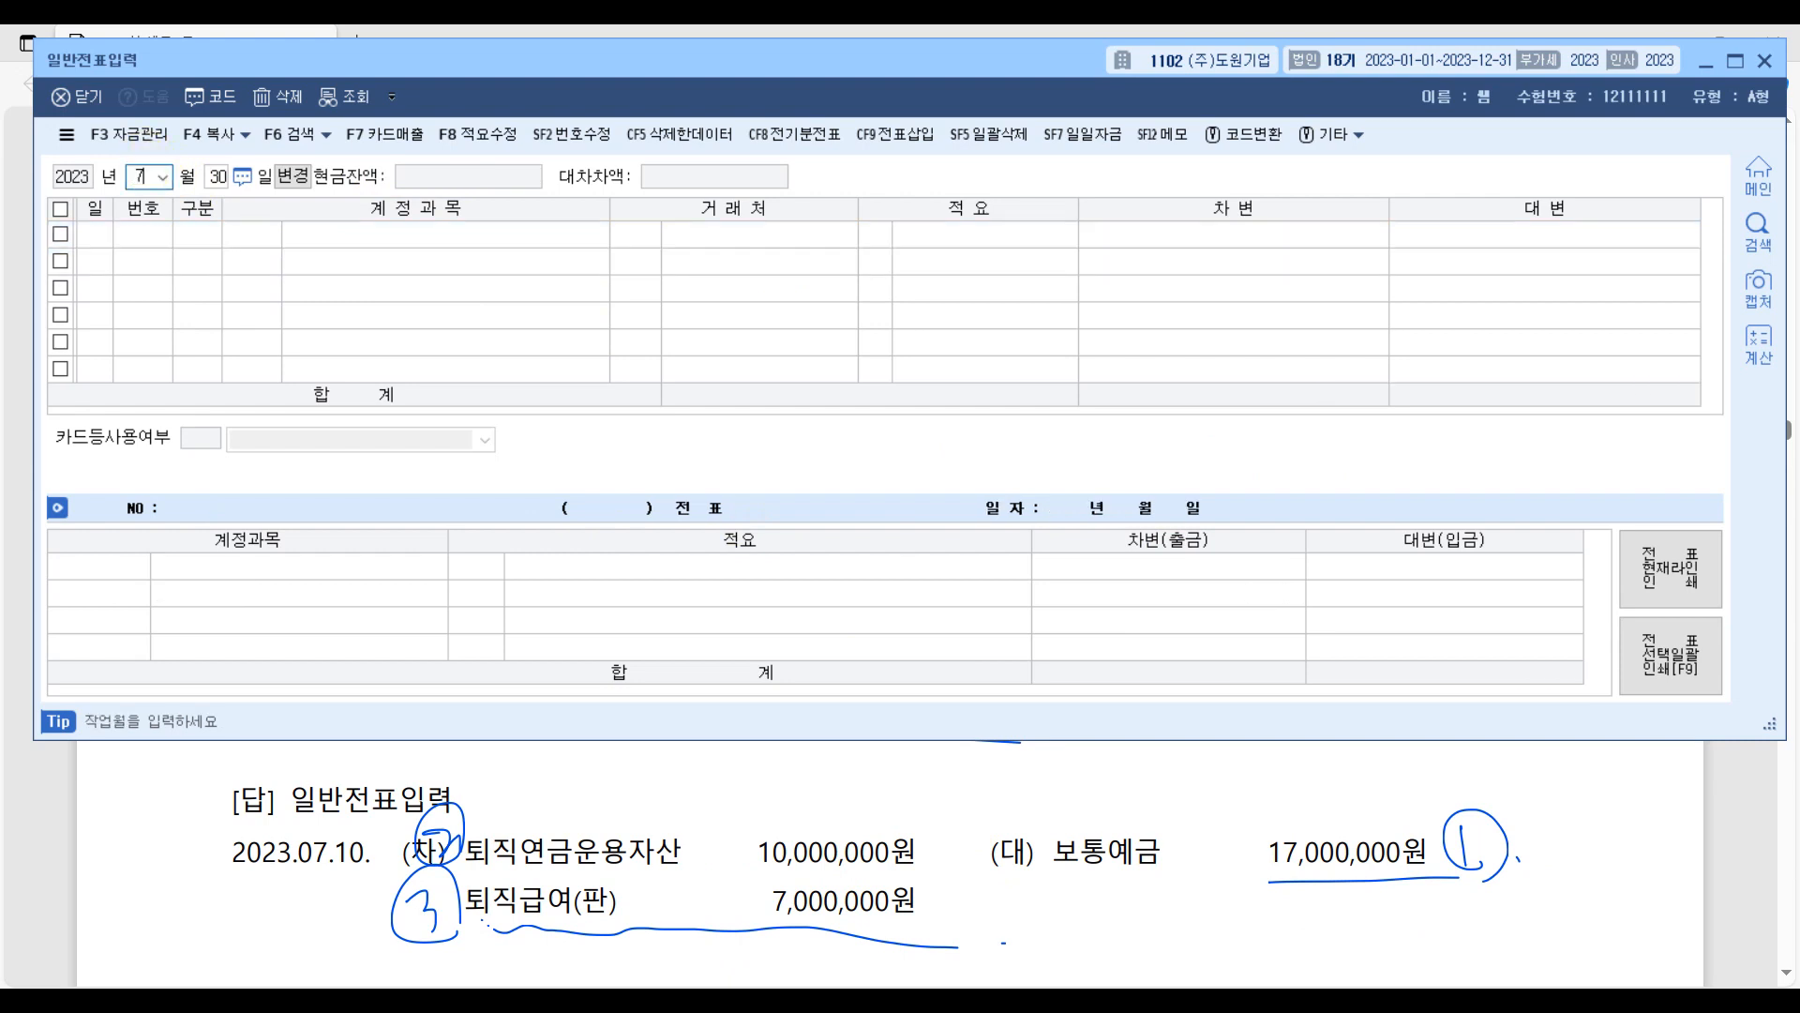
{"action": "key", "text": "Return"}
{"action": "type", "text": "10"}
{"action": "key", "text": "Return"}
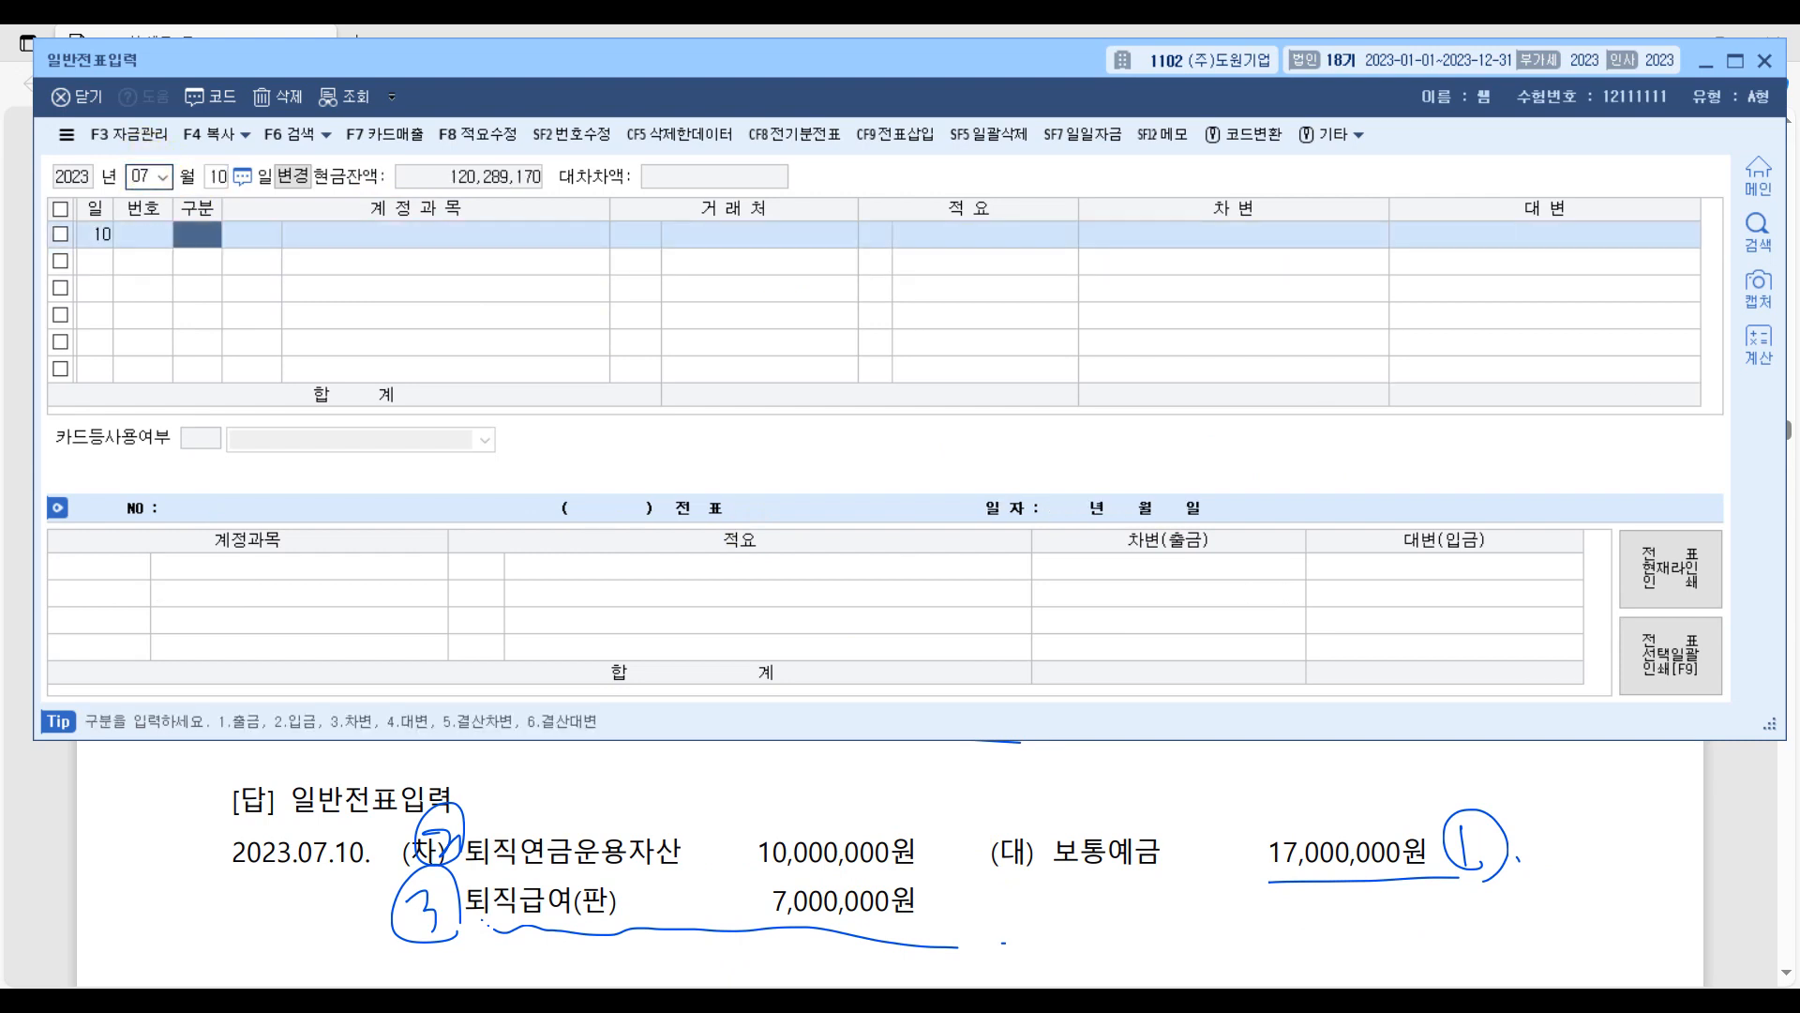
Add a credit line for account 0103 보통예금 with an amount of 17,000,000.
{"action": "key", "text": "Return"}
{"action": "type", "text": "보통"}
{"action": "key", "text": "Return"}
{"action": "key", "text": "Return"}
{"action": "key", "text": "Return"}
{"action": "key", "text": "Return"}
{"action": "key", "text": "Return"}
{"action": "type", "text": "17,000,000"}
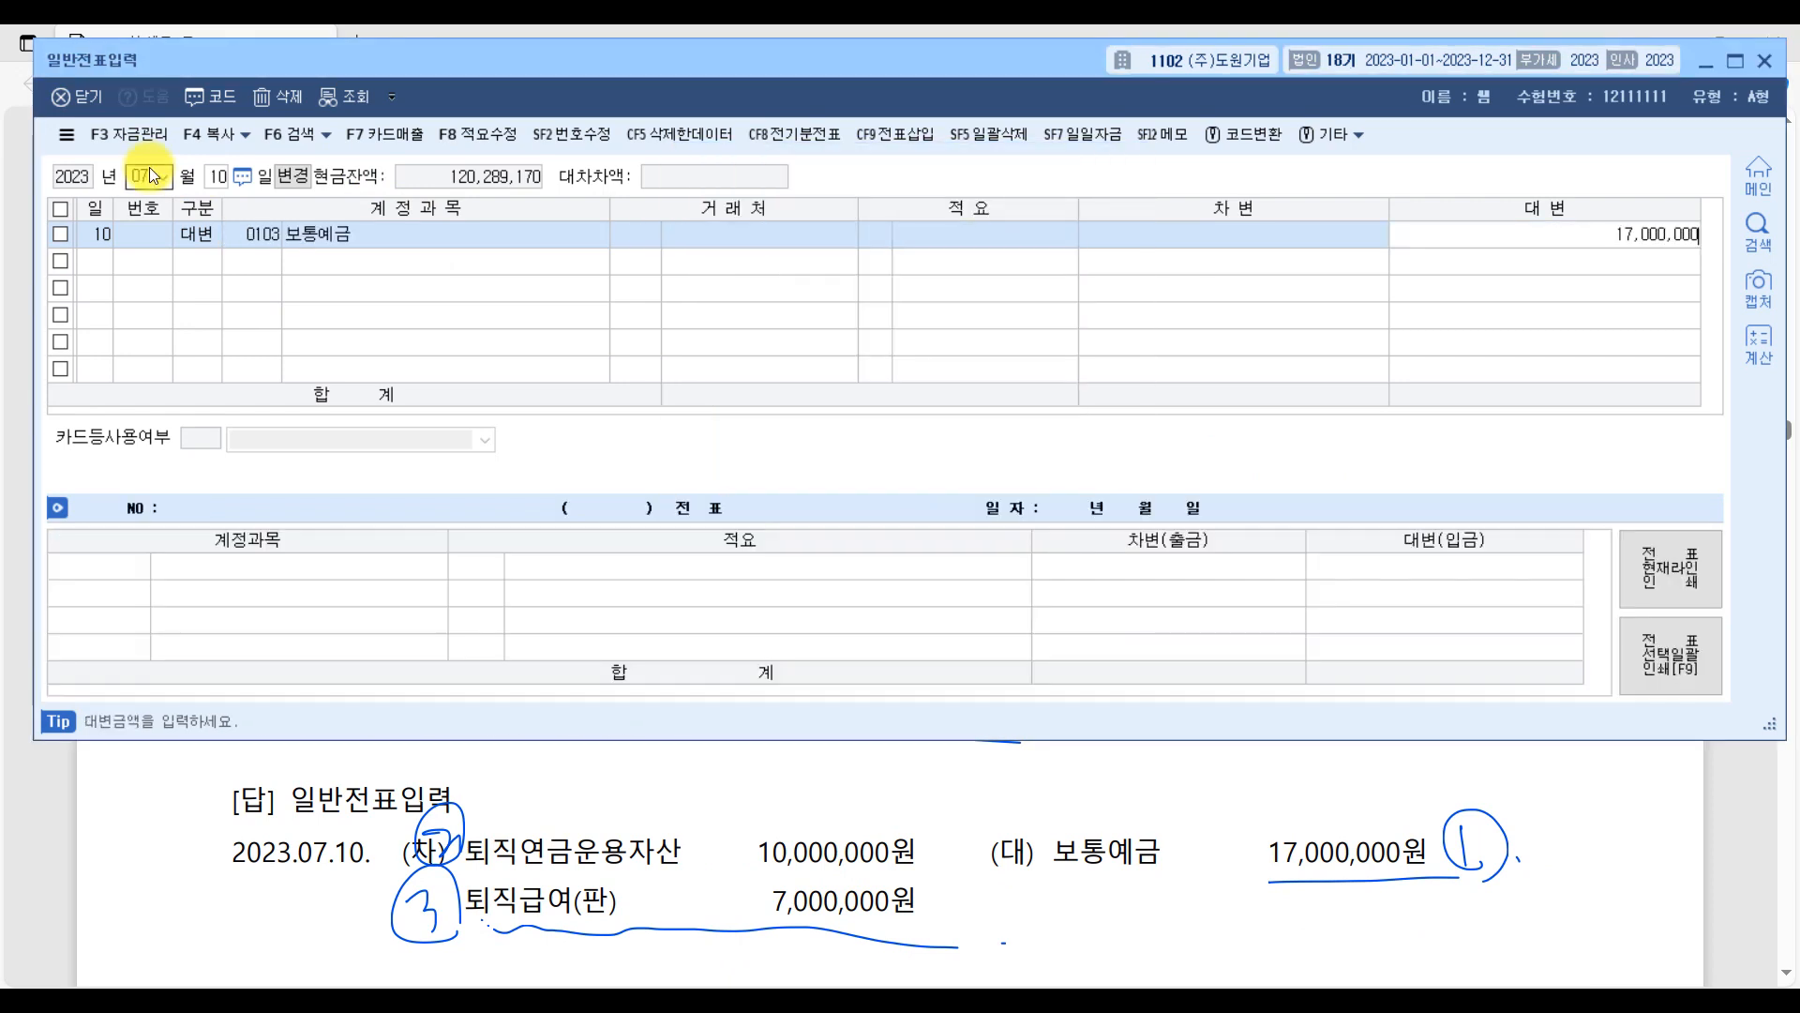
{"action": "key", "text": "Return"}
Add a debit line for account 0186 퇴직연금운용자산 with an amount of 10,000,000.
{"action": "type", "text": "3"}
{"action": "key", "text": "Return"}
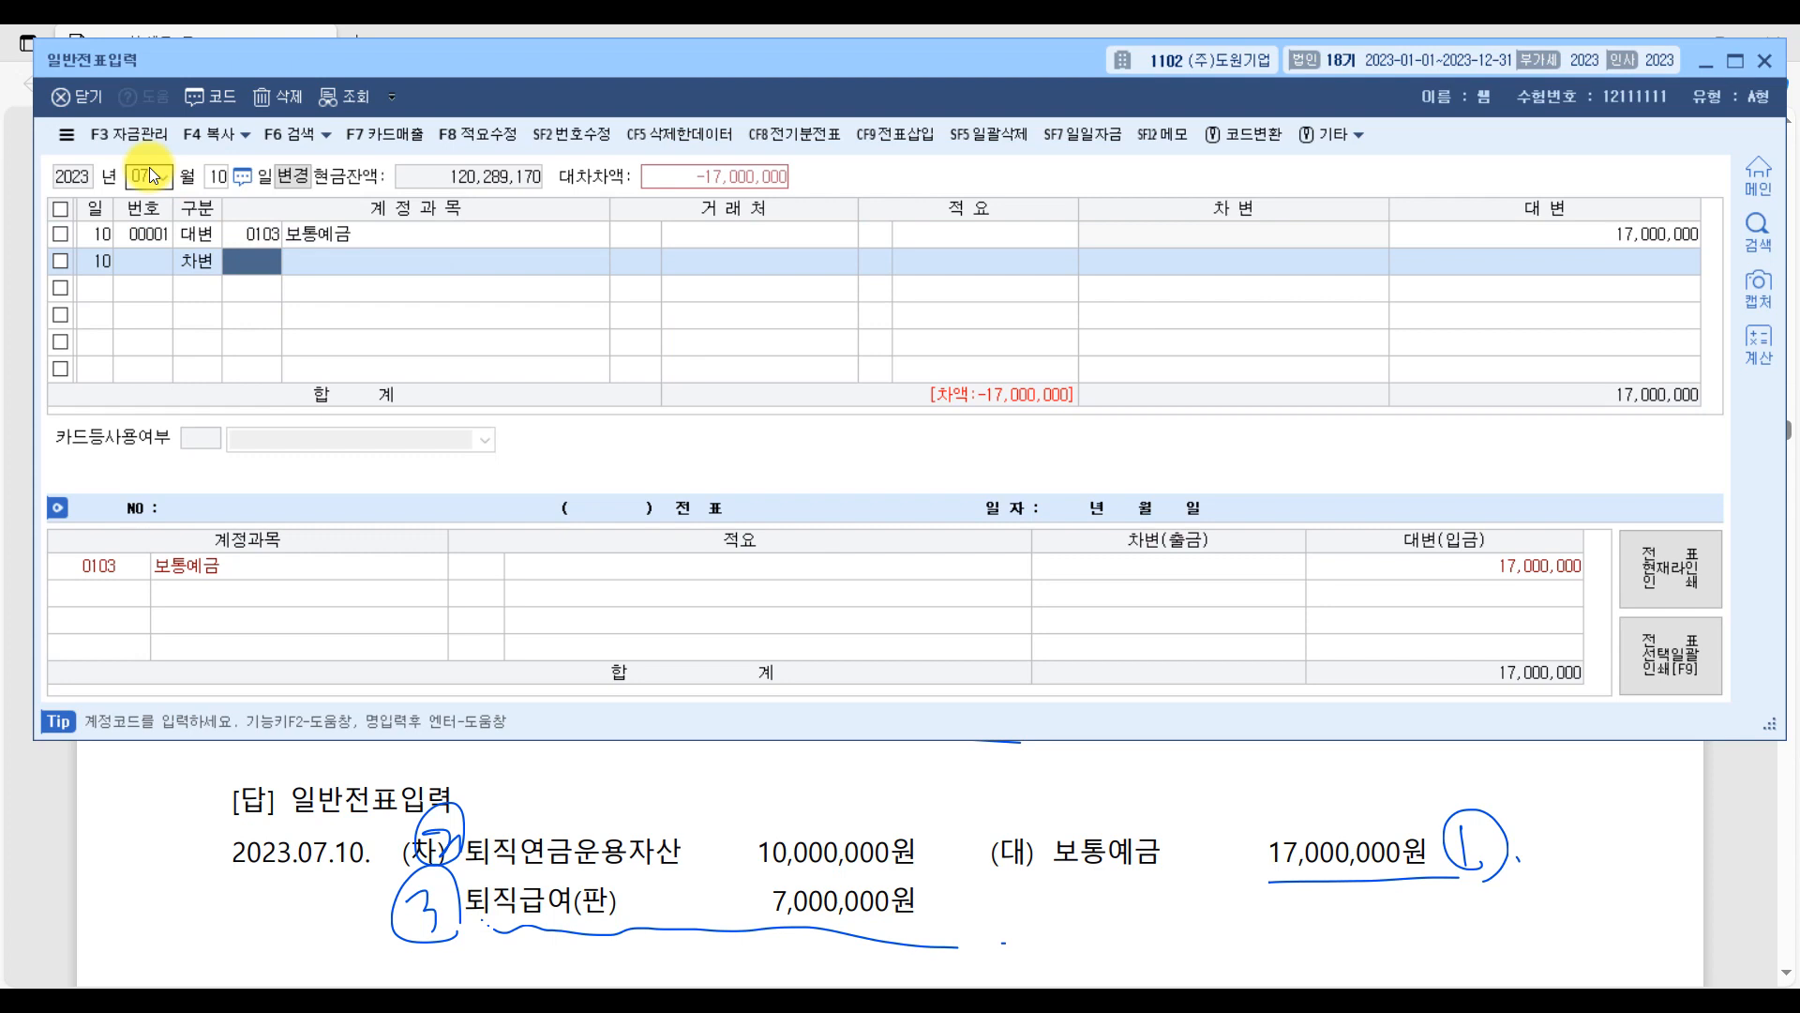
{"action": "type", "text": "퇴직연"}
{"action": "key", "text": "Return"}
{"action": "key", "text": "Return"}
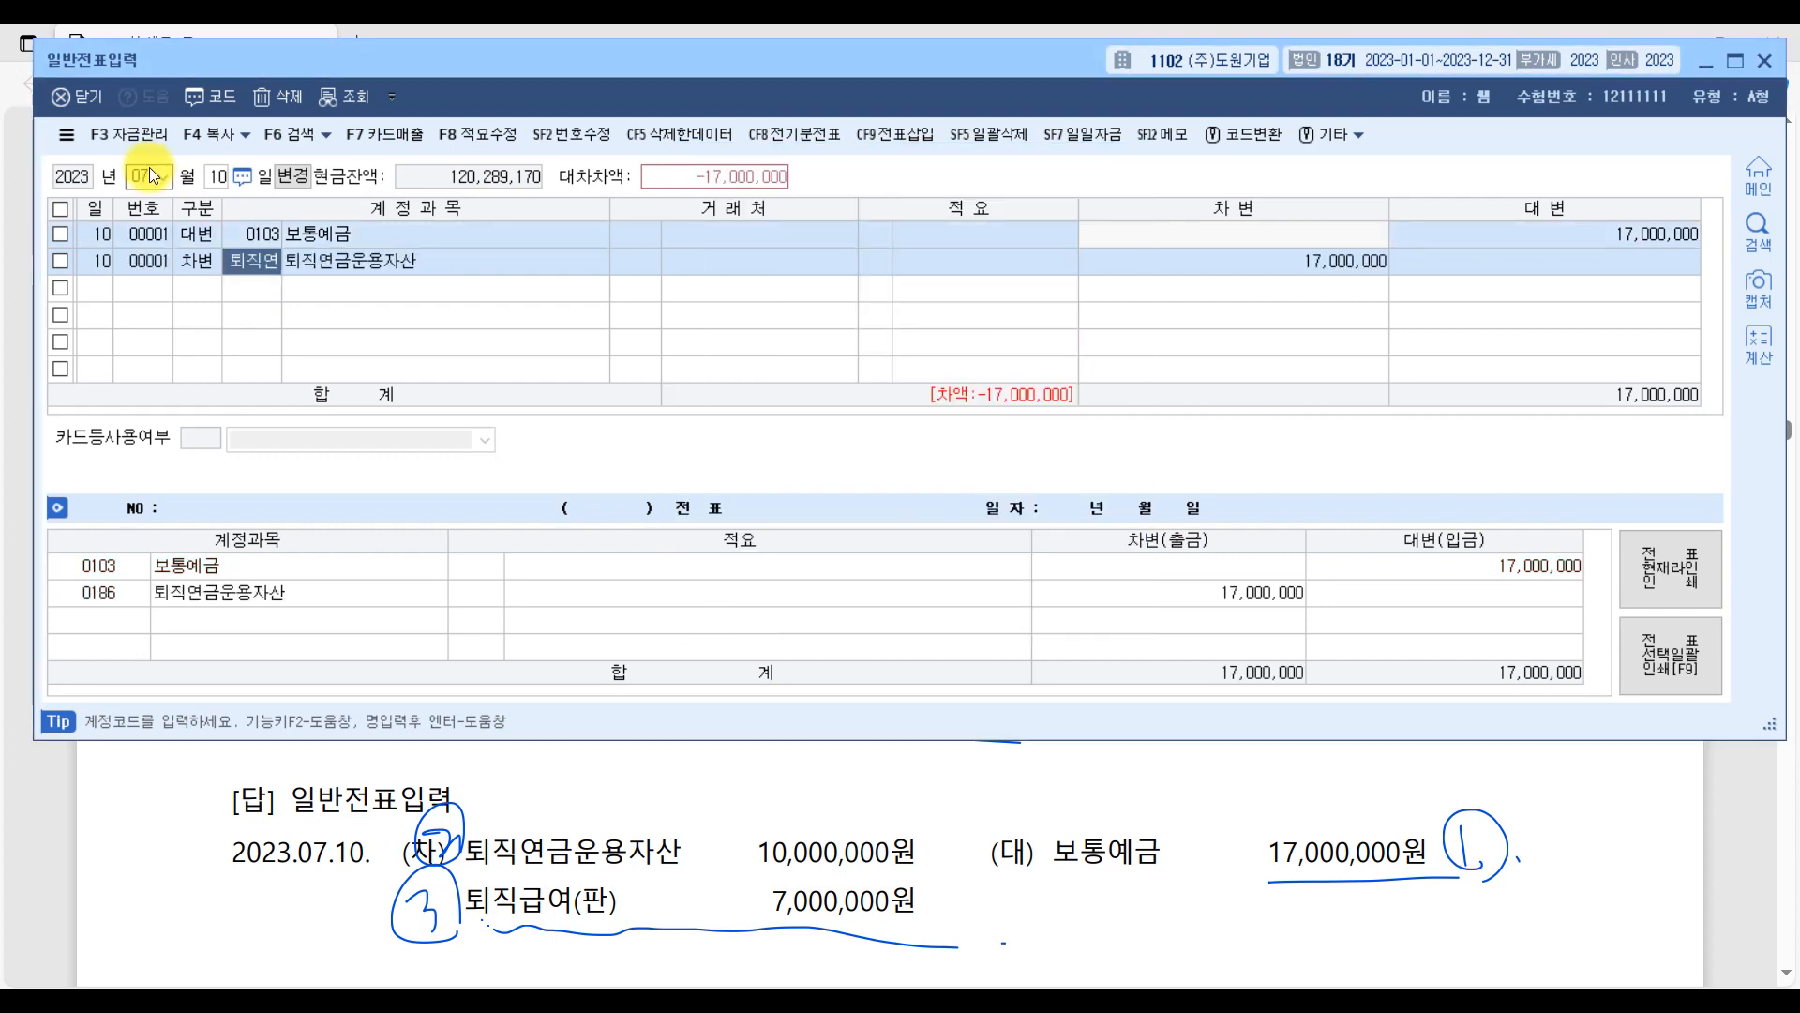
{"action": "type", "text": "10"}
{"action": "key", "text": "Return"}
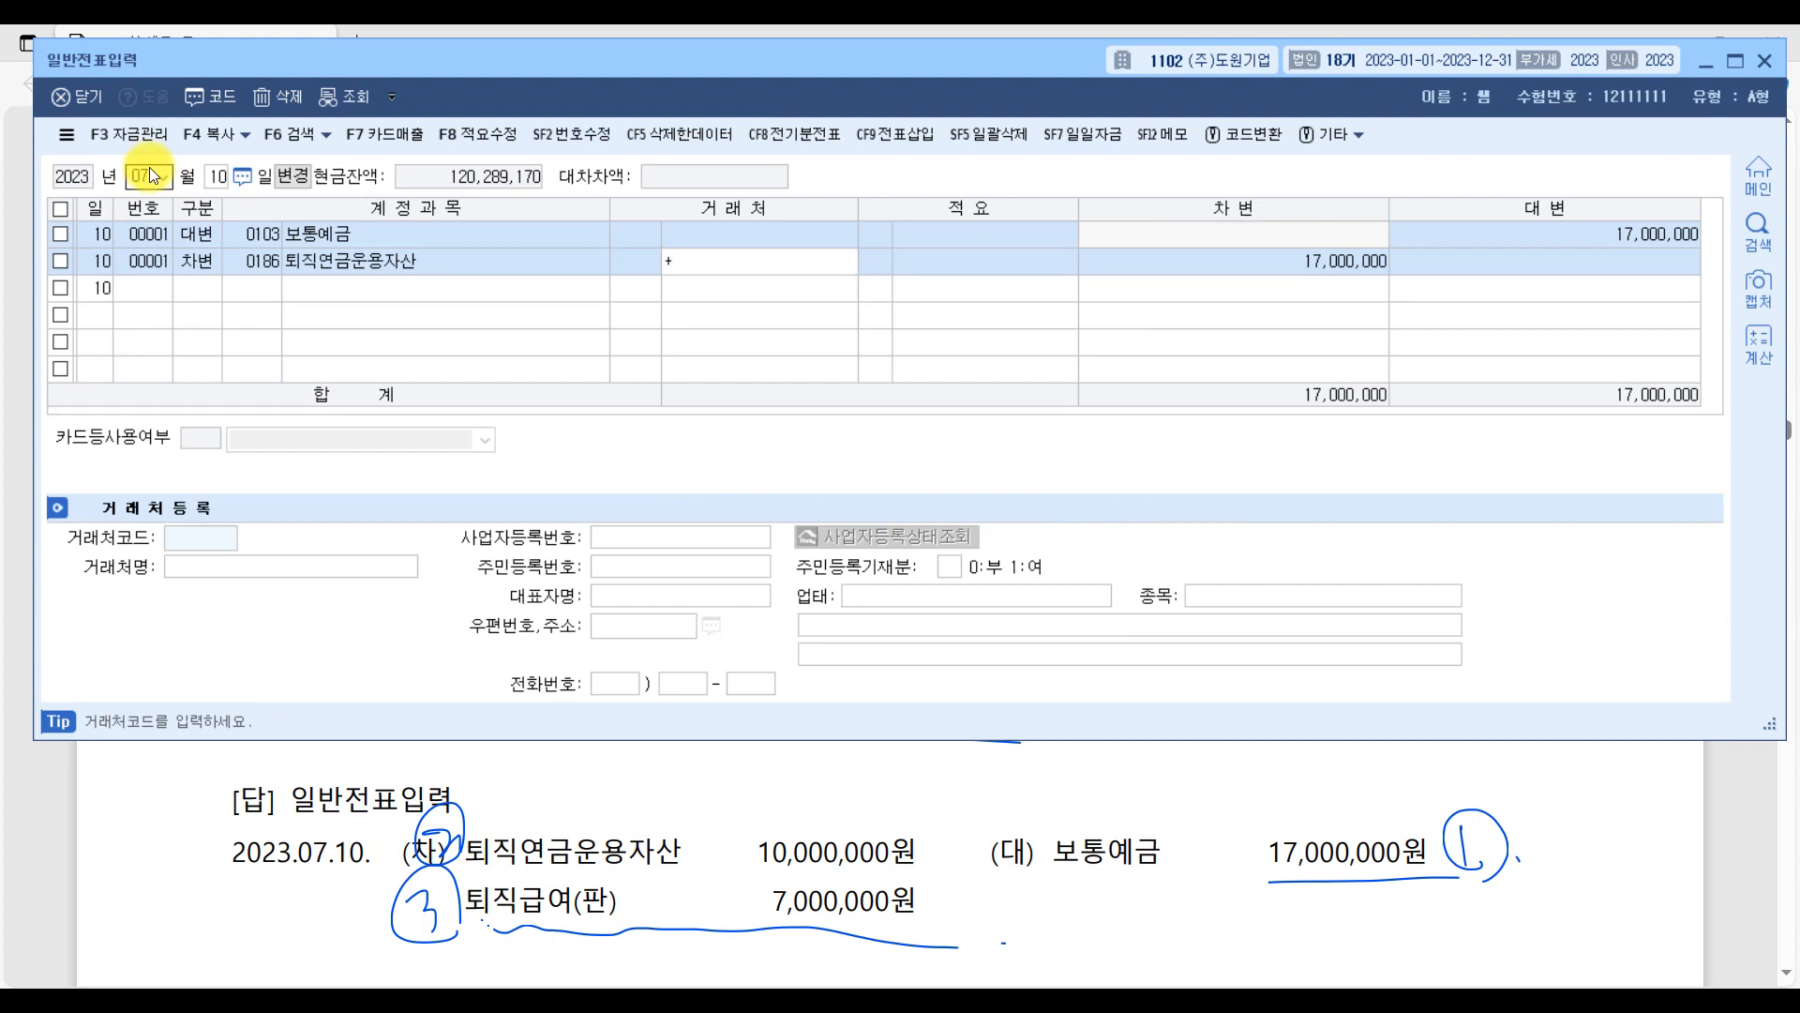
{"action": "key", "text": "Return"}
{"action": "key", "text": "Return"}
{"action": "type", "text": "1"}
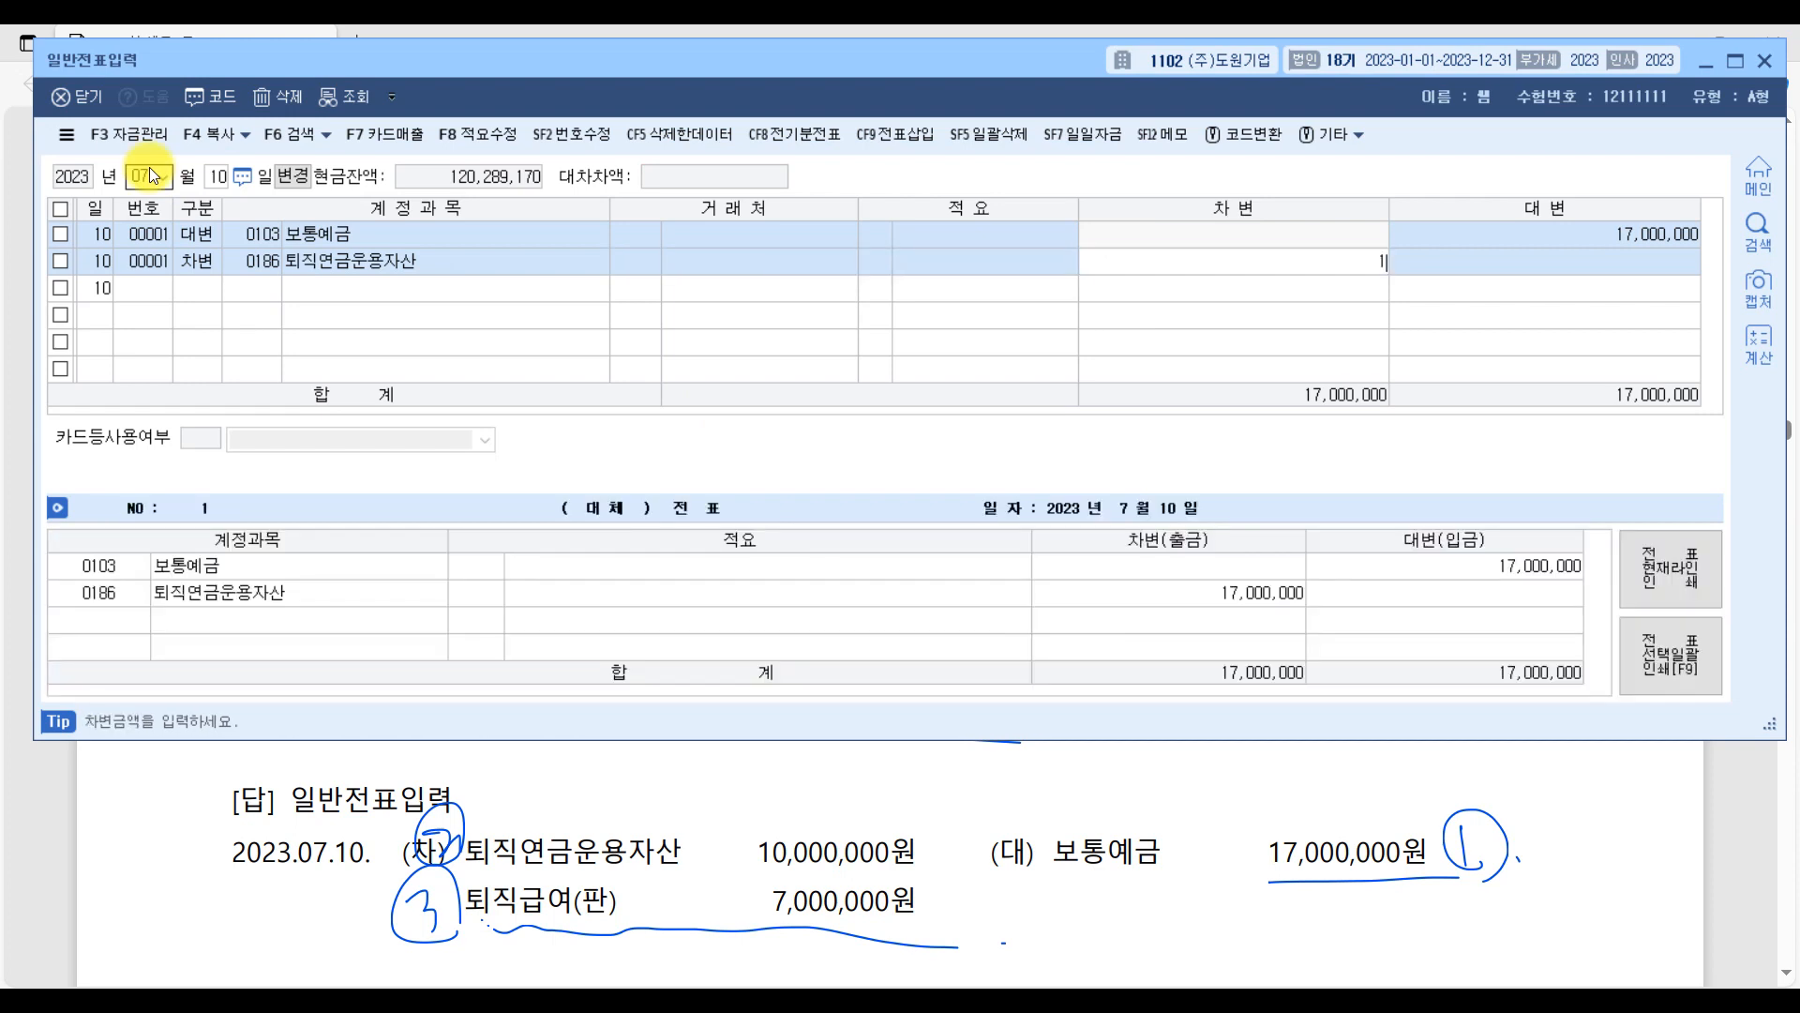
{"action": "type", "text": "0,000,000"}
{"action": "key", "text": "Return"}
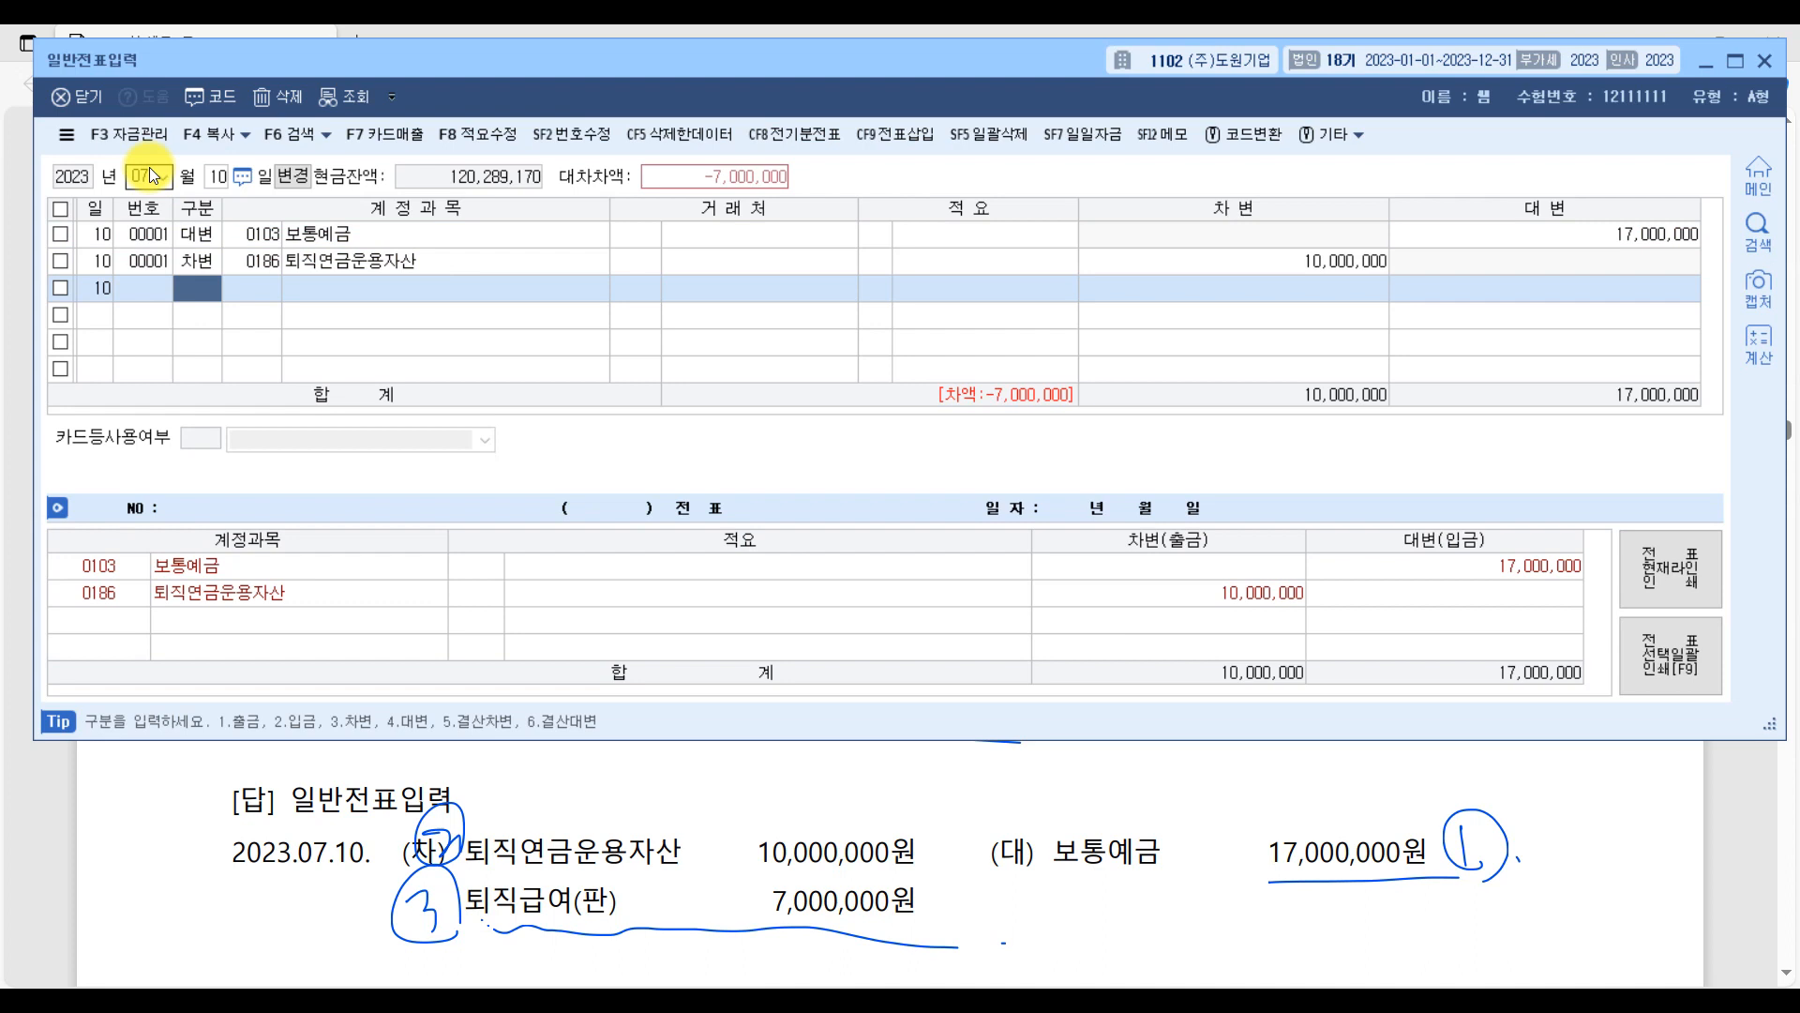
Add a debit line for the 판매관리비 account 0806 퇴직급여 with an amount of 7,000,000.
{"action": "type", "text": "3퇴직"}
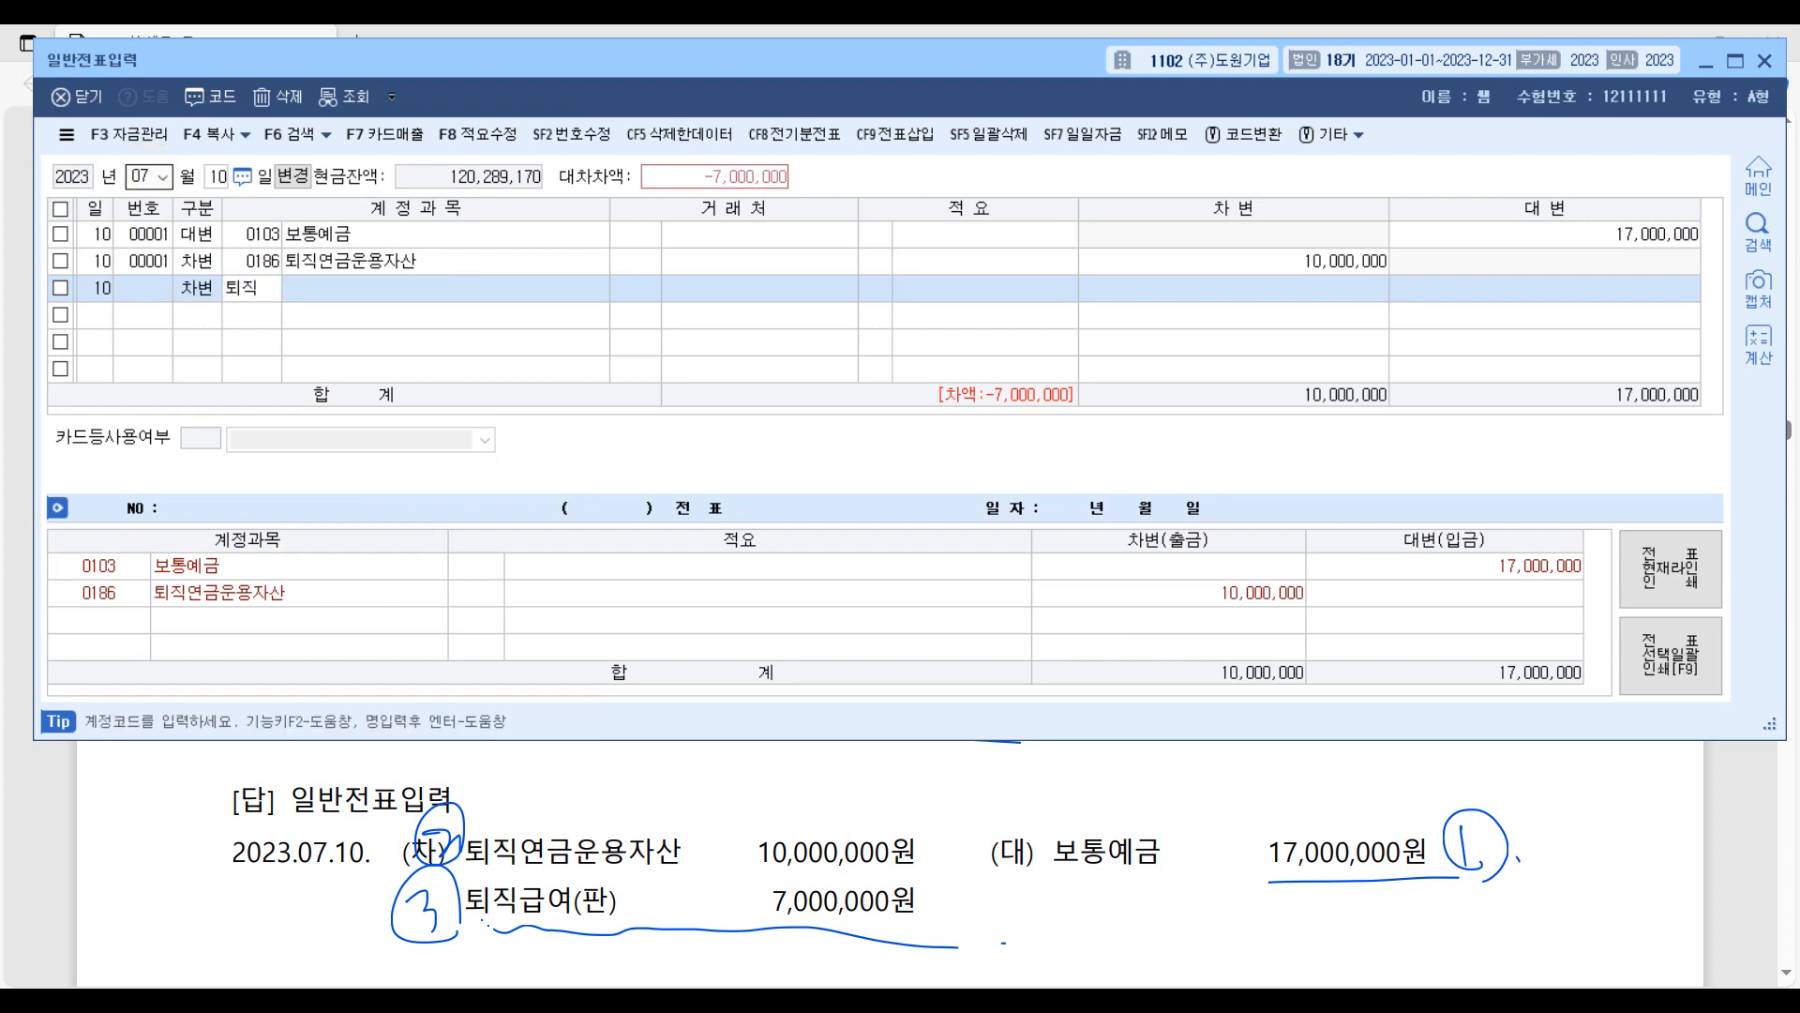
{"action": "key", "text": "Return"}
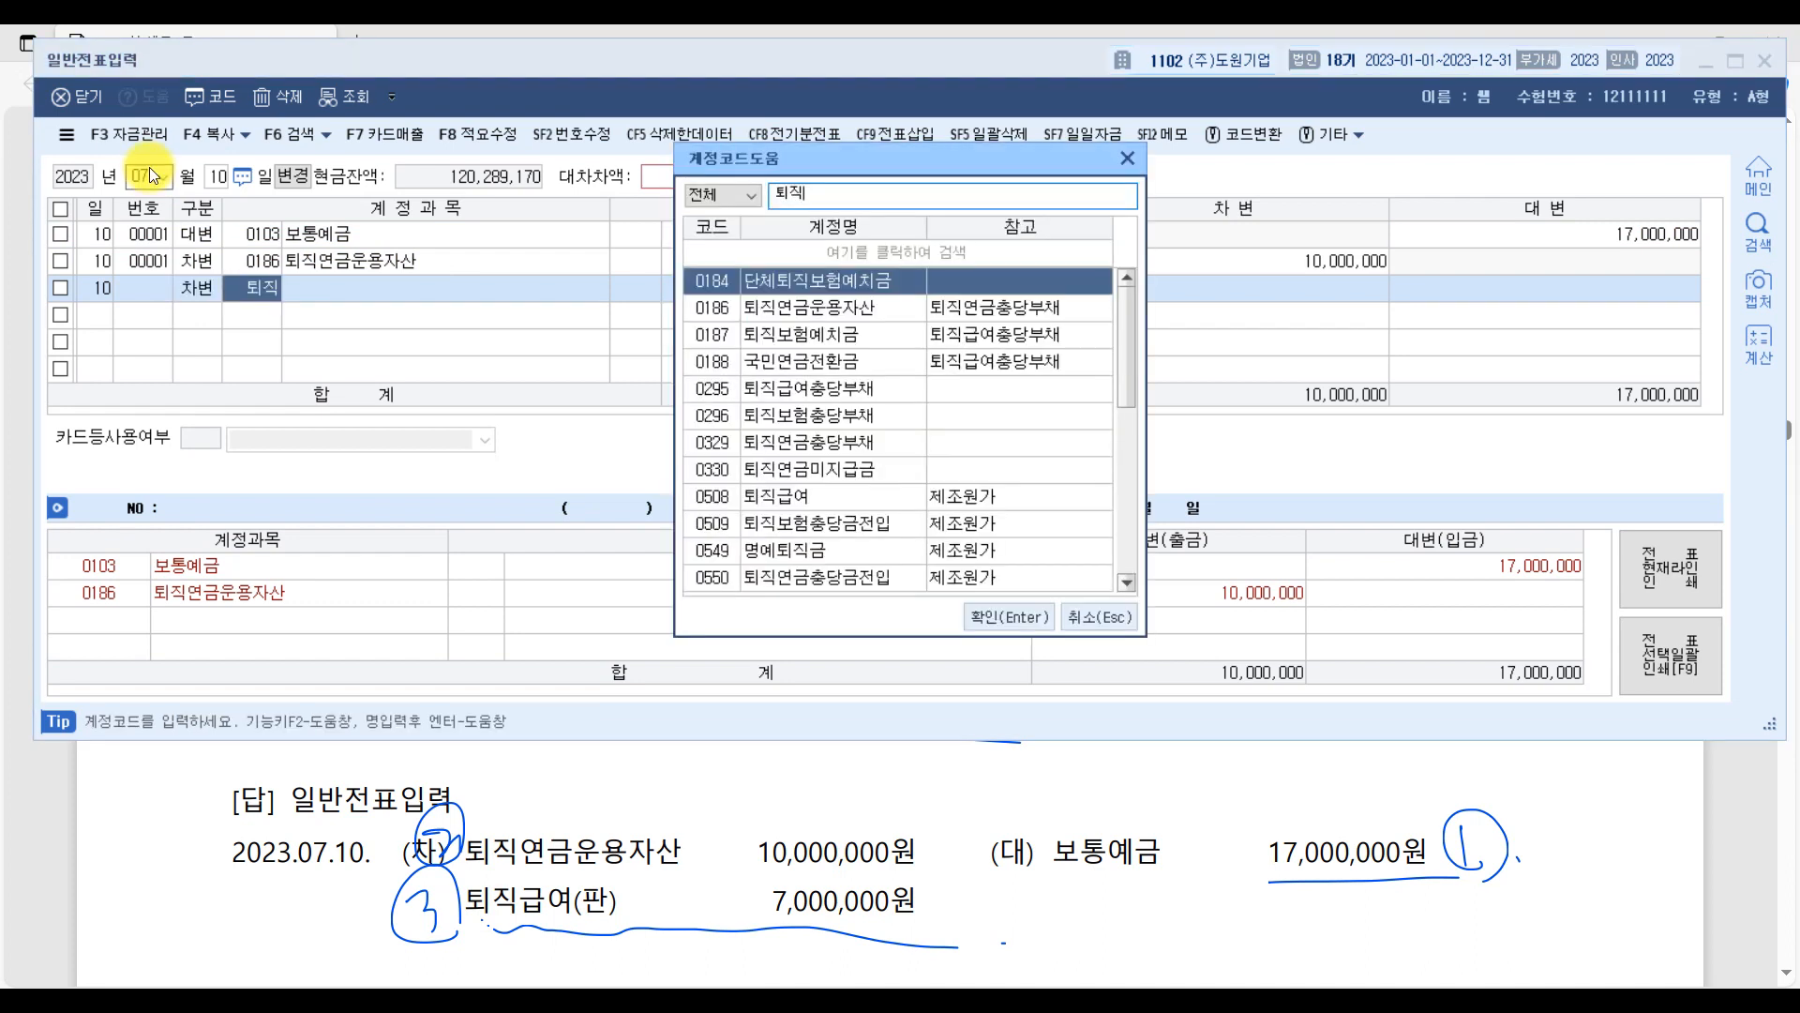
{"action": "key", "text": "Down"}
{"action": "key", "text": "Down"}
{"action": "key", "text": "Down"}
{"action": "key", "text": "Down"}
{"action": "key", "text": "Down"}
{"action": "key", "text": "Down"}
{"action": "key", "text": "Down"}
{"action": "key", "text": "Down"}
{"action": "key", "text": "Down"}
{"action": "key", "text": "Down"}
{"action": "key", "text": "Down"}
{"action": "key", "text": "Down"}
{"action": "key", "text": "Down"}
{"action": "key", "text": "Down"}
{"action": "key", "text": "Down"}
{"action": "key", "text": "Down"}
{"action": "key", "text": "Down"}
{"action": "key", "text": "Down"}
{"action": "key", "text": "Down"}
{"action": "key", "text": "Down"}
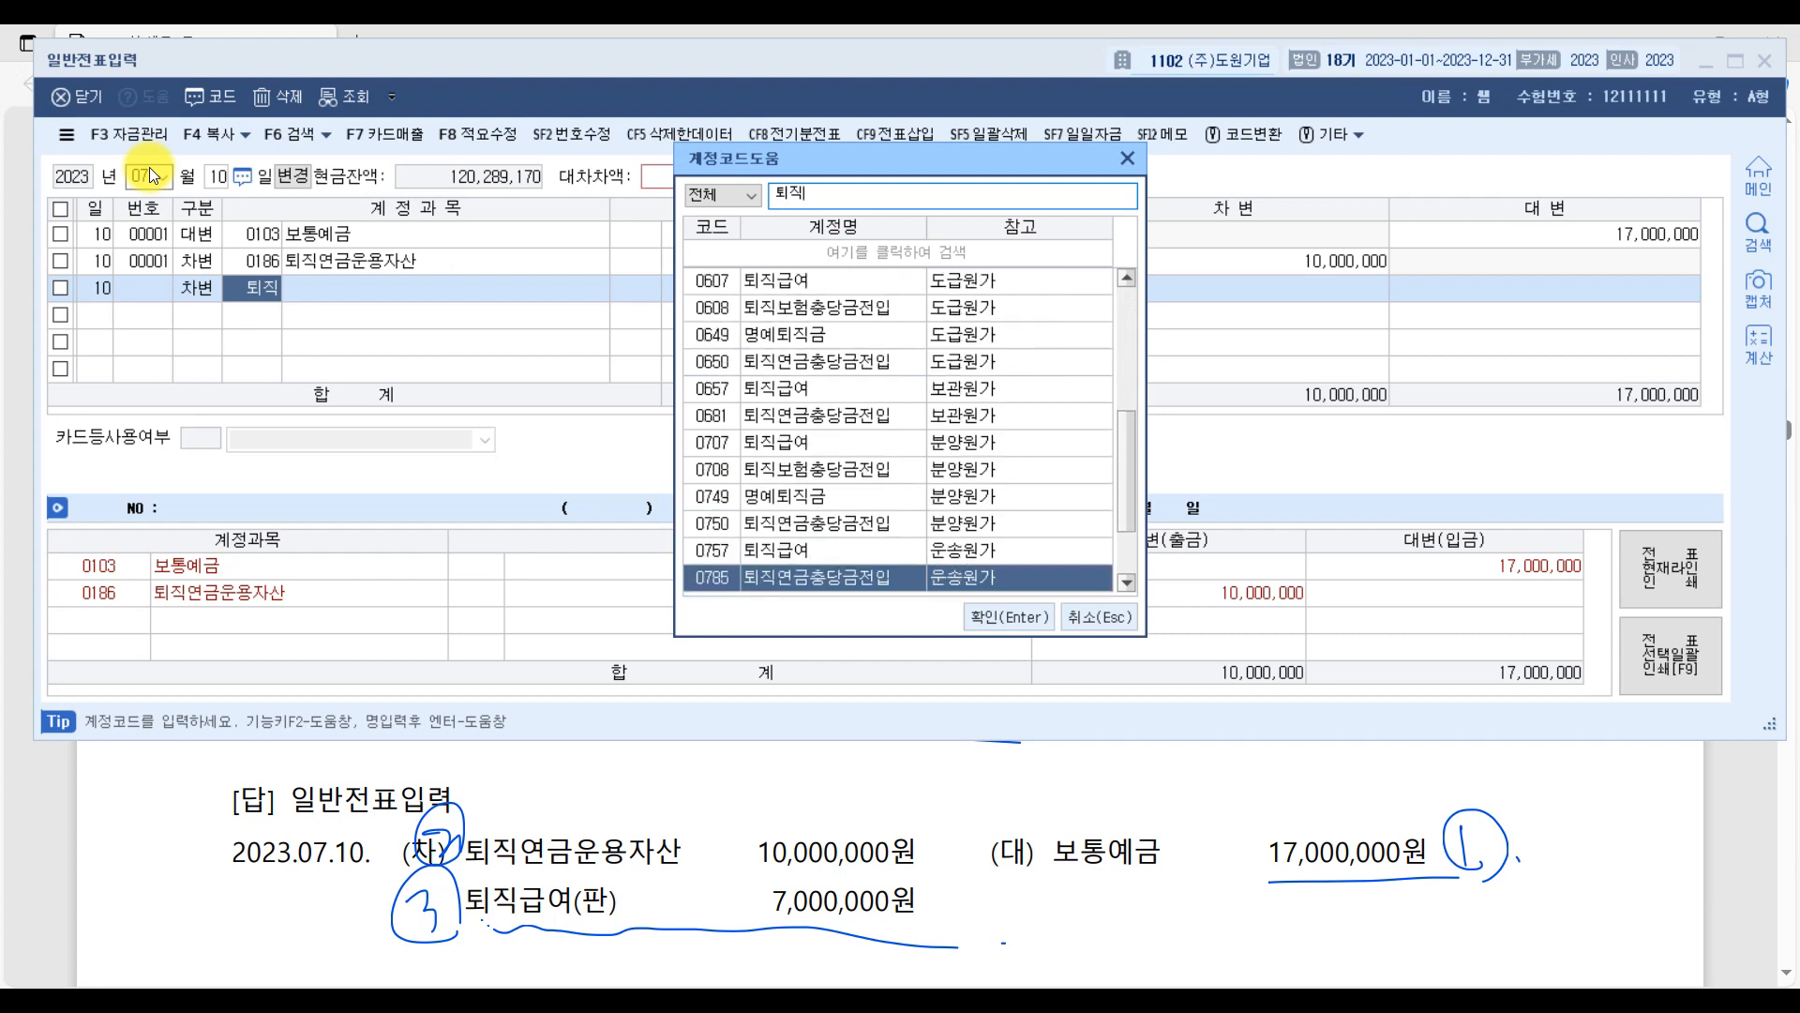
{"action": "key", "text": "Down"}
{"action": "key", "text": "Down"}
{"action": "key", "text": "Down"}
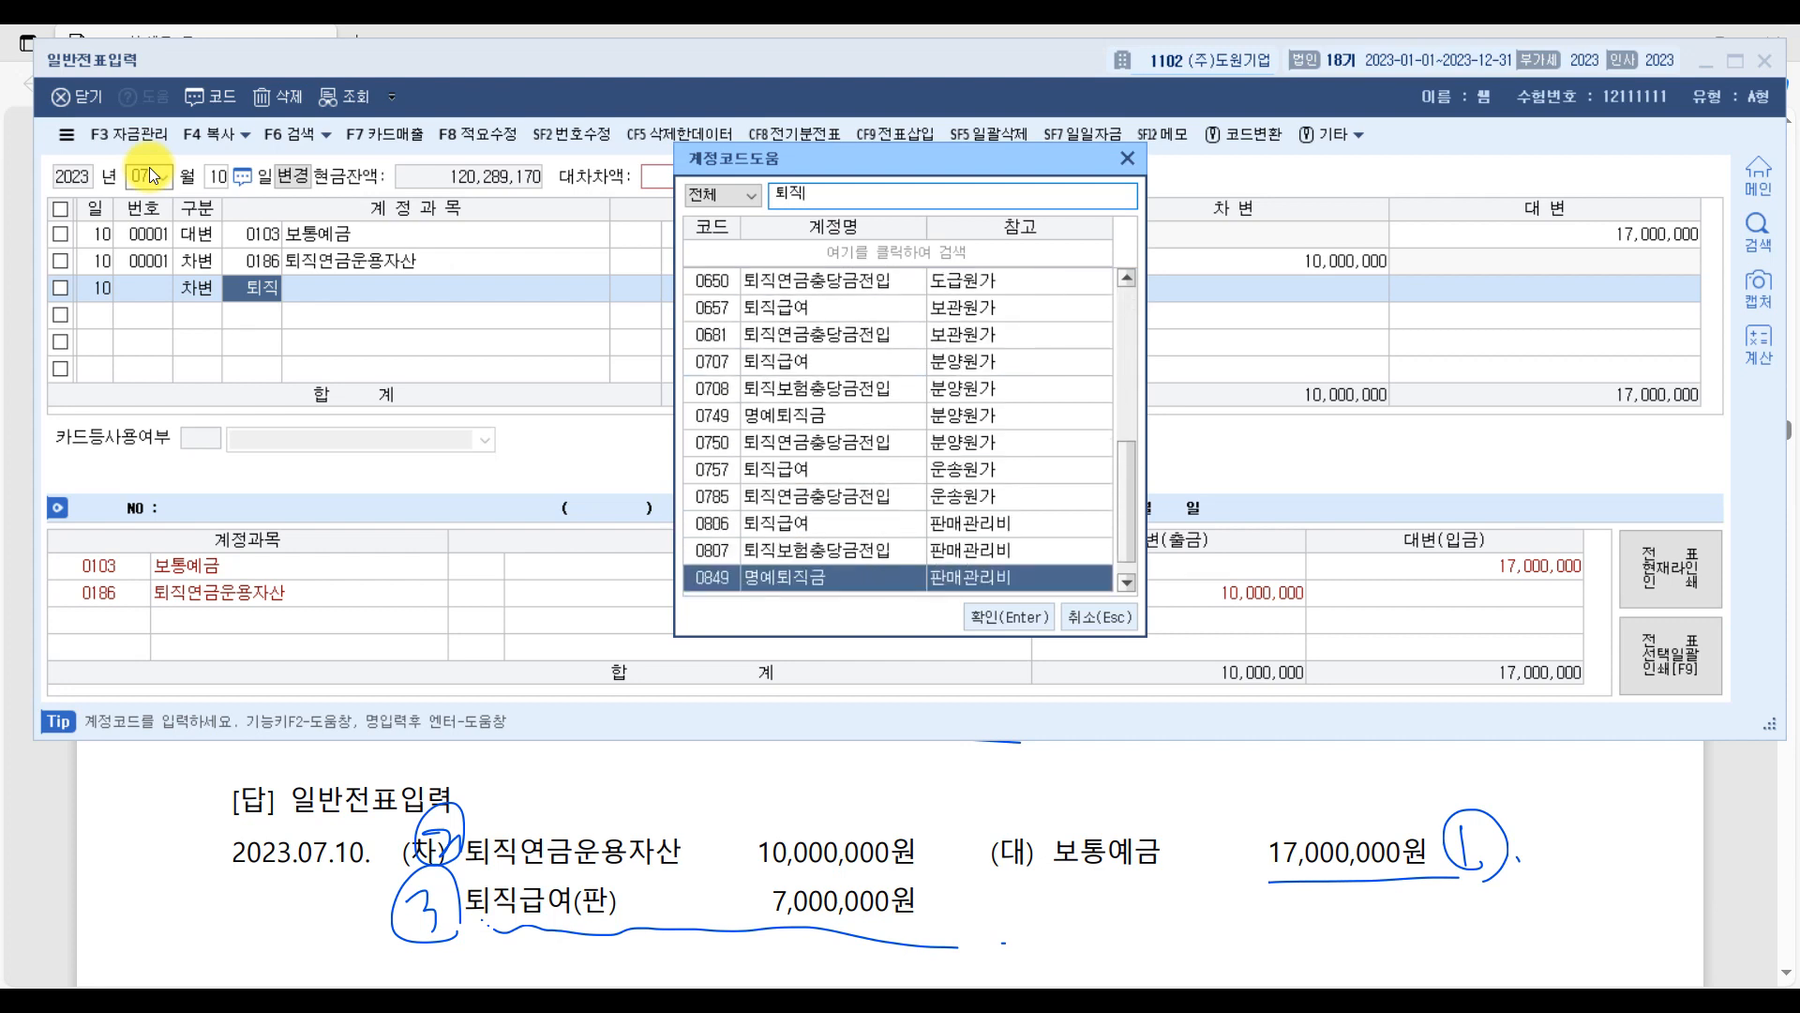
{"action": "key", "text": "Up"}
{"action": "key", "text": "Up"}
{"action": "key", "text": "Return"}
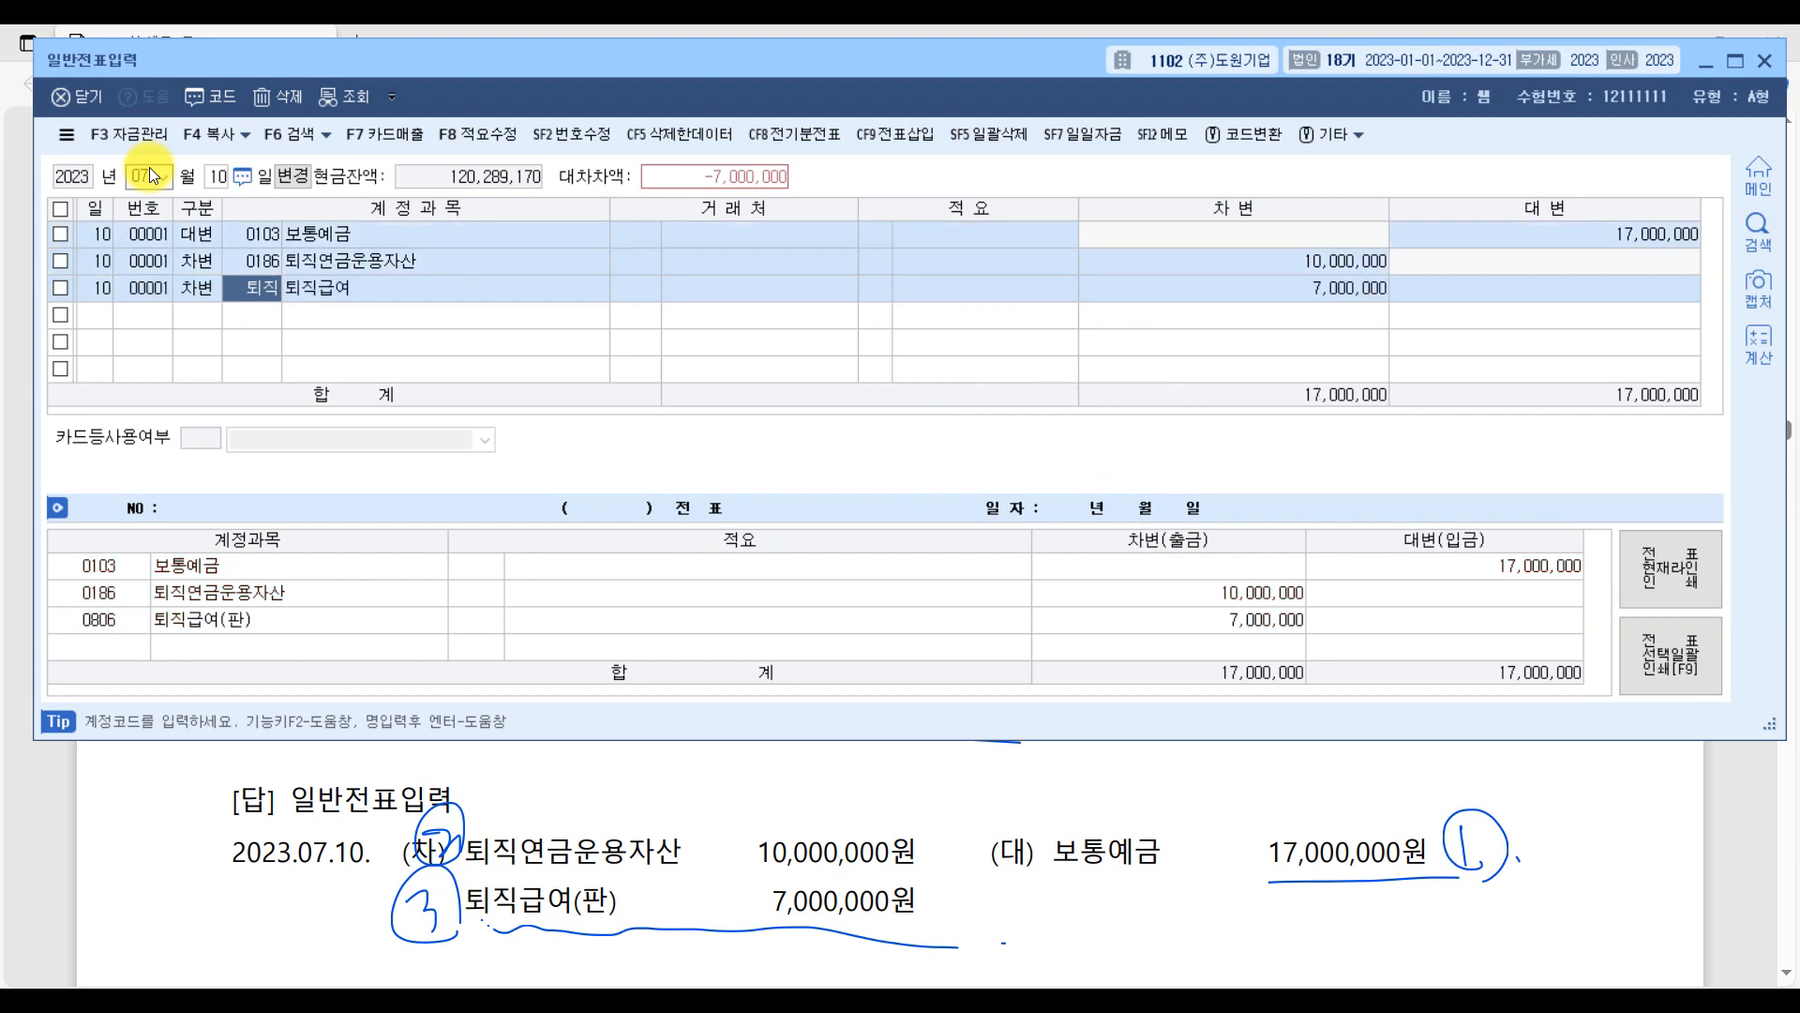
{"action": "key", "text": "Return"}
{"action": "key", "text": "Return"}
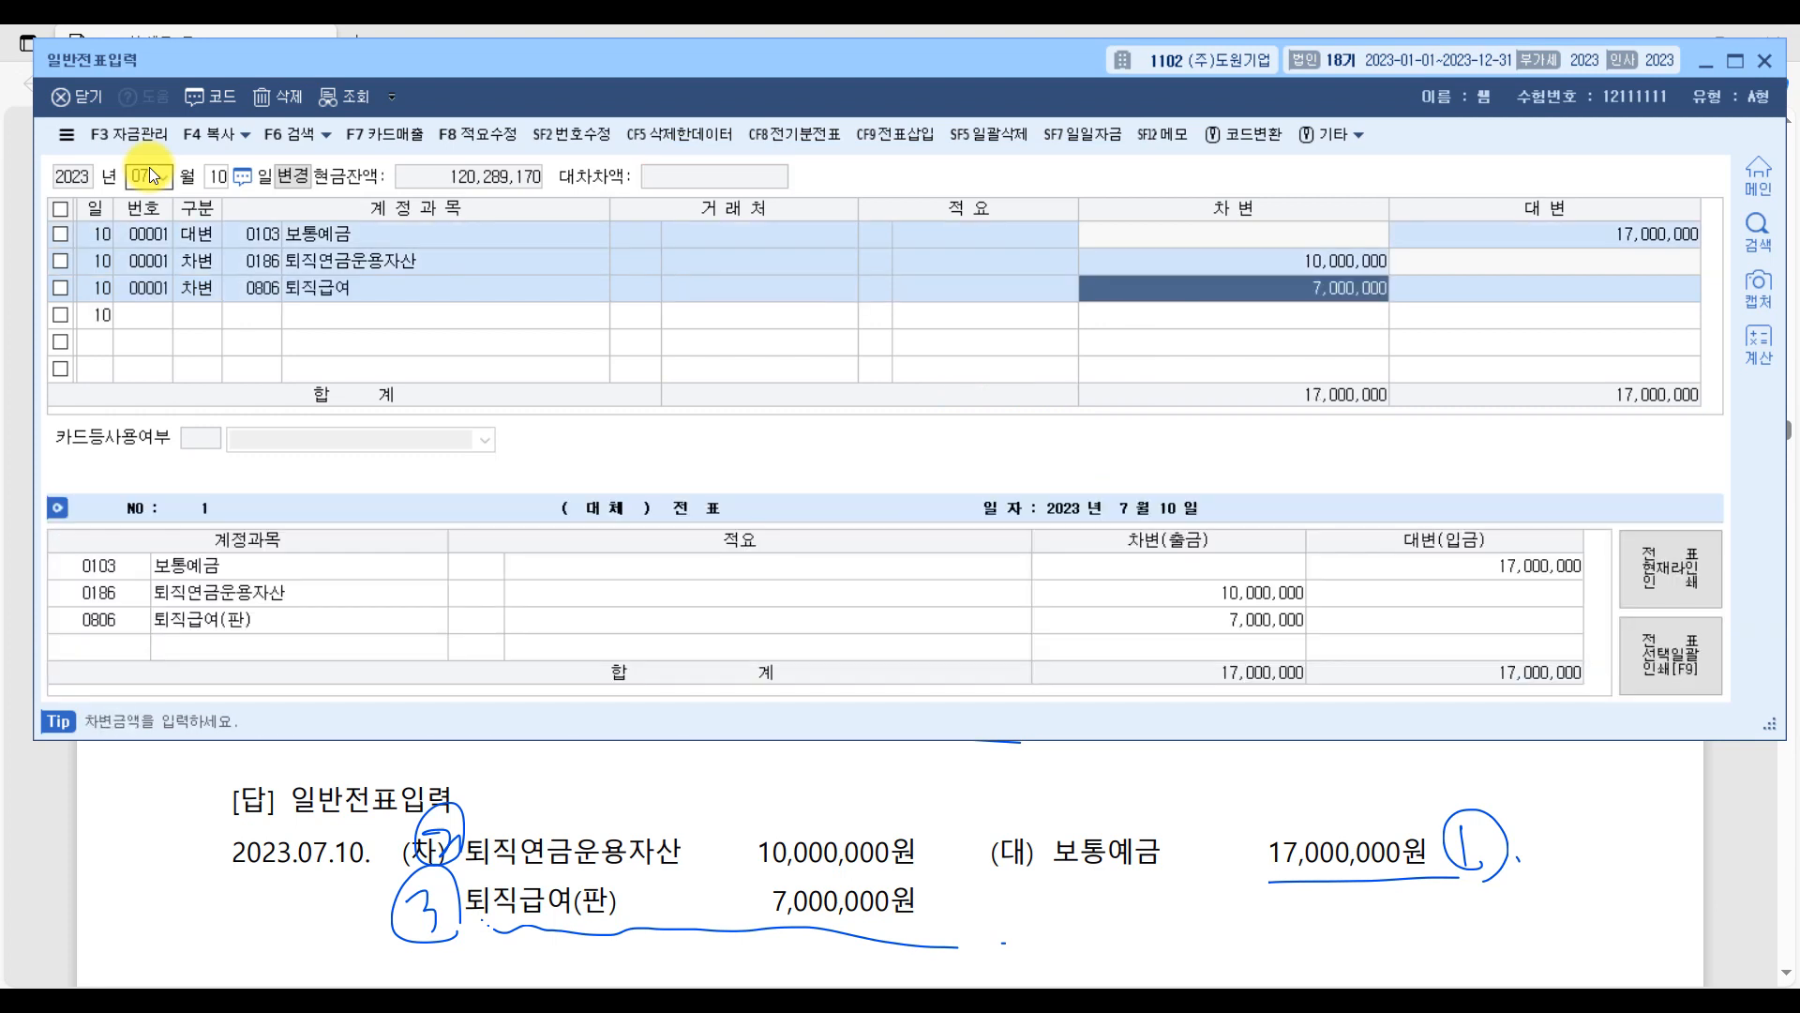
Return to the PDF and underline question [4]'s 영업부서 직원 and 확정기여형(DC형) wording and the 퇴직급여(판) debit again.
{"action": "left_click", "coordinate": [1678, 788]}
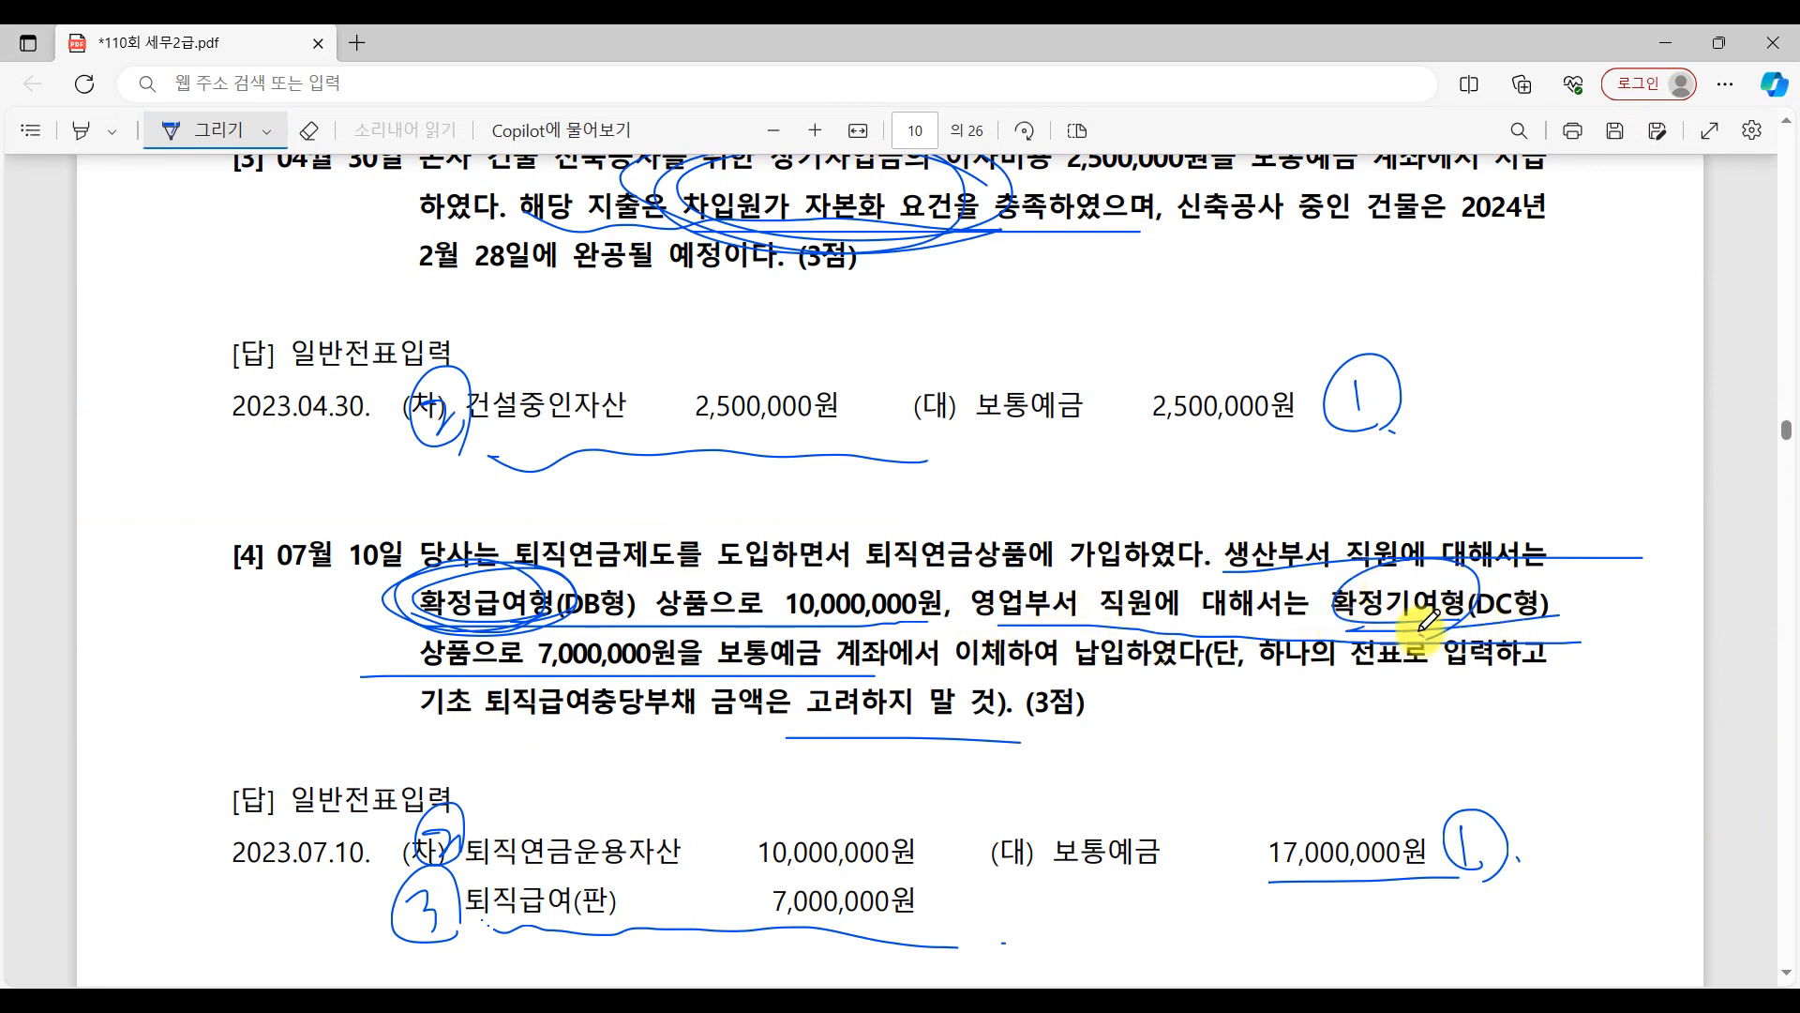
{"action": "left_click_drag", "start_coordinate": [984, 626], "coordinate": [1223, 622]}
{"action": "left_click_drag", "start_coordinate": [1358, 635], "coordinate": [1588, 633]}
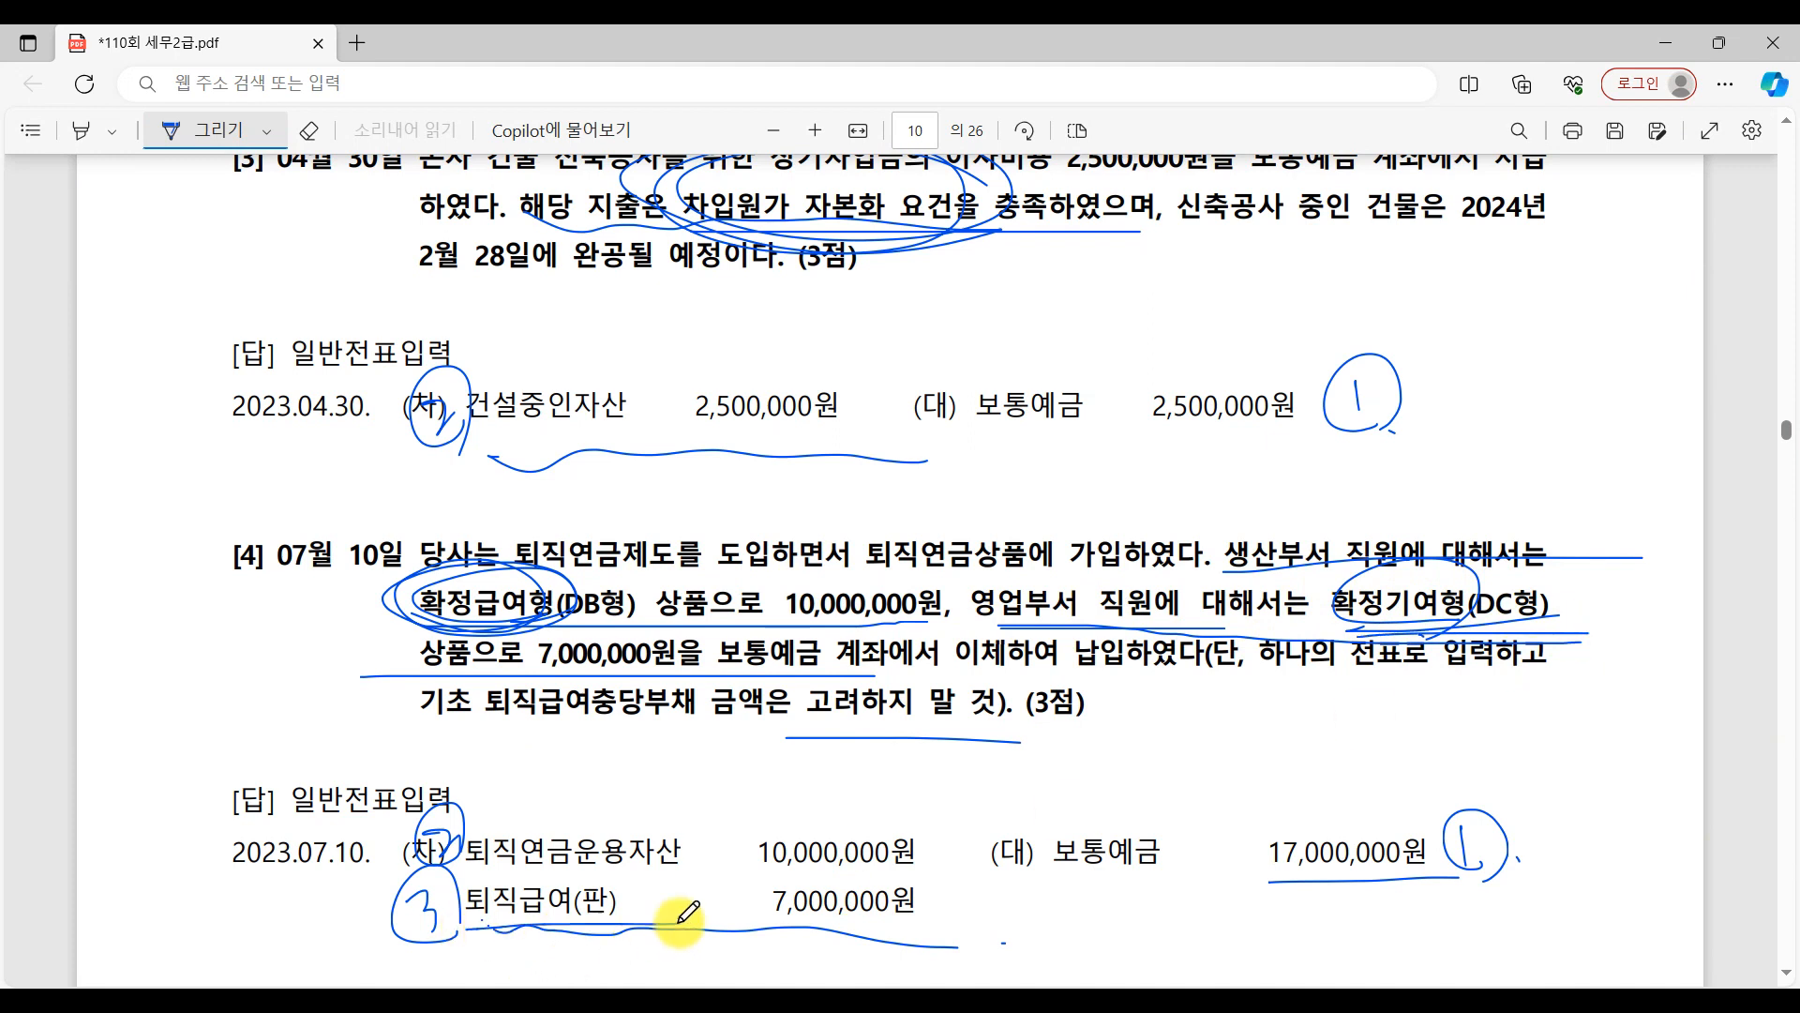
{"action": "left_click_drag", "start_coordinate": [623, 927], "coordinate": [699, 922]}
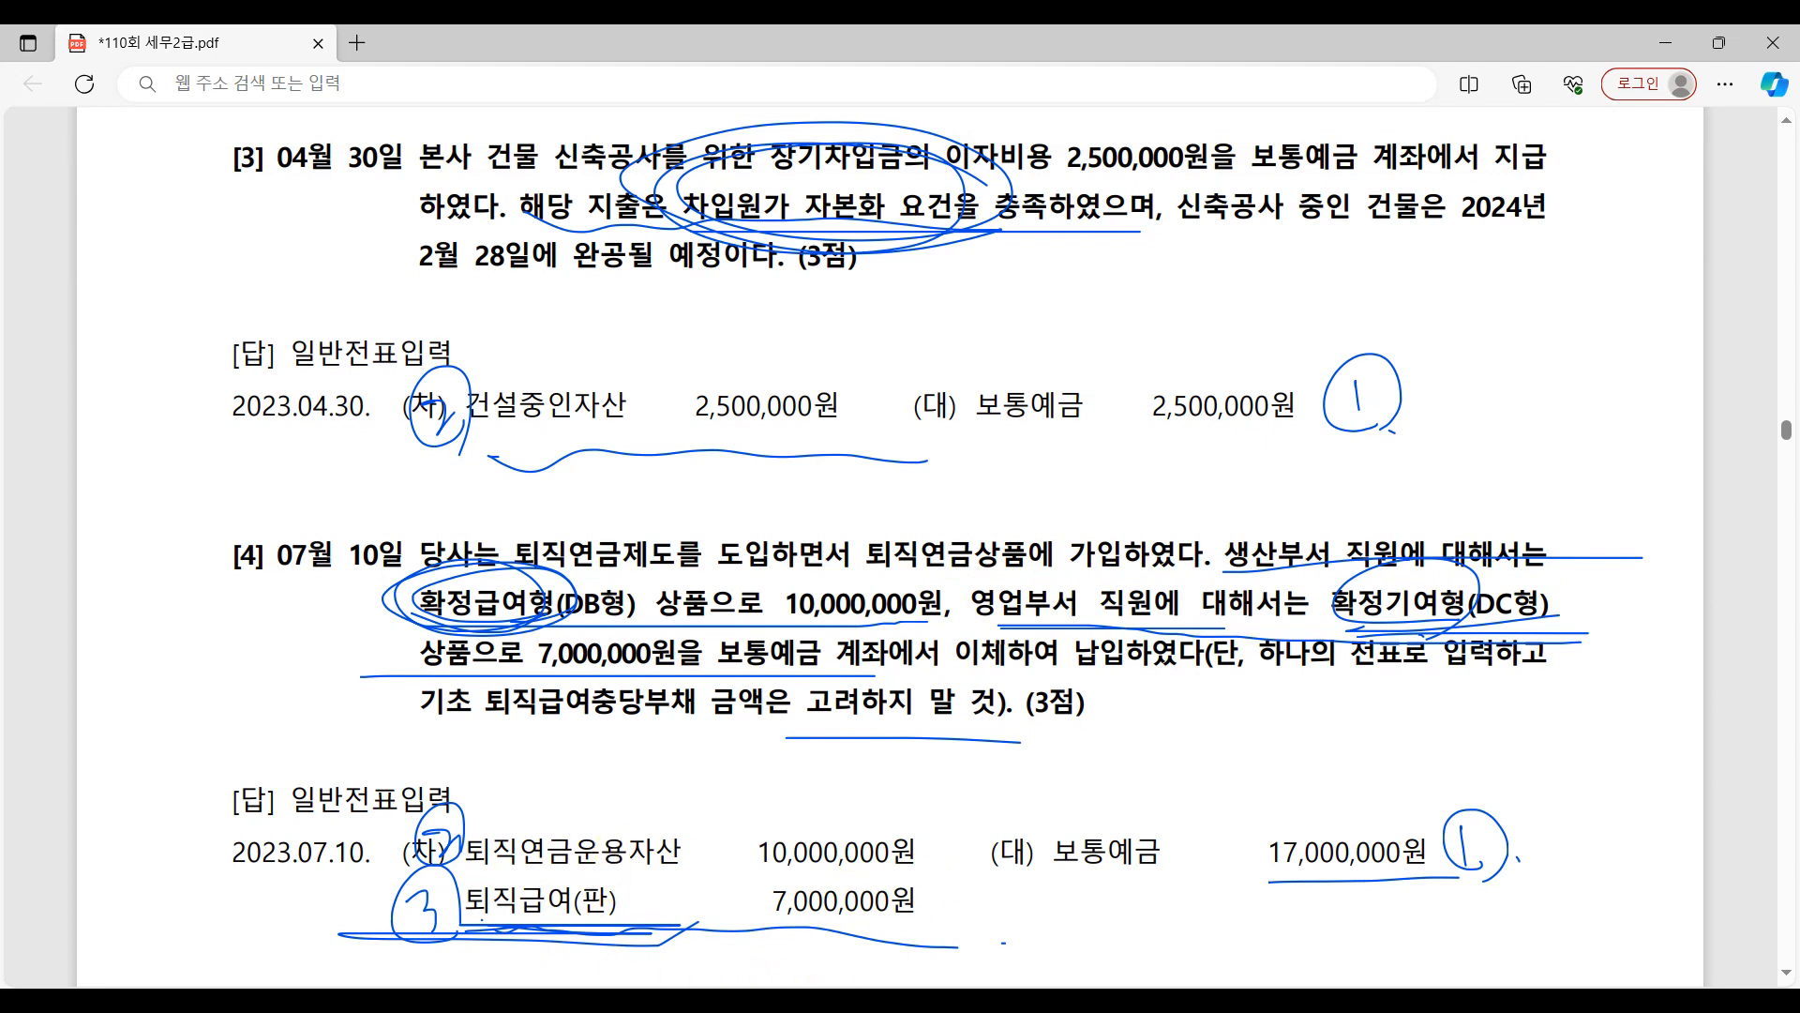
Bring question [5] into view in the PDF, return to 일반전표입력 and set the voucher day to 15.
{"action": "left_click", "coordinate": [1423, 999]}
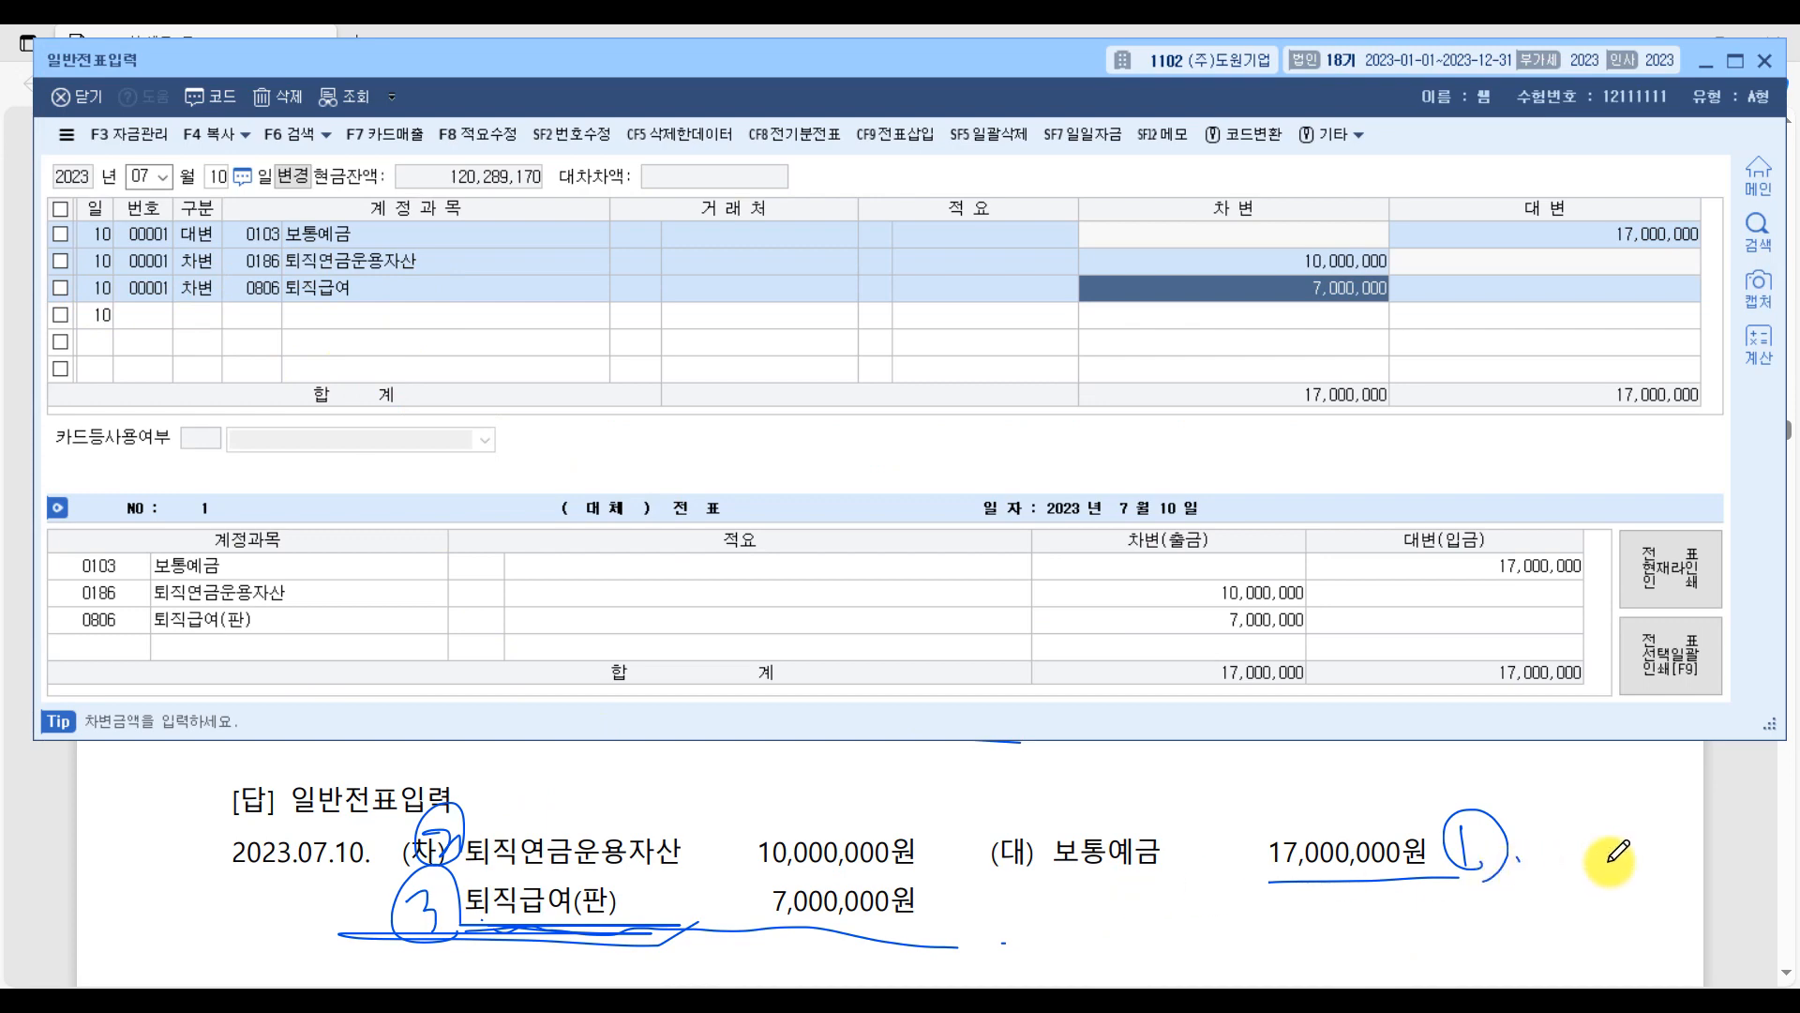
{"action": "left_click", "coordinate": [1718, 861]}
{"action": "scroll", "coordinate": [769, 717], "scroll_direction": "down", "scroll_amount": 8}
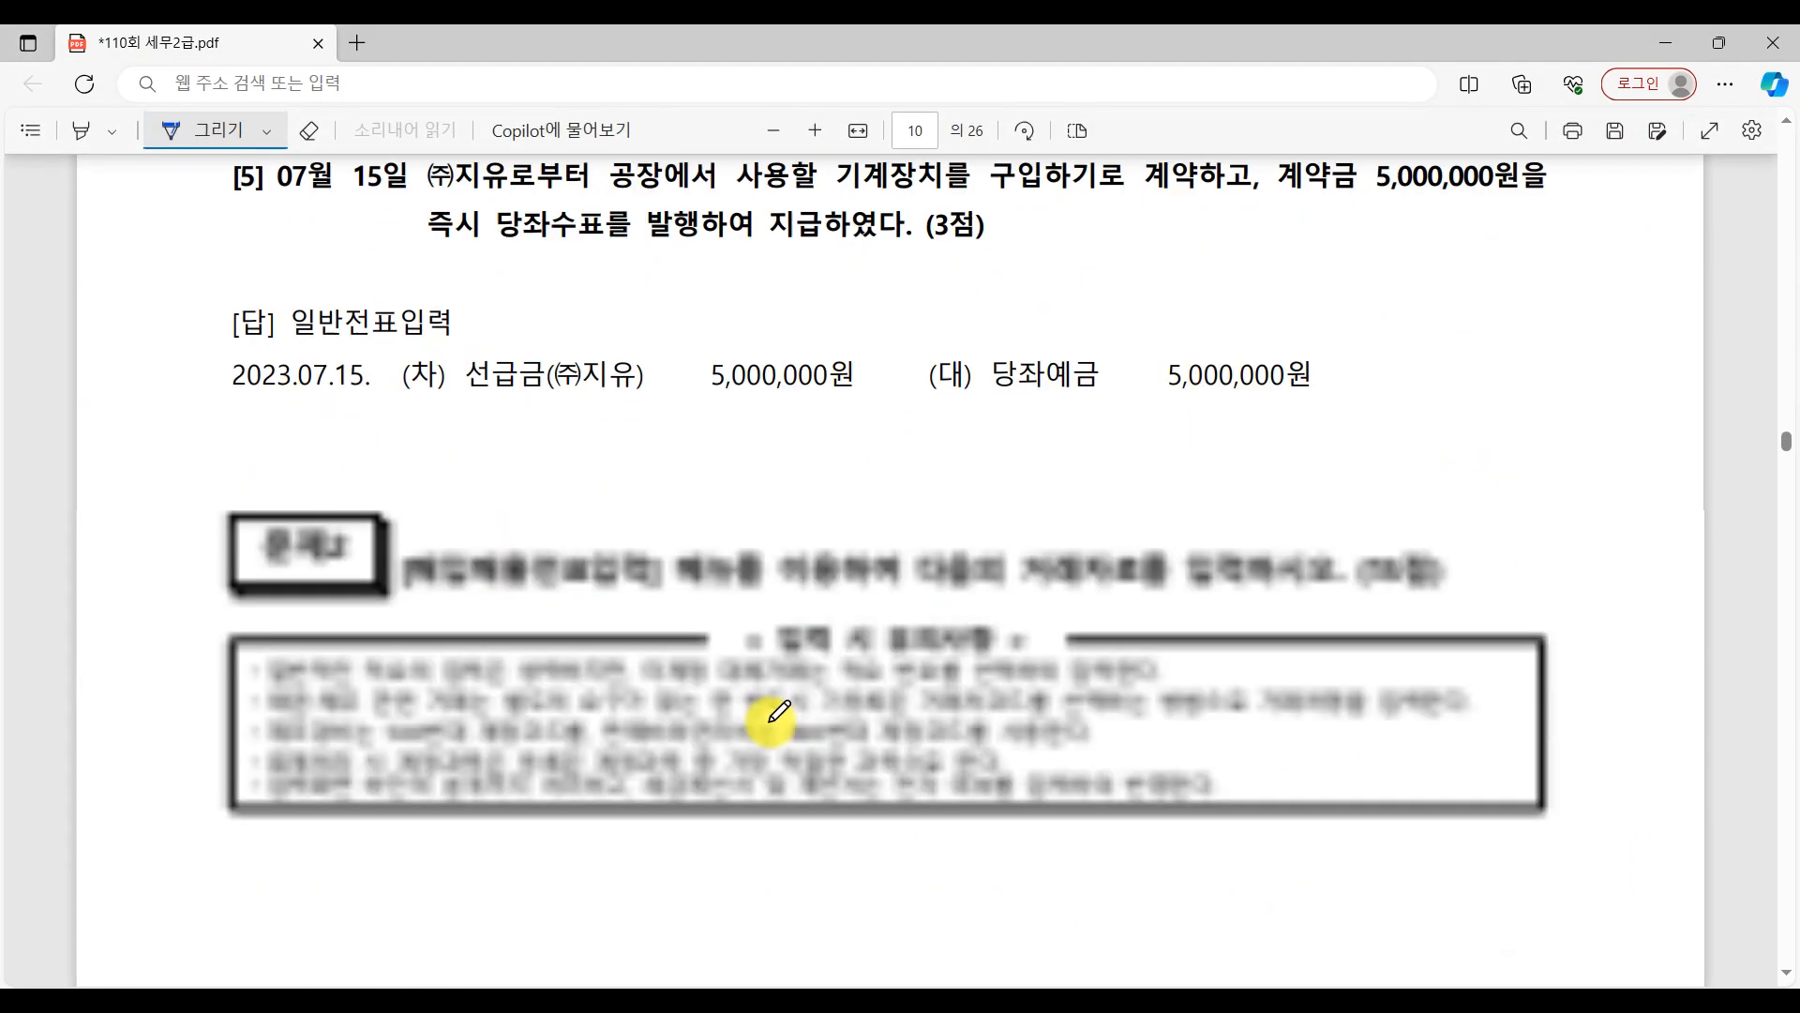
{"action": "scroll", "coordinate": [768, 712], "scroll_direction": "up", "scroll_amount": 1}
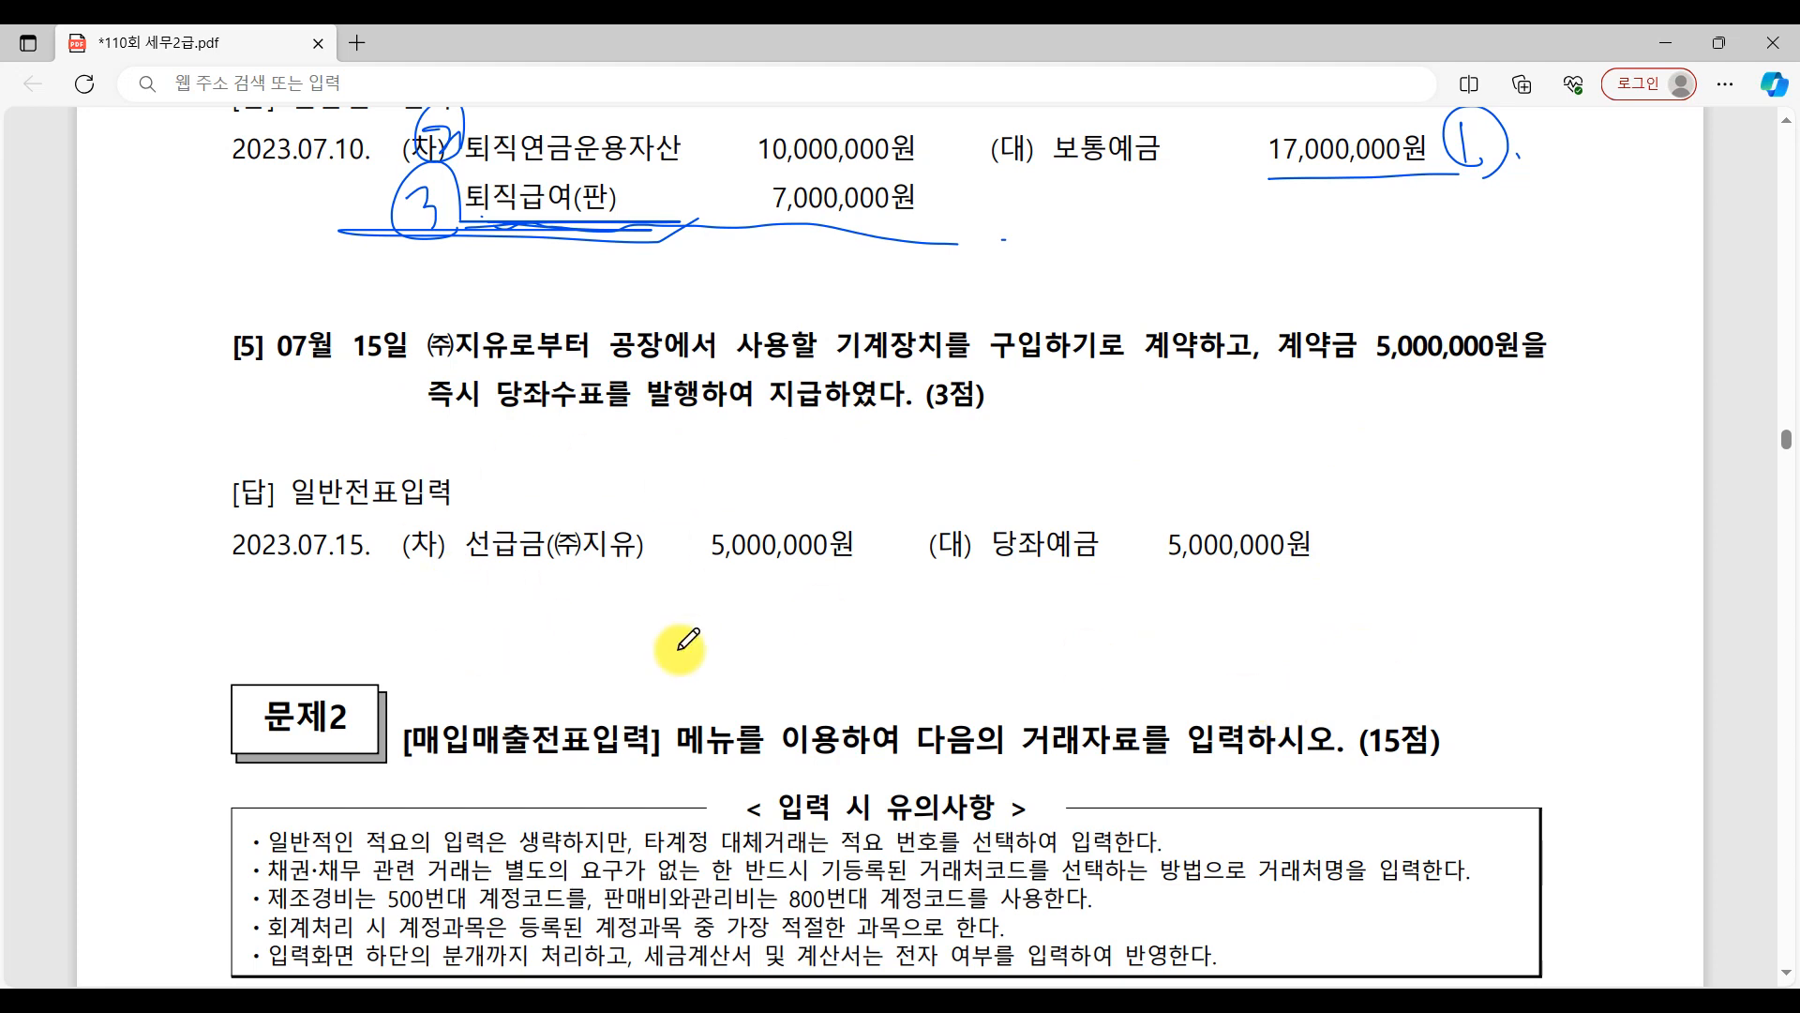
{"action": "scroll", "coordinate": [992, 830], "scroll_direction": "up", "scroll_amount": 4}
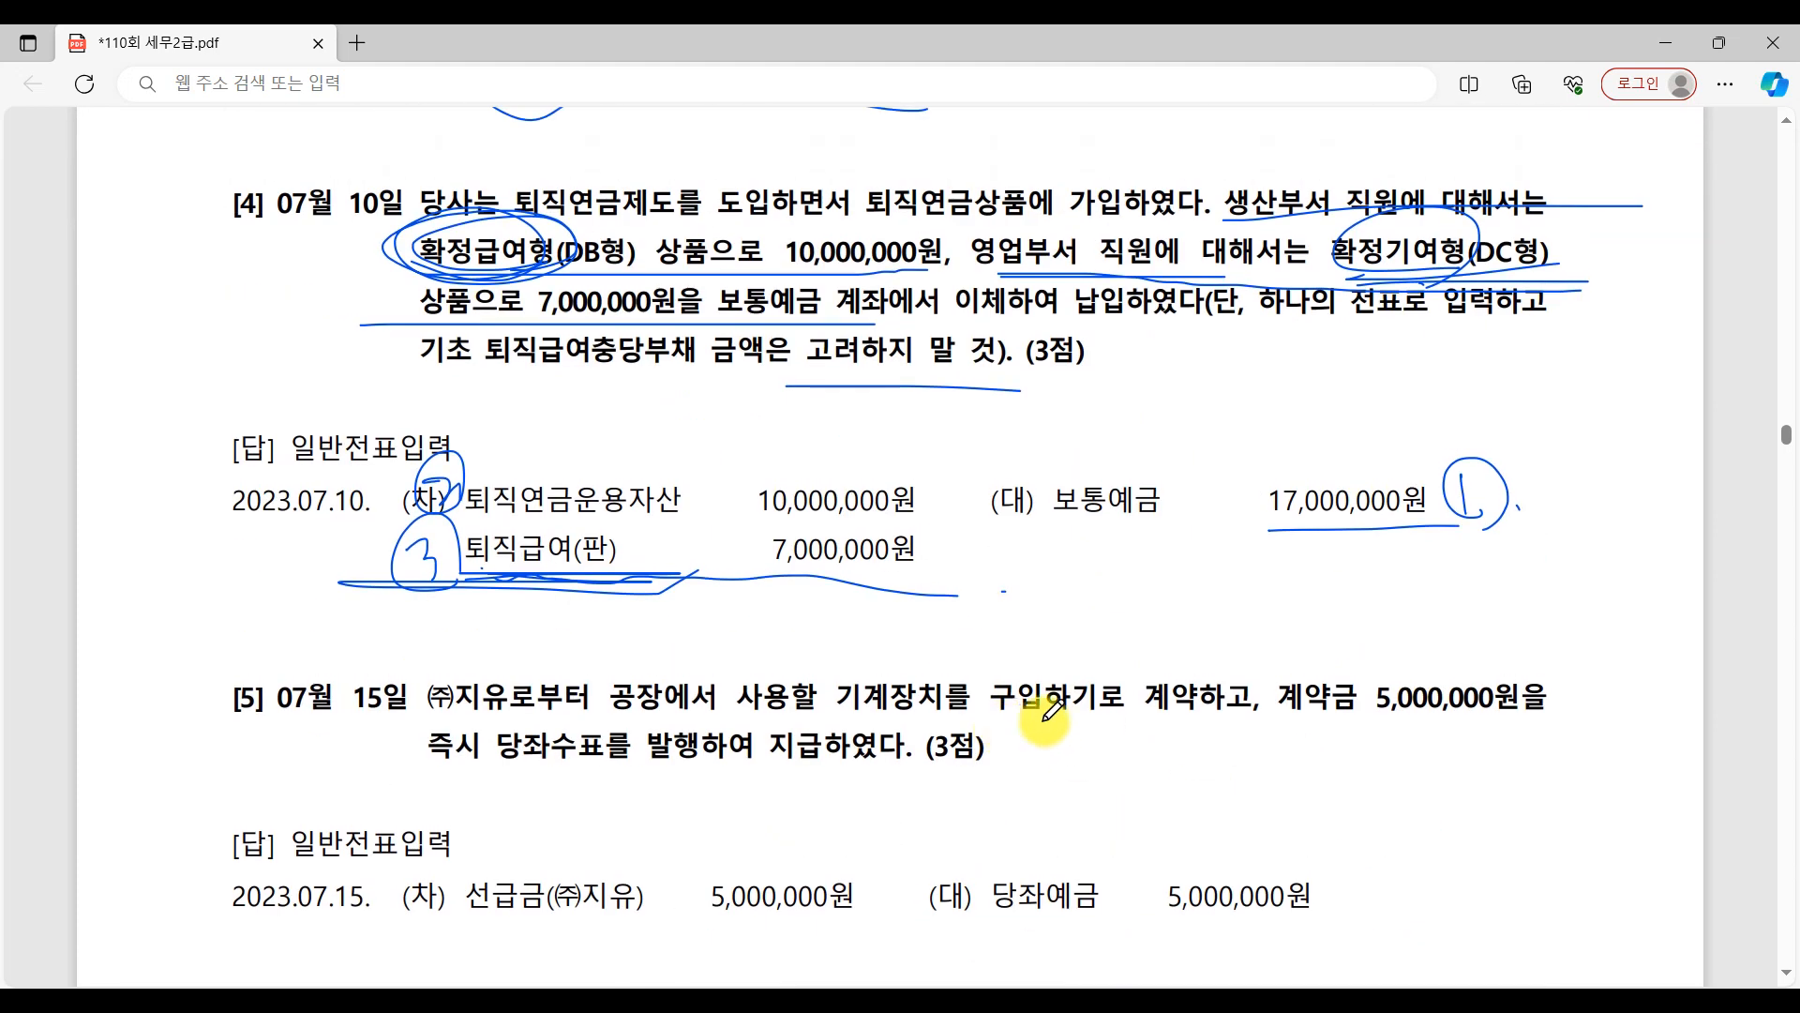
{"action": "left_click", "coordinate": [1427, 1008]}
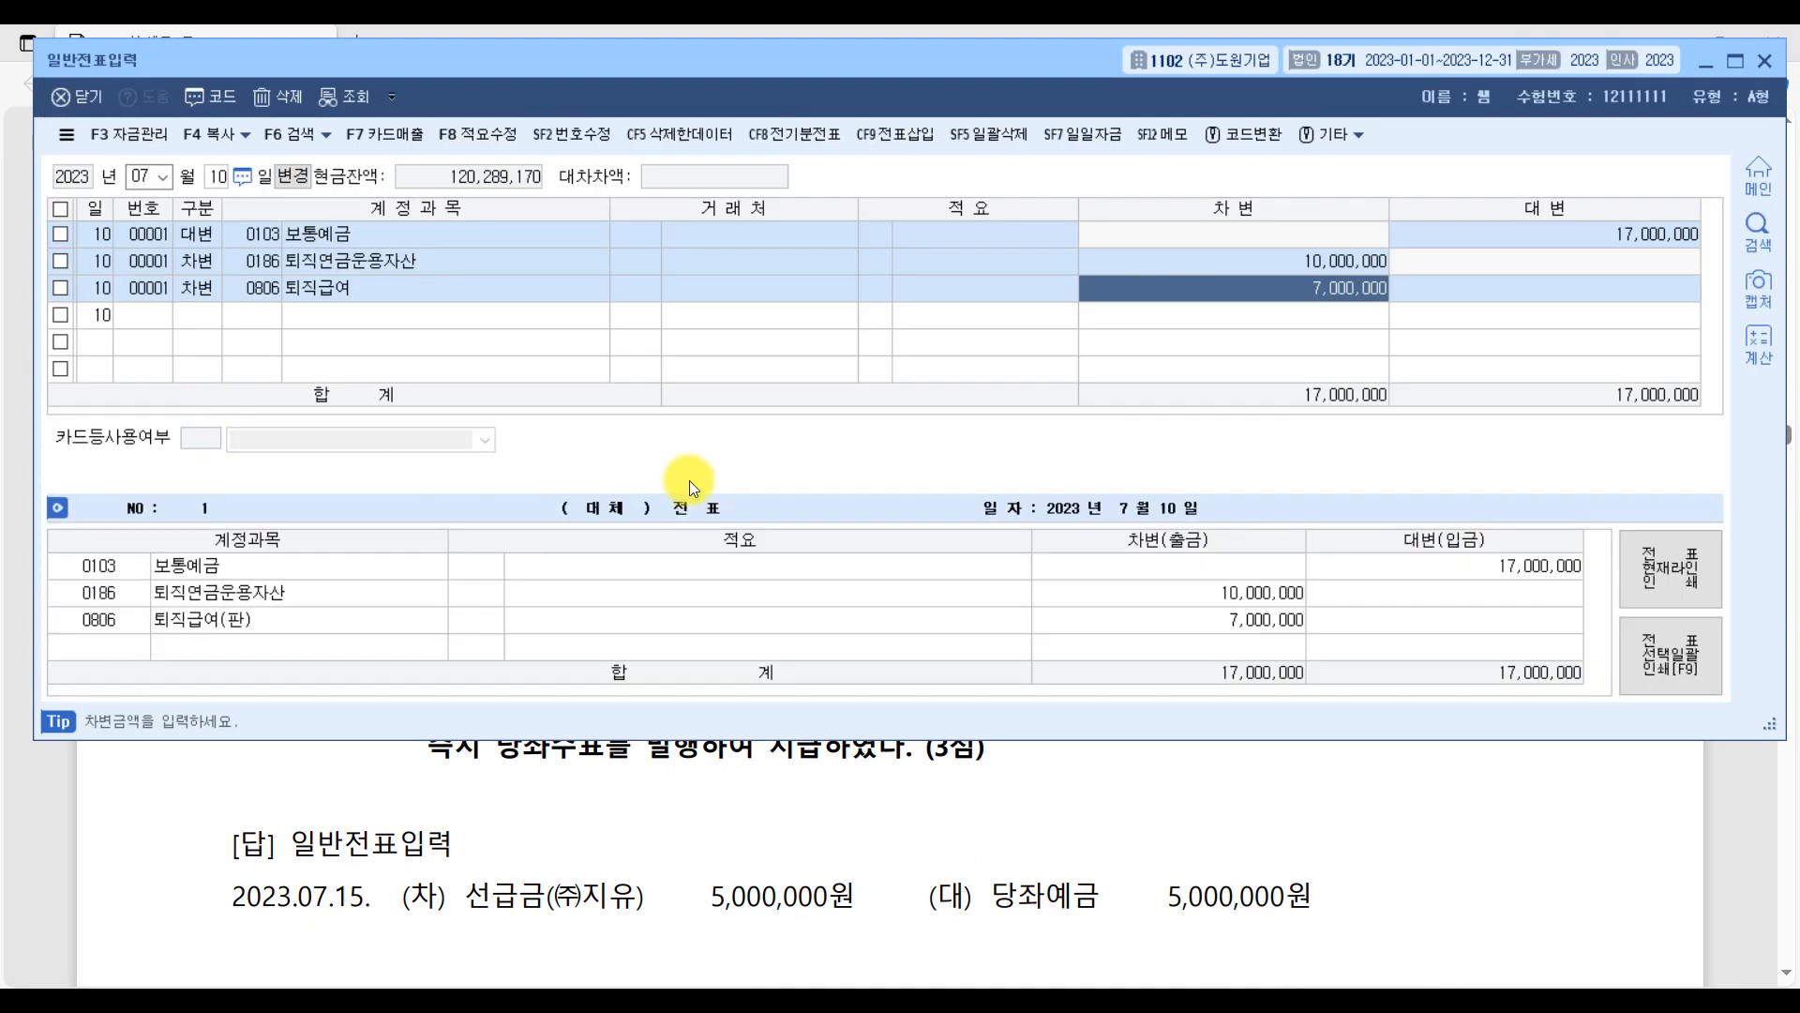
{"action": "key", "text": "Escape"}
{"action": "type", "text": "15"}
{"action": "key", "text": "Return"}
Add a credit line for account 0102 당좌예금 with an amount of 5,000,000.
{"action": "type", "text": "4"}
{"action": "key", "text": "Return"}
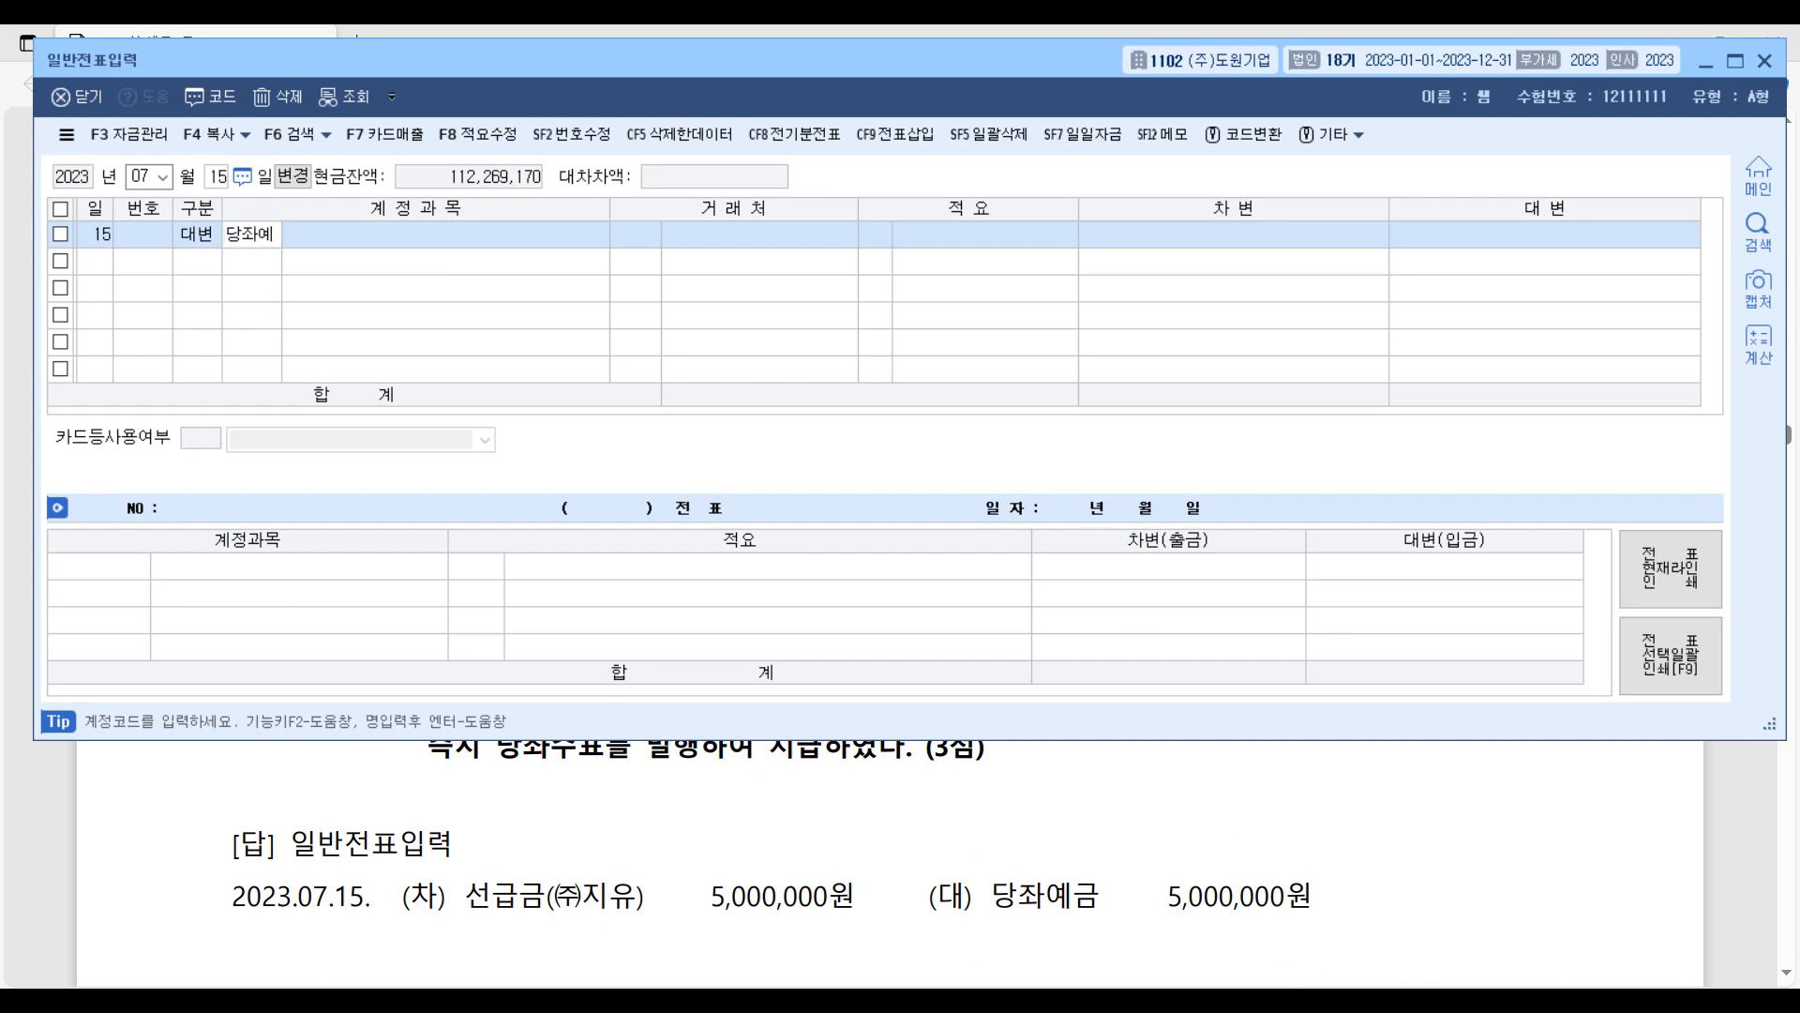
{"action": "type", "text": "당좌예"}
{"action": "key", "text": "Return"}
{"action": "key", "text": "Return"}
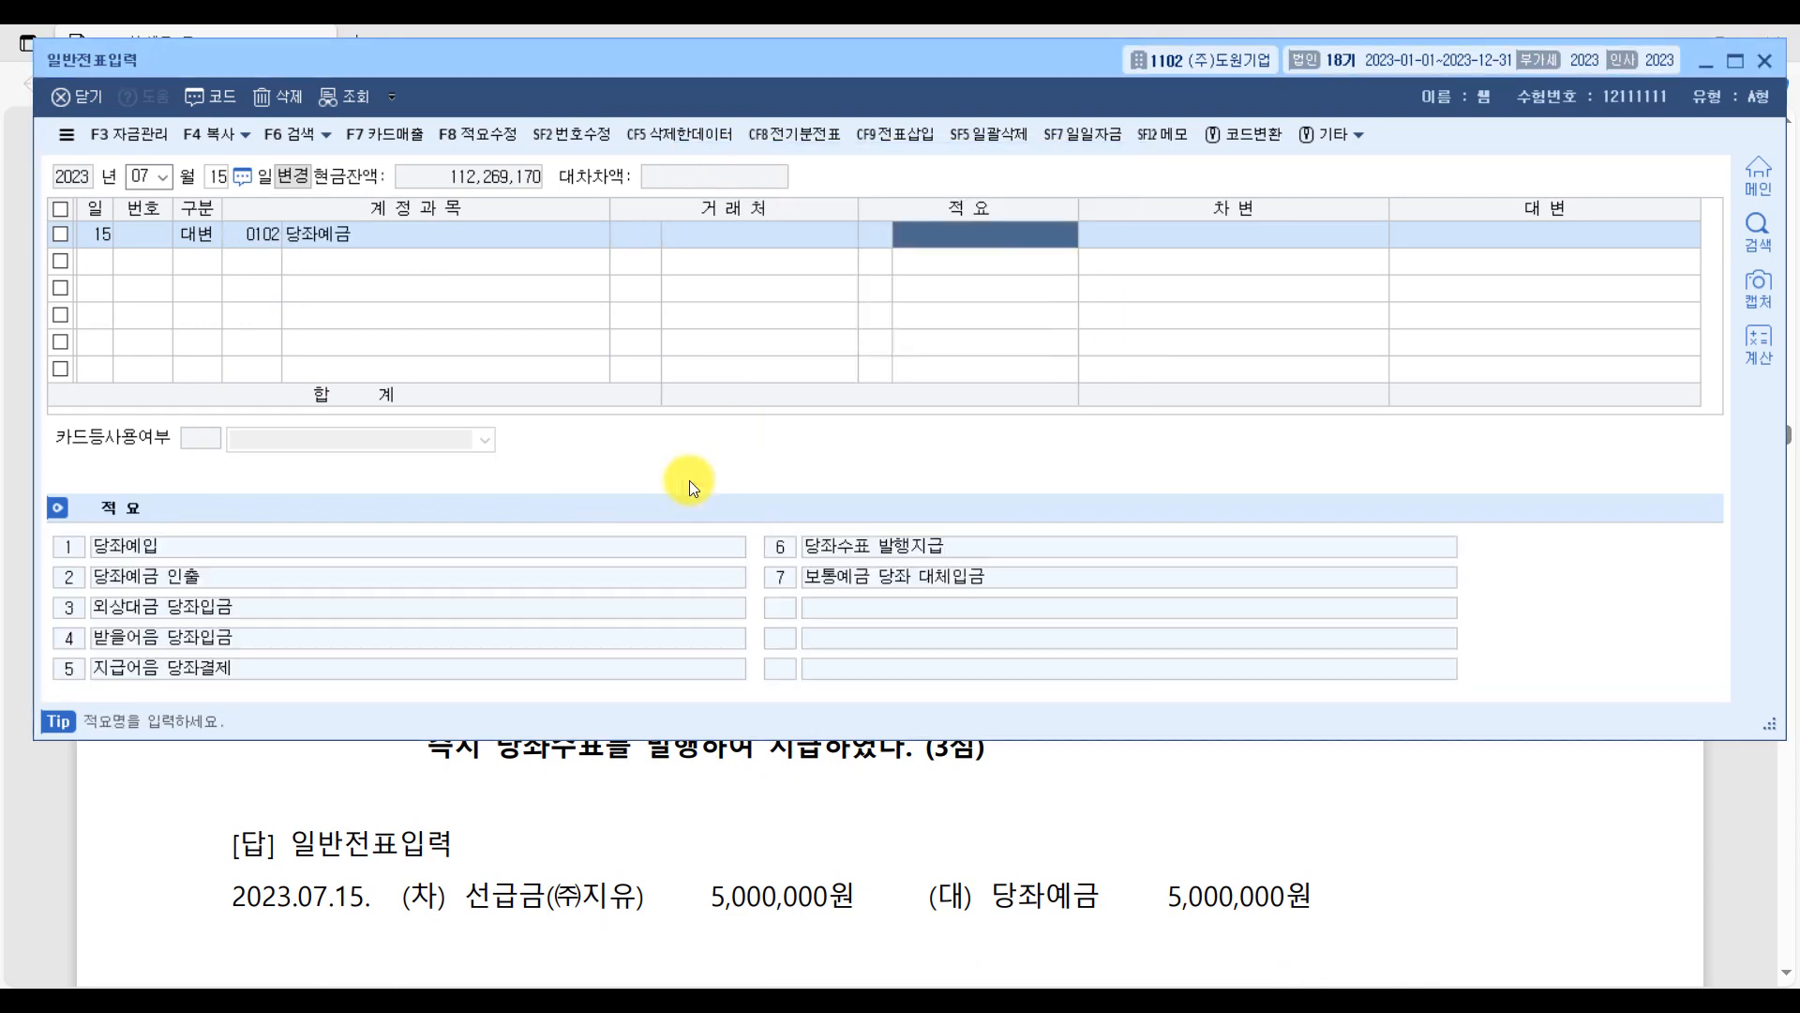
{"action": "key", "text": "Return"}
{"action": "type", "text": "5000000"}
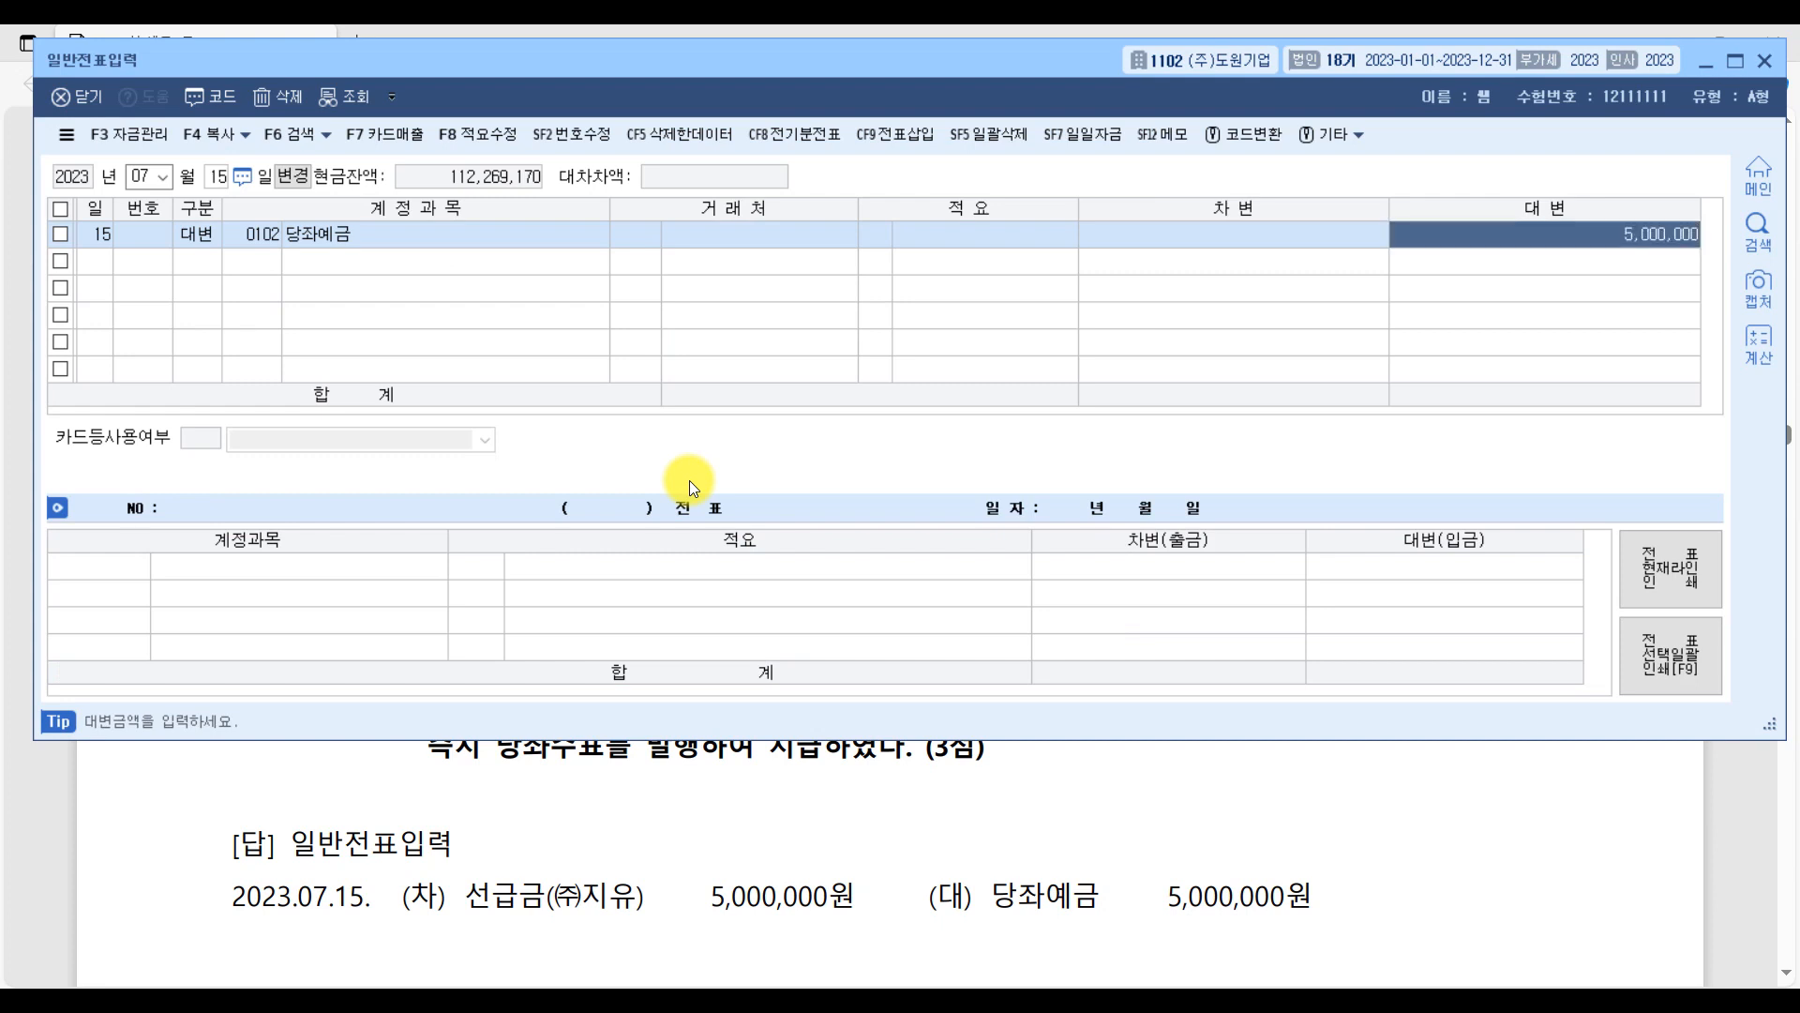
{"action": "key", "text": "Return"}
Add a debit line for account 0131 선급금 with trading partner (주)지유 and an amount of 5,000,000.
{"action": "type", "text": "3"}
{"action": "key", "text": "Return"}
{"action": "type", "text": "선"}
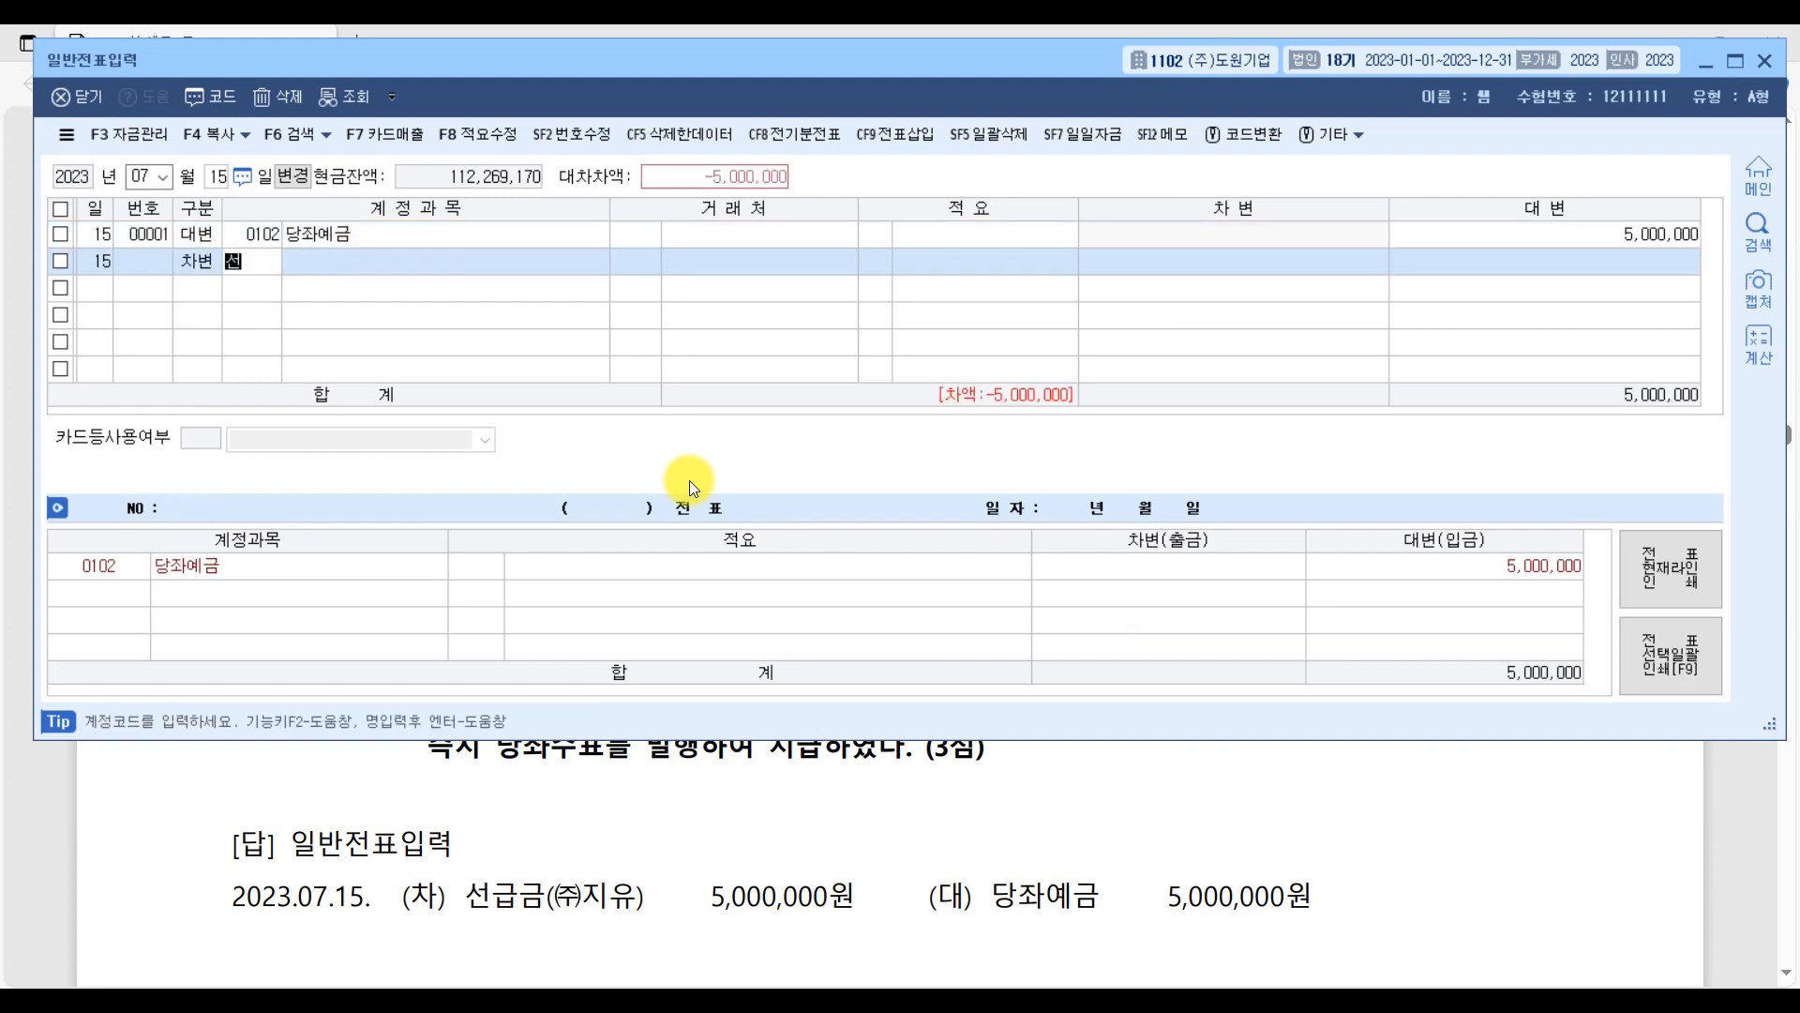
{"action": "type", "text": "급"}
{"action": "key", "text": "Return"}
{"action": "key", "text": "Return"}
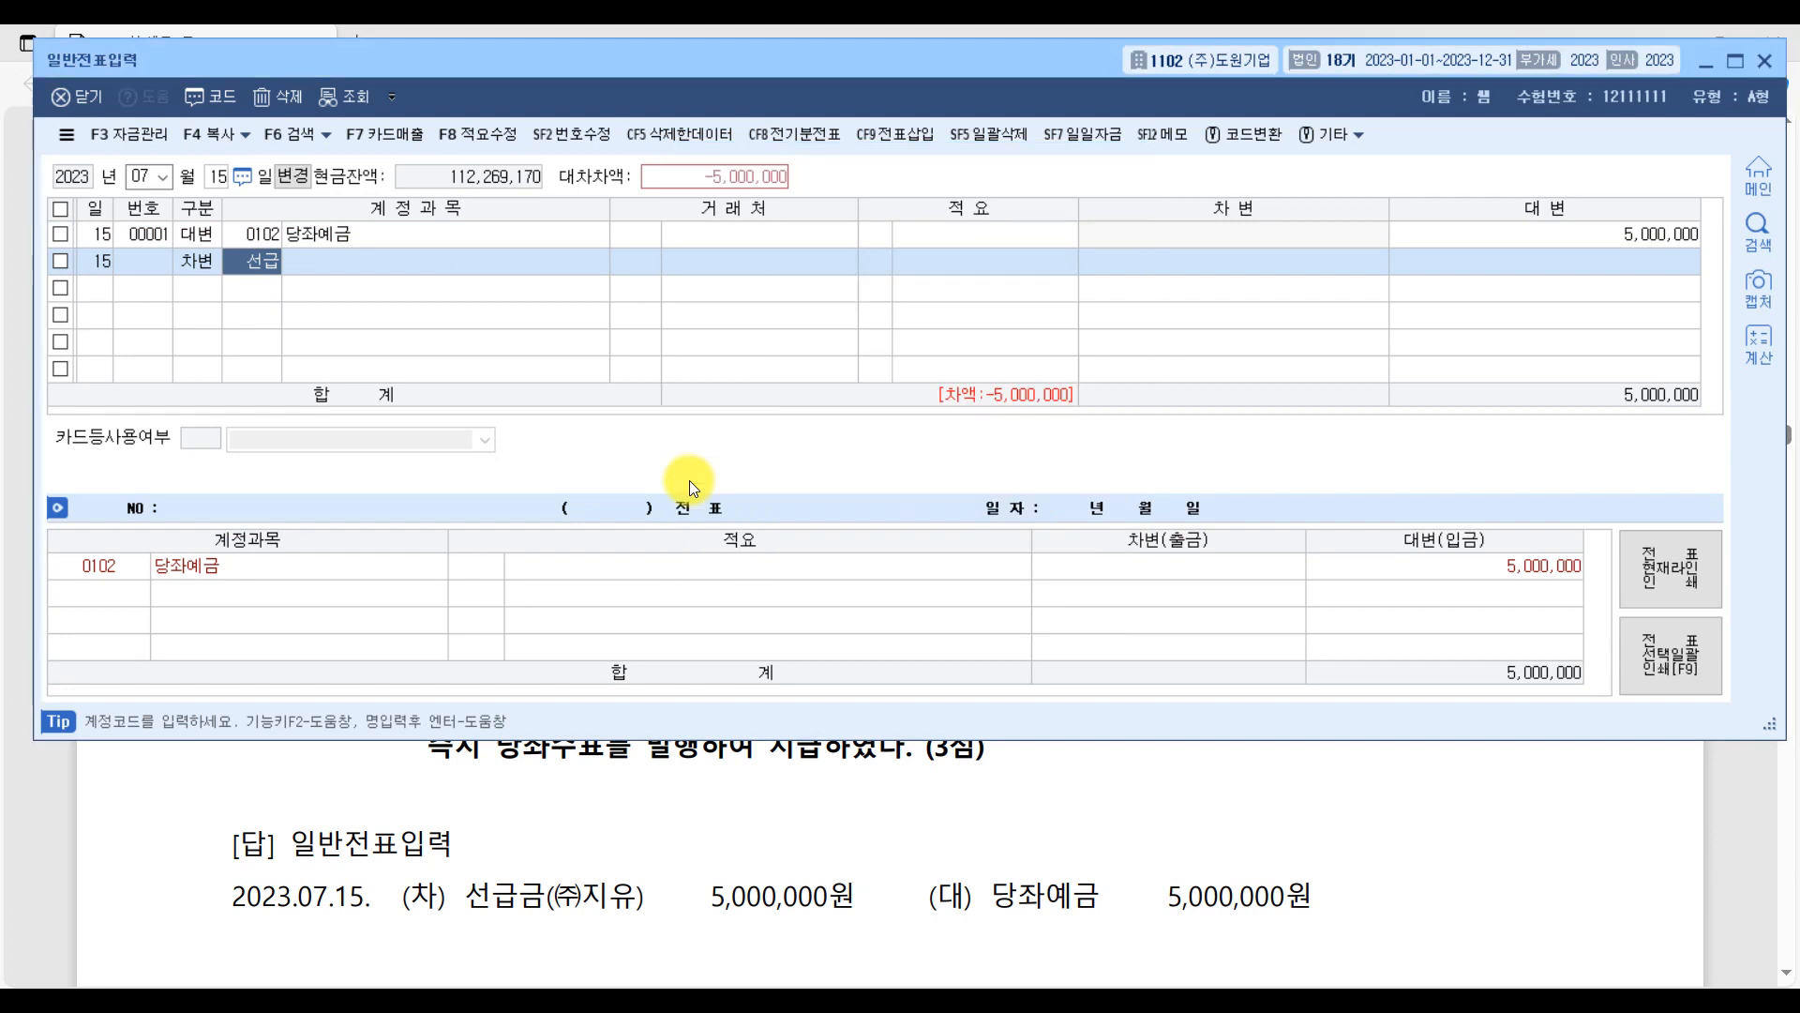
{"action": "type", "text": "지유"}
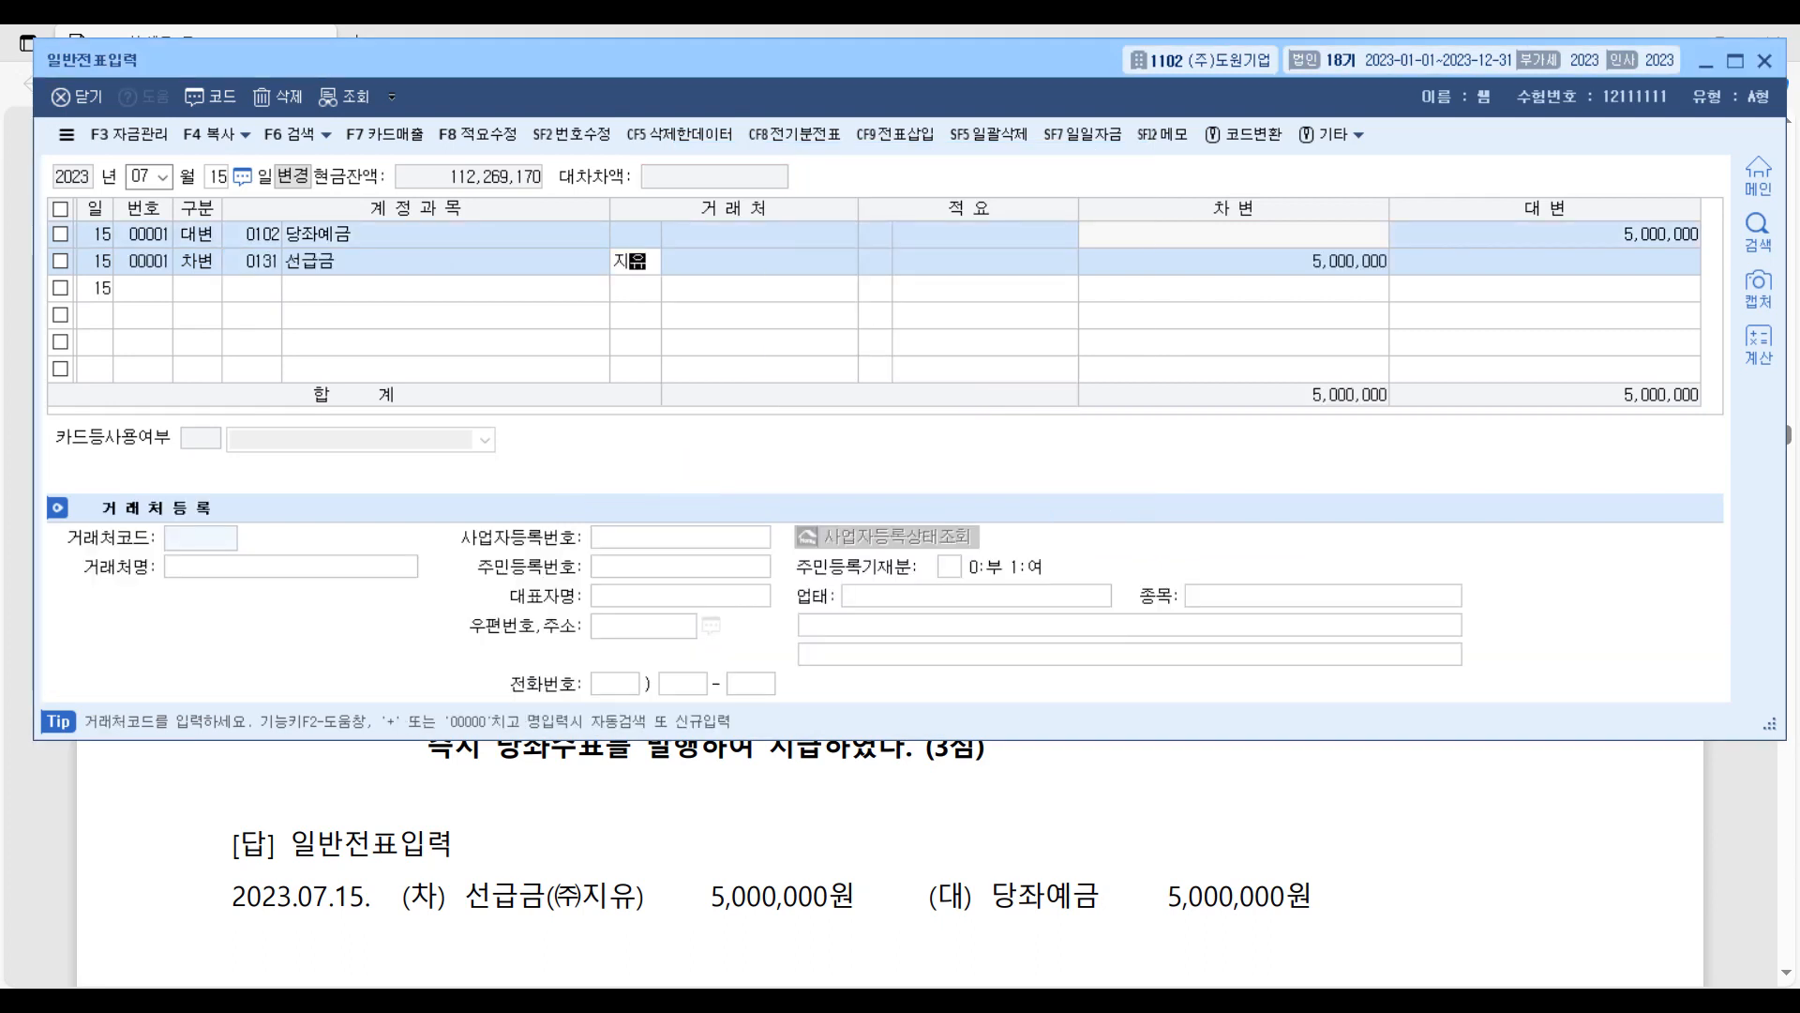
{"action": "key", "text": "Return"}
{"action": "key", "text": "Return"}
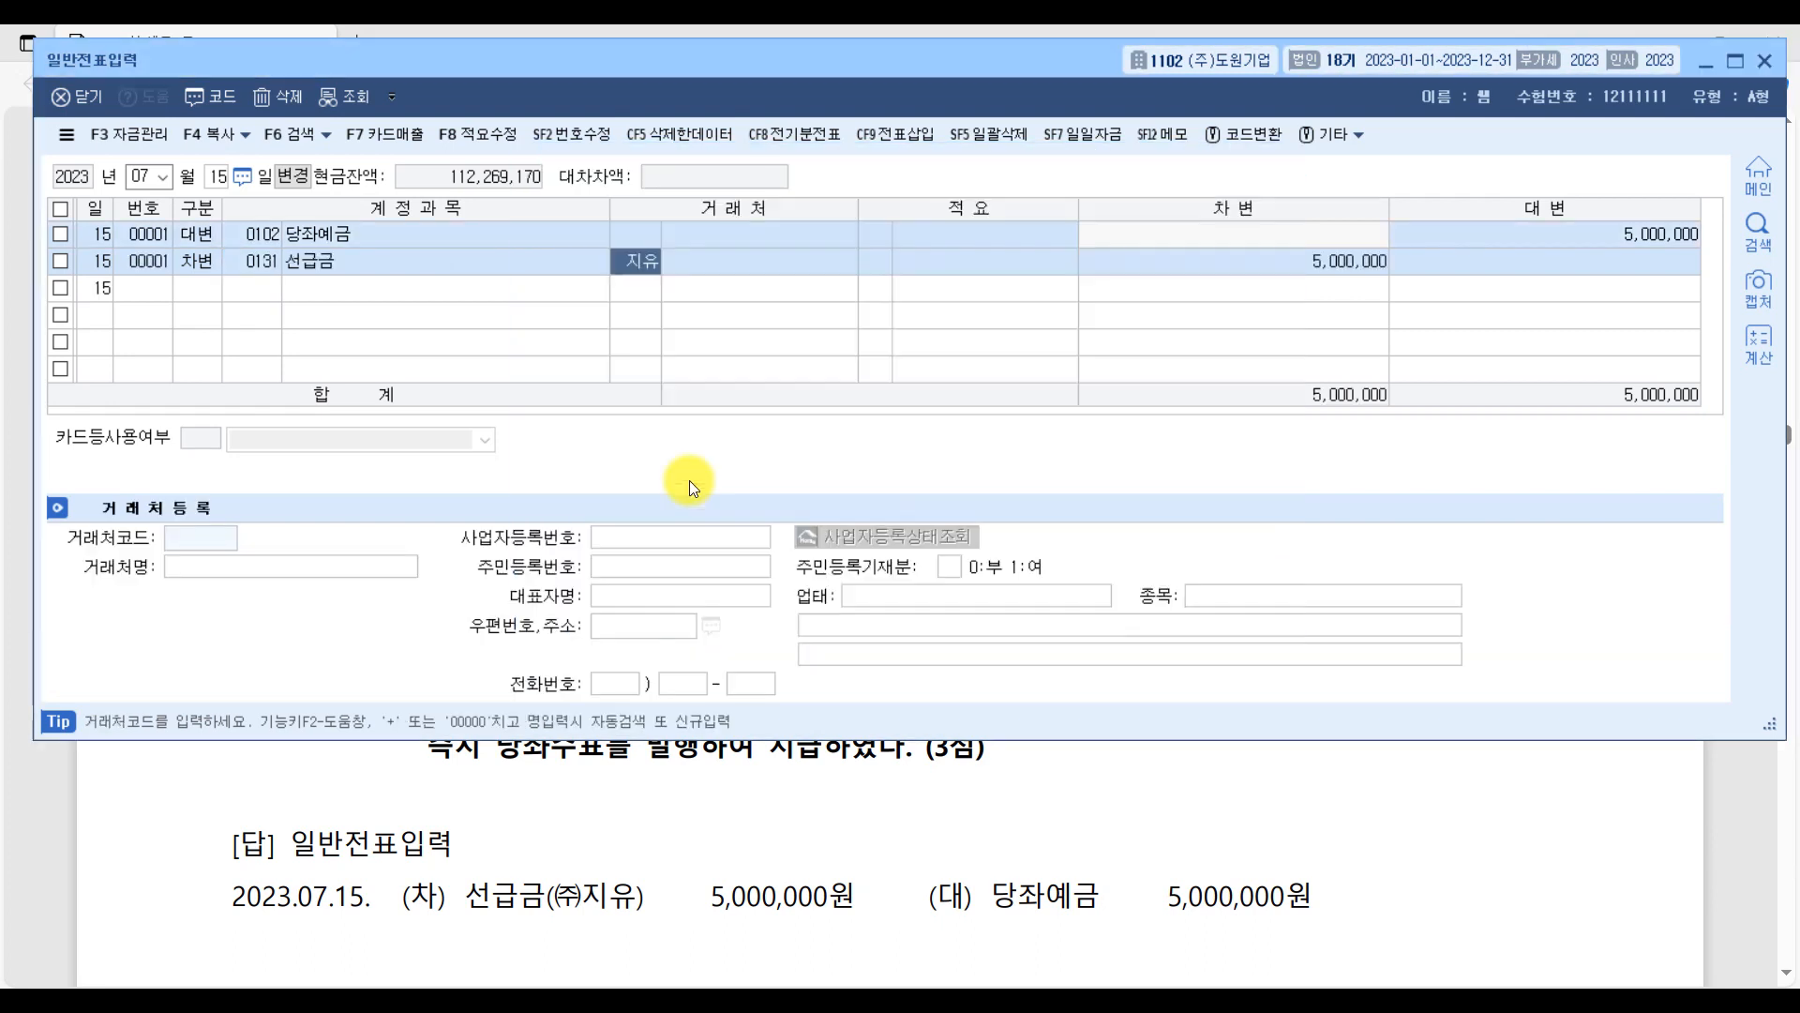
{"action": "left_click", "coordinate": [1316, 272]}
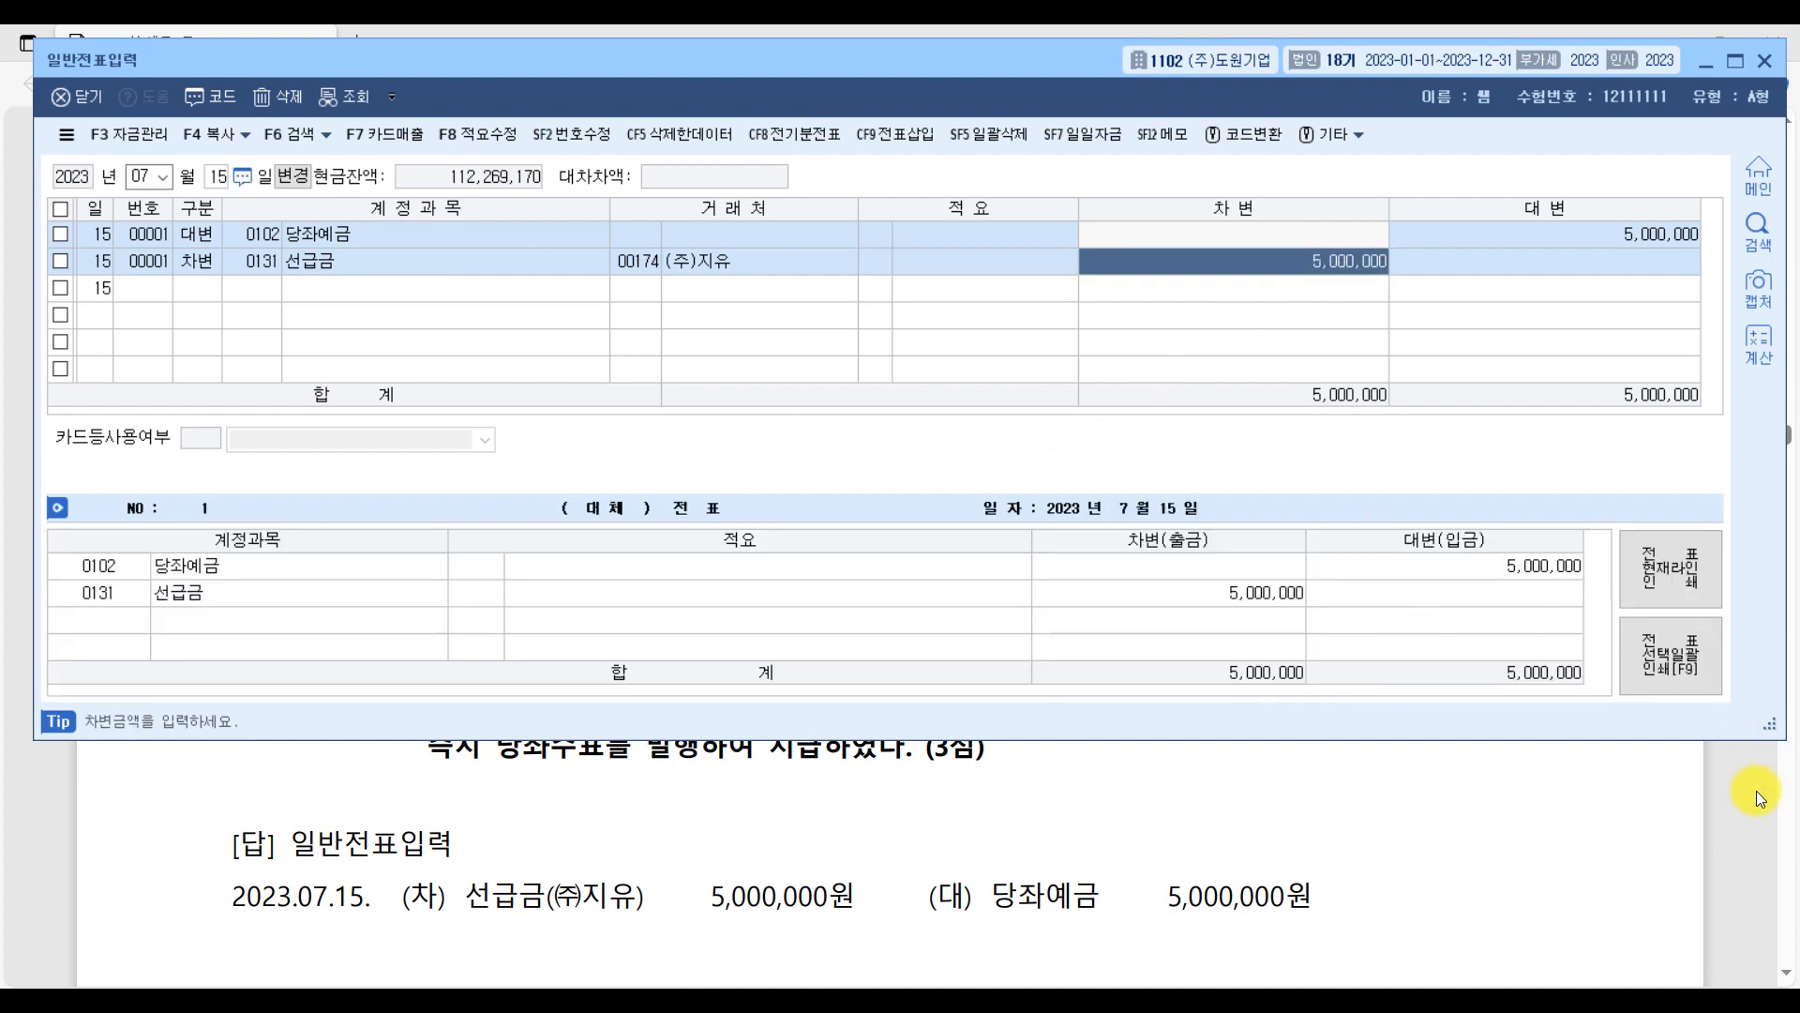
Close 일반전표입력 and bring question [1] of 문제2 into view in the PDF.
{"action": "left_click", "coordinate": [1738, 811]}
{"action": "scroll", "coordinate": [1069, 654], "scroll_direction": "down", "scroll_amount": 2}
{"action": "scroll", "coordinate": [1068, 654], "scroll_direction": "down", "scroll_amount": 3}
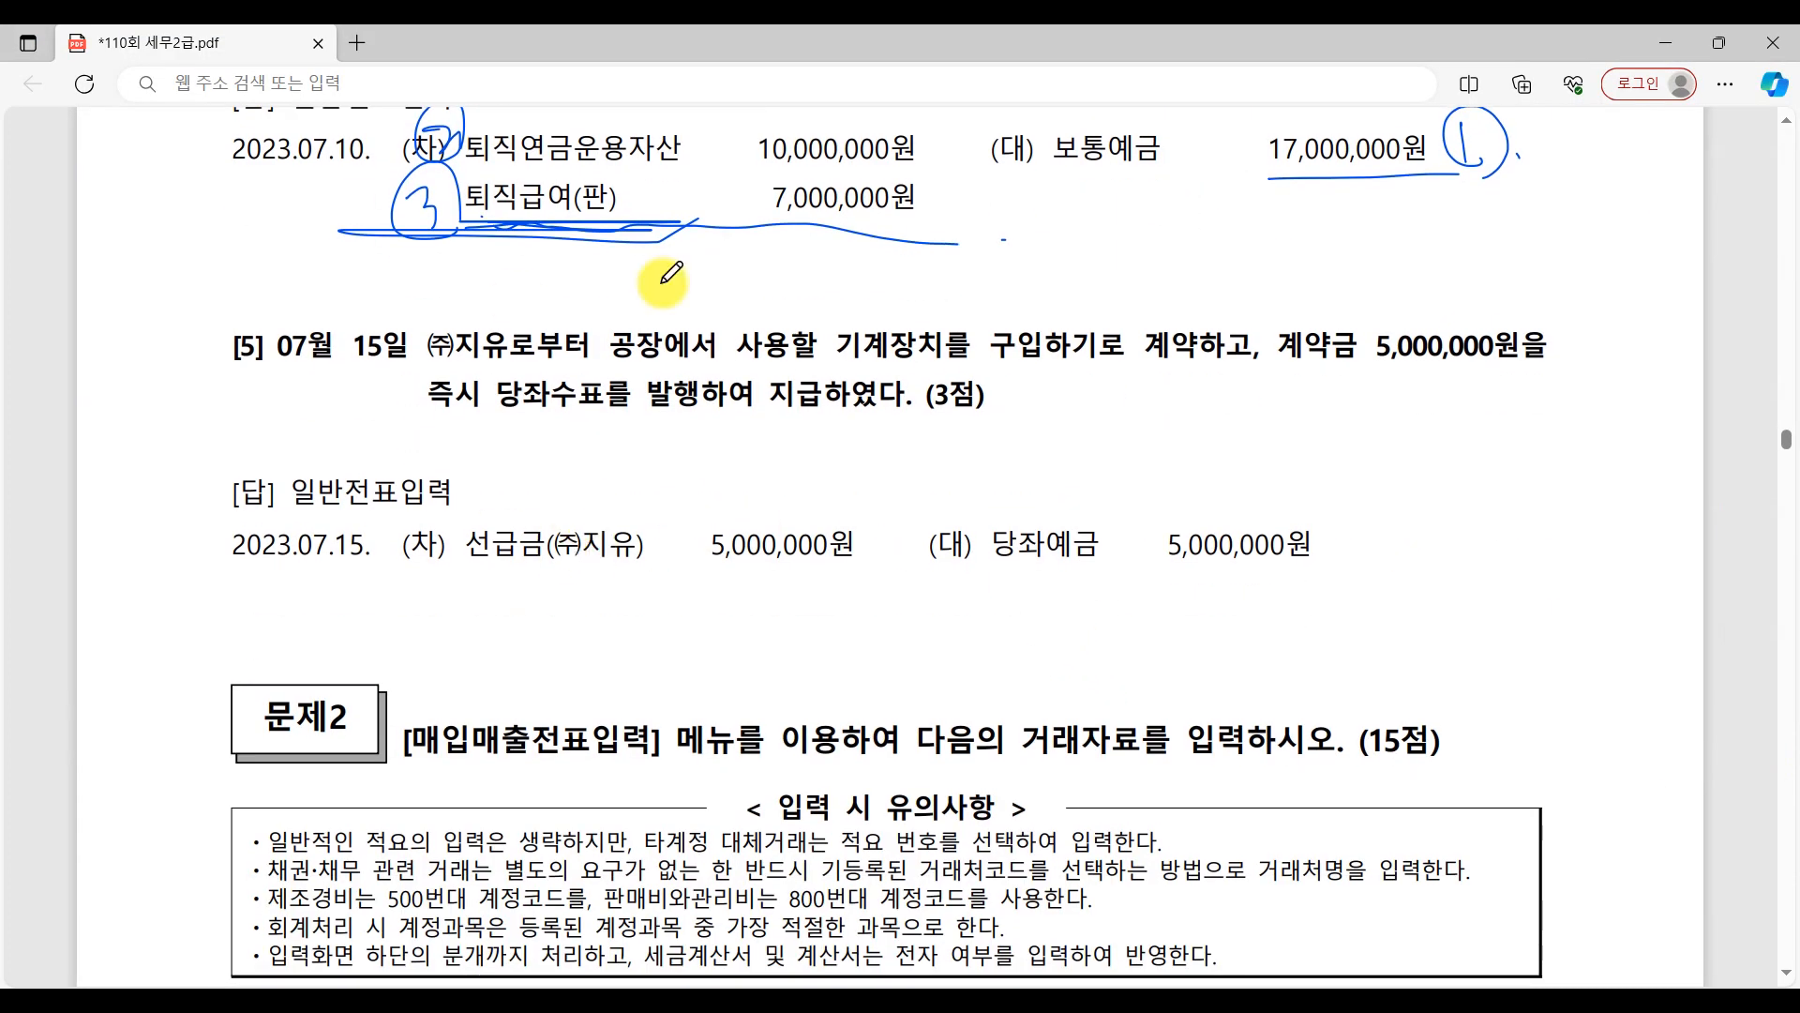
{"action": "key", "text": "alt+Tab"}
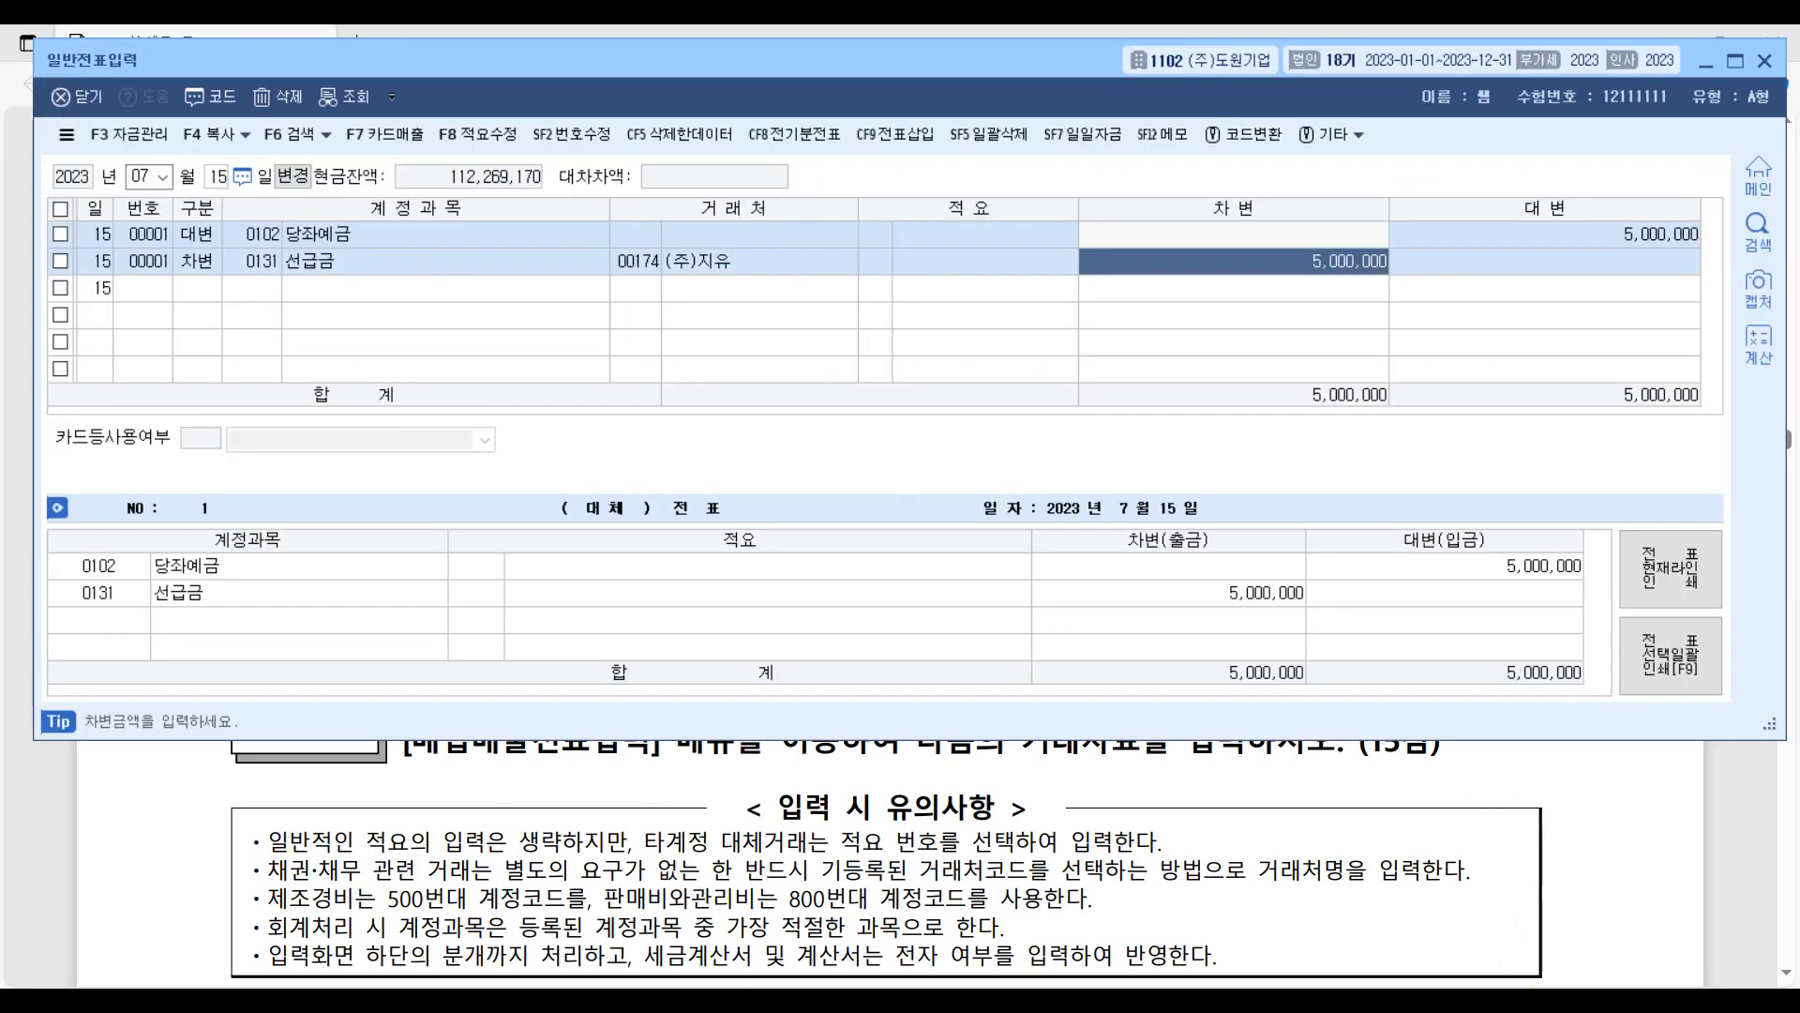
{"action": "left_click", "coordinate": [1764, 61]}
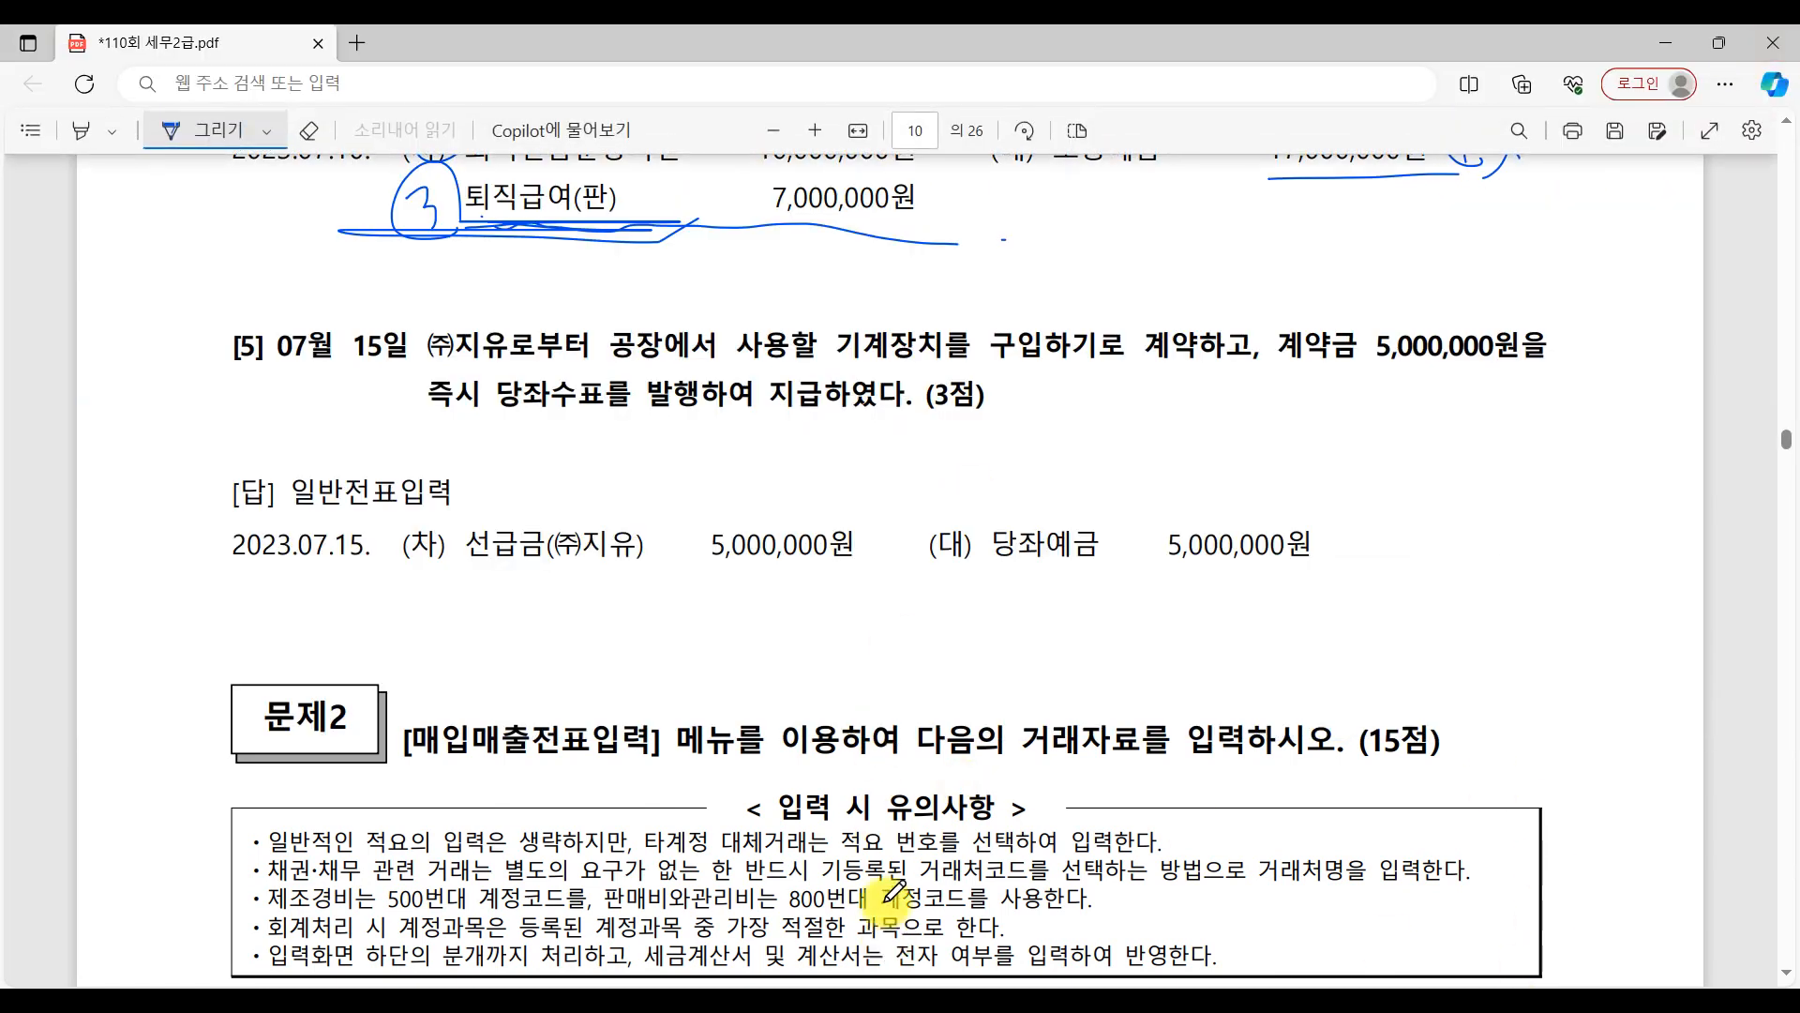
{"action": "scroll", "coordinate": [951, 647], "scroll_direction": "down", "scroll_amount": 4}
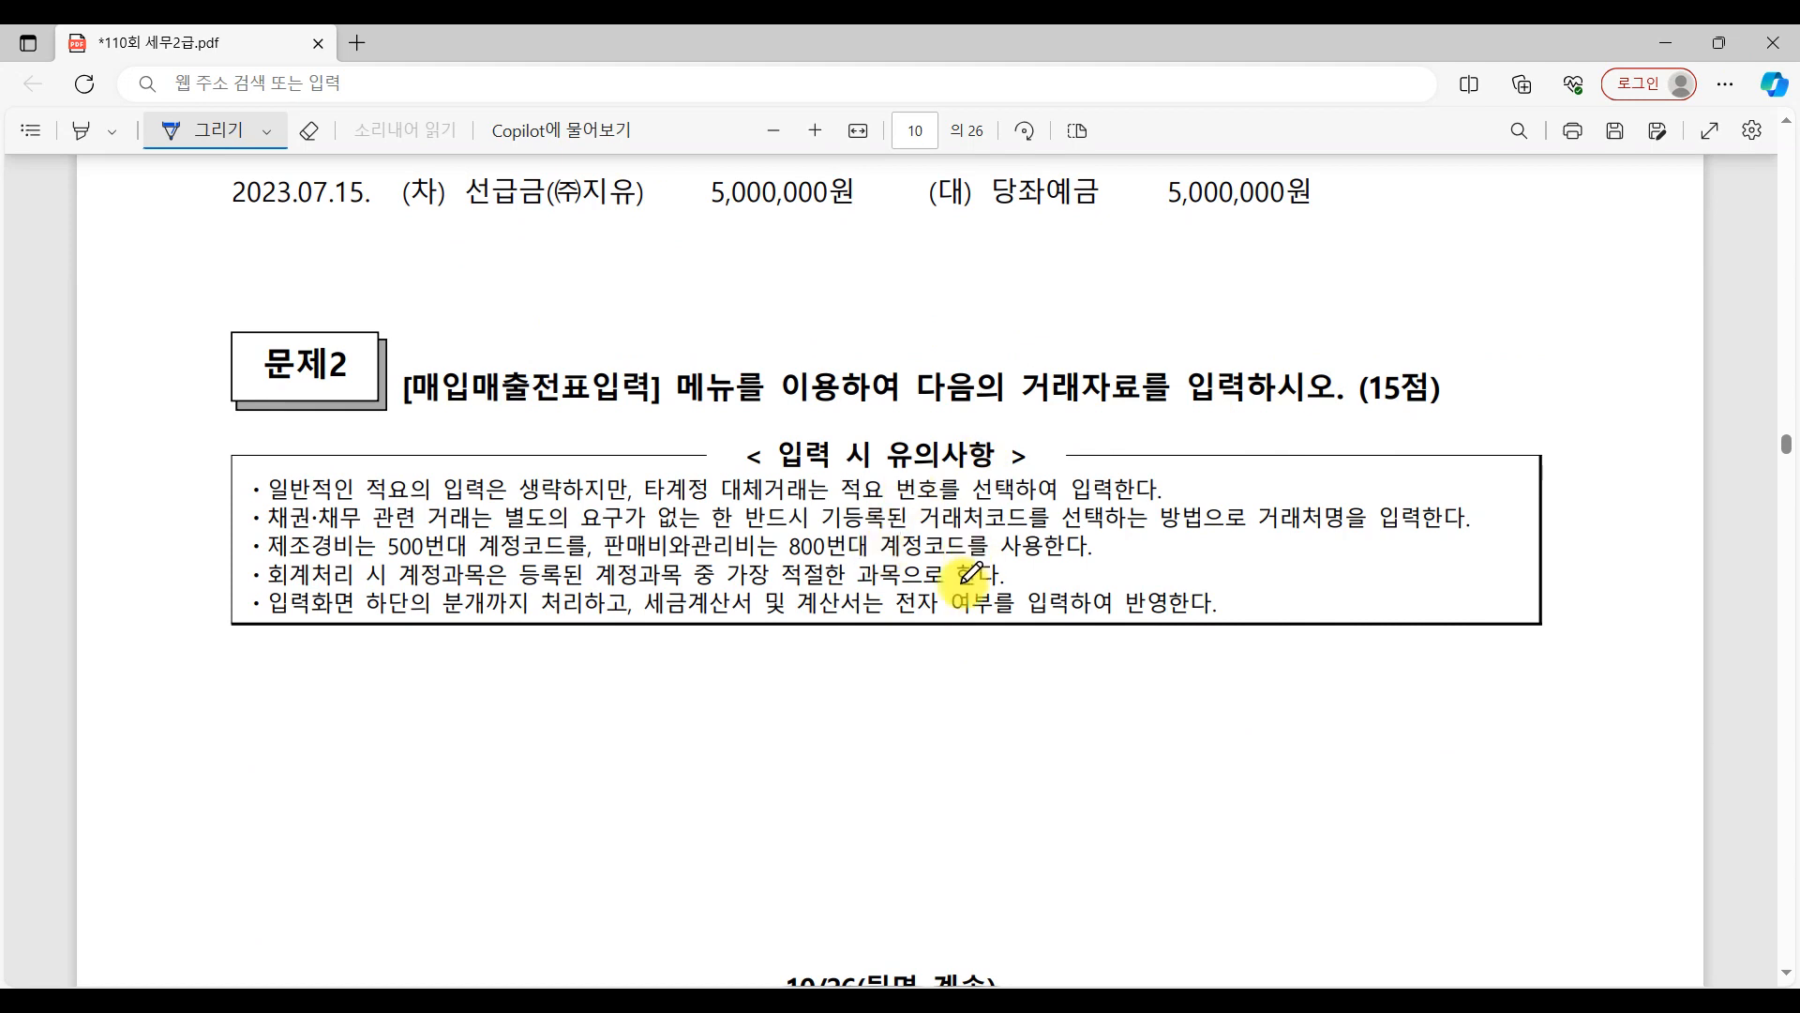
{"action": "scroll", "coordinate": [1159, 621], "scroll_direction": "down", "scroll_amount": 8}
{"action": "scroll", "coordinate": [1167, 618], "scroll_direction": "down", "scroll_amount": 4}
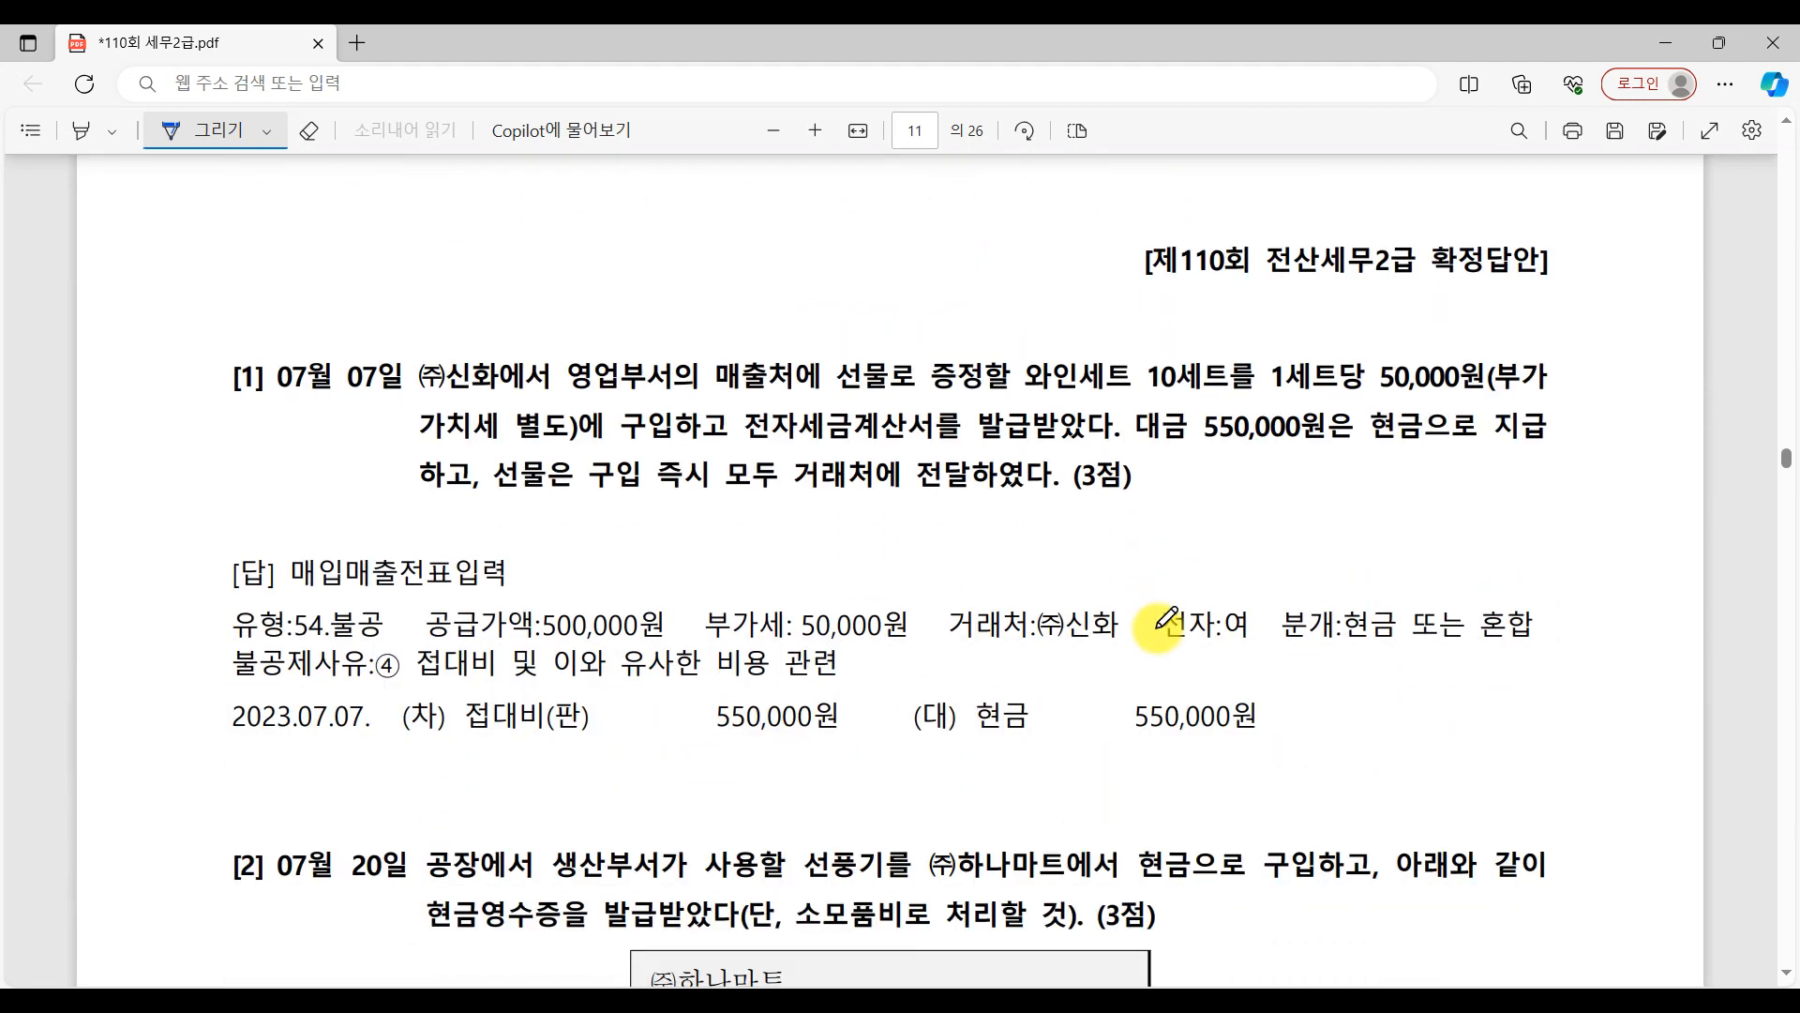
Switch to KcLep, open 매입매출전표입력 and resize its window to be wider and shorter, leaving the lower part of the PDF uncovered.
{"action": "left_click", "coordinate": [1178, 1000]}
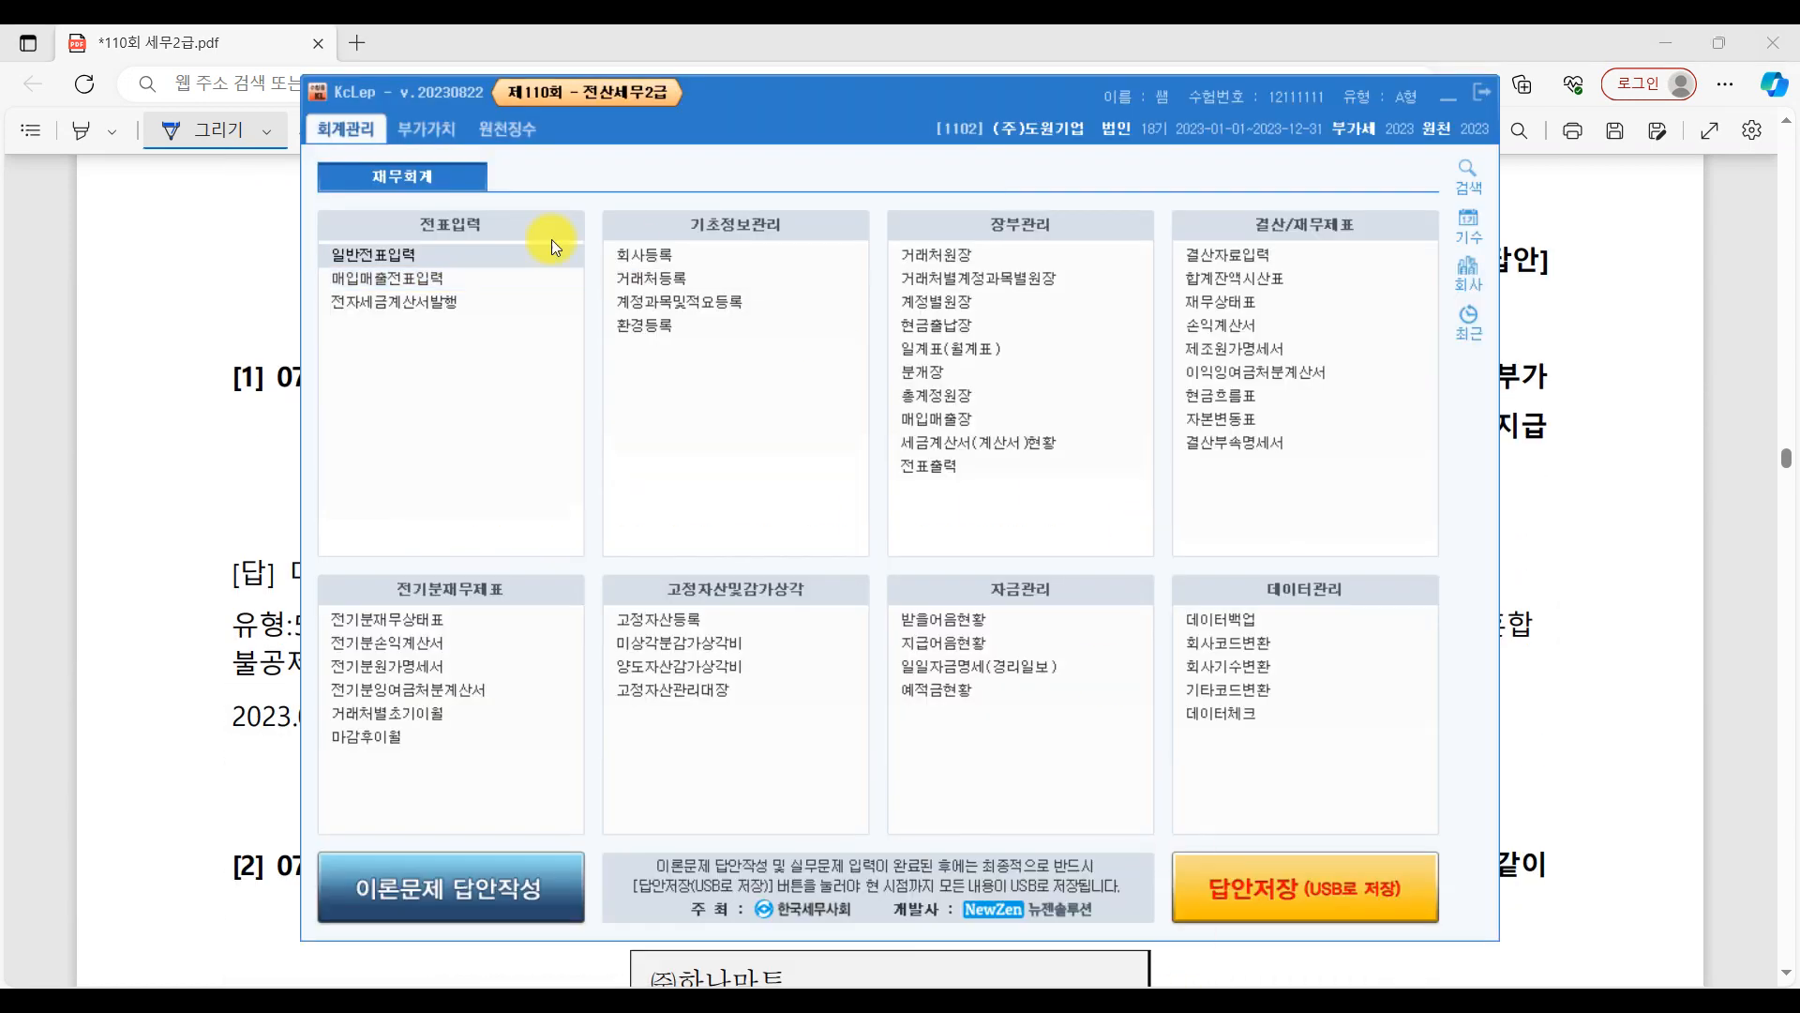
{"action": "left_click", "coordinate": [414, 283]}
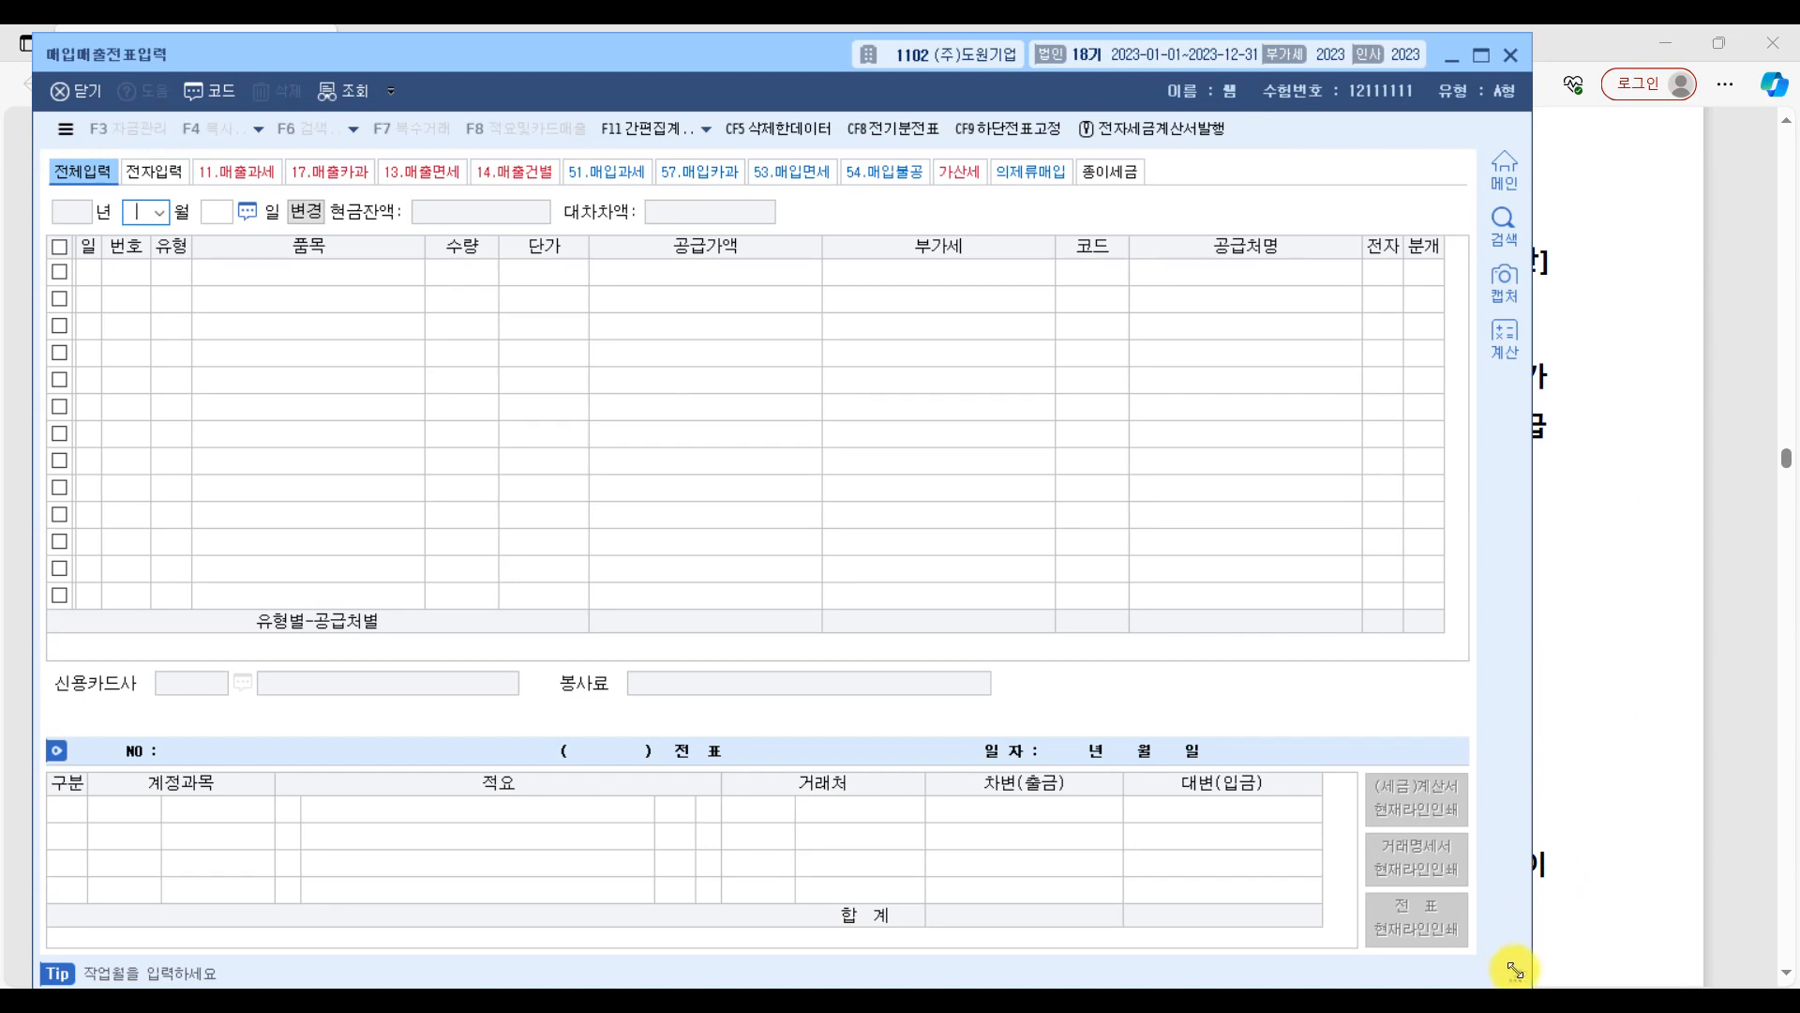
{"action": "left_click_drag", "start_coordinate": [1515, 969], "coordinate": [1773, 619]}
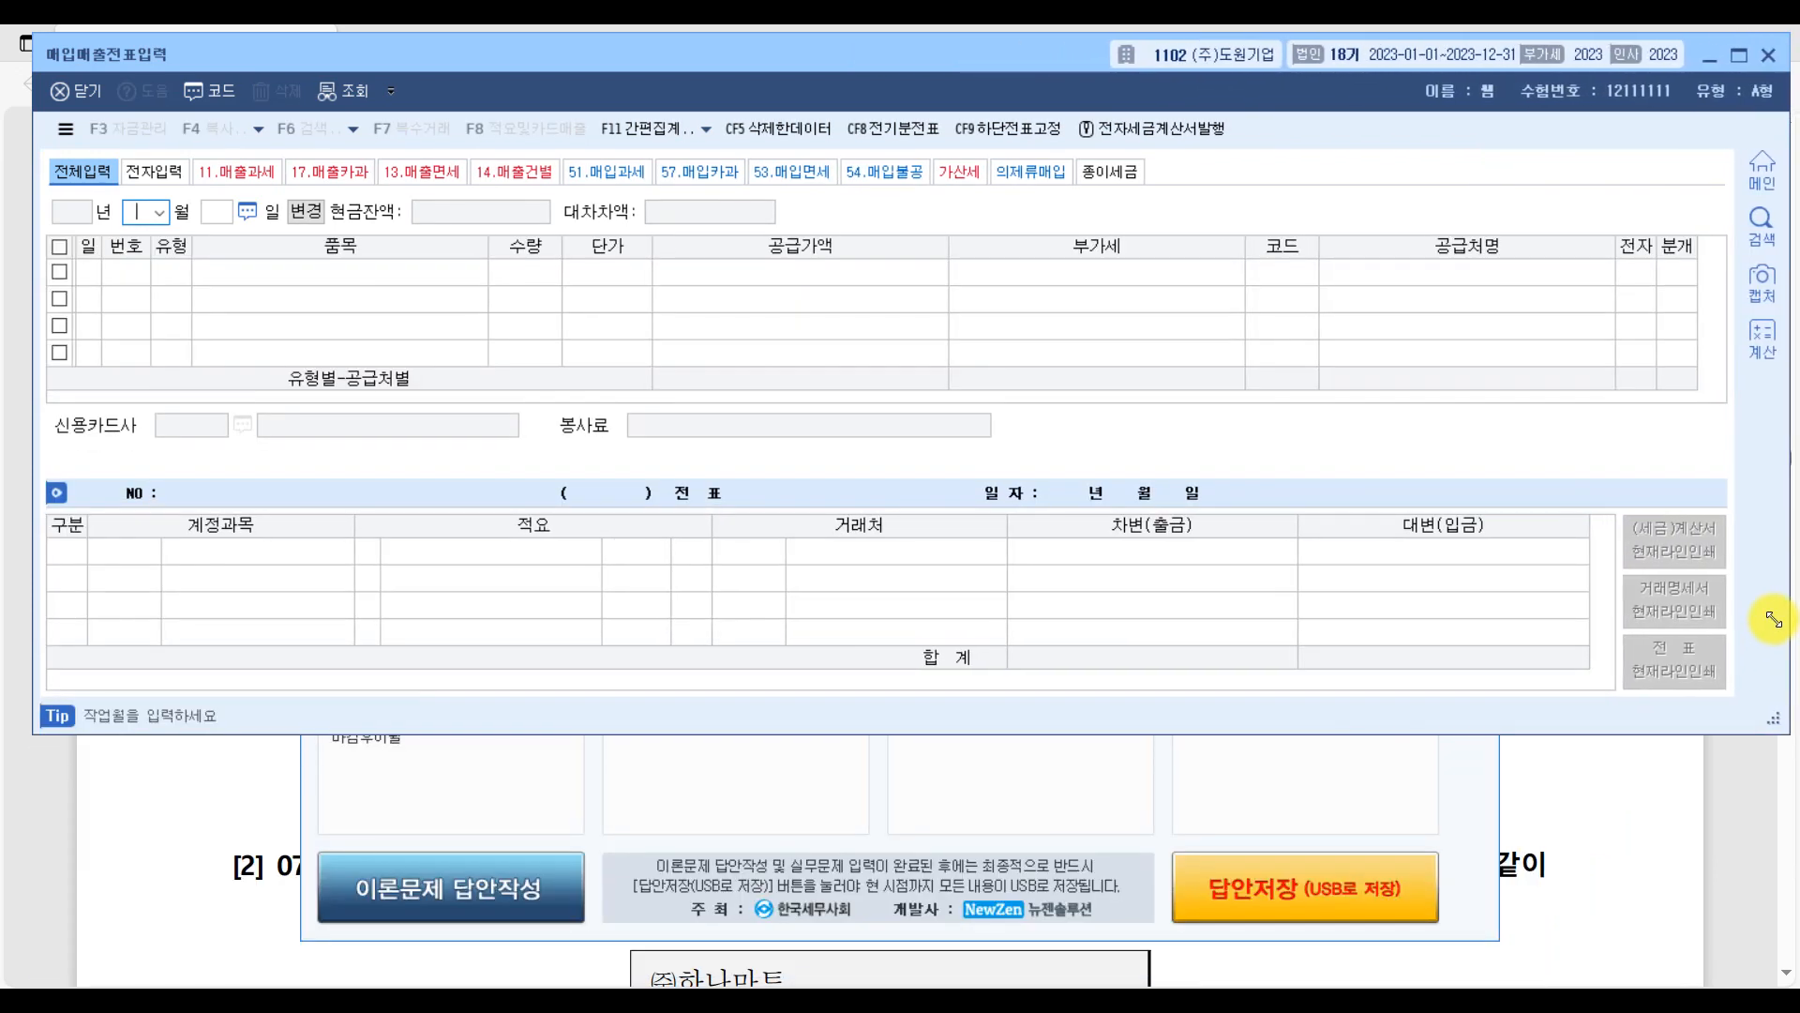
In question [1] of the PDF, circle 구입 and underline 전자세금계산서 and the wording 모두 거래처에 전달하였다.
{"action": "left_click", "coordinate": [1751, 755]}
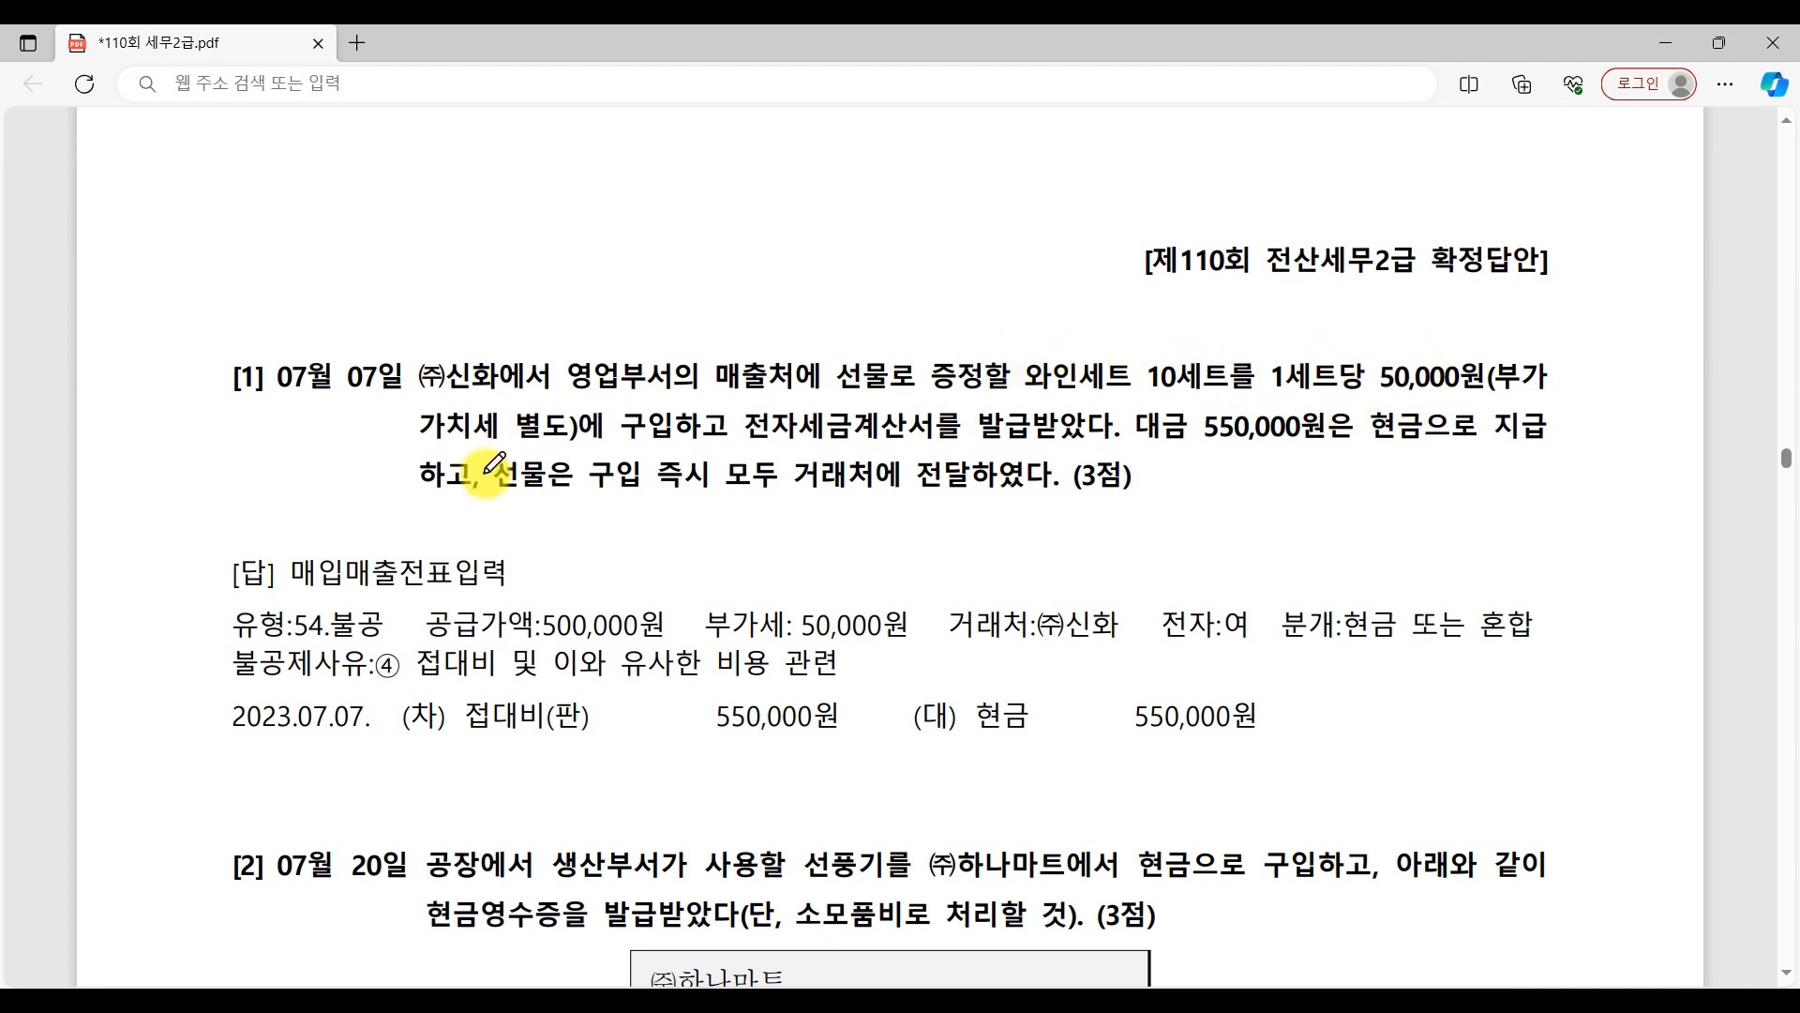
{"action": "mouse_move", "coordinate": [663, 436]}
{"action": "left_mouse_down"}
{"action": "mouse_move", "coordinate": [626, 405]}
{"action": "mouse_move", "coordinate": [933, 434]}
{"action": "left_mouse_up"}
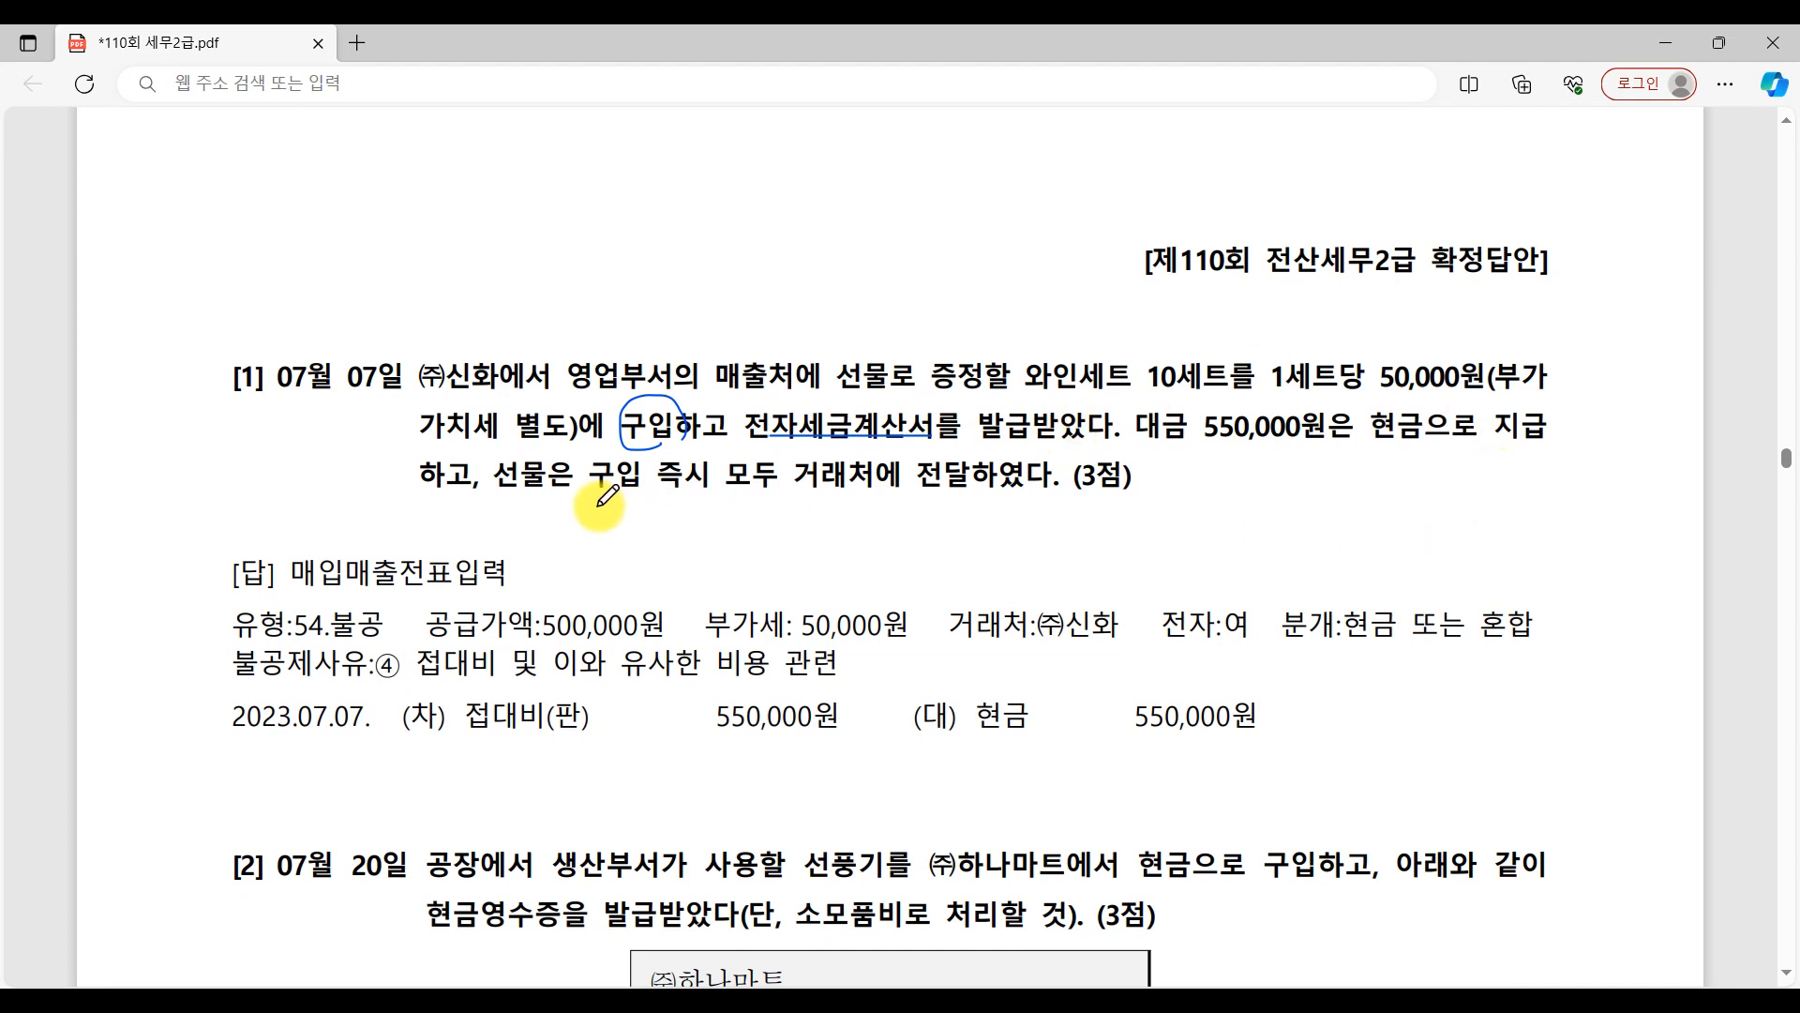
{"action": "left_click_drag", "start_coordinate": [695, 512], "coordinate": [1156, 511]}
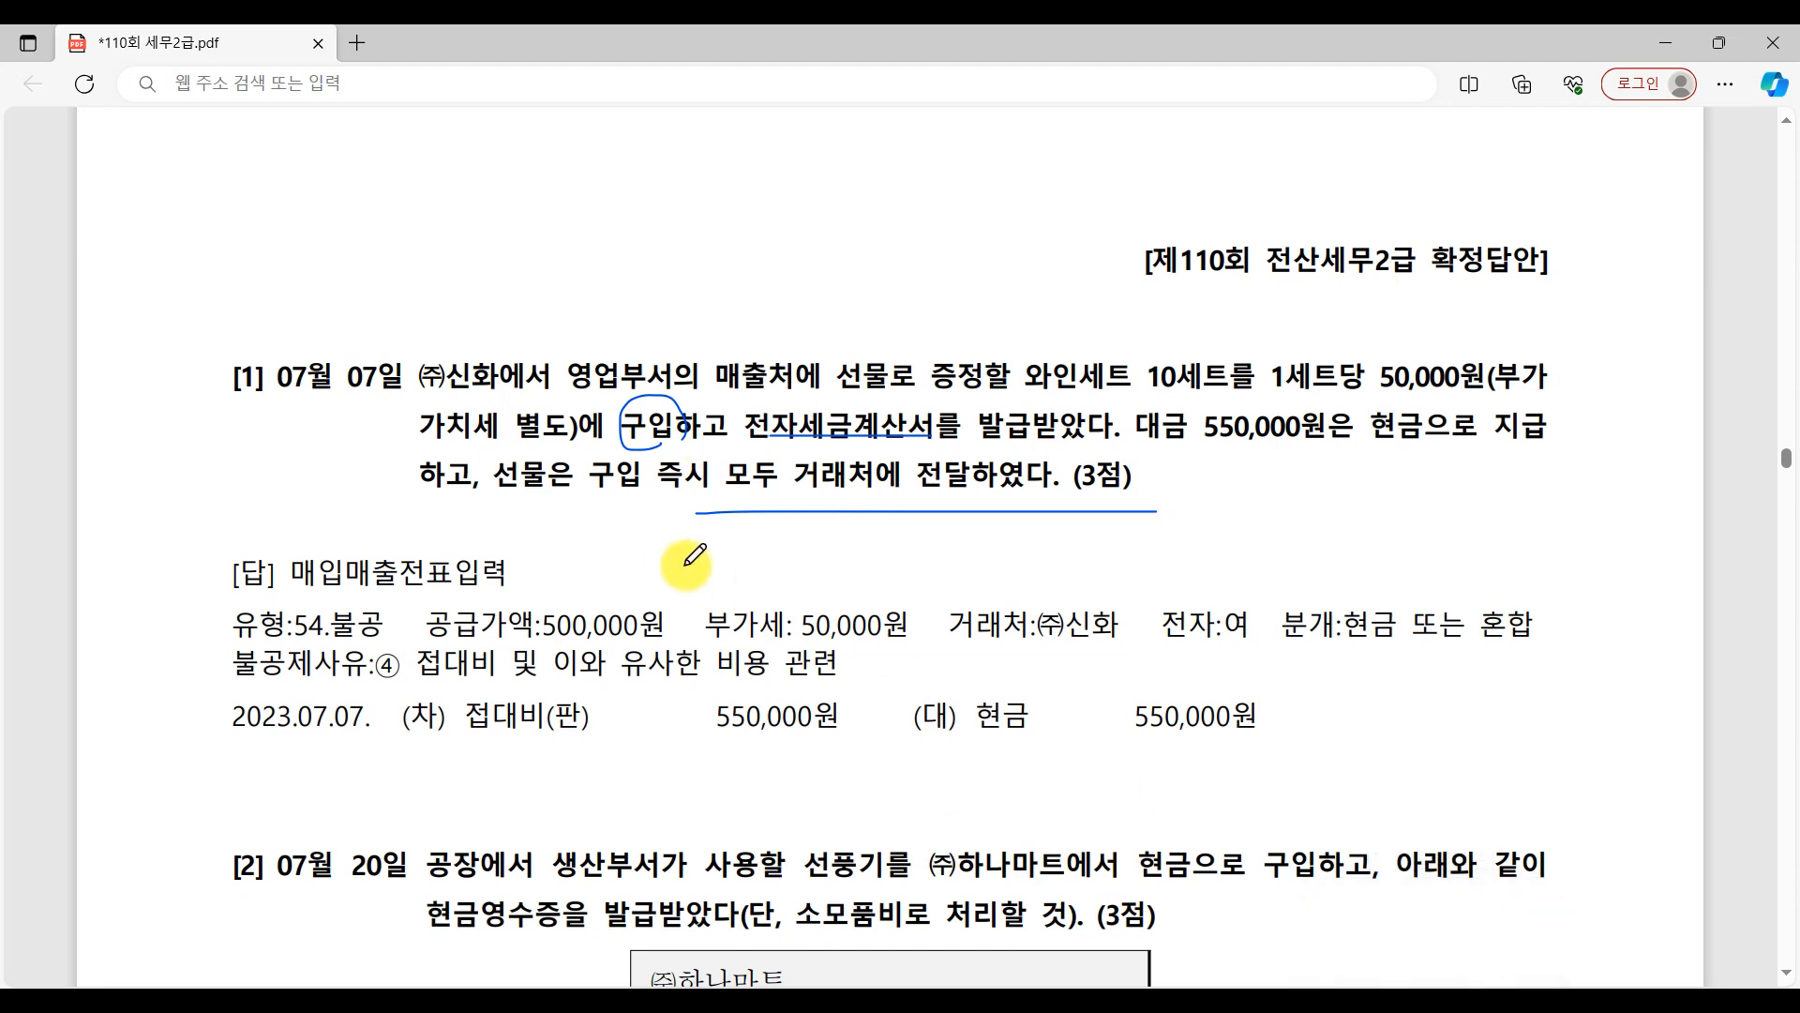
Return to 매입매출전표입력 and set the voucher date to month 07, day 7.
{"action": "left_click", "coordinate": [1410, 997]}
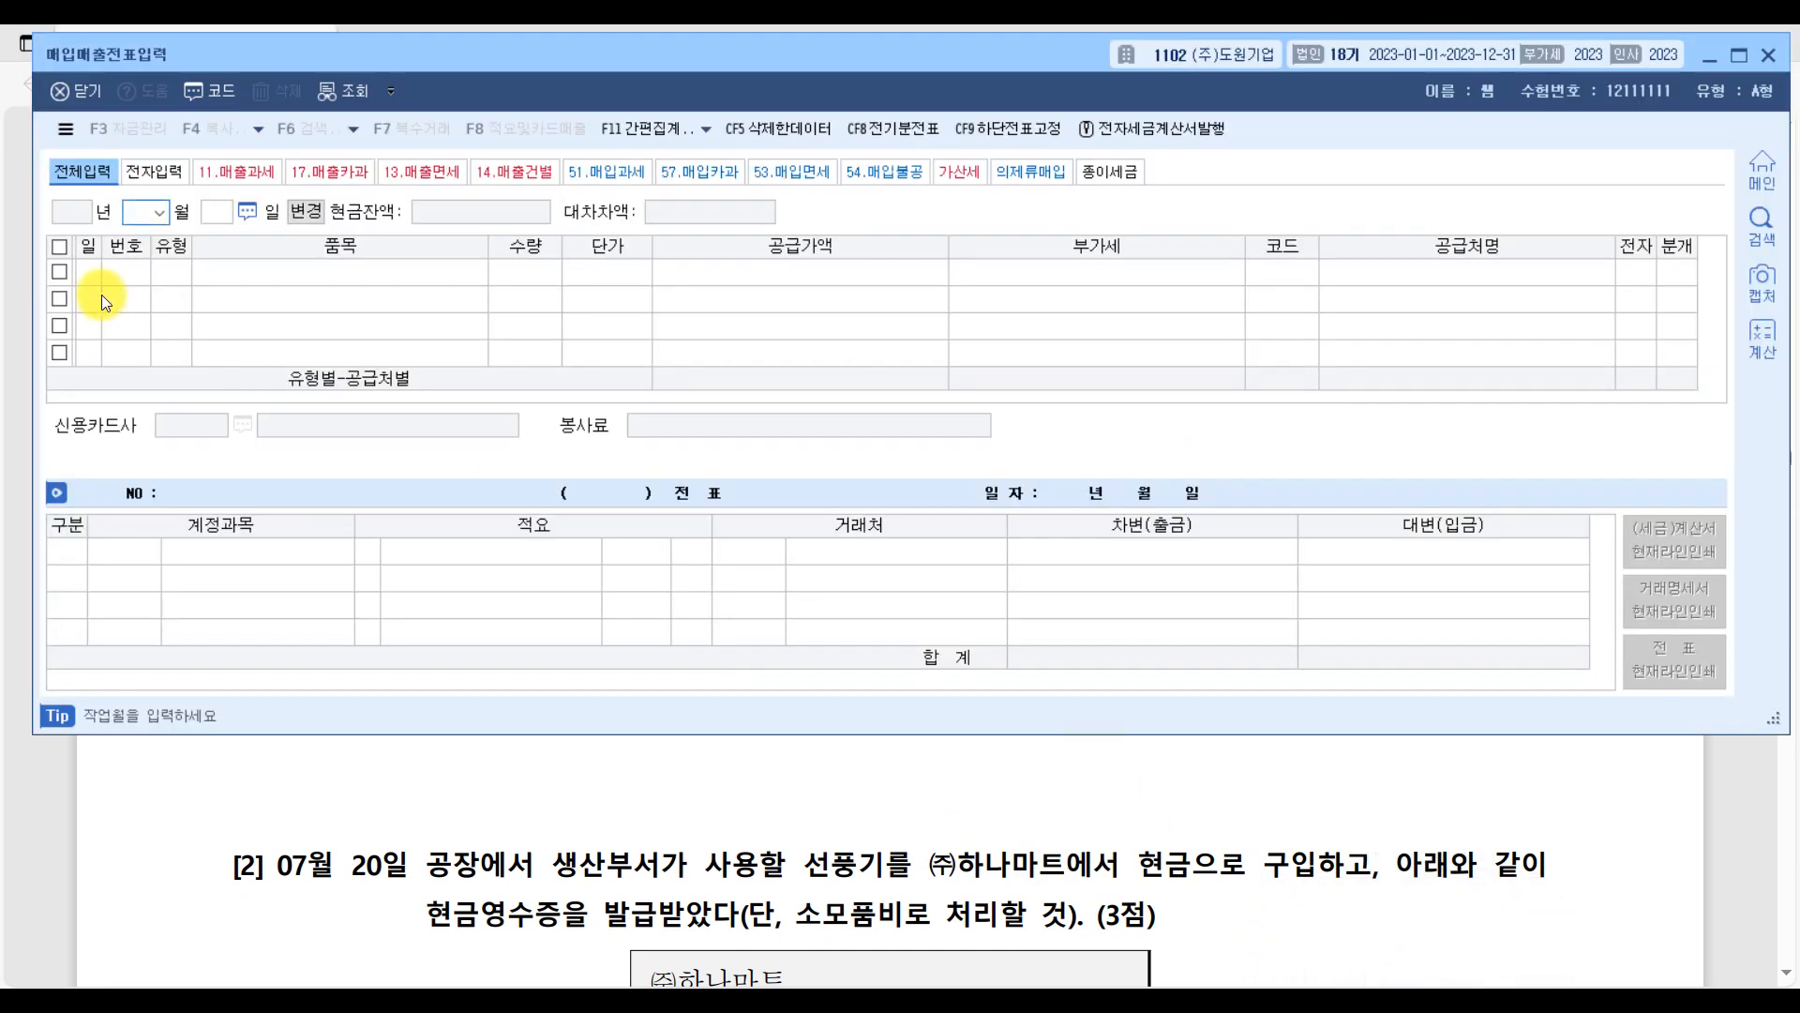
{"action": "type", "text": "07"}
{"action": "key", "text": "Return"}
{"action": "type", "text": "7"}
{"action": "key", "text": "Return"}
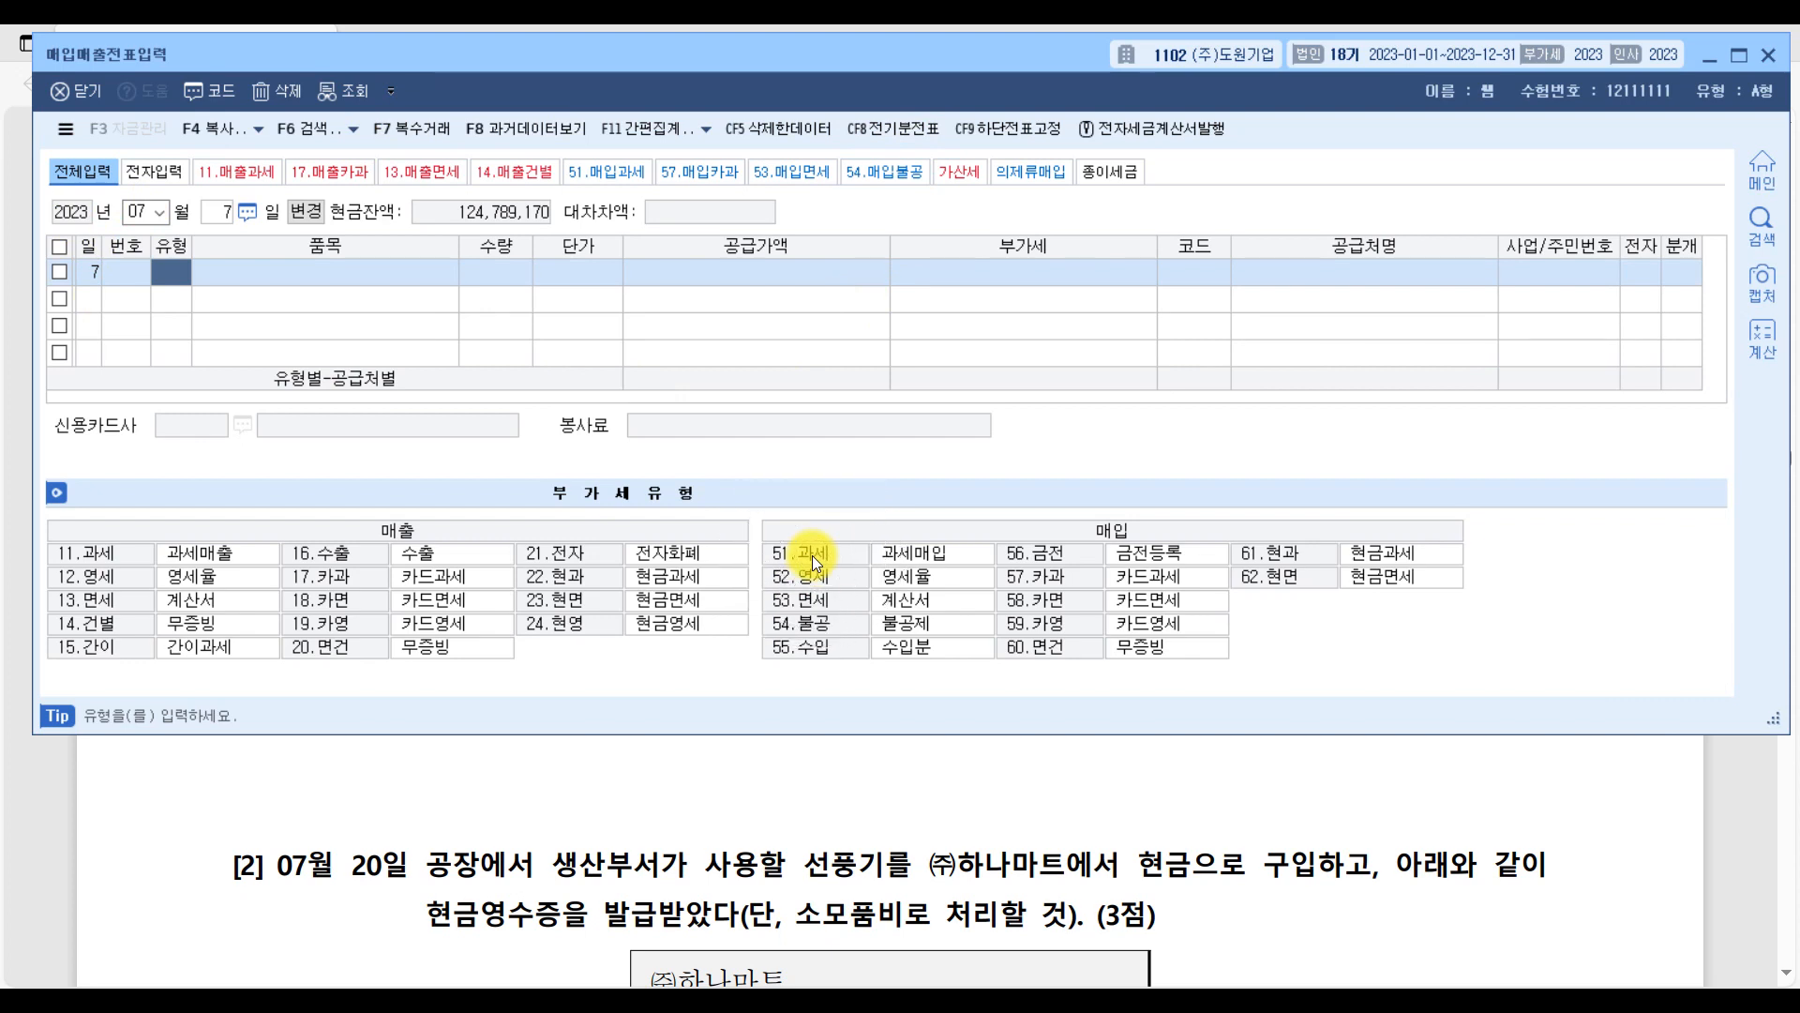
Check question [1] in the PDF again, return to 매입매출전표입력 and set the voucher's 유형 to 54.불공.
{"action": "left_click", "coordinate": [1724, 806]}
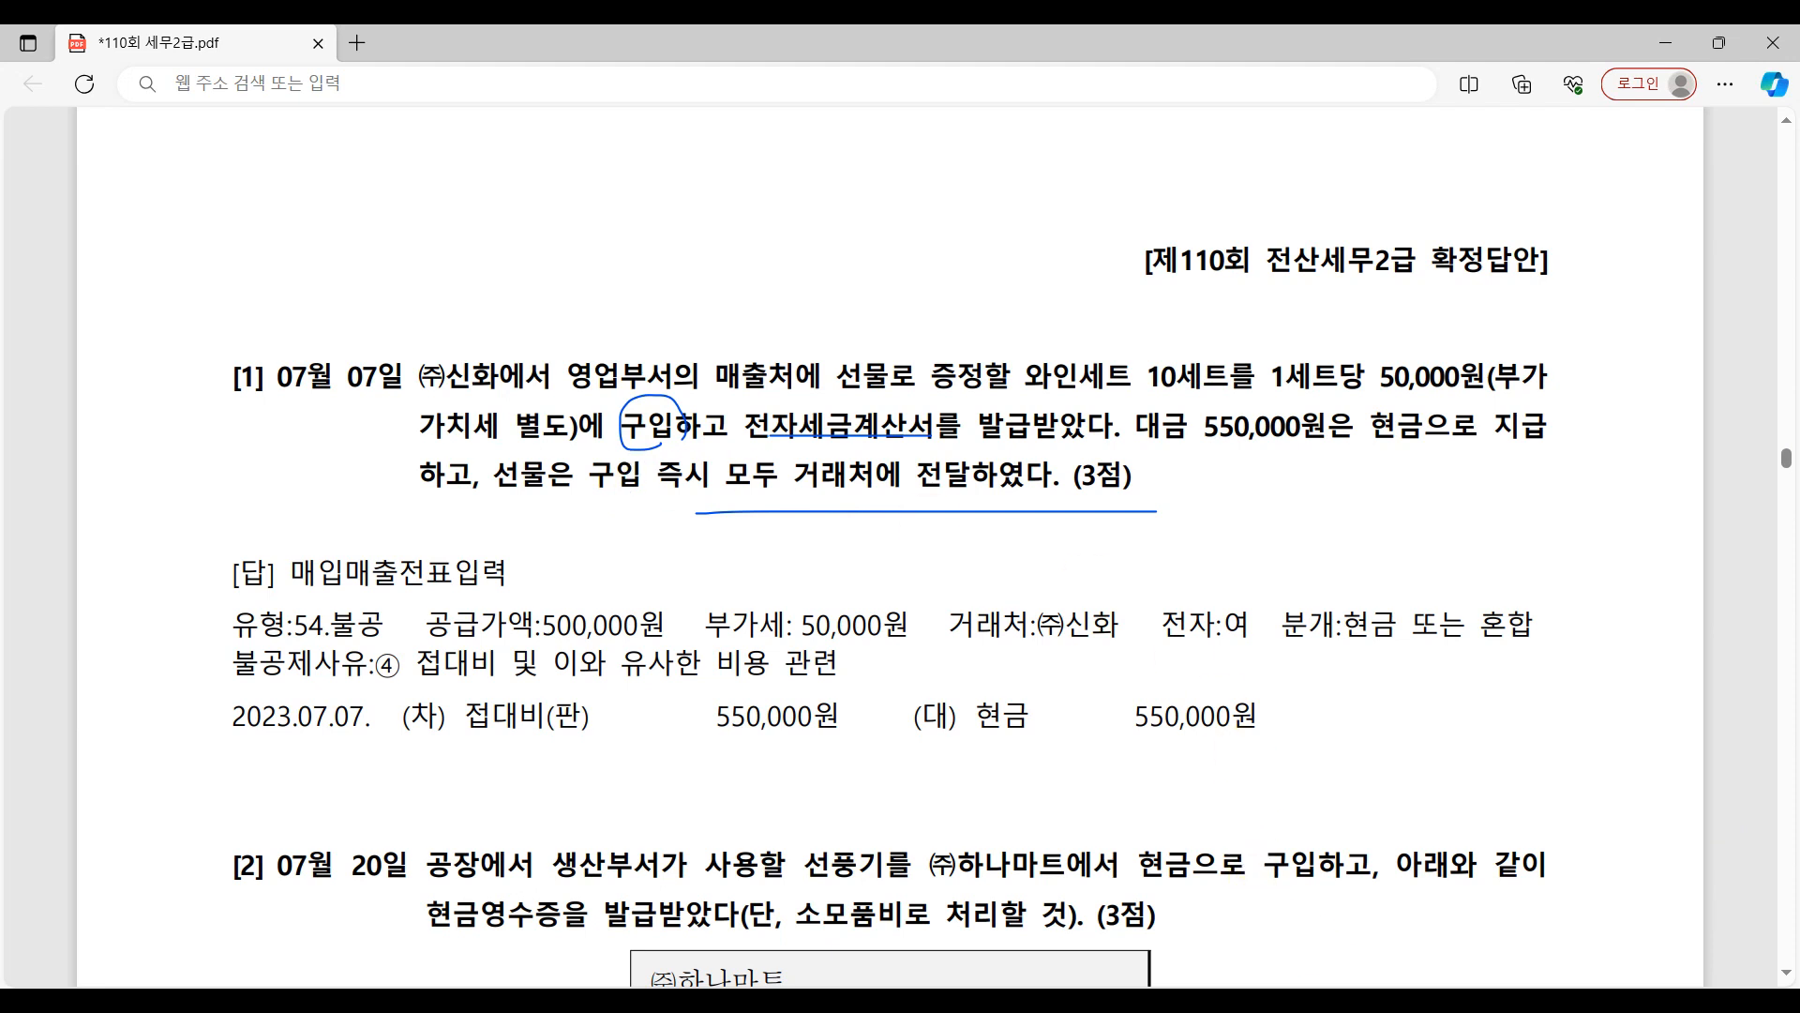
{"action": "key", "text": "alt+Tab"}
{"action": "left_click", "coordinate": [807, 630]}
{"action": "left_click", "coordinate": [272, 272]}
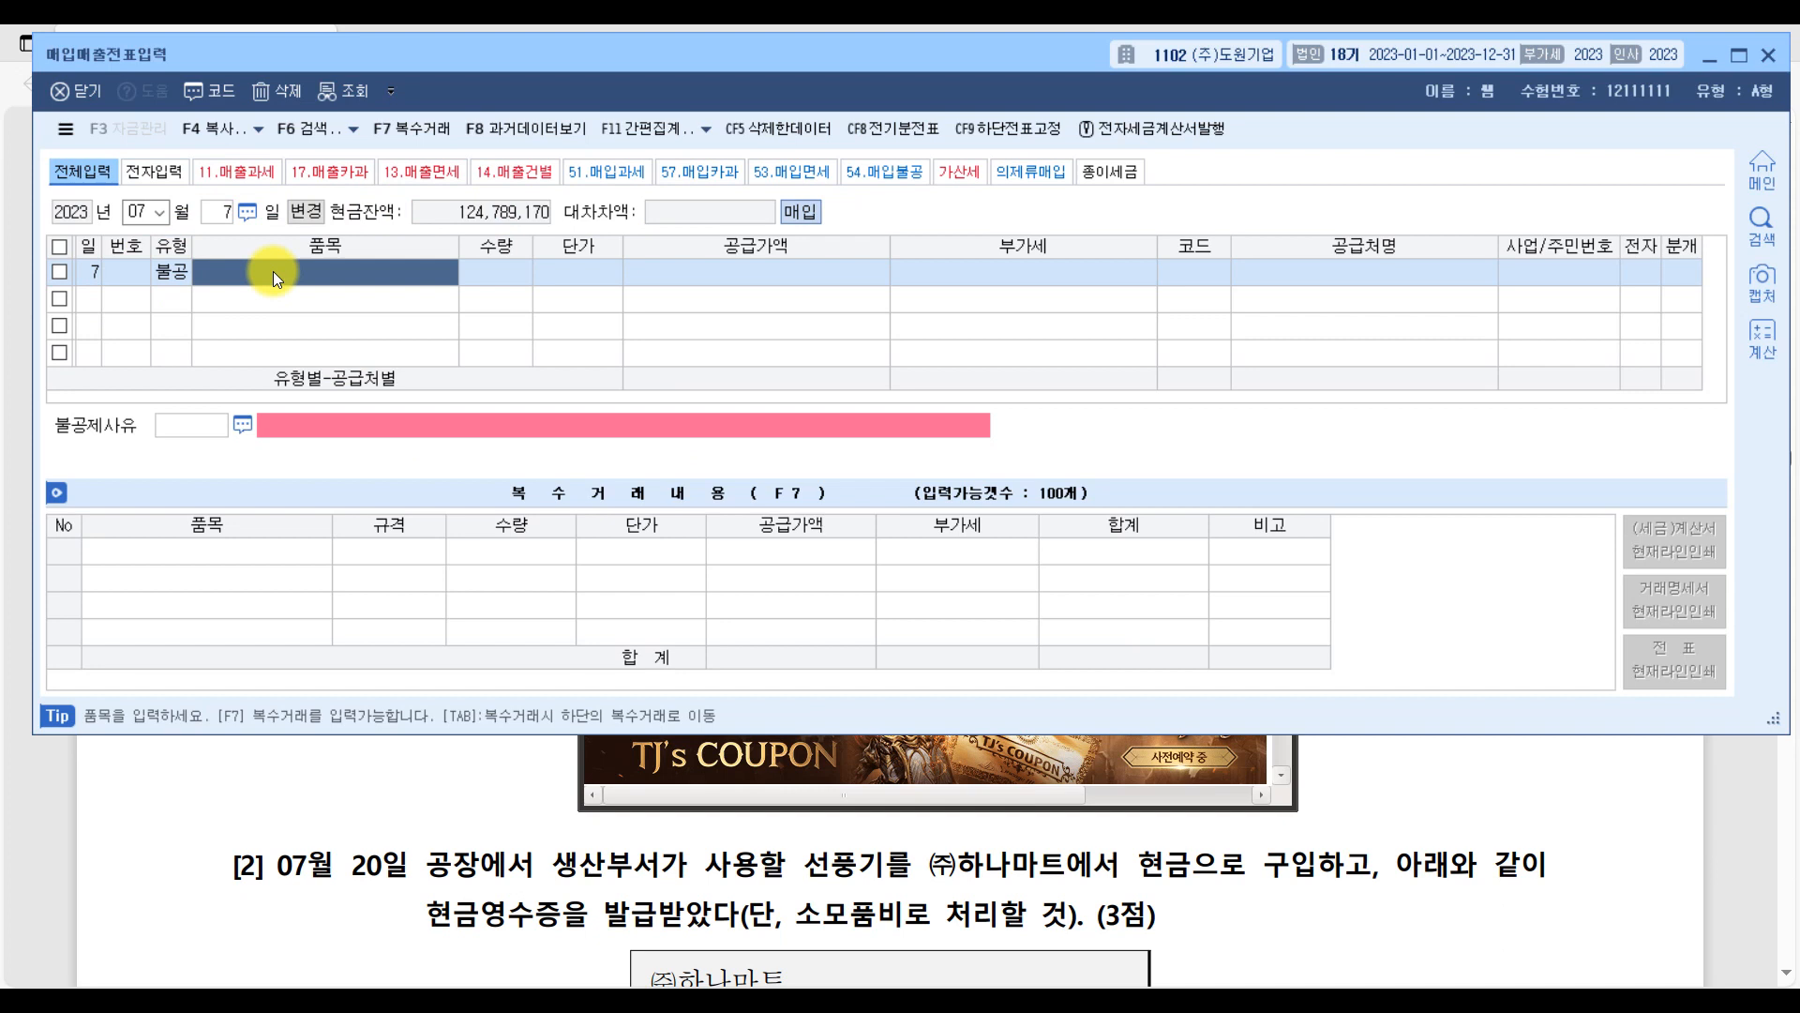
Enter 와인세트 as the item with a quantity of 10 and a unit price of 50,000, accepting the calculated supply value and VAT.
{"action": "type", "text": "와인세트"}
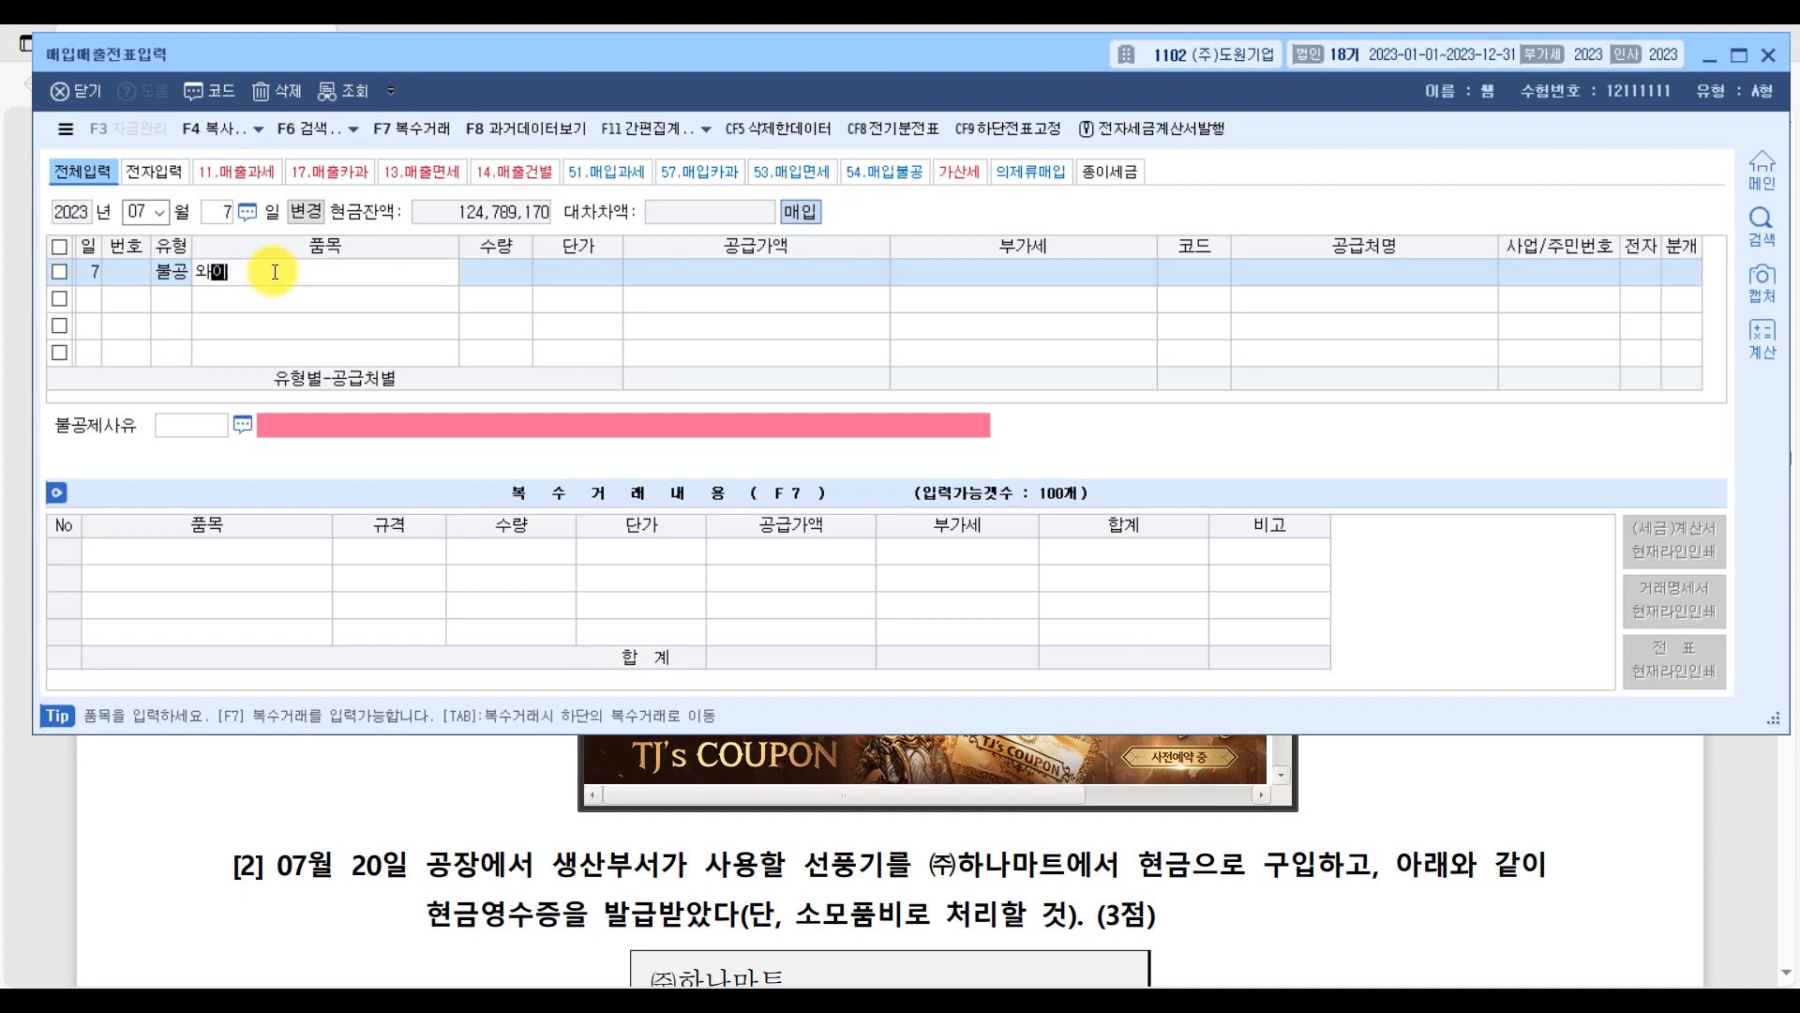
{"action": "key", "text": "Return"}
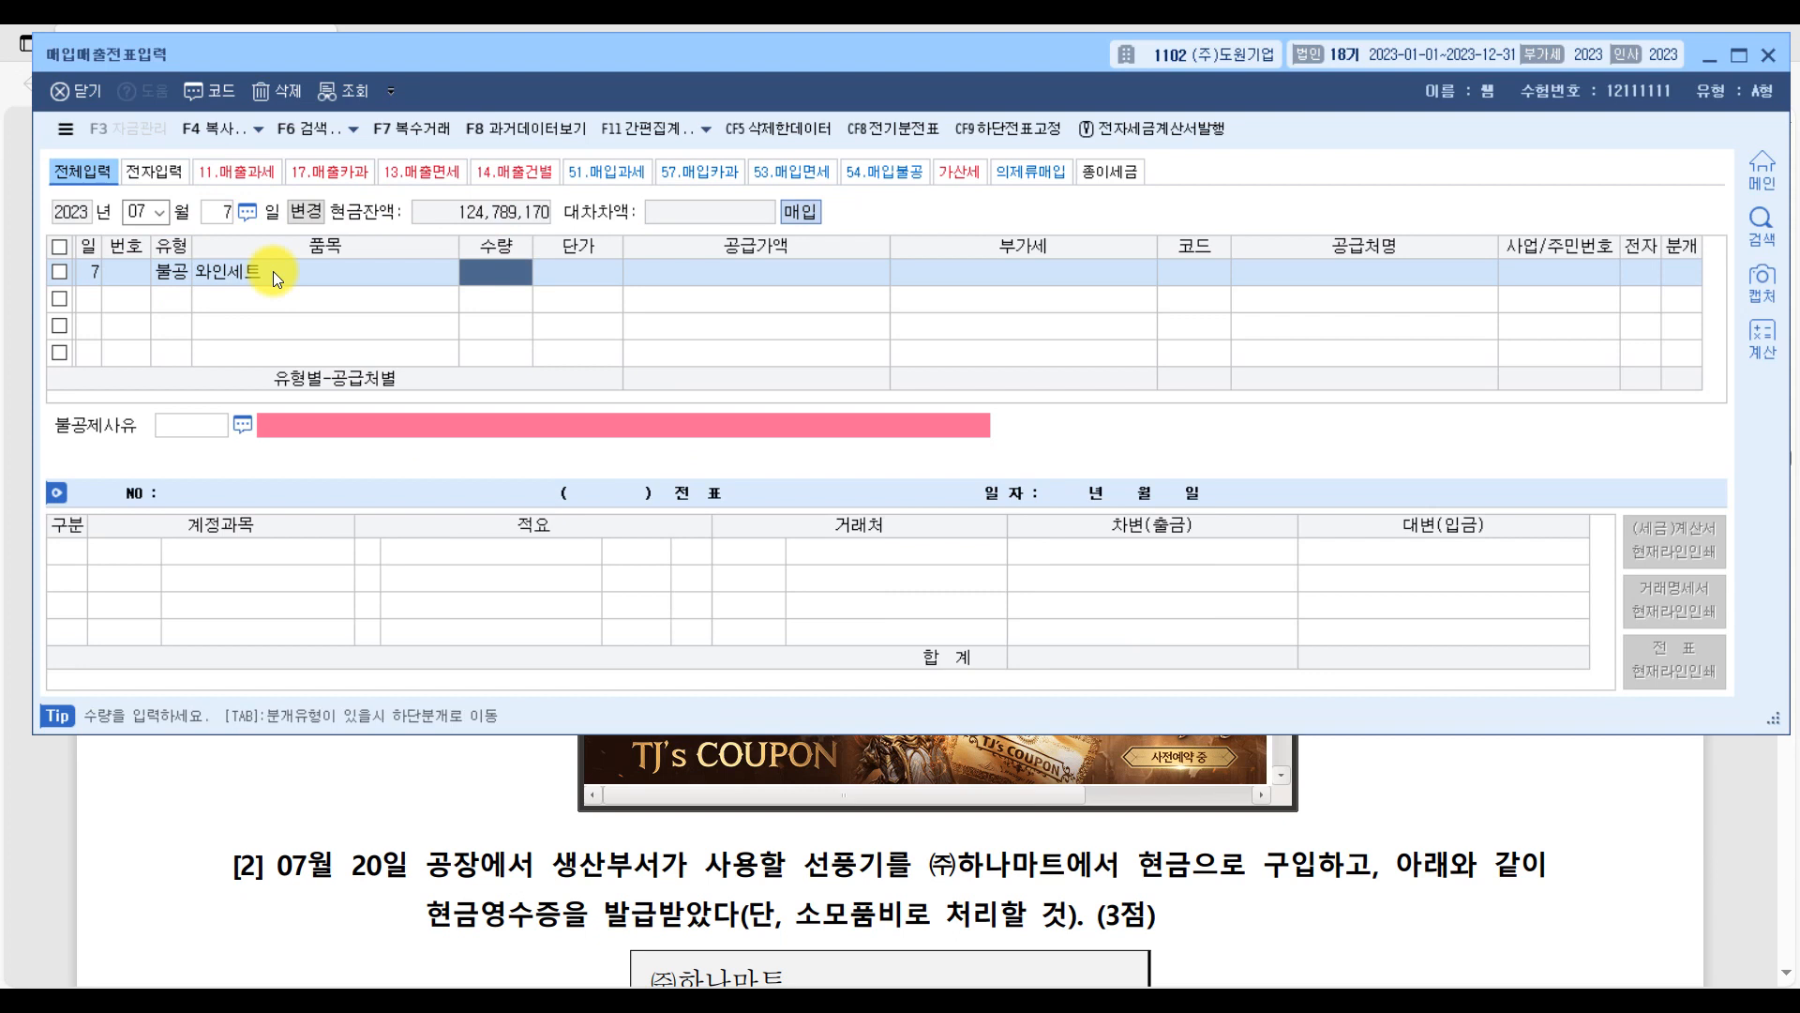
{"action": "type", "text": "10"}
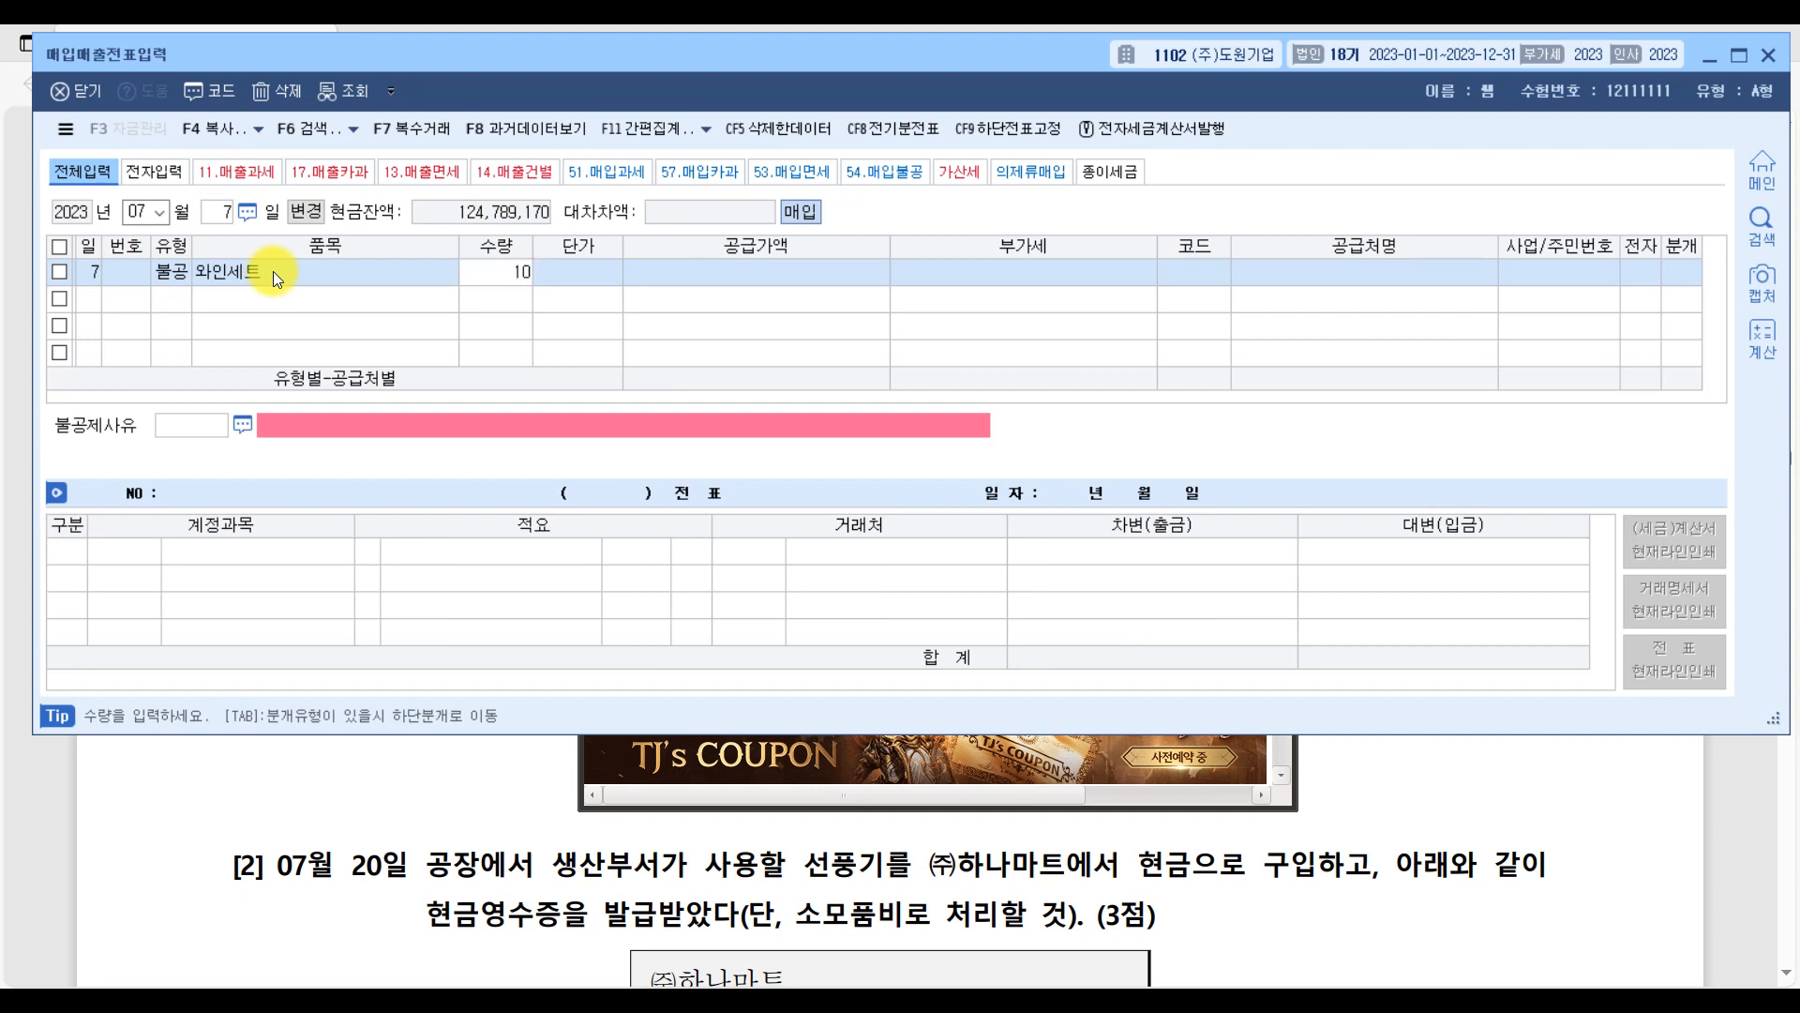
{"action": "key", "text": "Return"}
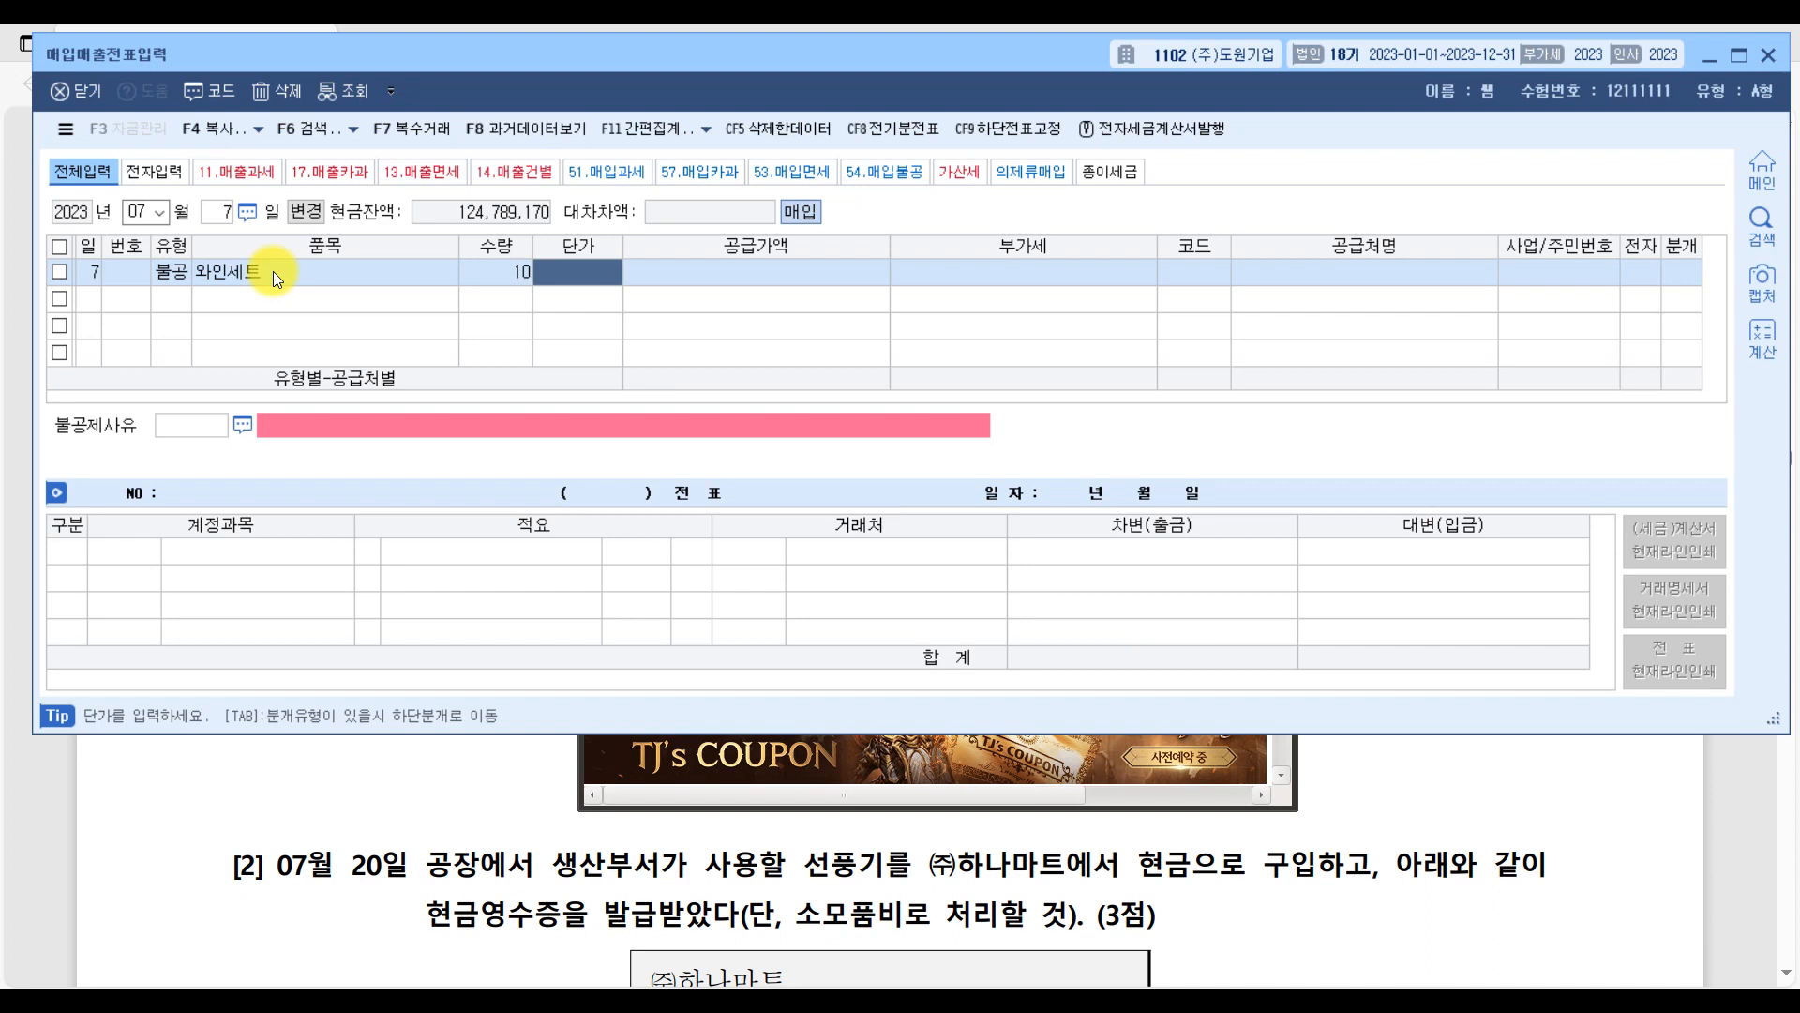
{"action": "type", "text": "500000"}
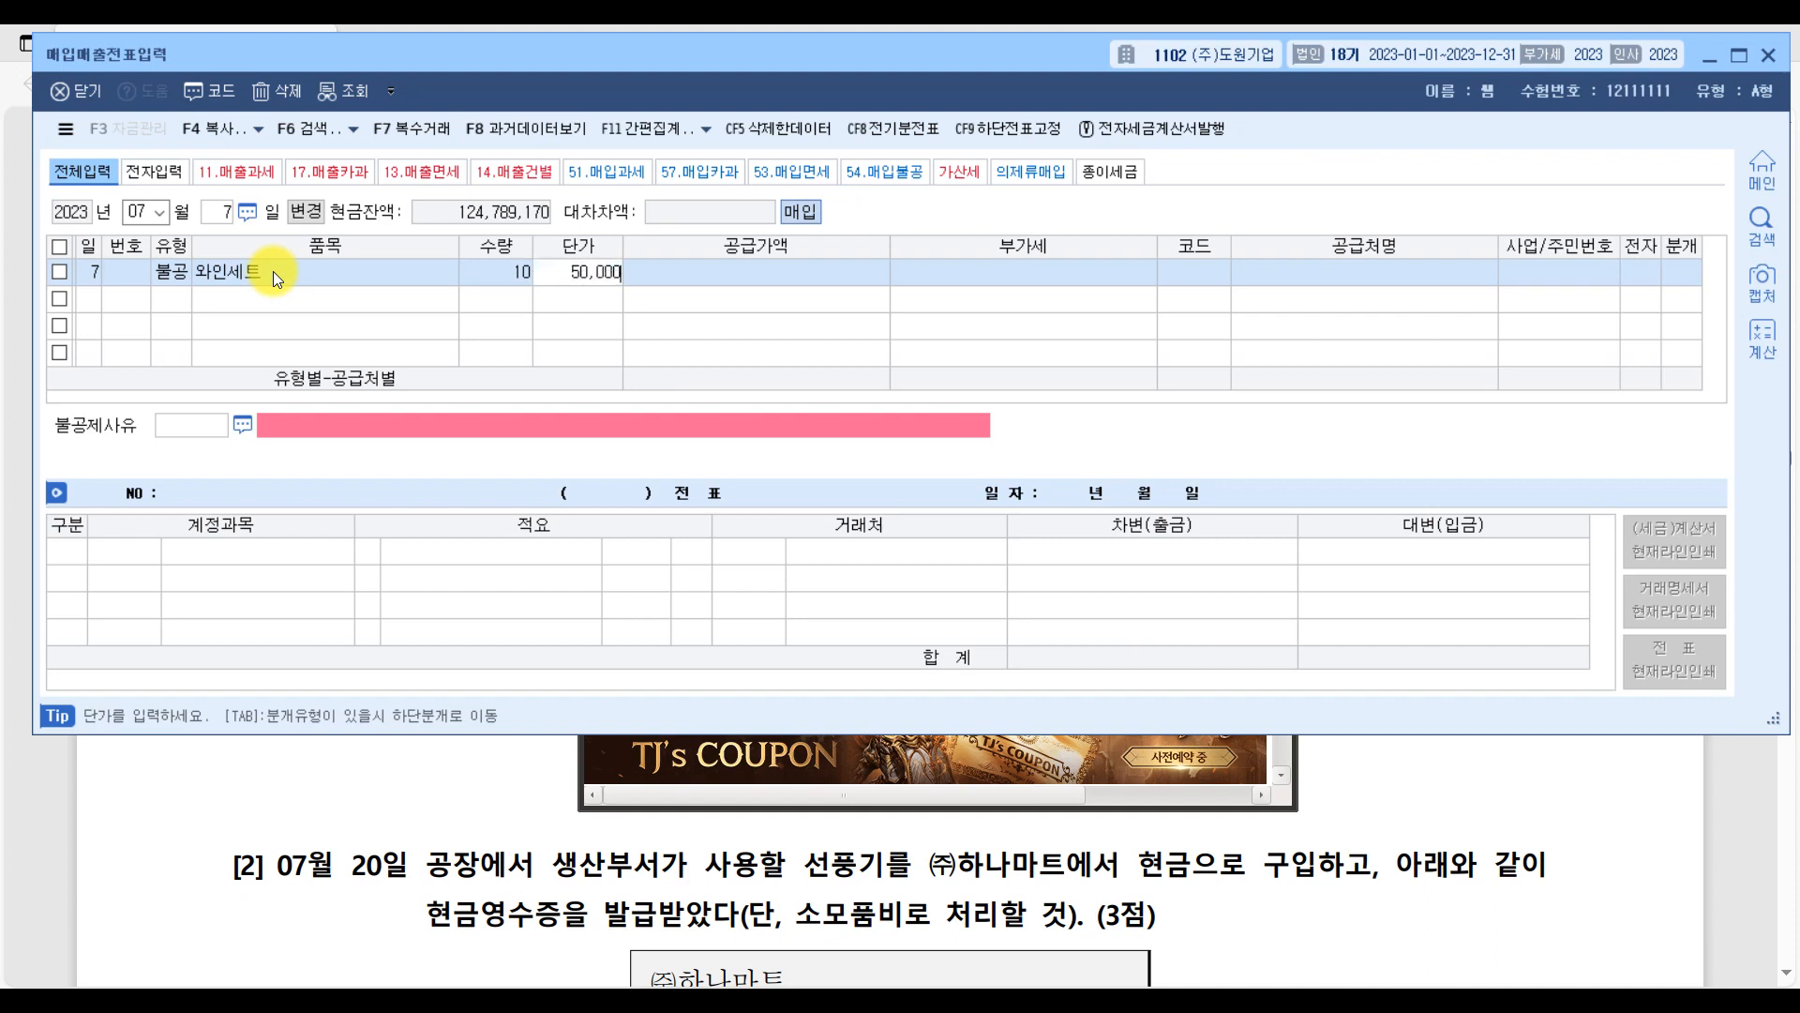
{"action": "key", "text": "Return"}
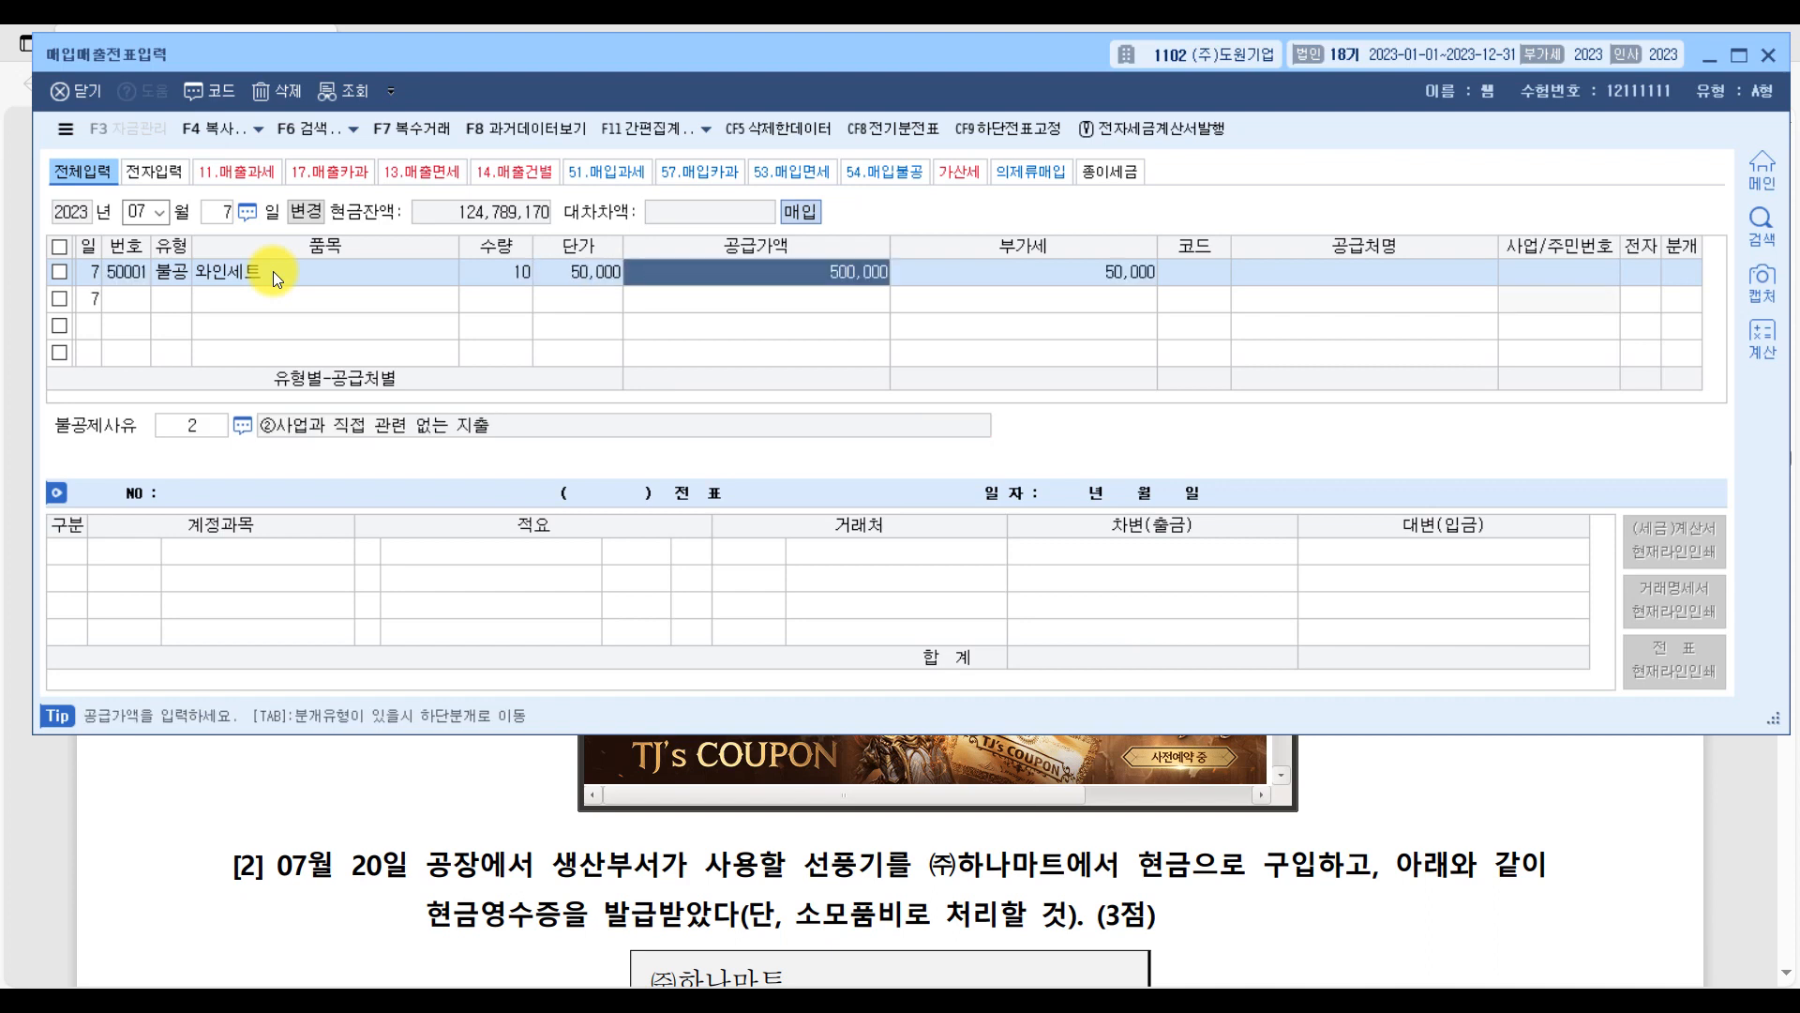
{"action": "key", "text": "Return"}
{"action": "key", "text": "Return"}
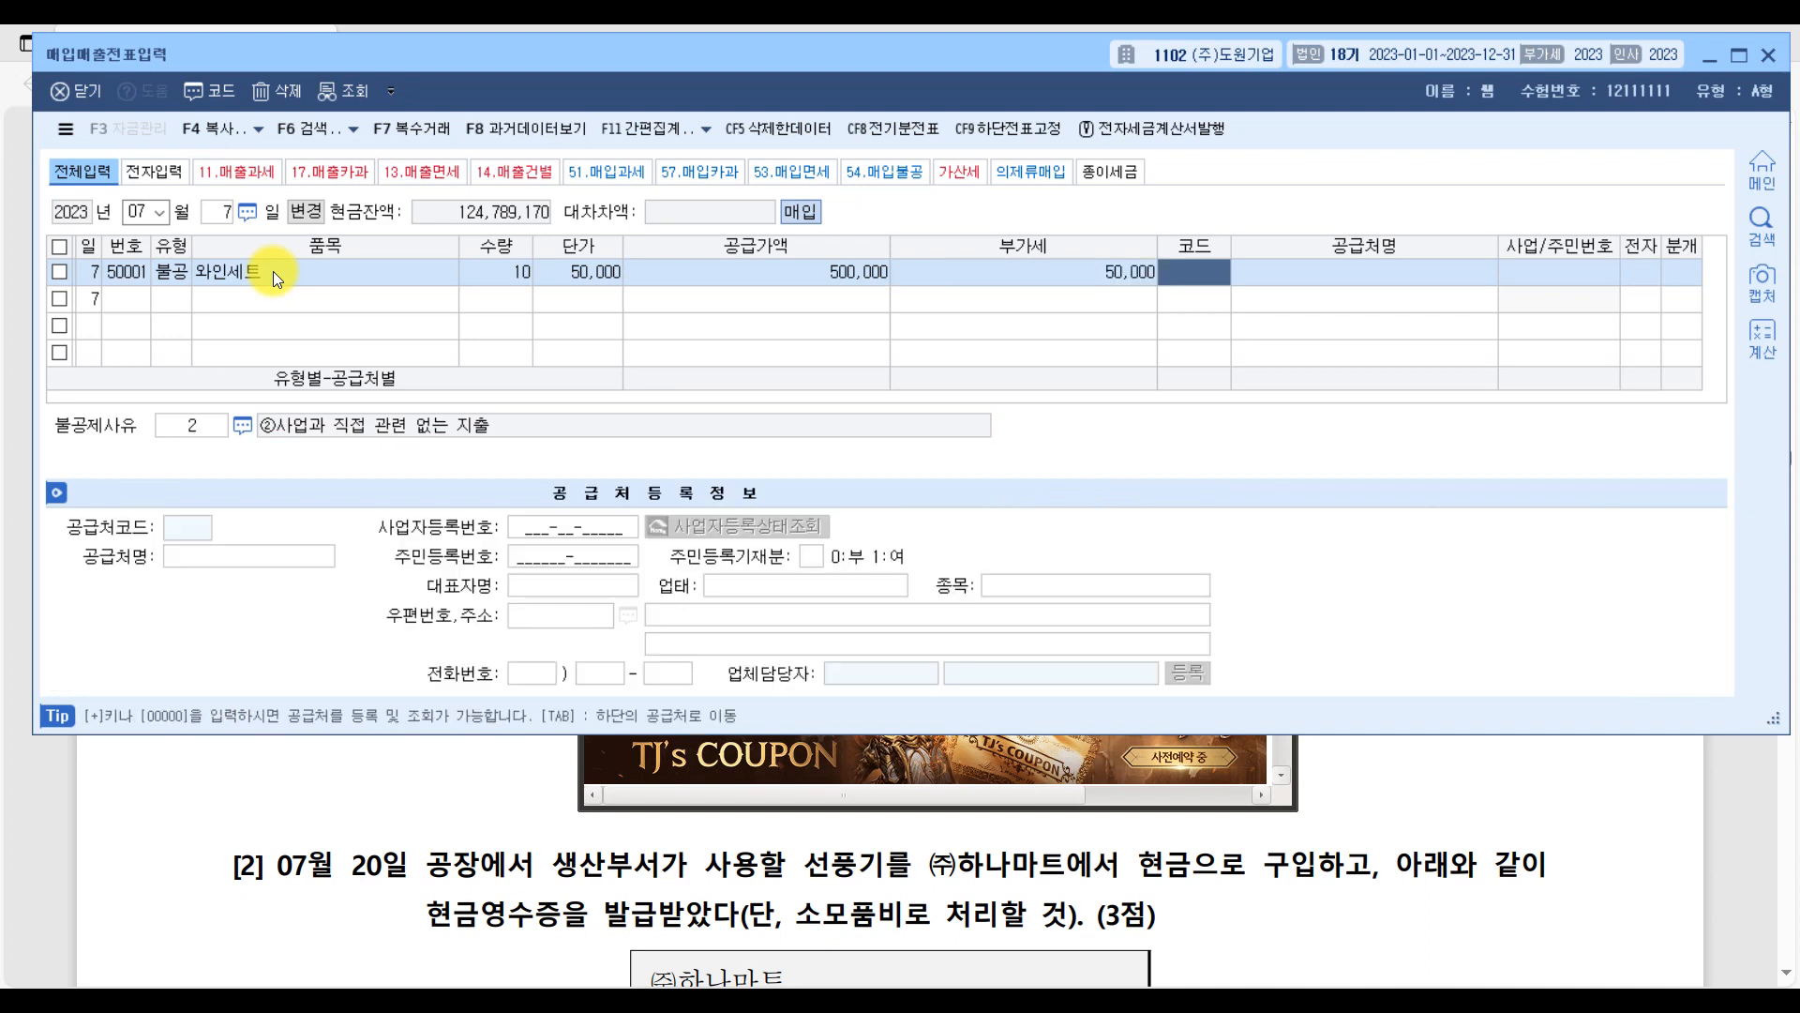
Set the supplier to (주)신화 and mark the purchase as an electronic invoice (전자: 여).
{"action": "type", "text": "신화"}
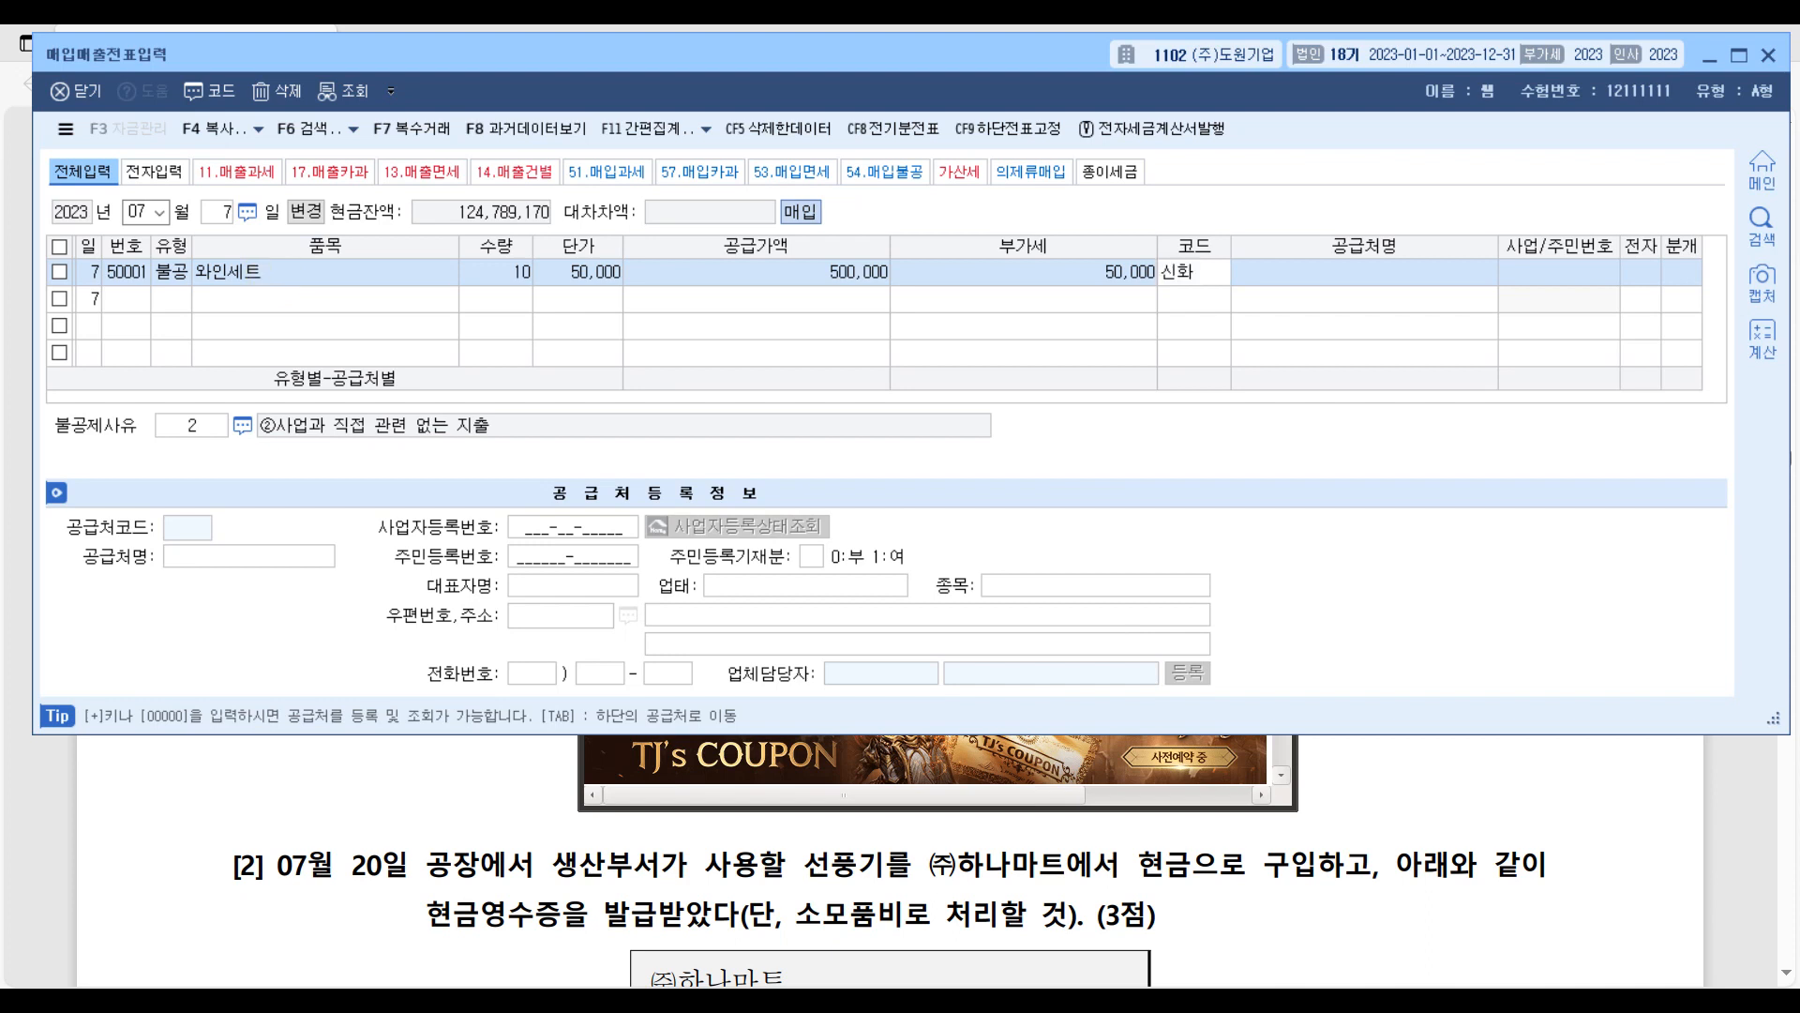
{"action": "key", "text": "Return"}
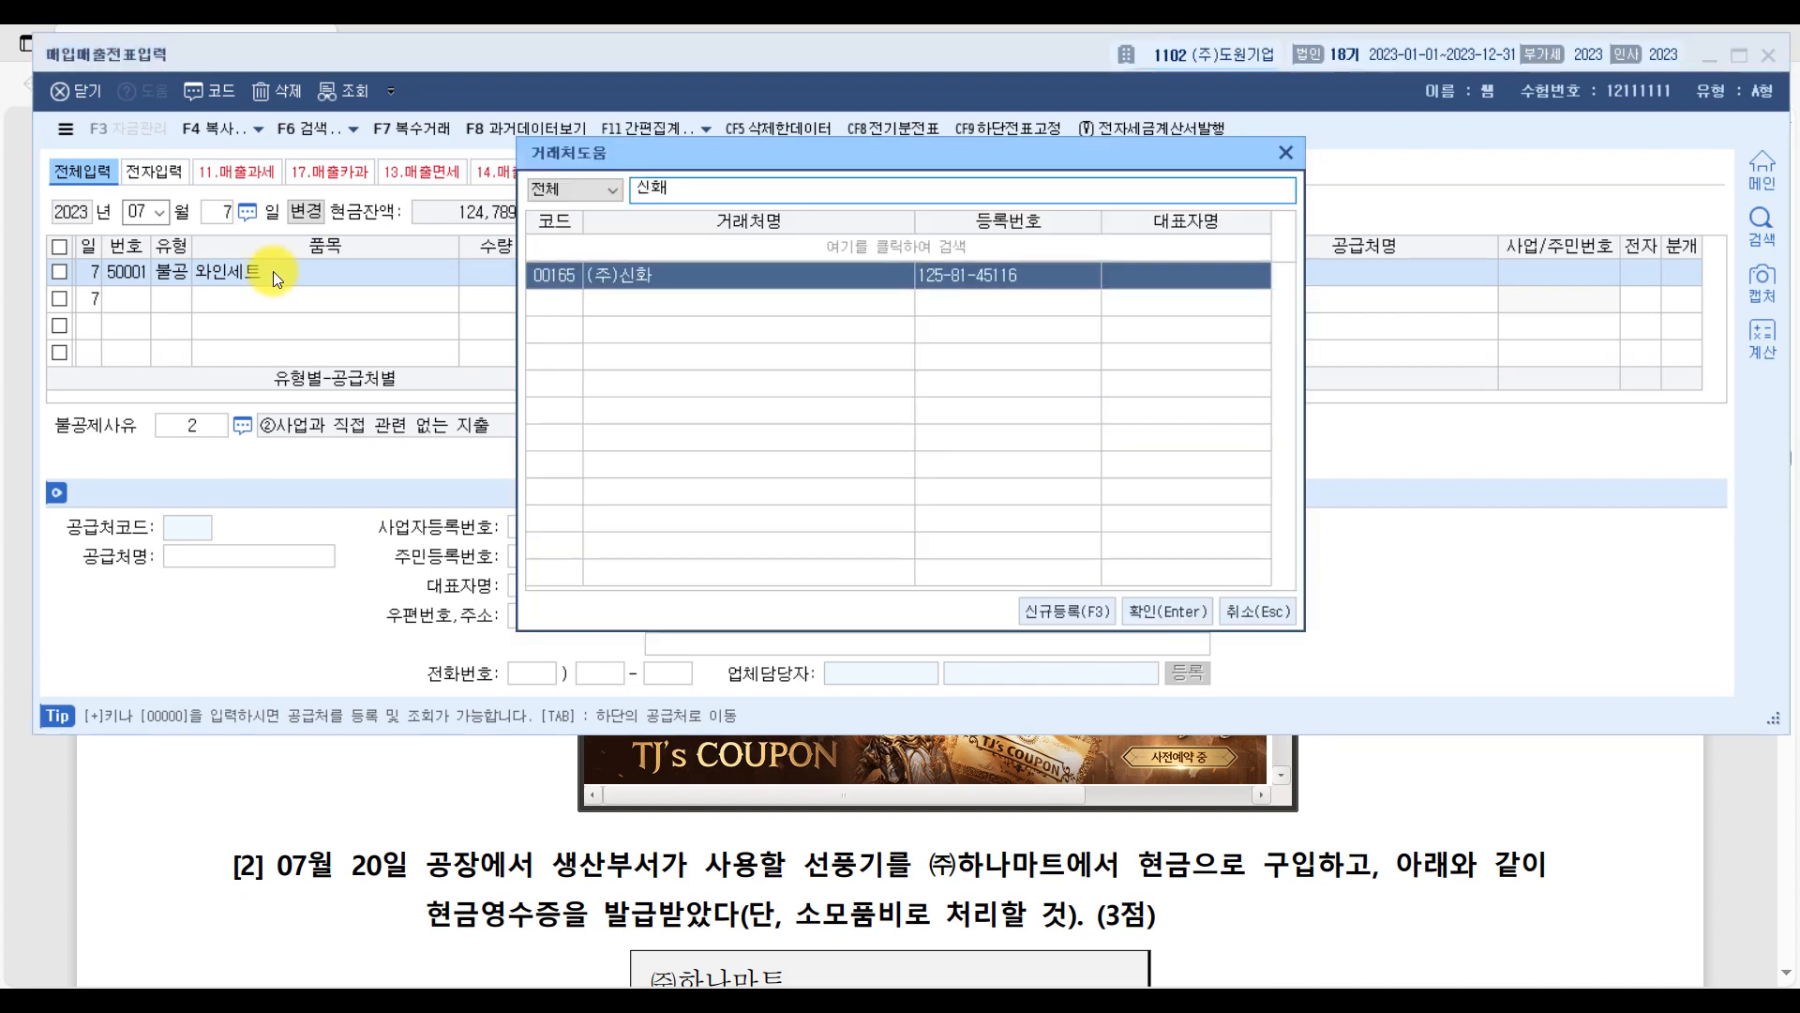
{"action": "key", "text": "Return"}
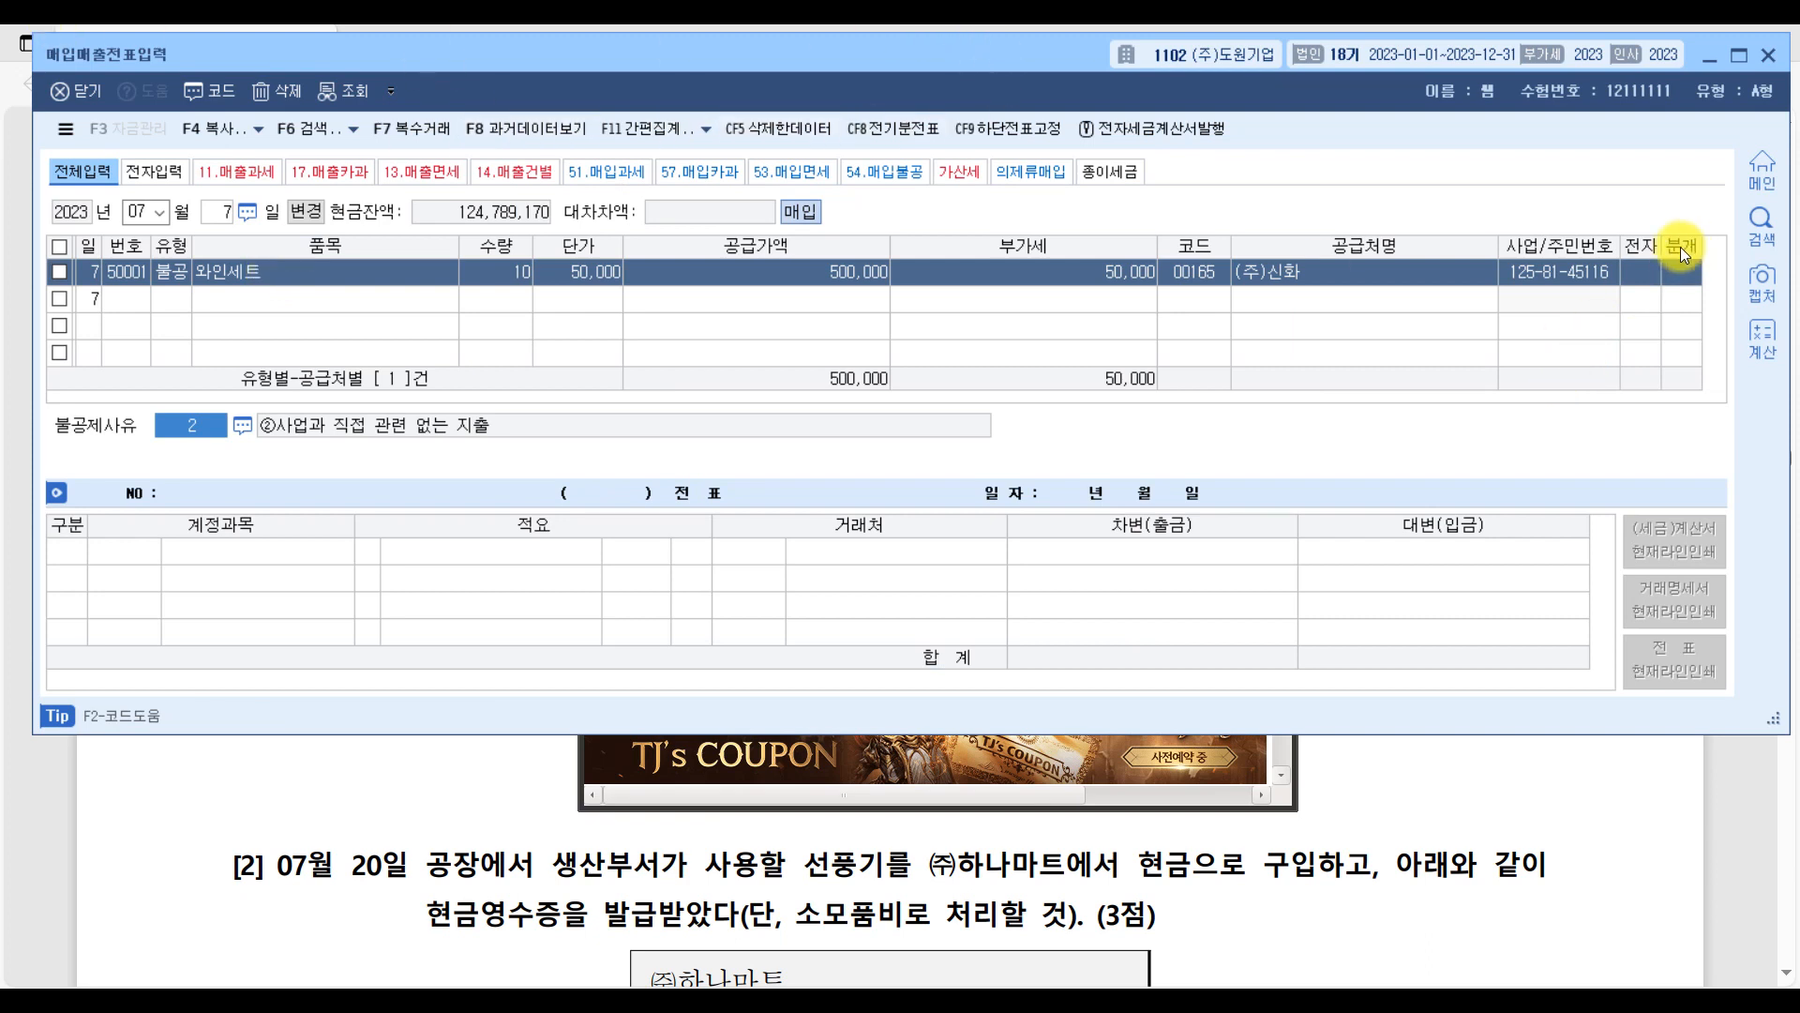
{"action": "left_click", "coordinate": [1640, 272]}
{"action": "key", "text": "Return"}
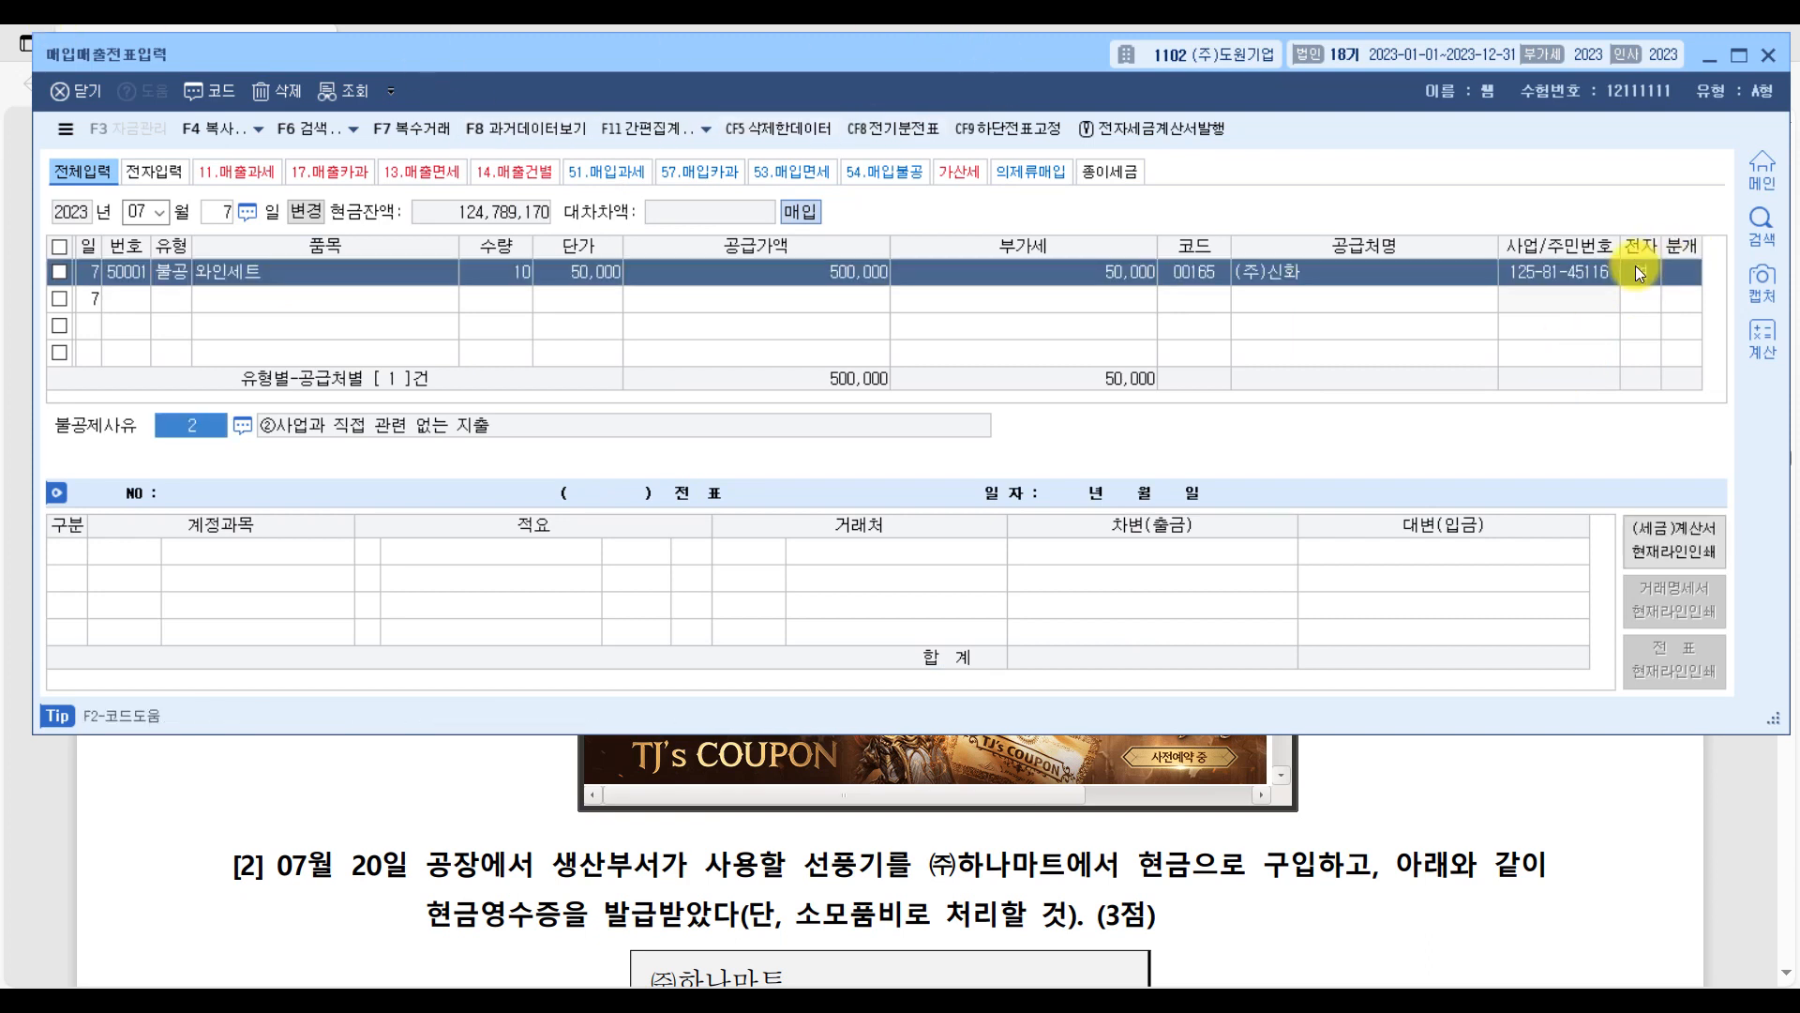
Set the 불공제사유 to ④접대비 및 이와 유사한 비용 관련 and the 분개 type to 현금.
{"action": "left_click", "coordinate": [238, 430]}
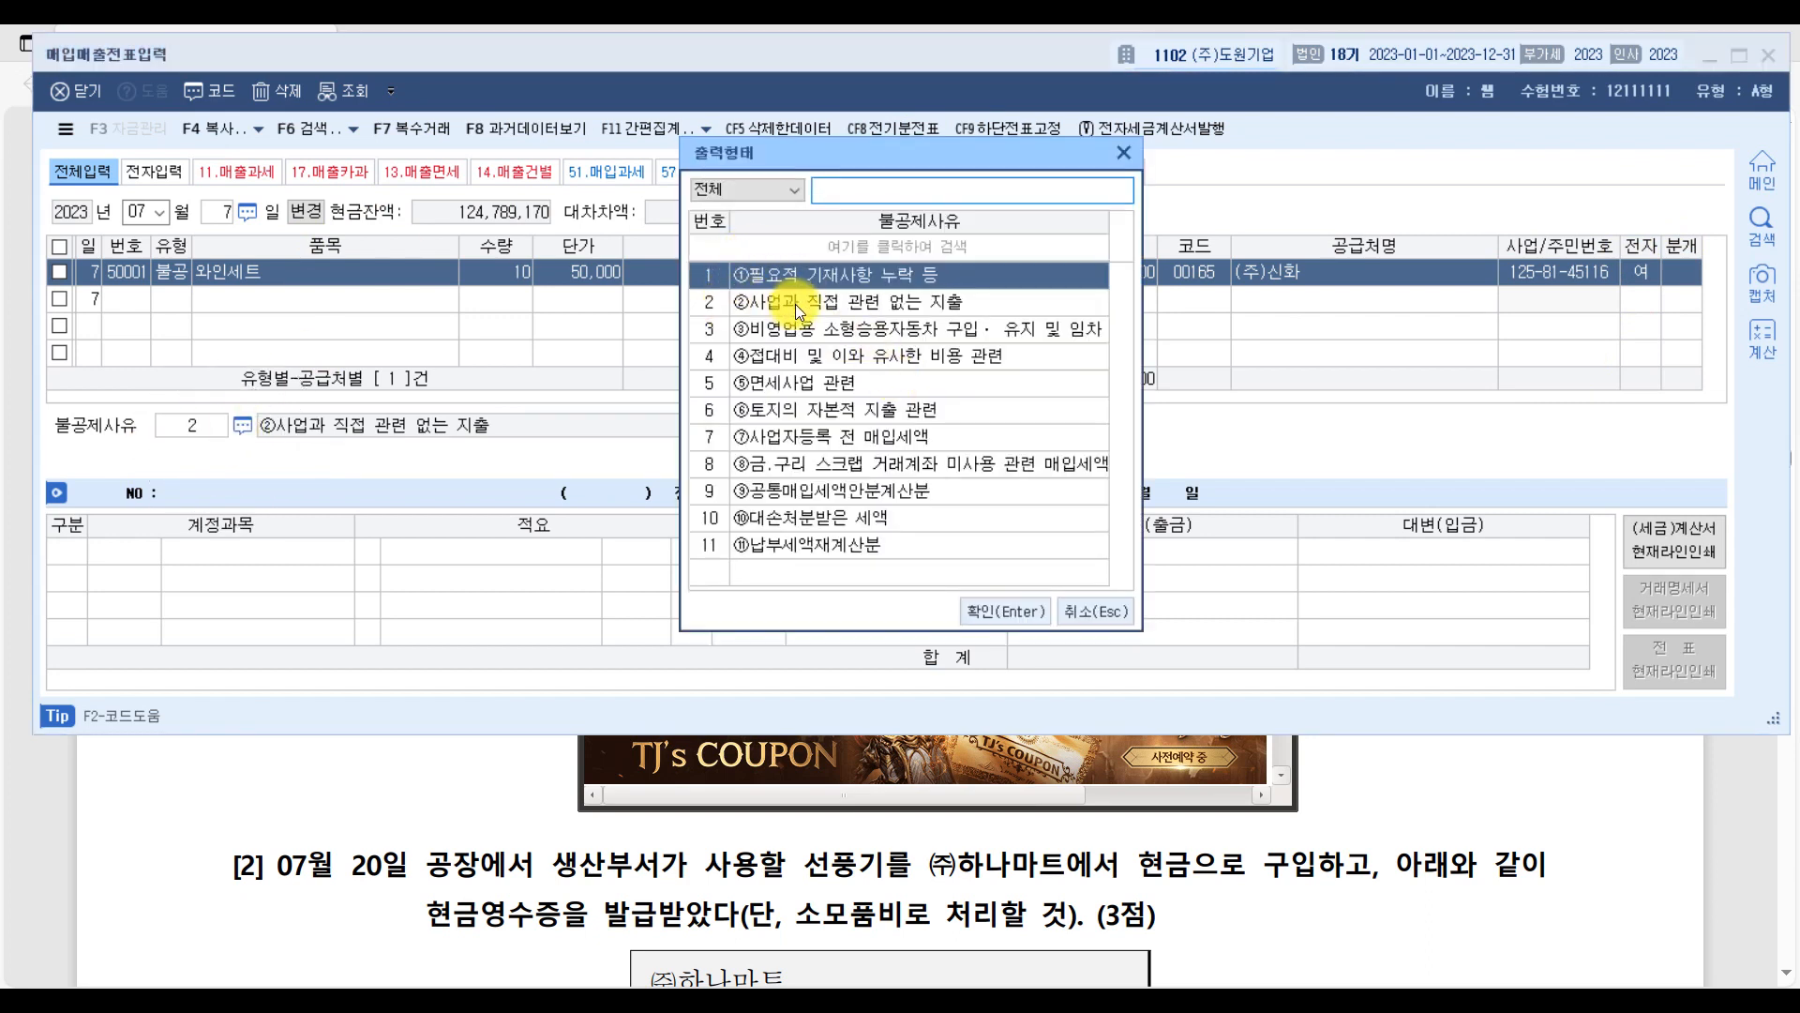
{"action": "left_click", "coordinate": [805, 354]}
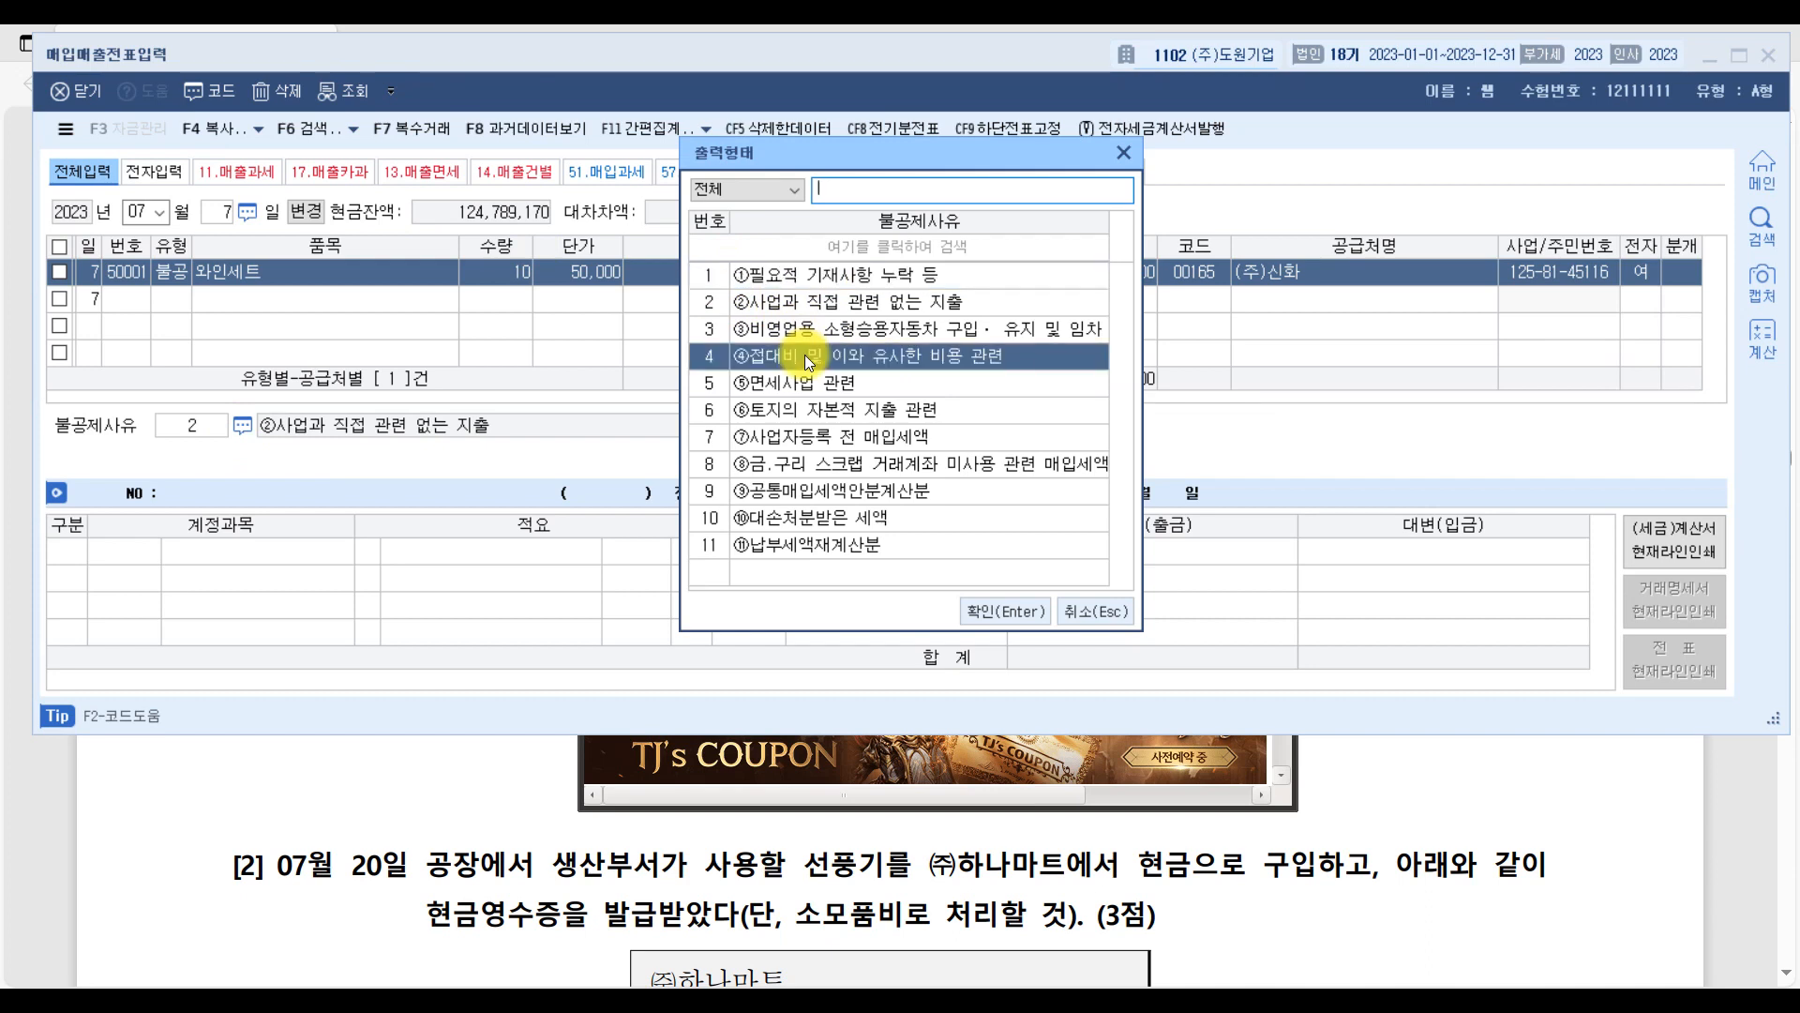
{"action": "double_click", "coordinate": [804, 354]}
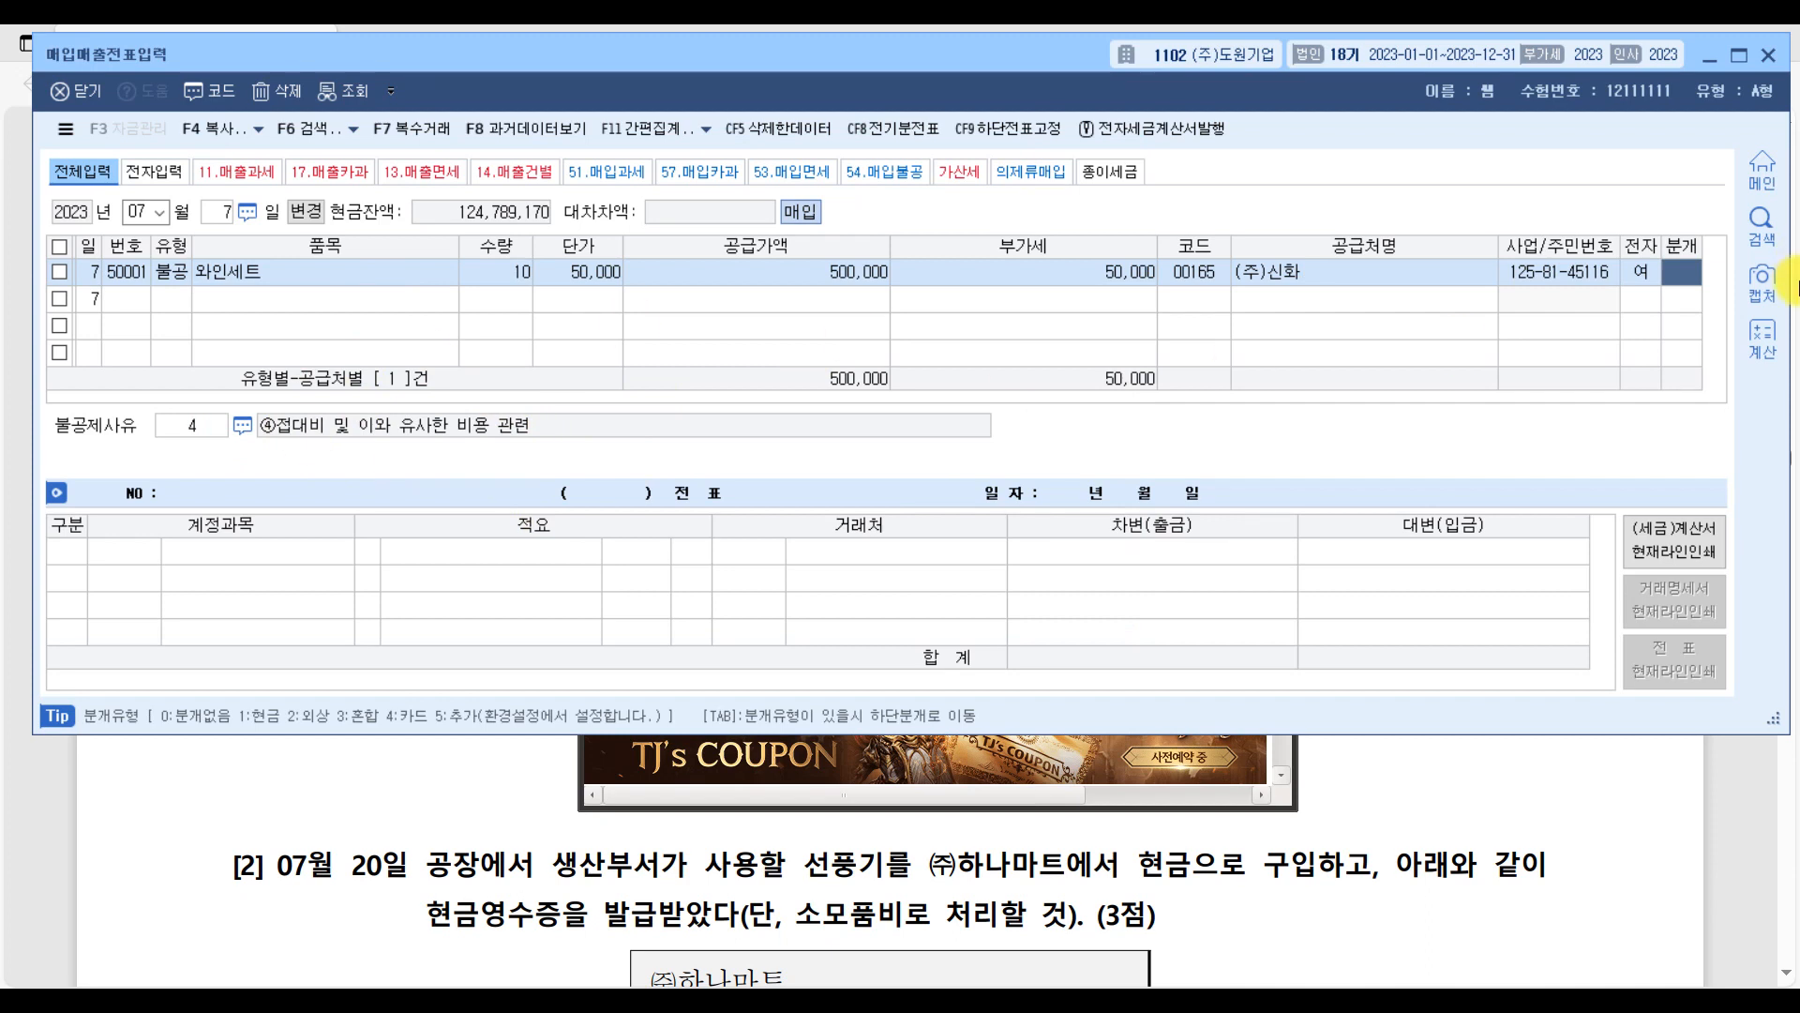
{"action": "type", "text": "1"}
{"action": "key", "text": "Return"}
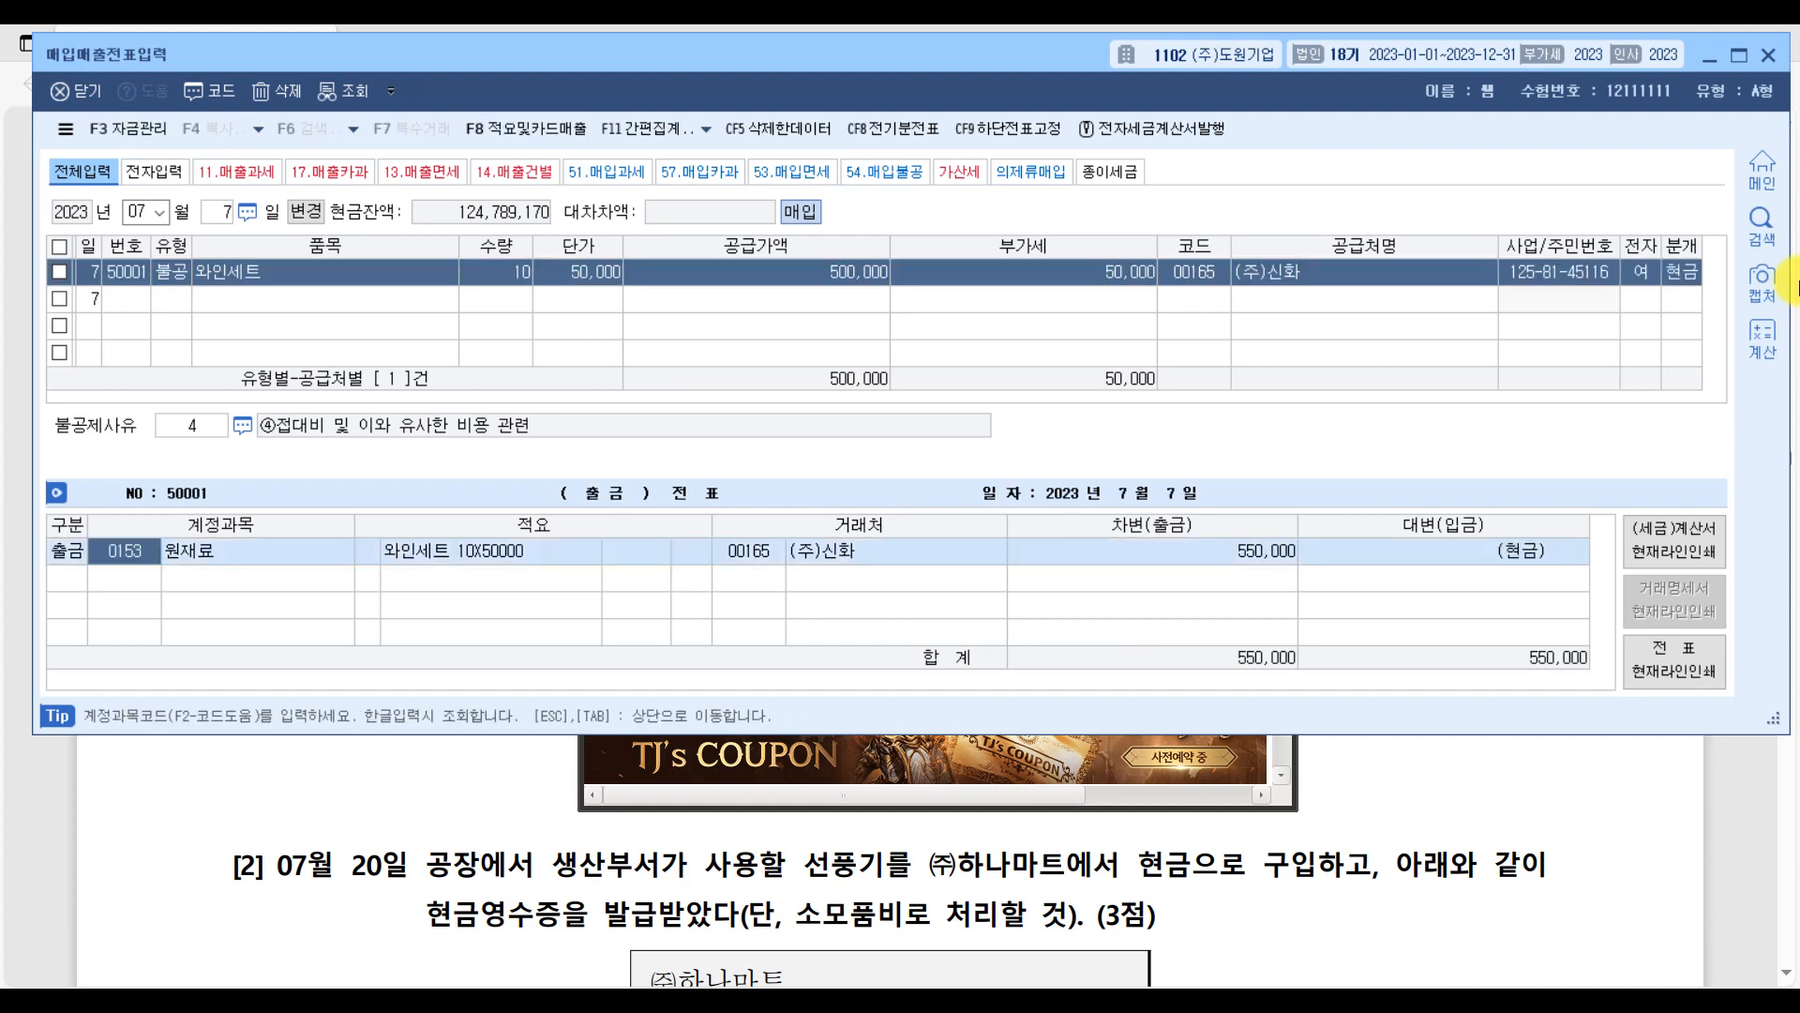
Change the debit account of the 와인세트 voucher to 0813 접대비 (판매관리비).
{"action": "type", "text": "접대"}
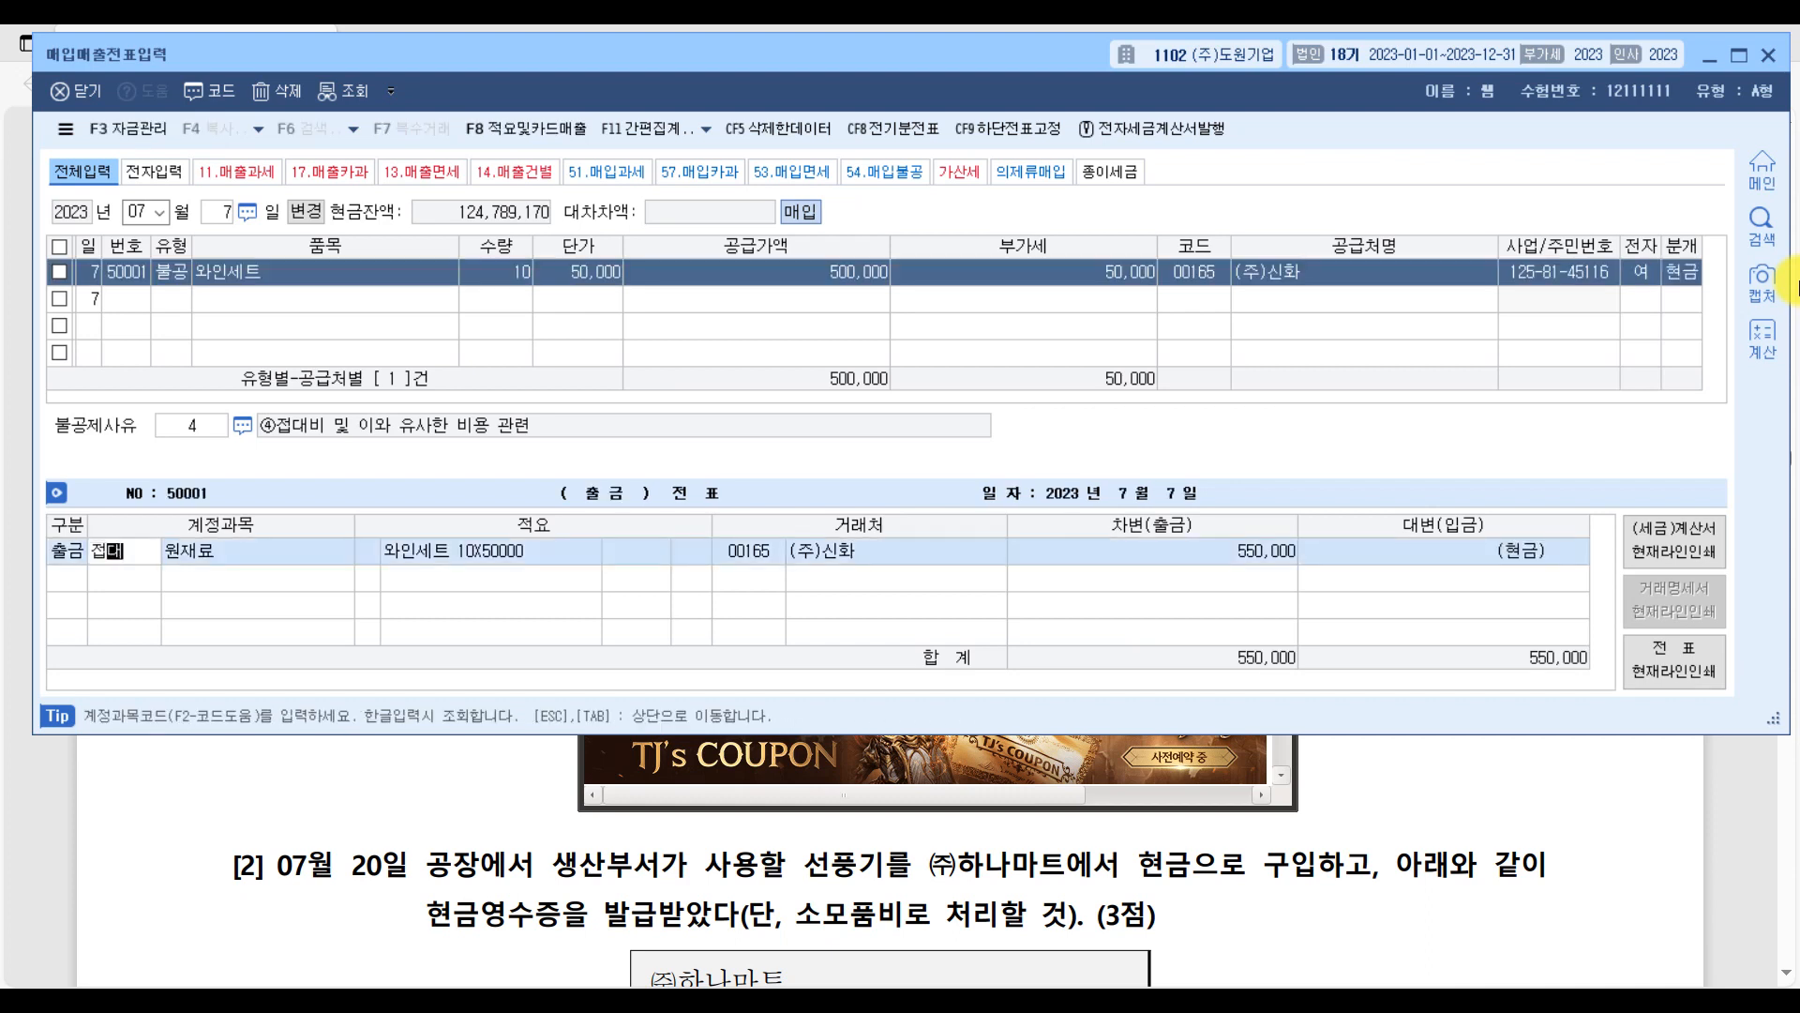
{"action": "key", "text": "Return"}
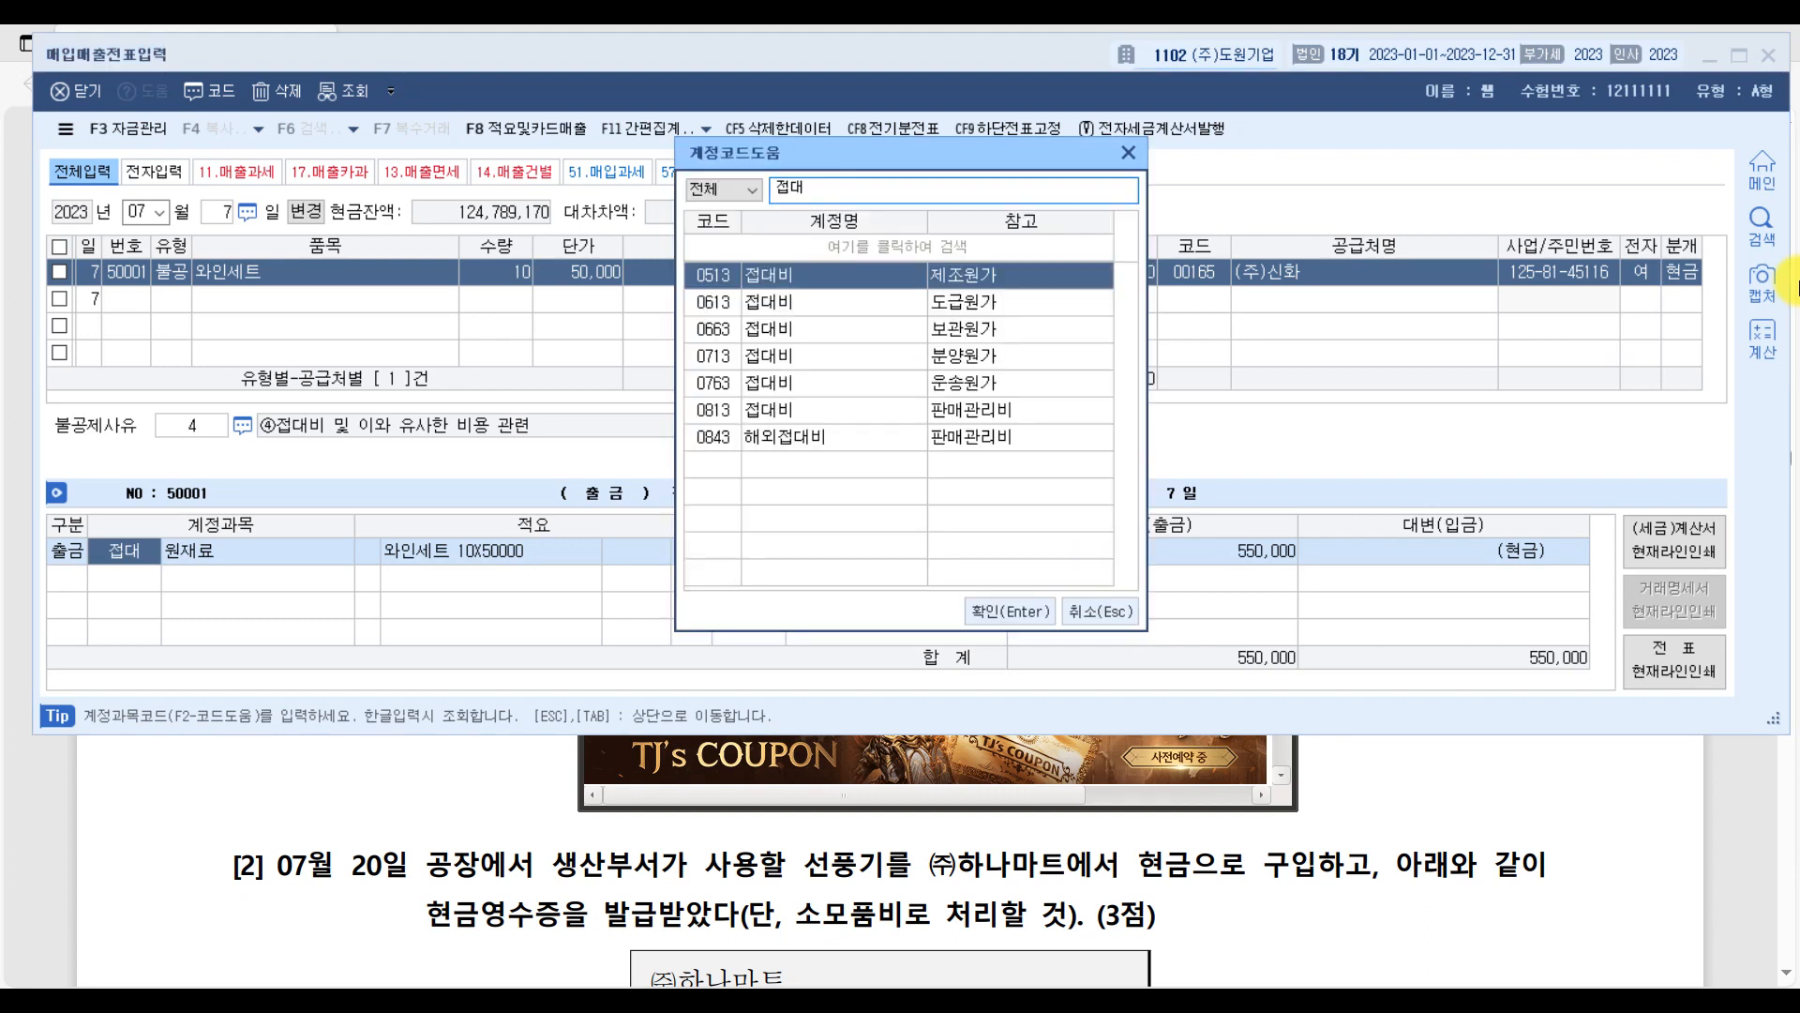
{"action": "key", "text": "Down"}
{"action": "key", "text": "Down"}
{"action": "key", "text": "Down"}
{"action": "key", "text": "Down"}
{"action": "key", "text": "Down"}
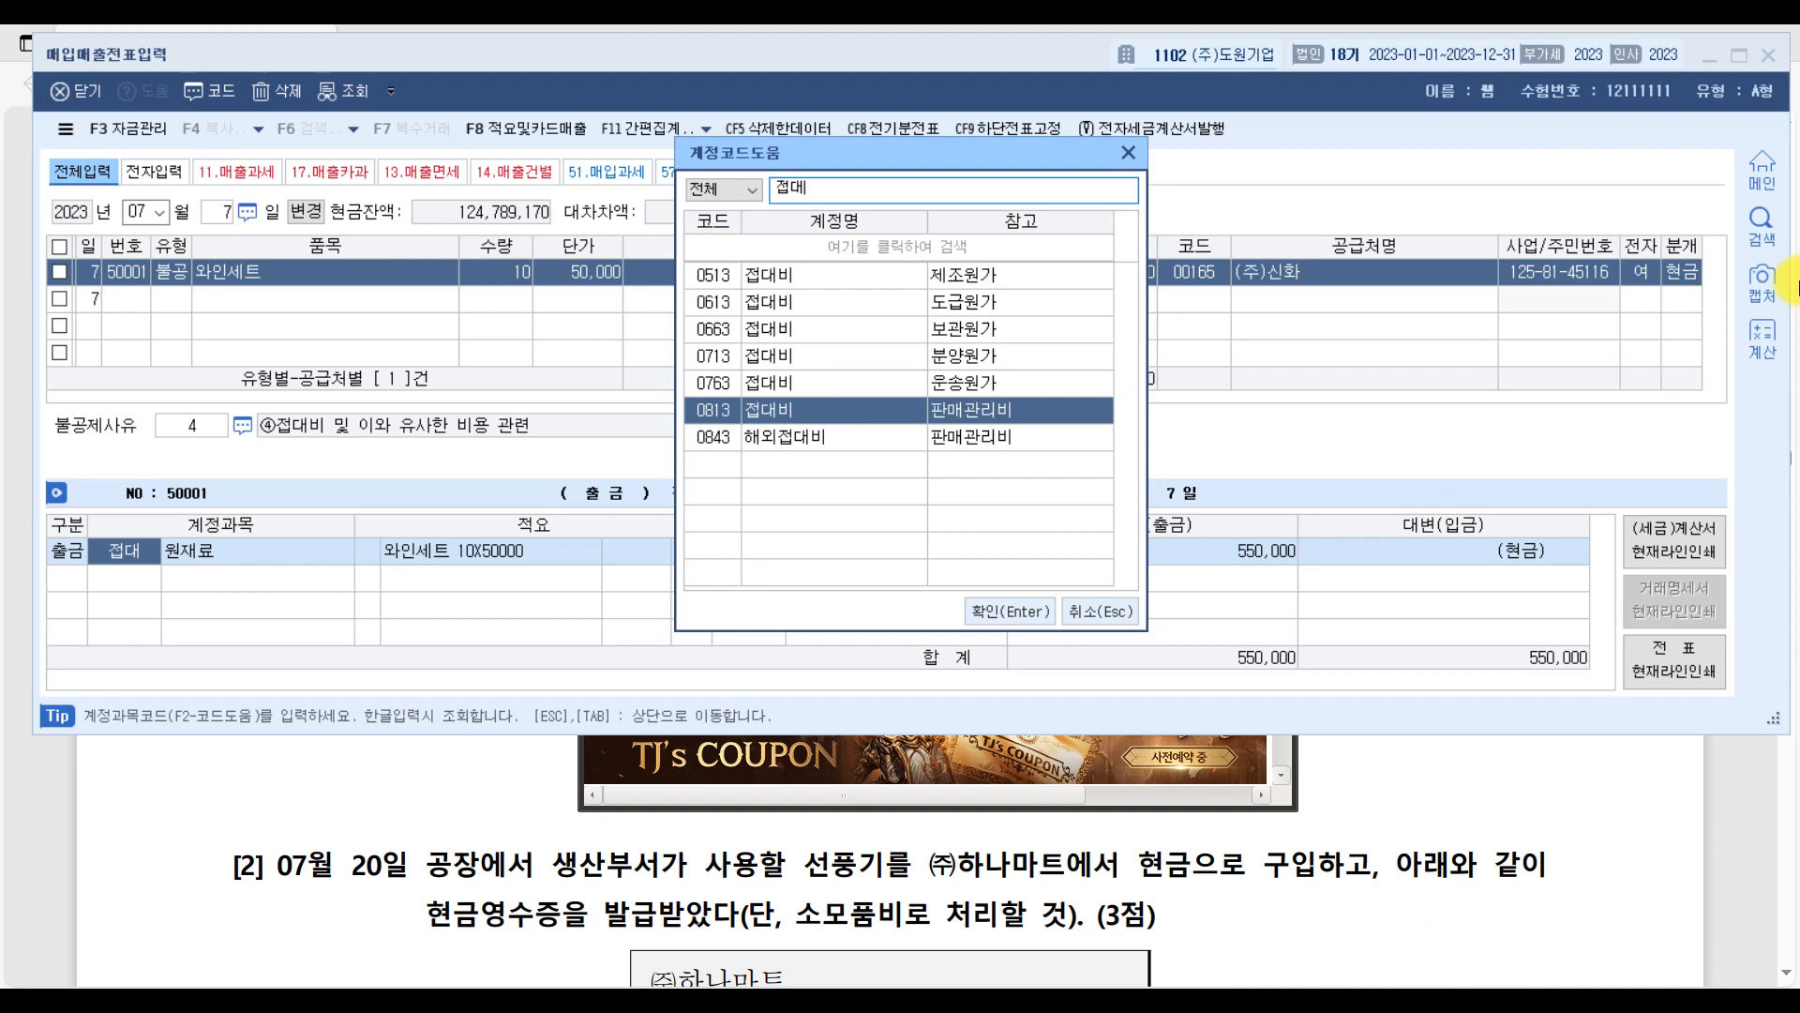
{"action": "key", "text": "Return"}
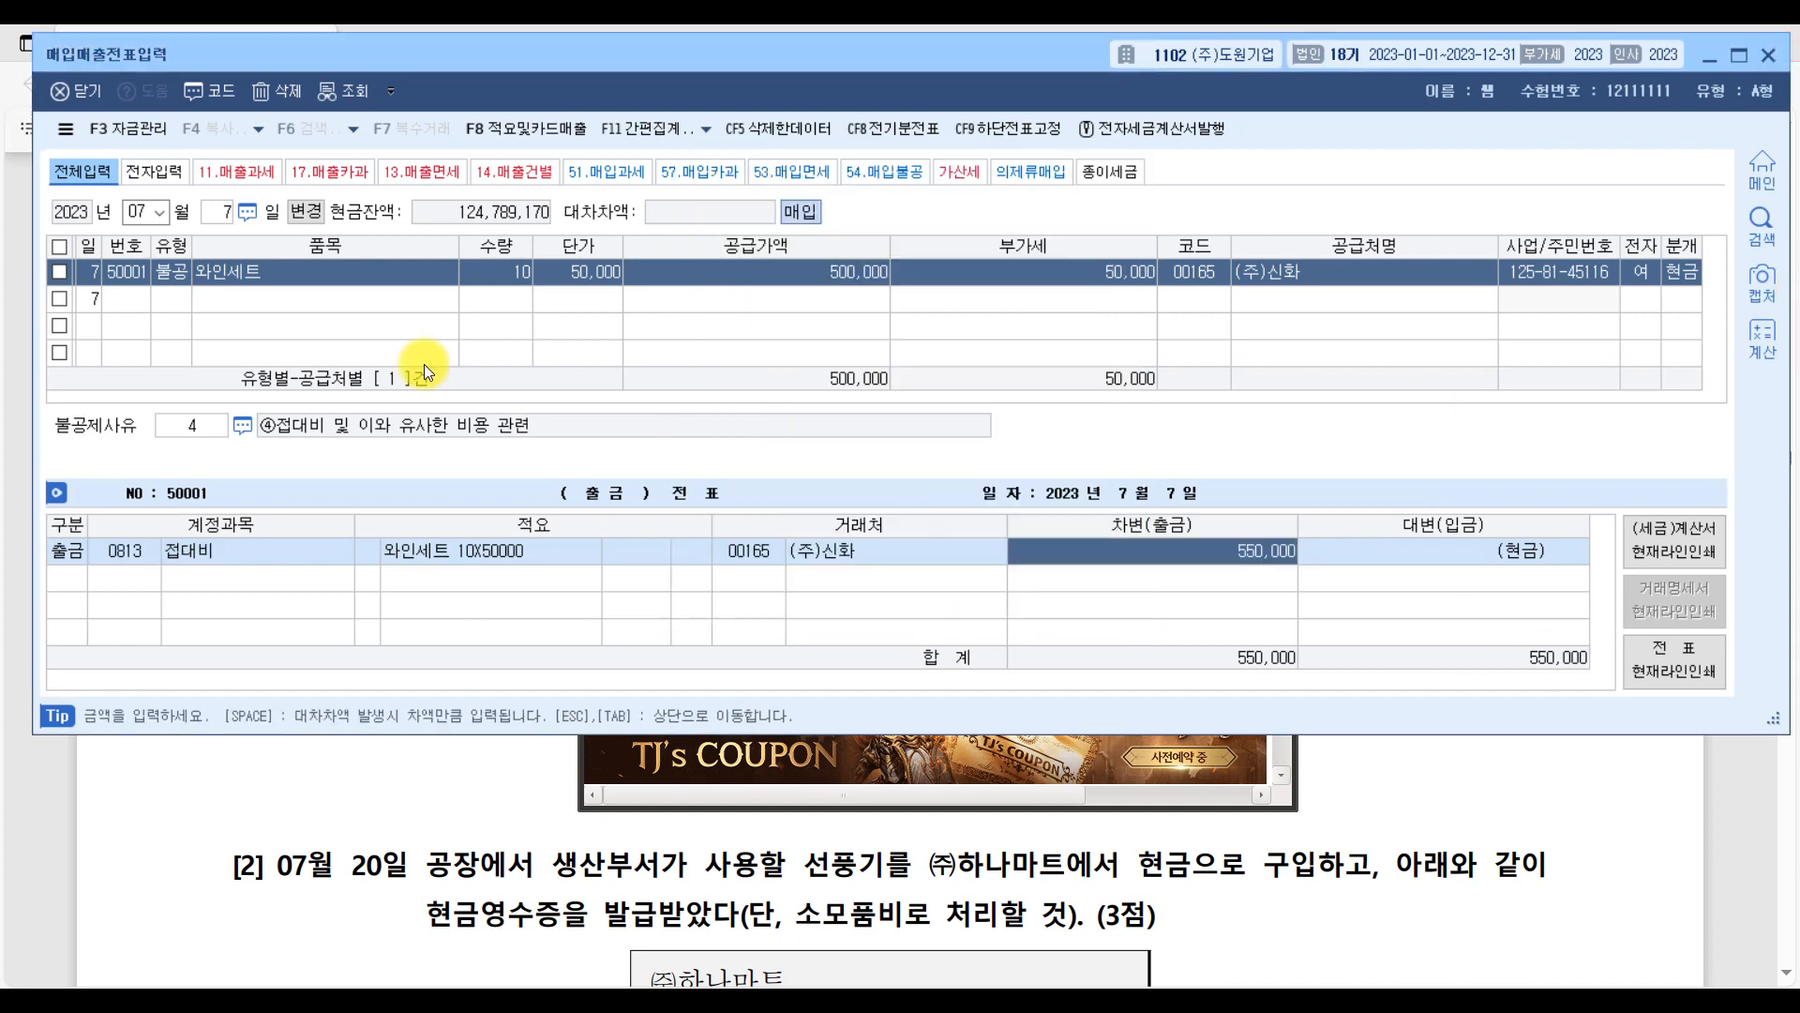
In the PDF's question [2], underline the date 07월 20일, circle 구입하고 and underline the 현금영수증 wording.
{"action": "left_click", "coordinate": [1742, 820]}
{"action": "scroll", "coordinate": [794, 724], "scroll_direction": "down", "scroll_amount": 5}
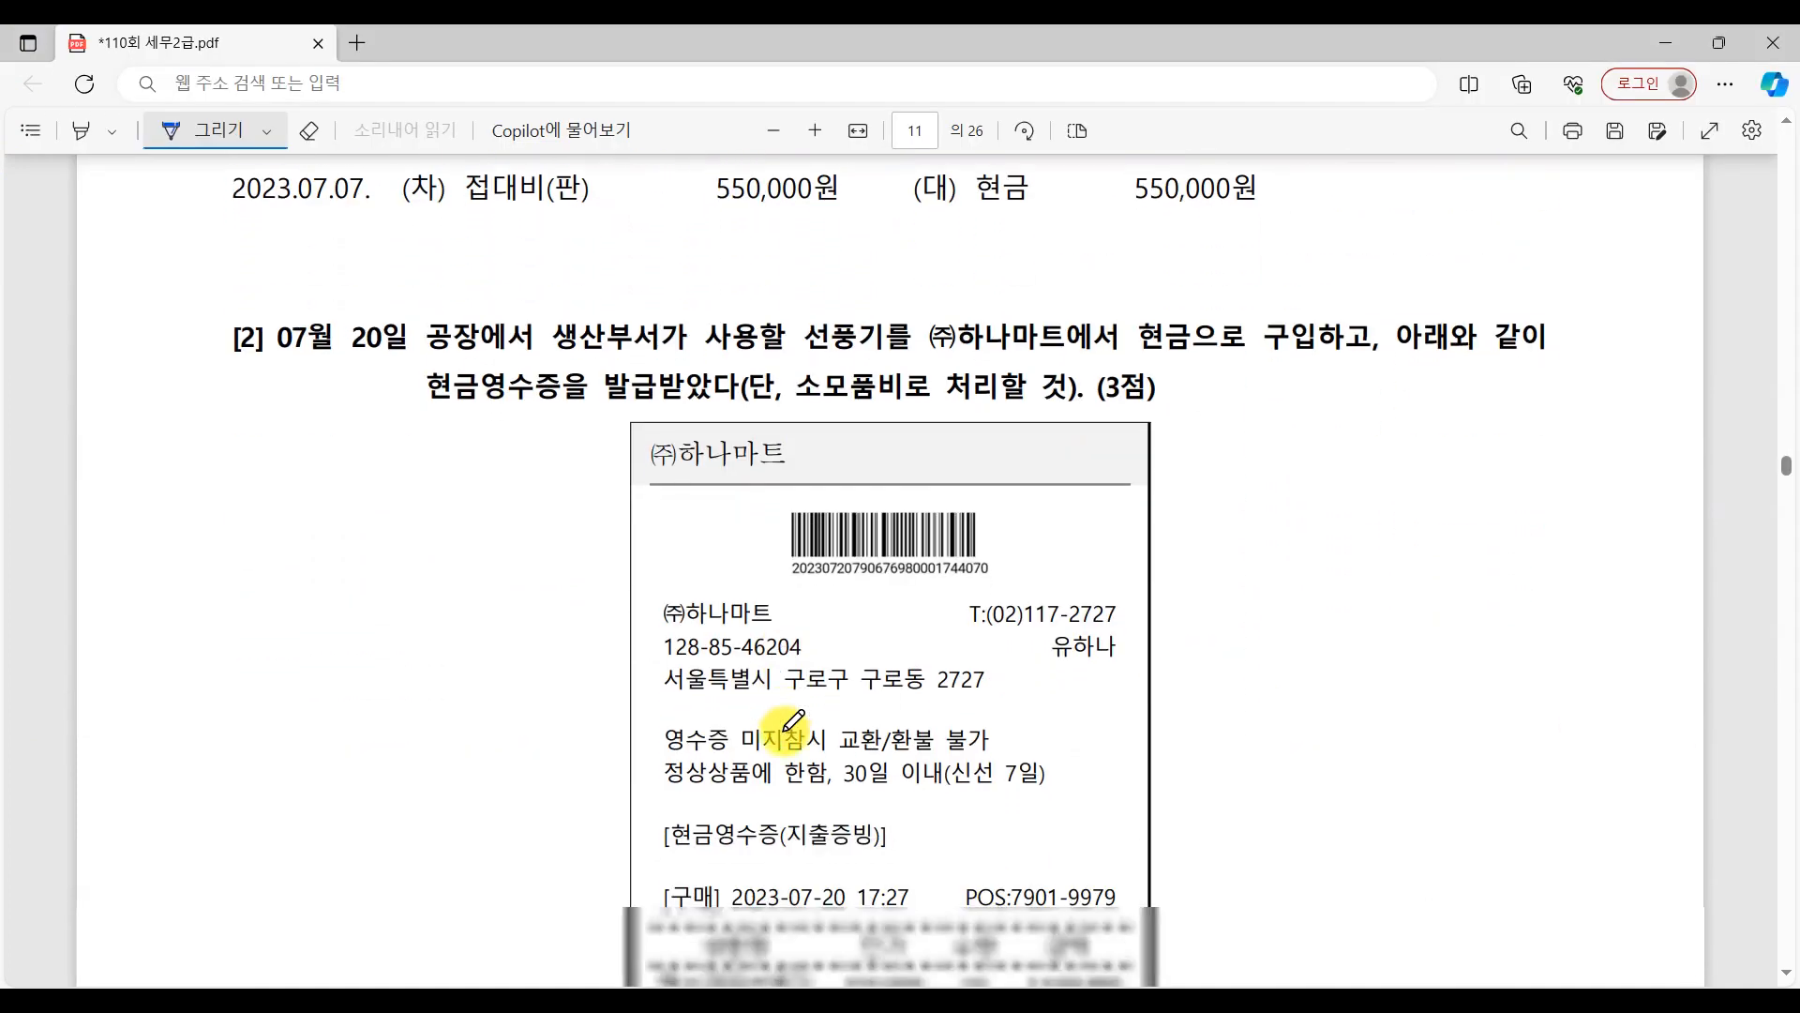
{"action": "left_click_drag", "start_coordinate": [292, 363], "coordinate": [379, 375]}
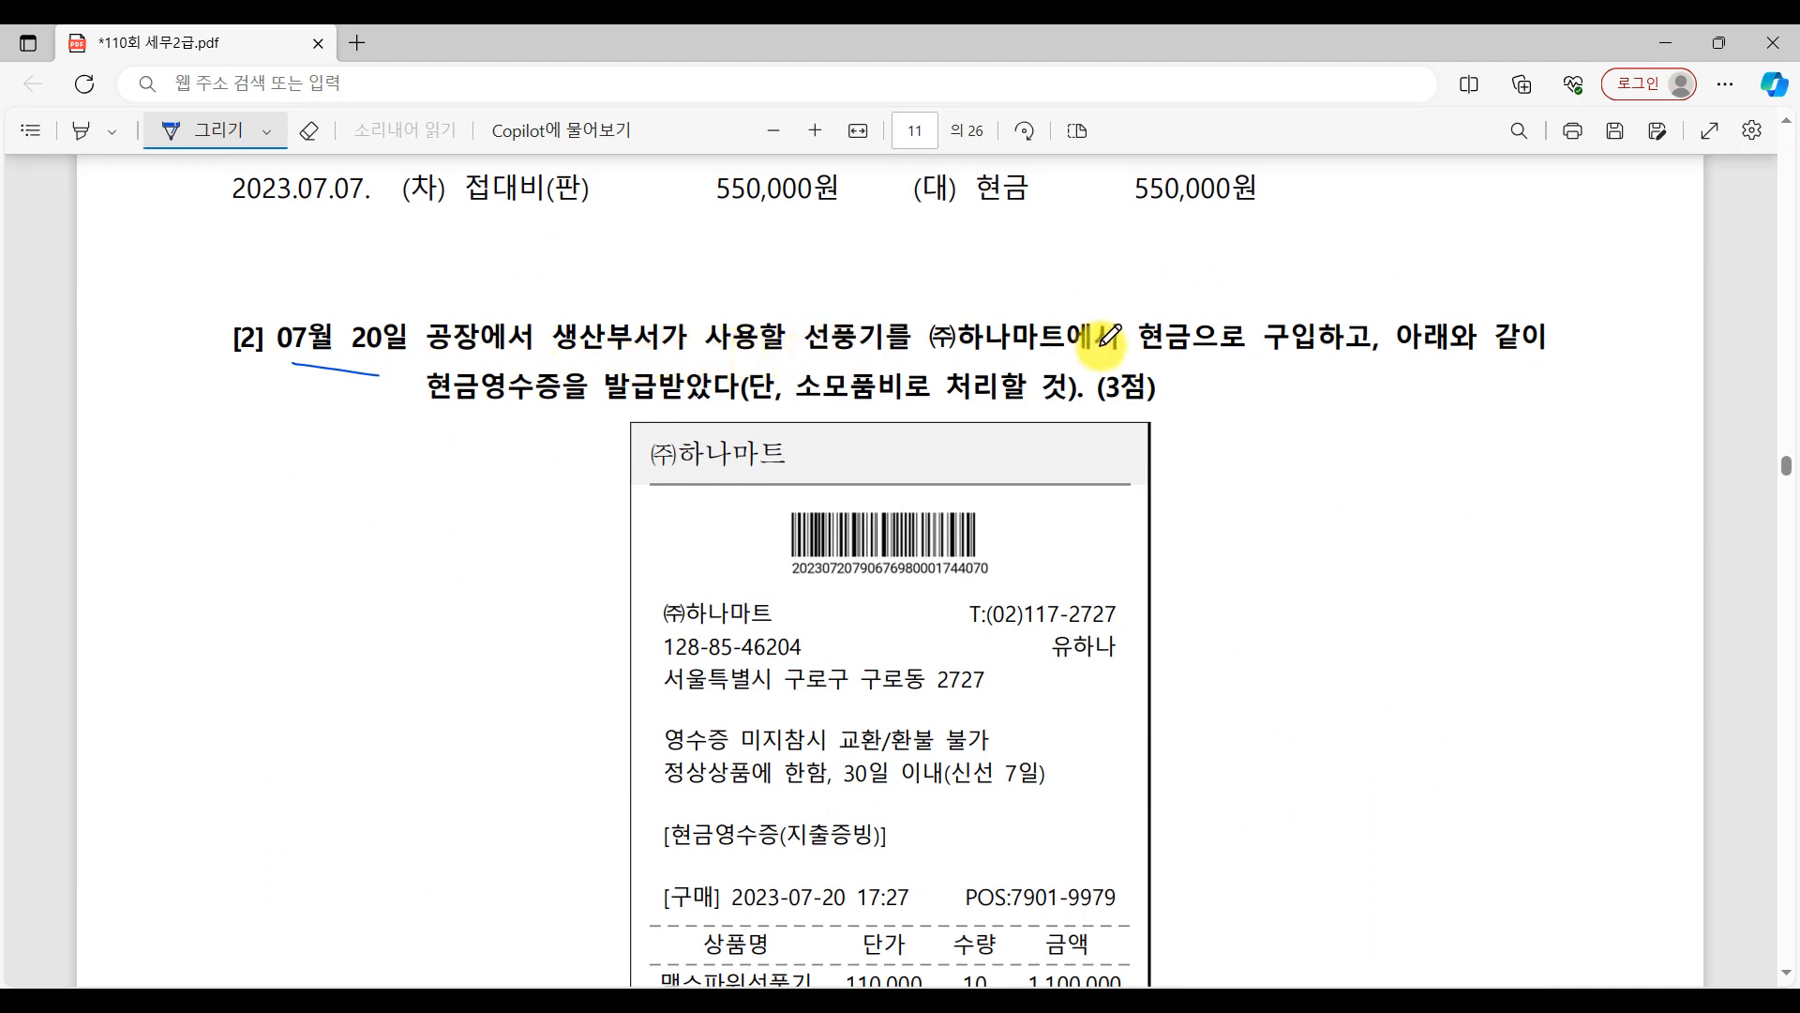
{"action": "mouse_move", "coordinate": [1292, 375]}
{"action": "left_mouse_down"}
{"action": "mouse_move", "coordinate": [1376, 302]}
{"action": "mouse_move", "coordinate": [1336, 351]}
{"action": "mouse_move", "coordinate": [1592, 370]}
{"action": "left_mouse_up"}
{"action": "left_click_drag", "start_coordinate": [450, 416], "coordinate": [625, 414]}
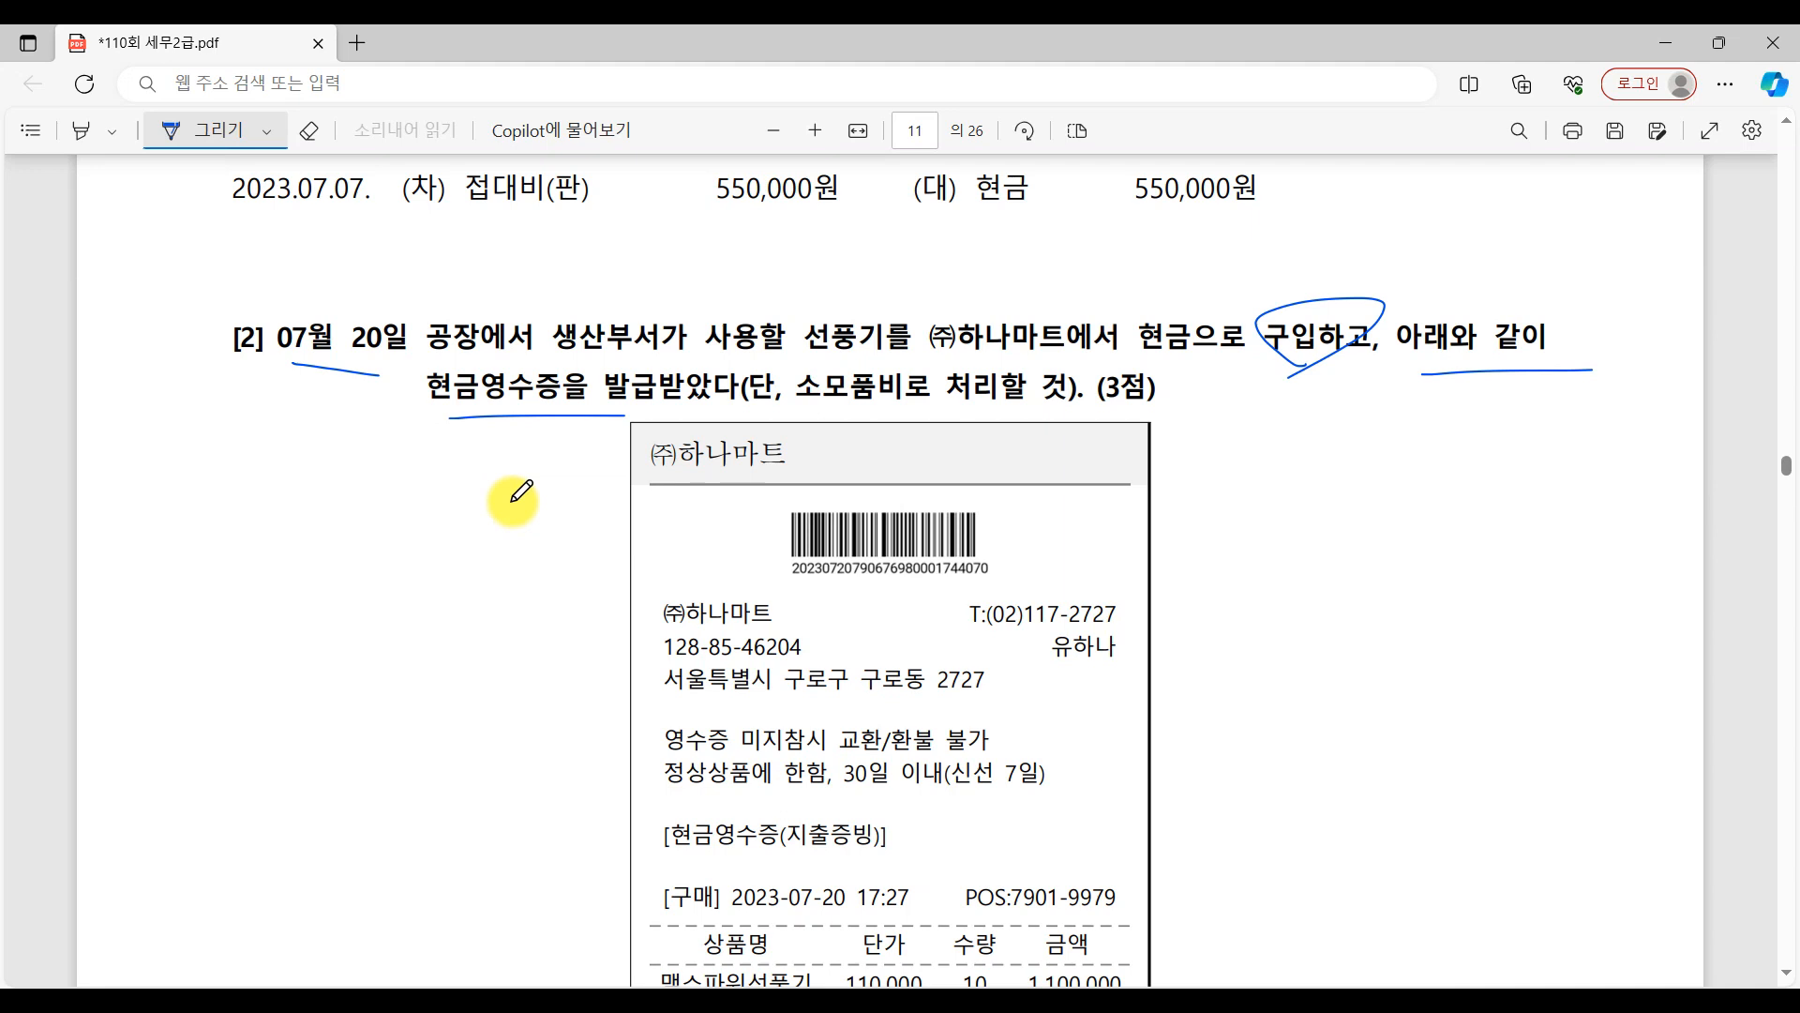
Return to 매입매출전표입력, start a voucher for 7월 20일 and set its 유형 to 61.현과.
{"action": "left_click", "coordinate": [1444, 999]}
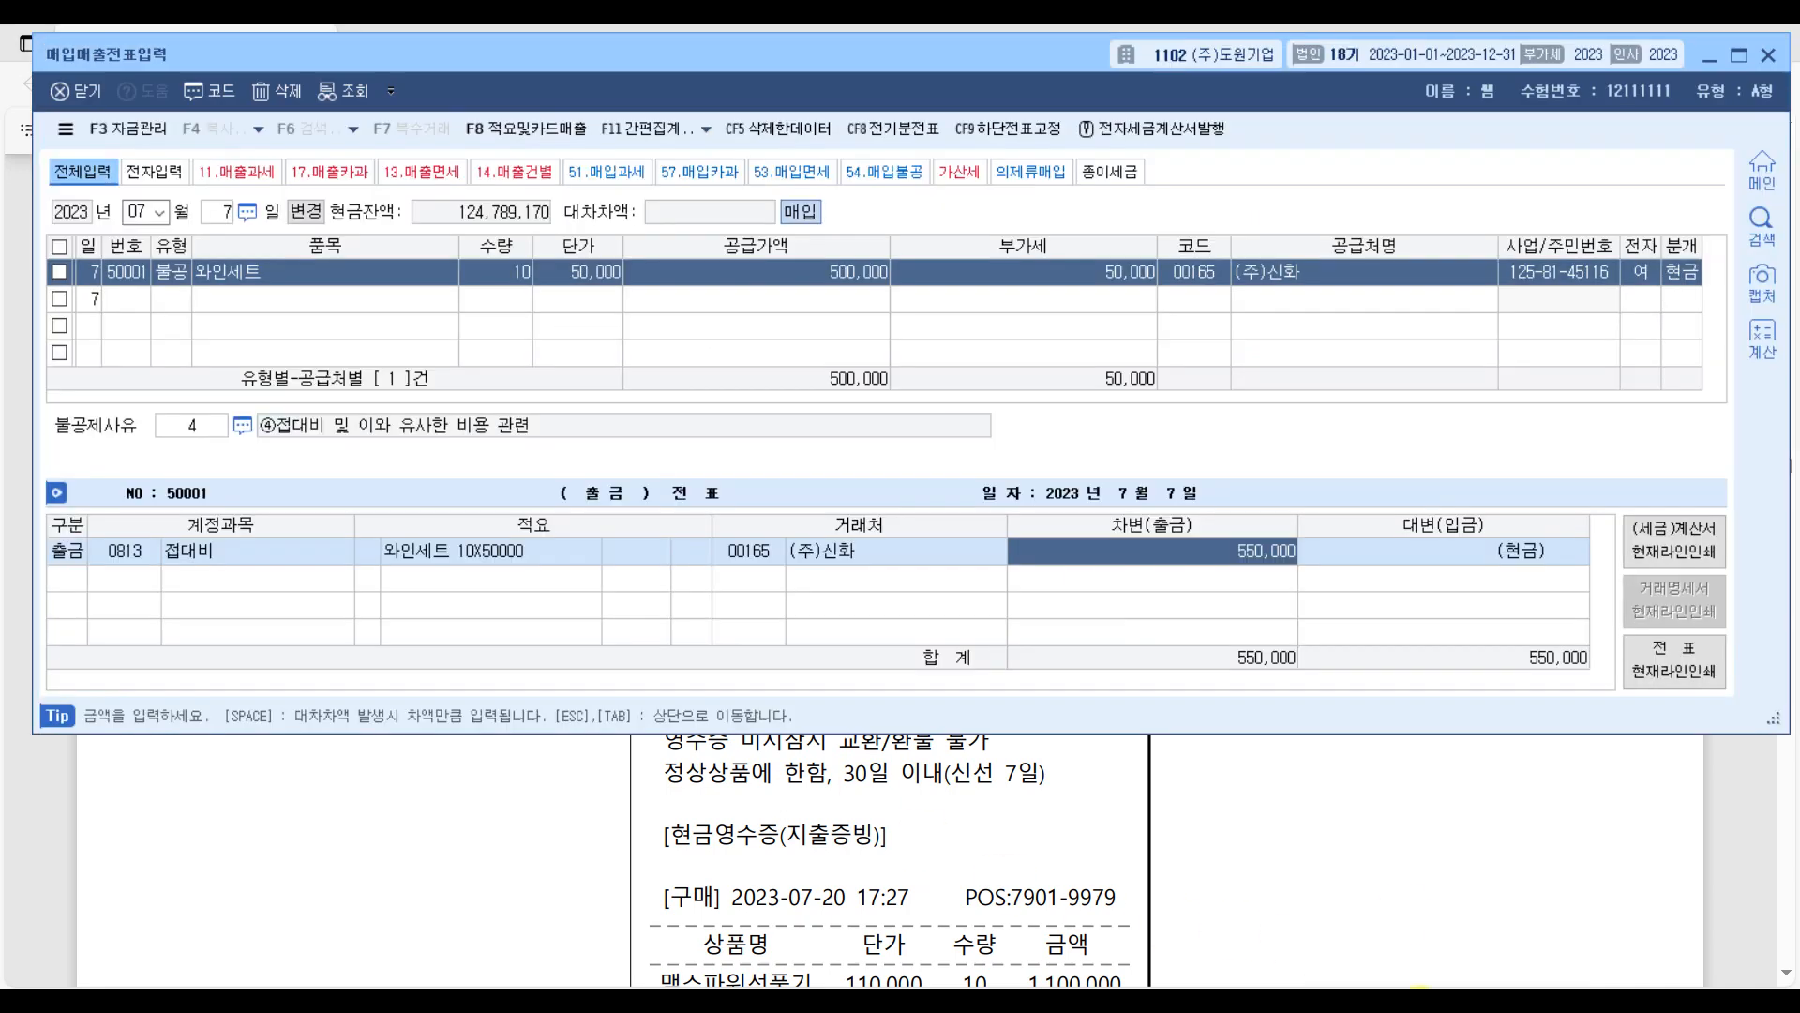
{"action": "key", "text": "Escape"}
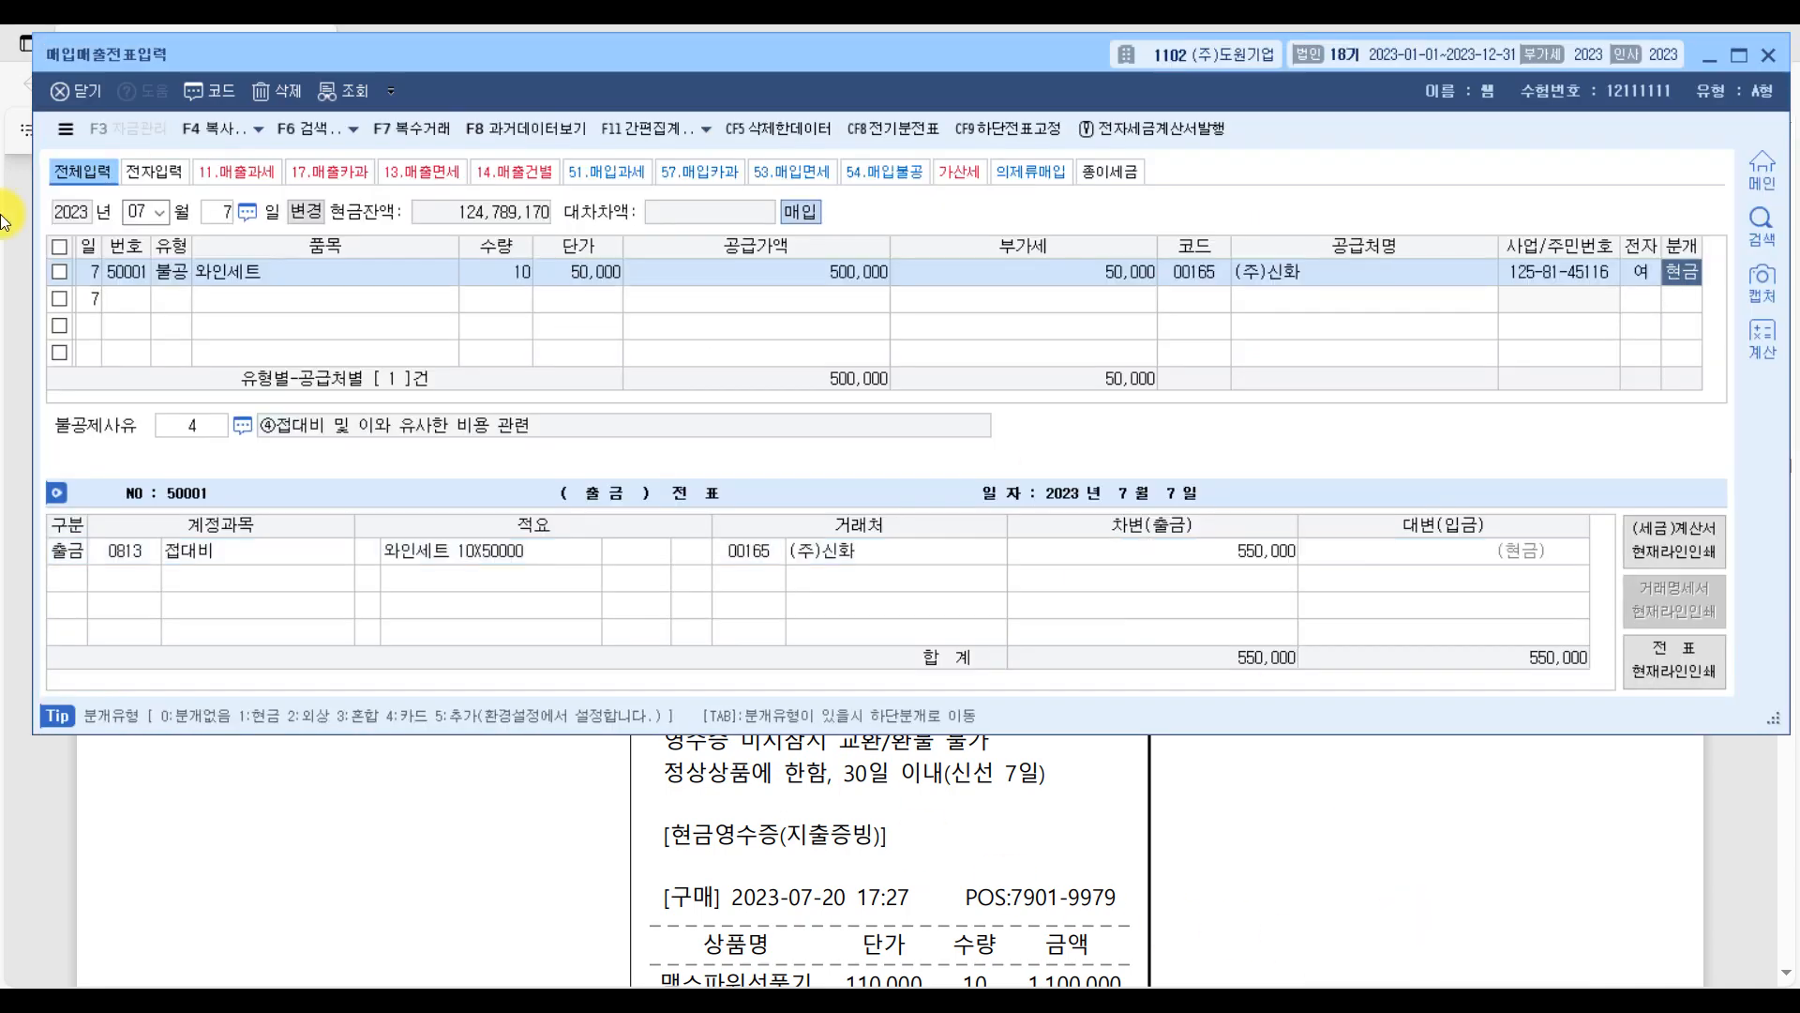
{"action": "key", "text": "Escape"}
{"action": "type", "text": "20"}
{"action": "key", "text": "Return"}
{"action": "key", "text": "Return"}
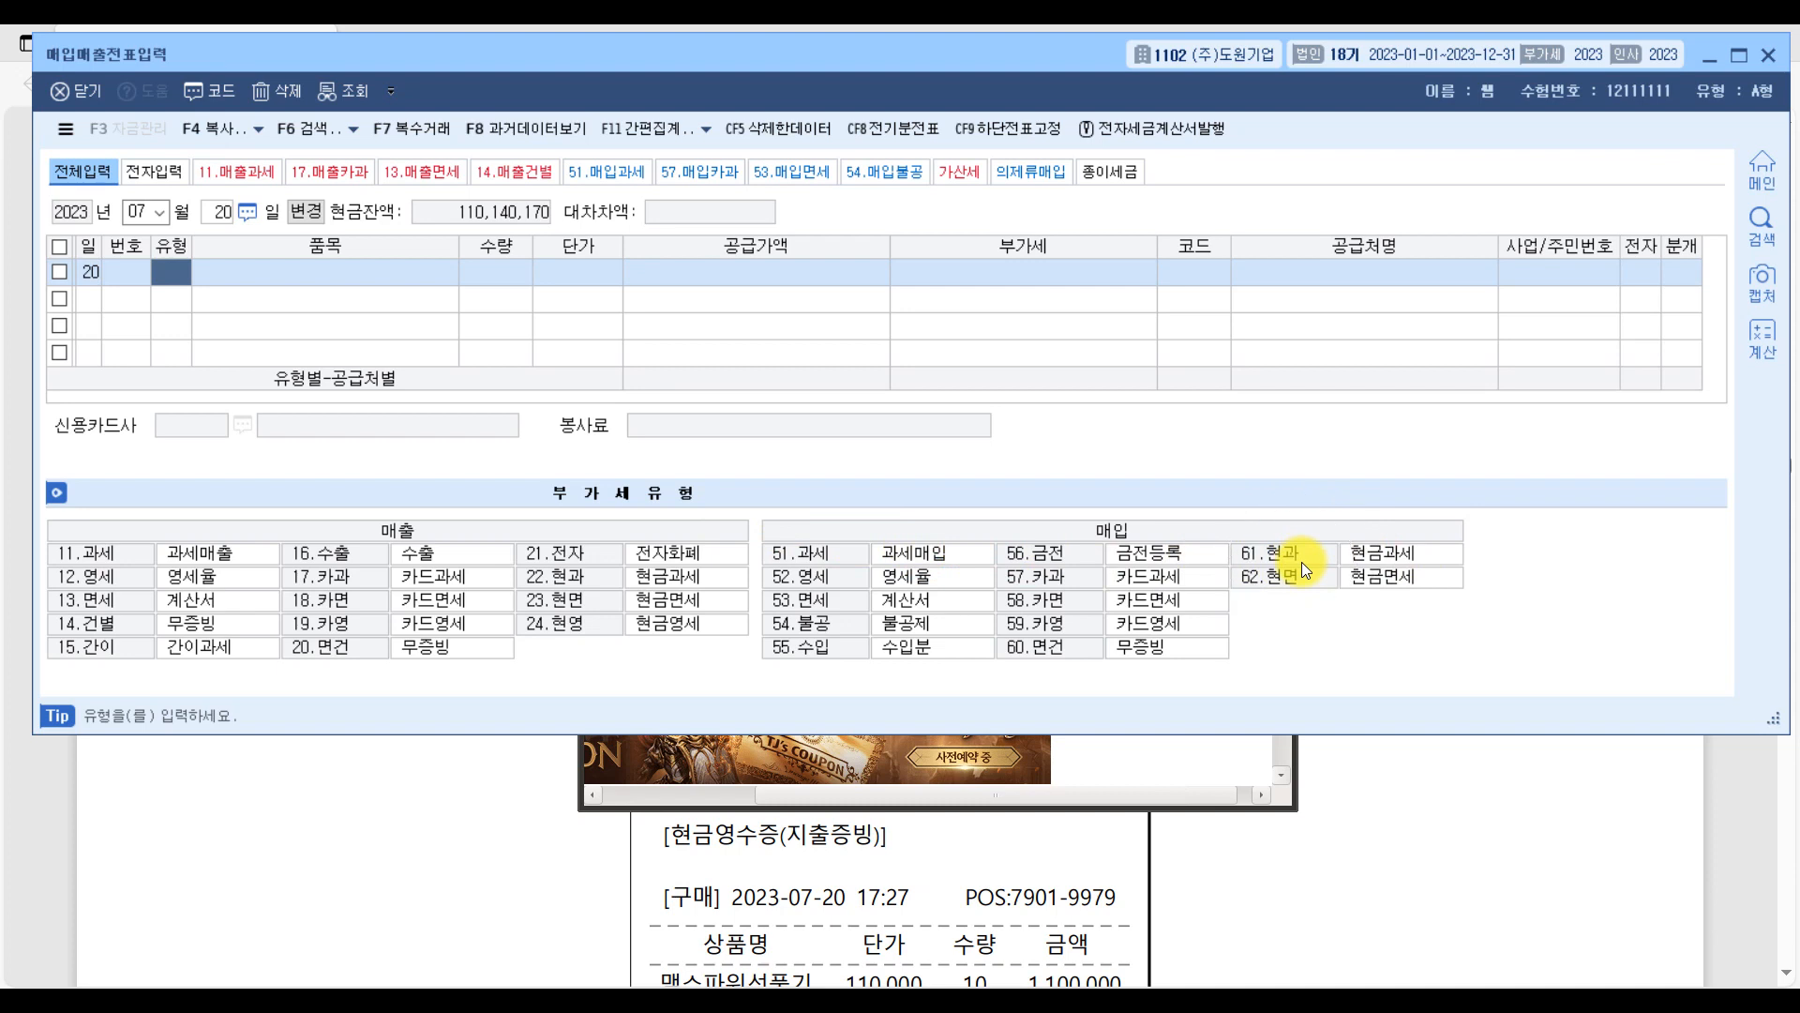
{"action": "type", "text": "61"}
{"action": "key", "text": "Return"}
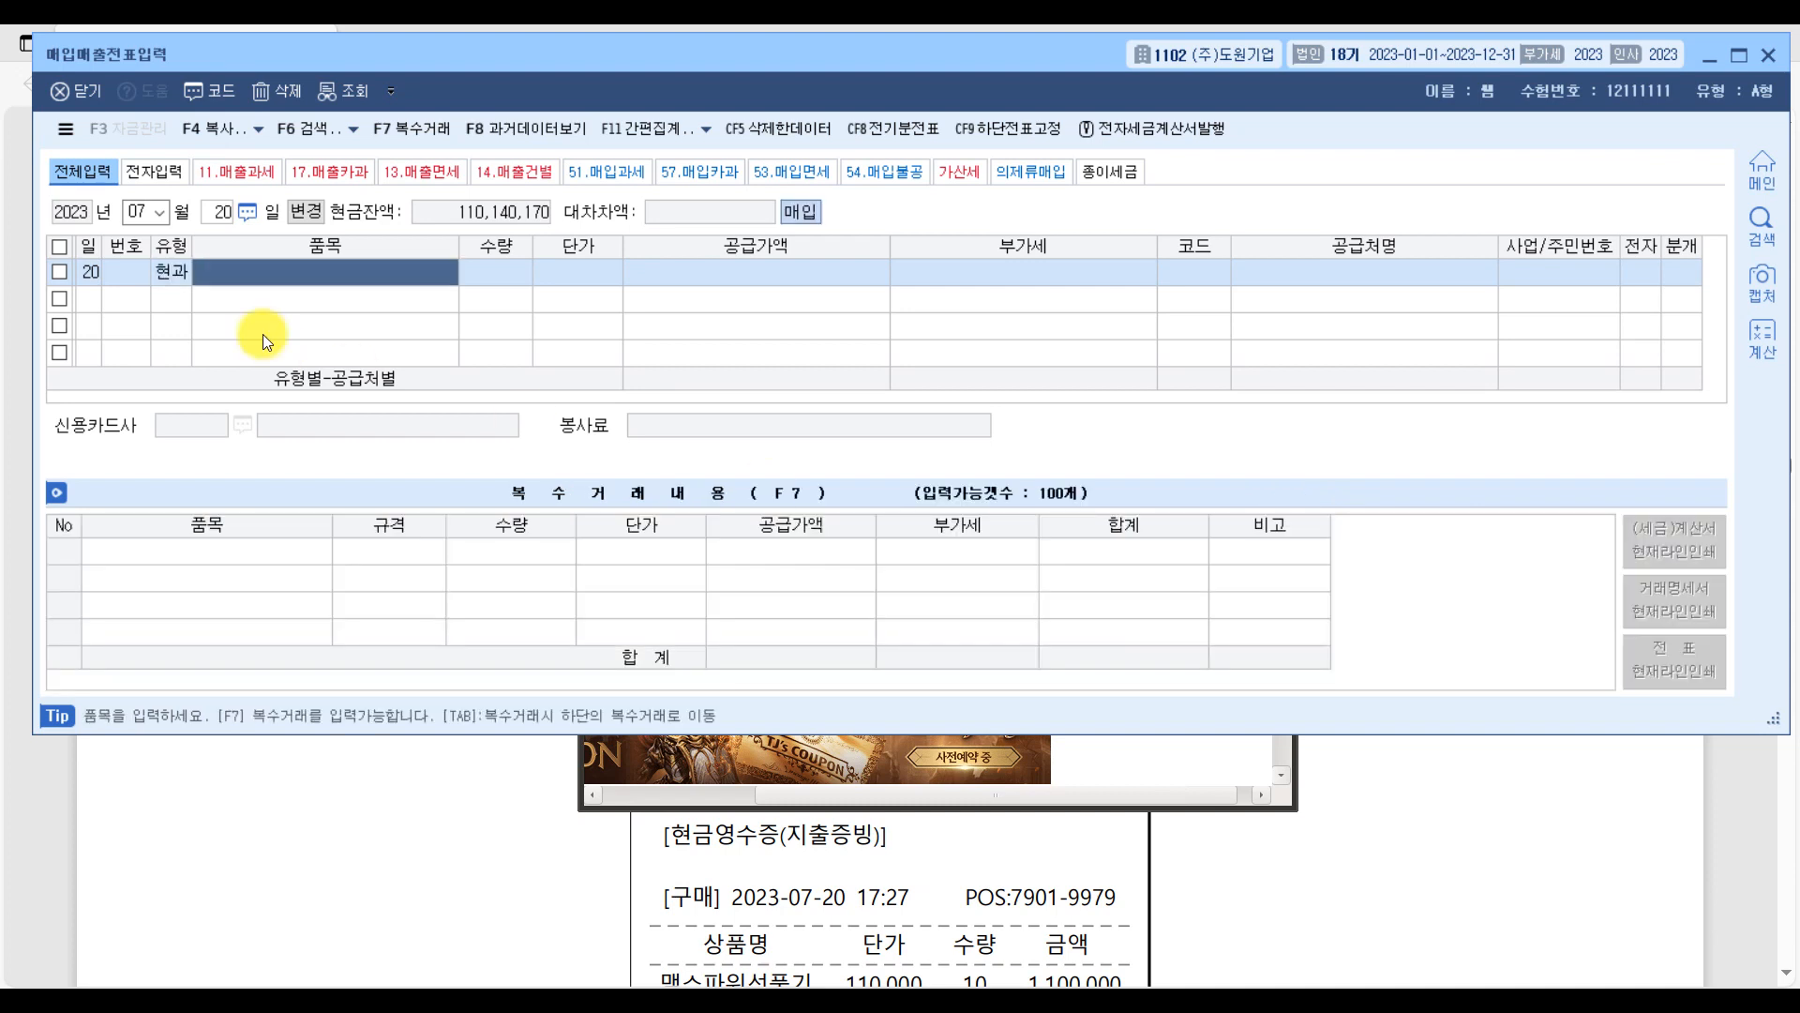
Check the item details on the ㈜하나마트 receipt in the PDF and enter 맥스파워선풍기 with a quantity of 10 in the voucher.
{"action": "left_click", "coordinate": [1752, 840]}
{"action": "scroll", "coordinate": [757, 801], "scroll_direction": "down", "scroll_amount": 3}
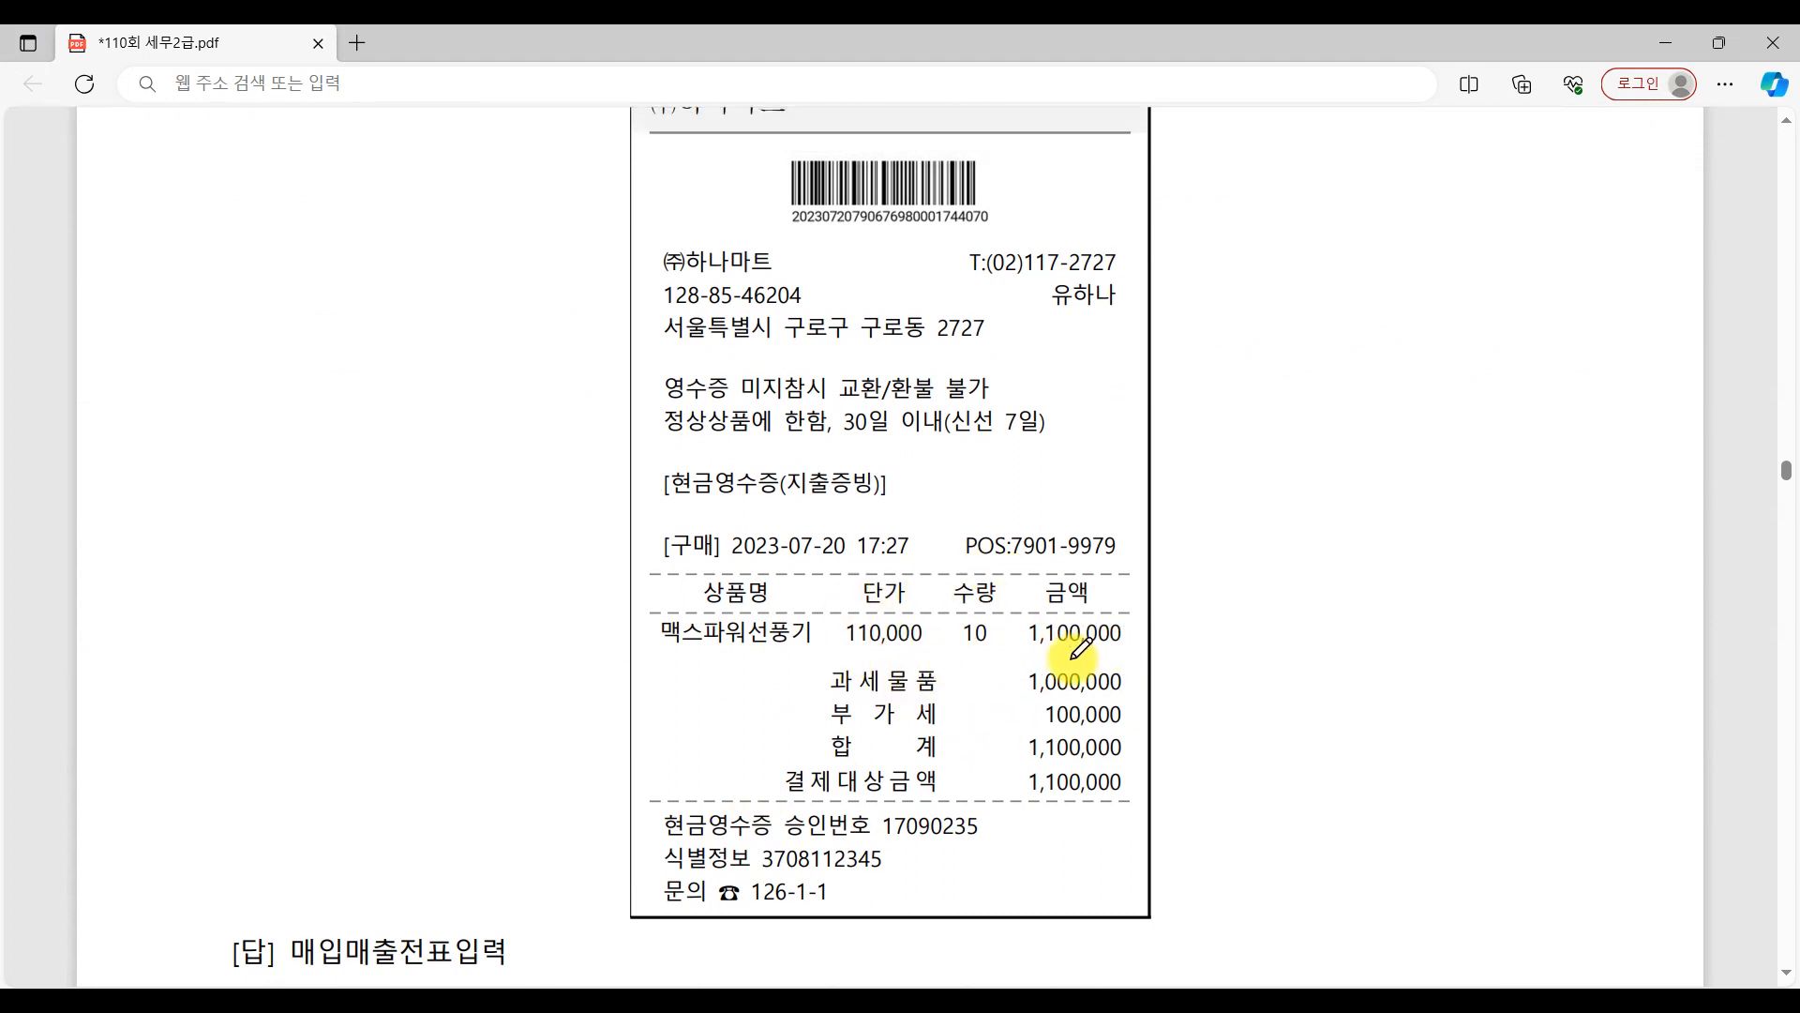
{"action": "left_click", "coordinate": [1444, 1003]}
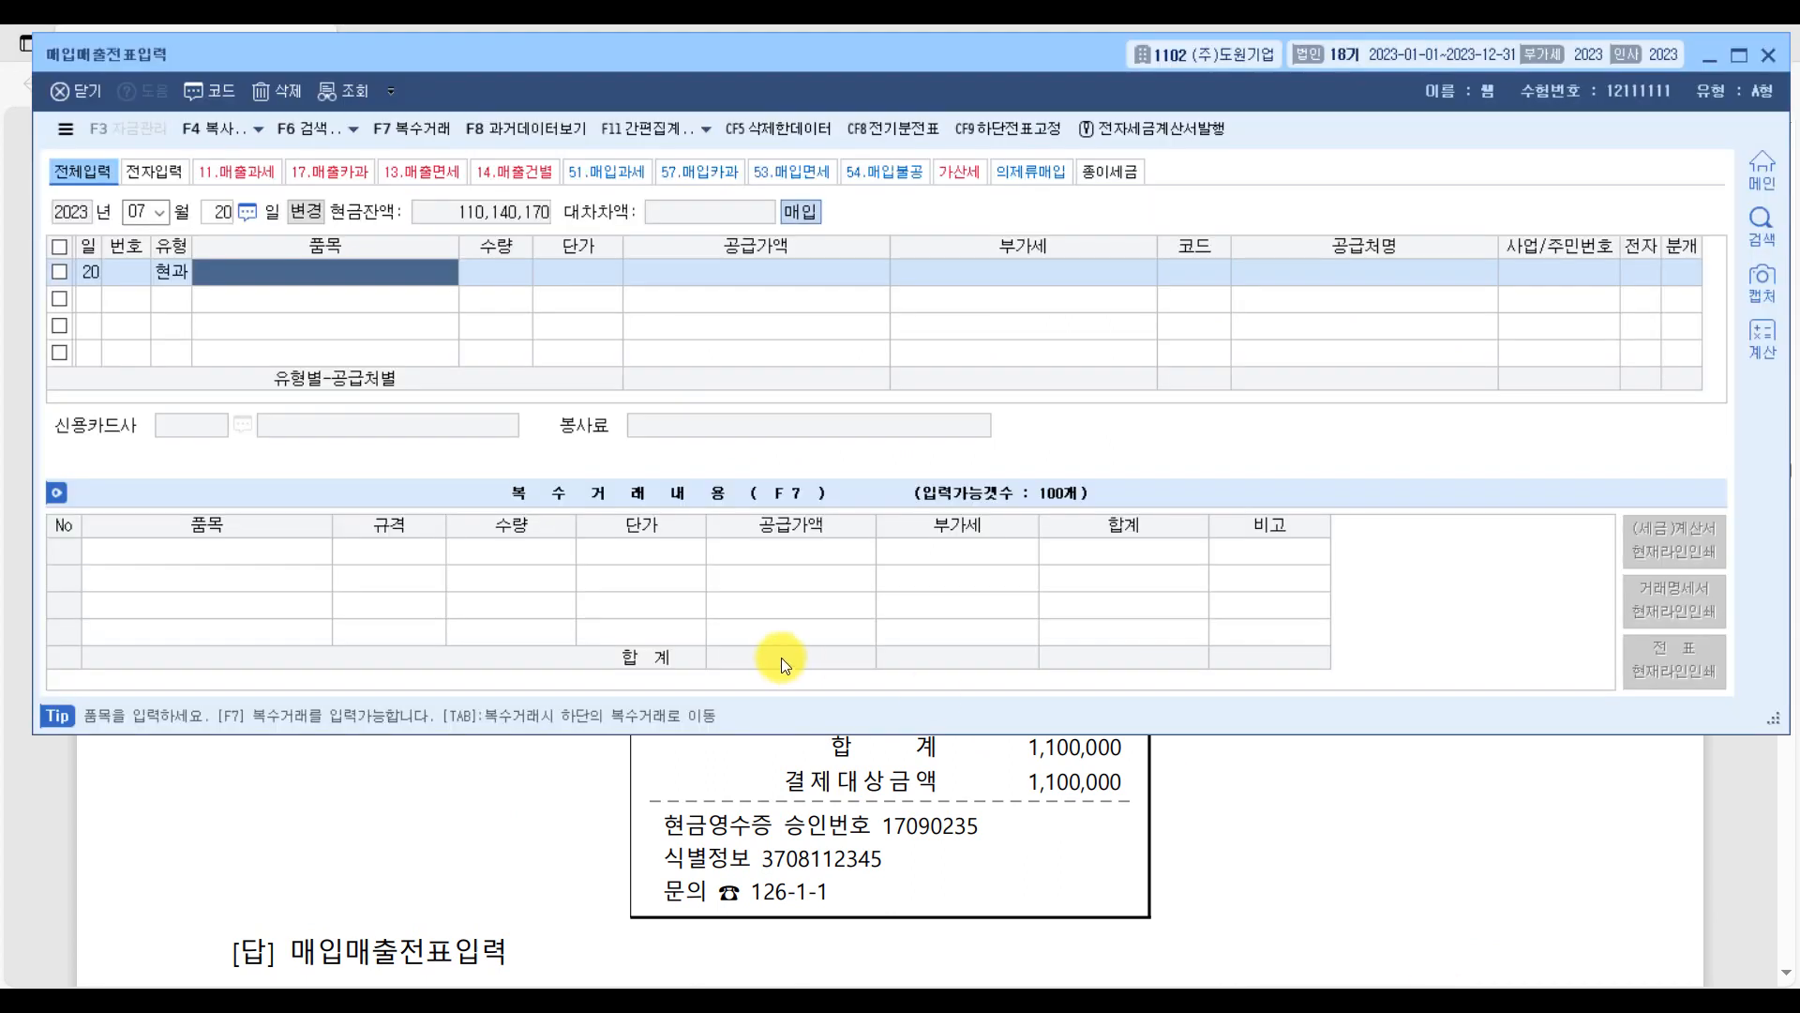
{"action": "type", "text": "맥스파워"}
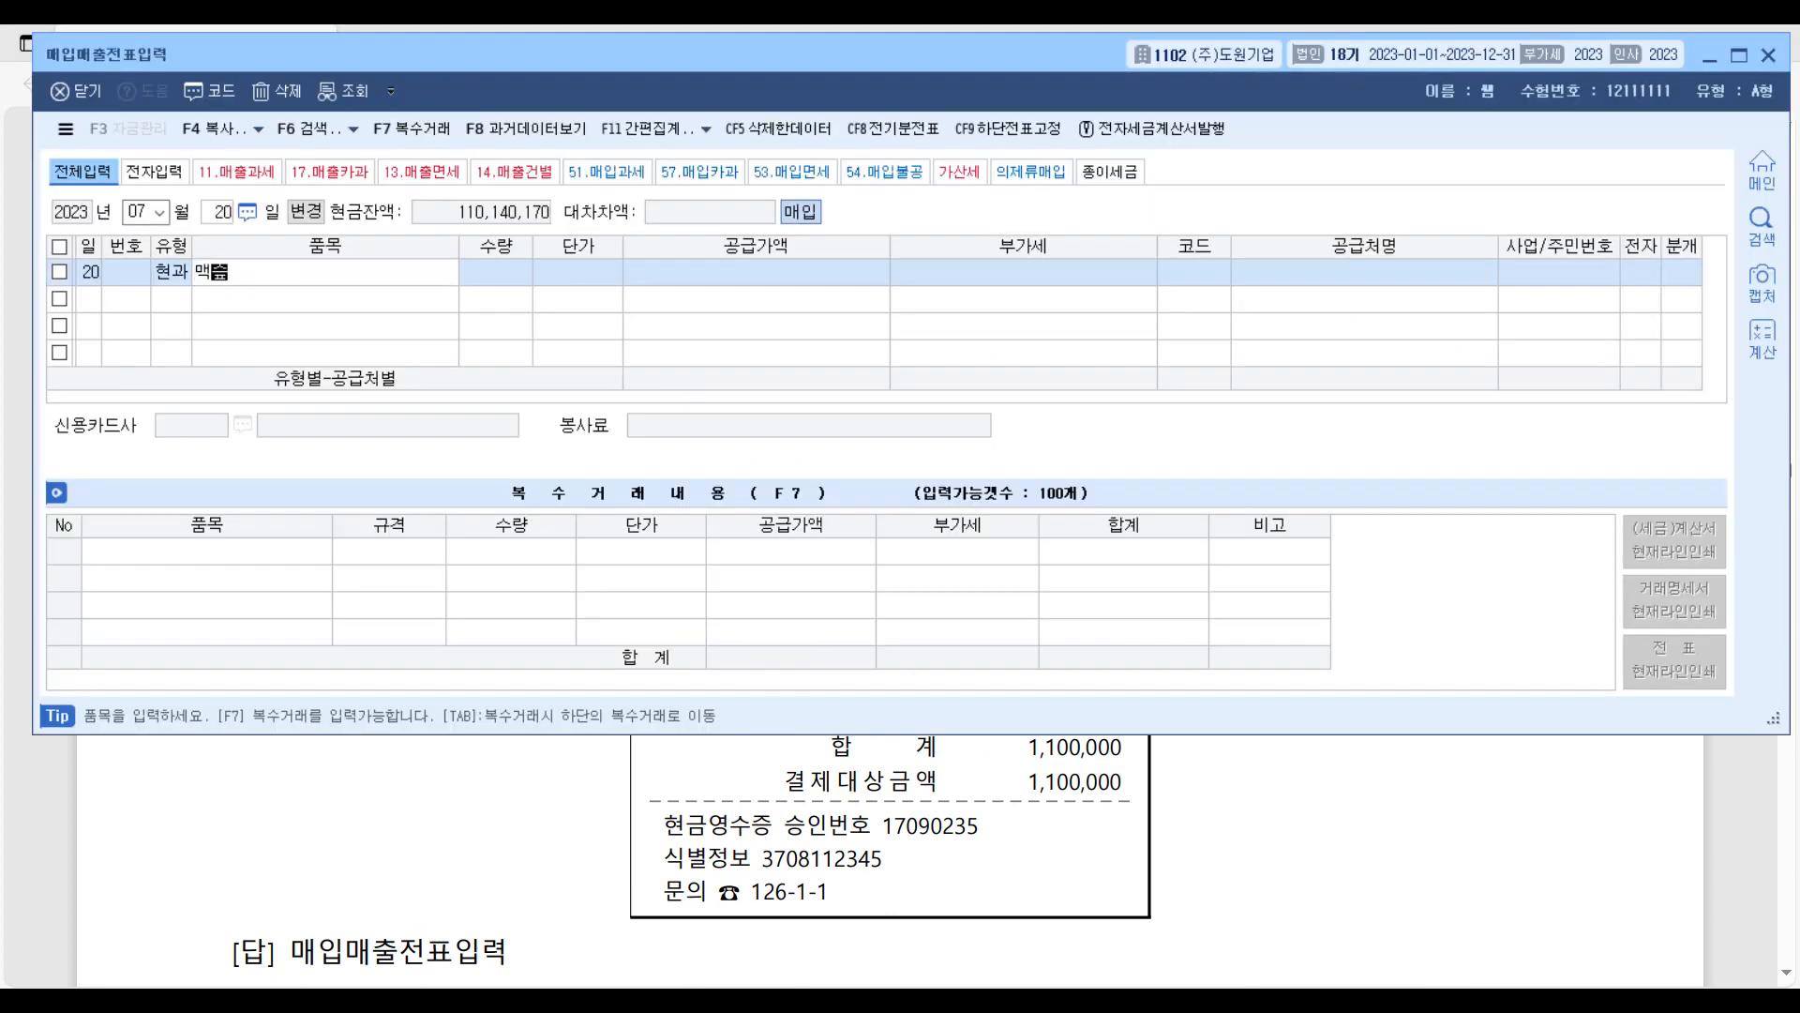
{"action": "type", "text": "선풍기"}
{"action": "key", "text": "Return"}
{"action": "type", "text": "10"}
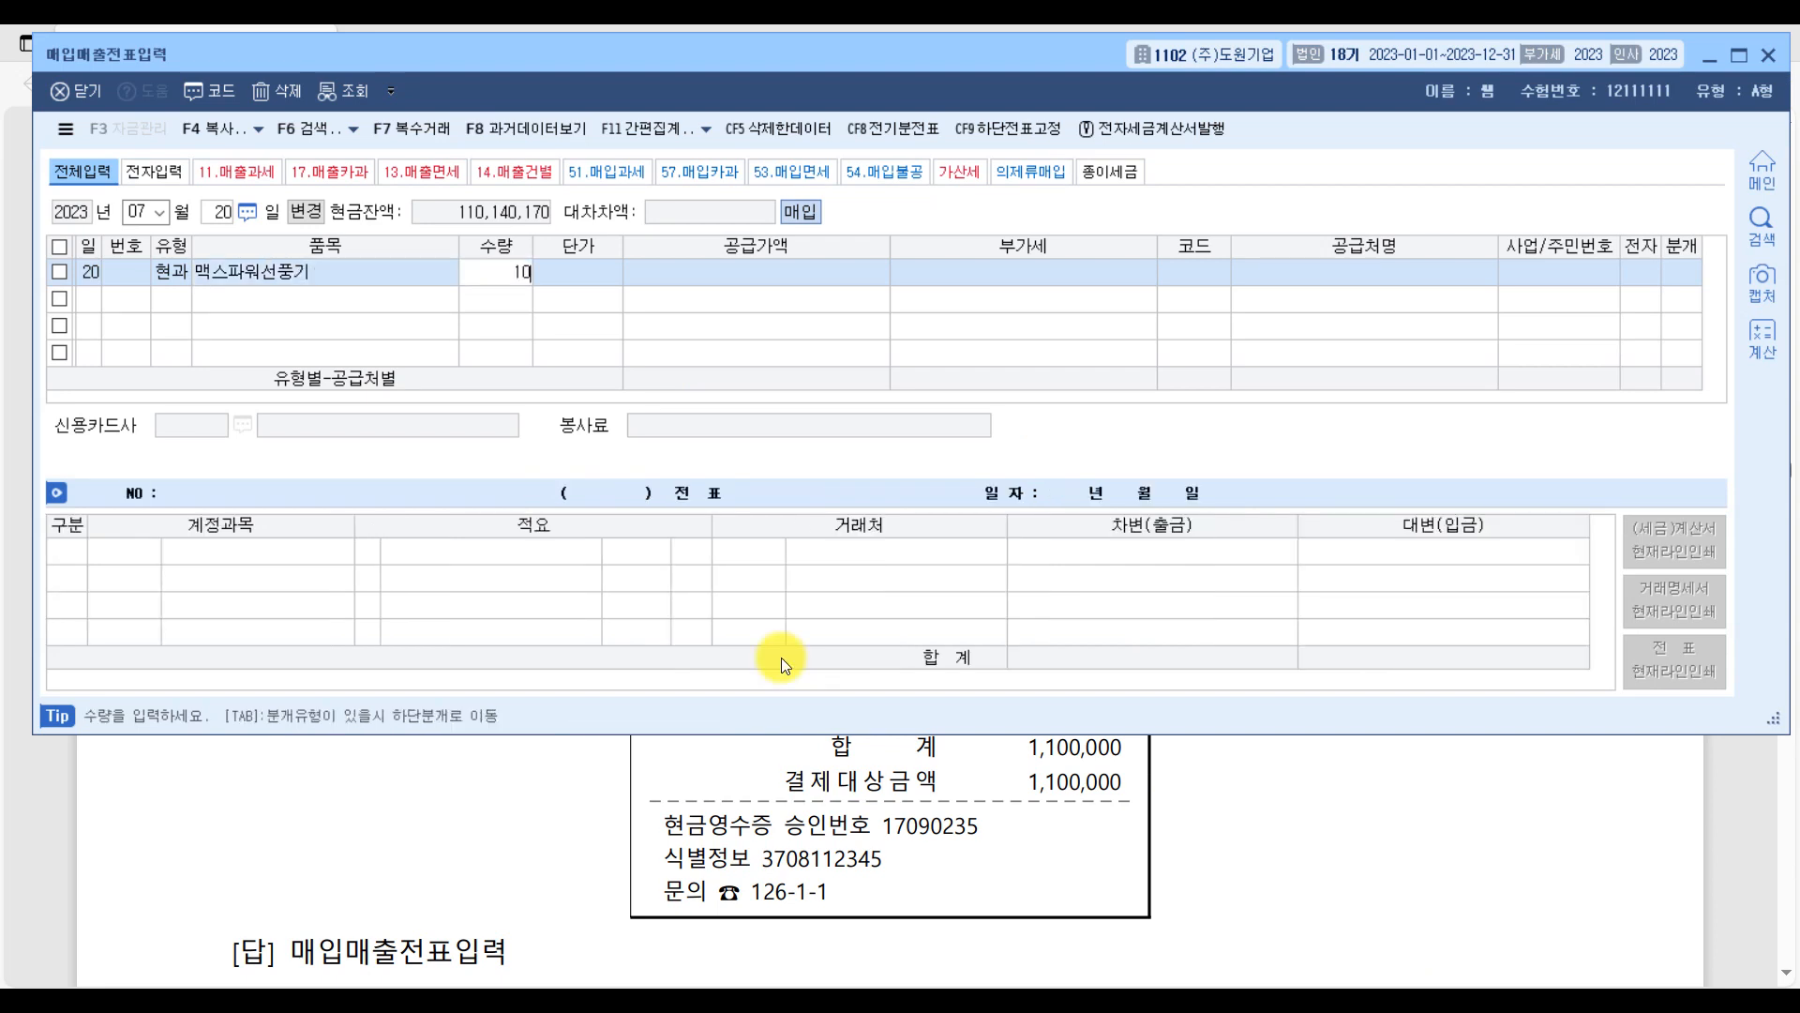
{"action": "key", "text": "Return"}
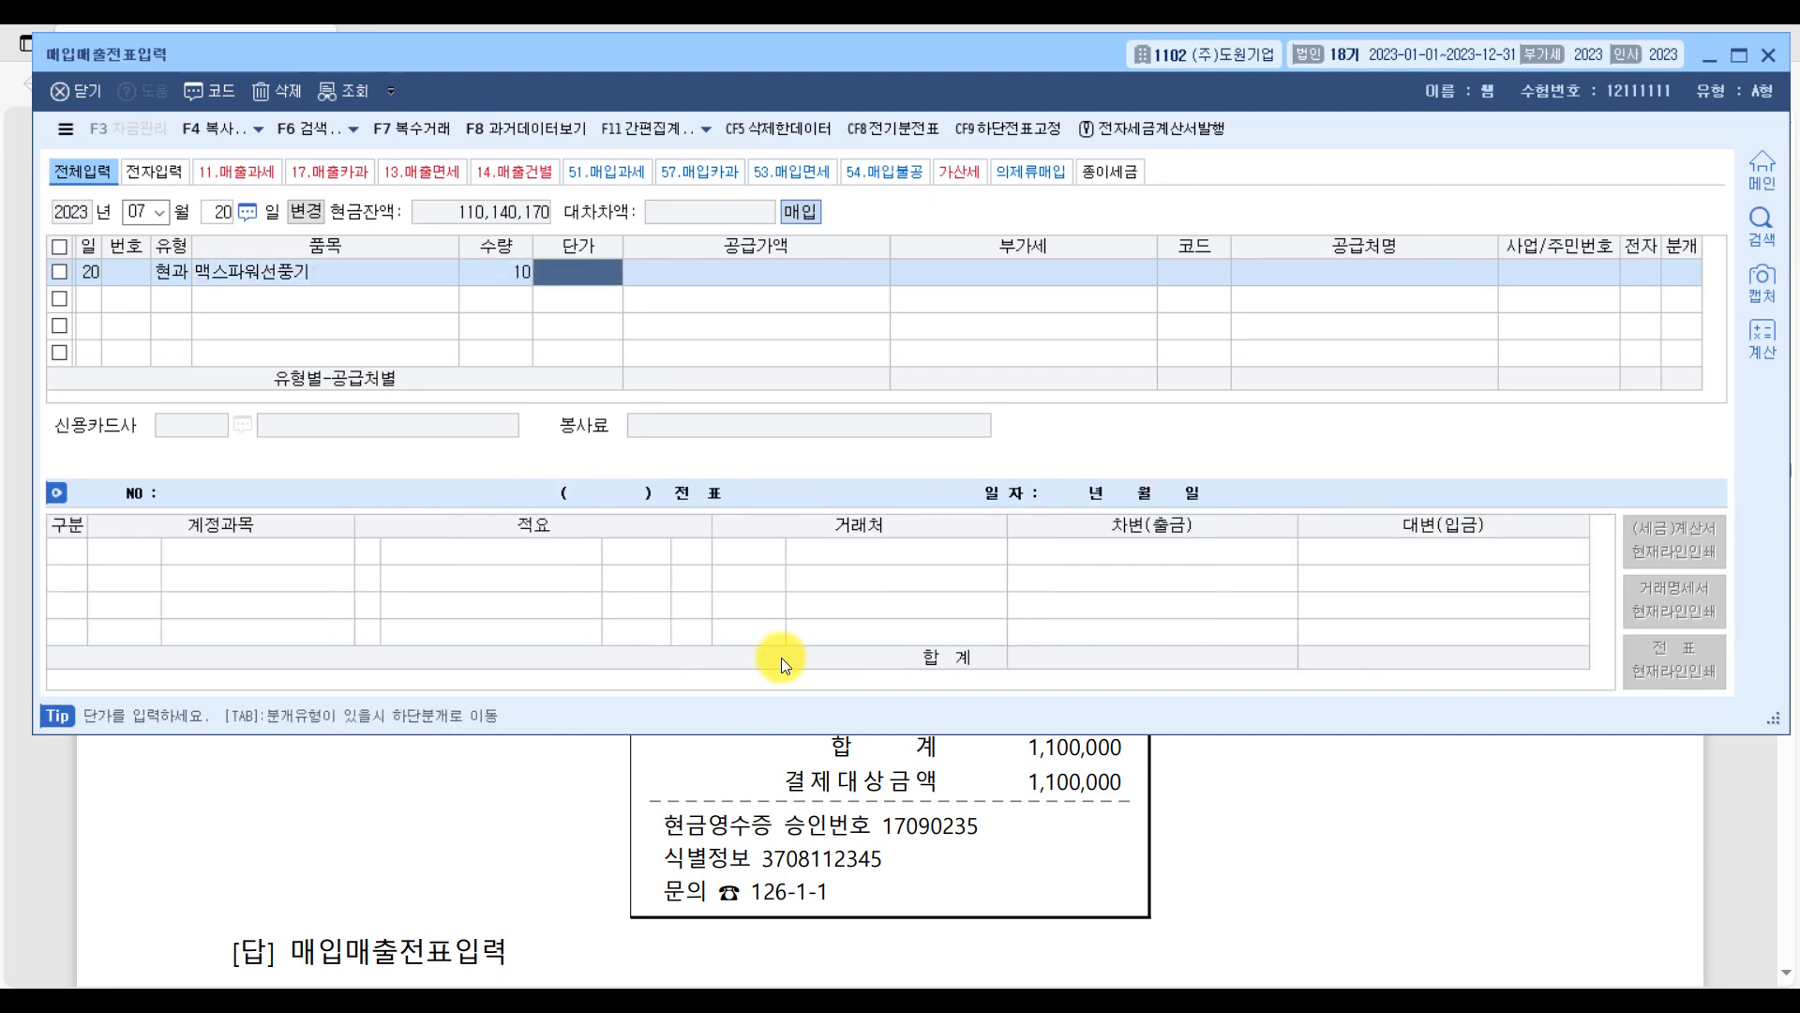
Set the unit price of 맥스파워선풍기 to 110,000 and accept the calculated supply value and VAT.
{"action": "type", "text": "110,000"}
{"action": "key", "text": "Return"}
{"action": "key", "text": "Return"}
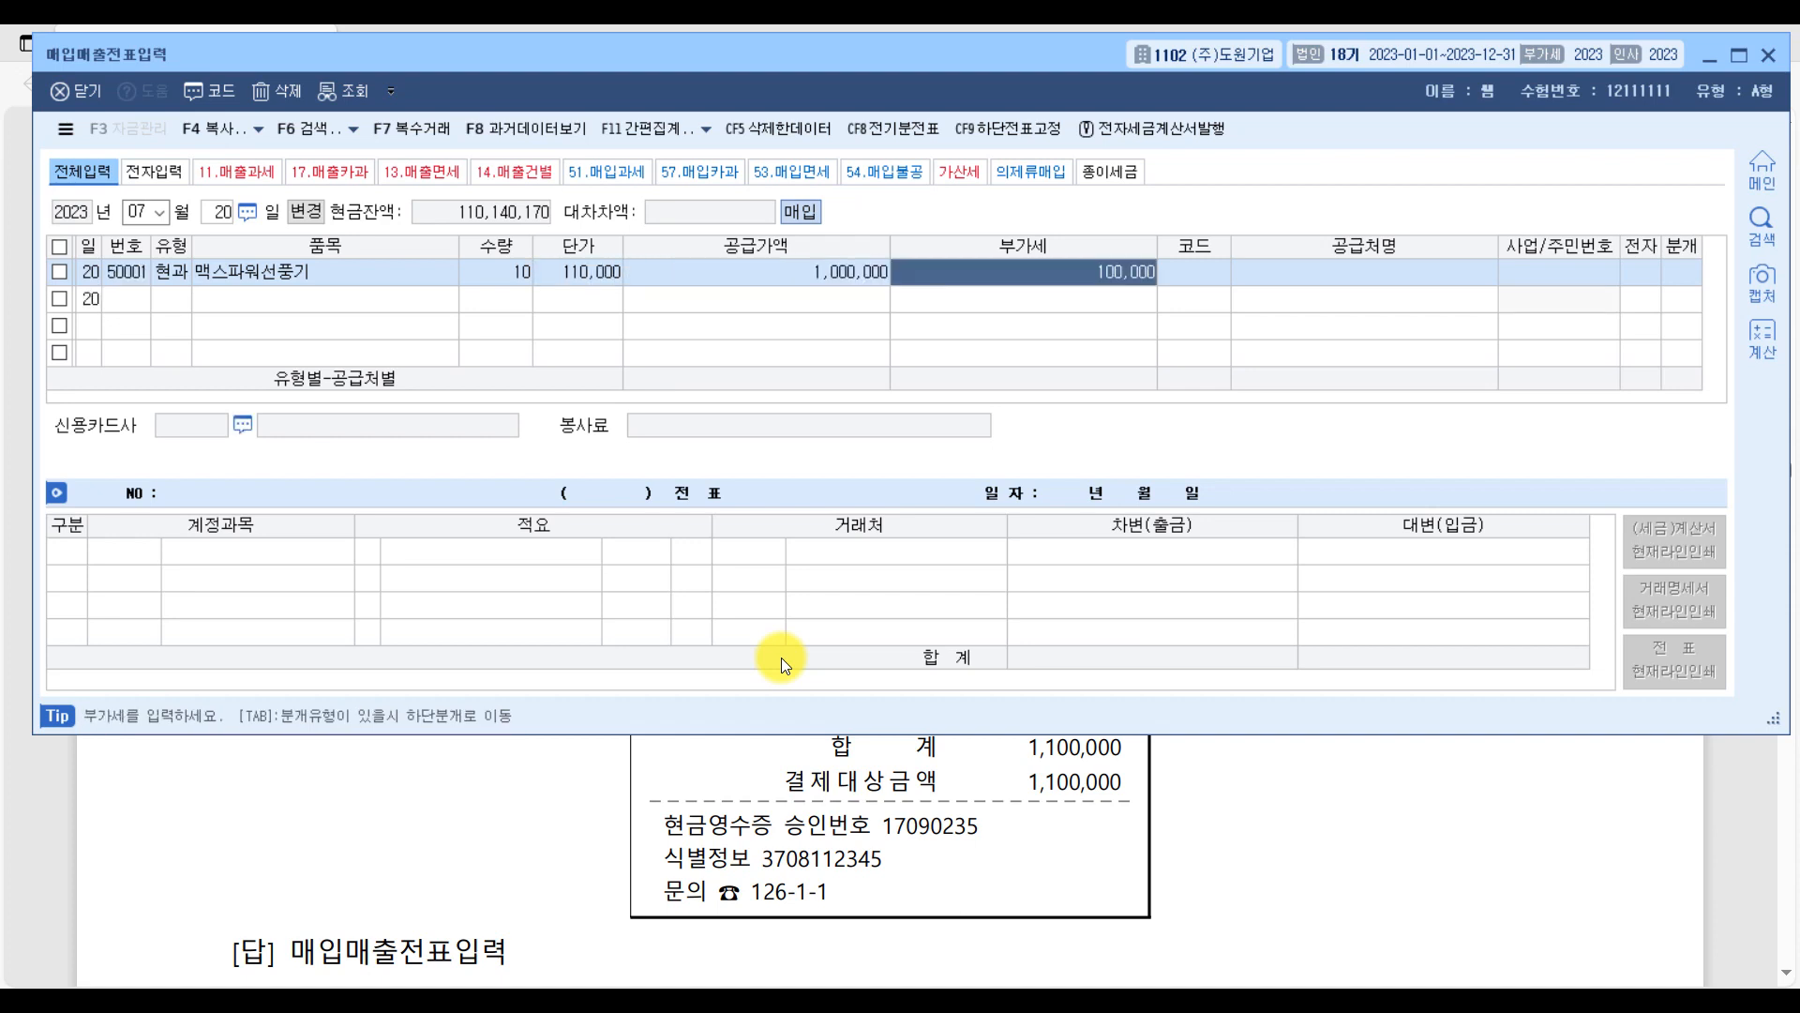
{"action": "key", "text": "Return"}
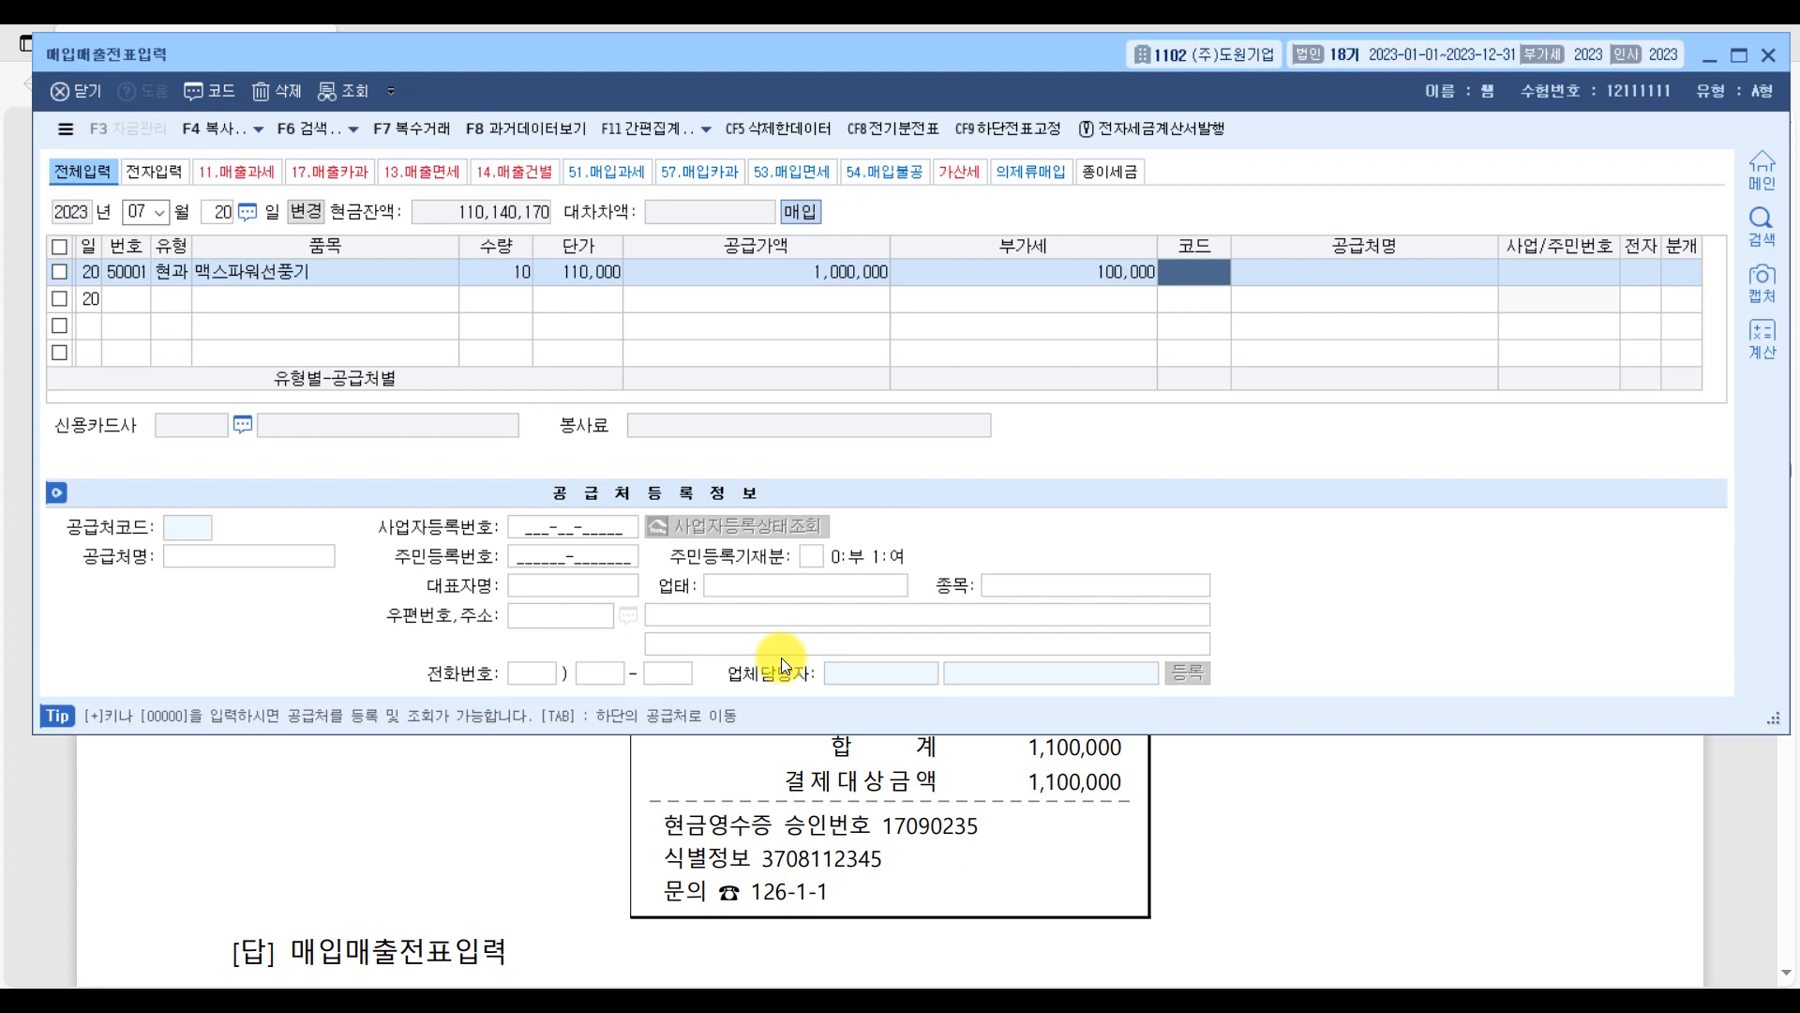
Set the supplier to (주)하나마트 and the 분개 type to 현금.
{"action": "type", "text": "하"}
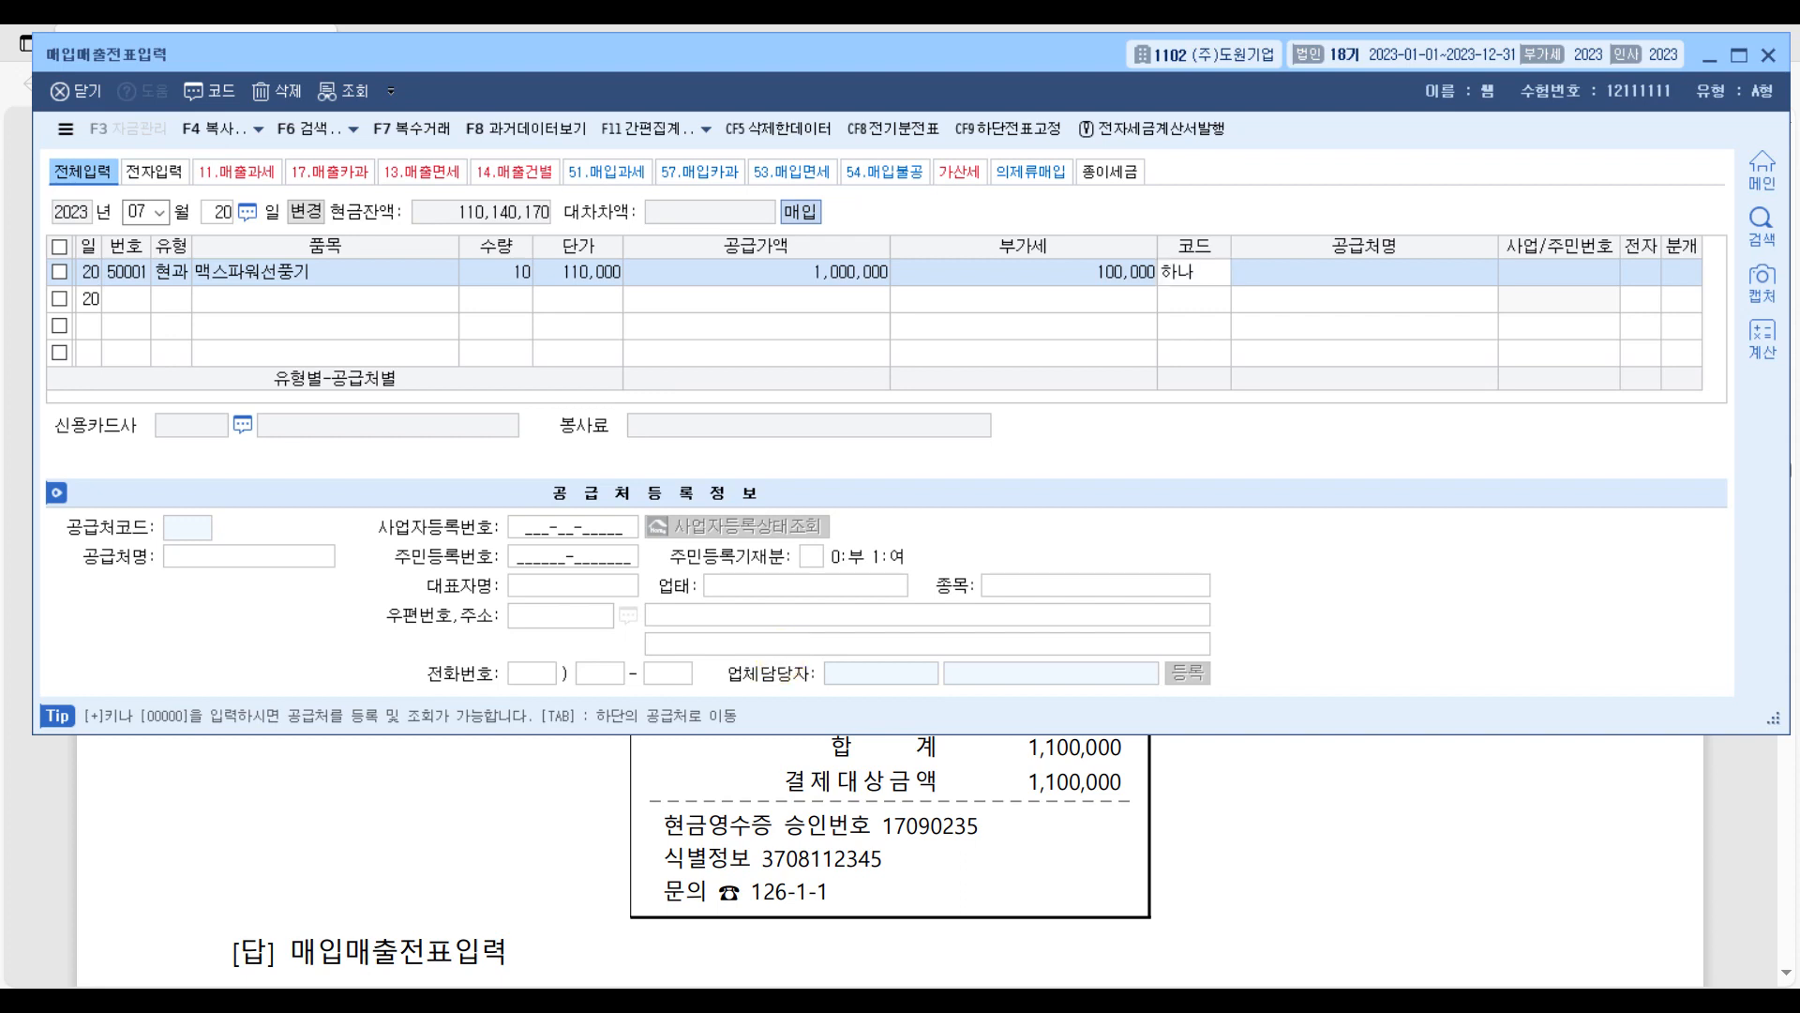
{"action": "type", "text": "나"}
{"action": "key", "text": "Return"}
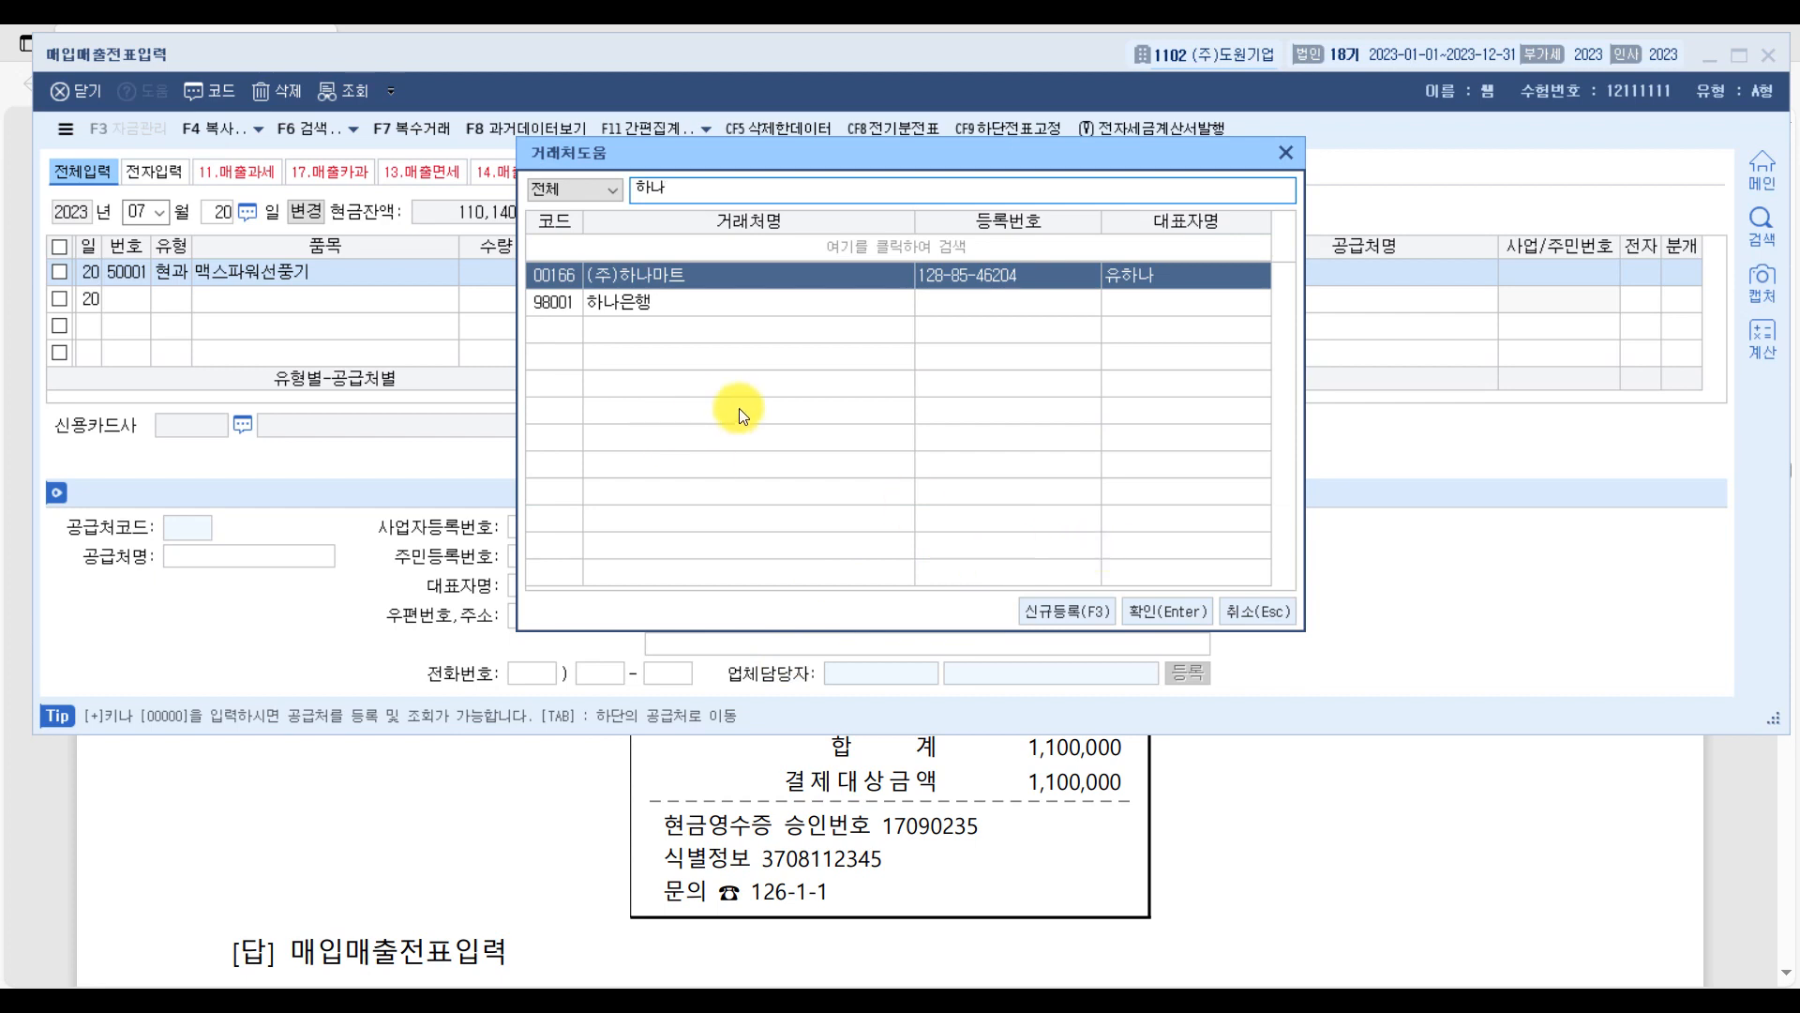
{"action": "key", "text": "Return"}
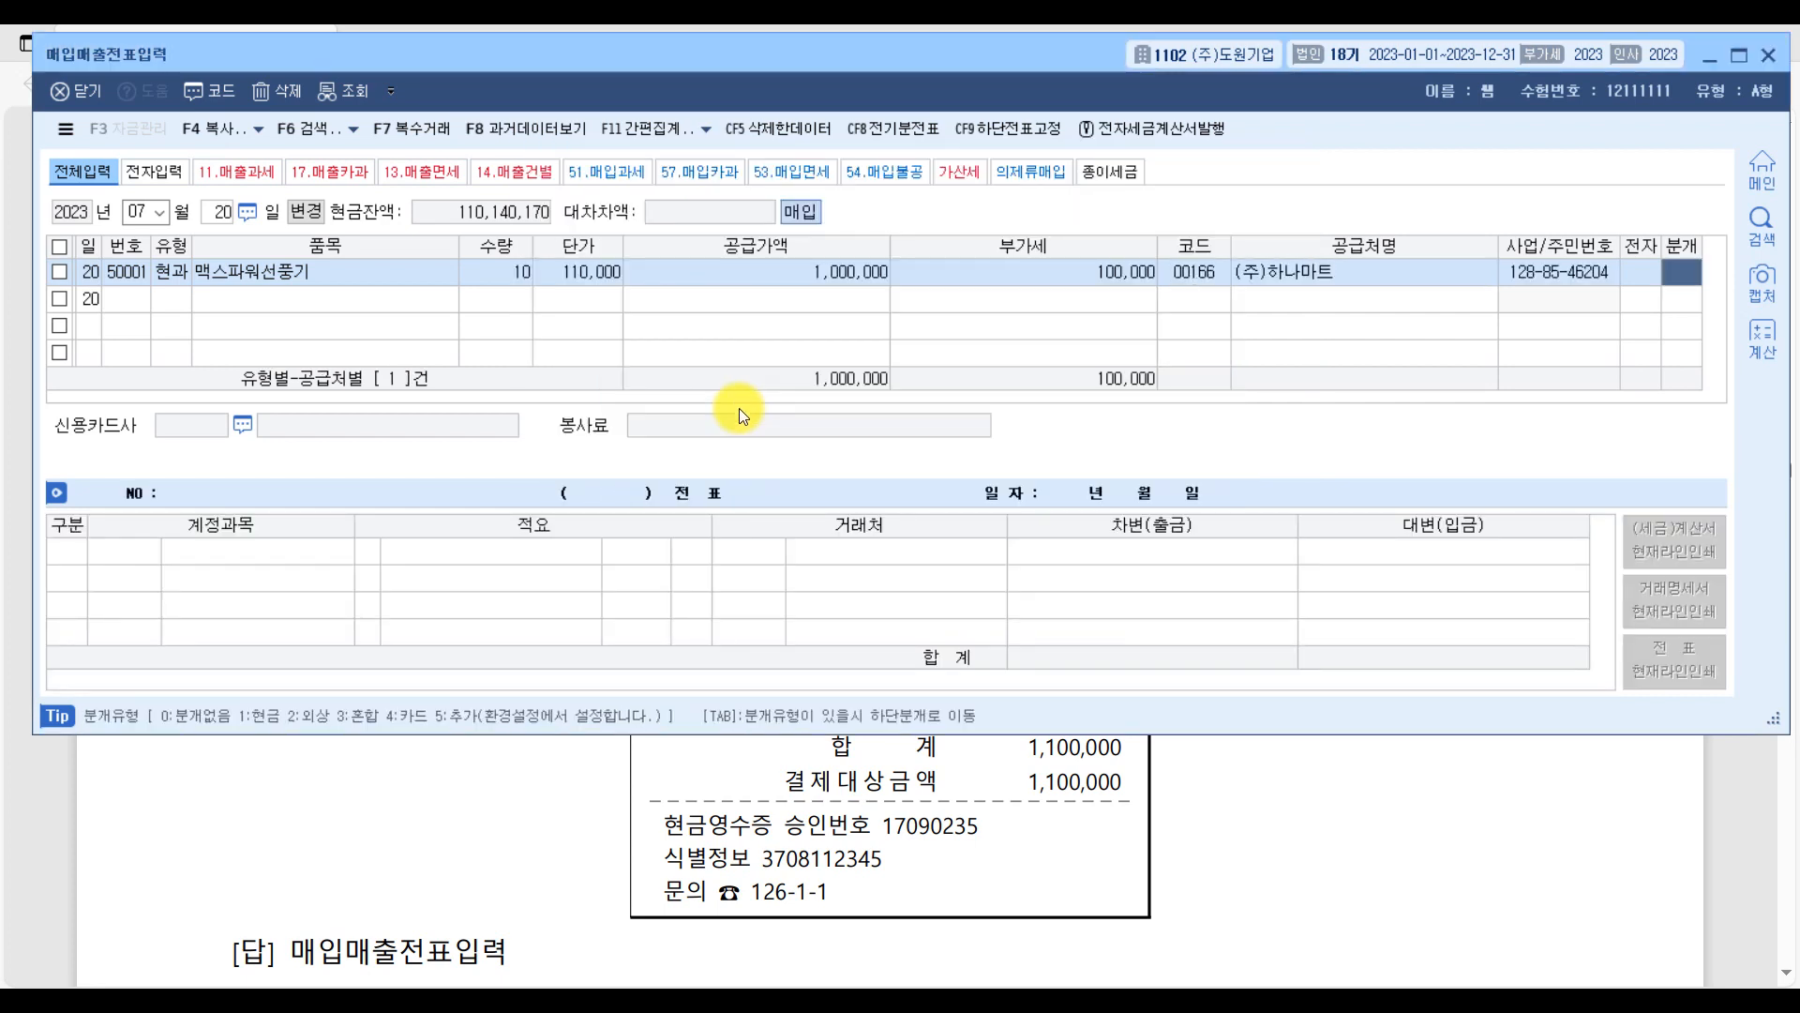
{"action": "key", "text": "Return"}
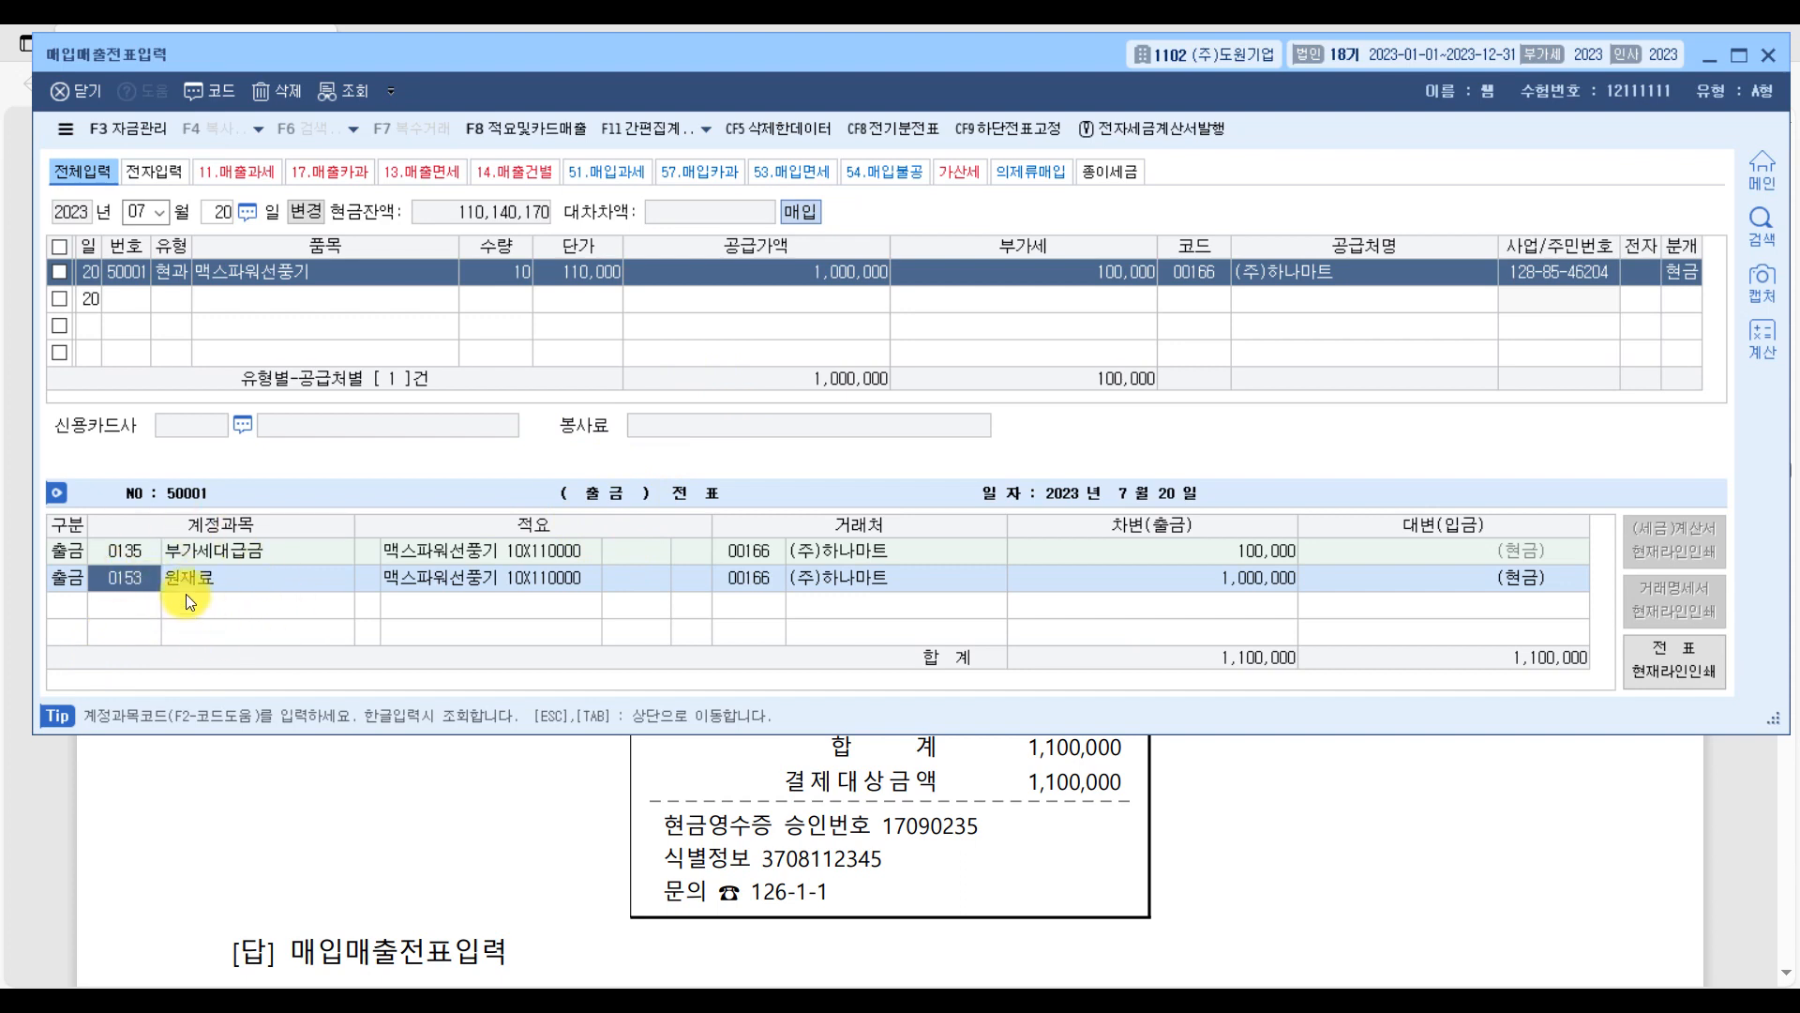
Go back to question [2] in the PDF and underline the instruction 소모품비로 처리할 것.
{"action": "left_click", "coordinate": [1727, 852]}
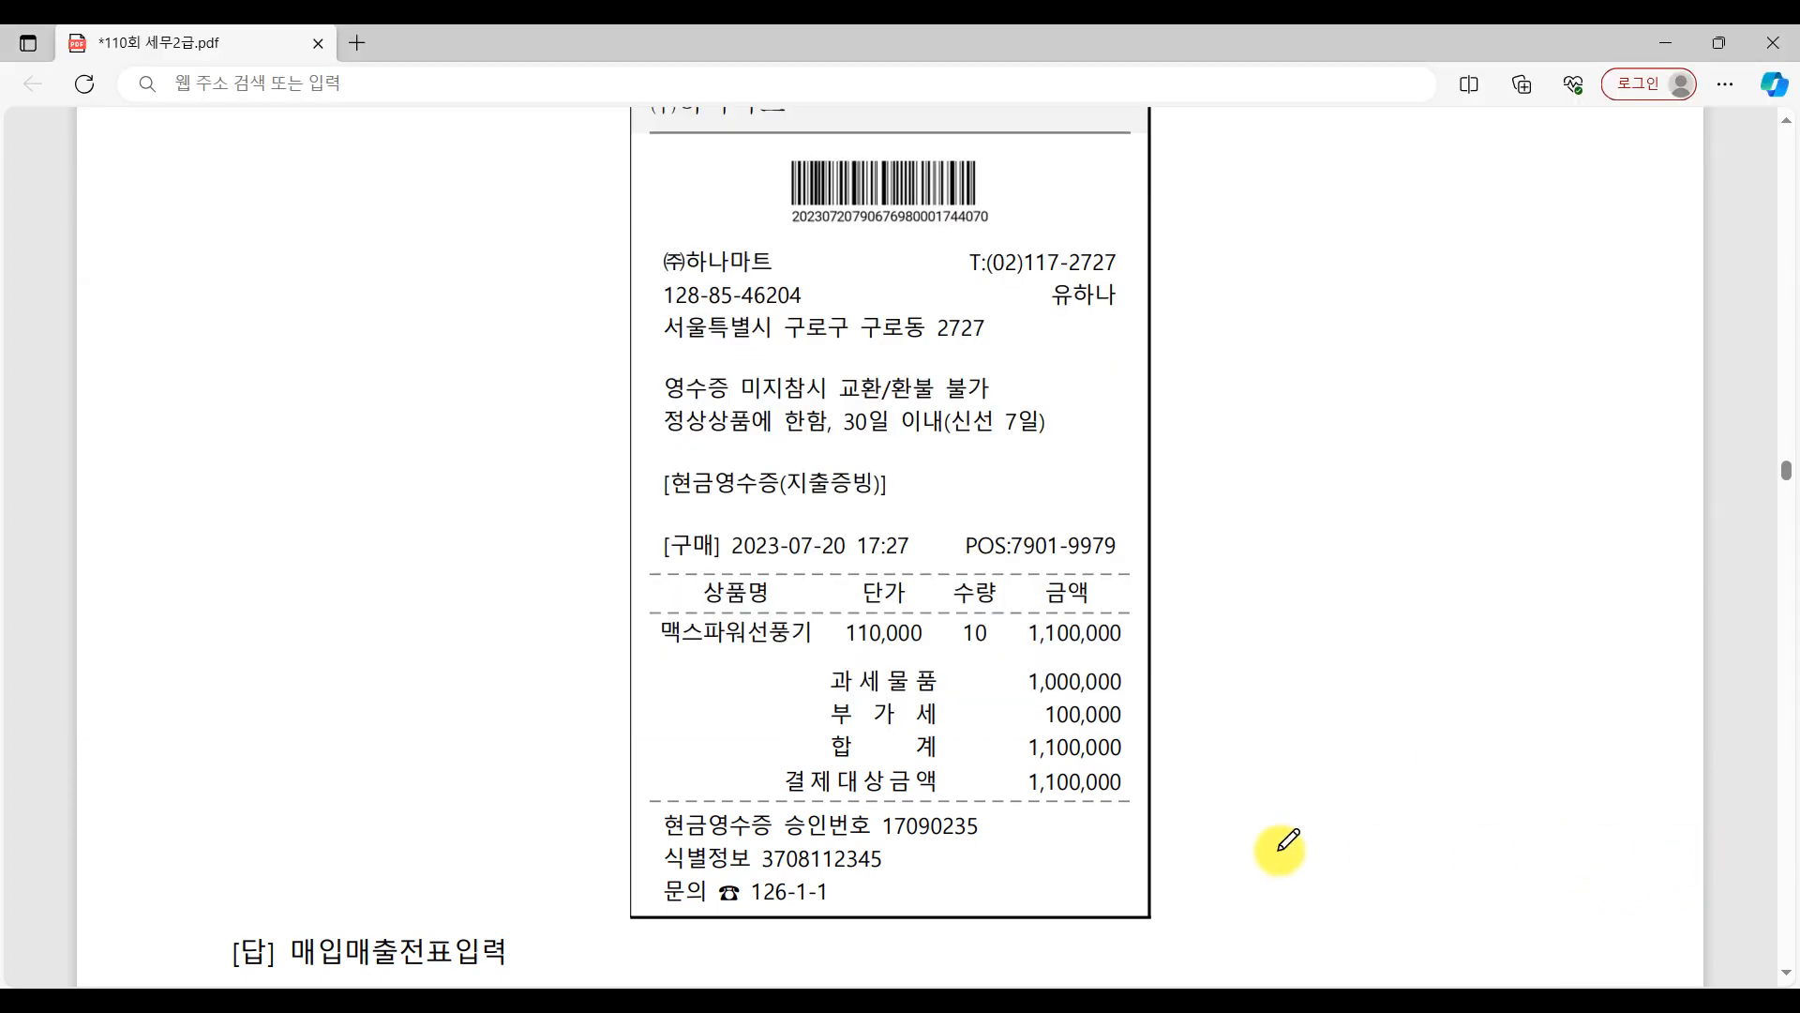
{"action": "scroll", "coordinate": [1280, 850], "scroll_direction": "up", "scroll_amount": 5}
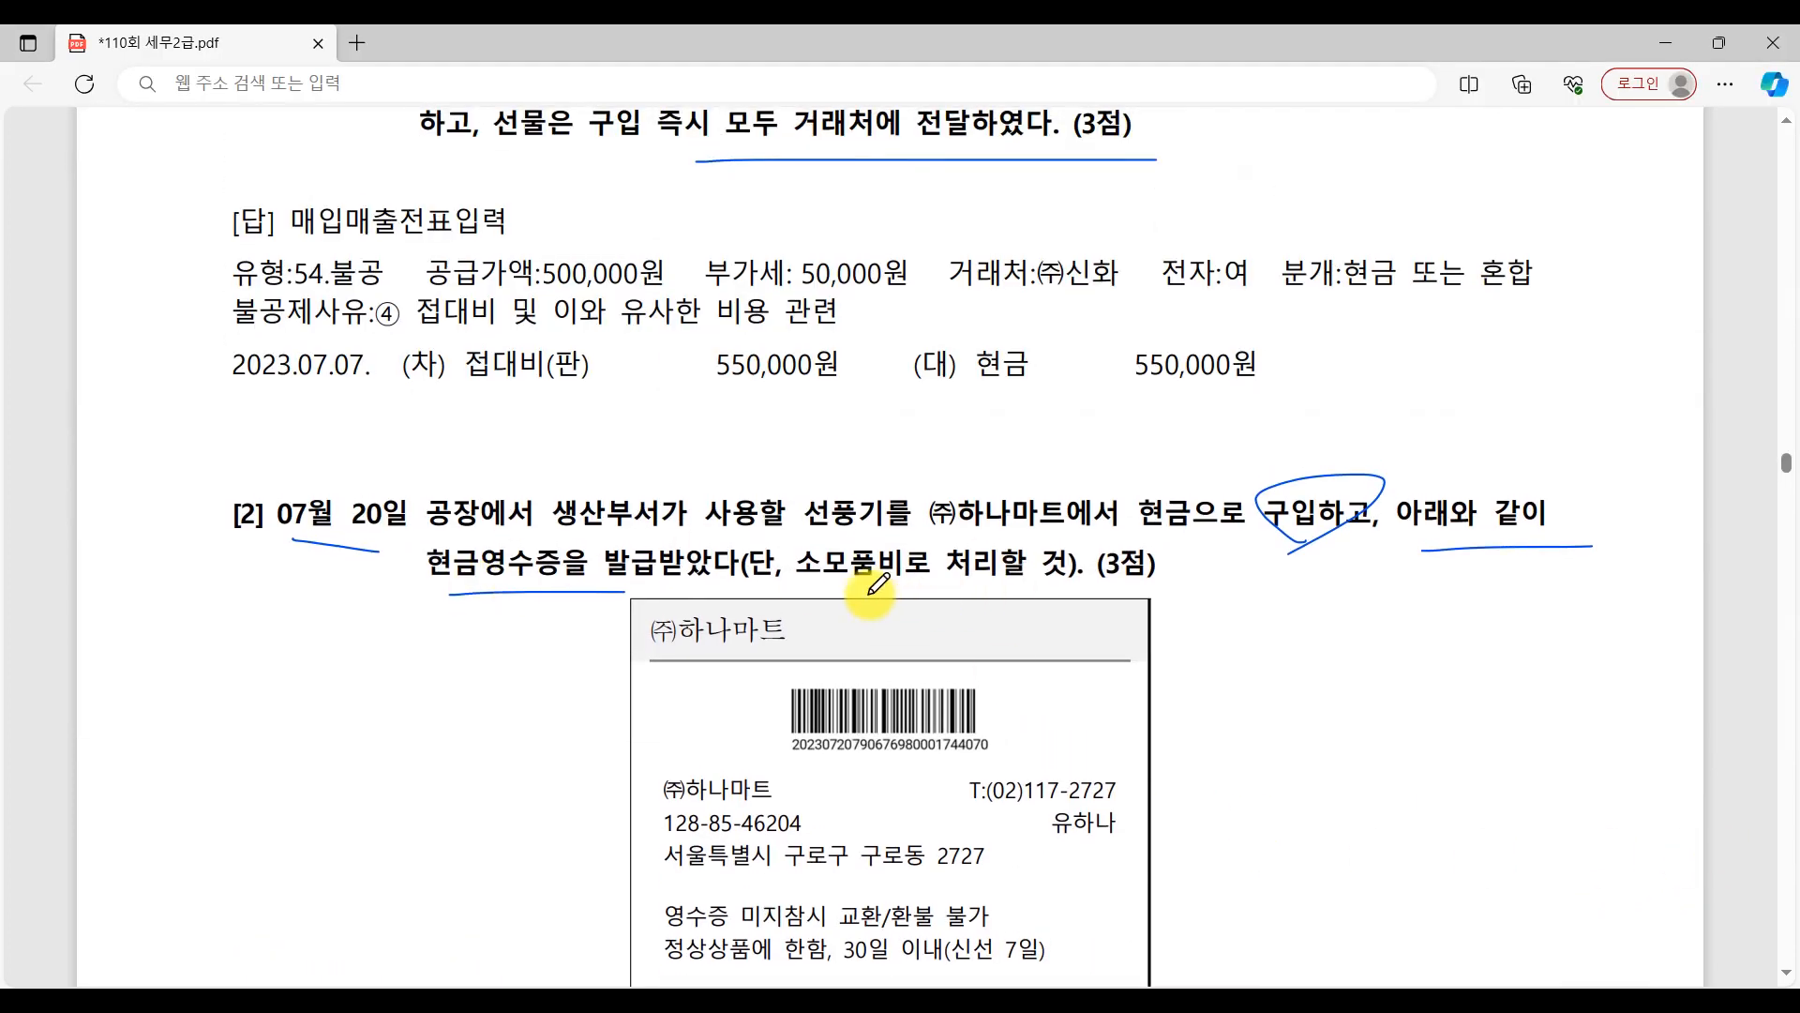
{"action": "left_click_drag", "start_coordinate": [795, 582], "coordinate": [1078, 581]}
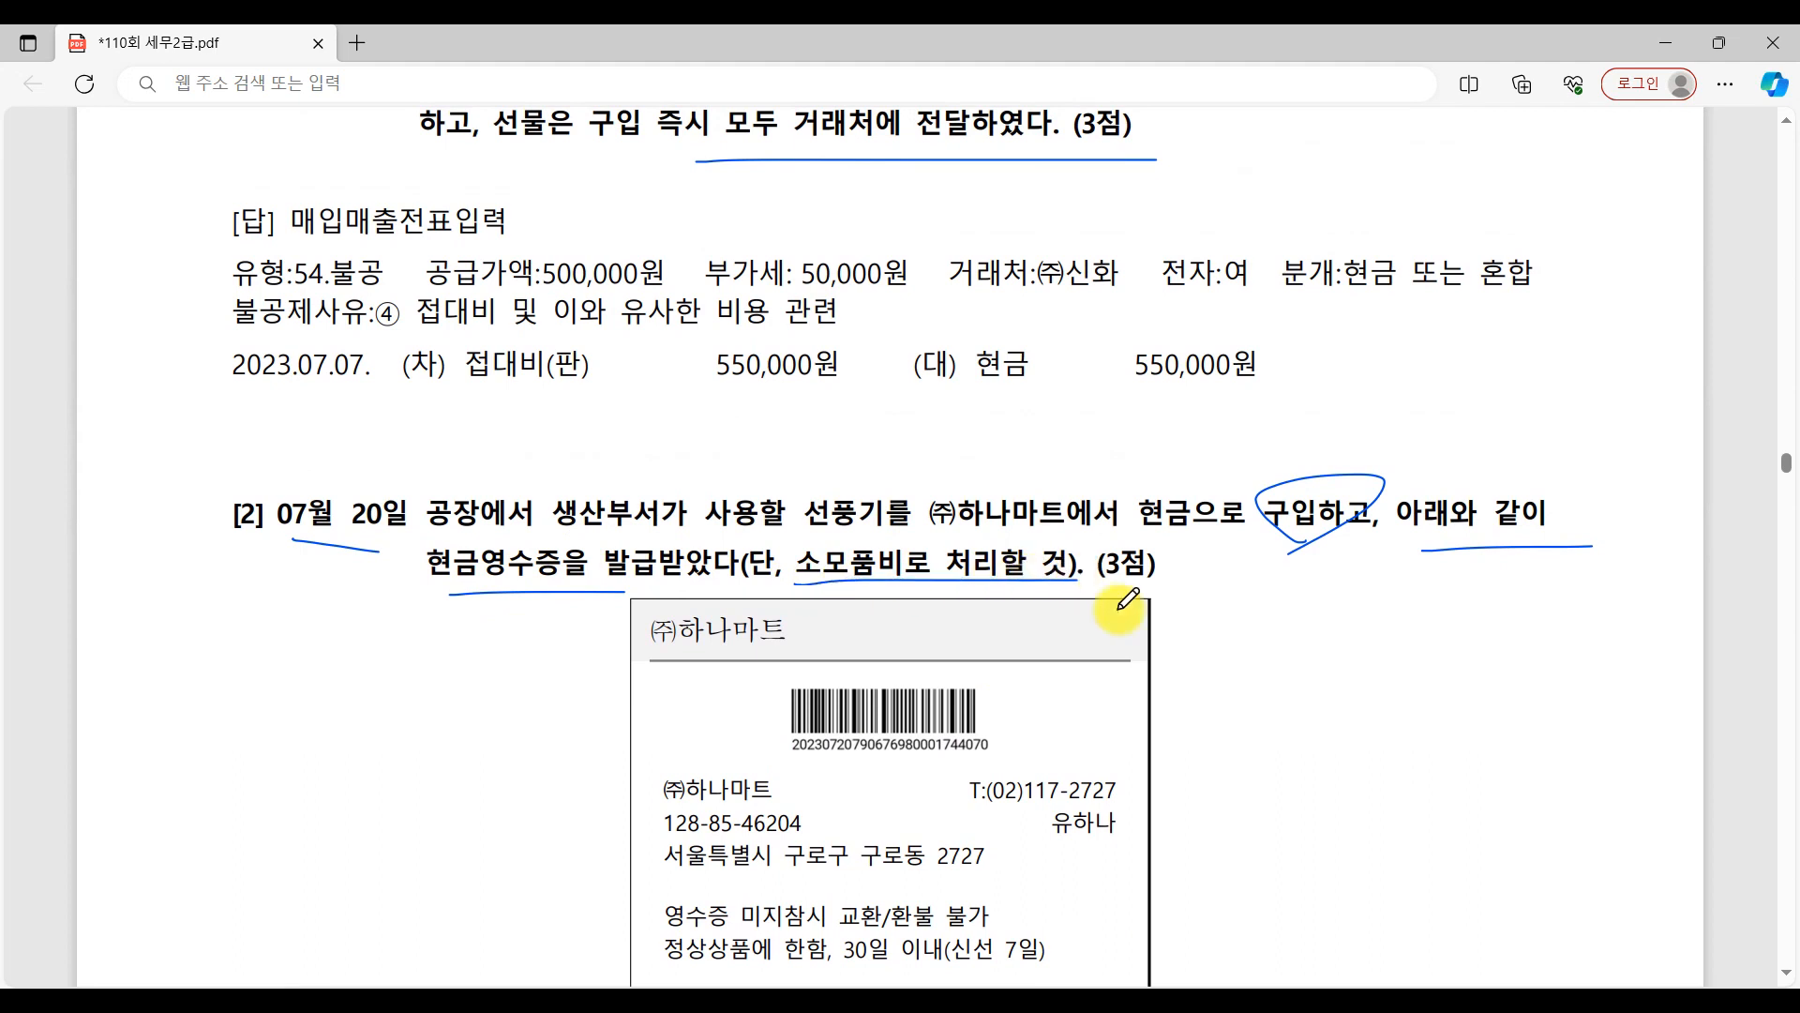
Return to the 7월 20일 voucher and change its 원재료 account to 0530 소모품비 (제조원가).
{"action": "left_click", "coordinate": [1414, 999]}
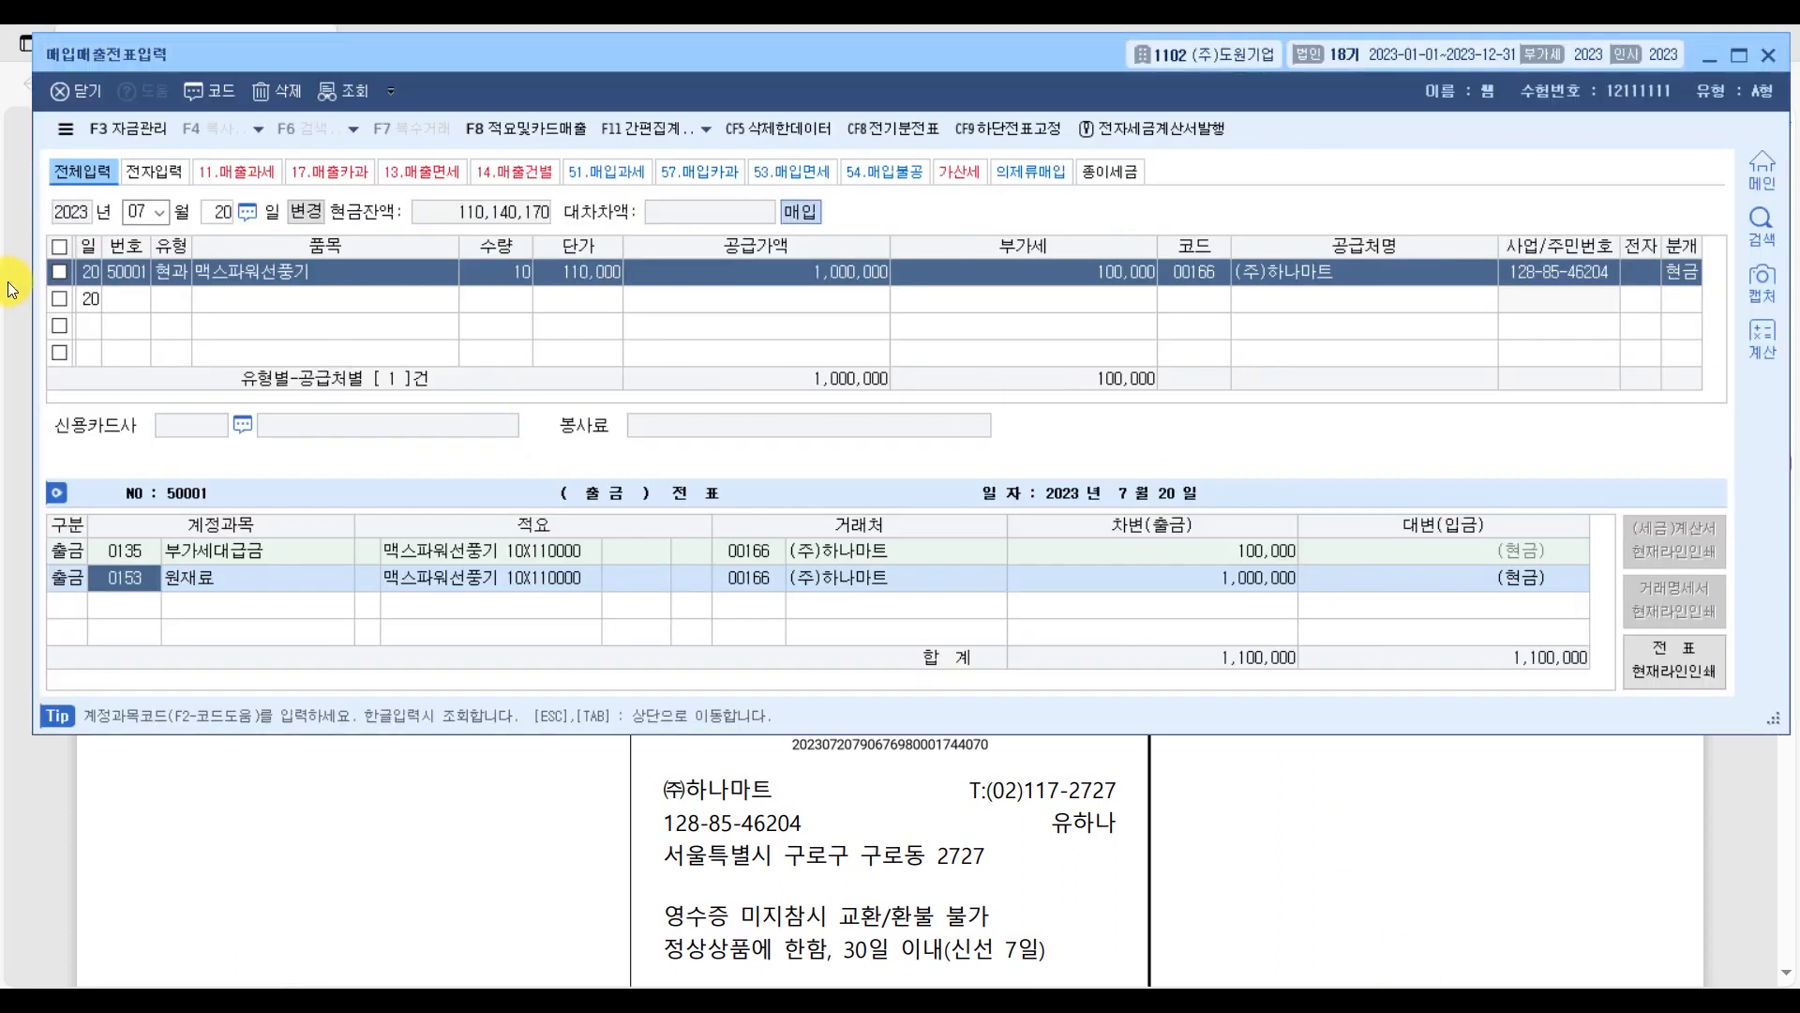
{"action": "type", "text": "소모"}
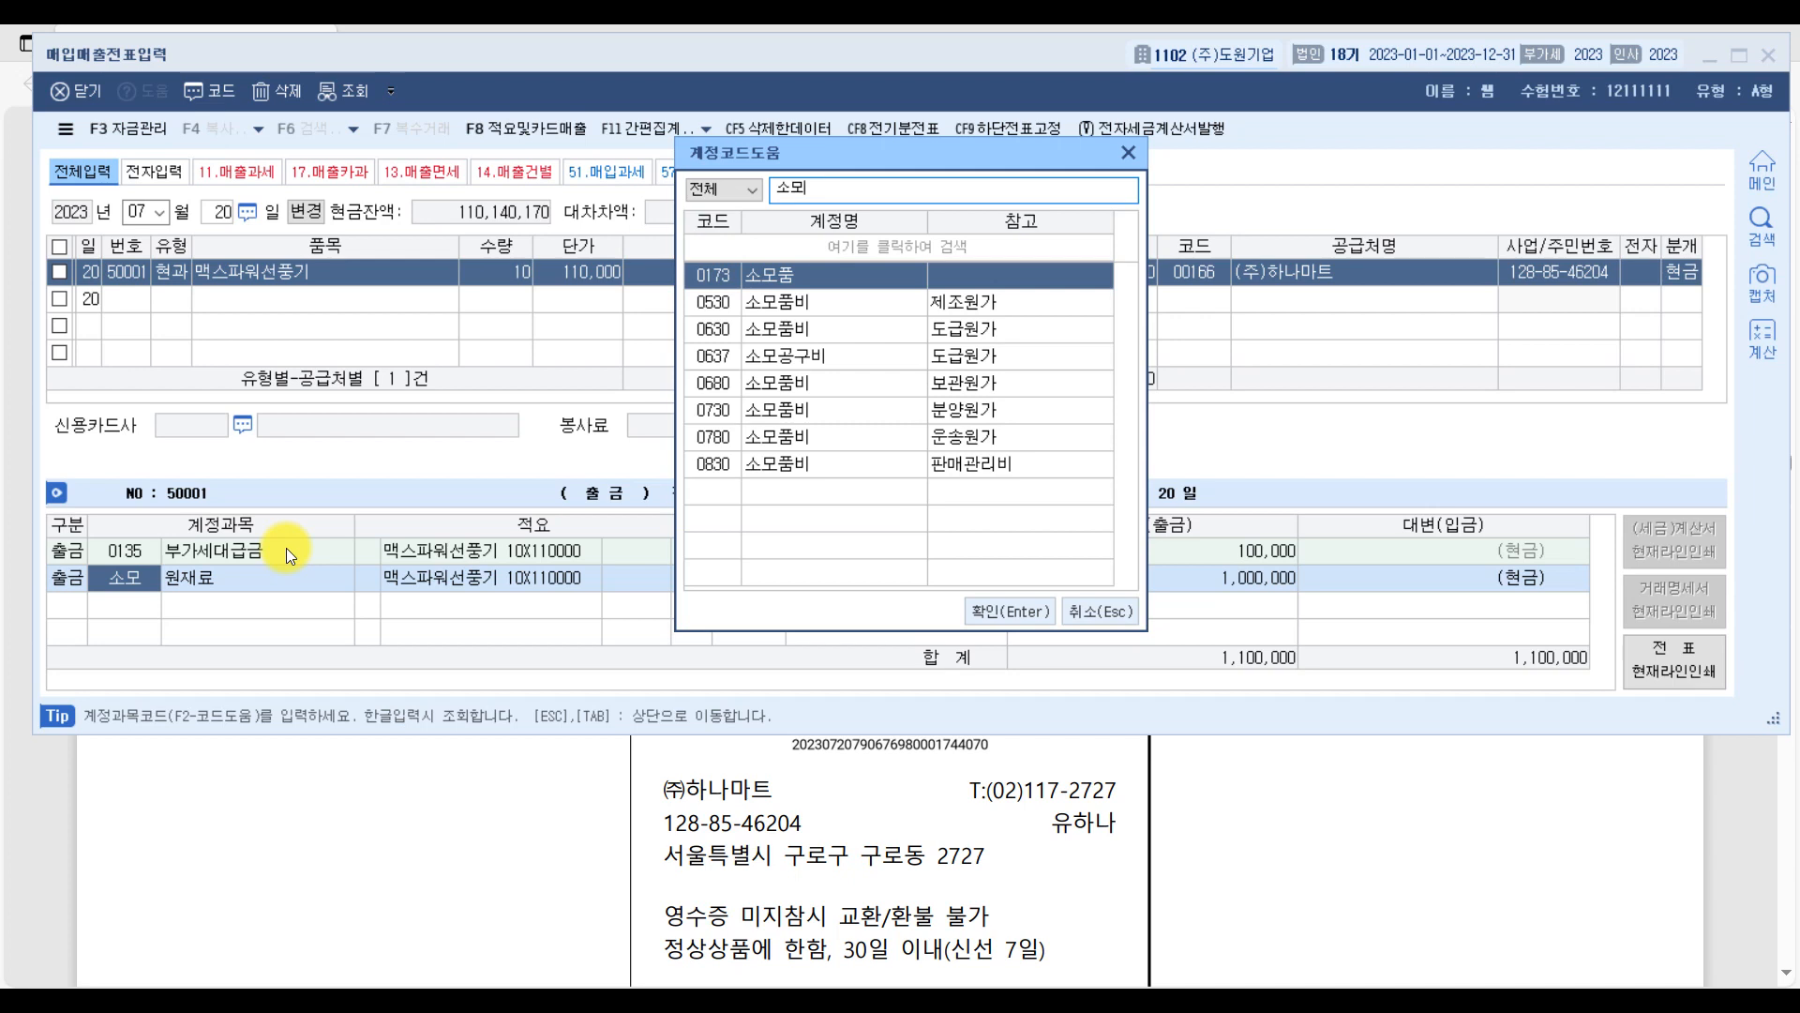
{"action": "key", "text": "Down"}
{"action": "key", "text": "Return"}
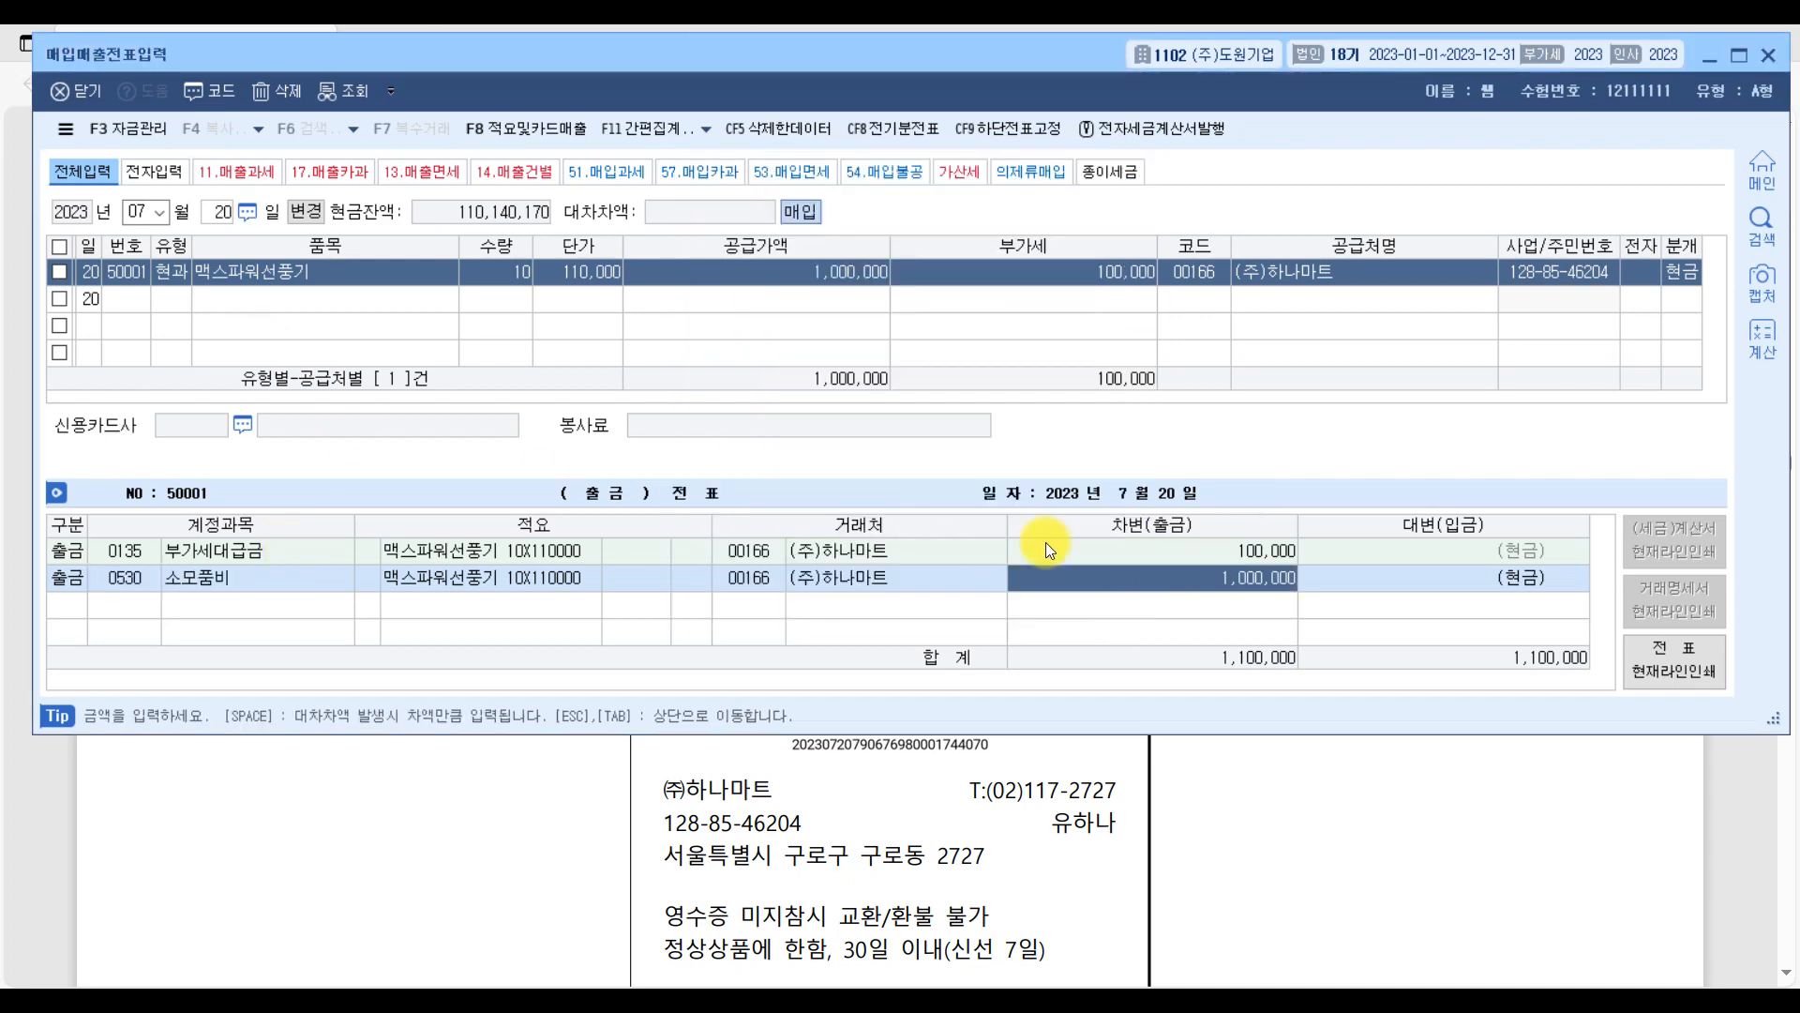
In the PDF's question [3], circle 직수출하고 and underline the terms for receiving the export payment on 8월 31일.
{"action": "left_click", "coordinate": [1755, 808]}
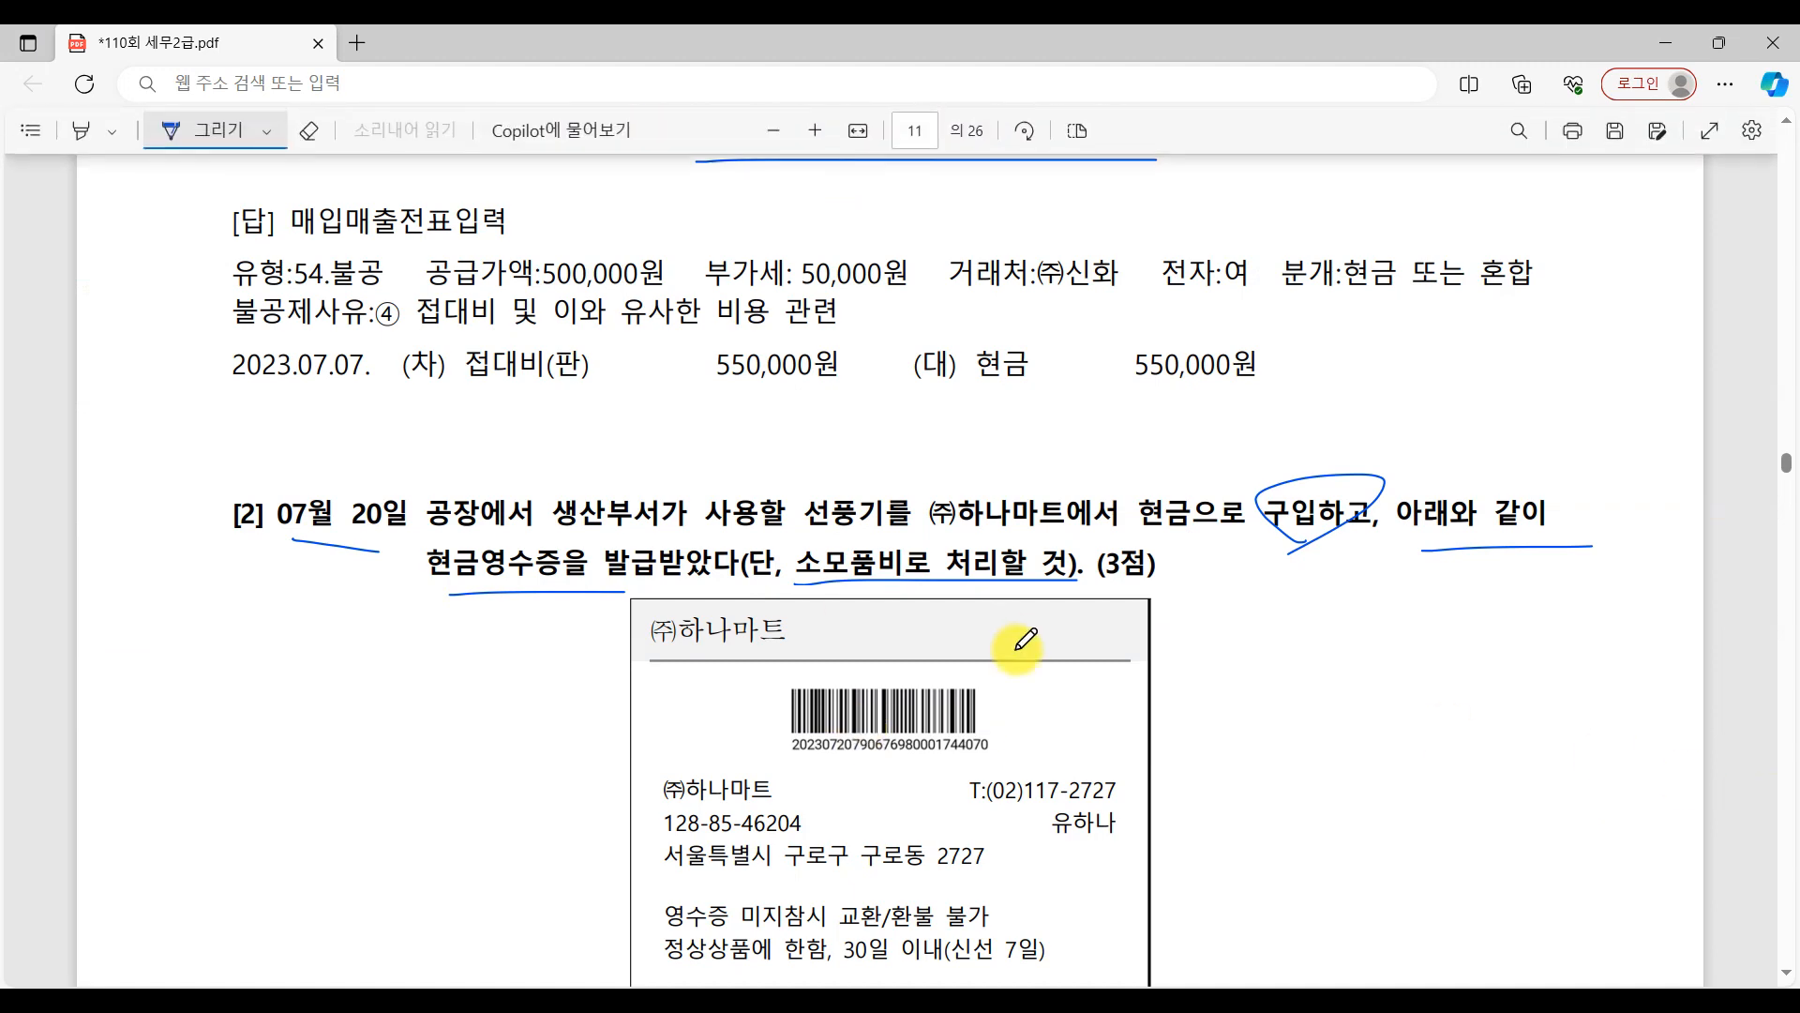
{"action": "scroll", "coordinate": [1025, 640], "scroll_direction": "down", "scroll_amount": 15}
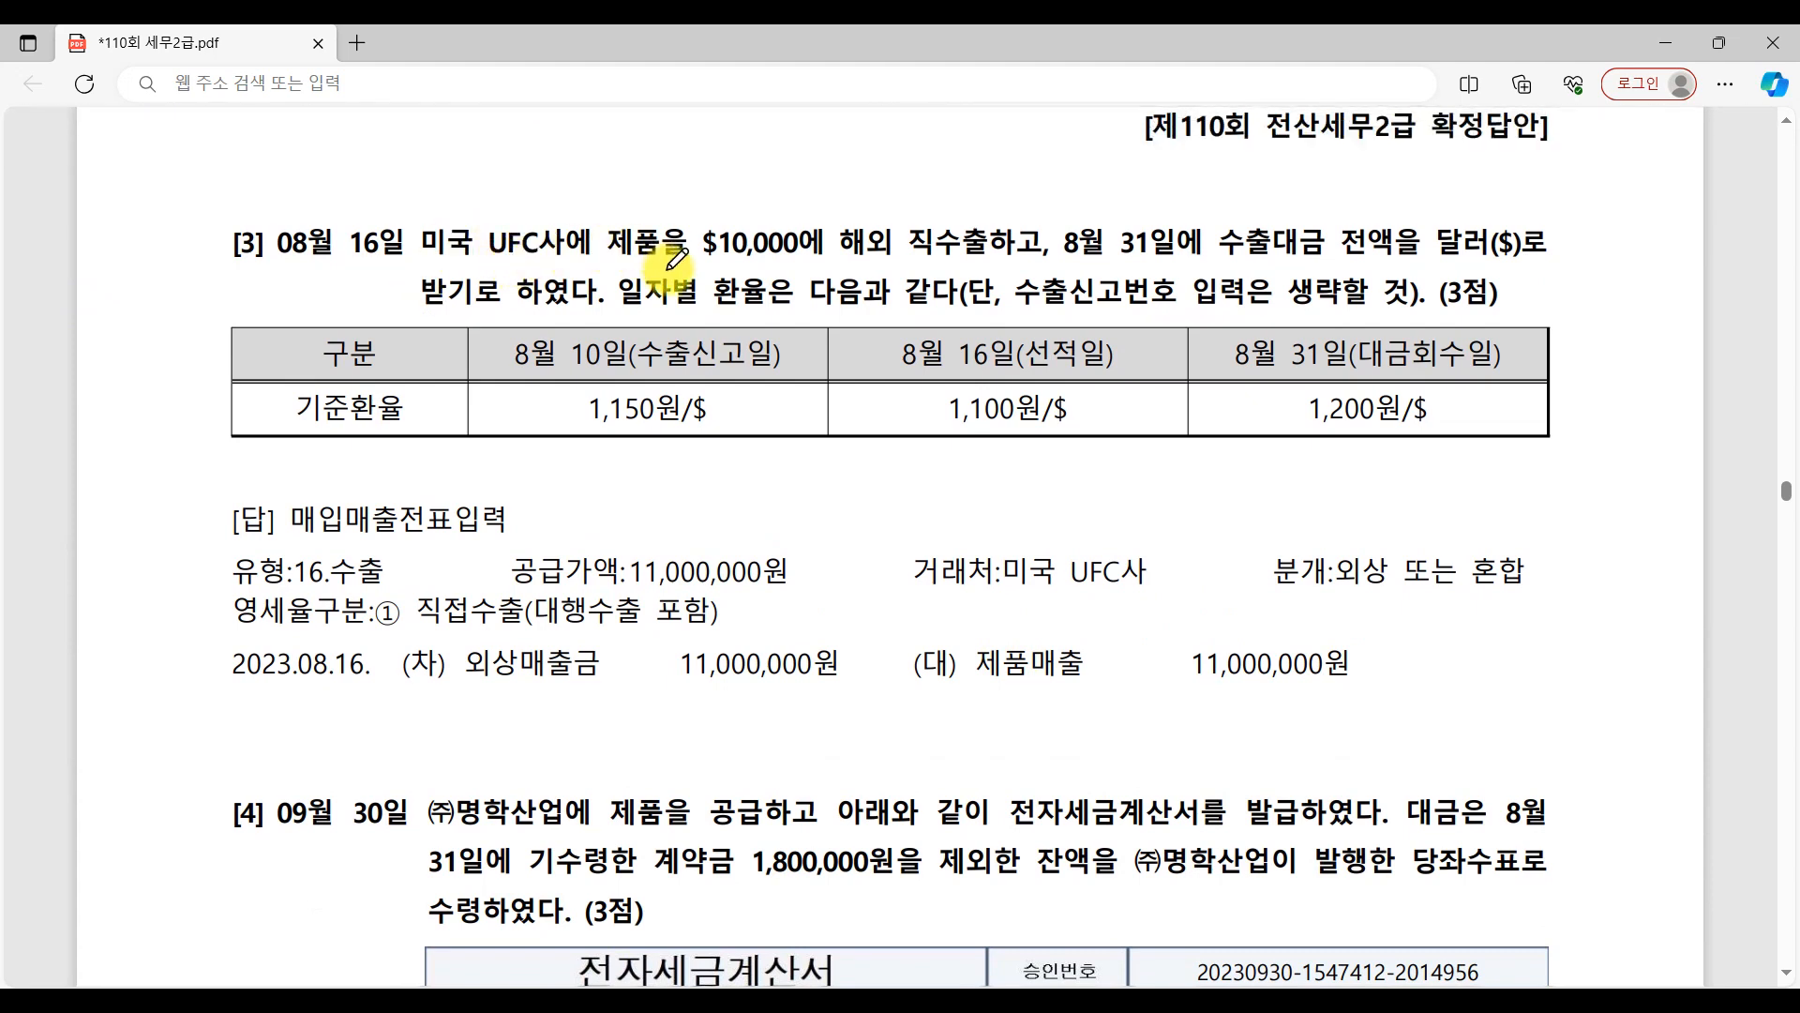
{"action": "mouse_move", "coordinate": [1011, 268]}
{"action": "left_mouse_down"}
{"action": "mouse_move", "coordinate": [905, 255]}
{"action": "mouse_move", "coordinate": [1010, 271]}
{"action": "mouse_move", "coordinate": [1575, 265]}
{"action": "left_mouse_up"}
{"action": "left_click_drag", "start_coordinate": [422, 323], "coordinate": [583, 323]}
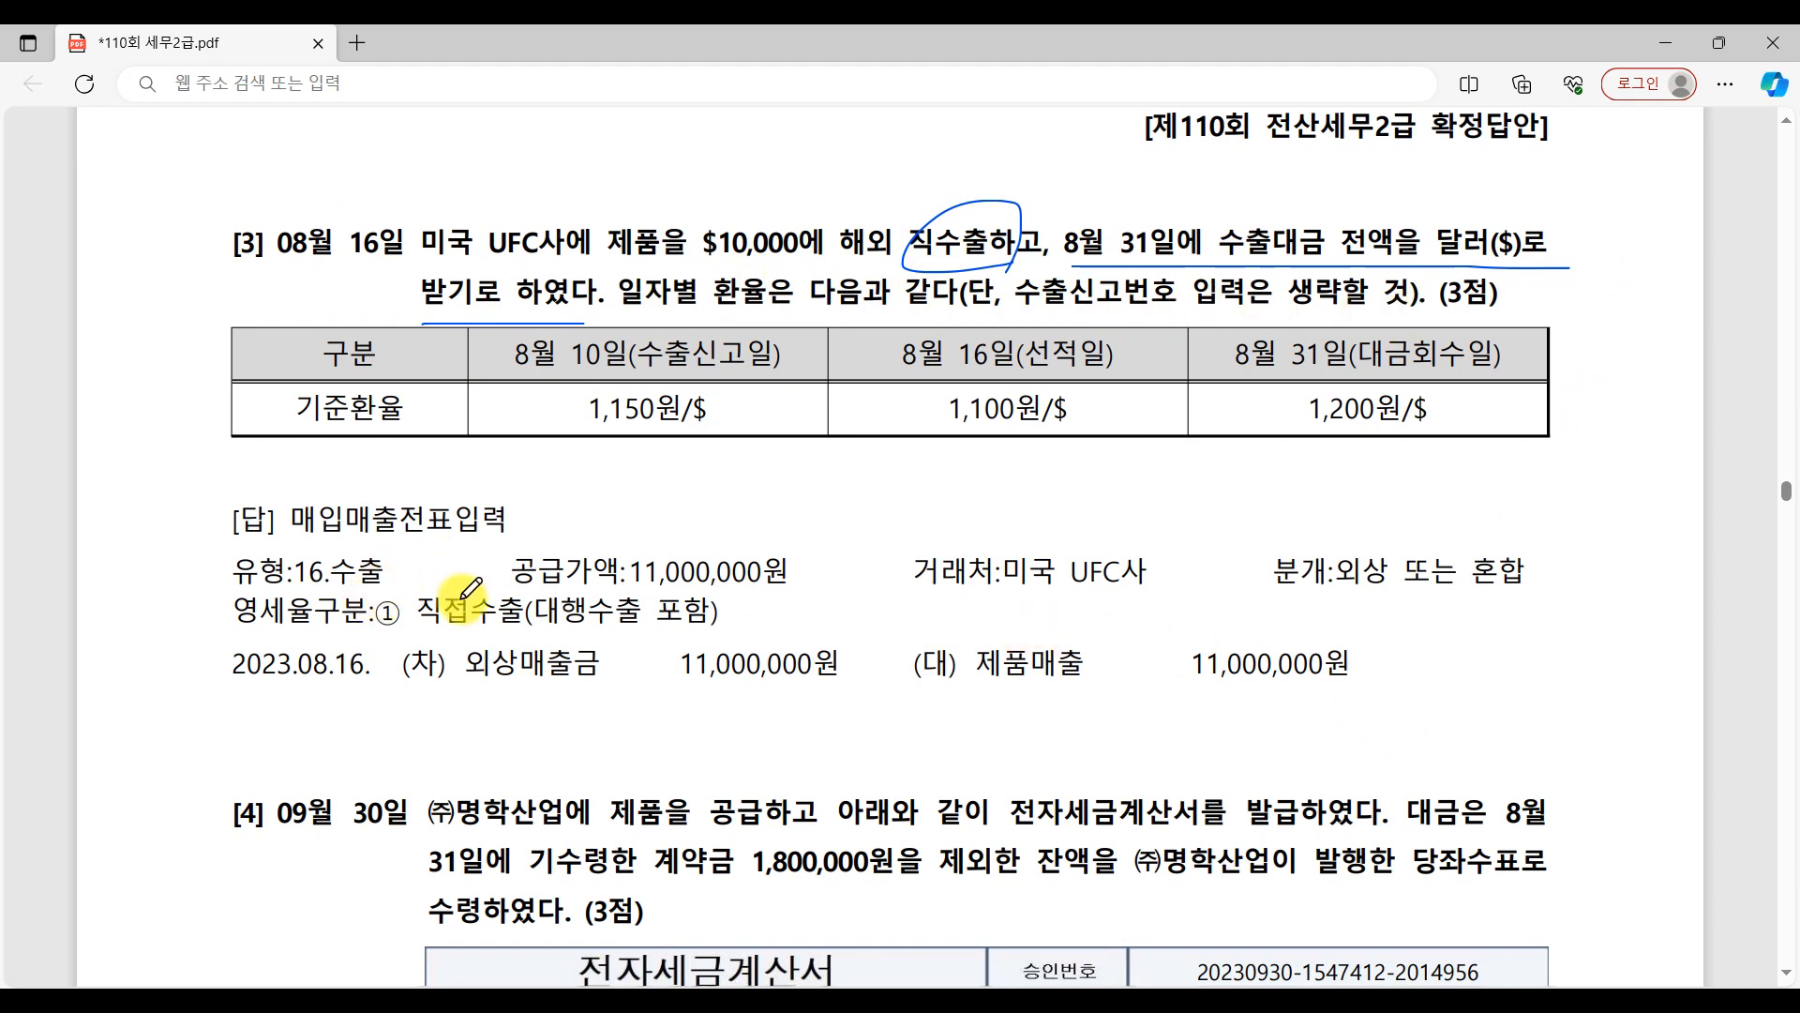
Return to 매입매출전표입력, start a voucher for 8월 16일 and set its 유형 to 16.수출.
{"action": "key", "text": "alt+Tab"}
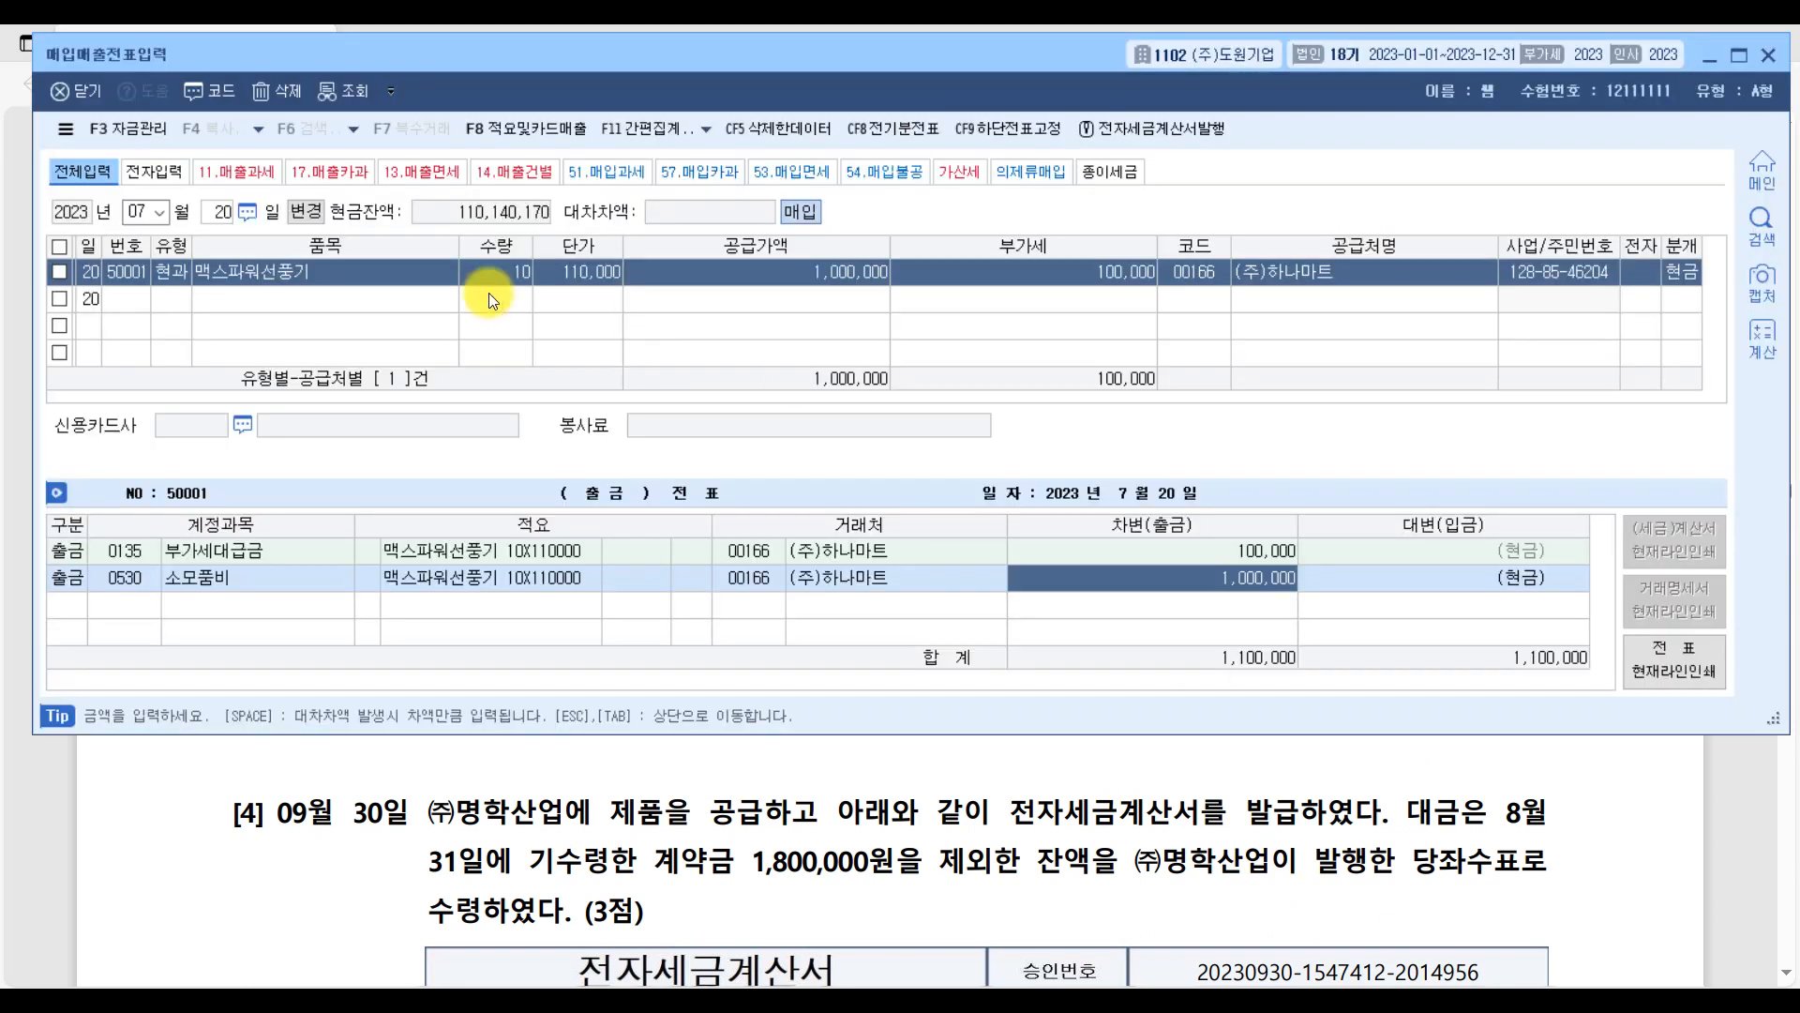
{"action": "key", "text": "Escape"}
{"action": "key", "text": "Escape"}
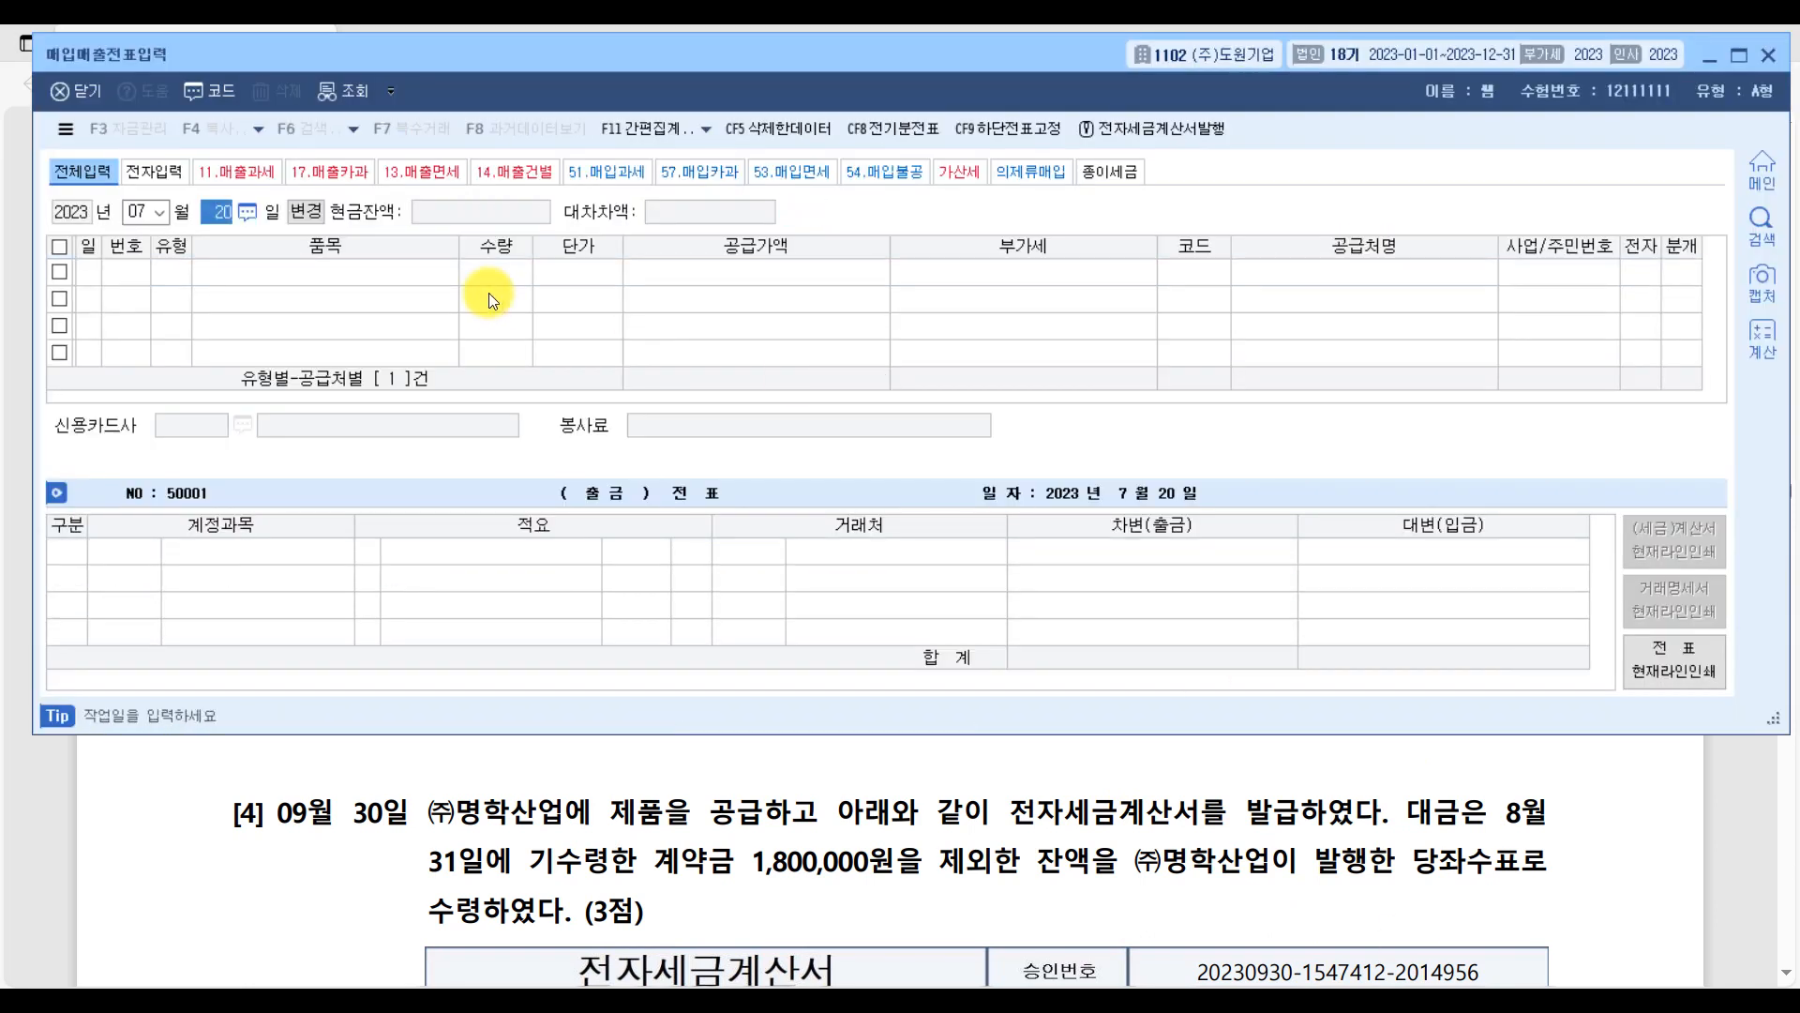
{"action": "key", "text": "shift+Tab"}
{"action": "type", "text": "08"}
{"action": "key", "text": "Return"}
{"action": "type", "text": "16"}
{"action": "key", "text": "Return"}
{"action": "left_click", "coordinate": [399, 536]}
{"action": "type", "text": "16"}
{"action": "key", "text": "Return"}
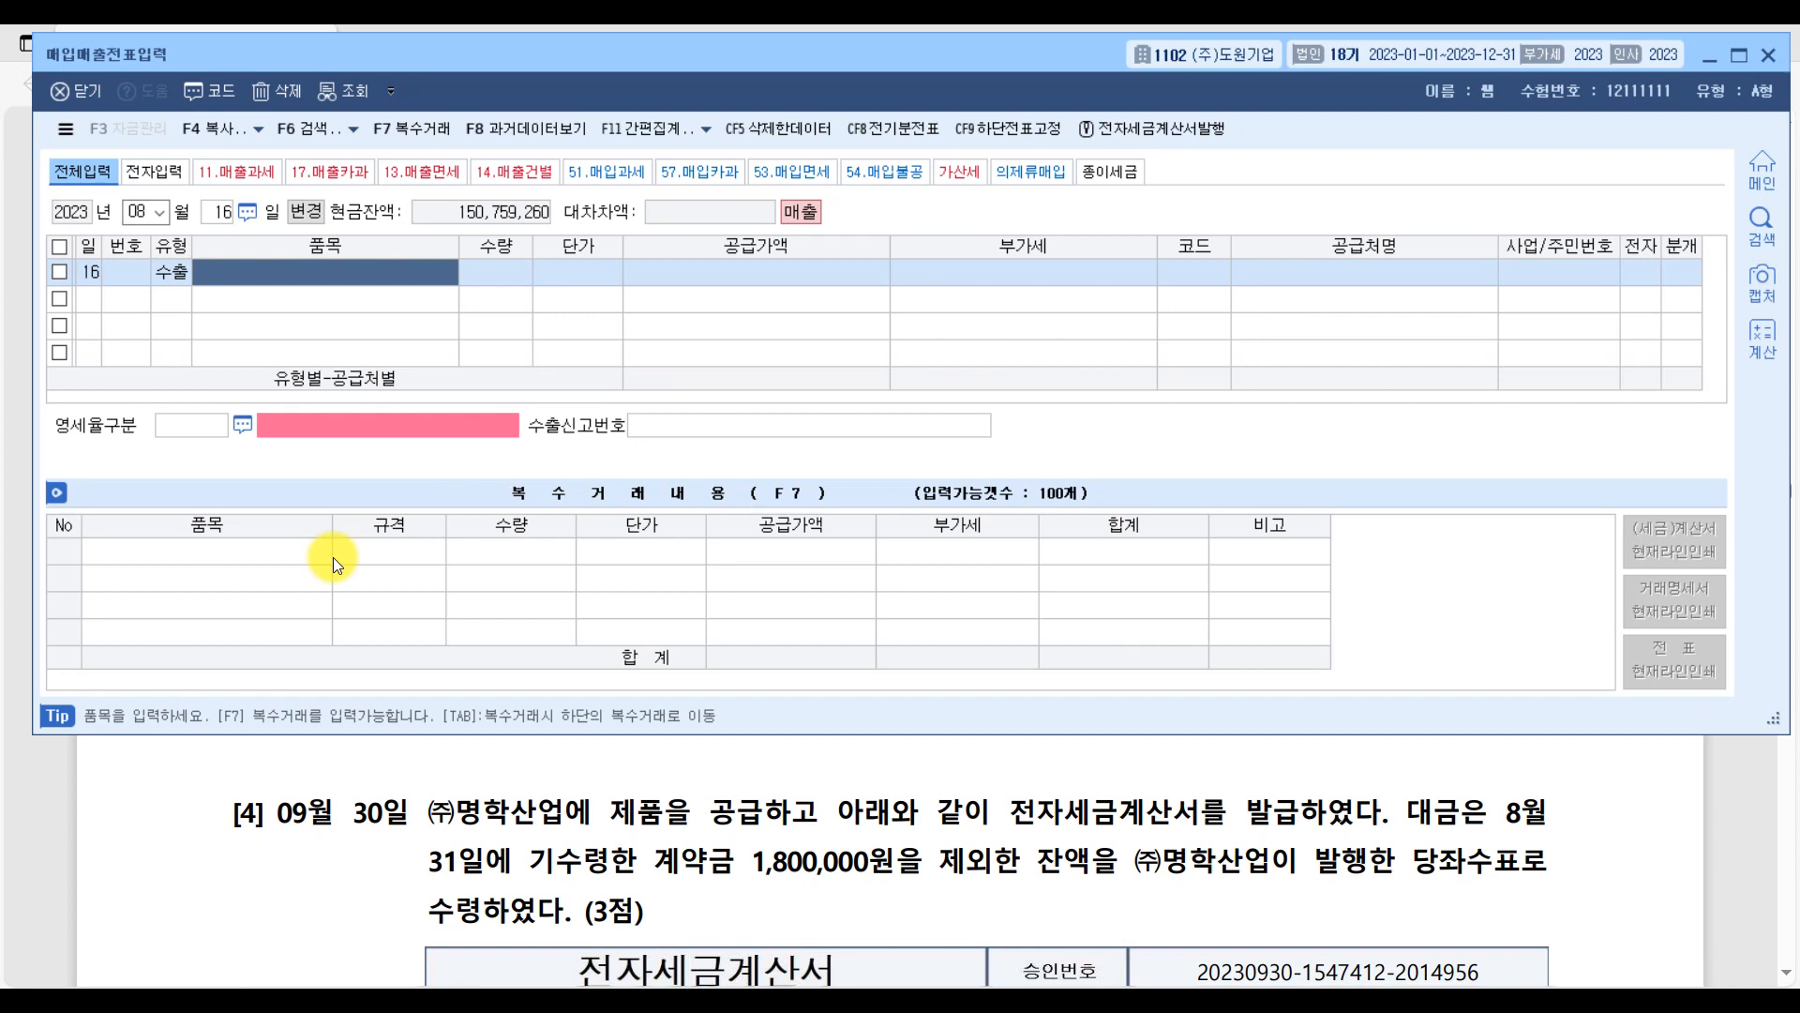
Enter 제품 as the 품목 of the 8월 16일 export voucher, leaving 수량 blank.
{"action": "type", "text": "제품"}
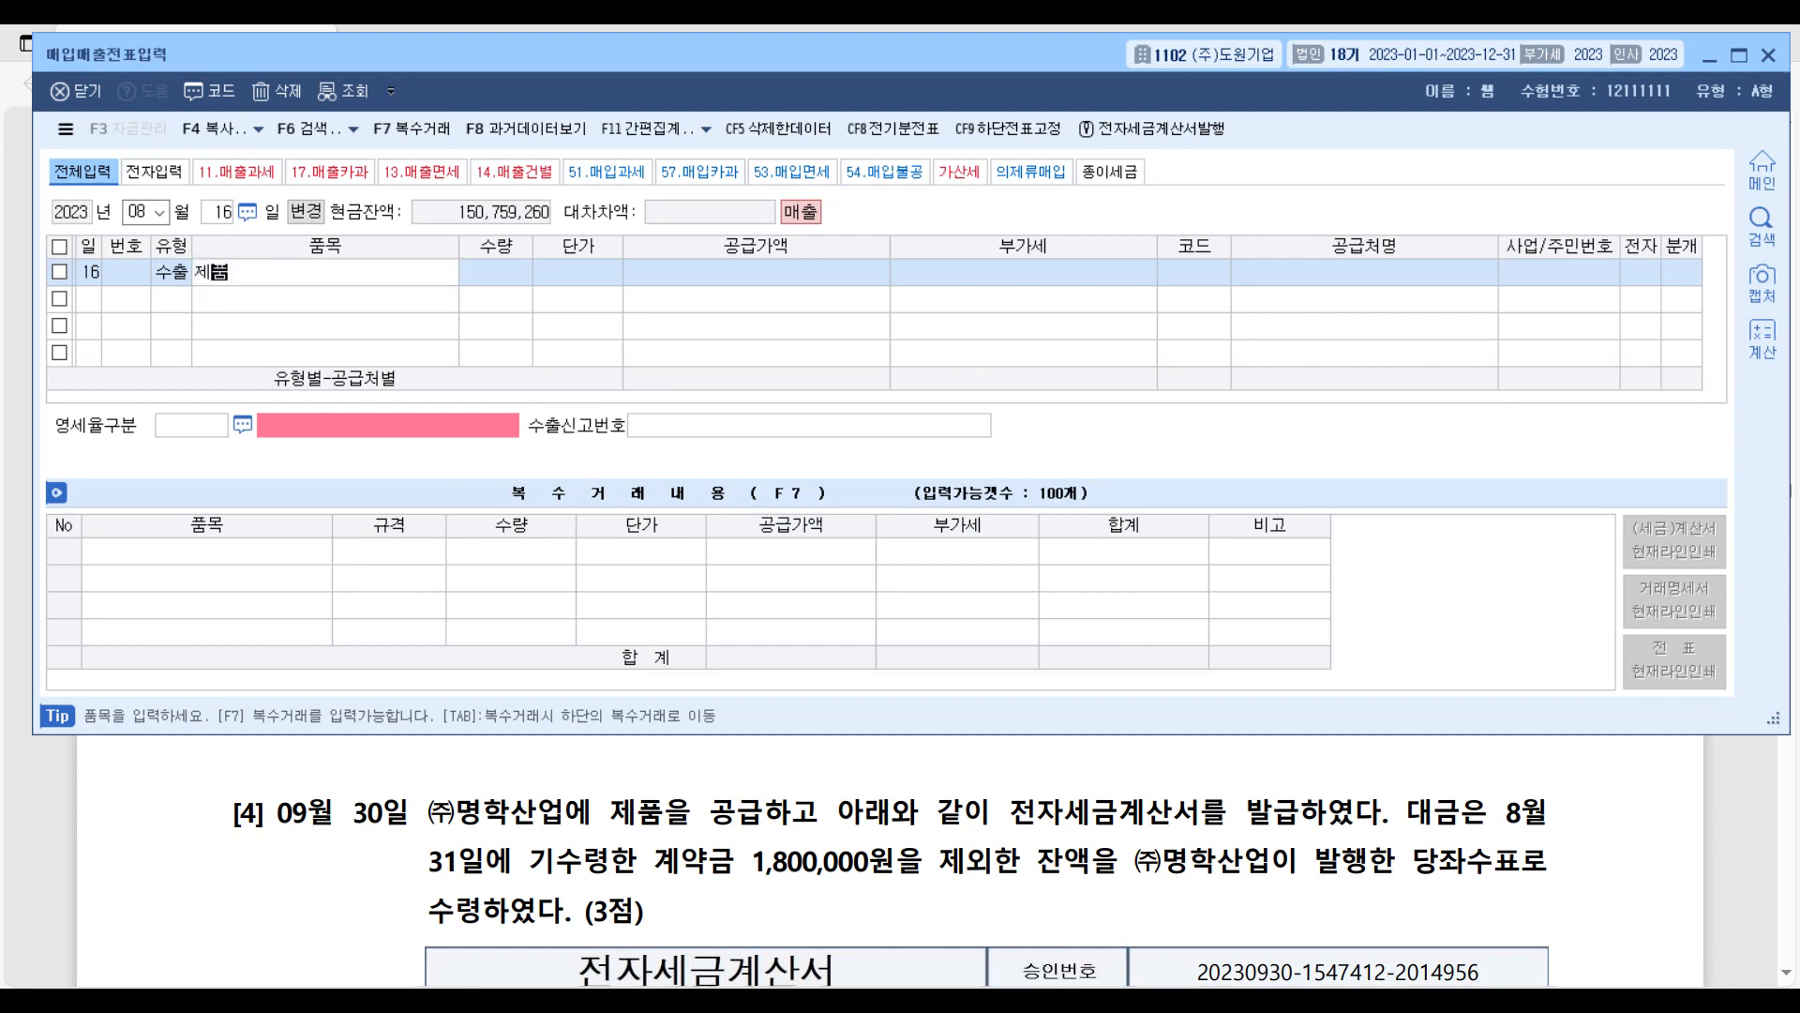
{"action": "key", "text": "Return"}
{"action": "key", "text": "Return"}
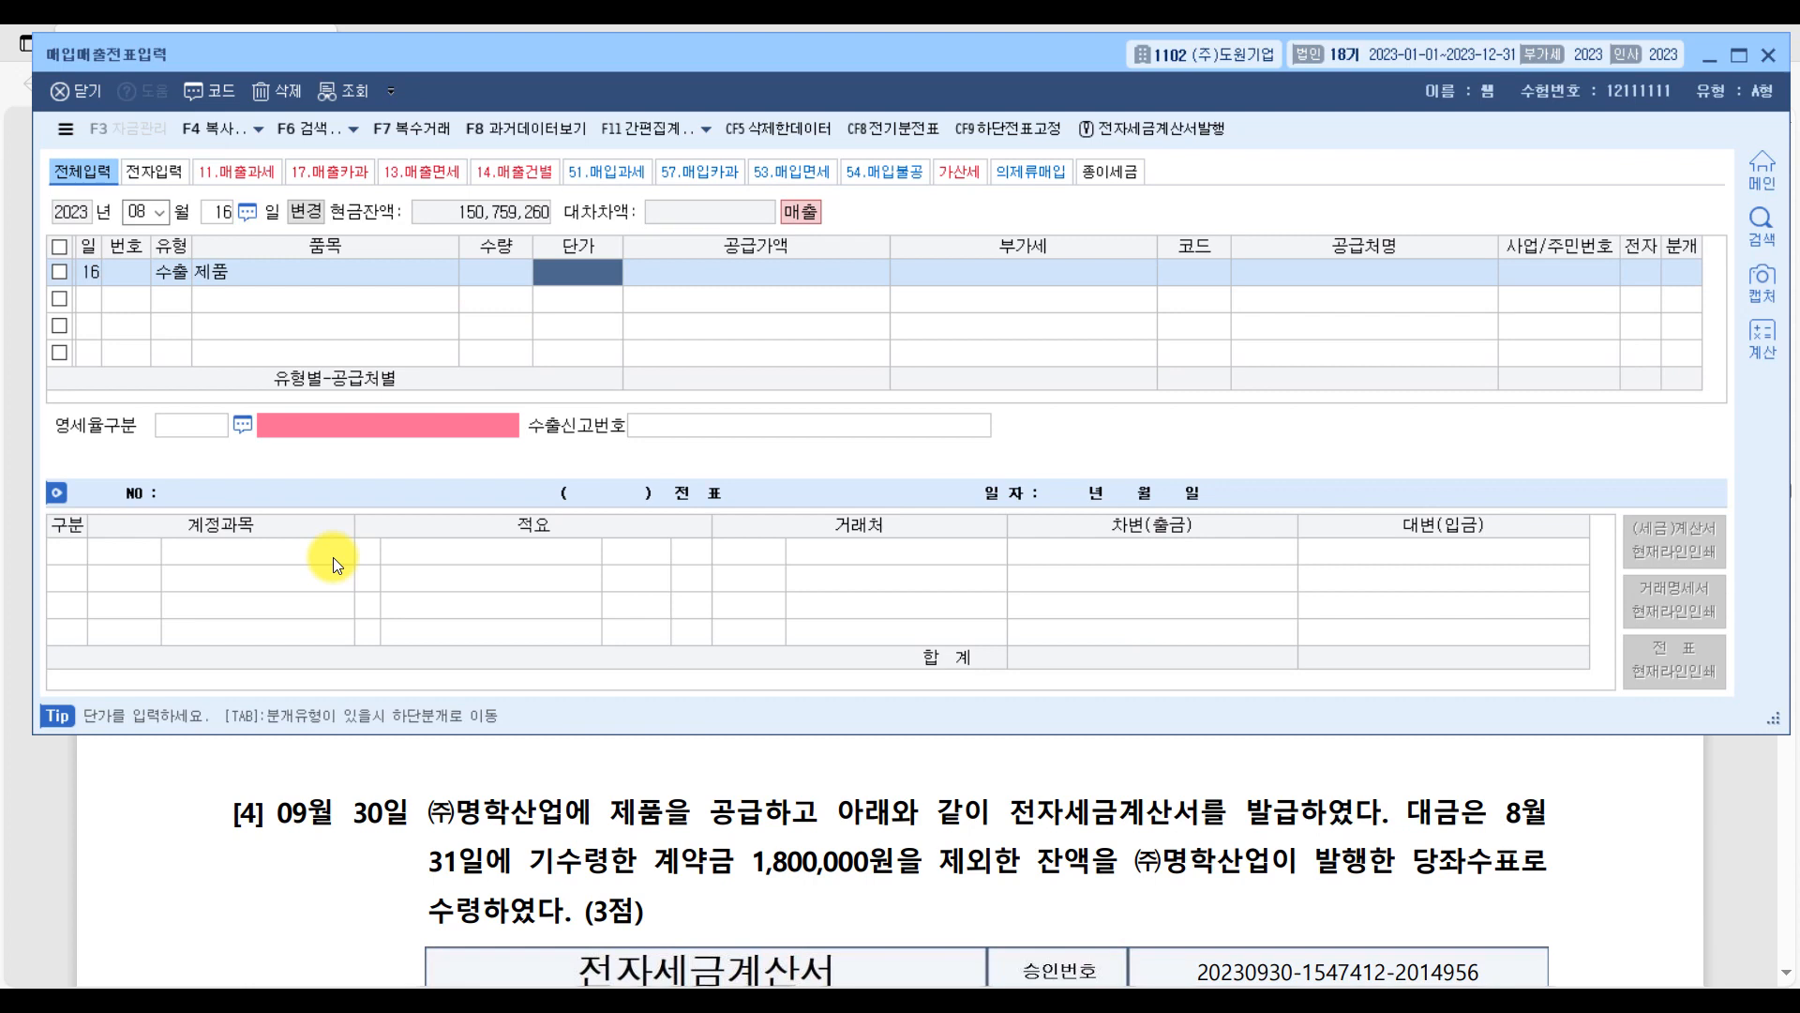
In the PDF's question [3], circle the $10,000 price and mark the 8월 16일(선적일) column with its 1,100원/$ rate.
{"action": "left_click", "coordinate": [1739, 803]}
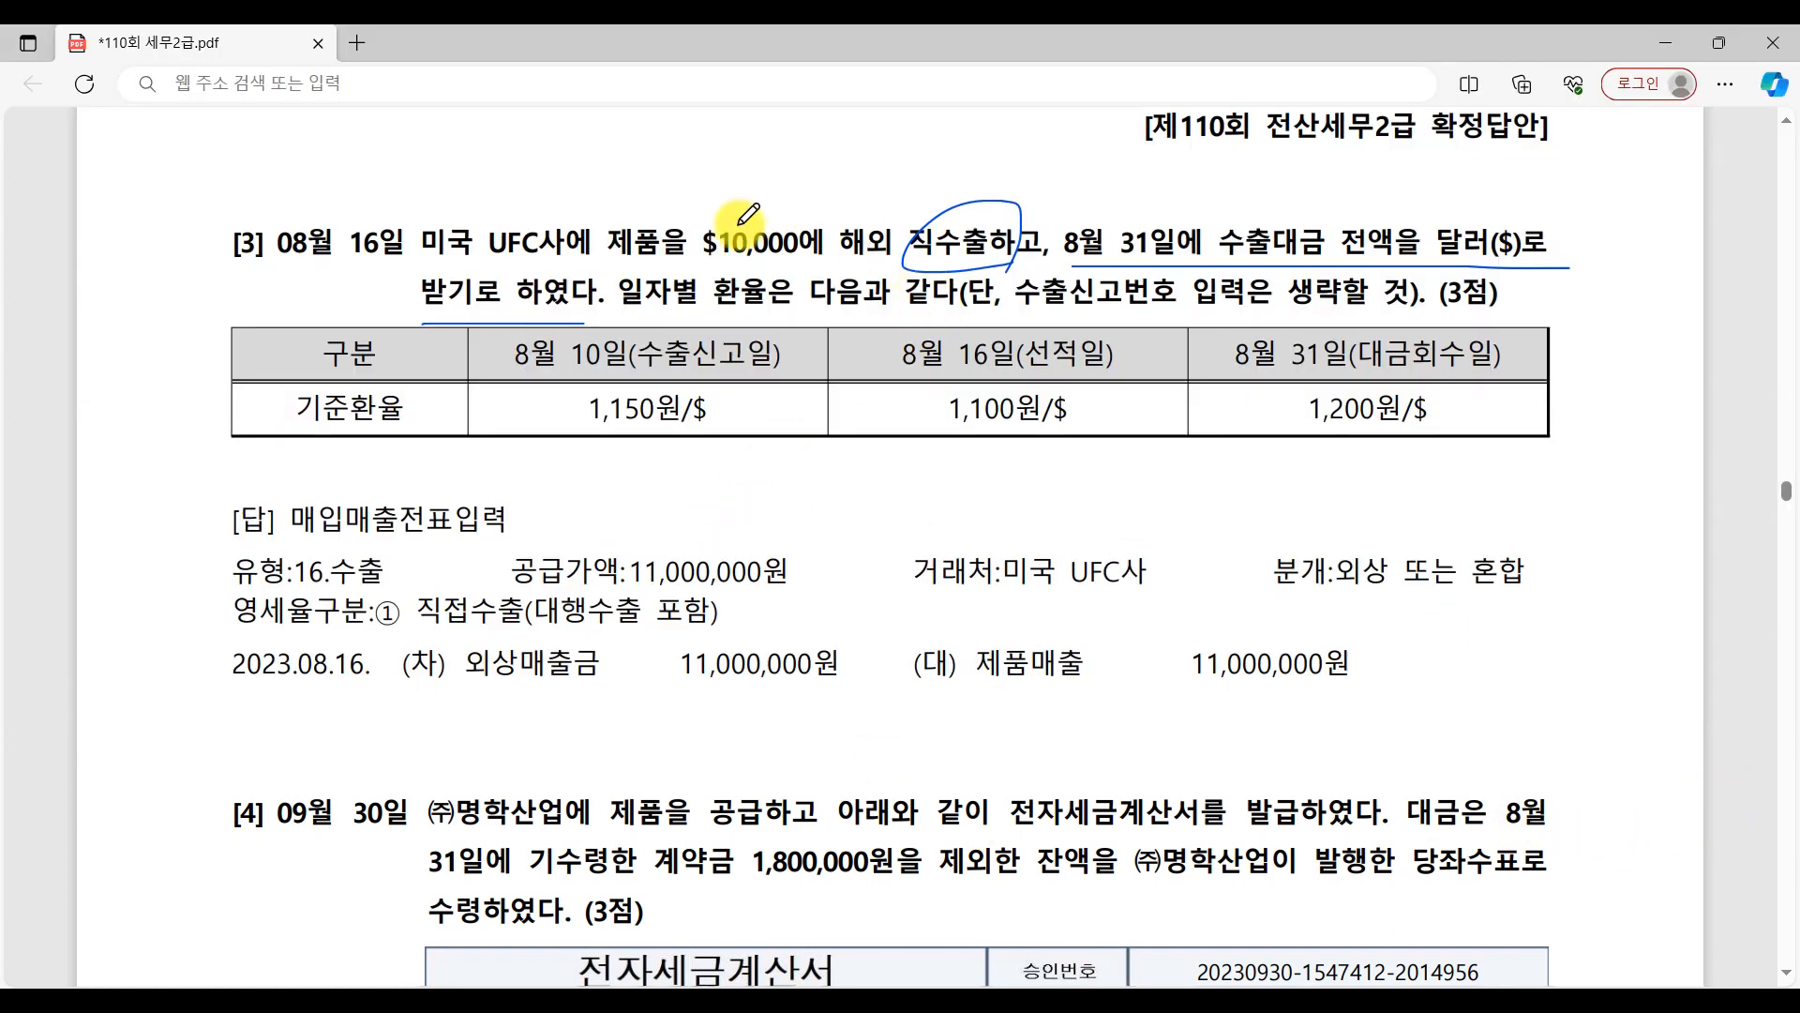
{"action": "left_click_drag", "start_coordinate": [812, 234], "coordinate": [802, 269]}
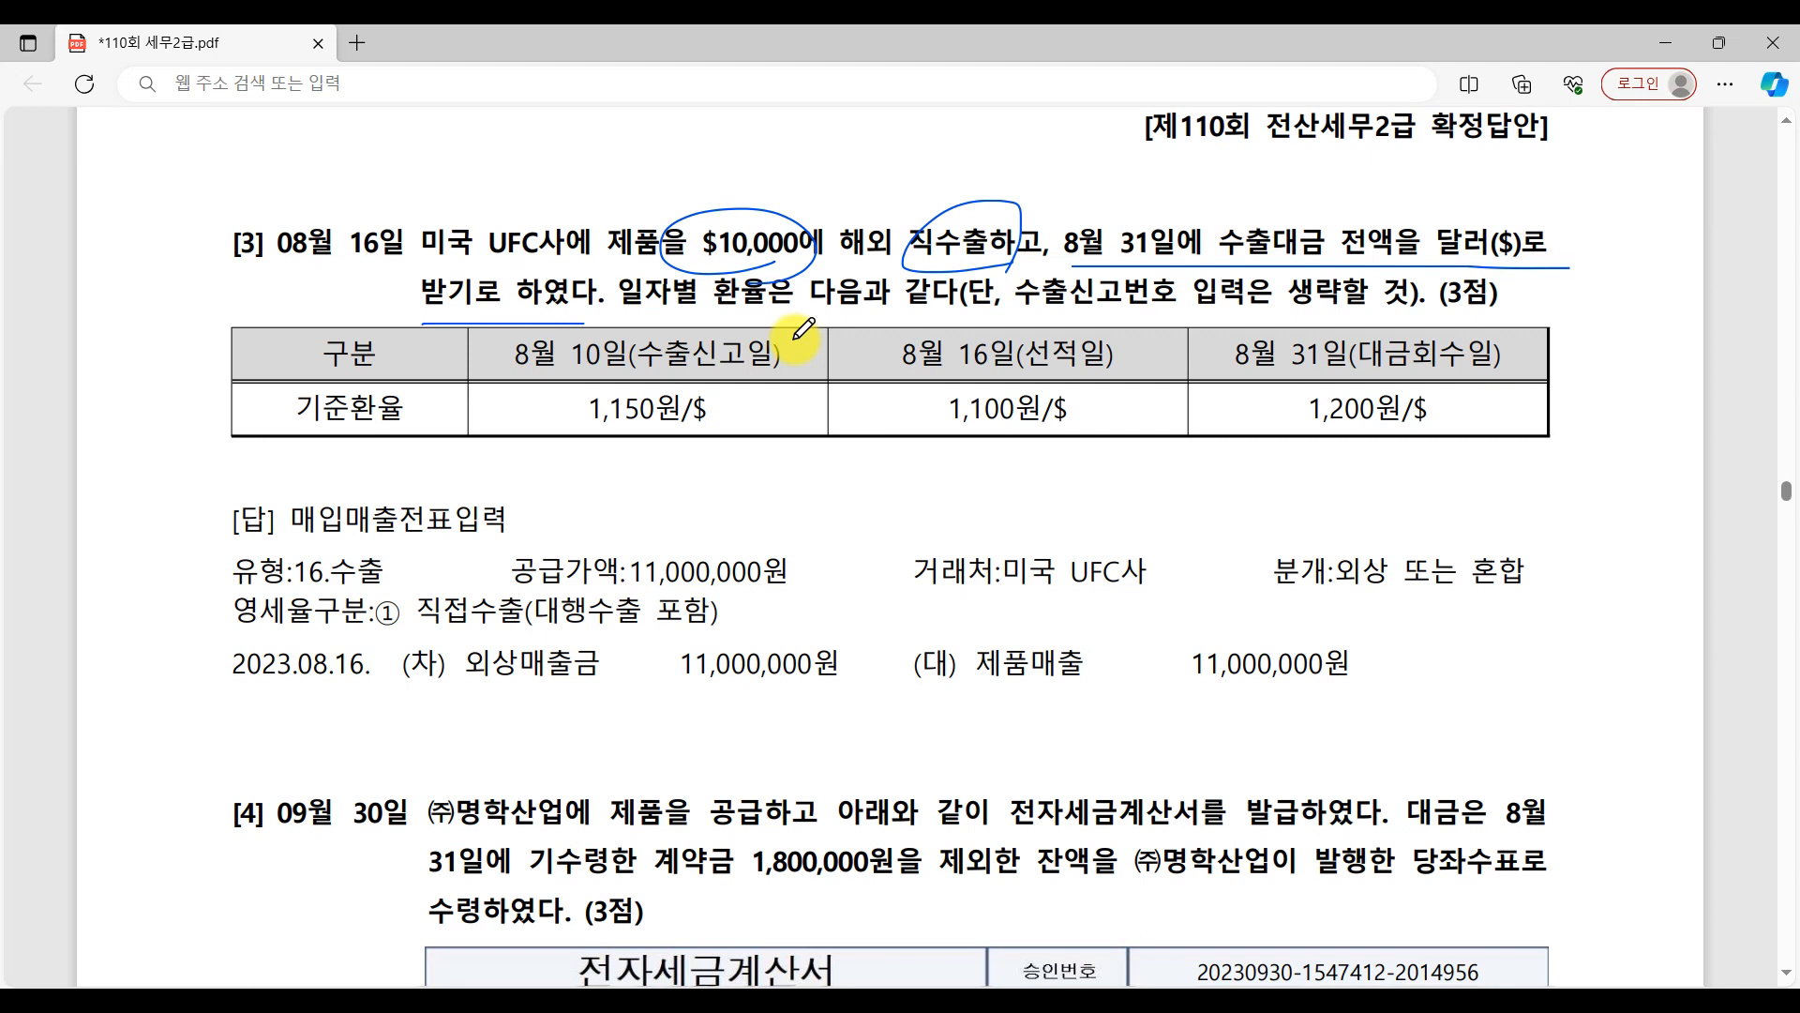
{"action": "mouse_move", "coordinate": [1078, 361]}
{"action": "left_mouse_down"}
{"action": "mouse_move", "coordinate": [1026, 380]}
{"action": "mouse_move", "coordinate": [1131, 373]}
{"action": "left_mouse_up"}
{"action": "left_click_drag", "start_coordinate": [924, 384], "coordinate": [1155, 374]}
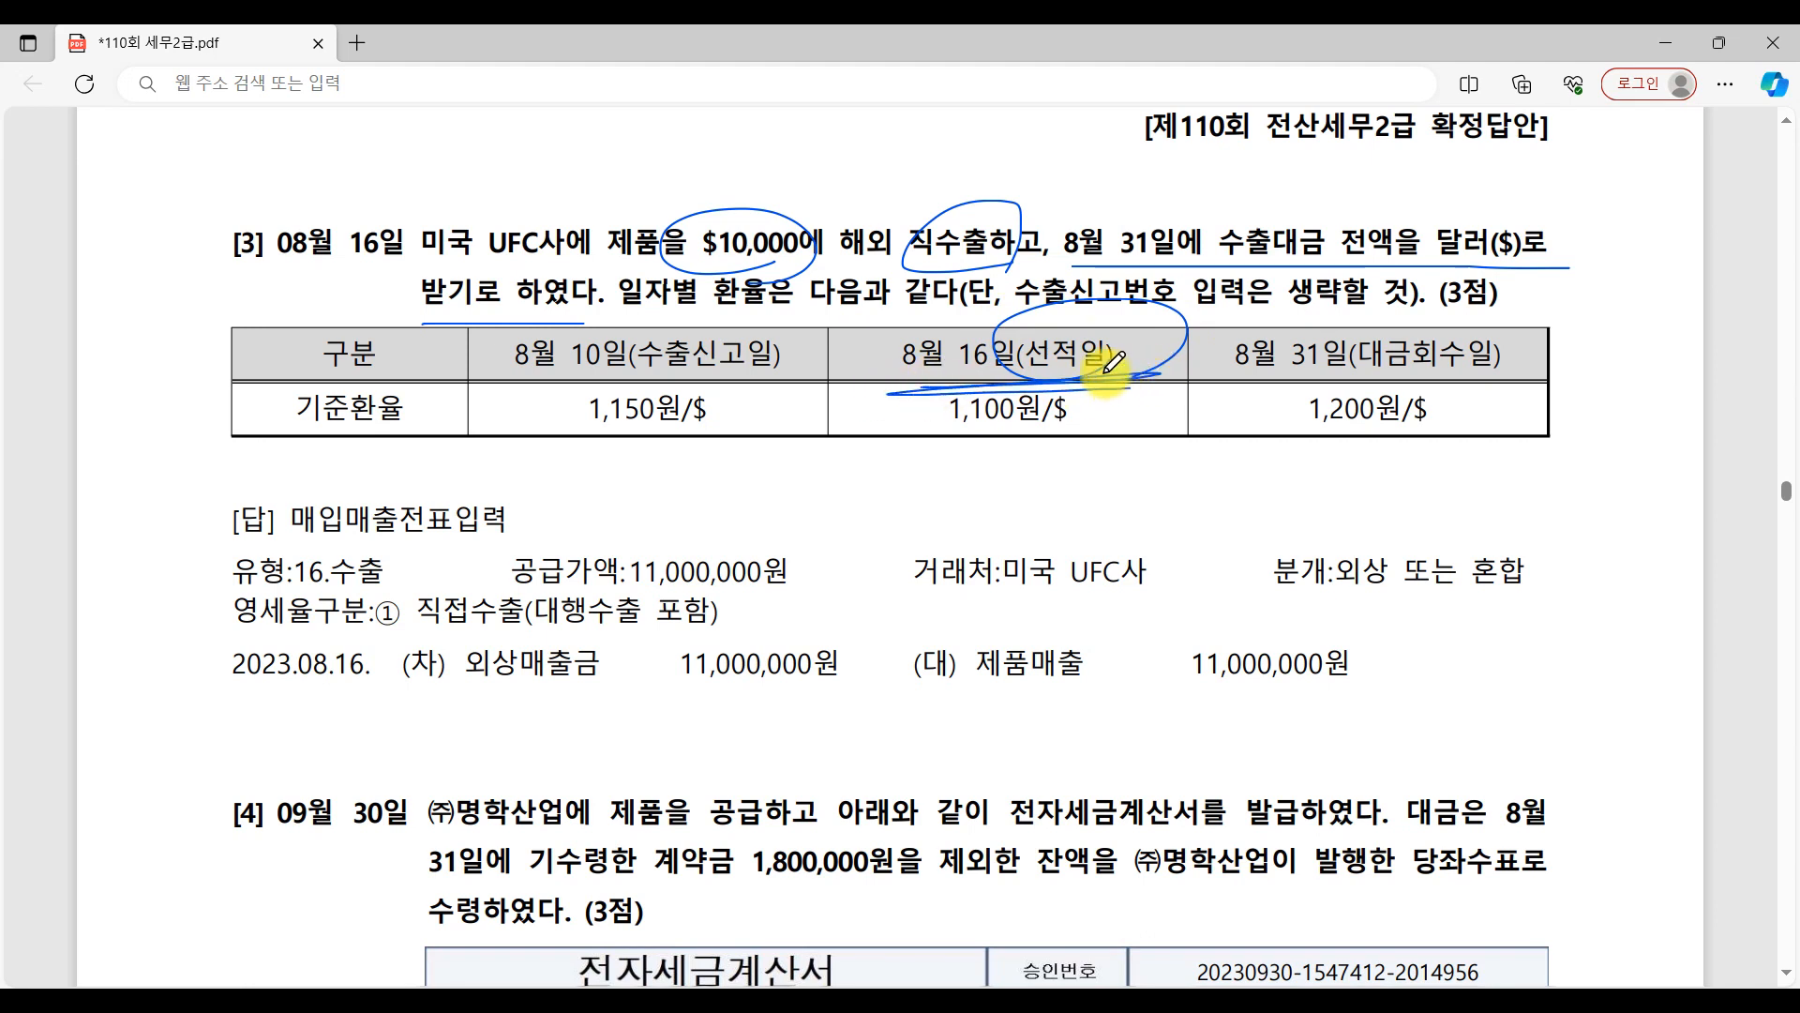
{"action": "mouse_move", "coordinate": [1106, 370]}
{"action": "left_mouse_down"}
{"action": "mouse_move", "coordinate": [923, 384]}
{"action": "mouse_move", "coordinate": [1116, 377]}
{"action": "mouse_move", "coordinate": [1069, 448]}
{"action": "mouse_move", "coordinate": [994, 361]}
{"action": "left_mouse_up"}
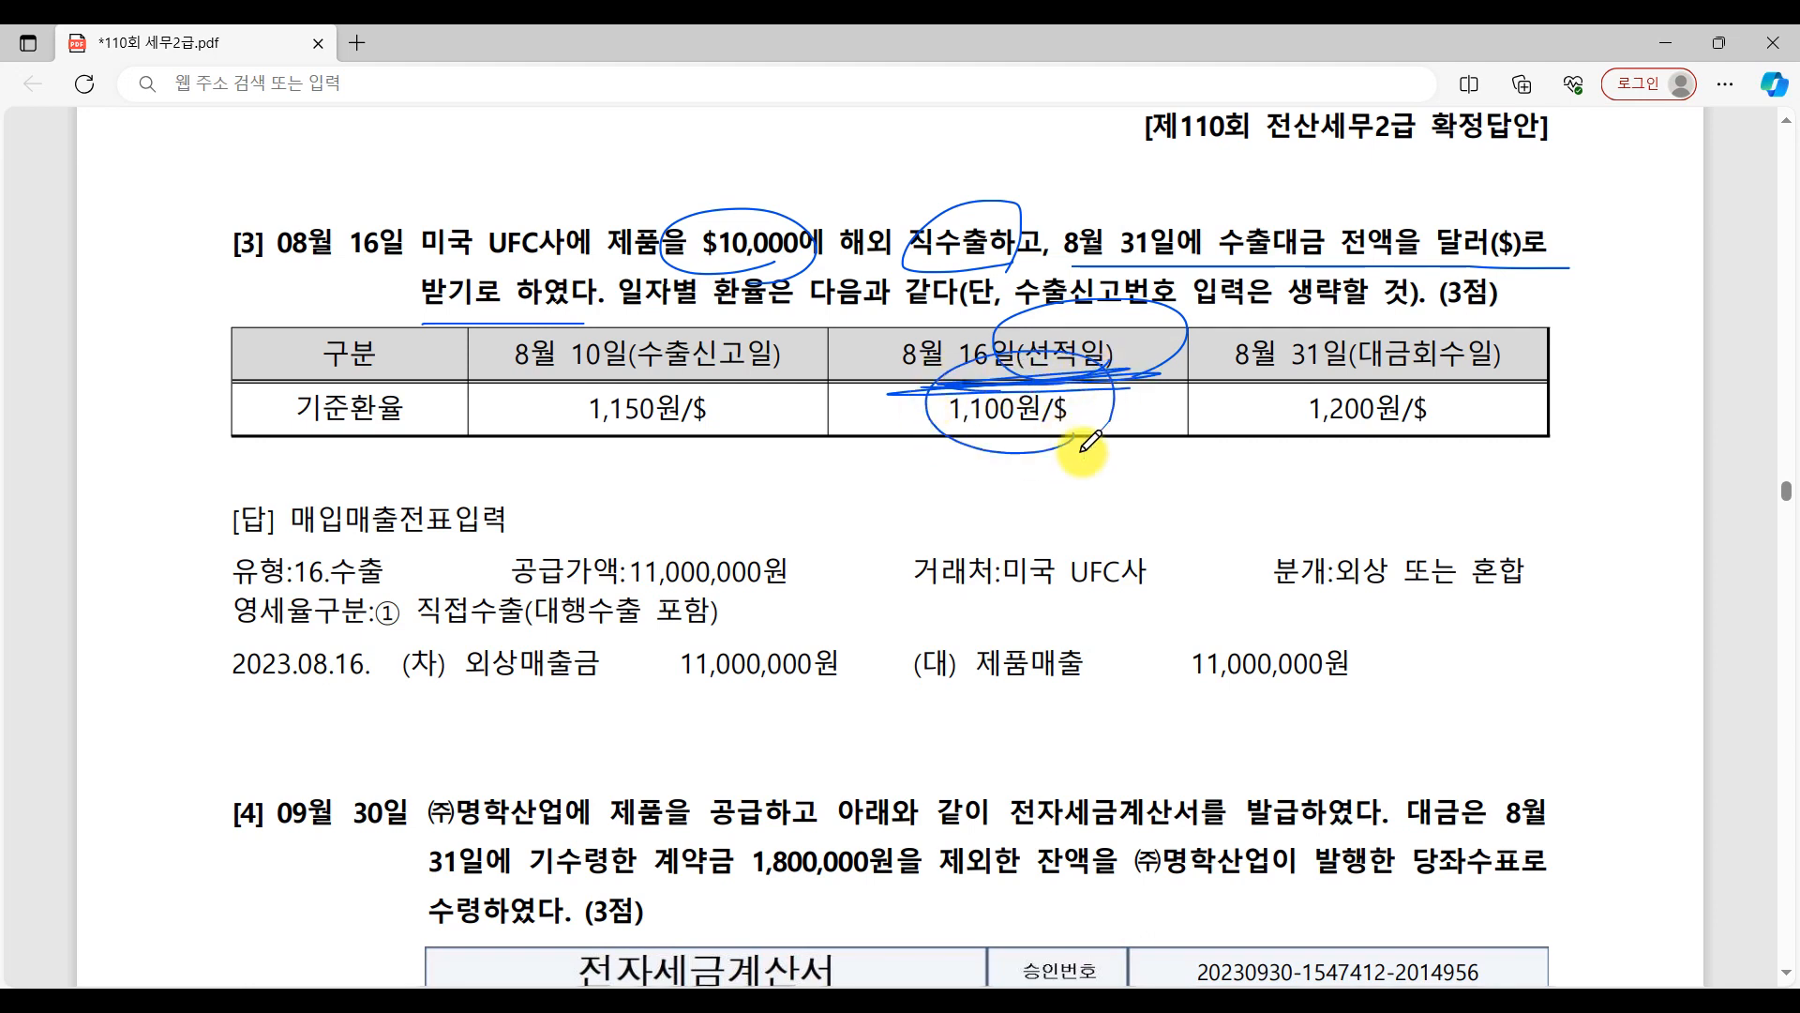
{"action": "left_click_drag", "start_coordinate": [1111, 412], "coordinate": [996, 465]}
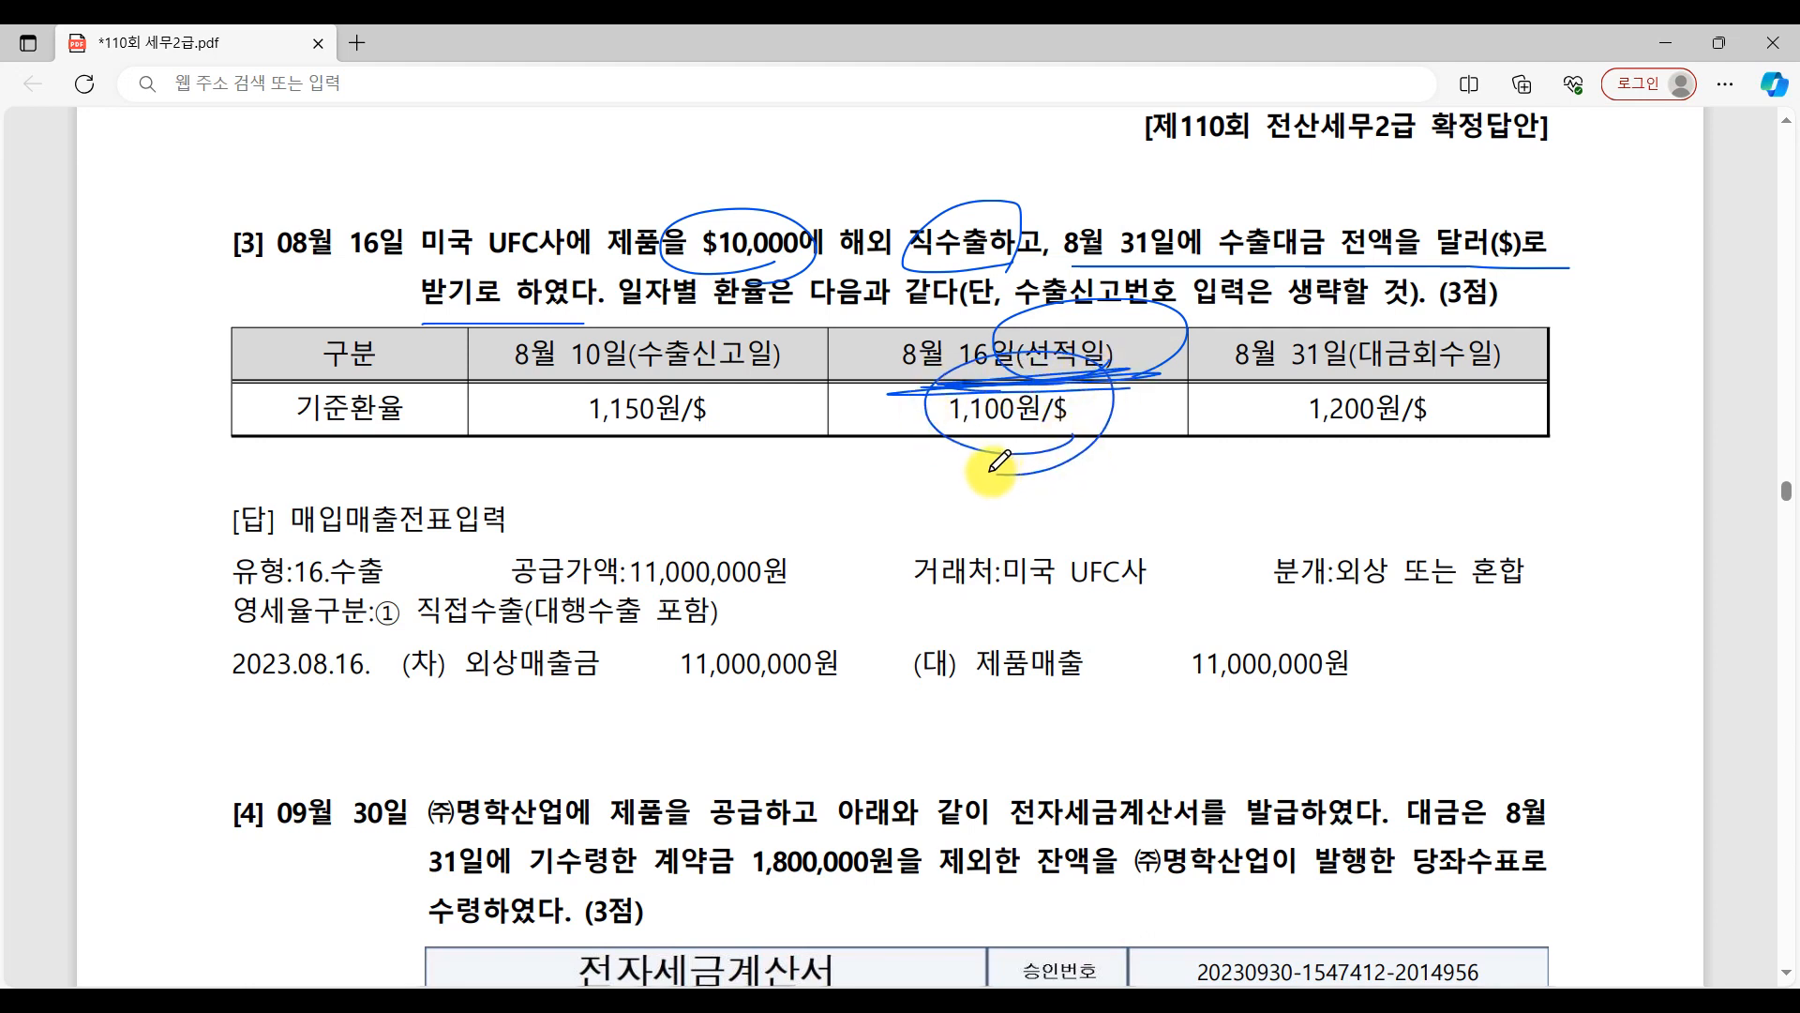
Cross out the 8월 10일(수출신고일) exchange-rate column in question [3]'s table.
{"action": "mouse_move", "coordinate": [736, 315]}
{"action": "left_mouse_down"}
{"action": "mouse_move", "coordinate": [647, 427]}
{"action": "mouse_move", "coordinate": [654, 443]}
{"action": "left_mouse_up"}
{"action": "left_click_drag", "start_coordinate": [614, 298], "coordinate": [762, 456]}
{"action": "left_click_drag", "start_coordinate": [741, 311], "coordinate": [635, 508]}
{"action": "left_click_drag", "start_coordinate": [586, 281], "coordinate": [764, 460]}
{"action": "left_click_drag", "start_coordinate": [732, 300], "coordinate": [647, 478]}
{"action": "left_click_drag", "start_coordinate": [586, 286], "coordinate": [769, 473]}
{"action": "left_click_drag", "start_coordinate": [720, 310], "coordinate": [659, 506]}
{"action": "mouse_move", "coordinate": [610, 314]}
{"action": "left_mouse_down"}
{"action": "mouse_move", "coordinate": [747, 470]}
{"action": "mouse_move", "coordinate": [769, 469]}
{"action": "left_mouse_up"}
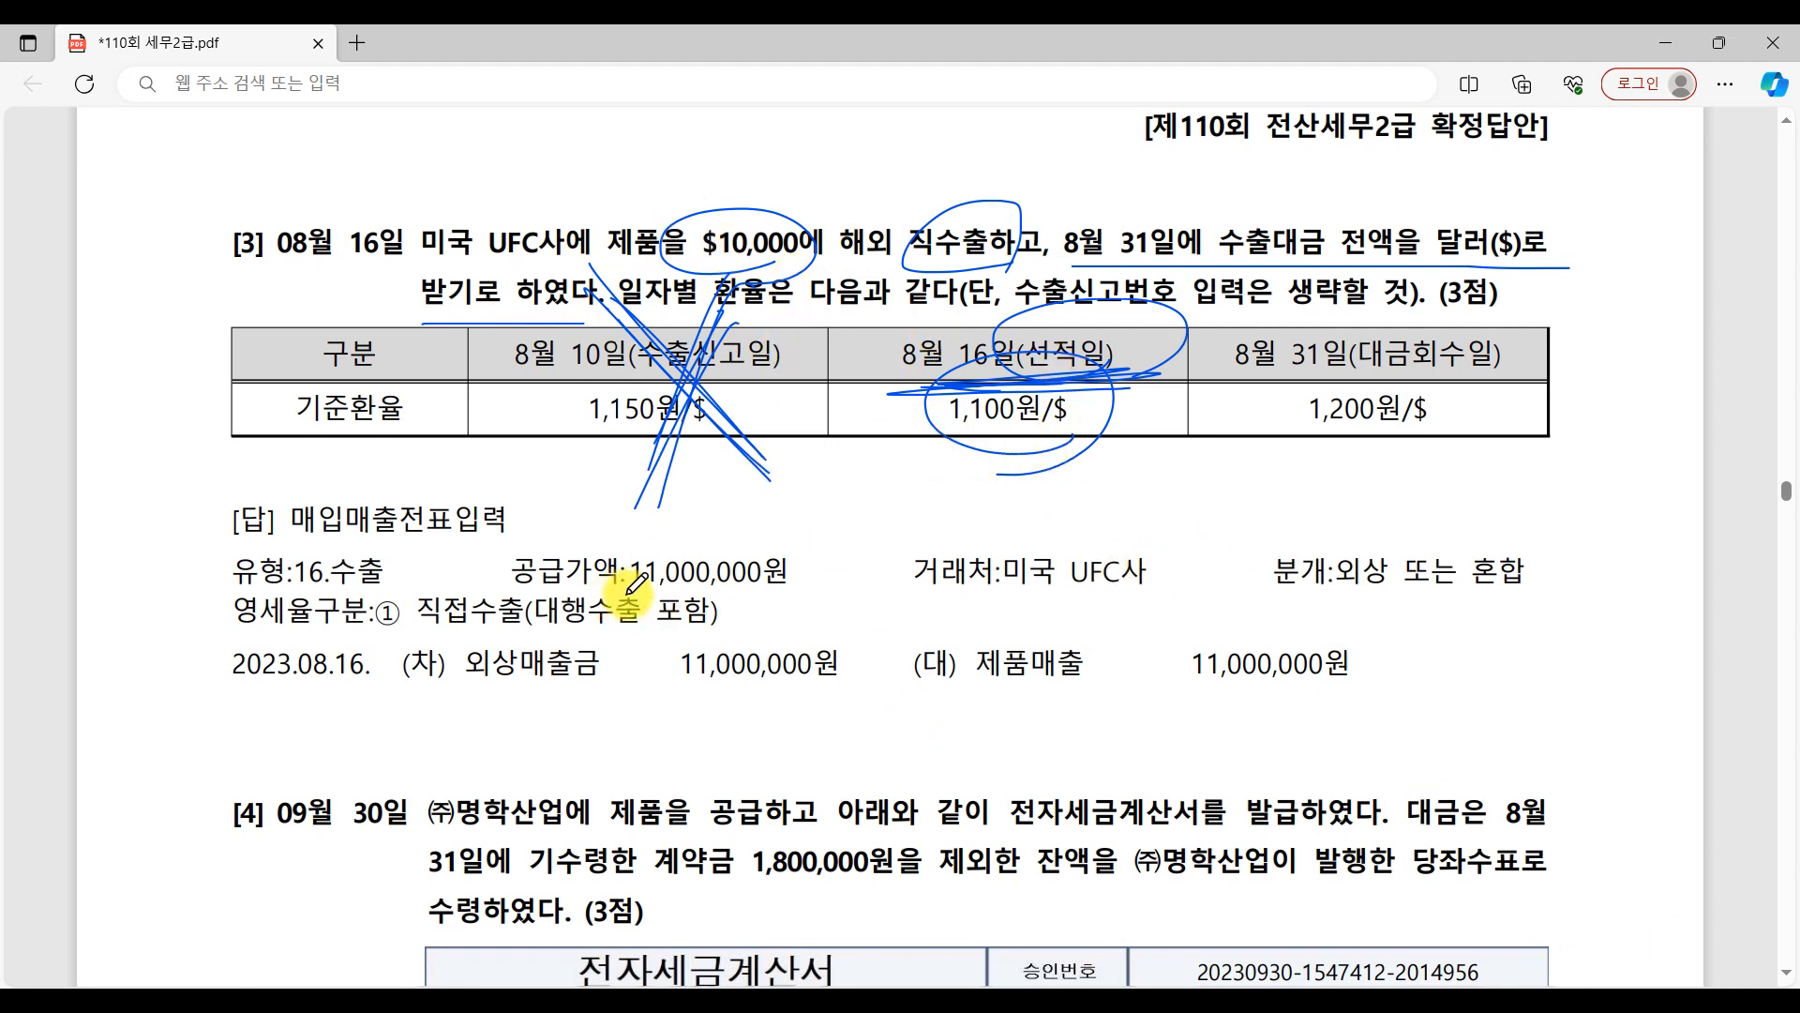
Return to the 8월 16일 voucher and enter 공급가액 11,000,000 with 미국 UFC사 as the 공급처.
{"action": "key", "text": "alt+Tab"}
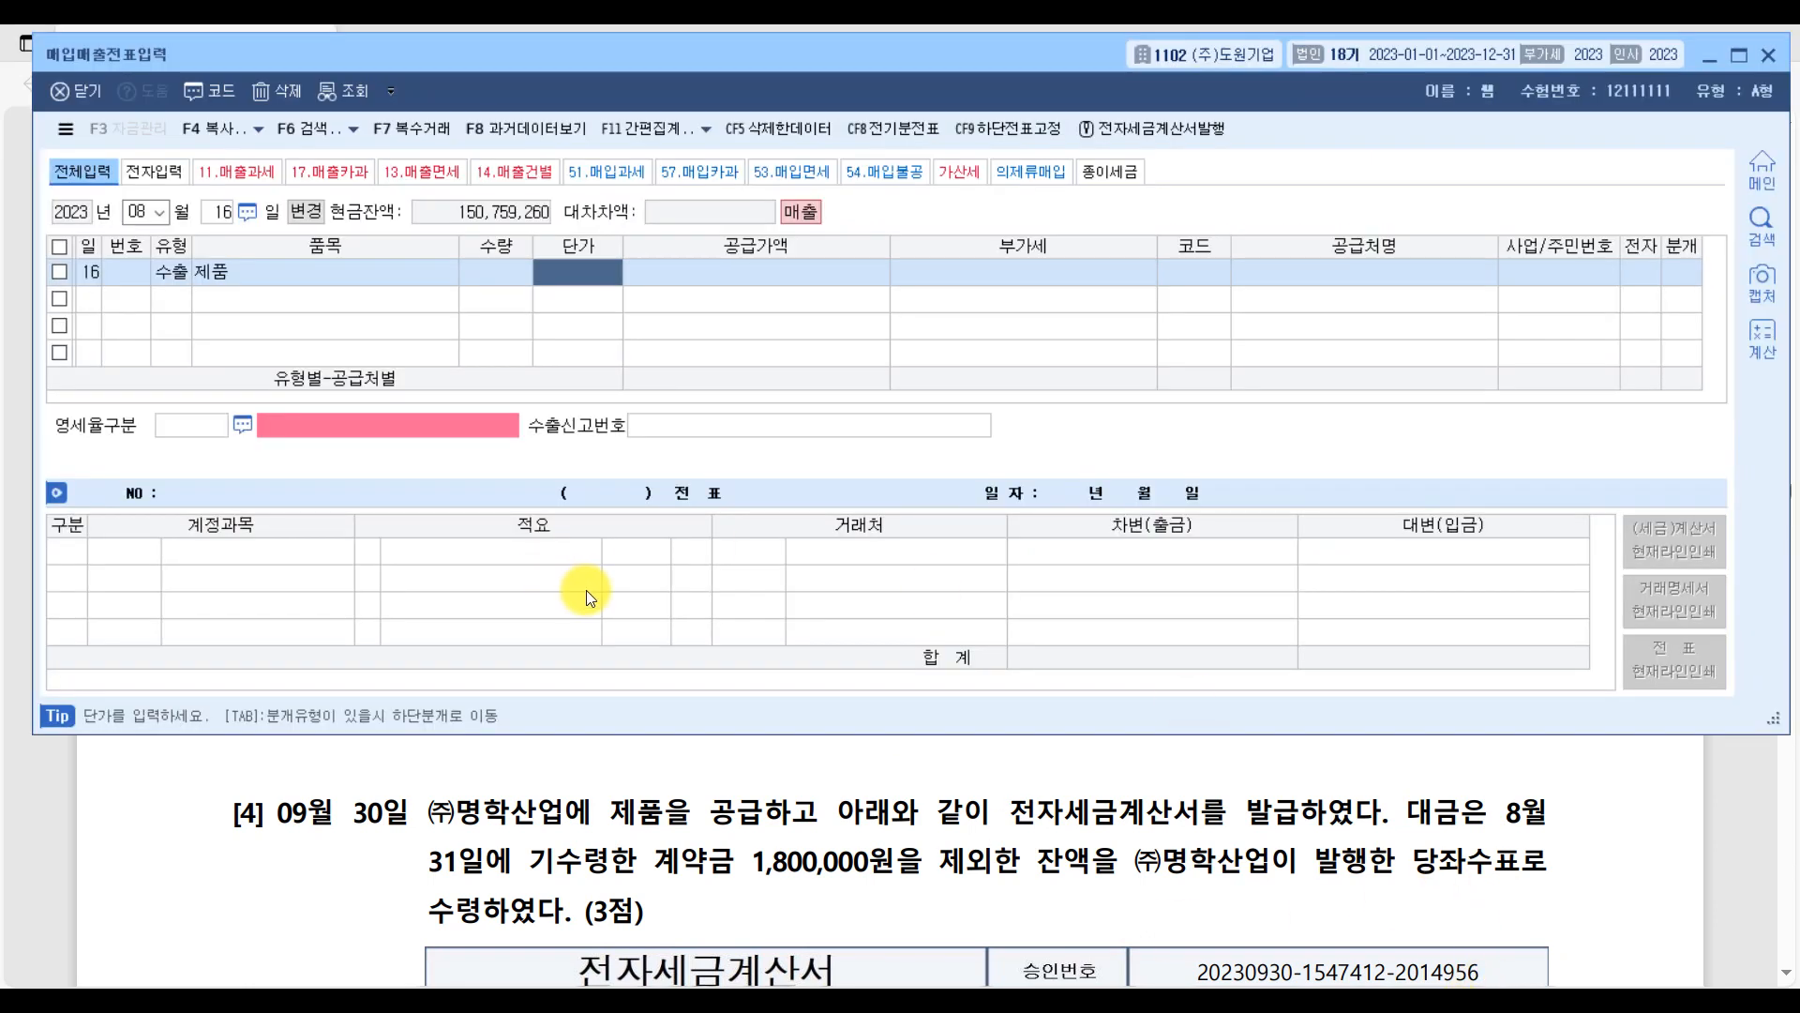
{"action": "key", "text": "Return"}
{"action": "type", "text": "11000000"}
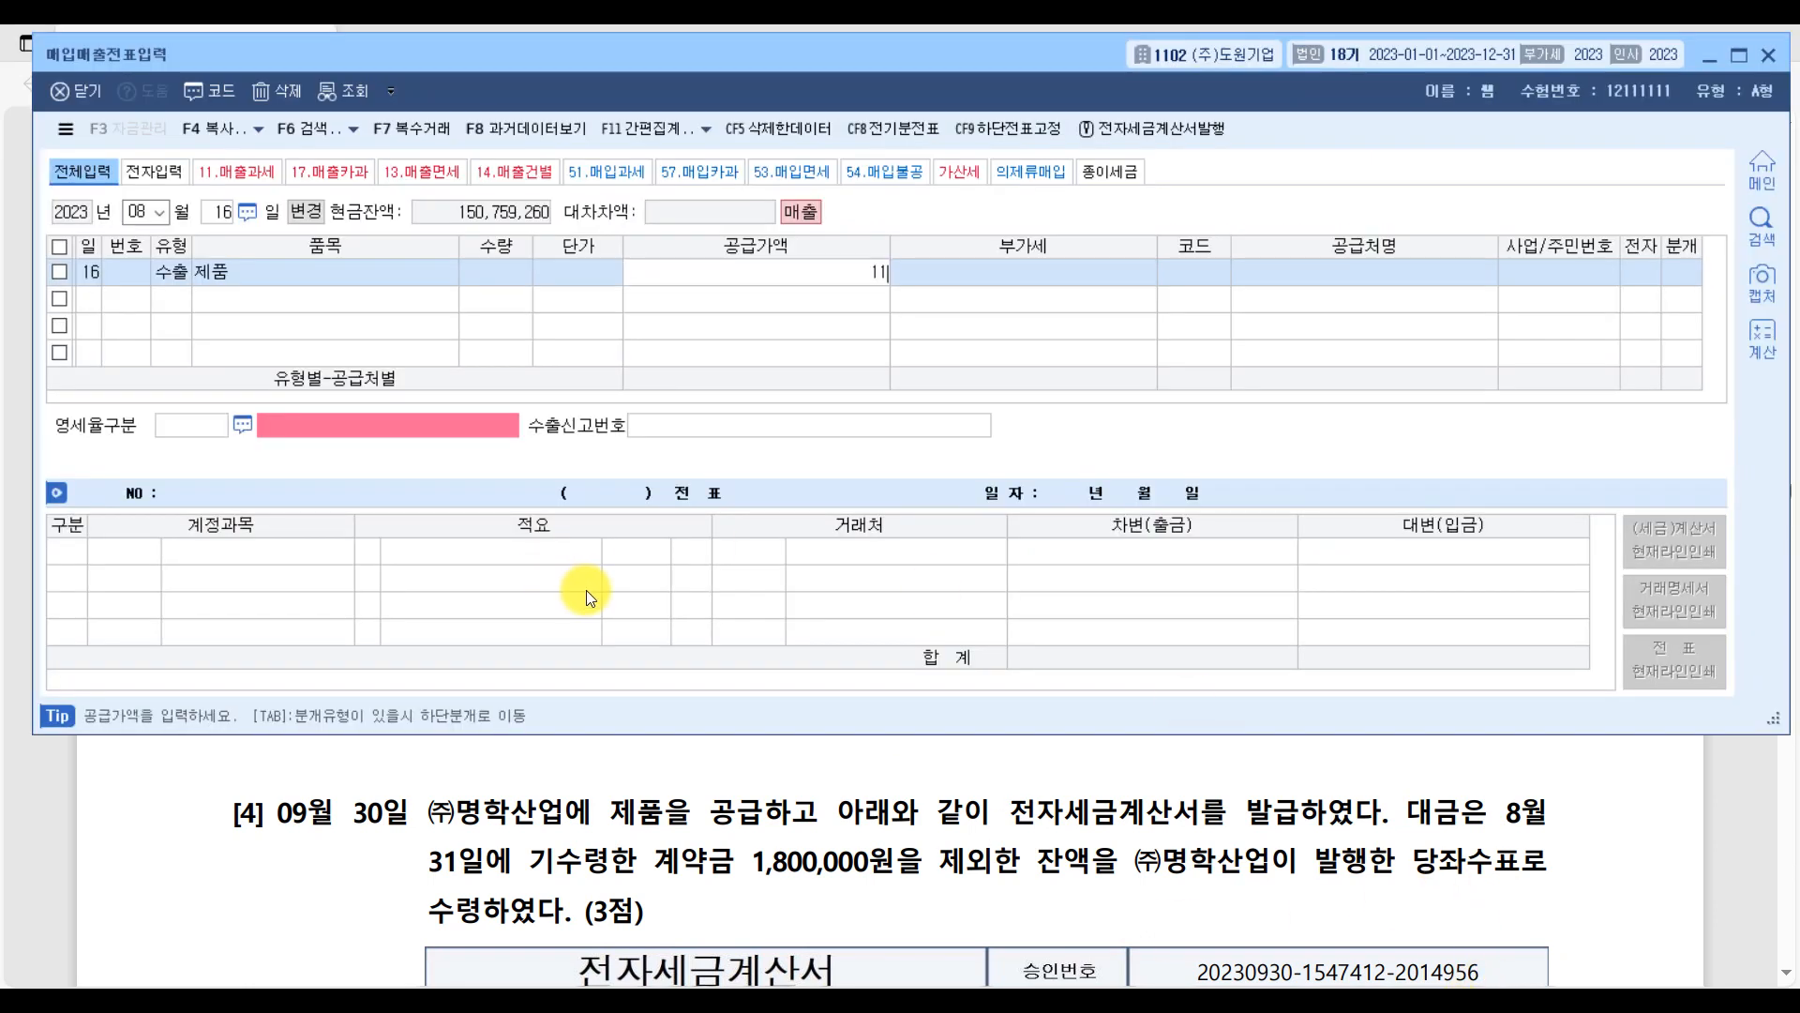
{"action": "key", "text": "Return"}
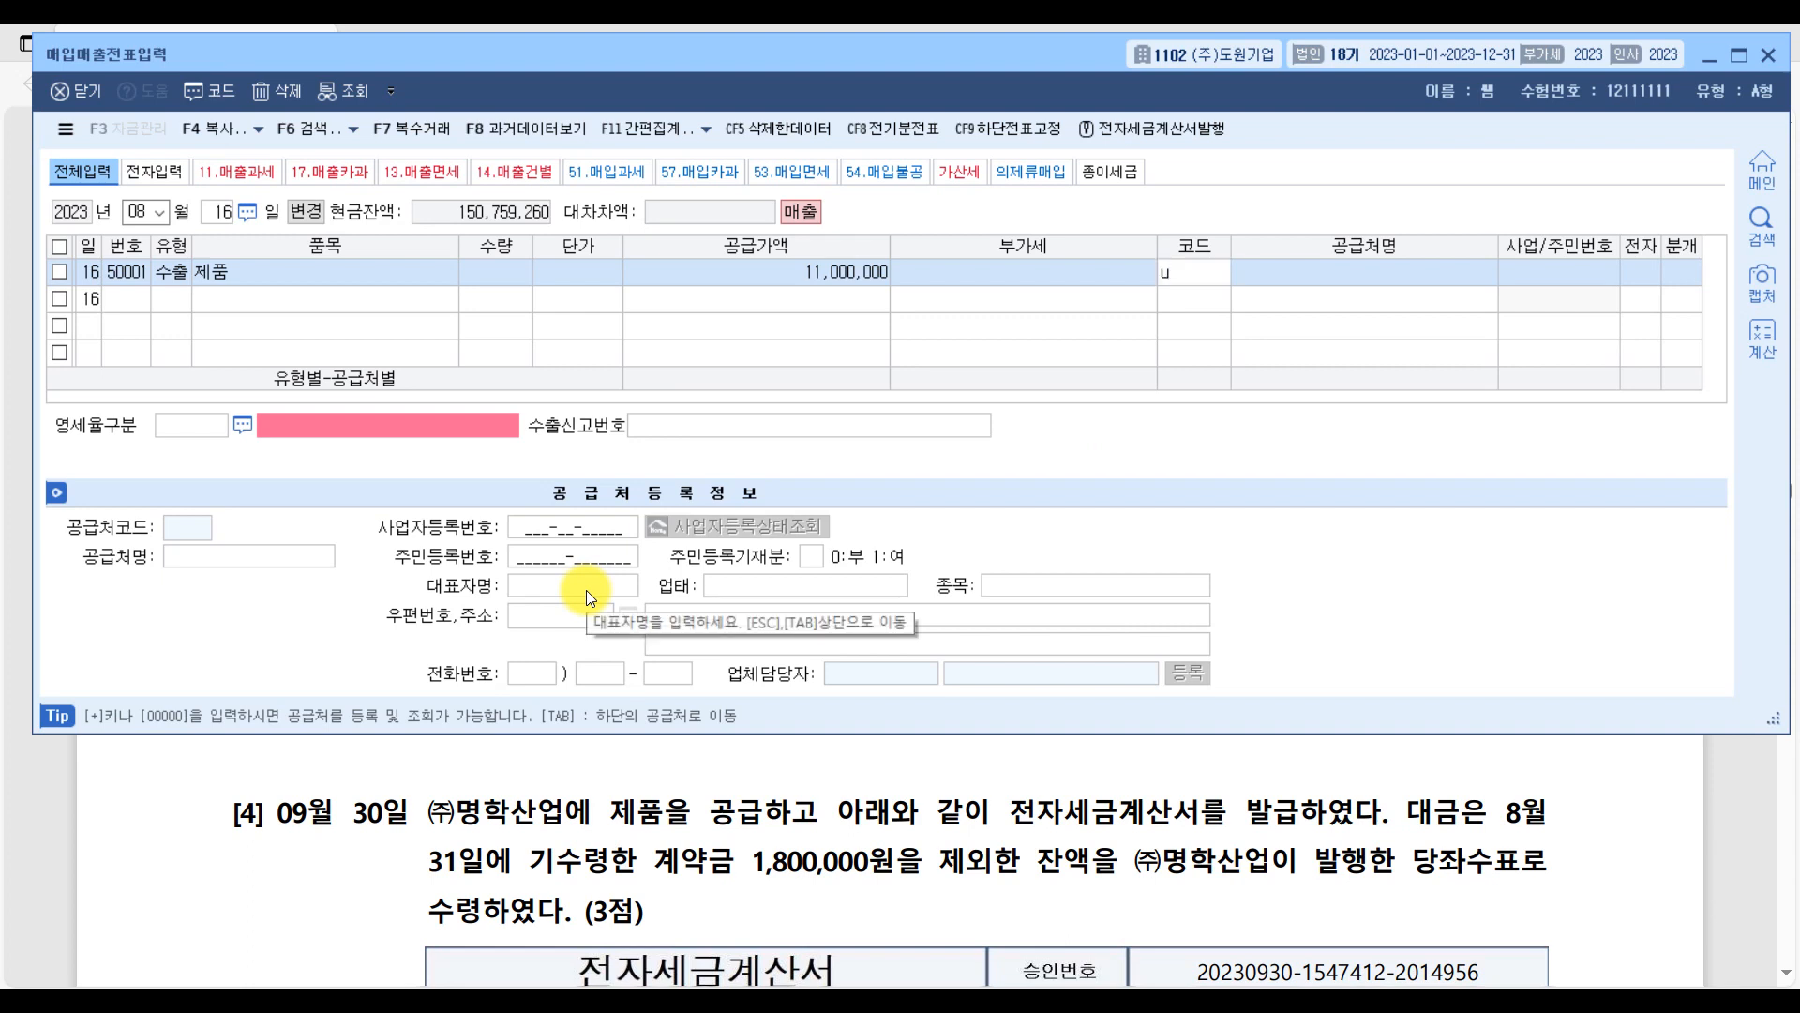
{"action": "type", "text": "u"}
{"action": "key", "text": "Return"}
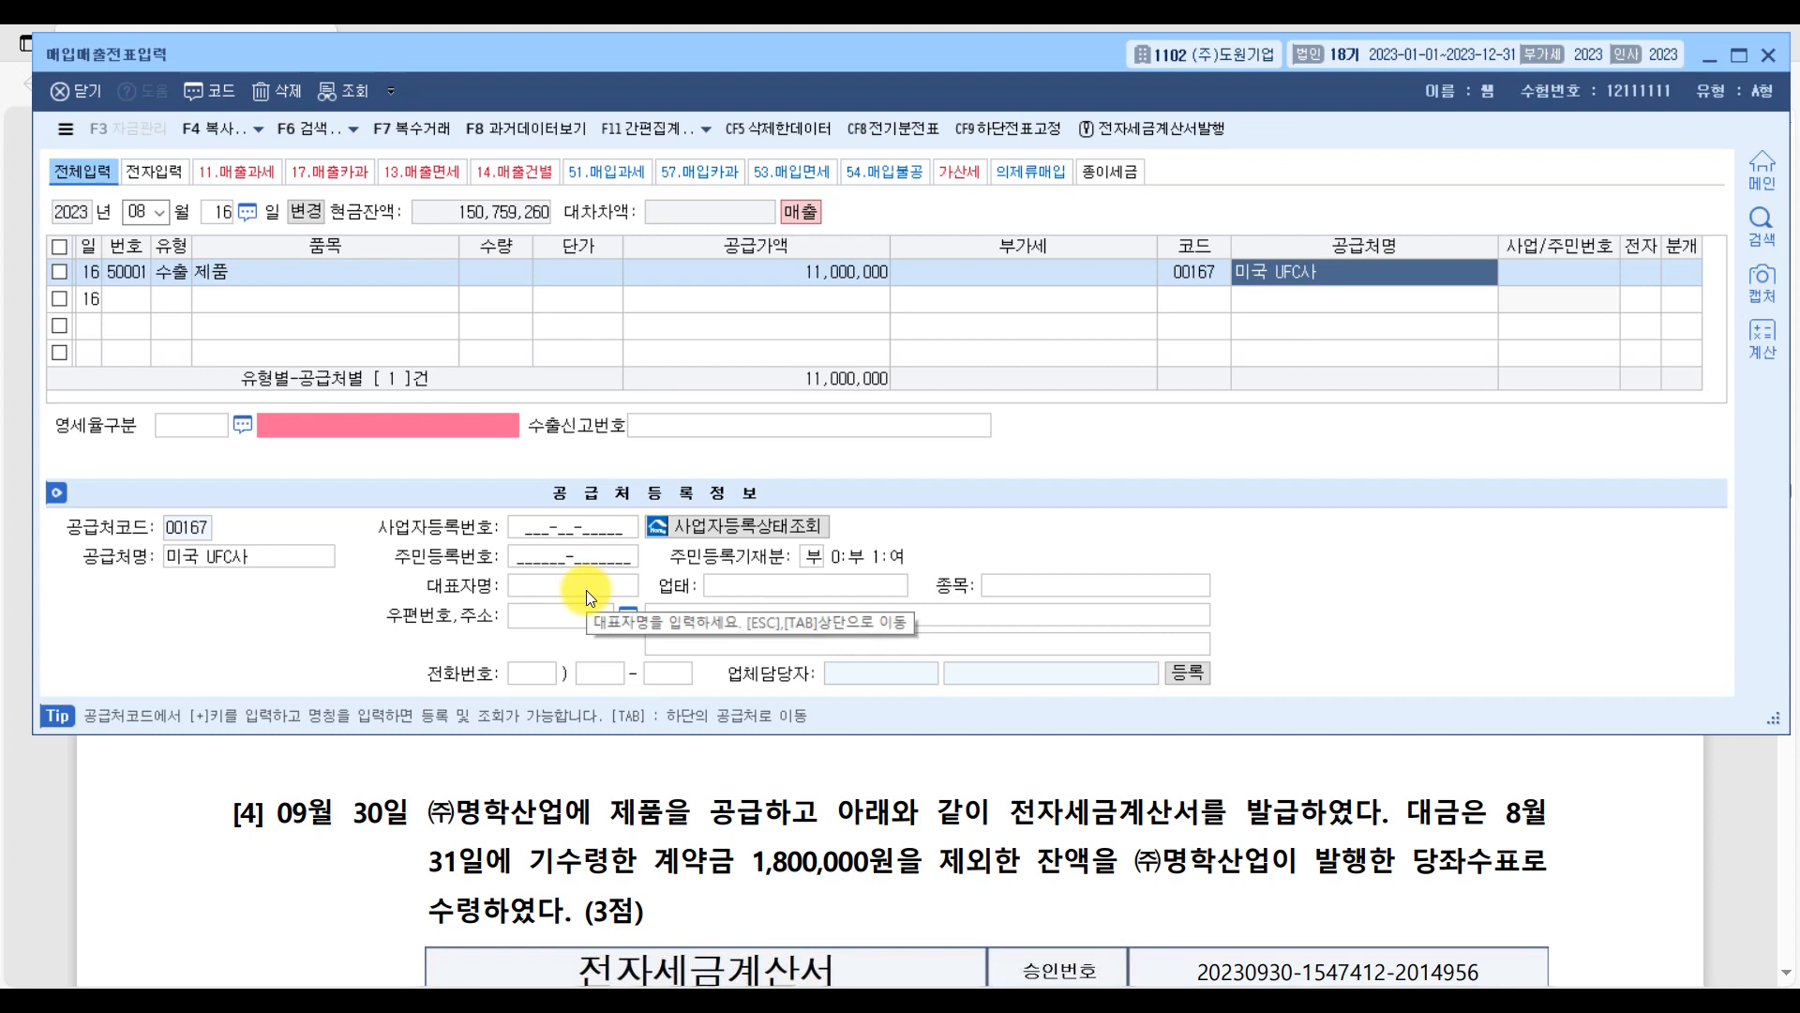
{"action": "key", "text": "Return"}
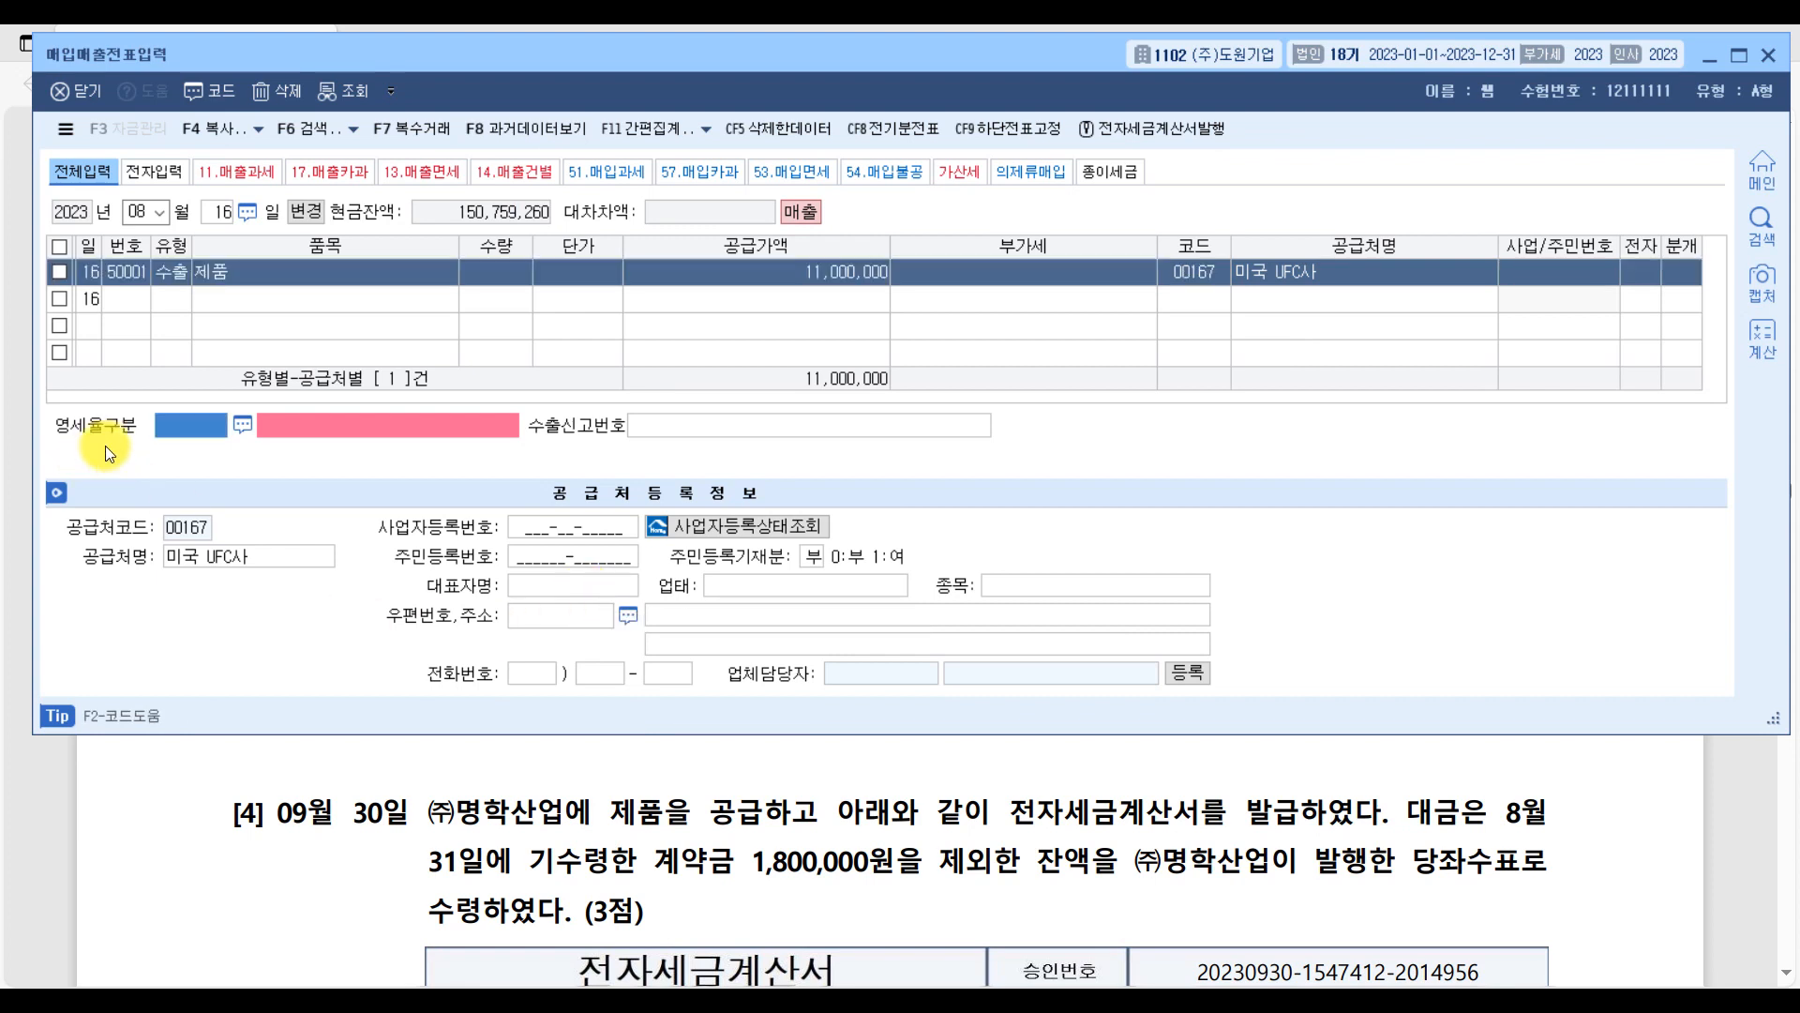
Set the export voucher's 영세율구분 to 1 직접수출(대행수출 포함), leave 수출신고번호 blank, and set 분개 to 2.외상.
{"action": "left_click", "coordinate": [246, 424]}
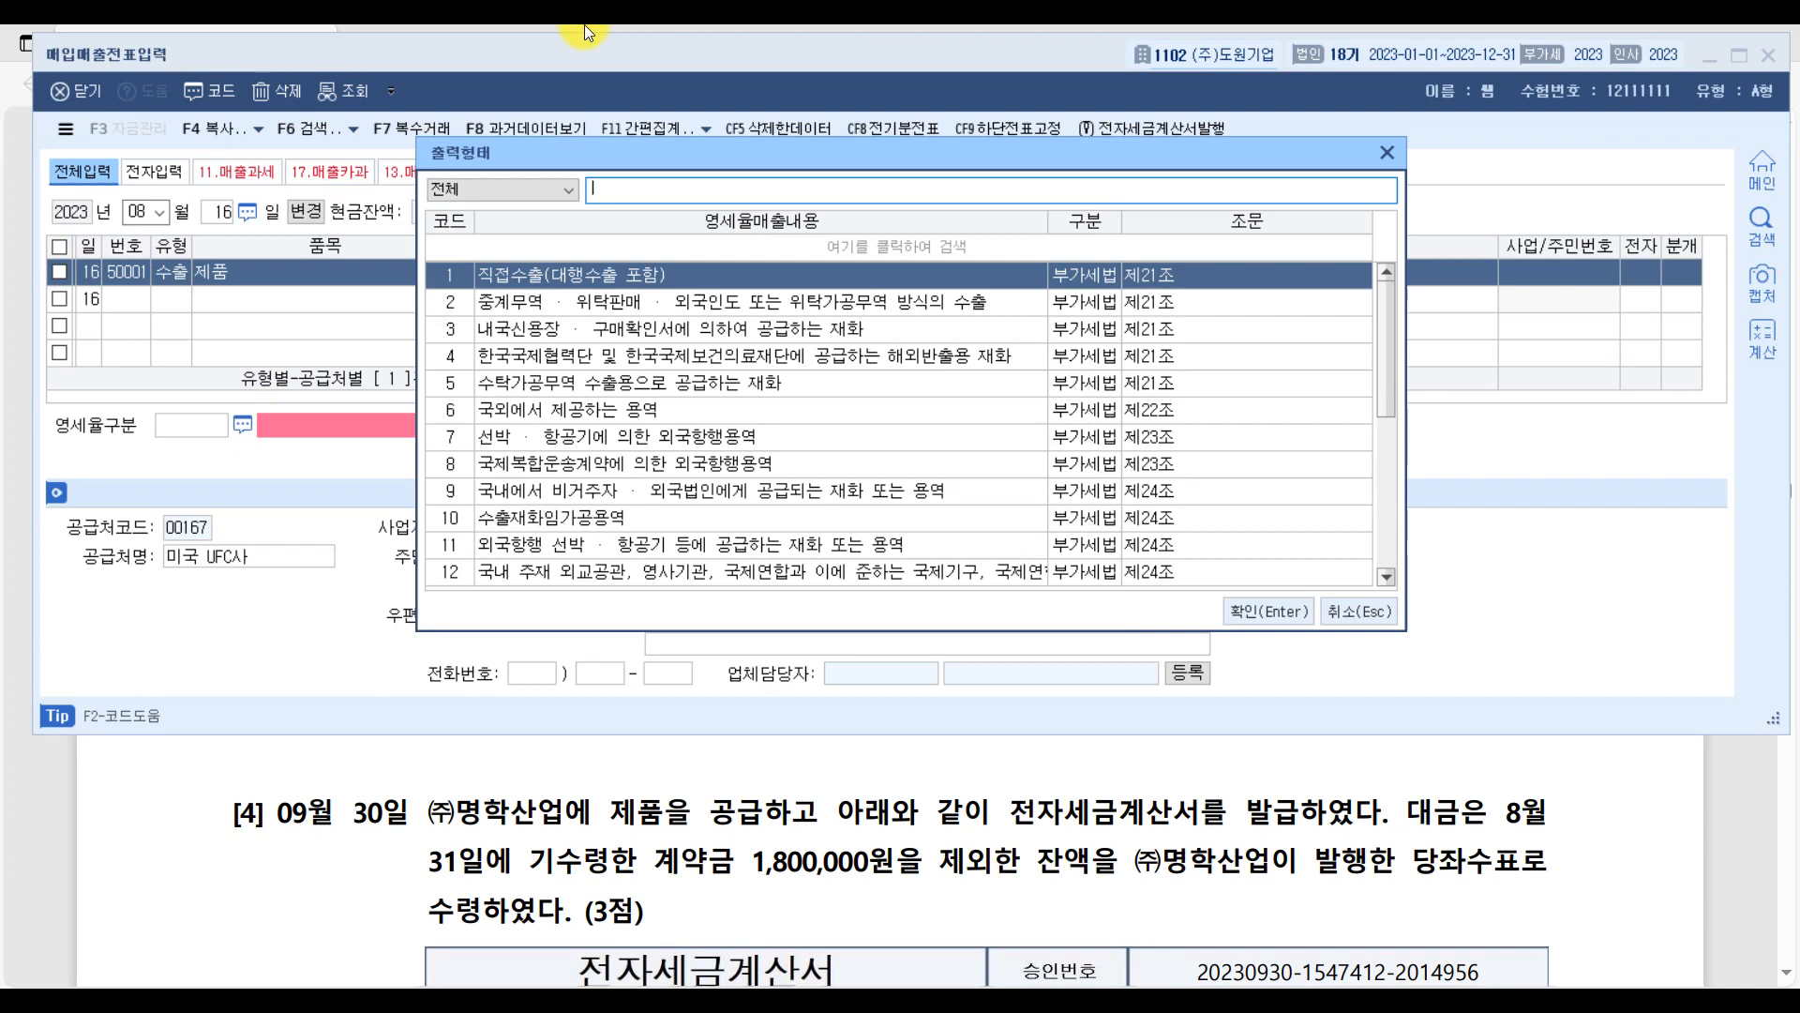
{"action": "double_click", "coordinate": [485, 274]}
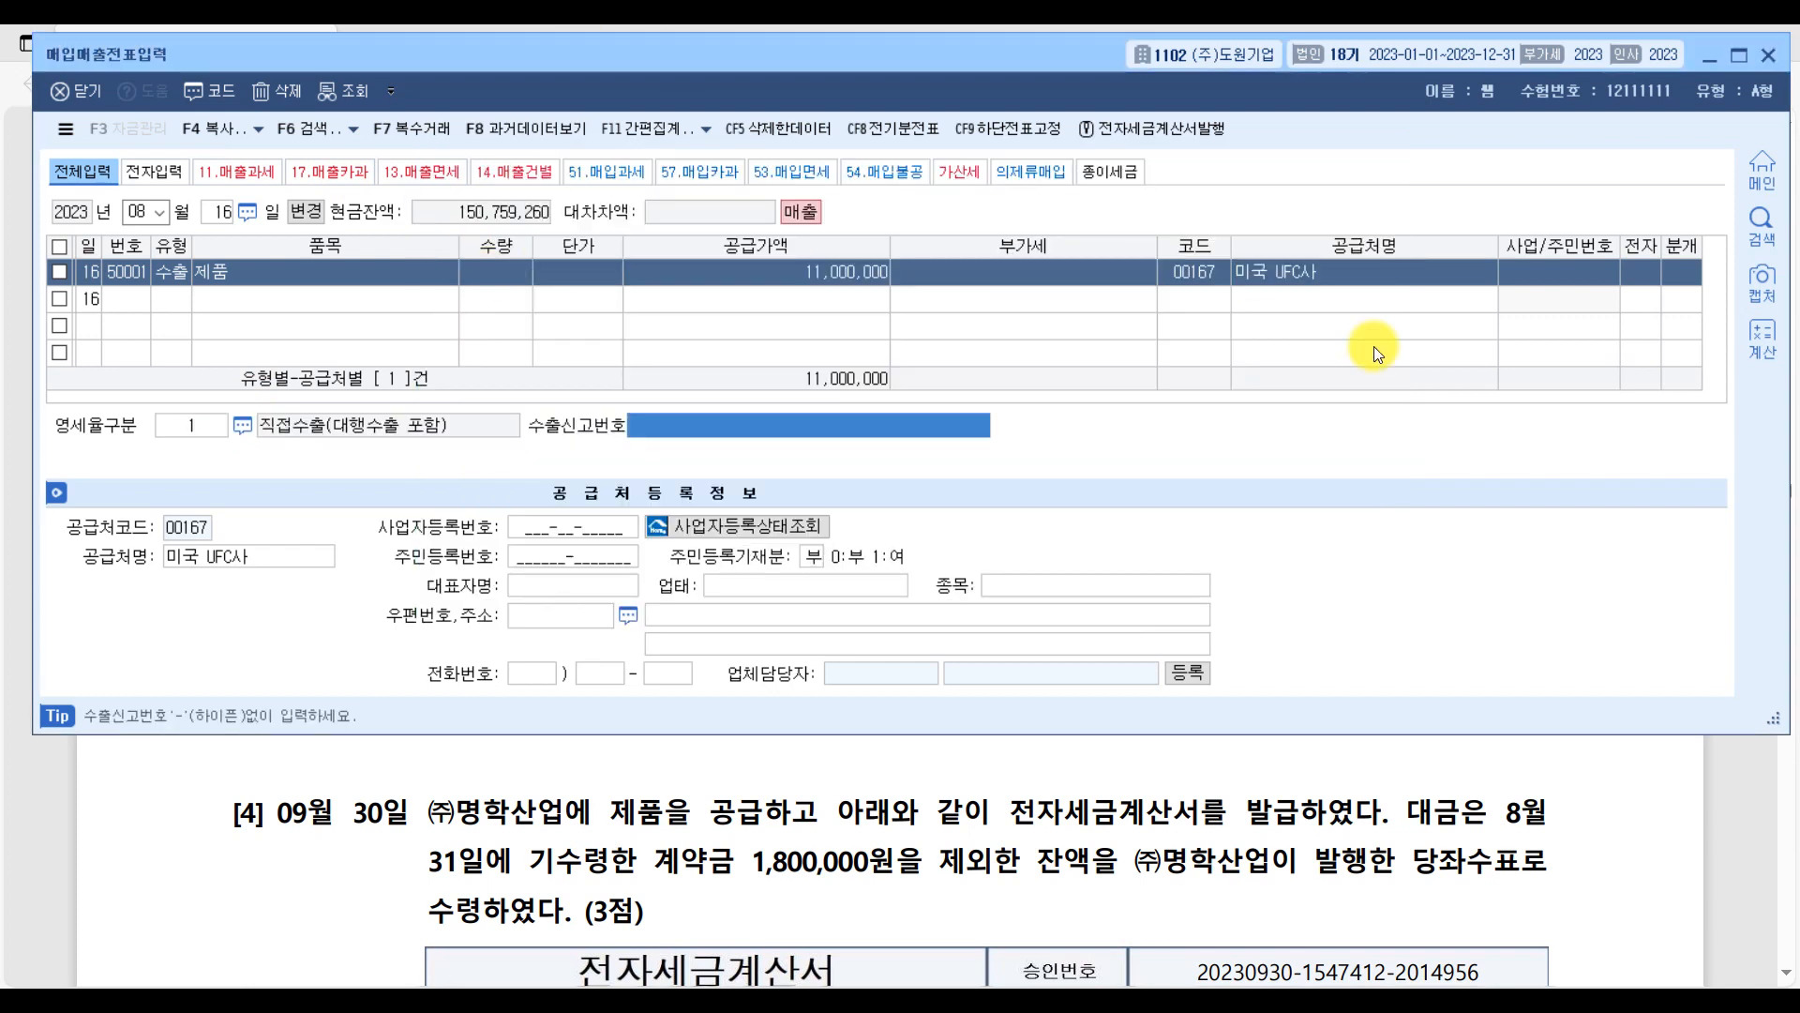
{"action": "key", "text": "Return"}
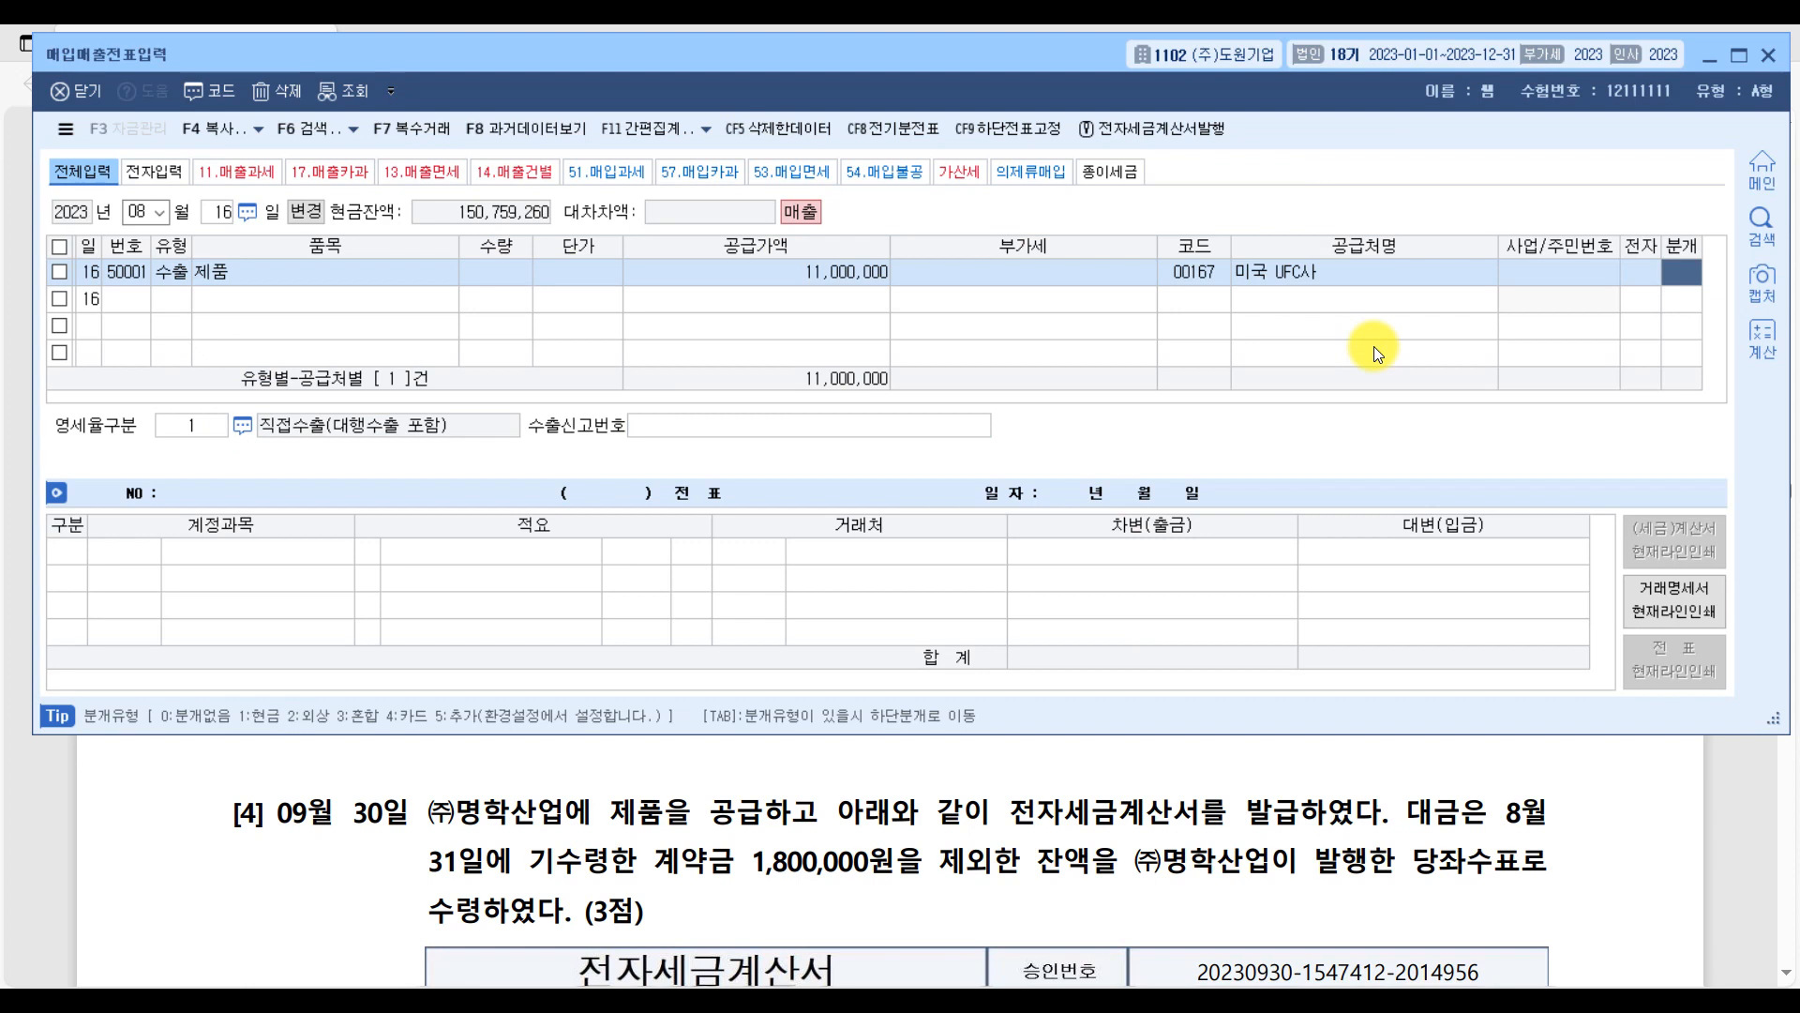
{"action": "type", "text": "2"}
{"action": "key", "text": "Return"}
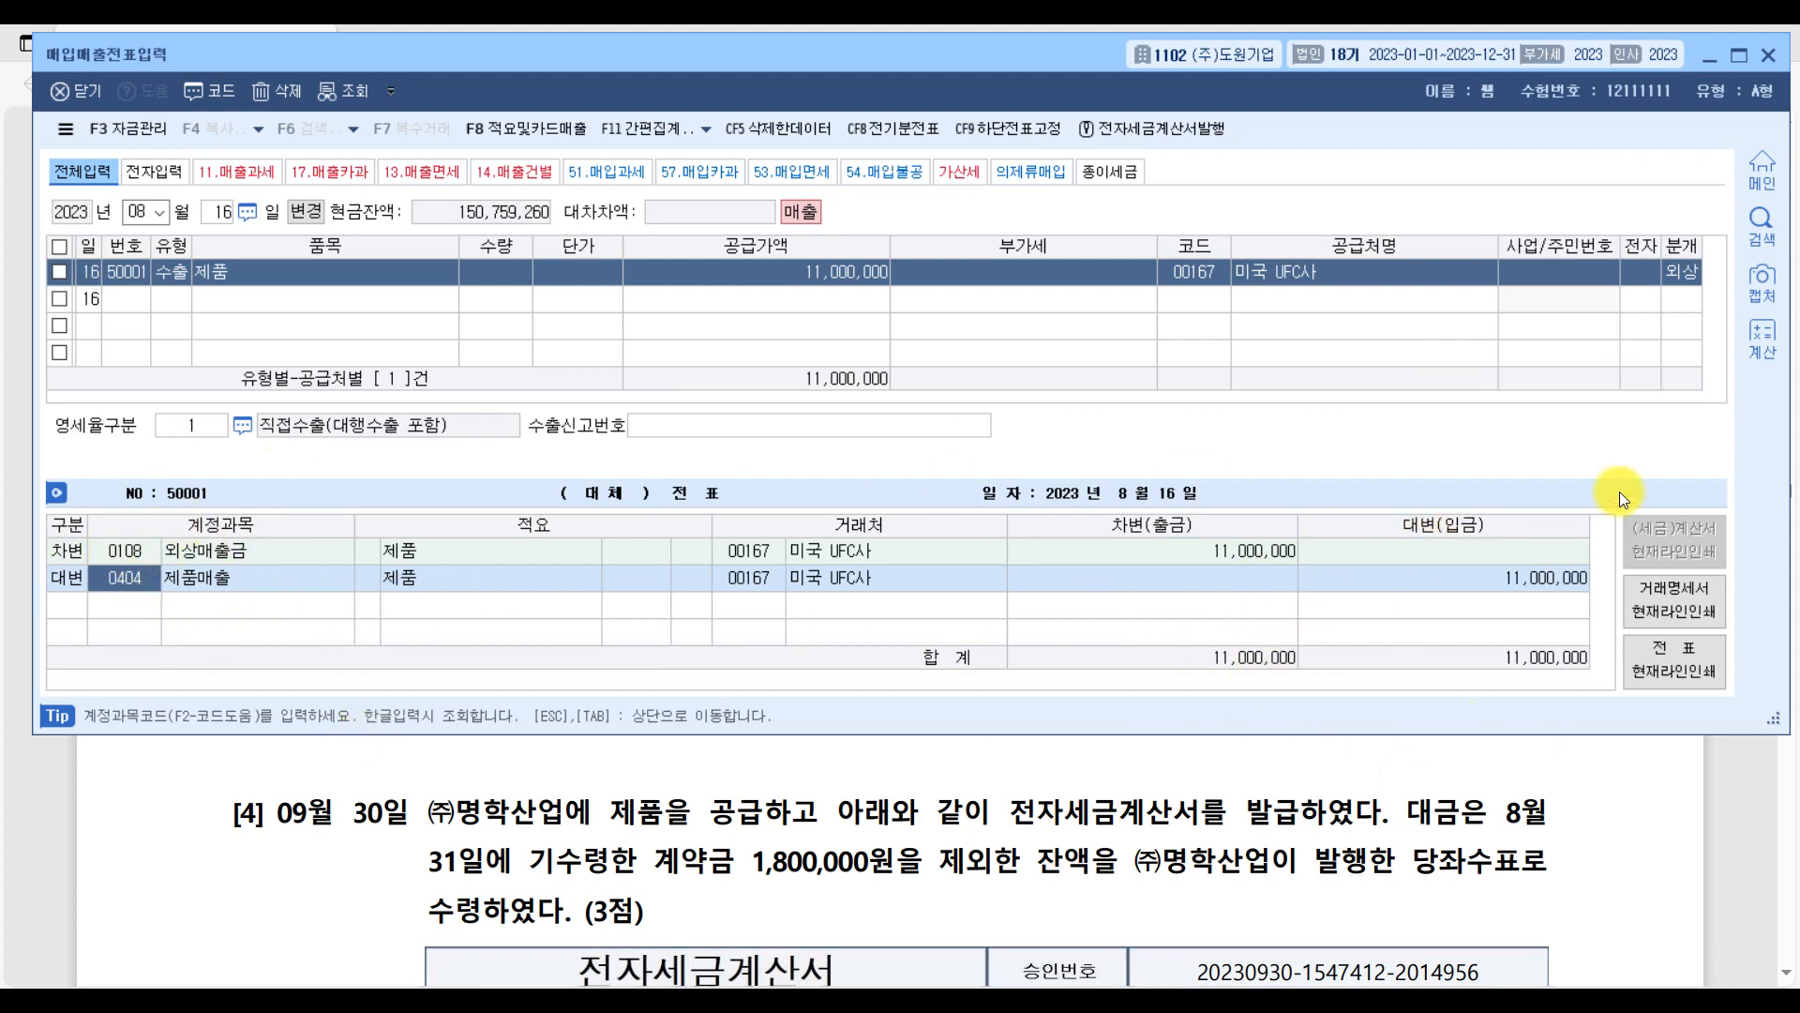
Back in the PDF's question [3], emphasize the 선적일 exchange rate with repeated circles and underlines.
{"action": "left_click", "coordinate": [1742, 814]}
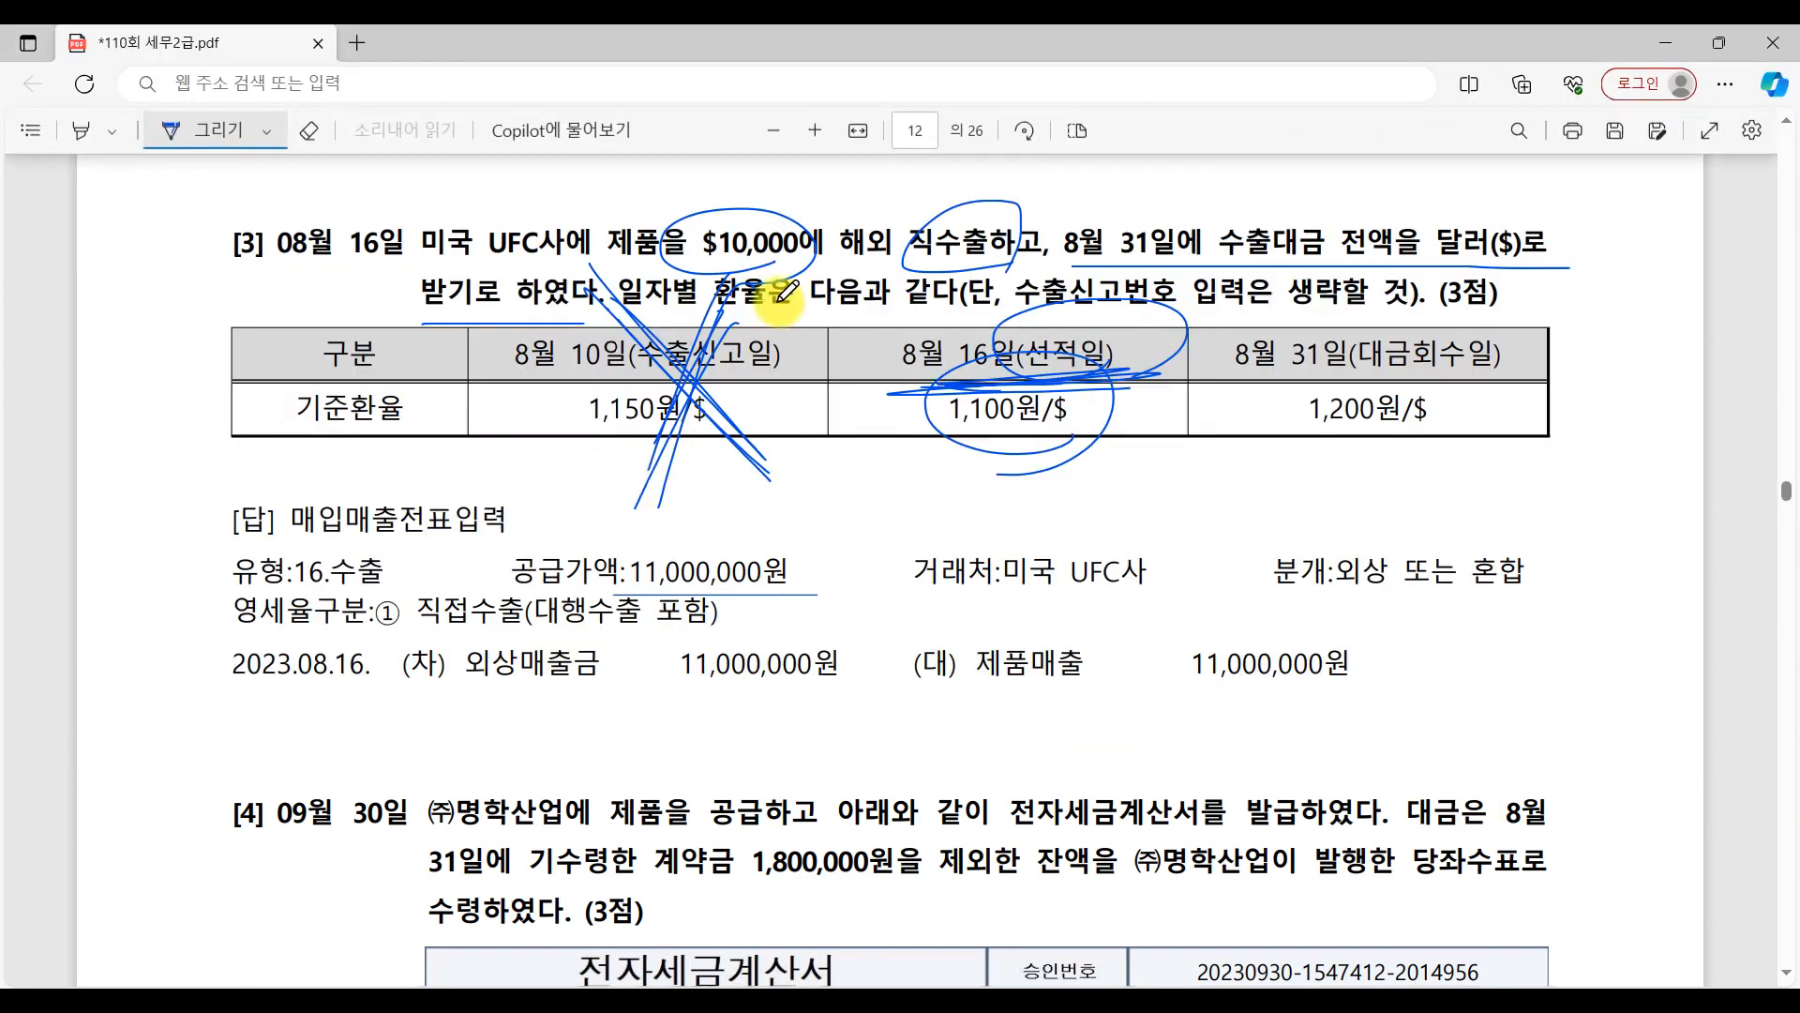
{"action": "mouse_move", "coordinate": [1030, 447]}
{"action": "left_mouse_down"}
{"action": "mouse_move", "coordinate": [1087, 459]}
{"action": "mouse_move", "coordinate": [1111, 403]}
{"action": "mouse_move", "coordinate": [994, 473]}
{"action": "mouse_move", "coordinate": [927, 398]}
{"action": "mouse_move", "coordinate": [965, 353]}
{"action": "mouse_move", "coordinate": [1016, 346]}
{"action": "mouse_move", "coordinate": [957, 413]}
{"action": "mouse_move", "coordinate": [1128, 352]}
{"action": "left_mouse_up"}
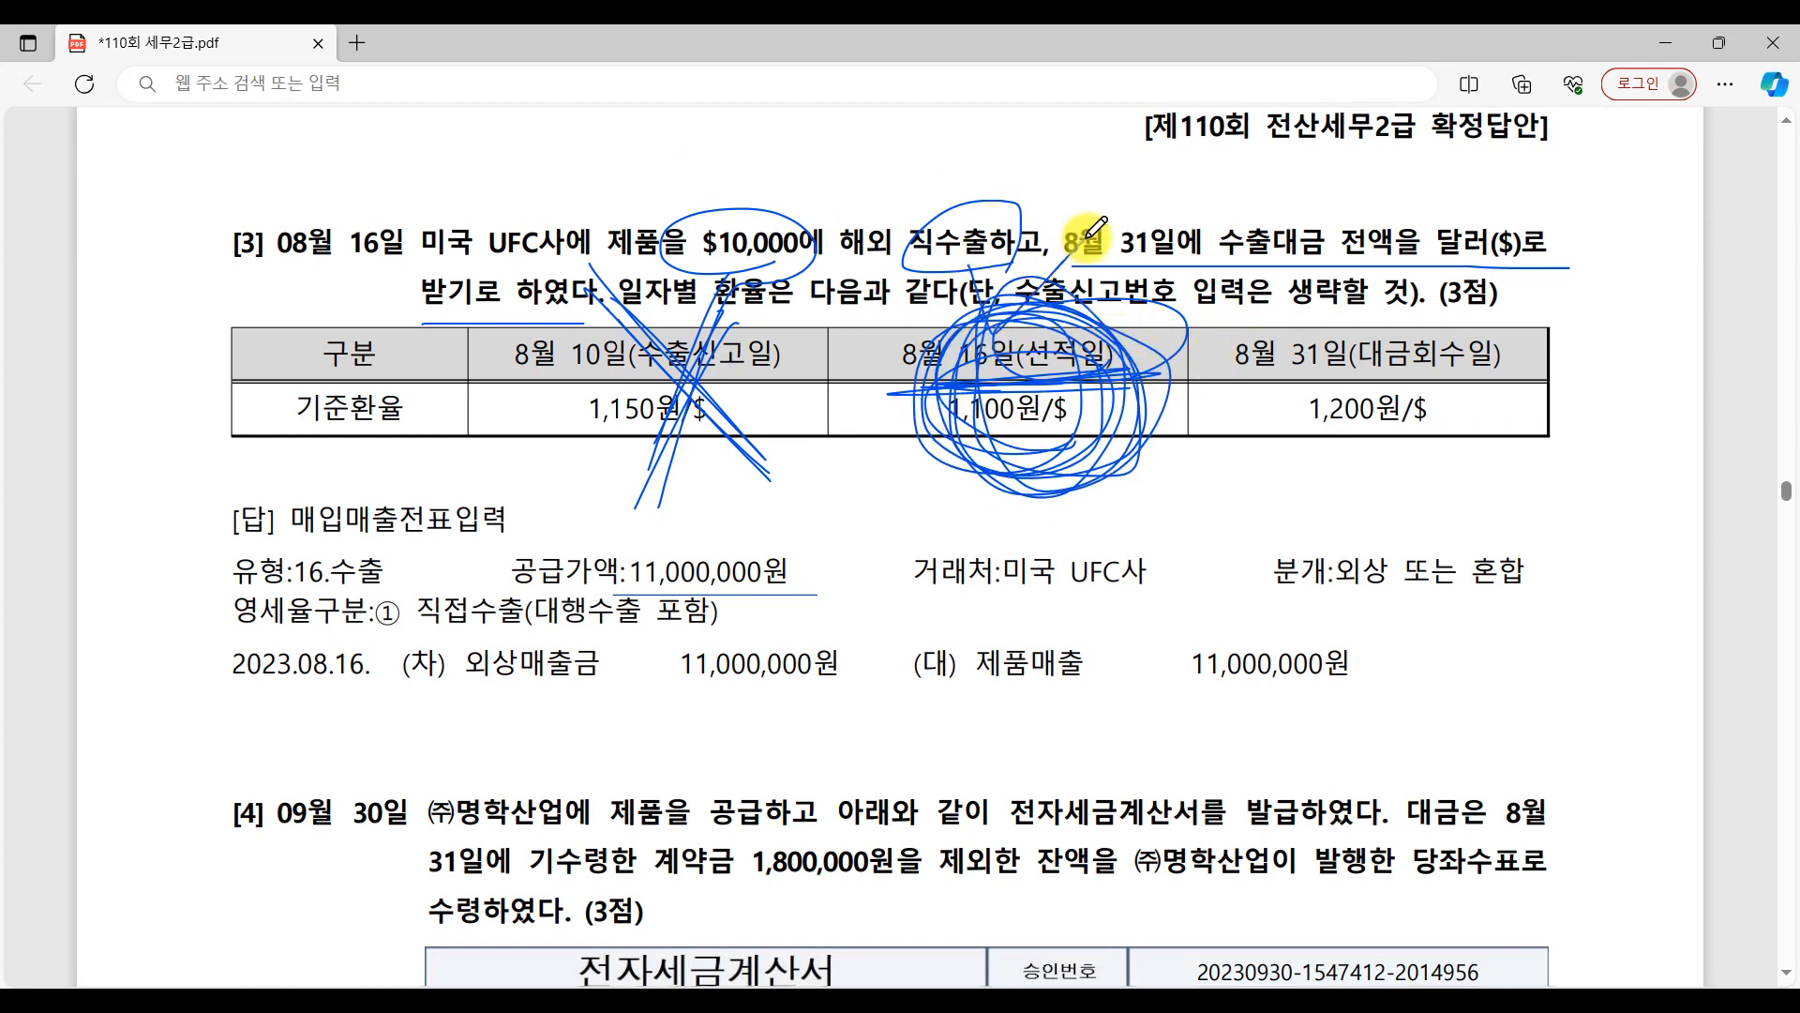
{"action": "left_click_drag", "start_coordinate": [882, 463], "coordinate": [1172, 463]}
{"action": "left_click_drag", "start_coordinate": [890, 473], "coordinate": [1172, 463]}
{"action": "left_click_drag", "start_coordinate": [855, 458], "coordinate": [1177, 457]}
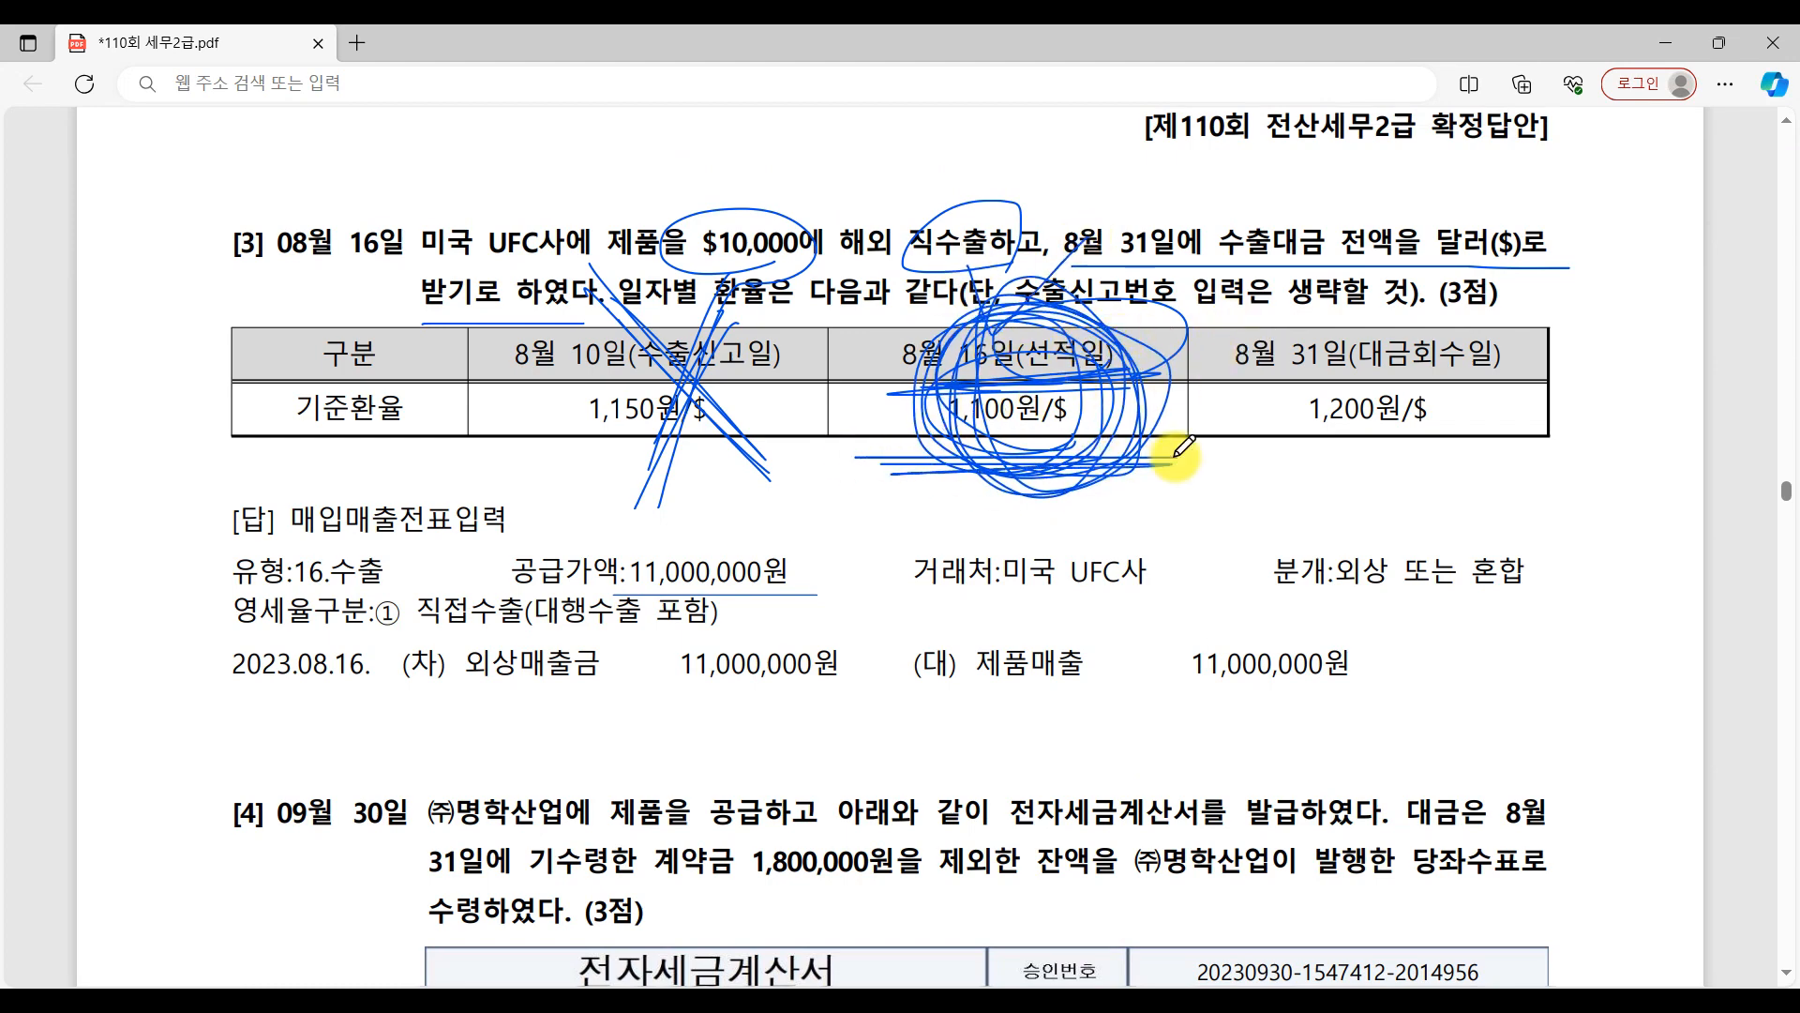
Move on to question [4] in the PDF, underline 공급하고 and circle 전자세금계산서.
{"action": "scroll", "coordinate": [1175, 457], "scroll_direction": "down", "scroll_amount": 3}
{"action": "scroll", "coordinate": [1184, 446], "scroll_direction": "down", "scroll_amount": 4}
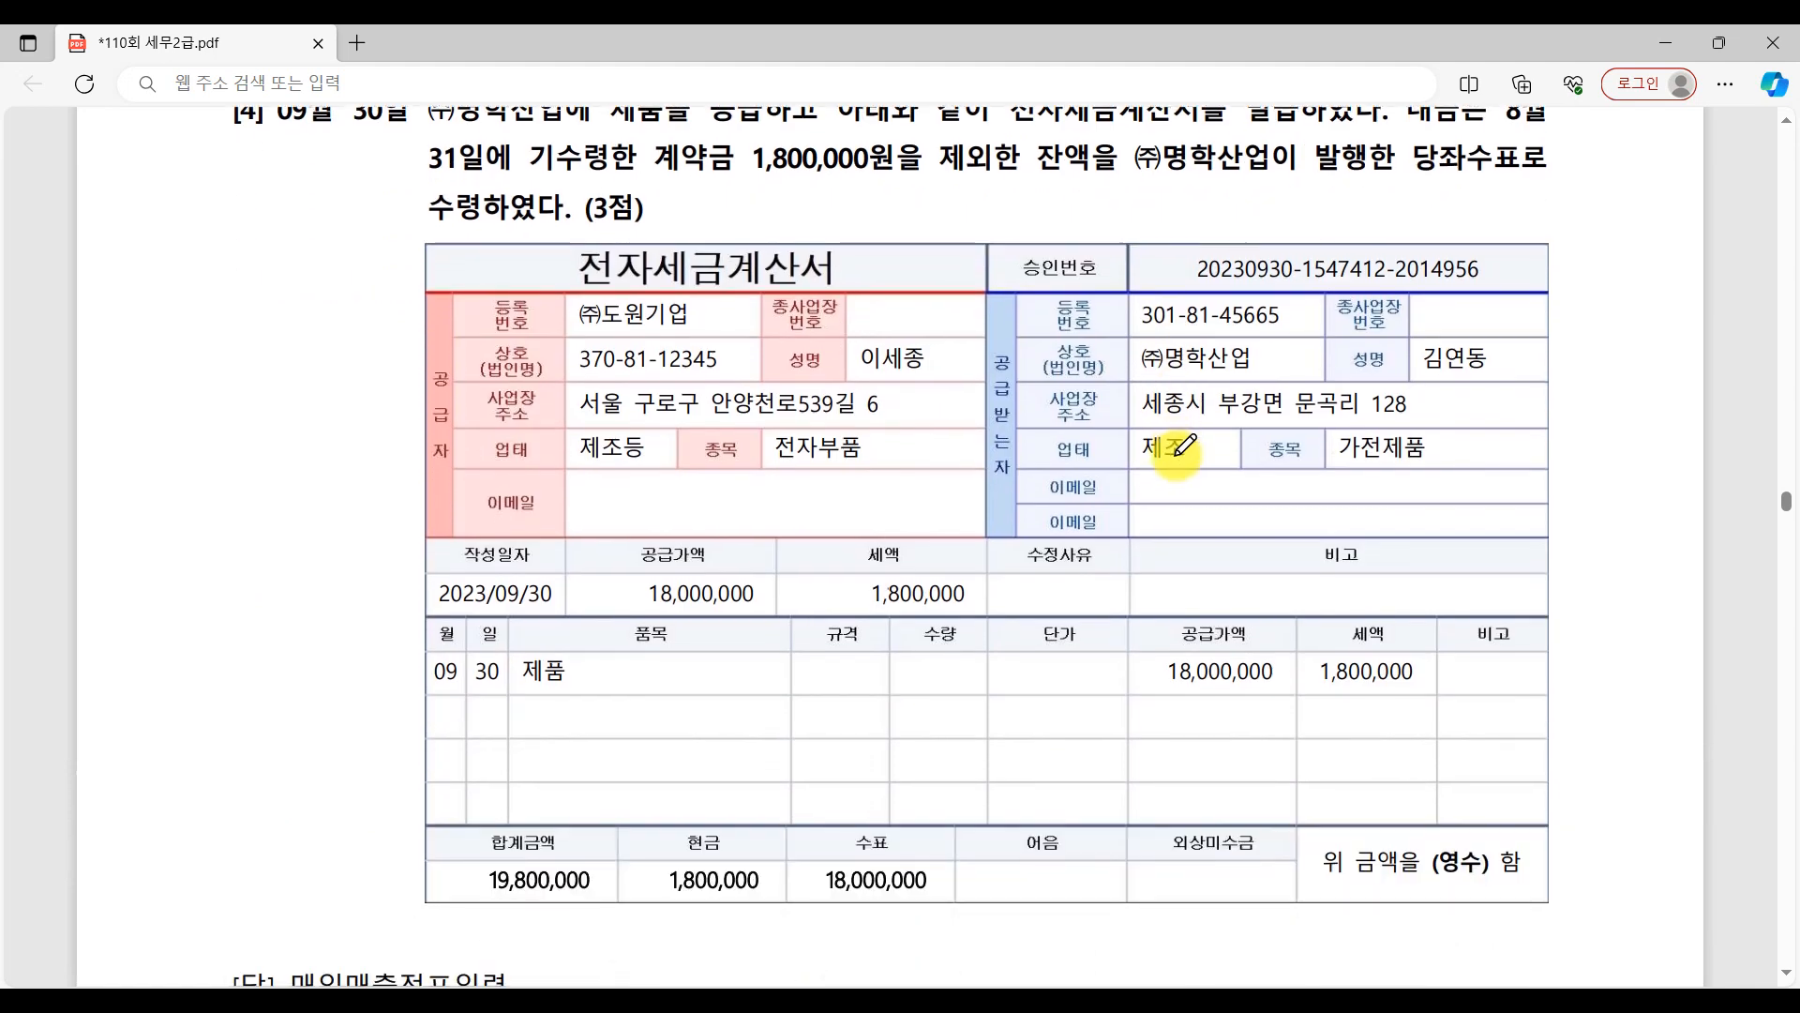
{"action": "scroll", "coordinate": [1183, 446], "scroll_direction": "up", "scroll_amount": 2}
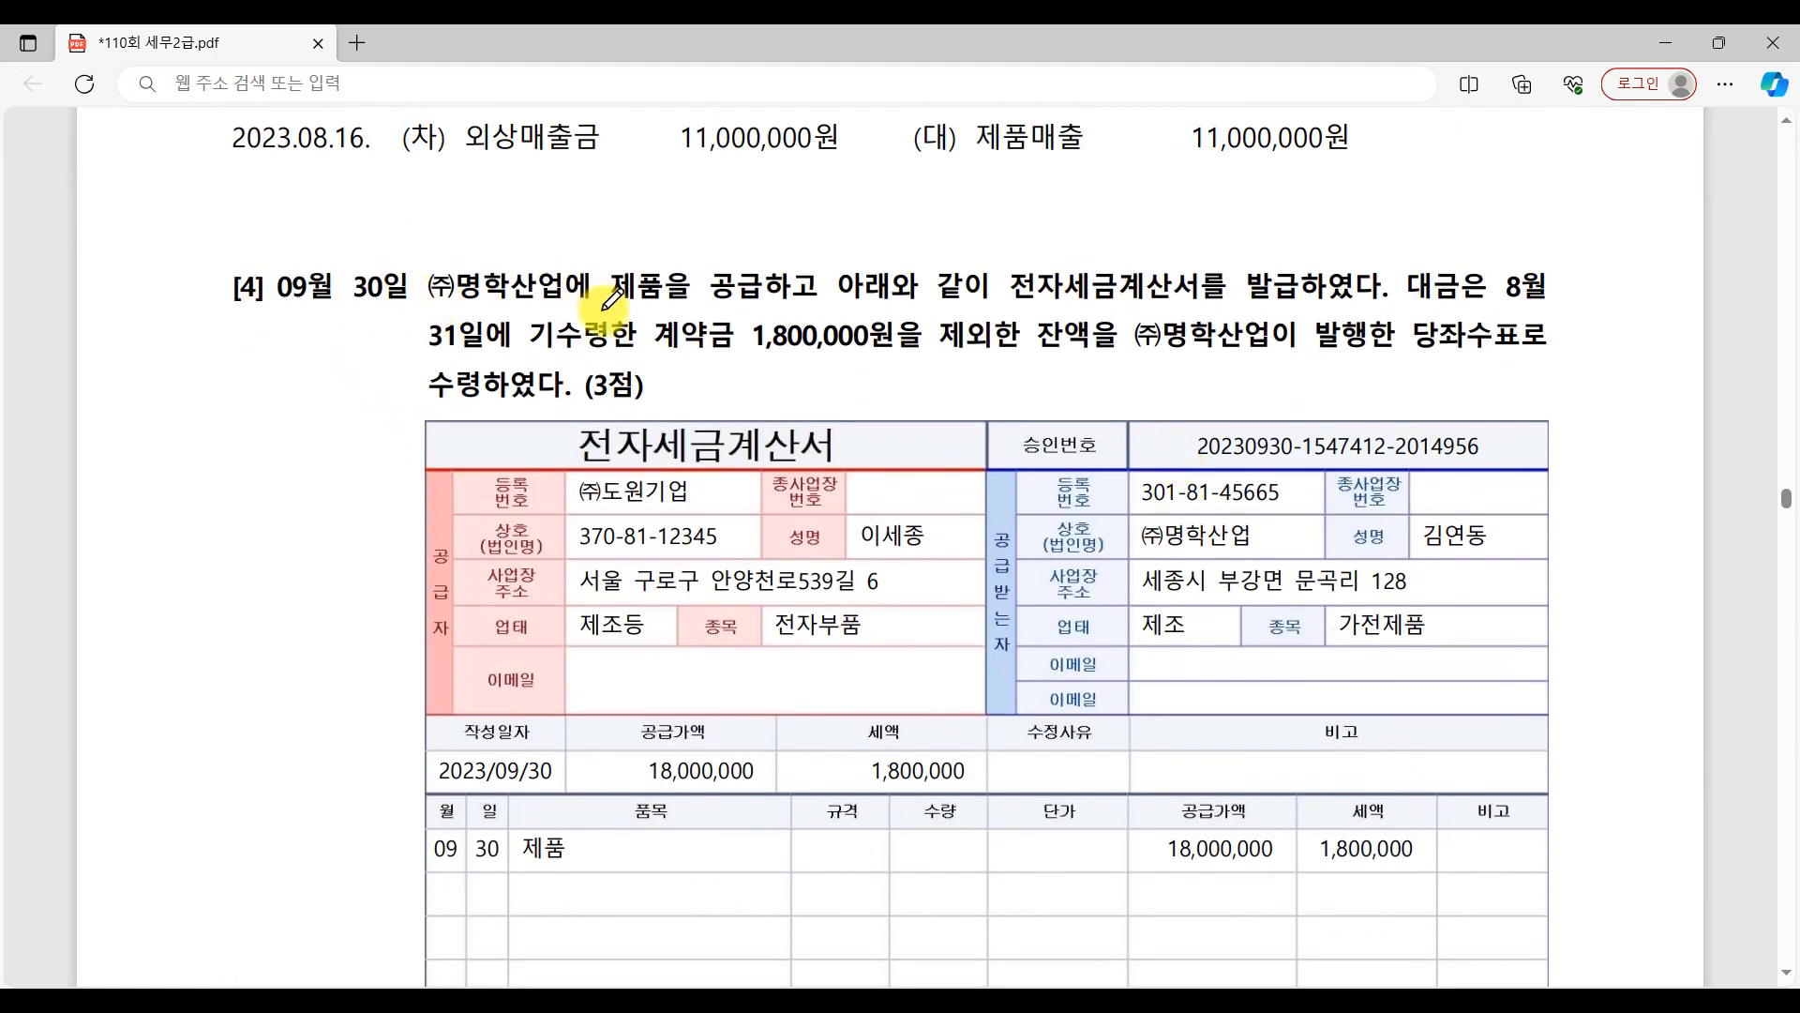
{"action": "left_click_drag", "start_coordinate": [691, 306], "coordinate": [858, 306]}
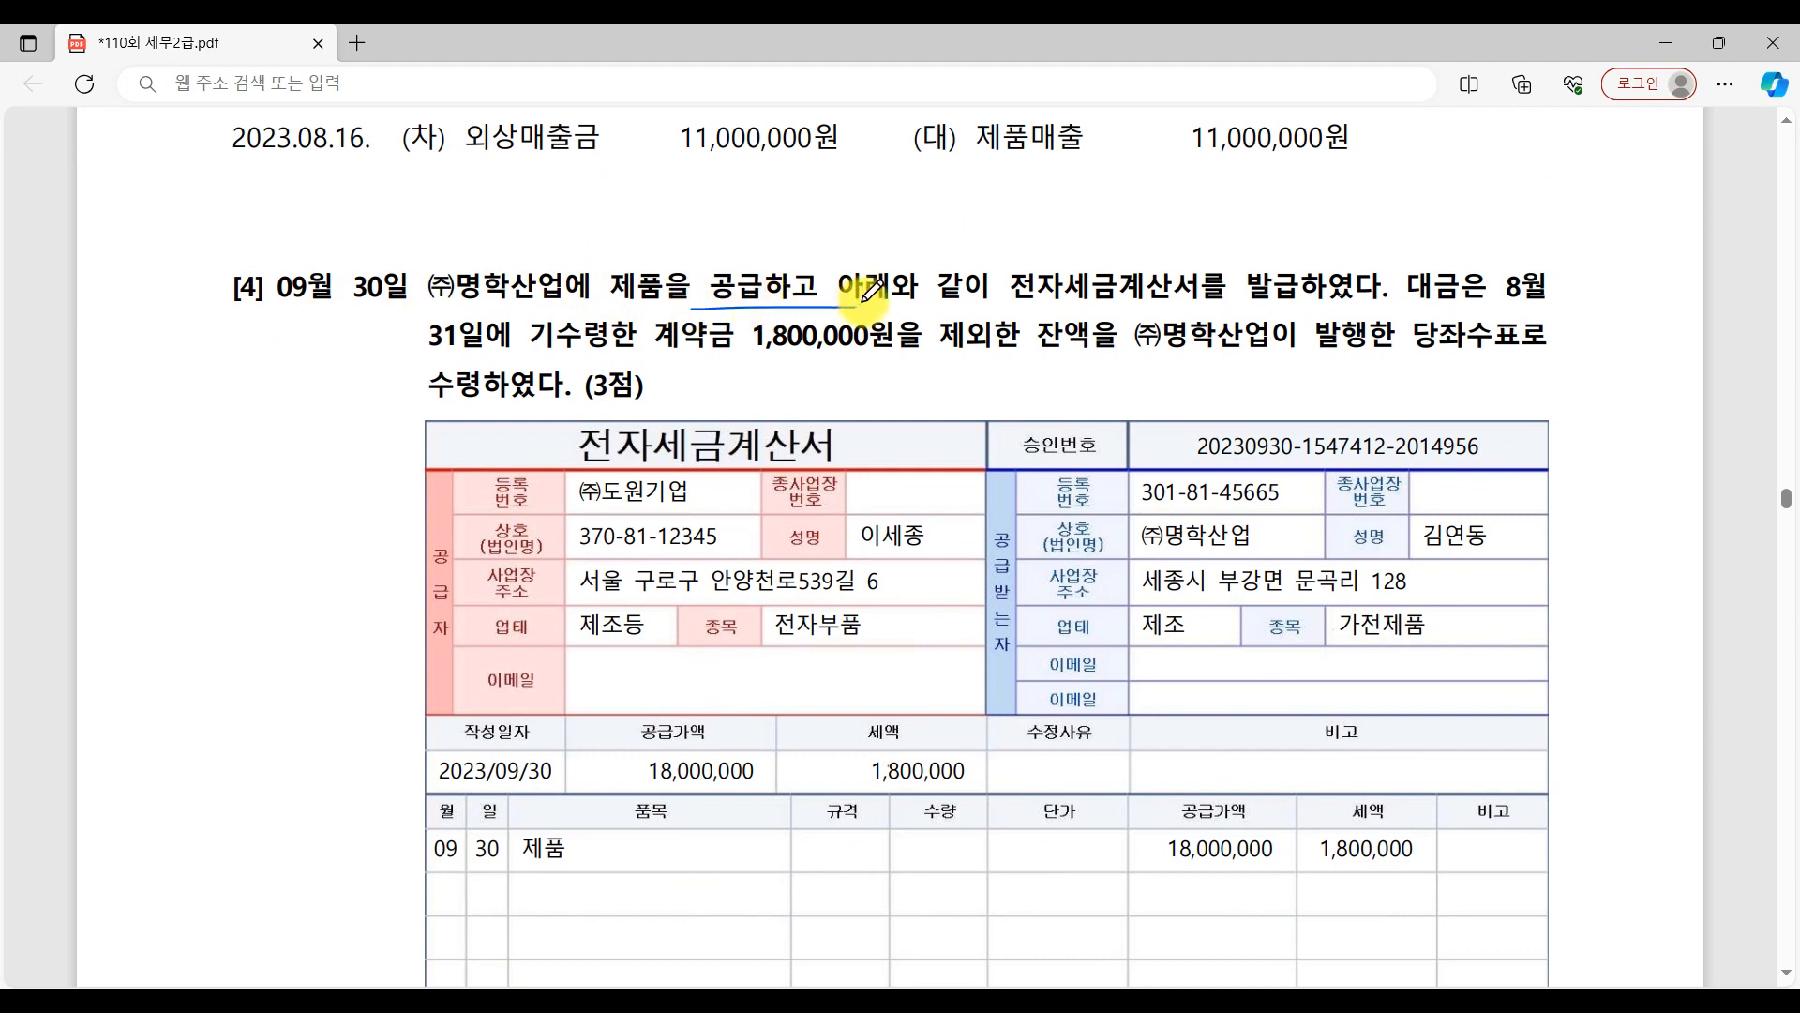
{"action": "mouse_move", "coordinate": [1102, 308]}
{"action": "left_mouse_down"}
{"action": "mouse_move", "coordinate": [1003, 242]}
{"action": "mouse_move", "coordinate": [1186, 300]}
{"action": "left_mouse_up"}
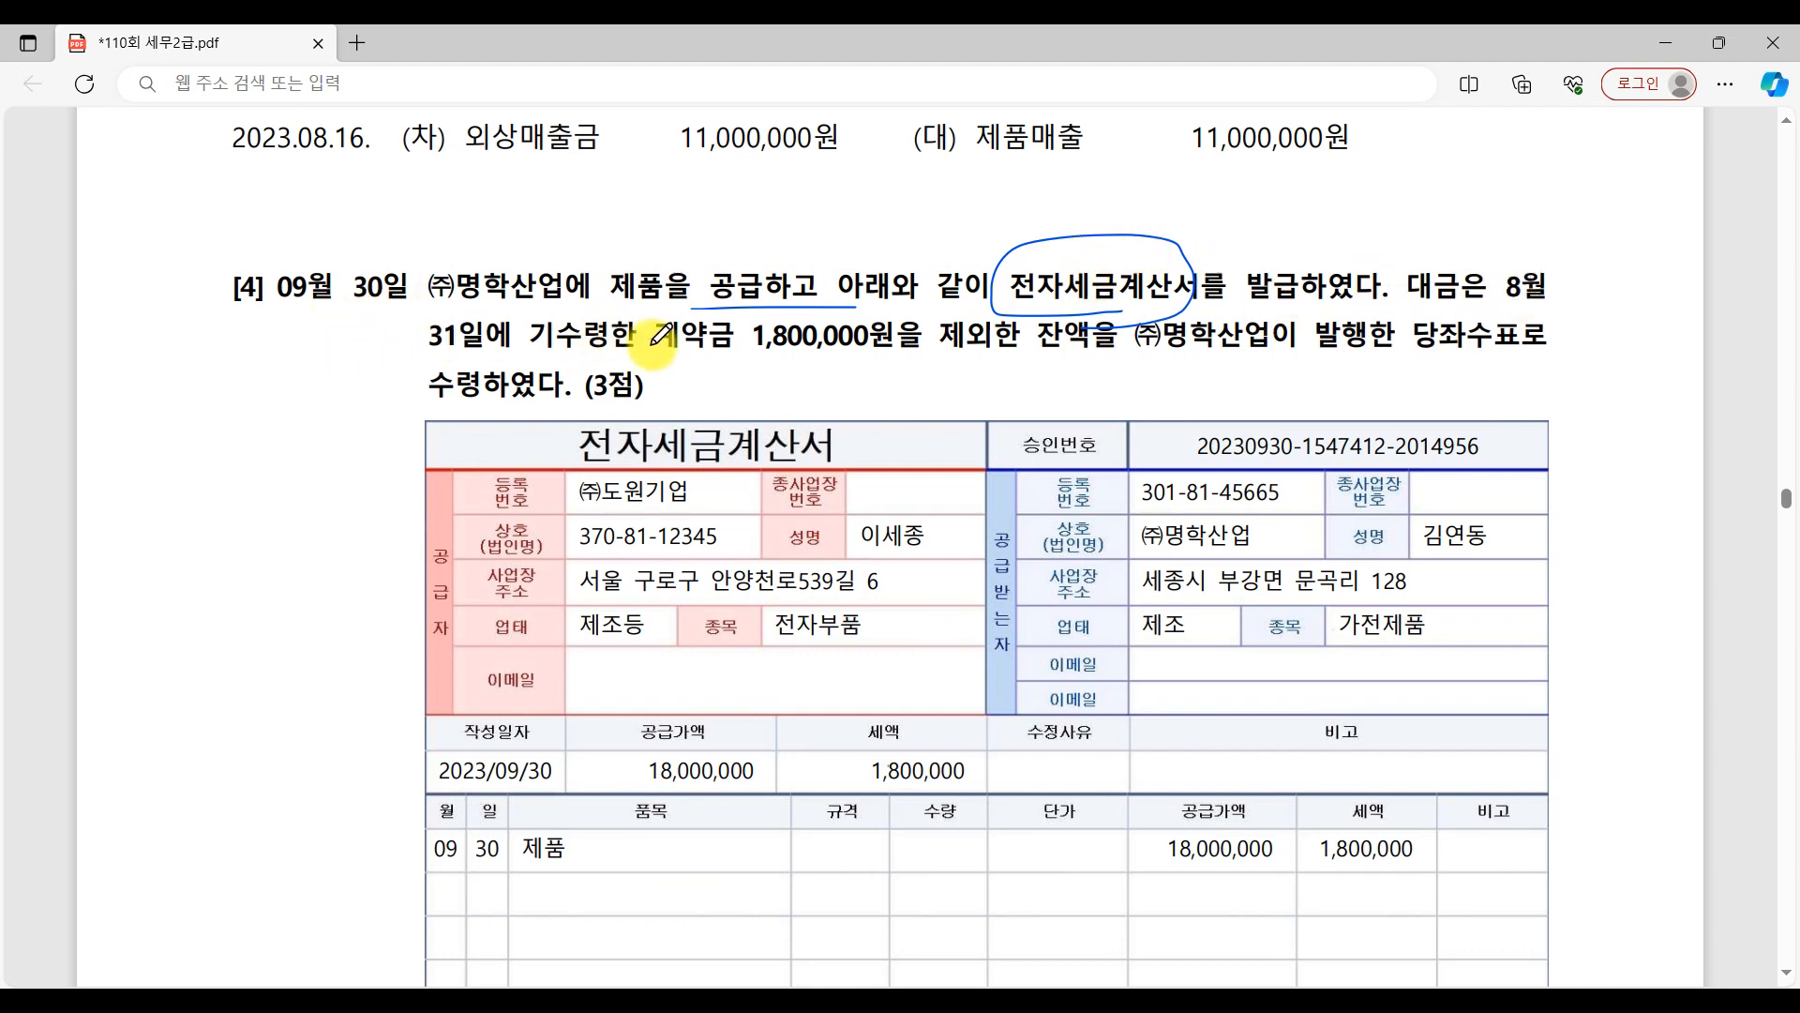
Underline the 계약금 1,800,000원 and 당좌수표 terms in question [4], adding a short handwritten note beneath each.
{"action": "mouse_move", "coordinate": [534, 354]}
{"action": "left_mouse_down"}
{"action": "mouse_move", "coordinate": [769, 354]}
{"action": "mouse_move", "coordinate": [705, 384]}
{"action": "mouse_move", "coordinate": [736, 356]}
{"action": "mouse_move", "coordinate": [745, 389]}
{"action": "mouse_move", "coordinate": [797, 398]}
{"action": "mouse_move", "coordinate": [952, 338]}
{"action": "left_mouse_up"}
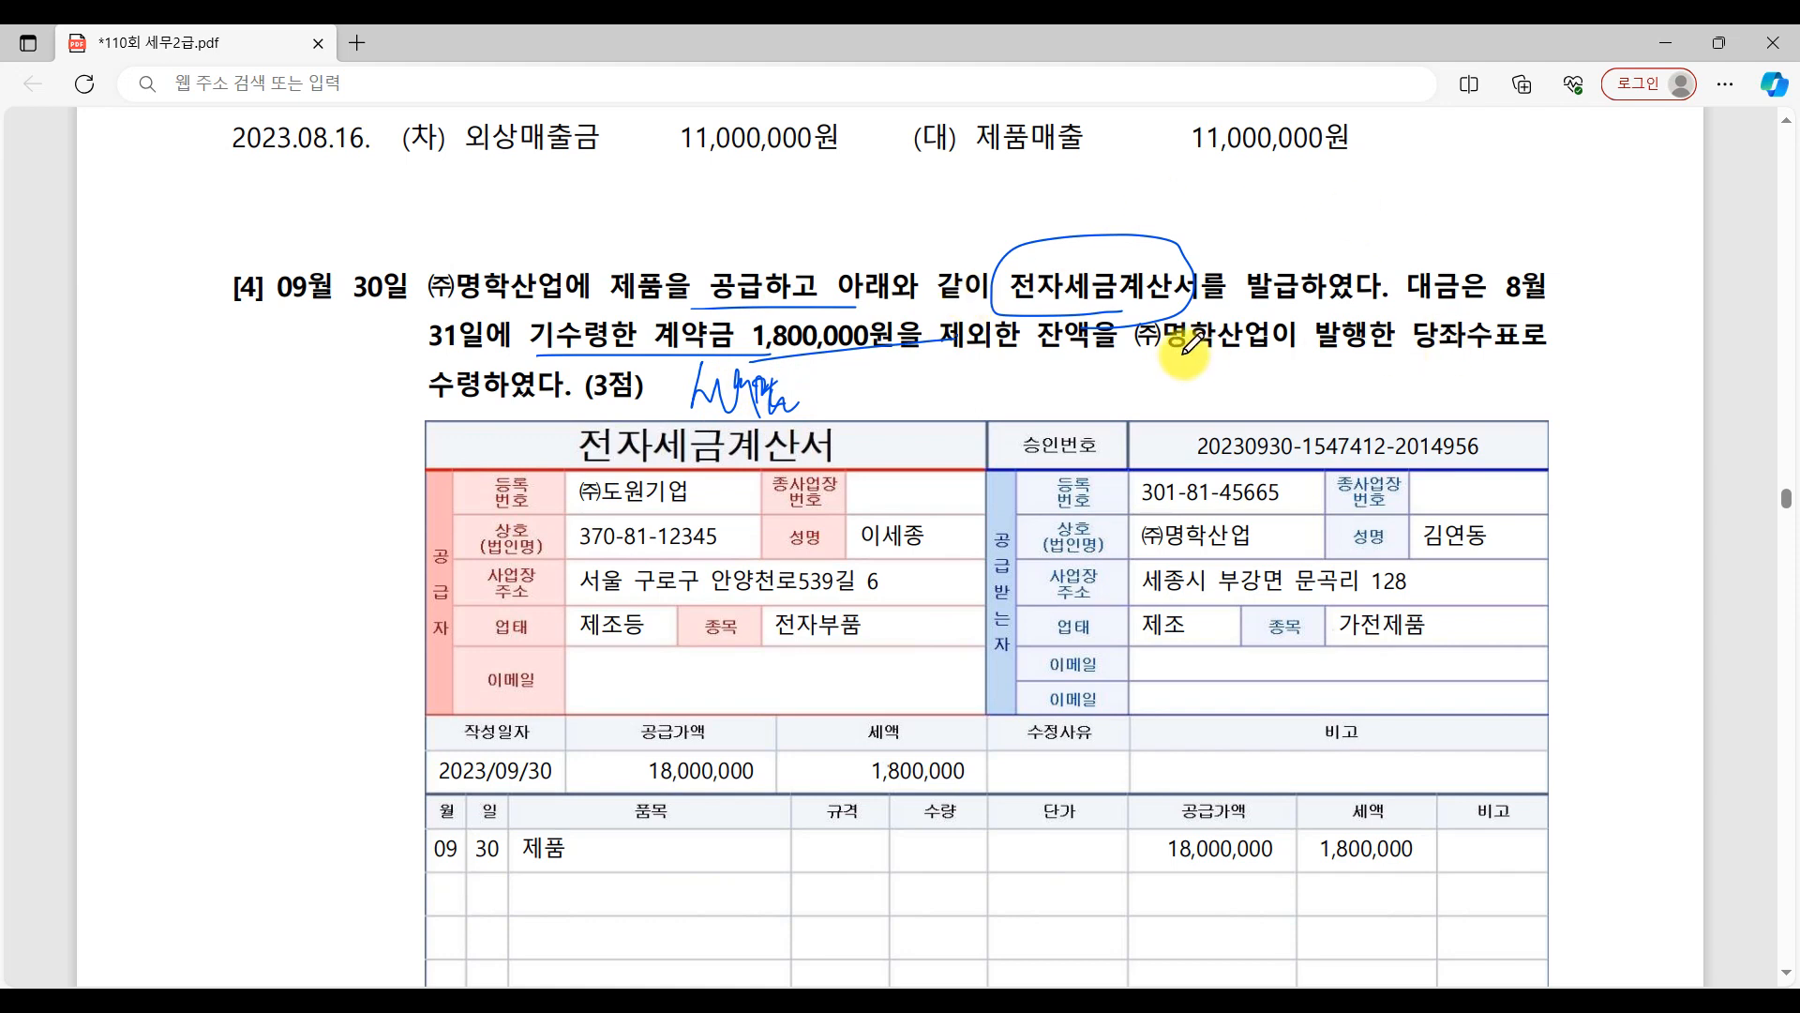
{"action": "left_click_drag", "start_coordinate": [1183, 355], "coordinate": [1538, 368]}
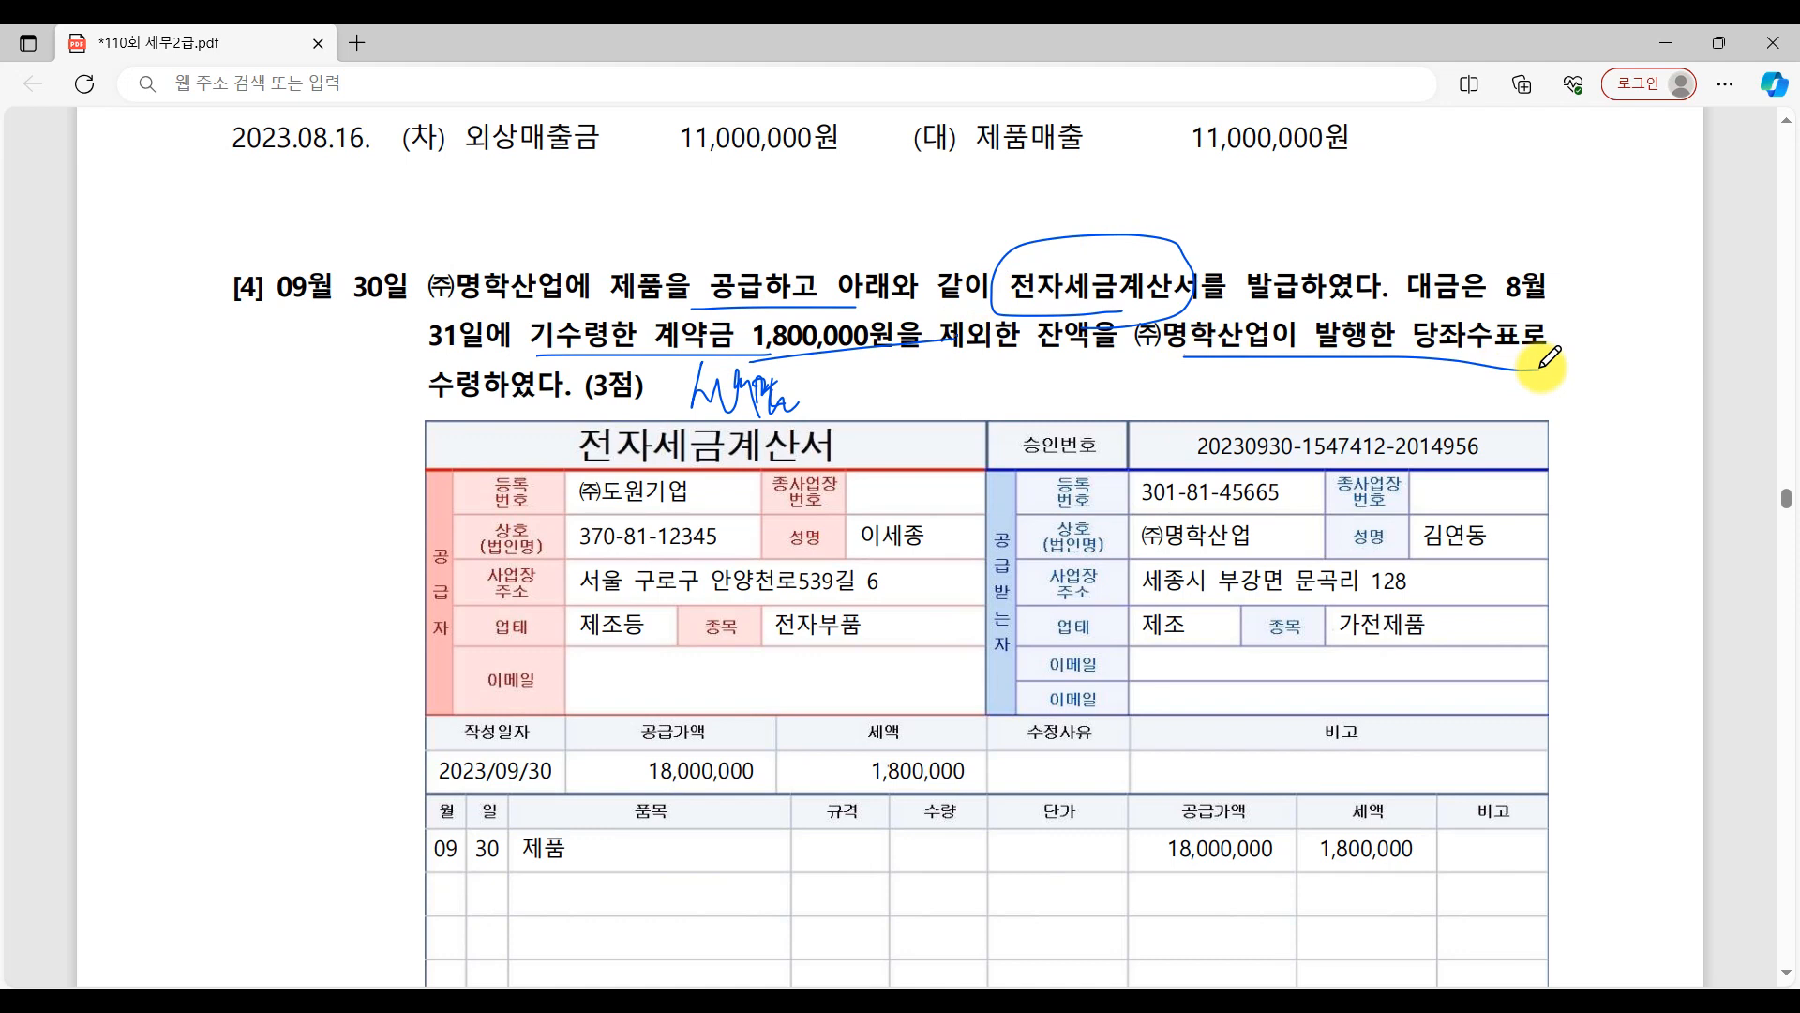
{"action": "mouse_move", "coordinate": [1381, 384]}
{"action": "left_mouse_down"}
{"action": "mouse_move", "coordinate": [1444, 389]}
{"action": "mouse_move", "coordinate": [1468, 413]}
{"action": "mouse_move", "coordinate": [1498, 397]}
{"action": "left_mouse_up"}
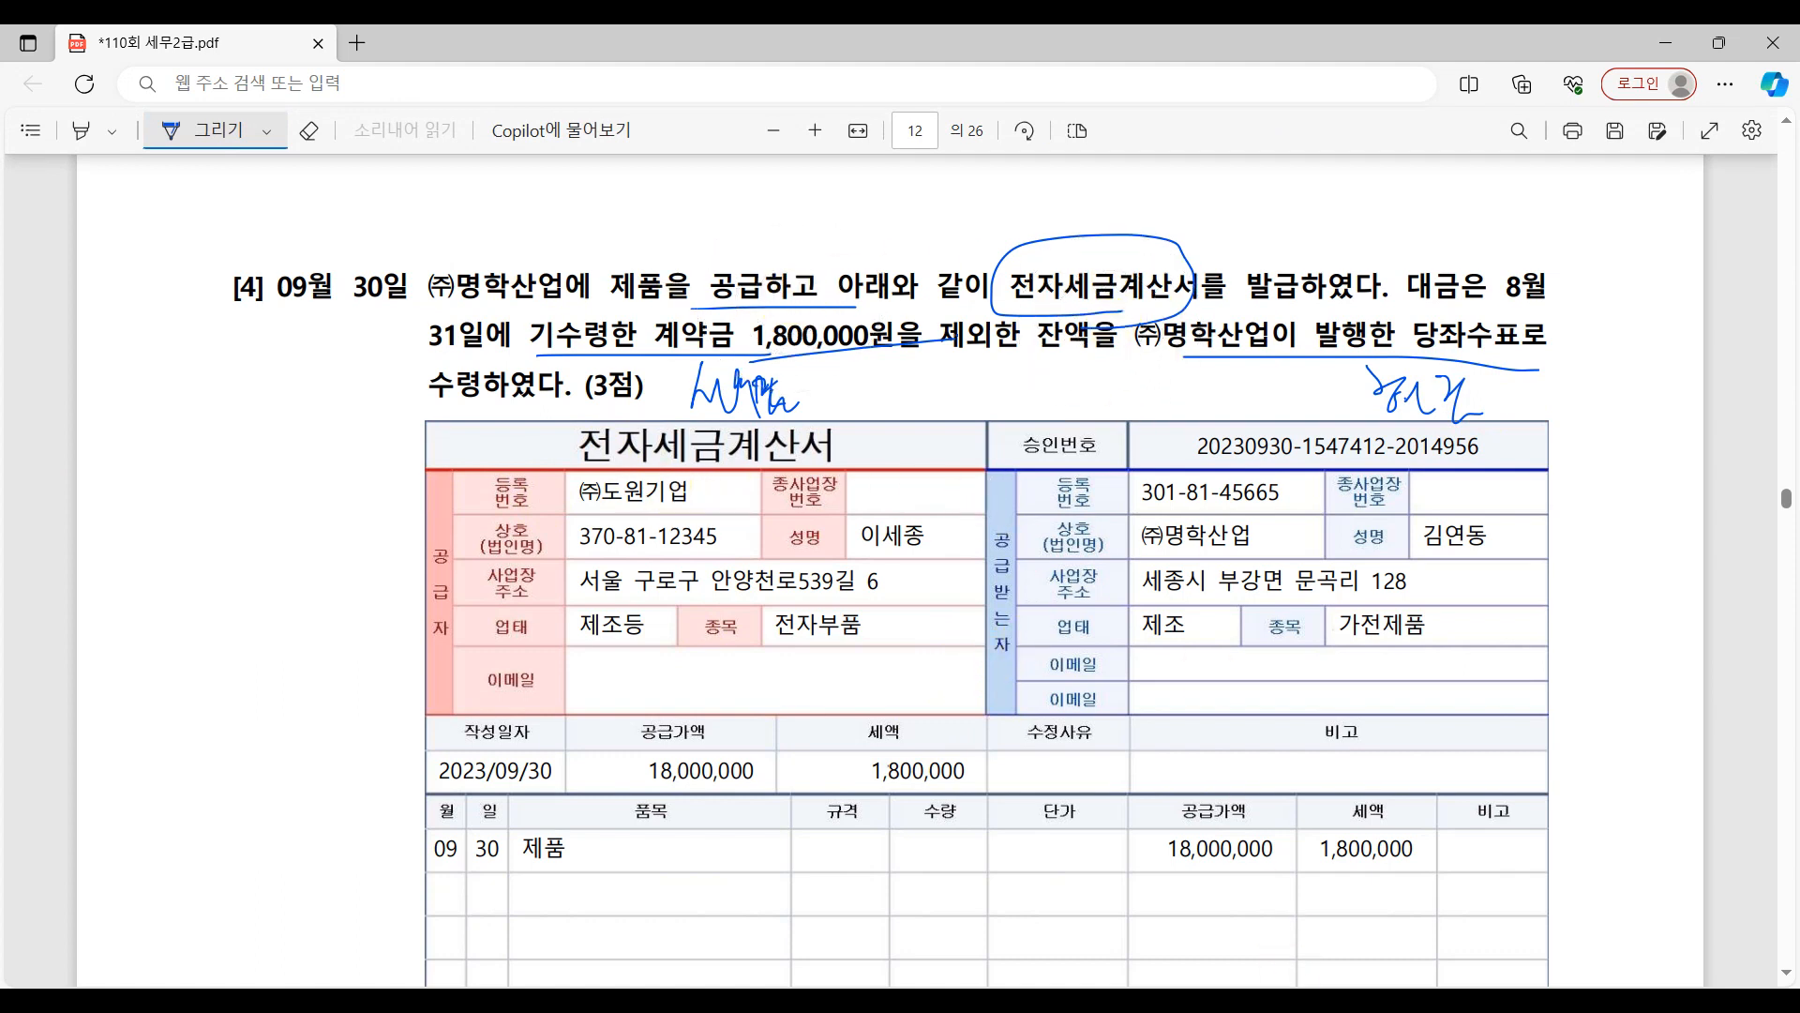
Return to 매입매출전표입력, change the month to 09, and set the new voucher's 유형 to 11.과세.
{"action": "key", "text": "alt+Tab"}
{"action": "left_click", "coordinate": [144, 217]}
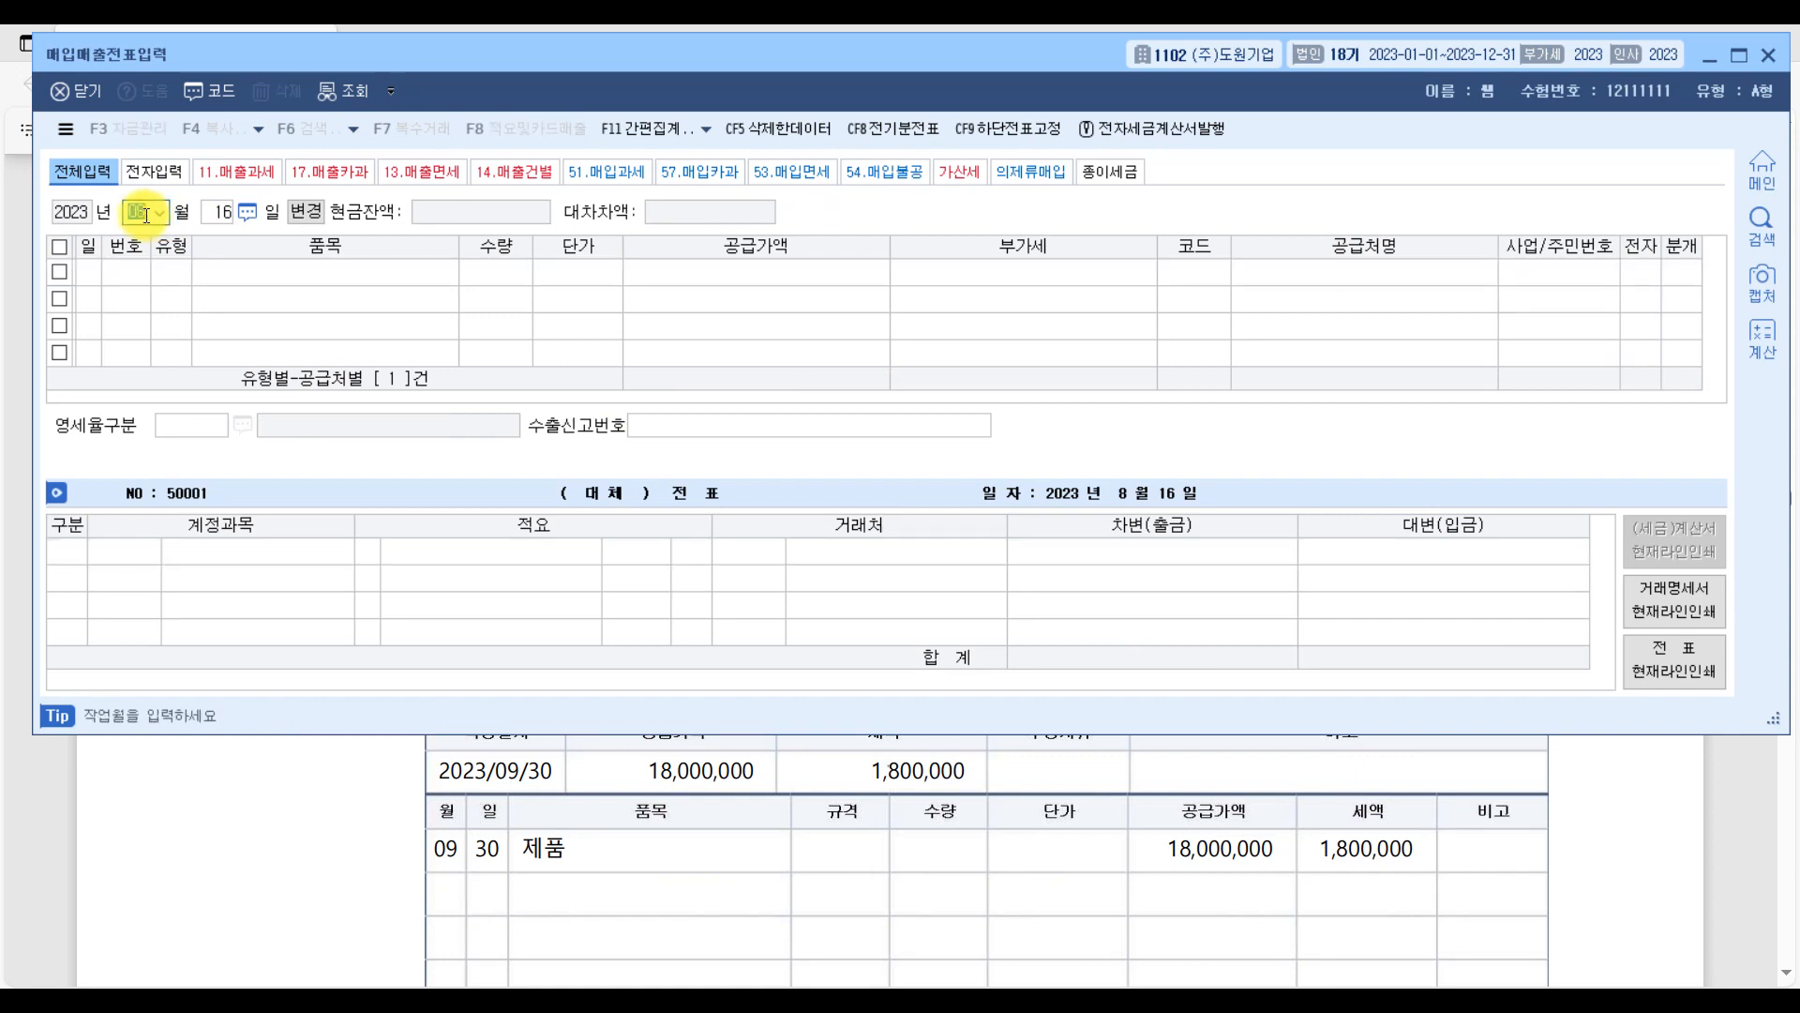
{"action": "type", "text": "09"}
{"action": "key", "text": "Return"}
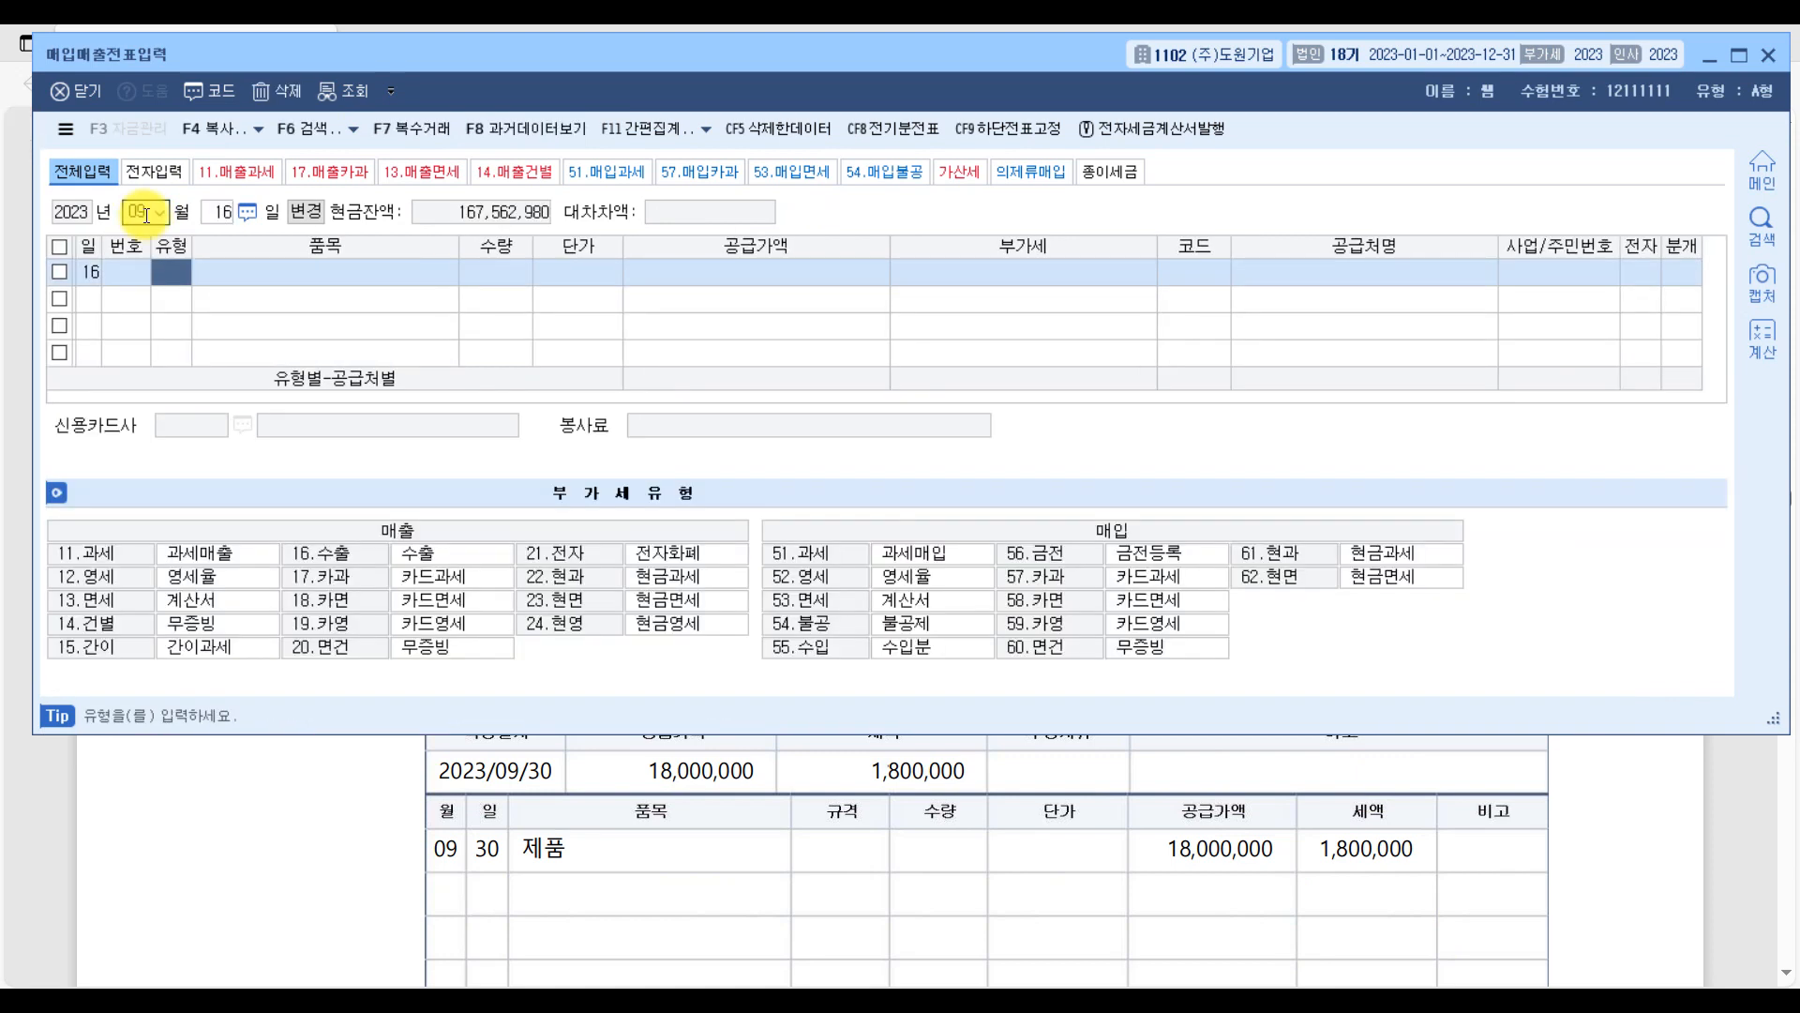
{"action": "type", "text": "11"}
{"action": "key", "text": "Return"}
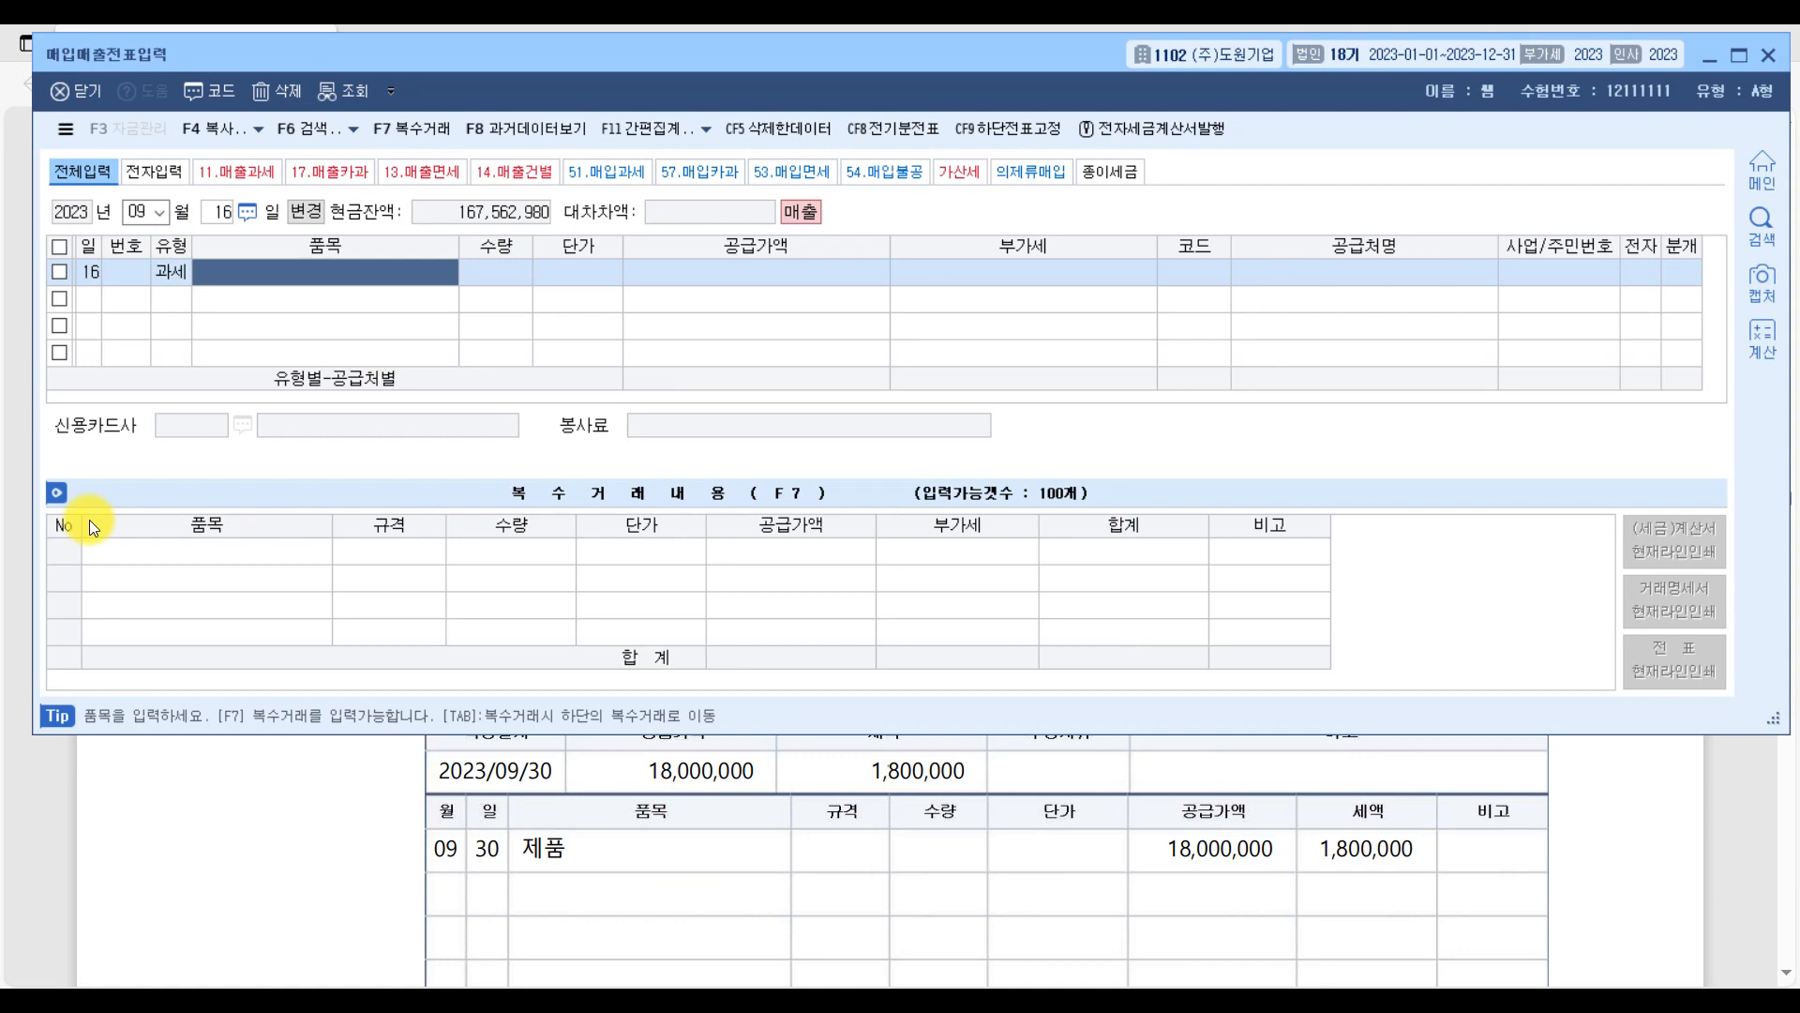
Enter 제품 as the September voucher's 품목 and 18,000,000 as its 공급가액, accepting the calculated 부가세.
{"action": "type", "text": "제품"}
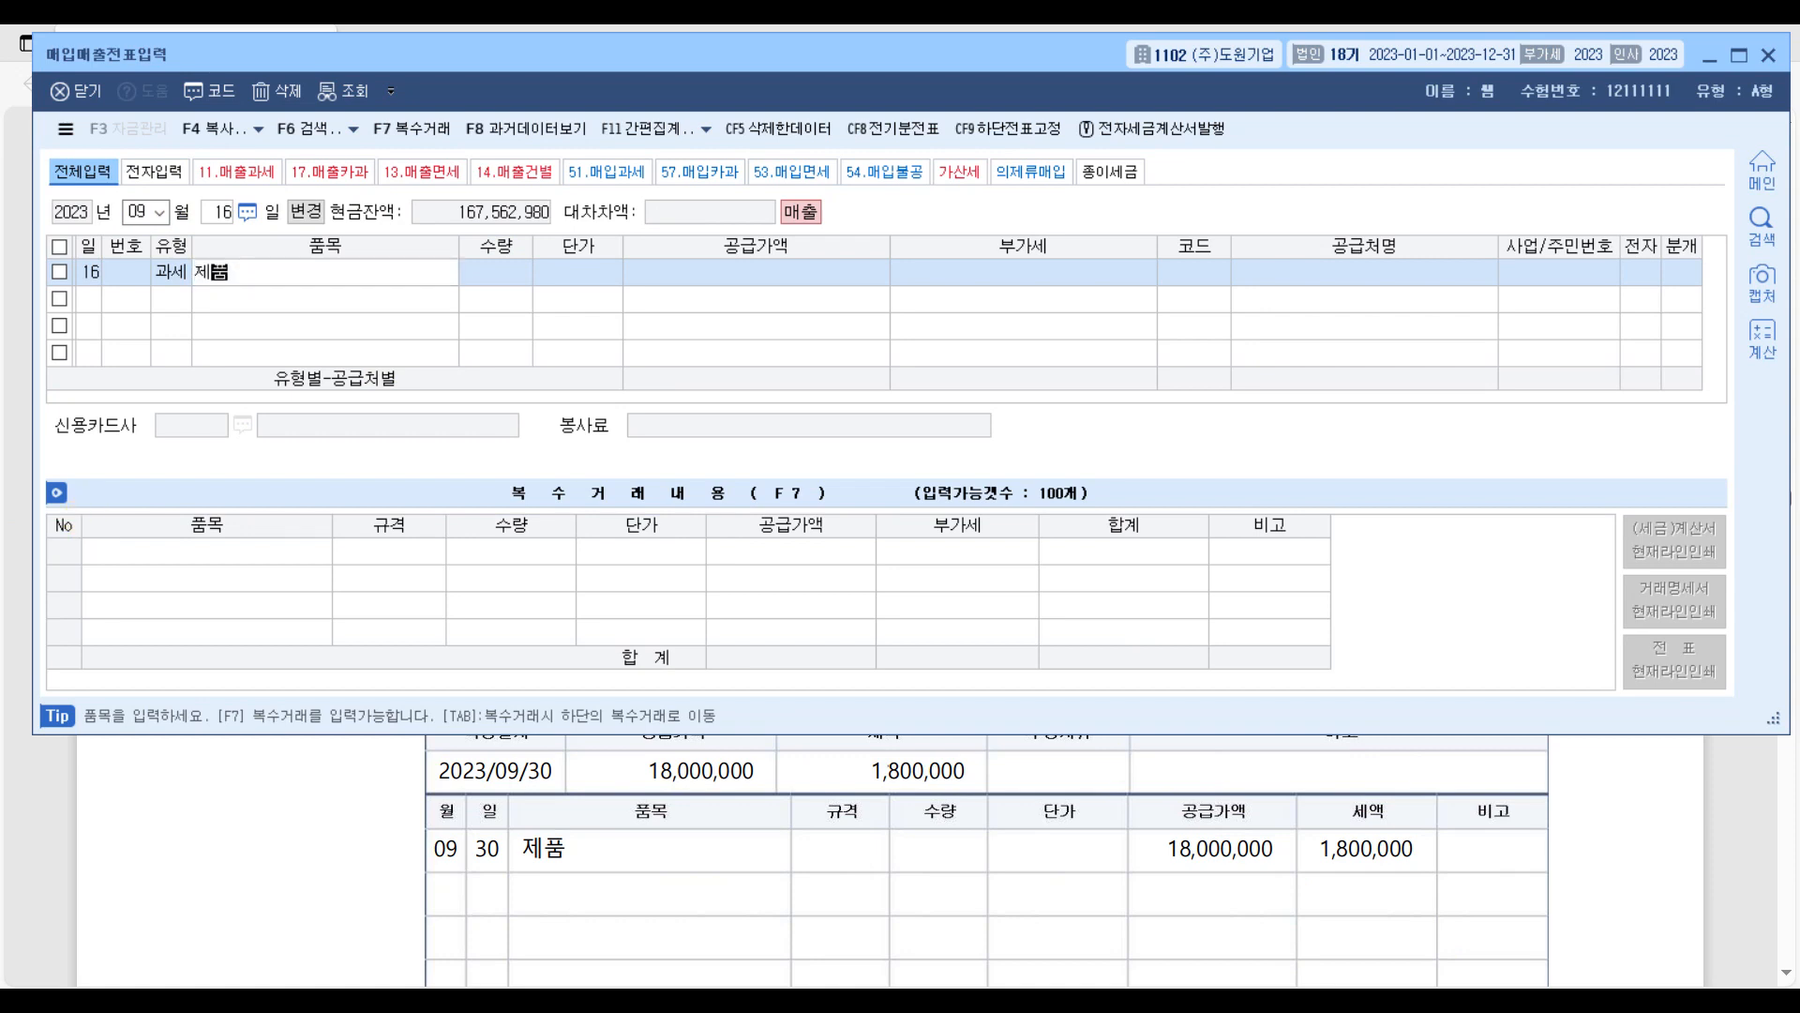
{"action": "key", "text": "Return"}
{"action": "key", "text": "Return"}
{"action": "key", "text": "Return"}
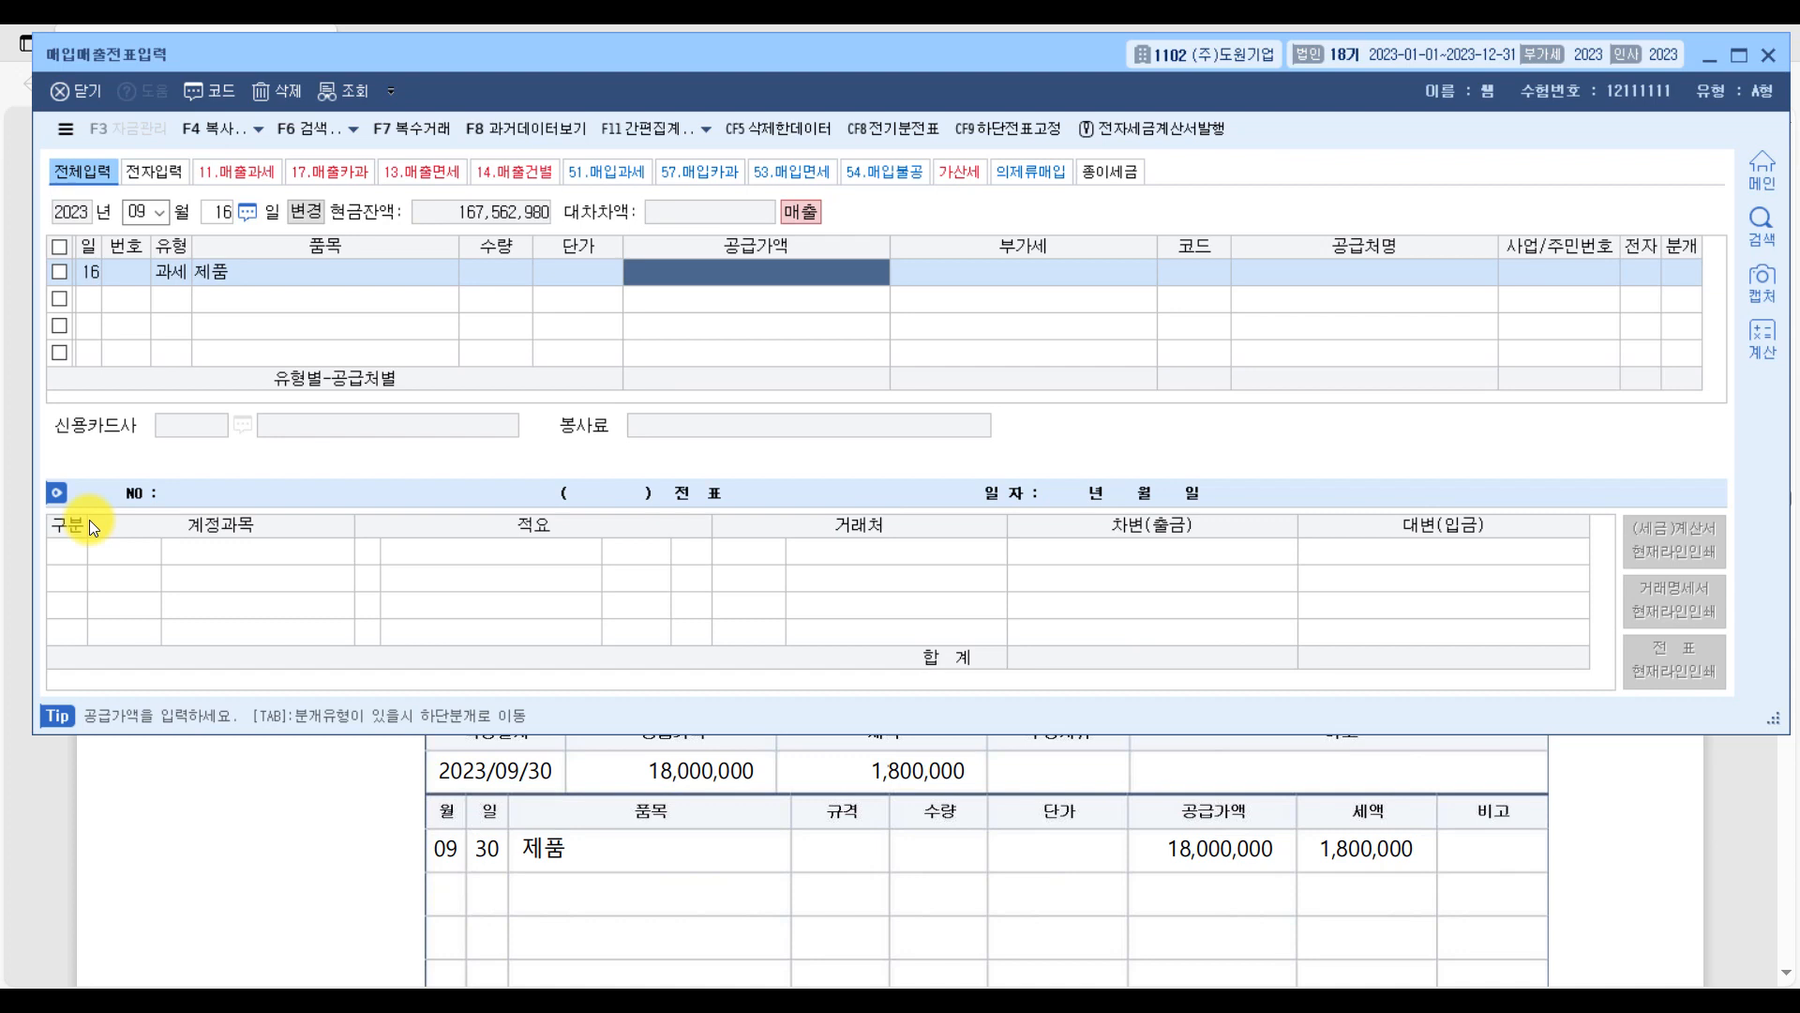
{"action": "type", "text": "18000000"}
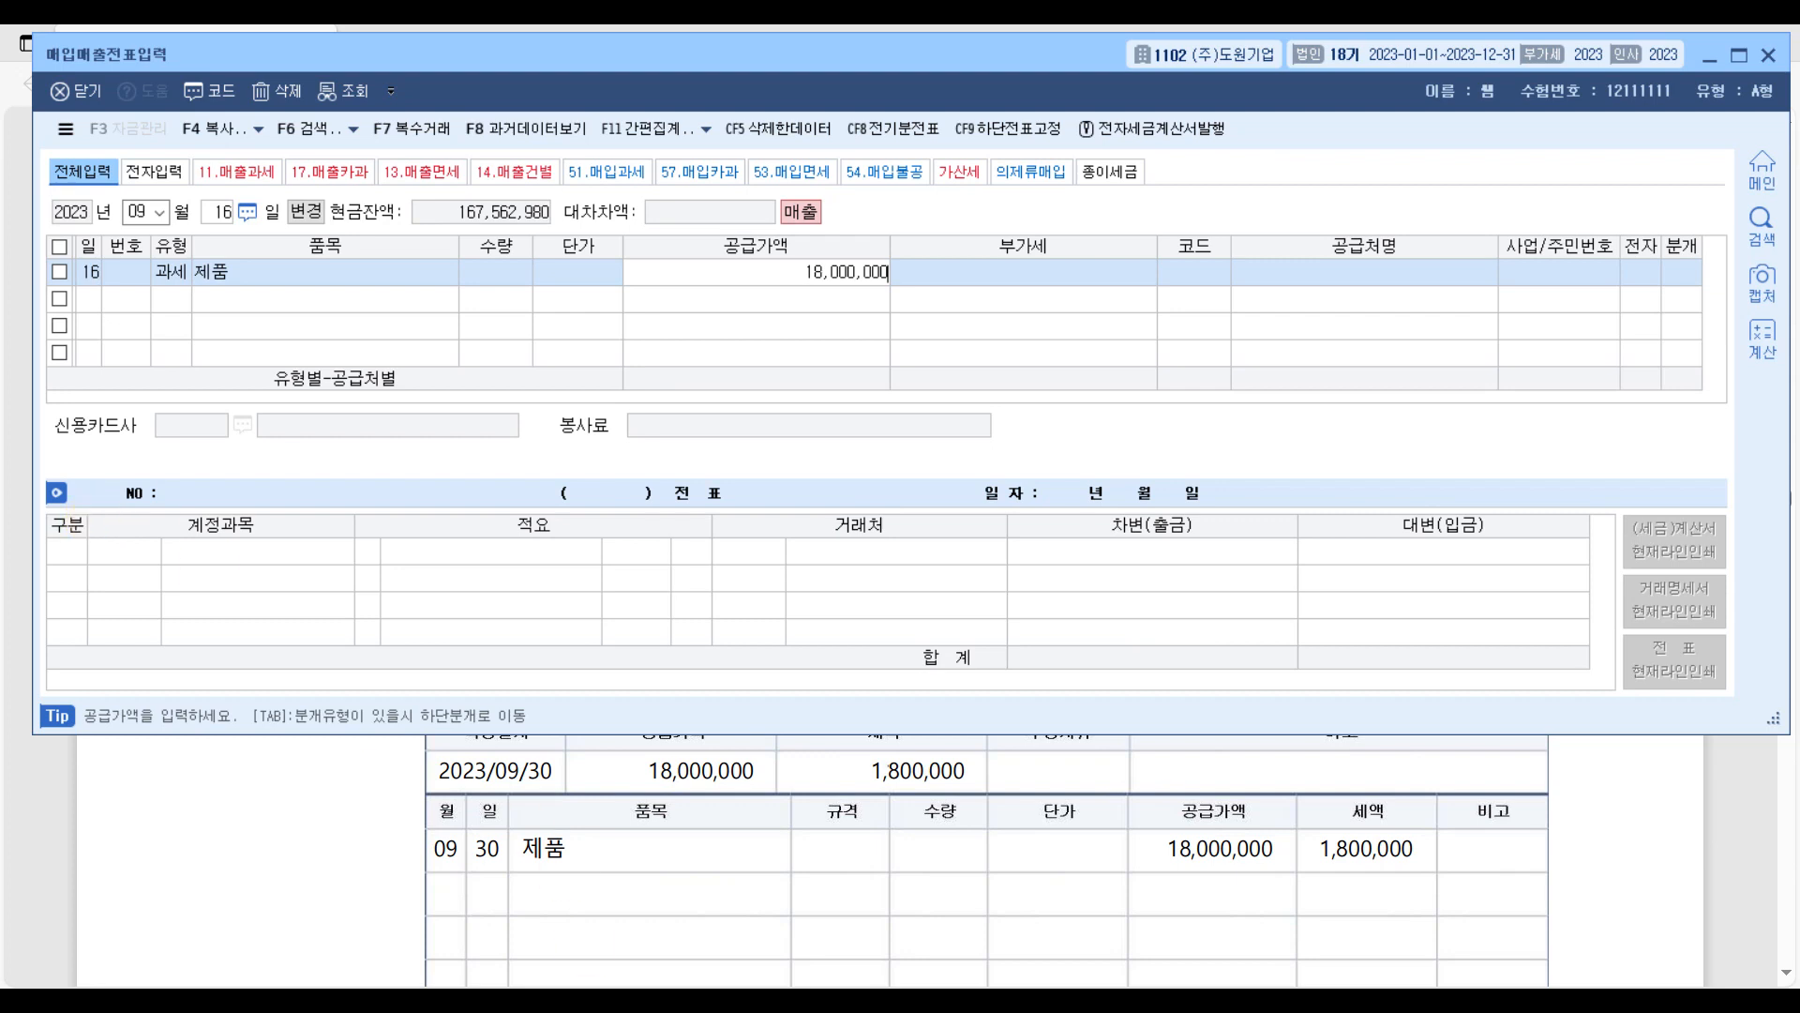
{"action": "key", "text": "ctrl"}
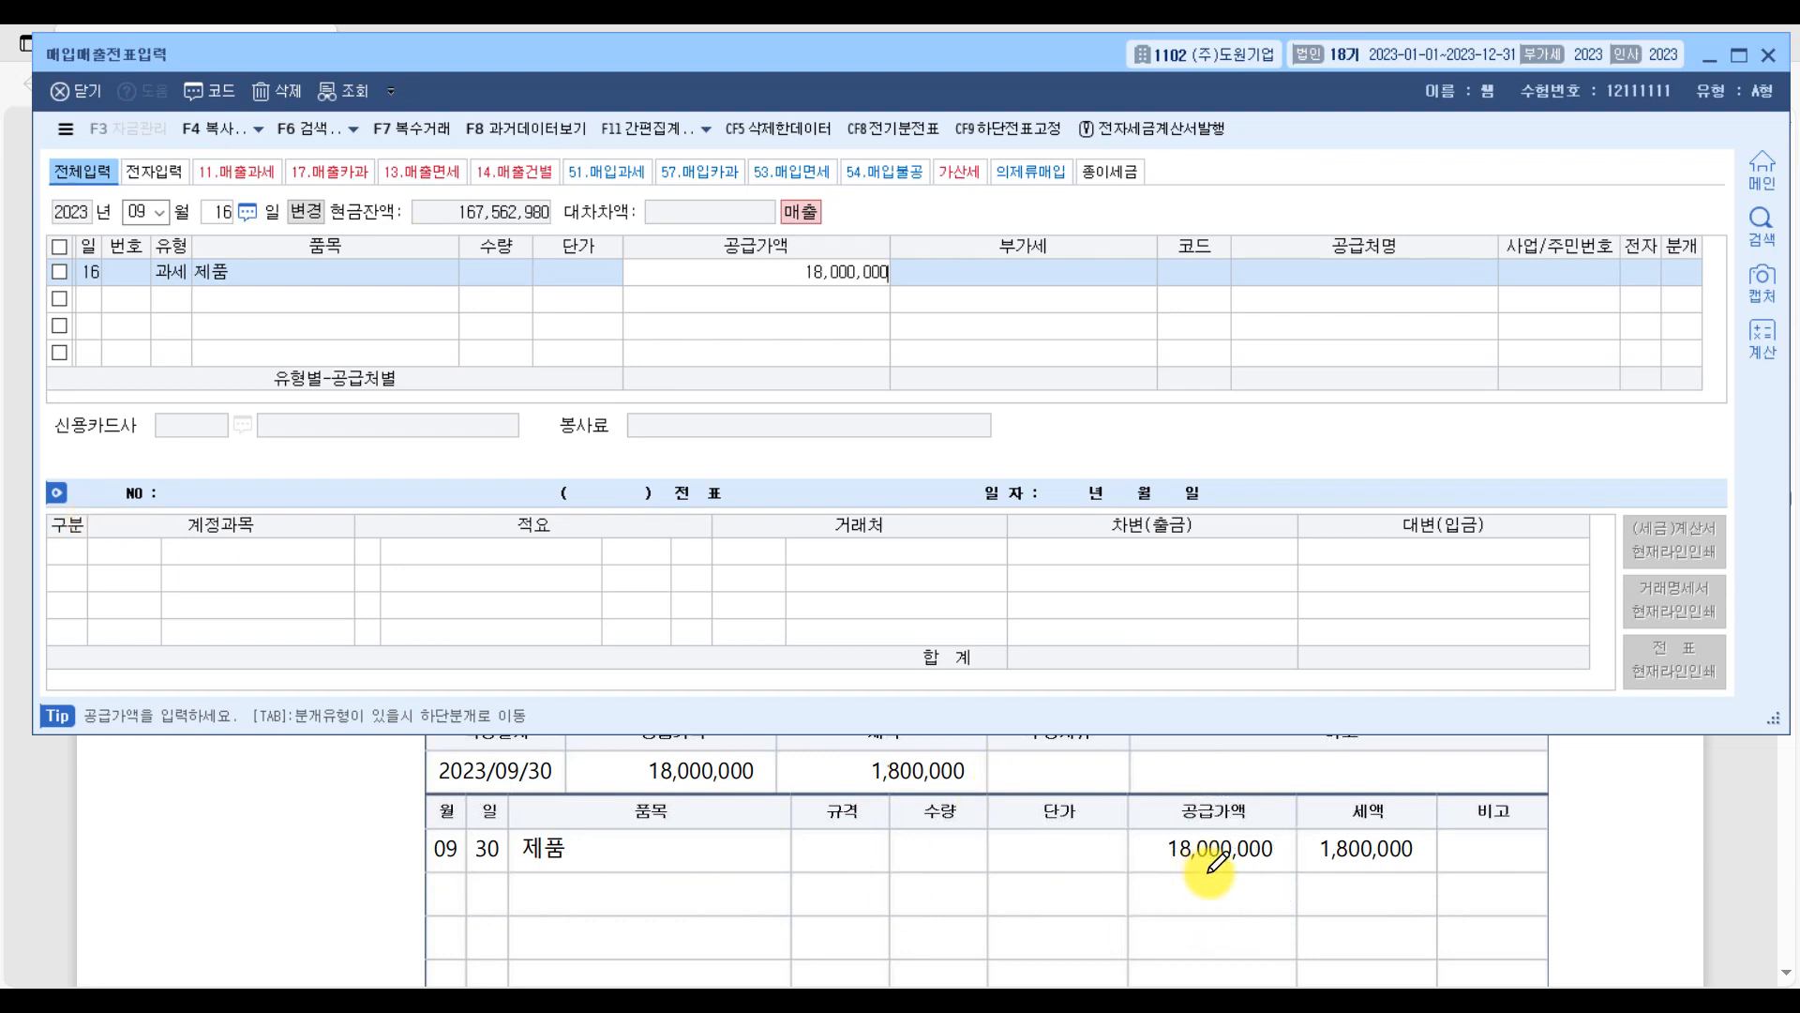
{"action": "key", "text": "Return"}
{"action": "key", "text": "Return"}
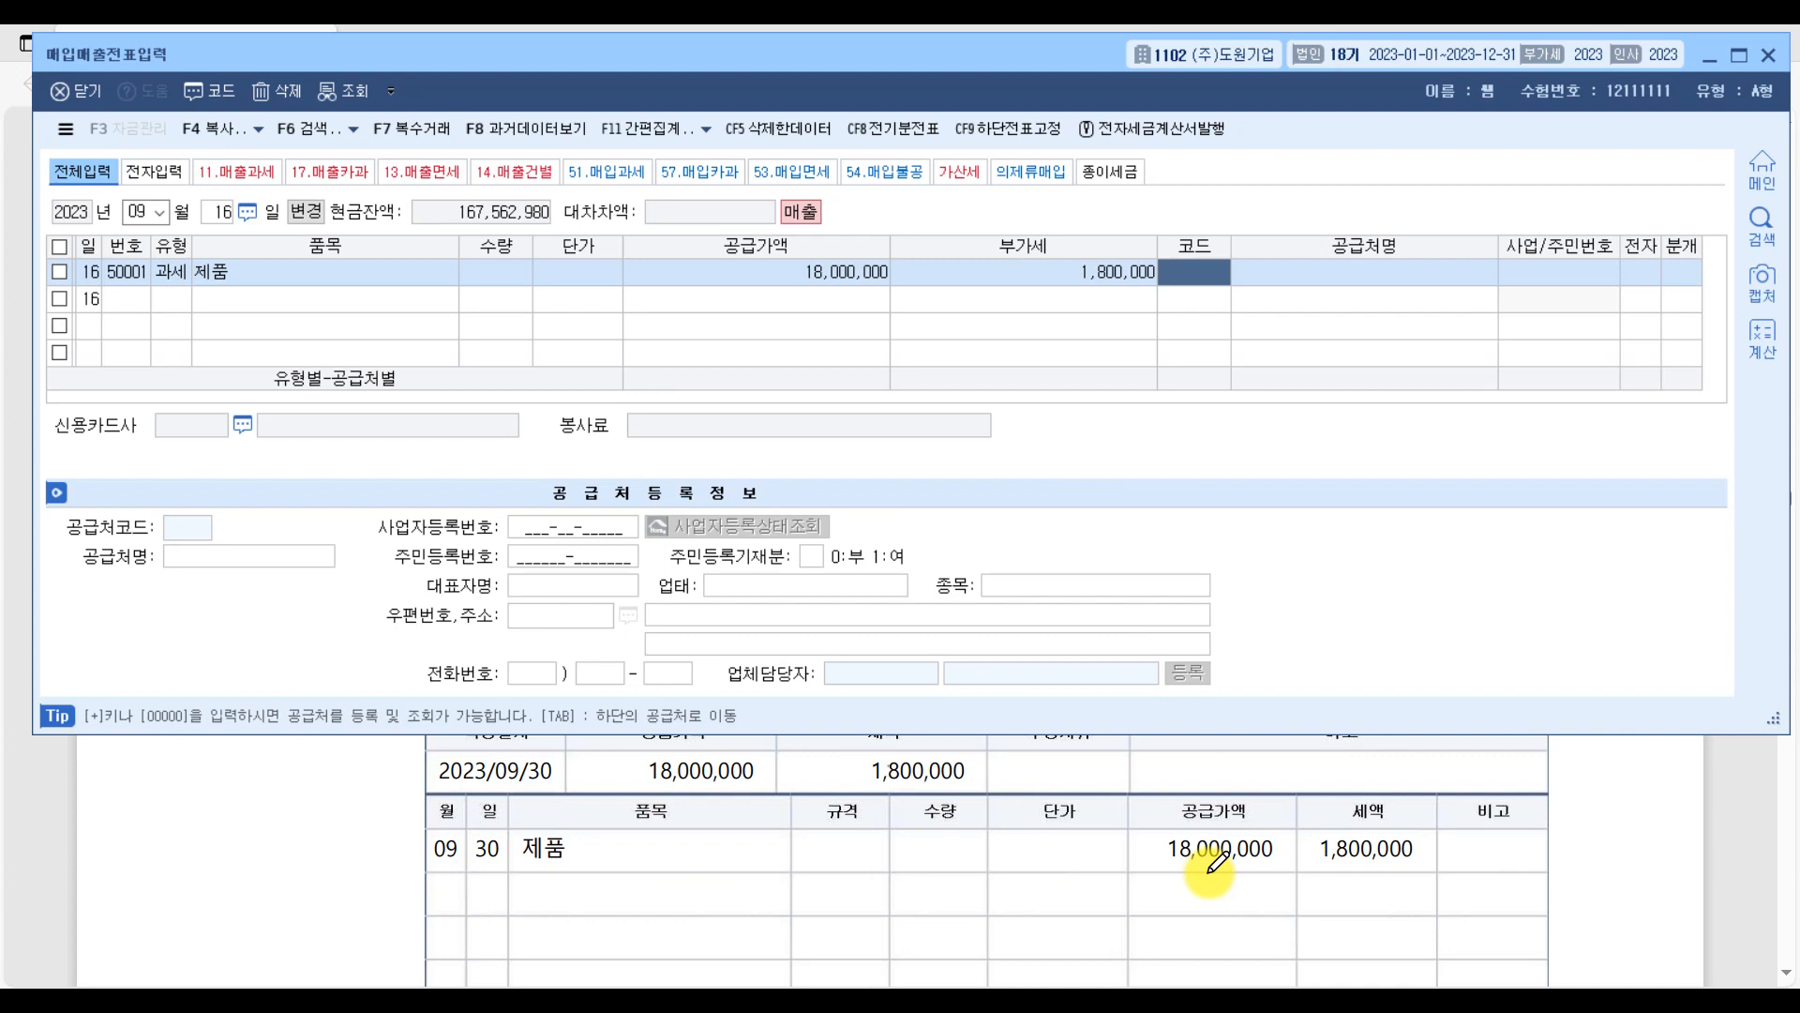
Set the September voucher's 공급처 to (주)명학산업, mark 전자 as 여, and choose 혼합 as the 분개 type.
{"action": "type", "text": "명학"}
{"action": "key", "text": "Return"}
{"action": "key", "text": "Return"}
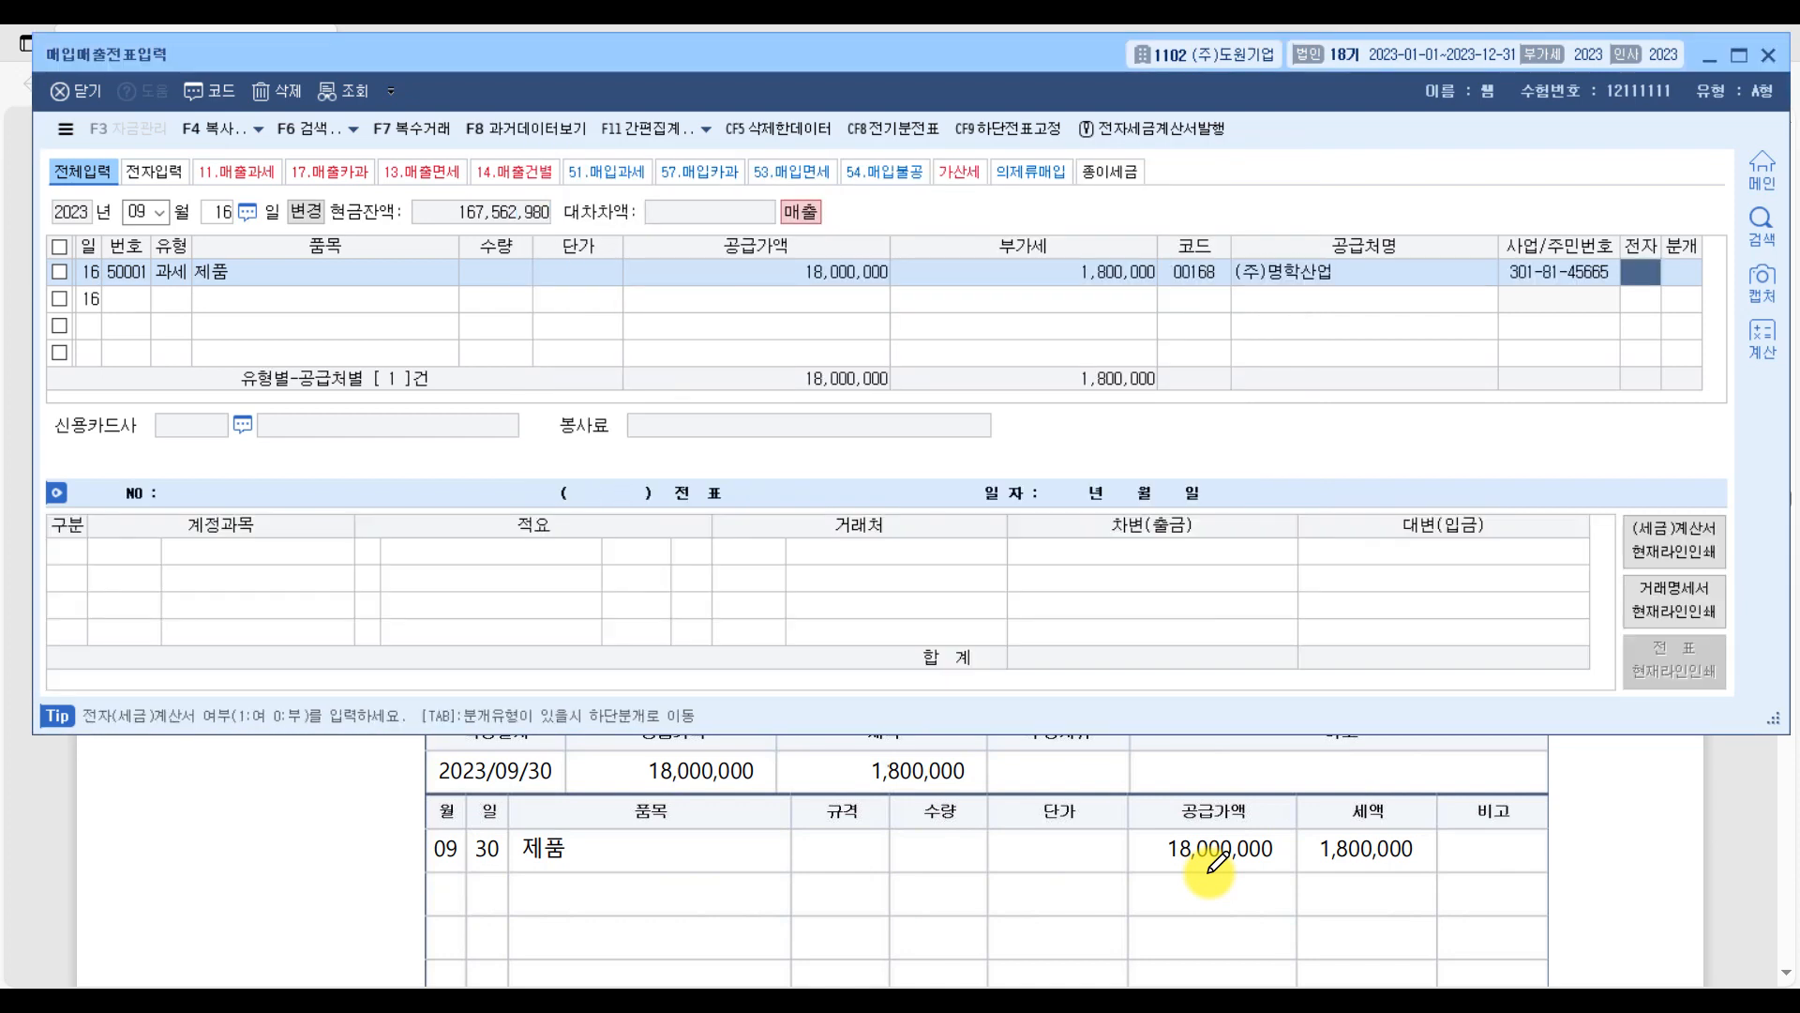
{"action": "type", "text": "1"}
{"action": "key", "text": "Return"}
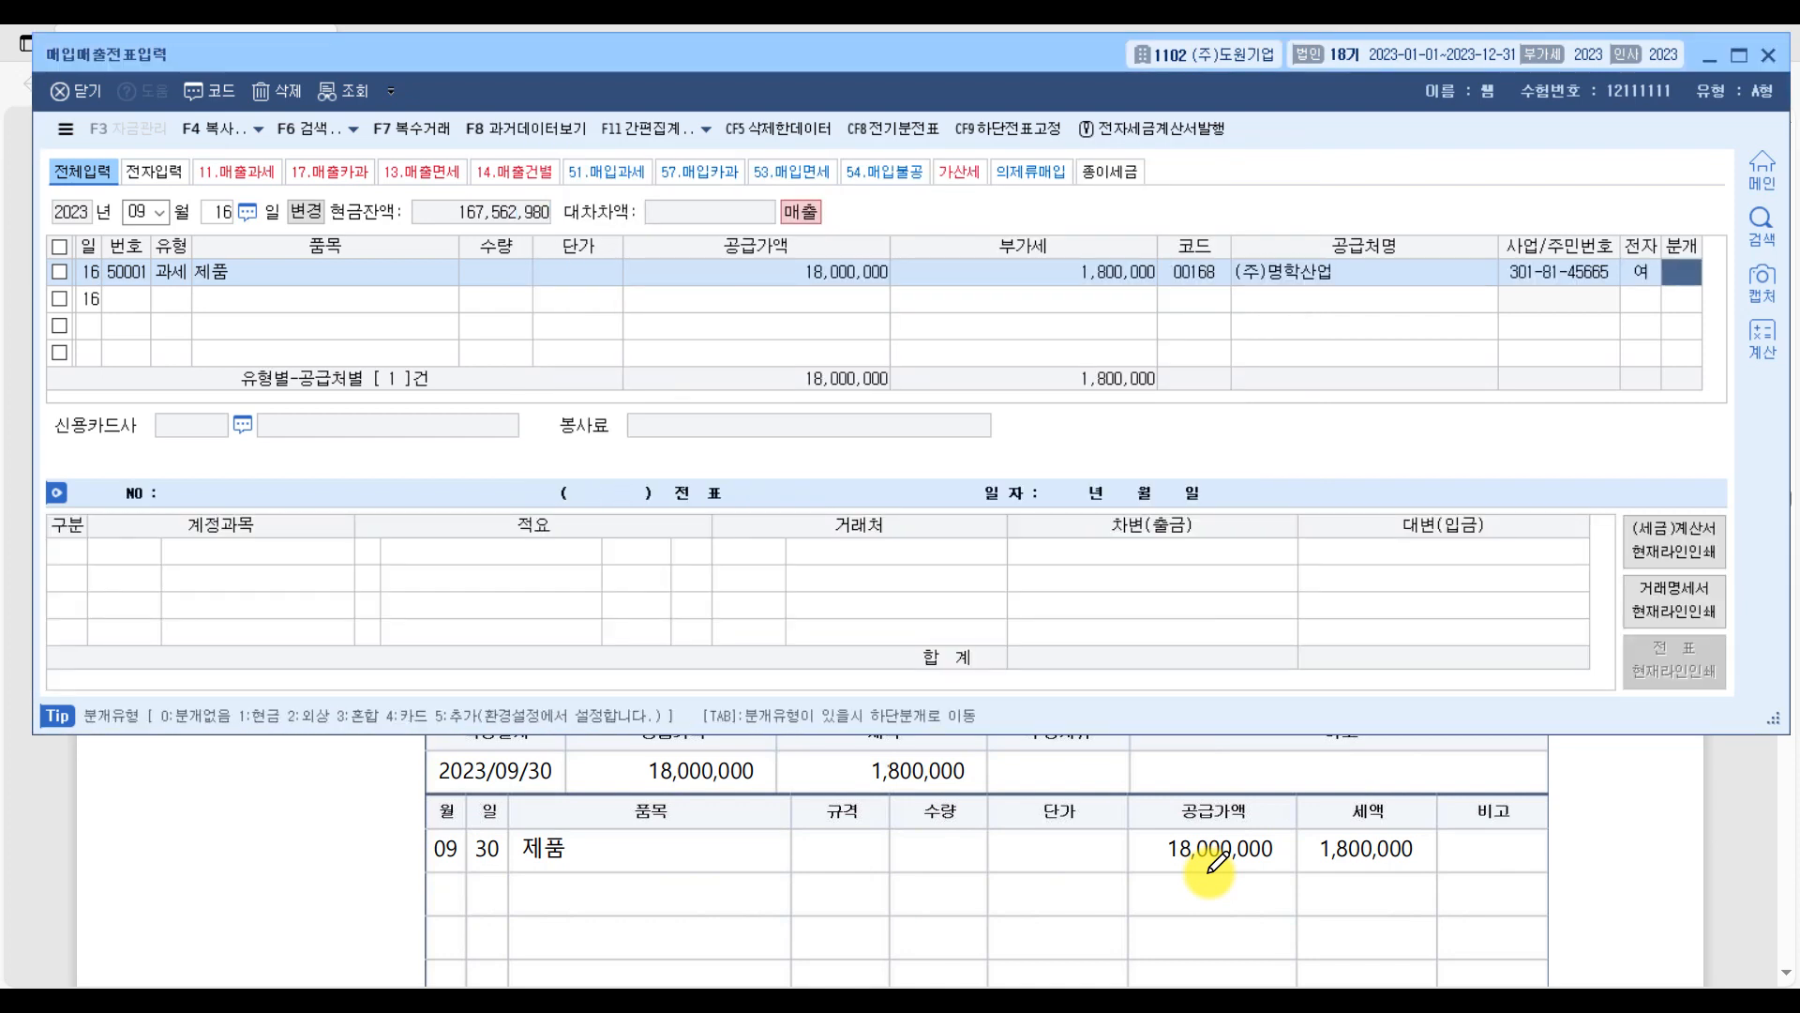
{"action": "type", "text": "3"}
{"action": "key", "text": "Return"}
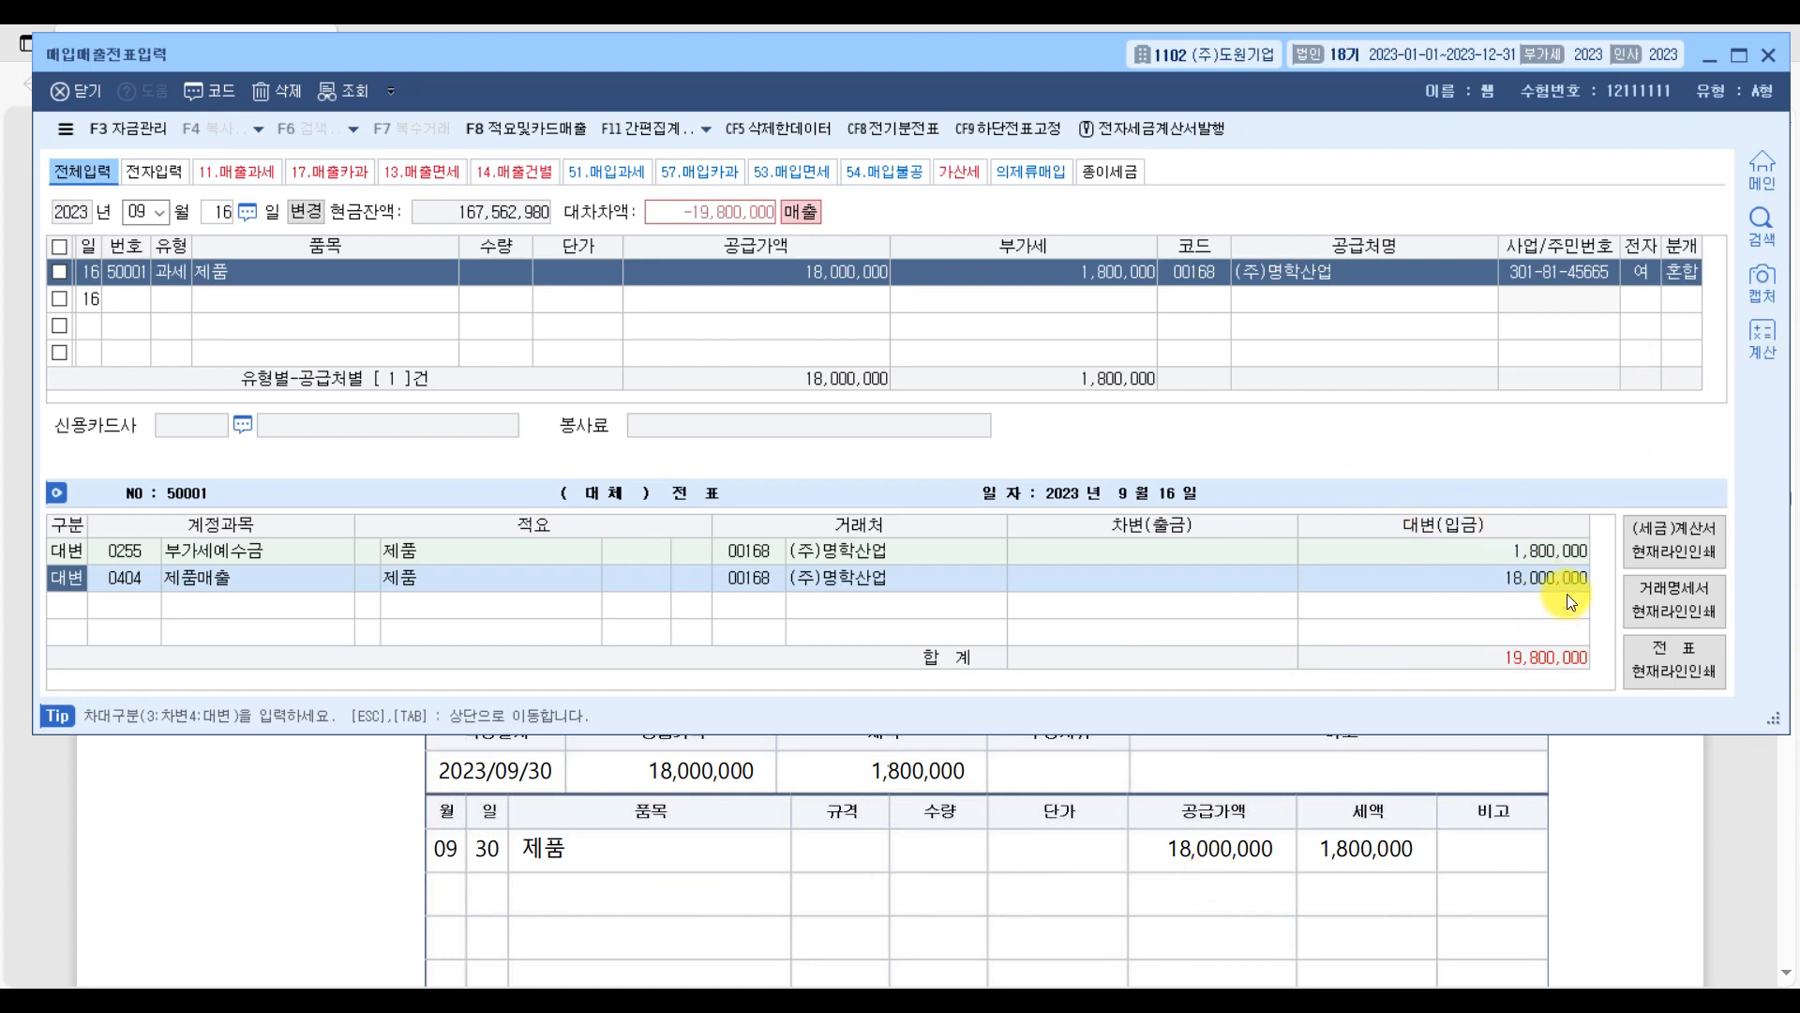
Add a 차변 line for 선수금 with 1,800,000 to the September voucher's journal entry.
{"action": "key", "text": "Down"}
{"action": "type", "text": "3"}
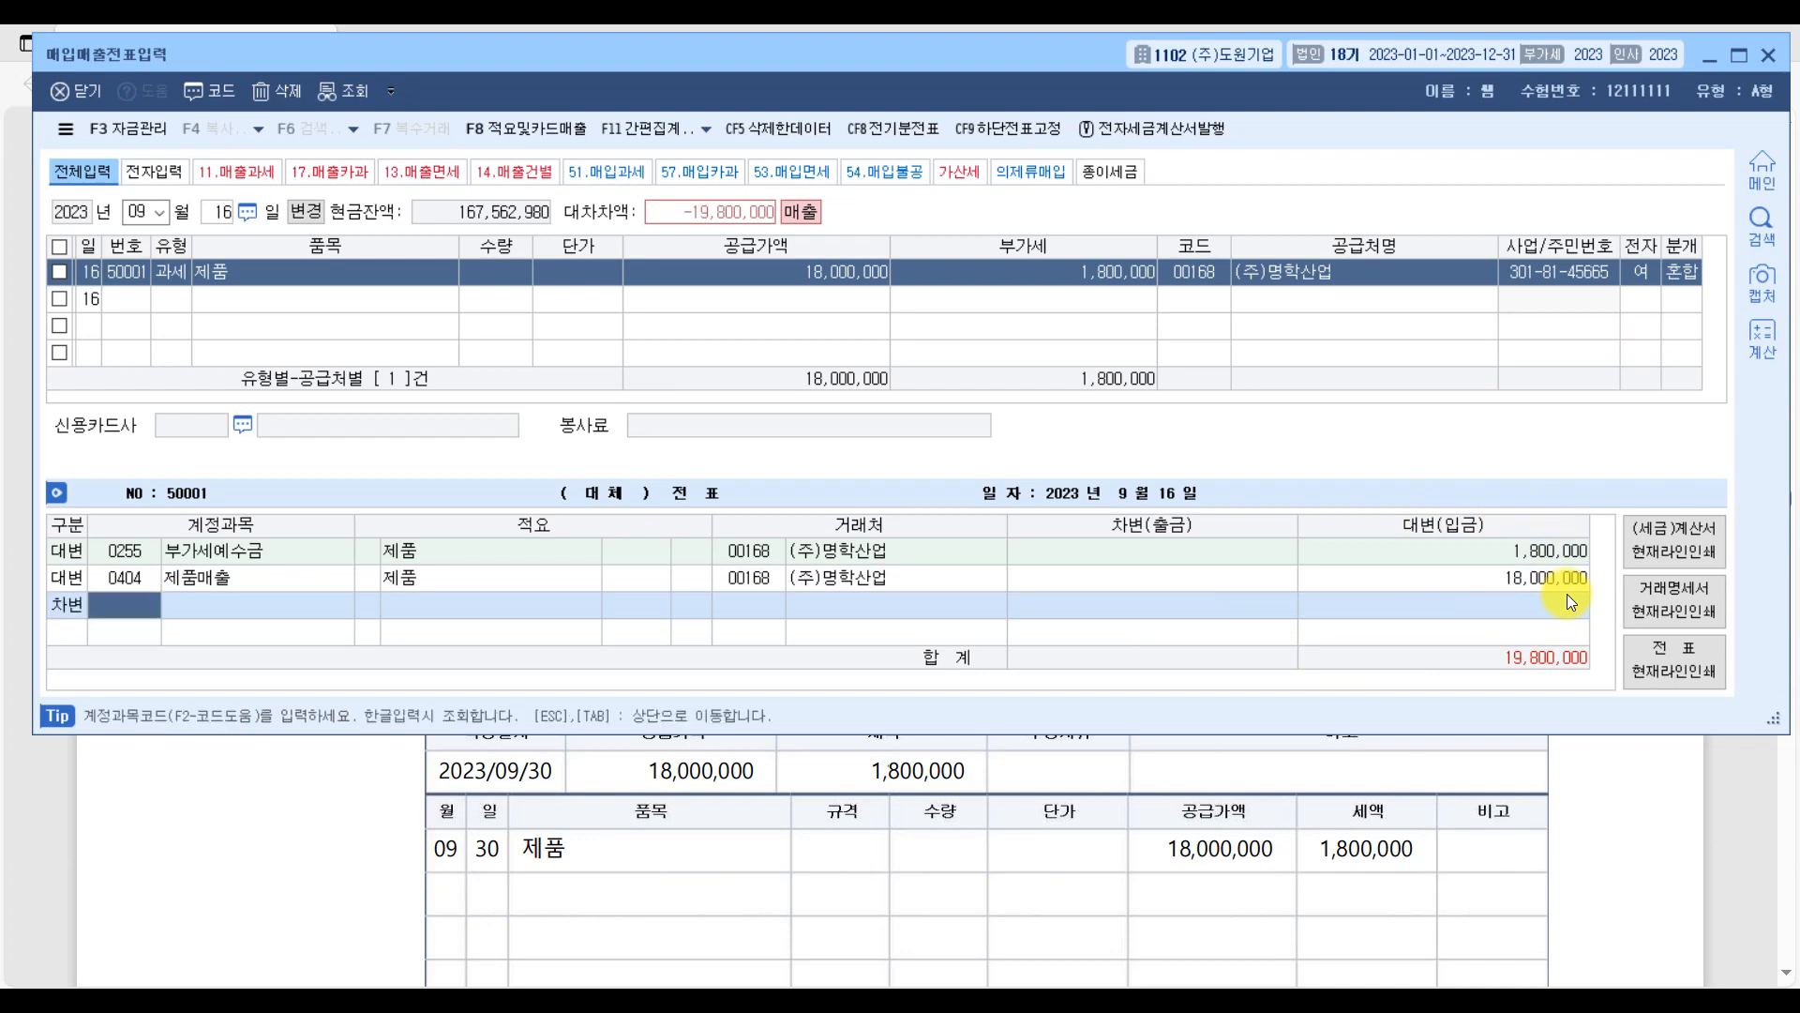
{"action": "type", "text": "선수"}
{"action": "key", "text": "Return"}
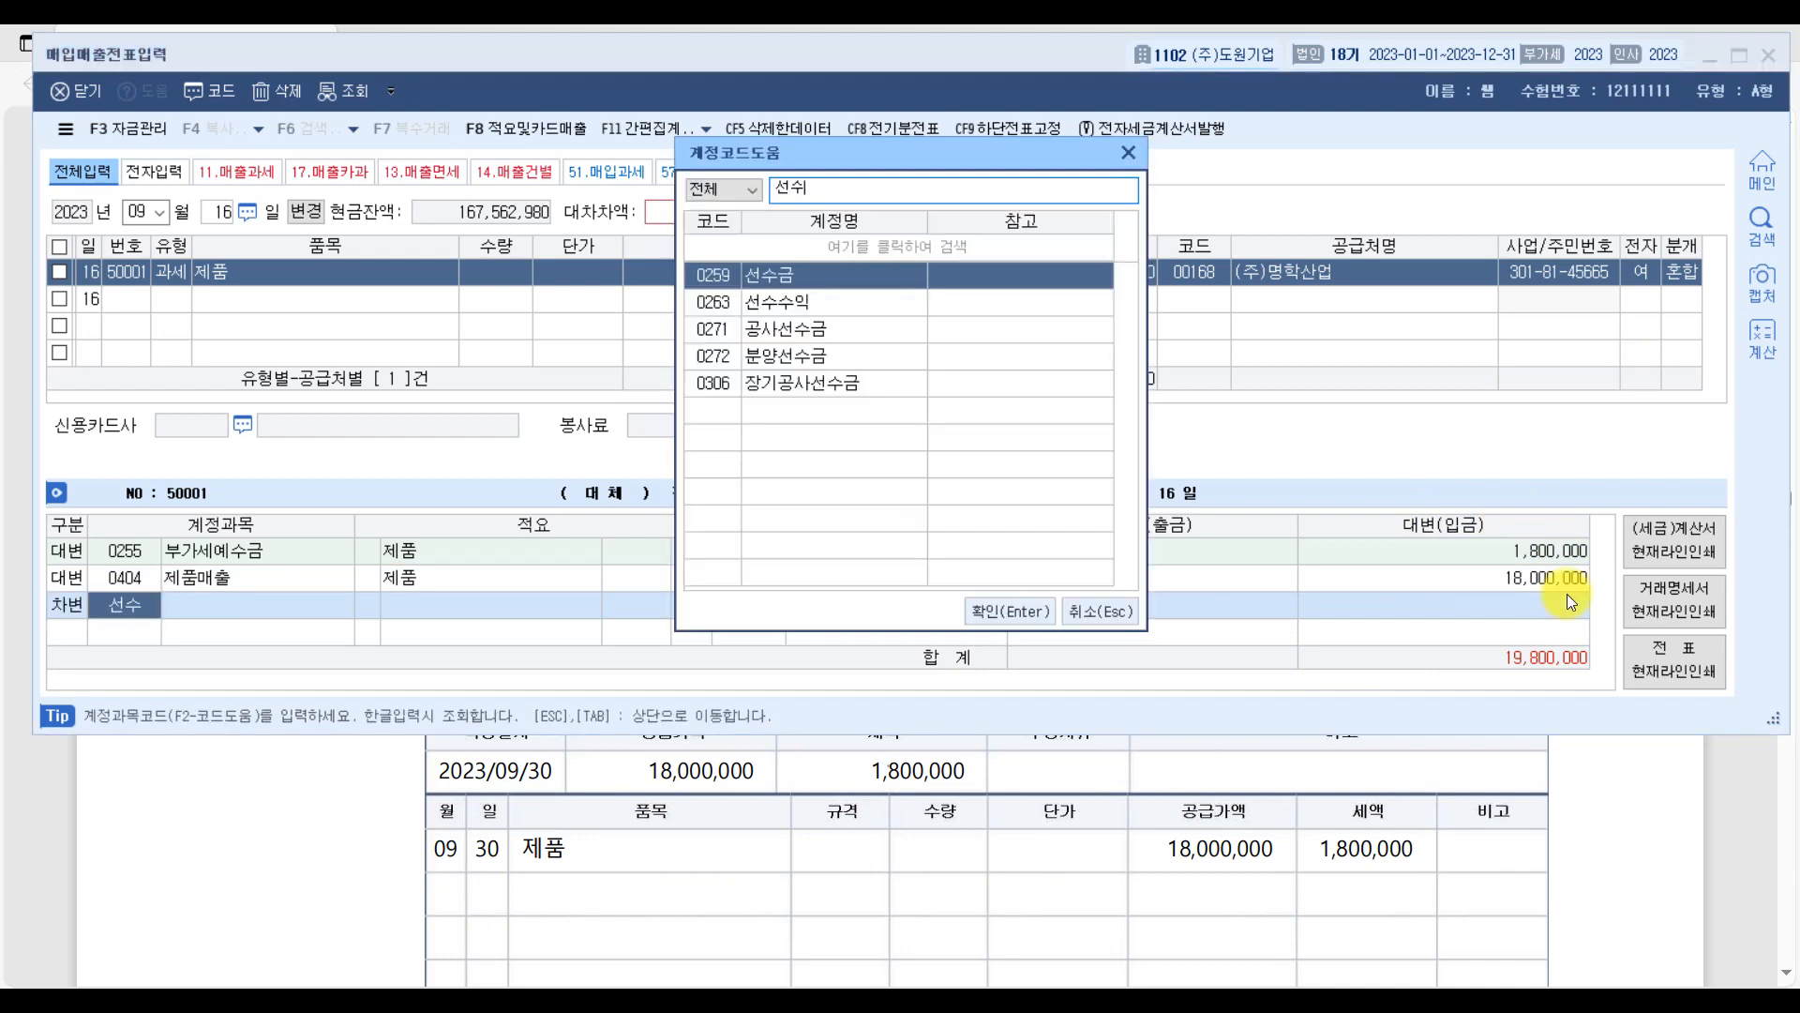
{"action": "key", "text": "Return"}
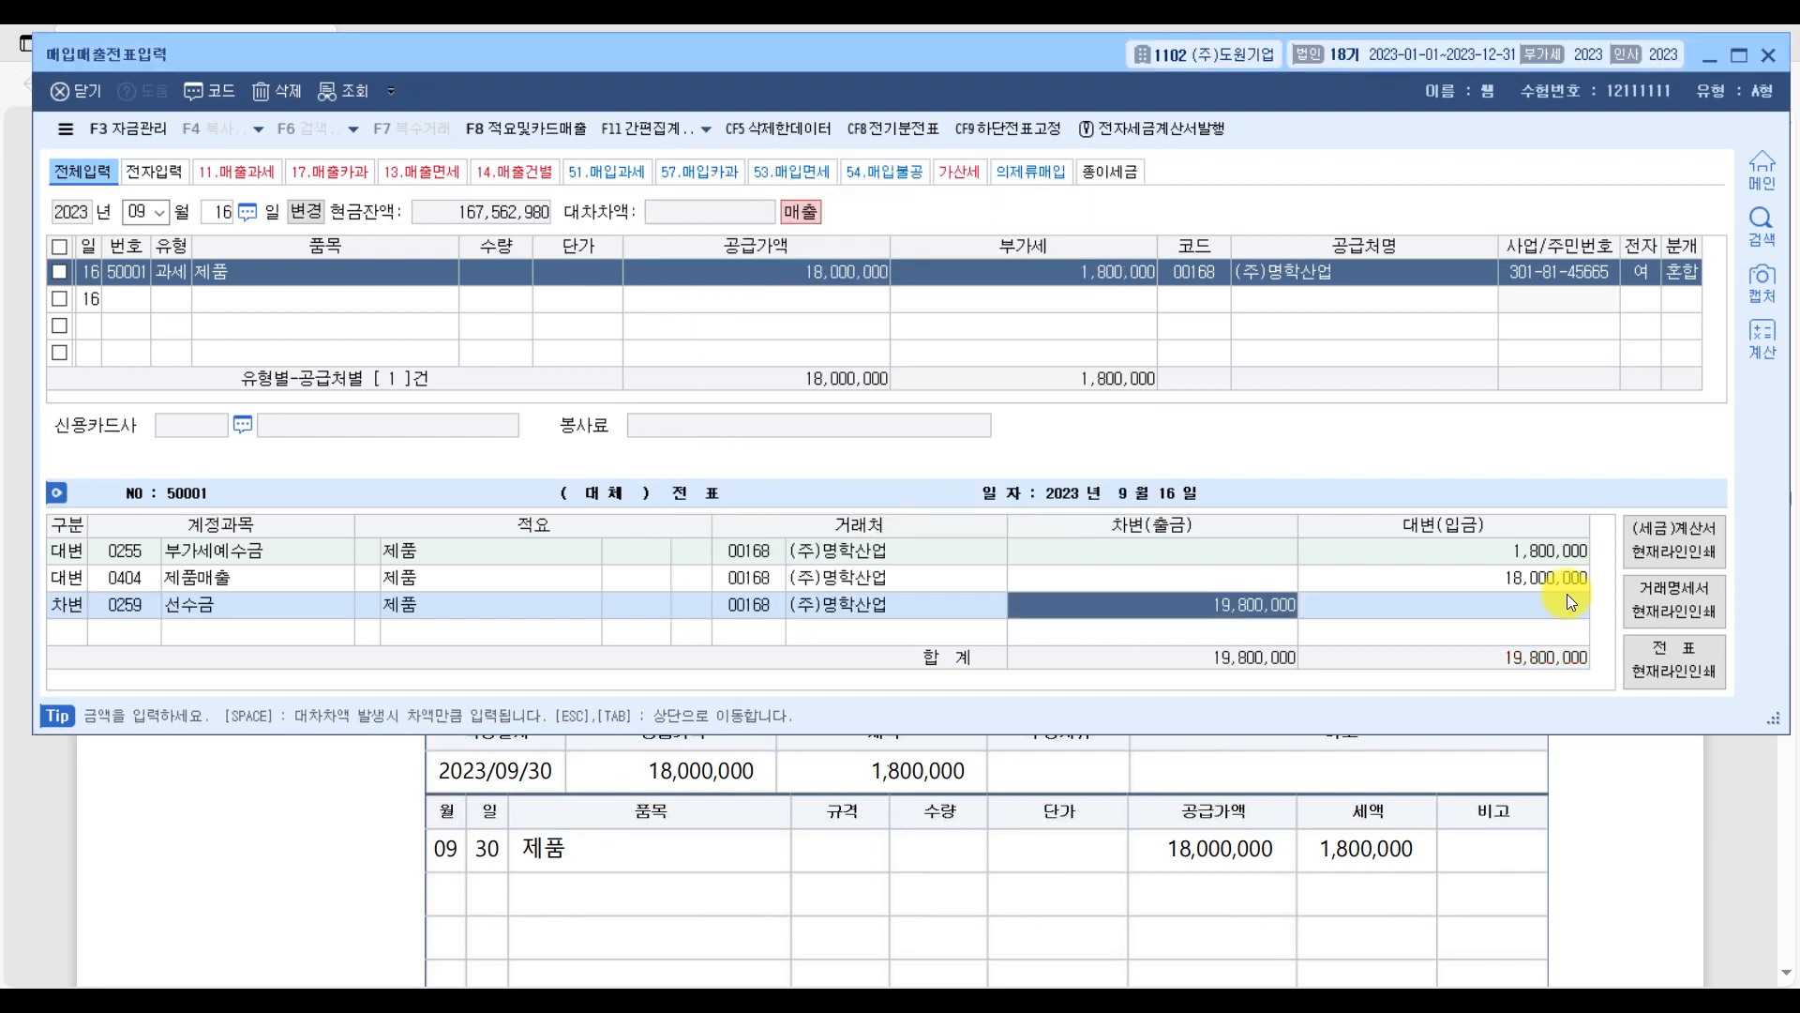
{"action": "type", "text": "1800000"}
{"action": "key", "text": "Return"}
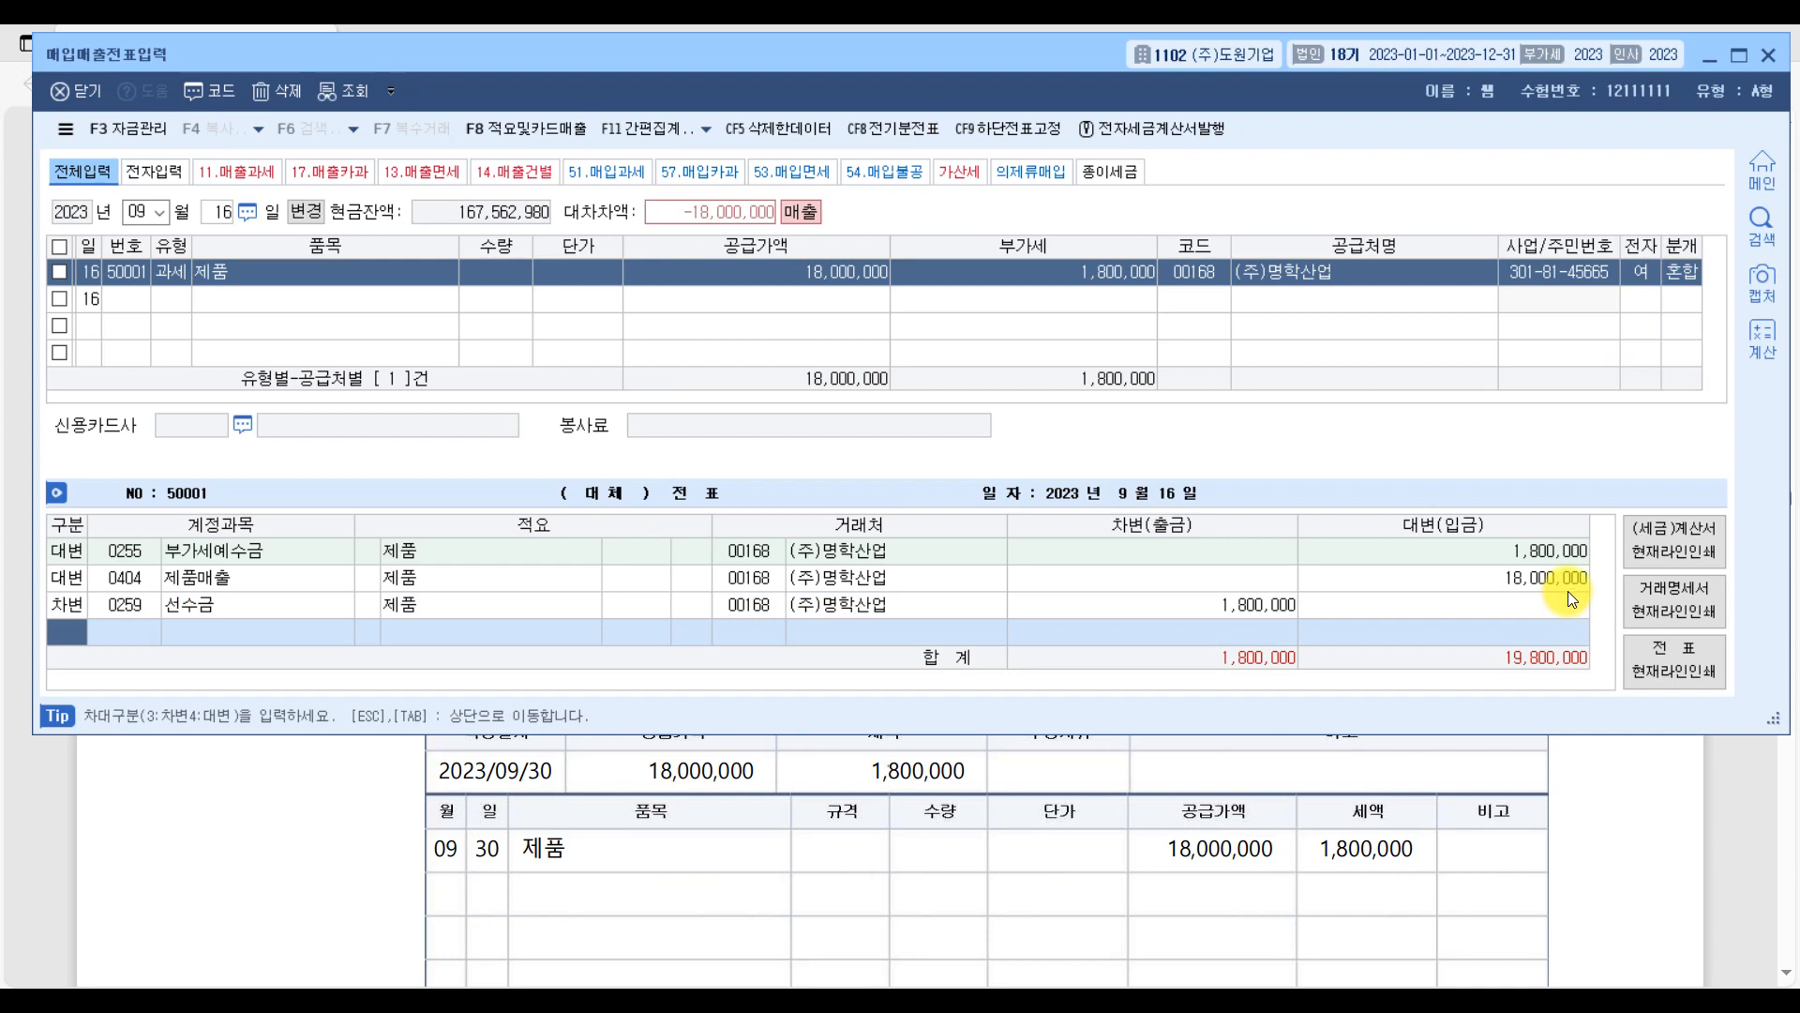
Add a second 차변 line for 현금, accepting the remaining 18,000,000 as its amount.
{"action": "type", "text": "3"}
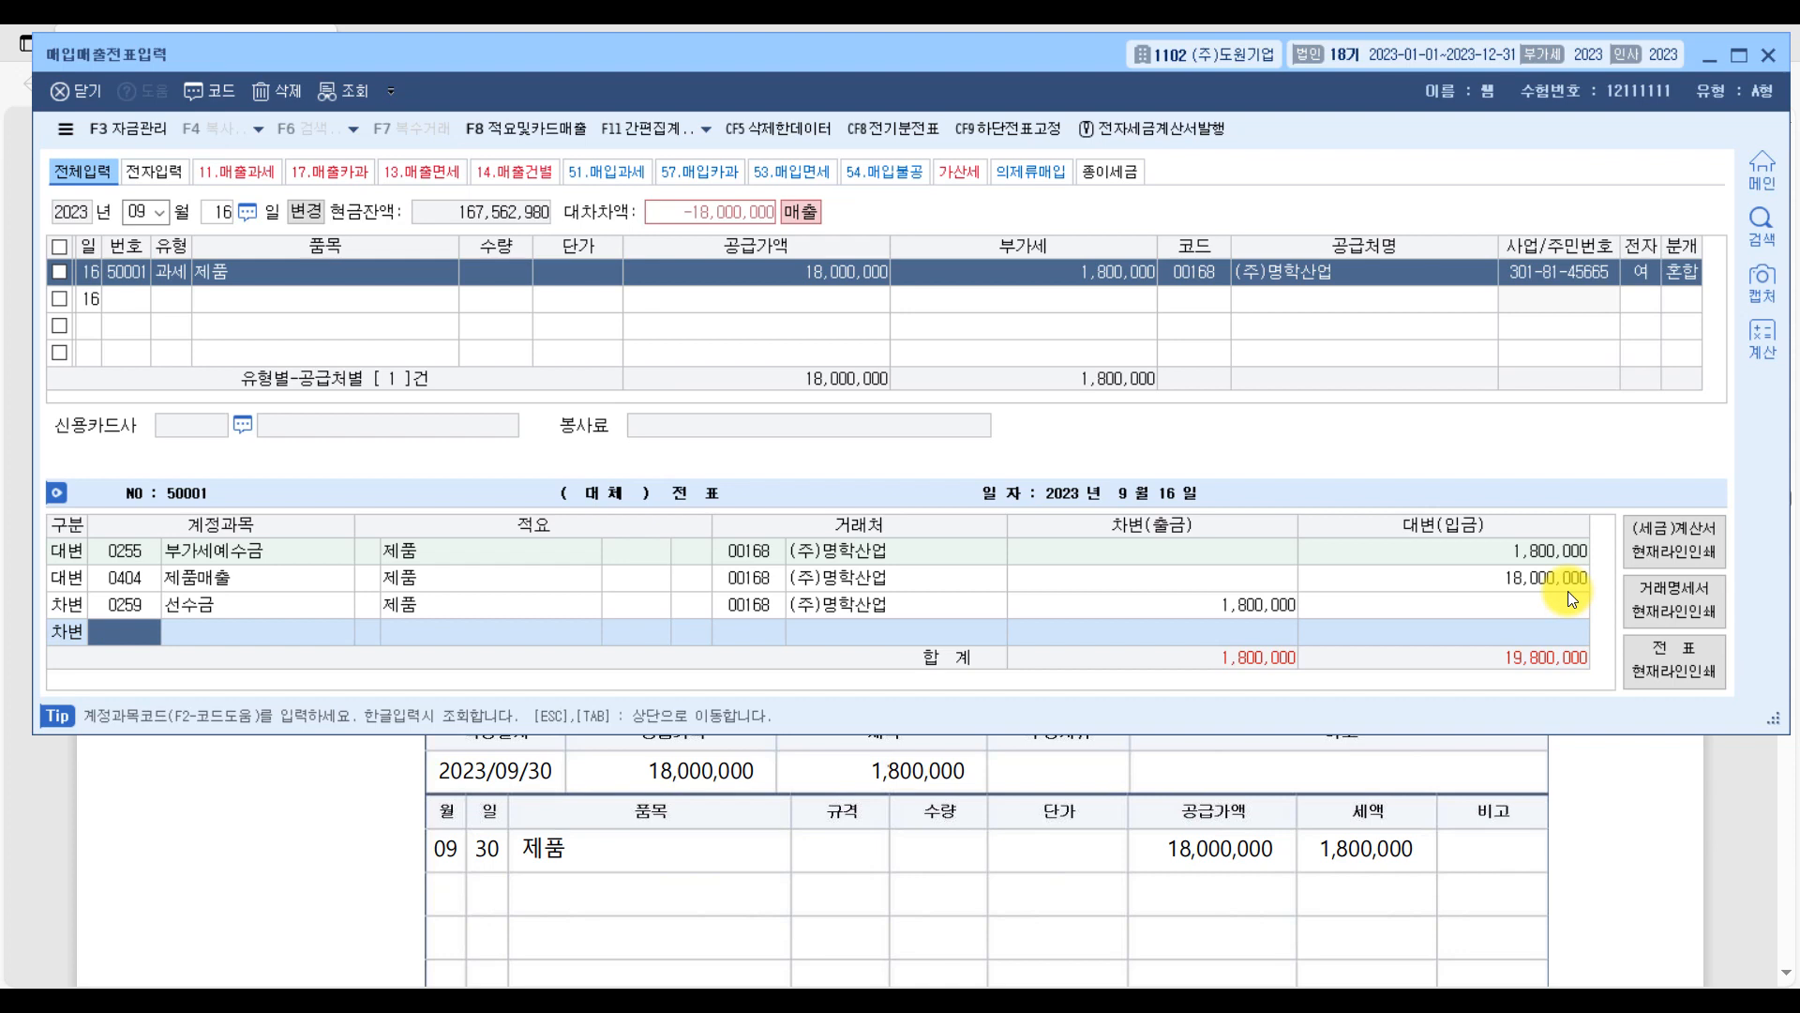
{"action": "type", "text": "현금"}
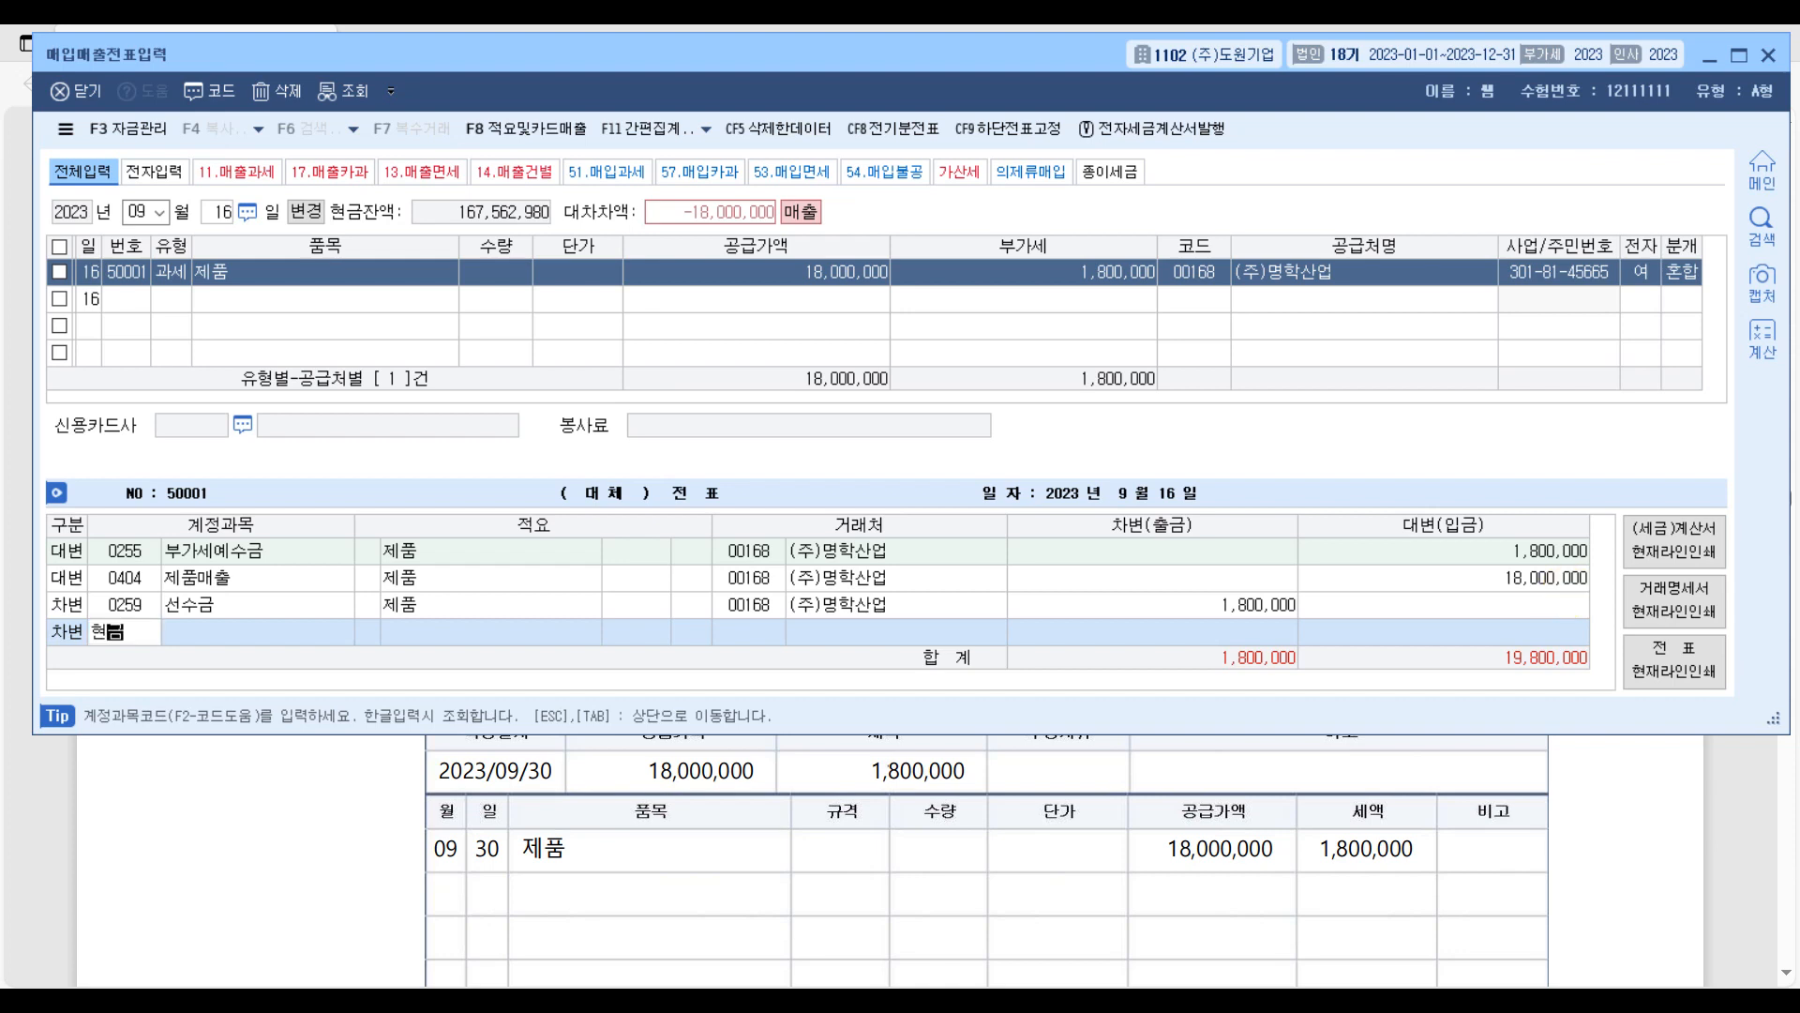
{"action": "key", "text": "Return"}
{"action": "key", "text": "Return"}
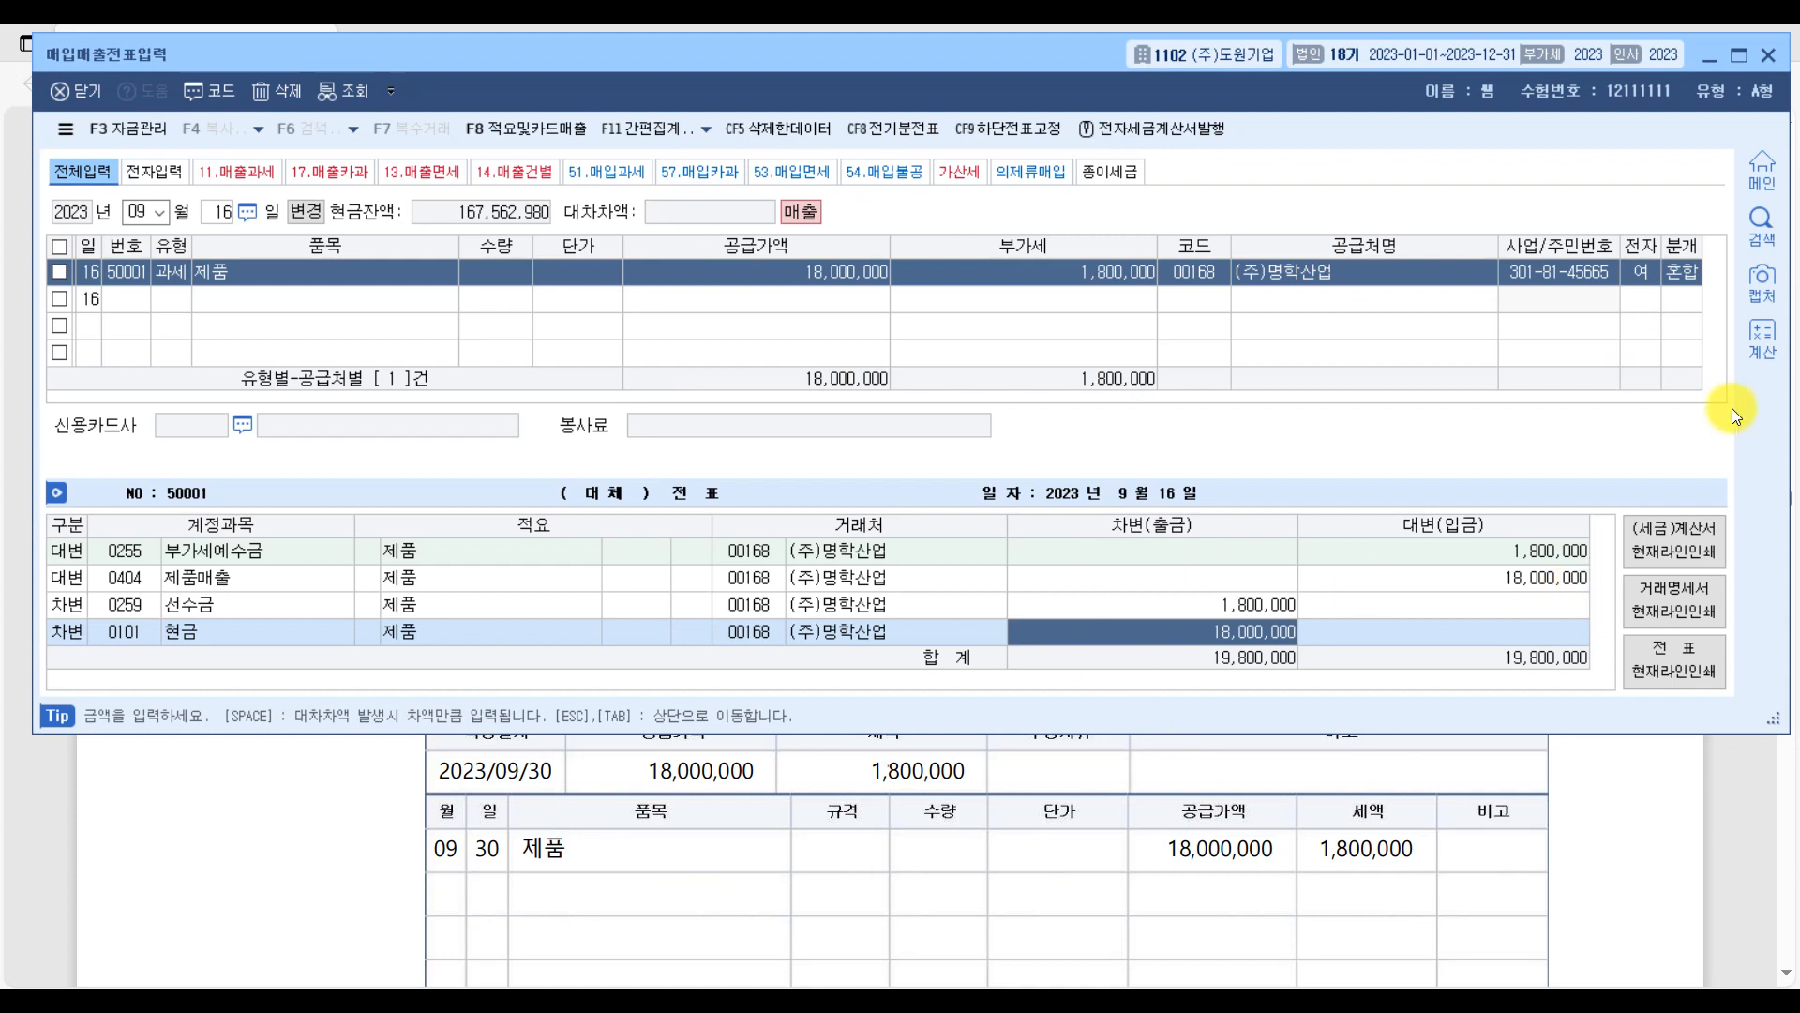
Switch to the PDF's question [5], underline 구매확인서, the 영세율전자세금계산서 clause and the 보통예금 payment sentence, and circle 매입.
{"action": "left_click", "coordinate": [1735, 885]}
{"action": "scroll", "coordinate": [797, 754], "scroll_direction": "down", "scroll_amount": 12}
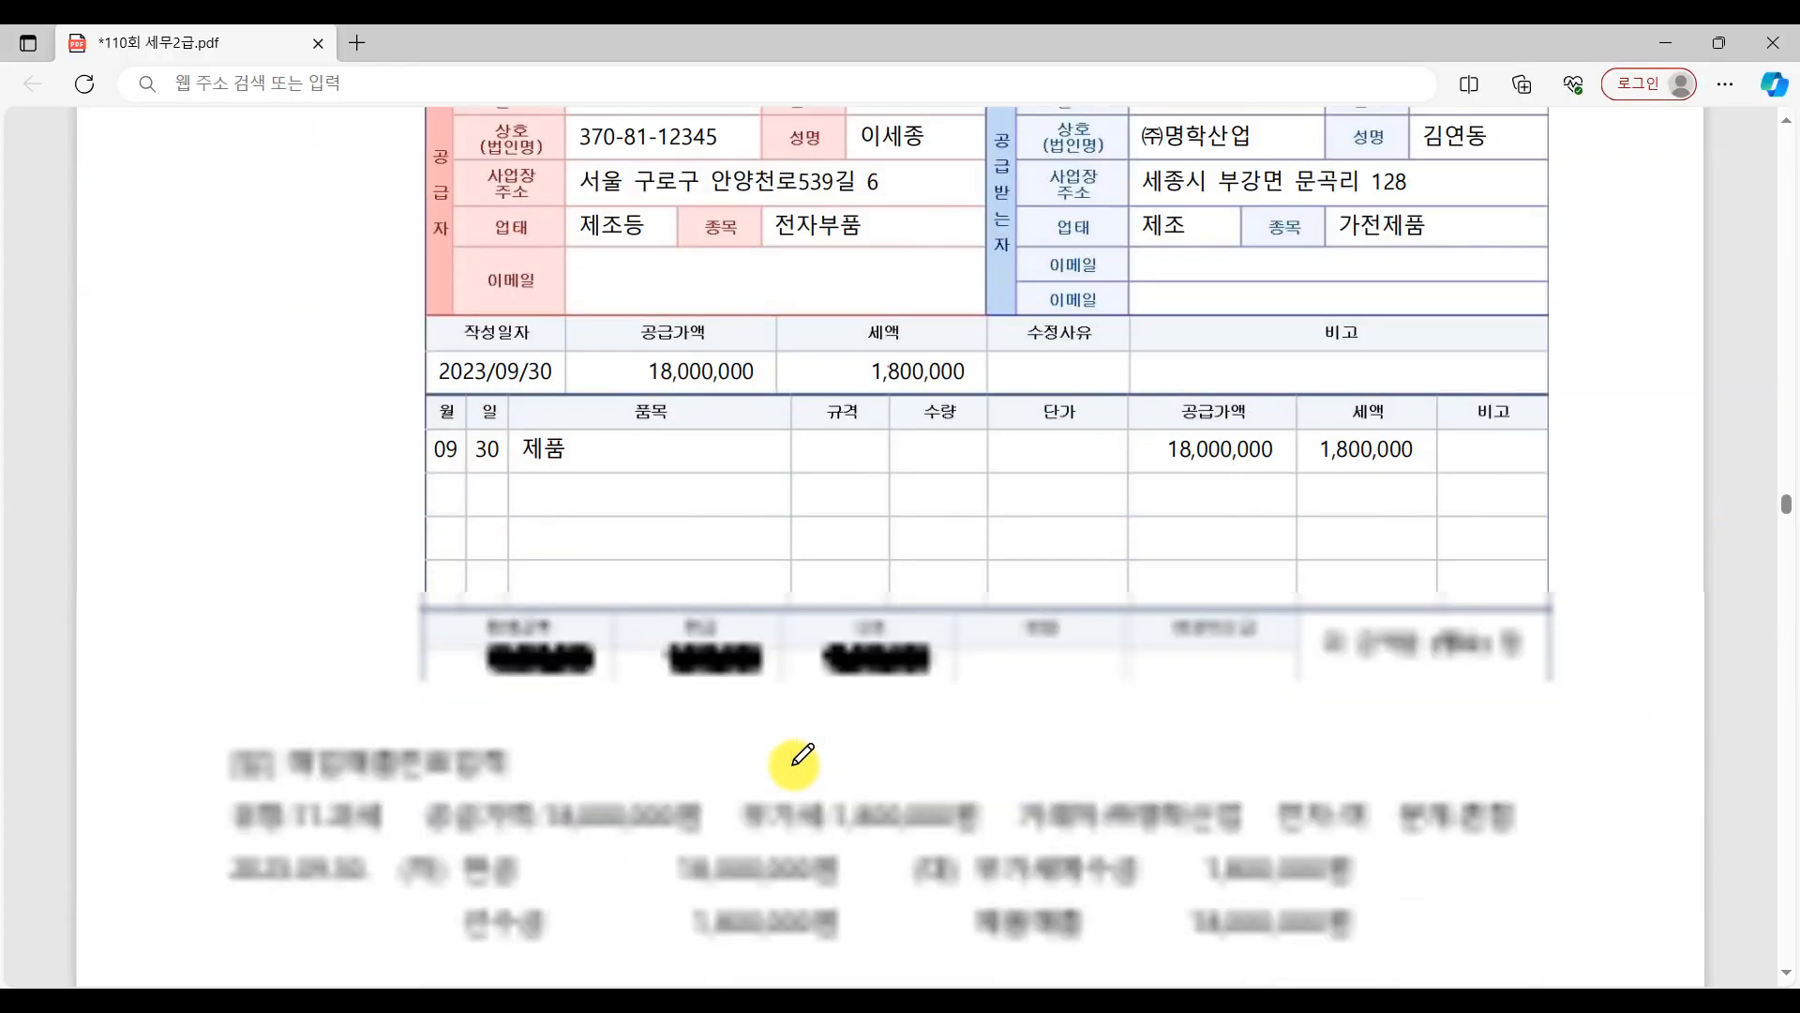
{"action": "scroll", "coordinate": [808, 753], "scroll_direction": "down", "scroll_amount": 6}
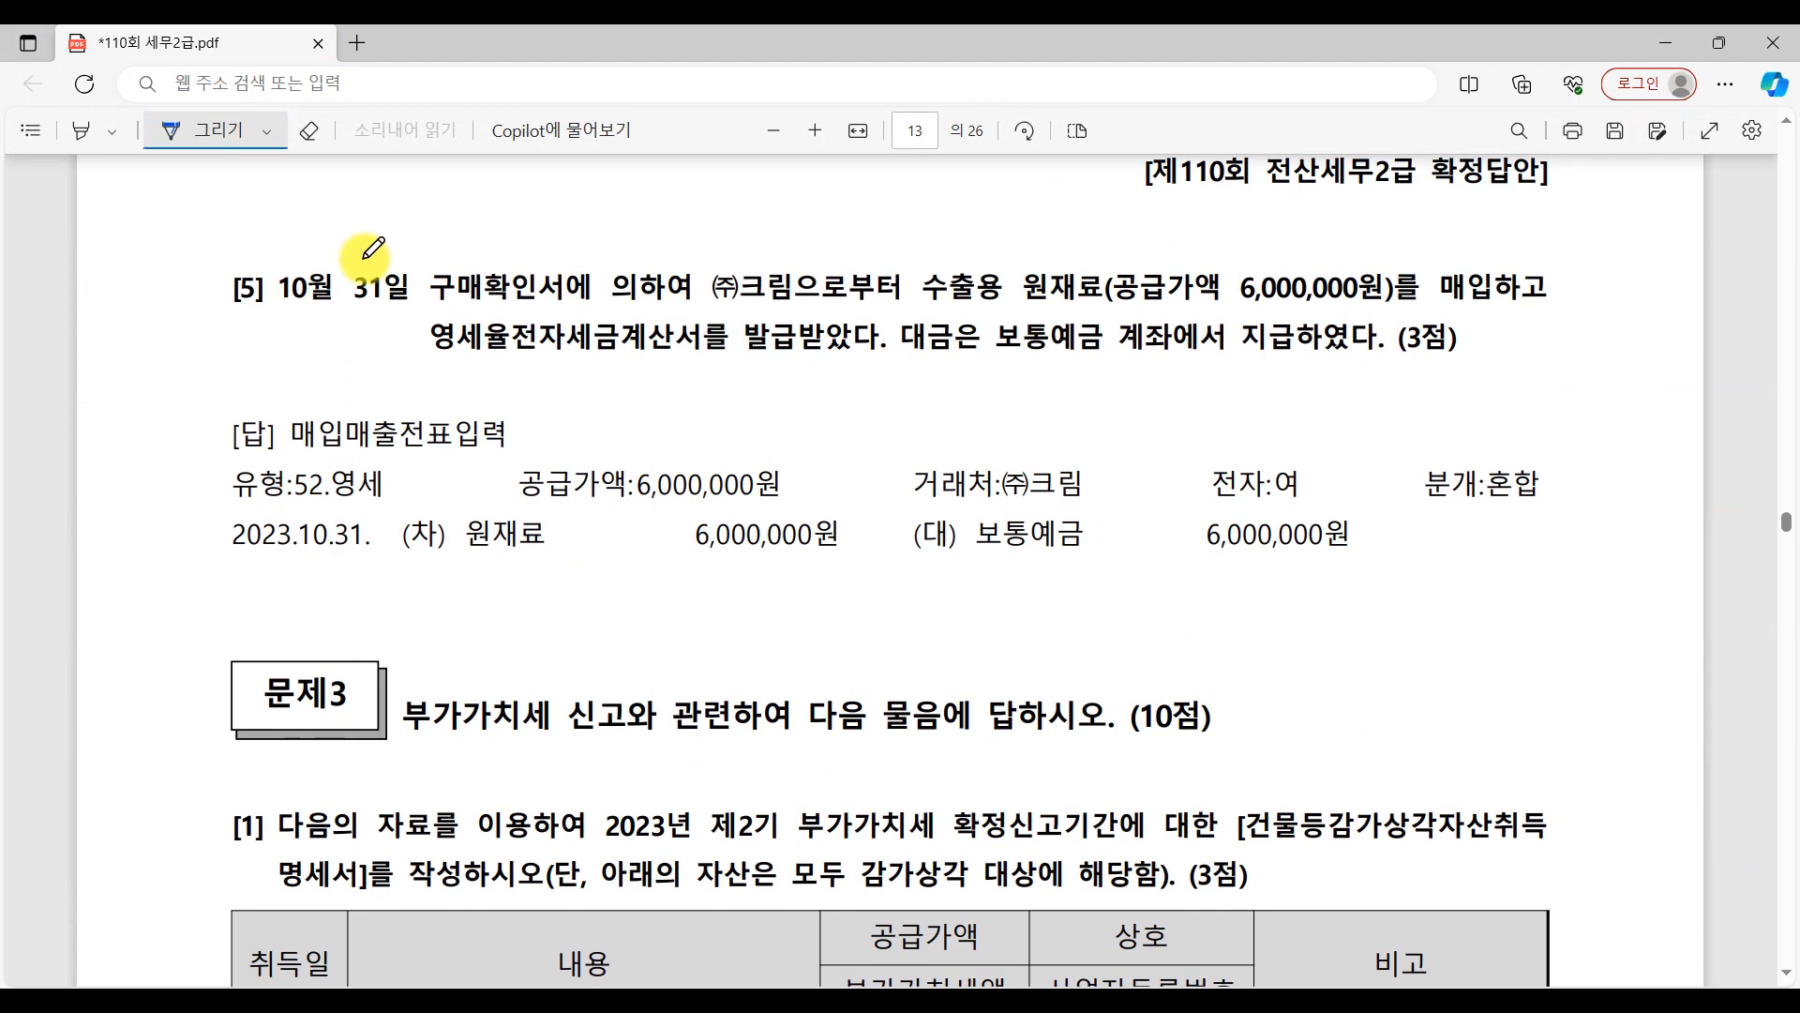
{"action": "left_click_drag", "start_coordinate": [389, 298], "coordinate": [563, 297]}
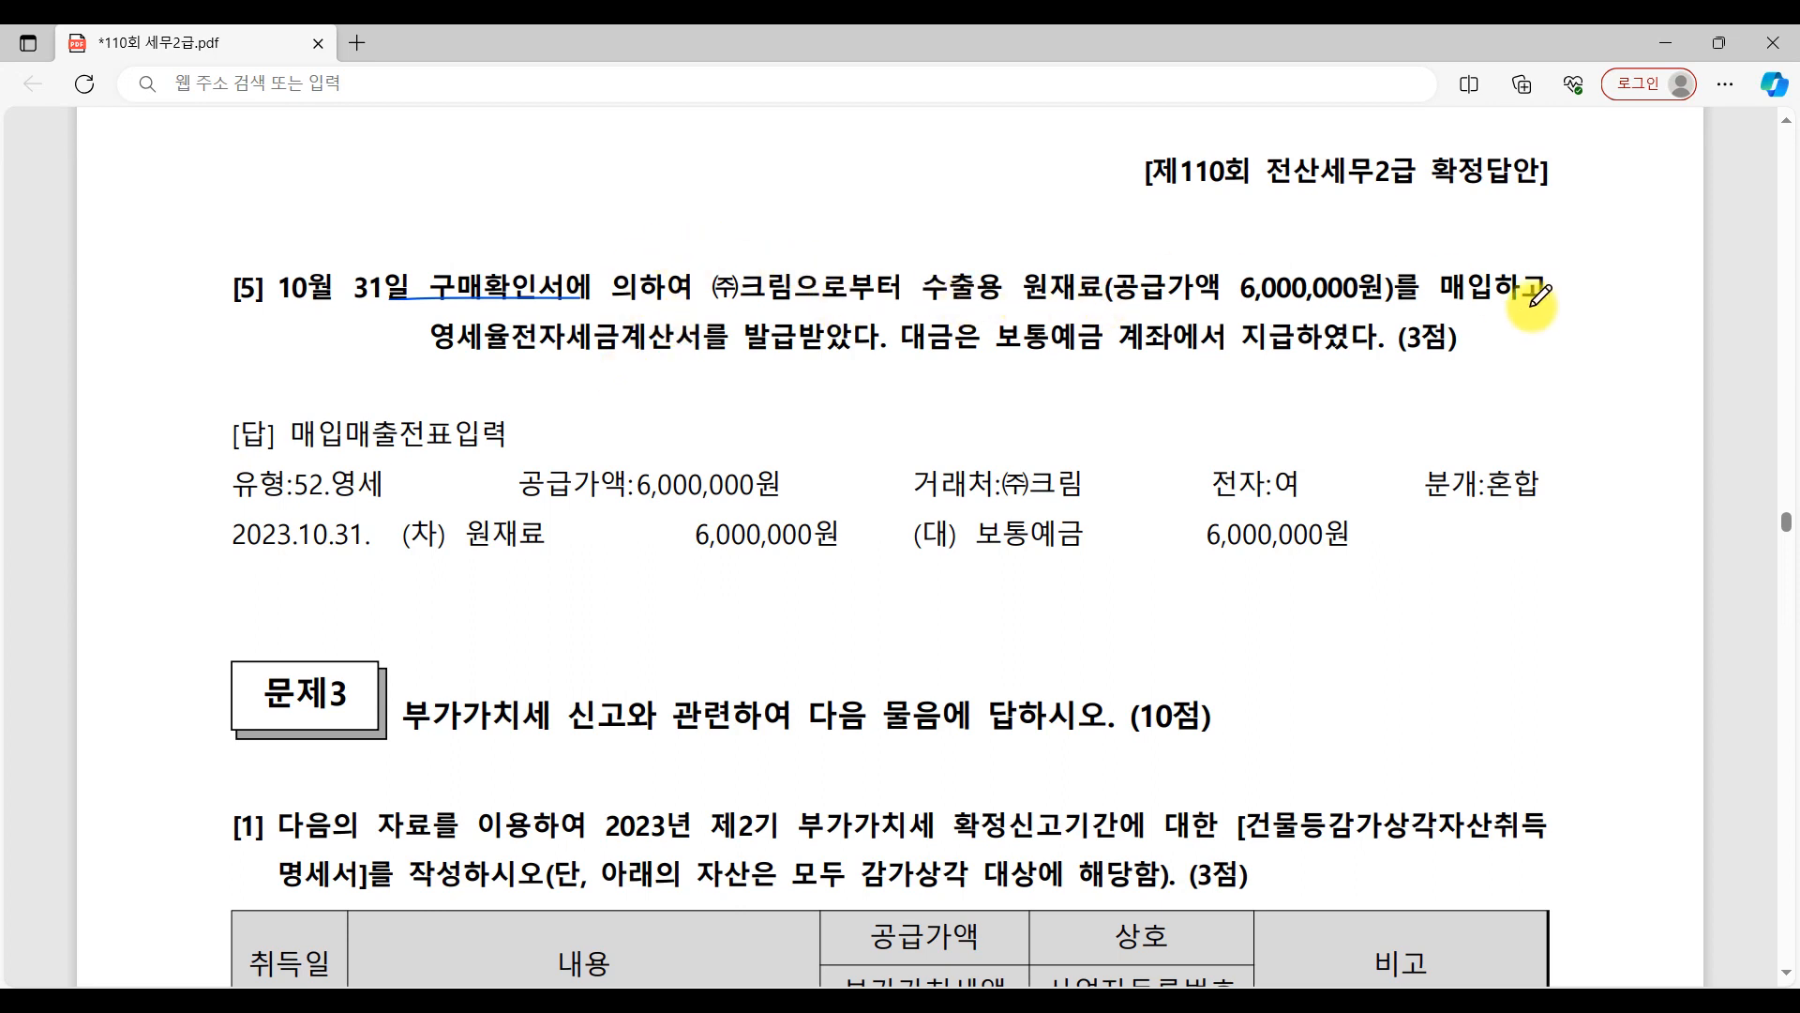
{"action": "left_click_drag", "start_coordinate": [439, 373], "coordinate": [830, 373]}
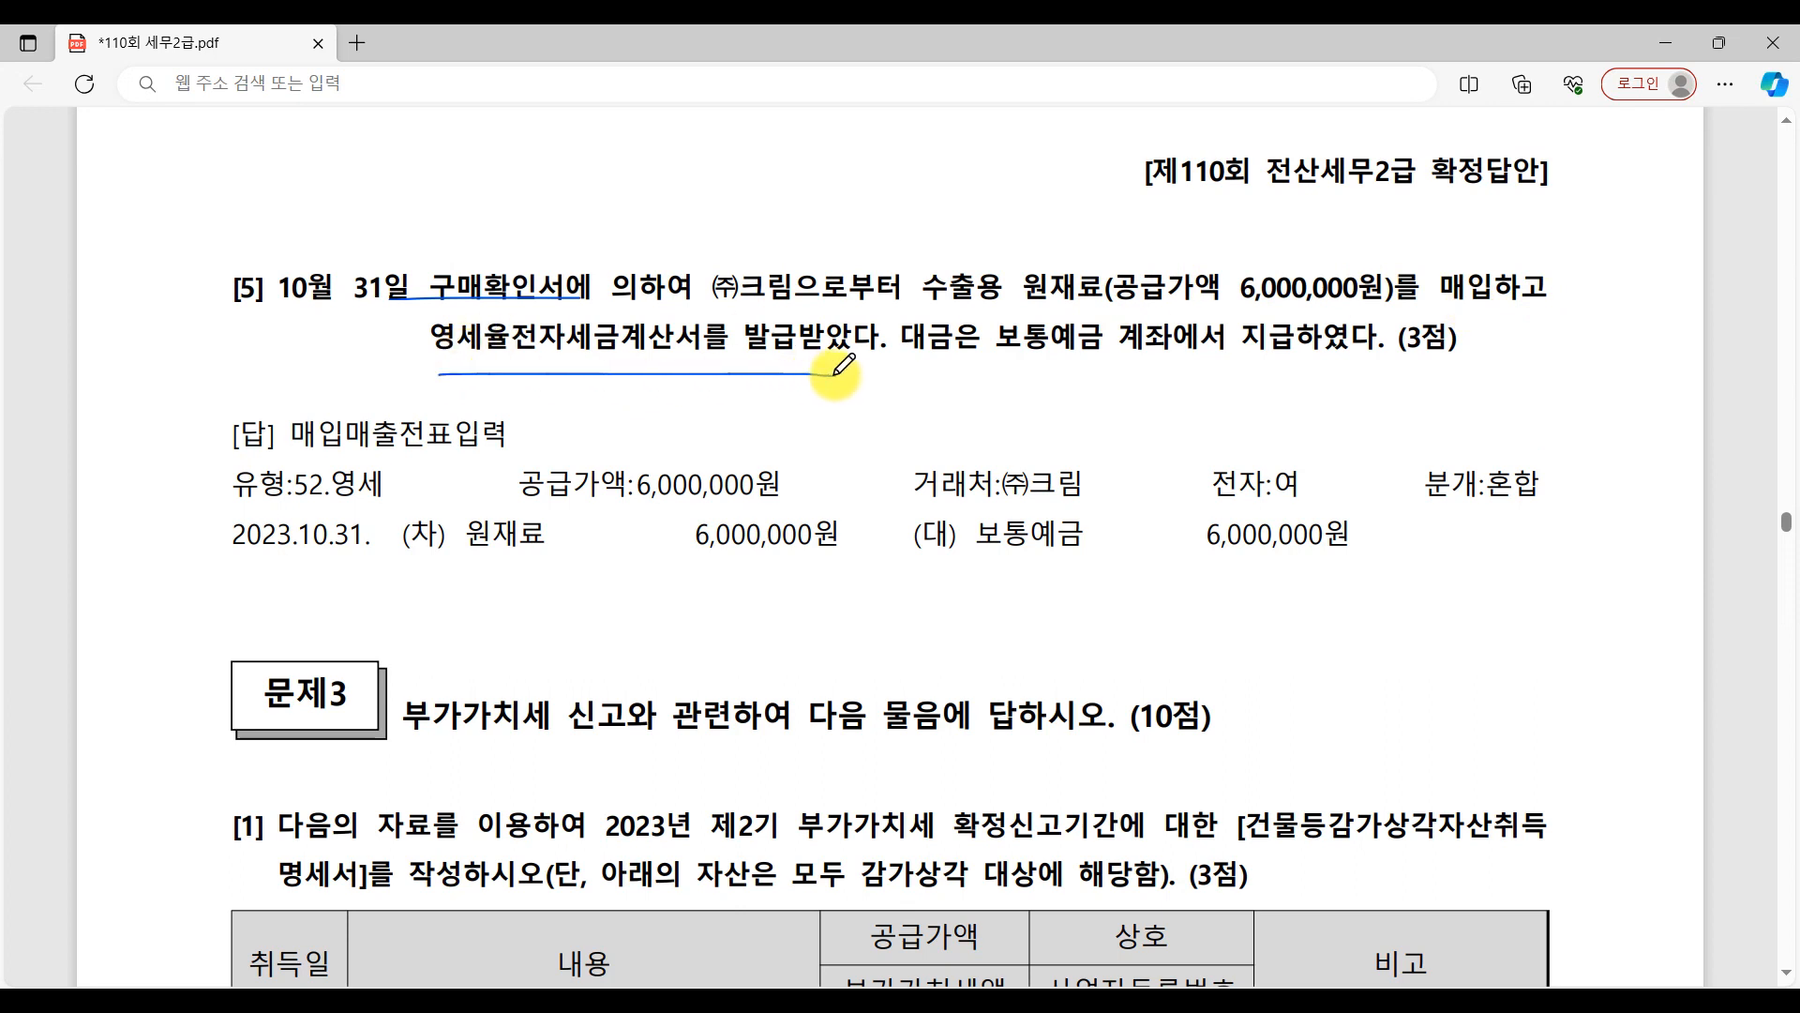
{"action": "mouse_move", "coordinate": [1491, 312]}
{"action": "left_mouse_down"}
{"action": "mouse_move", "coordinate": [1427, 298]}
{"action": "mouse_move", "coordinate": [1452, 345]}
{"action": "left_mouse_up"}
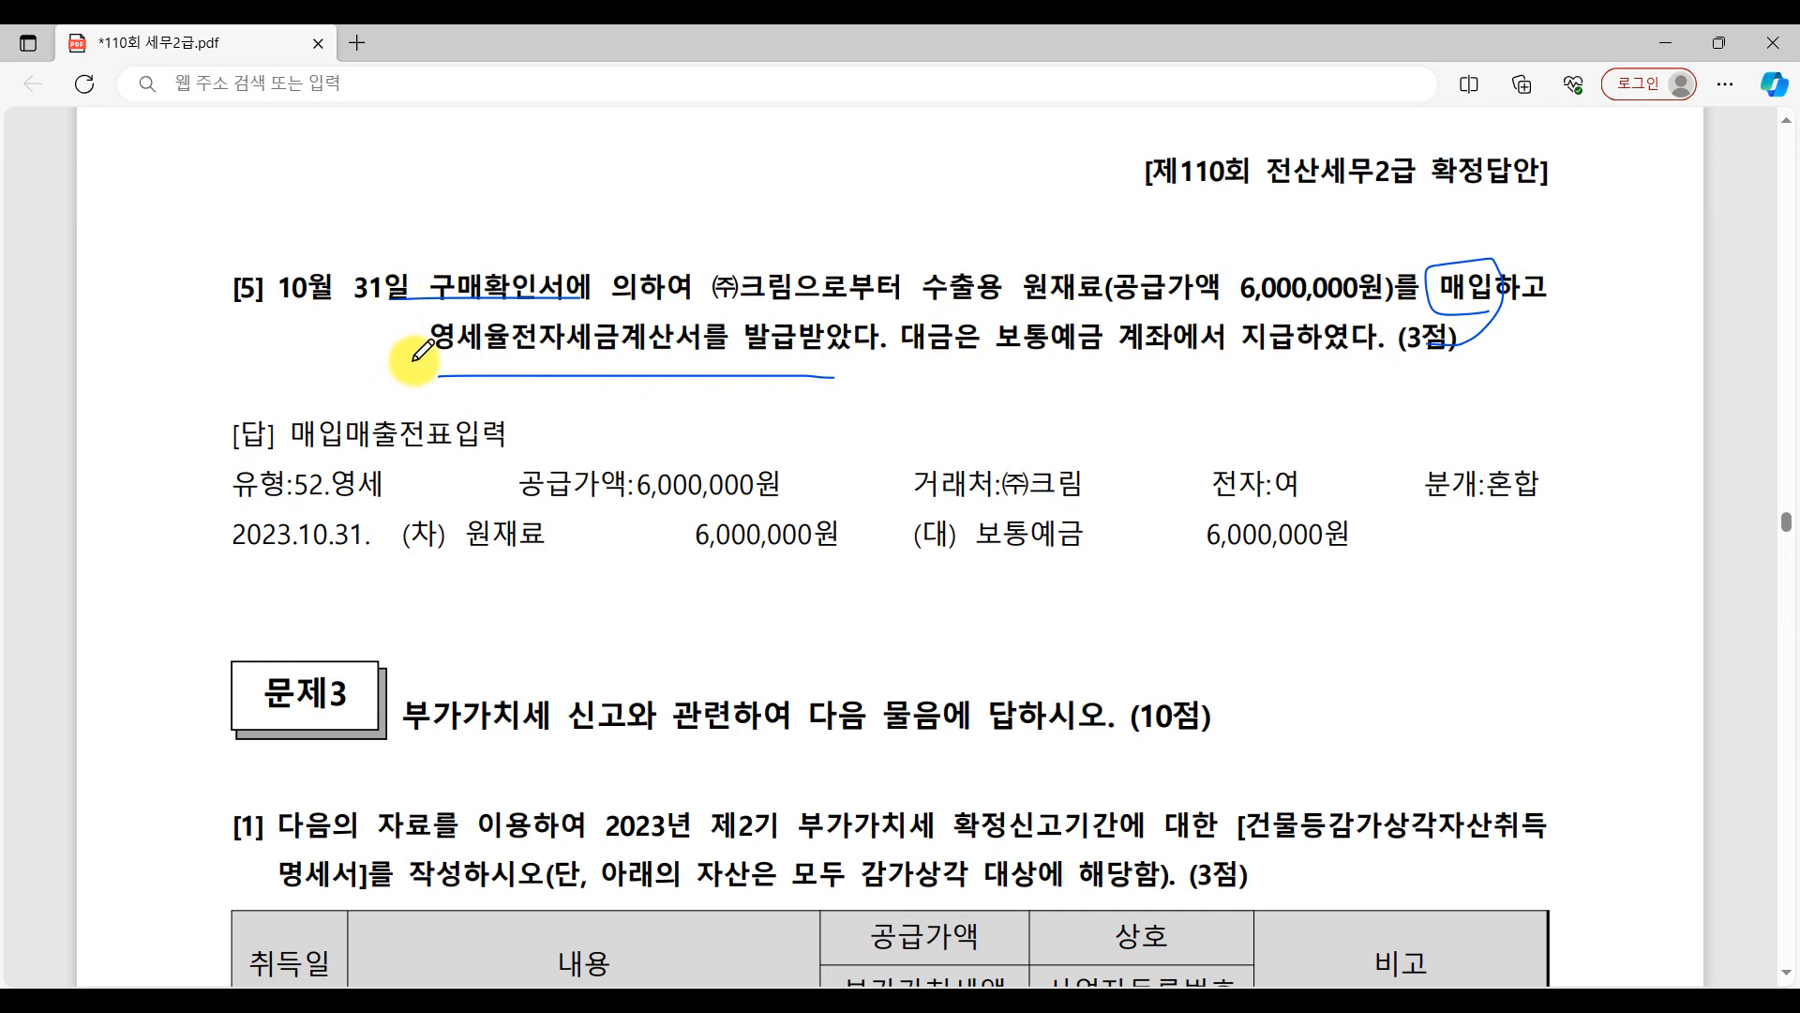
{"action": "left_click_drag", "start_coordinate": [1002, 394], "coordinate": [1675, 395]}
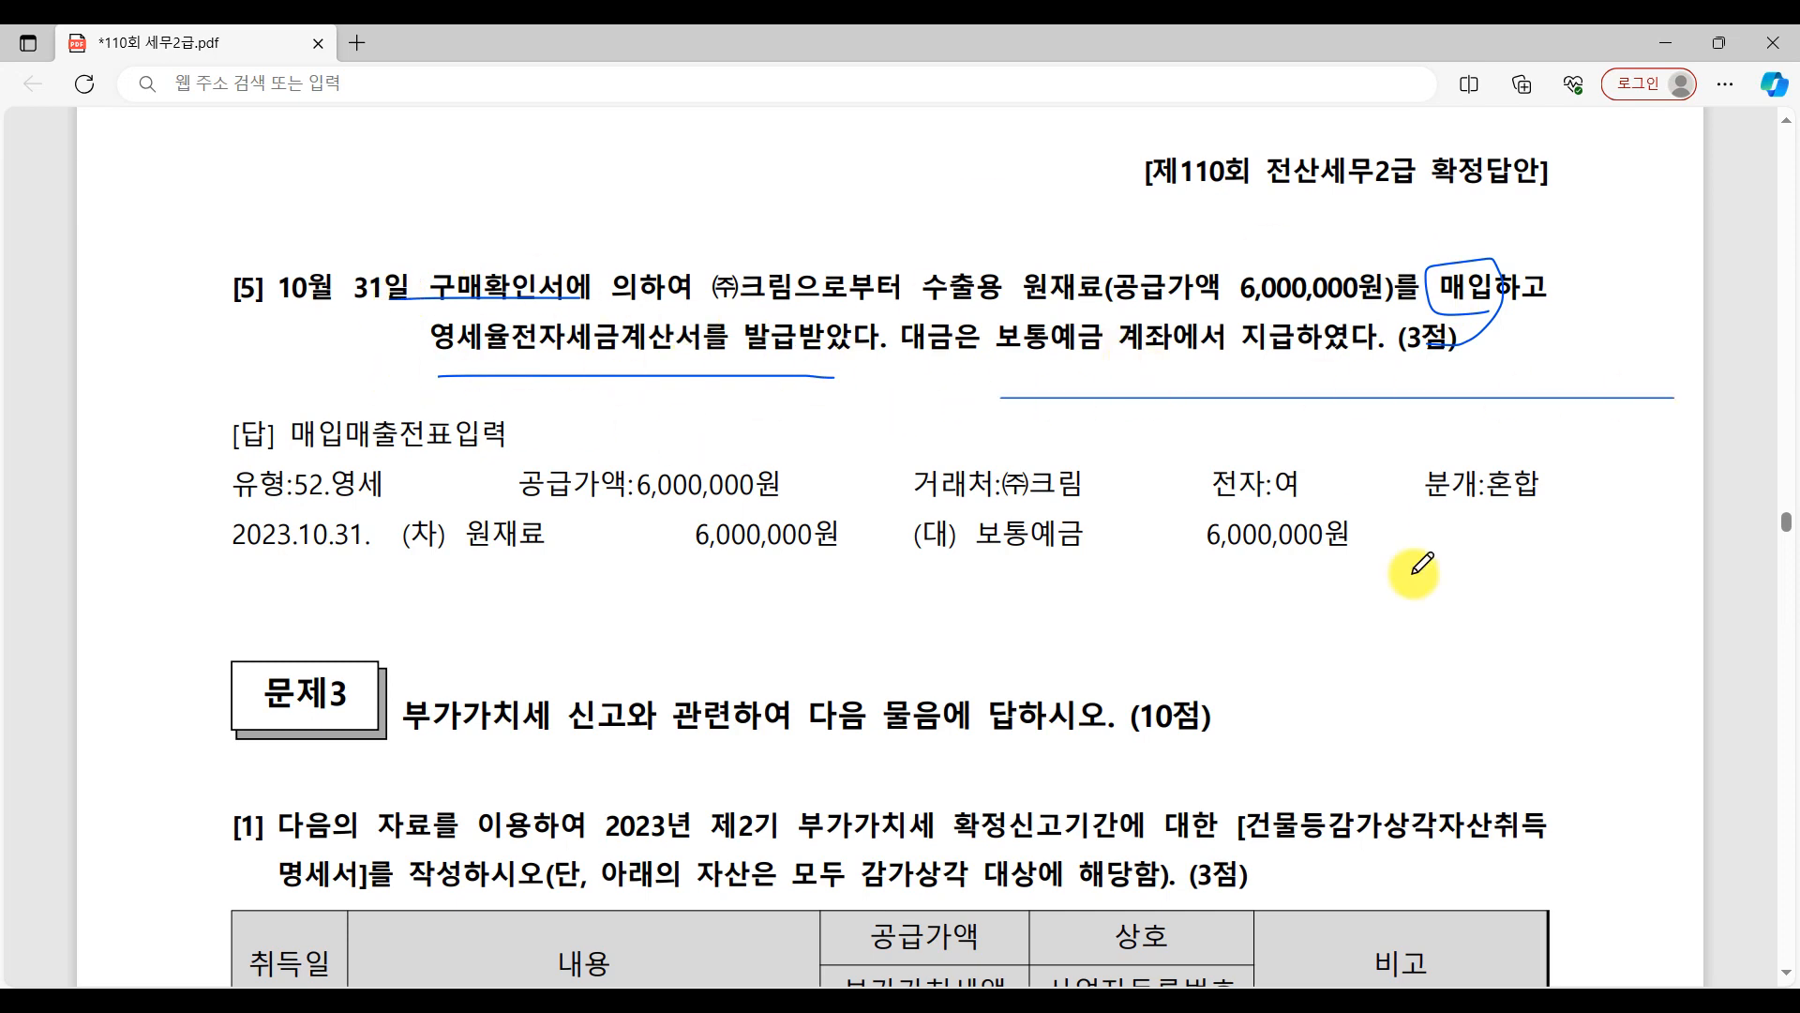
Return to 매입매출전표입력, set the date to month 10, day 31, and give the new voucher 유형 52.영세.
{"action": "key", "text": "alt+Tab"}
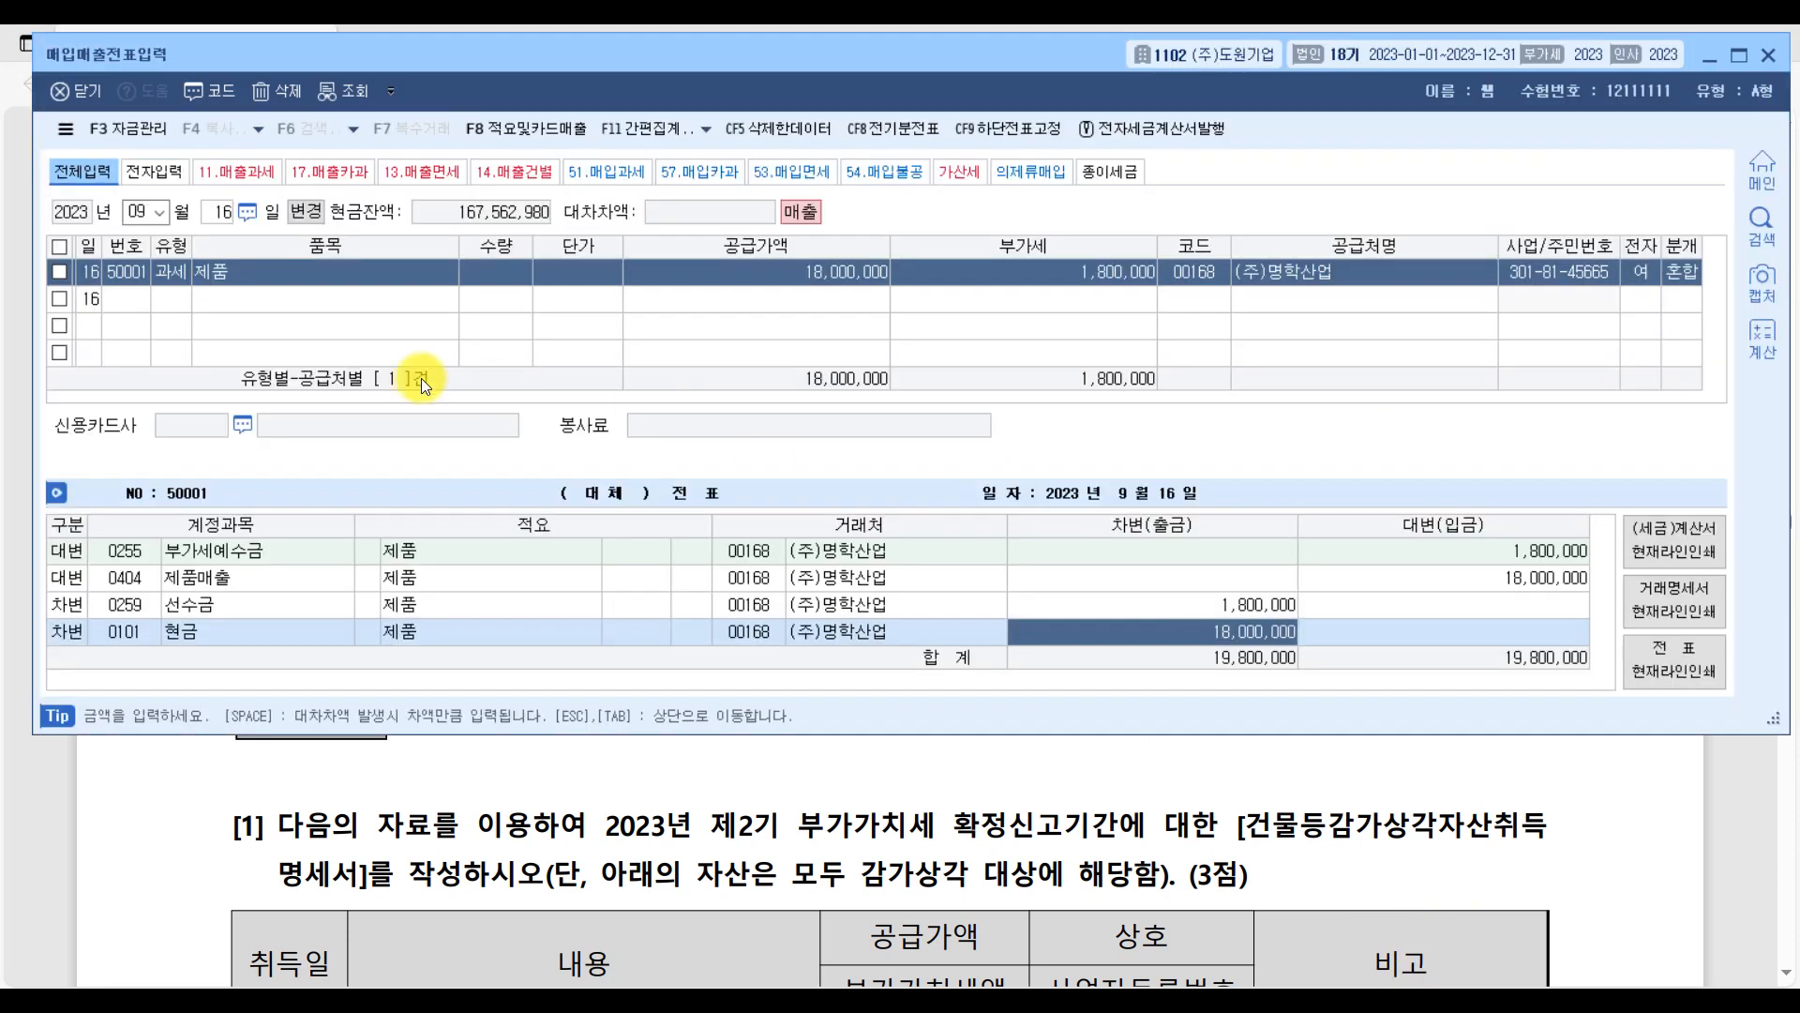
{"action": "left_click", "coordinate": [142, 211]}
{"action": "type", "text": "103"}
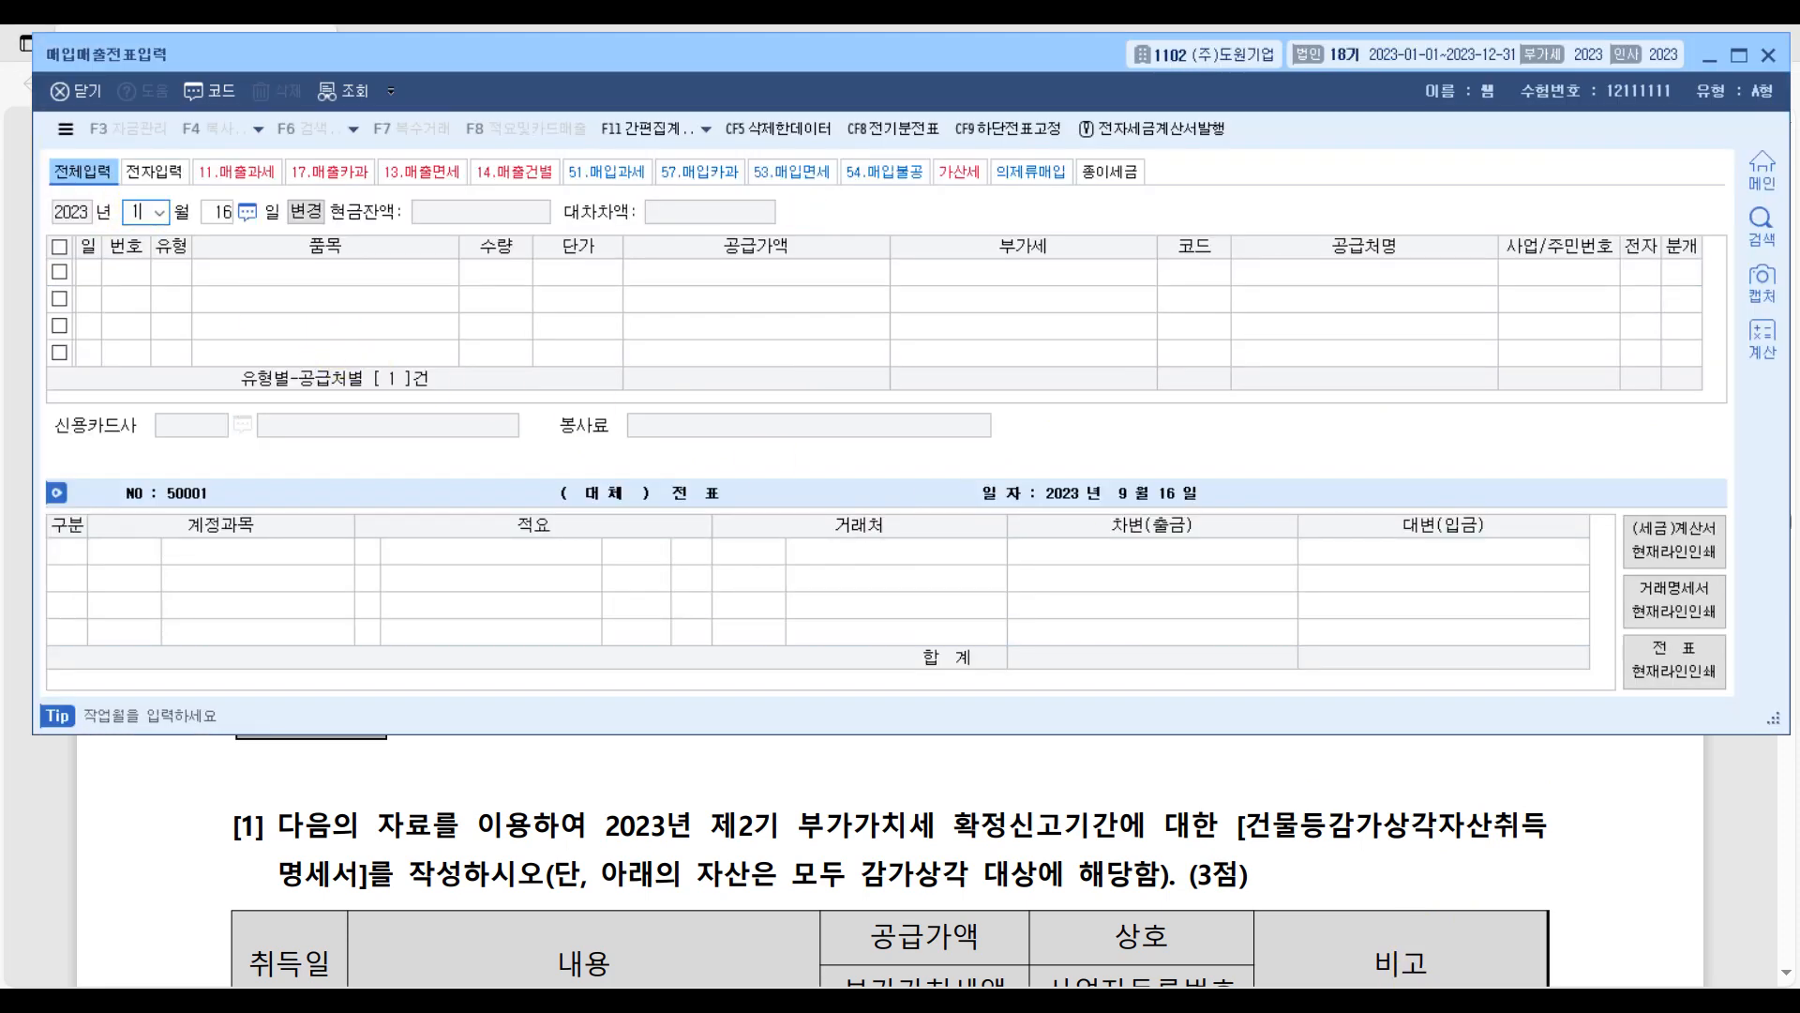
{"action": "type", "text": "1"}
{"action": "key", "text": "Return"}
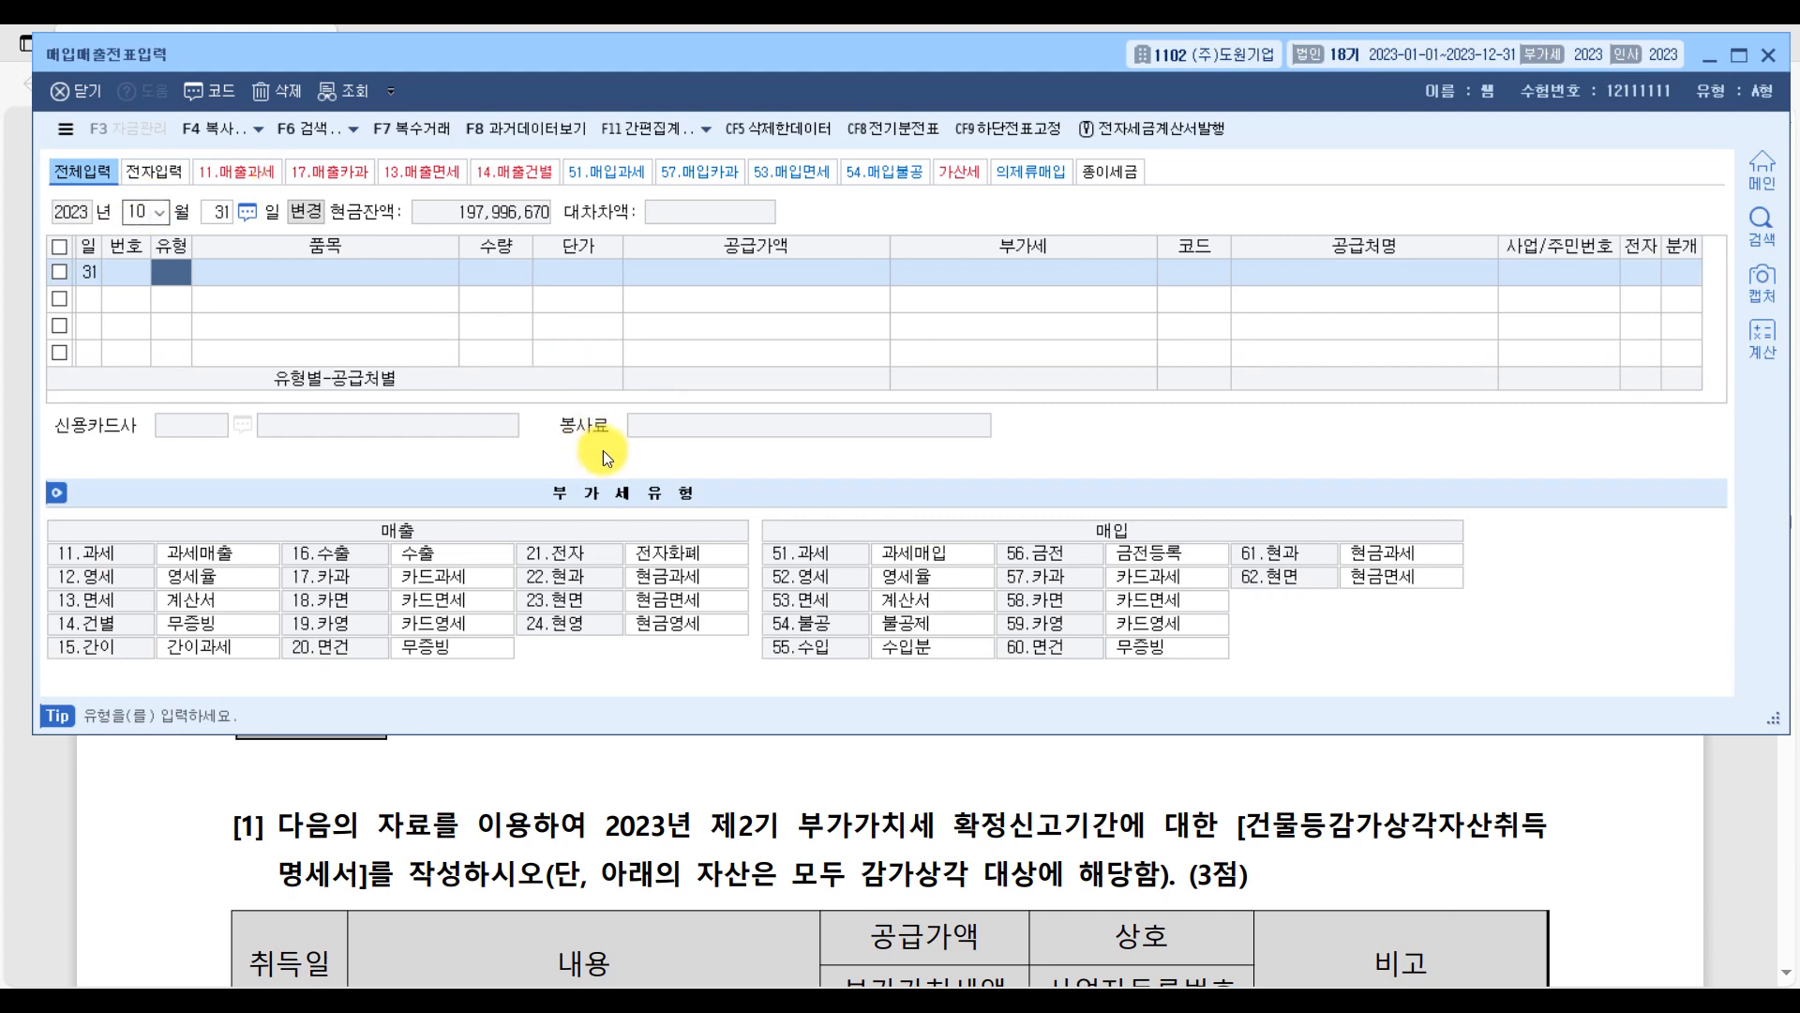
{"action": "type", "text": "52"}
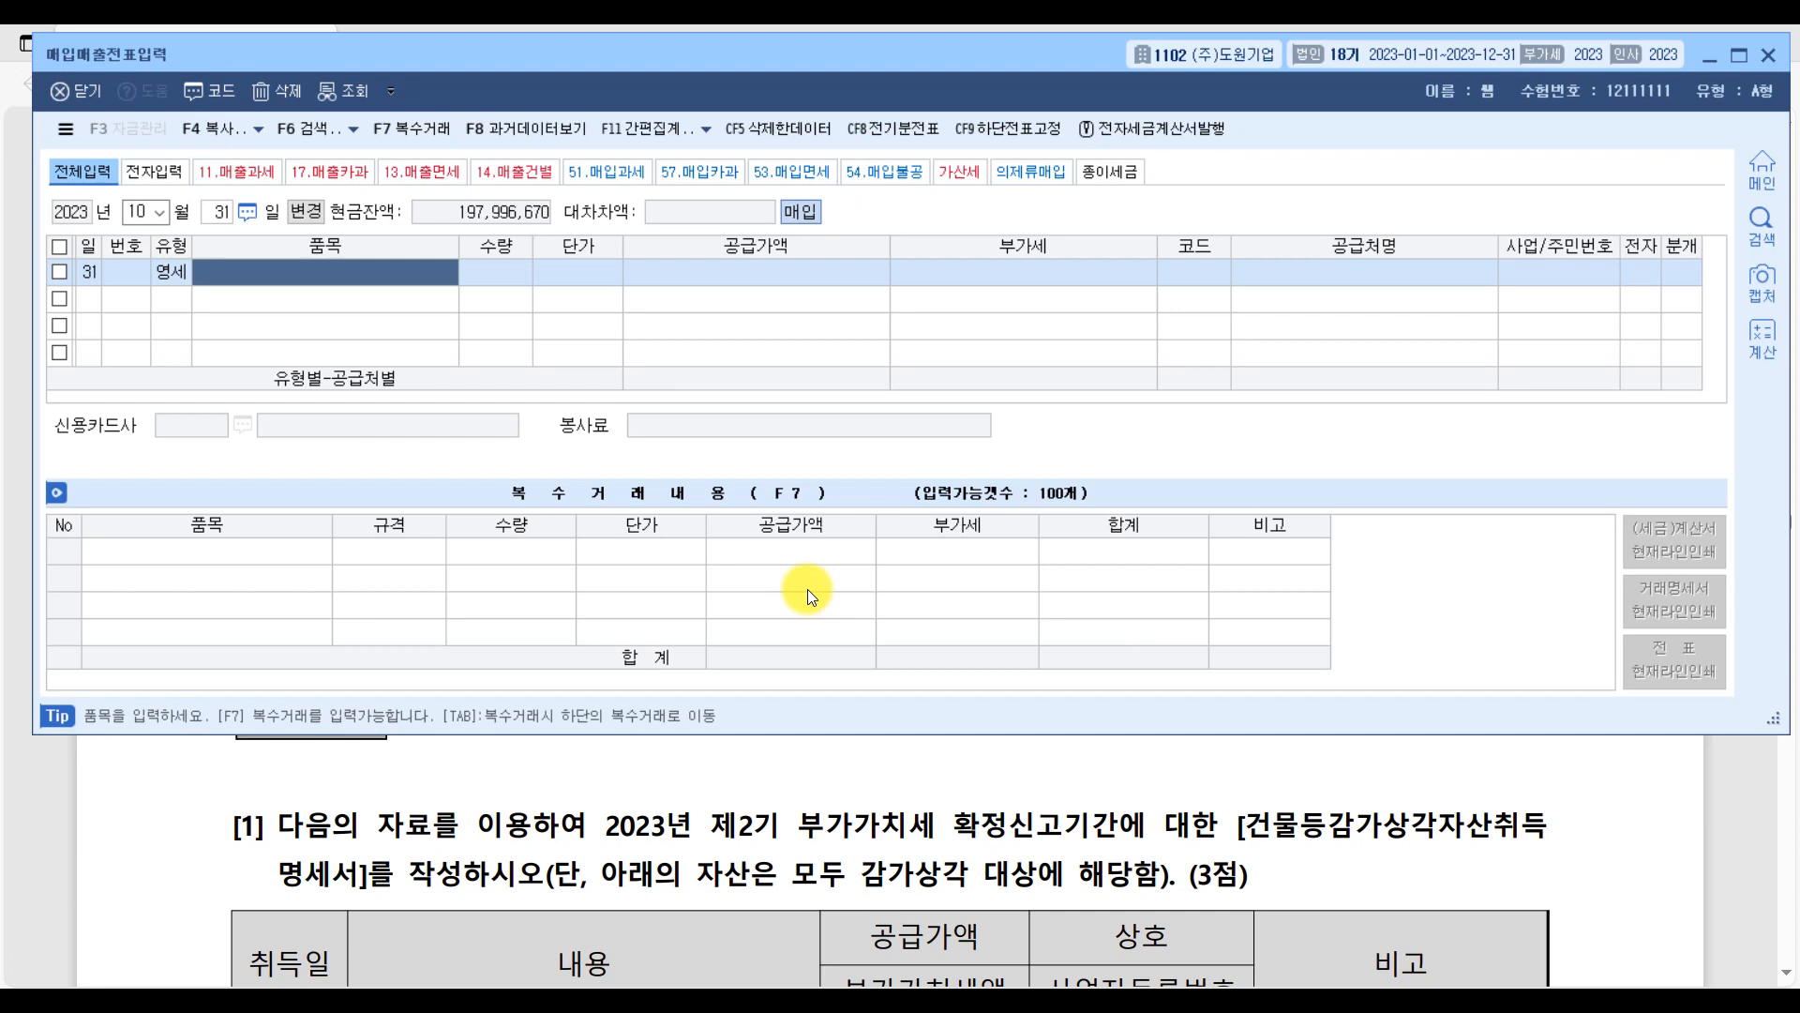
Enter 원재료 as the October voucher's 품목 and 6,000,000 as its 공급가액, leaving 수량 and 단가 blank.
{"action": "type", "text": "원재료"}
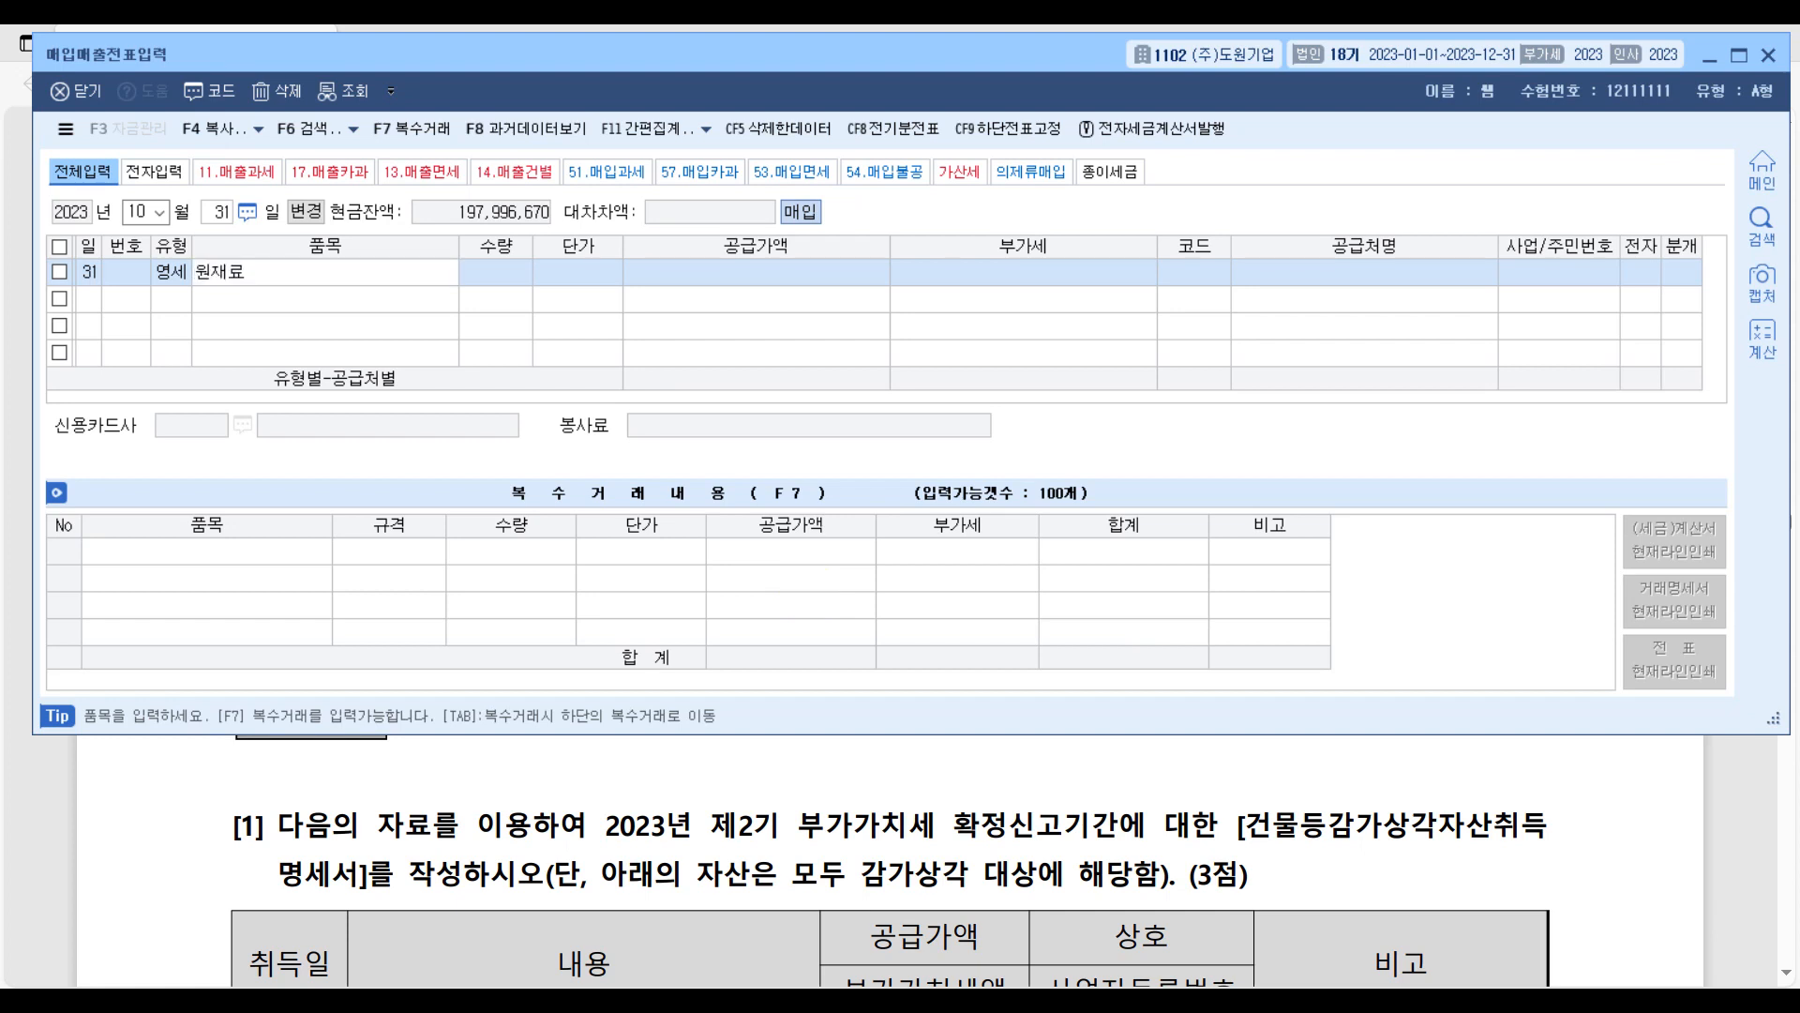
{"action": "key", "text": "Return"}
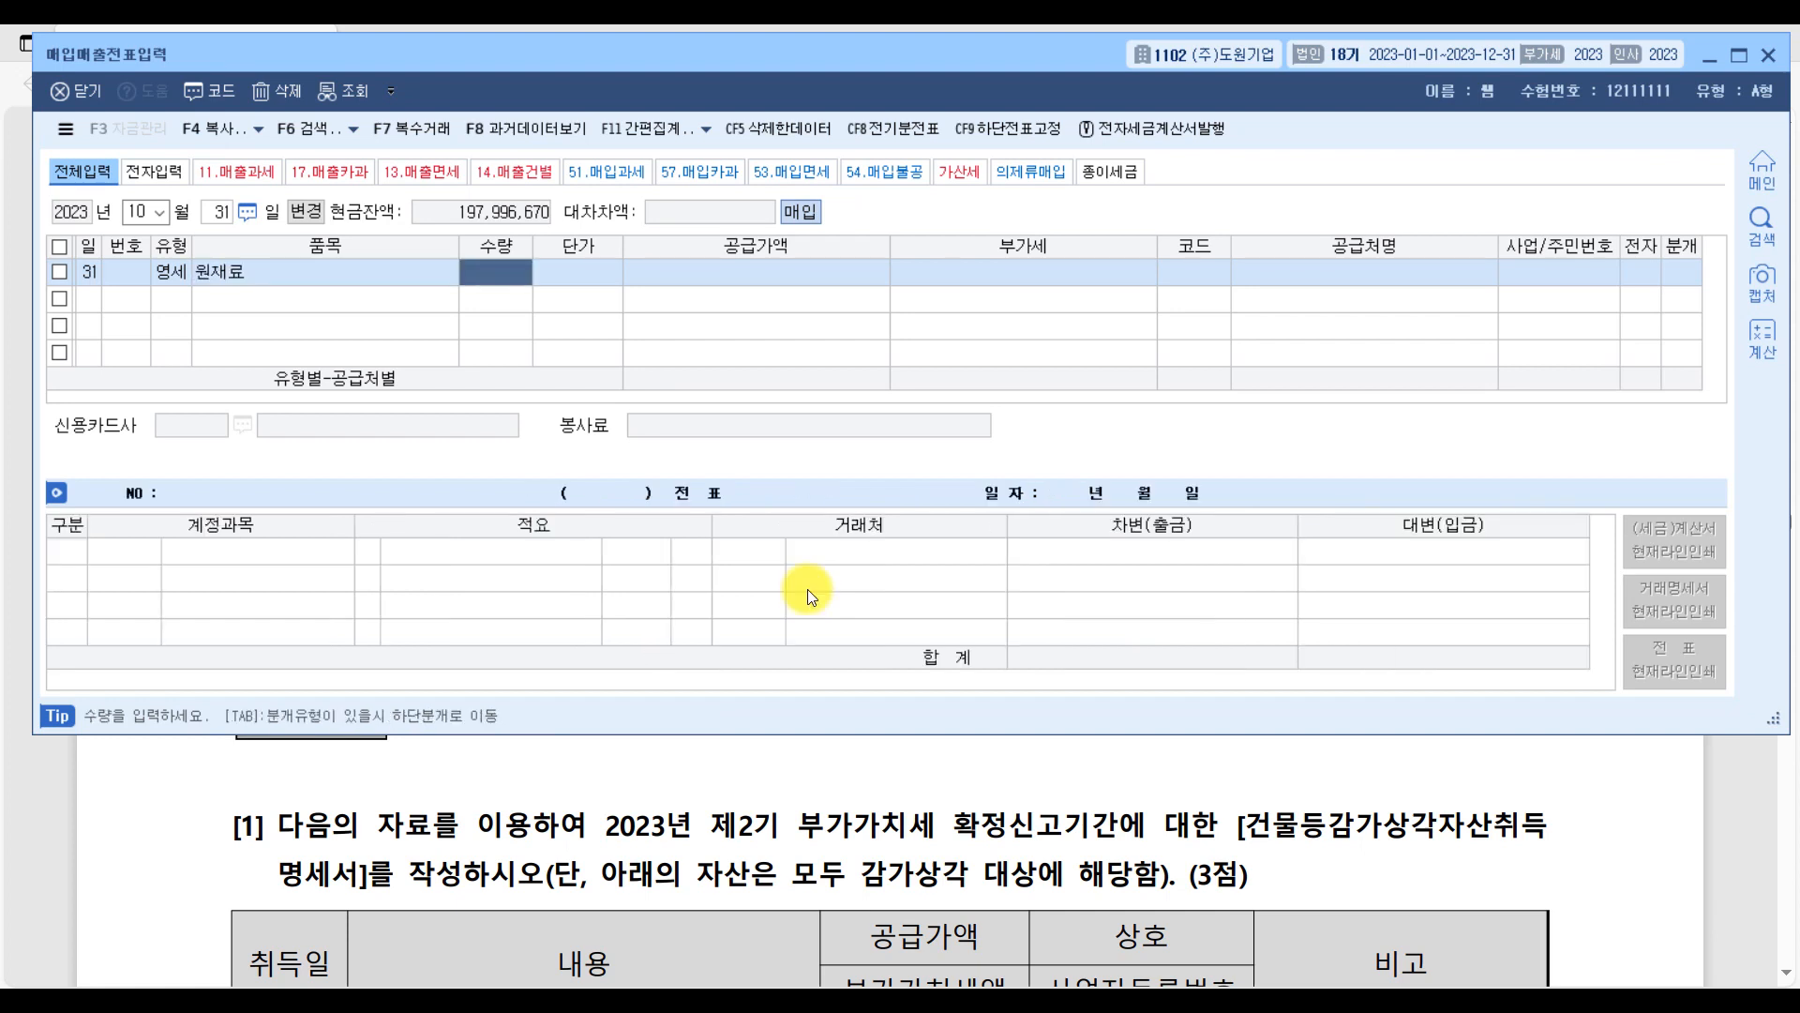
{"action": "key", "text": "Return"}
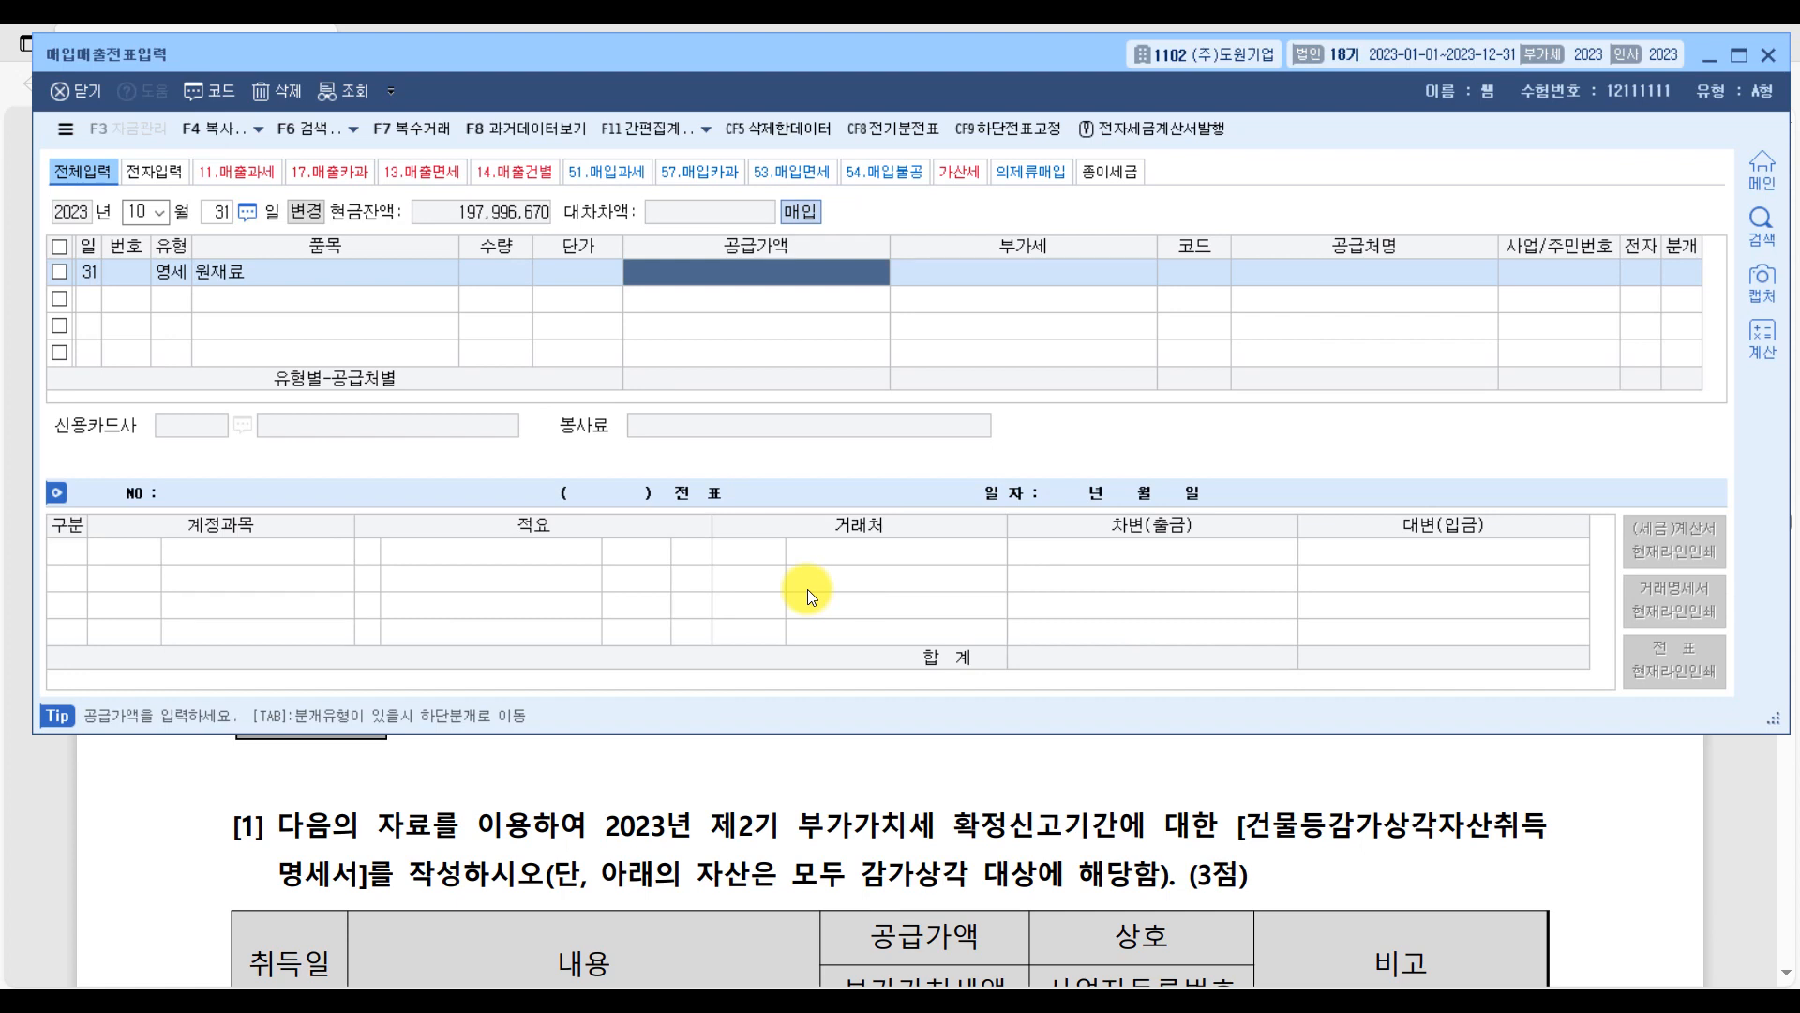
{"action": "type", "text": "6000000"}
{"action": "key", "text": "Return"}
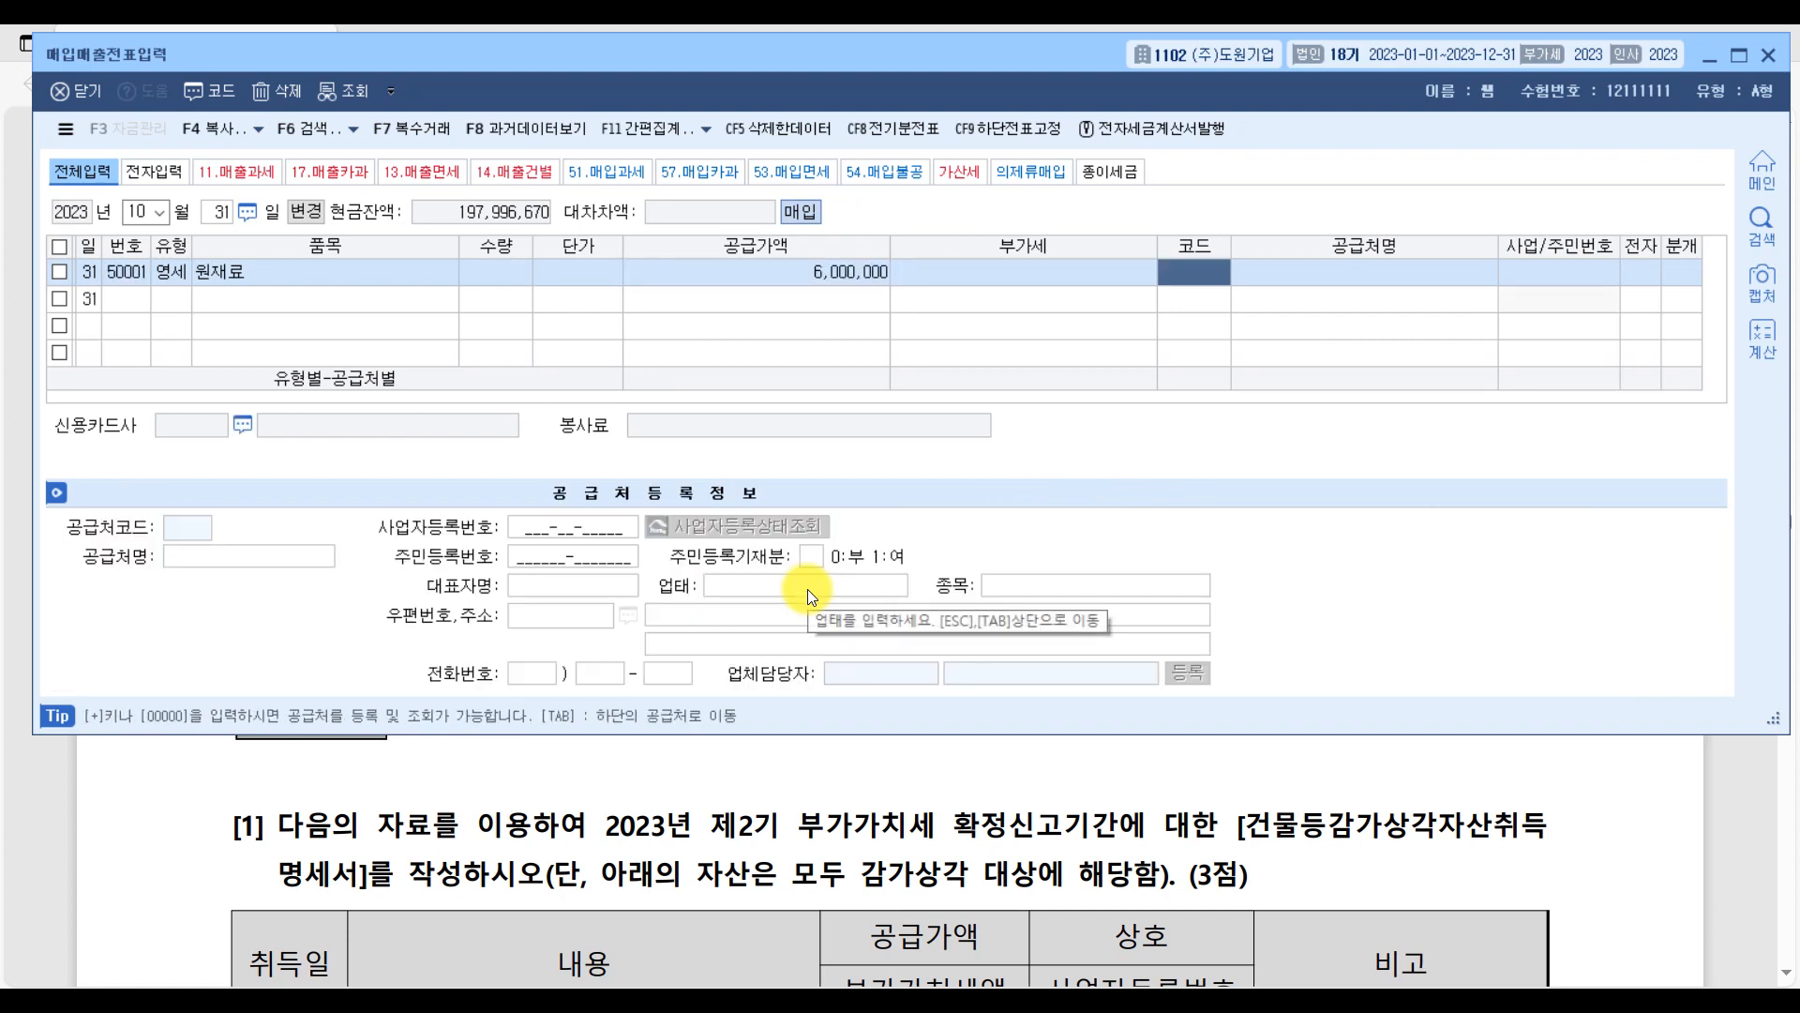
Set the October voucher's 공급처 to (주)크림, mark 전자 as 여, and choose 혼합 as the 분개 type.
{"action": "type", "text": "크림"}
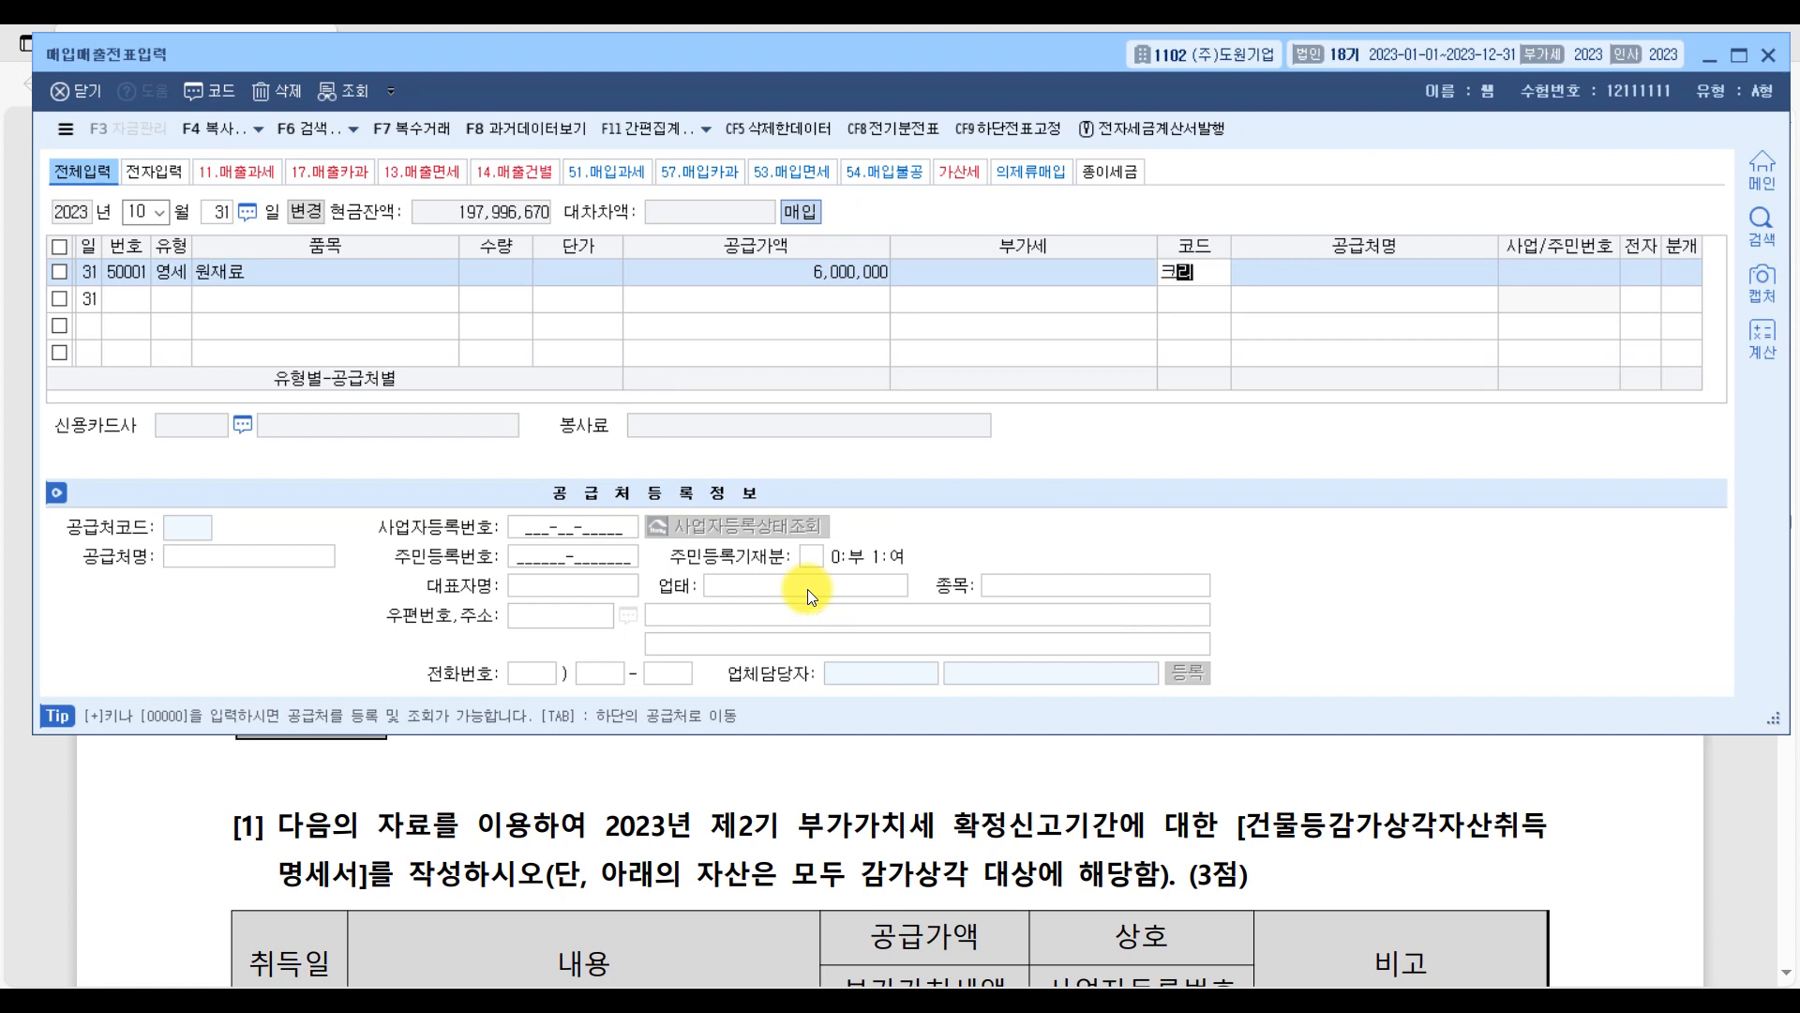
{"action": "key", "text": "Return"}
{"action": "key", "text": "Return"}
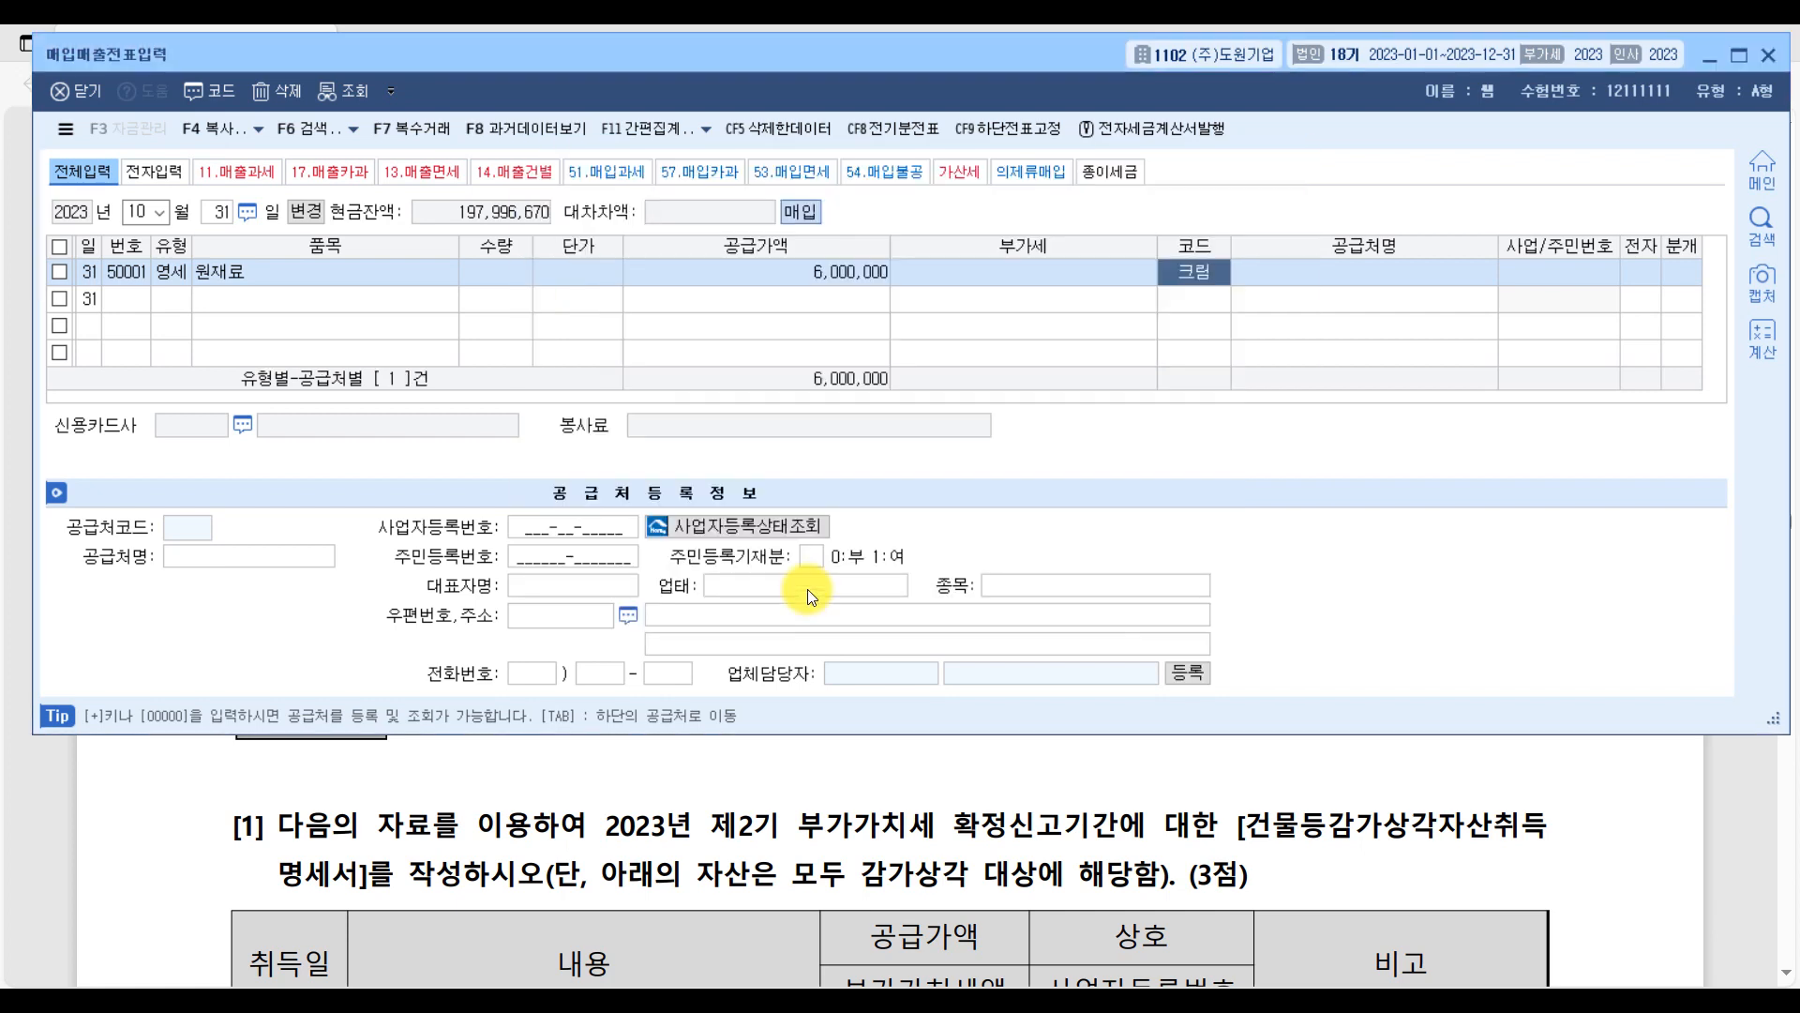
{"action": "type", "text": "1"}
{"action": "key", "text": "Return"}
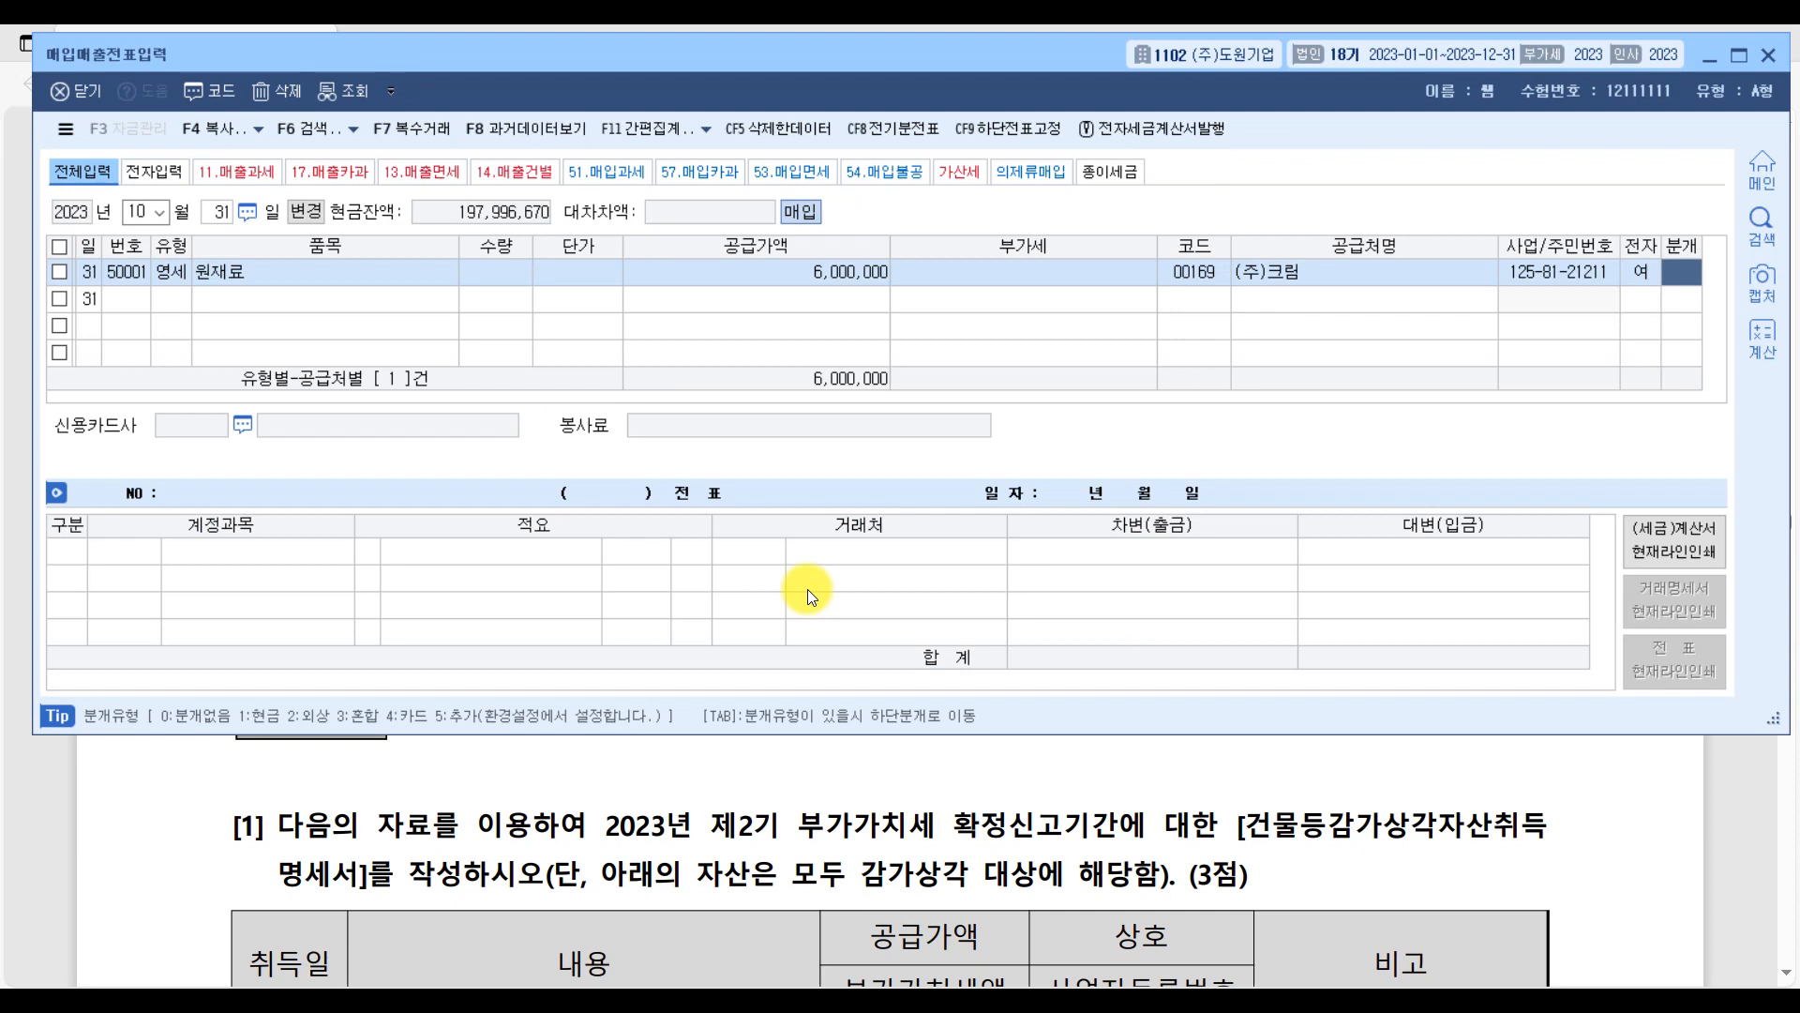
{"action": "type", "text": "3"}
{"action": "key", "text": "Return"}
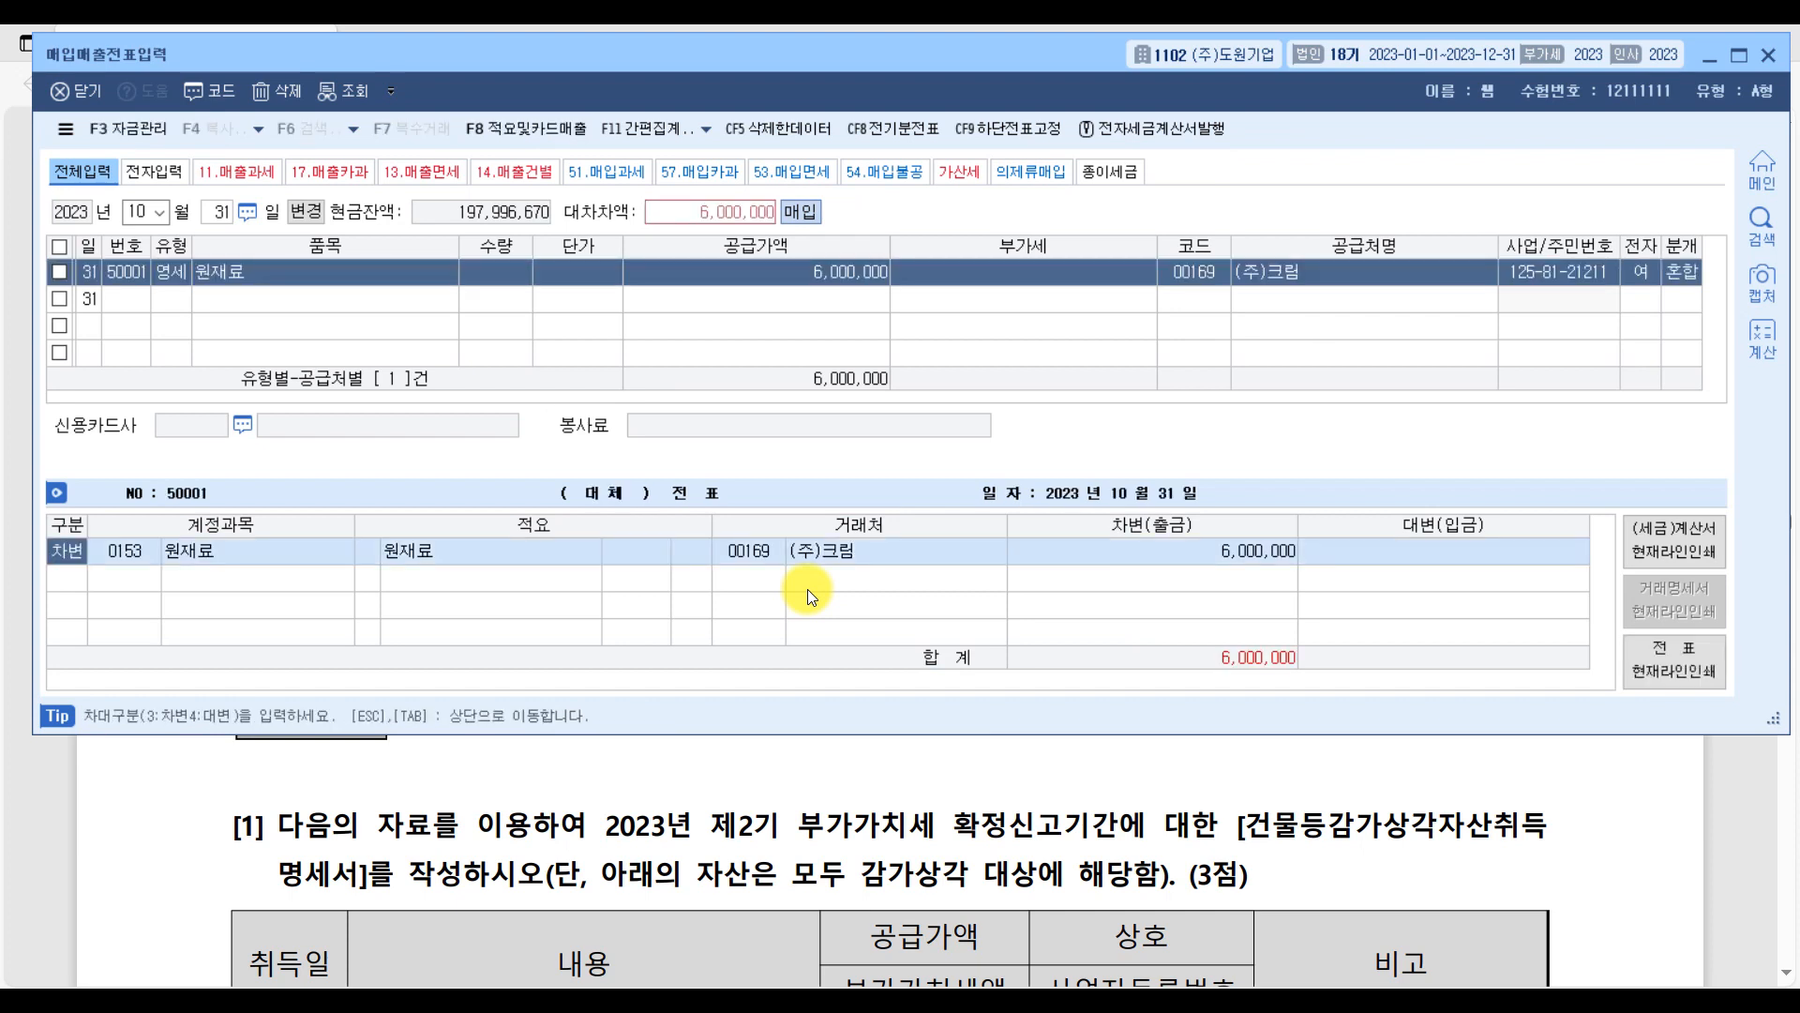
Keep the 원재료 차변 line and add a 대변 line for 보통예금 with 6,000,000.
{"action": "key", "text": "Return"}
{"action": "key", "text": "Return"}
{"action": "key", "text": "Return"}
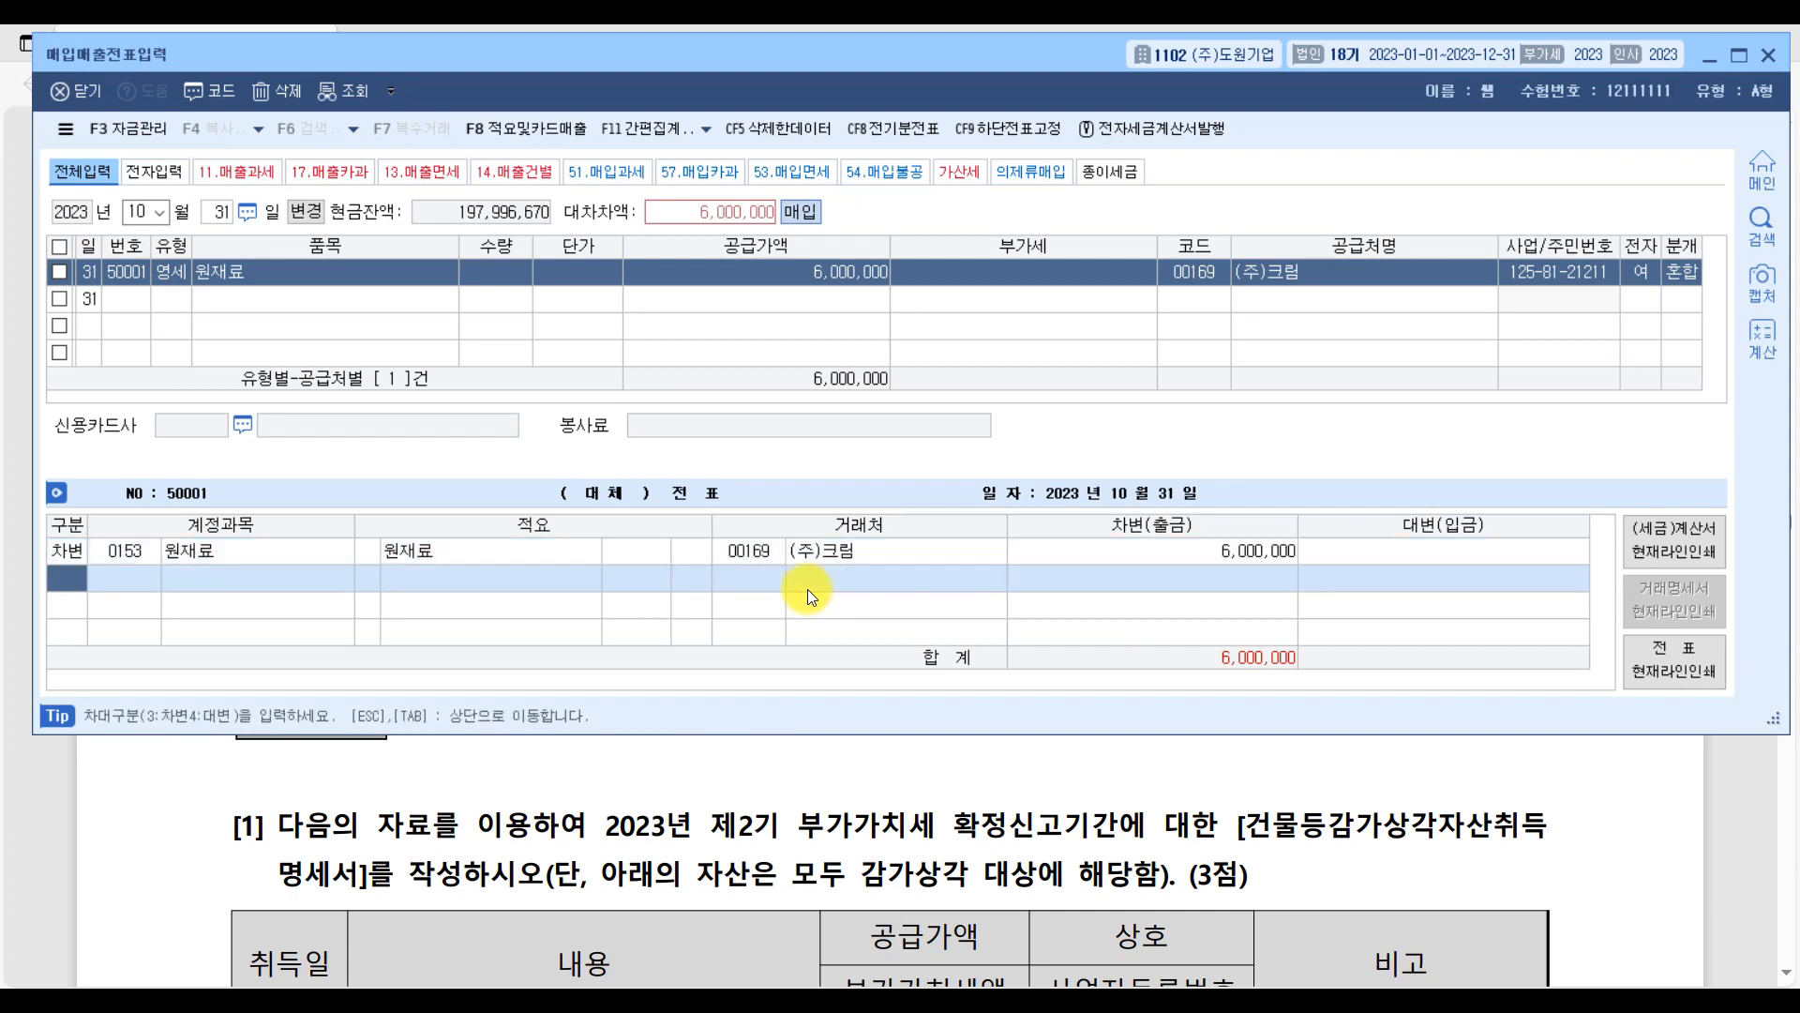
{"action": "type", "text": "4"}
{"action": "type", "text": "보통"}
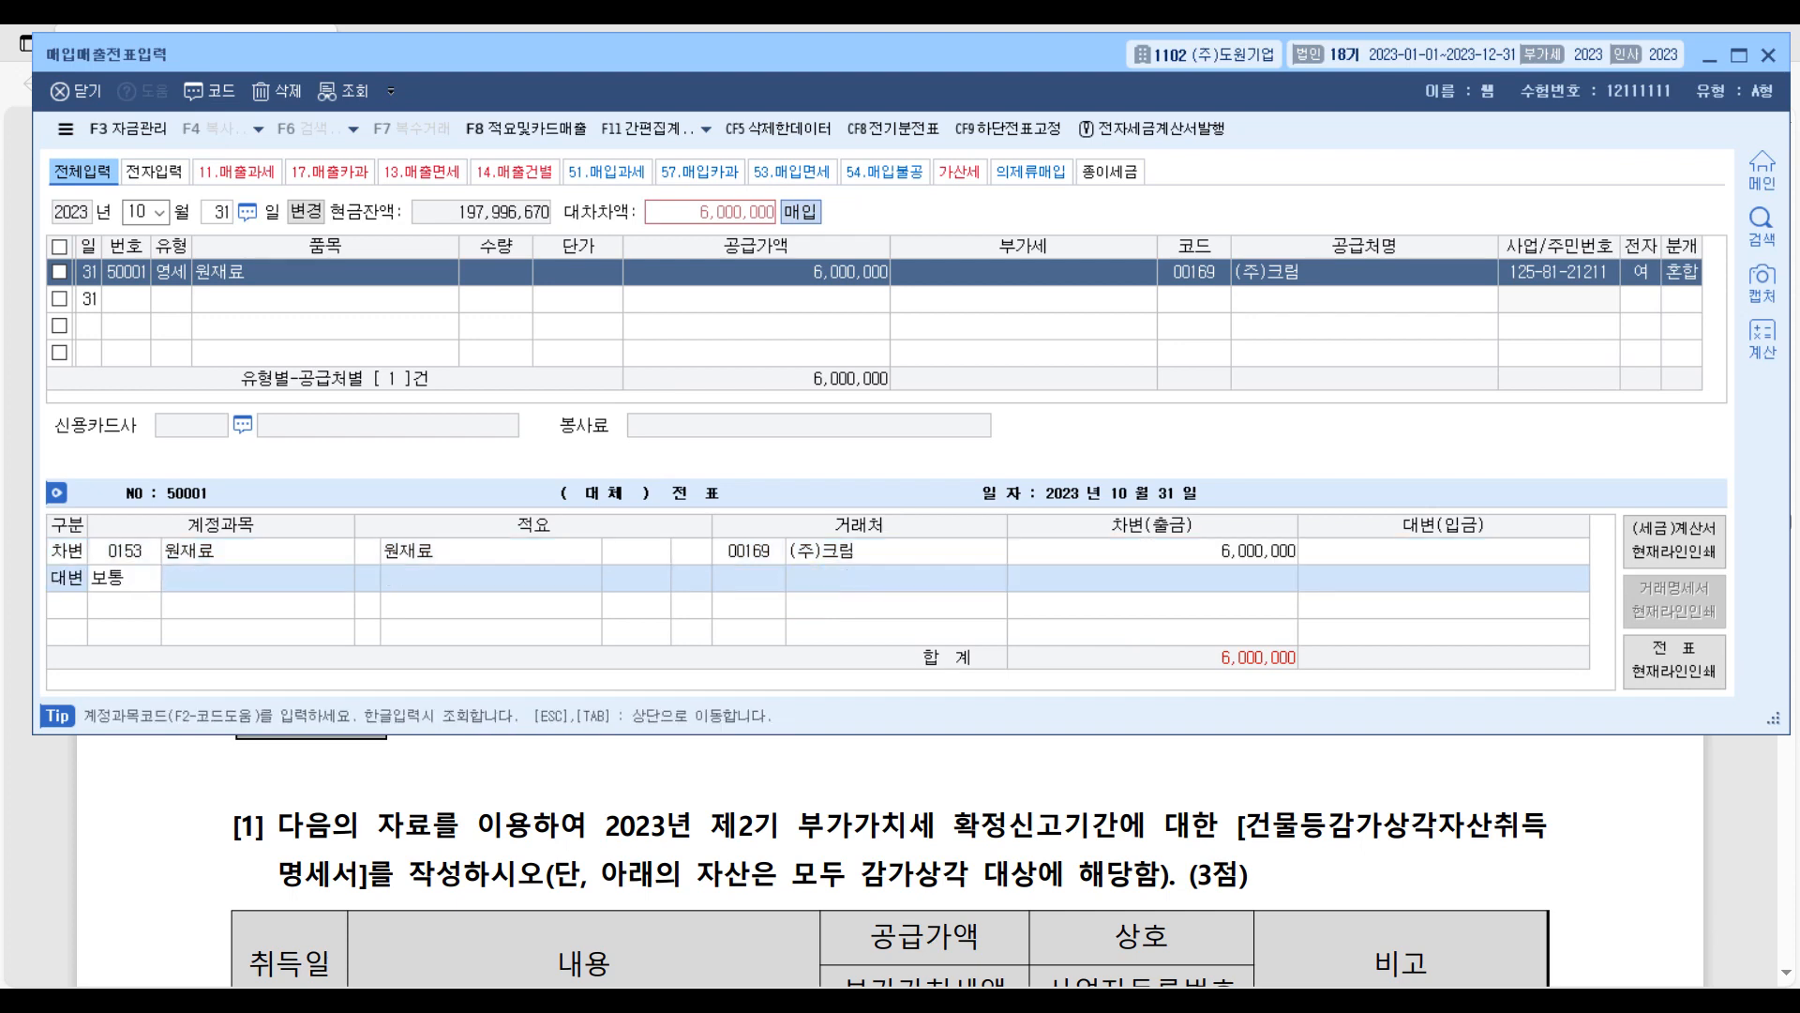
{"action": "key", "text": "Return"}
{"action": "key", "text": "Return"}
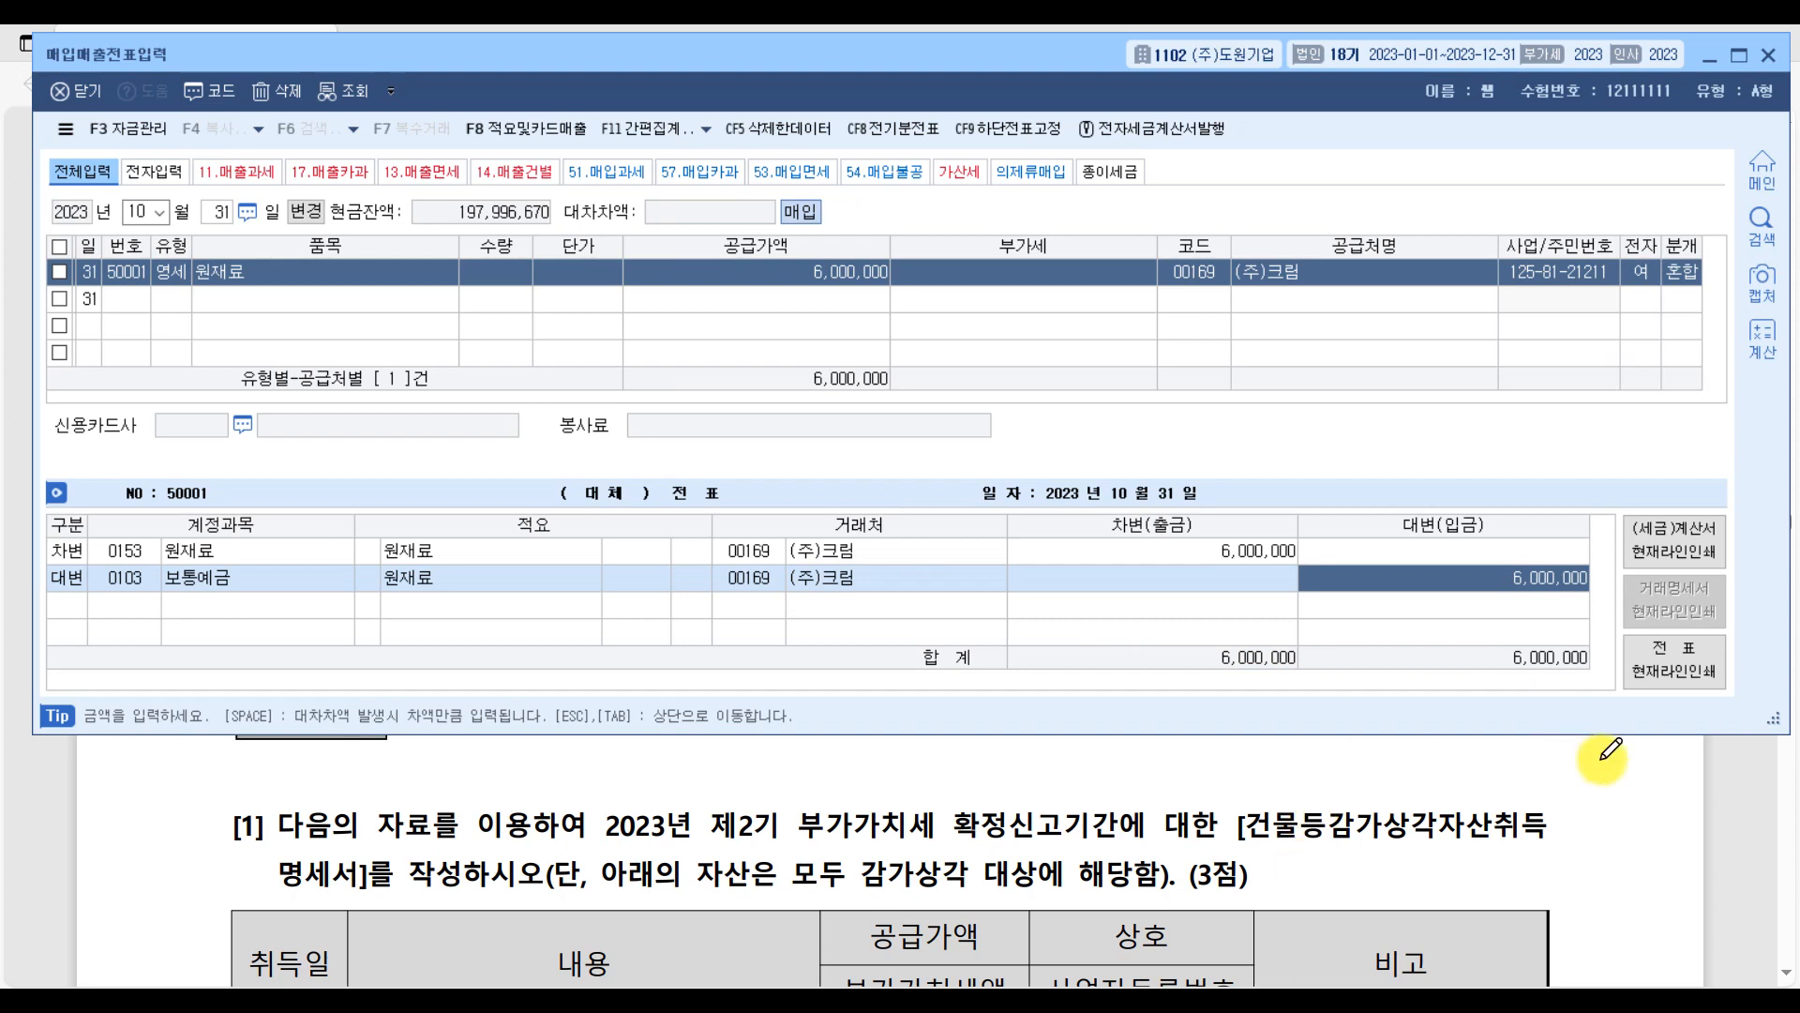
Switch to the exam PDF and go past 문제3's 부가가치세 questions to 문제4's 결산정리사항.
{"action": "left_click", "coordinate": [1753, 801]}
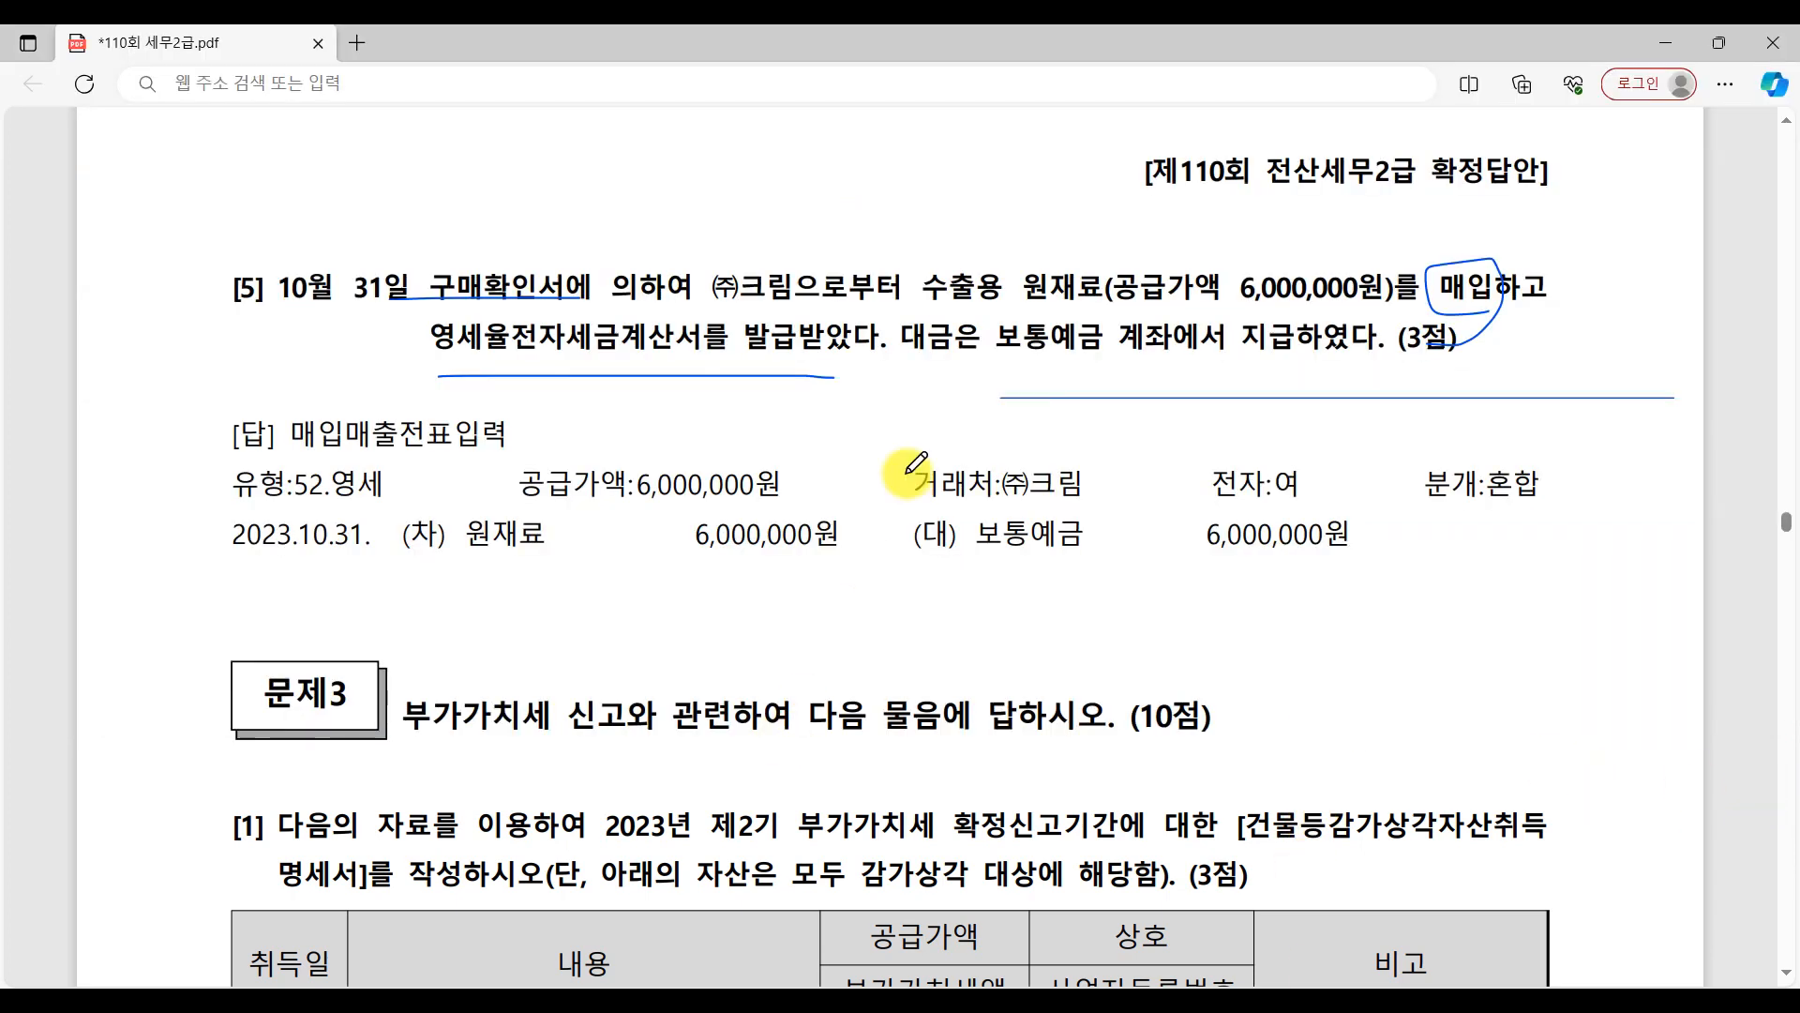
{"action": "scroll", "coordinate": [1097, 718], "scroll_direction": "down", "scroll_amount": 4}
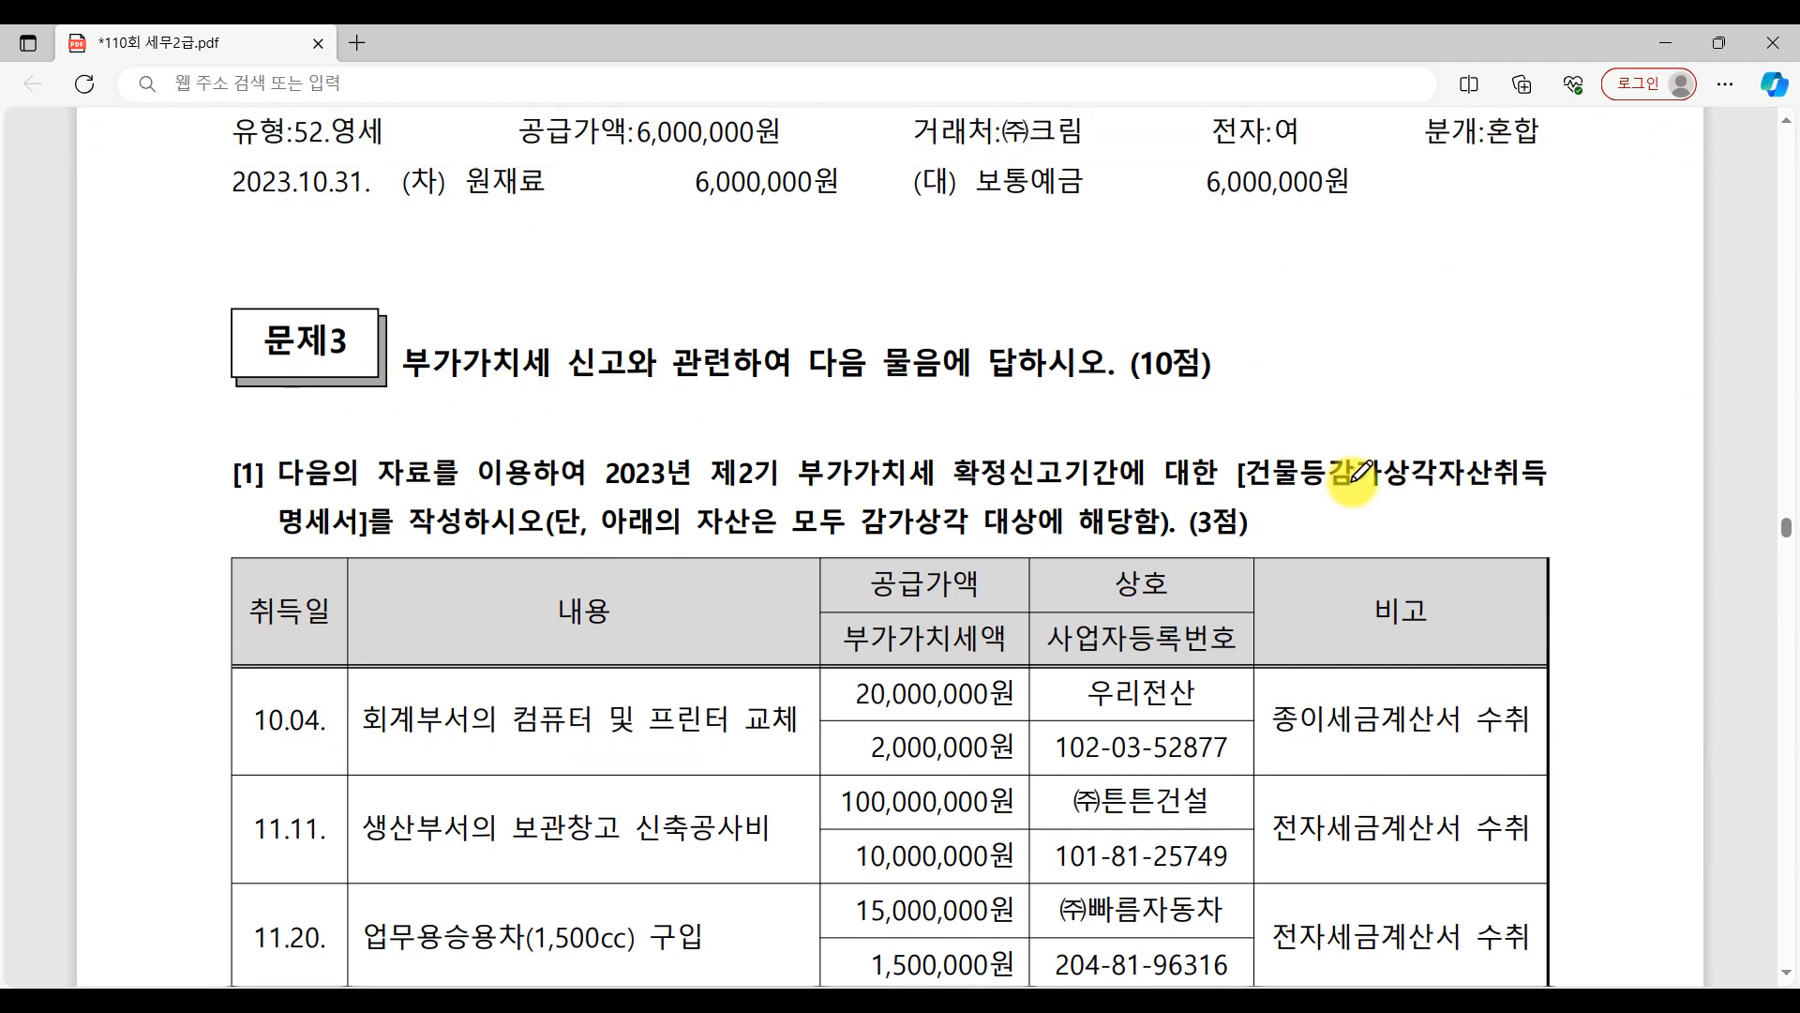
{"action": "scroll", "coordinate": [1181, 473], "scroll_direction": "down", "scroll_amount": 20}
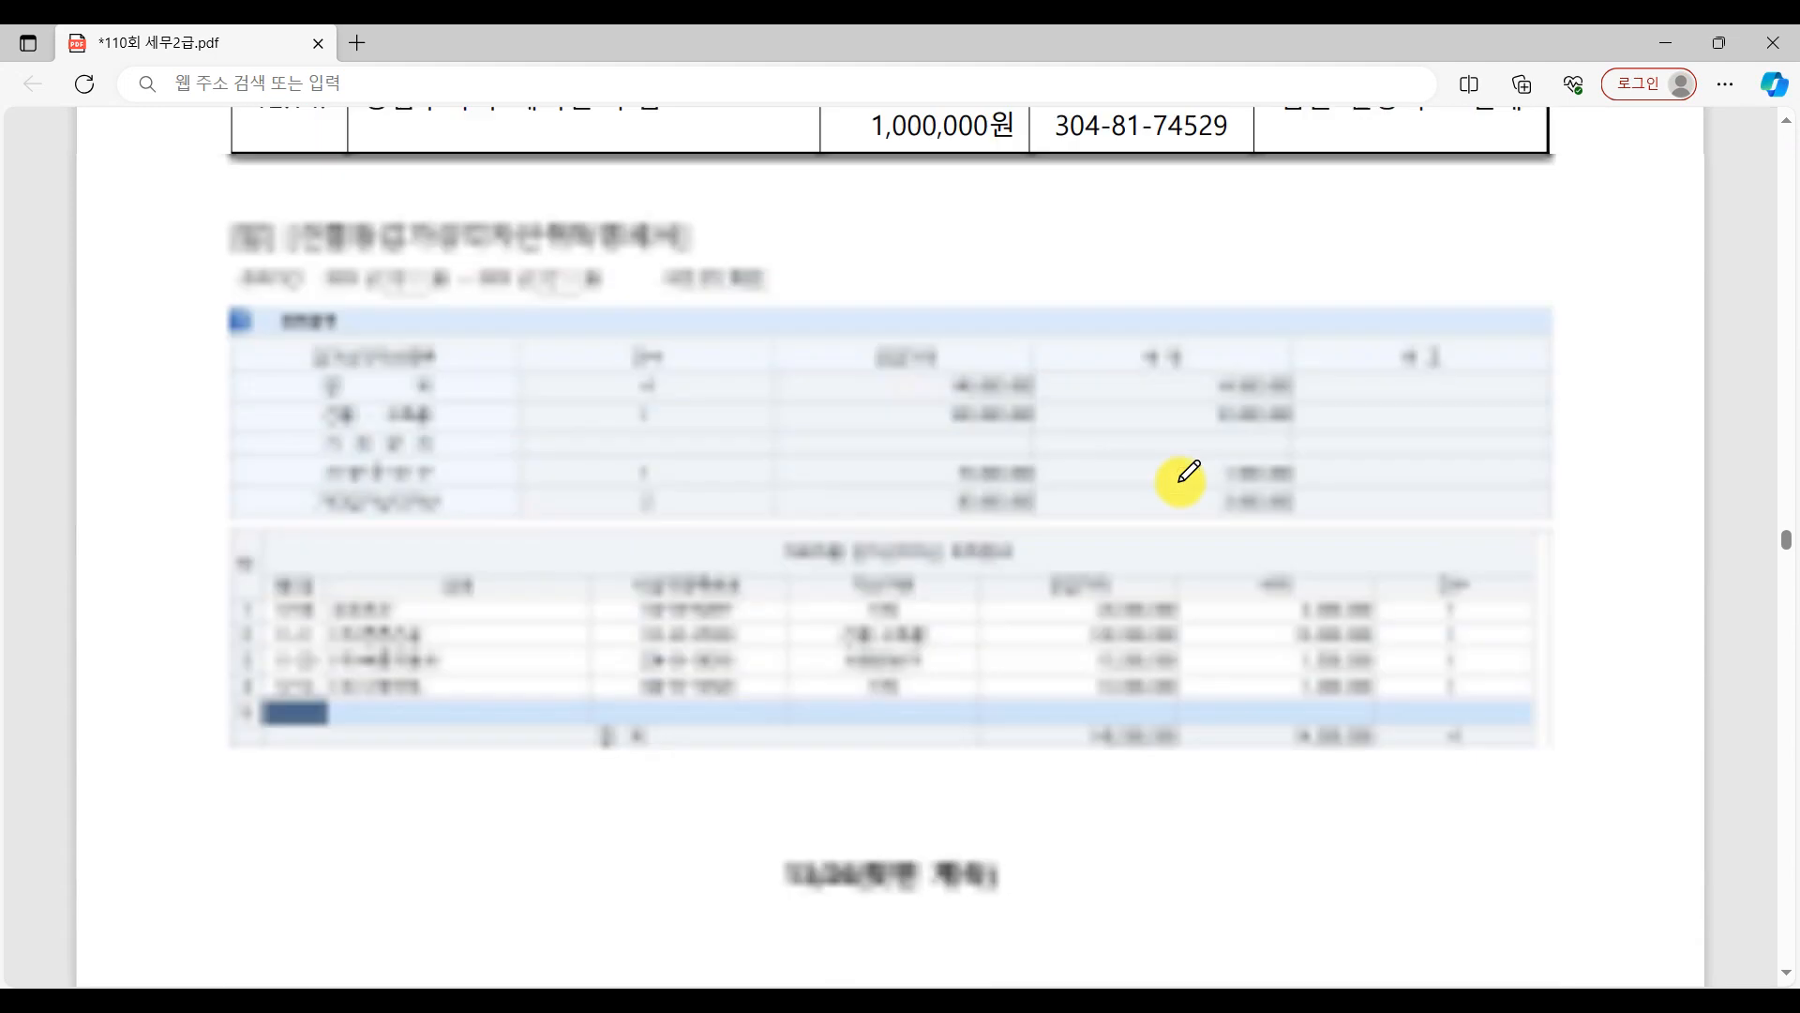
{"action": "scroll", "coordinate": [1180, 480], "scroll_direction": "down", "scroll_amount": 20}
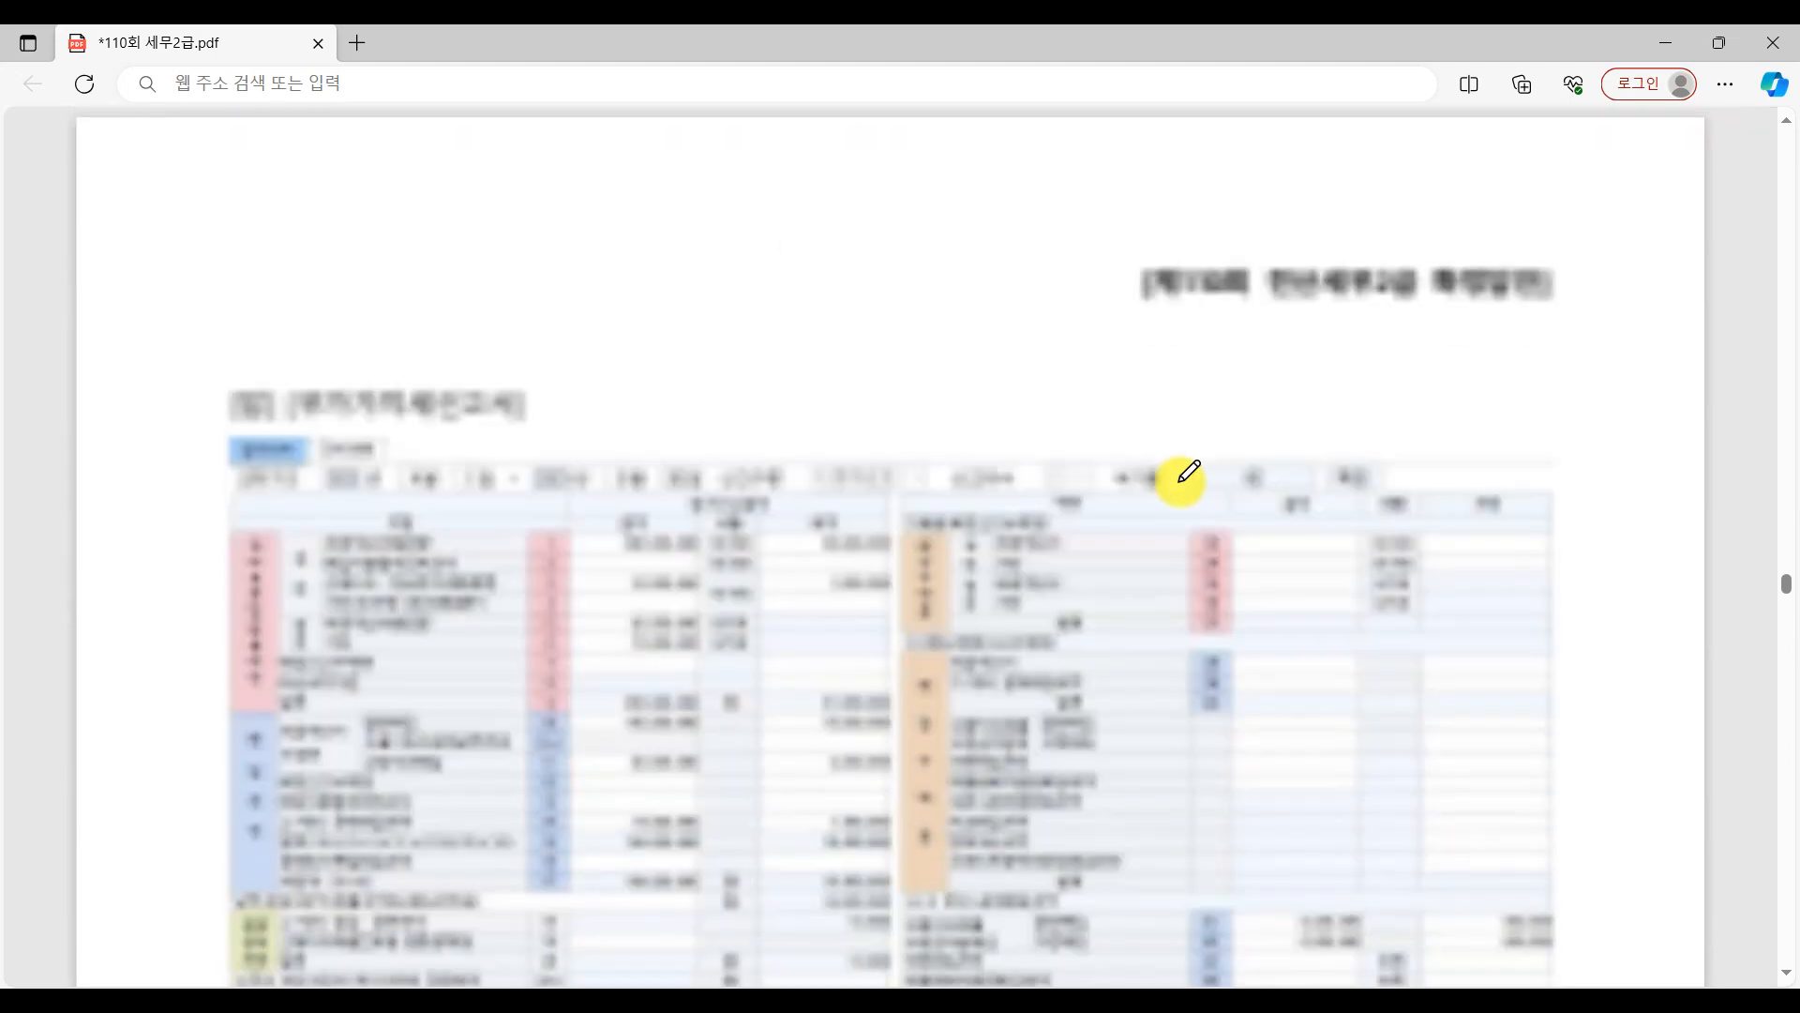
{"action": "scroll", "coordinate": [1181, 474], "scroll_direction": "down", "scroll_amount": 20}
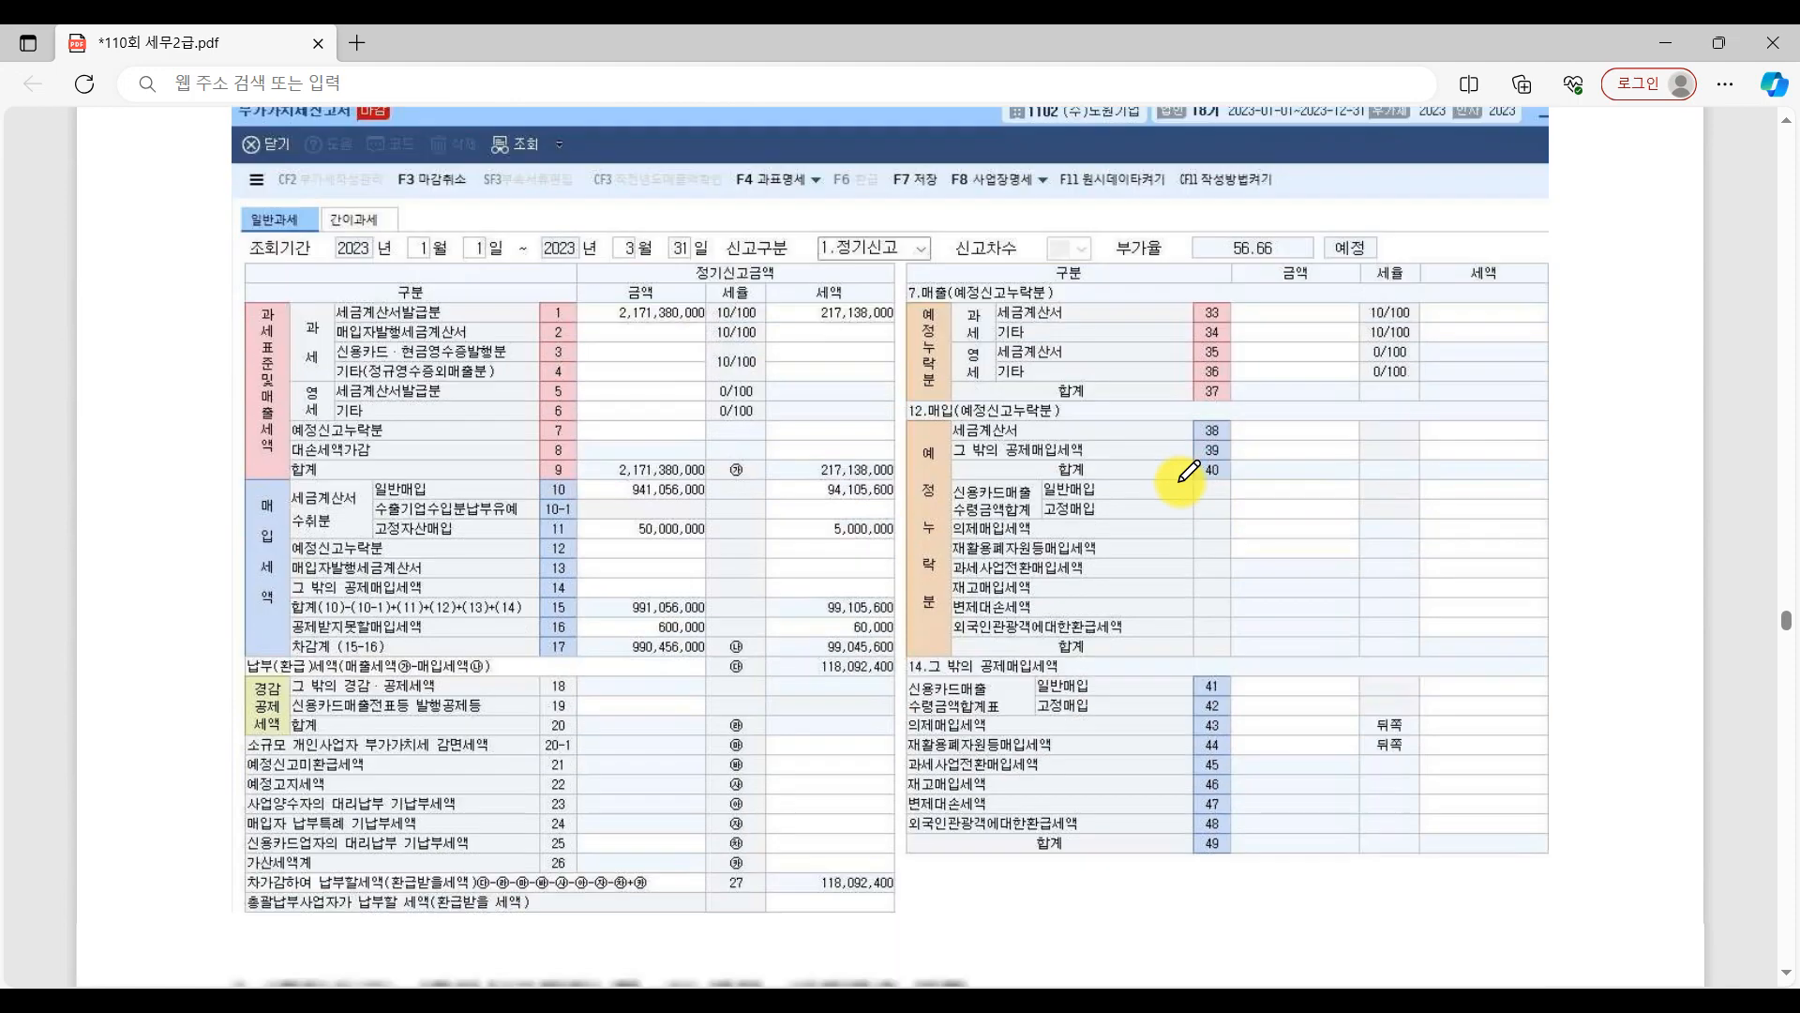
{"action": "scroll", "coordinate": [1181, 473], "scroll_direction": "down", "scroll_amount": 20}
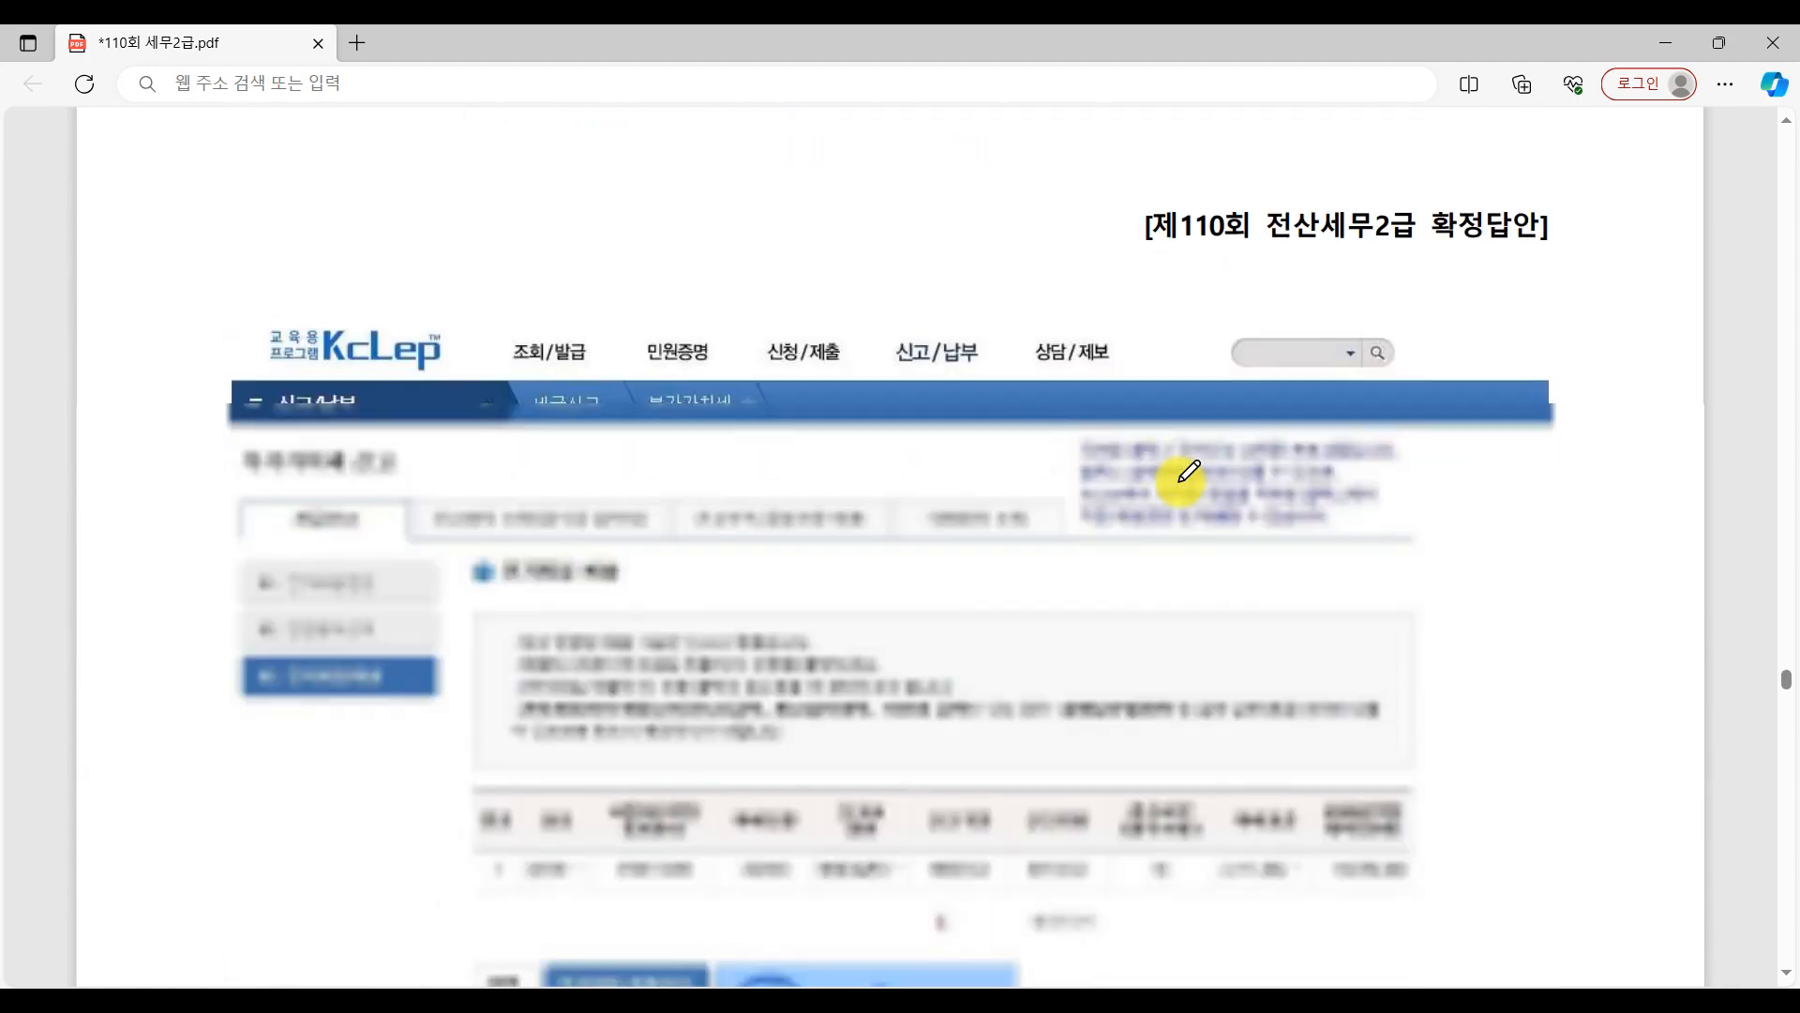
{"action": "scroll", "coordinate": [1055, 490], "scroll_direction": "up", "scroll_amount": 8}
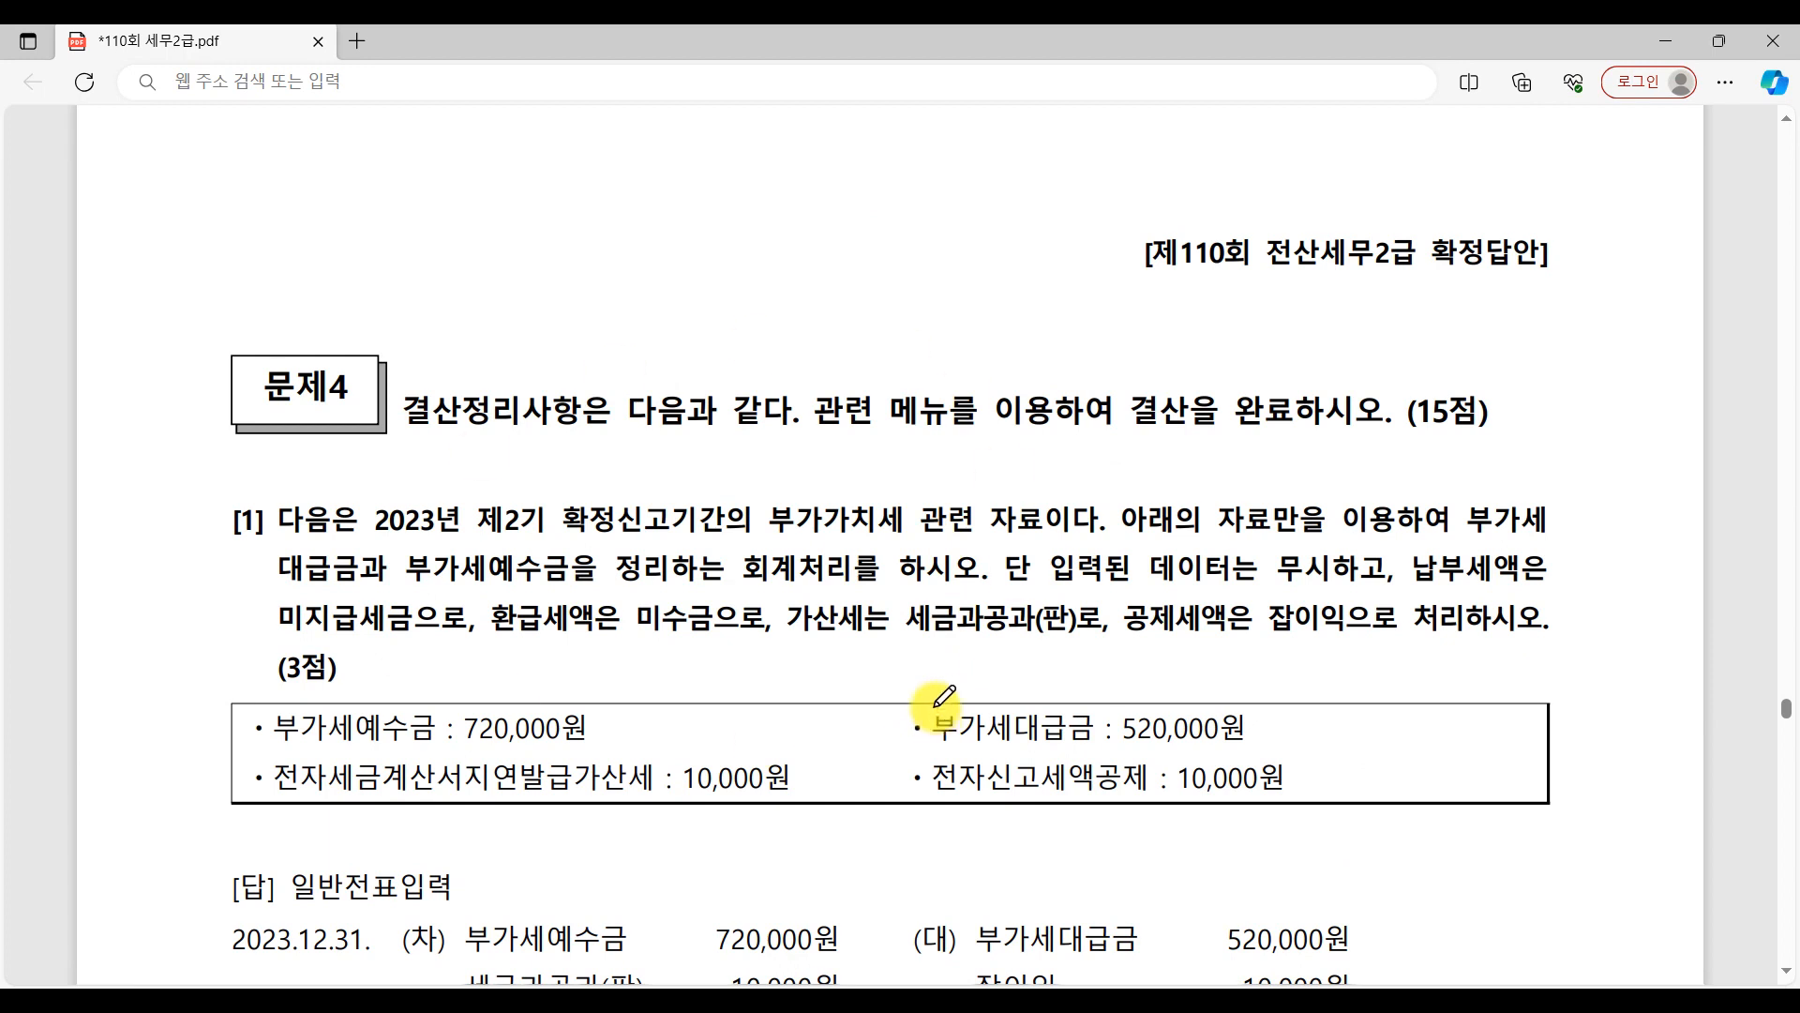
Switch to the 결산 notes in Paint, underline 수동결산 and 자동결산, and bracket the list of 자동결산 items.
{"action": "key", "text": "alt+Tab"}
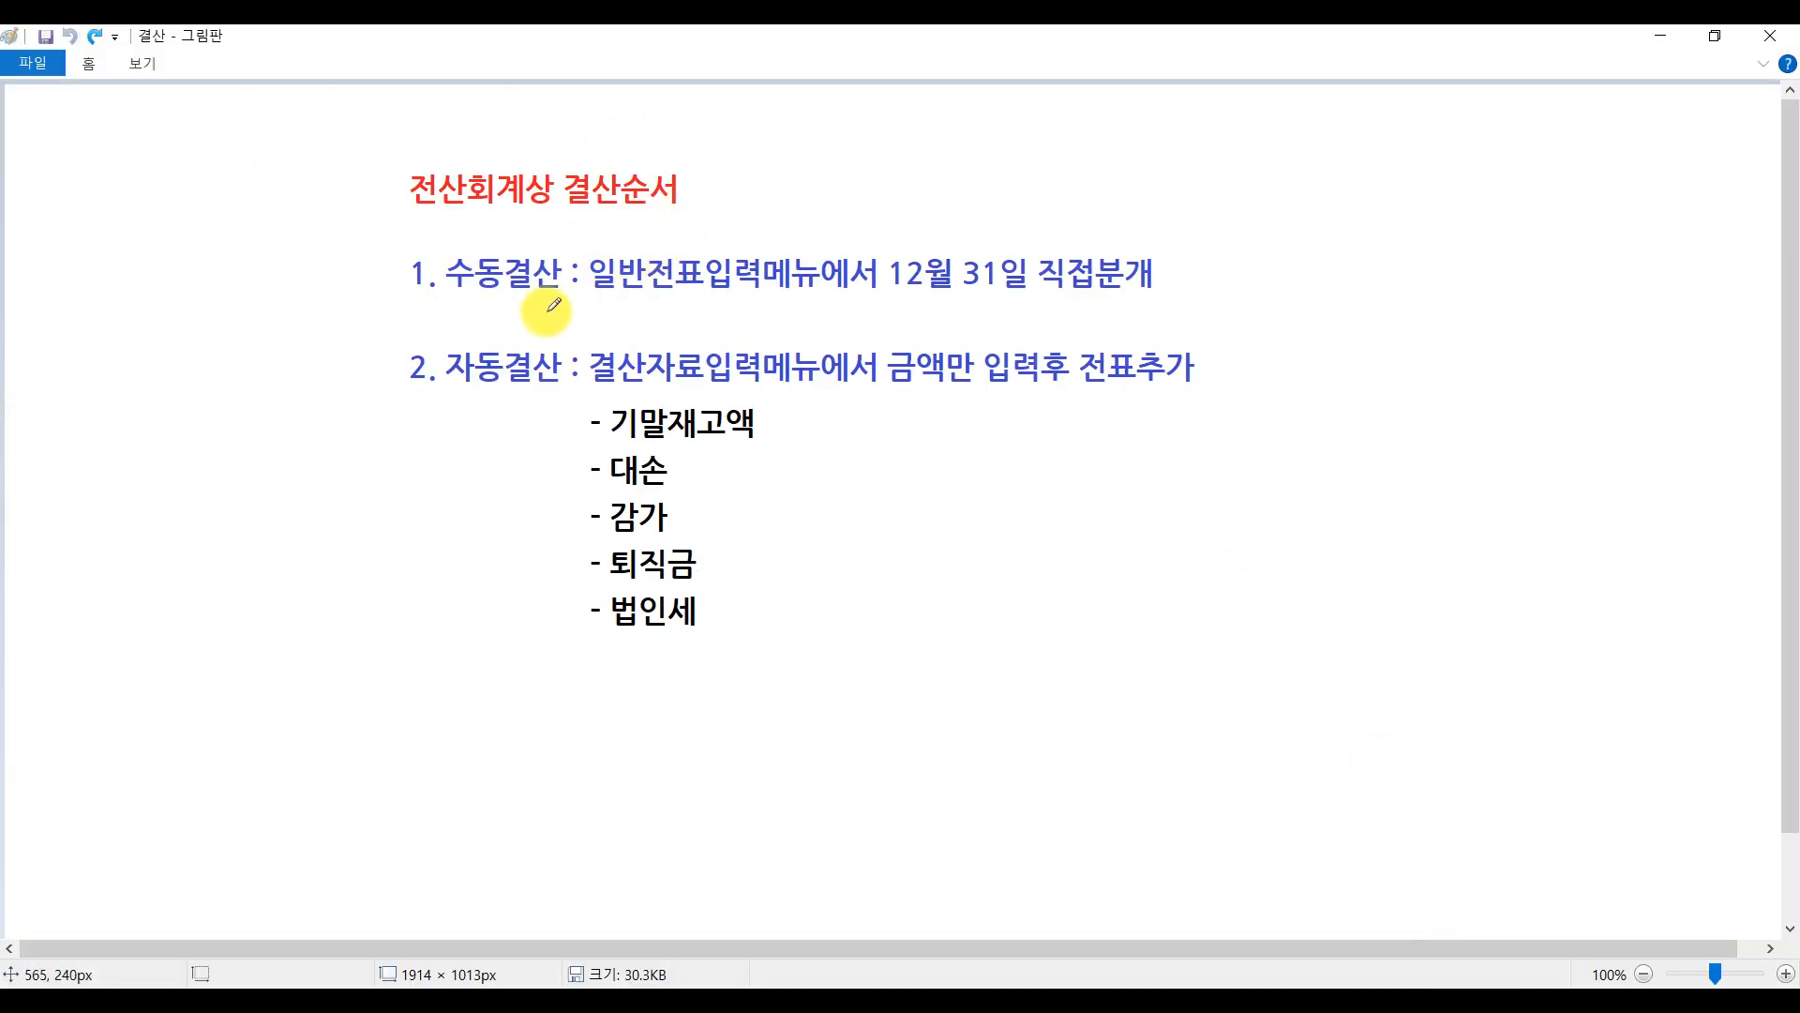
{"action": "left_click_drag", "start_coordinate": [394, 303], "coordinate": [656, 303]}
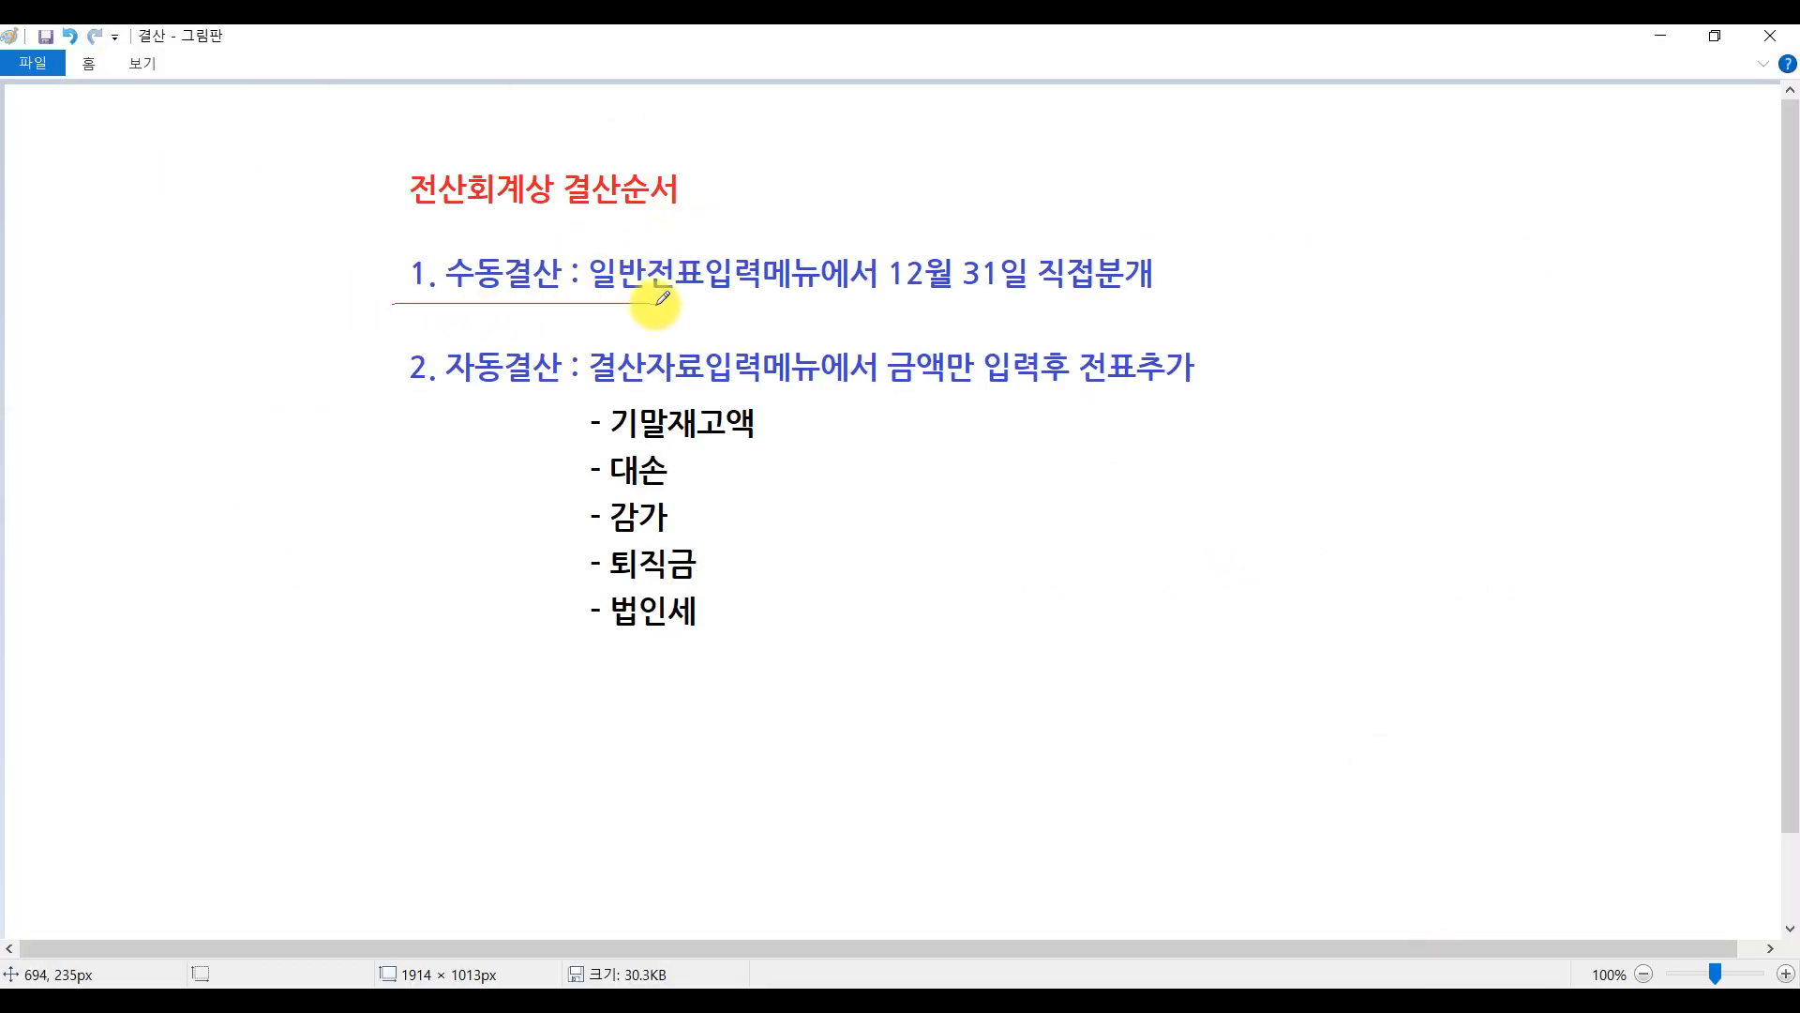
{"action": "left_click_drag", "start_coordinate": [406, 404], "coordinate": [585, 408]}
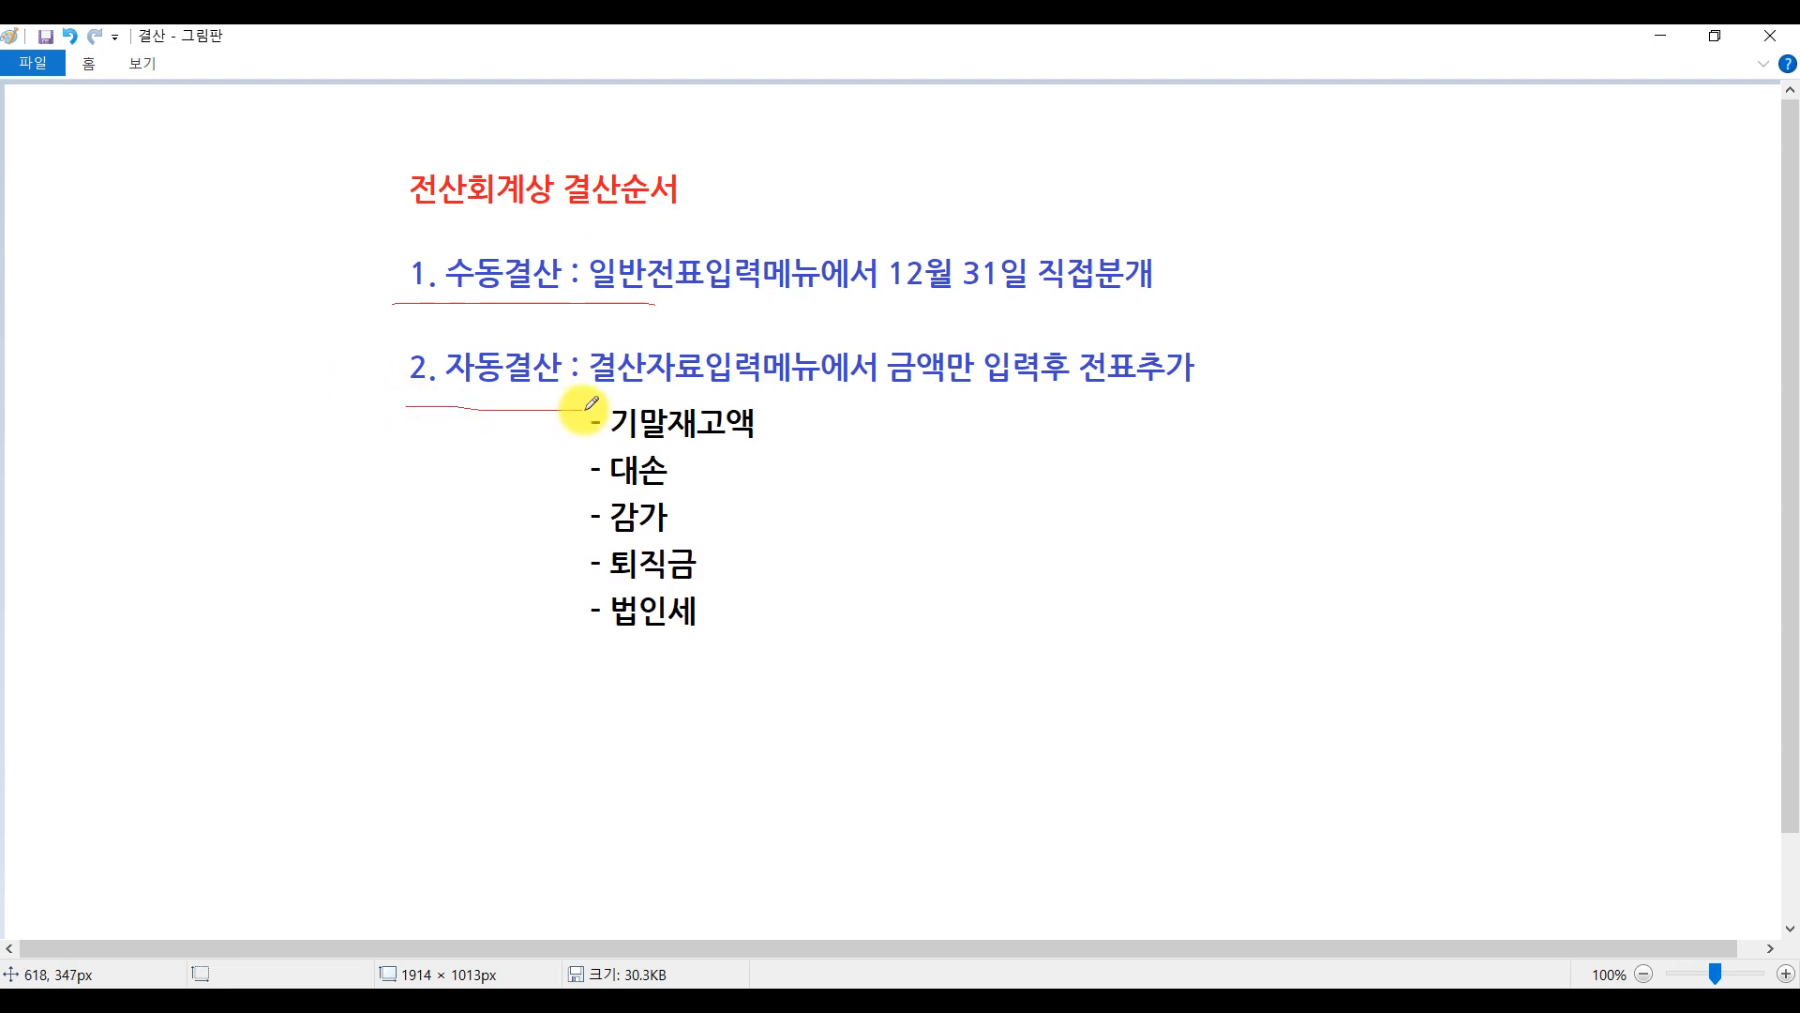
{"action": "left_click_drag", "start_coordinate": [609, 413], "coordinate": [612, 699]}
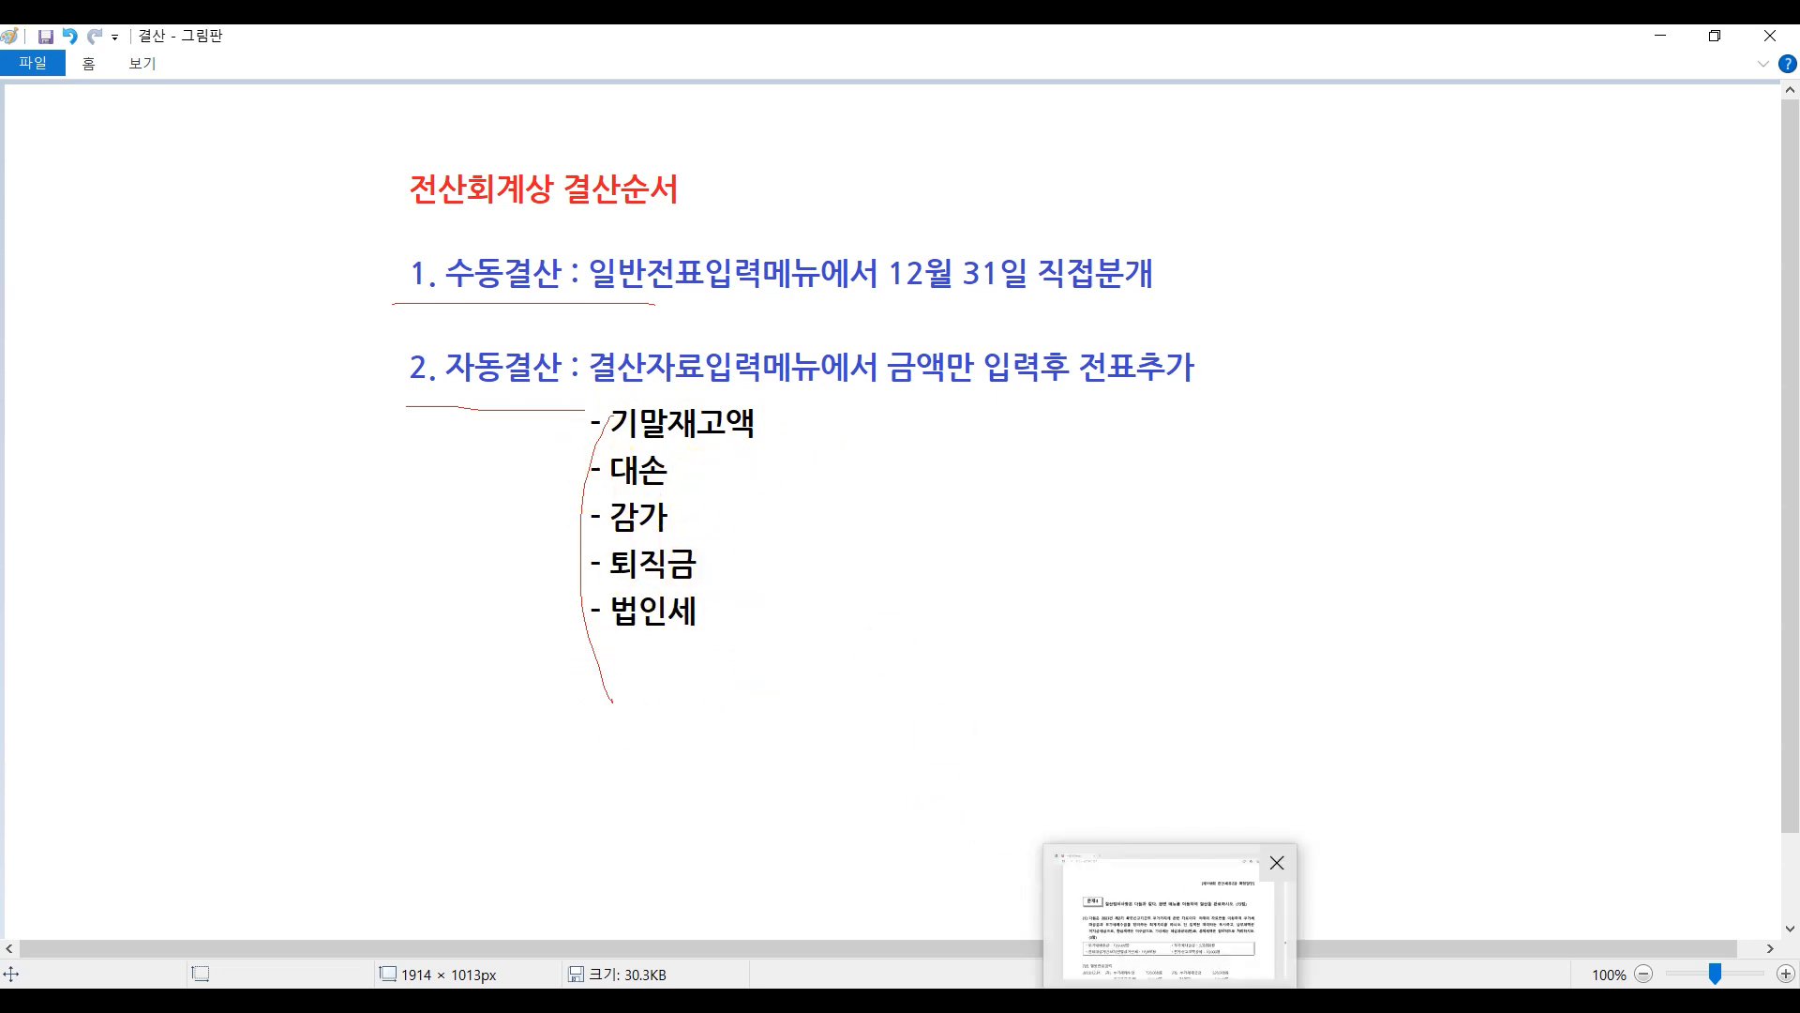
Return to the exam PDF and handwrite 수 beside 문제4's questions [1] and [2].
{"action": "left_click", "coordinate": [1172, 905]}
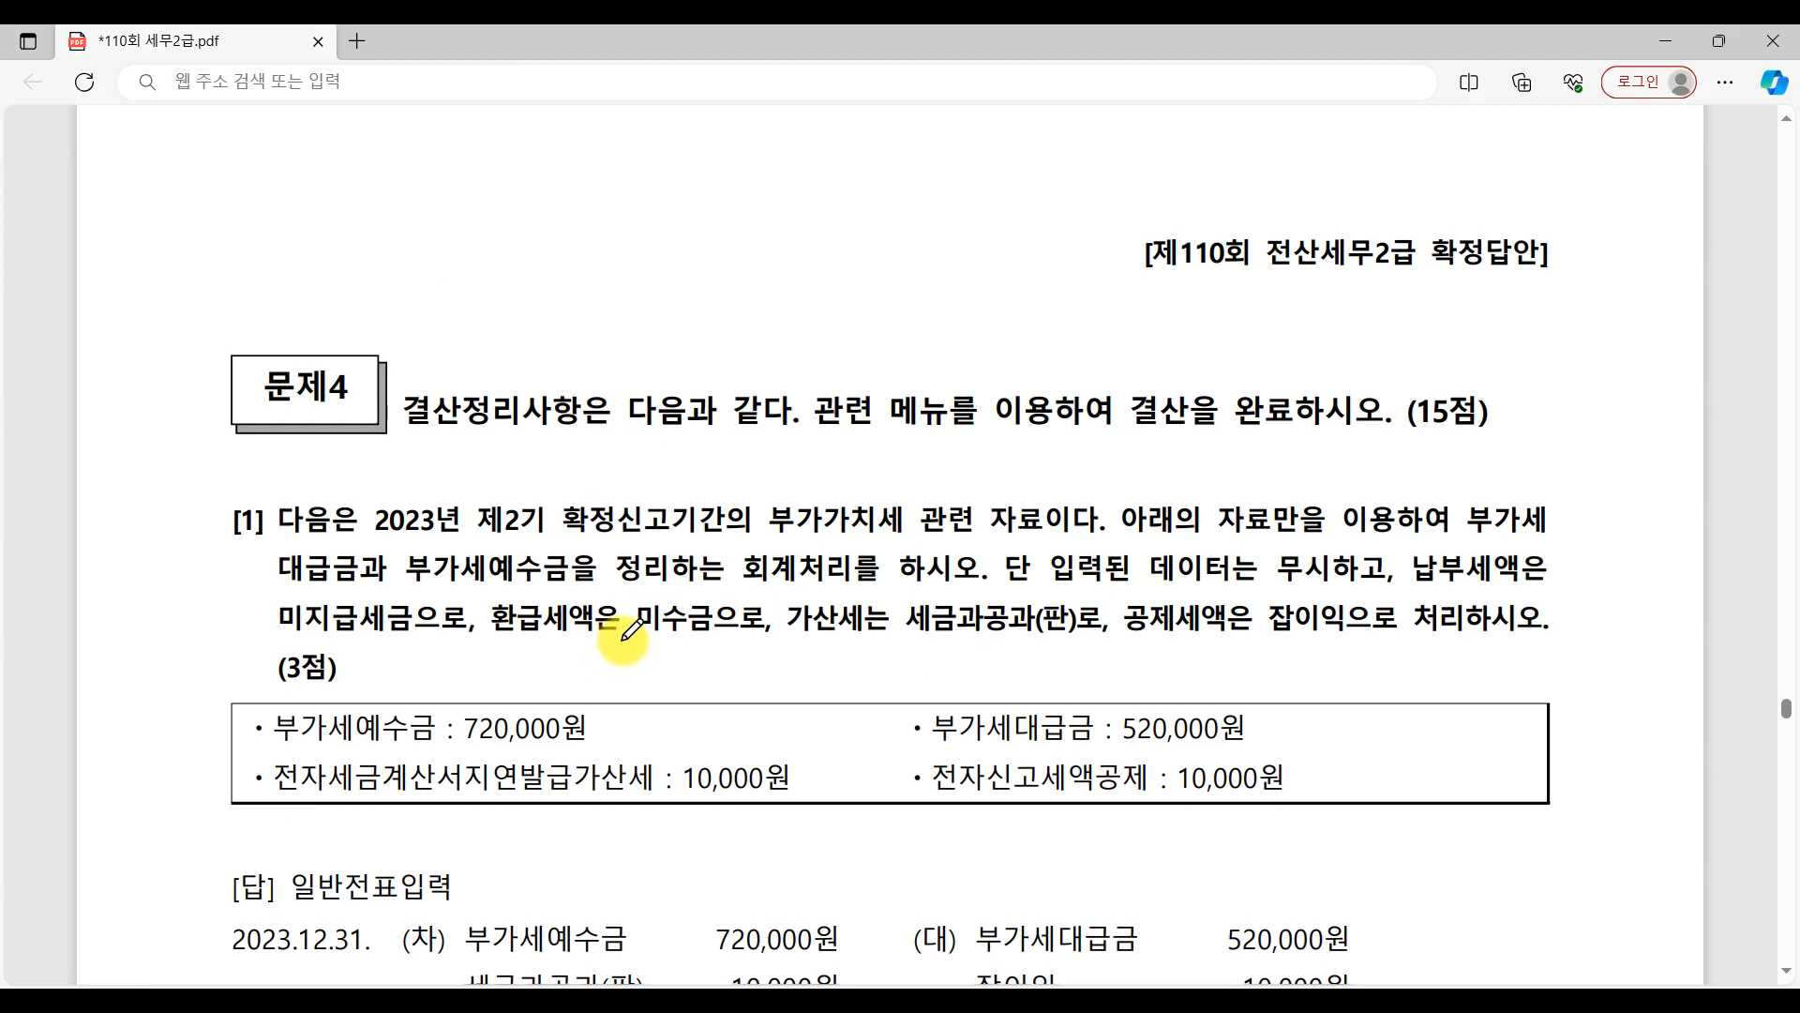
{"action": "scroll", "coordinate": [858, 797], "scroll_direction": "down", "scroll_amount": 3}
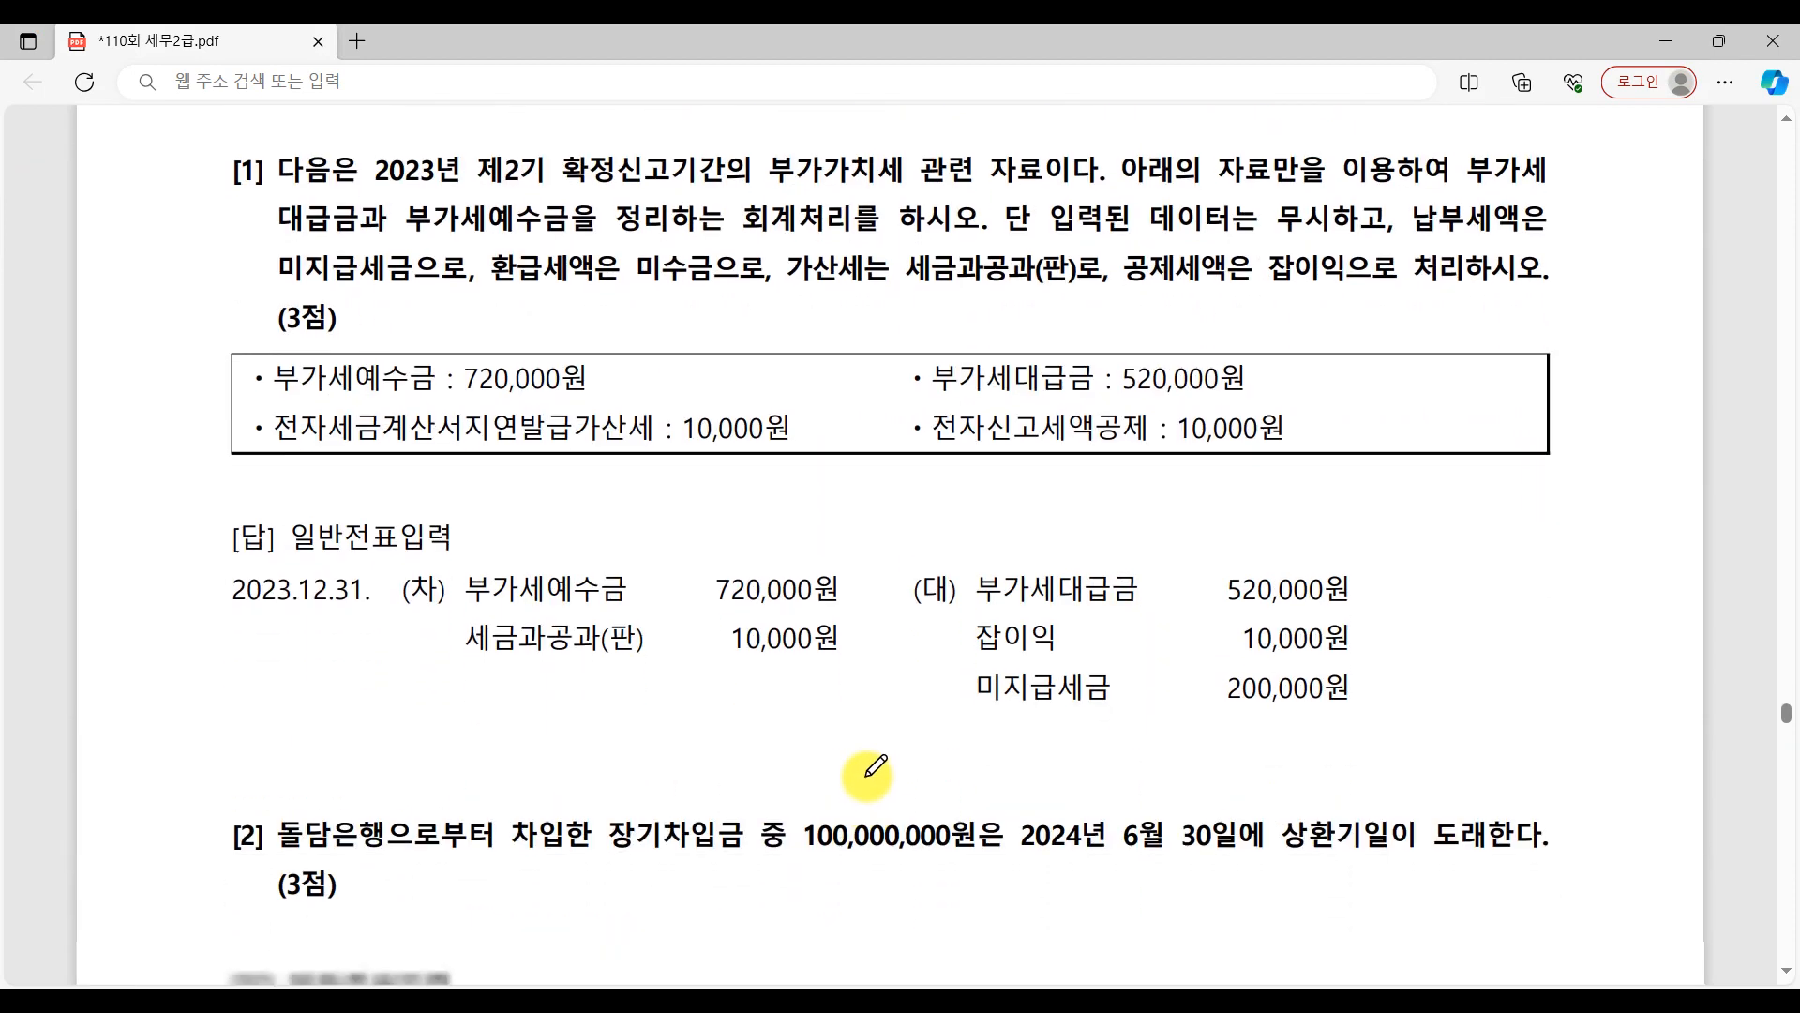
{"action": "mouse_move", "coordinate": [173, 155]}
{"action": "left_mouse_down"}
{"action": "mouse_move", "coordinate": [144, 185]}
{"action": "mouse_move", "coordinate": [179, 233]}
{"action": "left_mouse_up"}
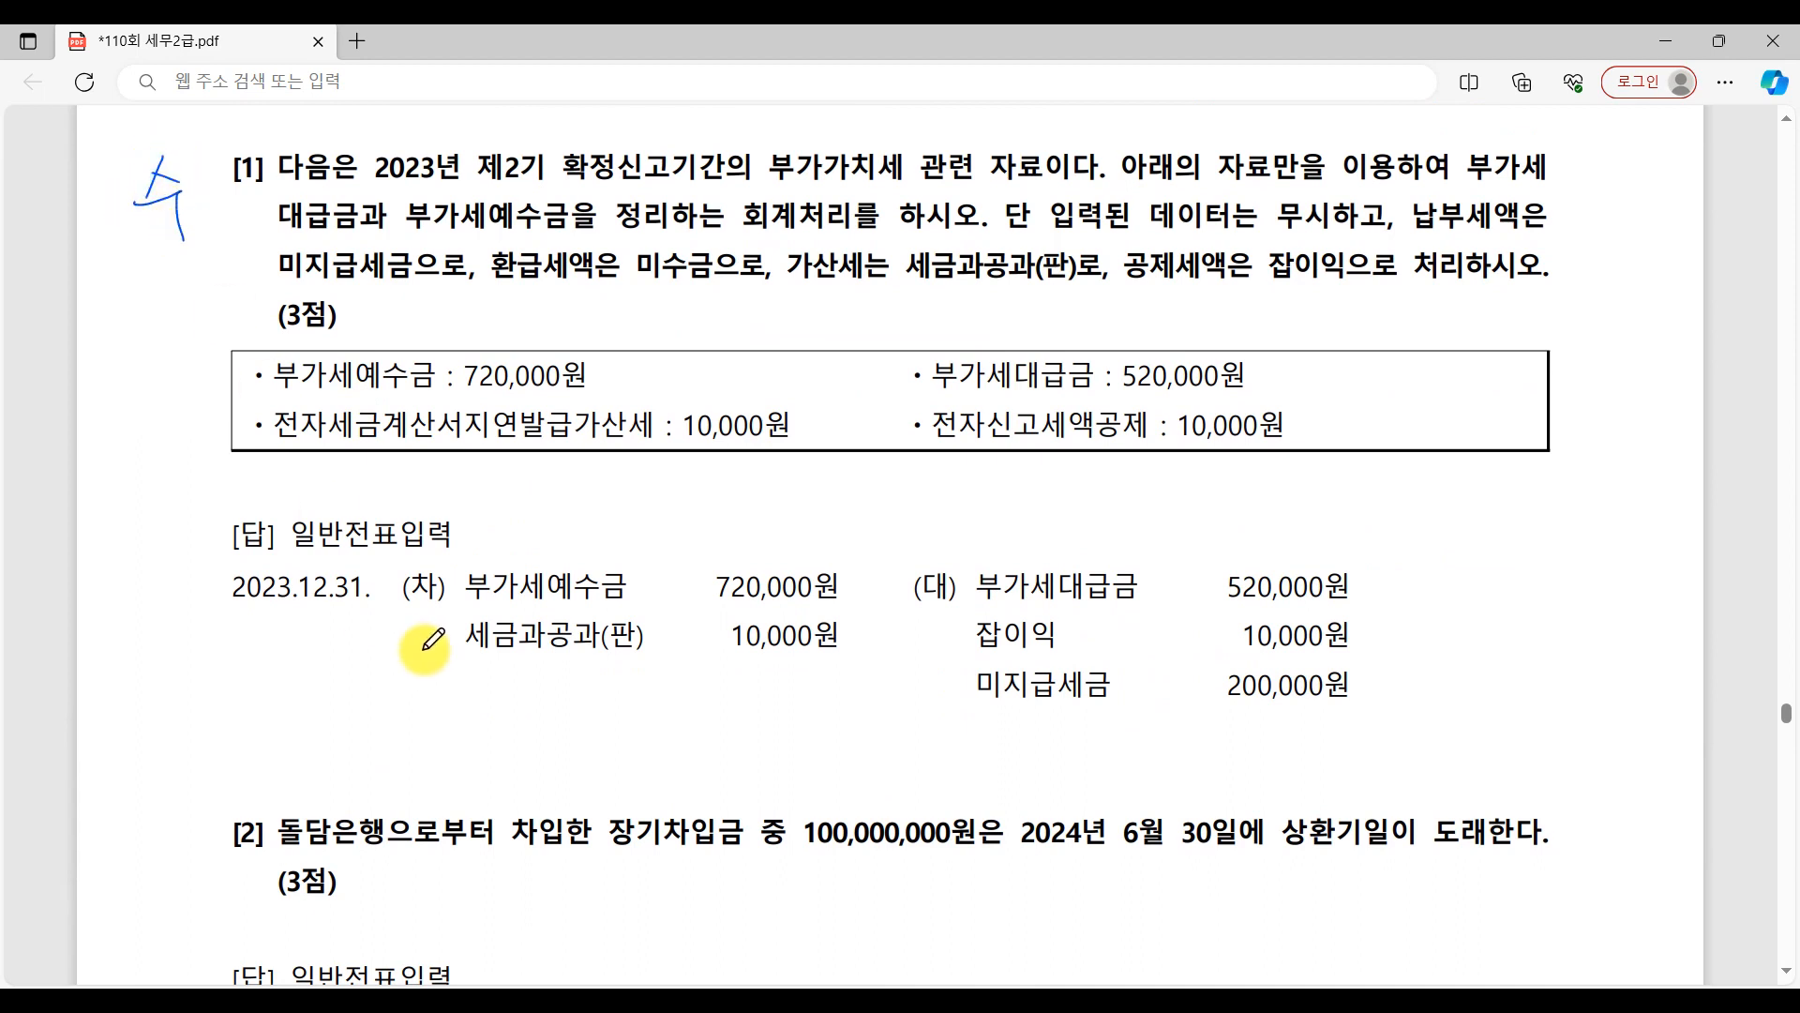
{"action": "scroll", "coordinate": [425, 650], "scroll_direction": "down", "scroll_amount": 3}
{"action": "mouse_move", "coordinate": [182, 464]}
{"action": "left_mouse_down"}
{"action": "mouse_move", "coordinate": [167, 497]}
{"action": "mouse_move", "coordinate": [200, 574]}
{"action": "left_mouse_up"}
Handwrite 자 beside 문제4's question [3] and circle 대손 in its text.
{"action": "scroll", "coordinate": [72, 582], "scroll_direction": "down", "scroll_amount": 3}
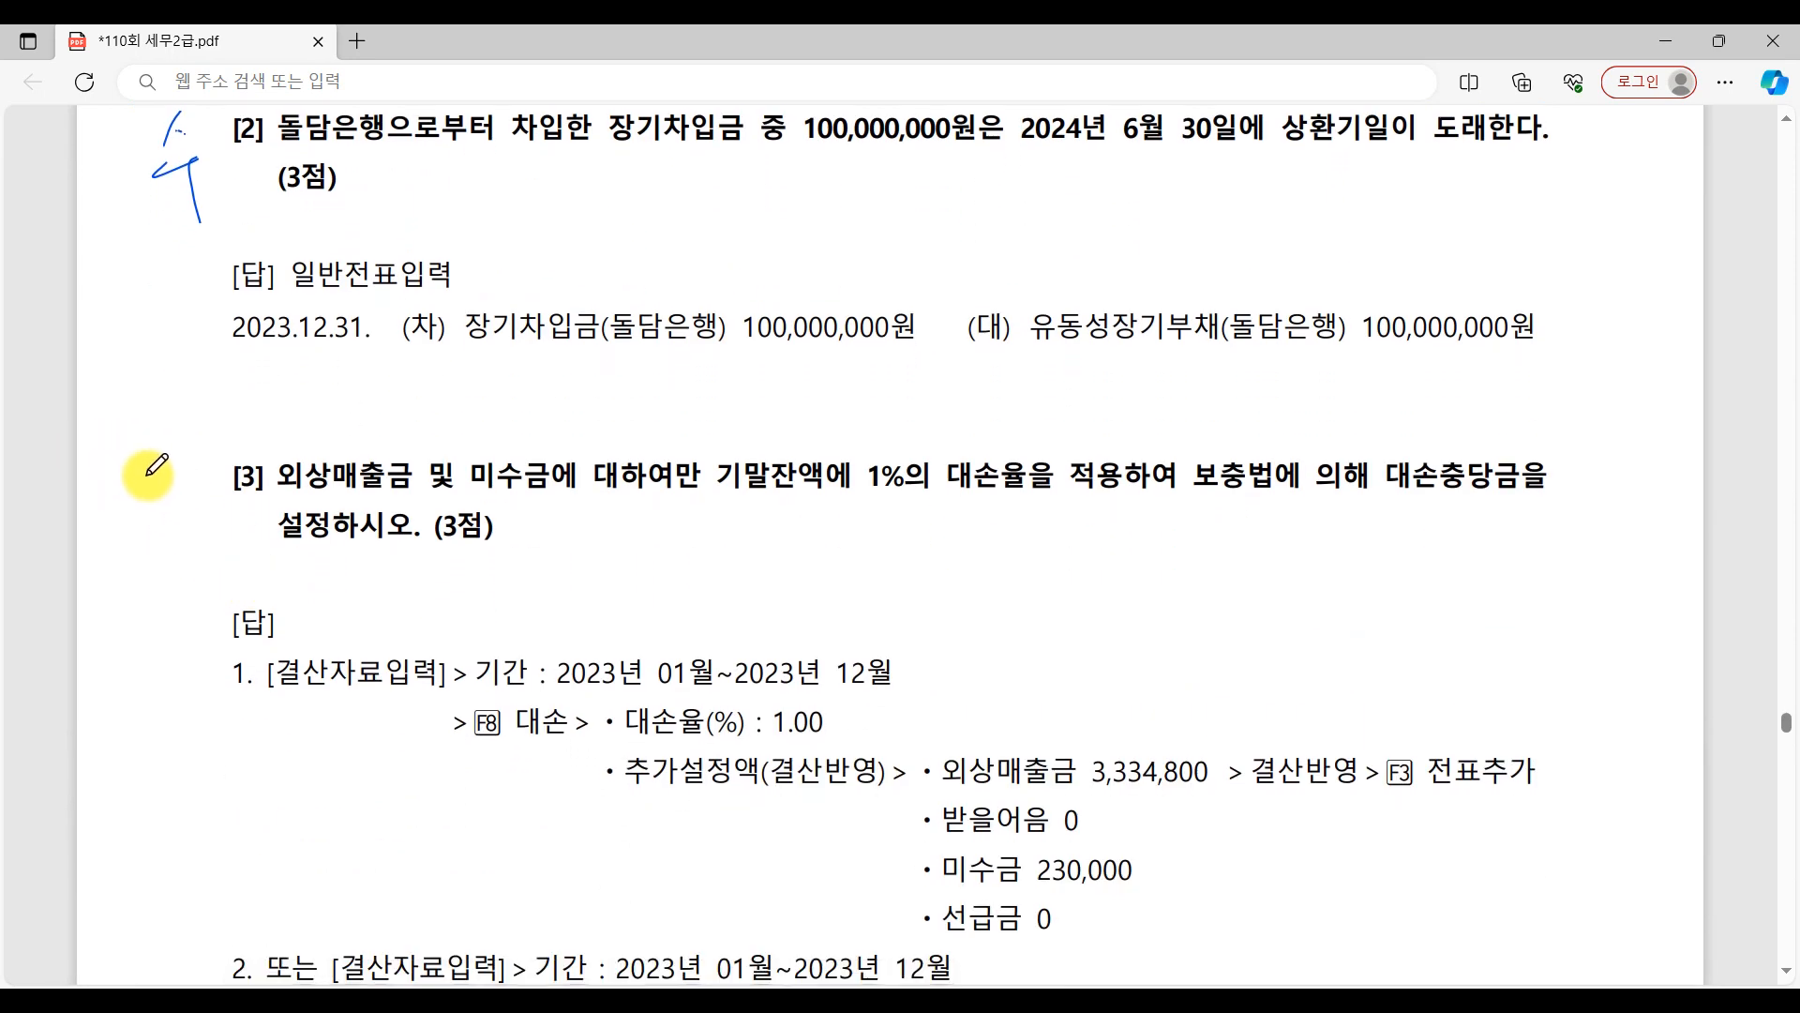
{"action": "mouse_move", "coordinate": [143, 480]}
{"action": "left_mouse_down"}
{"action": "mouse_move", "coordinate": [148, 525]}
{"action": "mouse_move", "coordinate": [186, 497]}
{"action": "mouse_move", "coordinate": [204, 507]}
{"action": "left_mouse_up"}
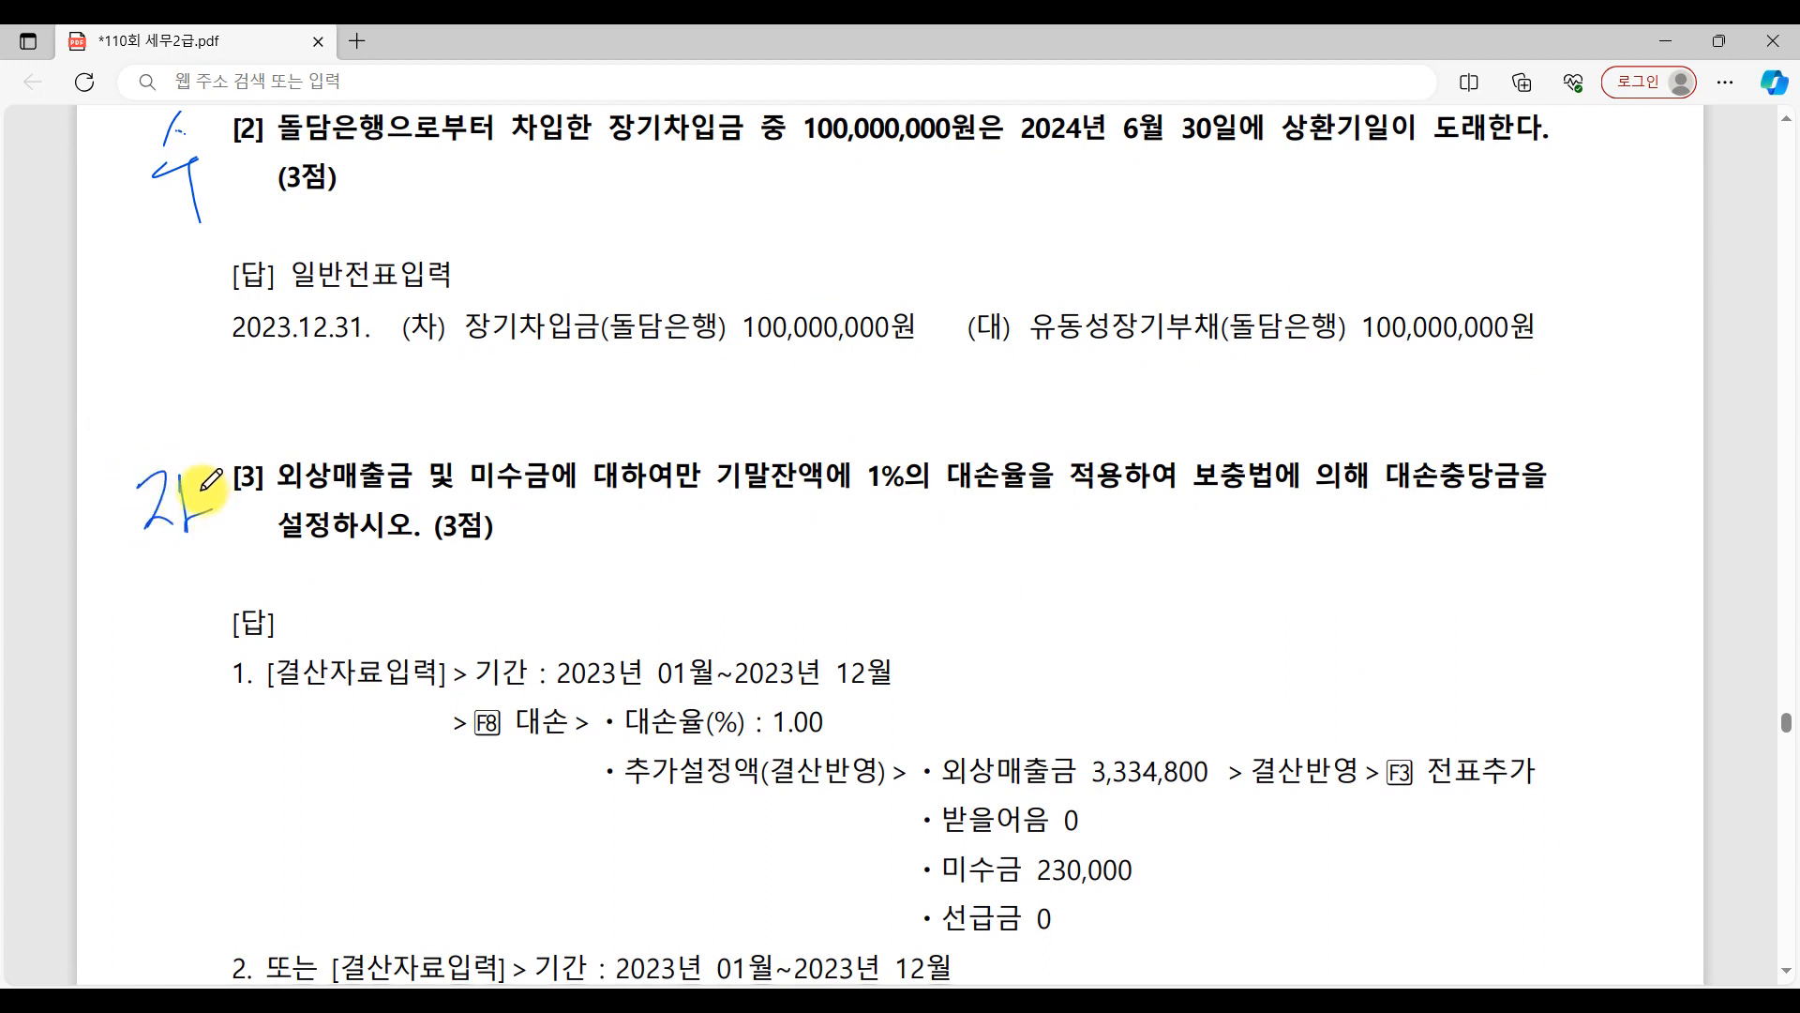
{"action": "mouse_move", "coordinate": [956, 474]}
{"action": "left_mouse_down"}
{"action": "mouse_move", "coordinate": [976, 442]}
{"action": "mouse_move", "coordinate": [980, 513]}
{"action": "left_mouse_up"}
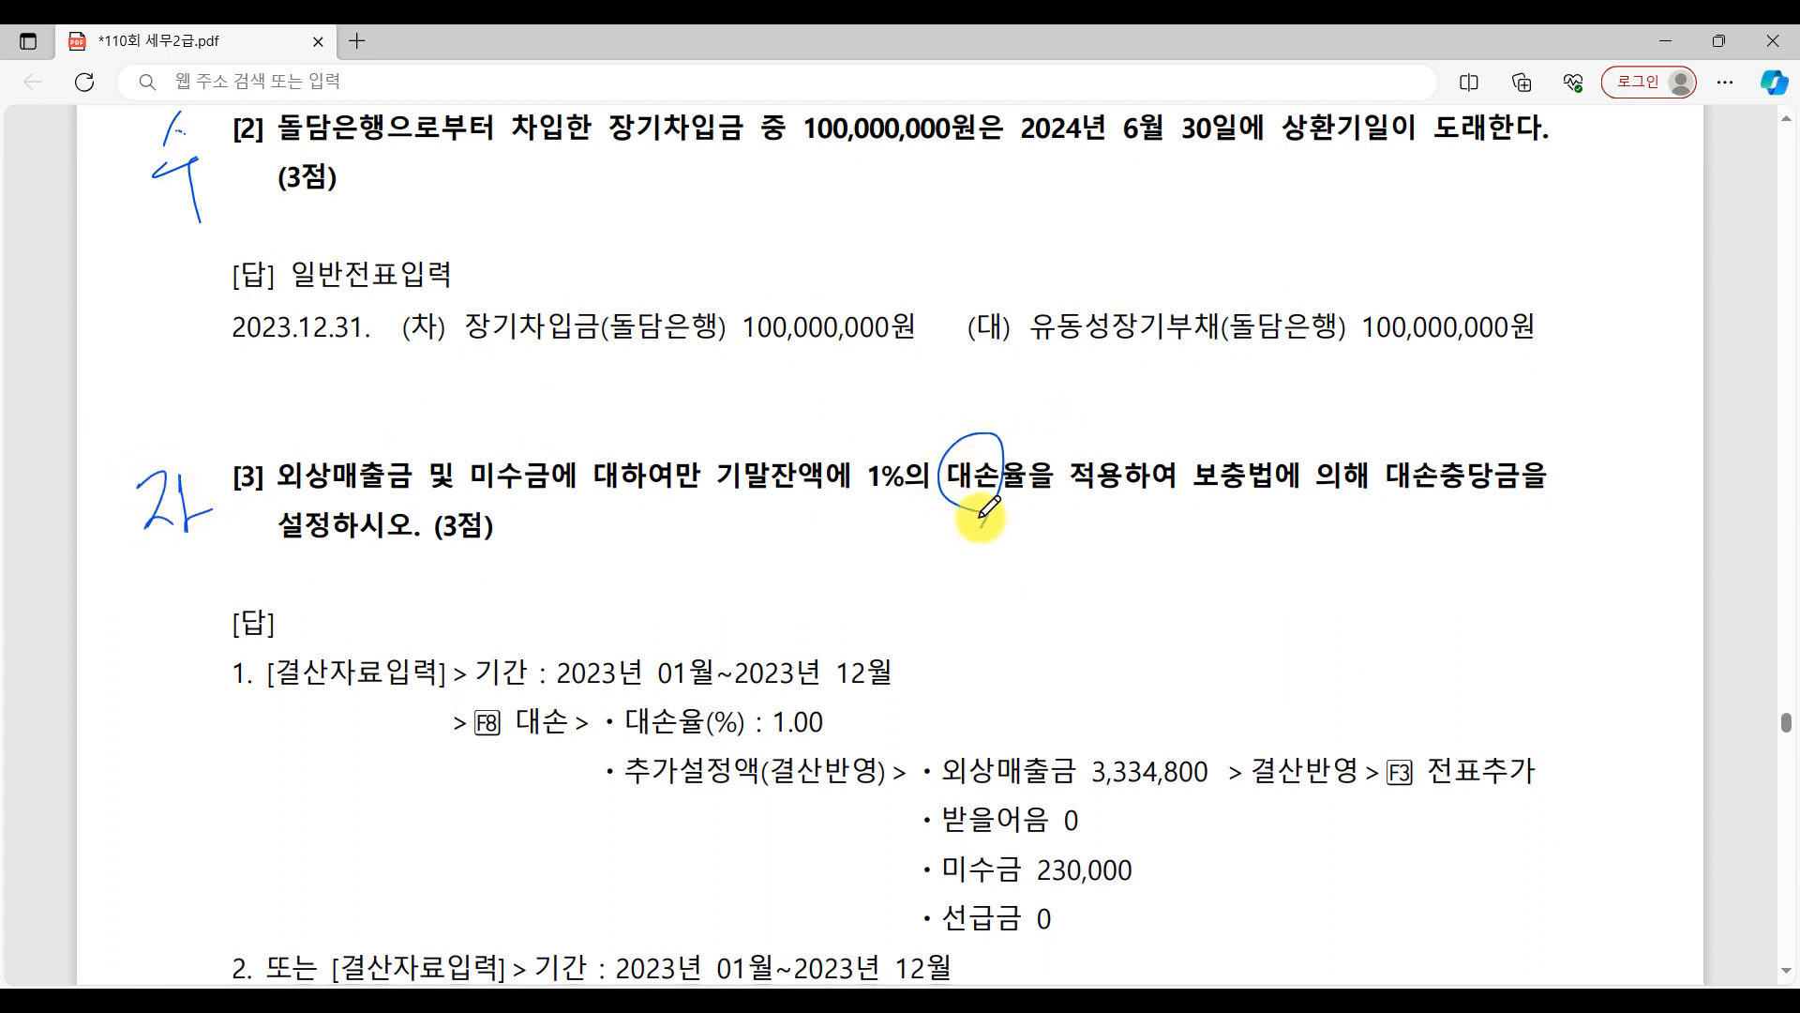
Handwrite 자 beside 문제4's questions [4] and [5], and circle 상각 in question [4].
{"action": "scroll", "coordinate": [985, 511], "scroll_direction": "down", "scroll_amount": 15}
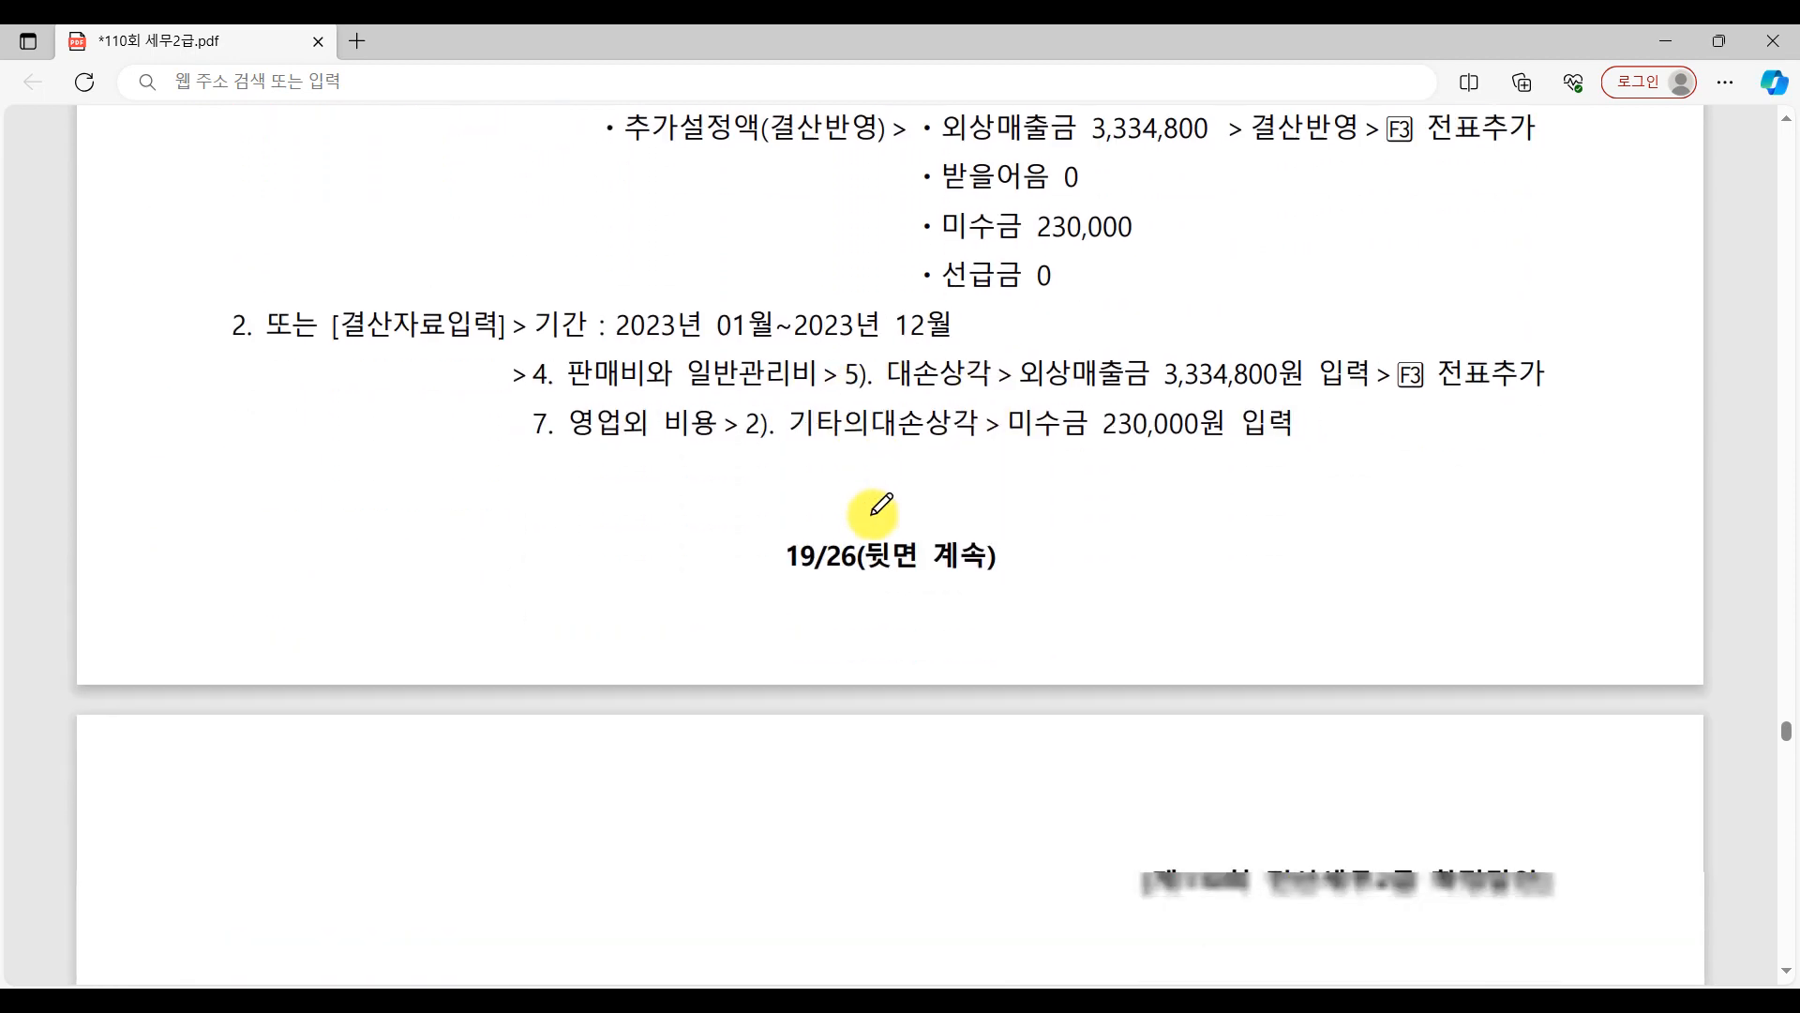
{"action": "scroll", "coordinate": [431, 755], "scroll_direction": "down", "scroll_amount": 2}
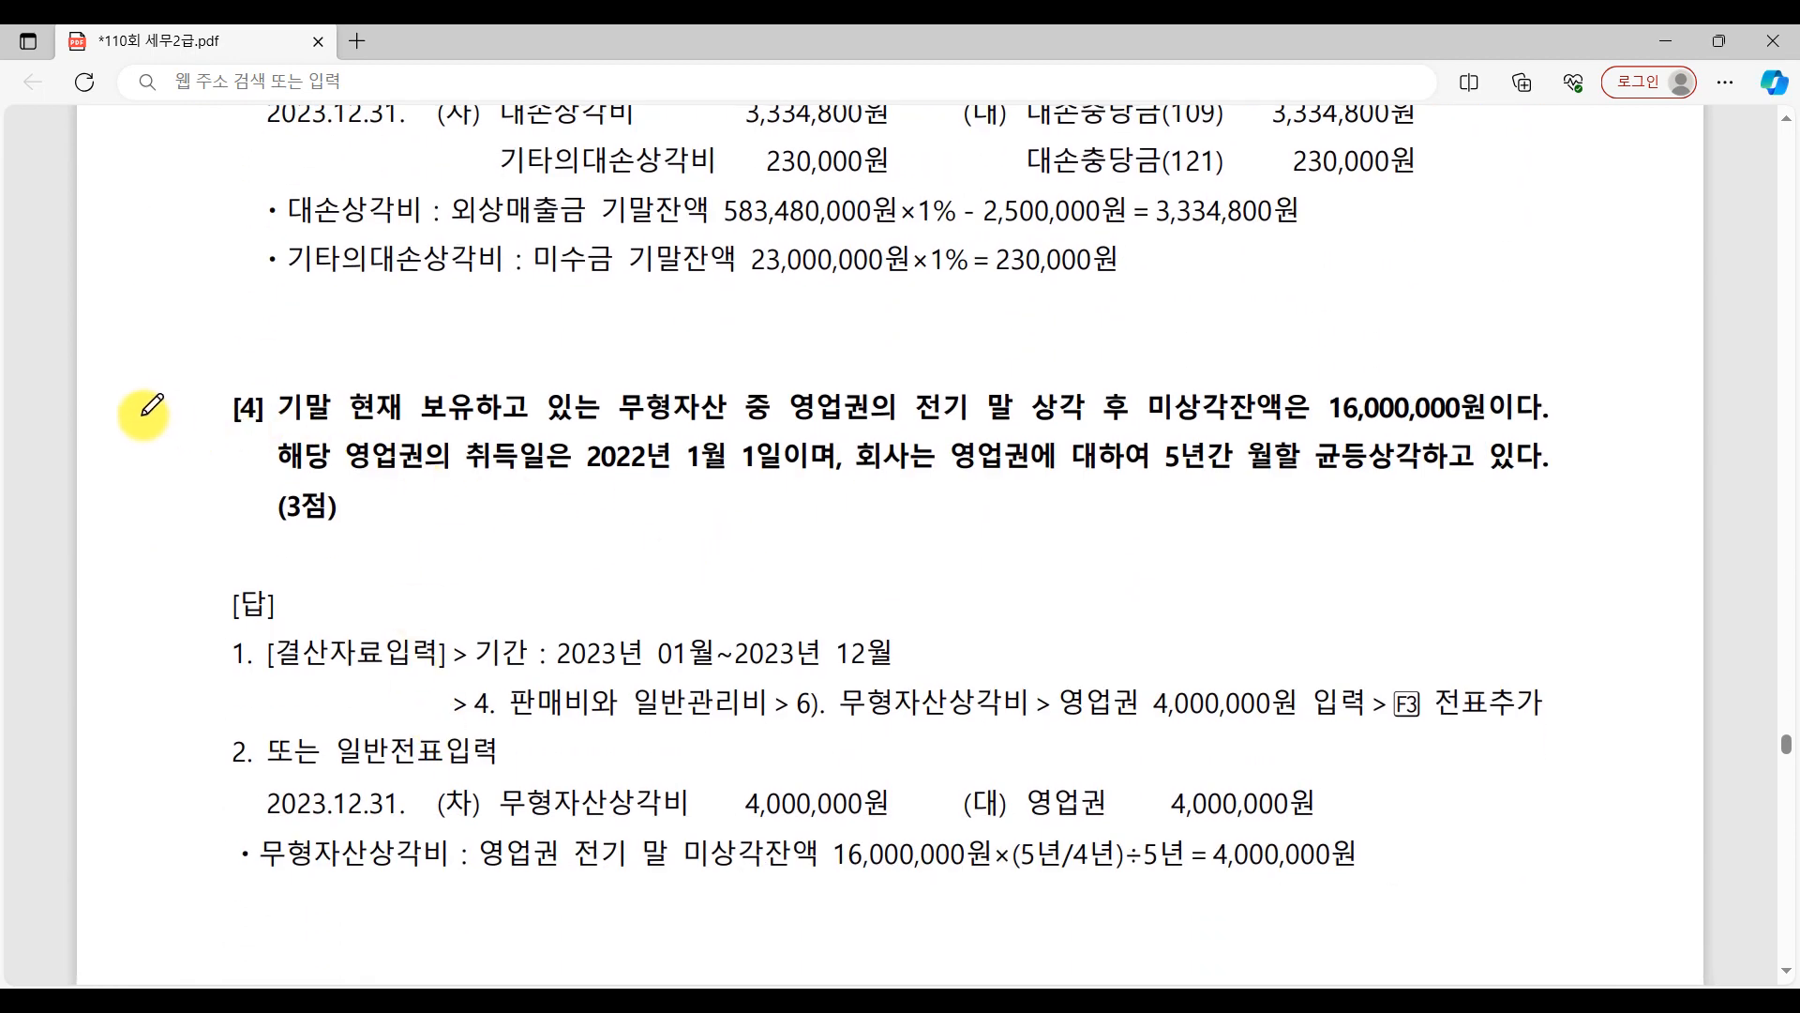
{"action": "left_click_drag", "start_coordinate": [142, 413], "coordinate": [202, 455]}
{"action": "left_click_drag", "start_coordinate": [202, 440], "coordinate": [228, 434]}
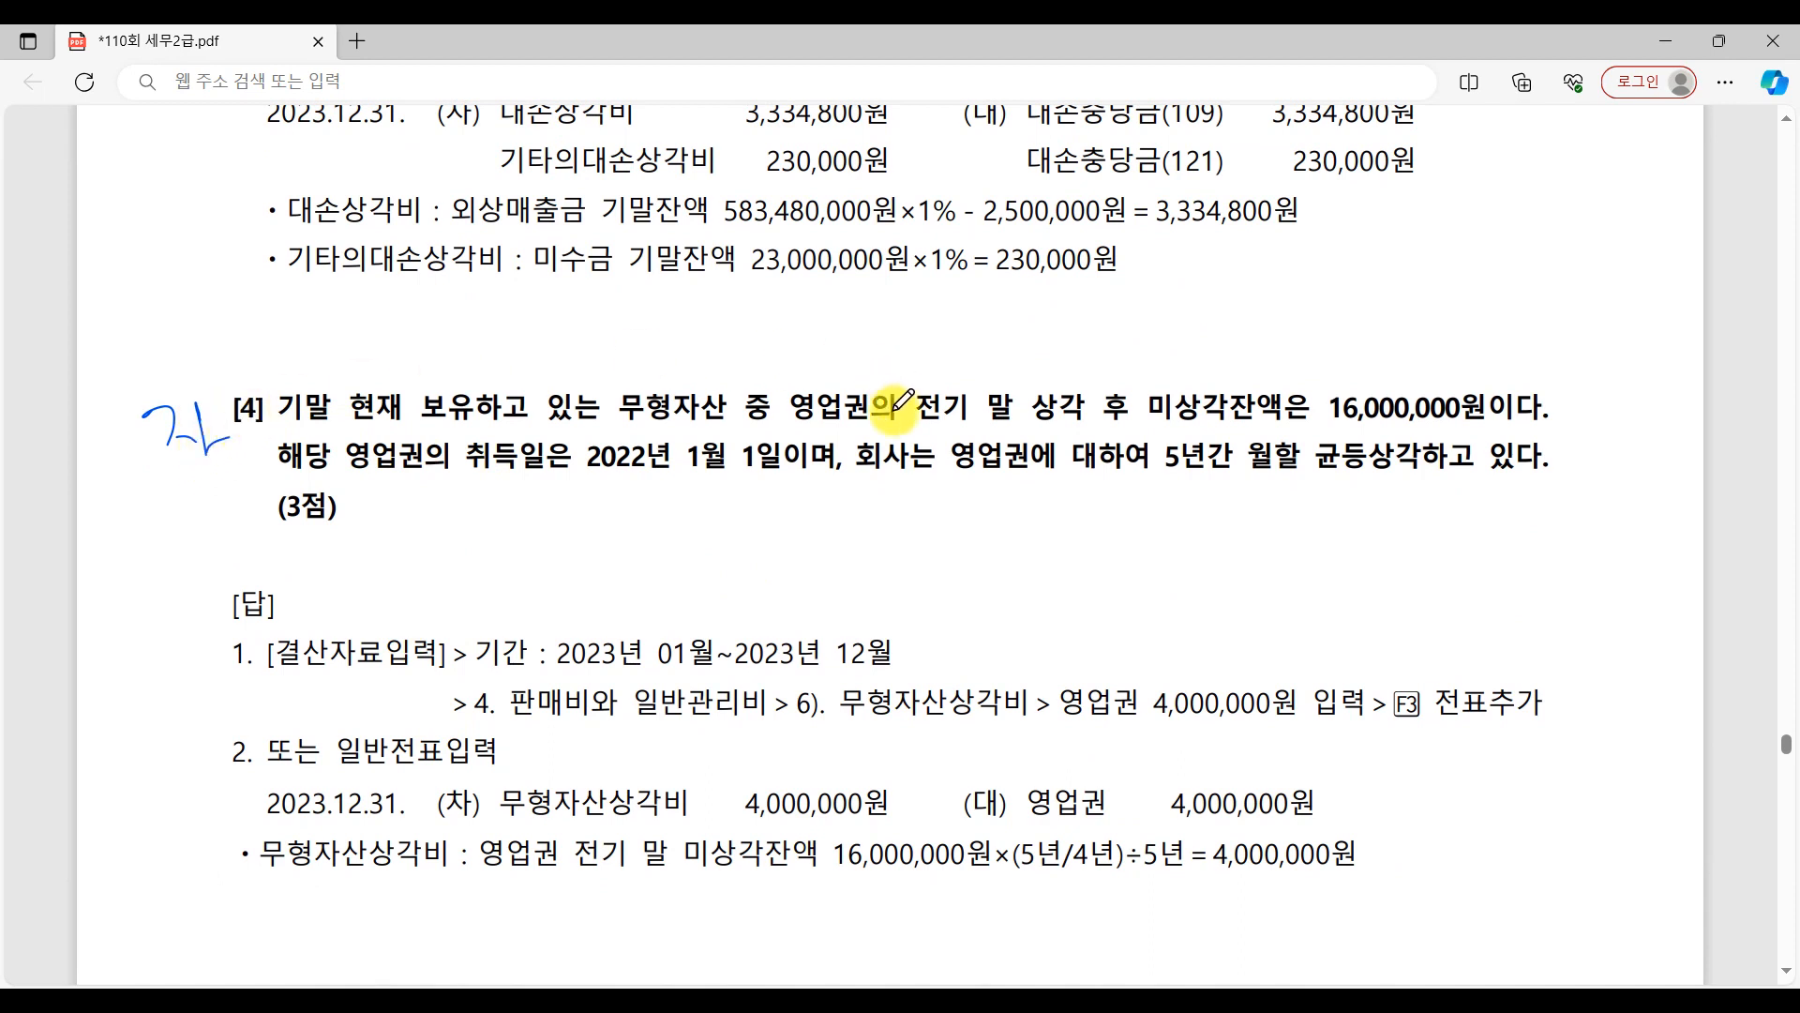
{"action": "mouse_move", "coordinate": [1105, 412]}
{"action": "left_mouse_down"}
{"action": "mouse_move", "coordinate": [1026, 412]}
{"action": "mouse_move", "coordinate": [1095, 433]}
{"action": "left_mouse_up"}
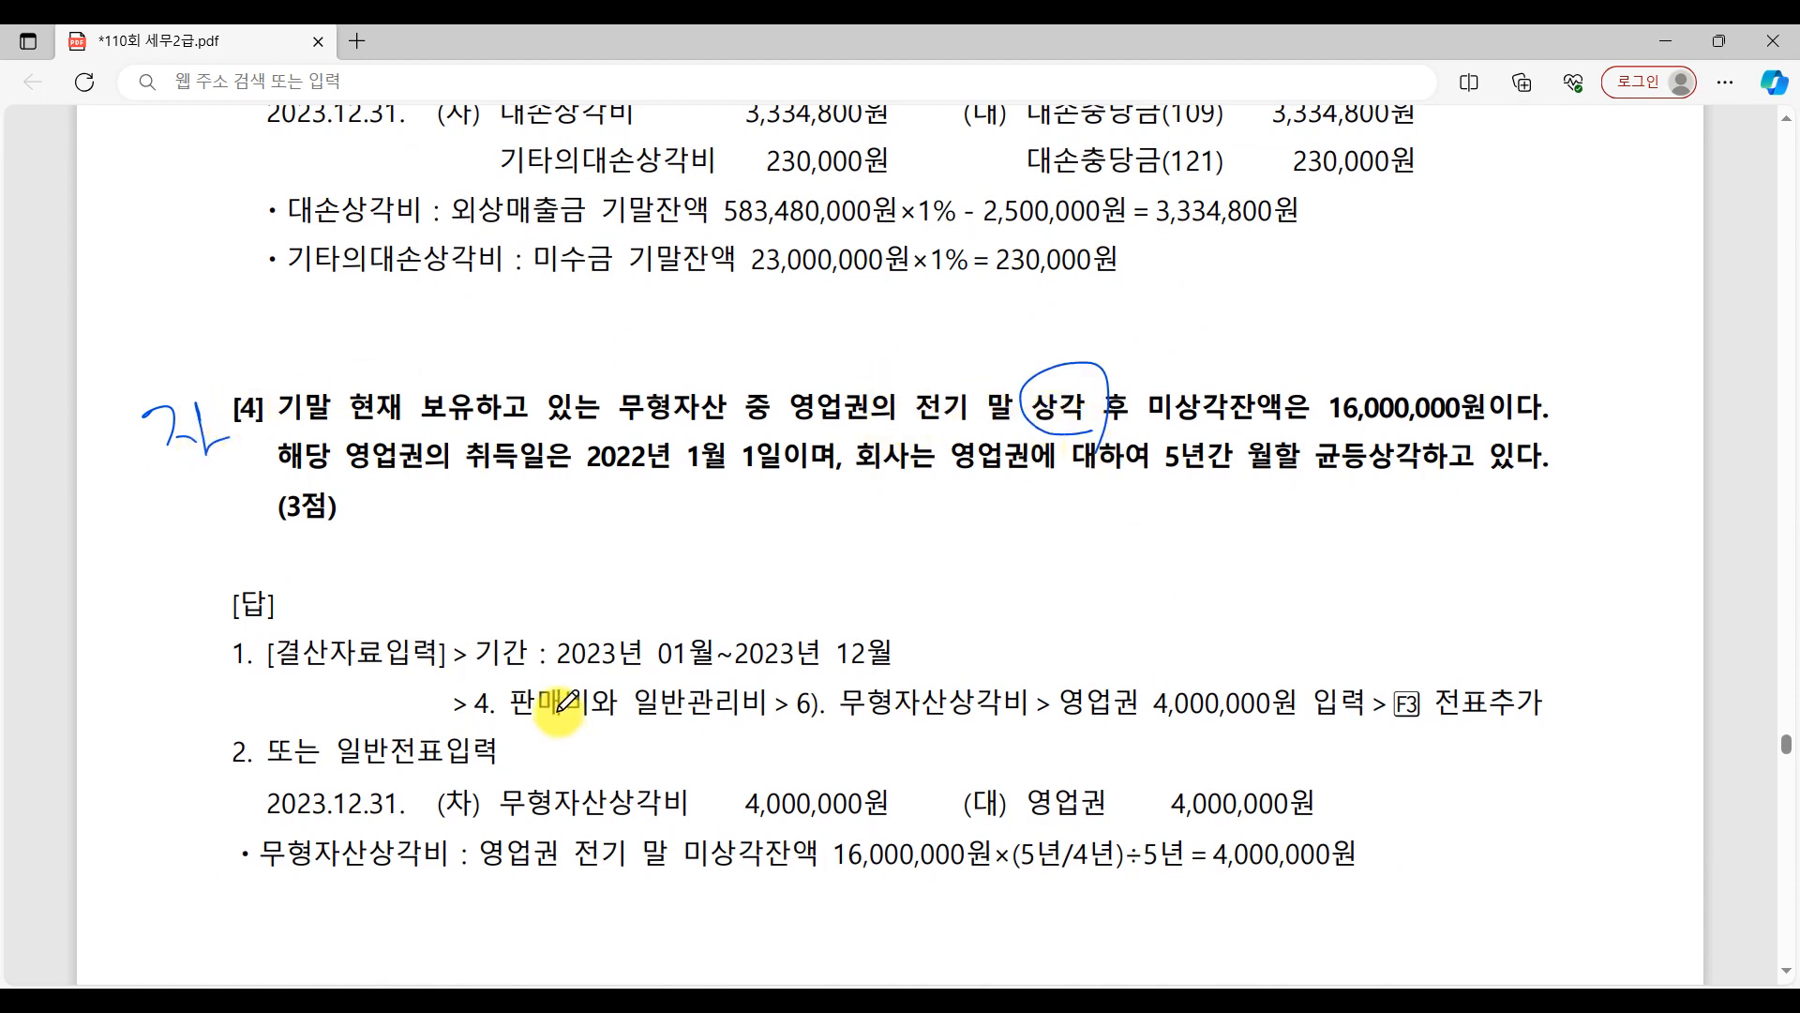
{"action": "scroll", "coordinate": [562, 705], "scroll_direction": "down", "scroll_amount": 7}
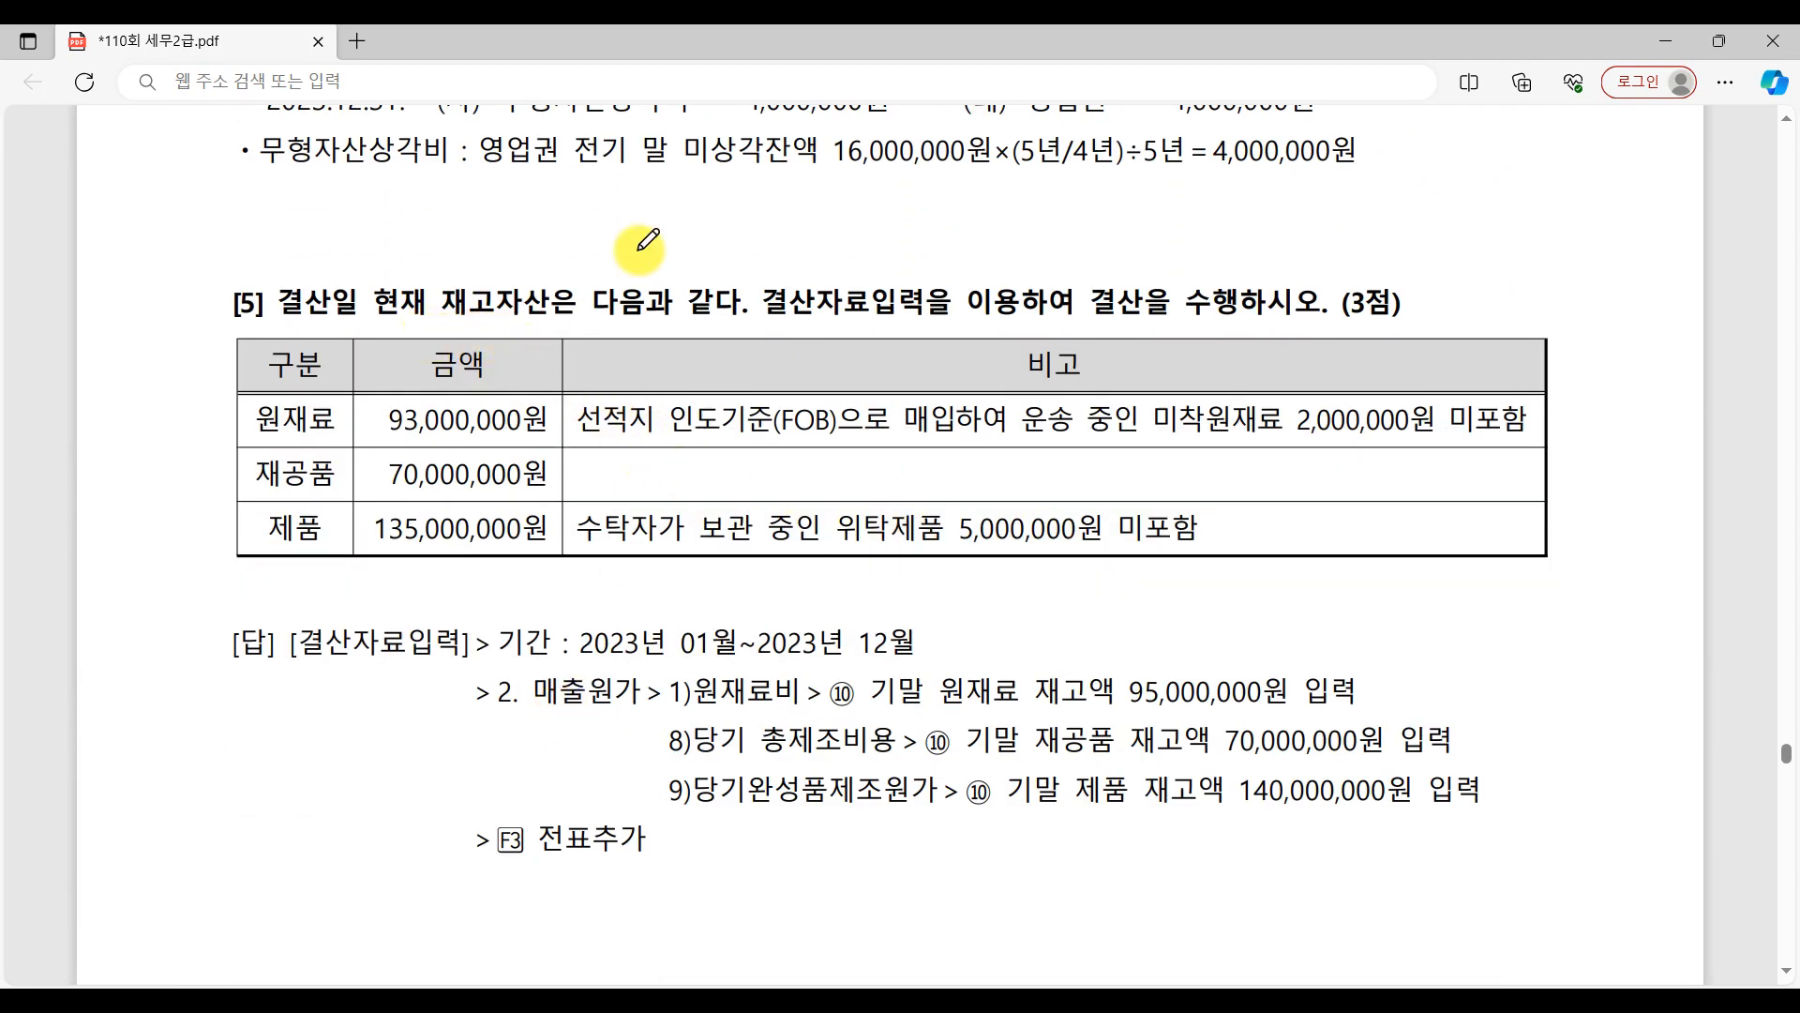
{"action": "left_click_drag", "start_coordinate": [131, 318], "coordinate": [194, 380]}
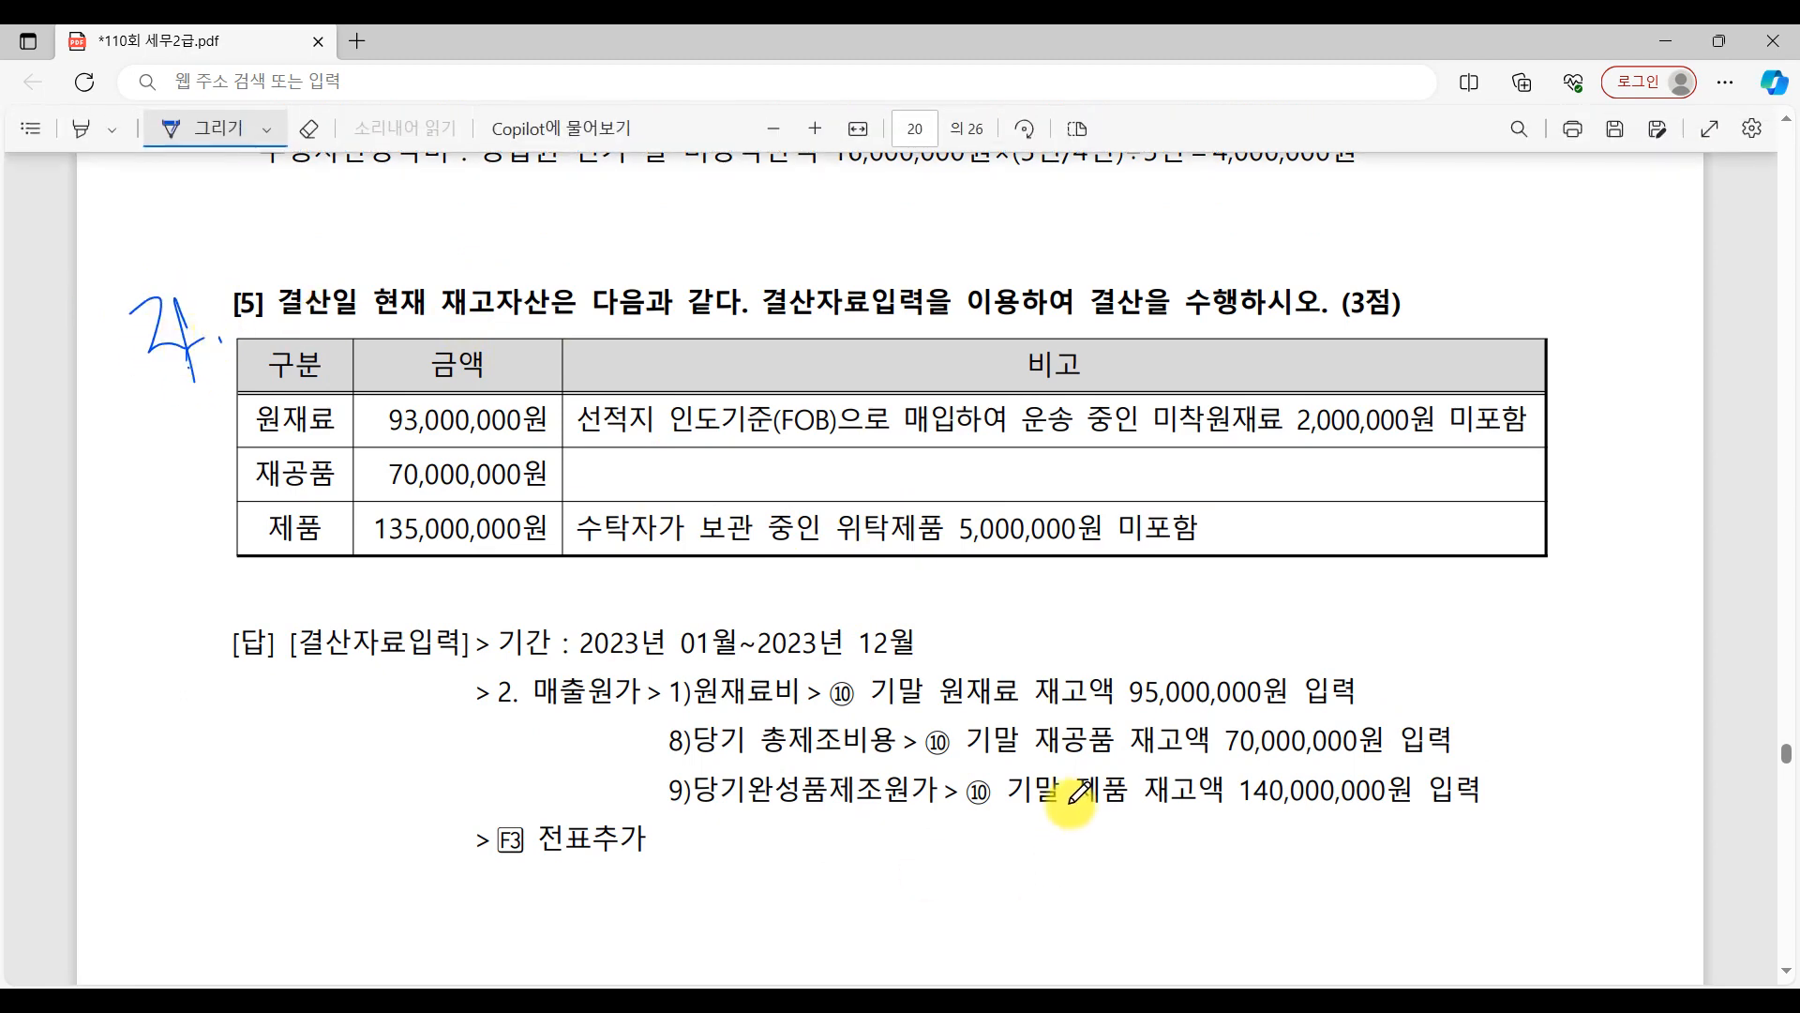
Go back to 문제4's question [1] and write circled 1 beside 부가세예수금 and circled 2 beside 부가세대급금 in its answer entry.
{"action": "scroll", "coordinate": [1069, 825], "scroll_direction": "up", "scroll_amount": 12}
{"action": "scroll", "coordinate": [1079, 795], "scroll_direction": "up", "scroll_amount": 18}
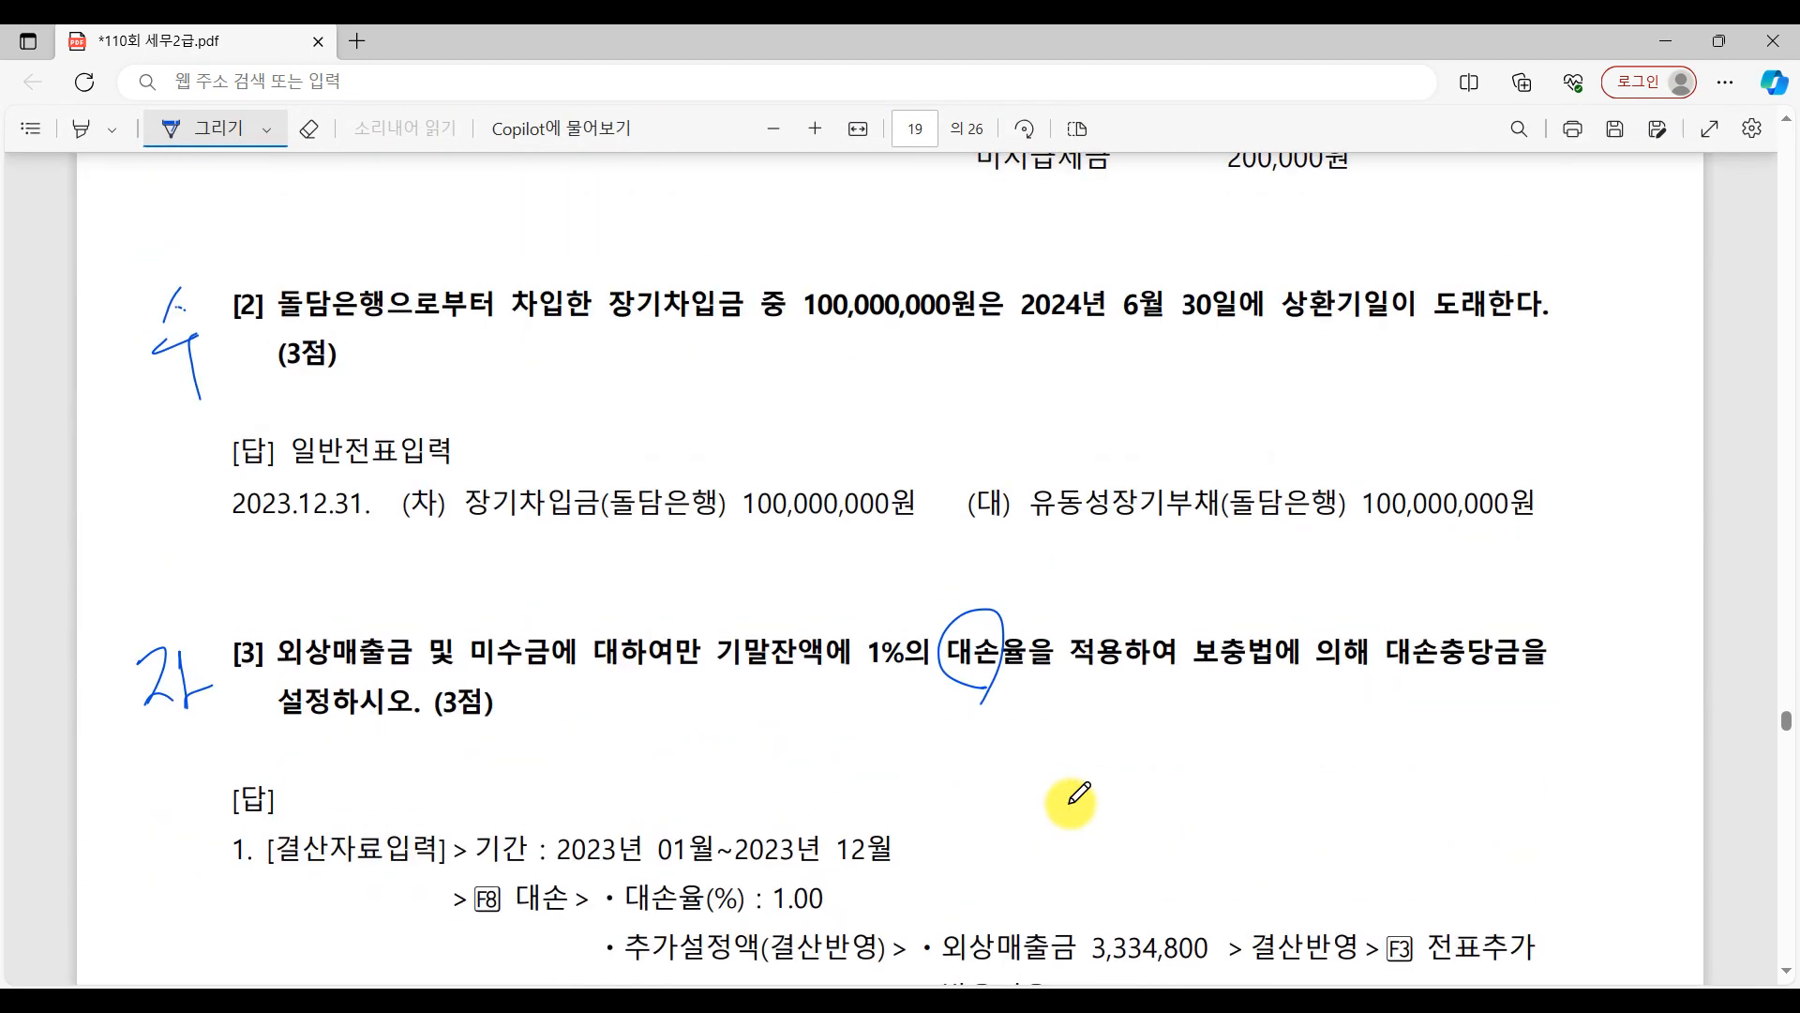
{"action": "scroll", "coordinate": [1068, 793], "scroll_direction": "up", "scroll_amount": 6}
{"action": "scroll", "coordinate": [1076, 793], "scroll_direction": "down", "scroll_amount": 4}
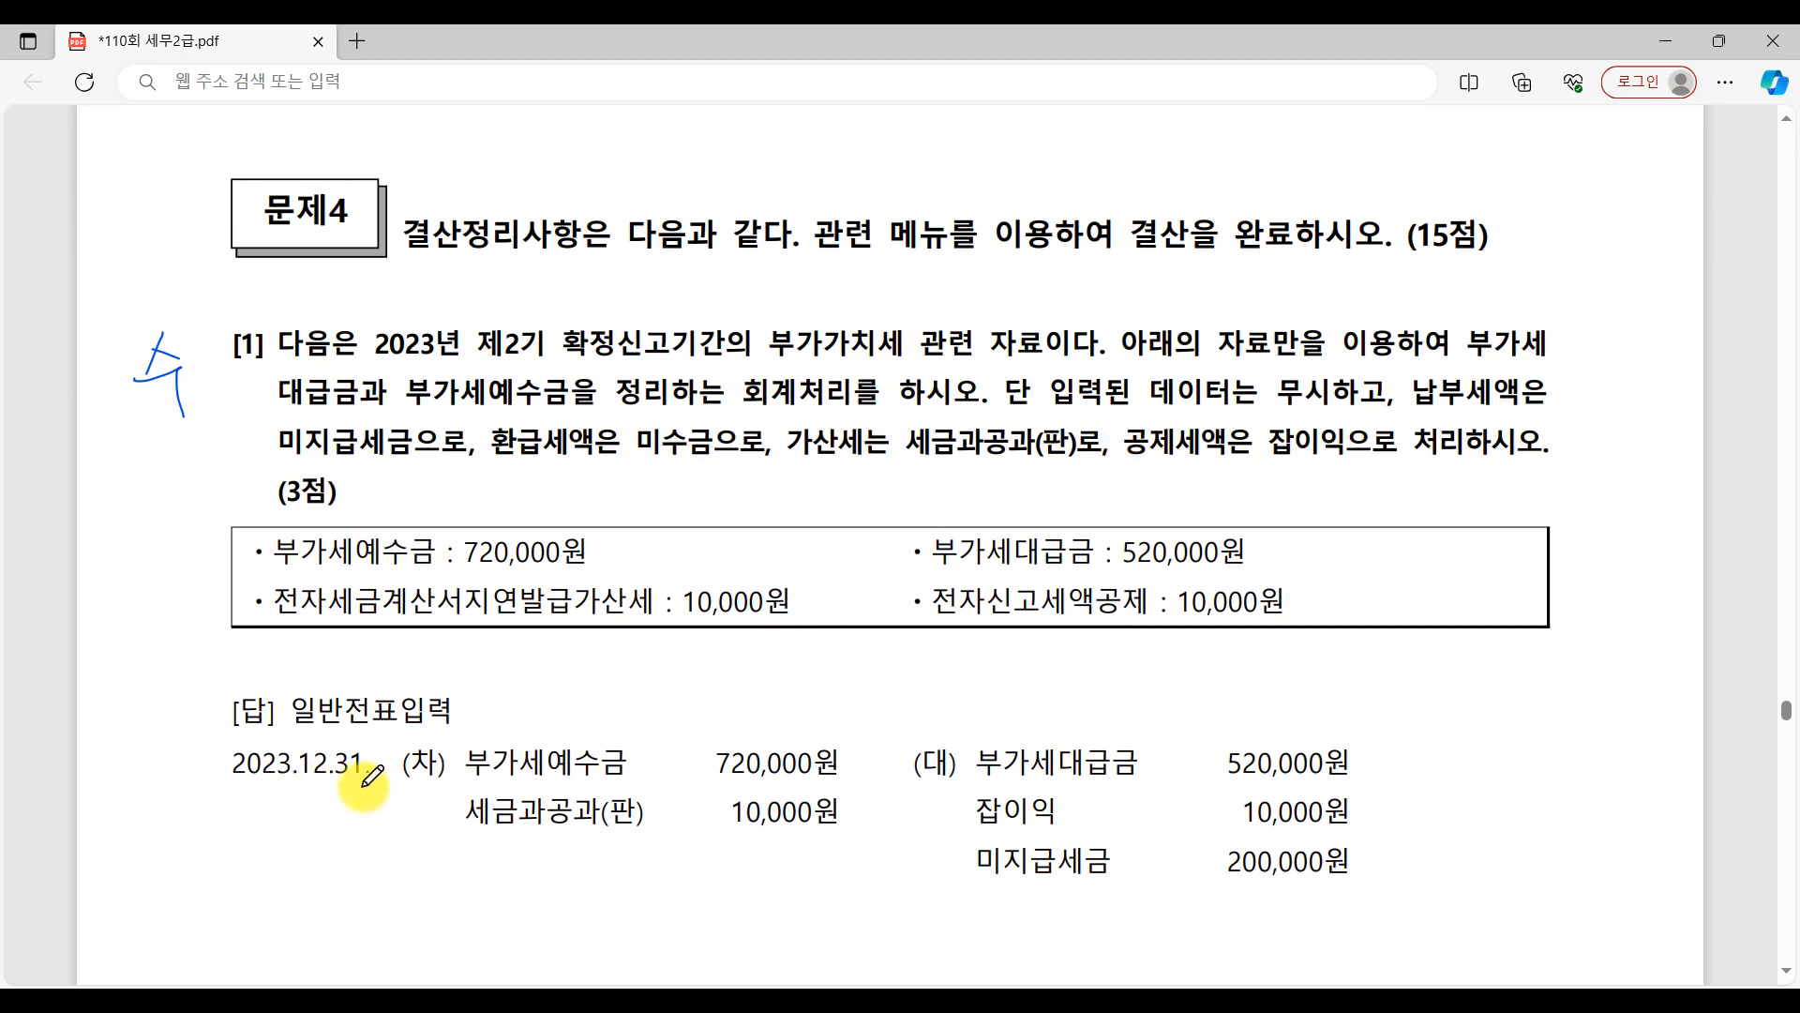
{"action": "mouse_move", "coordinate": [449, 749]}
{"action": "left_mouse_down"}
{"action": "mouse_move", "coordinate": [433, 764]}
{"action": "mouse_move", "coordinate": [458, 755]}
{"action": "mouse_move", "coordinate": [456, 786]}
{"action": "left_mouse_up"}
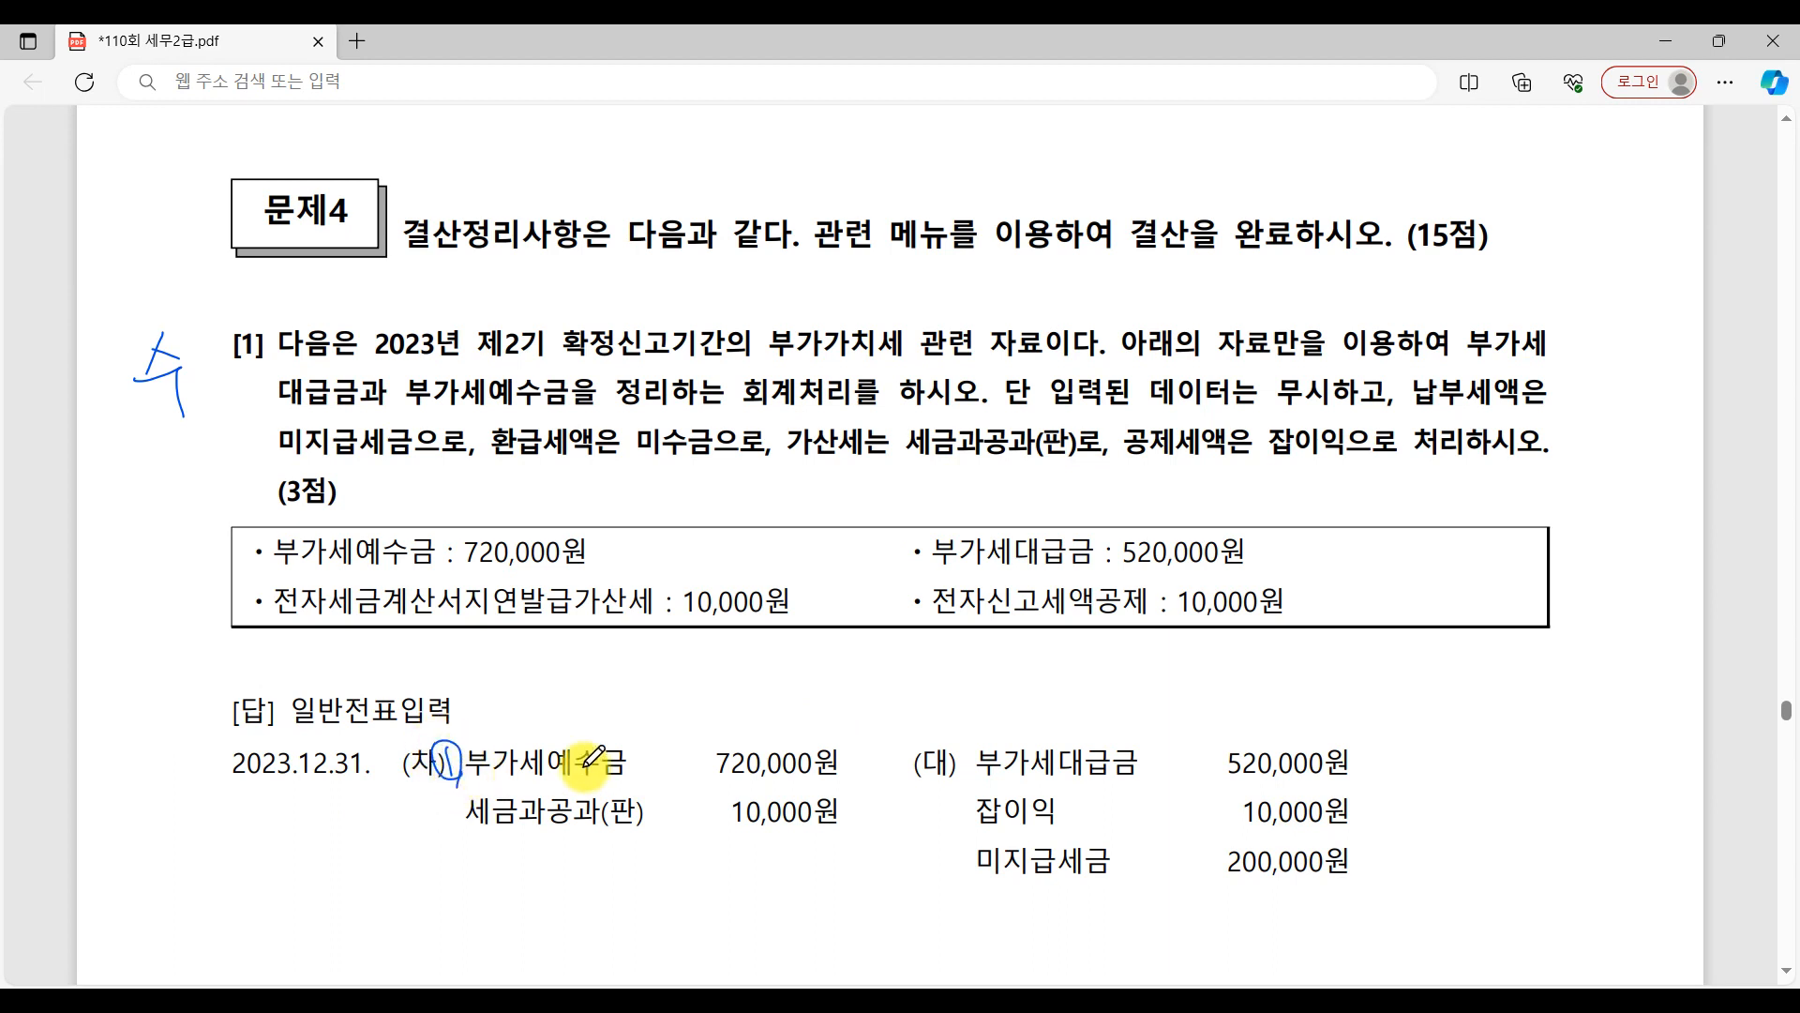
{"action": "left_click_drag", "start_coordinate": [1370, 745], "coordinate": [1393, 770]}
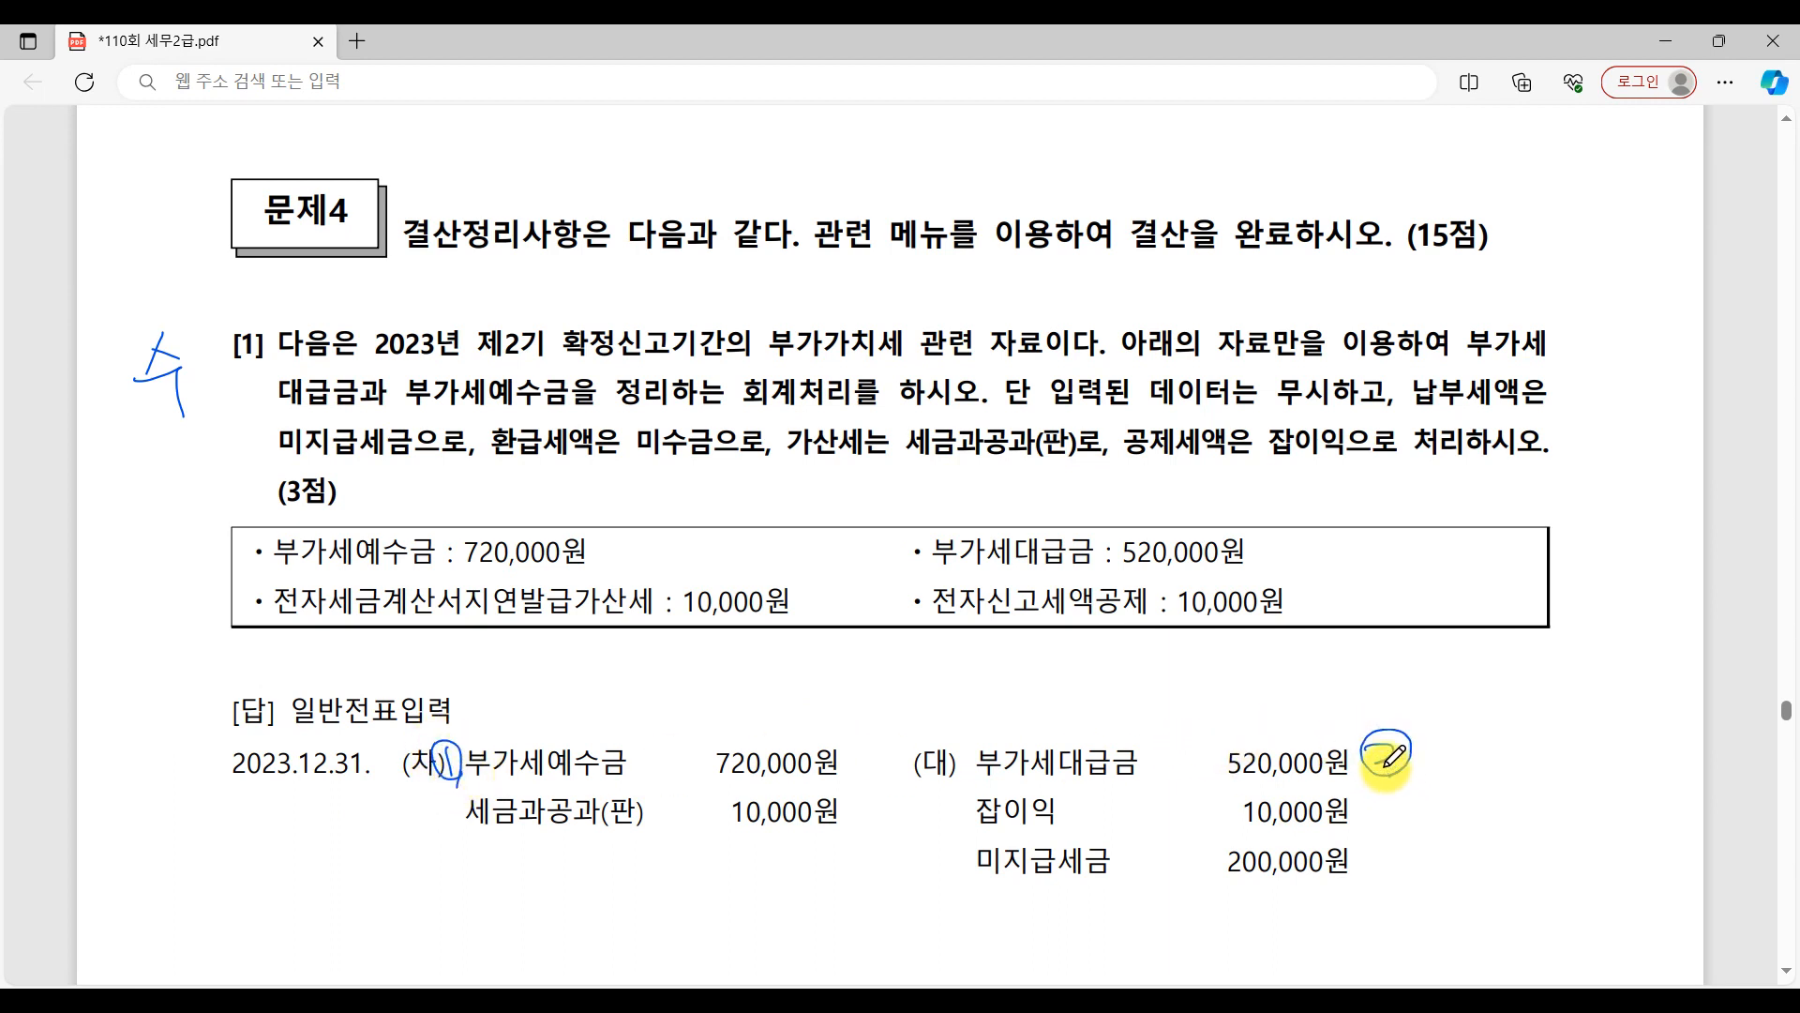
Underline 720,000원 and 520,000원 in question [1]'s data box and put a small mark after the answer's 720,000원.
{"action": "left_click_drag", "start_coordinate": [460, 570], "coordinate": [600, 578]}
{"action": "left_click_drag", "start_coordinate": [1121, 572], "coordinate": [1277, 565]}
{"action": "left_click", "coordinate": [851, 749]}
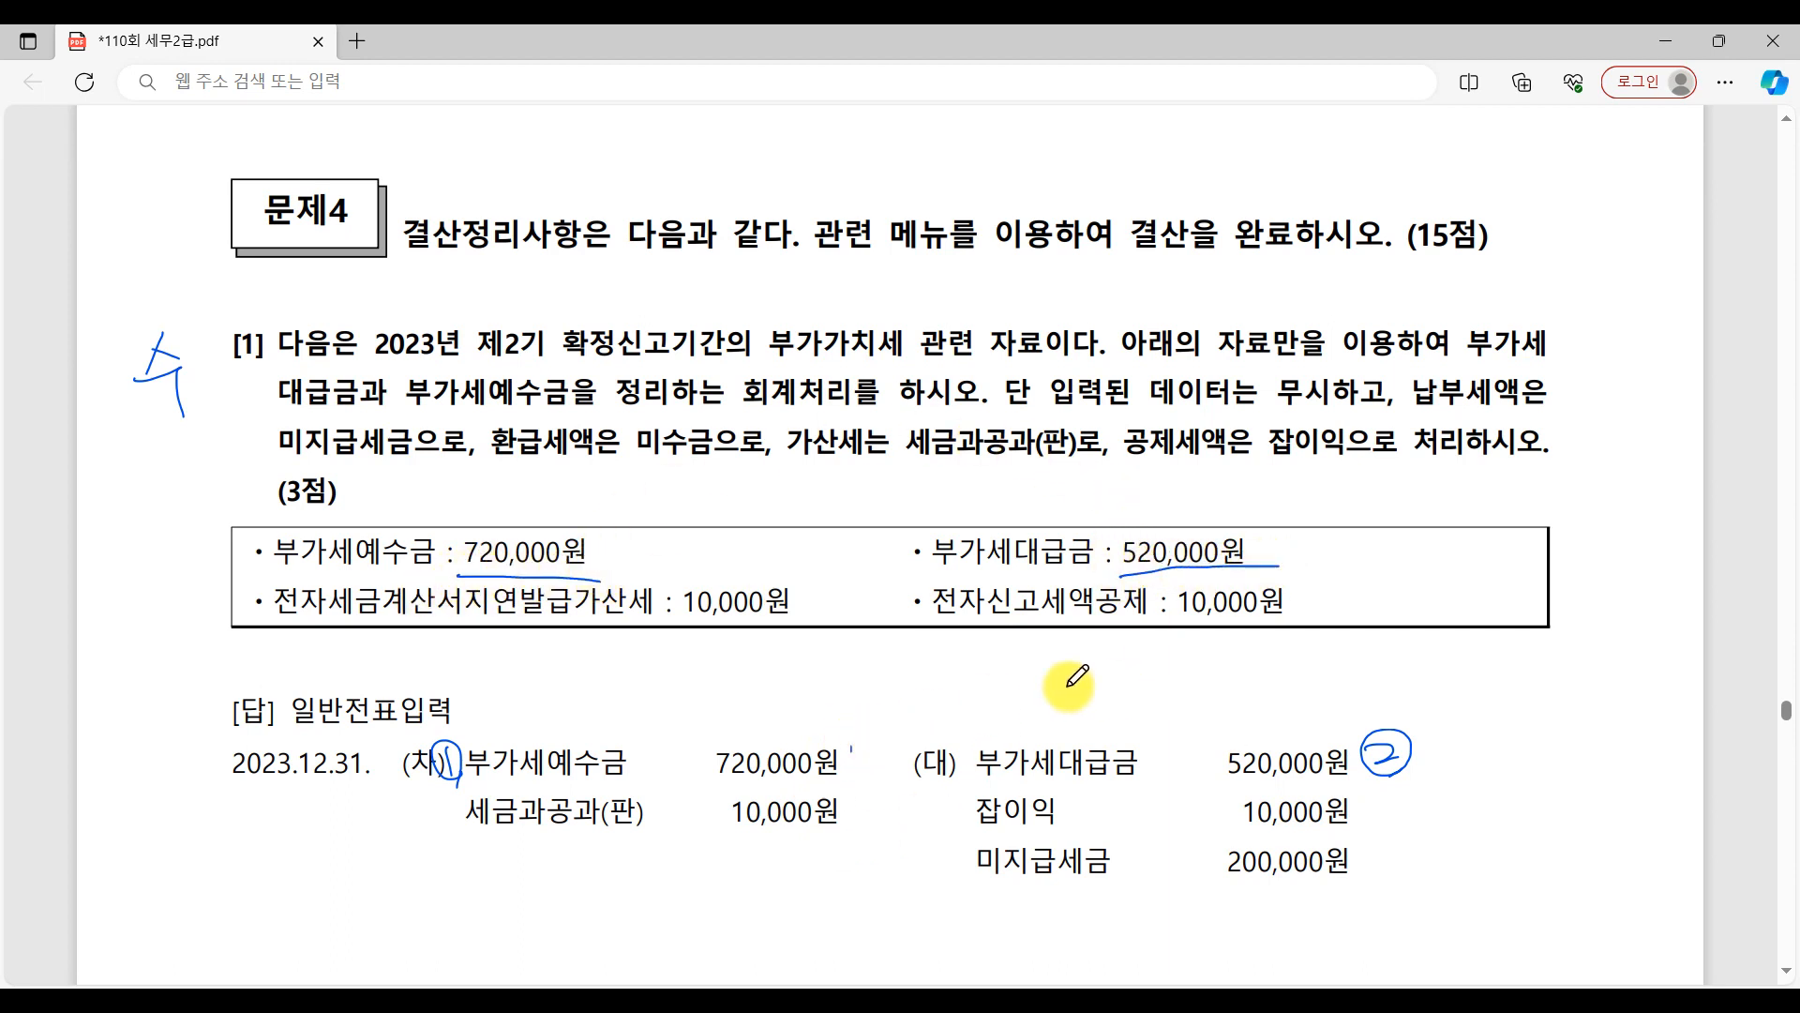
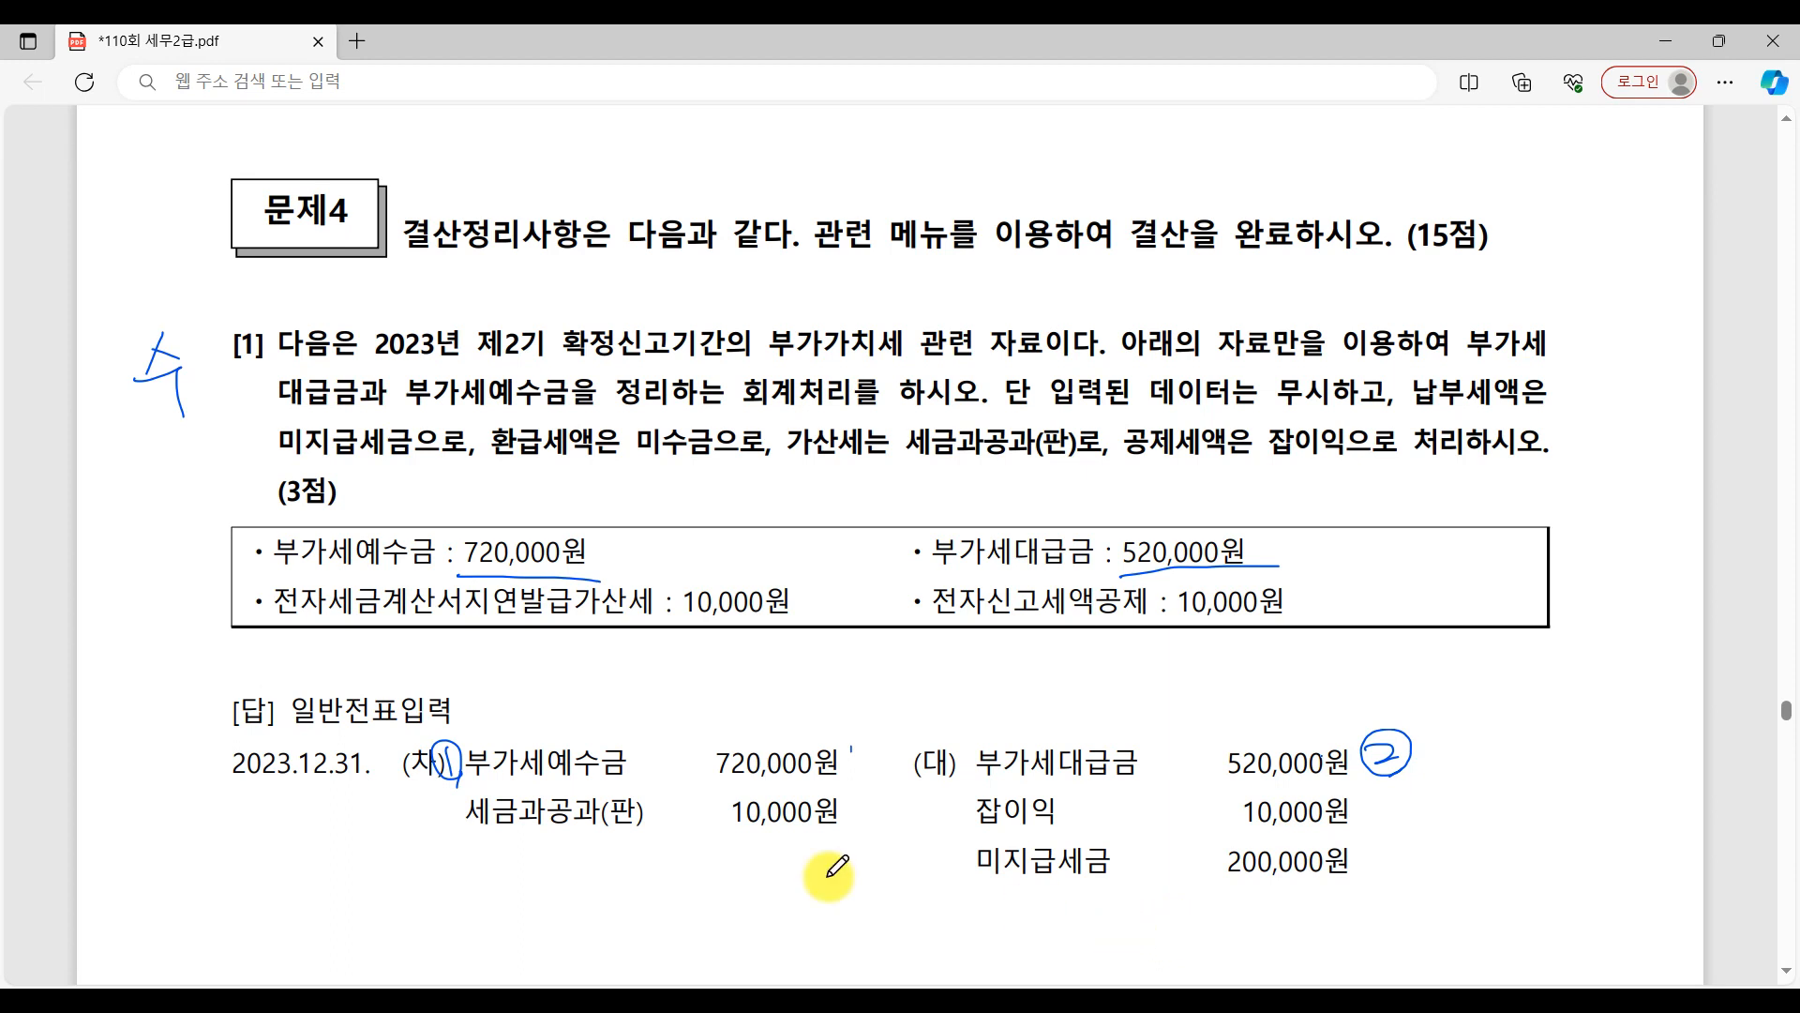
Underline 전자세금계산서지연발급가산세 in question [1]'s data box, circle its 10,000원 and write circled 3 beside 세금과공과(판) in the answer.
{"action": "mouse_move", "coordinate": [253, 621]}
{"action": "left_mouse_down"}
{"action": "mouse_move", "coordinate": [445, 650]}
{"action": "mouse_move", "coordinate": [769, 631]}
{"action": "mouse_move", "coordinate": [816, 559]}
{"action": "mouse_move", "coordinate": [776, 651]}
{"action": "mouse_move", "coordinate": [722, 656]}
{"action": "mouse_move", "coordinate": [661, 600]}
{"action": "mouse_move", "coordinate": [797, 549]}
{"action": "mouse_move", "coordinate": [837, 589]}
{"action": "left_mouse_up"}
{"action": "left_click_drag", "start_coordinate": [543, 623], "coordinate": [791, 632]}
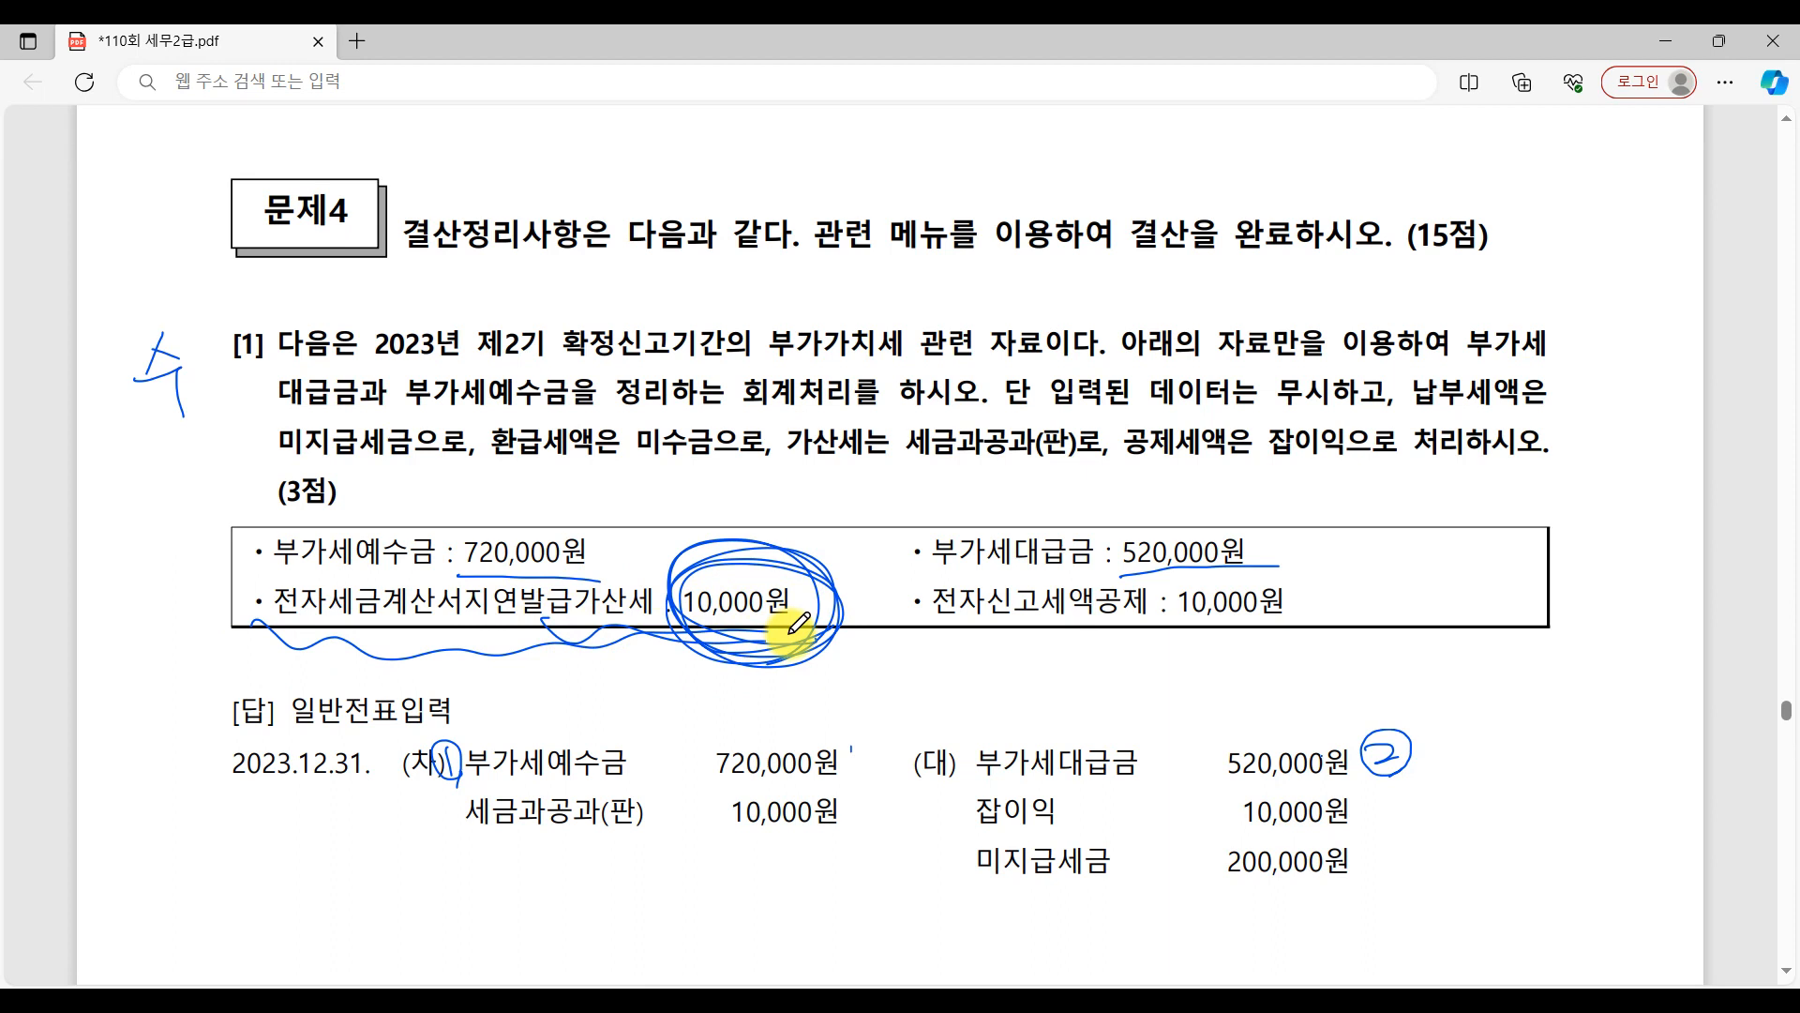
{"action": "left_click_drag", "start_coordinate": [411, 804], "coordinate": [454, 847]}
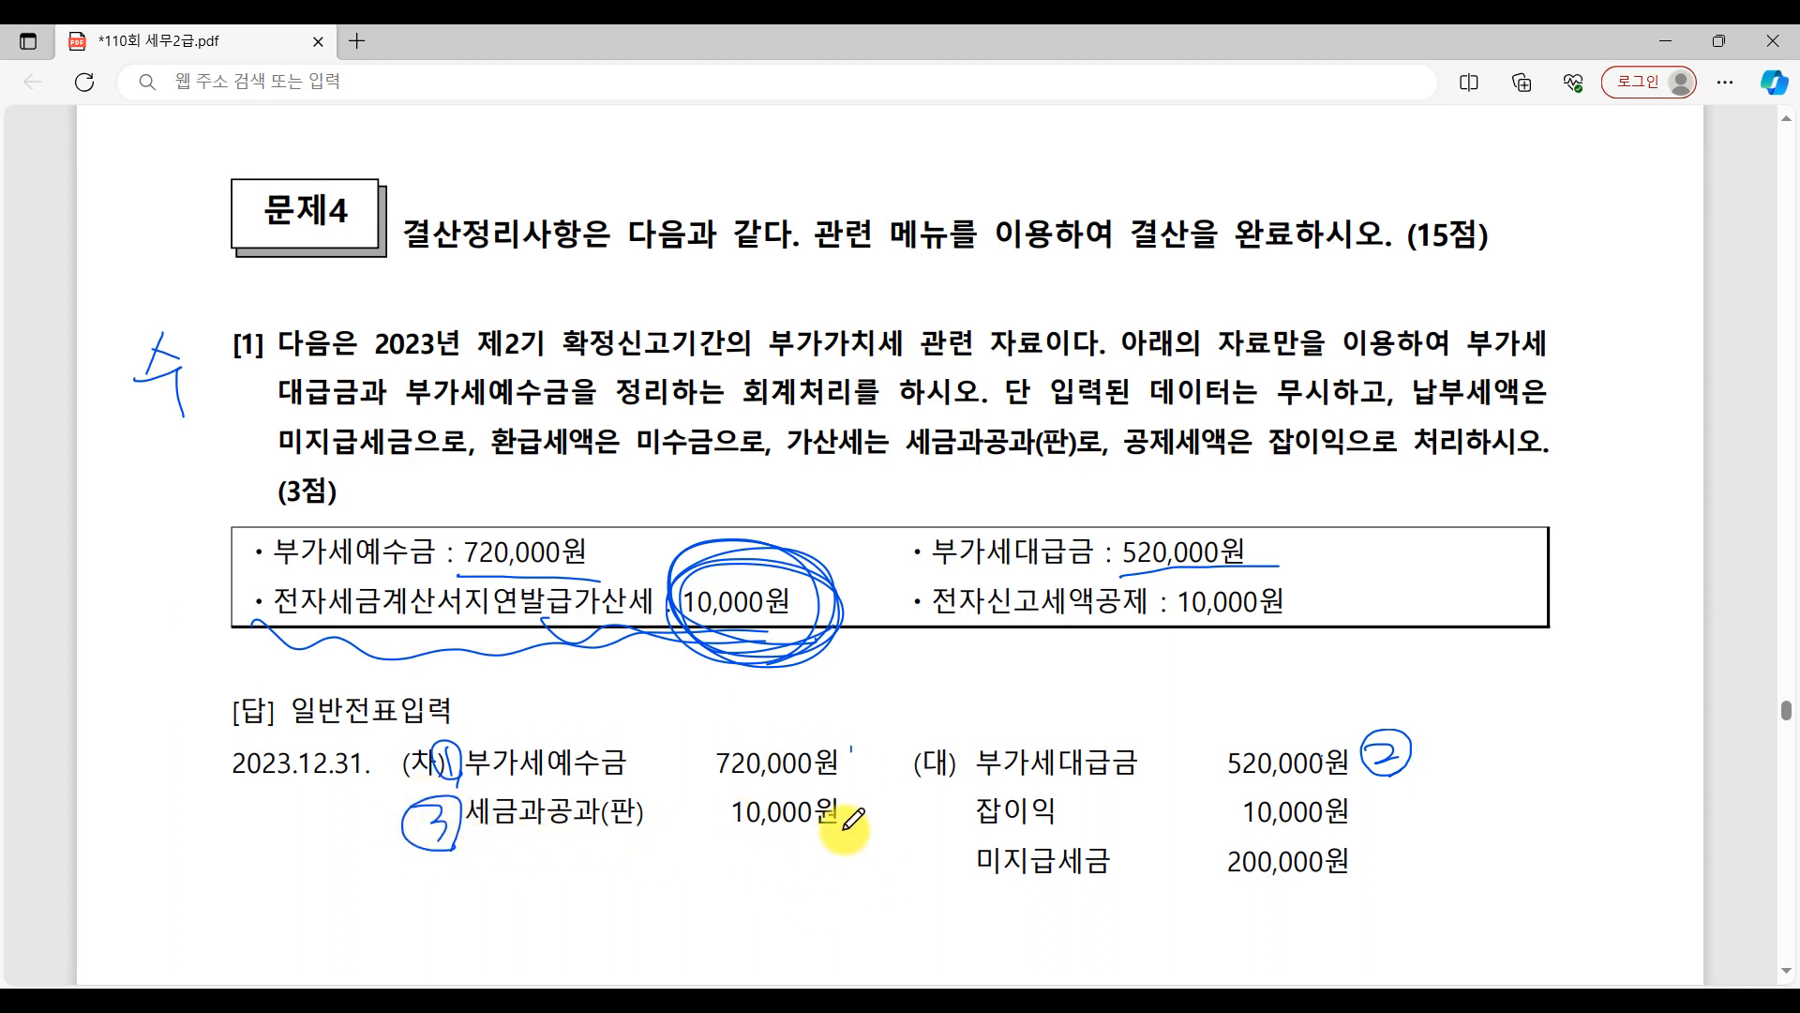
Underline 전자신고세액공제 in the data box and 공제세액은 잡이익으로 in the question, and write circled 4 beside the answer's 잡이익 line.
{"action": "left_click_drag", "start_coordinate": [923, 623], "coordinate": [1295, 633]}
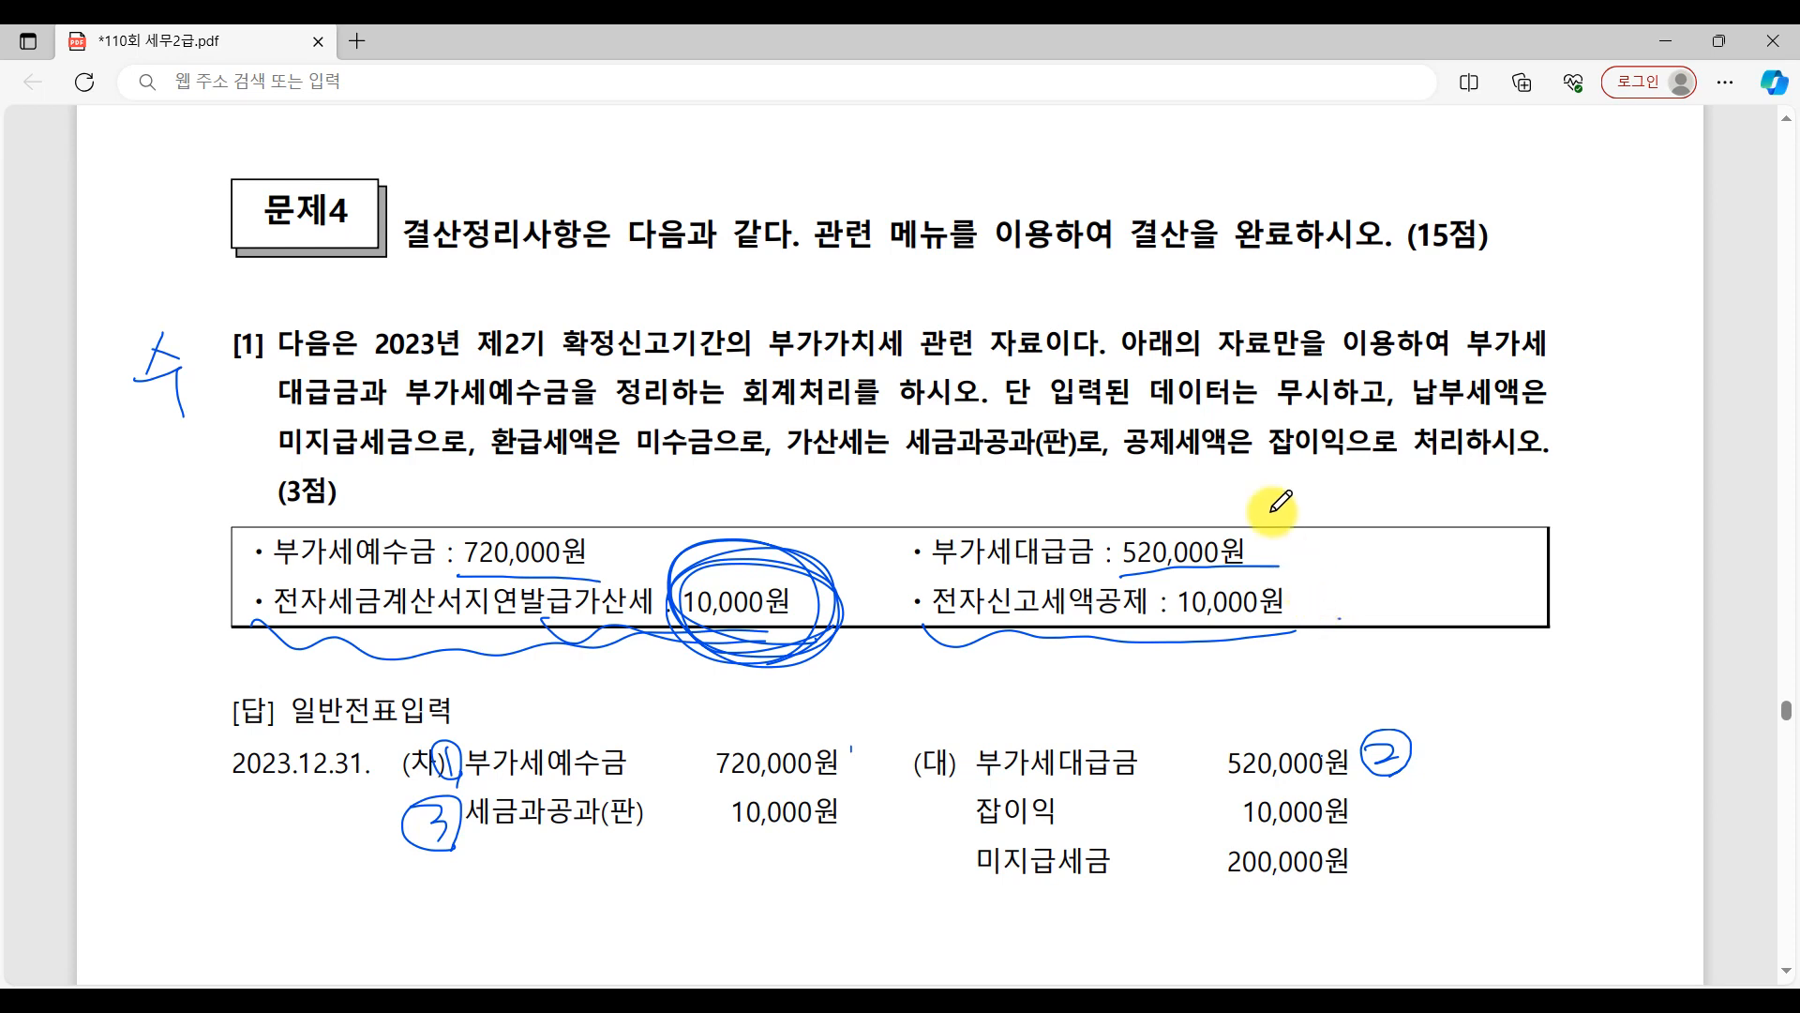
{"action": "left_click_drag", "start_coordinate": [1130, 448], "coordinate": [1387, 464]}
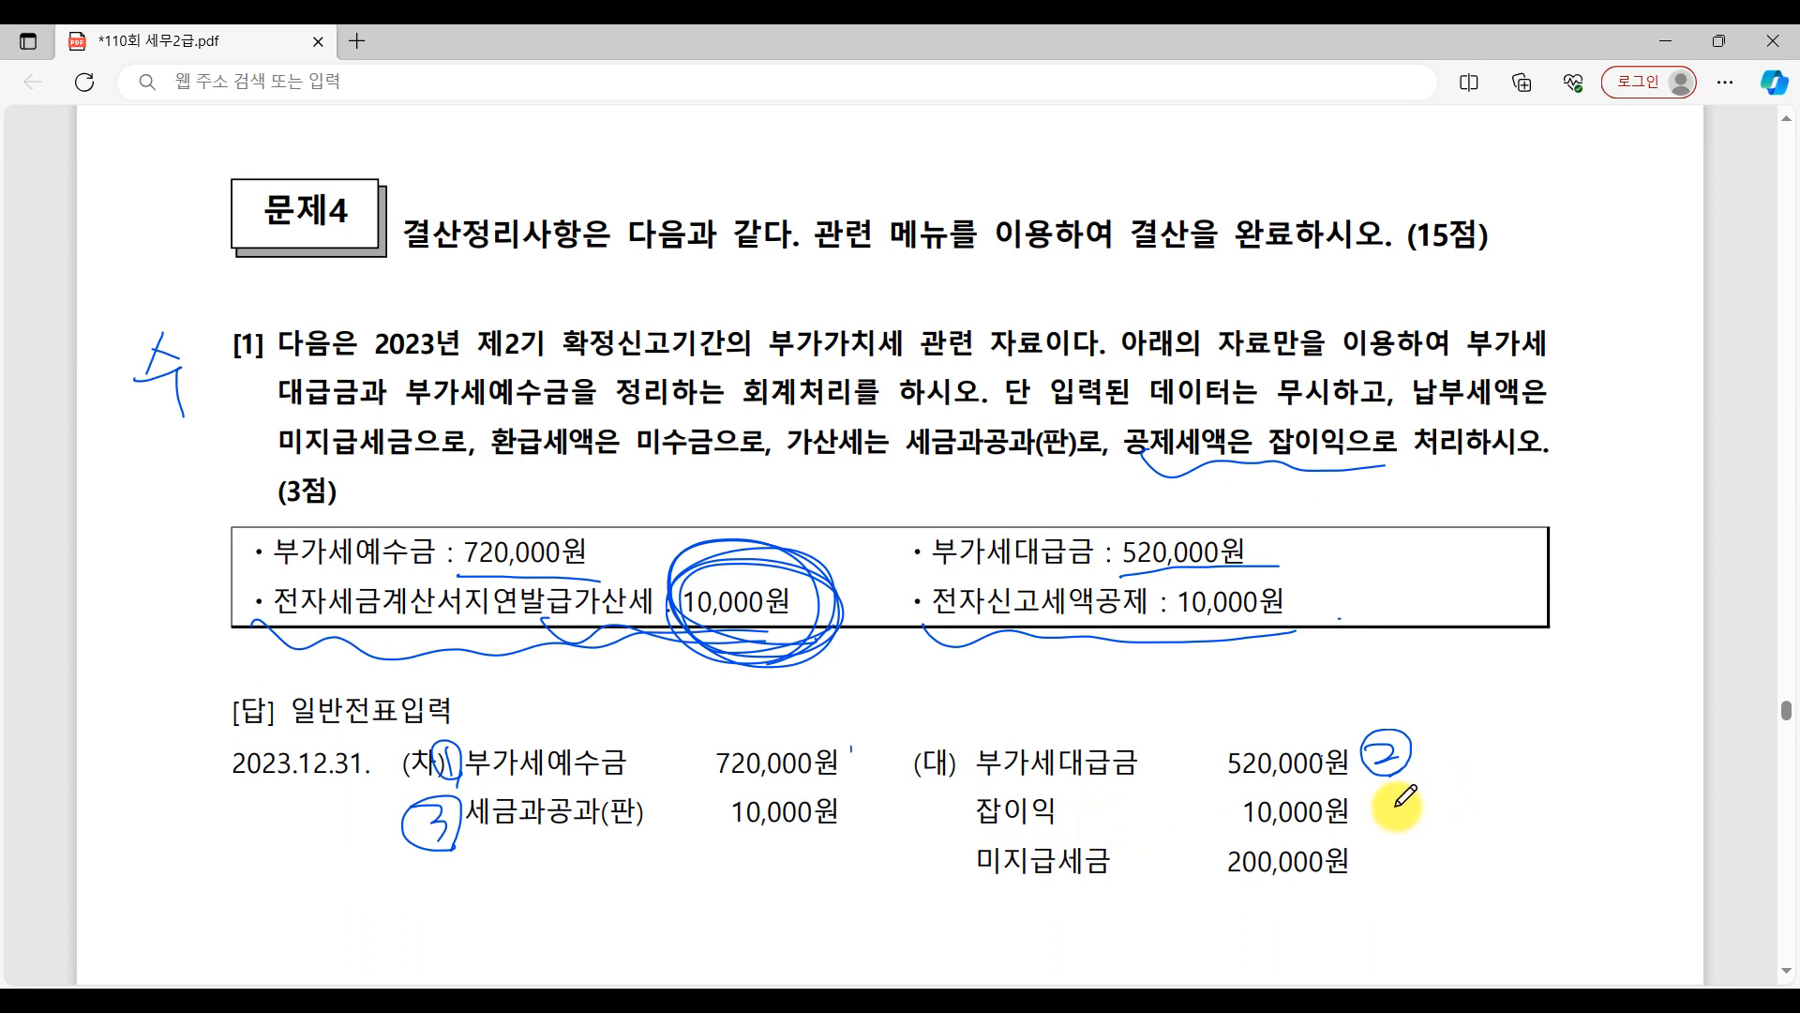
{"action": "left_click_drag", "start_coordinate": [1400, 797], "coordinate": [1422, 822]}
{"action": "left_click_drag", "start_coordinate": [1400, 797], "coordinate": [1406, 837]}
{"action": "mouse_move", "coordinate": [1423, 839]}
{"action": "left_mouse_down"}
{"action": "mouse_move", "coordinate": [1401, 783]}
{"action": "mouse_move", "coordinate": [1427, 832]}
{"action": "left_mouse_up"}
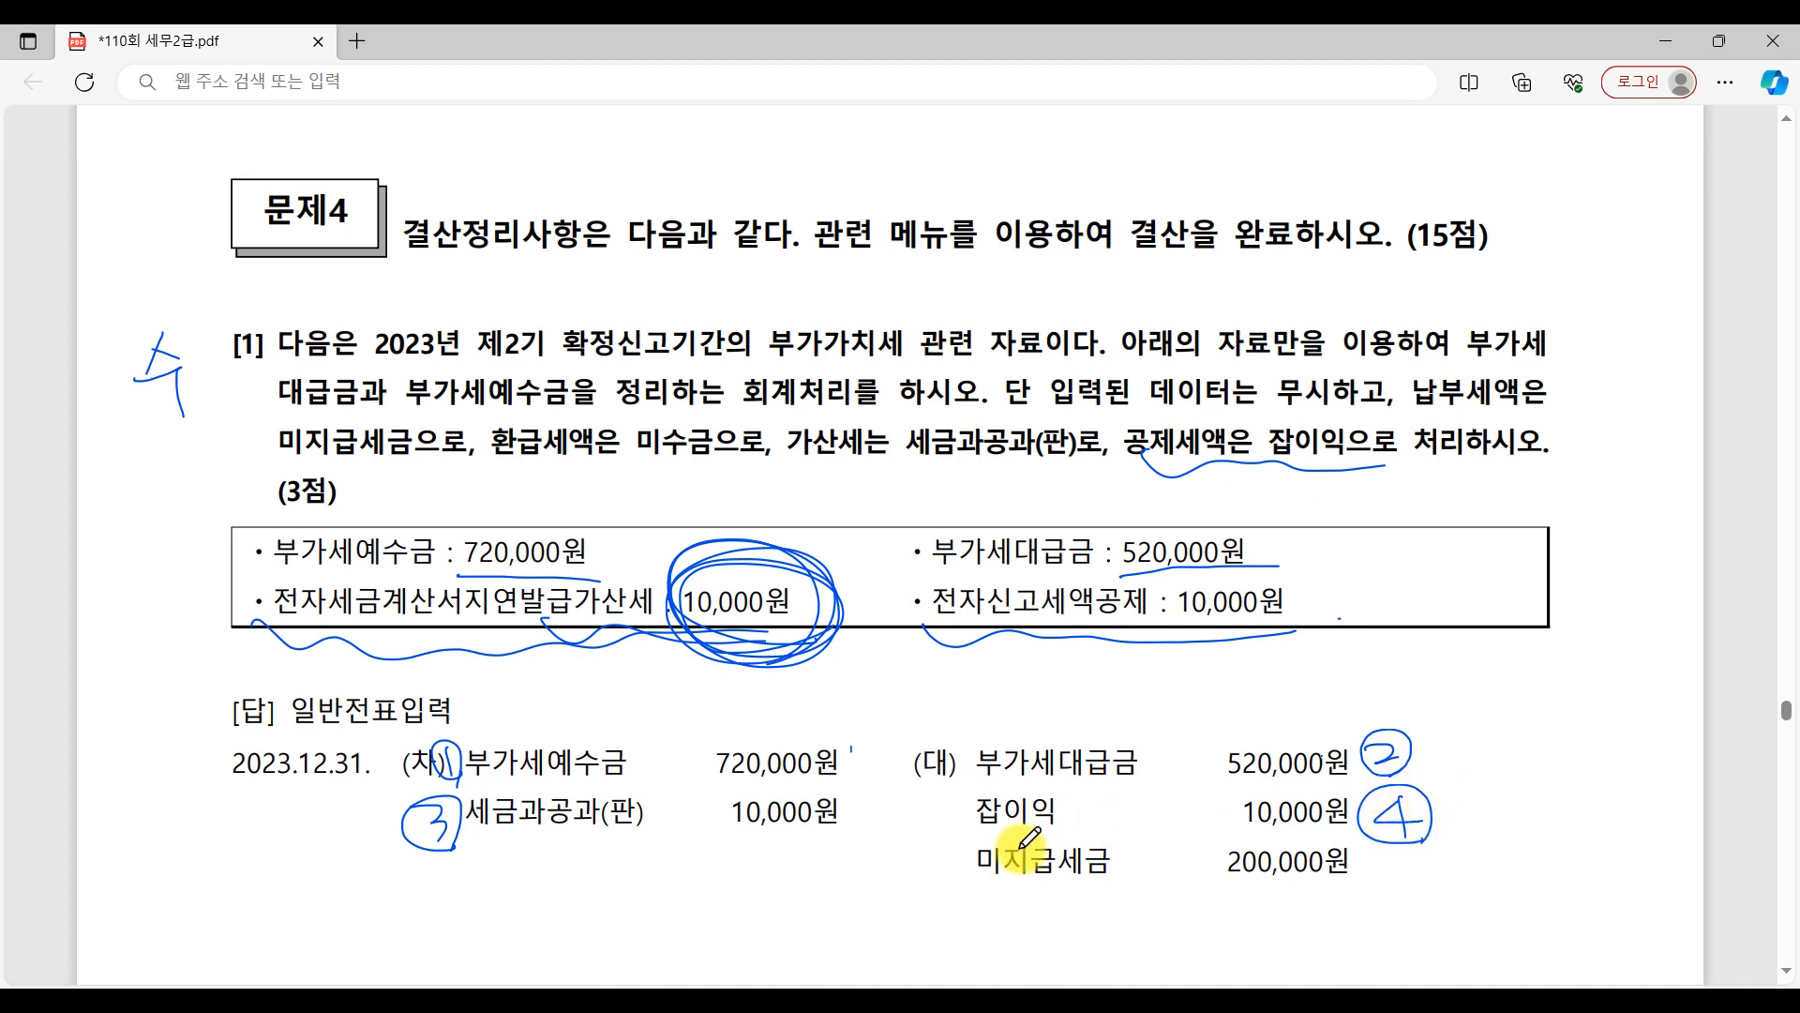
Underline both 10,000원 amounts and the 미지급세금 line in question [1]'s answer, and write circled 5 beside 미지급세금.
{"action": "left_click_drag", "start_coordinate": [737, 833], "coordinate": [822, 828]}
{"action": "left_click_drag", "start_coordinate": [1247, 834], "coordinate": [1364, 829]}
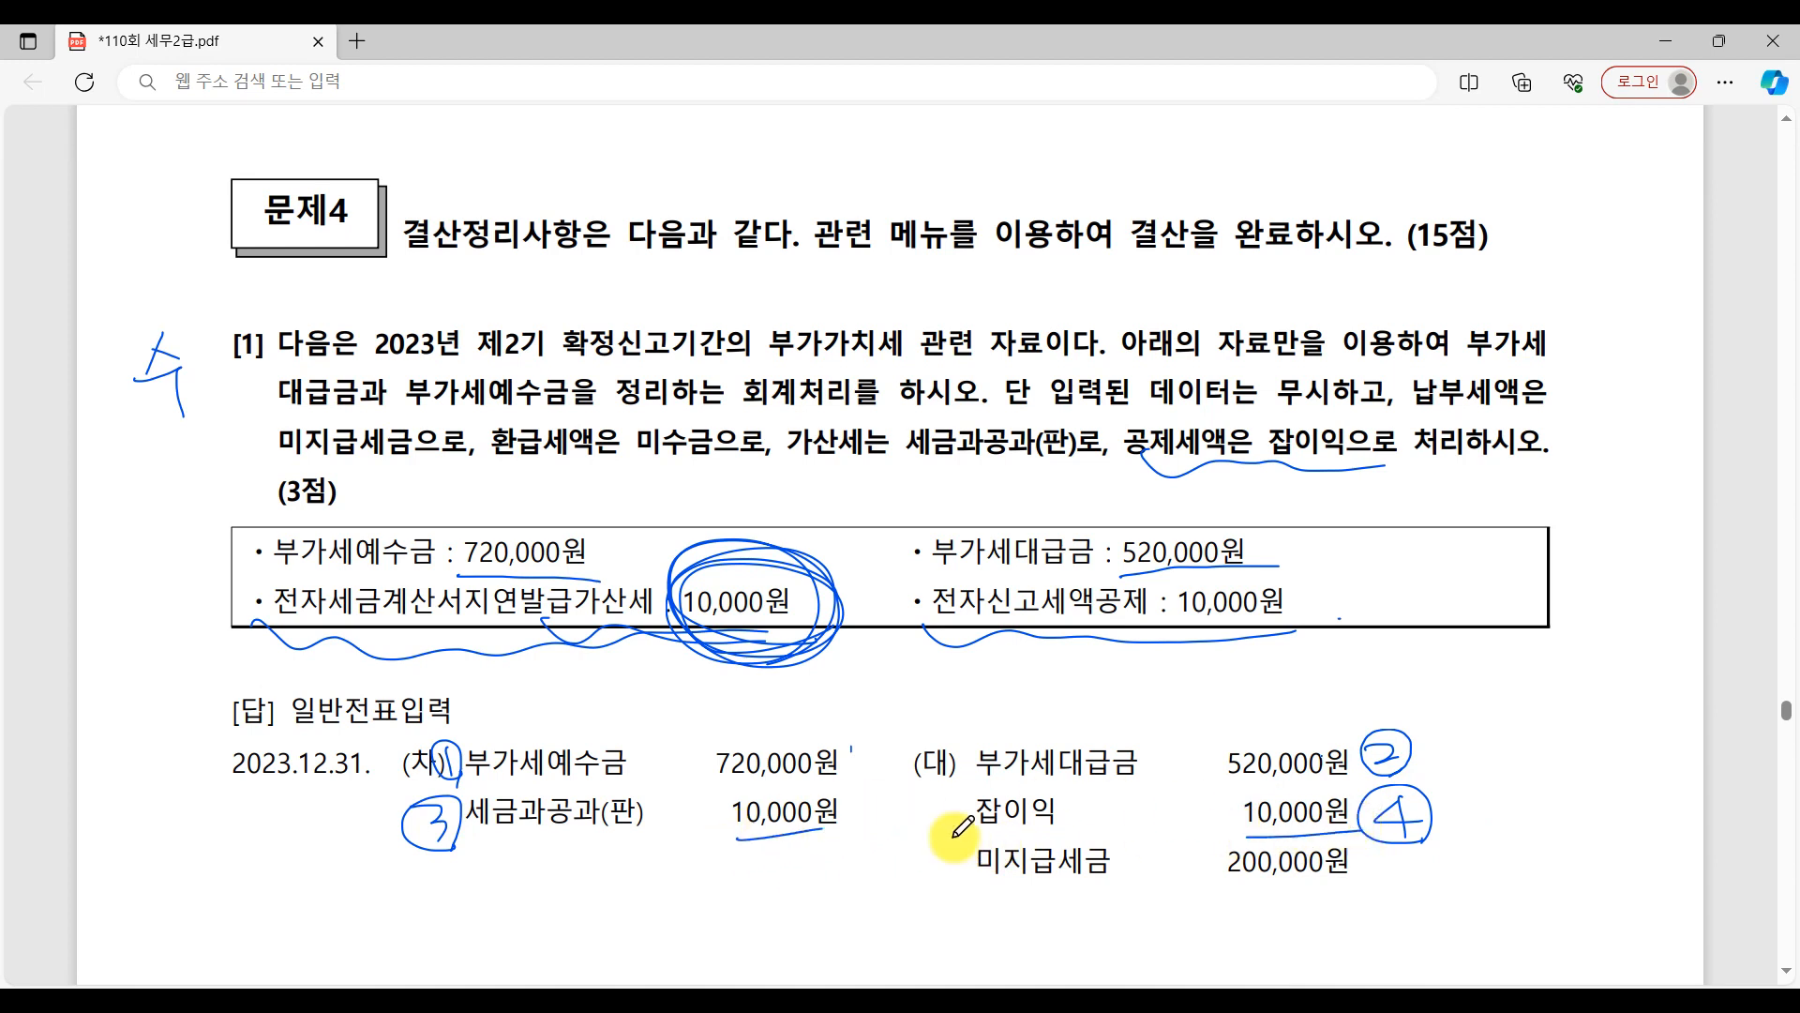
{"action": "left_click", "coordinate": [1217, 821]}
{"action": "left_click_drag", "start_coordinate": [967, 898], "coordinate": [1435, 886]}
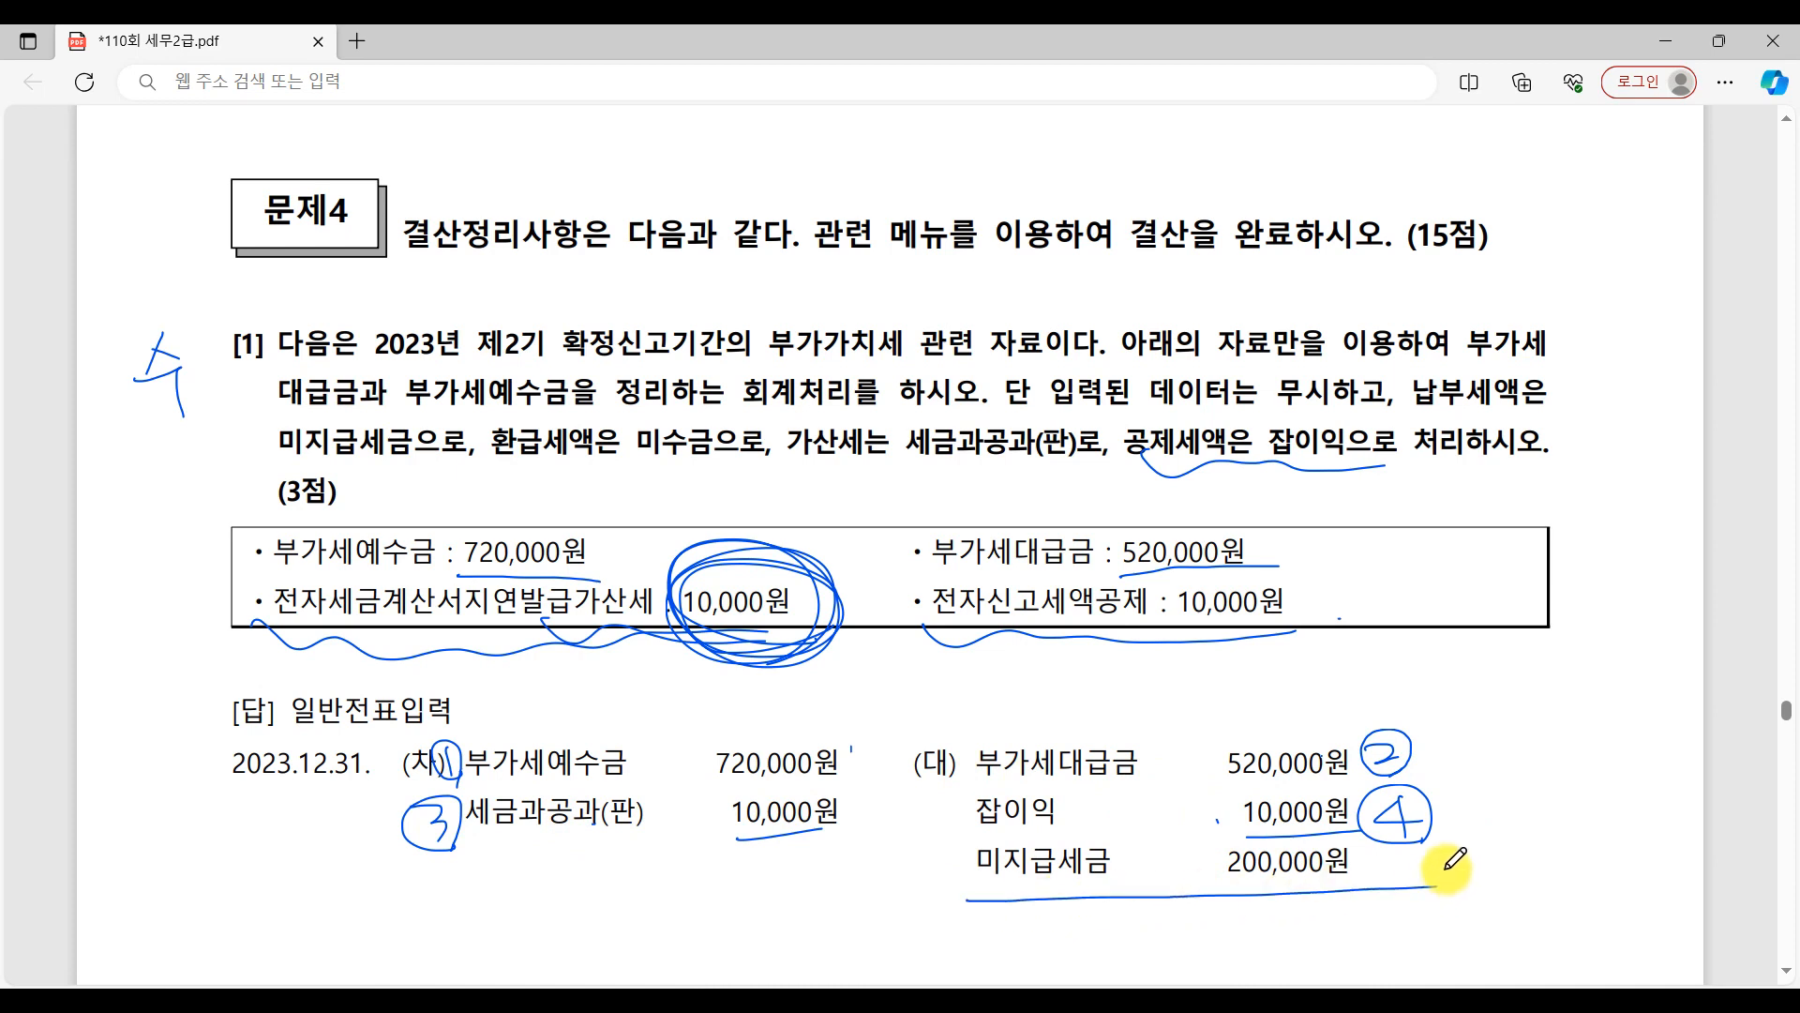
{"action": "mouse_move", "coordinate": [1448, 869]}
{"action": "left_mouse_down"}
{"action": "mouse_move", "coordinate": [1454, 849]}
{"action": "mouse_move", "coordinate": [1504, 835]}
{"action": "mouse_move", "coordinate": [1497, 901]}
{"action": "left_mouse_up"}
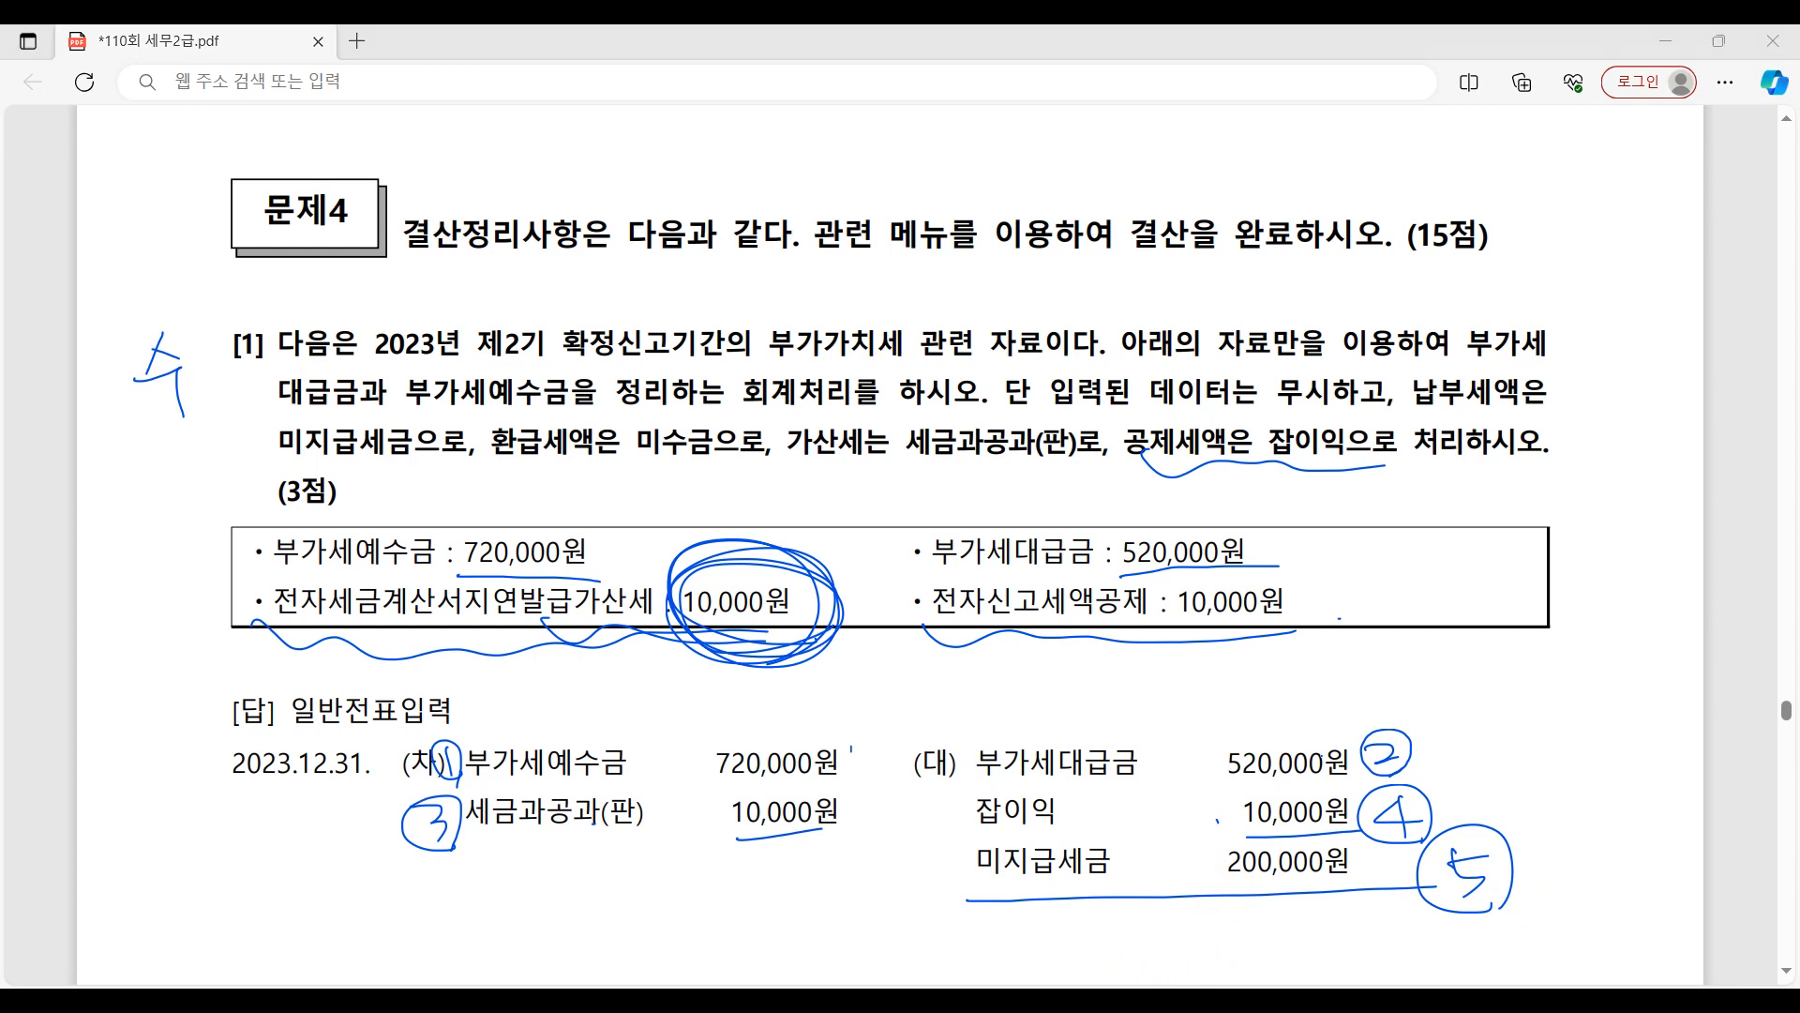
Switch to KcLep, open 일반전표입력 in an enlarged window and set the voucher date to December 31, 2023.
{"action": "key", "text": "alt+Tab"}
{"action": "left_click", "coordinate": [417, 246]}
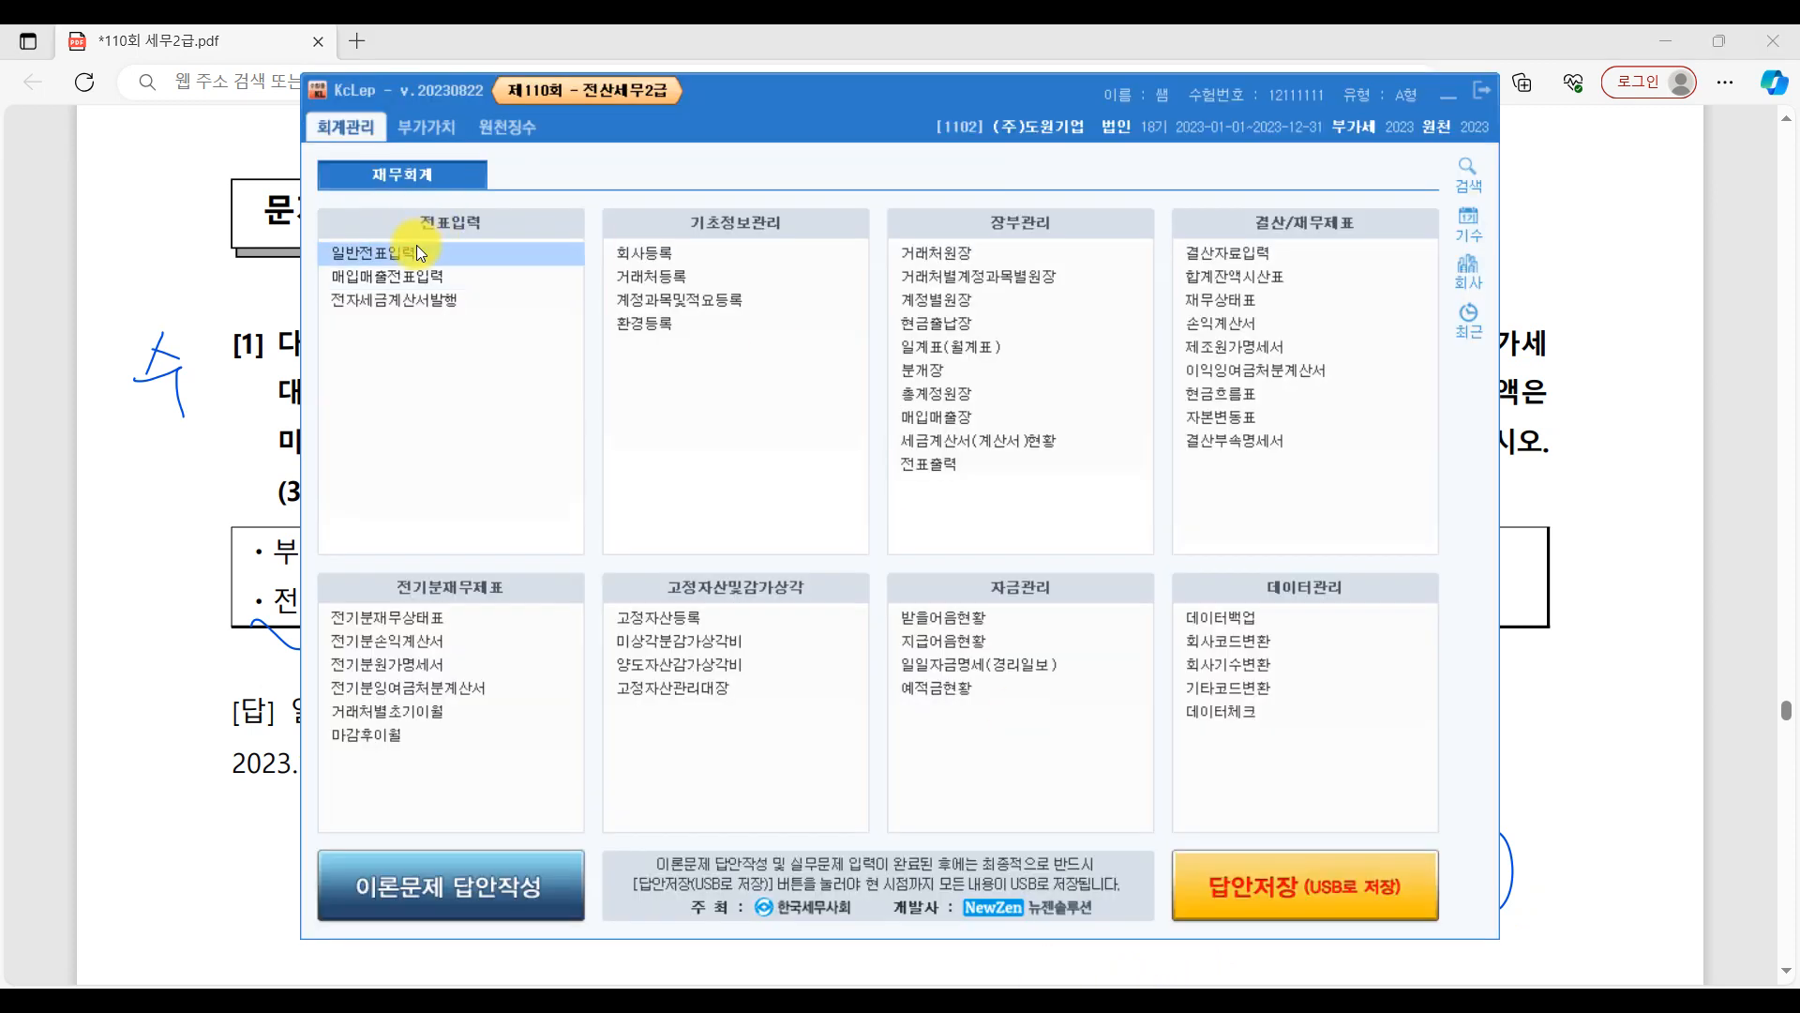
{"action": "left_click", "coordinate": [424, 245]}
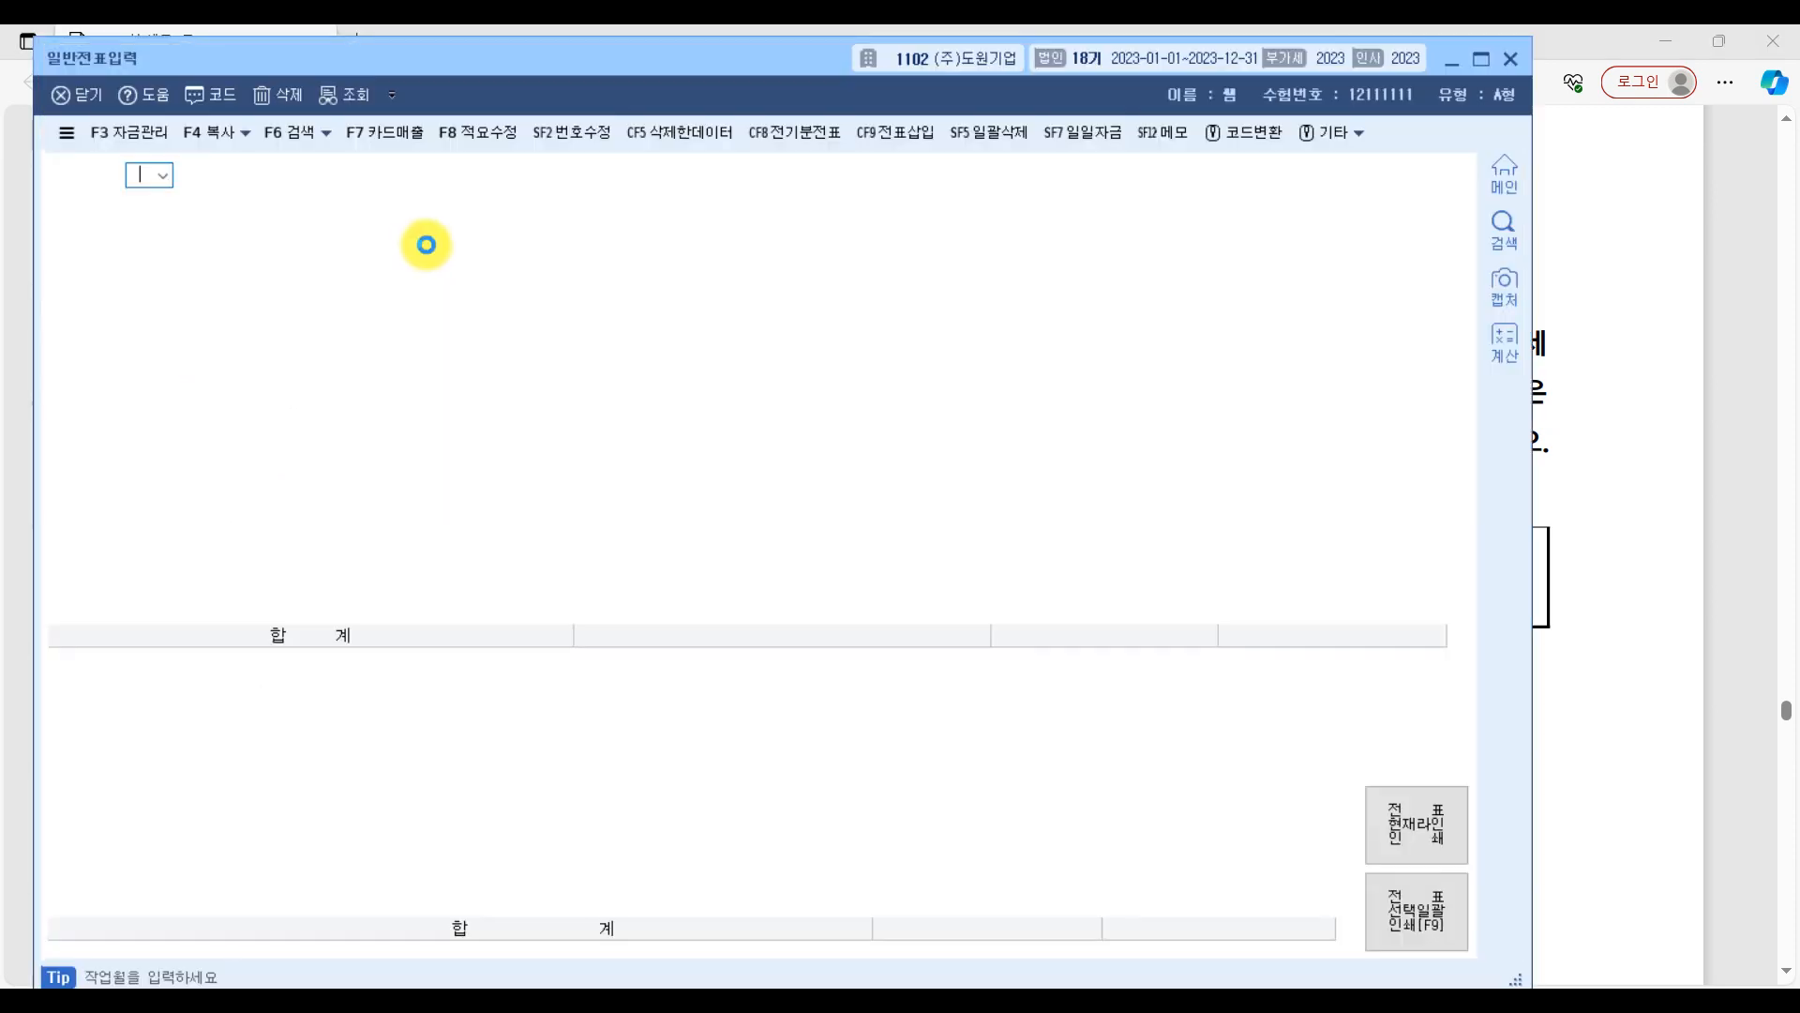
{"action": "left_click_drag", "start_coordinate": [1516, 981], "coordinate": [1294, 640]}
{"action": "type", "text": "12"}
{"action": "key", "text": "Return"}
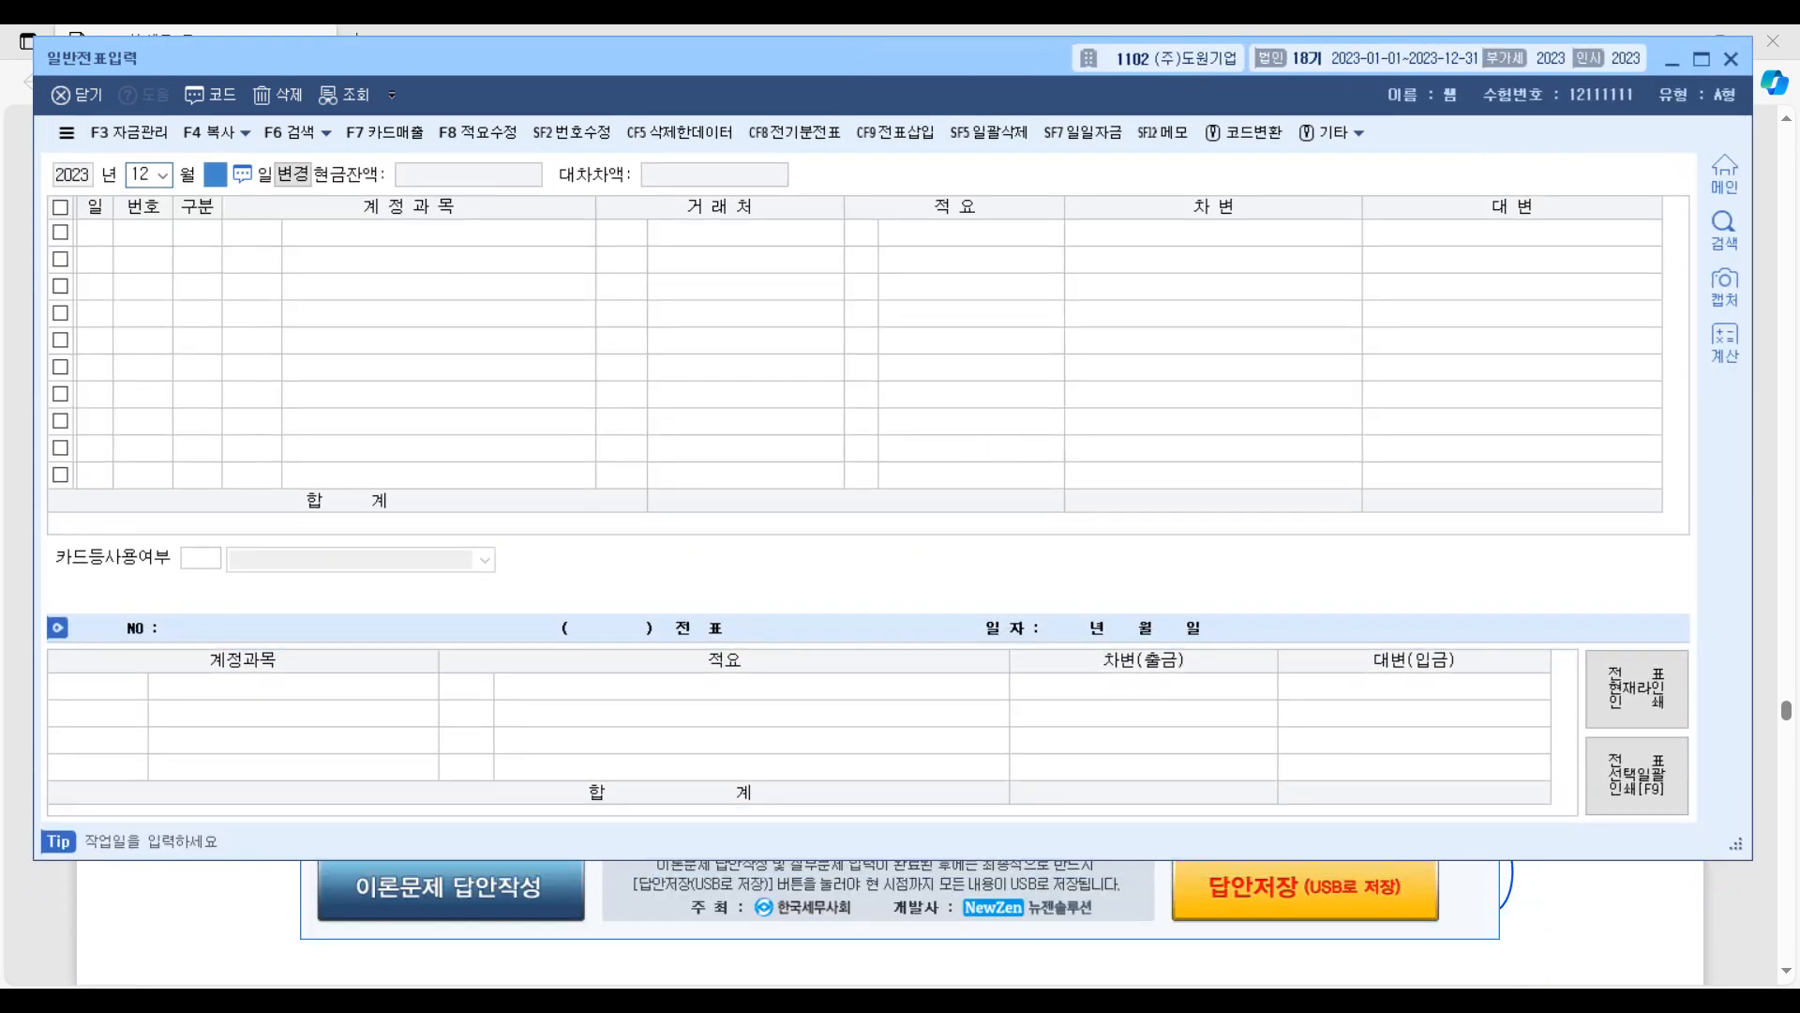
{"action": "type", "text": "31"}
{"action": "key", "text": "Return"}
Enter a debit line (차변) for 0255 부가세예수금 of 720,000, checking the amount in the exam PDF.
{"action": "type", "text": "3"}
{"action": "key", "text": "Return"}
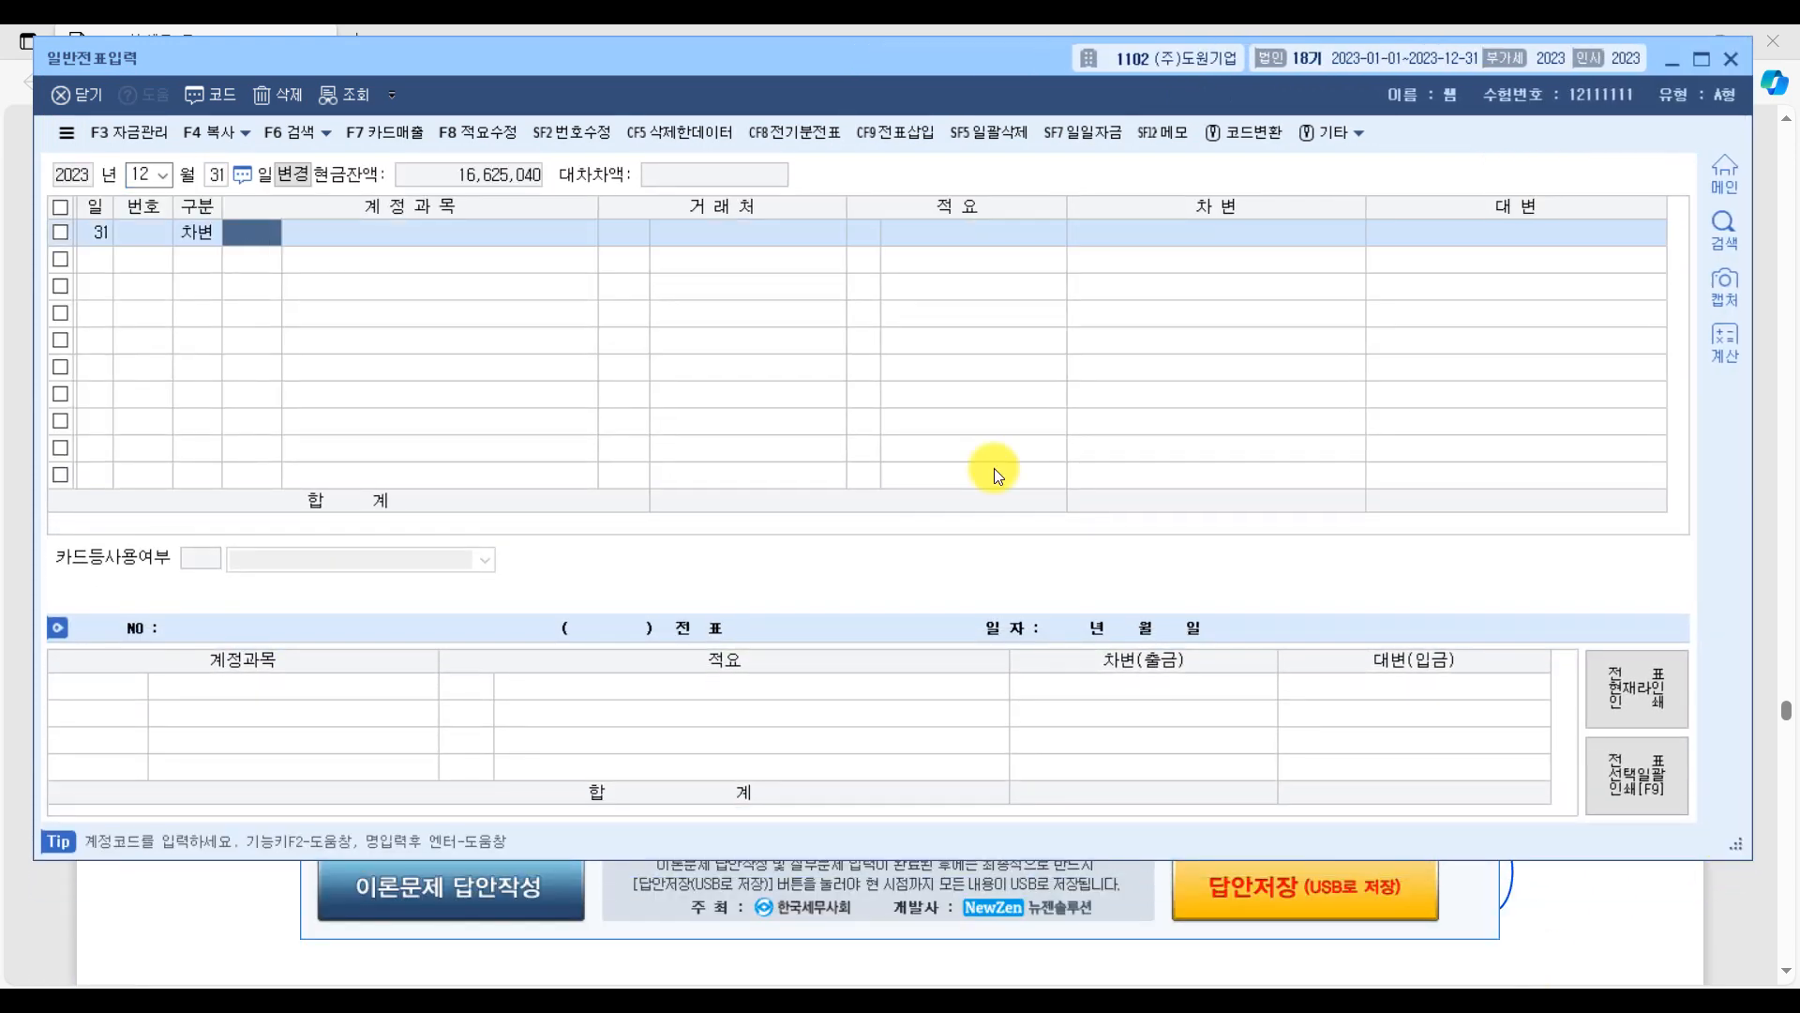
{"action": "type", "text": "부가"}
{"action": "key", "text": "Return"}
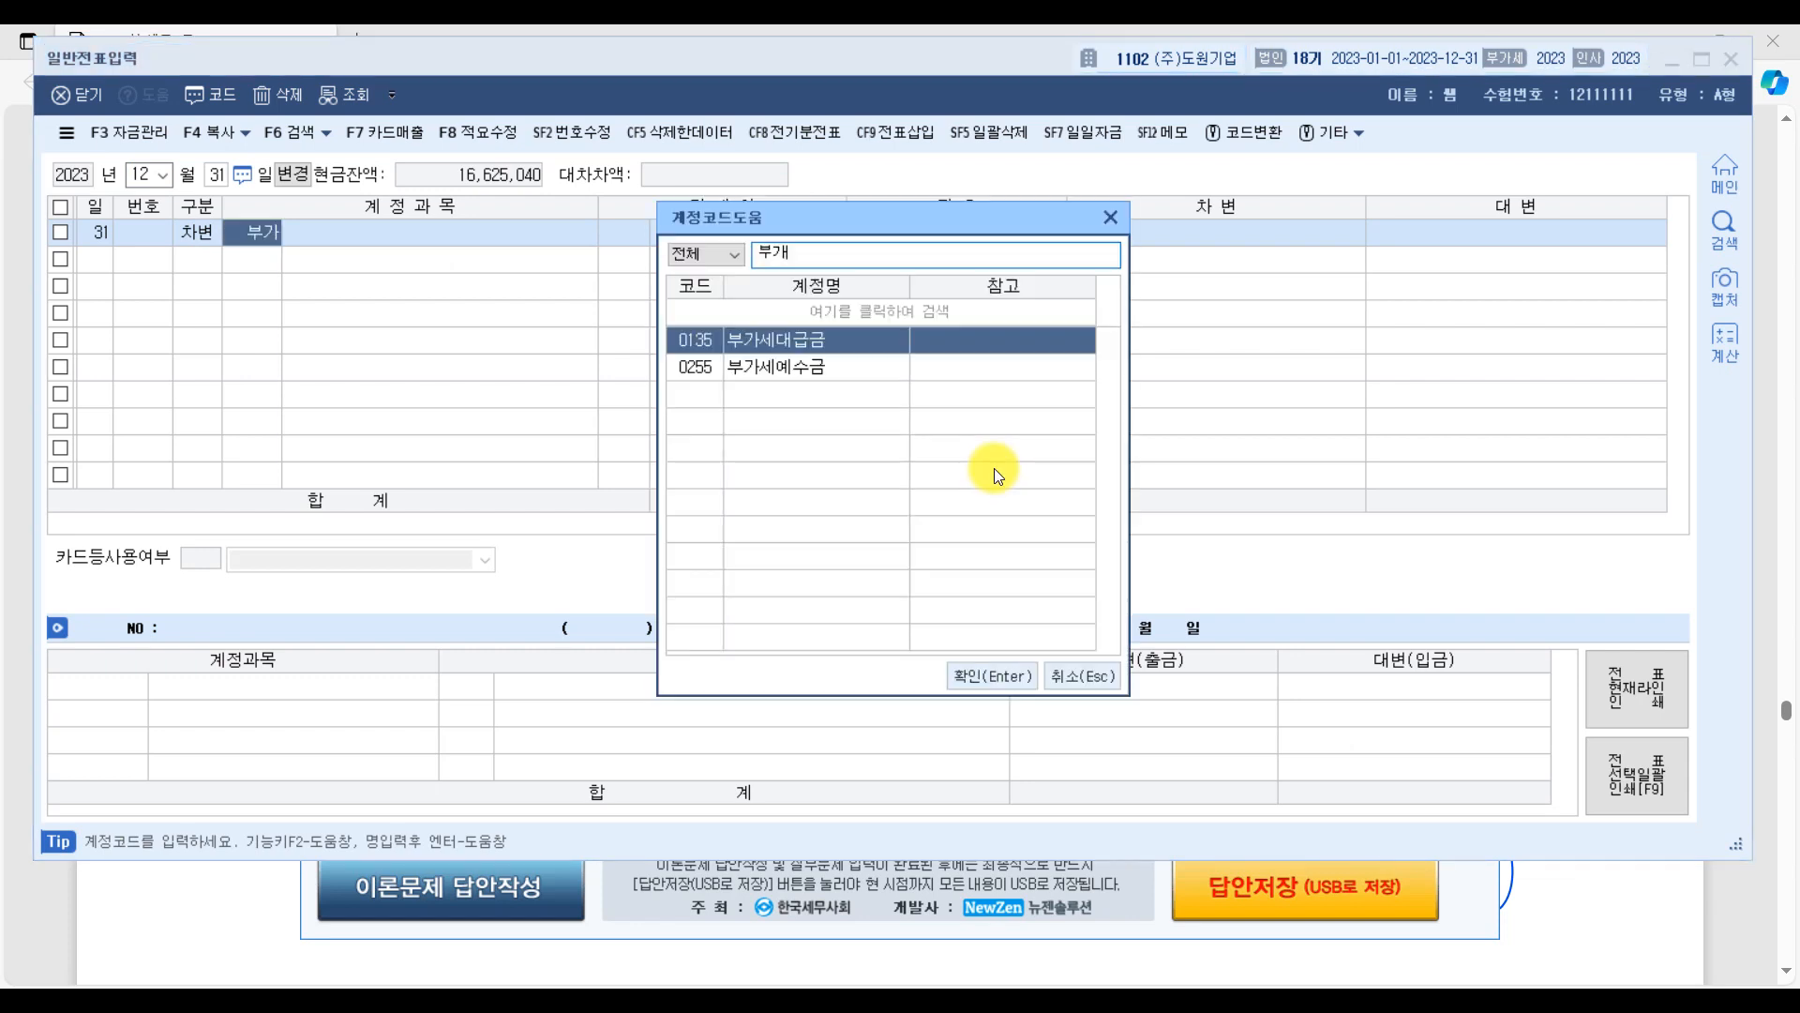
{"action": "key", "text": "Down"}
{"action": "key", "text": "Return"}
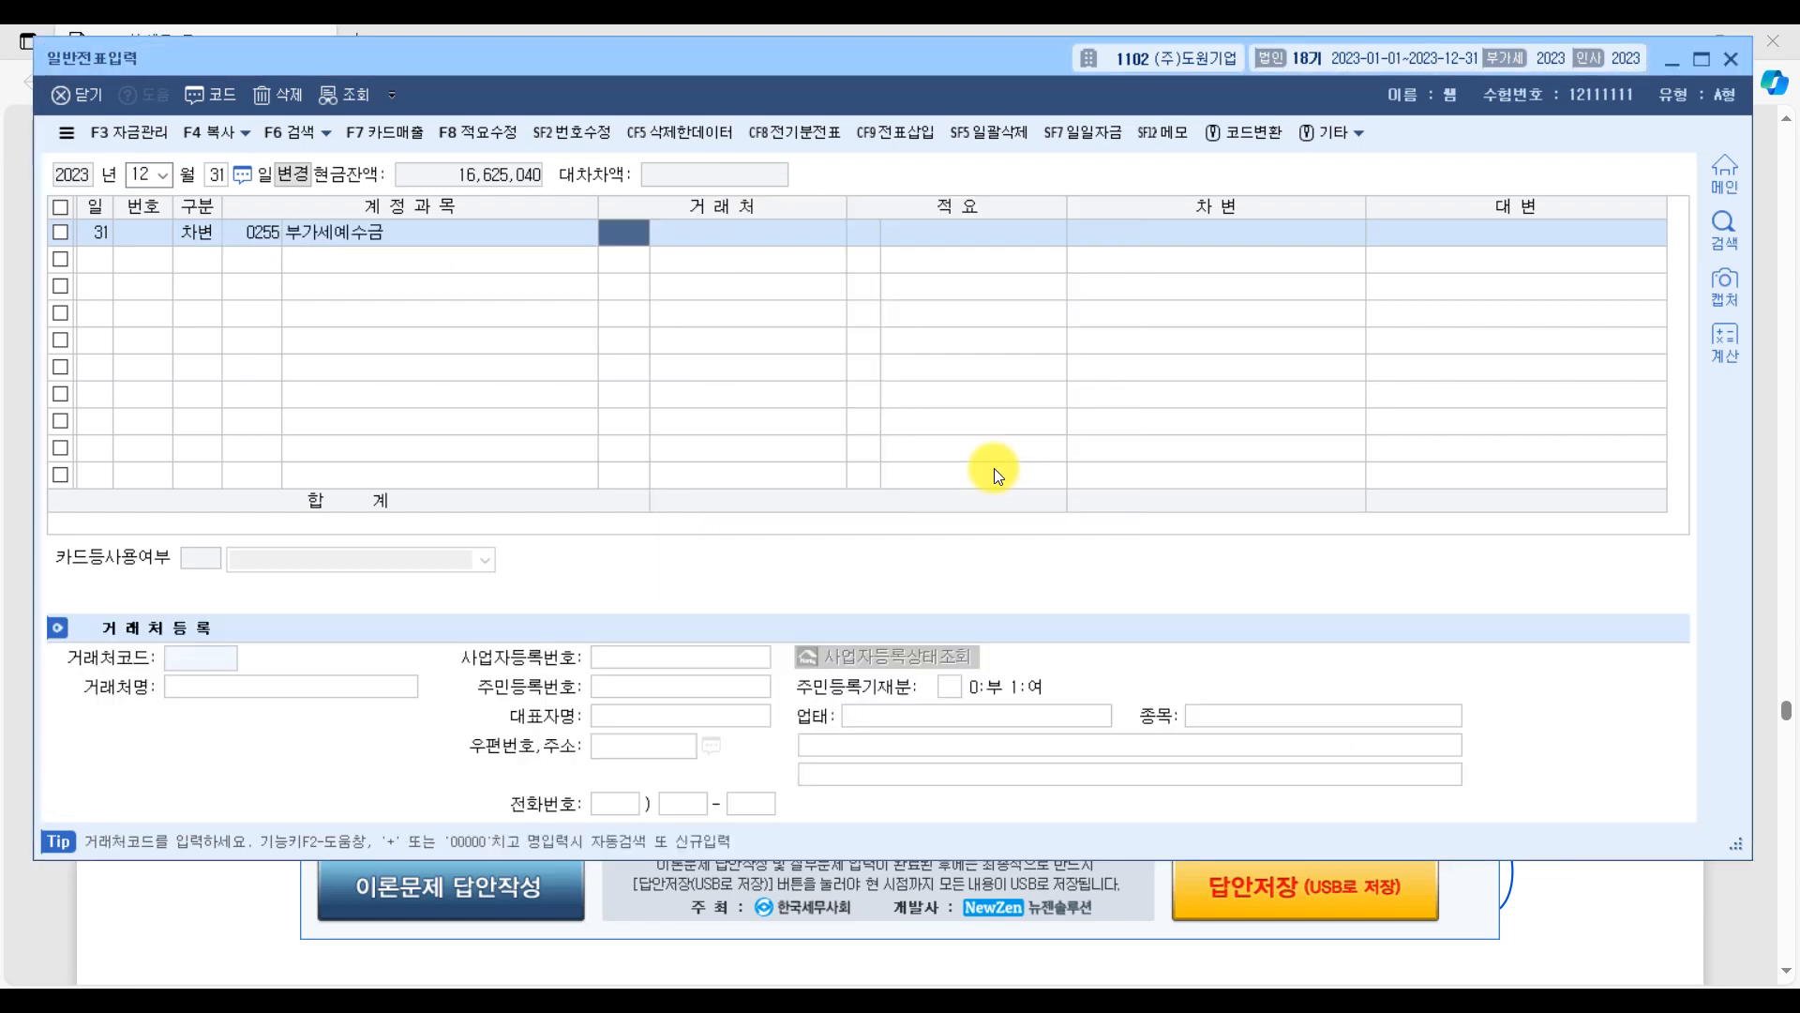
{"action": "key", "text": "Return"}
{"action": "key", "text": "Return"}
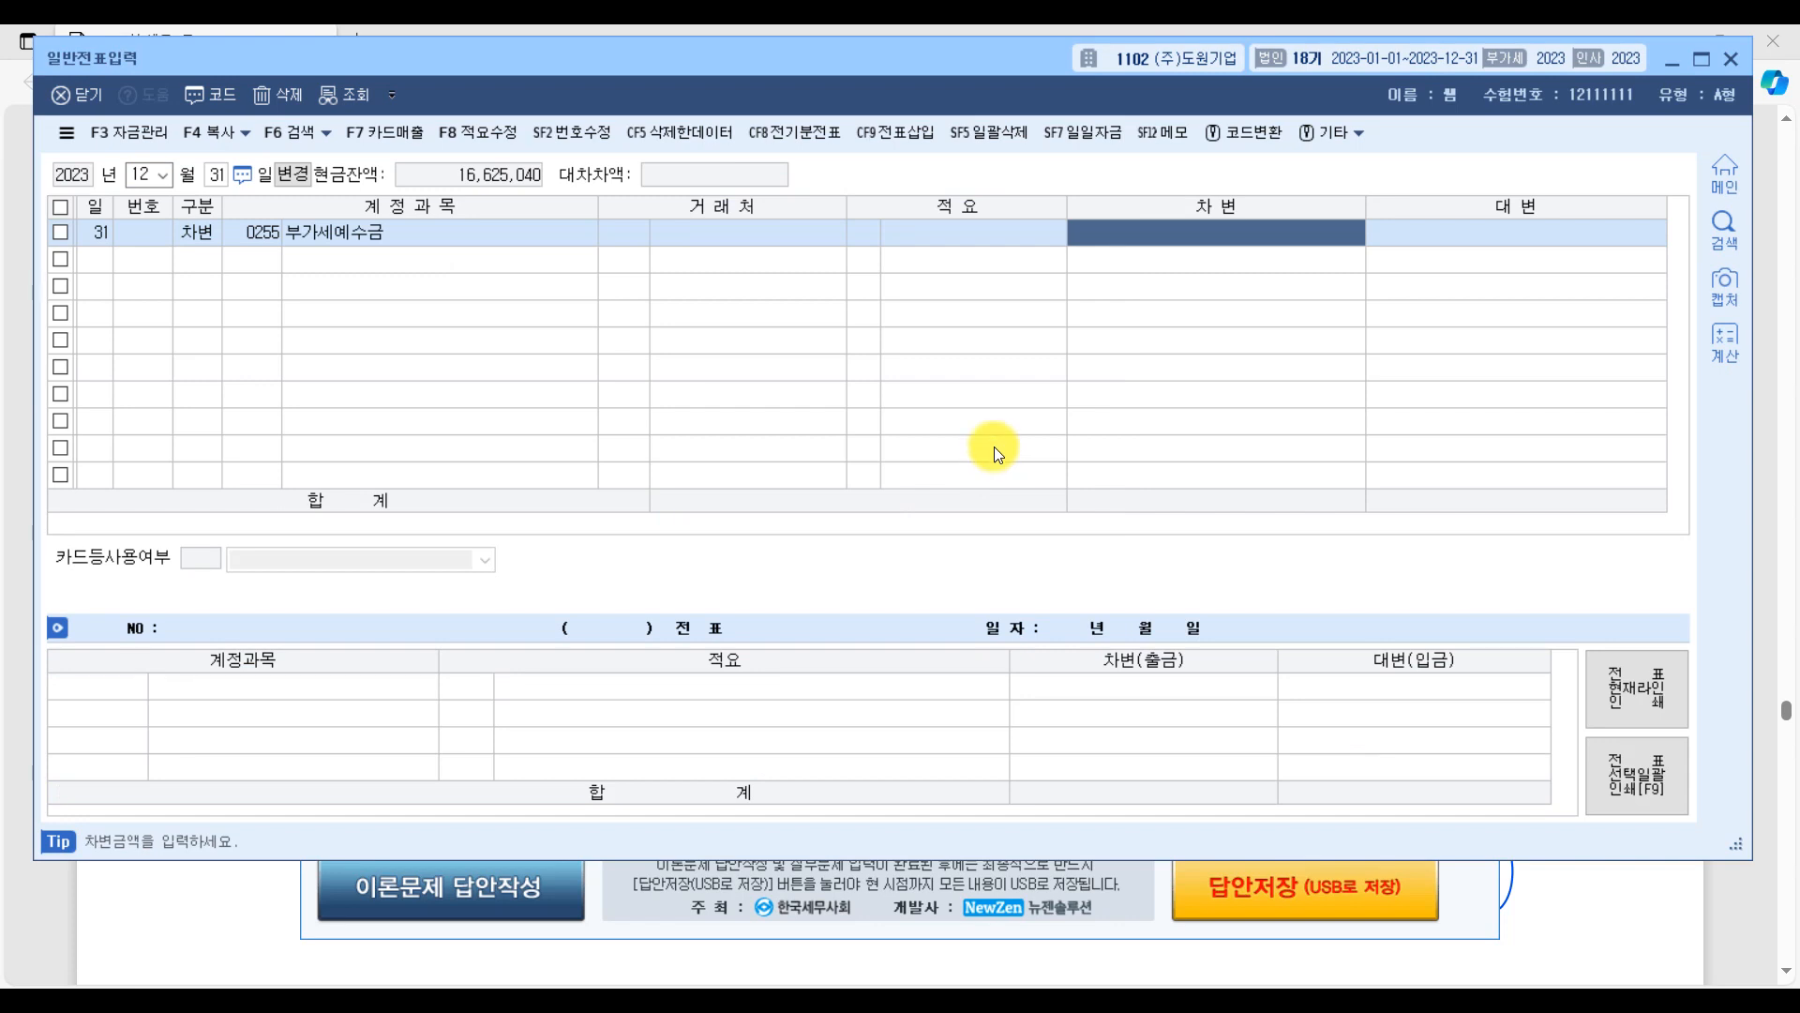
{"action": "left_click", "coordinate": [1750, 931]}
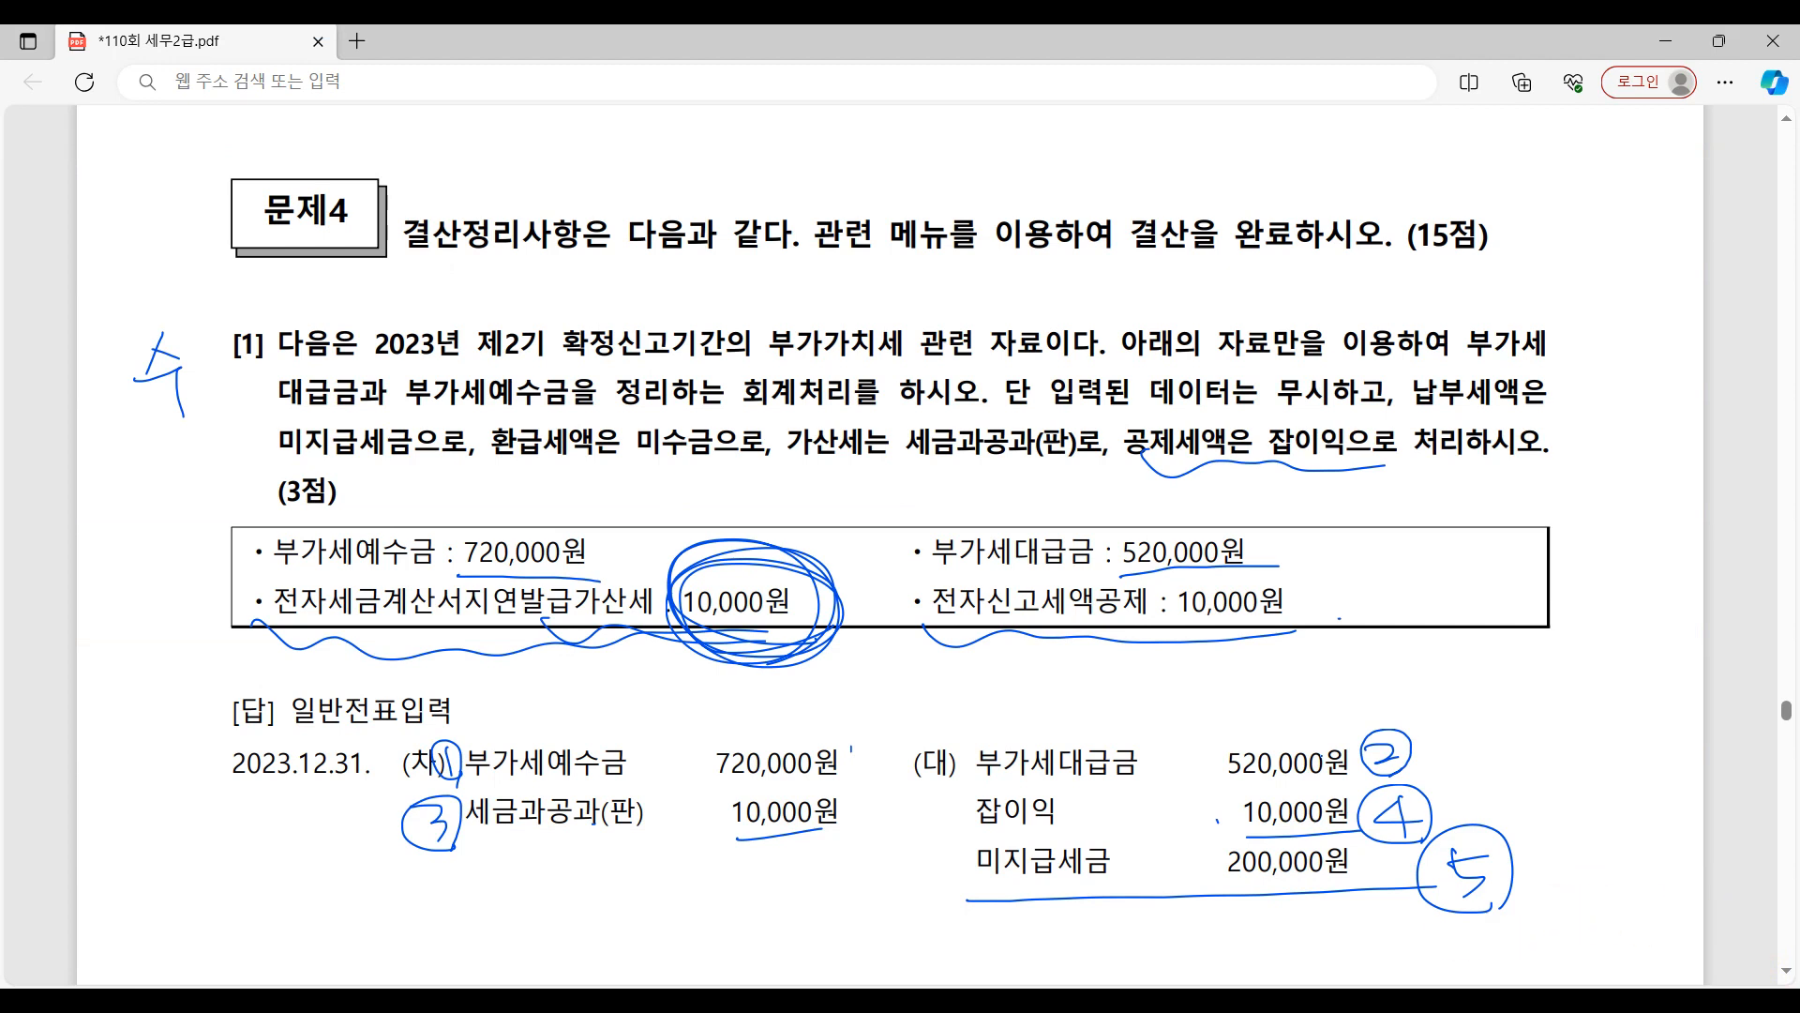
{"action": "left_click", "coordinate": [1479, 1005]}
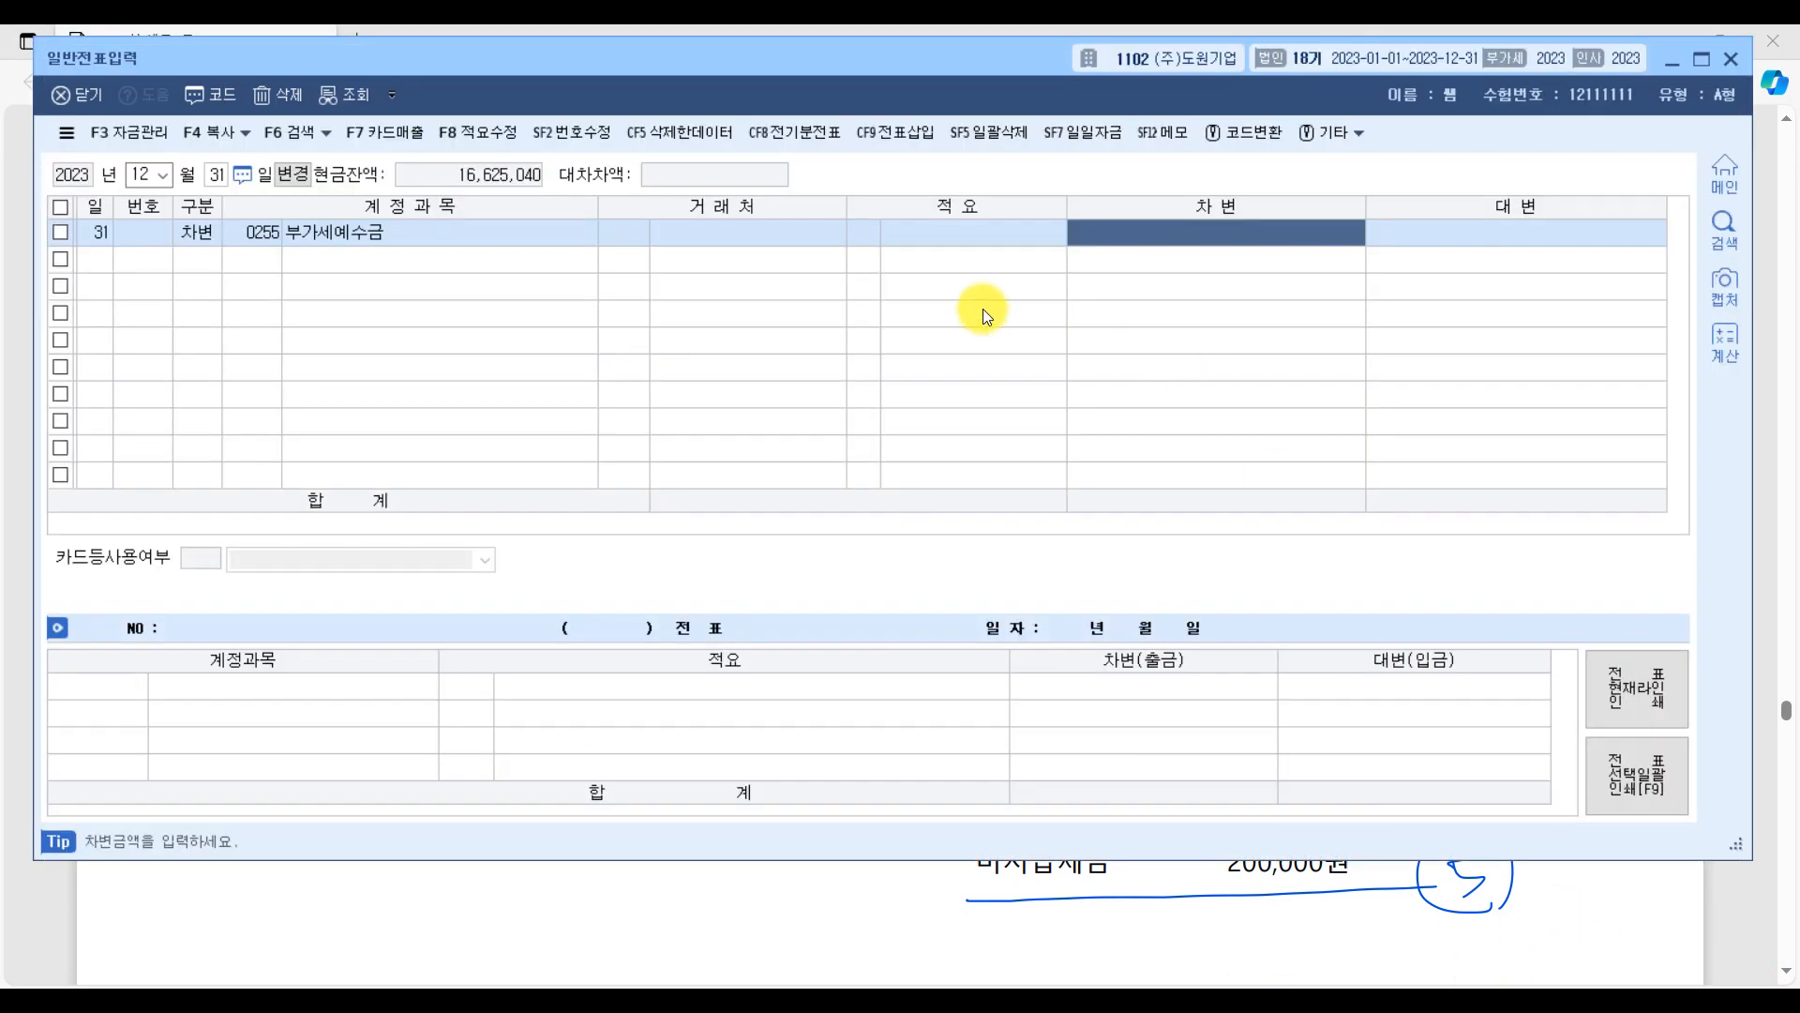
{"action": "type", "text": "7200000"}
{"action": "key", "text": "Return"}
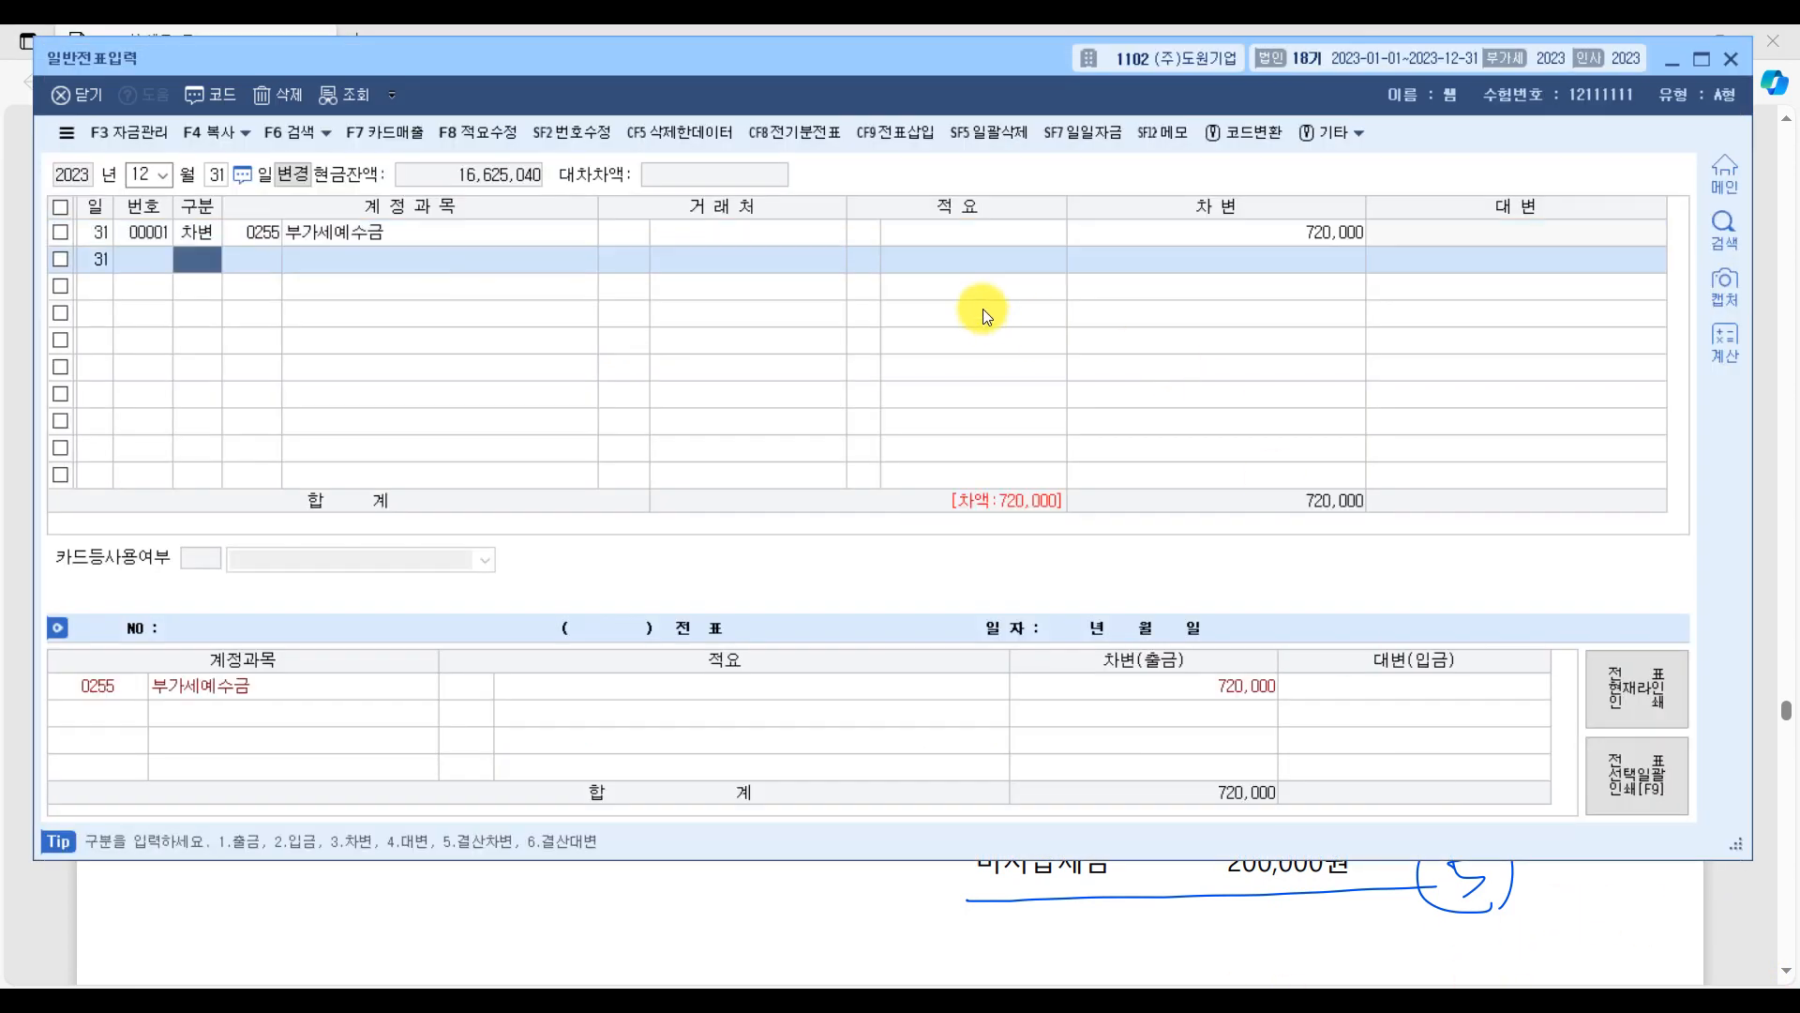
Add a credit line (대변) for 0135 부가세대급금 of 520,000 to the December 31 voucher.
{"action": "type", "text": "4"}
{"action": "type", "text": "부"}
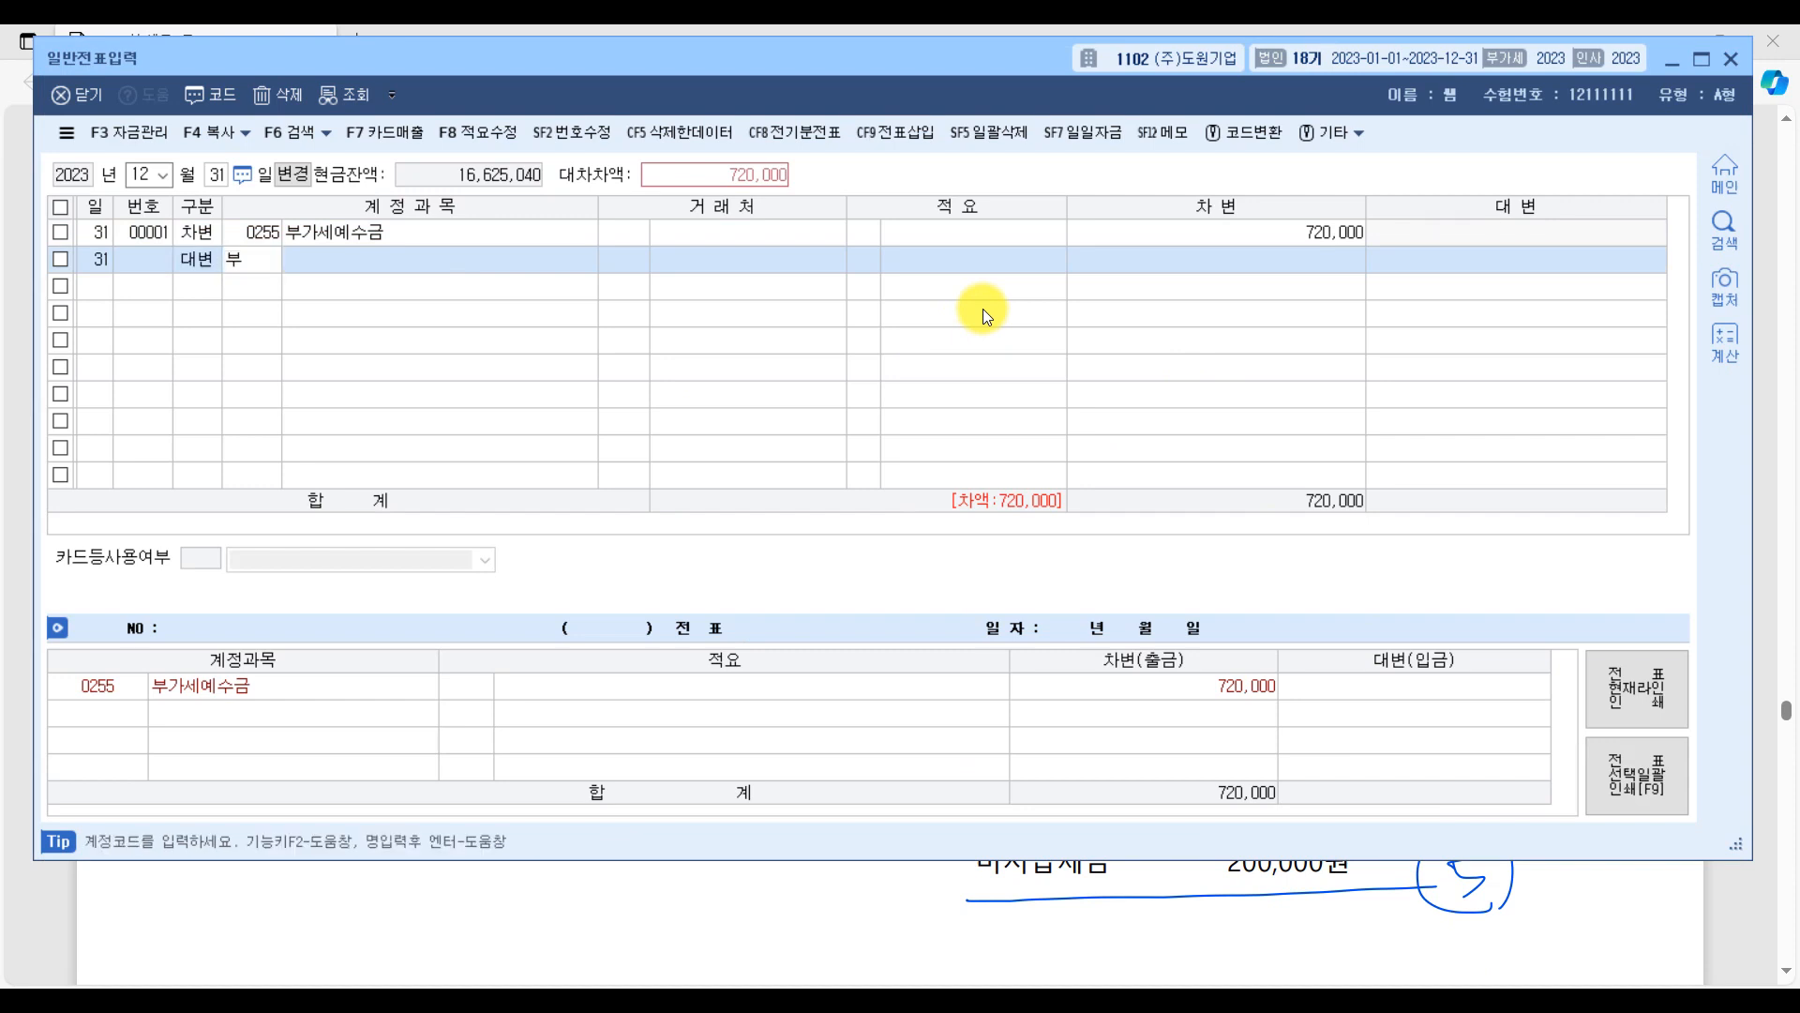
{"action": "type", "text": "가"}
{"action": "key", "text": "Return"}
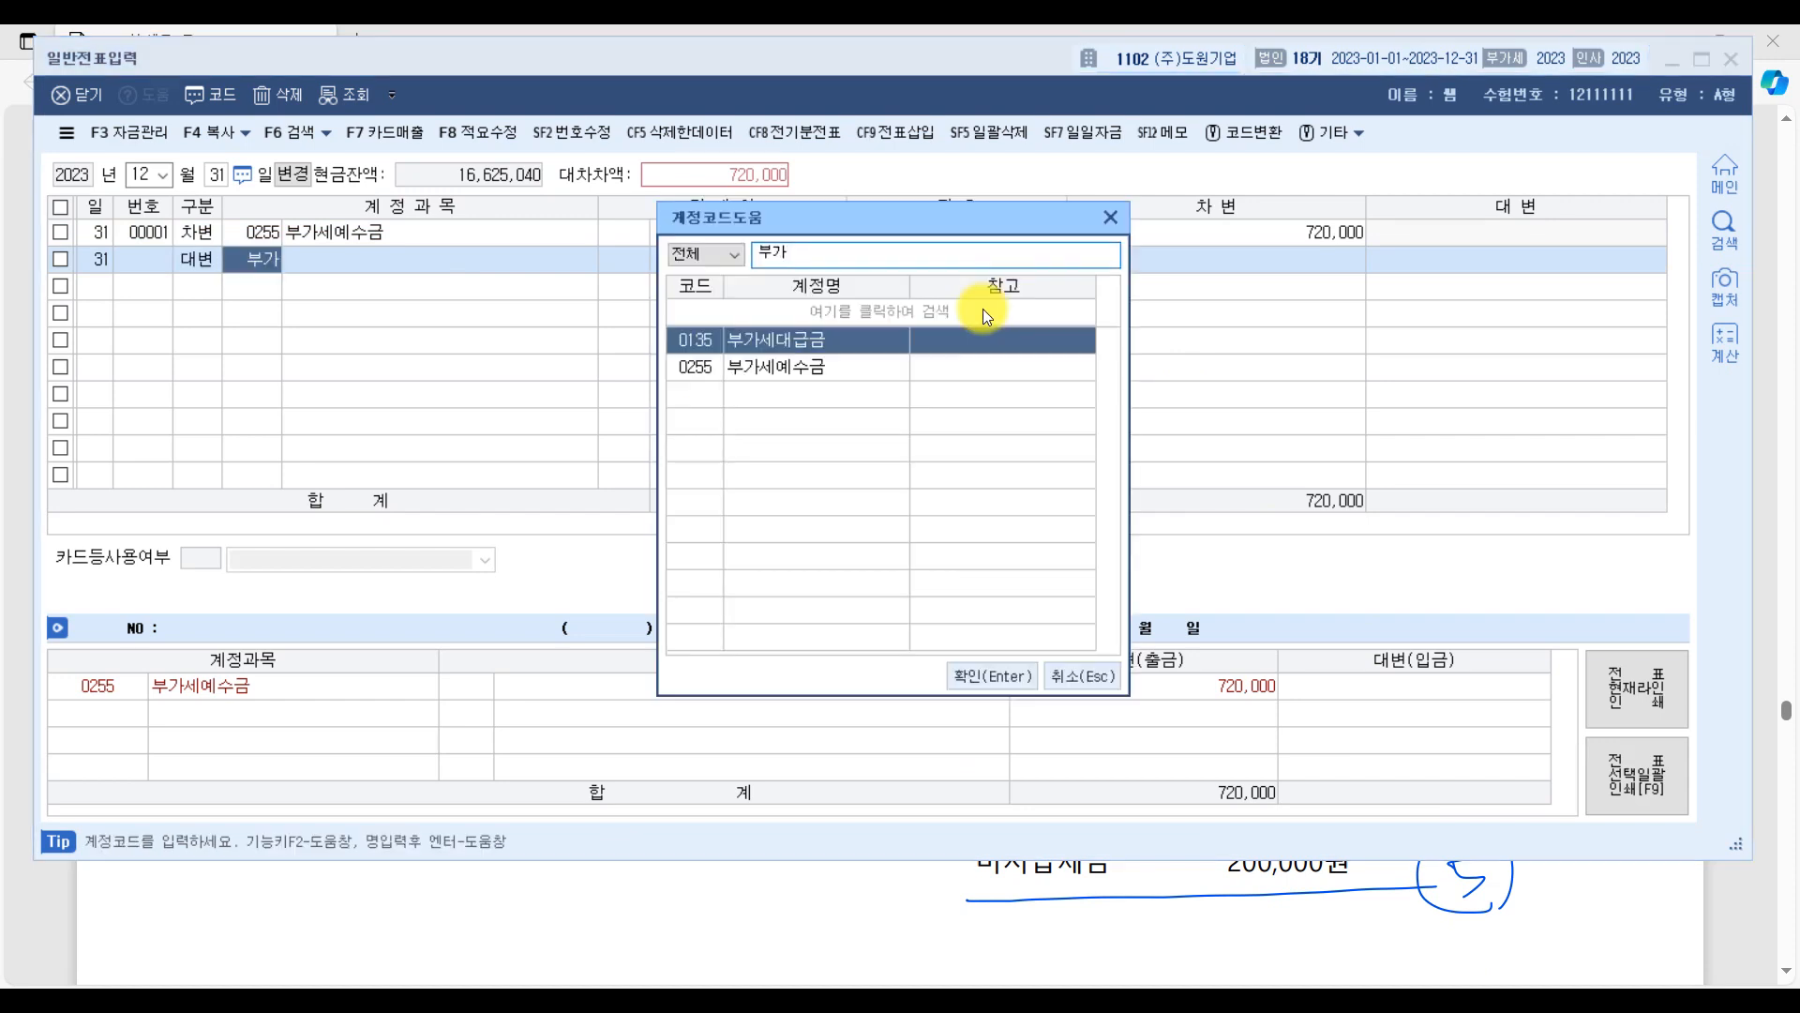
{"action": "key", "text": "Return"}
{"action": "key", "text": "Return"}
{"action": "key", "text": "Return"}
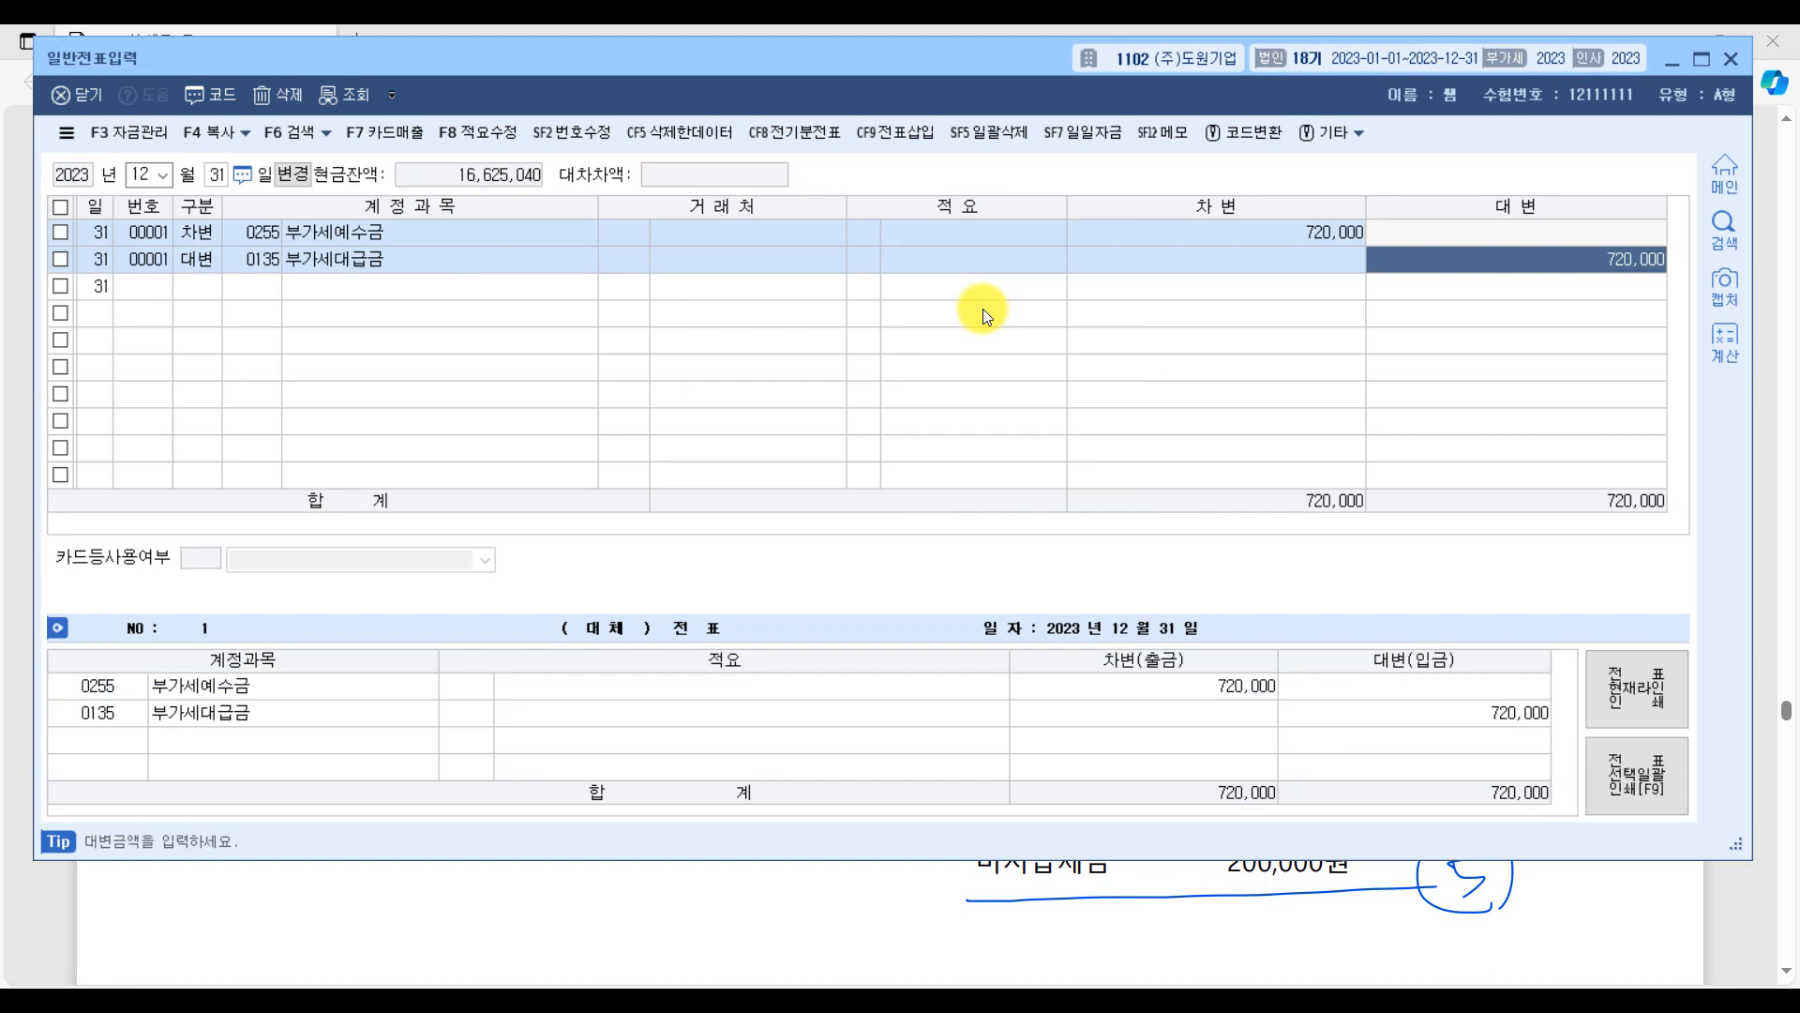
{"action": "type", "text": "520000"}
{"action": "key", "text": "Return"}
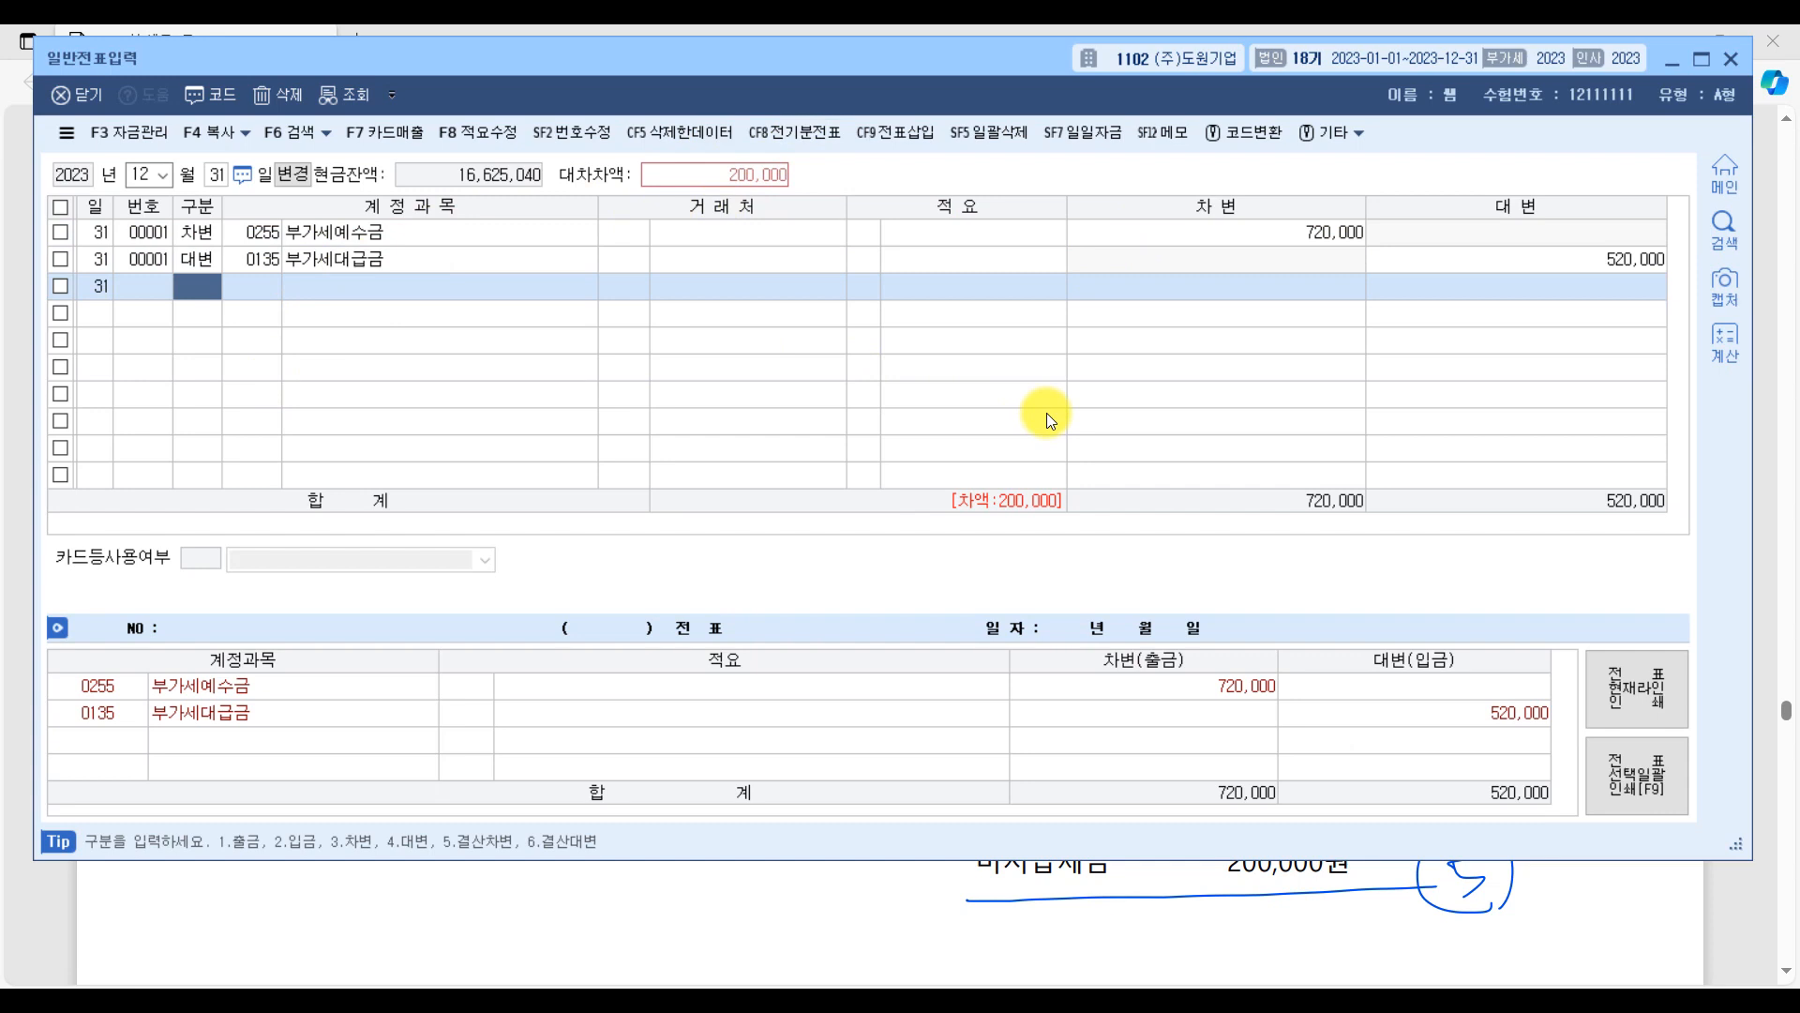
Add a debit line (차변) of 10,000 for the 판매관리비 account 0817 세금과공과.
{"action": "type", "text": "3"}
{"action": "key", "text": "Return"}
{"action": "type", "text": "세금"}
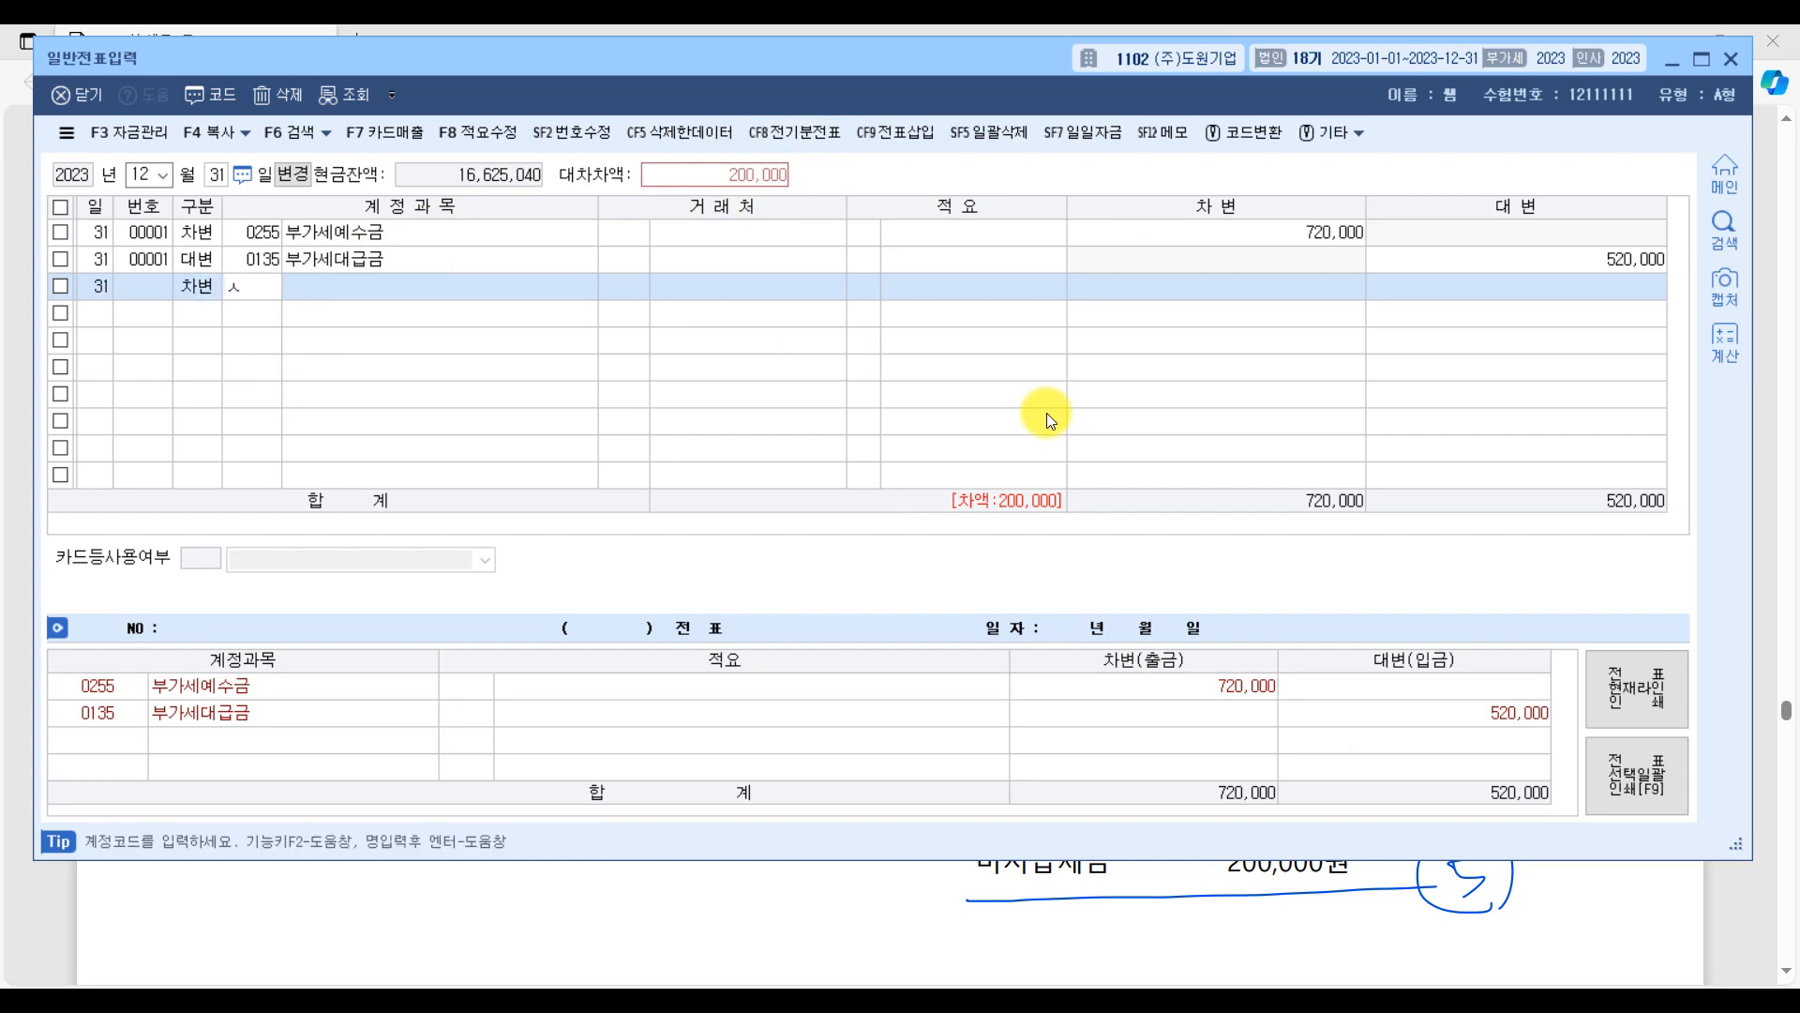
{"action": "key", "text": "Return"}
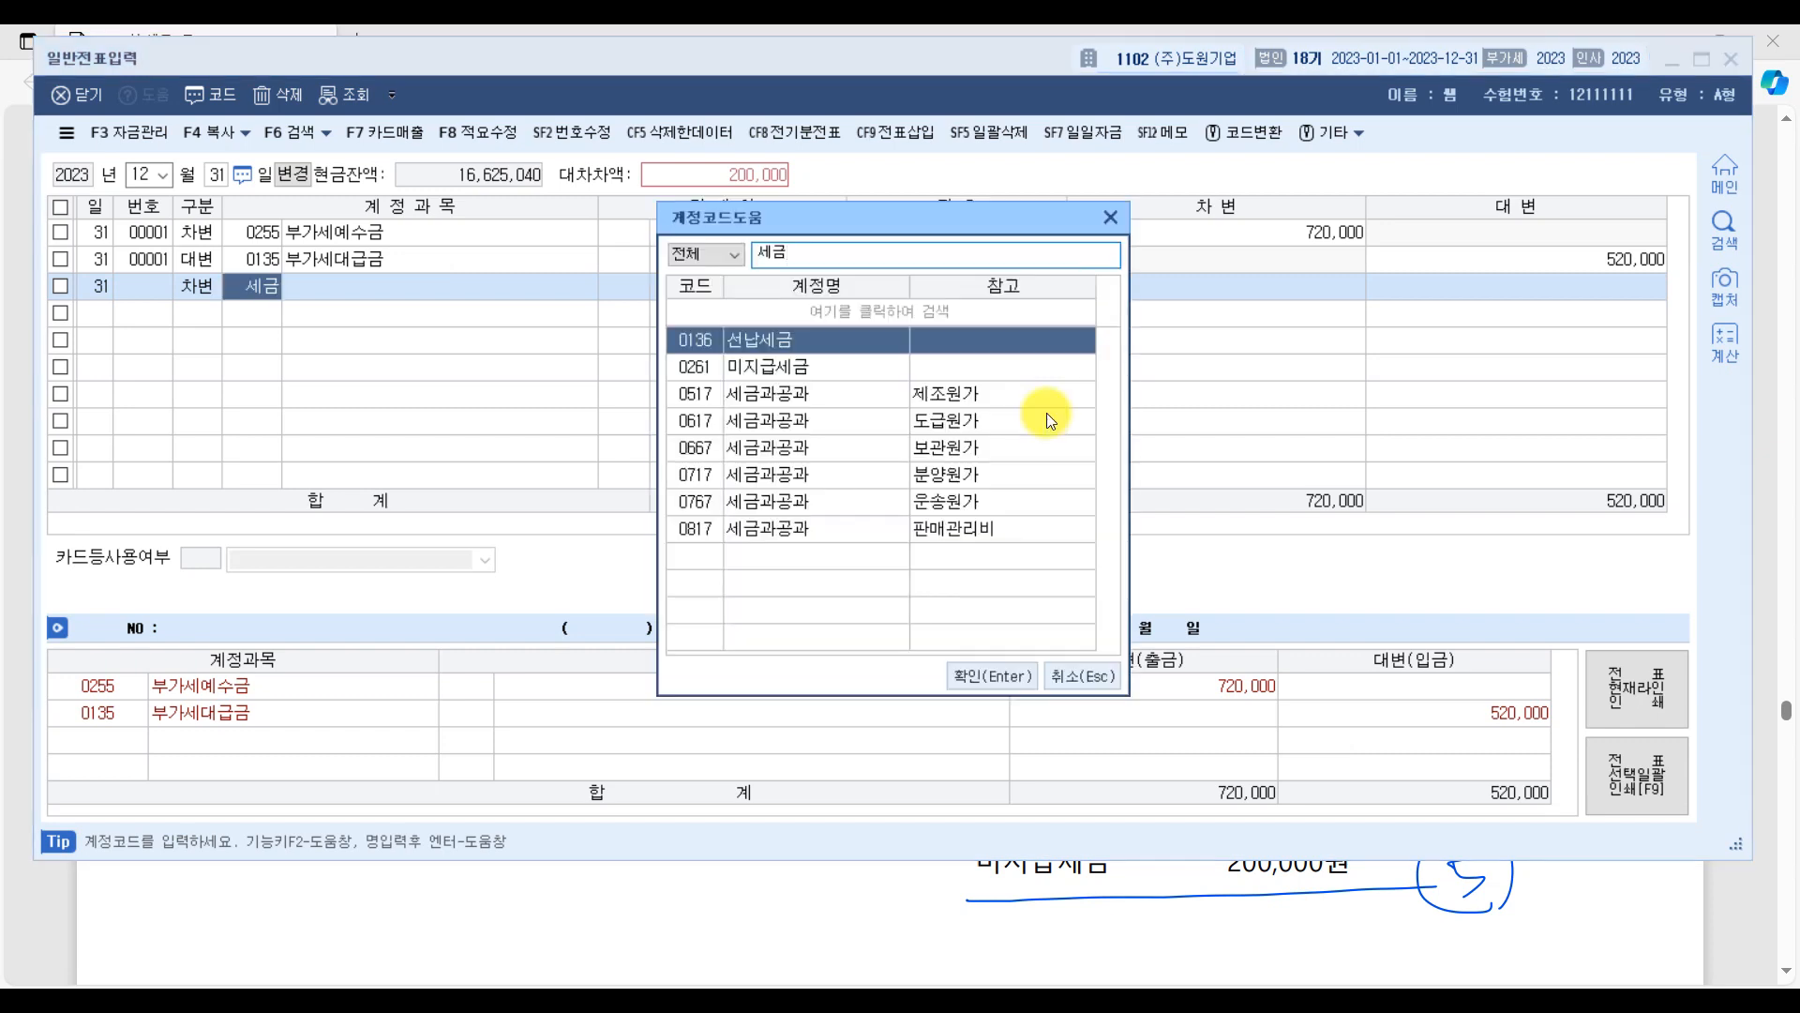
{"action": "key", "text": "Down"}
{"action": "key", "text": "Down"}
{"action": "key", "text": "Down"}
{"action": "key", "text": "Down"}
{"action": "key", "text": "Down"}
{"action": "key", "text": "Down"}
{"action": "key", "text": "Down"}
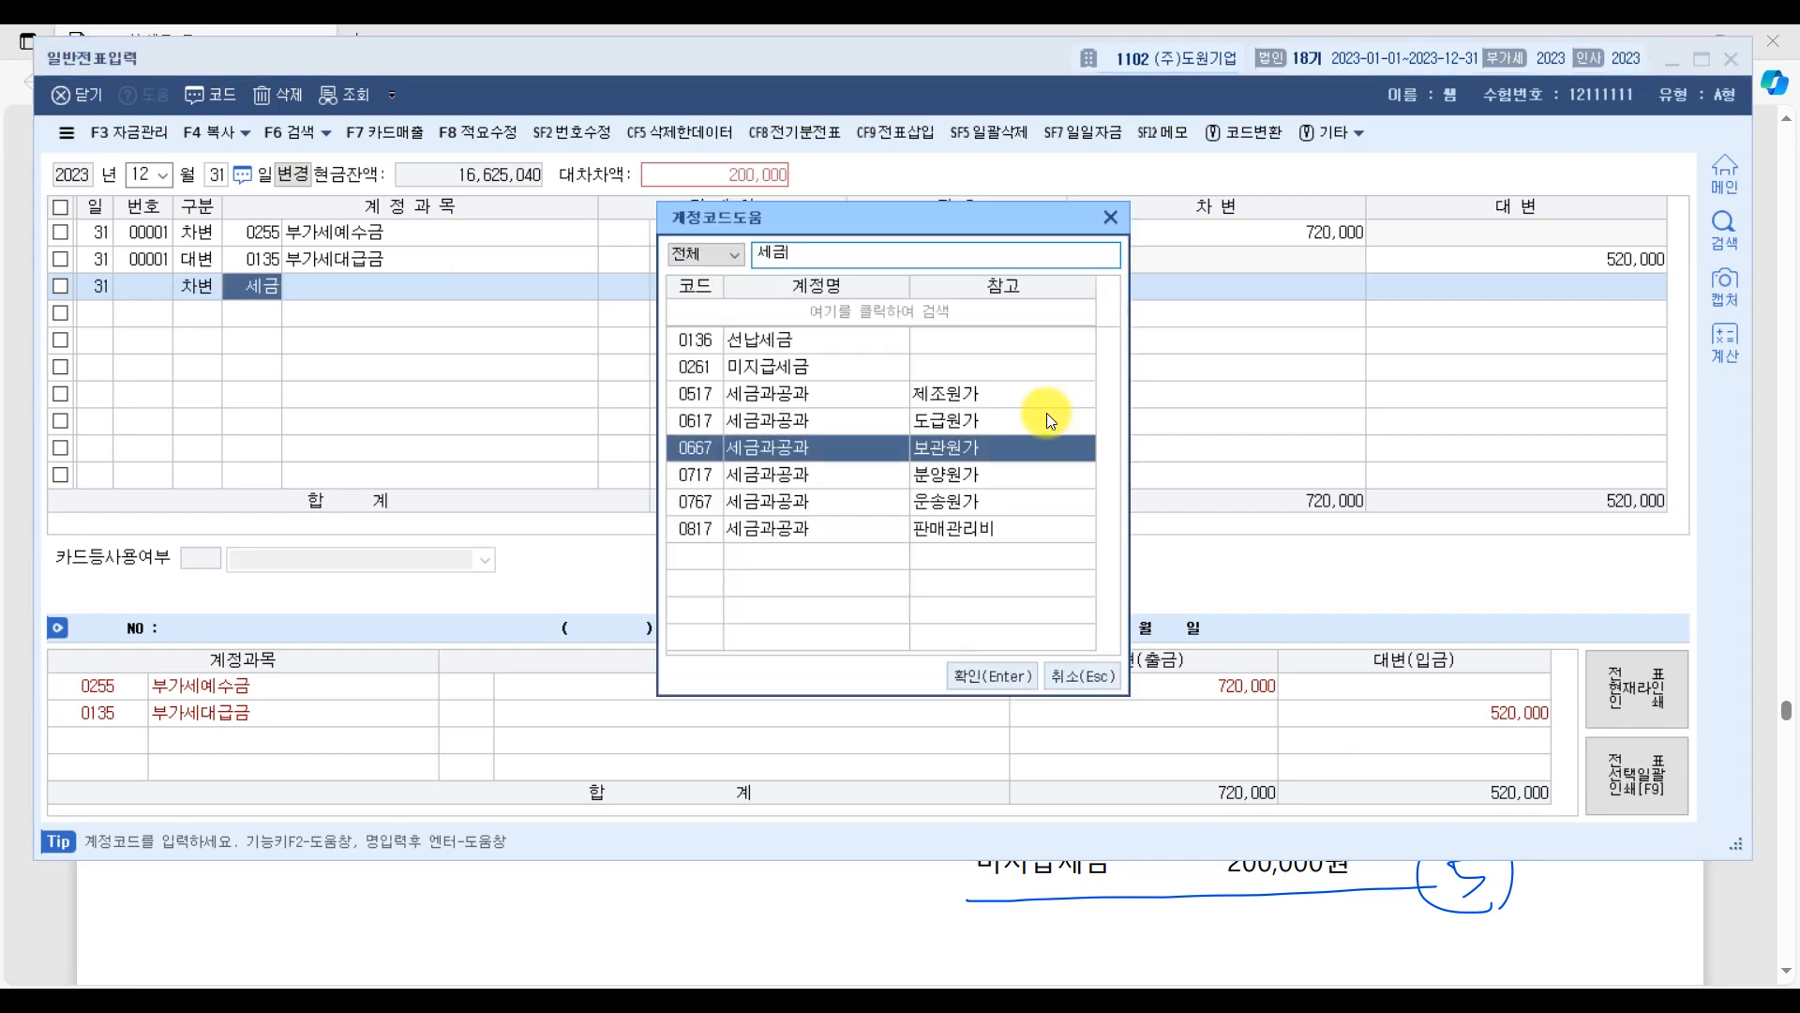
{"action": "key", "text": "Escape"}
{"action": "key", "text": "Return"}
{"action": "key", "text": "Return"}
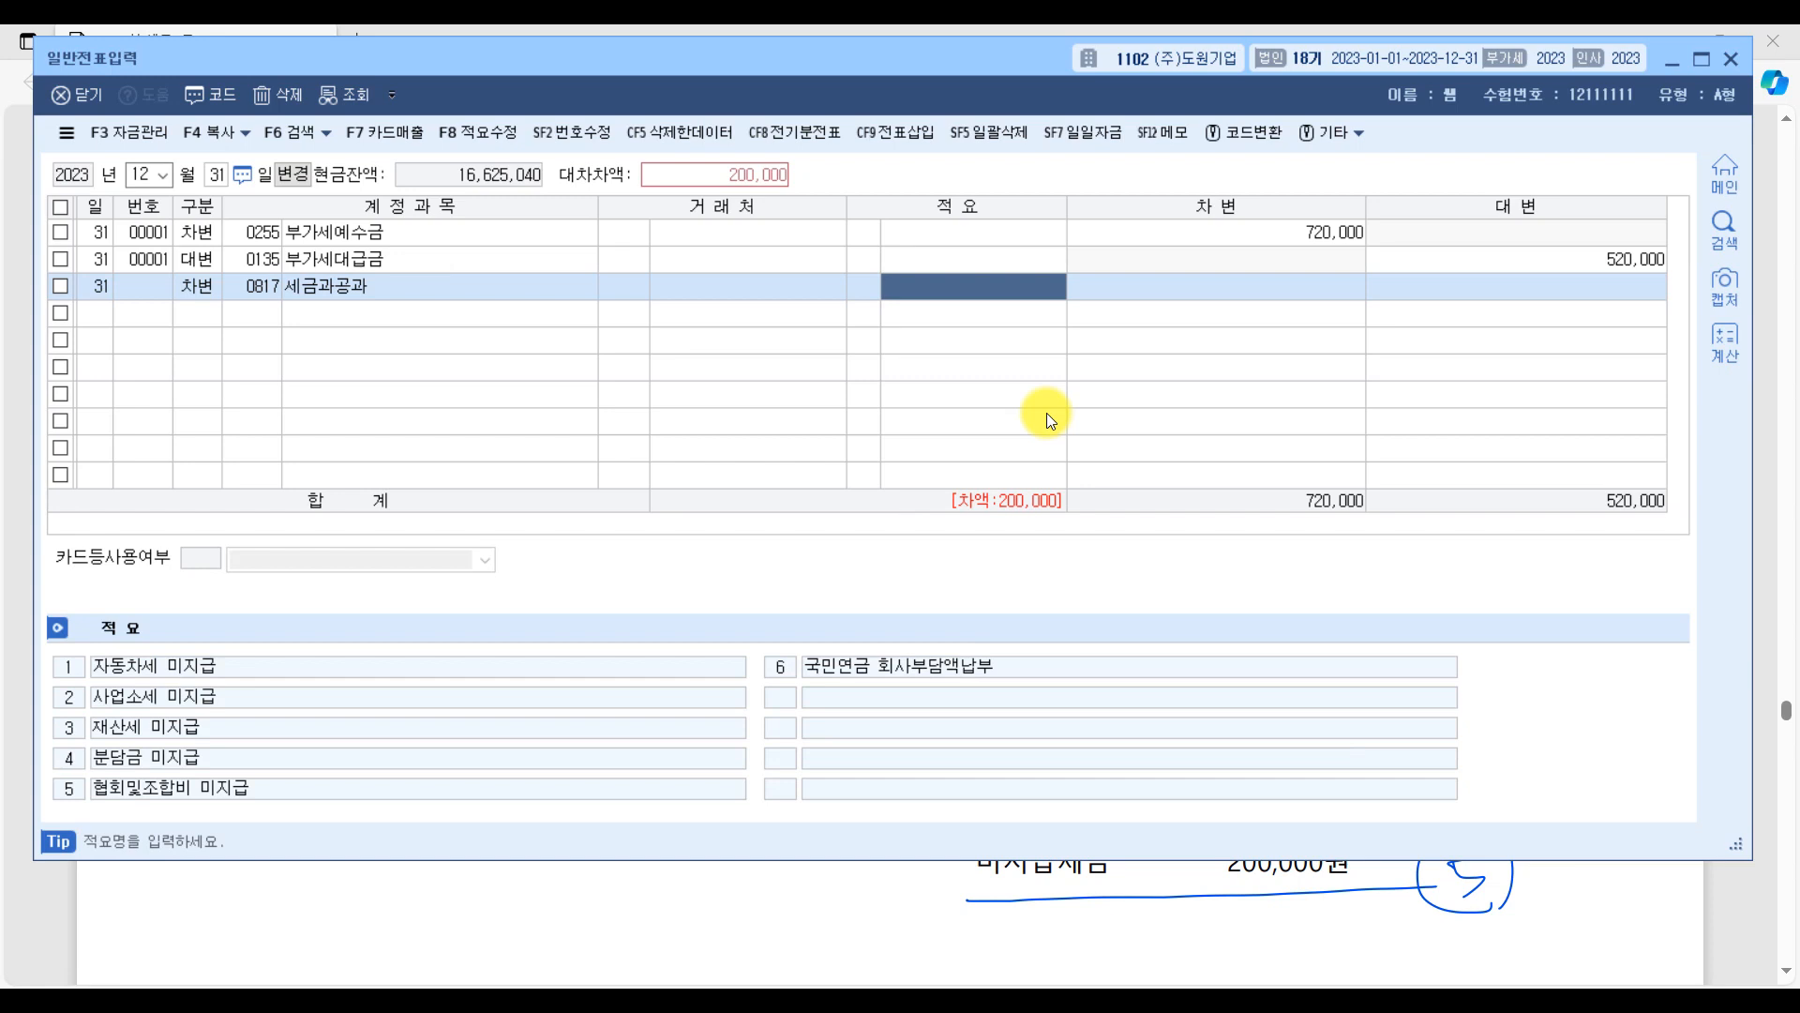
{"action": "key", "text": "Return"}
{"action": "type", "text": "10,000"}
{"action": "key", "text": "Return"}
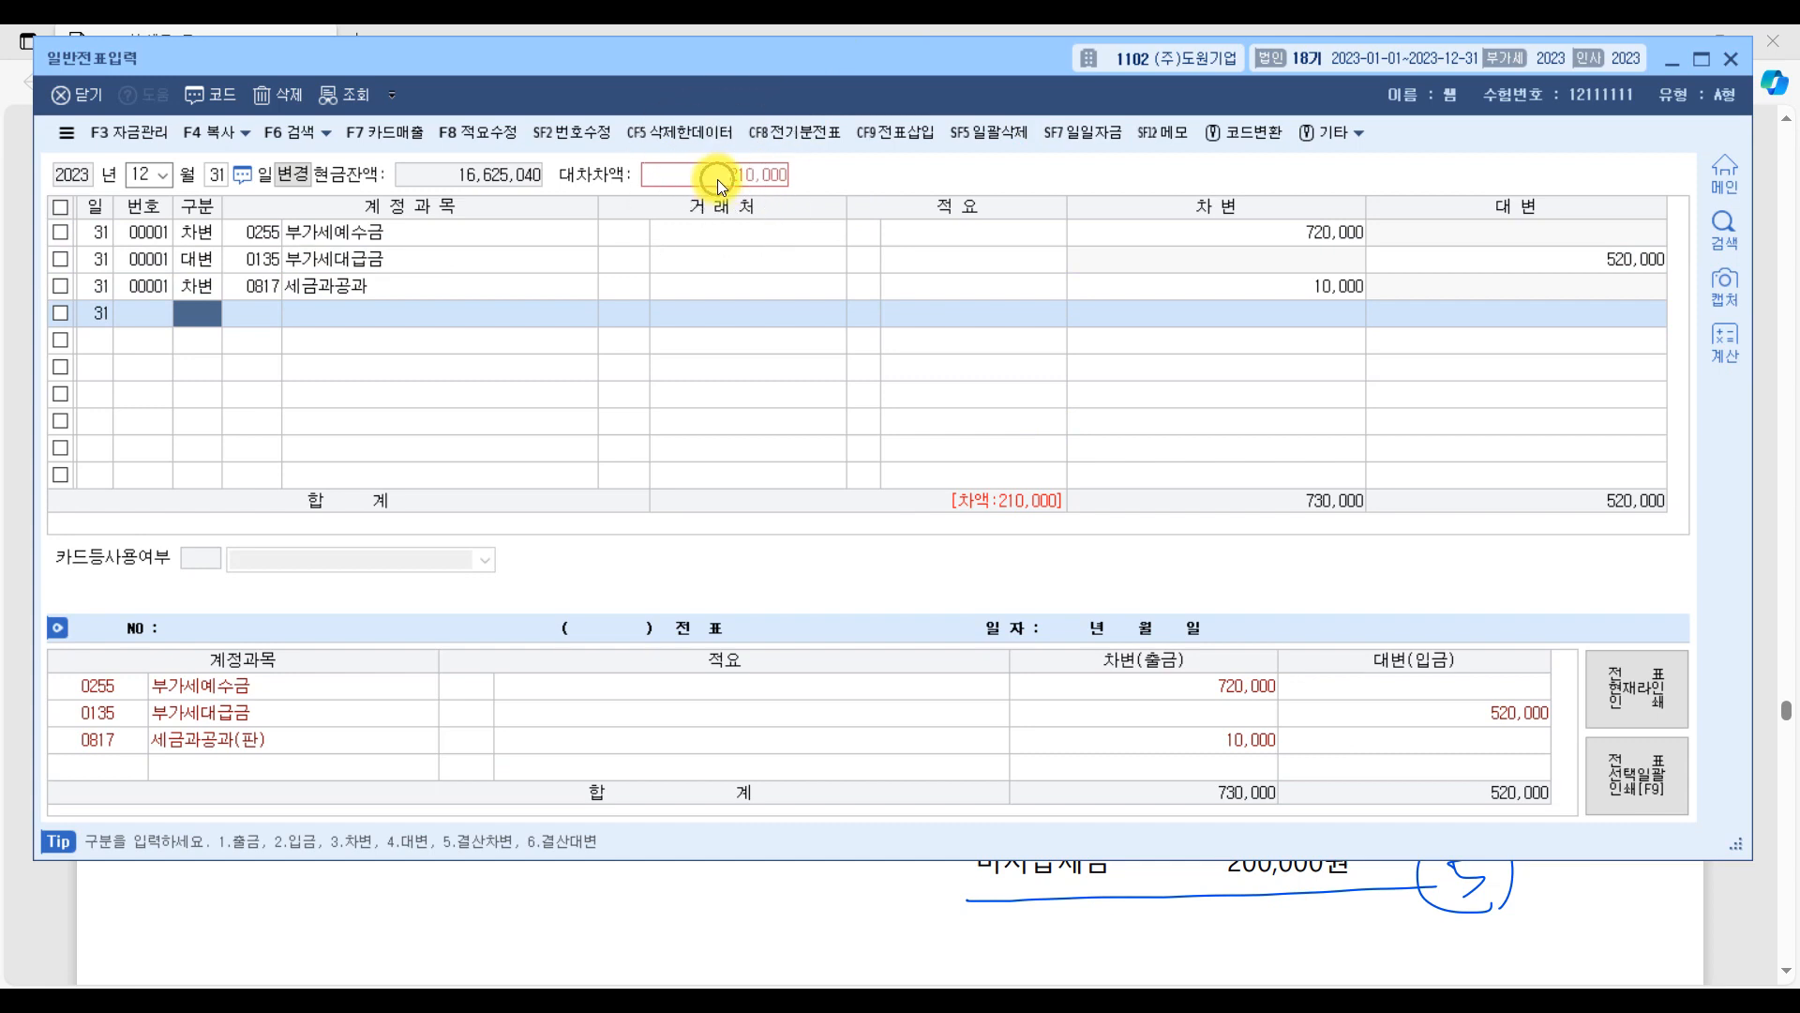
Add a credit line (대변) for 0930 잡이익 of 10,000 to the voucher.
{"action": "type", "text": "4"}
{"action": "key", "text": "Return"}
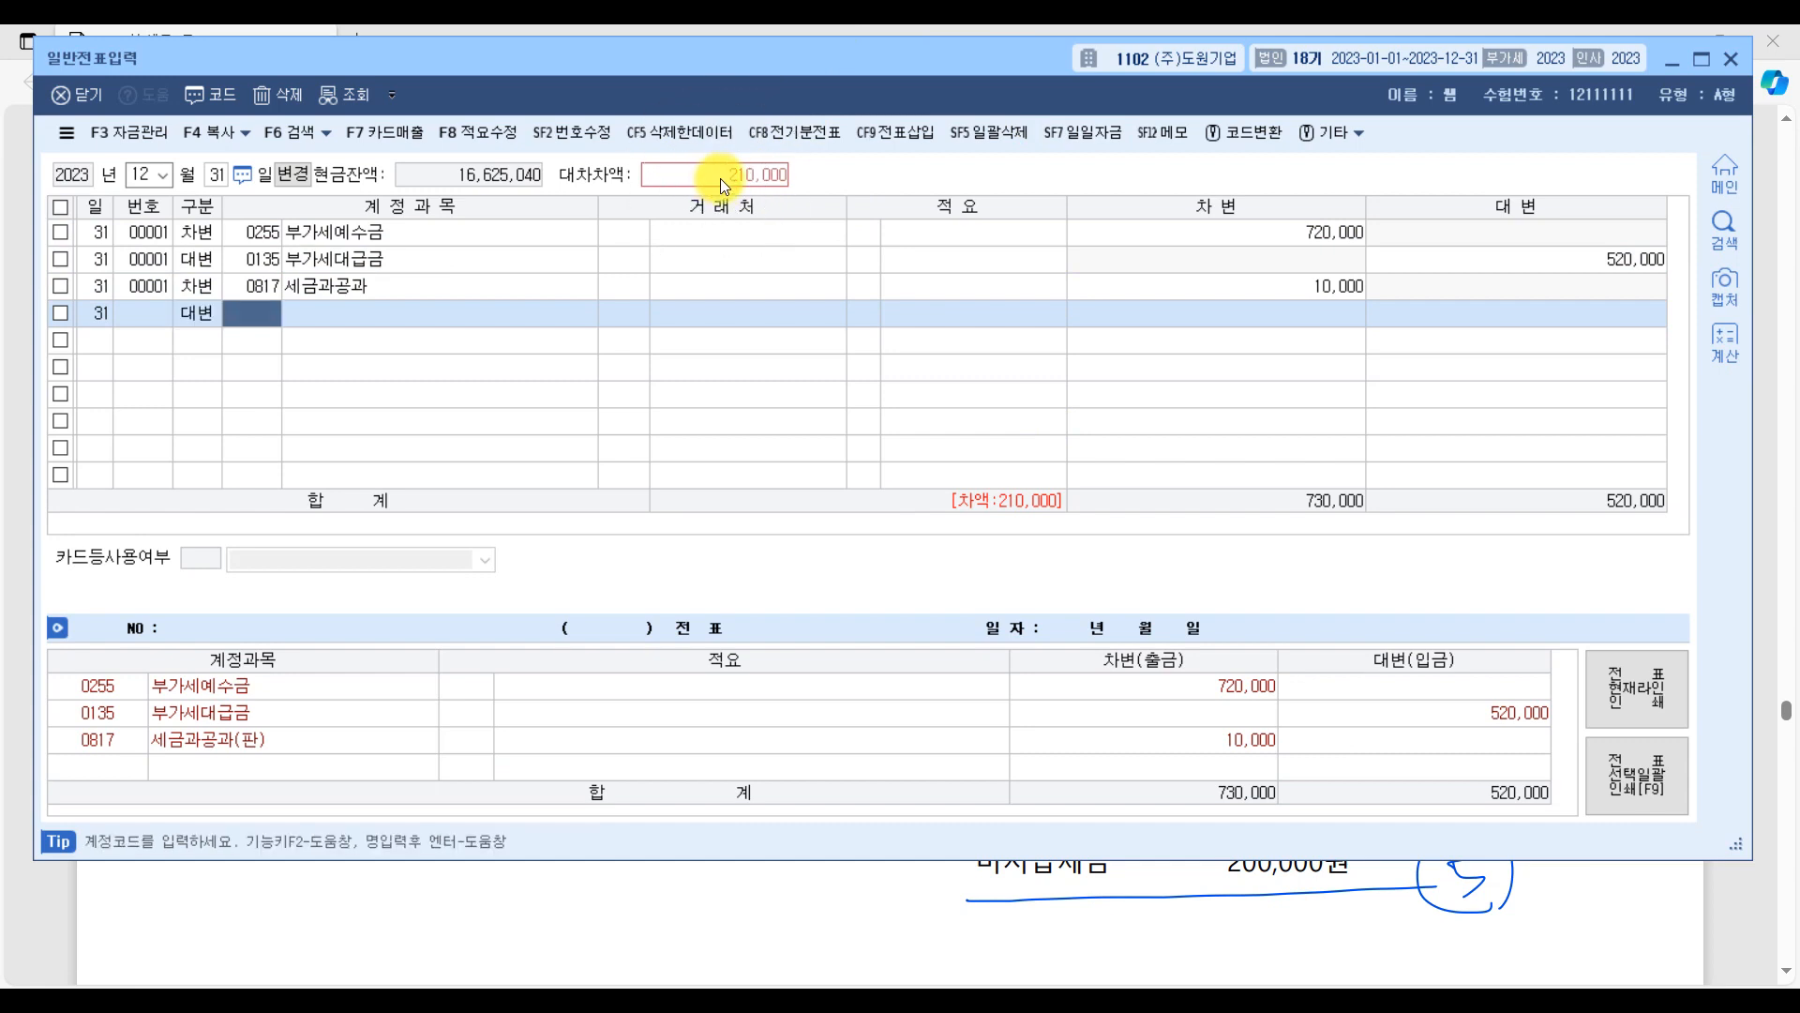
{"action": "type", "text": "잡이"}
{"action": "key", "text": "Return"}
{"action": "key", "text": "Return"}
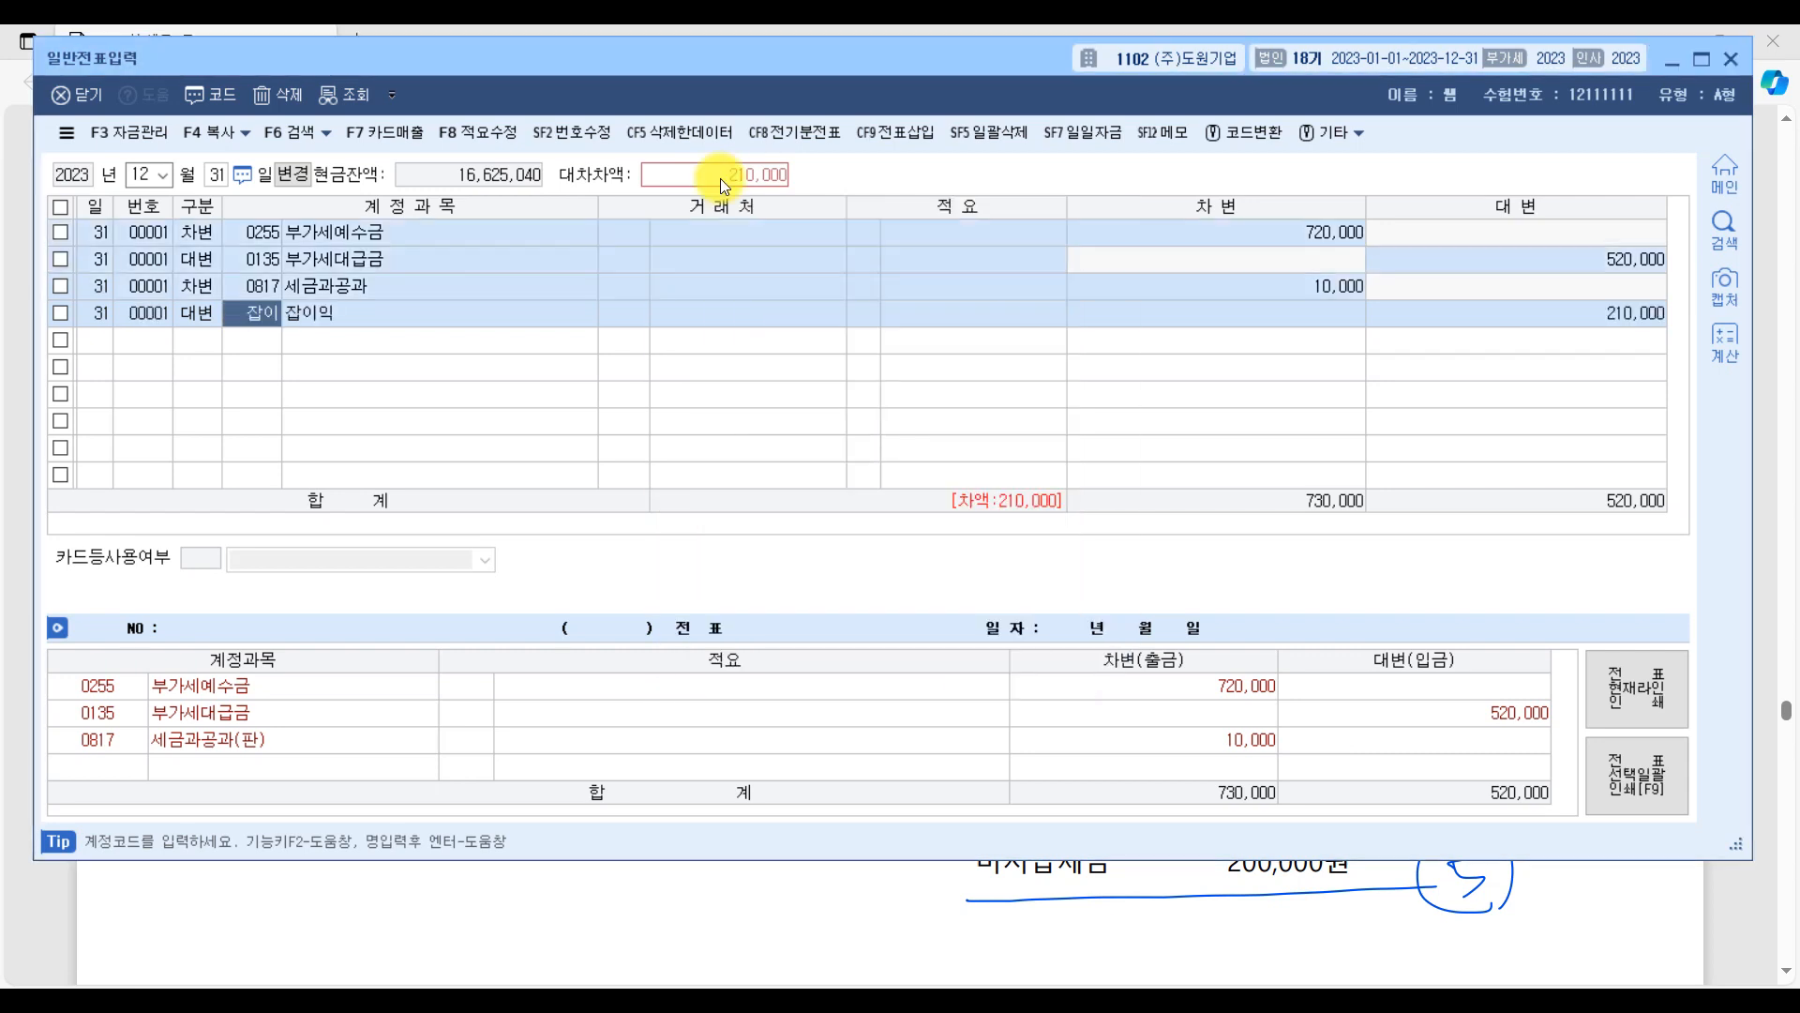
{"action": "key", "text": "Return"}
{"action": "key", "text": "Return"}
{"action": "key", "text": "Return"}
{"action": "key", "text": "Return"}
{"action": "type", "text": "10,000"}
{"action": "key", "text": "Return"}
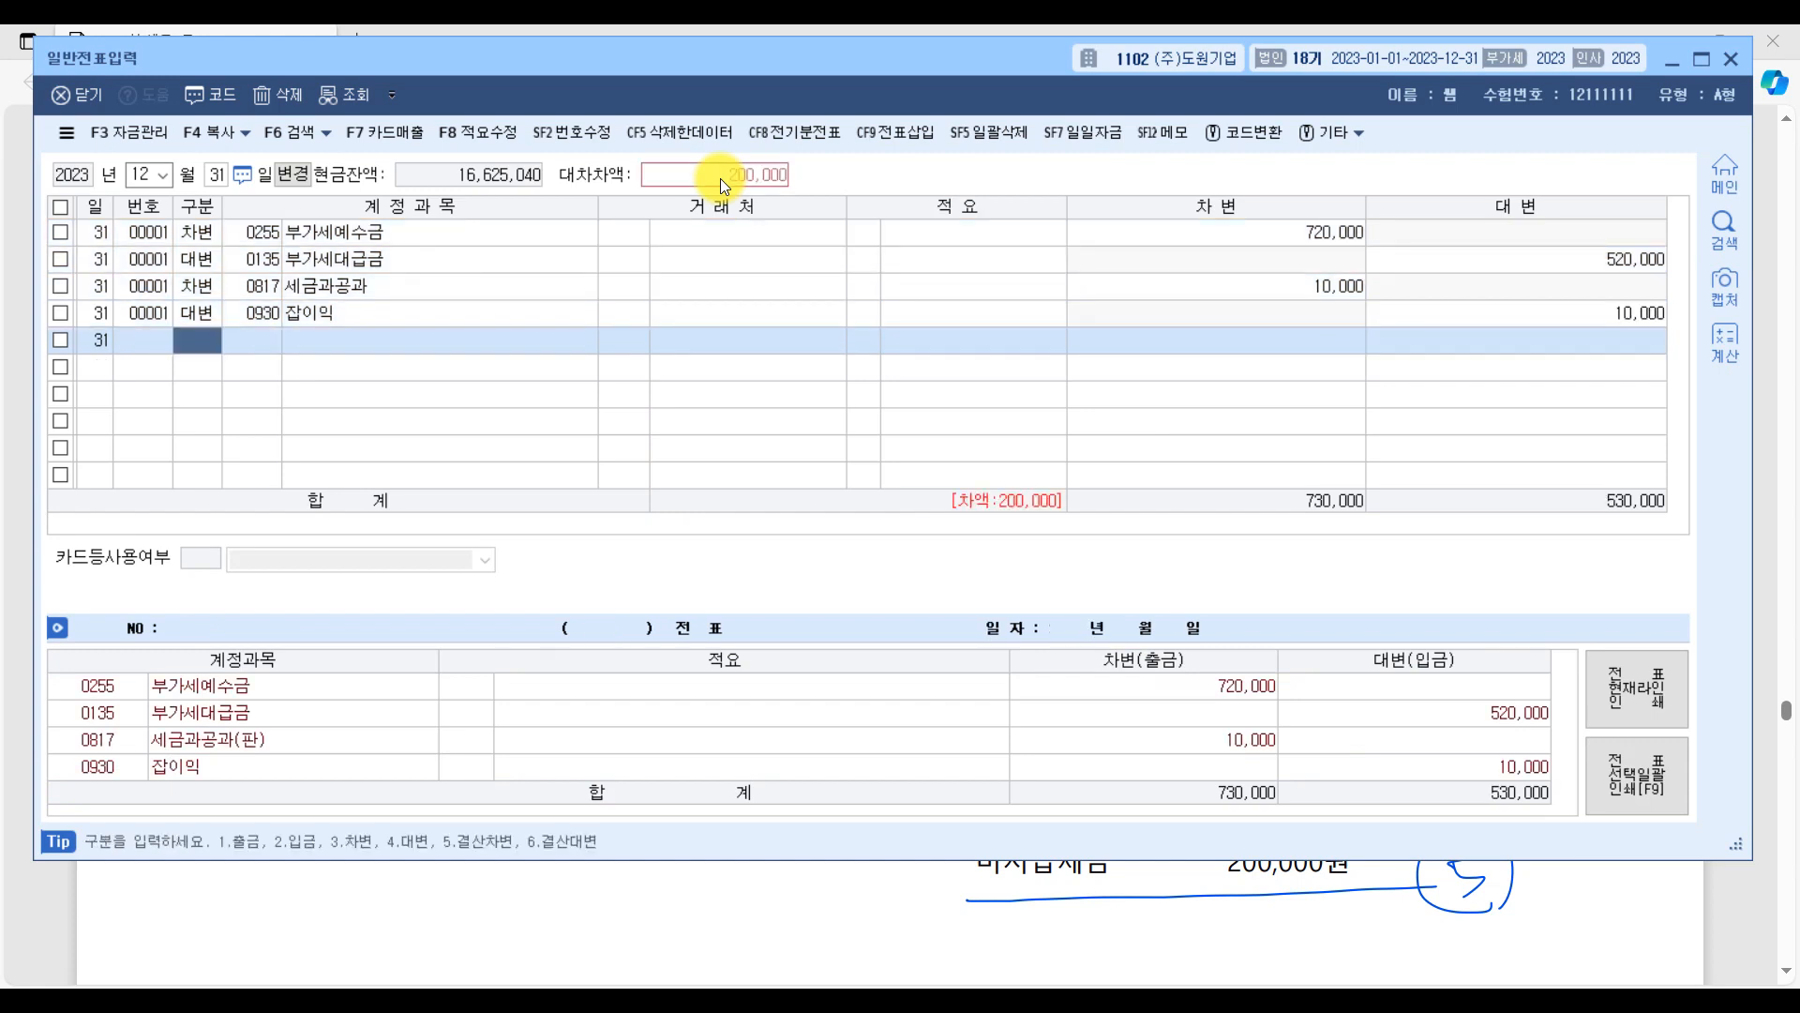
Balance the voucher with a credit line (대변) for 0261 미지급세금 of 200,000.
{"action": "type", "text": "4"}
{"action": "type", "text": "미지"}
{"action": "key", "text": "Return"}
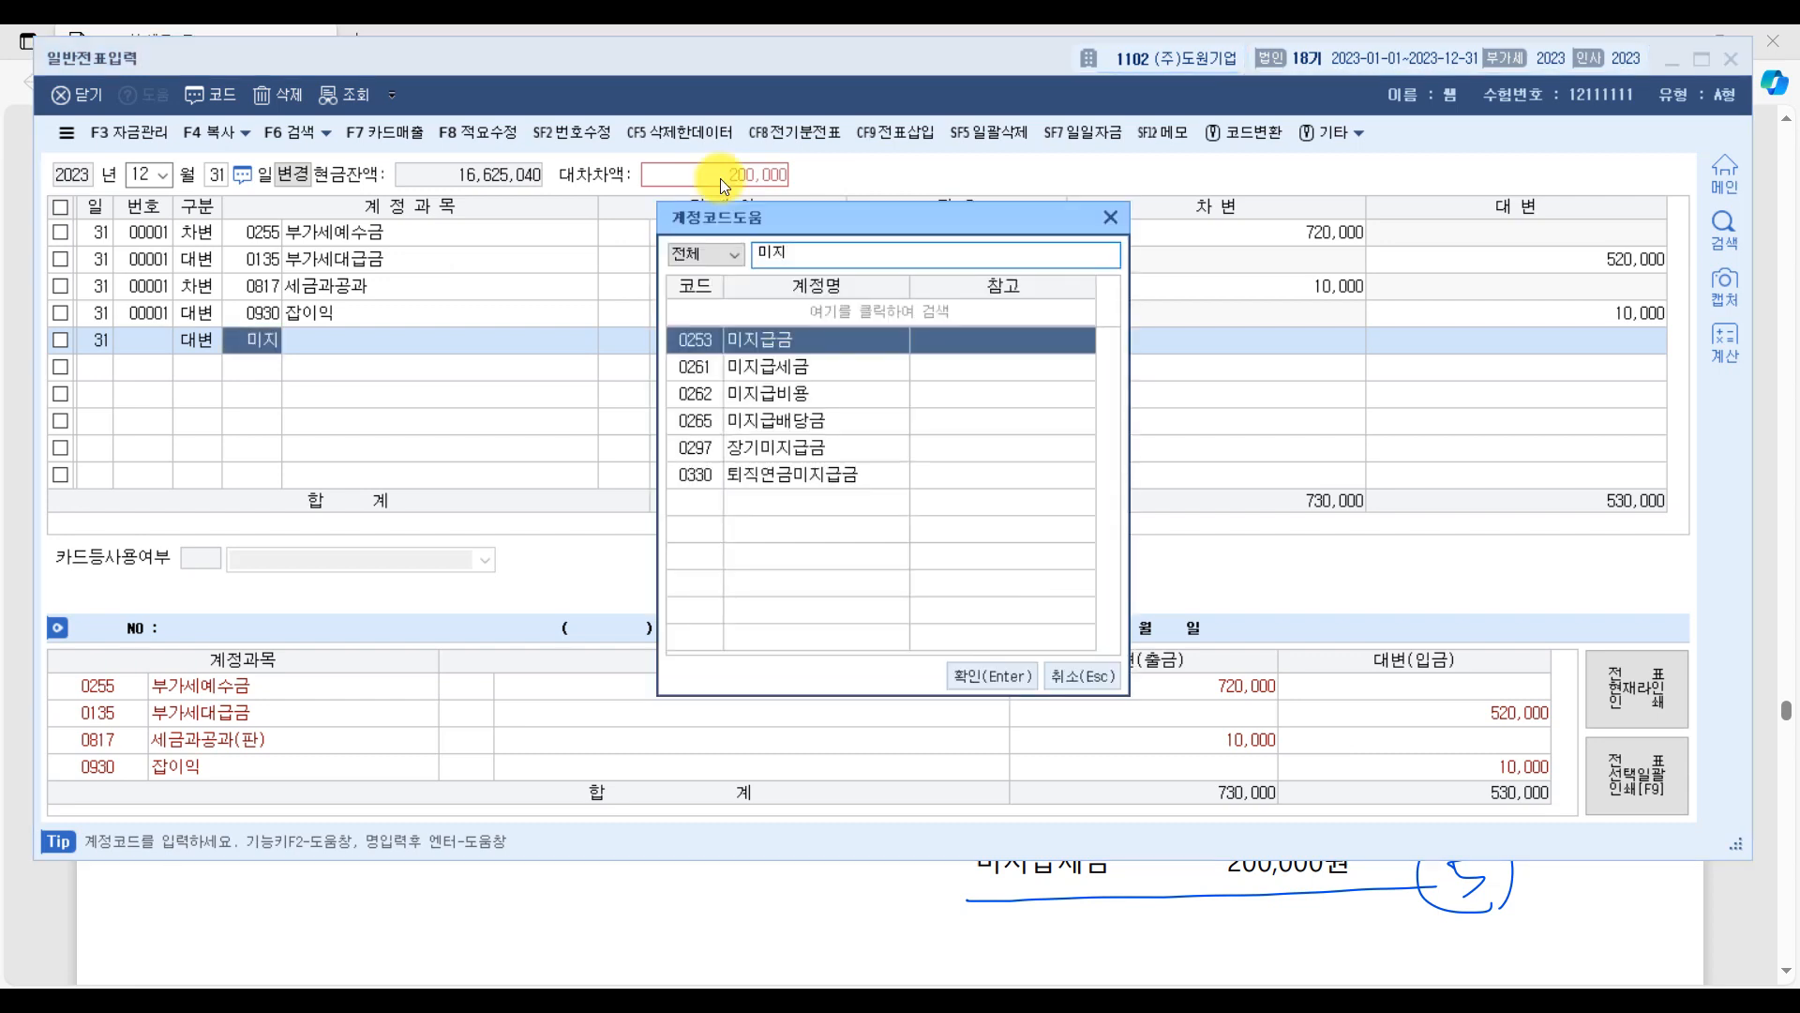
{"action": "key", "text": "Down"}
{"action": "key", "text": "Return"}
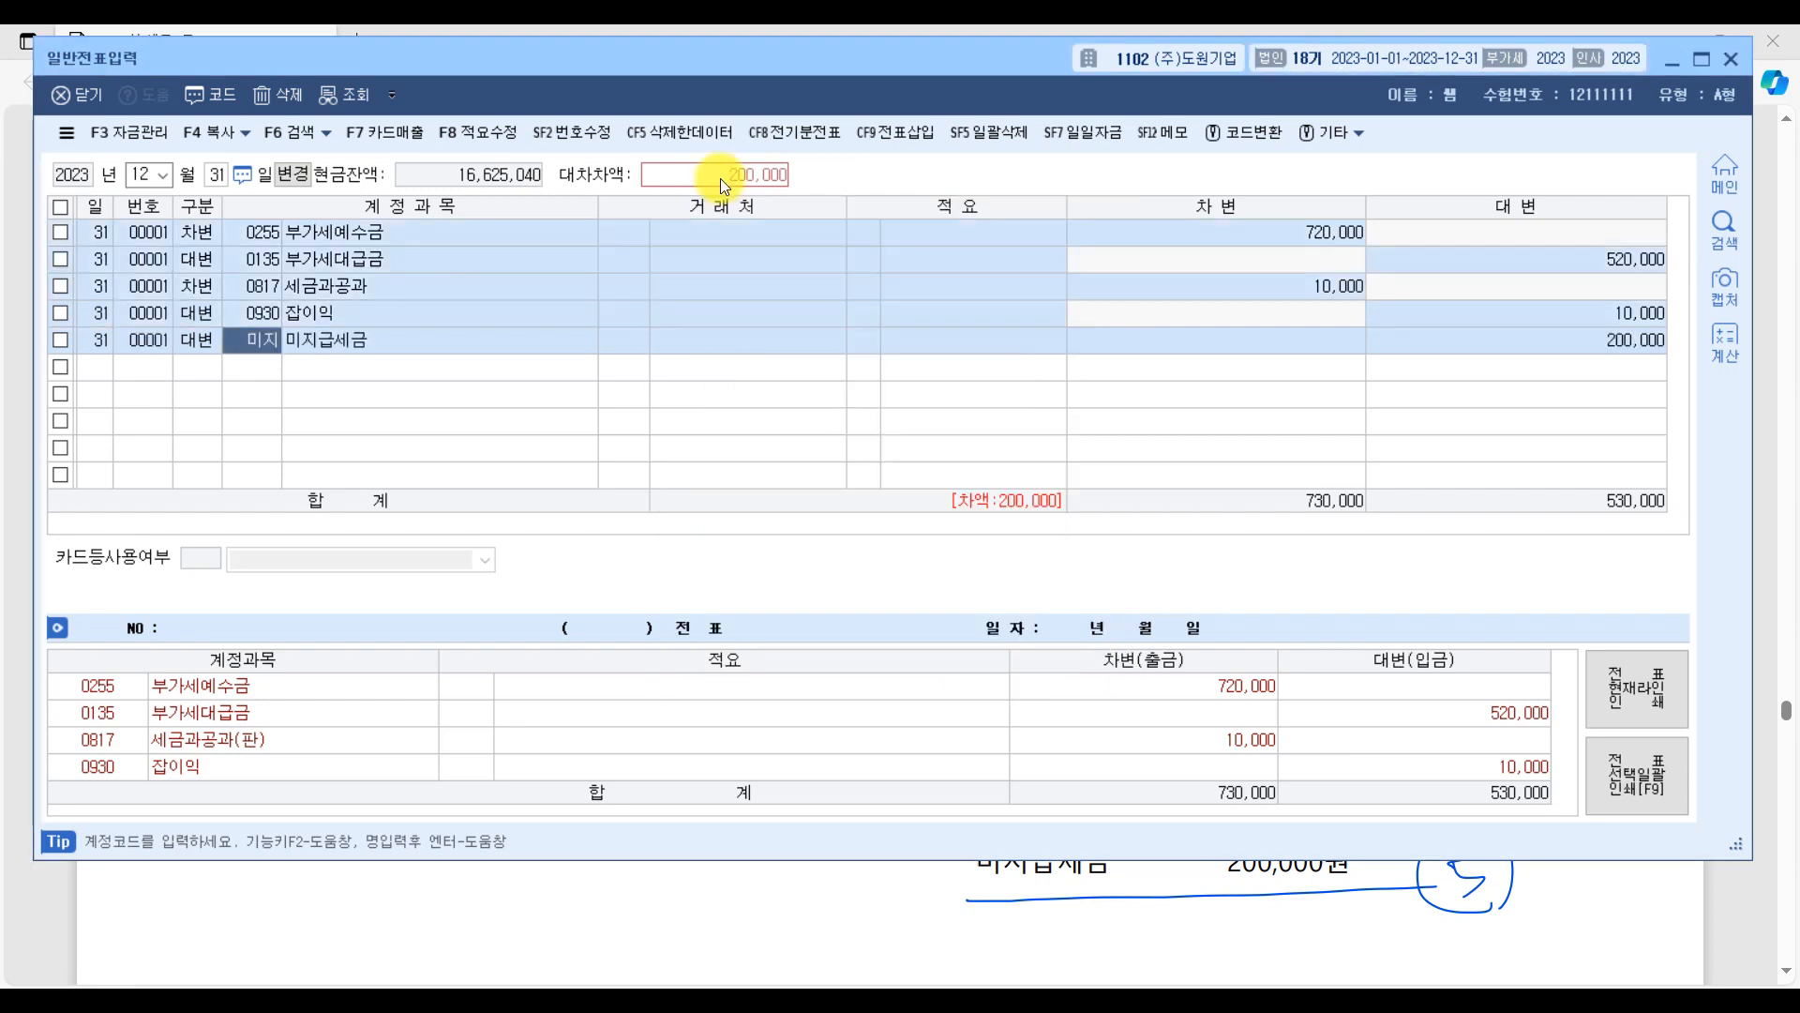
{"action": "key", "text": "Return"}
{"action": "key", "text": "Return"}
{"action": "key", "text": "Return"}
{"action": "key", "text": "Return"}
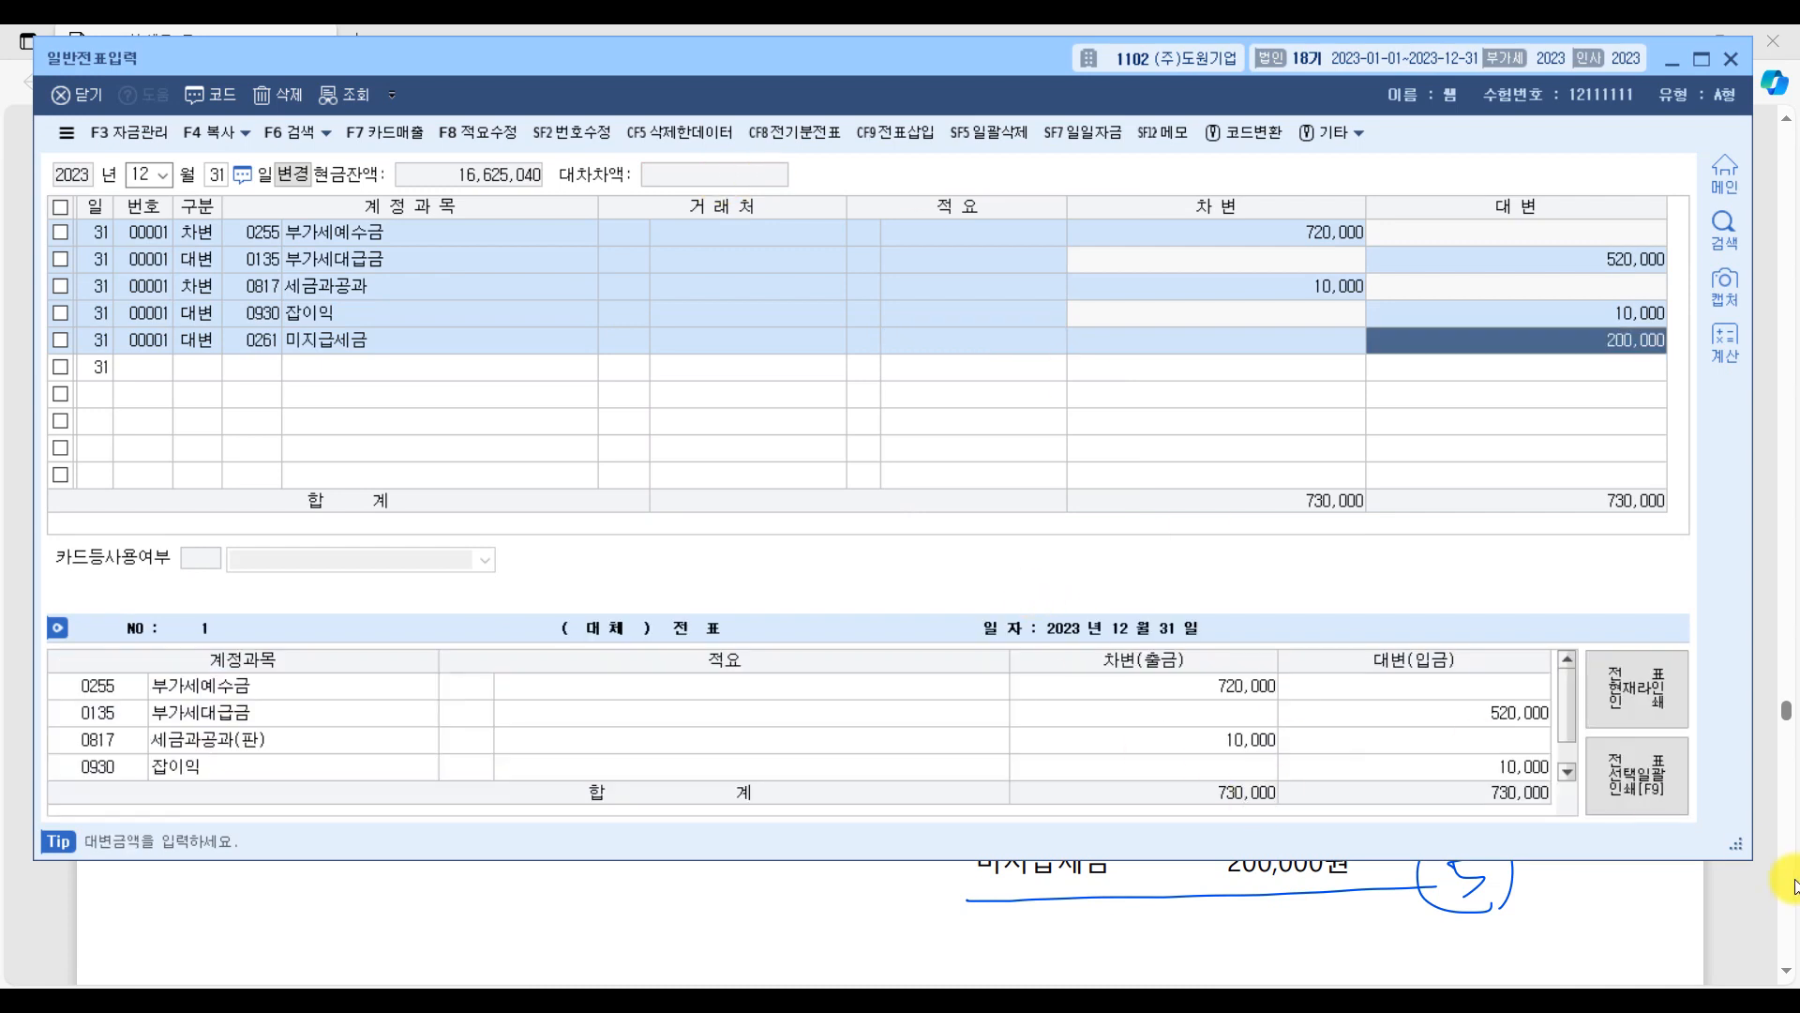
Switch to the exam PDF and pen-mark question [2]'s 장기차입금 wording plus the 장기차입금 debit and 유동성장기부채 credit in its answer.
{"action": "left_click", "coordinate": [1736, 903]}
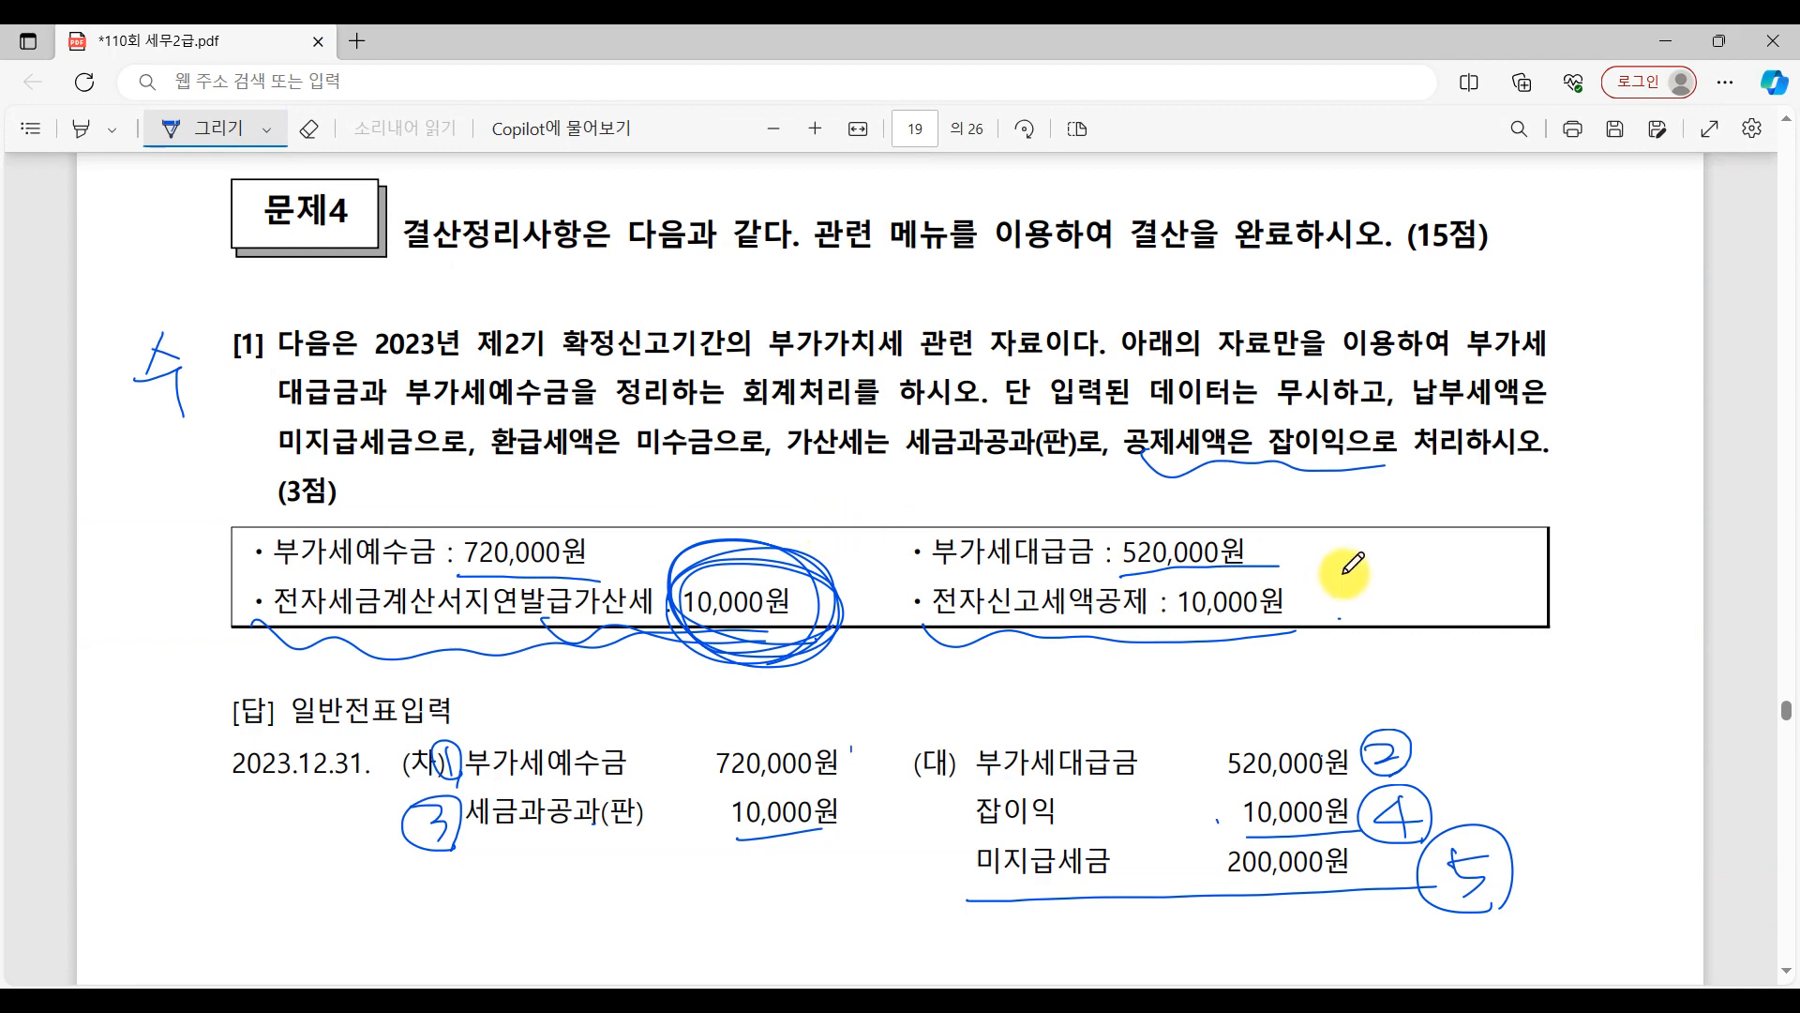
{"action": "scroll", "coordinate": [1346, 572], "scroll_direction": "down", "scroll_amount": 10}
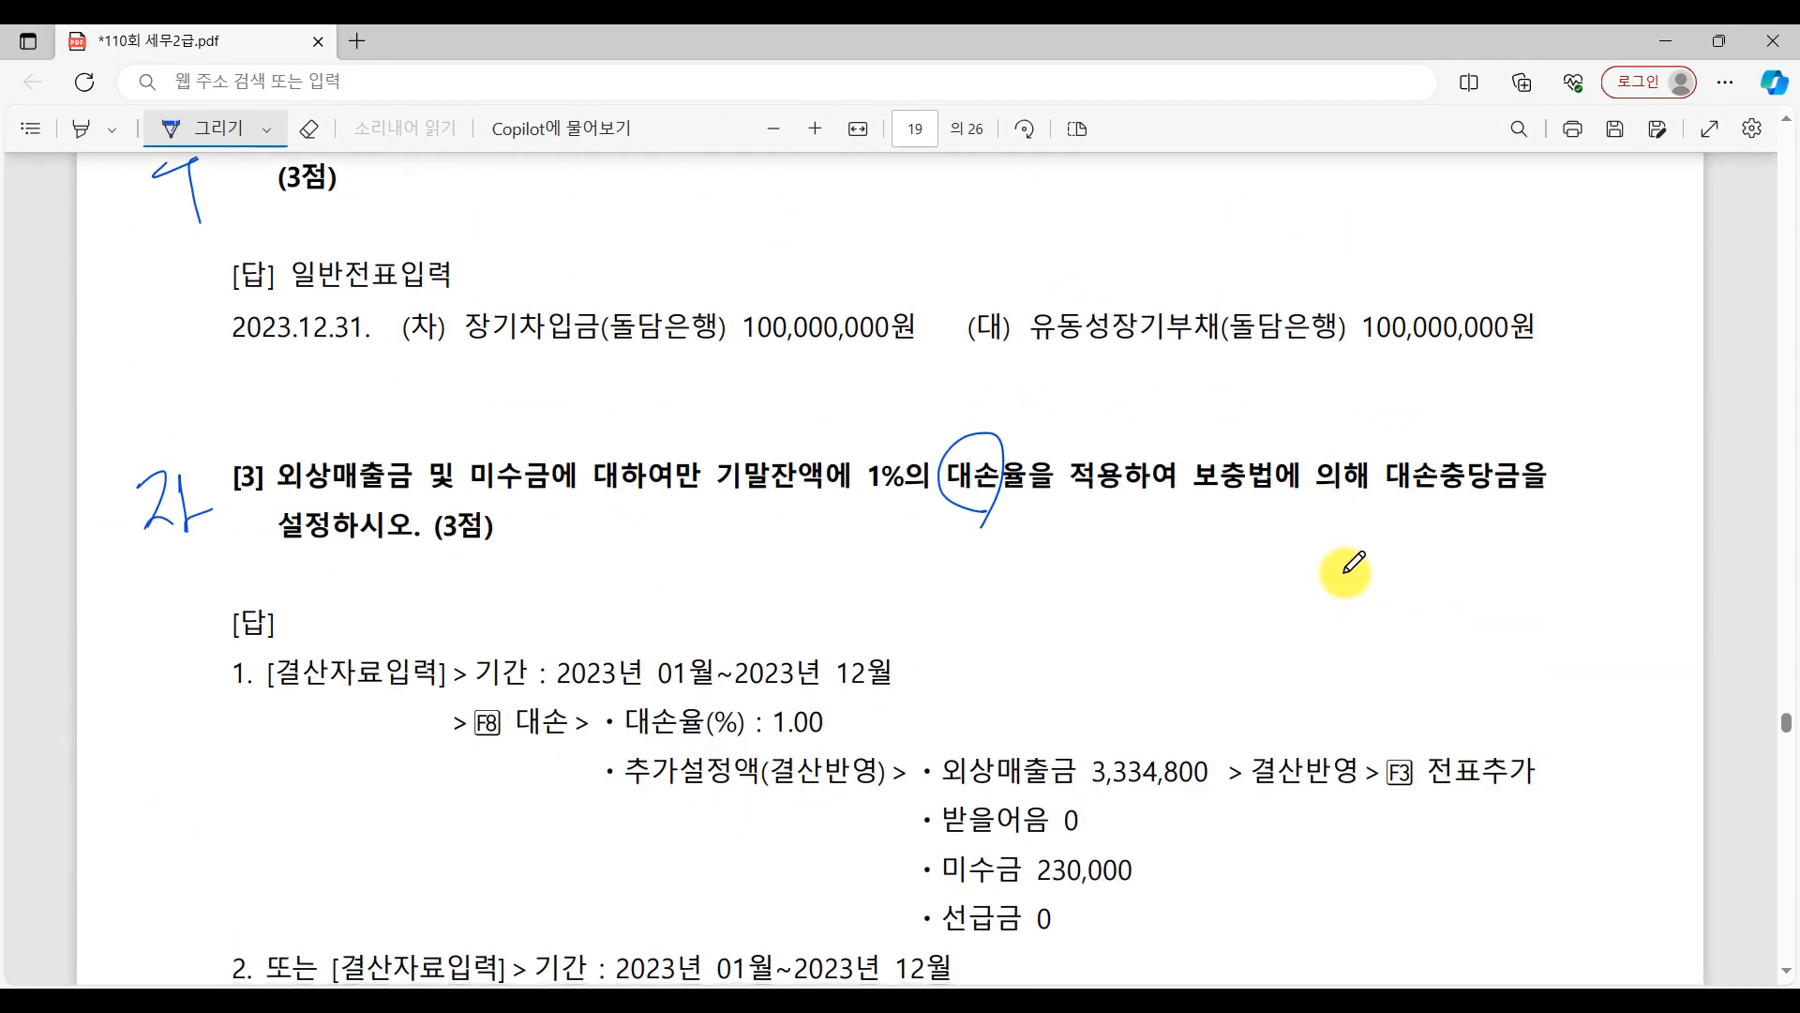
{"action": "scroll", "coordinate": [1348, 564], "scroll_direction": "up", "scroll_amount": 4}
{"action": "scroll", "coordinate": [1254, 462], "scroll_direction": "down", "scroll_amount": 2}
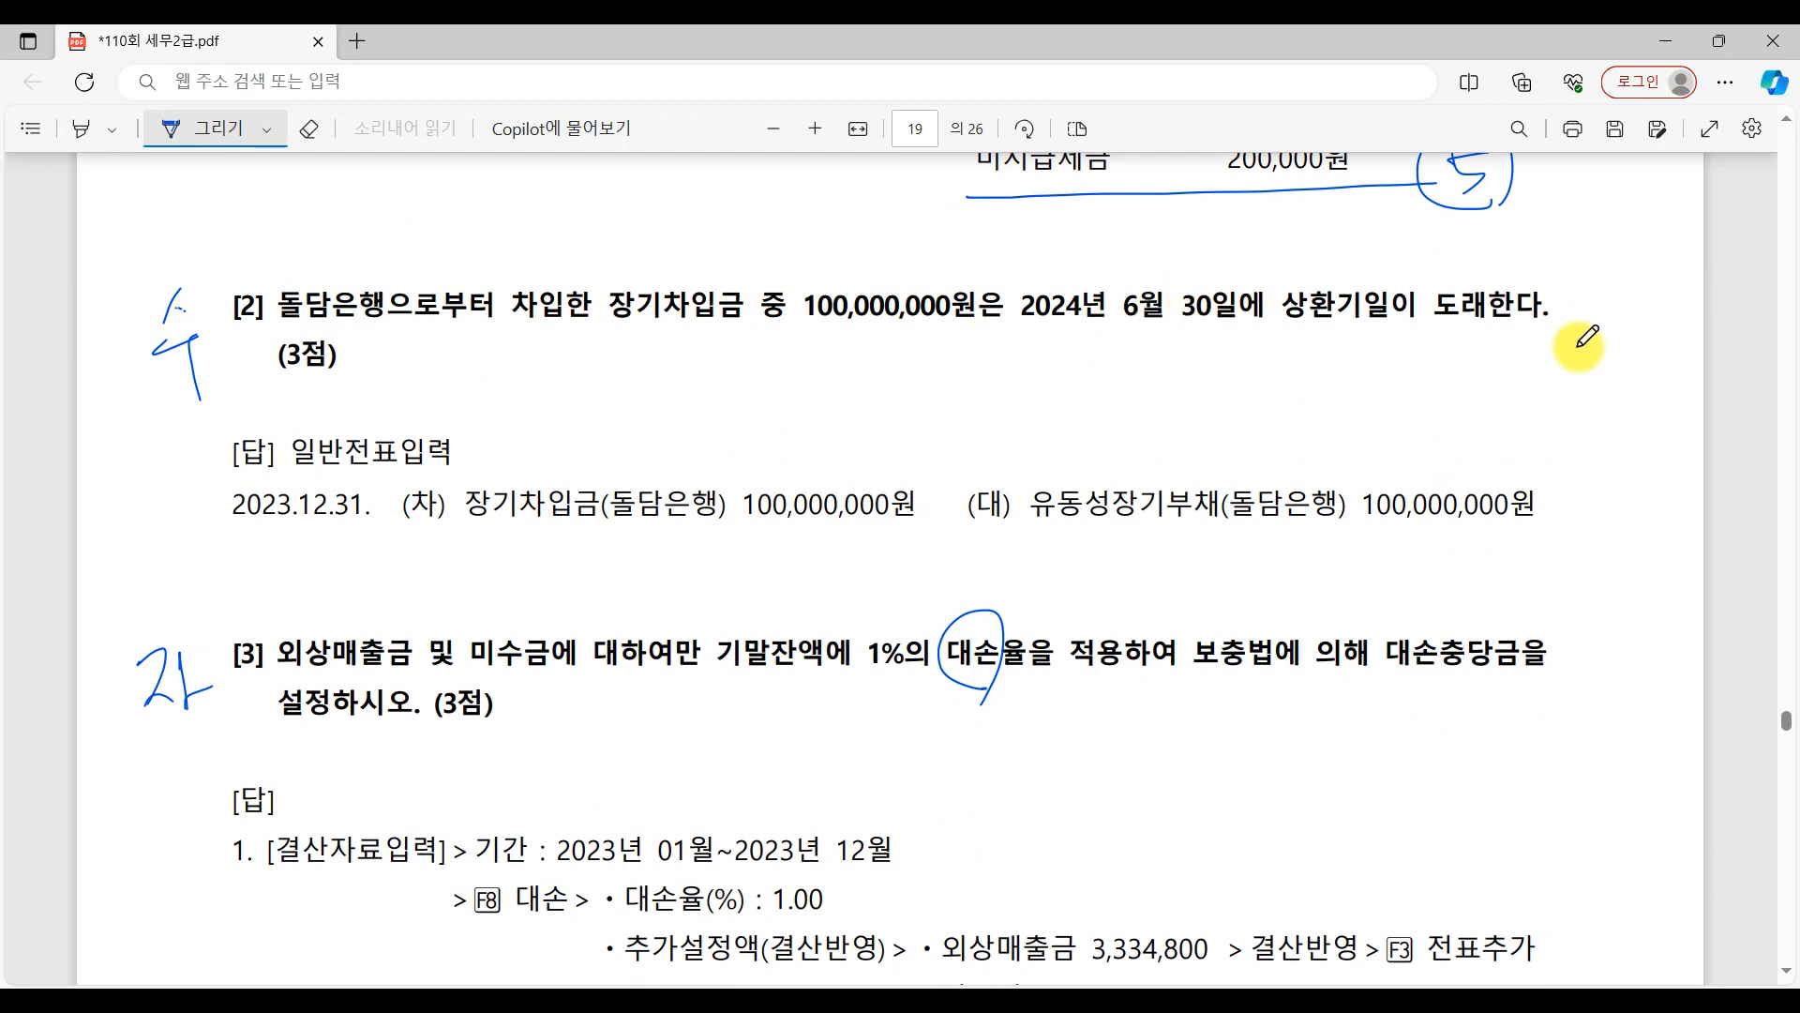
{"action": "mouse_move", "coordinate": [610, 339]}
{"action": "left_mouse_down"}
{"action": "mouse_move", "coordinate": [691, 362]}
{"action": "mouse_move", "coordinate": [1111, 366]}
{"action": "left_mouse_up"}
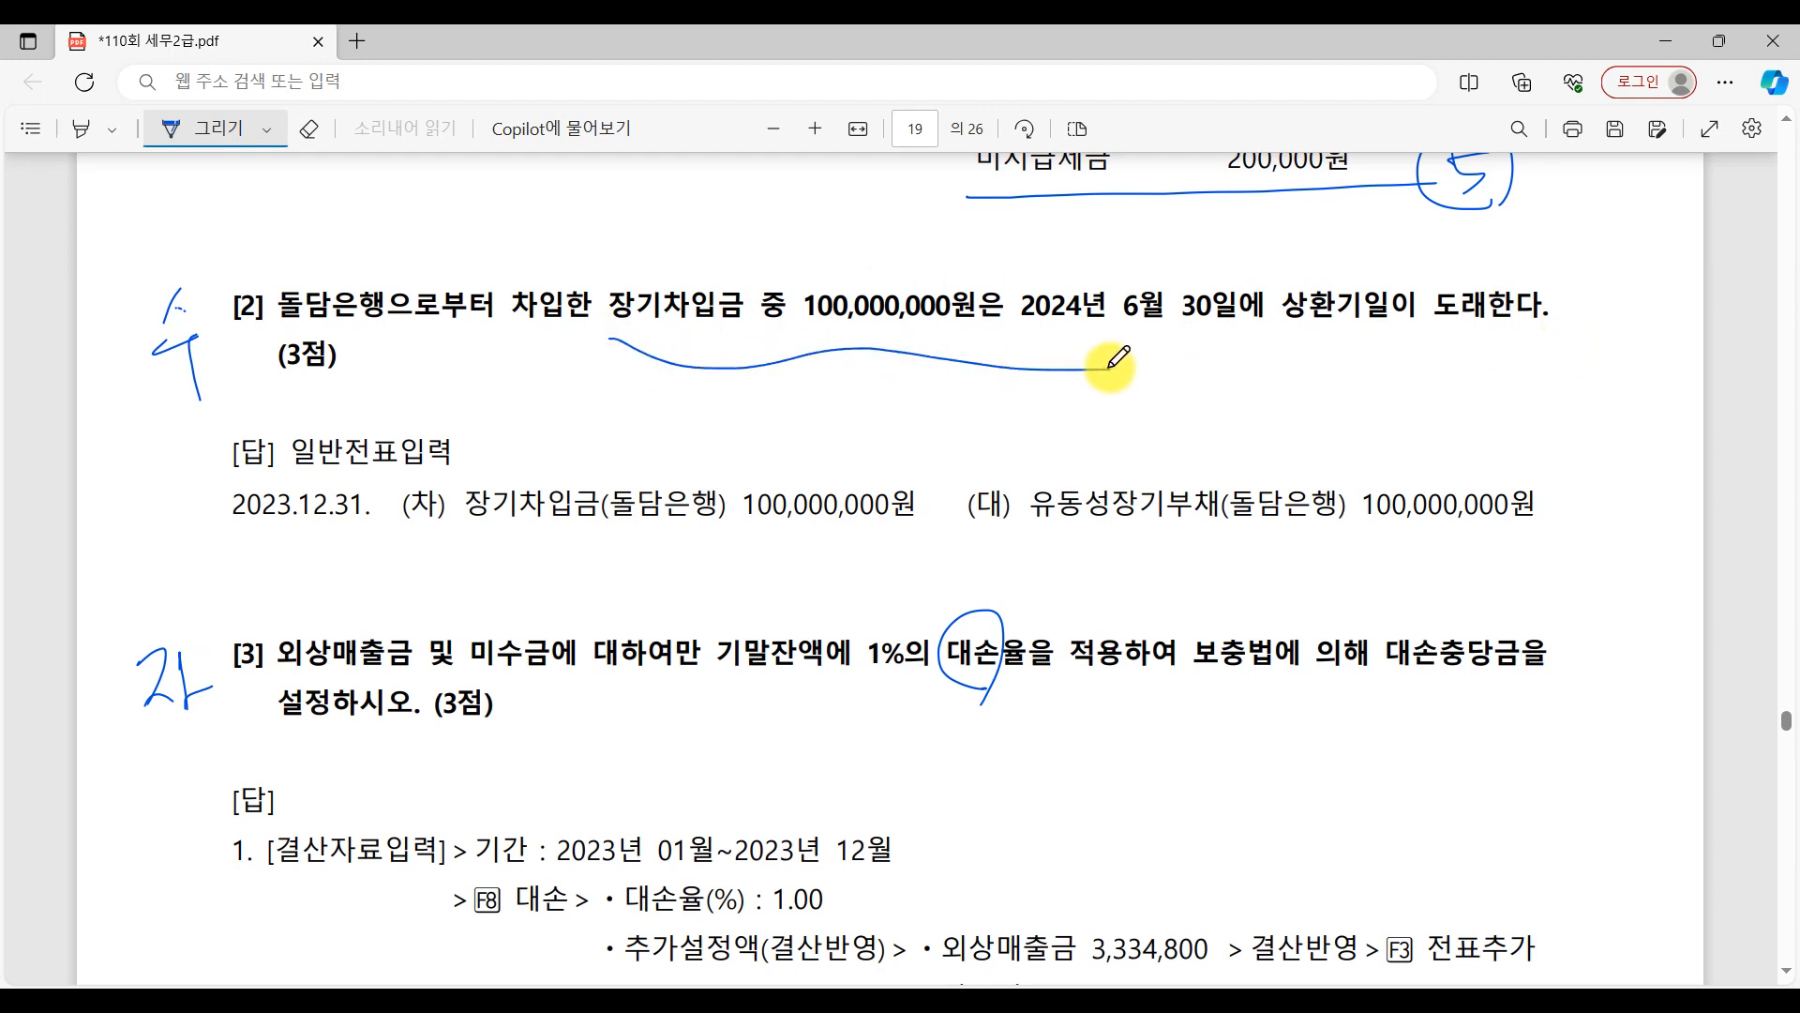
{"action": "mouse_move", "coordinate": [448, 547]}
{"action": "left_mouse_down"}
{"action": "mouse_move", "coordinate": [923, 531]}
{"action": "mouse_move", "coordinate": [948, 481]}
{"action": "left_mouse_up"}
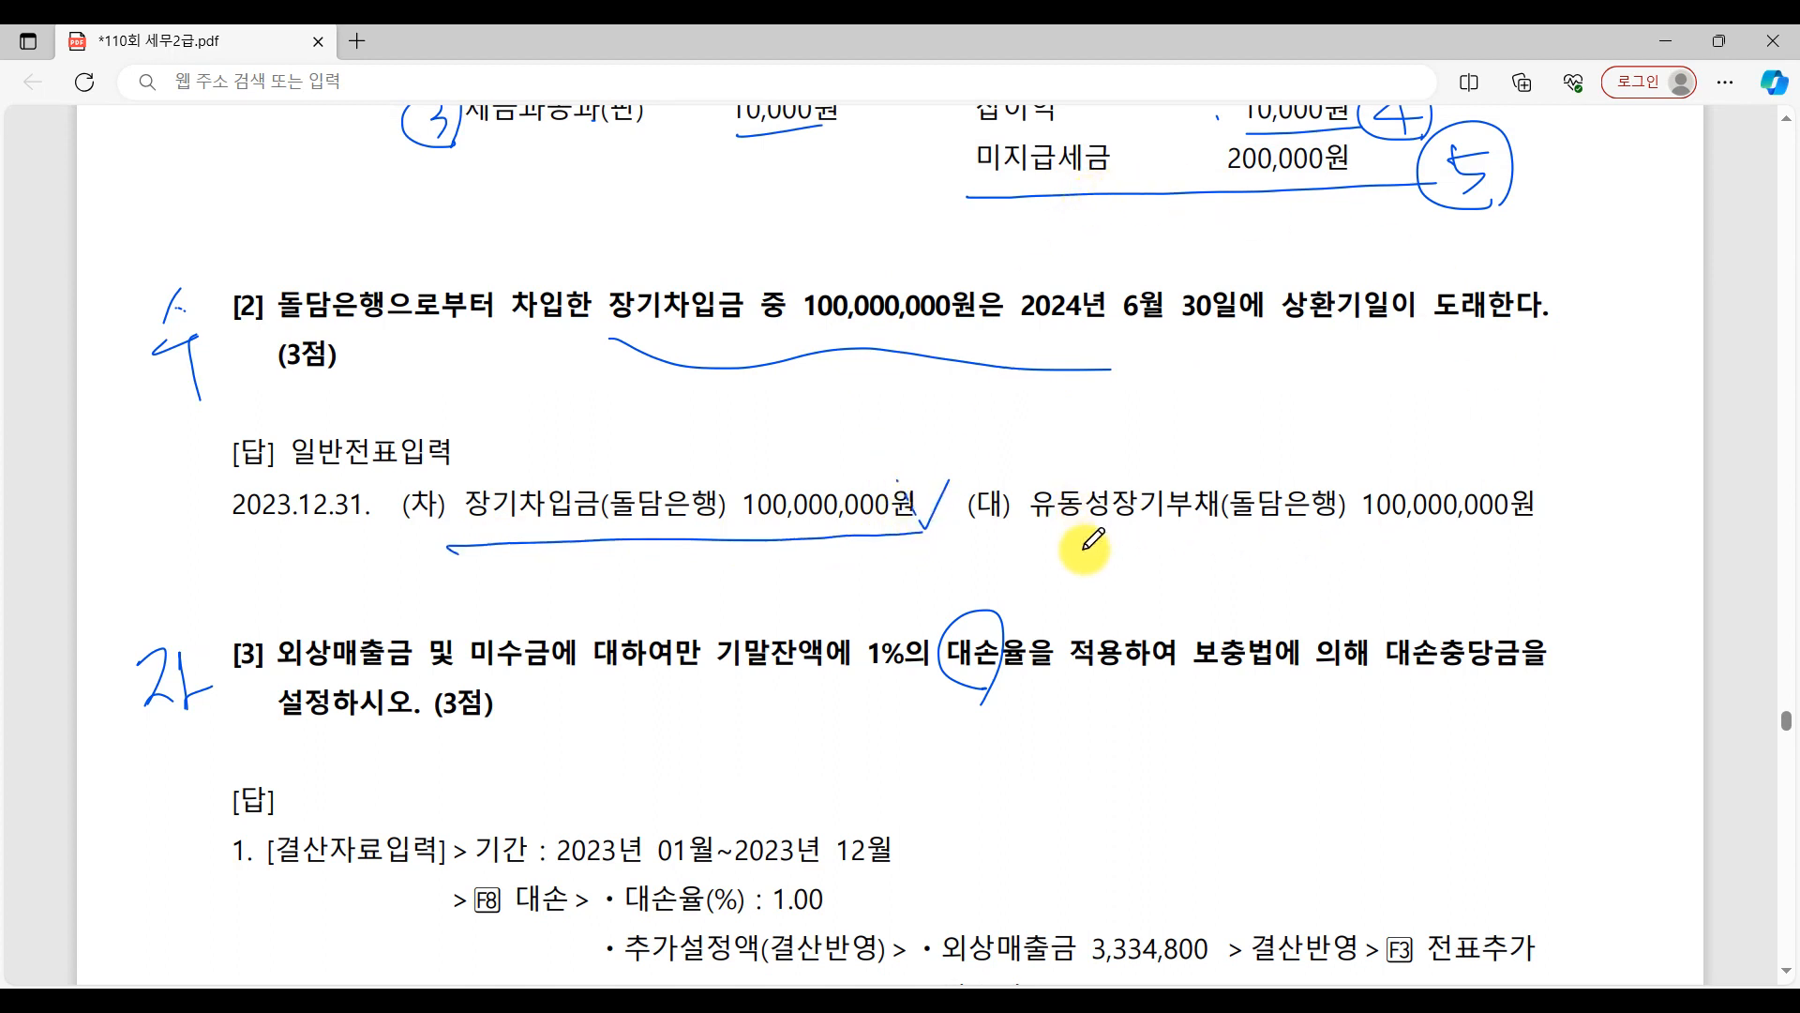
{"action": "left_click_drag", "start_coordinate": [1049, 512], "coordinate": [1536, 491]}
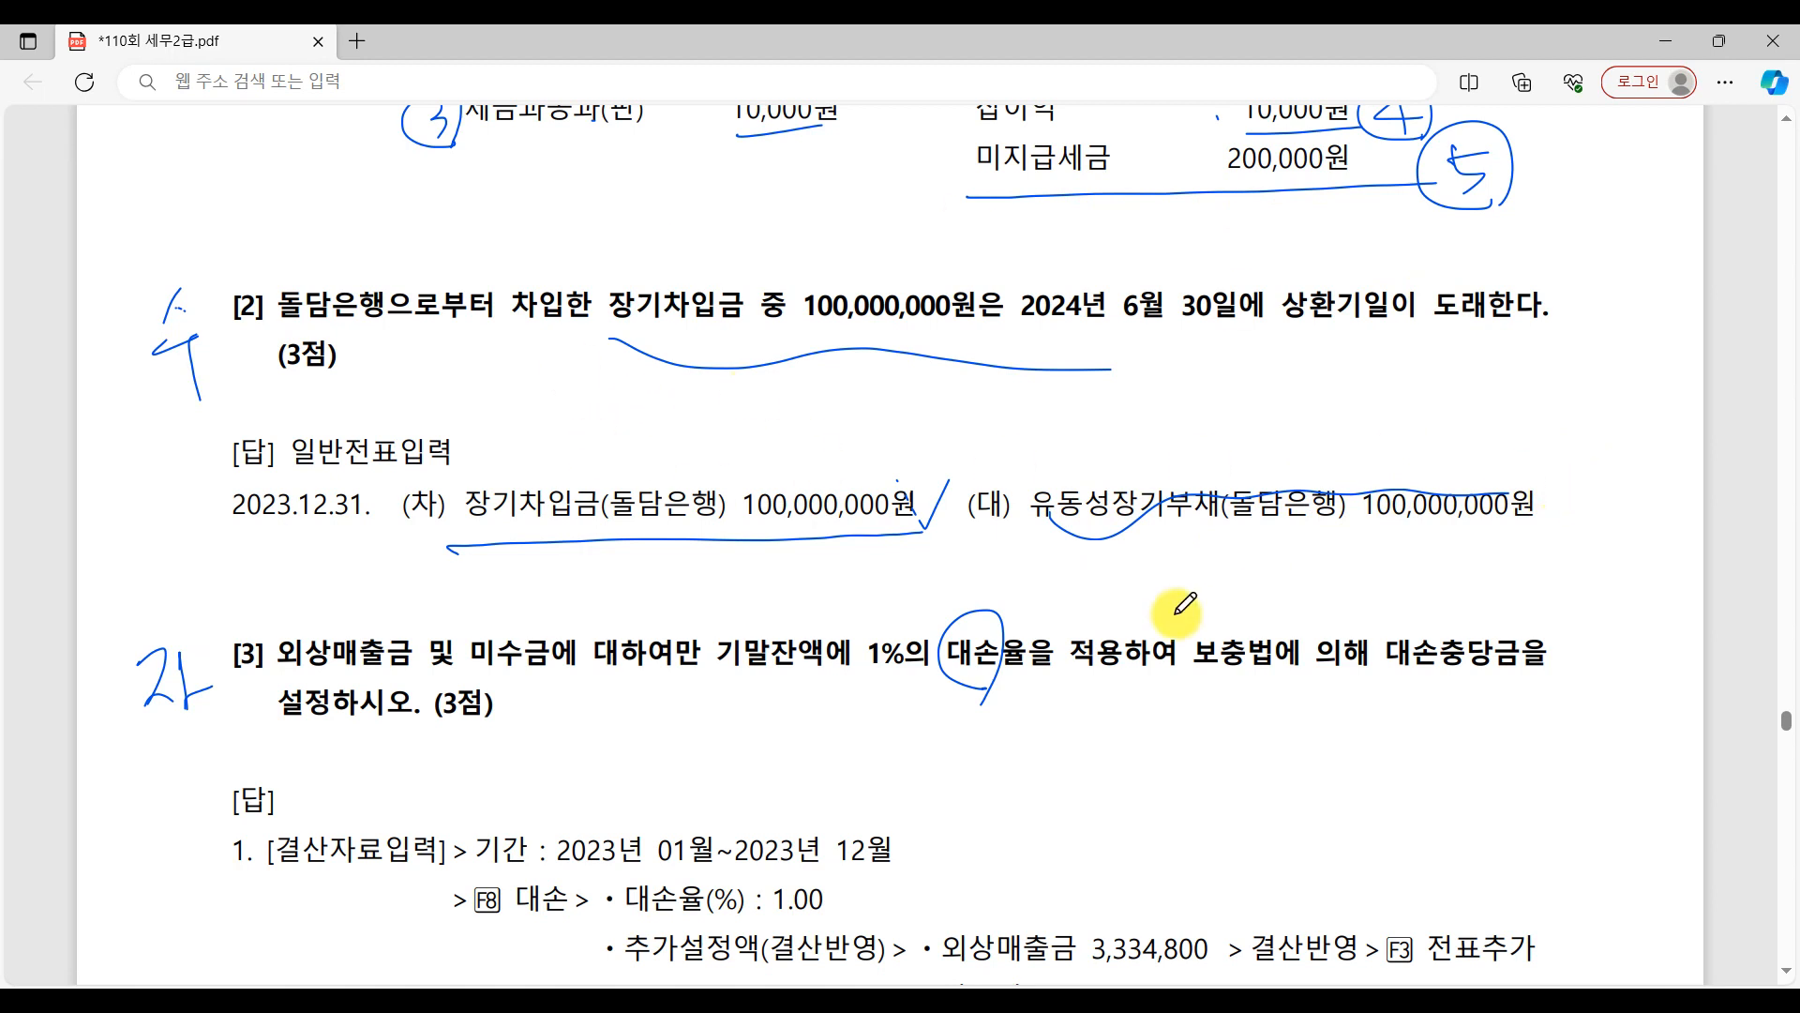
Switch back to KcLep's 일반전표입력 and start a new December 31 debit line (차변) for account 0293 장기차입금.
{"action": "left_click", "coordinate": [1436, 1004]}
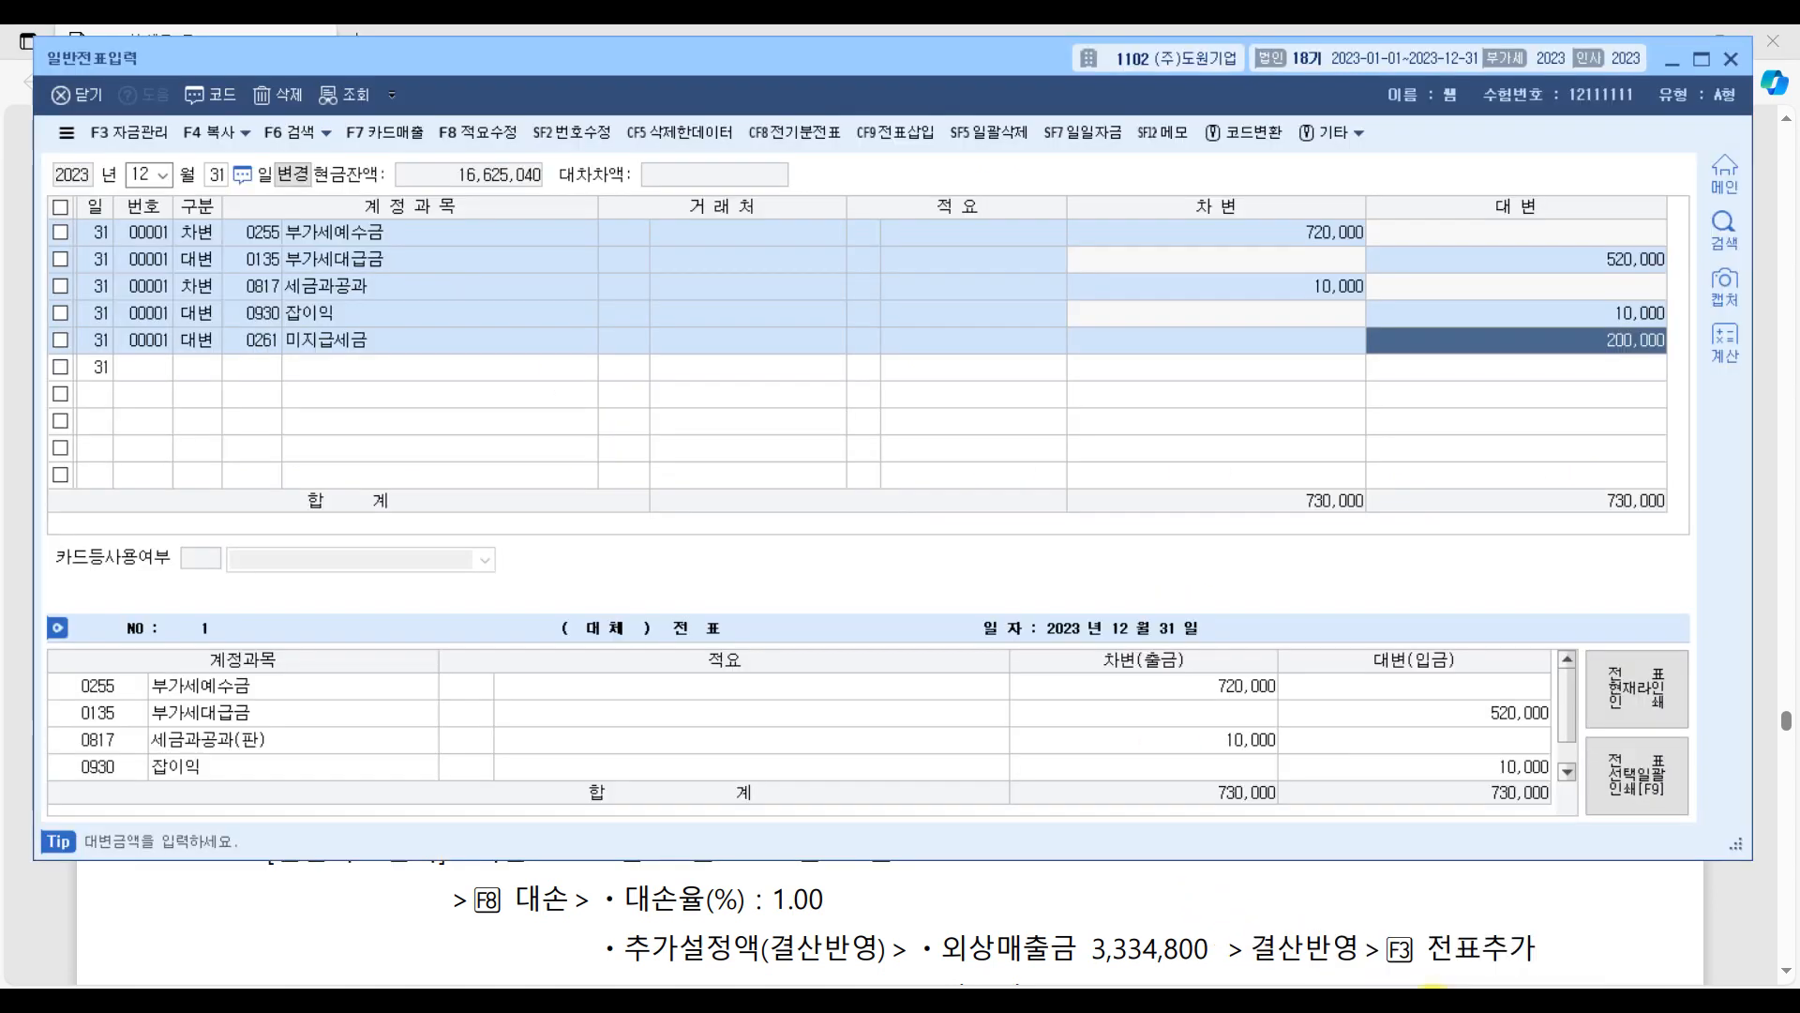
{"action": "key", "text": "Return"}
{"action": "type", "text": "3"}
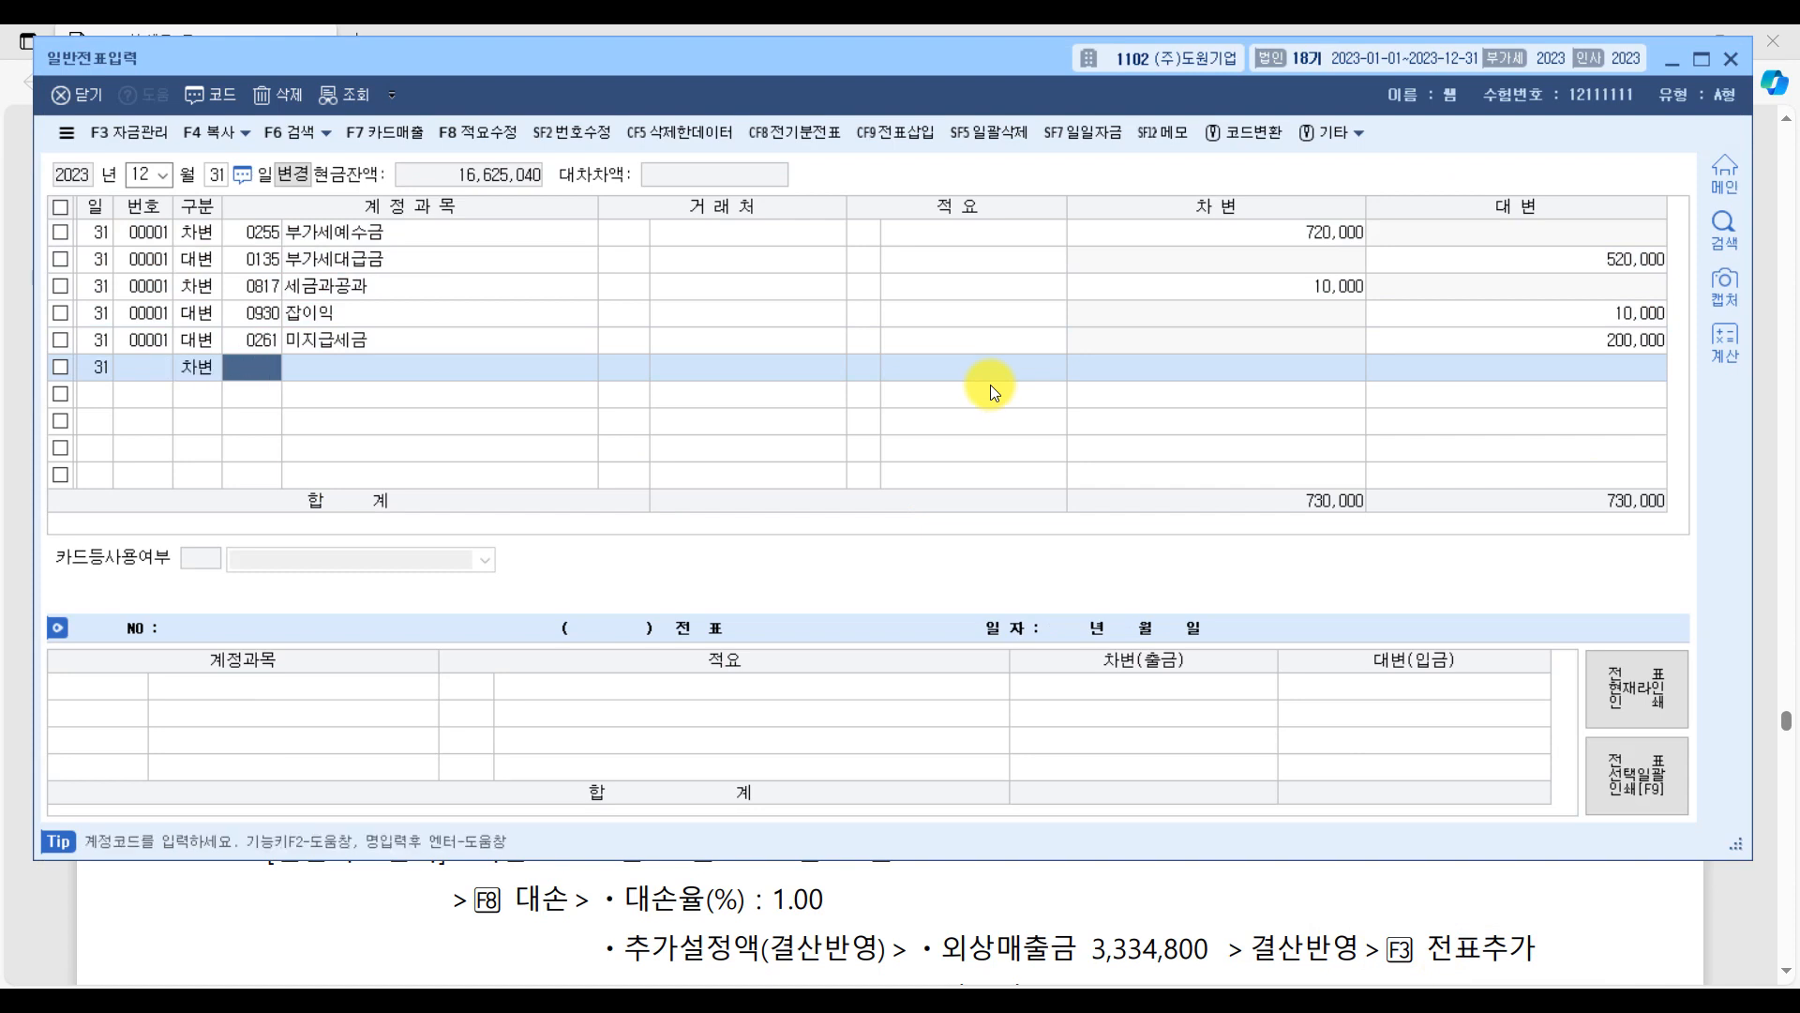
{"action": "type", "text": "장기"}
{"action": "key", "text": "Return"}
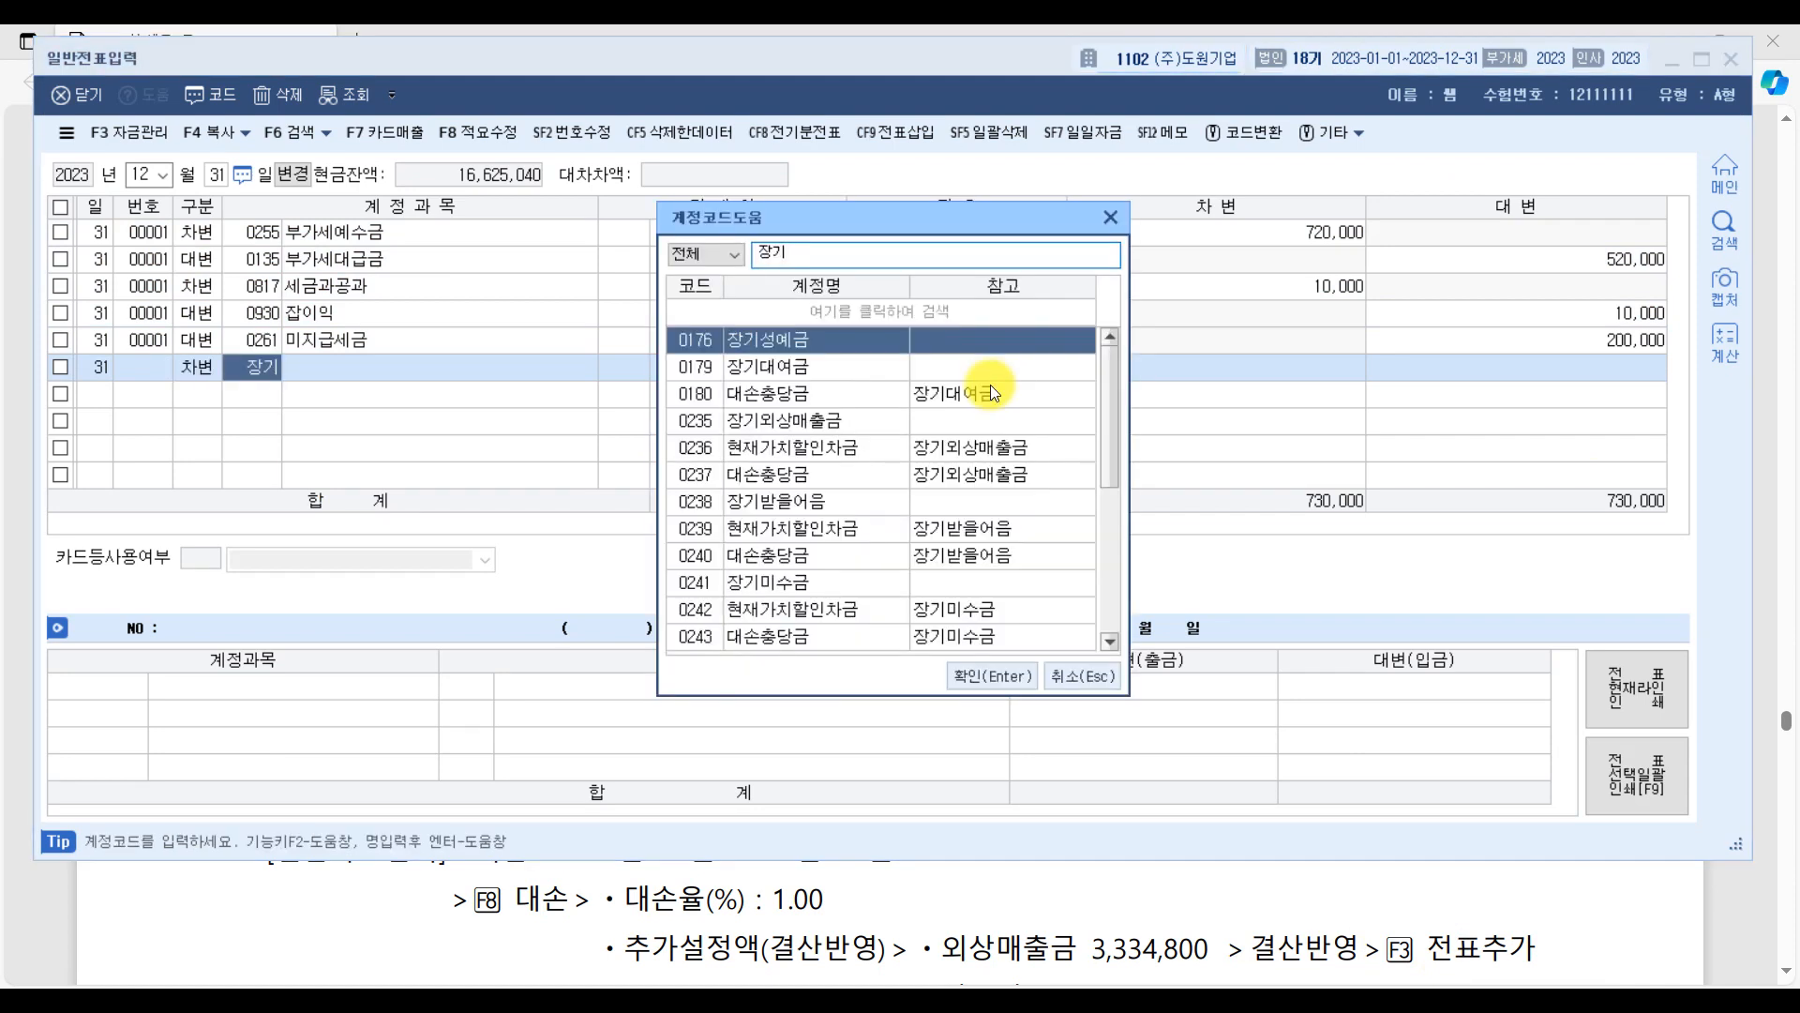
{"action": "type", "text": "차입"}
{"action": "key", "text": "Return"}
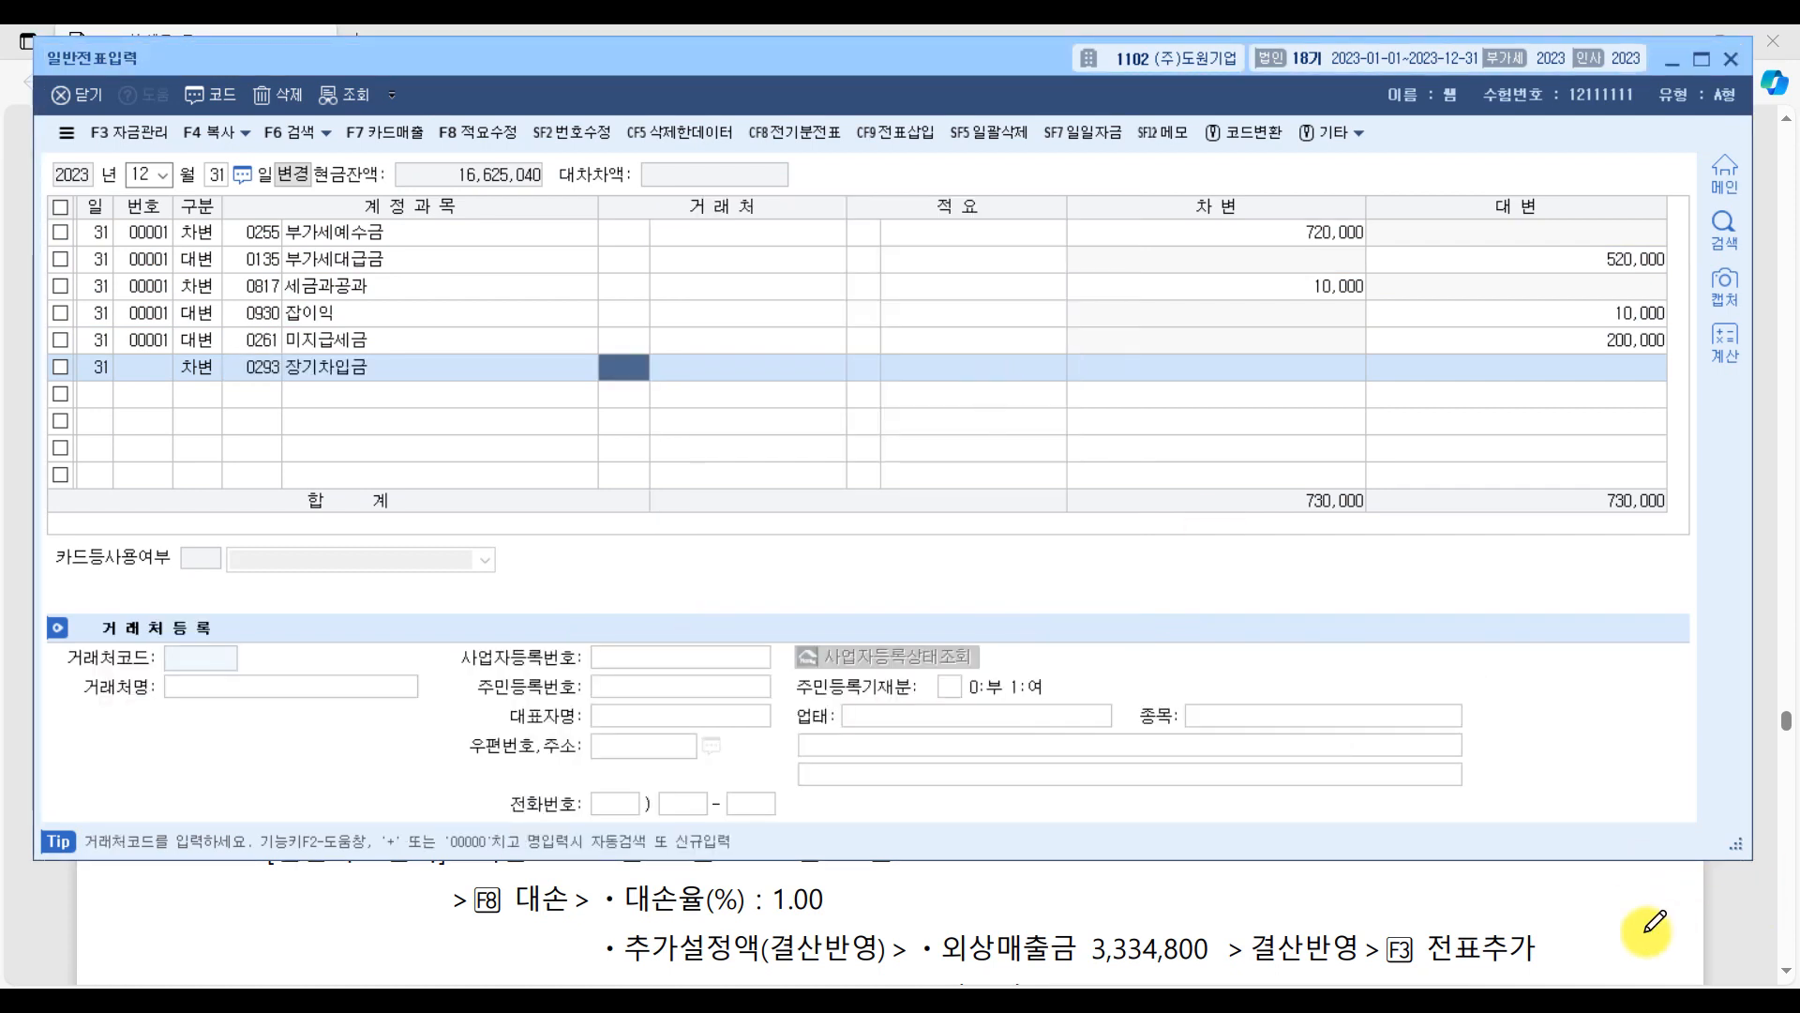
Check the counterparty in the exam PDF, then complete the 장기차입금 debit line with 98006 돌담은행 and an amount of 100,000,000.
{"action": "left_click", "coordinate": [1768, 938]}
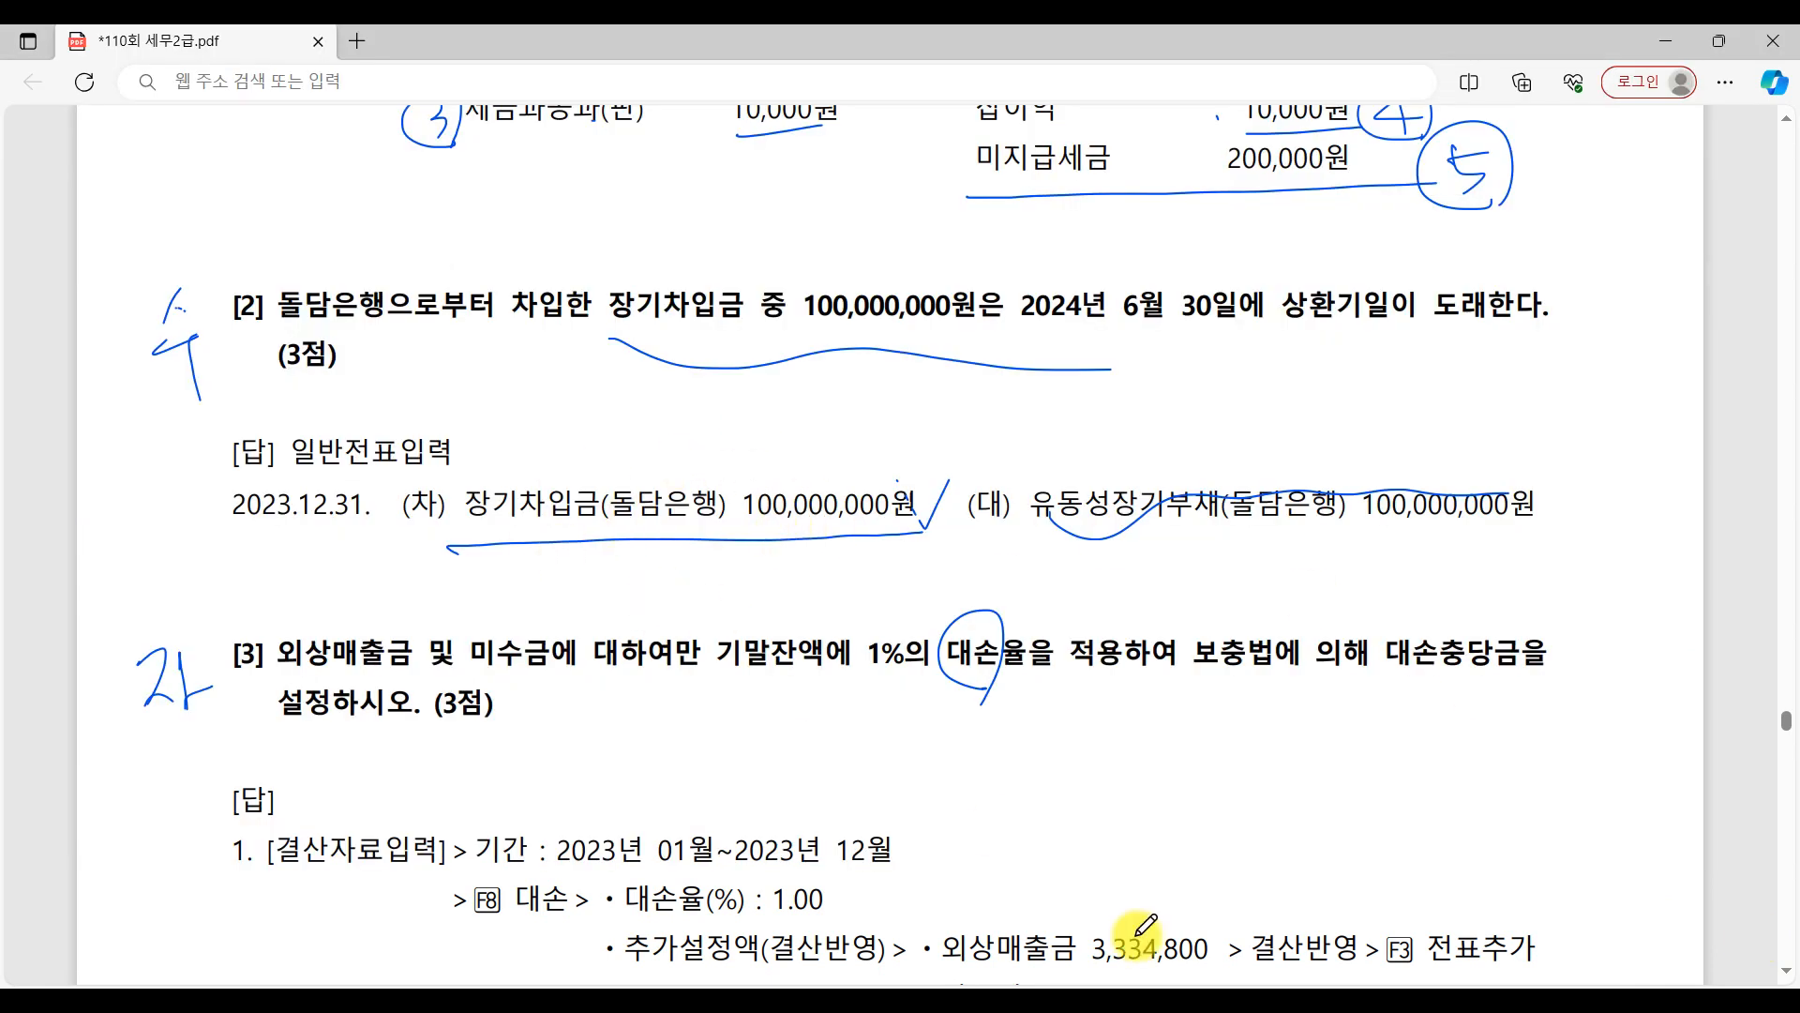
{"action": "left_click", "coordinate": [1475, 1007]}
{"action": "type", "text": "돌담"}
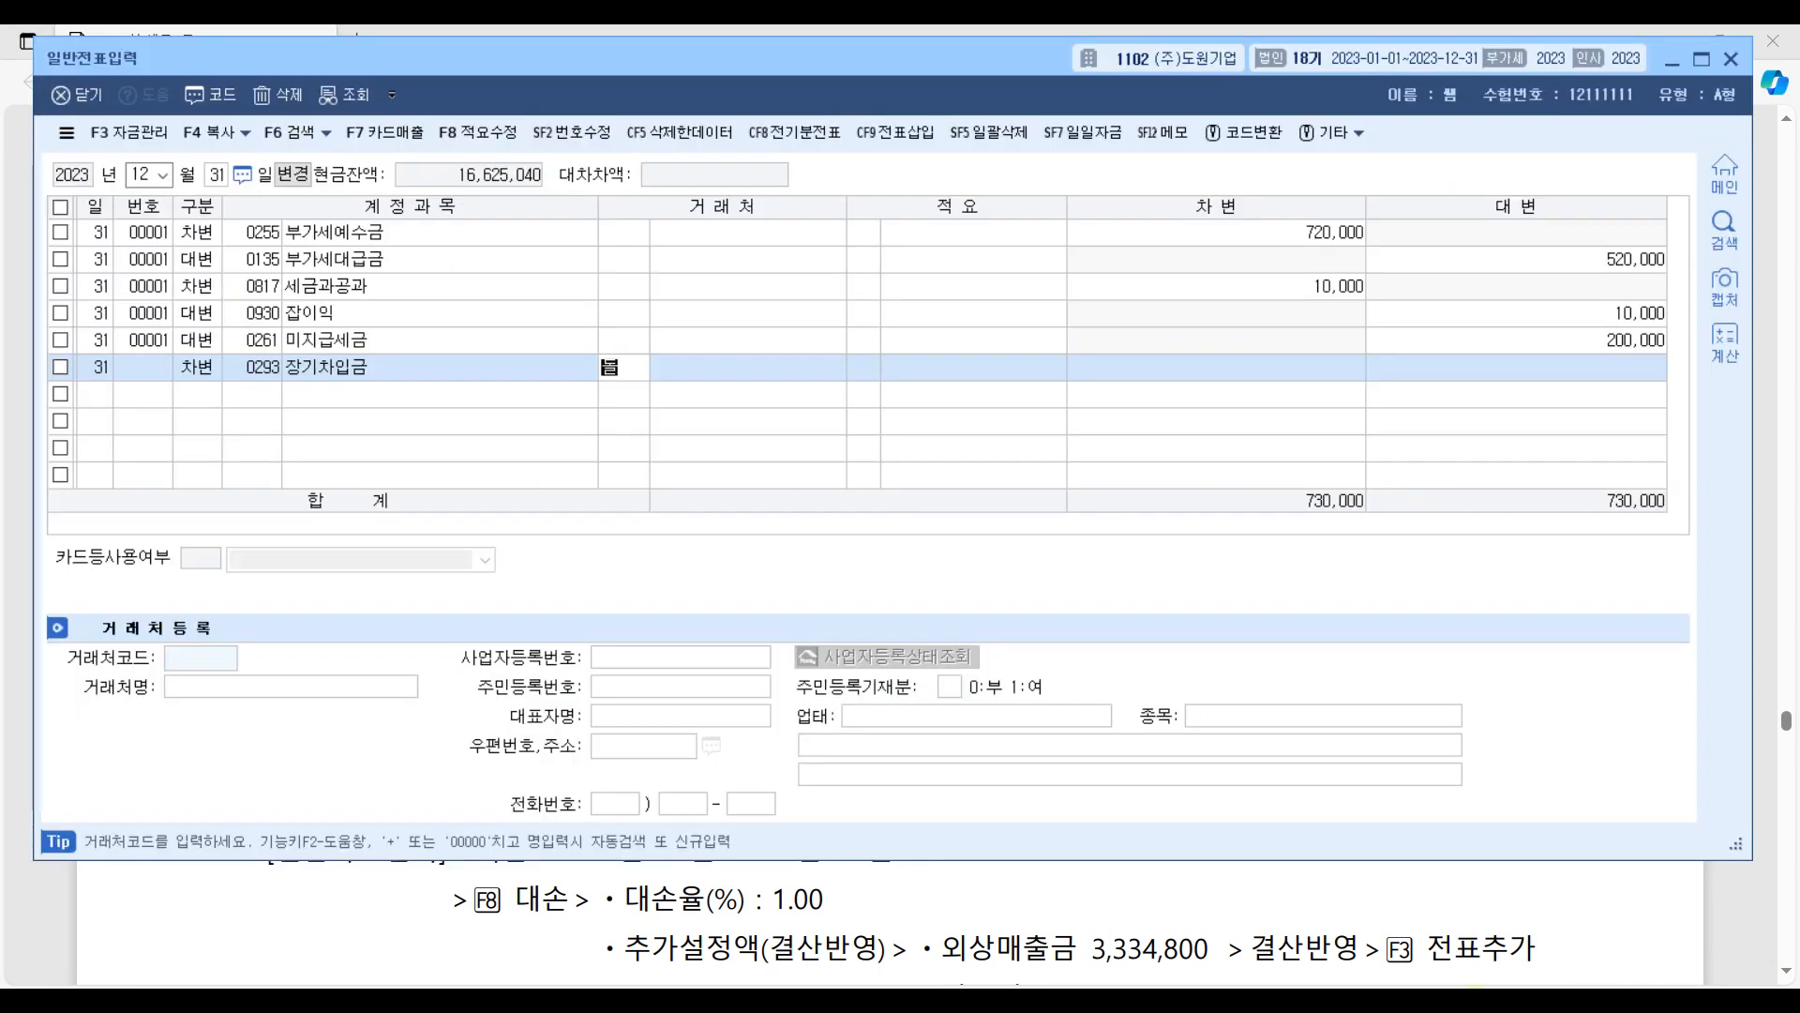
{"action": "key", "text": "Return"}
{"action": "key", "text": "Return"}
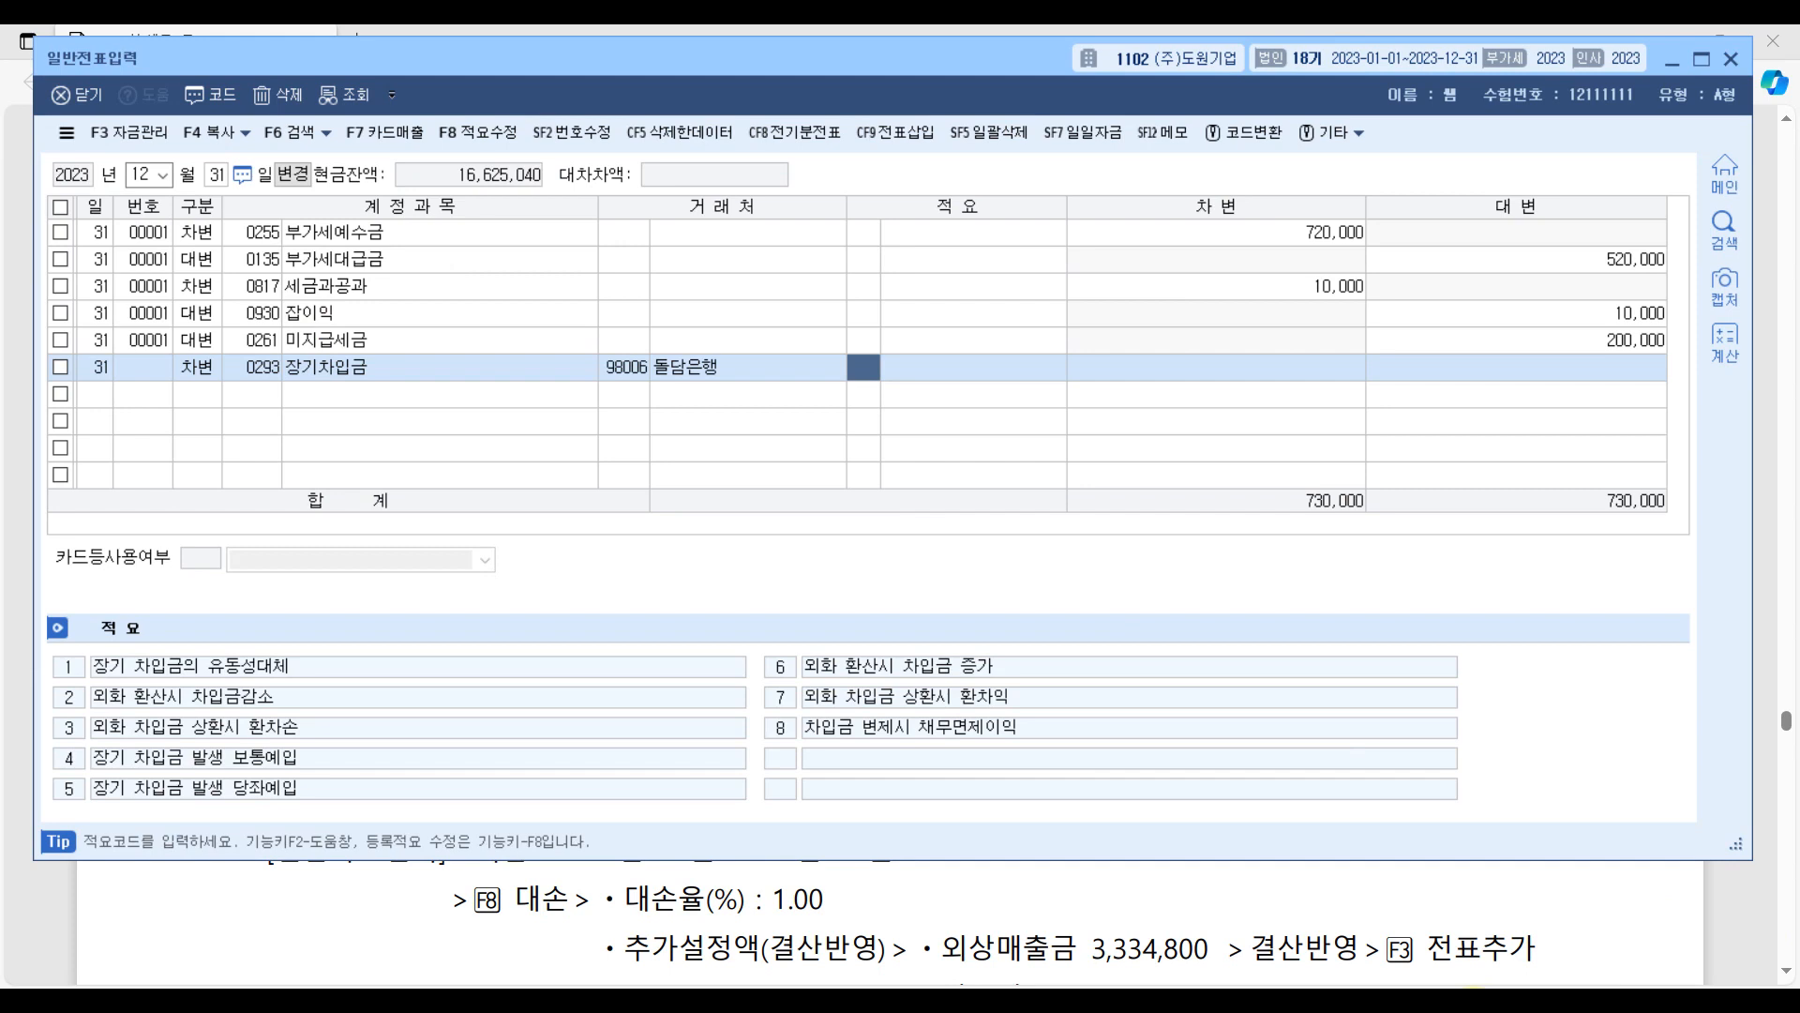
{"action": "key", "text": "Return"}
{"action": "type", "text": "100000000"}
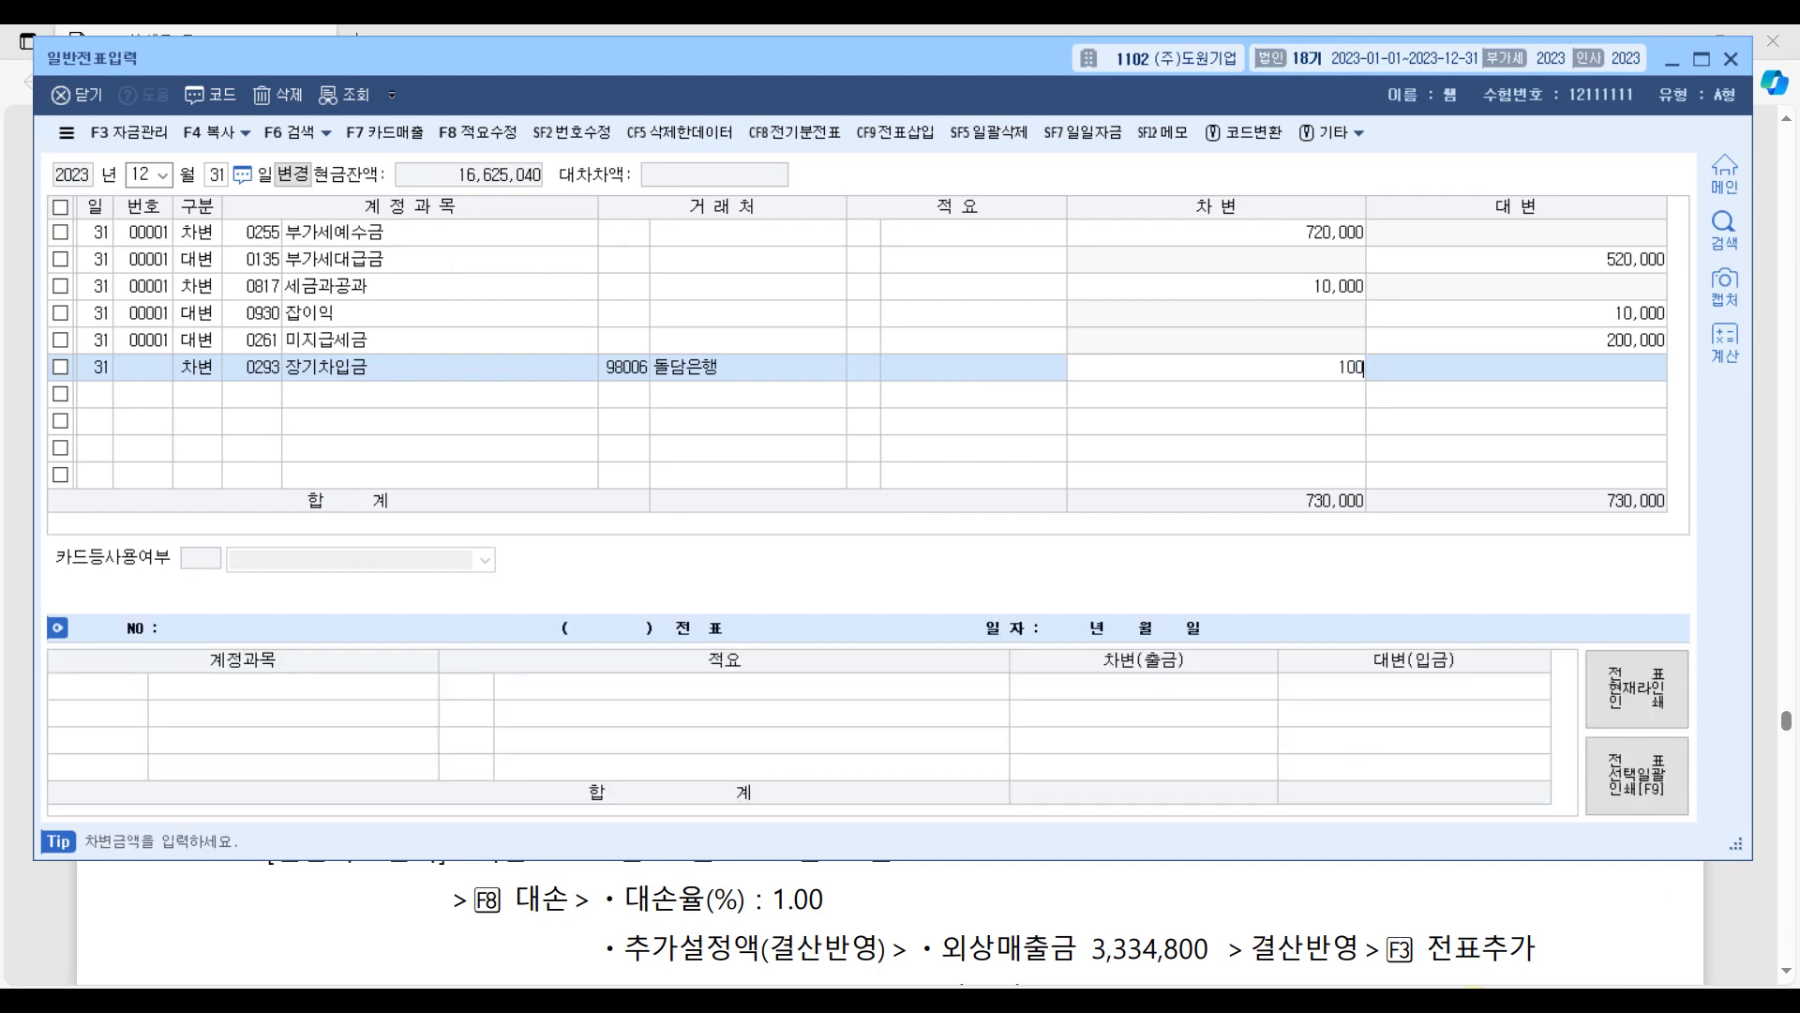
{"action": "key", "text": "Return"}
Add a balancing credit line (대변) for 0264 유동성장기부채 with counterparty 98006 돌담은행 and 100,000,000.
{"action": "type", "text": "4 "}
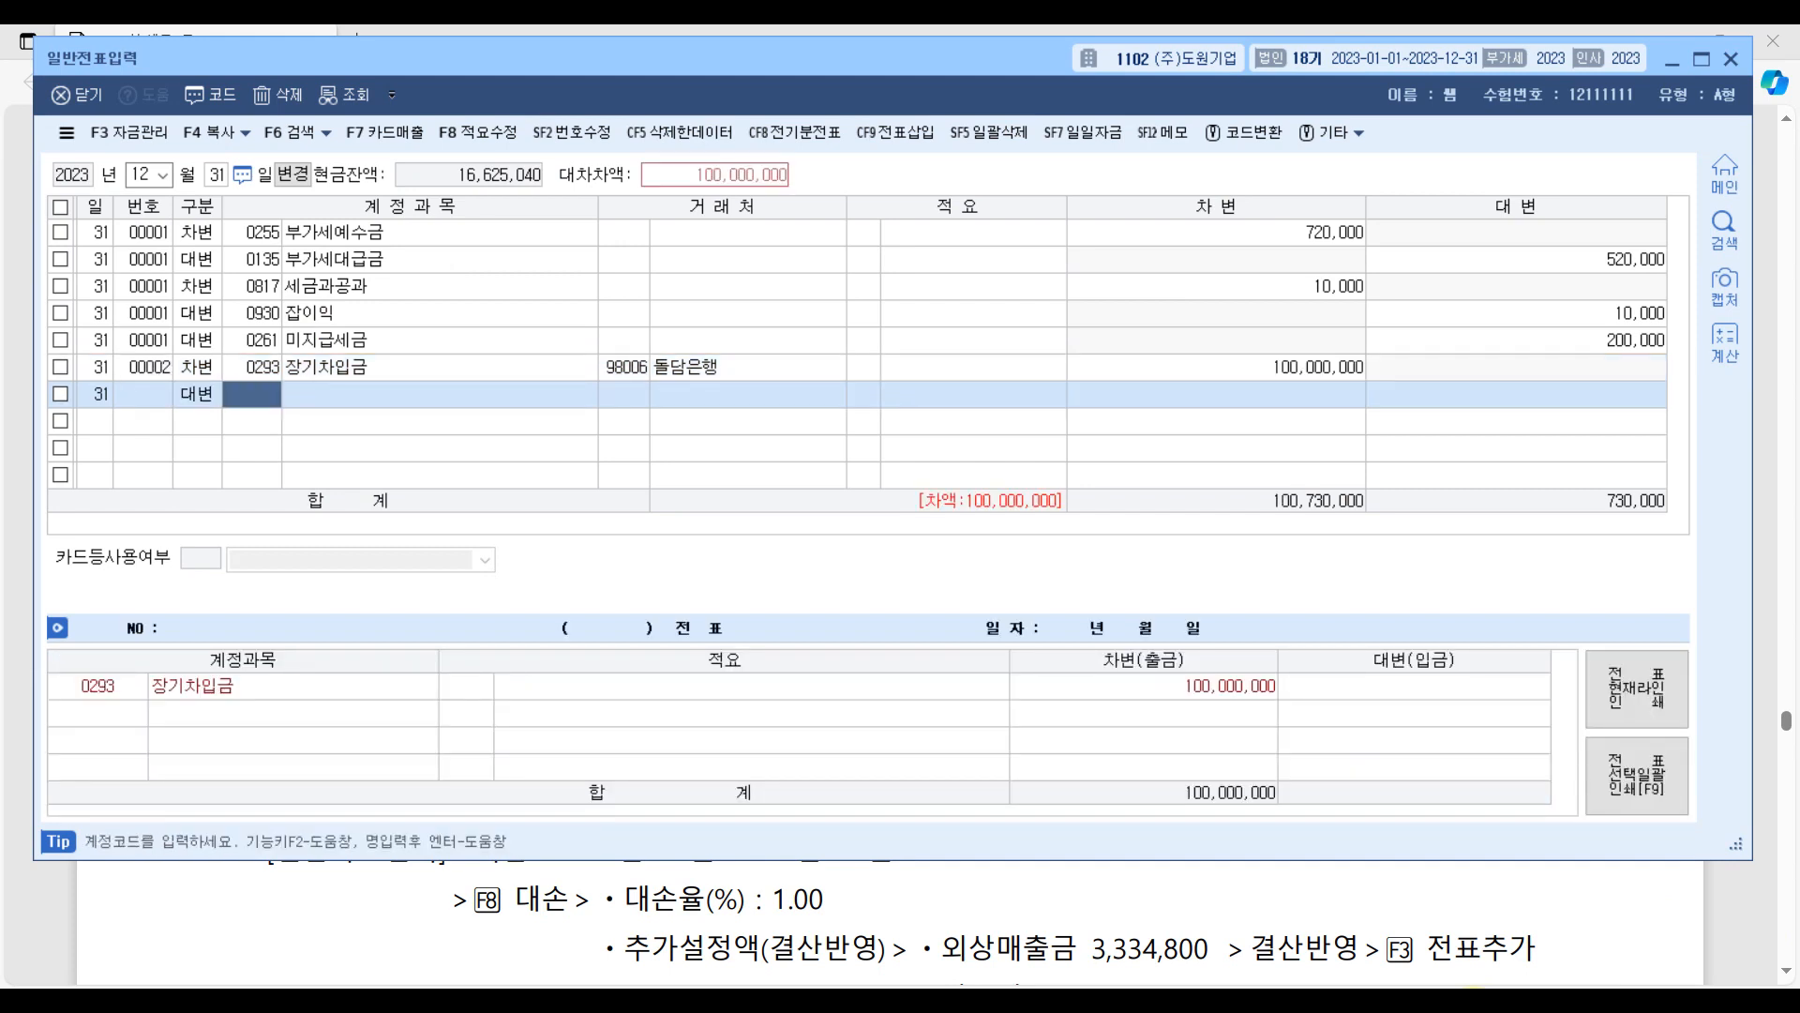
{"action": "type", "text": "유동"}
{"action": "key", "text": "Return"}
{"action": "key", "text": "Return"}
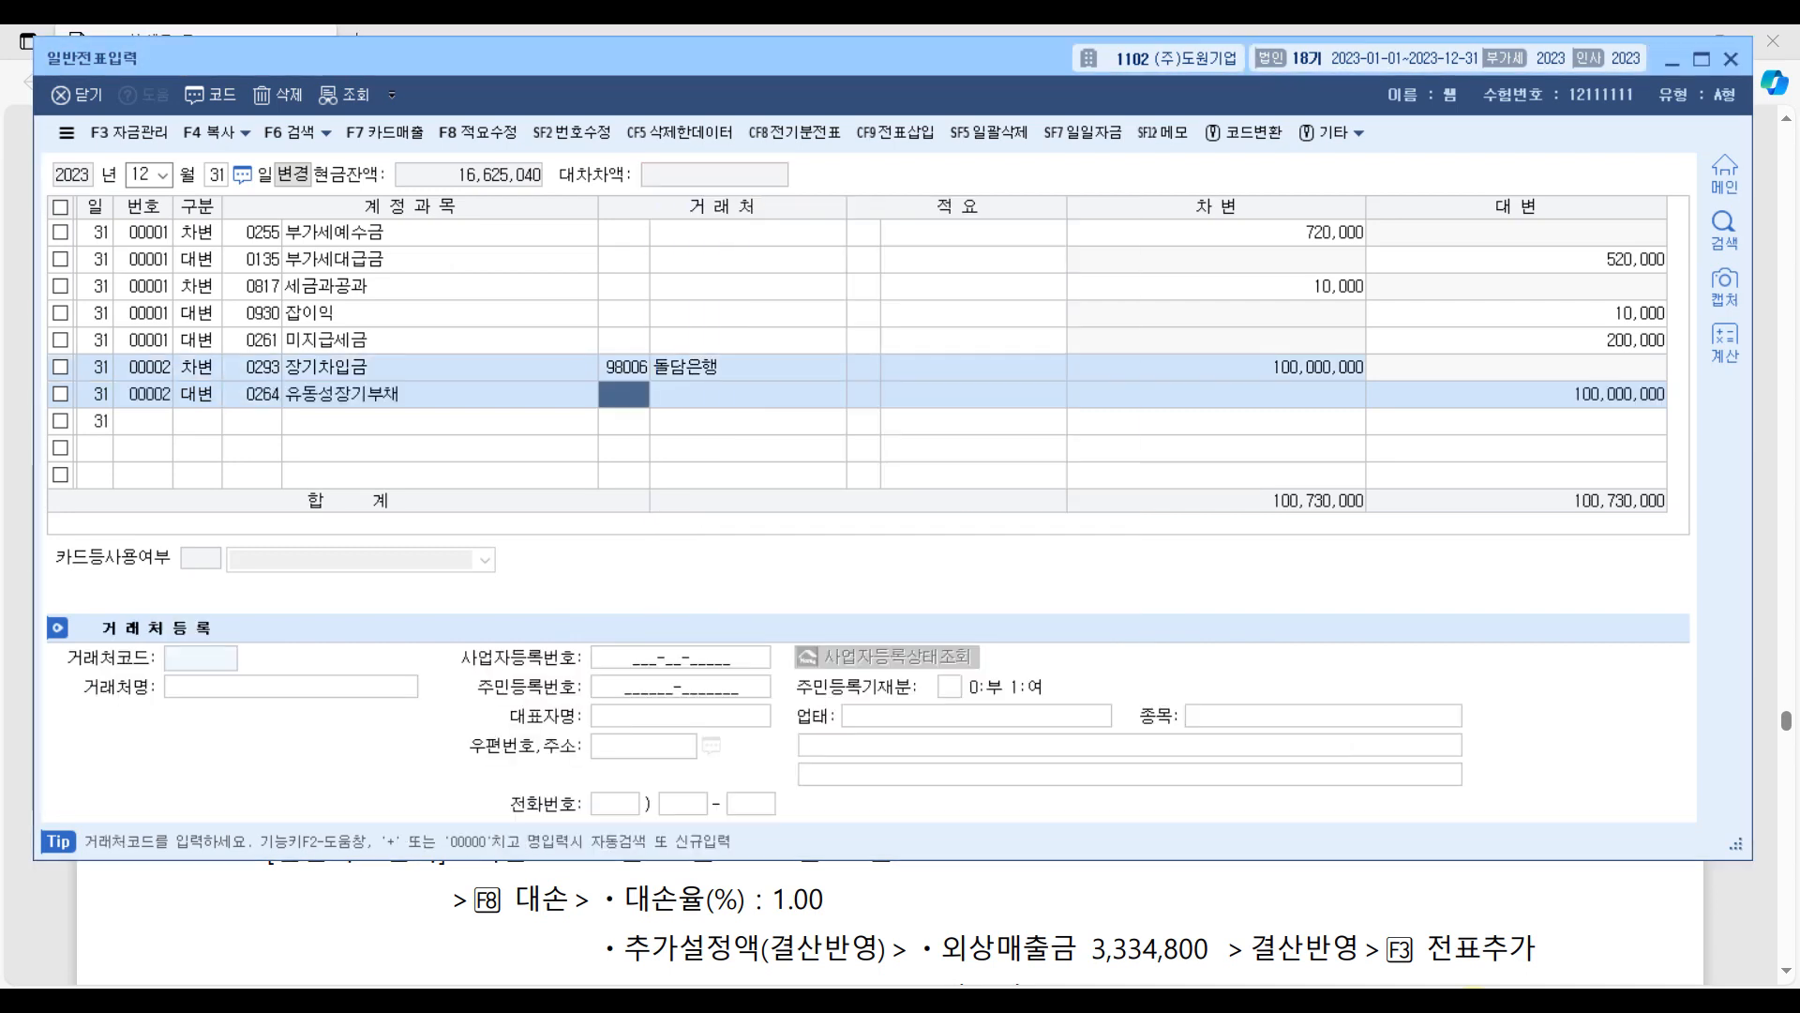
{"action": "type", "text": "+"}
{"action": "key", "text": "Return"}
{"action": "key", "text": "Return"}
{"action": "key", "text": "Return"}
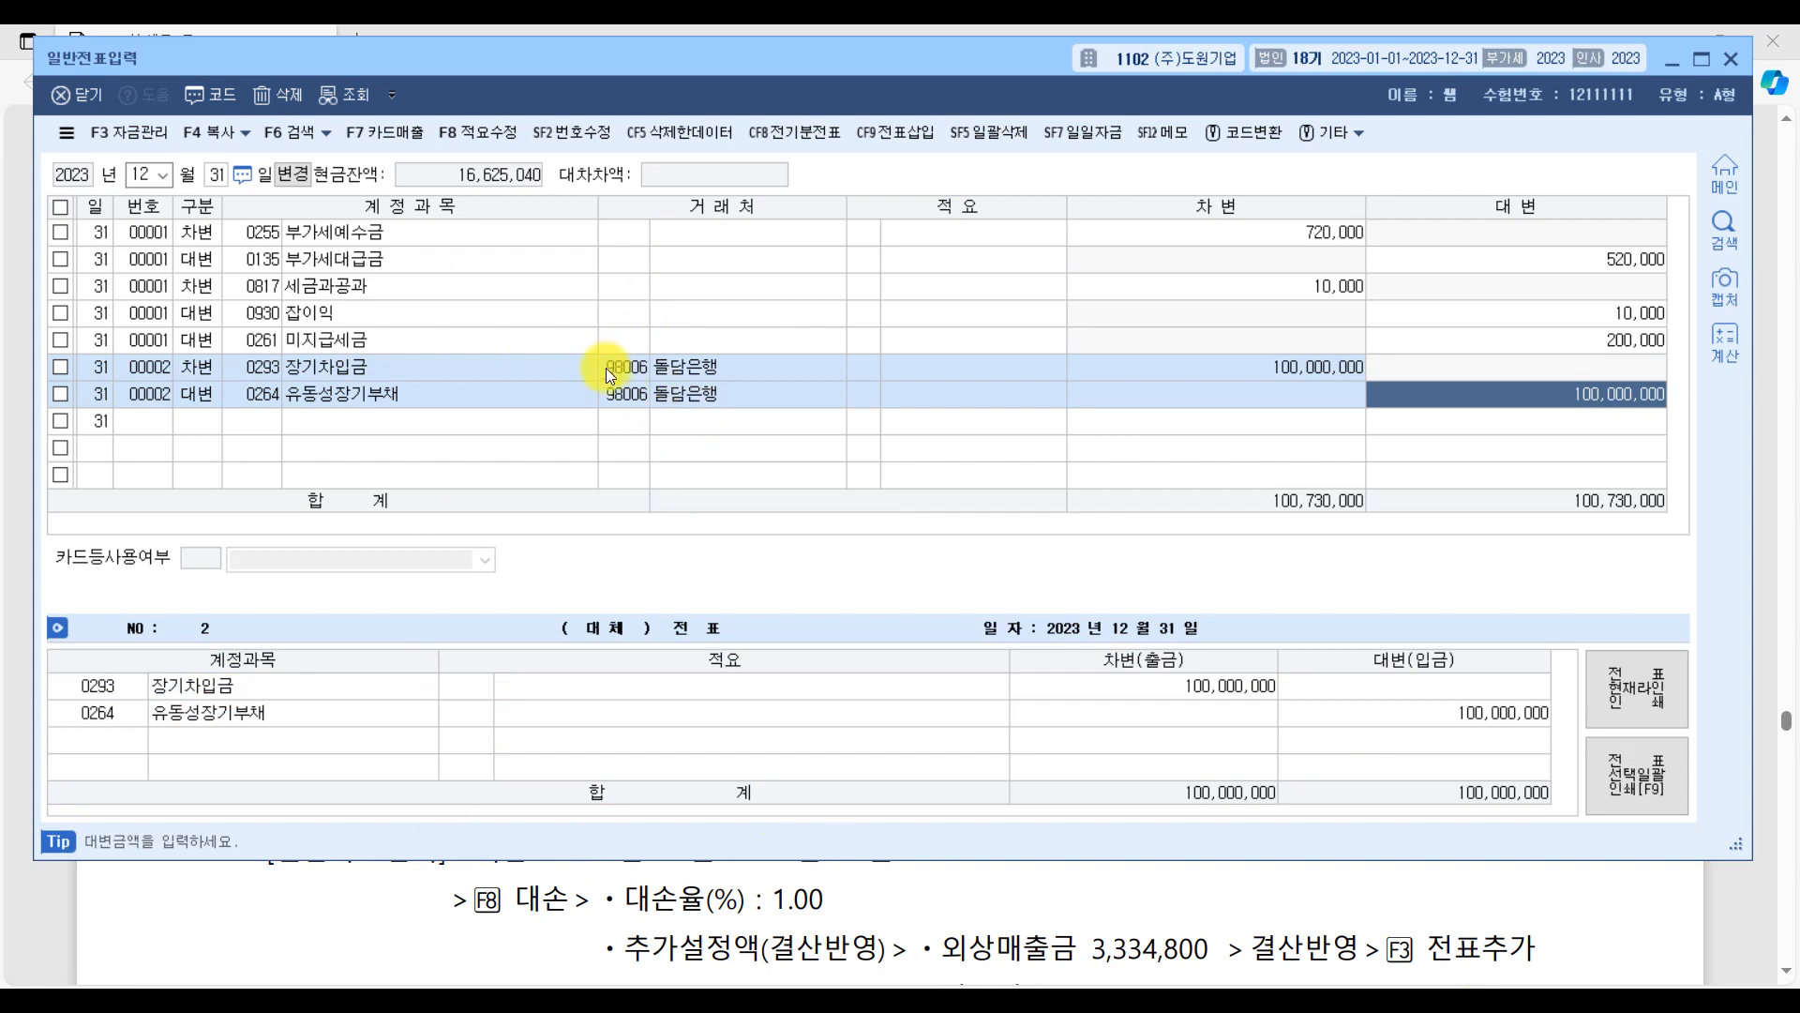
{"action": "key", "text": "Return"}
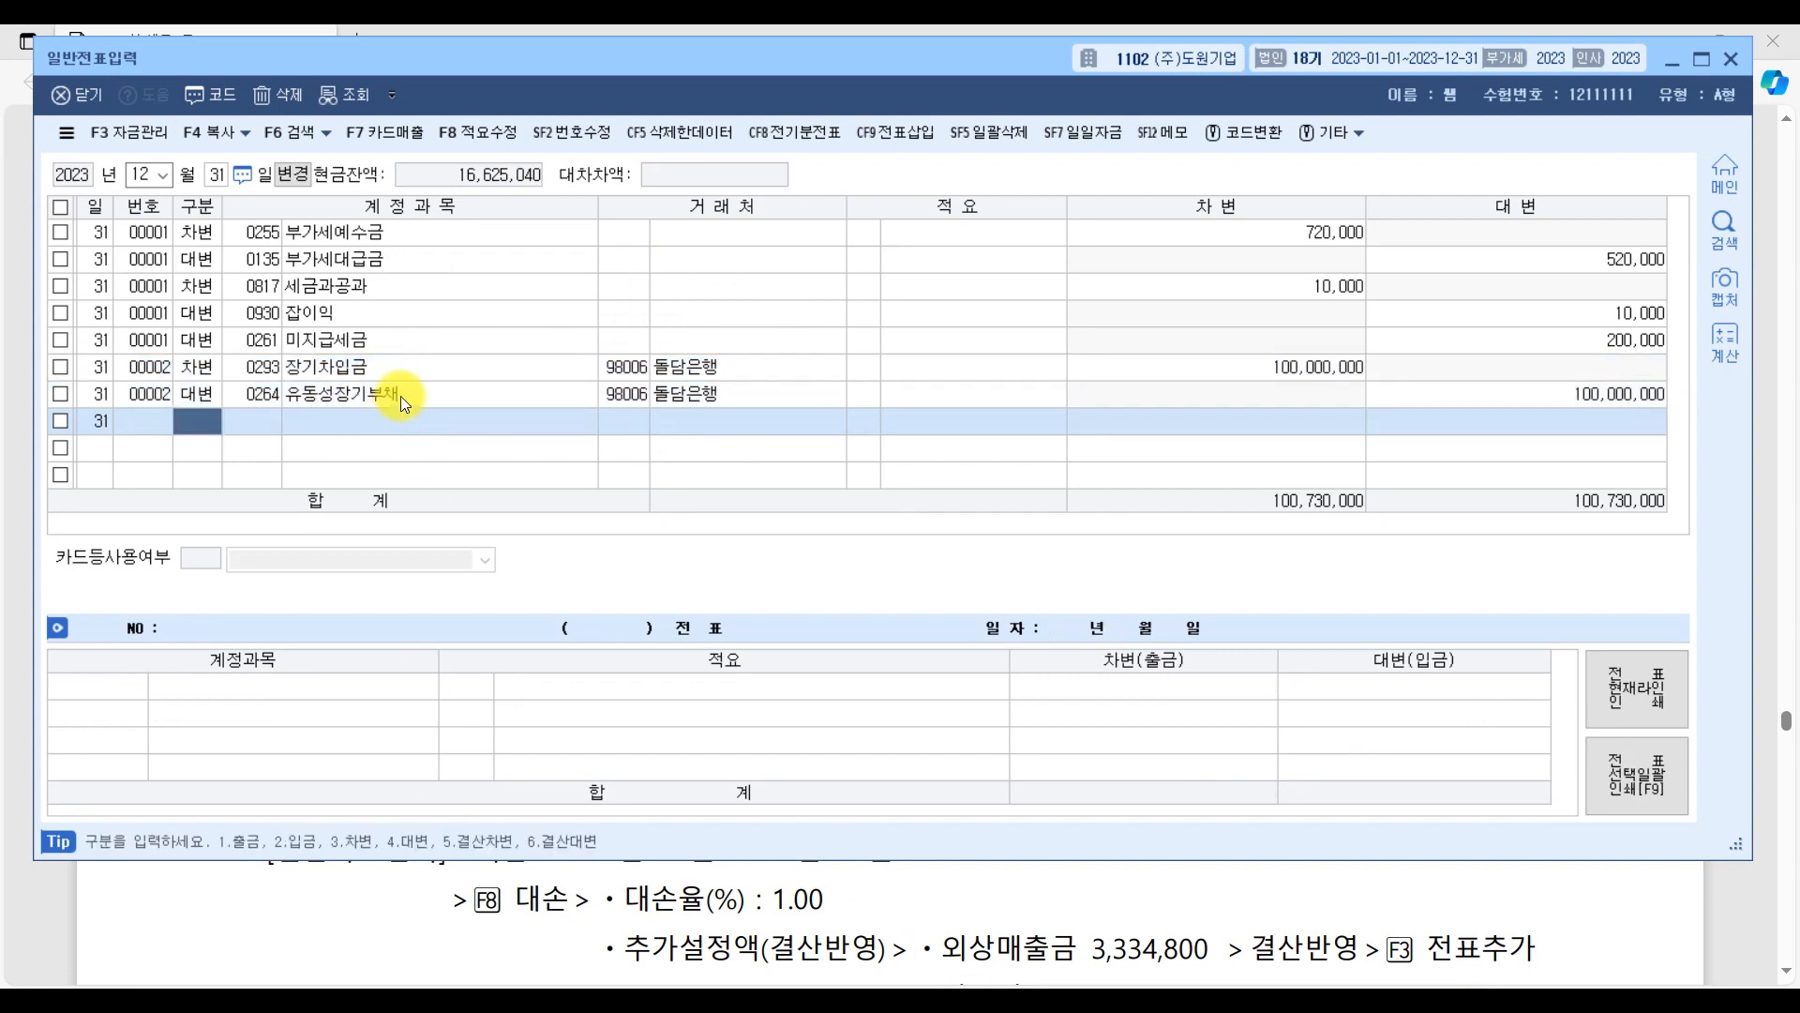
Review question [3] in the exam PDF, then open 결산자료입력 in KcLep for the period January to December 2023.
{"action": "left_click", "coordinate": [1739, 938]}
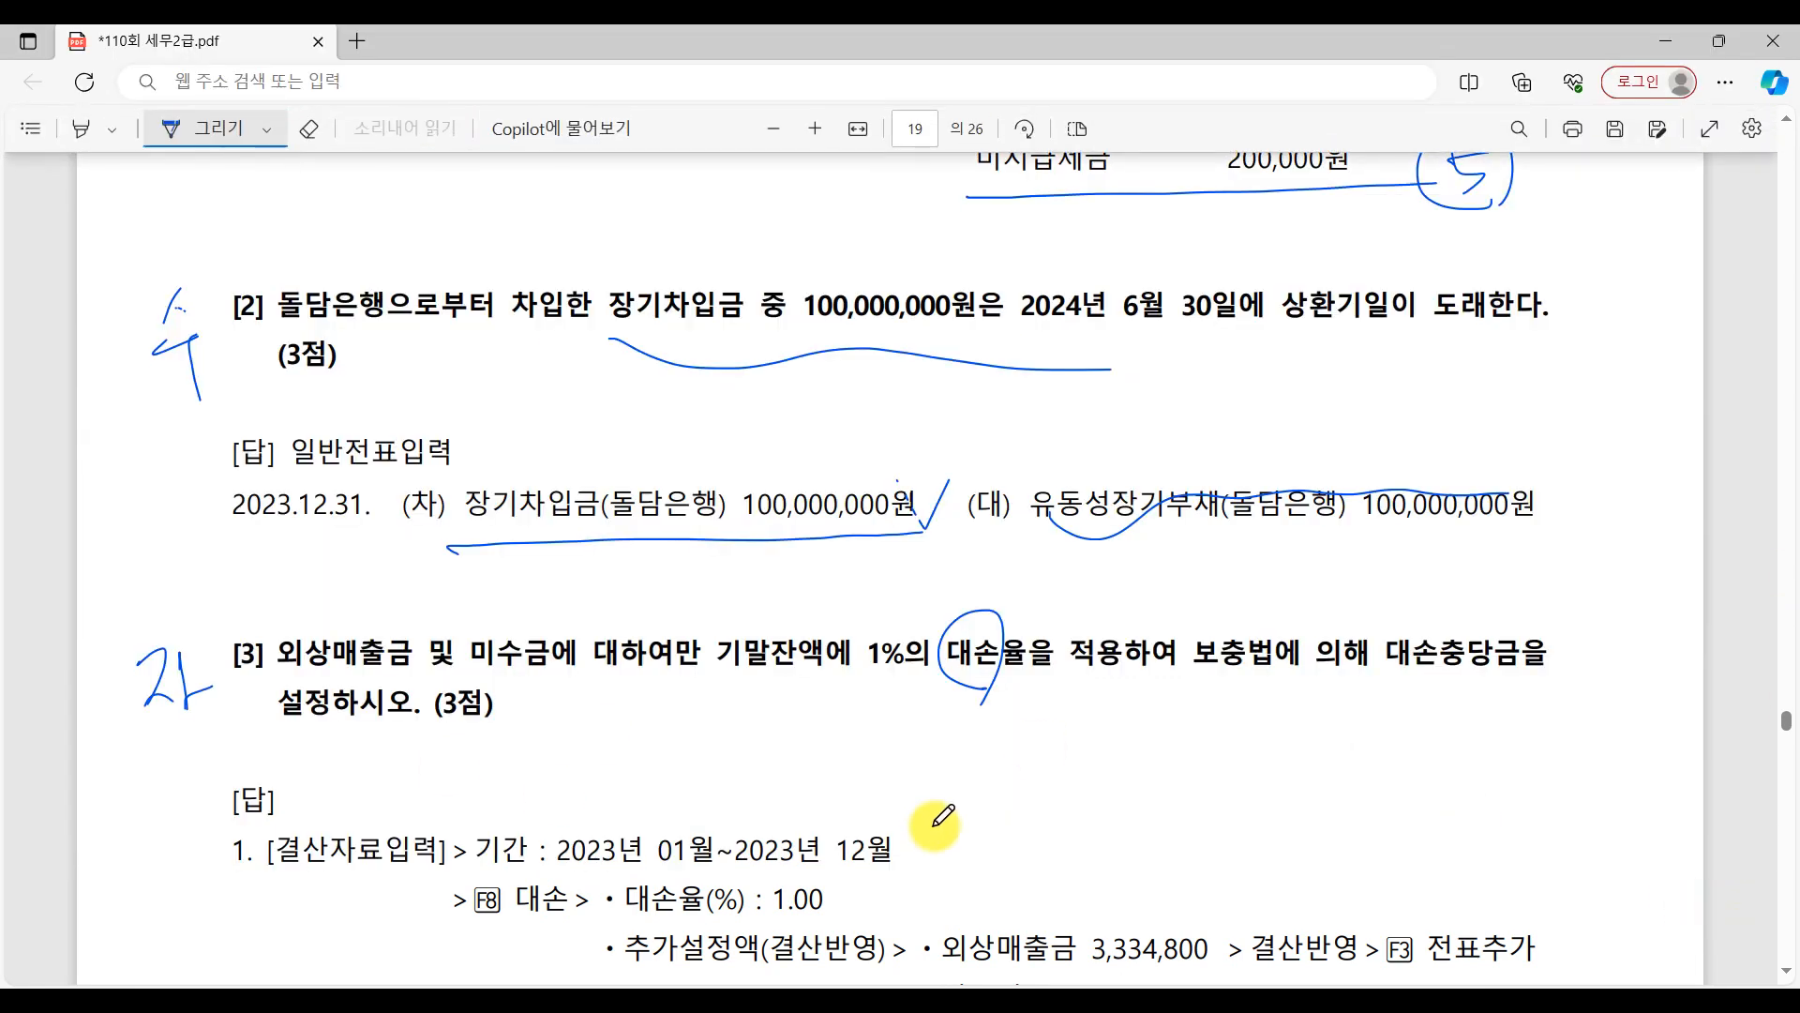
{"action": "scroll", "coordinate": [942, 816], "scroll_direction": "up", "scroll_amount": 4}
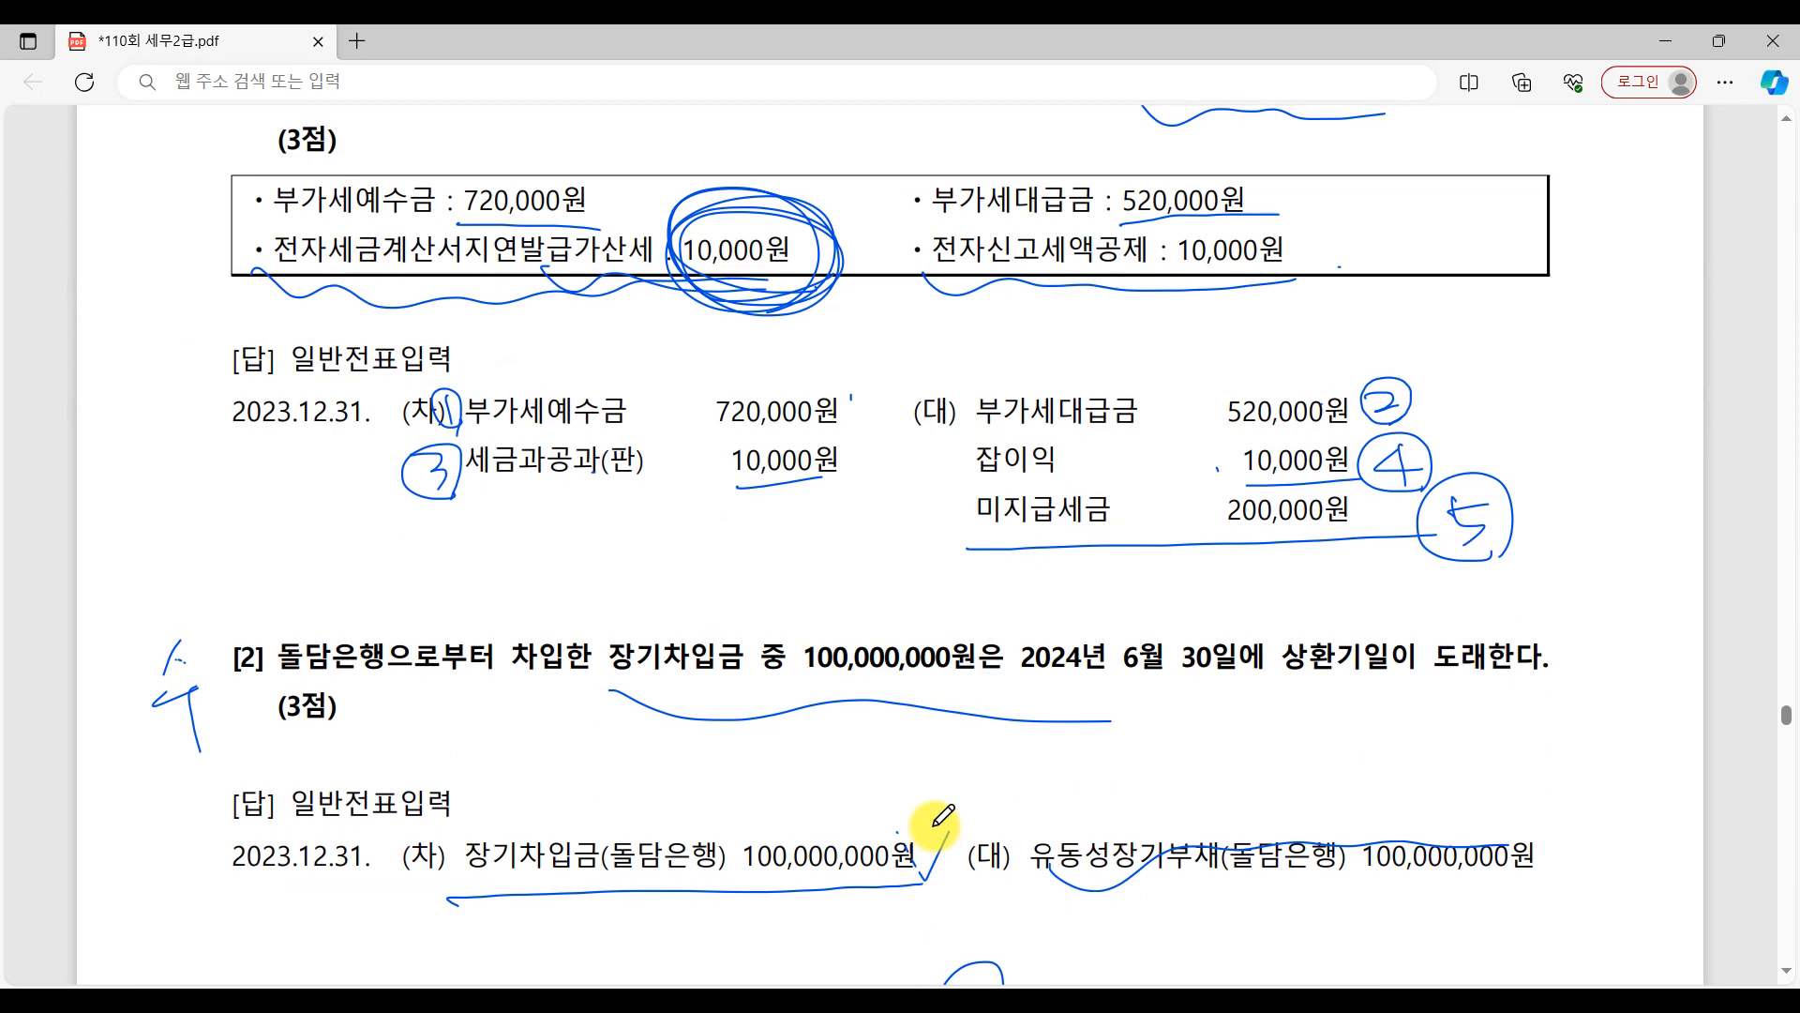
{"action": "scroll", "coordinate": [935, 823], "scroll_direction": "down", "scroll_amount": 8}
{"action": "scroll", "coordinate": [942, 816], "scroll_direction": "up", "scroll_amount": 2}
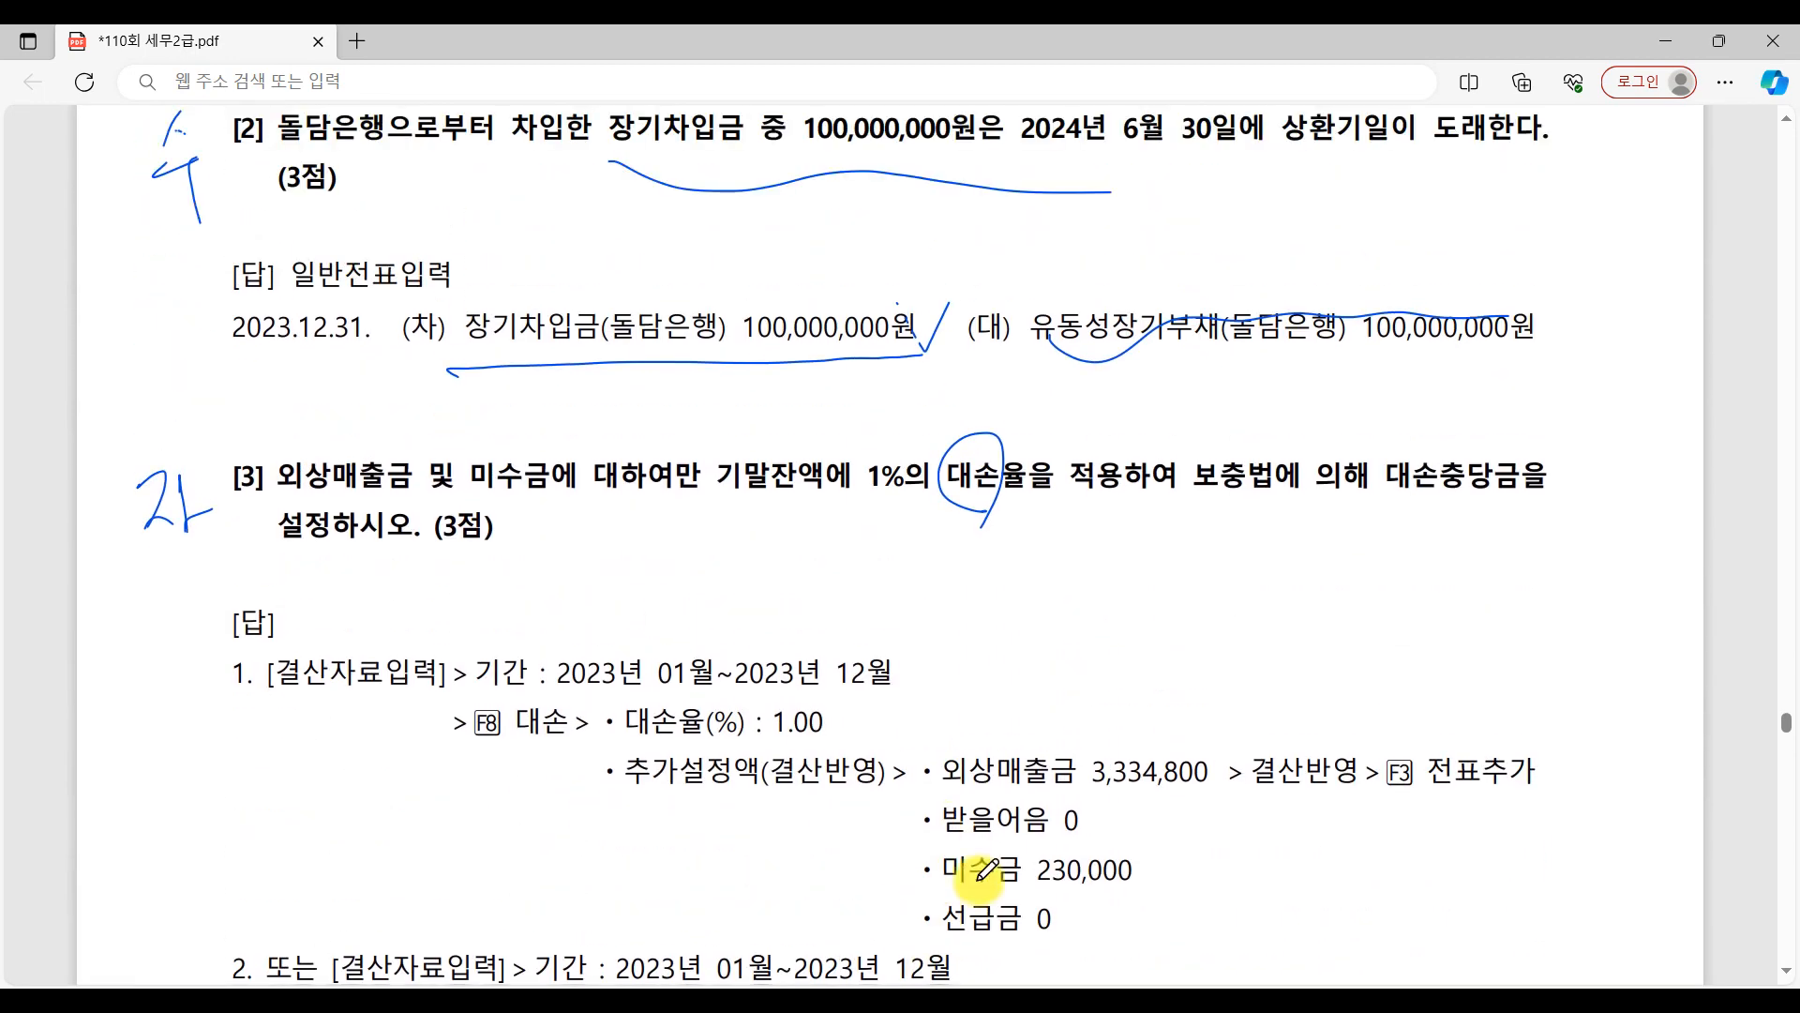
{"action": "left_click", "coordinate": [977, 1002]}
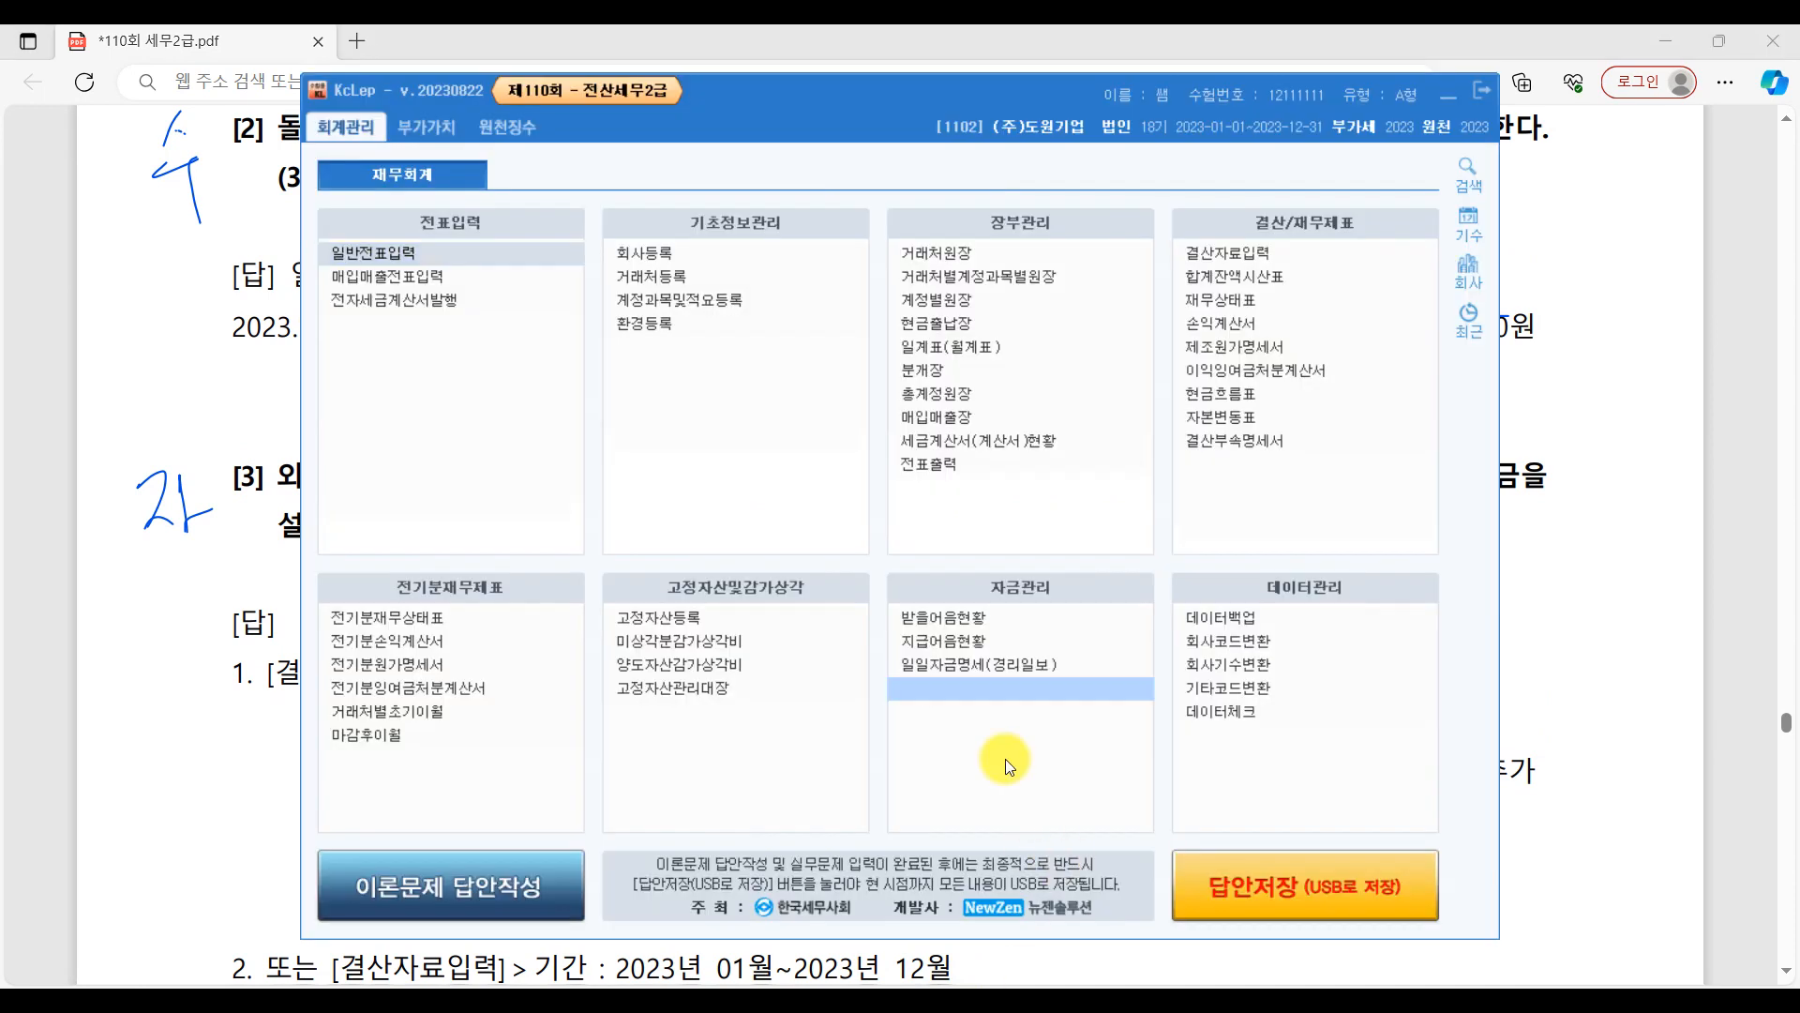
{"action": "left_click", "coordinate": [604, 343]}
{"action": "left_click", "coordinate": [1237, 248]}
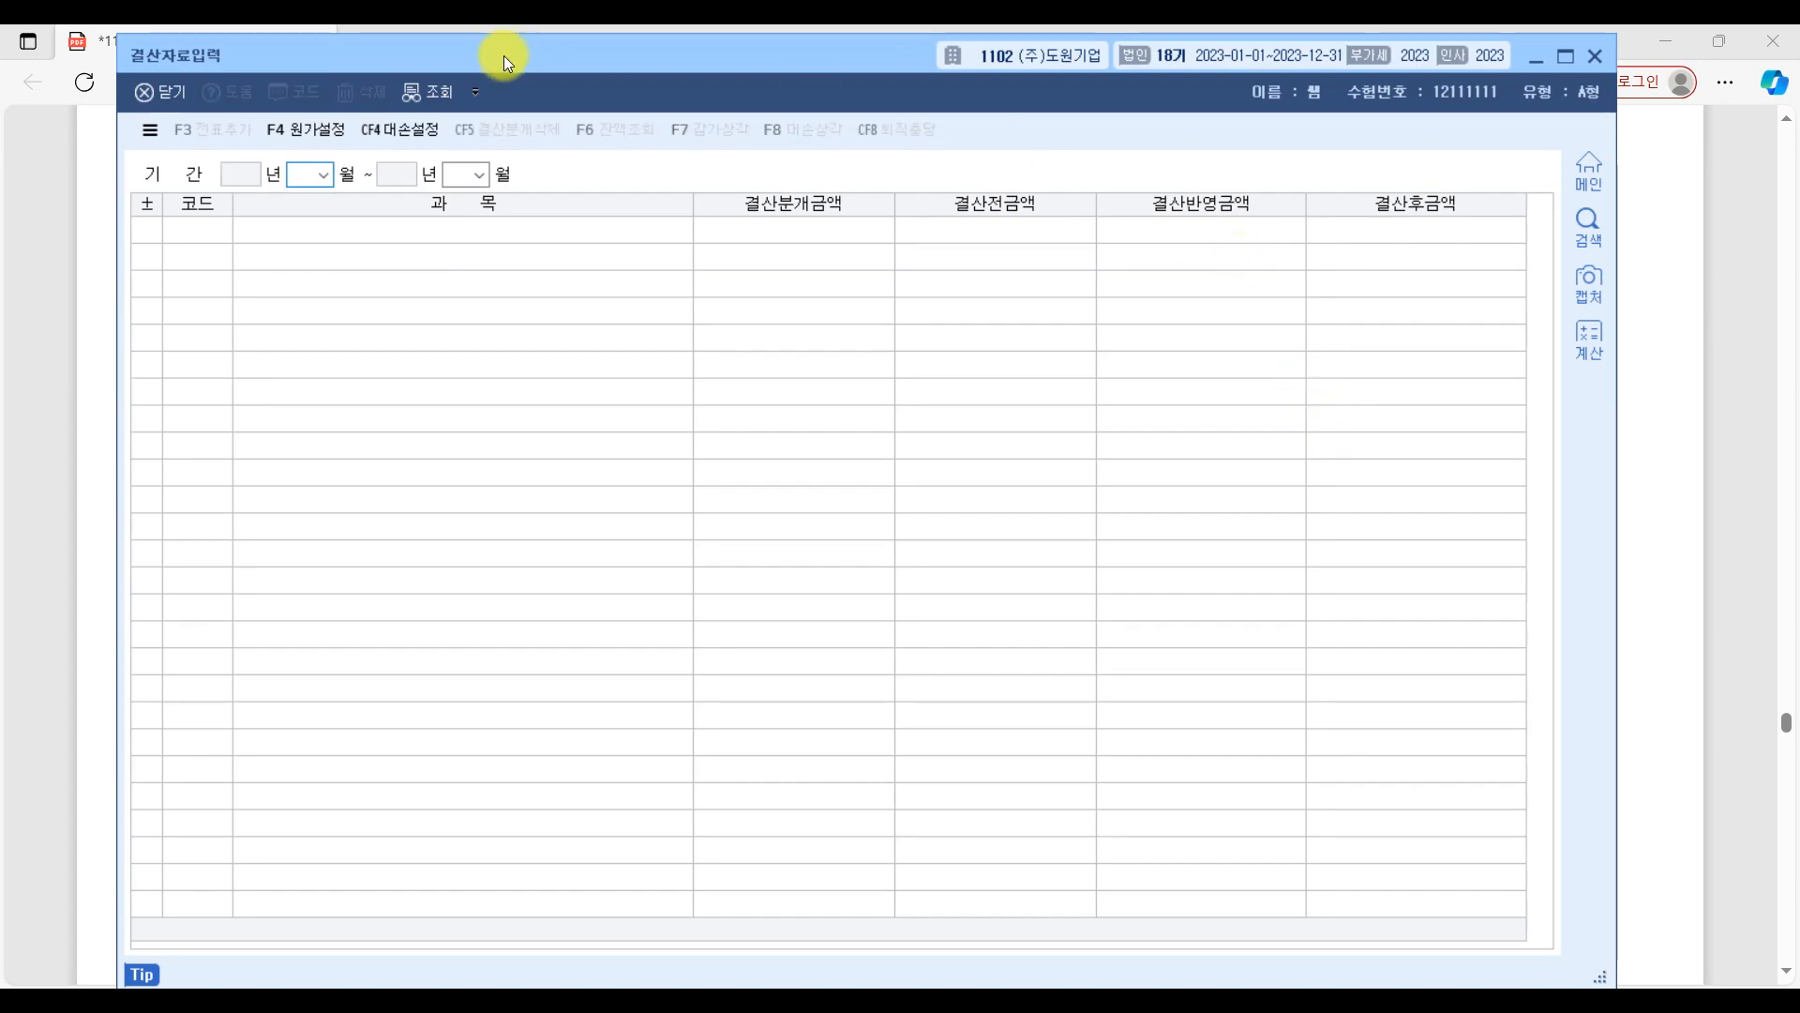
{"action": "type", "text": "0112"}
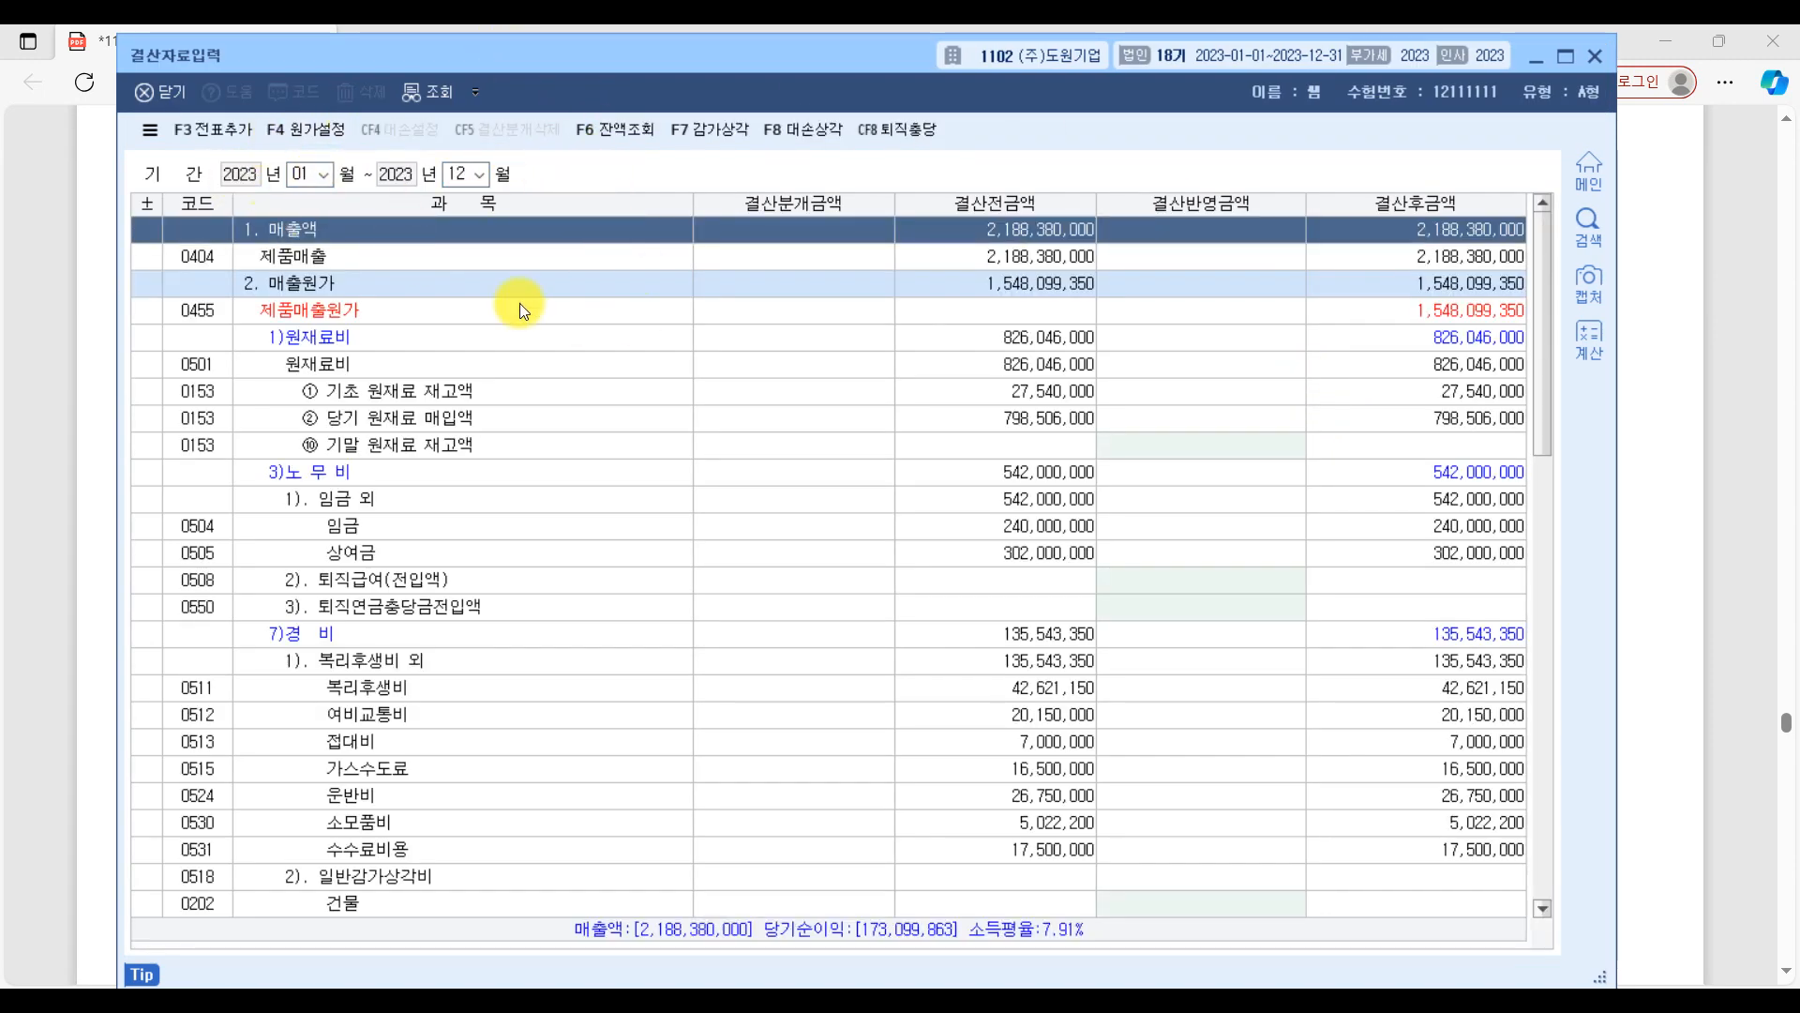
Switch to the exam PDF and underline 외상매출금, 미수금 and the 1% 대손율 in question [3].
{"action": "left_click", "coordinate": [1742, 473]}
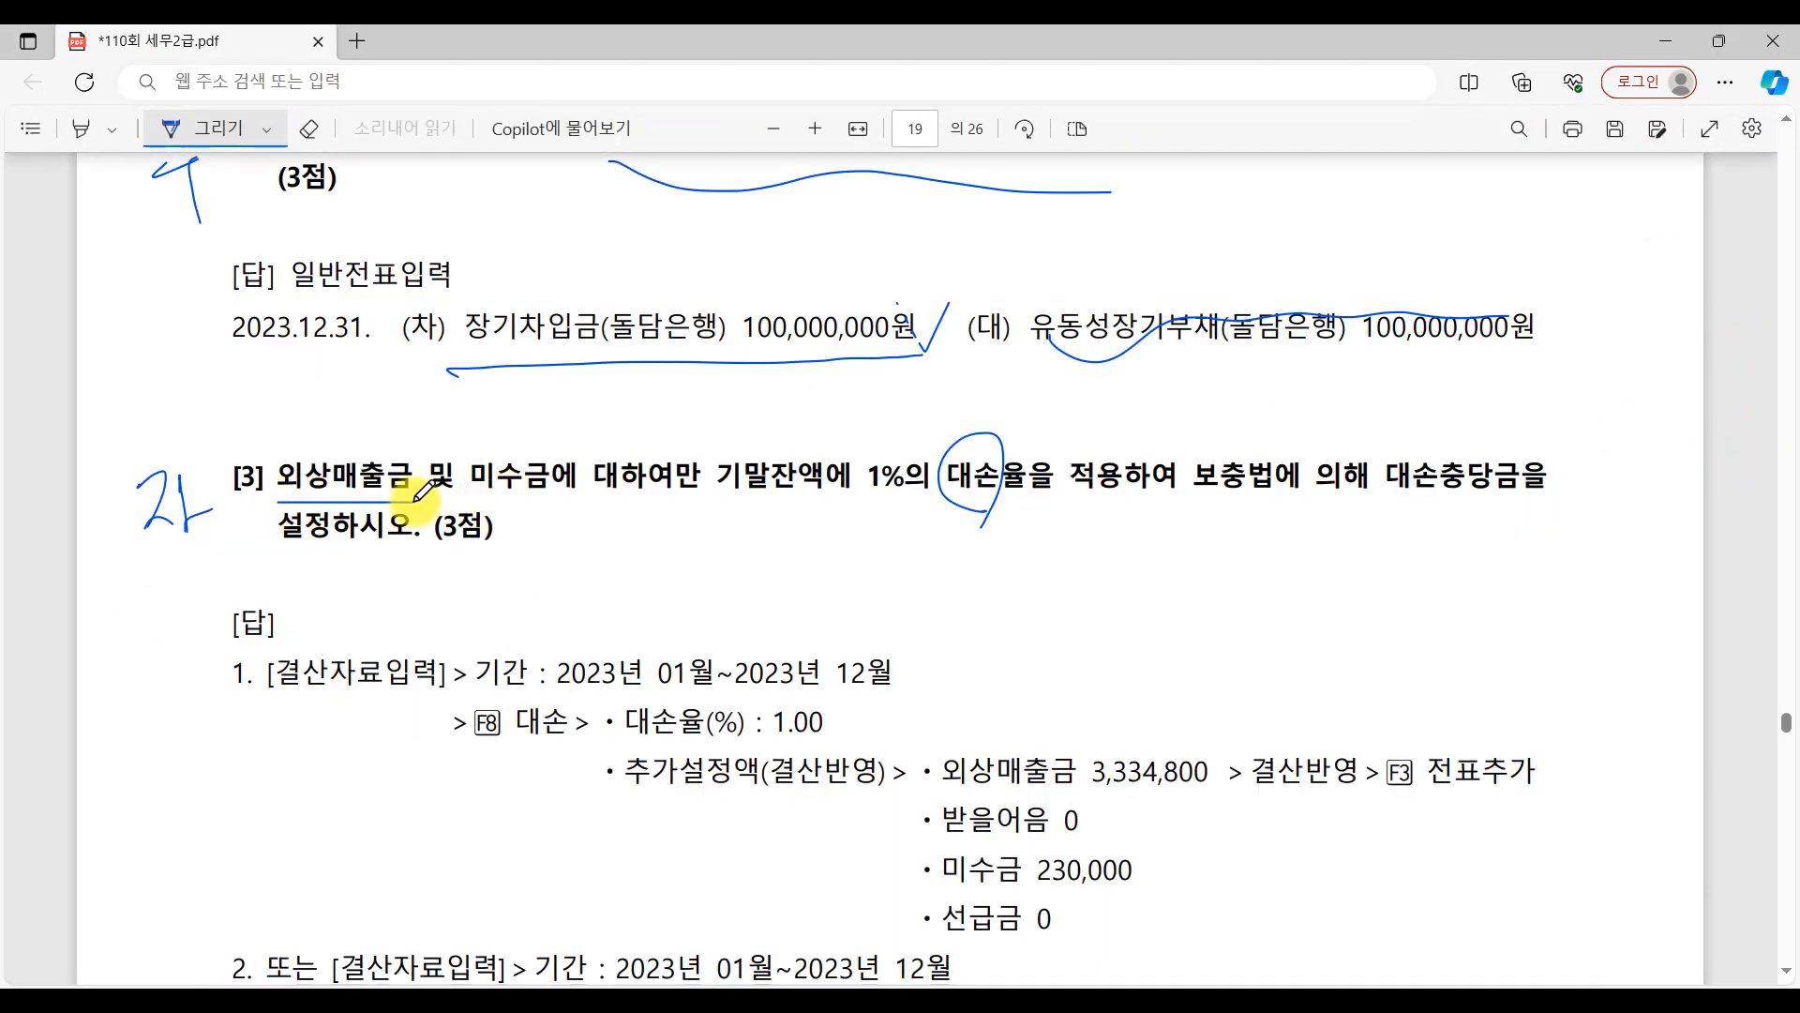
{"action": "left_click_drag", "start_coordinate": [478, 509], "coordinate": [593, 509]}
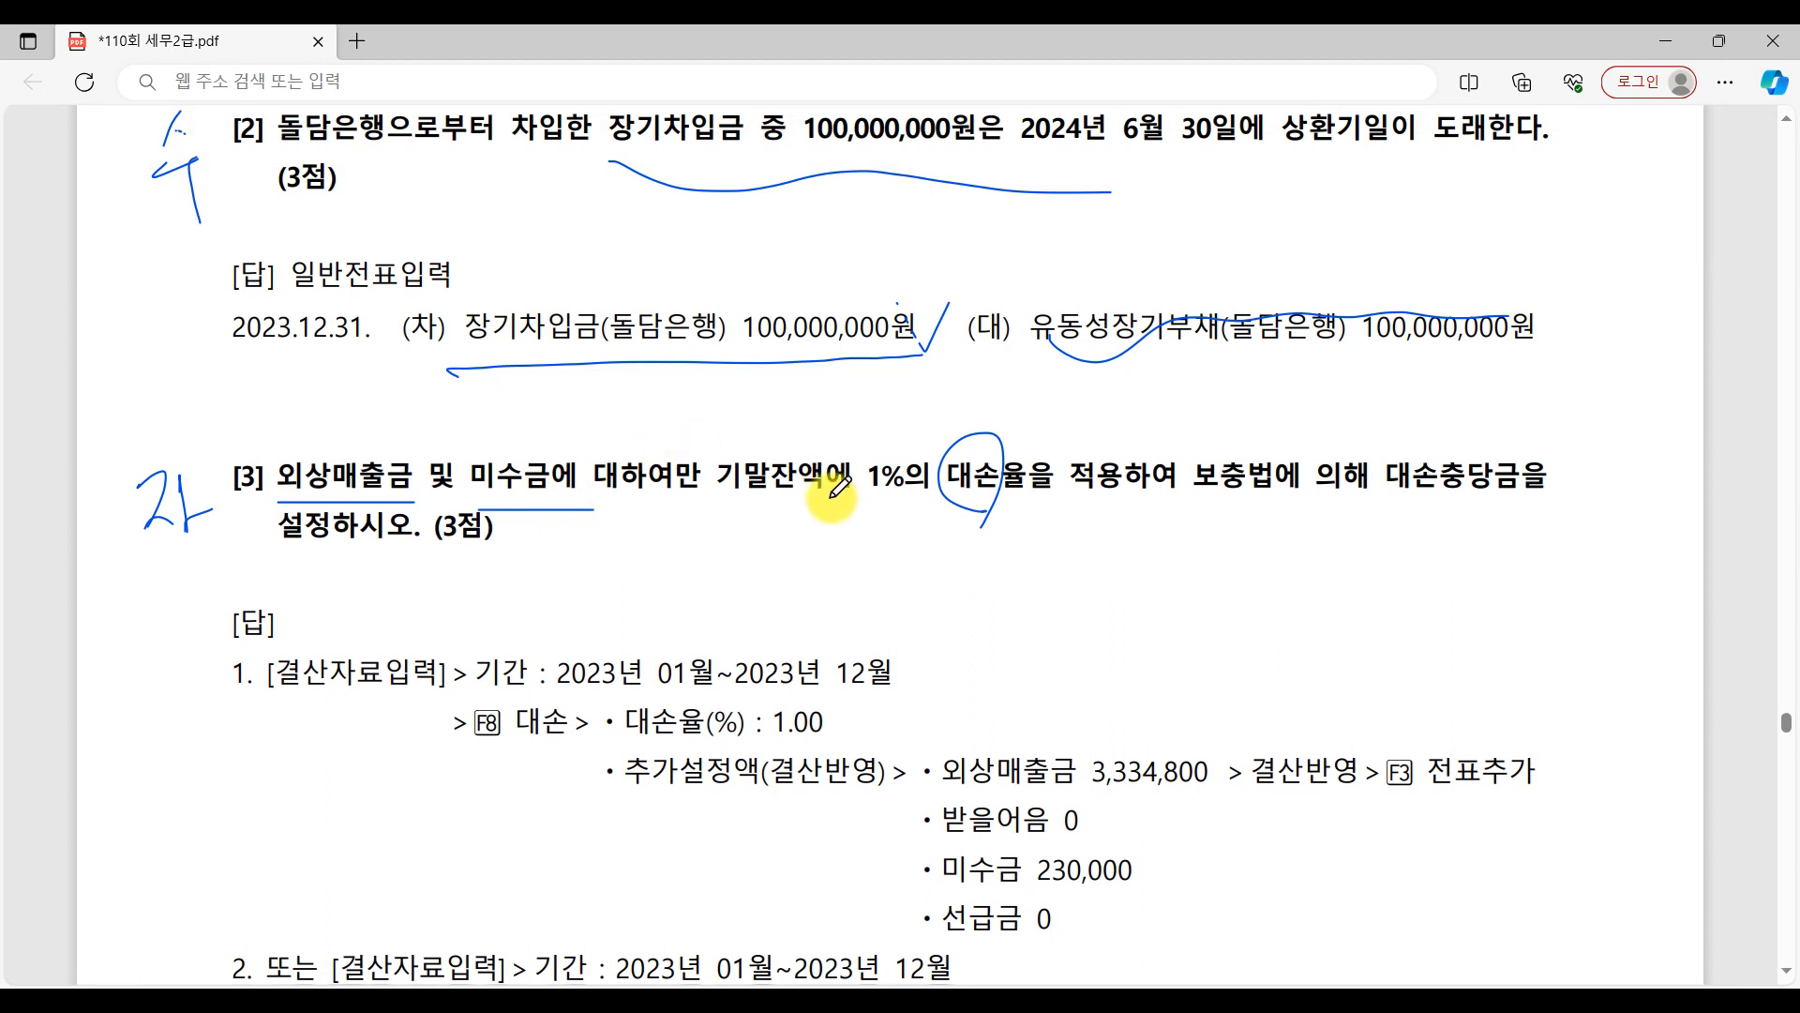
{"action": "left_click_drag", "start_coordinate": [835, 502], "coordinate": [1087, 495]}
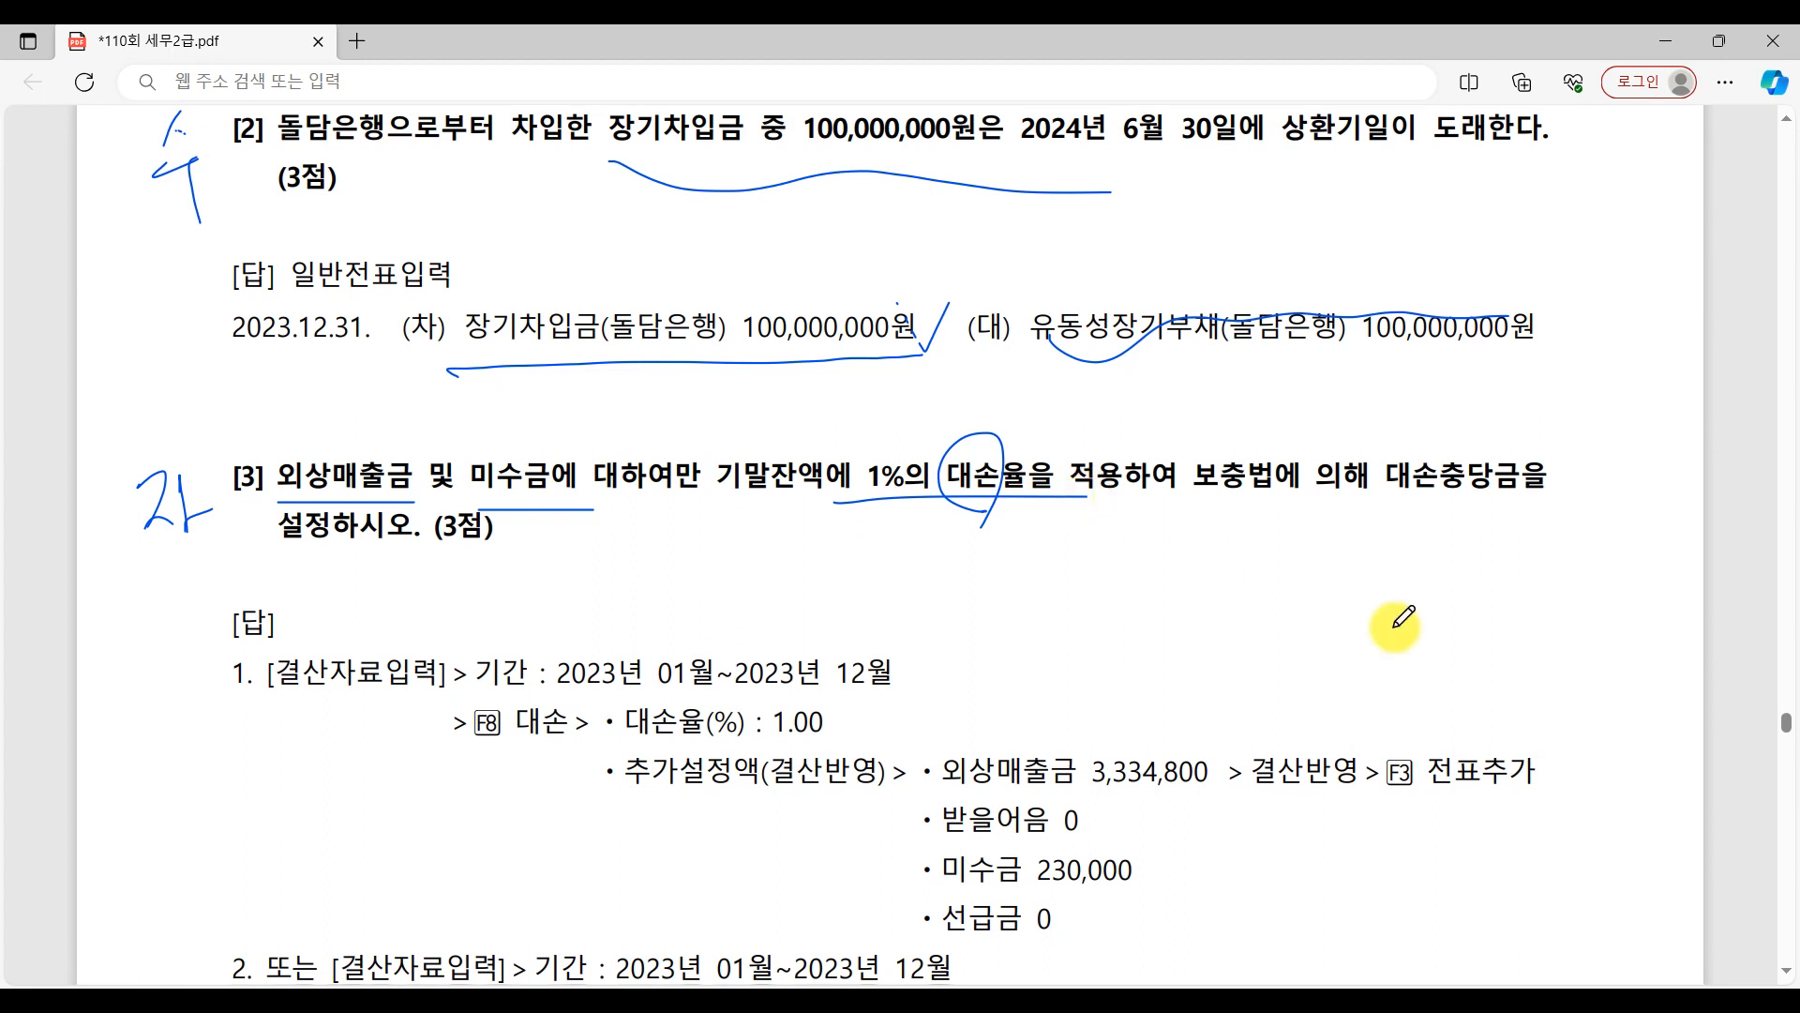
Switch to KcLep, open the 대손상각 settings in 결산자료입력, and set the 추가설정액 of 받을어음 and 선급금 to 0.
{"action": "key", "text": "alt+Tab"}
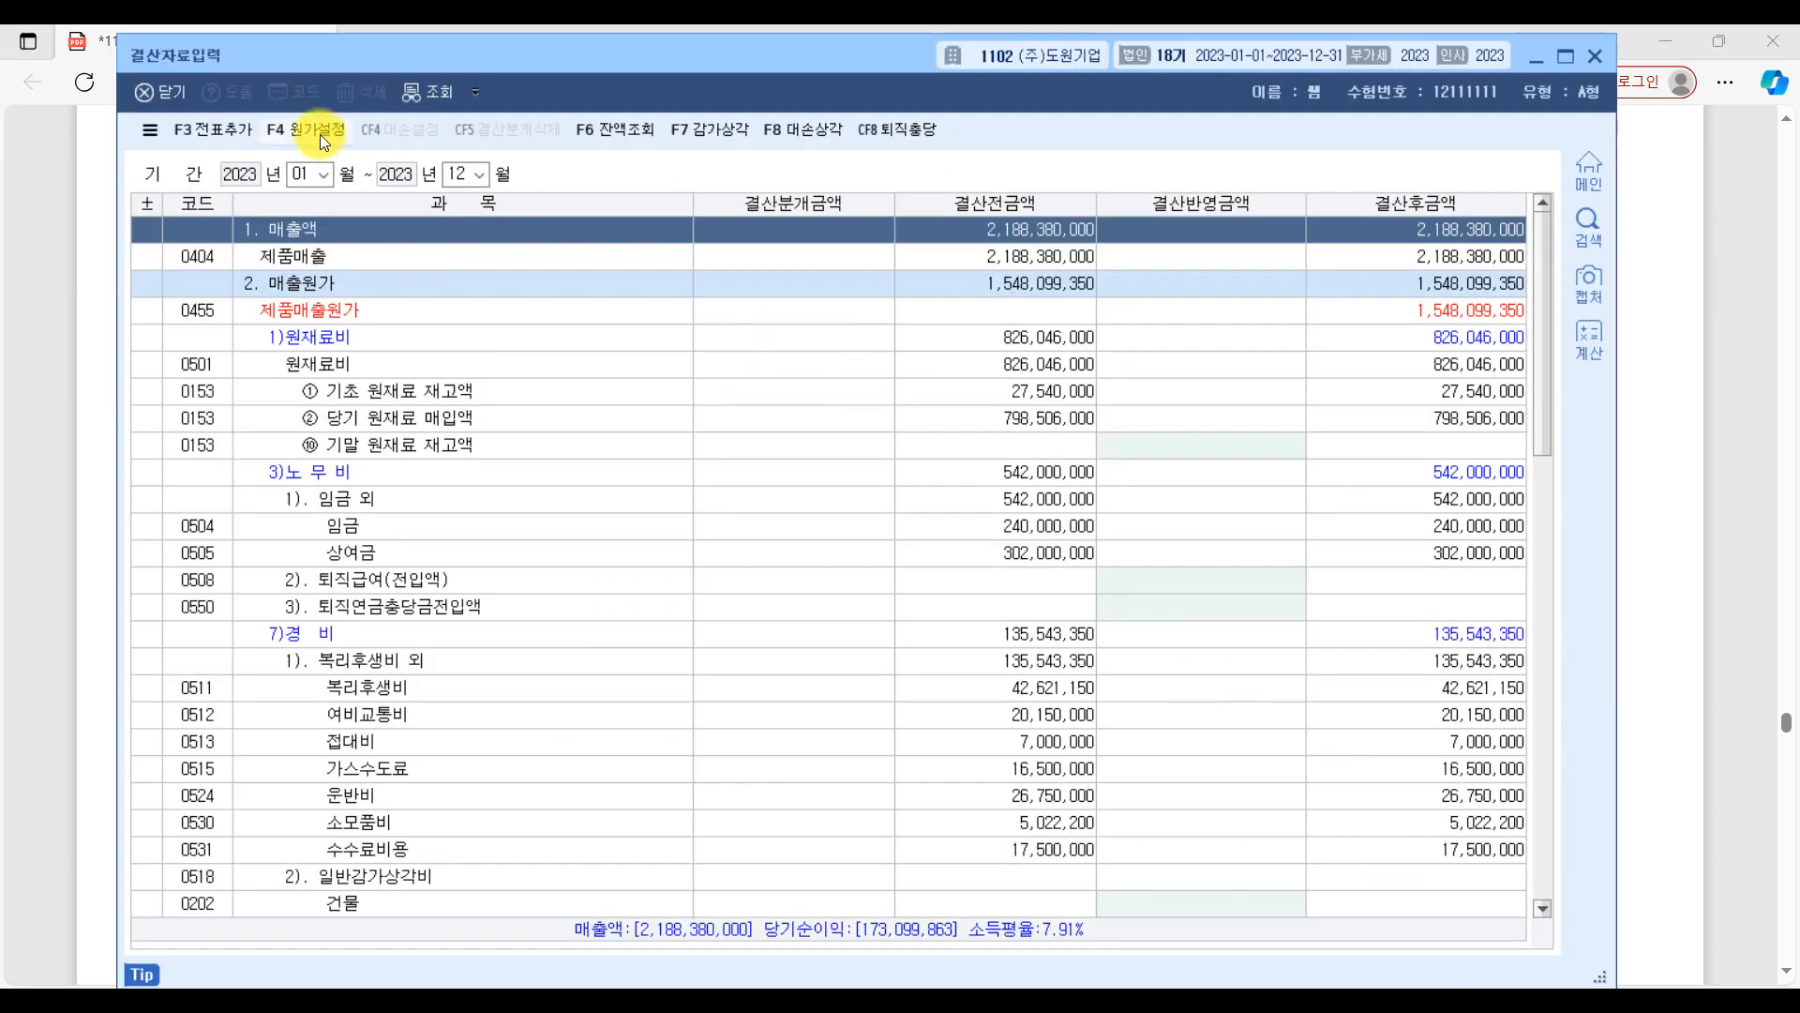
{"action": "left_click", "coordinate": [822, 127]}
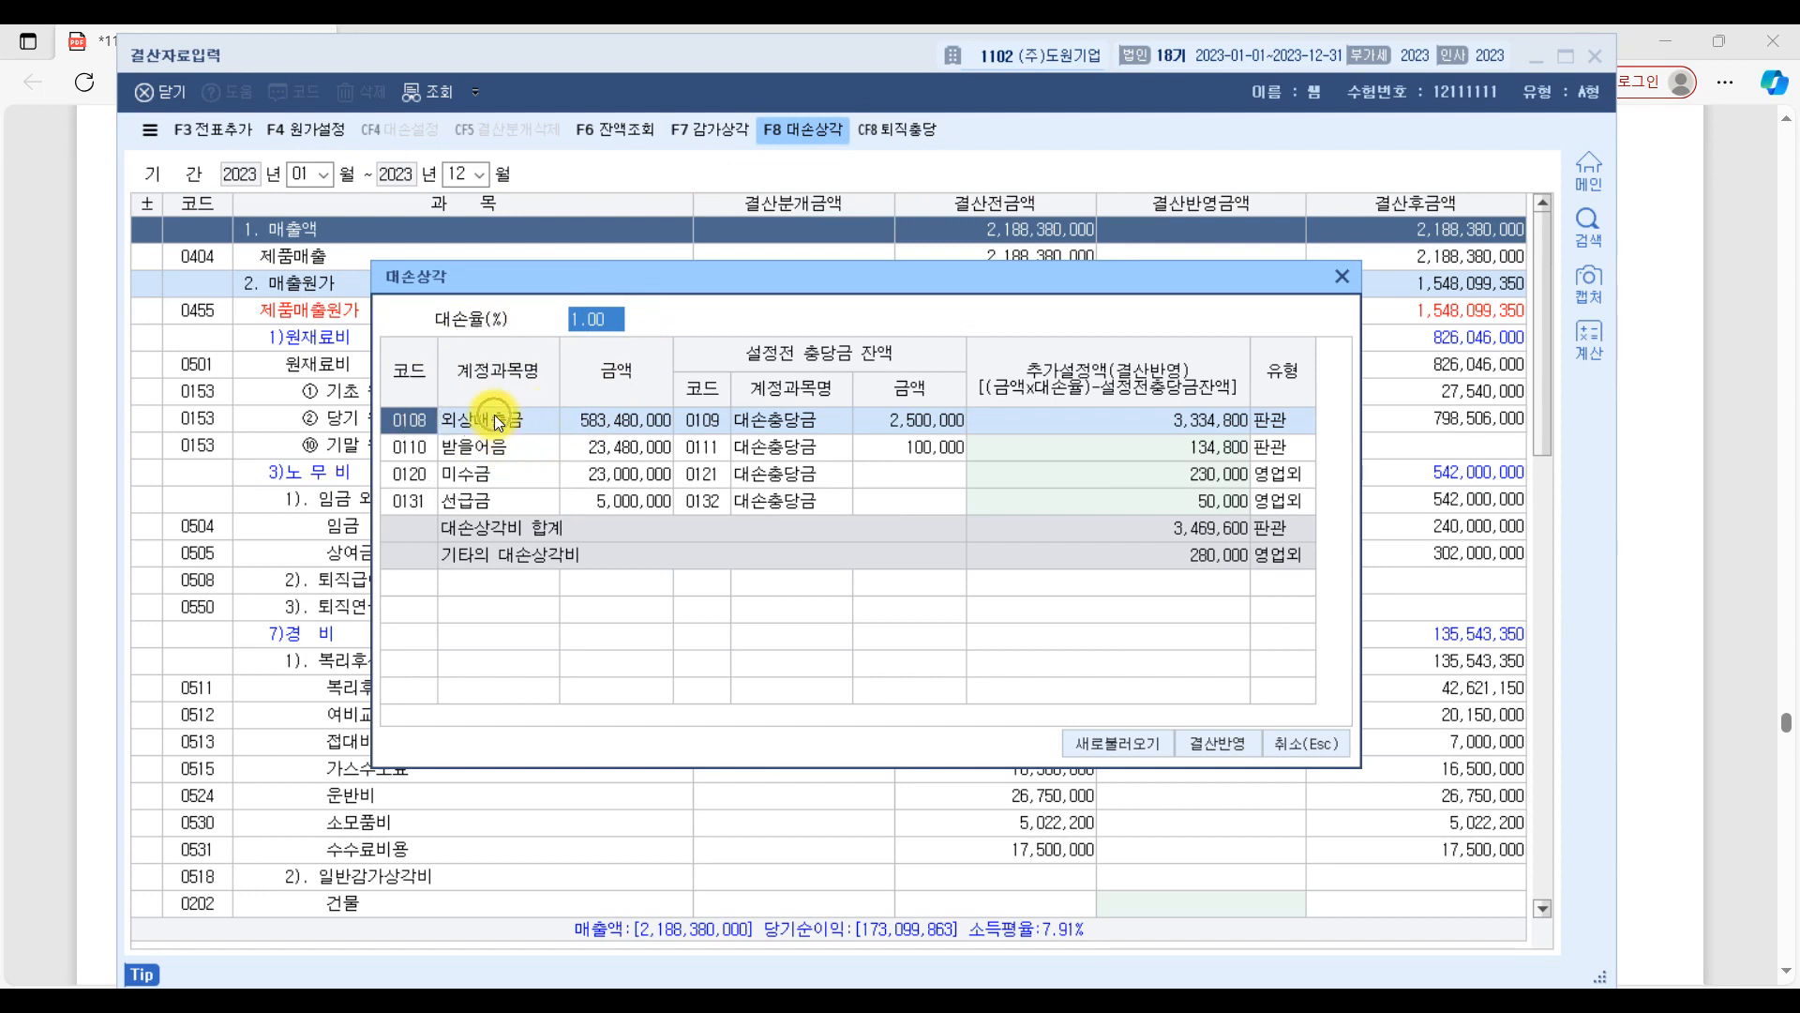
{"action": "left_click", "coordinate": [491, 479]}
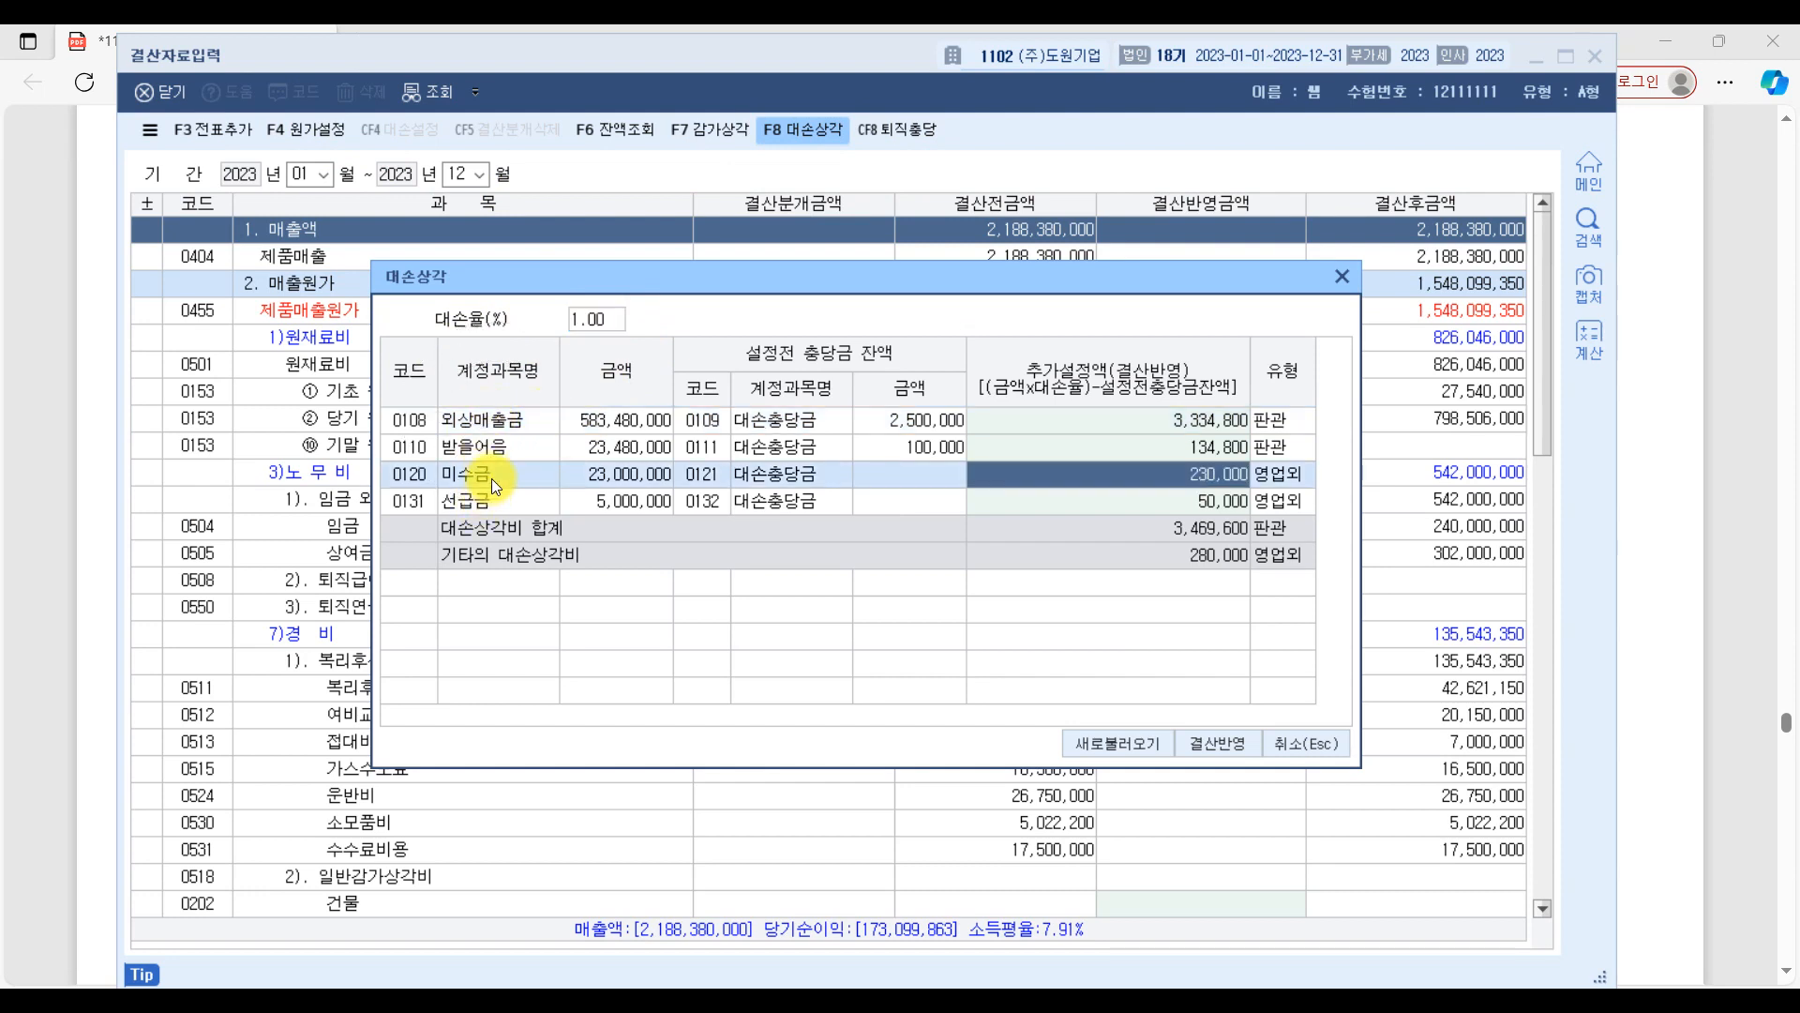
{"action": "left_click", "coordinate": [495, 451]}
{"action": "left_click", "coordinate": [489, 503]}
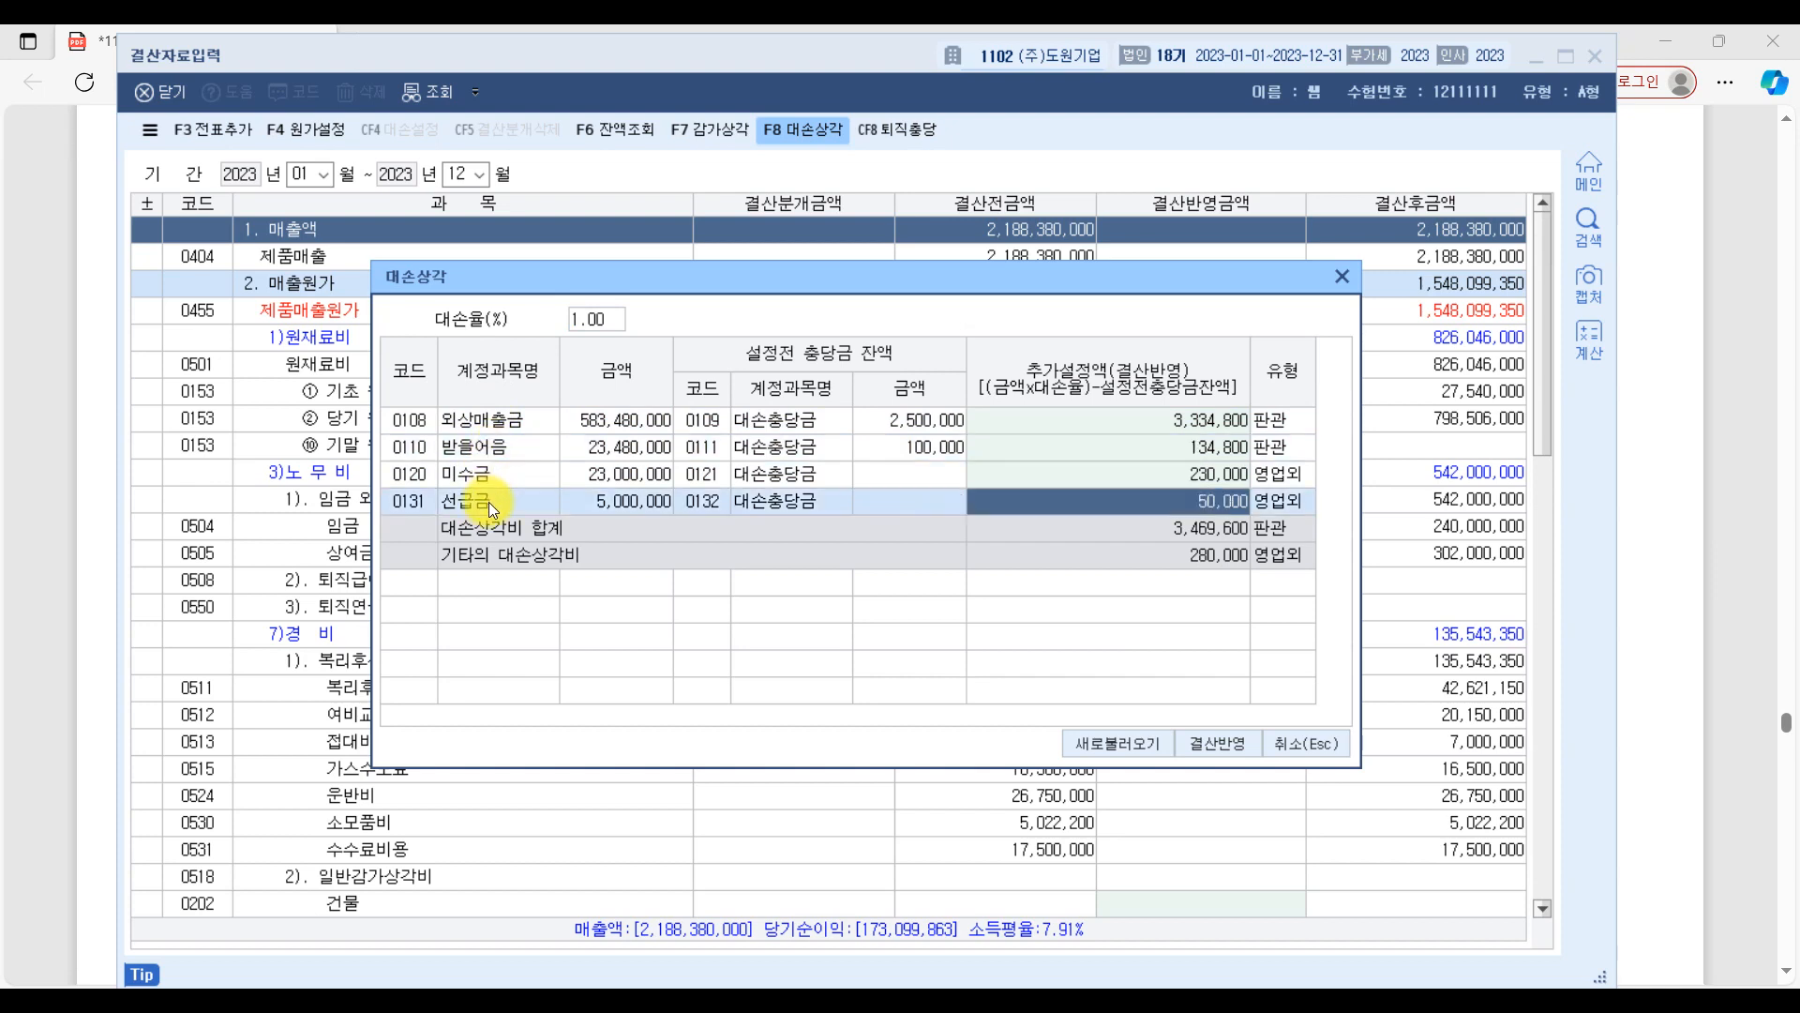
{"action": "left_click", "coordinate": [506, 441]}
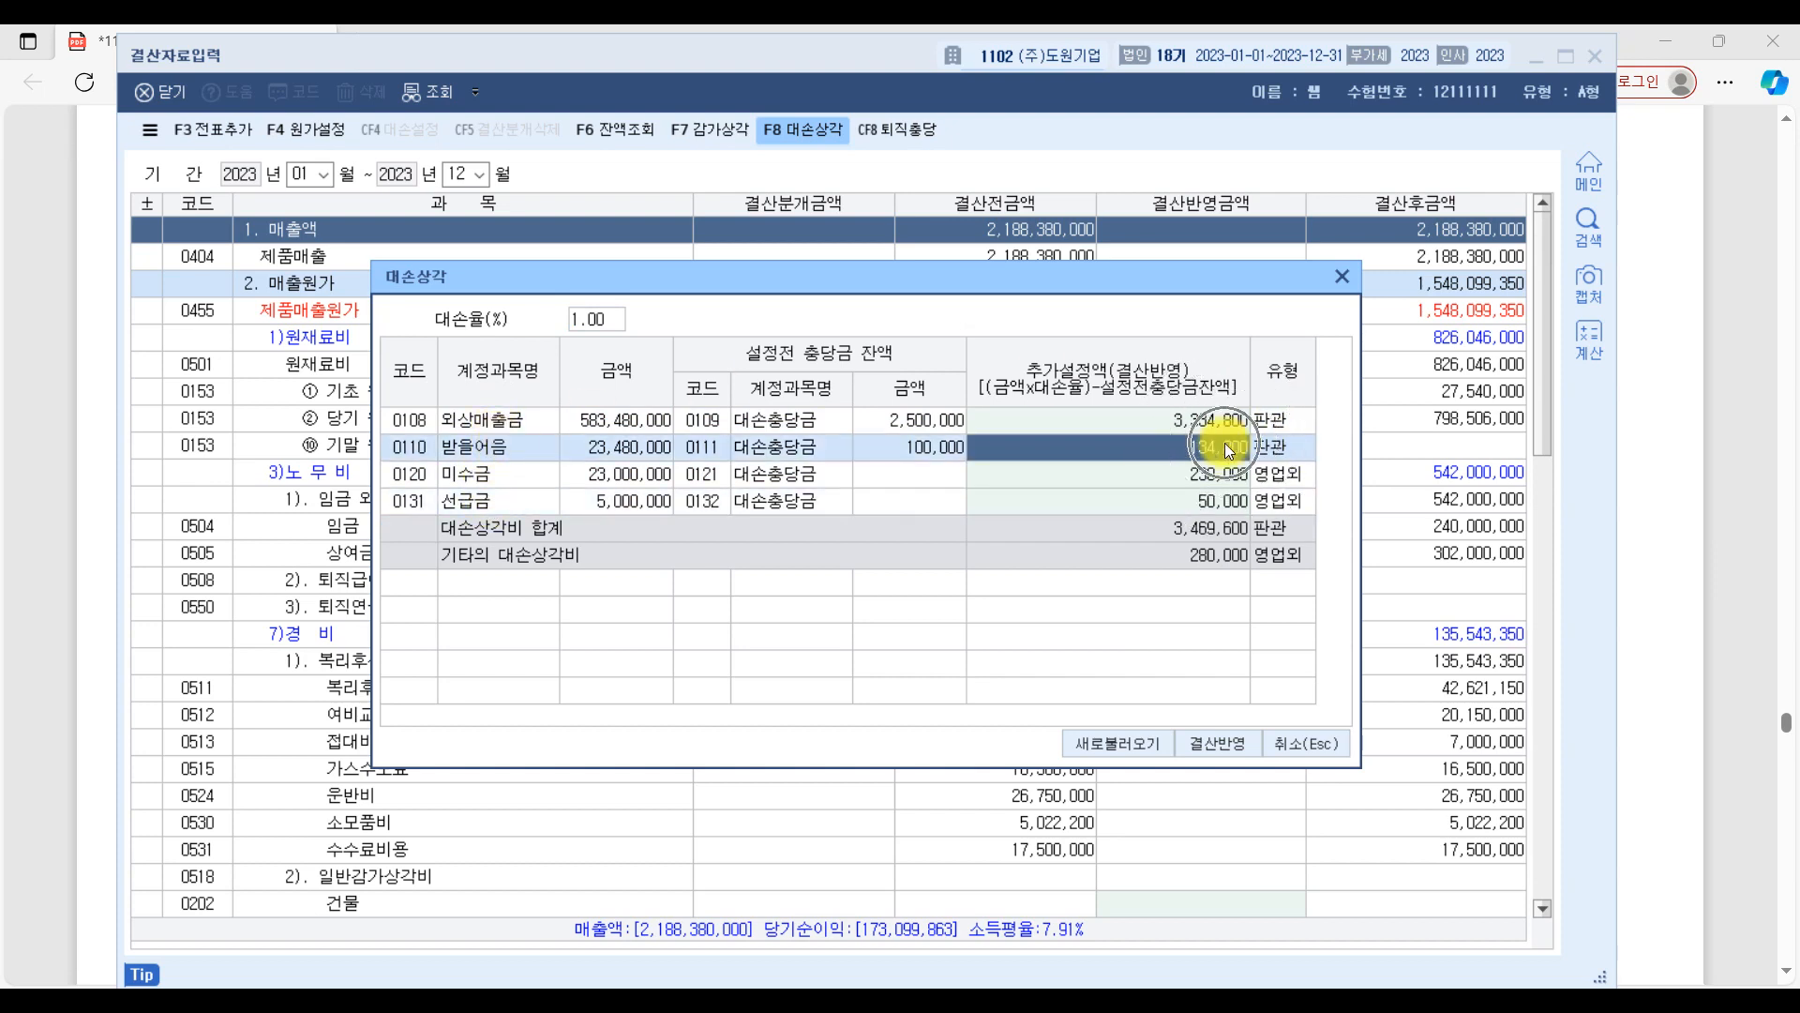
{"action": "type", "text": "0"}
{"action": "key", "text": "Return"}
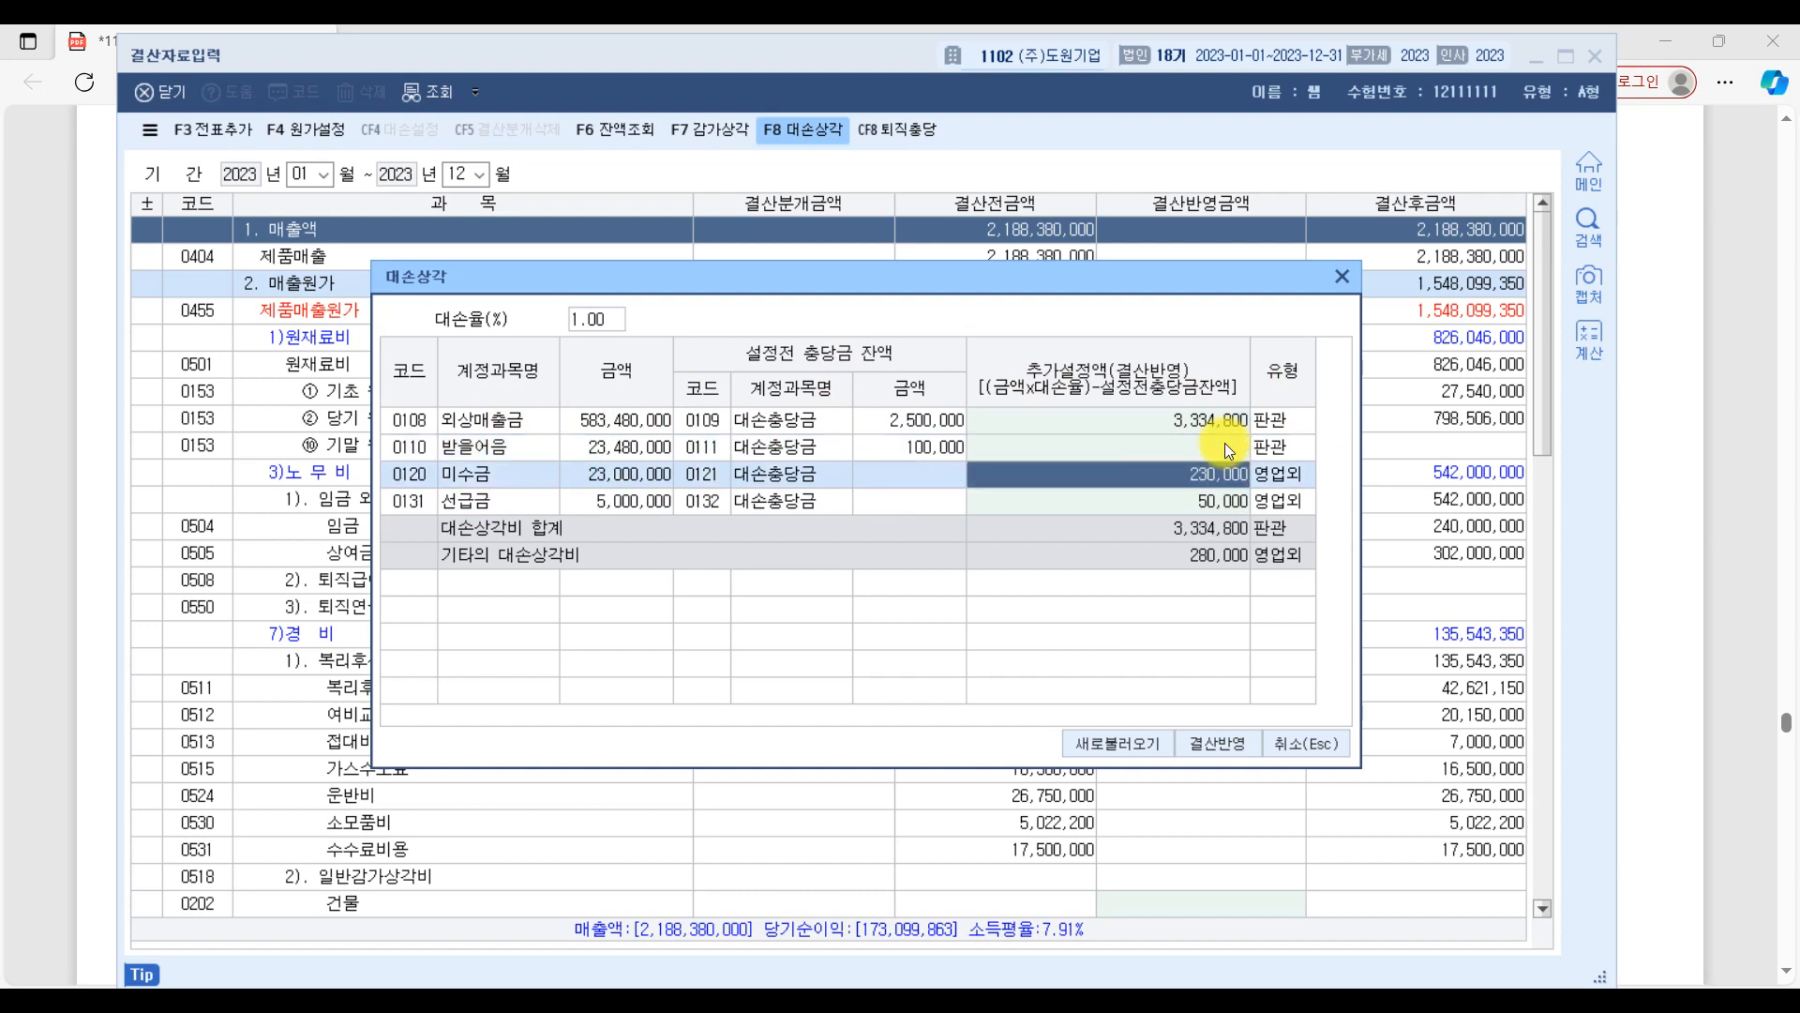
{"action": "left_click", "coordinate": [1225, 503]}
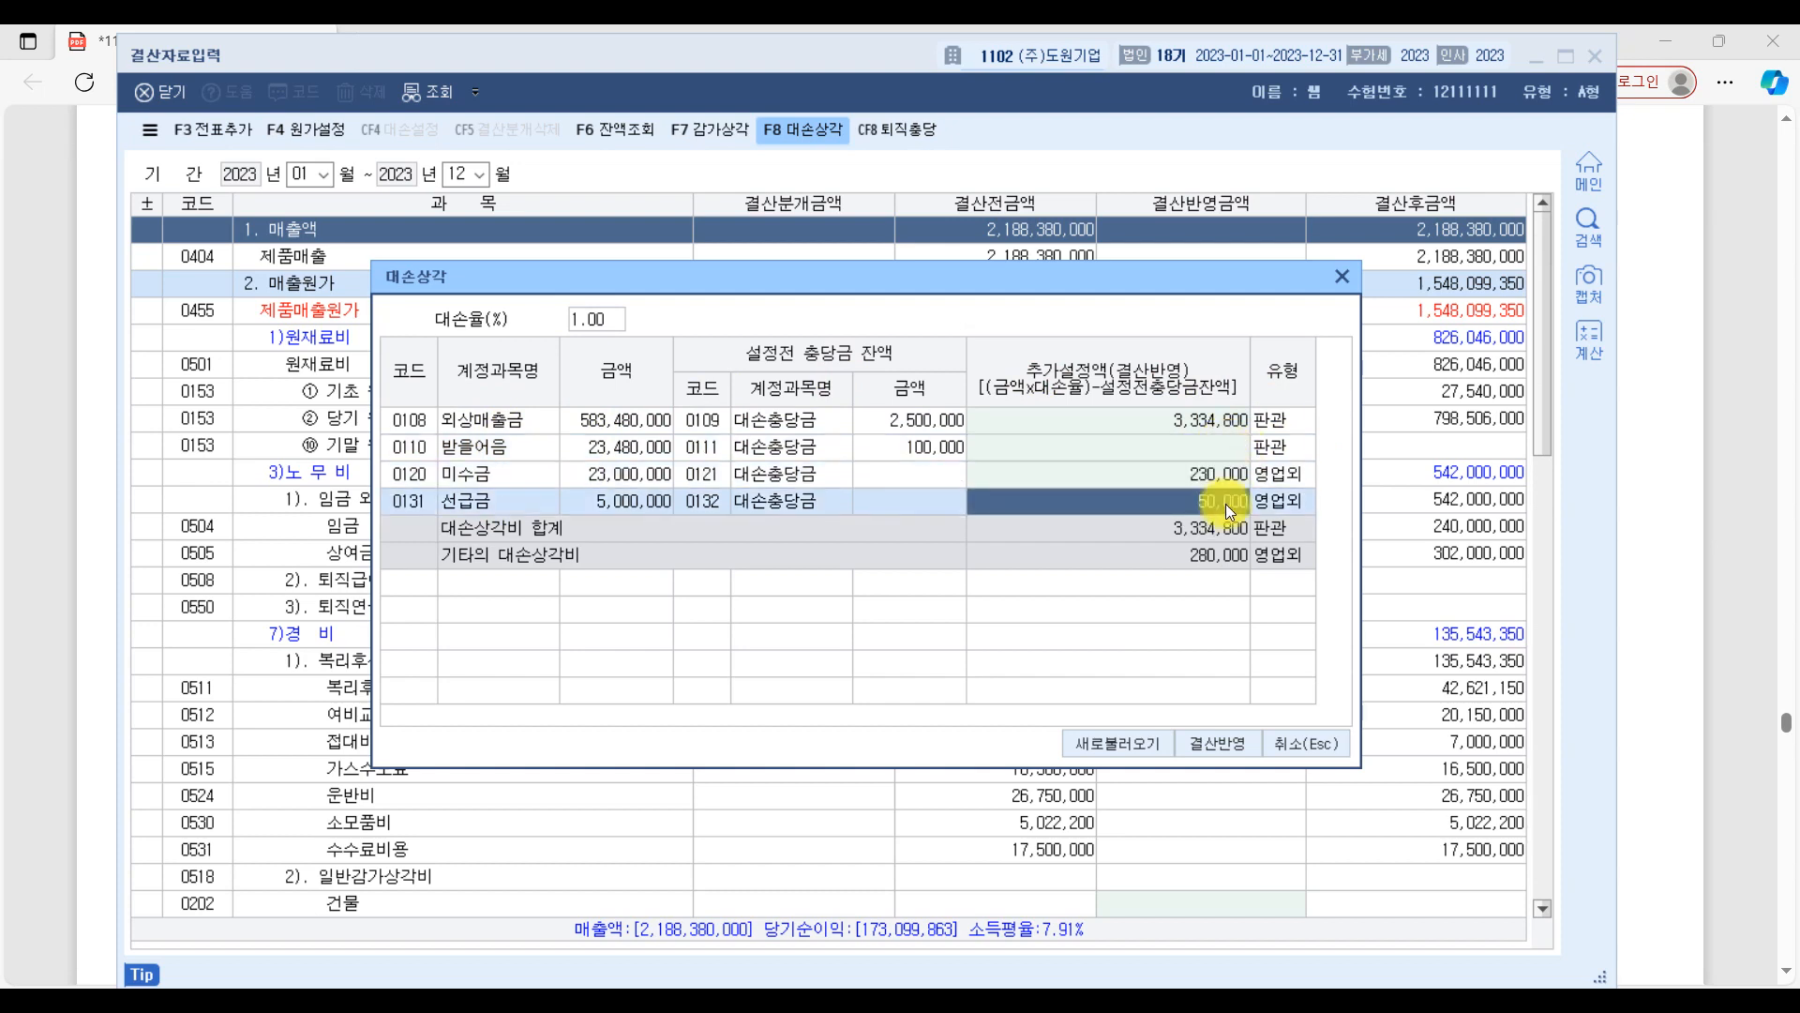
{"action": "type", "text": "0"}
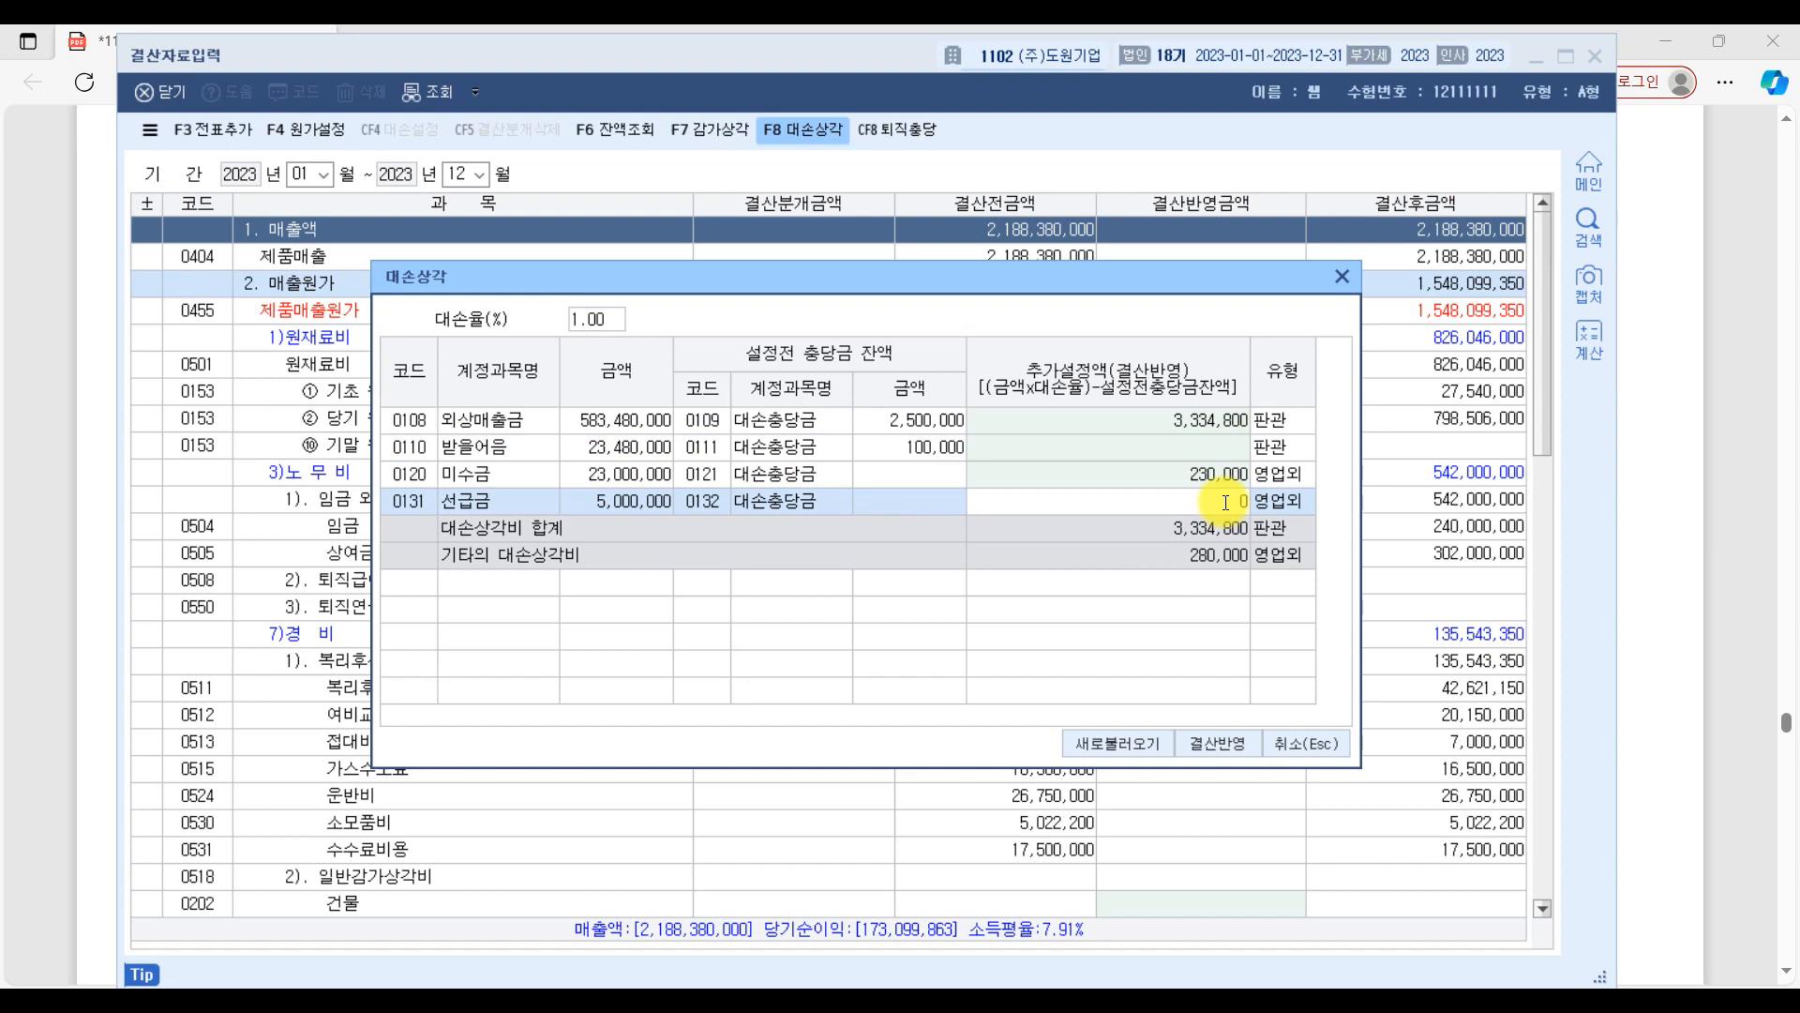
{"action": "key", "text": "Return"}
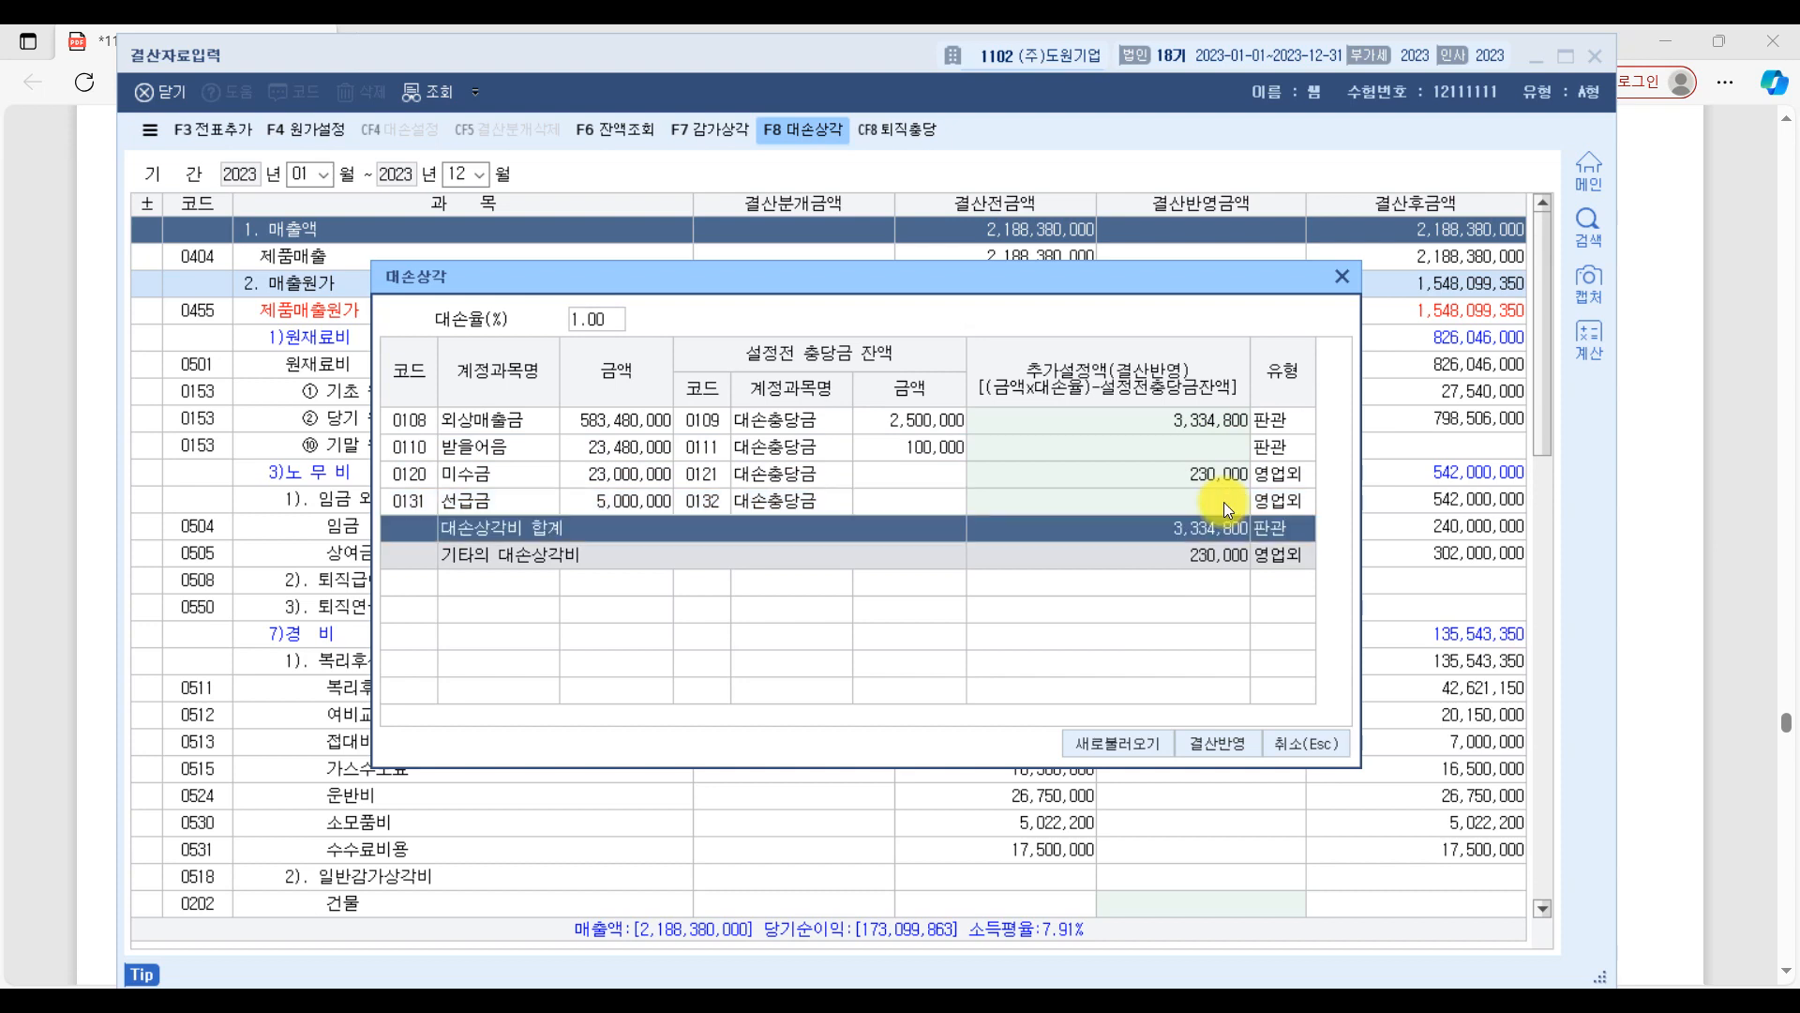
Check the 외상매출금 and 미수금 rows and apply the bad debt amounts to the closing data with 결산반영.
{"action": "left_click", "coordinate": [521, 419]}
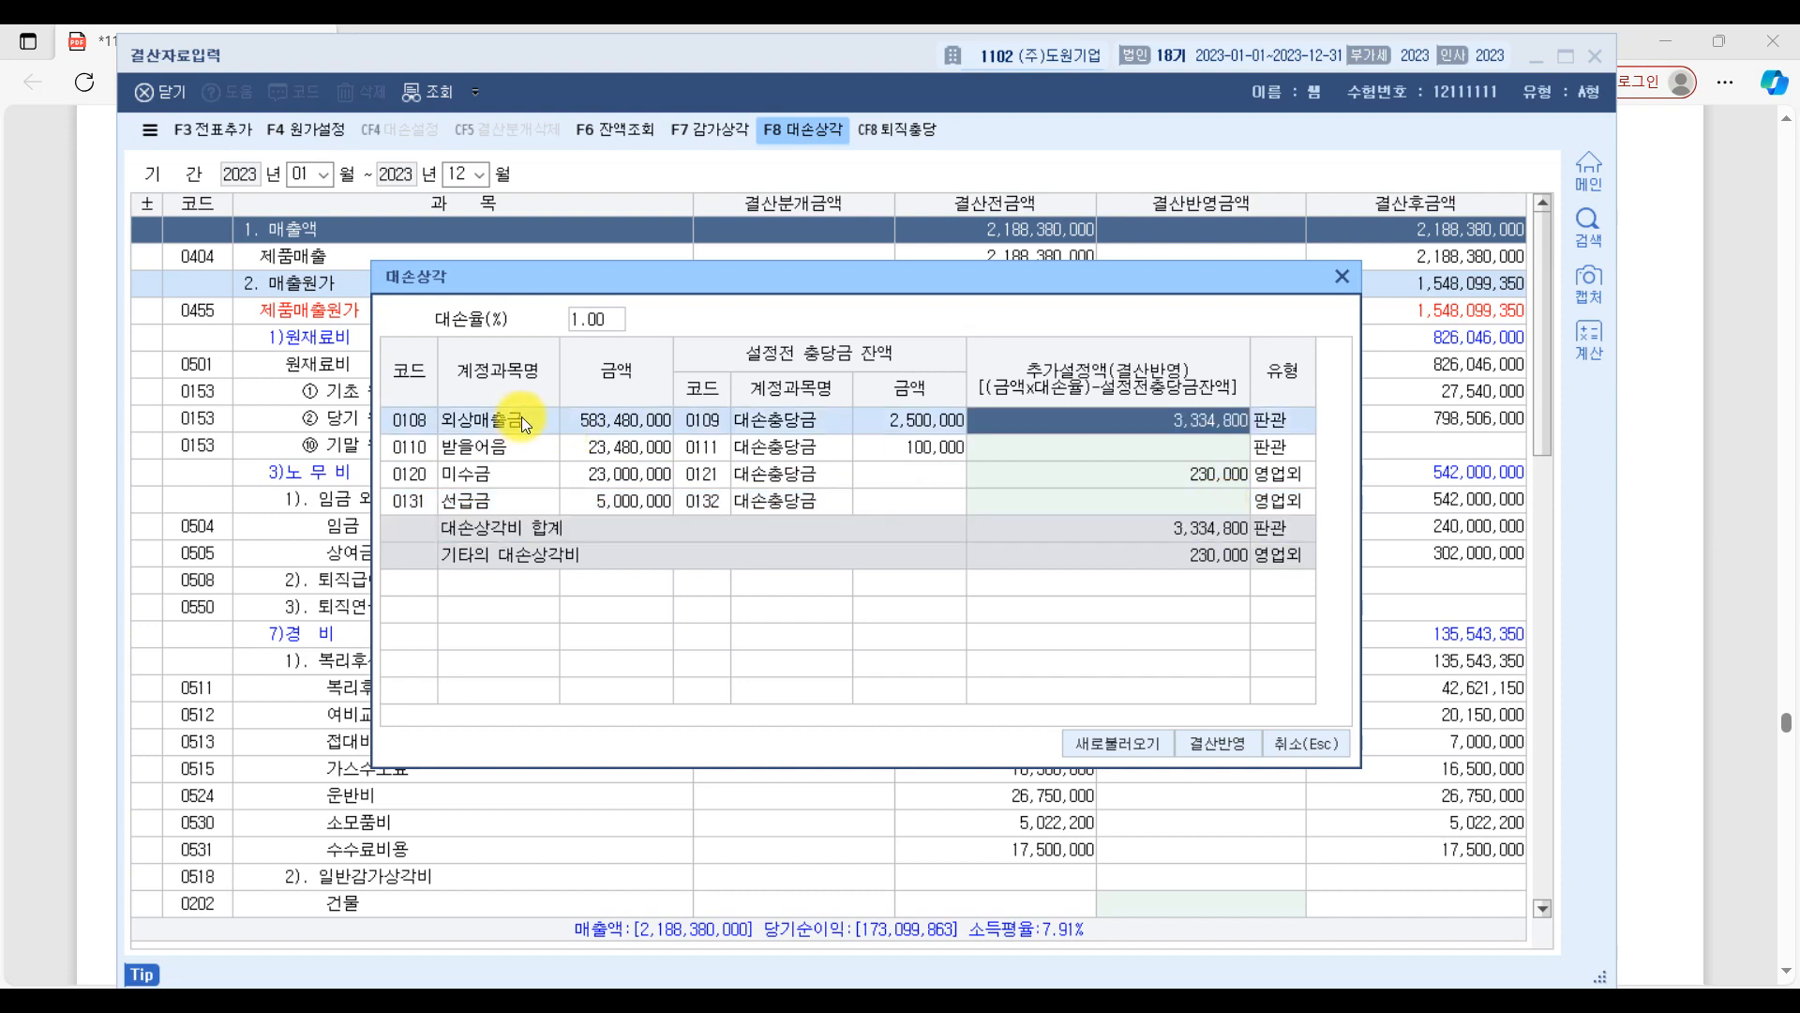
{"action": "left_click", "coordinate": [525, 475]}
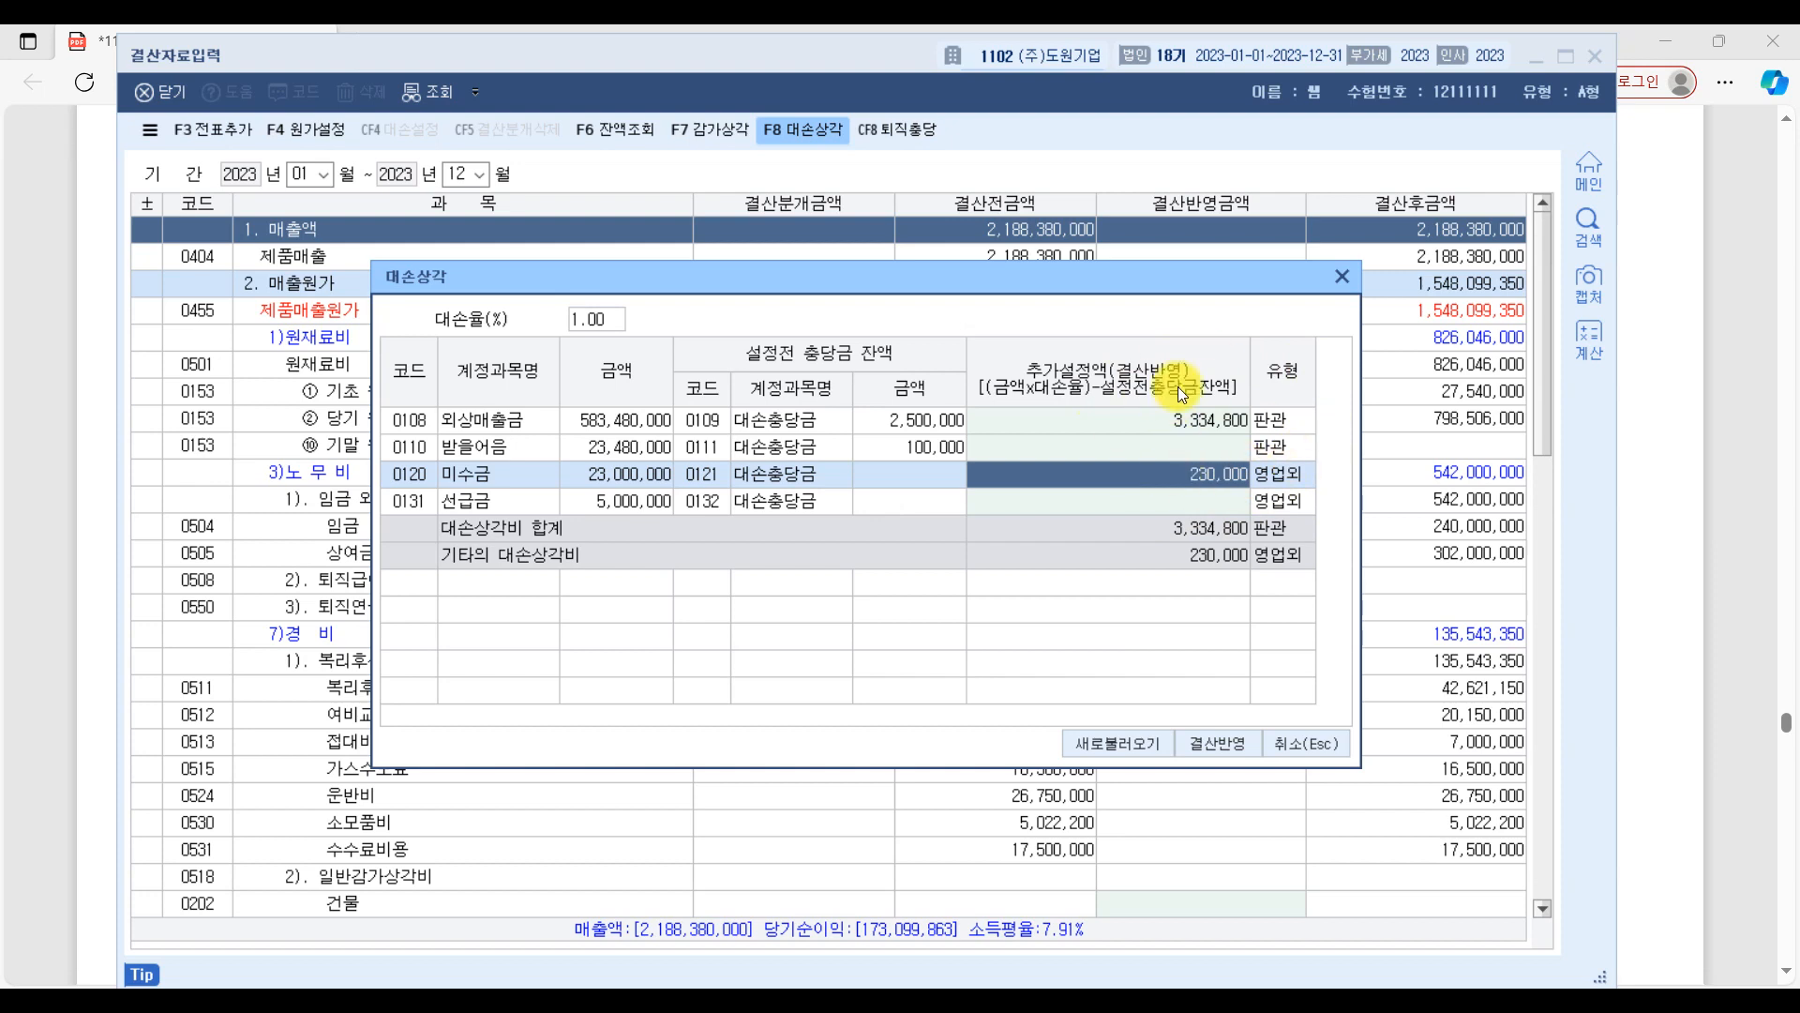
{"action": "left_click", "coordinate": [1223, 744]}
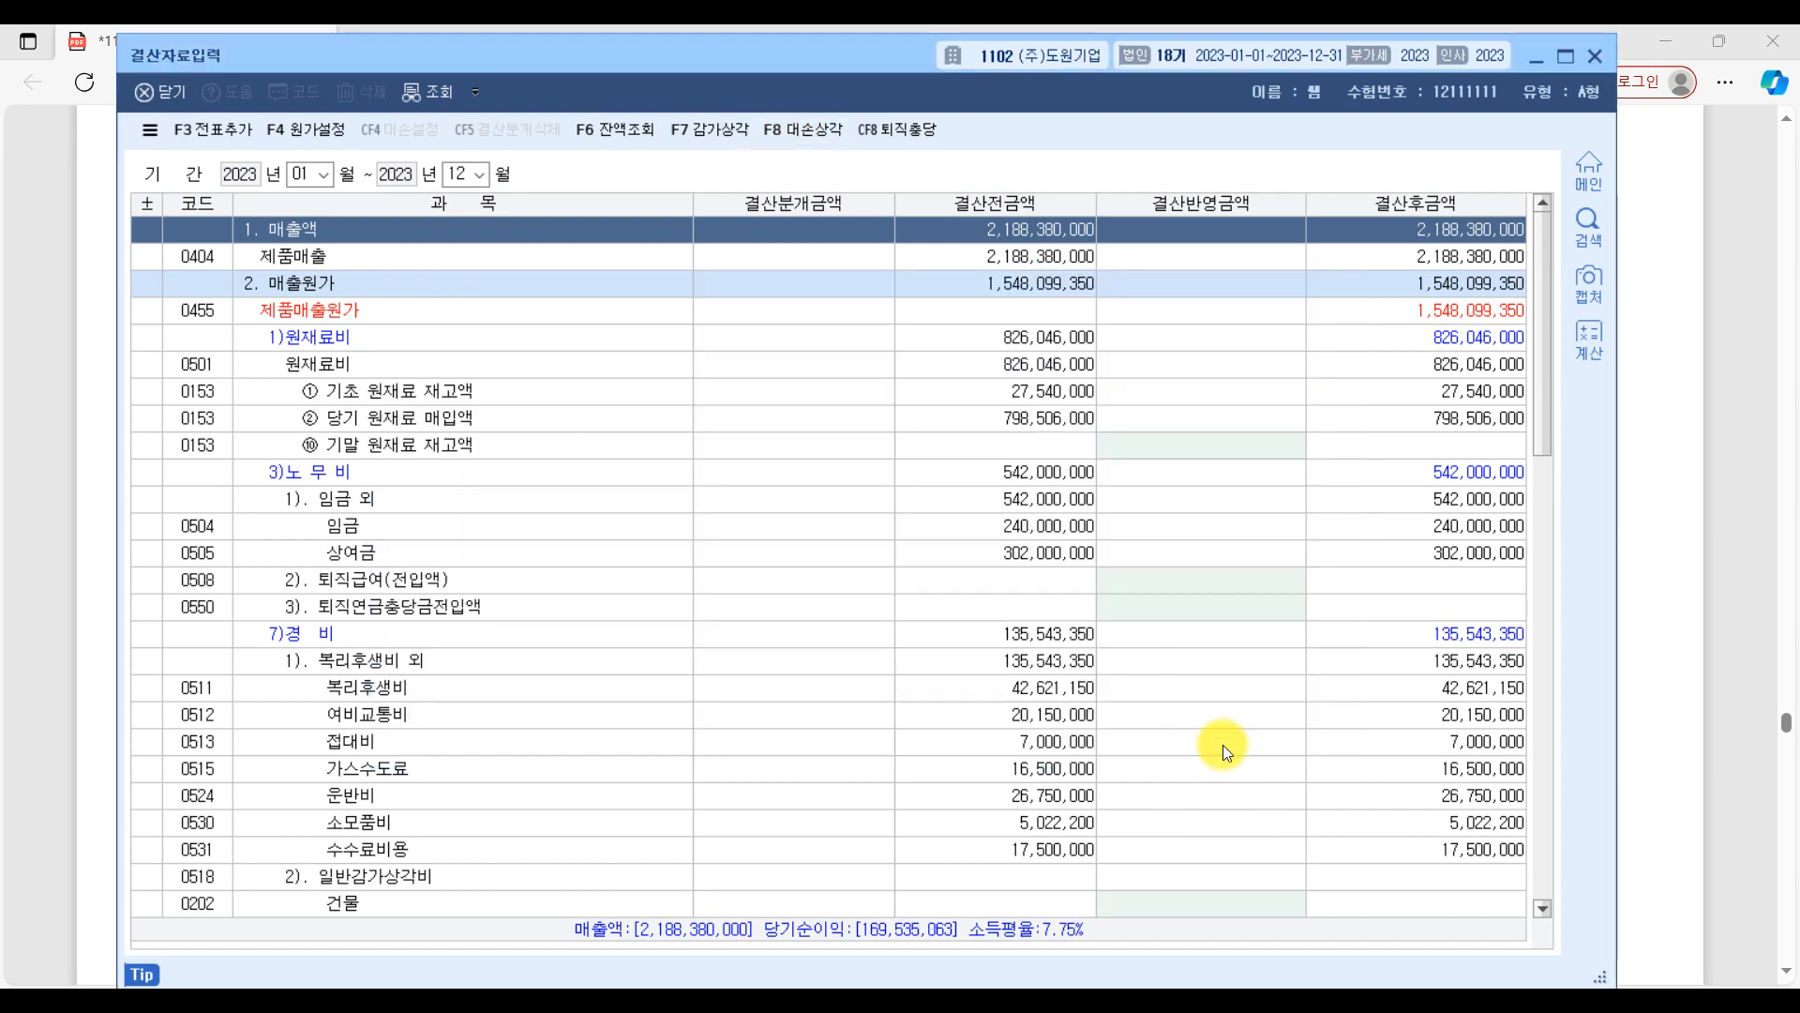
Examine the 결산반영금액 for 외상매출금 under 5). 대손상각 and for 미수금 under 2). 기타의대손상각.
{"action": "scroll", "coordinate": [1223, 744], "scroll_direction": "down", "scroll_amount": 7}
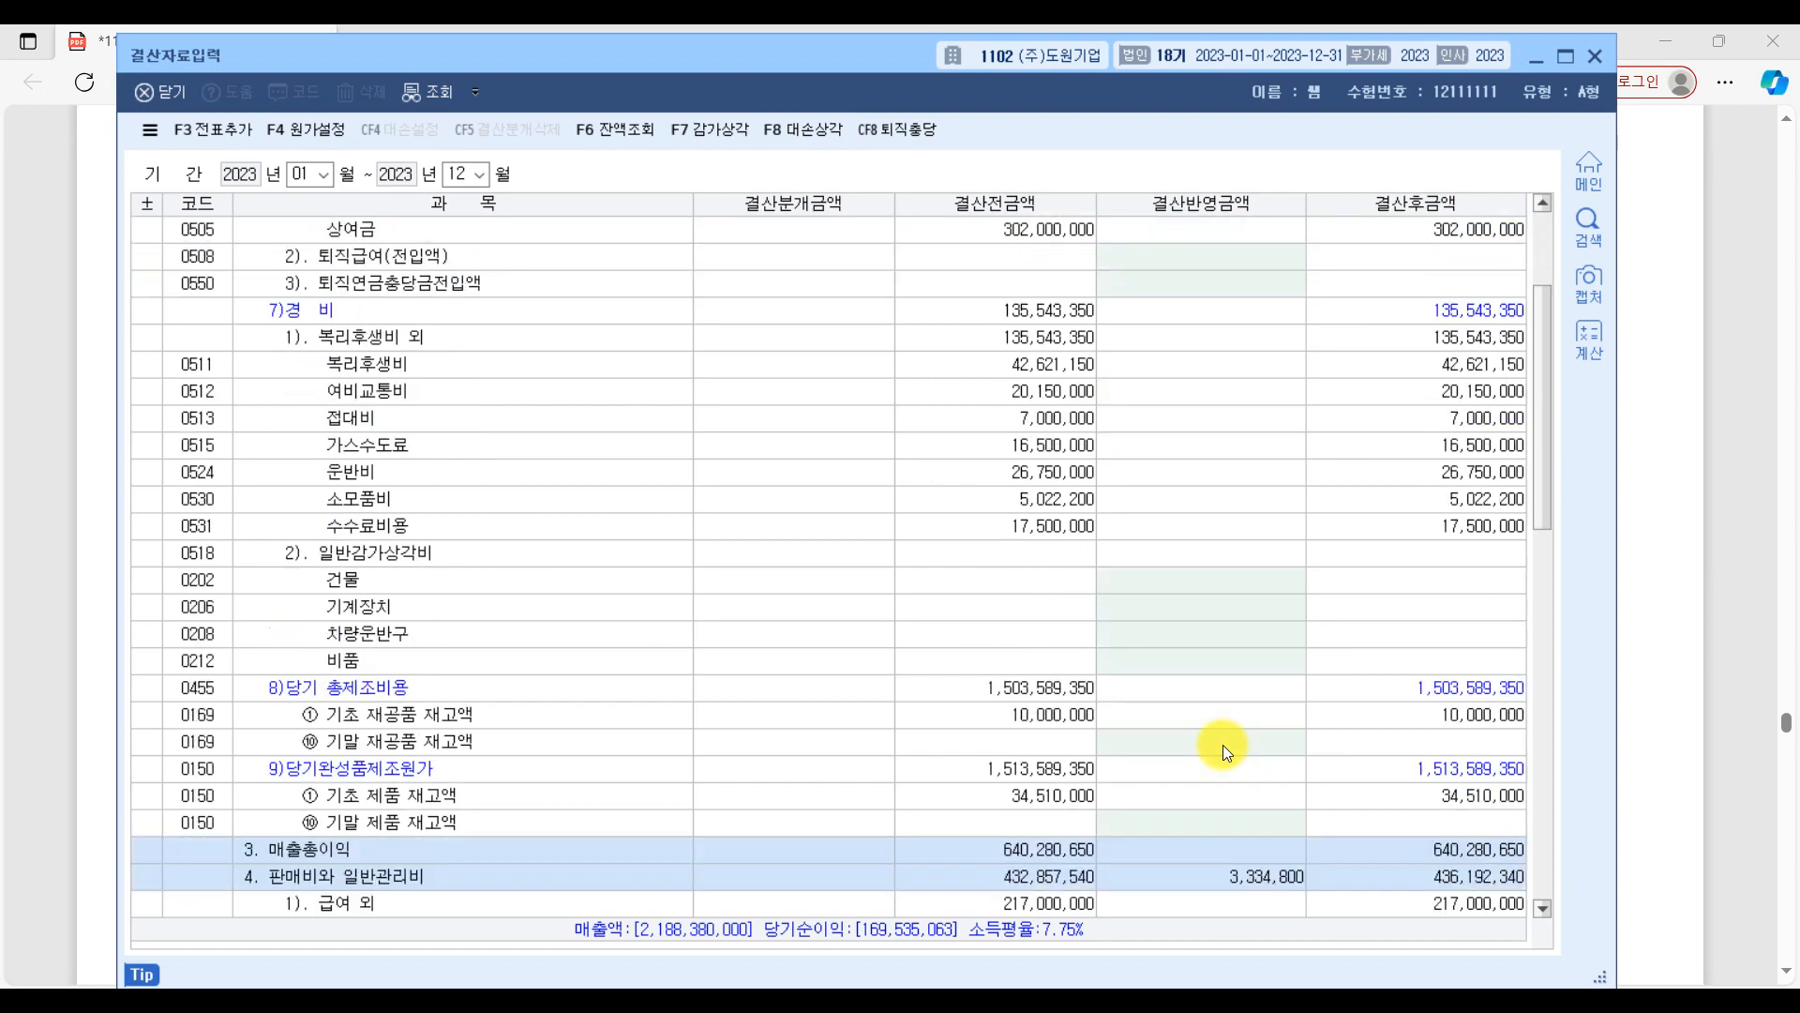
{"action": "scroll", "coordinate": [1223, 745], "scroll_direction": "down", "scroll_amount": 3}
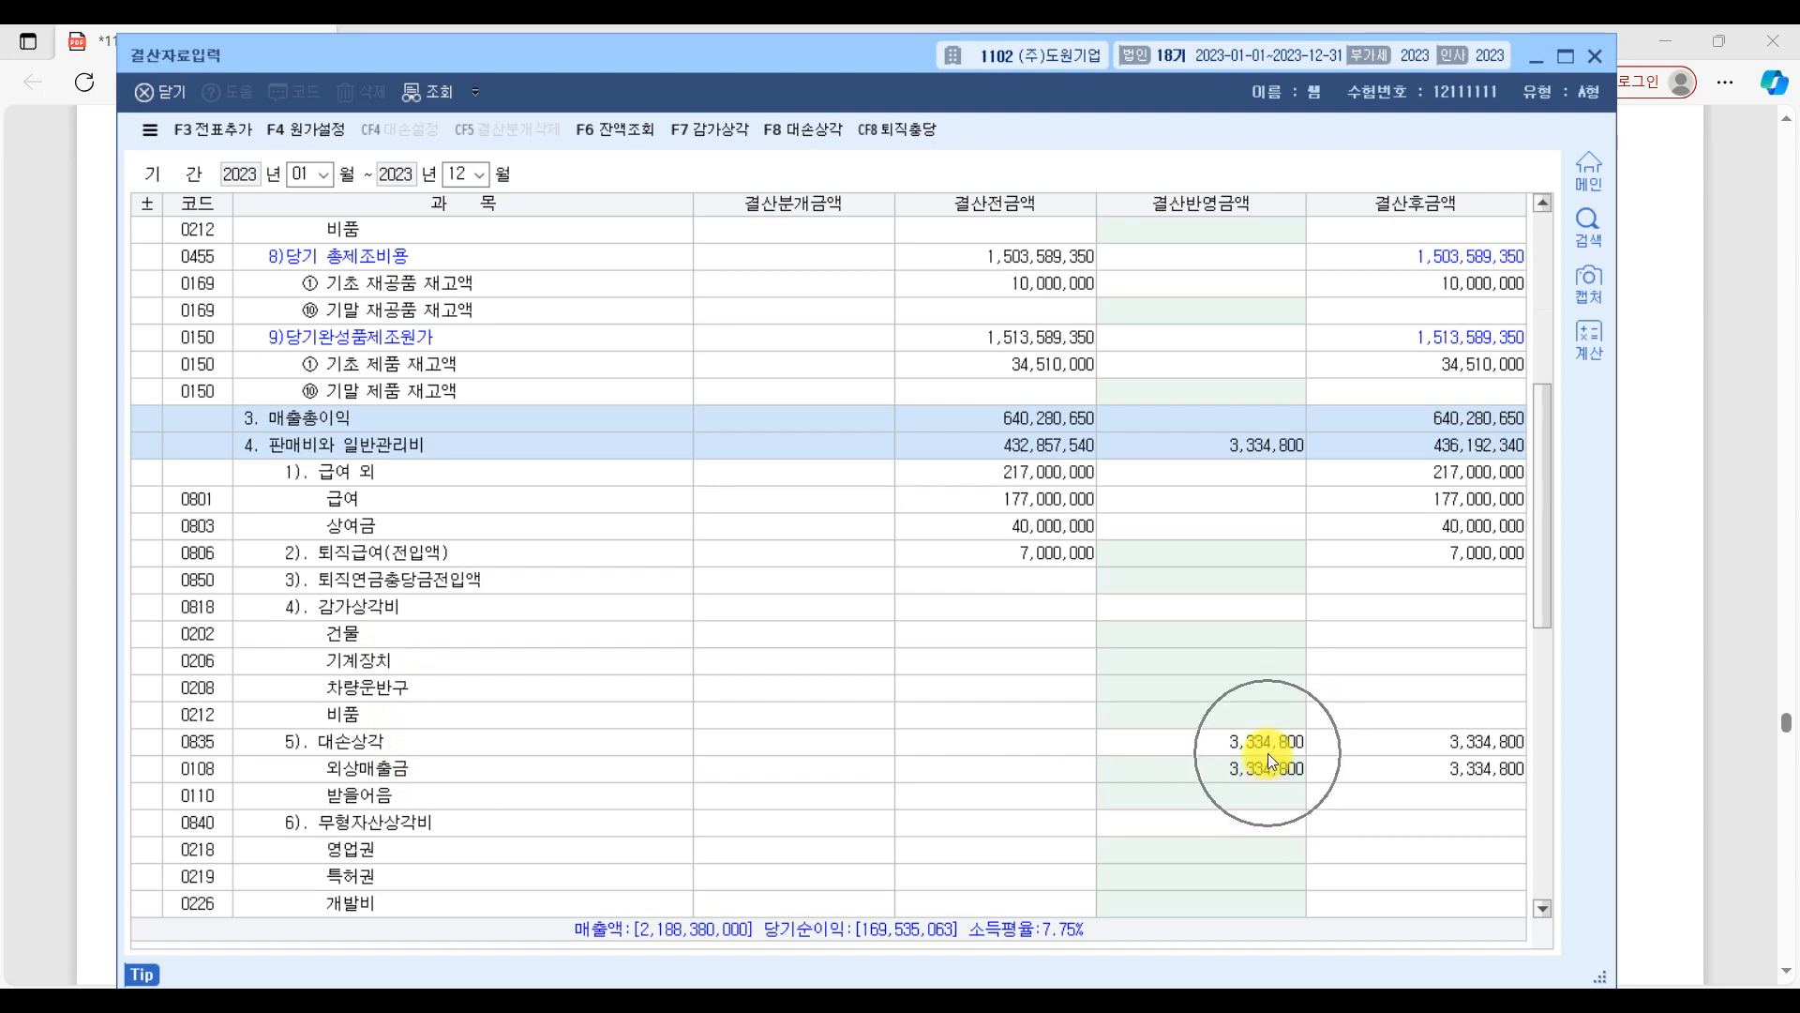
{"action": "scroll", "coordinate": [1267, 752], "scroll_direction": "down", "scroll_amount": 3}
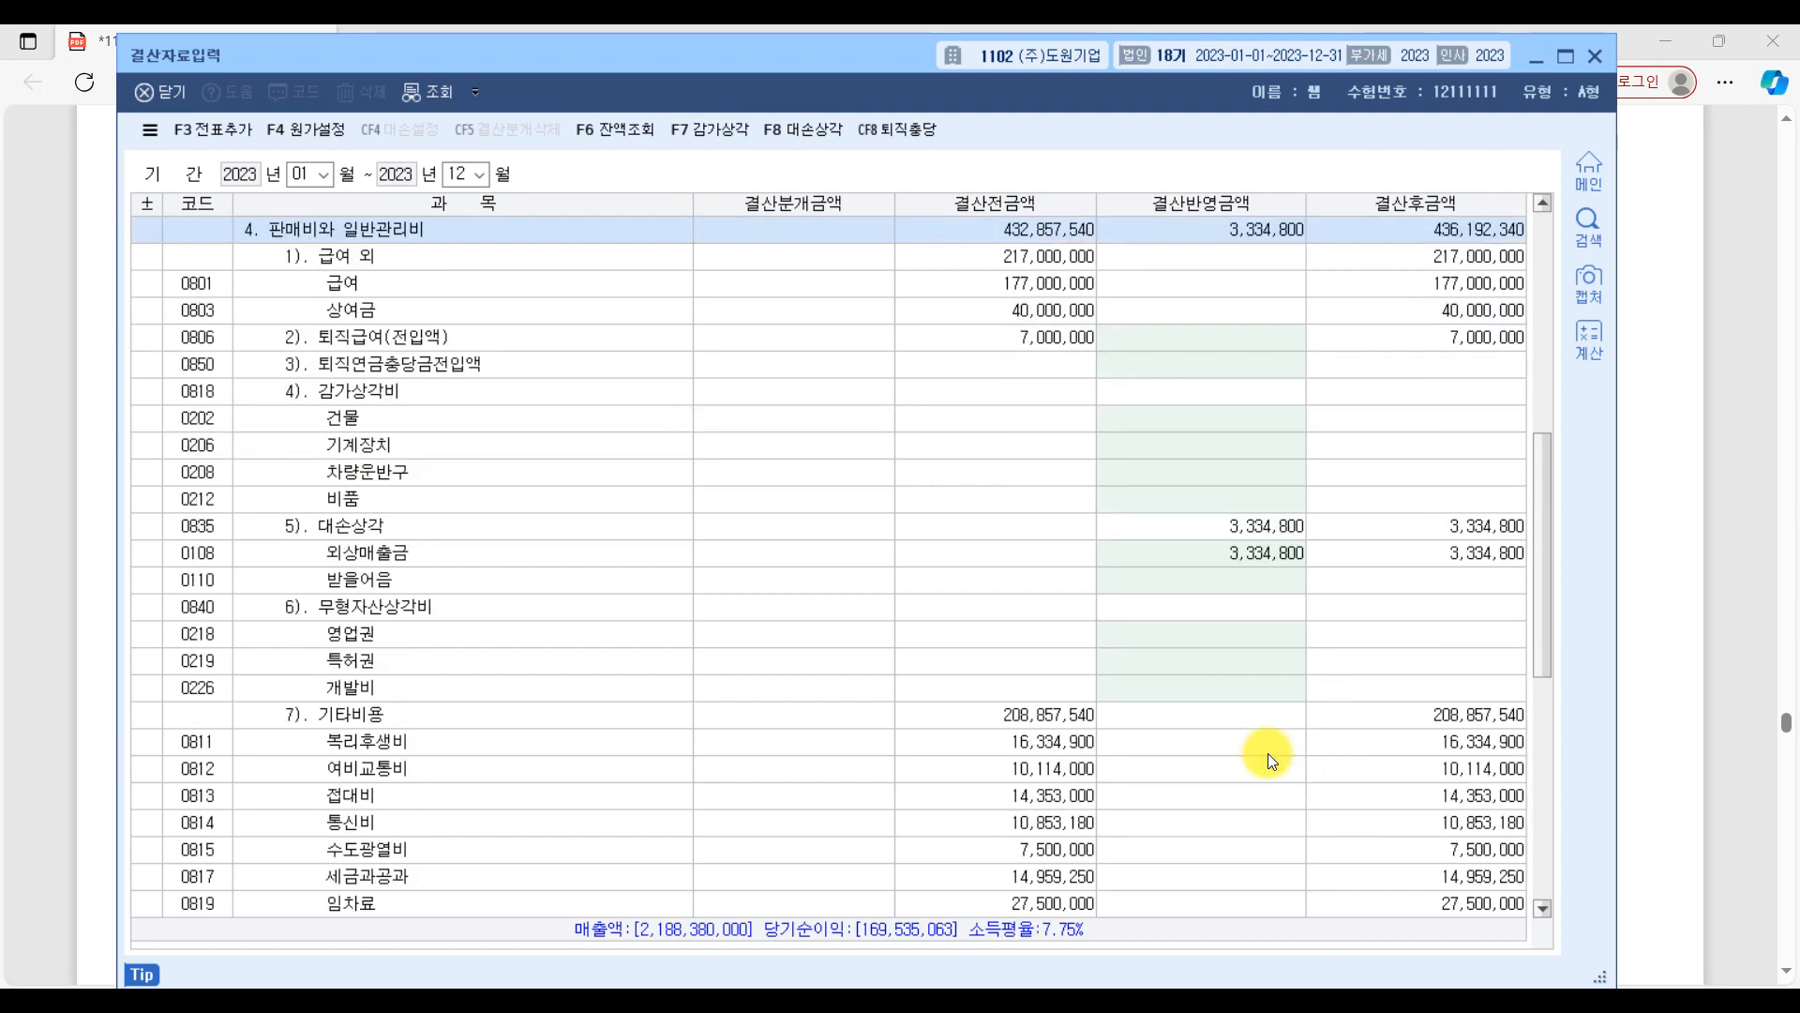
{"action": "scroll", "coordinate": [1268, 752], "scroll_direction": "down", "scroll_amount": 3}
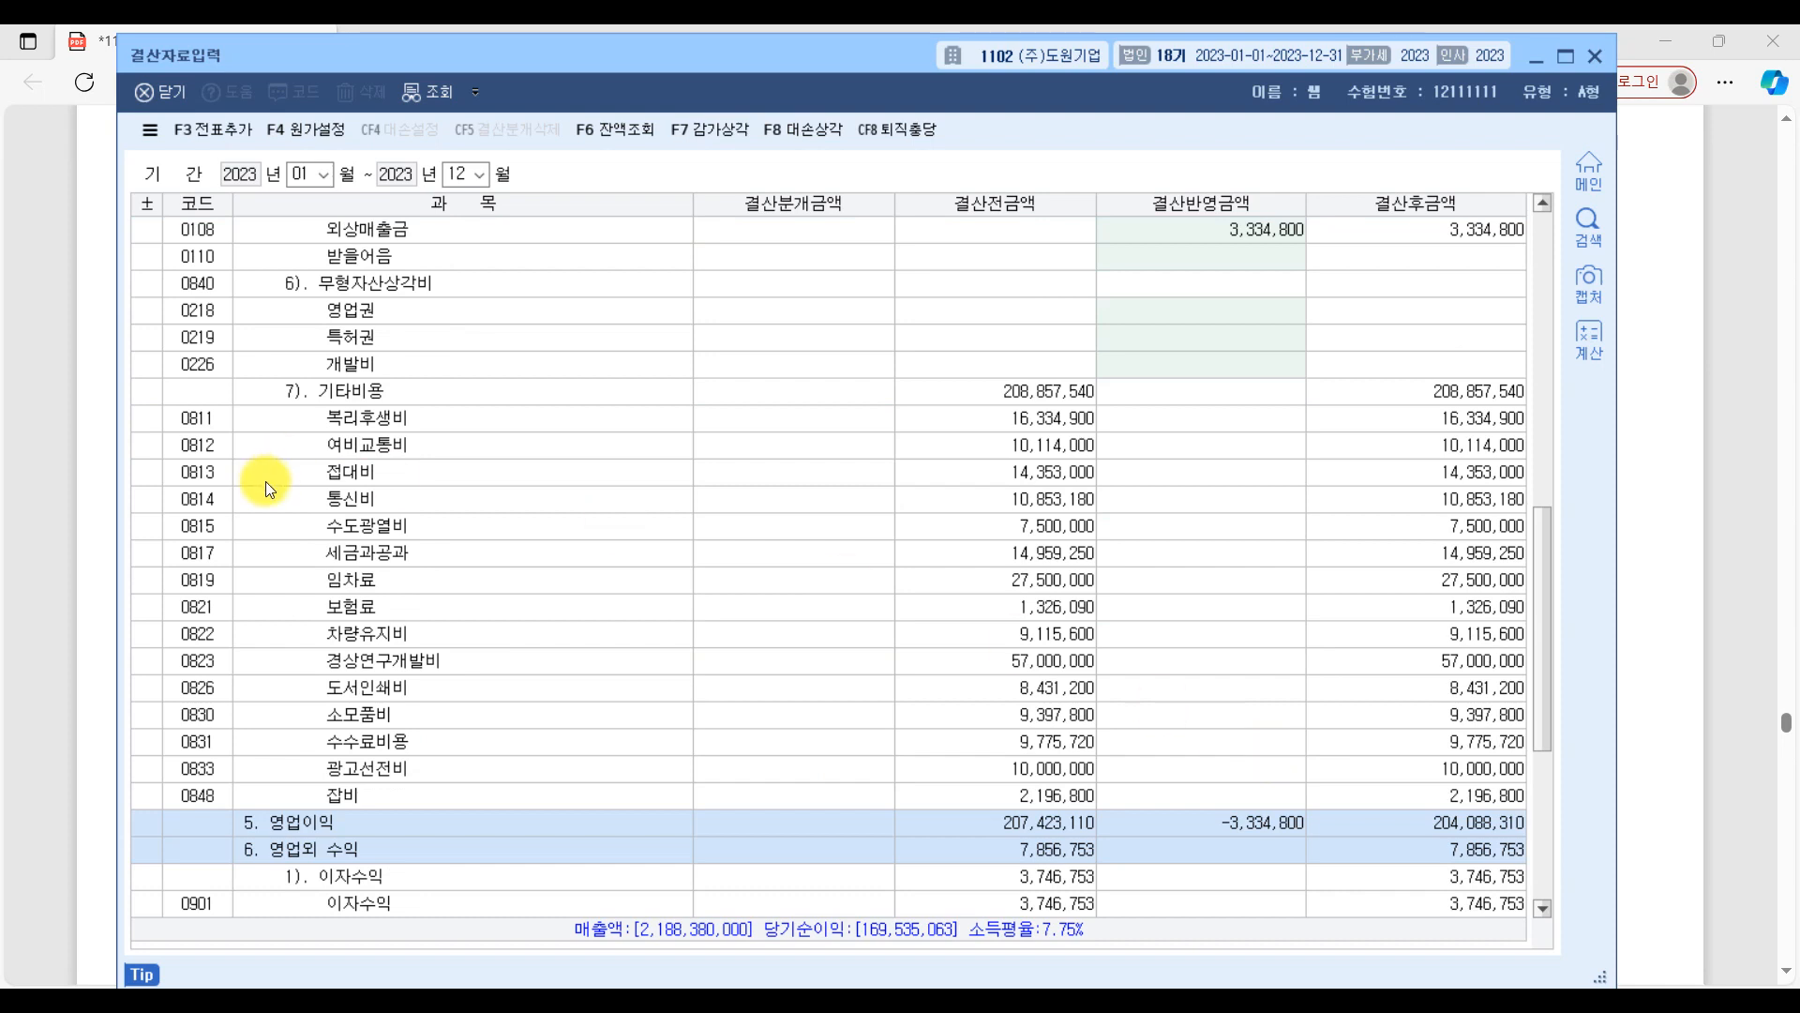
{"action": "scroll", "coordinate": [470, 512], "scroll_direction": "up", "scroll_amount": 3}
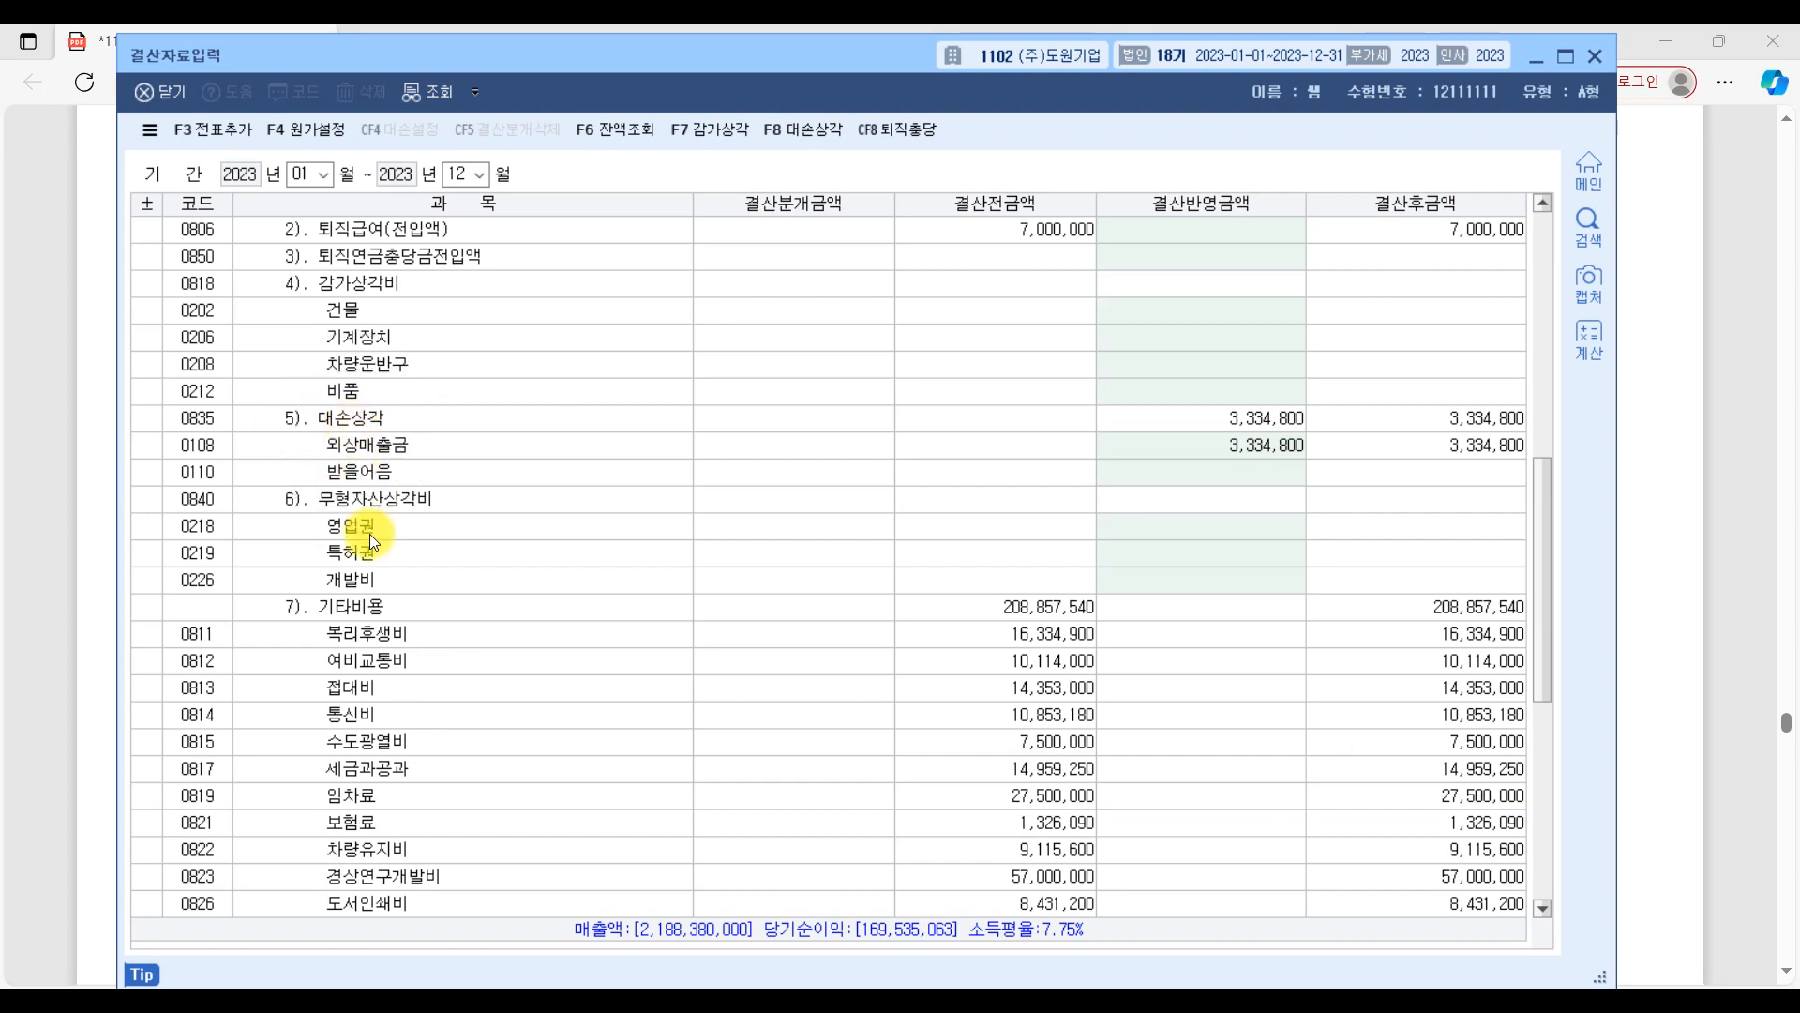
{"action": "scroll", "coordinate": [414, 673], "scroll_direction": "down", "scroll_amount": 5}
{"action": "scroll", "coordinate": [415, 668], "scroll_direction": "down", "scroll_amount": 1}
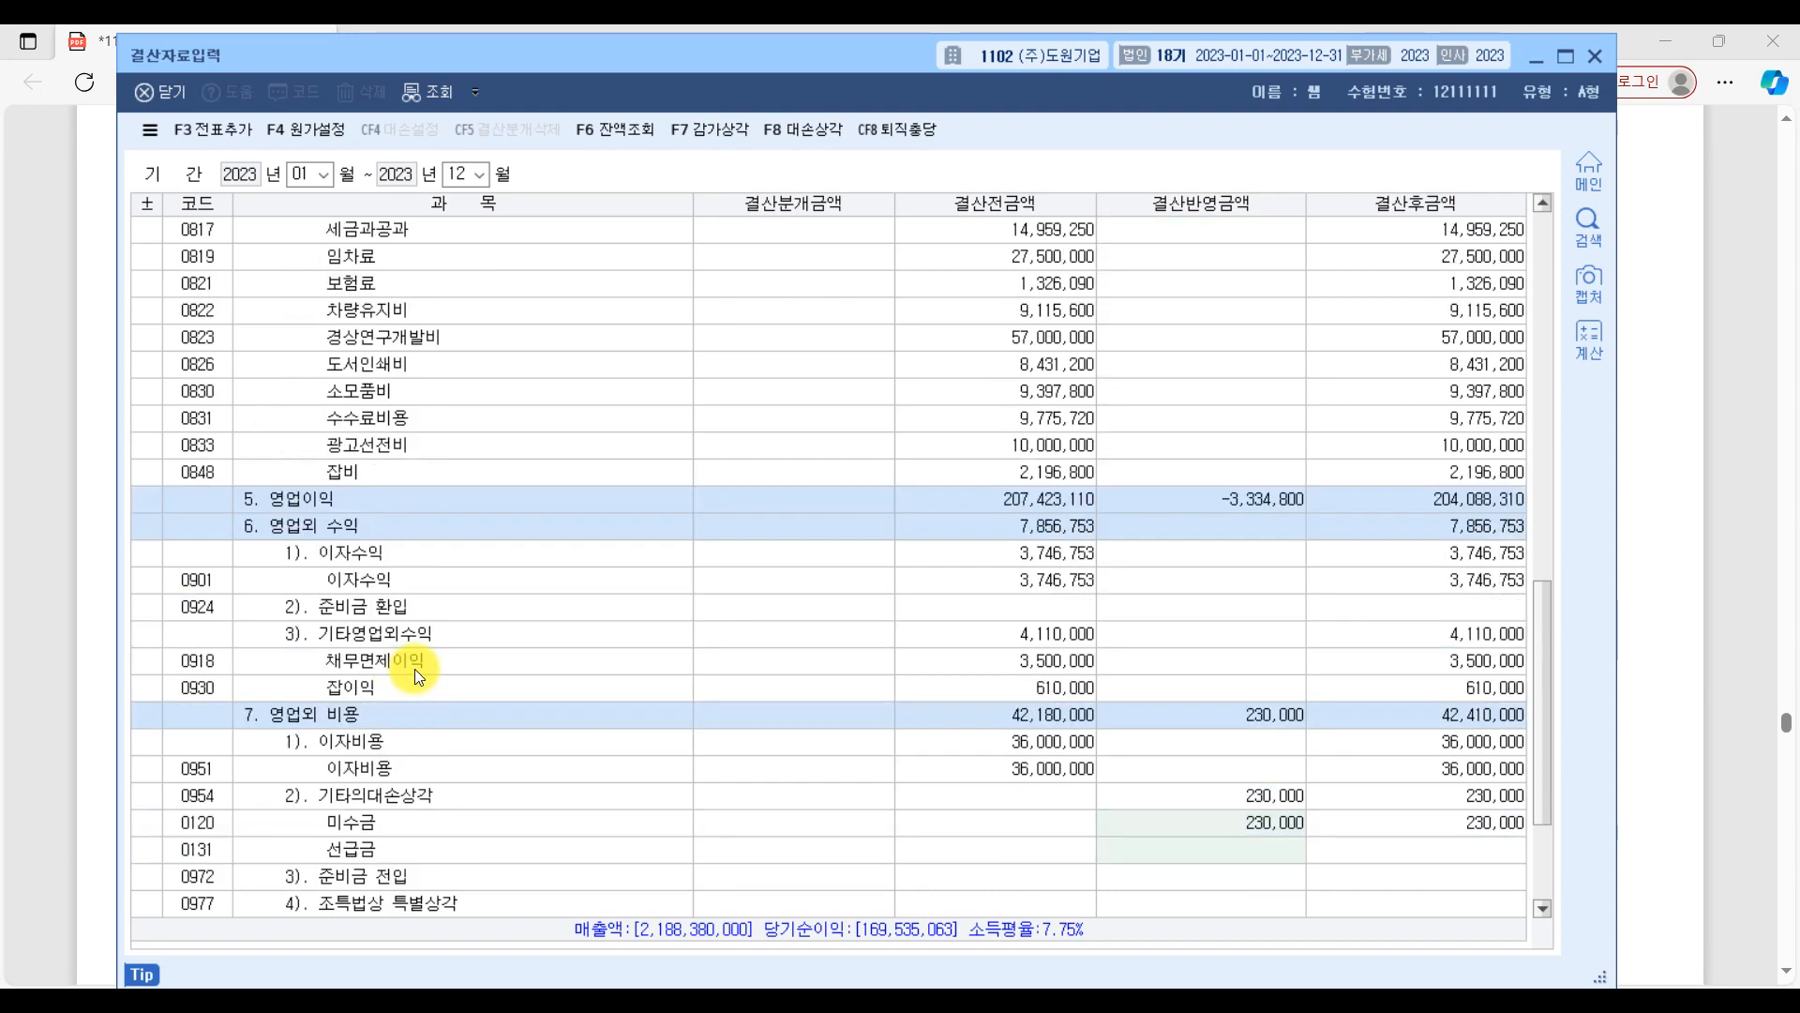
{"action": "scroll", "coordinate": [414, 668], "scroll_direction": "down", "scroll_amount": 1}
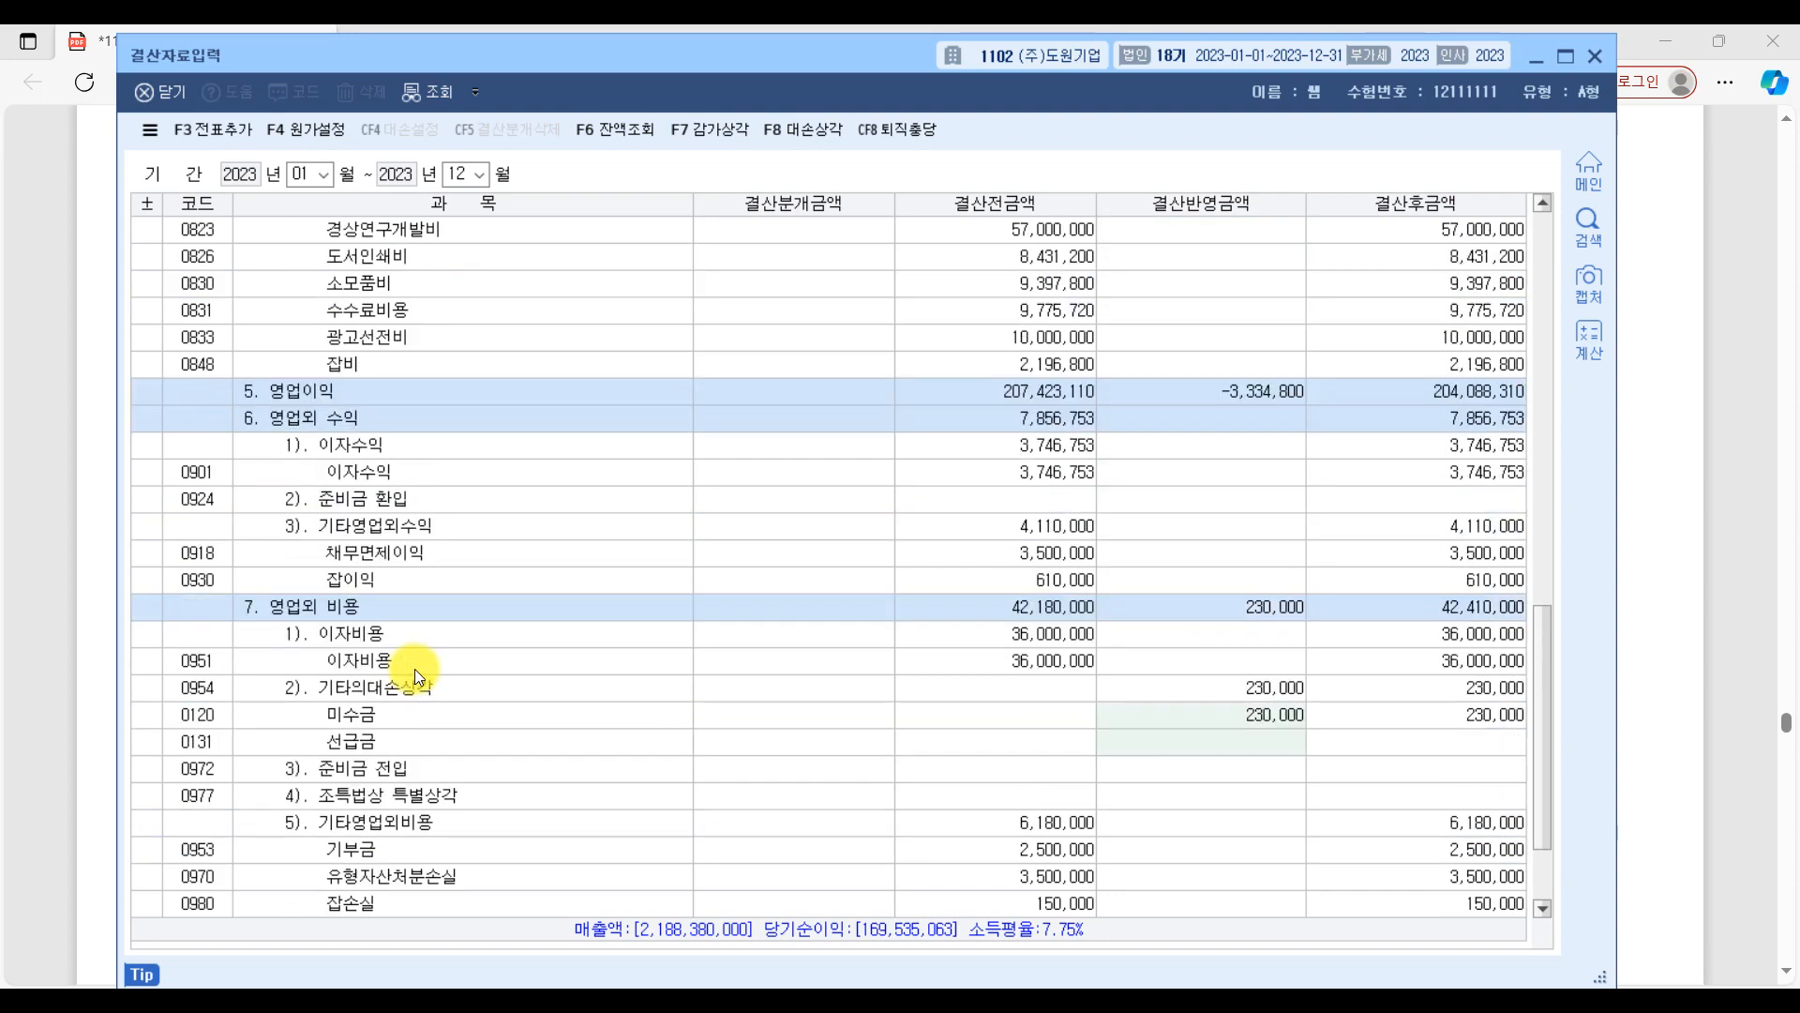
{"action": "left_click", "coordinate": [302, 617]}
{"action": "left_click", "coordinate": [358, 699]}
{"action": "left_click", "coordinate": [358, 699]}
{"action": "left_click", "coordinate": [354, 720]}
{"action": "left_click", "coordinate": [354, 720]}
{"action": "left_click", "coordinate": [1262, 719]}
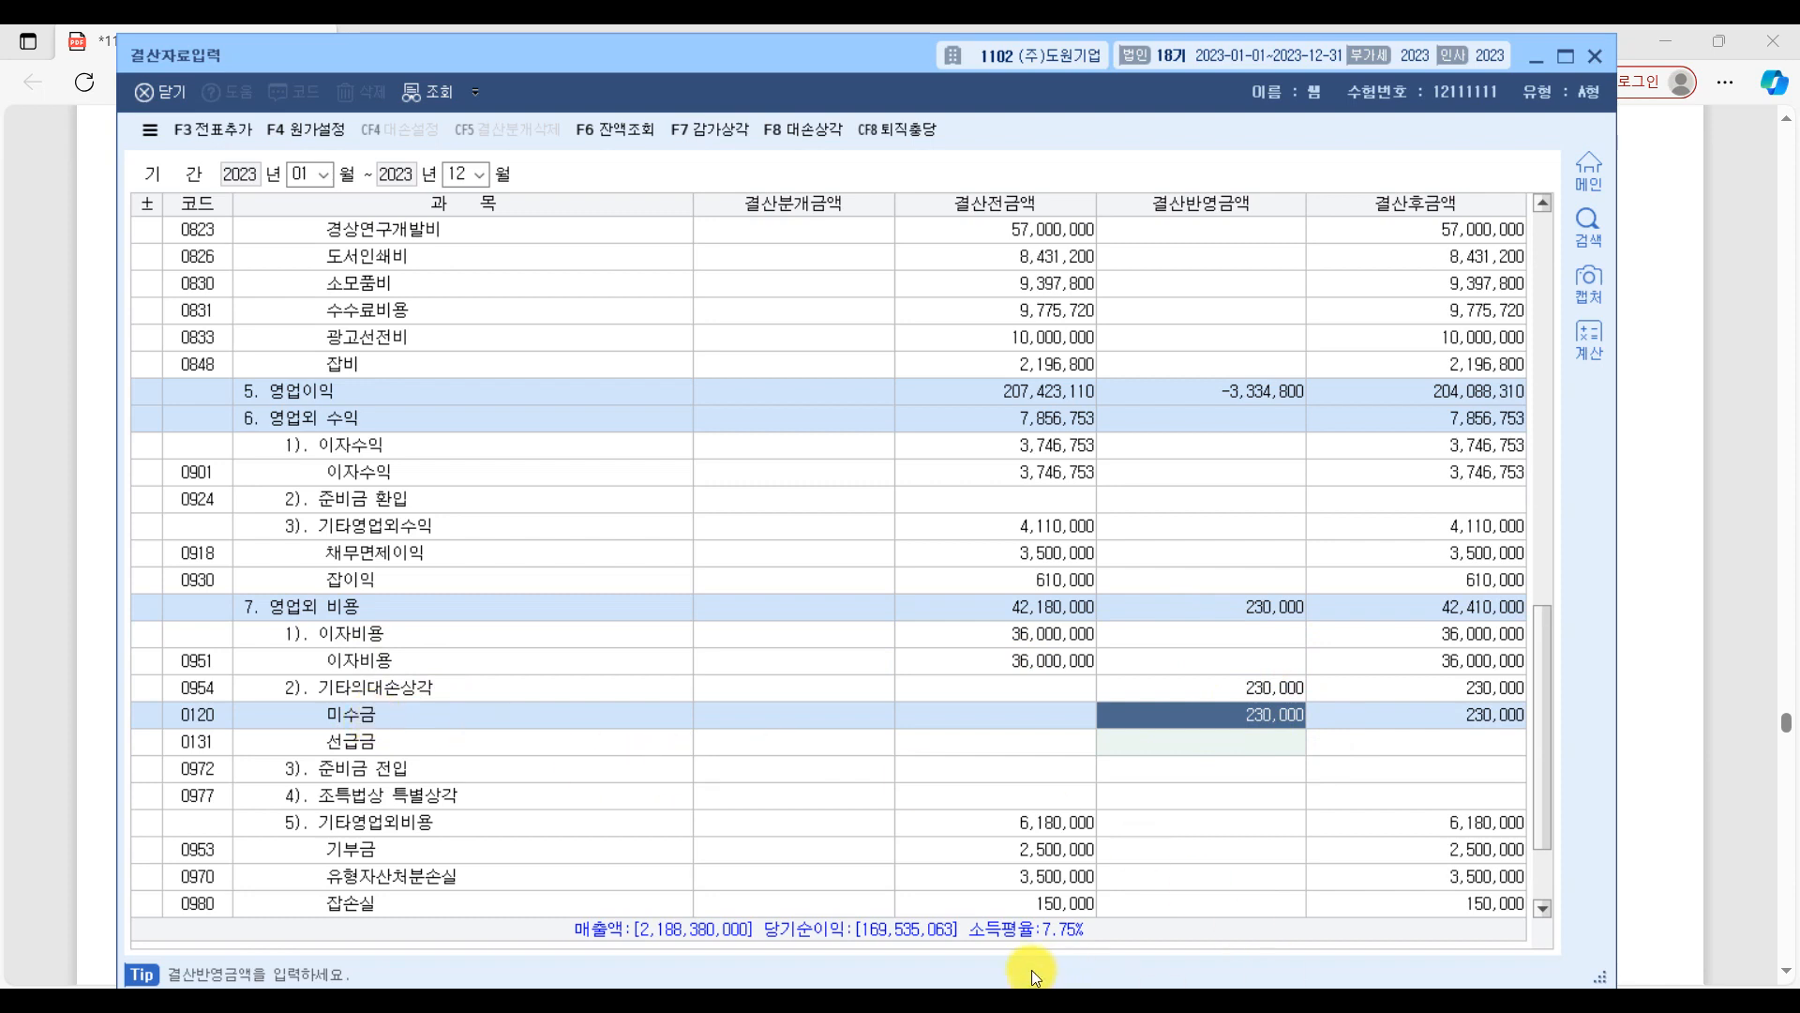
Switch to the exam PDF and underline the debit and credit lines of question [3]'s alternative 일반전표입력 answer.
{"action": "left_click", "coordinate": [1031, 1000]}
{"action": "scroll", "coordinate": [966, 563], "scroll_direction": "down", "scroll_amount": 4}
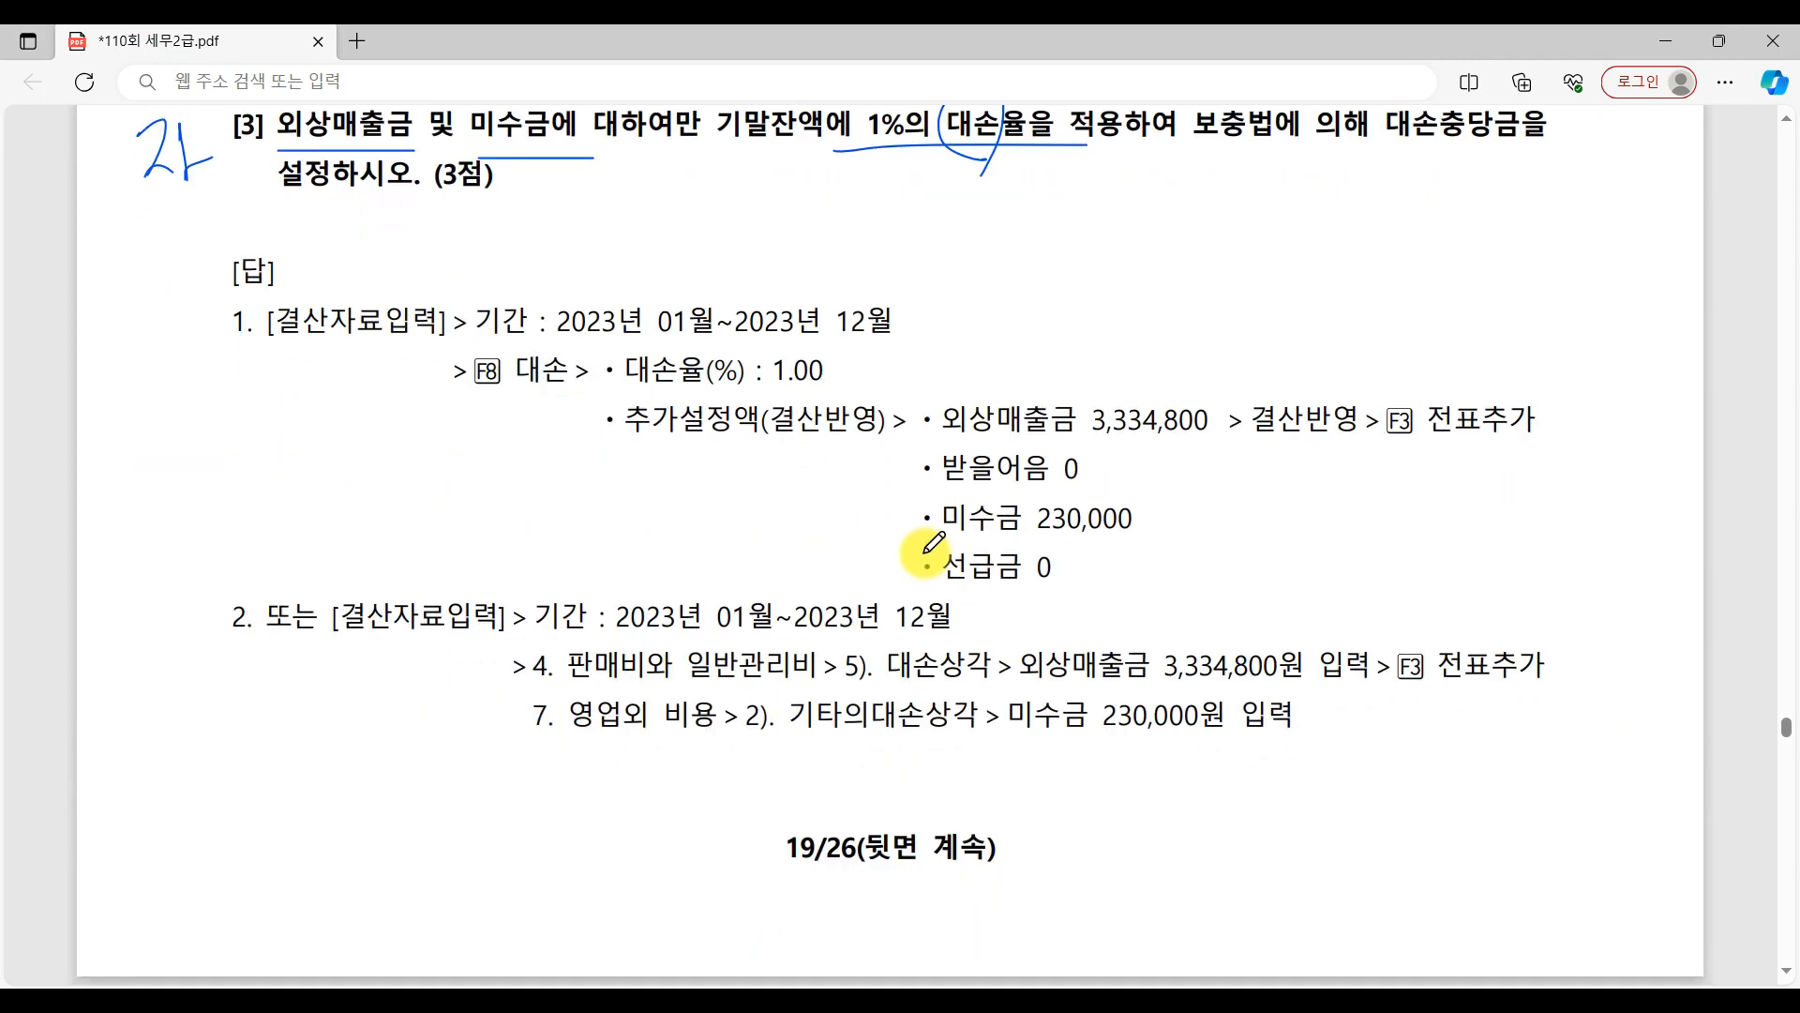
{"action": "scroll", "coordinate": [929, 548], "scroll_direction": "down", "scroll_amount": 9}
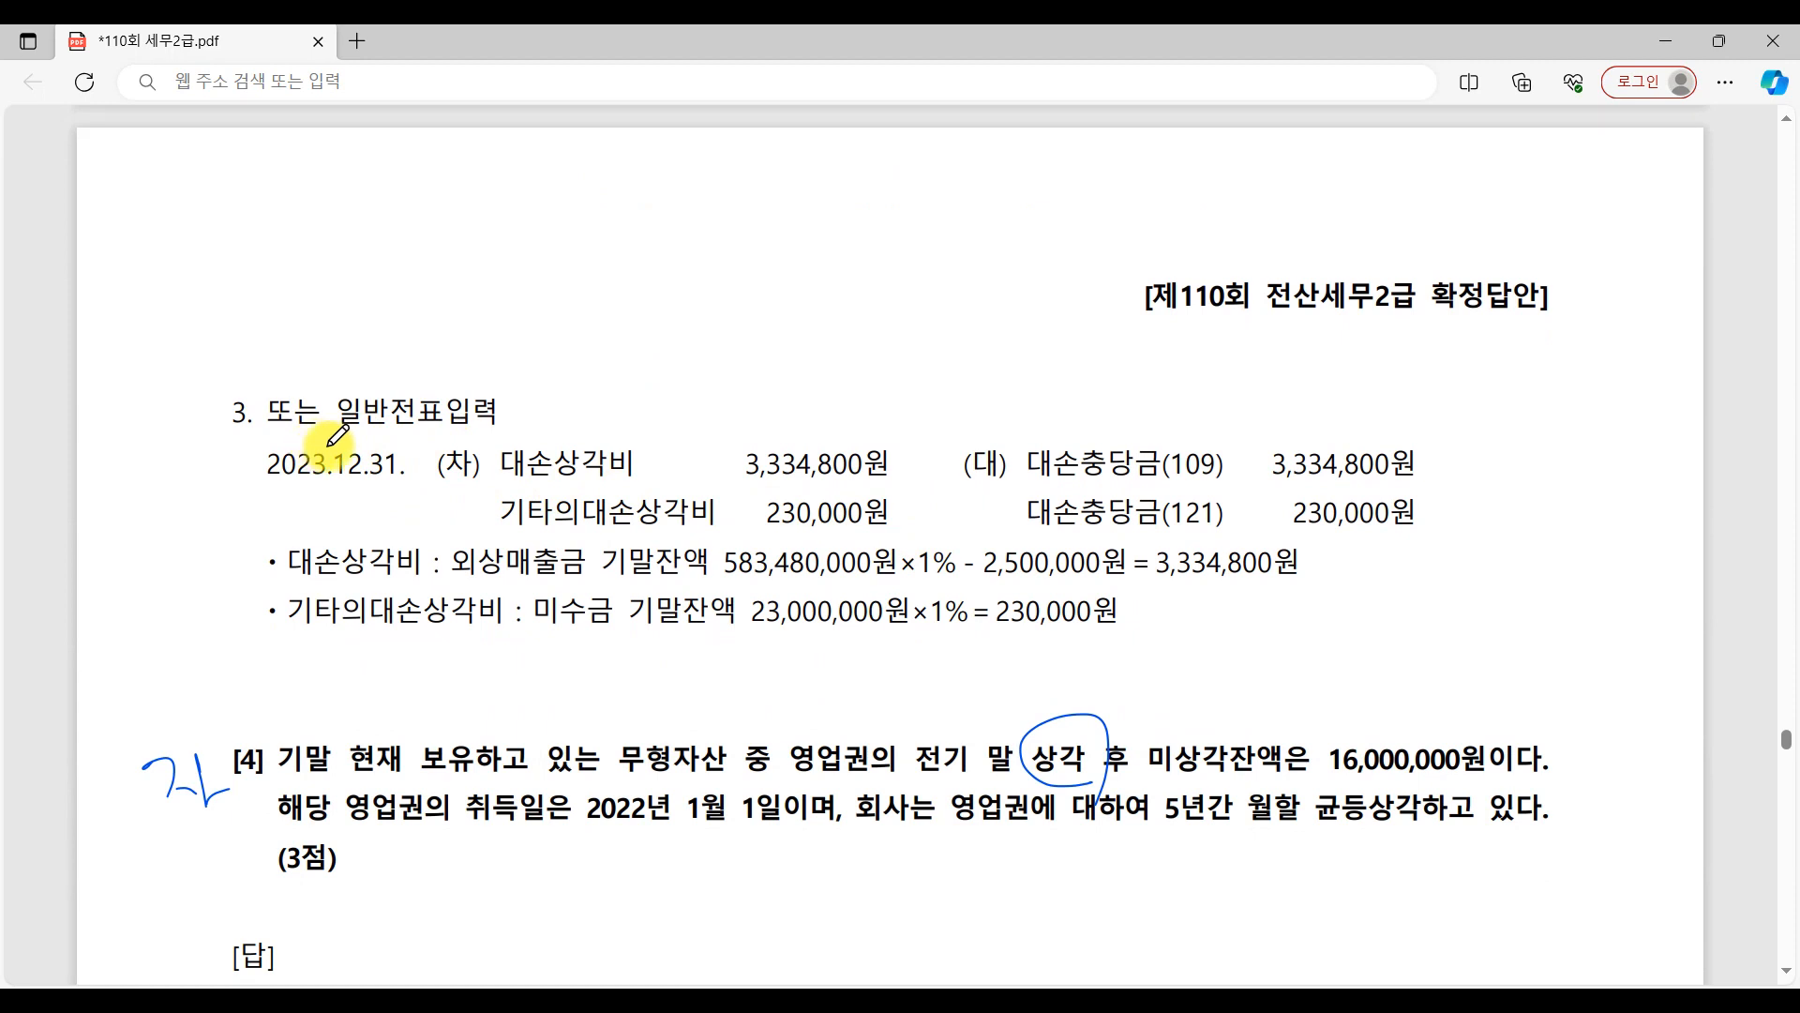
{"action": "left_click_drag", "start_coordinate": [498, 481], "coordinate": [884, 480]}
{"action": "left_click_drag", "start_coordinate": [529, 527], "coordinate": [952, 528]}
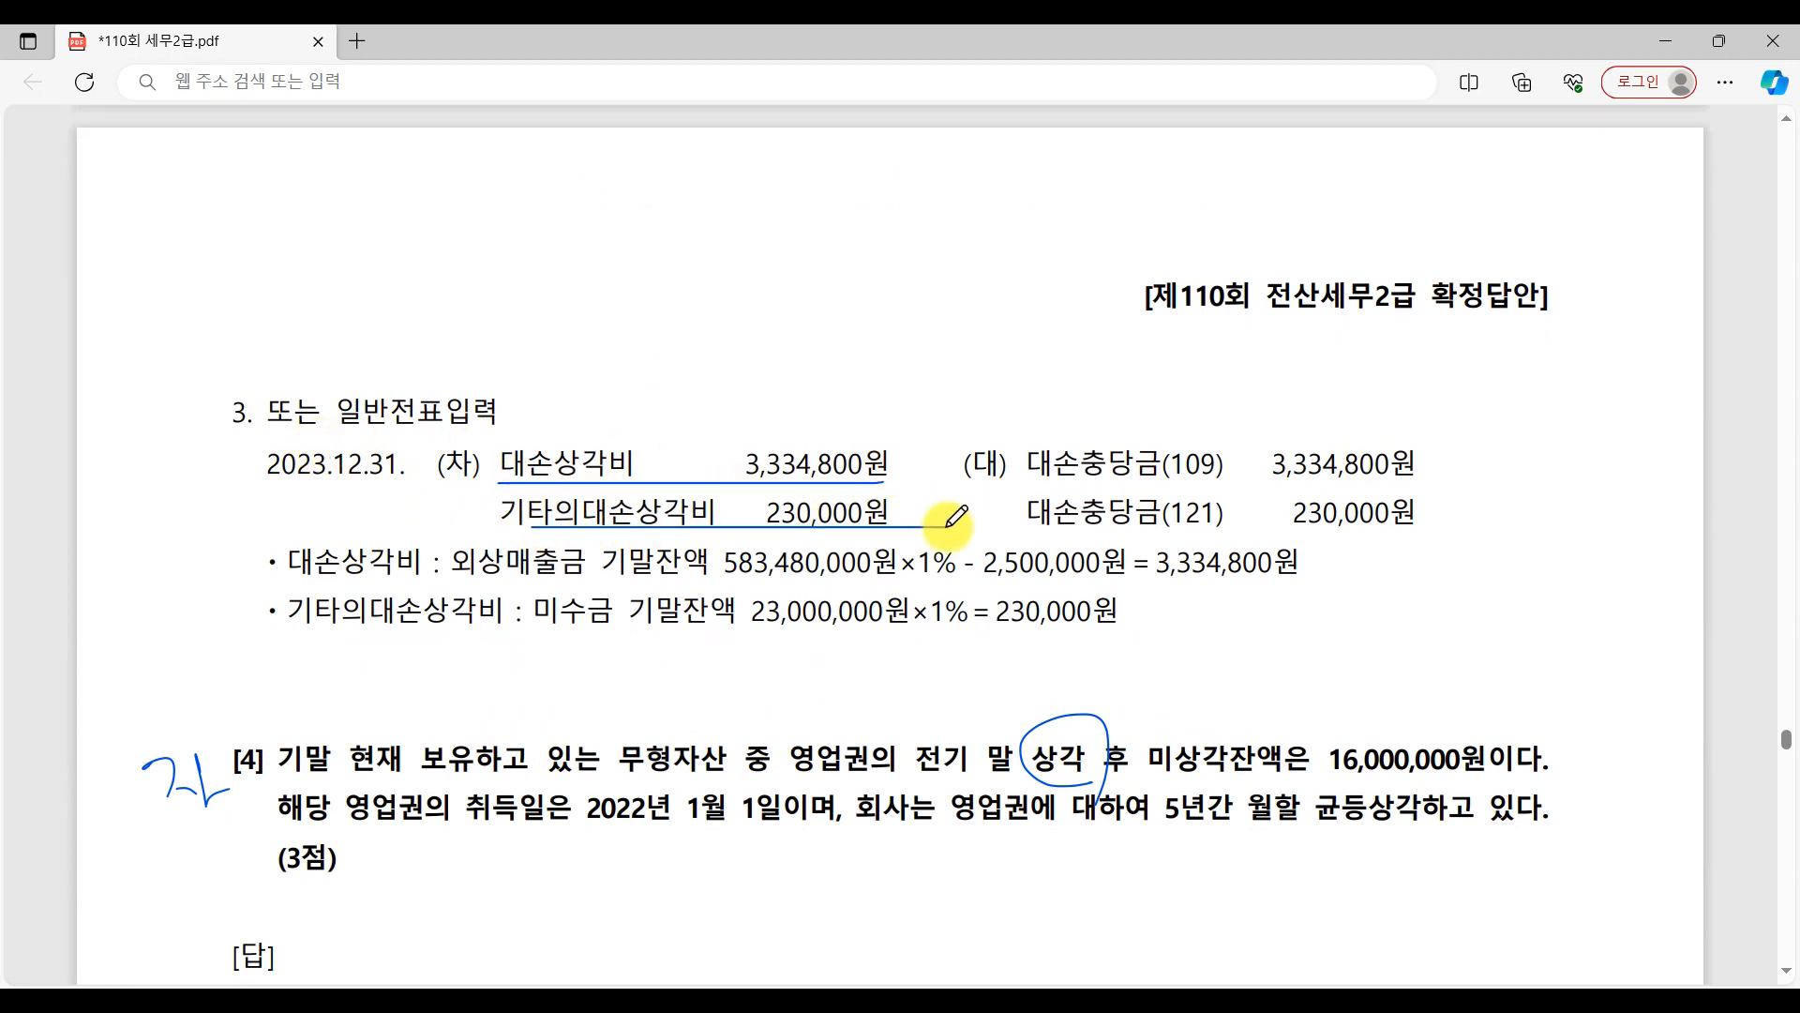
{"action": "left_click_drag", "start_coordinate": [1046, 497], "coordinate": [1411, 504]}
{"action": "left_click_drag", "start_coordinate": [1046, 539], "coordinate": [1458, 547]}
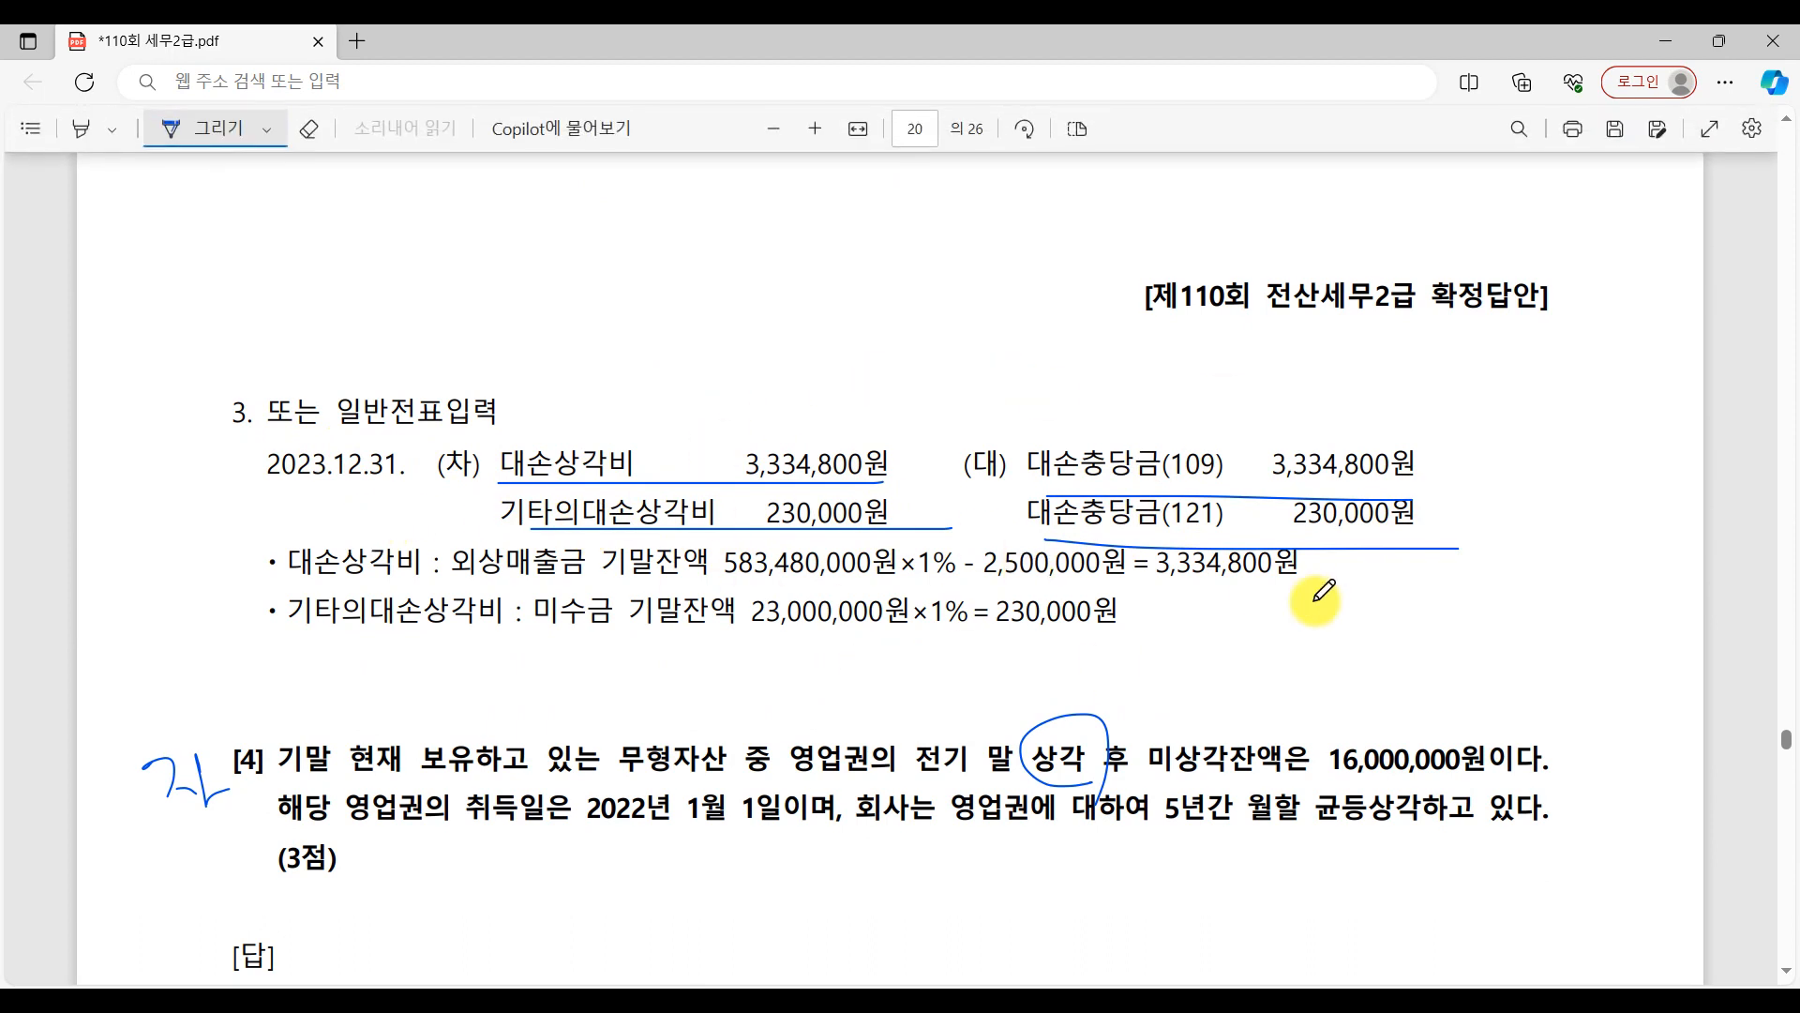
Underline 16,000,000원, 2022년 1월 1일 and 5년간 월할 균등상각 in question [4], and draw a line below (3점).
{"action": "key", "text": "alt+Tab"}
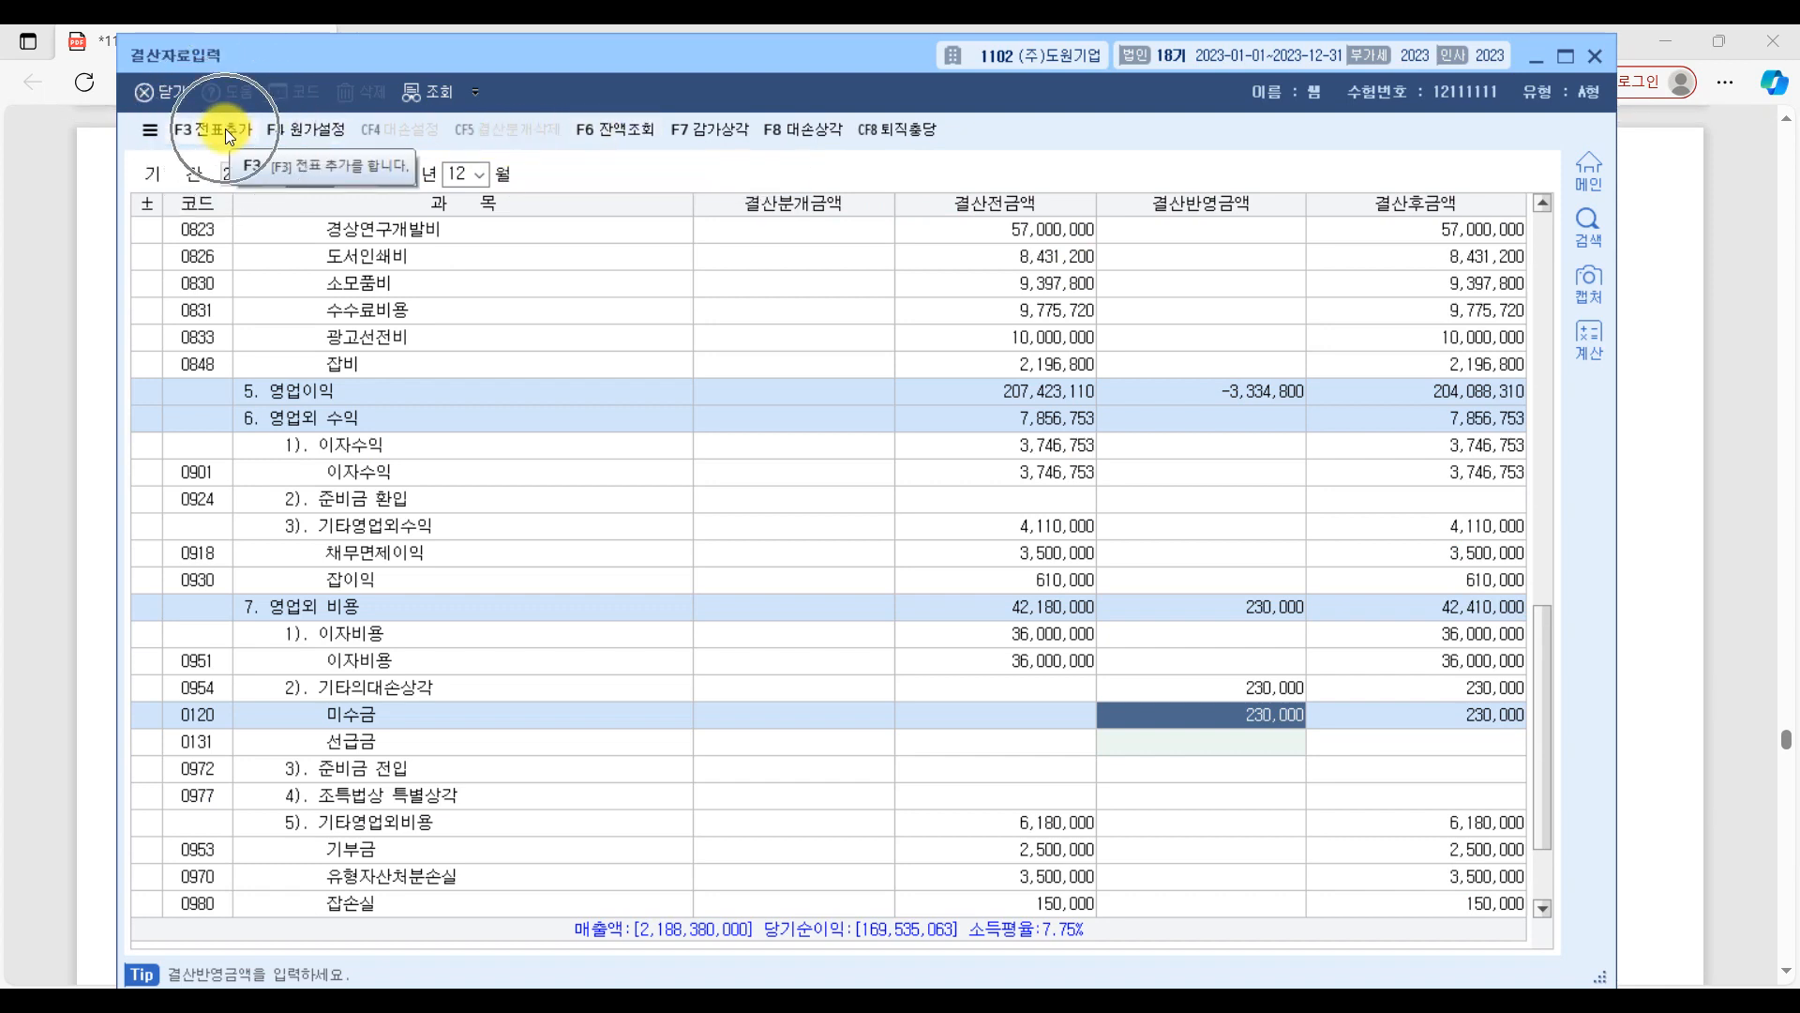
{"action": "left_click", "coordinate": [1721, 557]}
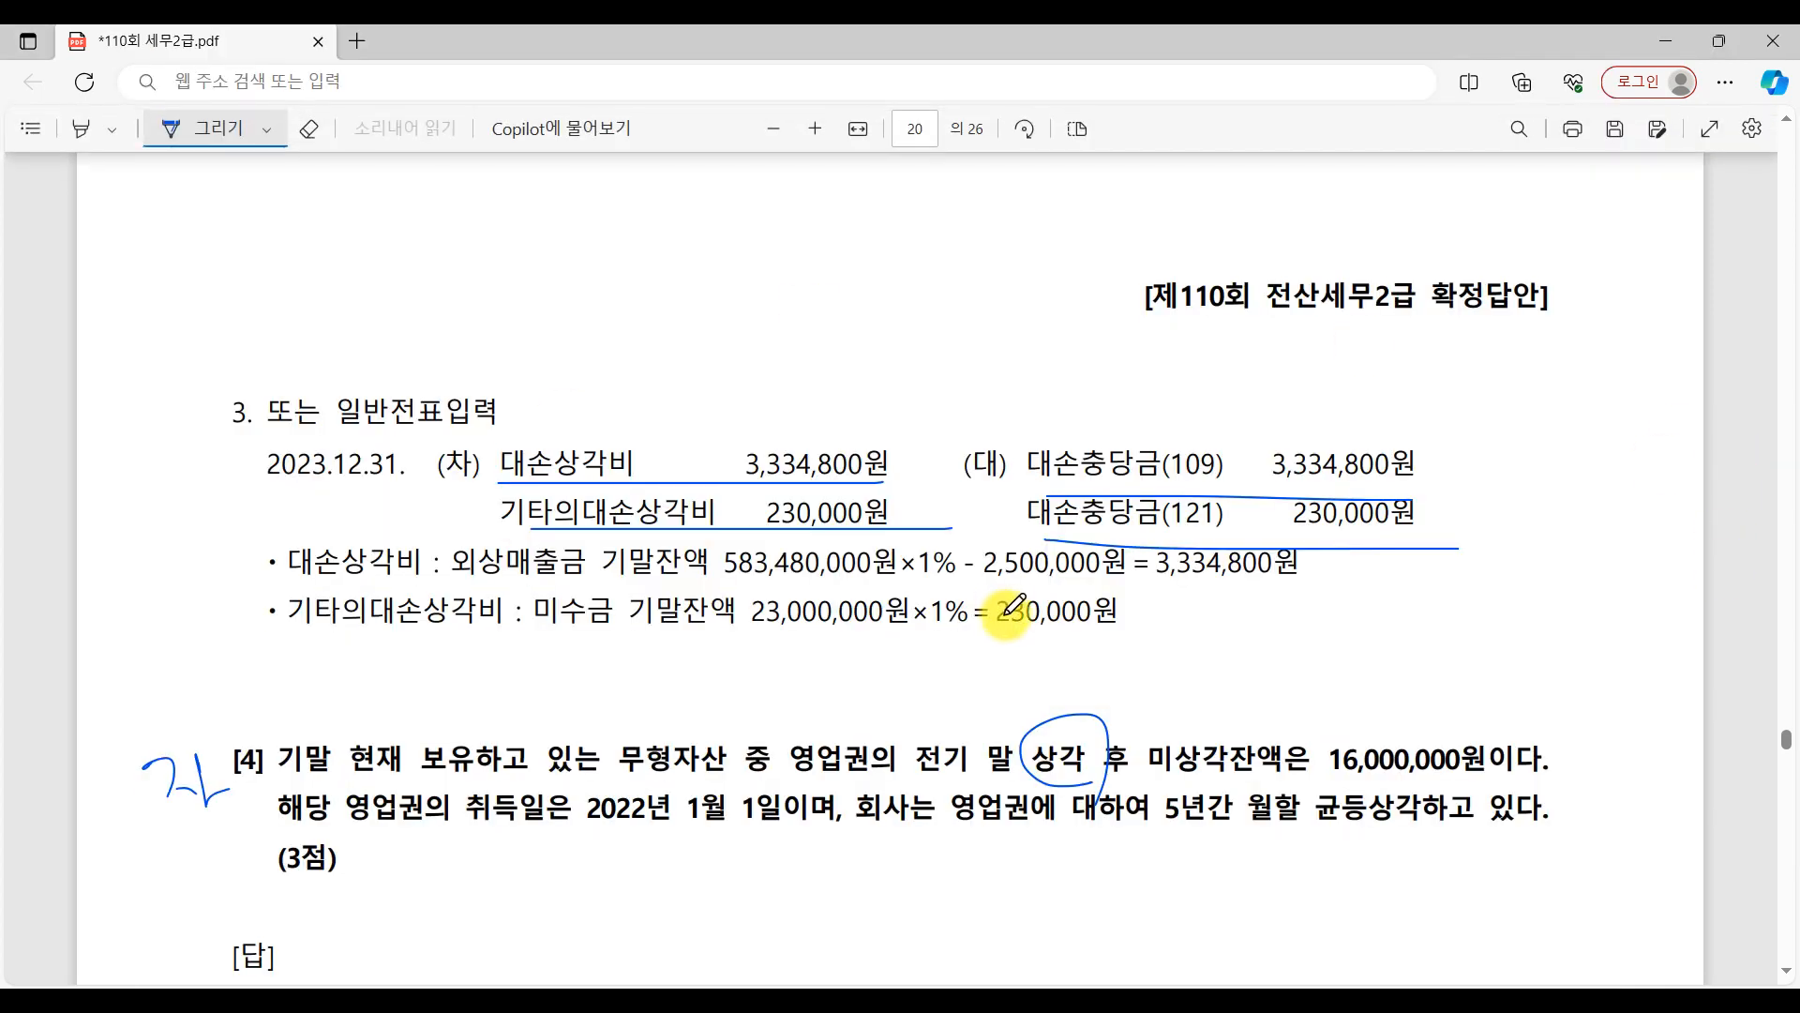
{"action": "scroll", "coordinate": [1013, 605], "scroll_direction": "down", "scroll_amount": 5}
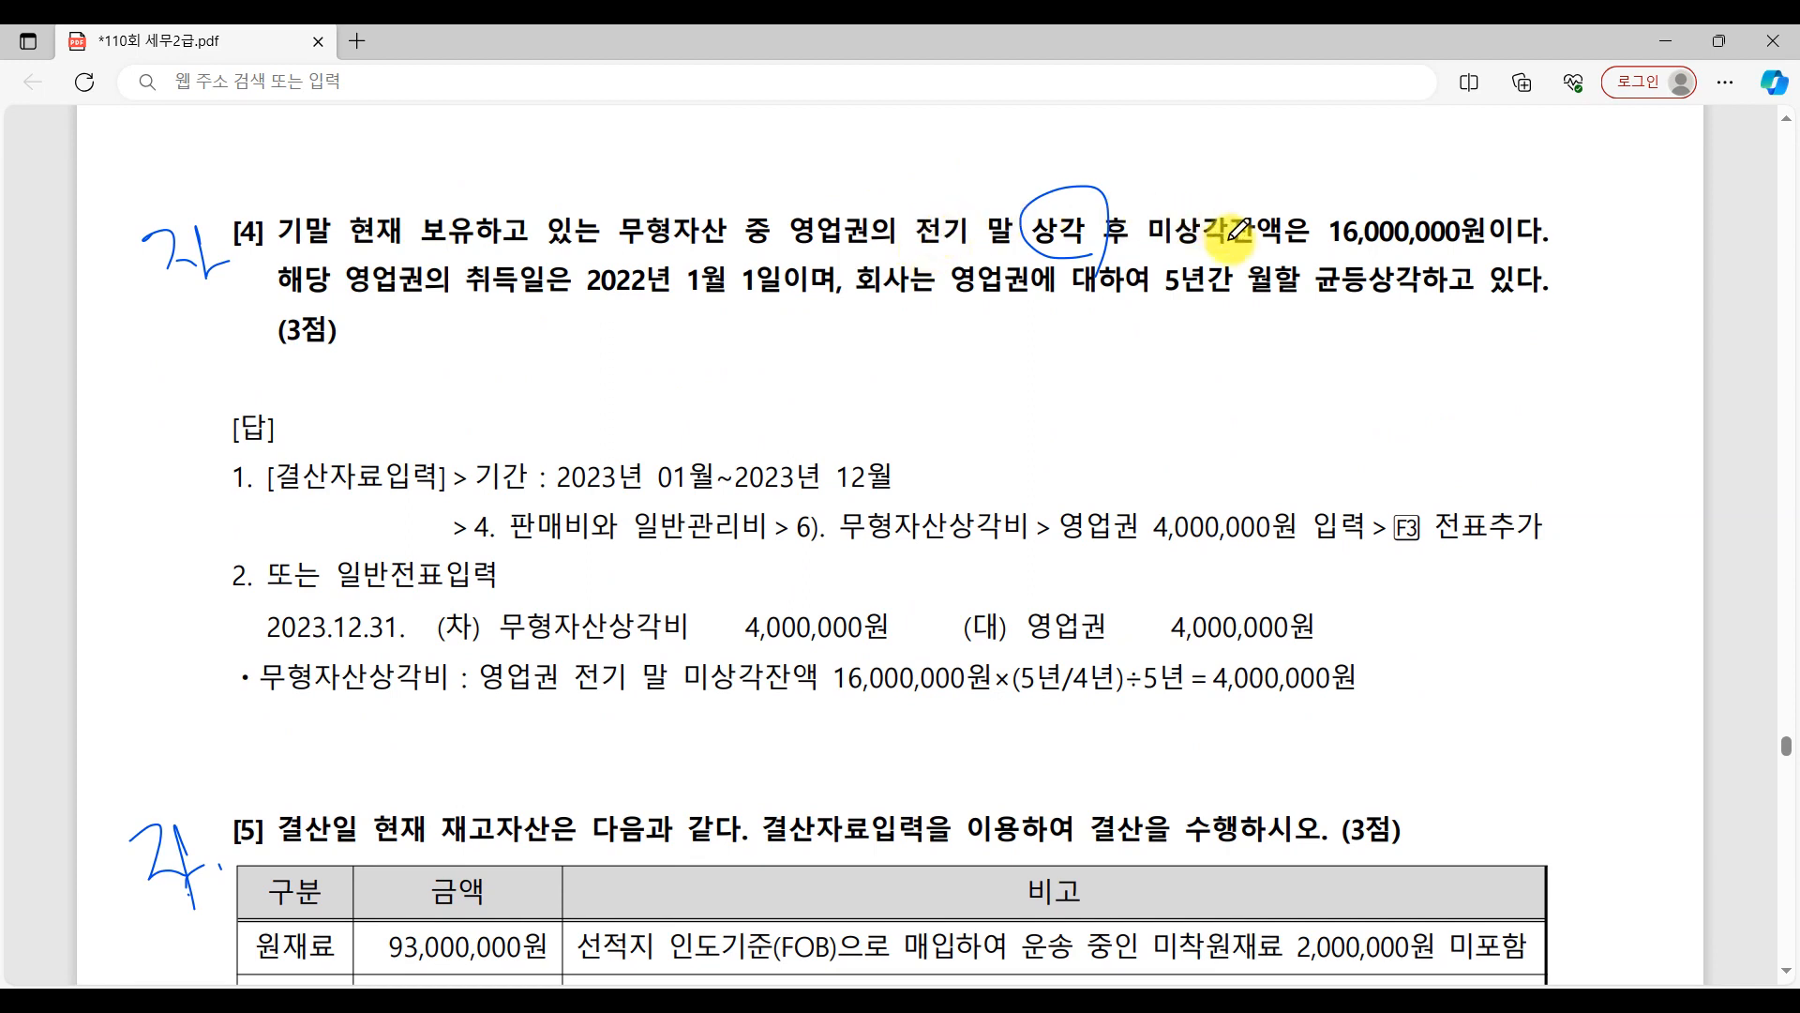
{"action": "left_click_drag", "start_coordinate": [1332, 249], "coordinate": [1636, 254]}
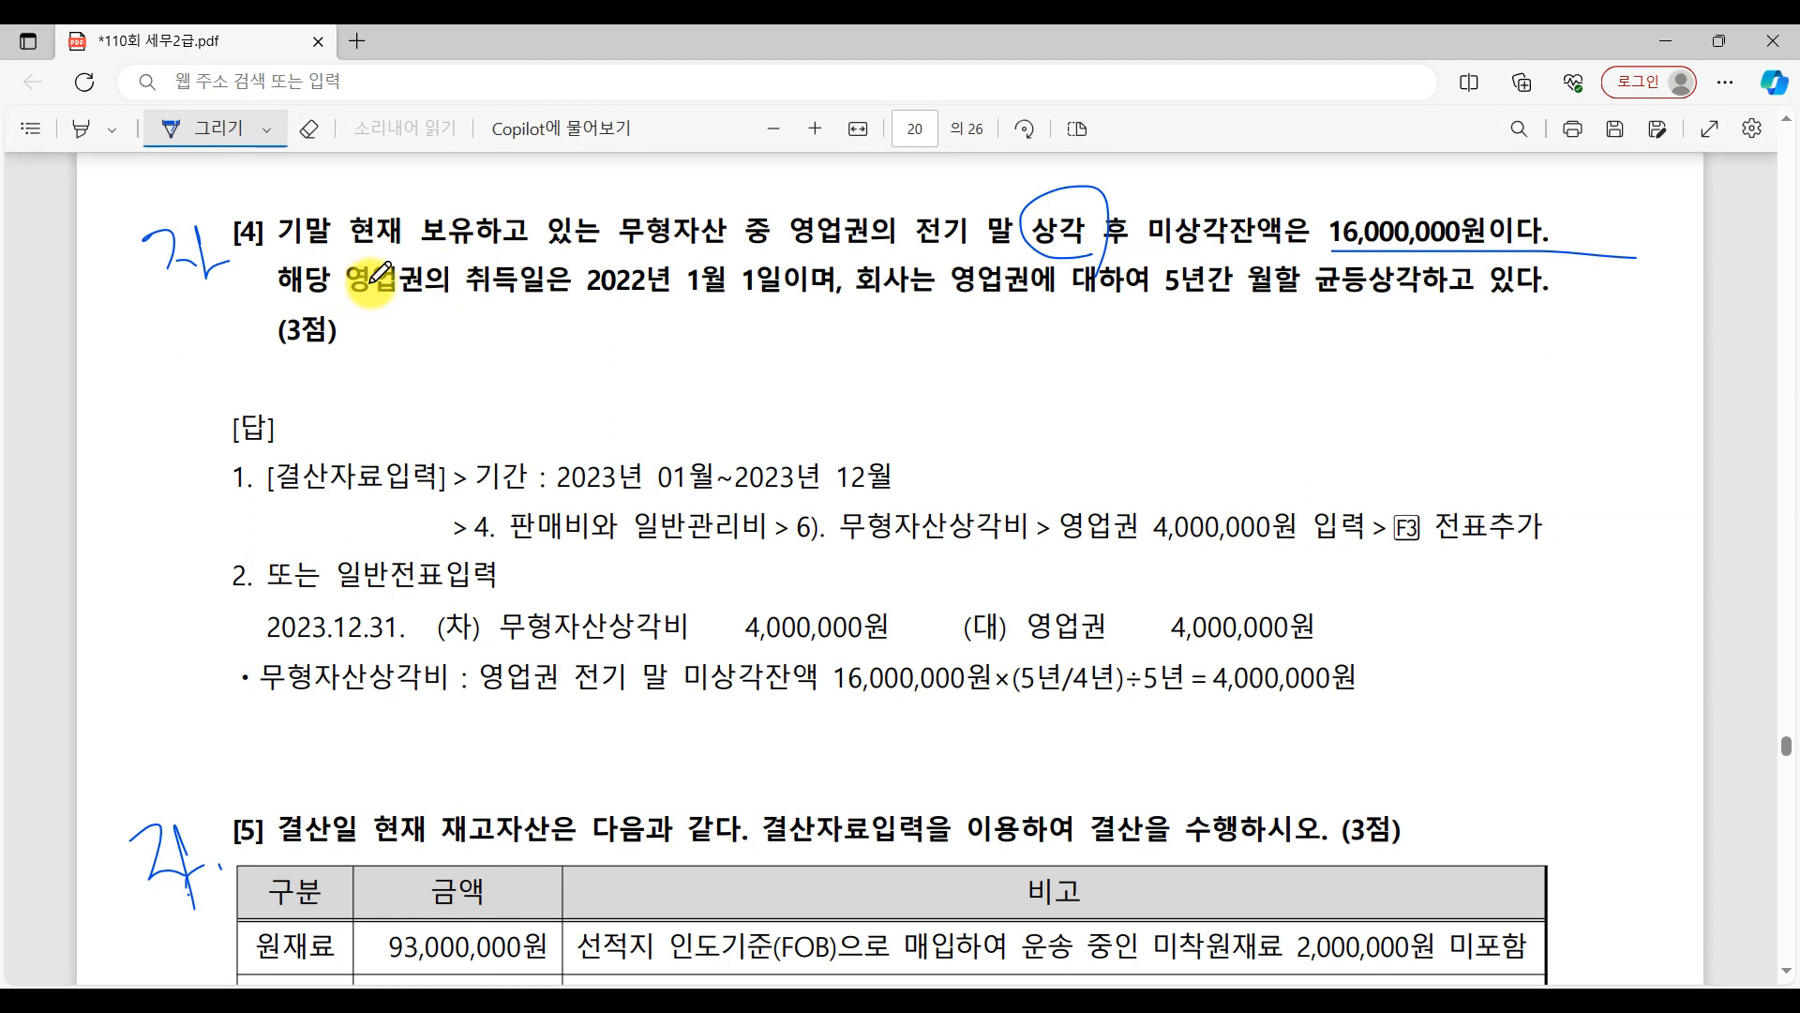
{"action": "left_click_drag", "start_coordinate": [608, 304], "coordinate": [802, 304]}
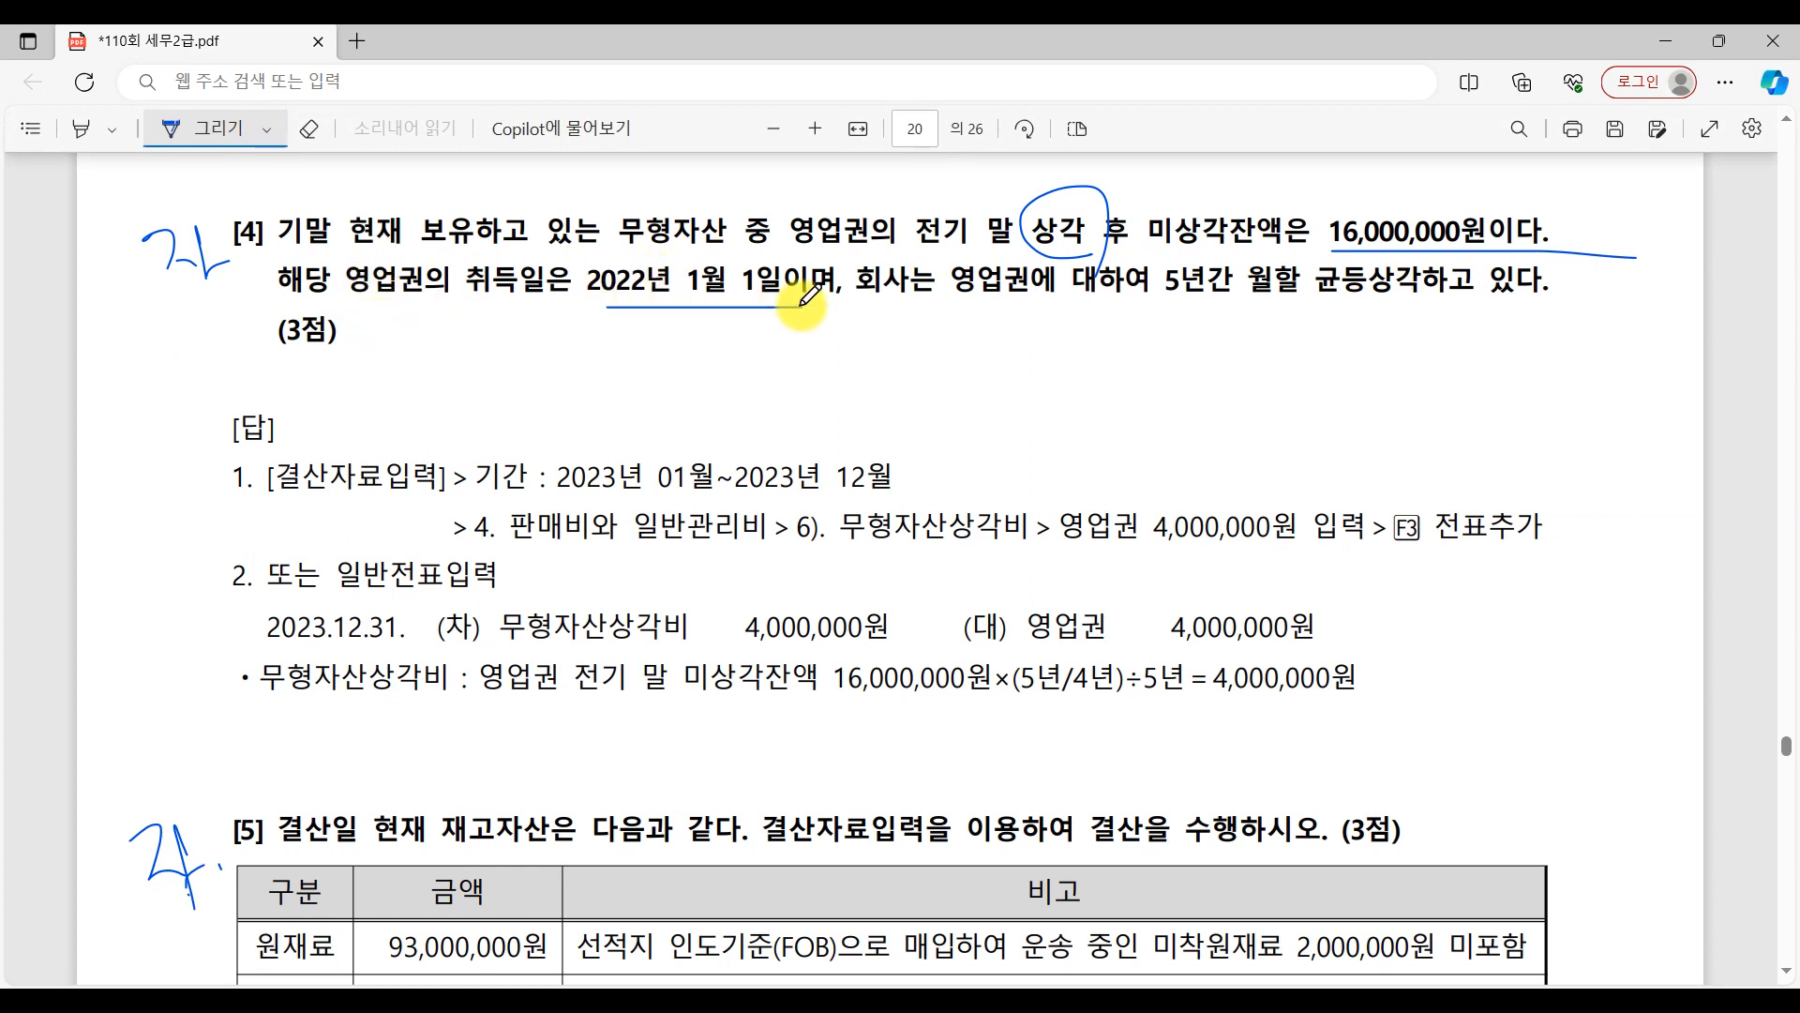
{"action": "left_click_drag", "start_coordinate": [1169, 307], "coordinate": [1538, 308]}
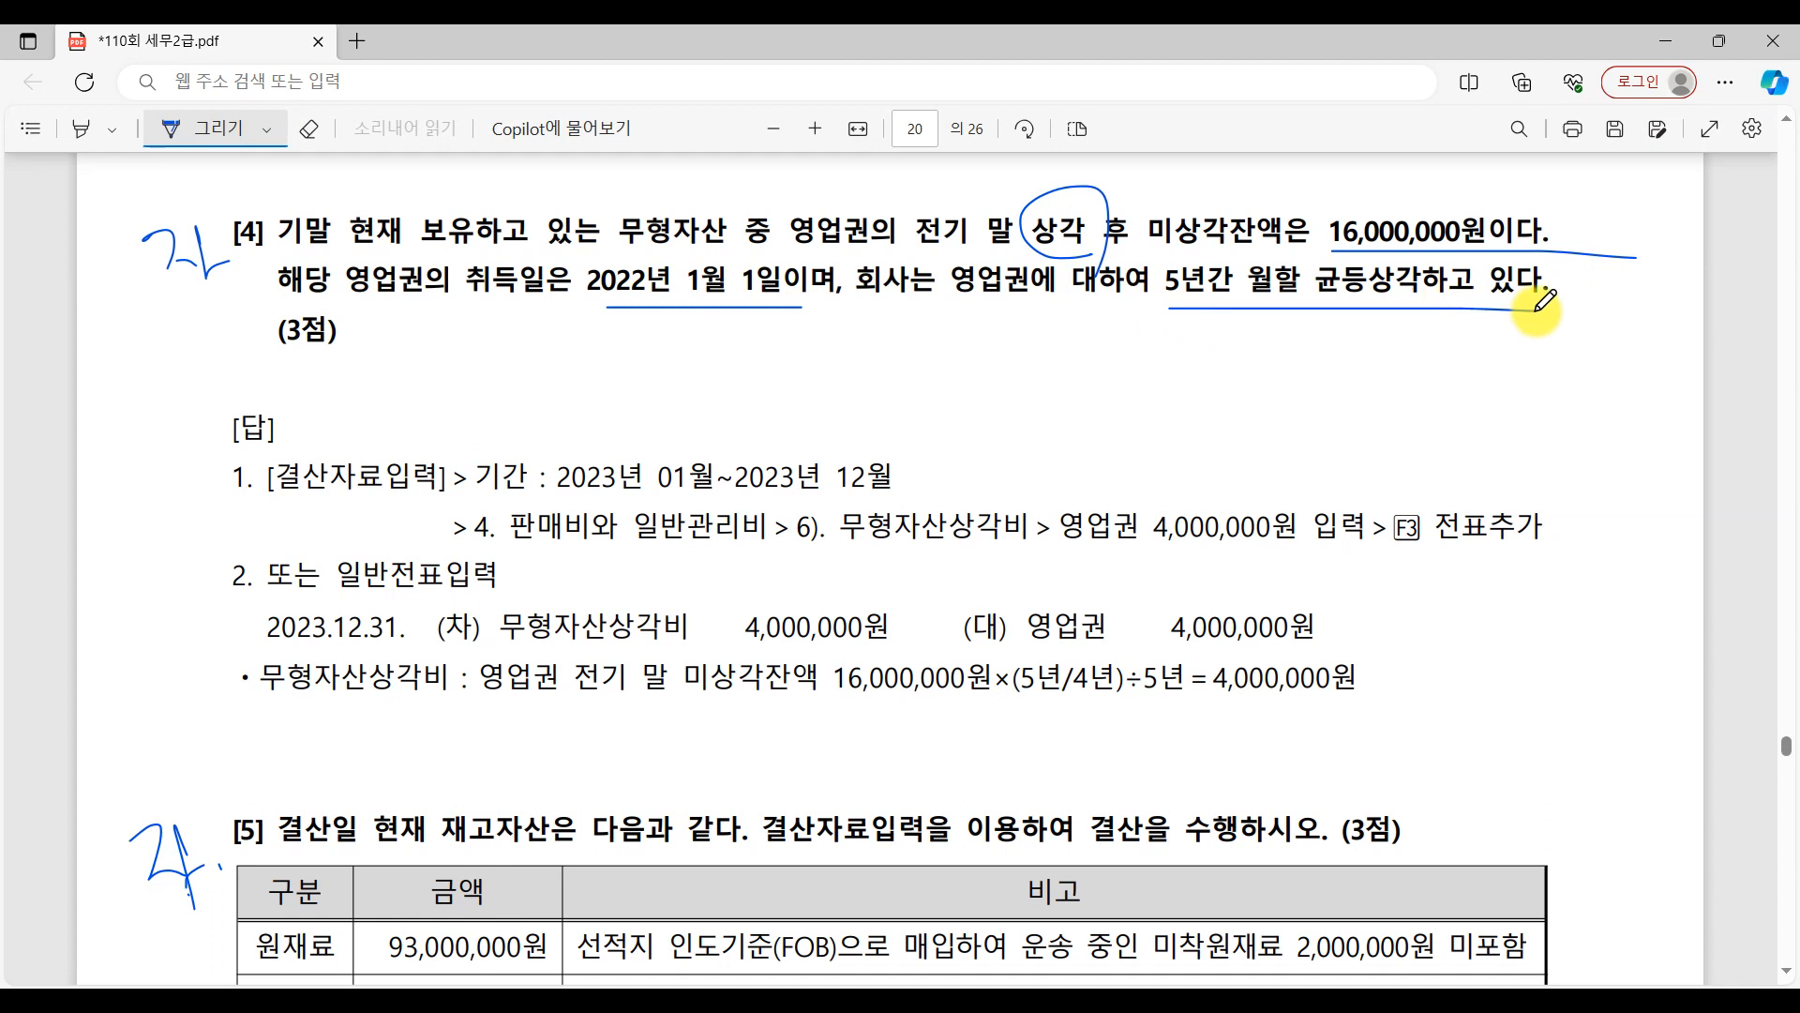
{"action": "left_click_drag", "start_coordinate": [254, 373], "coordinate": [551, 373]}
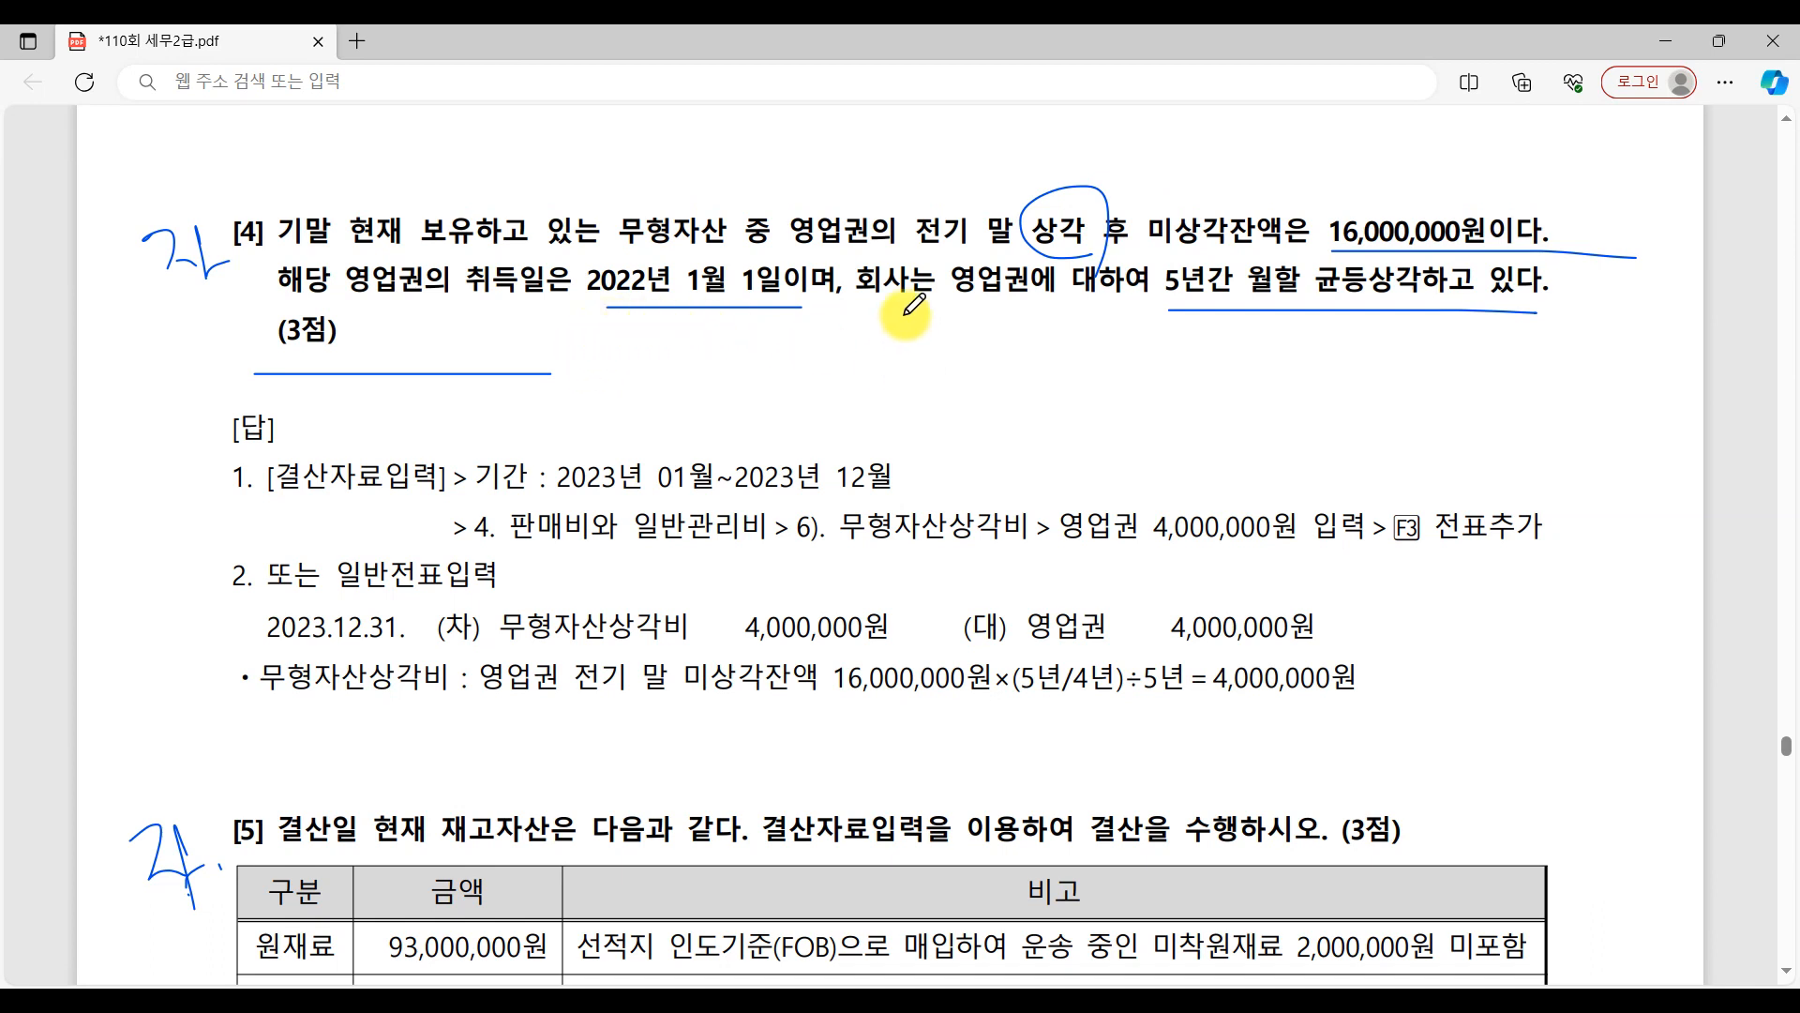
Handwrite the fraction 취득원가 over 내용연수 below question [4]'s text.
{"action": "mouse_move", "coordinate": [722, 338]}
{"action": "left_mouse_down"}
{"action": "mouse_move", "coordinate": [739, 369]}
{"action": "mouse_move", "coordinate": [787, 383]}
{"action": "left_mouse_up"}
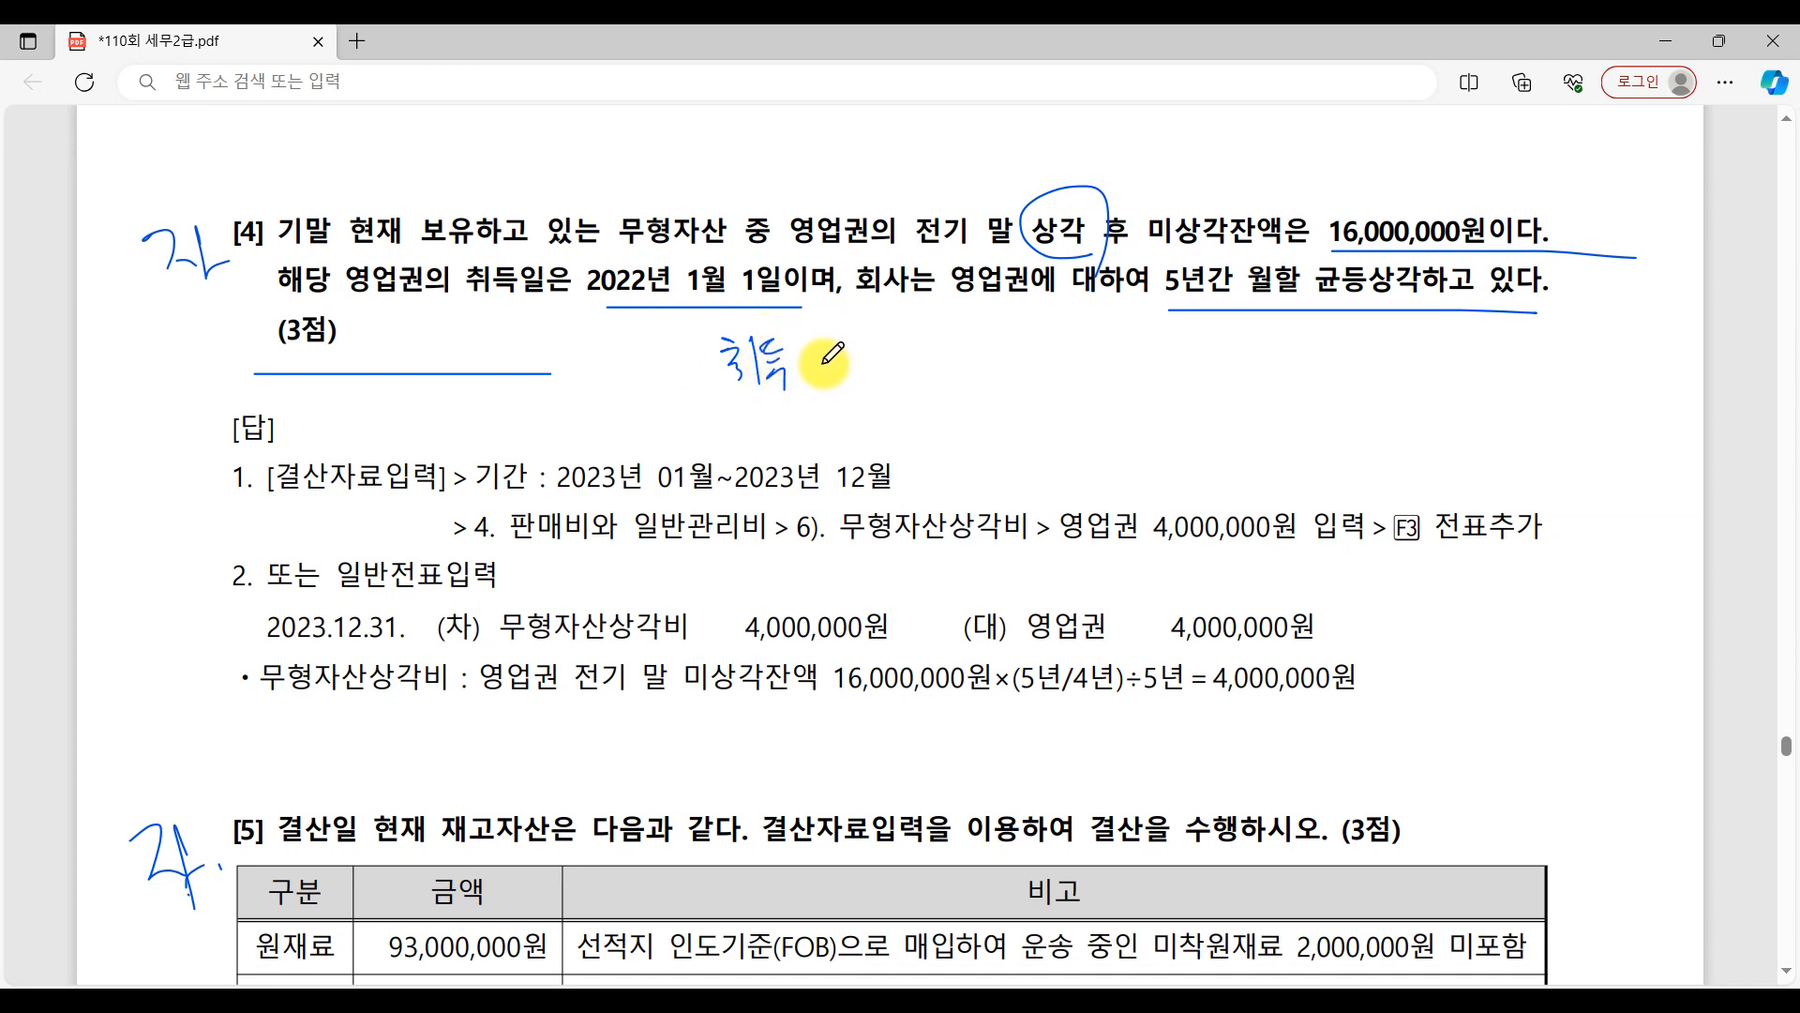
{"action": "mouse_move", "coordinate": [795, 348]}
{"action": "left_mouse_down"}
{"action": "mouse_move", "coordinate": [815, 384]}
{"action": "mouse_move", "coordinate": [849, 370]}
{"action": "left_mouse_up"}
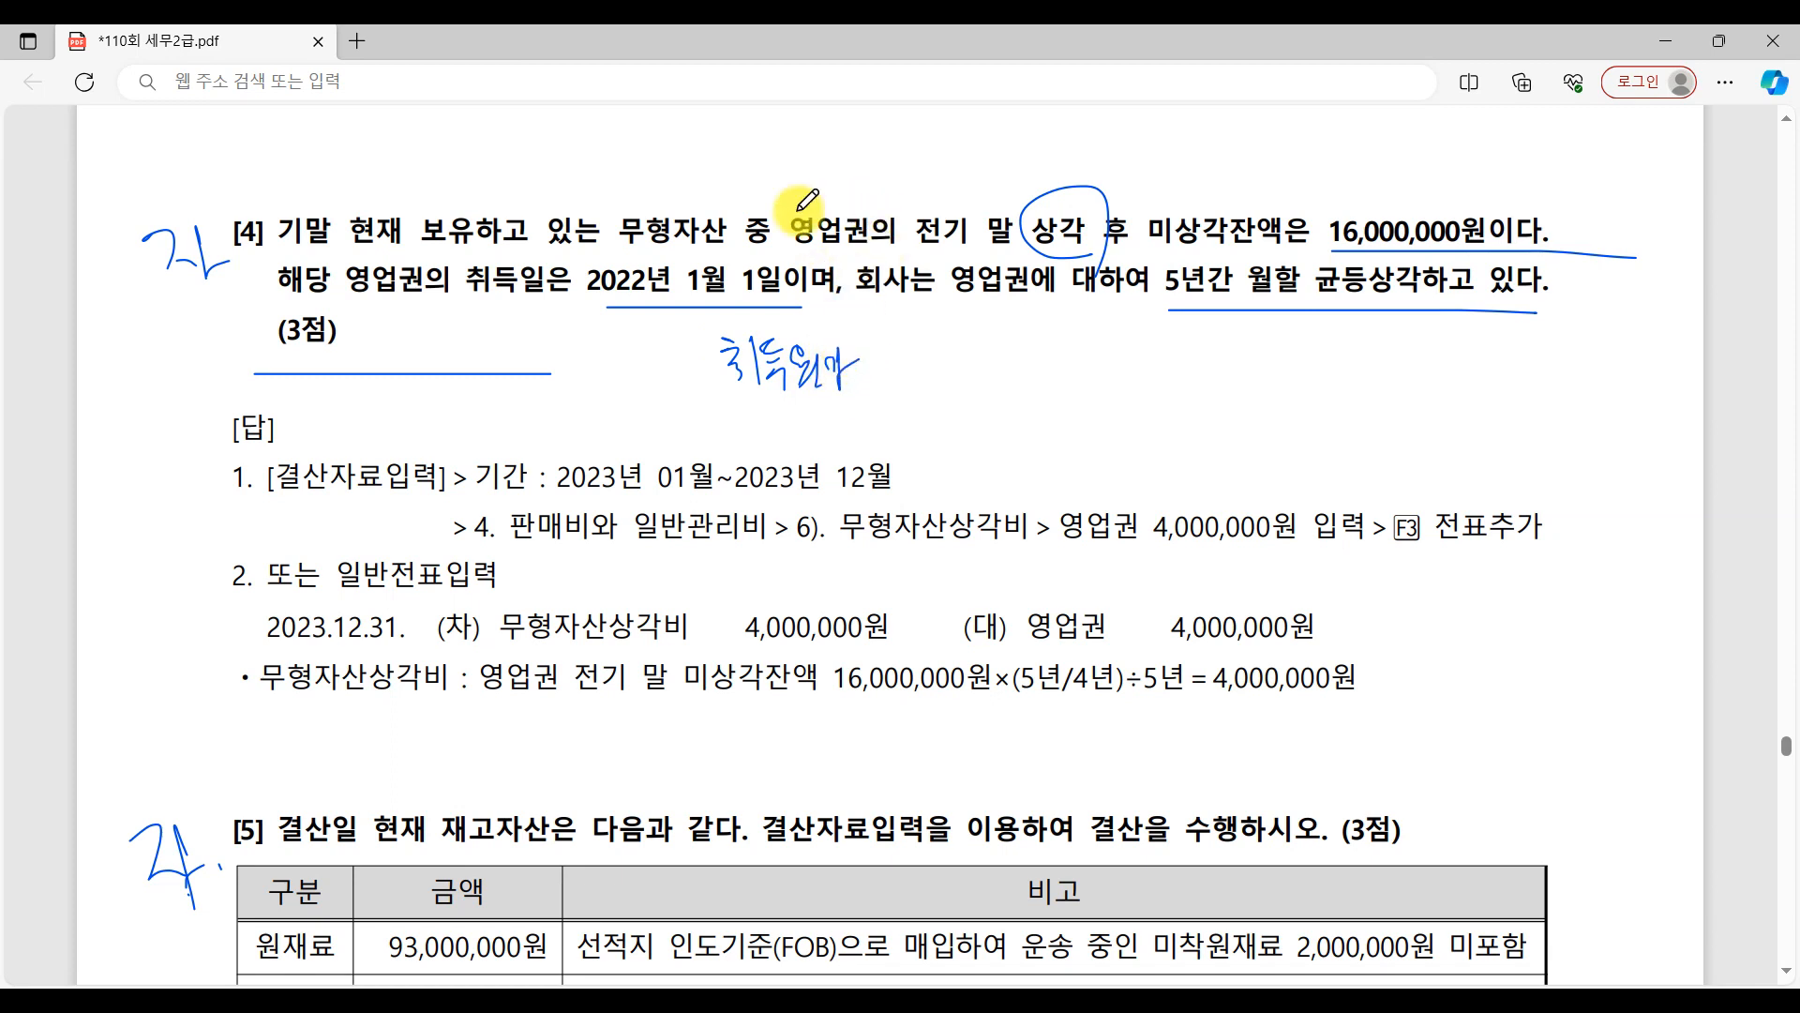
{"action": "mouse_move", "coordinate": [715, 408]}
{"action": "left_mouse_down"}
{"action": "mouse_move", "coordinate": [893, 397]}
{"action": "mouse_move", "coordinate": [780, 436]}
{"action": "mouse_move", "coordinate": [784, 460]}
{"action": "mouse_move", "coordinate": [823, 403]}
{"action": "mouse_move", "coordinate": [832, 428]}
{"action": "mouse_move", "coordinate": [857, 425]}
{"action": "mouse_move", "coordinate": [850, 438]}
{"action": "left_mouse_up"}
{"action": "left_click_drag", "start_coordinate": [859, 426], "coordinate": [870, 435]}
{"action": "left_click_drag", "start_coordinate": [857, 438], "coordinate": [877, 430]}
{"action": "left_click_drag", "start_coordinate": [872, 432], "coordinate": [873, 467]}
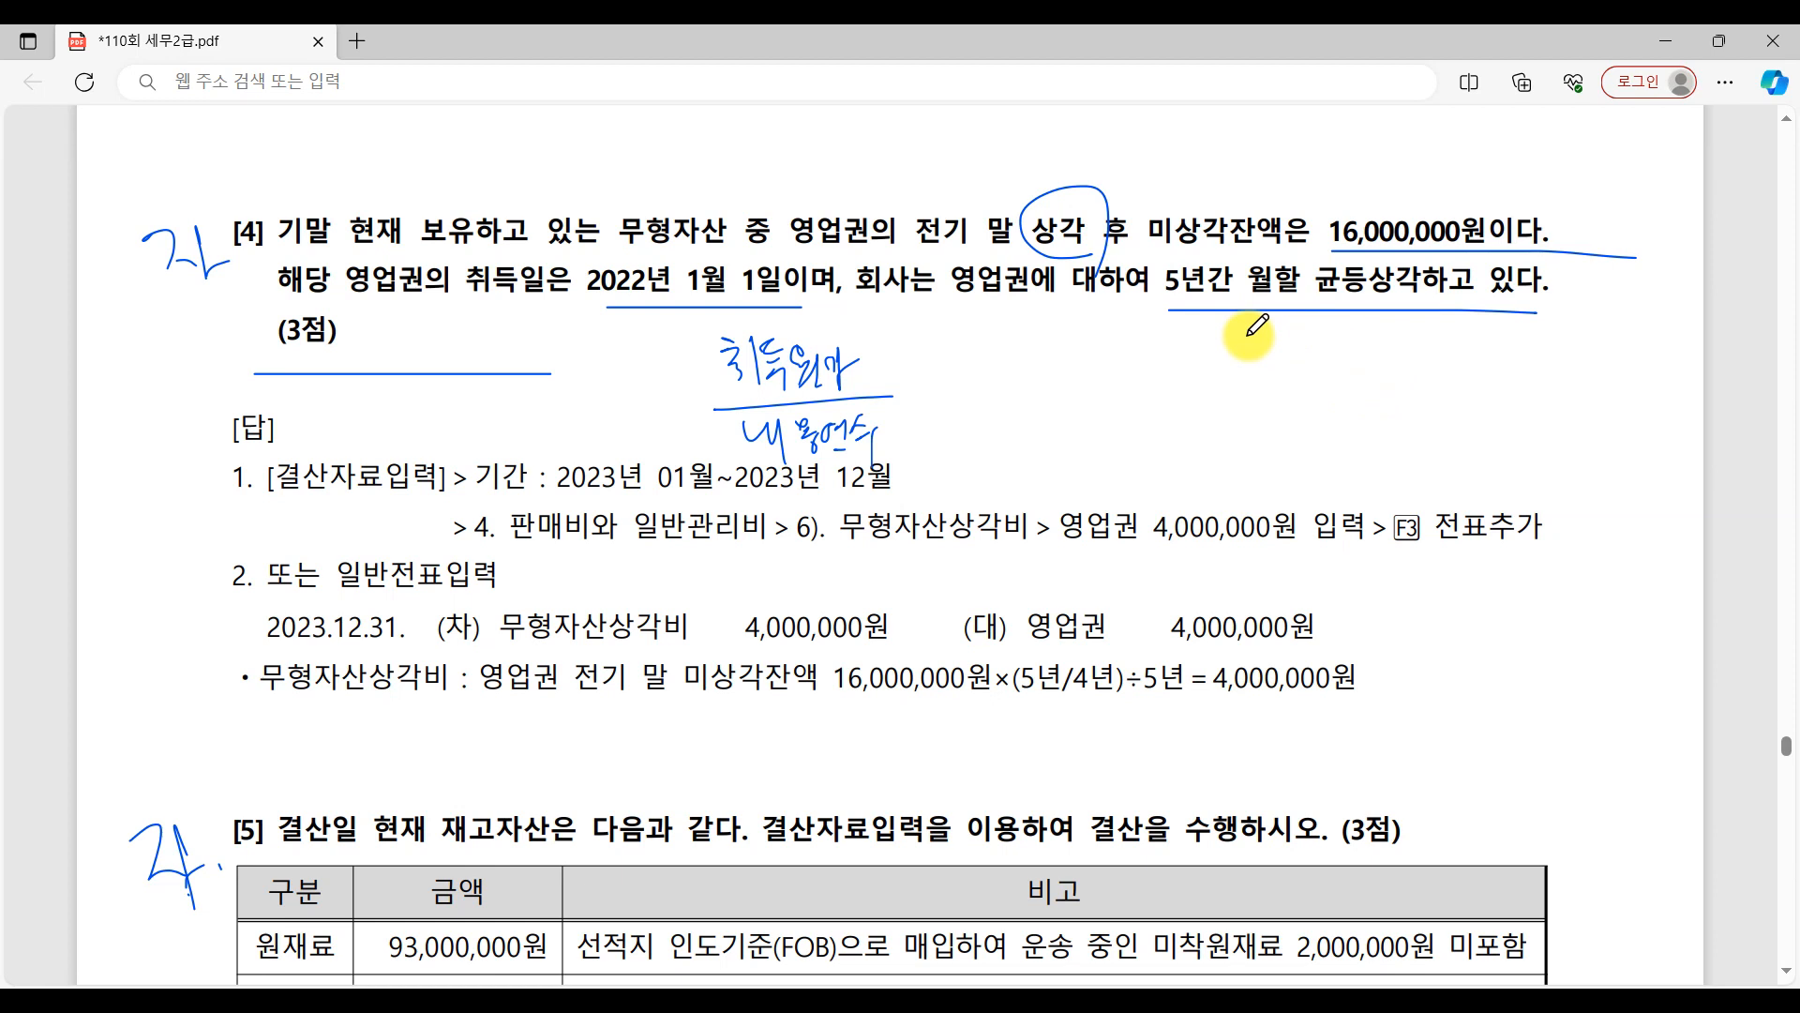
Circle 5년 in question [4], draw an equals sign after the handwritten fraction and cross out 취득원가/내용연수.
{"action": "left_click_drag", "start_coordinate": [1172, 312], "coordinate": [1191, 298]}
{"action": "left_click_drag", "start_coordinate": [920, 393], "coordinate": [958, 405]}
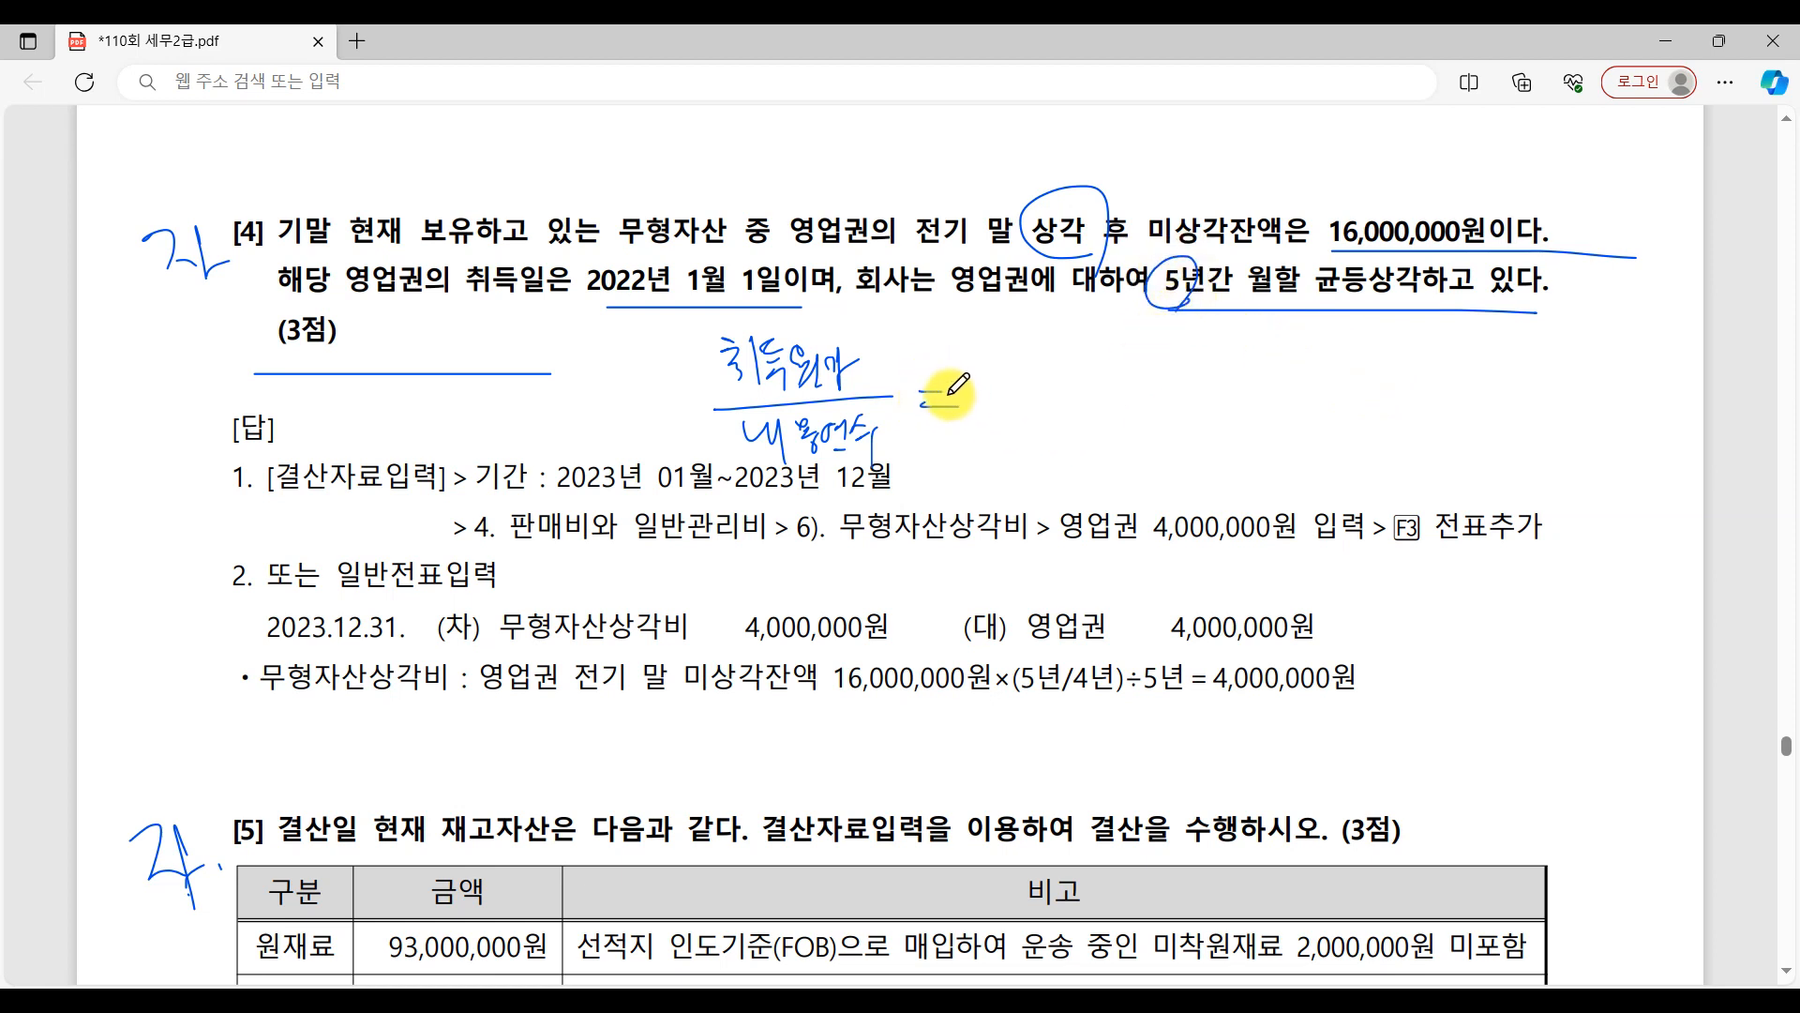
{"action": "left_click_drag", "start_coordinate": [849, 343], "coordinate": [781, 465]}
{"action": "left_click_drag", "start_coordinate": [747, 314], "coordinate": [863, 495]}
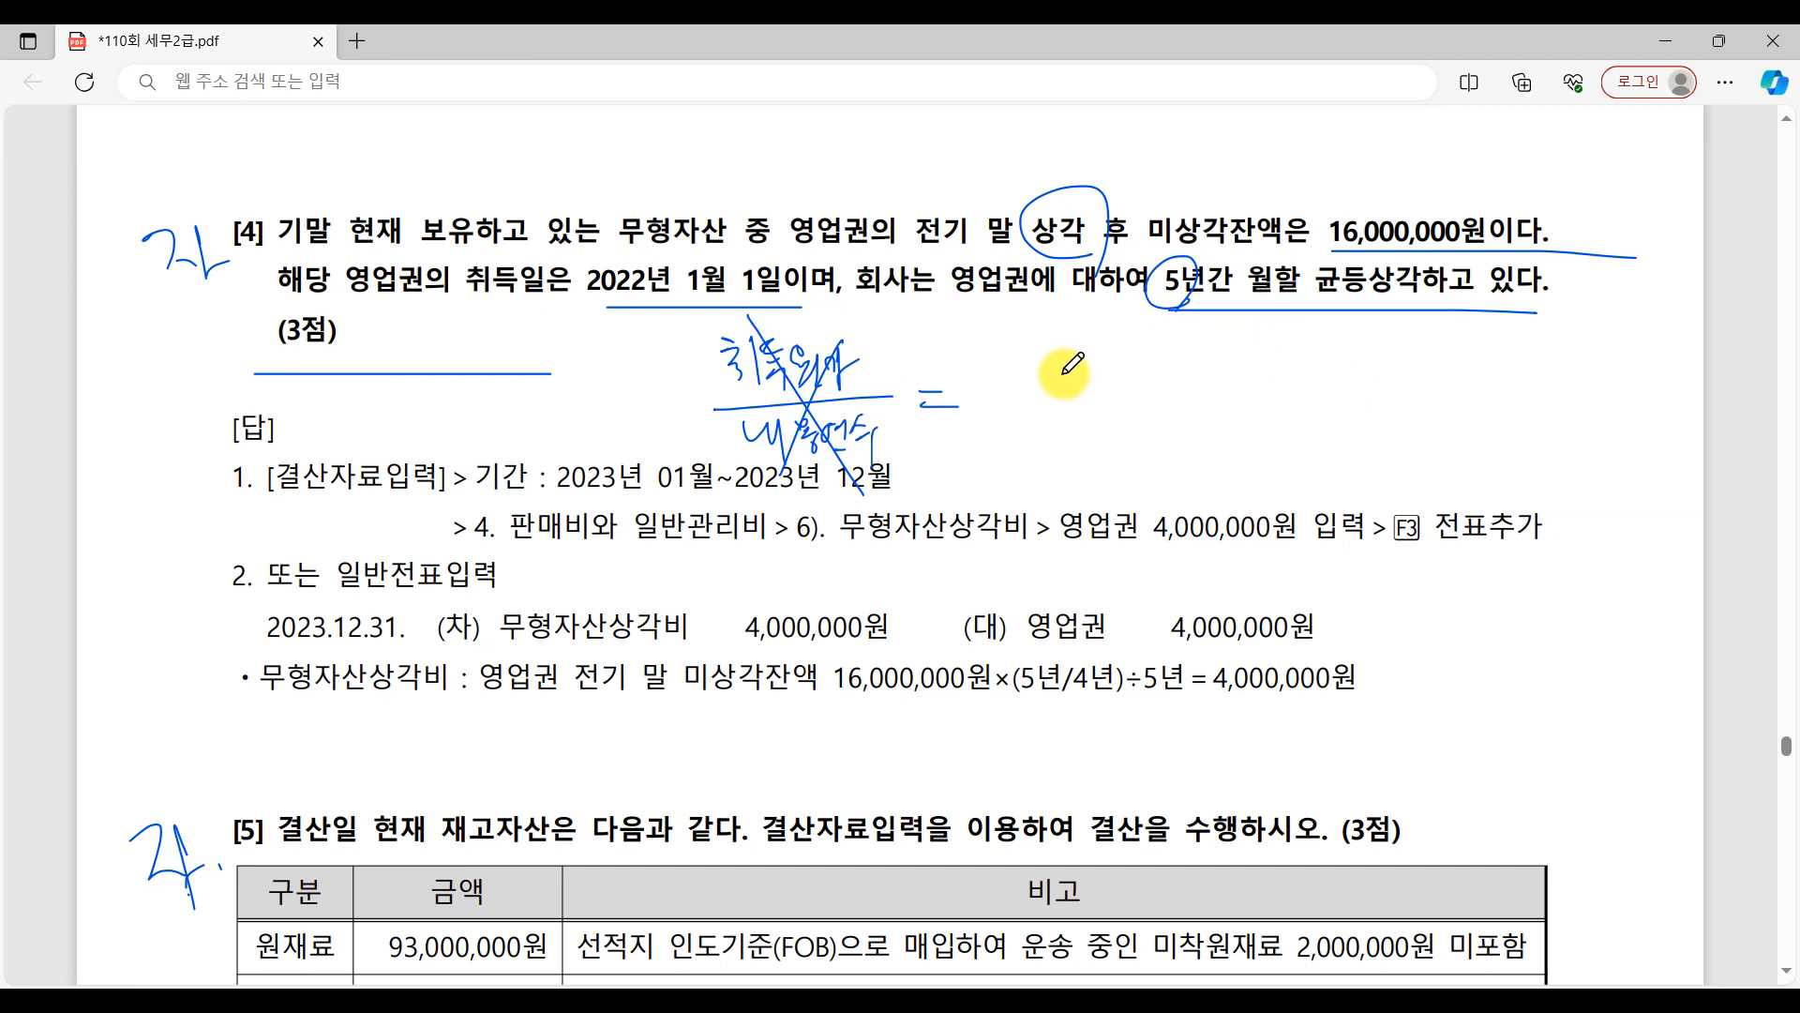
Underline 미상각잔액은 in question [4] and handwrite the fraction 장부금액 over 잔존연수 after the equals sign.
{"action": "left_click_drag", "start_coordinate": [1142, 255], "coordinate": [1353, 239]}
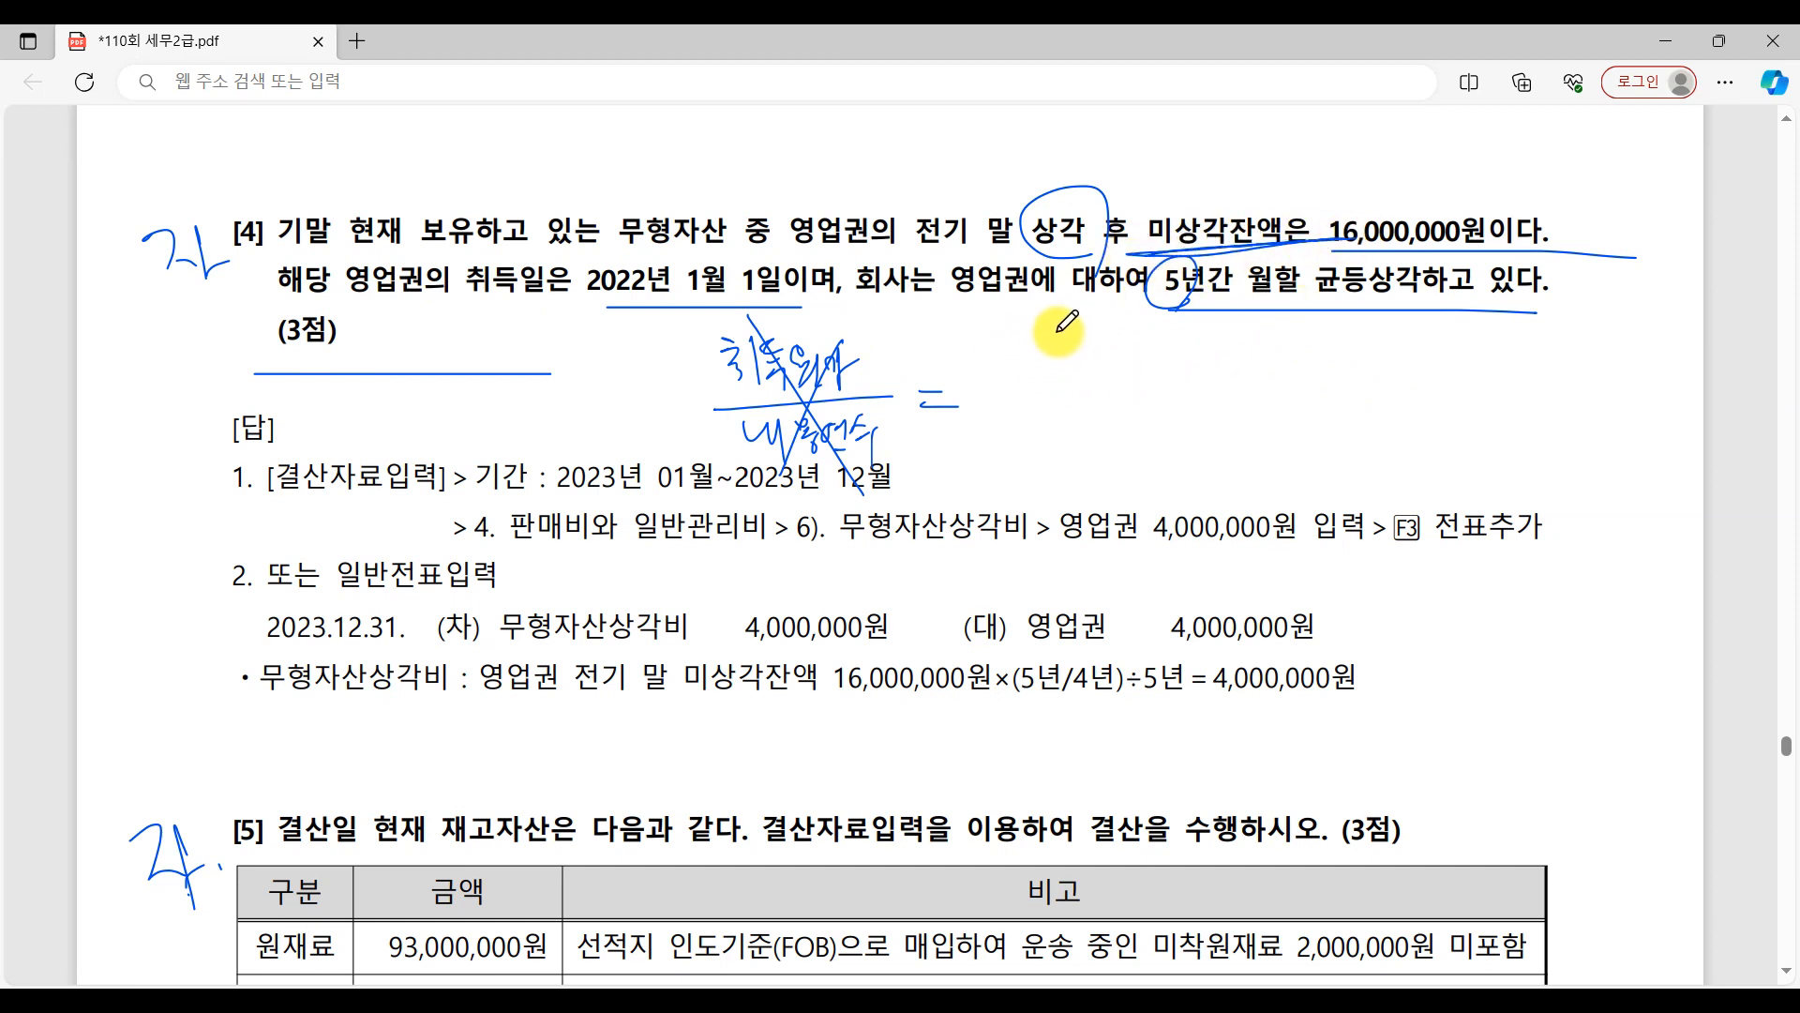
{"action": "mouse_move", "coordinate": [1083, 335]}
{"action": "left_mouse_down"}
{"action": "mouse_move", "coordinate": [1069, 357]}
{"action": "mouse_move", "coordinate": [1120, 348]}
{"action": "mouse_move", "coordinate": [1125, 370]}
{"action": "mouse_move", "coordinate": [1163, 339]}
{"action": "mouse_move", "coordinate": [1191, 380]}
{"action": "mouse_move", "coordinate": [1205, 357]}
{"action": "left_mouse_up"}
{"action": "left_click_drag", "start_coordinate": [1033, 395], "coordinate": [1294, 385]}
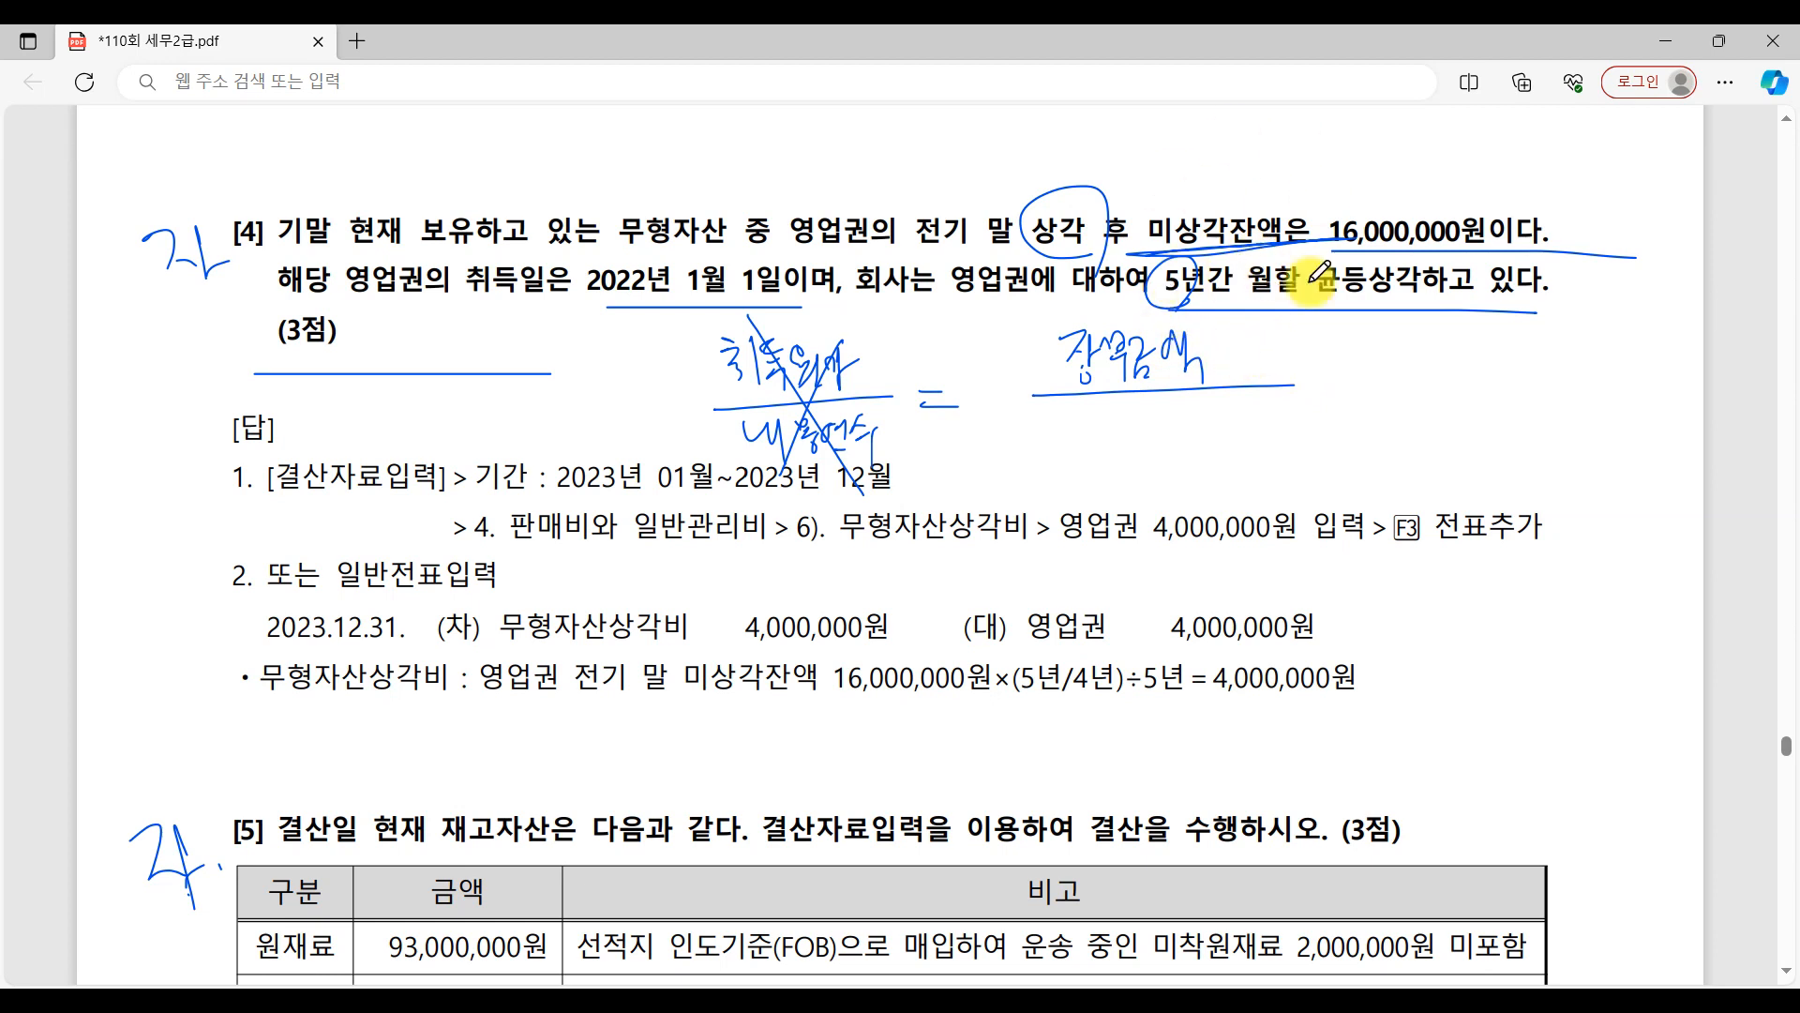
{"action": "mouse_move", "coordinate": [1076, 418]}
{"action": "left_mouse_down"}
{"action": "mouse_move", "coordinate": [1219, 427]}
{"action": "mouse_move", "coordinate": [1231, 477]}
{"action": "left_mouse_up"}
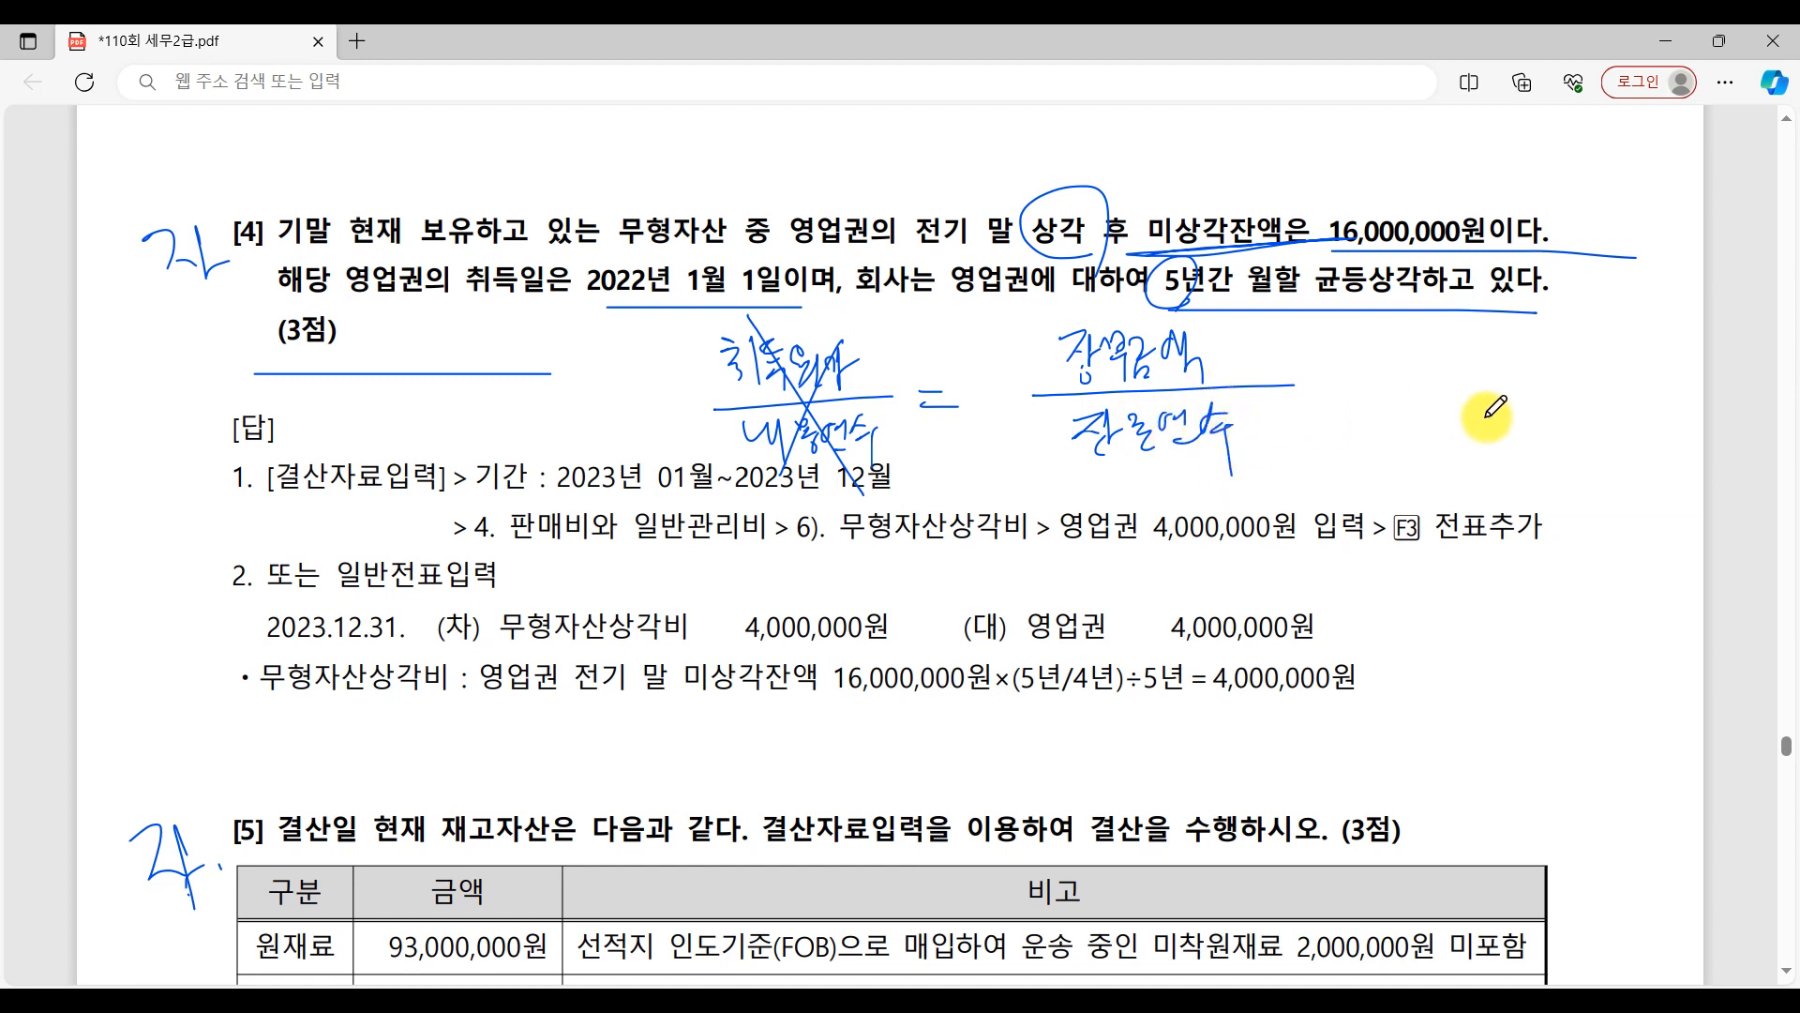
Handwrite the calculation 16,000,000 over (5-1) = 4,000,000 beside 장부금액/잔존연수, underlining 2022년 1월 1일 again.
{"action": "mouse_move", "coordinate": [1297, 333]}
{"action": "left_mouse_down"}
{"action": "mouse_move", "coordinate": [1297, 375]}
{"action": "mouse_move", "coordinate": [1451, 339]}
{"action": "left_mouse_up"}
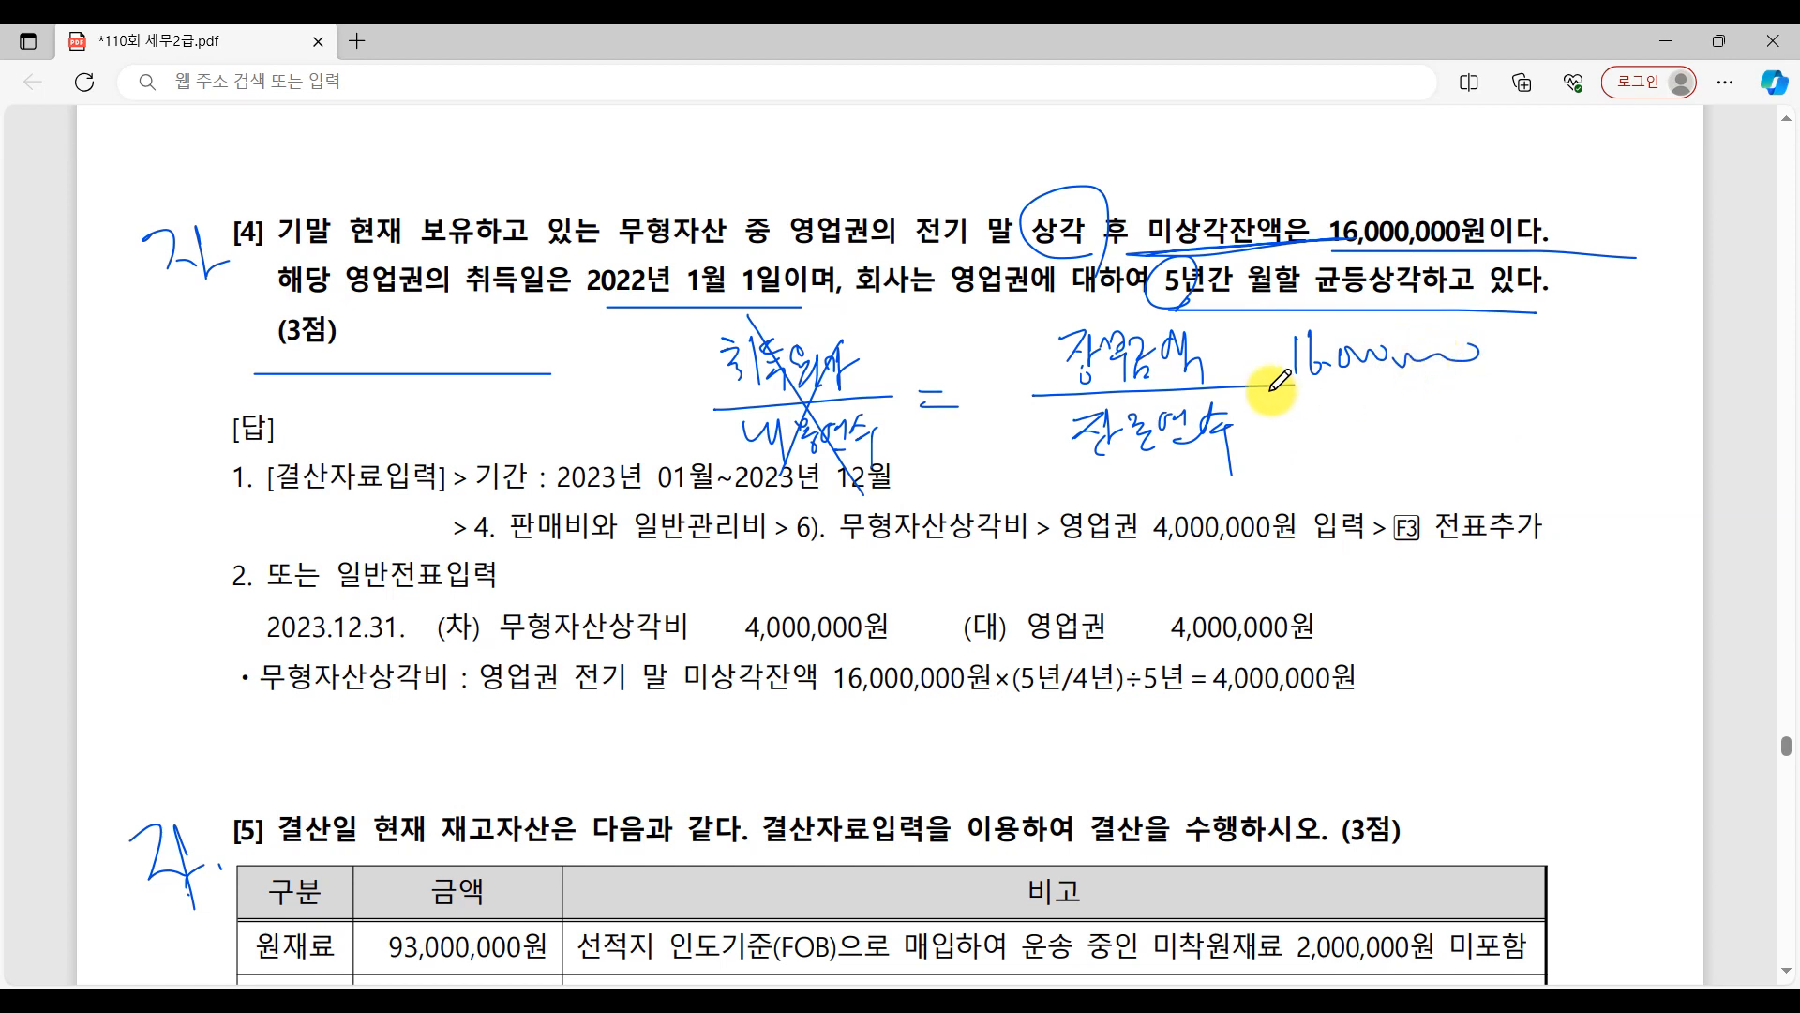
{"action": "left_click_drag", "start_coordinate": [1299, 395], "coordinate": [1510, 392]}
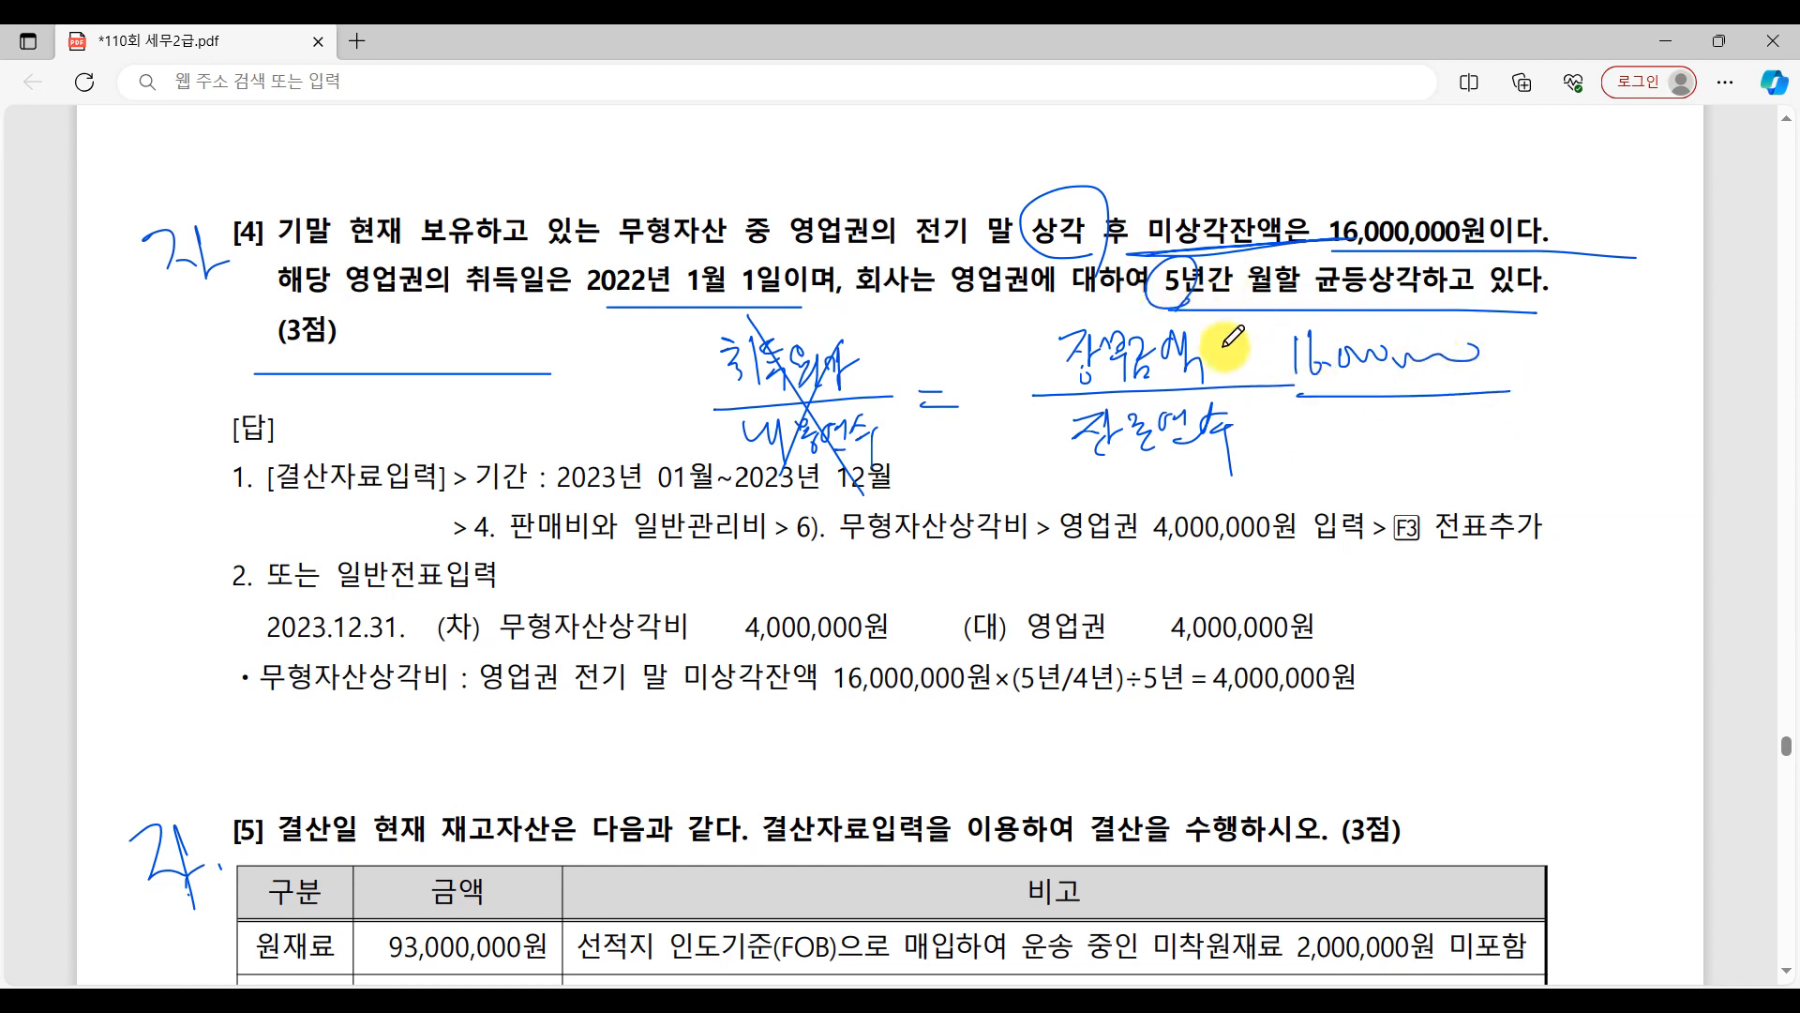
{"action": "left_click_drag", "start_coordinate": [586, 302], "coordinate": [827, 298]}
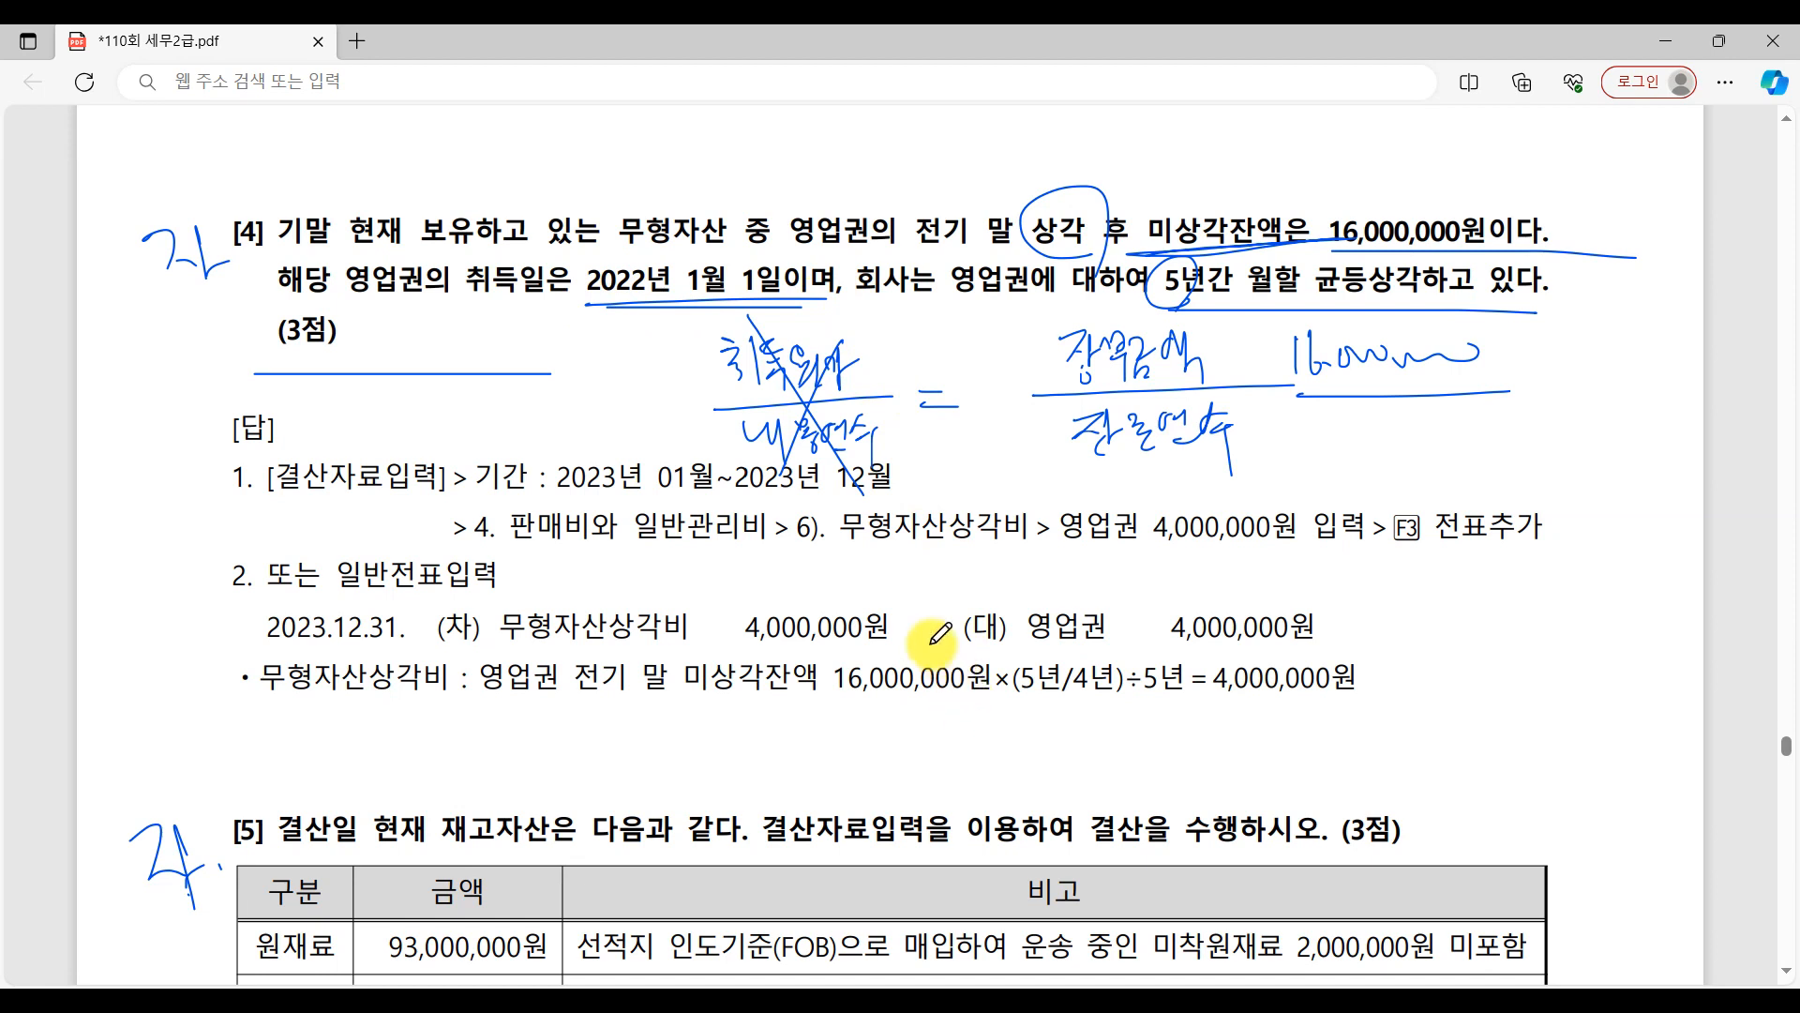
{"action": "mouse_move", "coordinate": [1388, 419]}
{"action": "left_mouse_down"}
{"action": "mouse_move", "coordinate": [1393, 458]}
{"action": "mouse_move", "coordinate": [1453, 435]}
{"action": "left_mouse_up"}
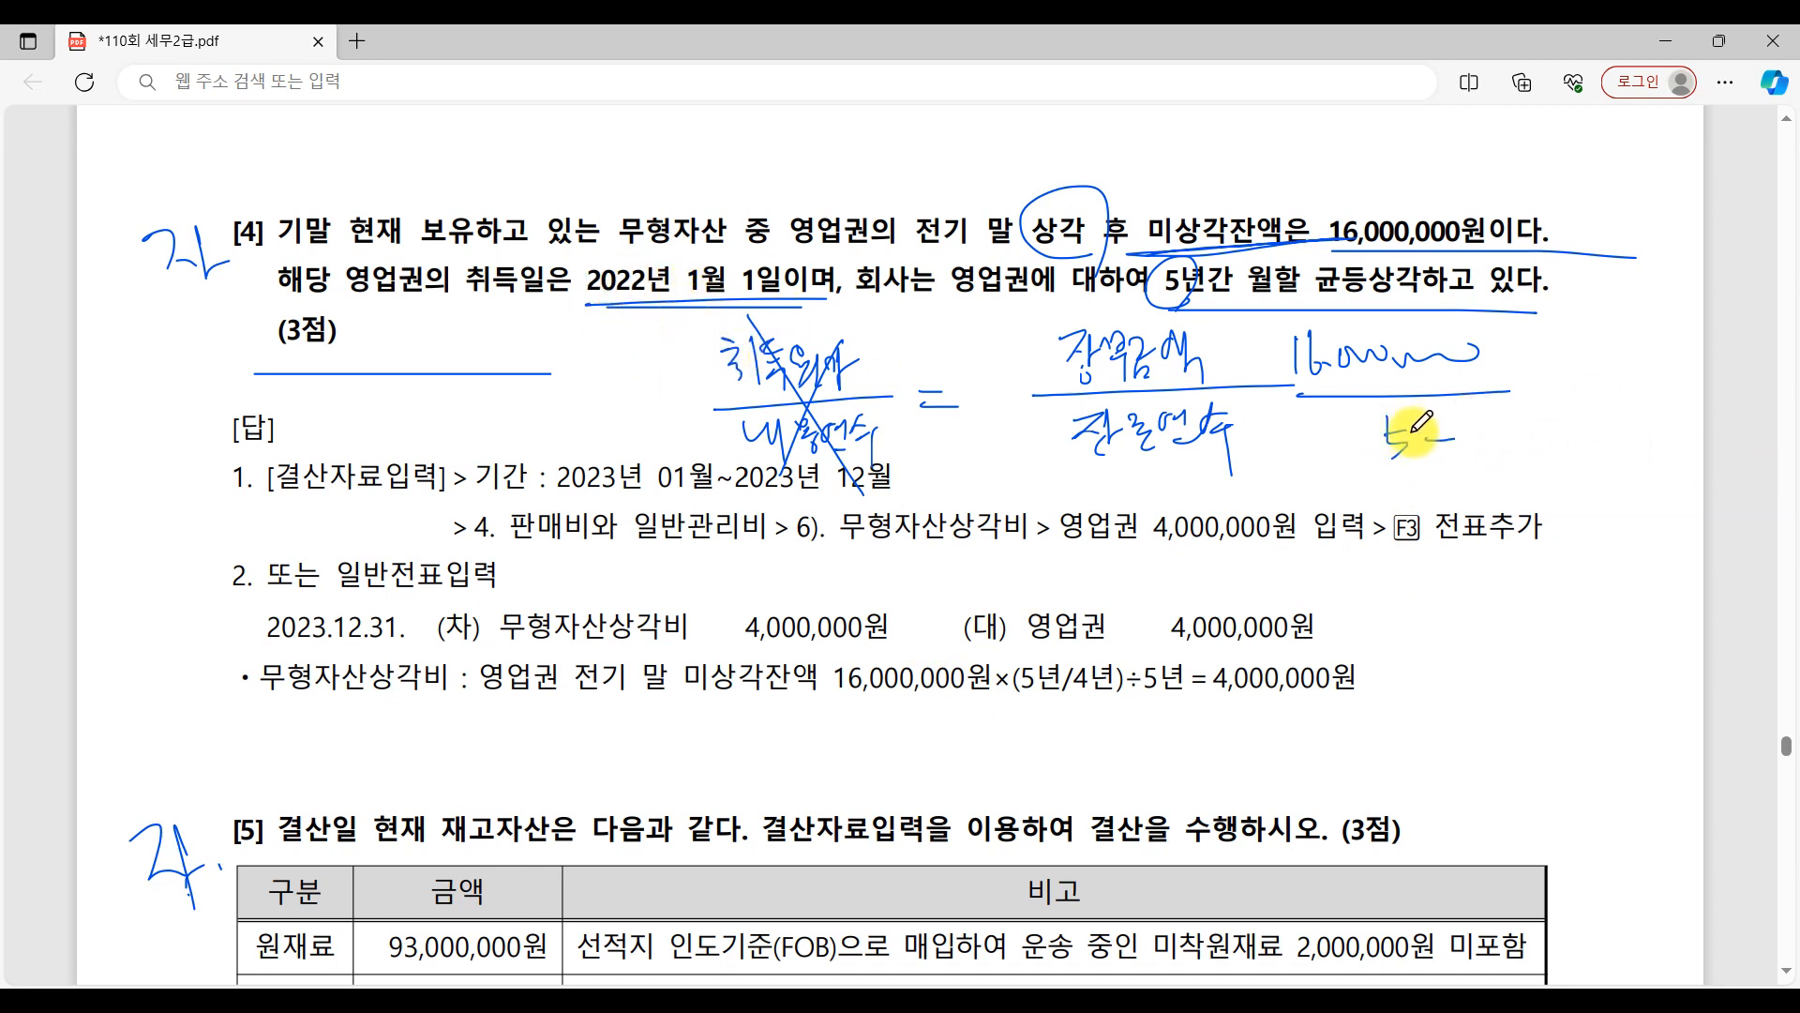
{"action": "mouse_move", "coordinate": [1477, 418]}
{"action": "left_mouse_down"}
{"action": "mouse_move", "coordinate": [1473, 466]}
{"action": "mouse_move", "coordinate": [1505, 466]}
{"action": "left_mouse_up"}
{"action": "left_click_drag", "start_coordinate": [1365, 425], "coordinate": [1357, 478]}
{"action": "left_click_drag", "start_coordinate": [1528, 385], "coordinate": [1554, 394]}
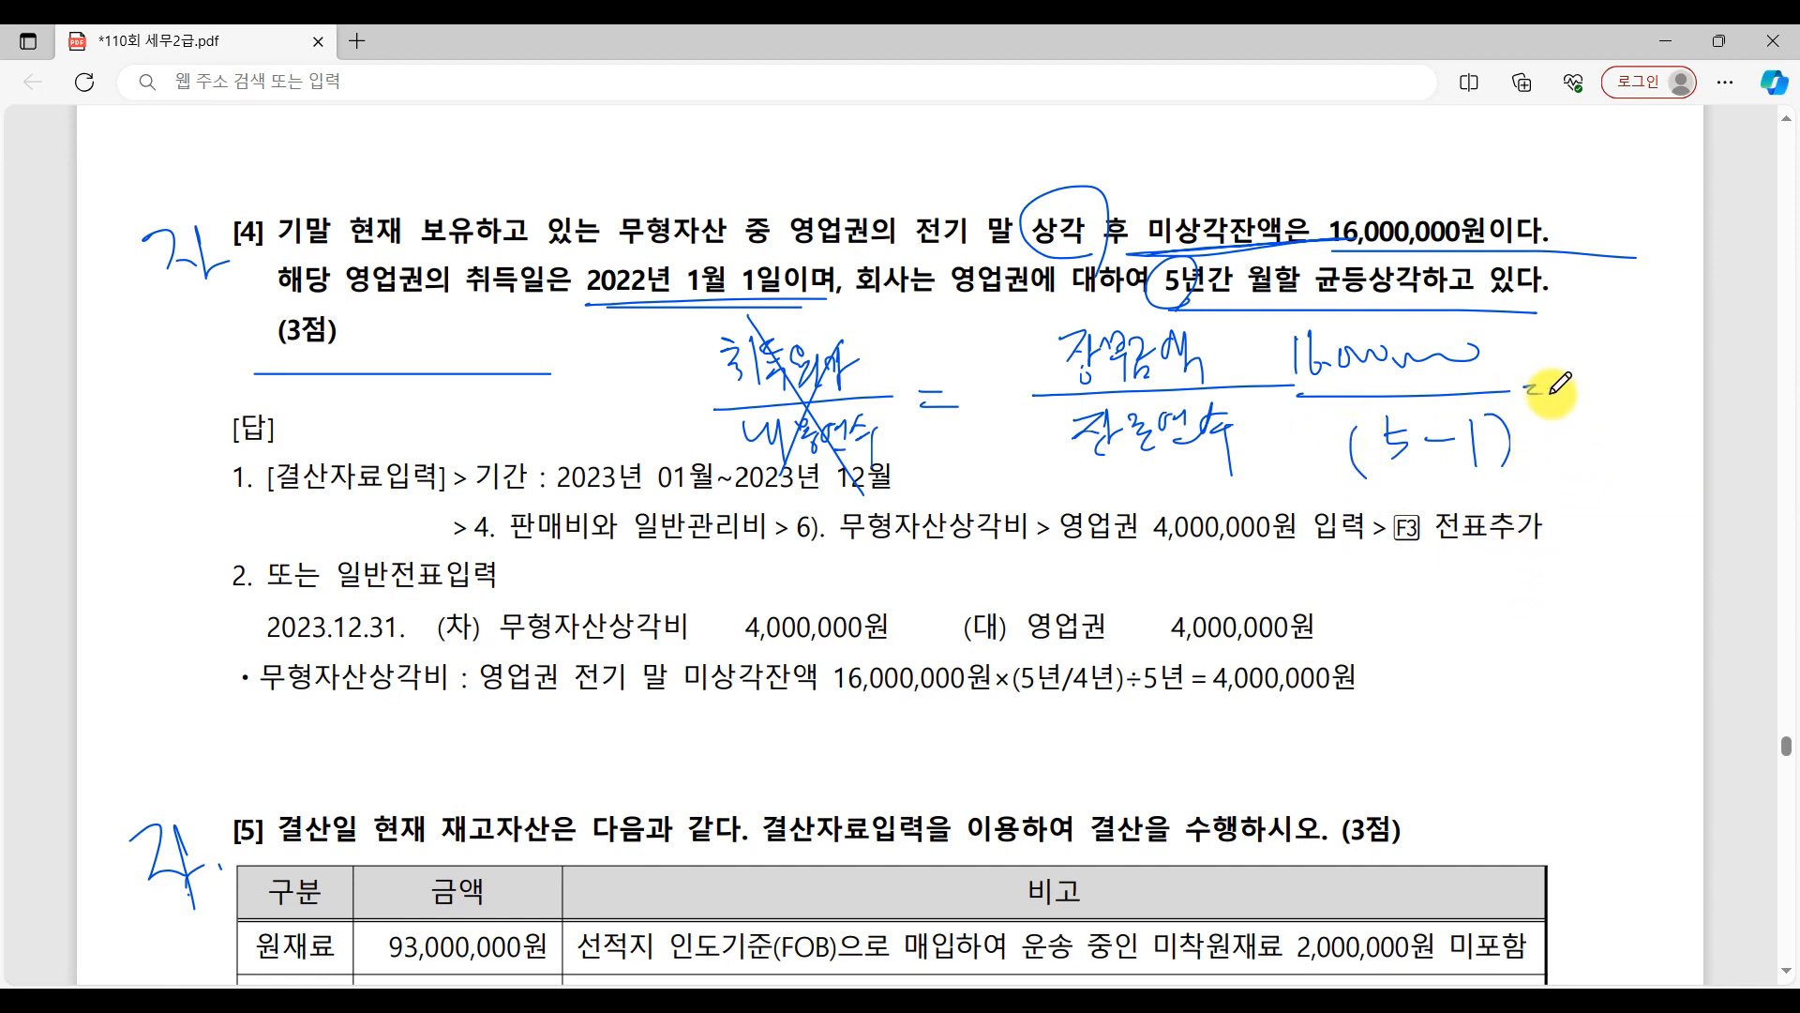
{"action": "mouse_move", "coordinate": [1576, 371]}
{"action": "left_mouse_down"}
{"action": "mouse_move", "coordinate": [1591, 412]}
{"action": "mouse_move", "coordinate": [1691, 405]}
{"action": "left_mouse_up"}
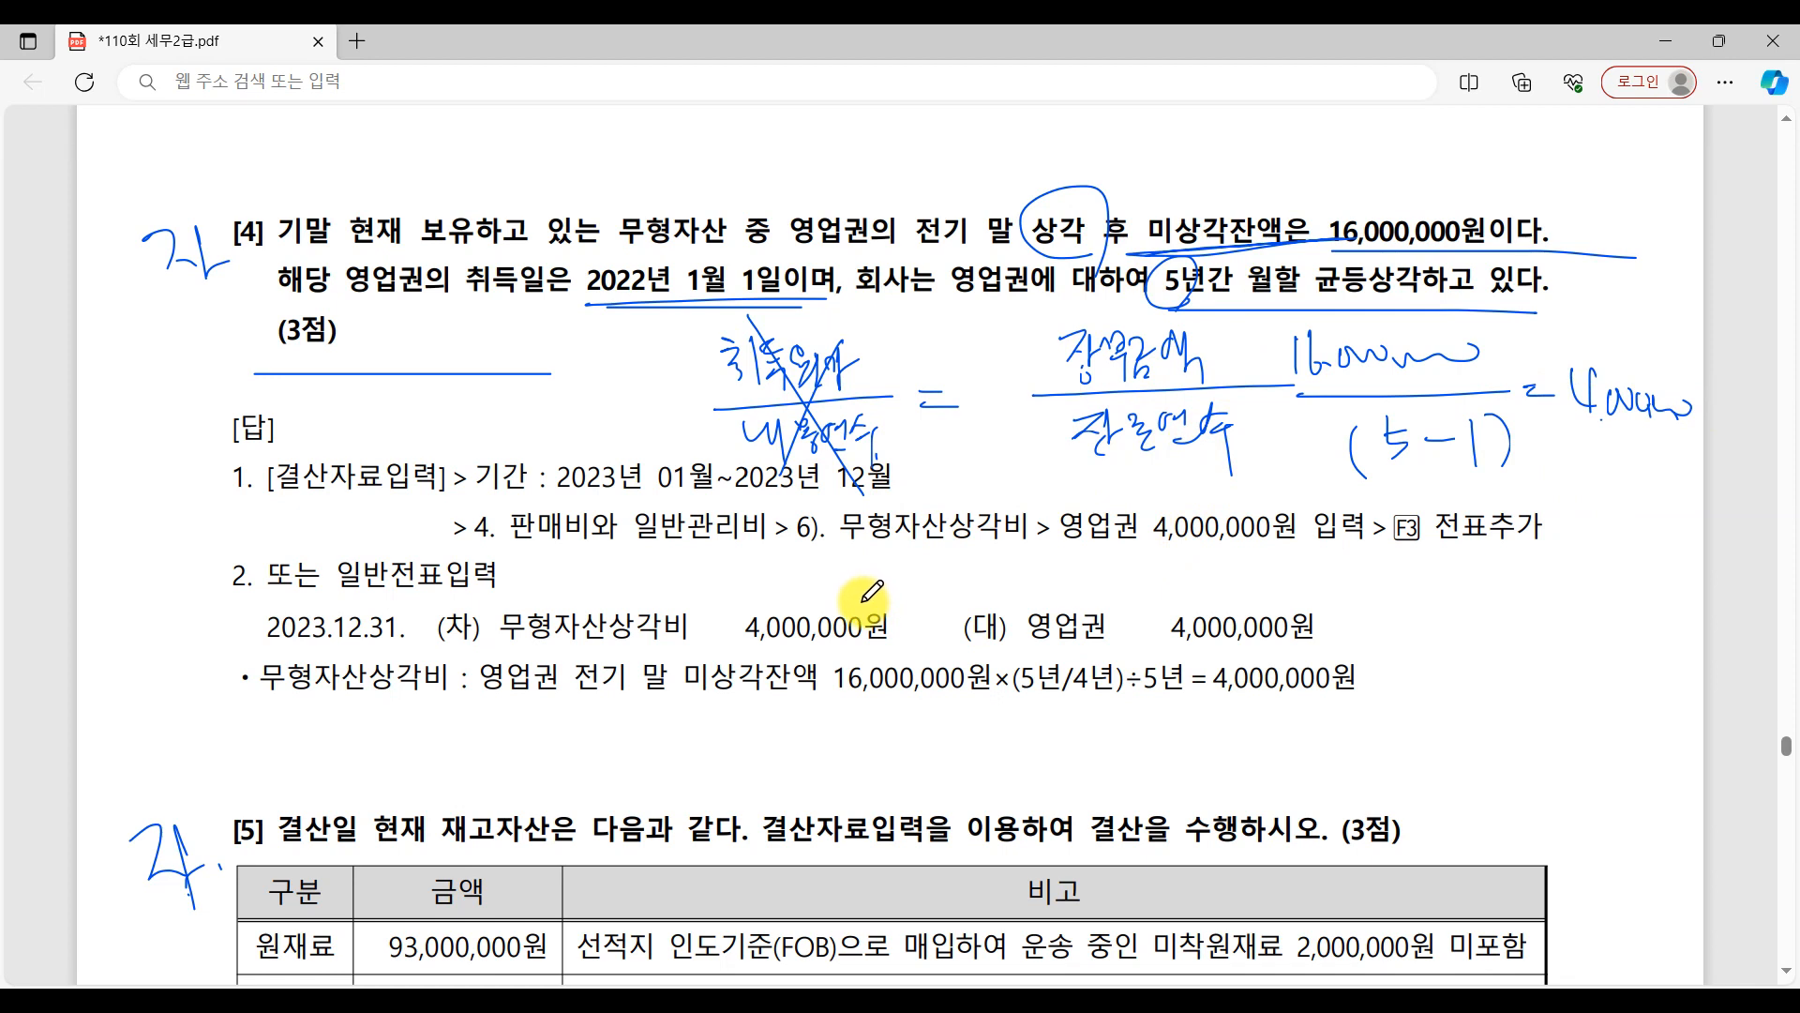
Underline the handwritten 4,000,000 and write 20,000,000 and 5 beside the crossed-out 취득원가/내용연수 fraction.
{"action": "left_click_drag", "start_coordinate": [1594, 433], "coordinate": [1707, 433]}
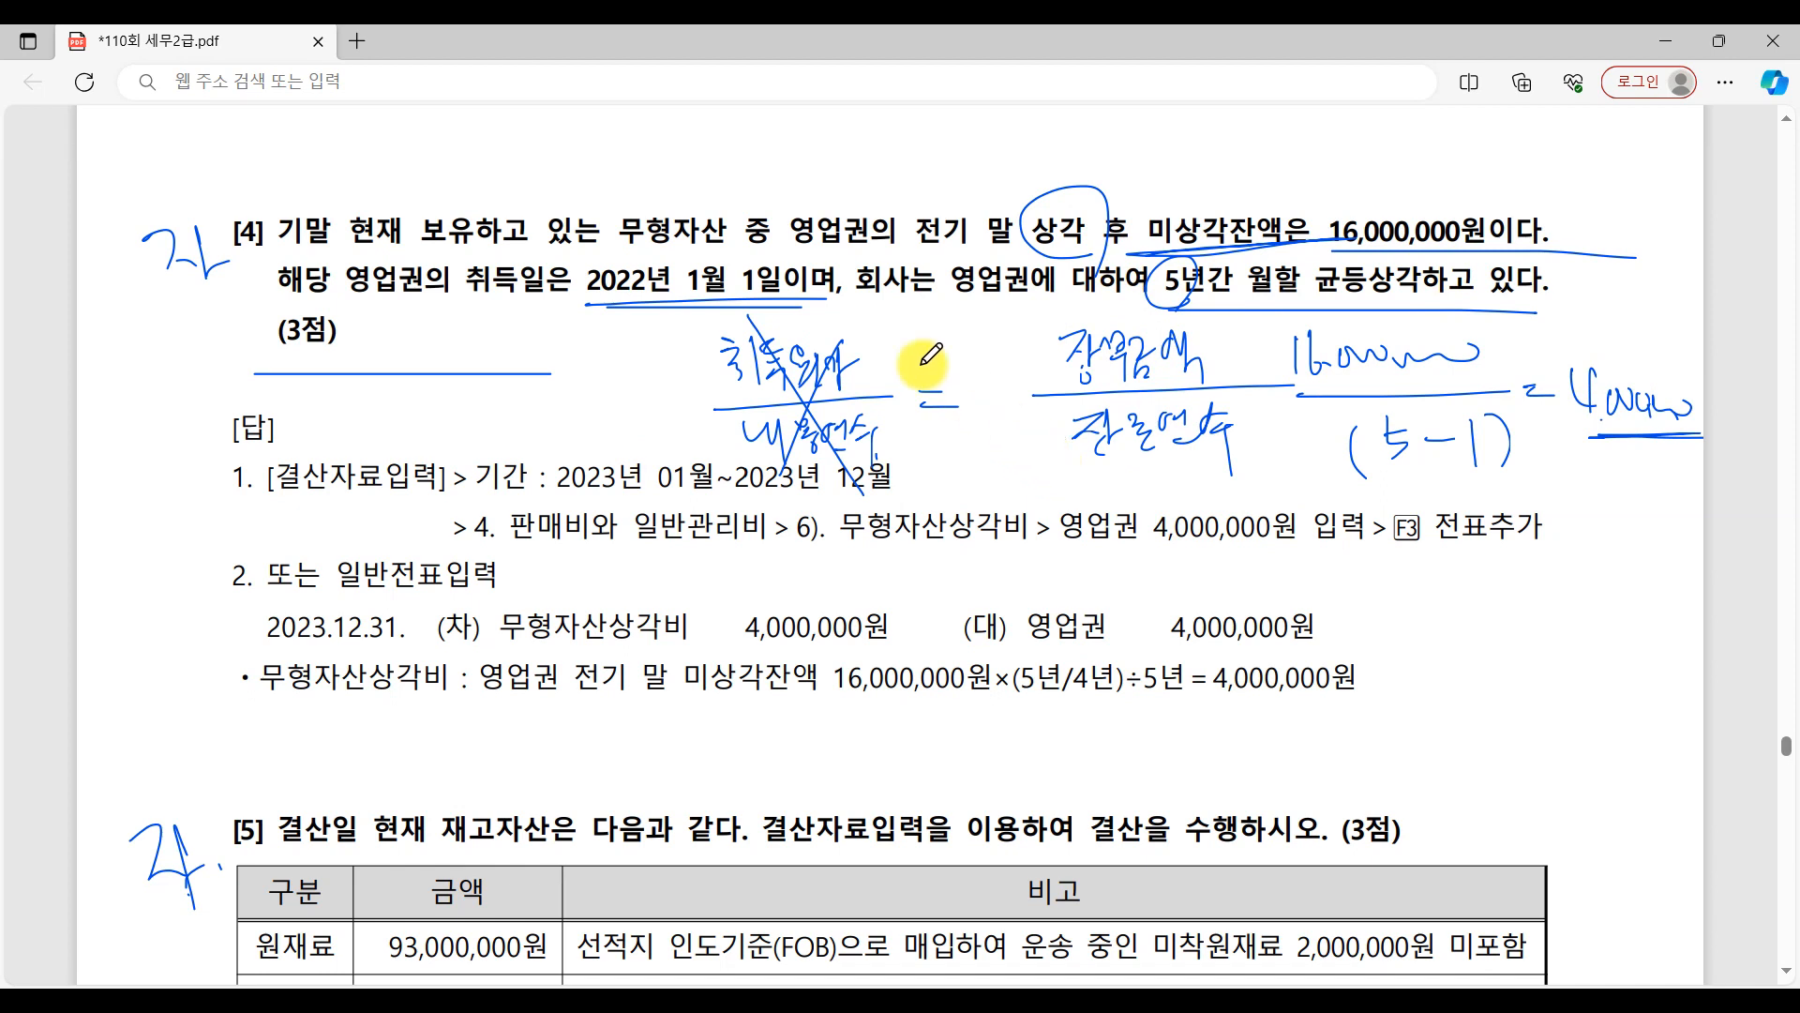
{"action": "mouse_move", "coordinate": [878, 326]}
{"action": "left_mouse_down"}
{"action": "mouse_move", "coordinate": [914, 361]}
{"action": "mouse_move", "coordinate": [1050, 310]}
{"action": "left_mouse_up"}
{"action": "mouse_move", "coordinate": [960, 448]}
{"action": "left_mouse_down"}
{"action": "mouse_move", "coordinate": [975, 469]}
{"action": "mouse_move", "coordinate": [995, 440]}
{"action": "left_mouse_up"}
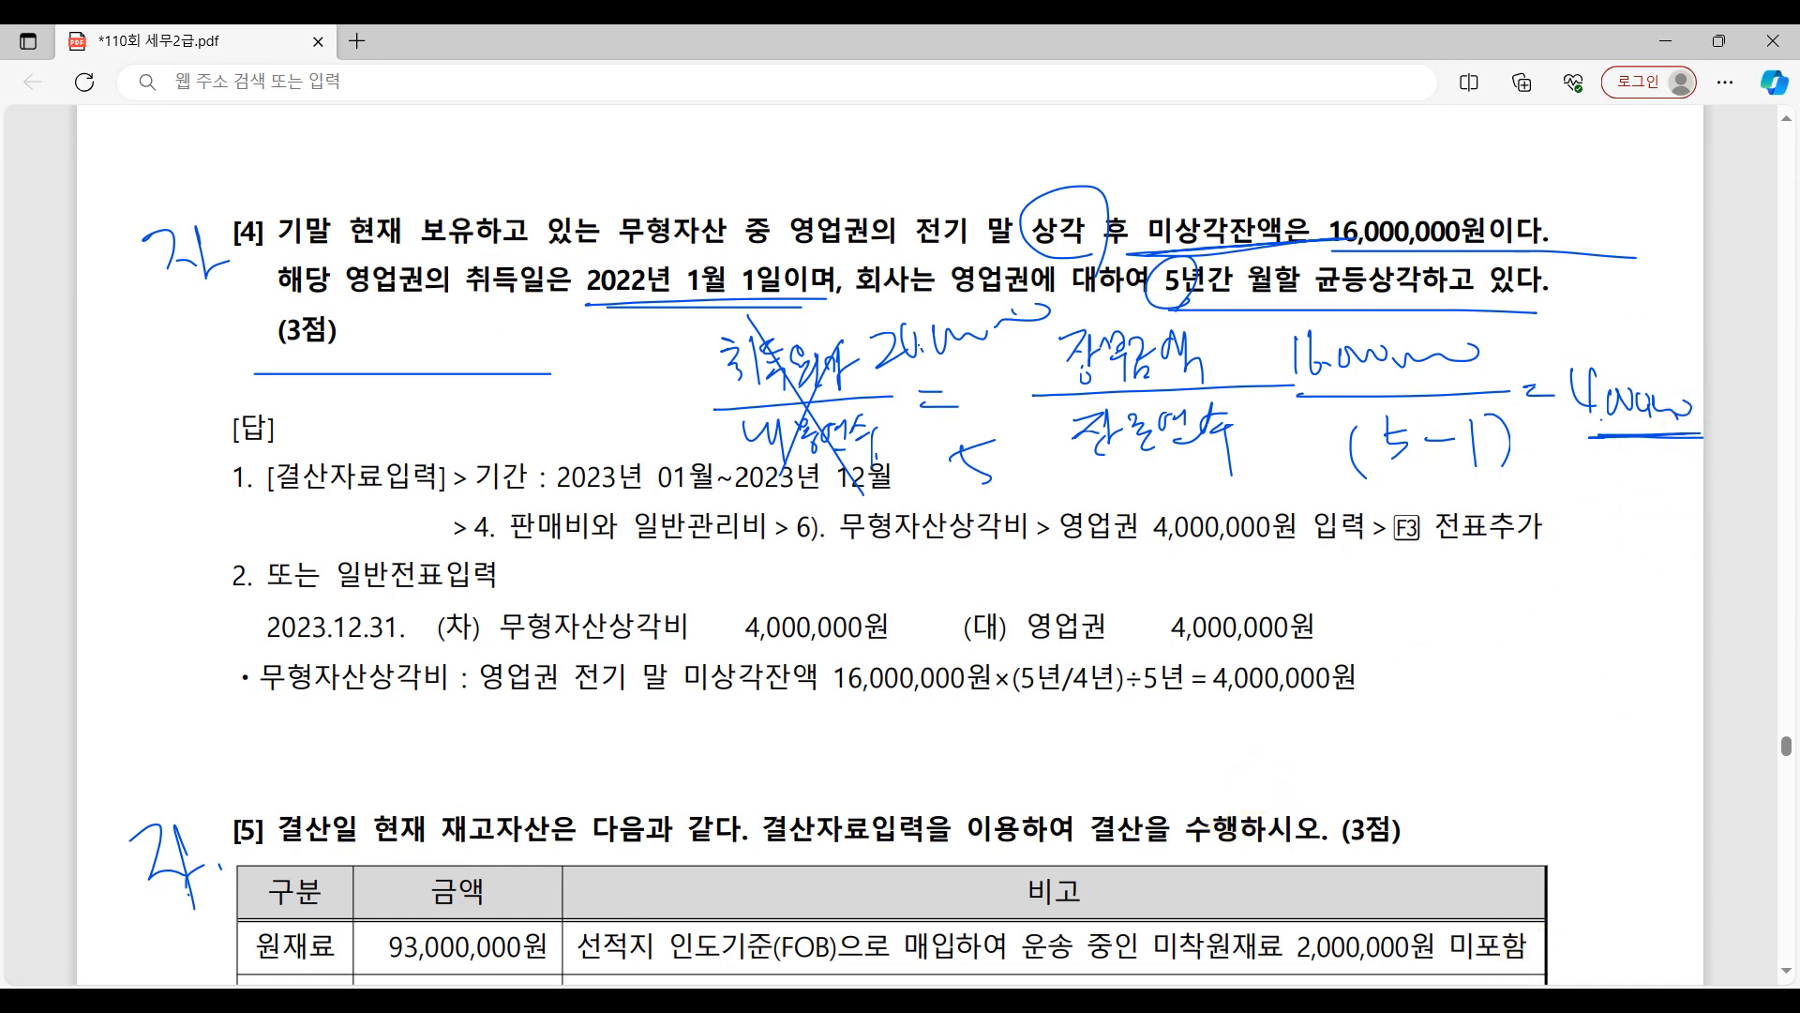
Switch to KcLep's 결산자료입력 and enter 4,000,000 as the 결산반영금액 of 영업권 under 6). 무형자산상각비.
{"action": "key", "text": "alt+Tab"}
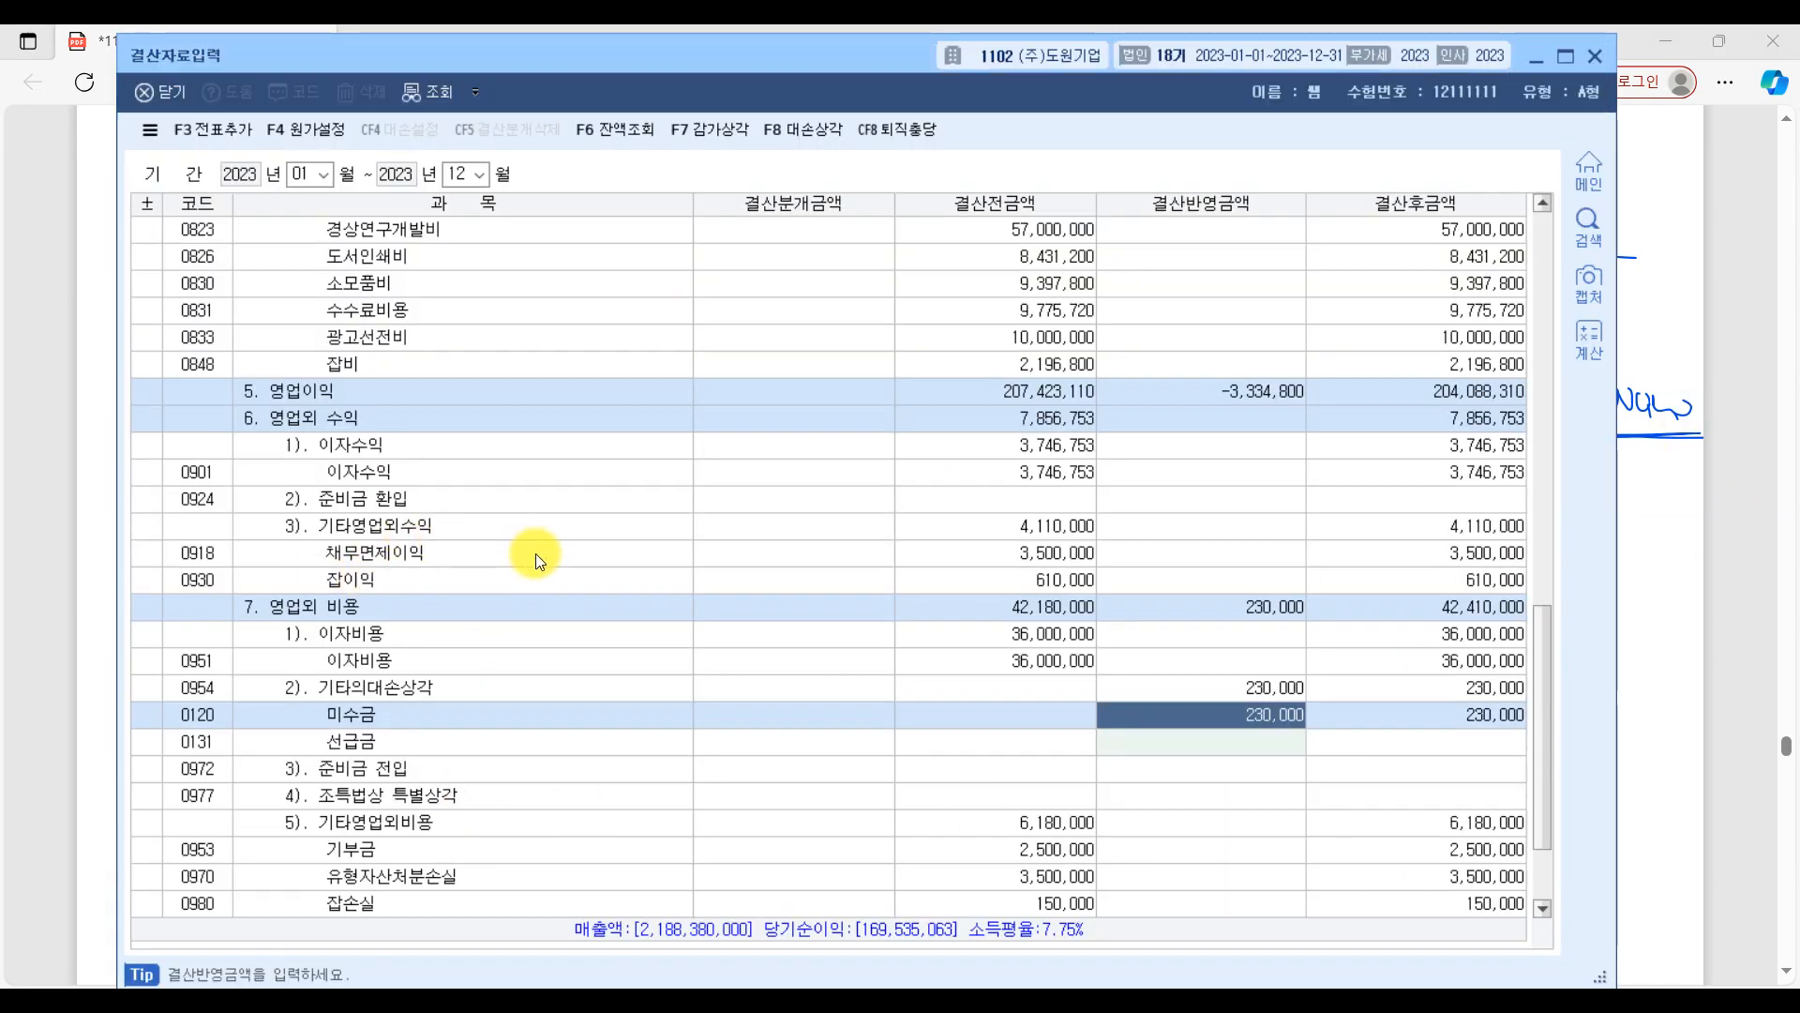
{"action": "scroll", "coordinate": [536, 554], "scroll_direction": "up", "scroll_amount": 12}
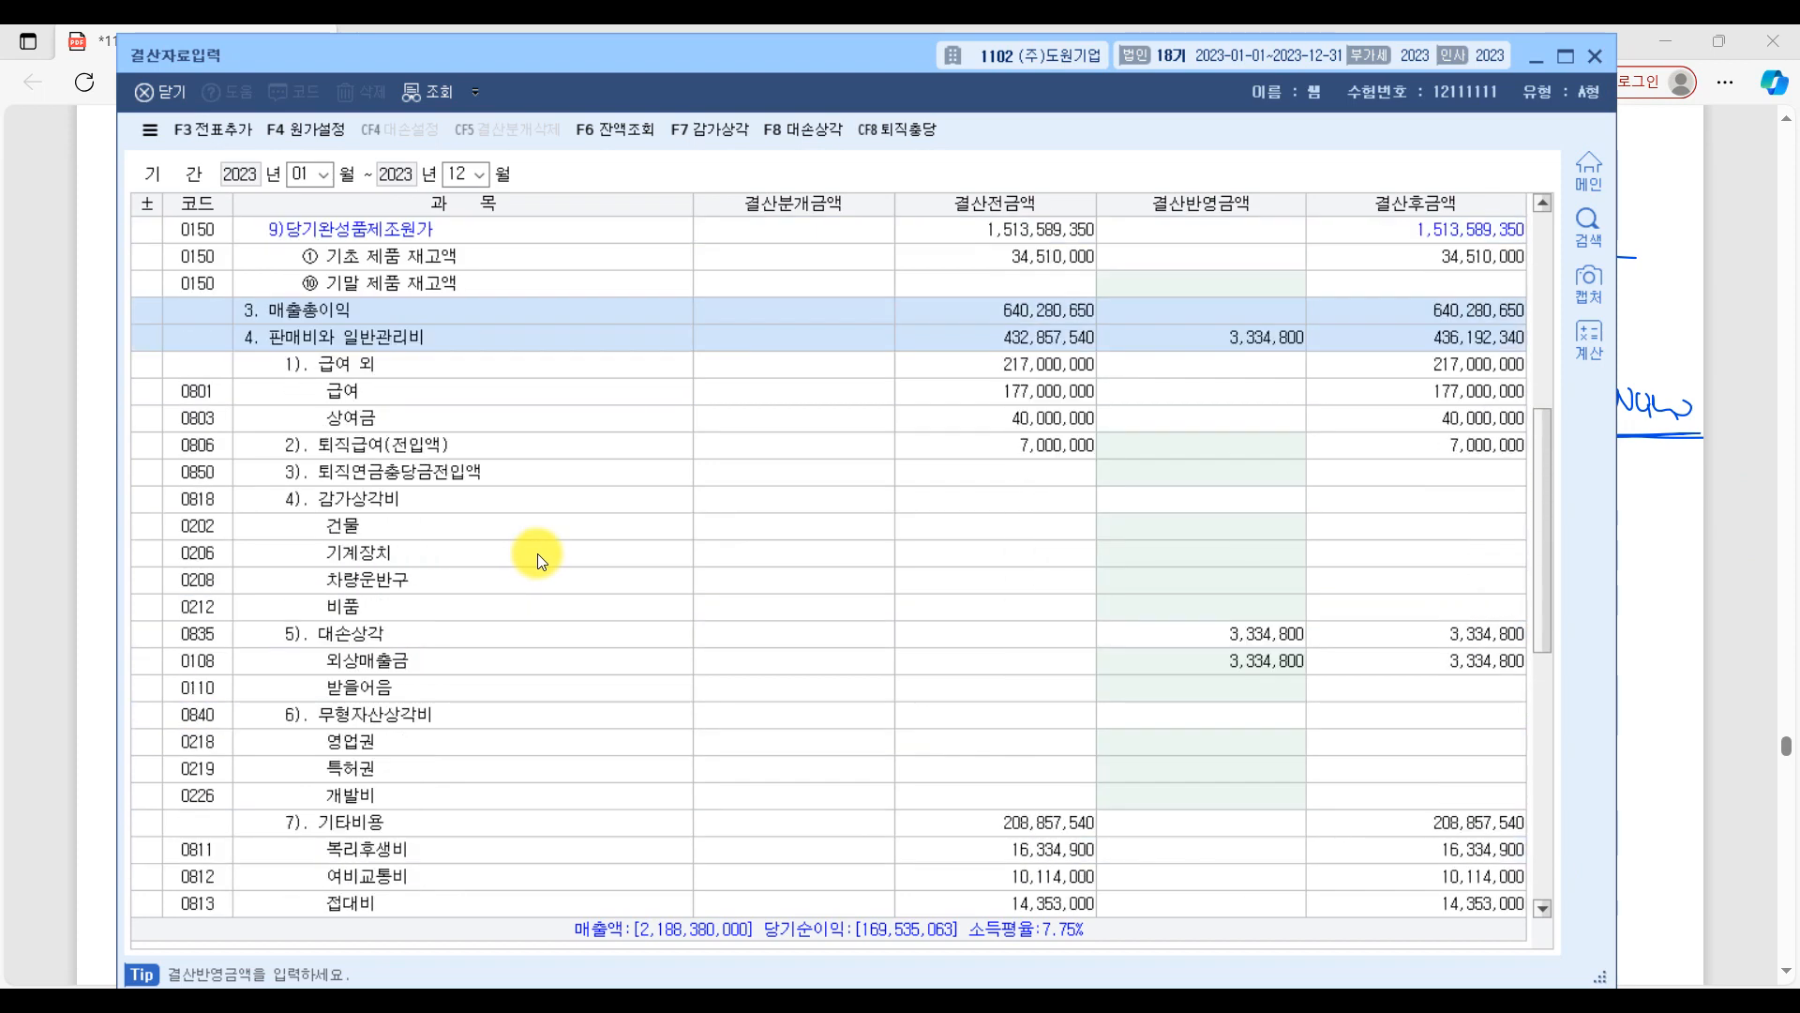
{"action": "scroll", "coordinate": [537, 553], "scroll_direction": "up", "scroll_amount": 1}
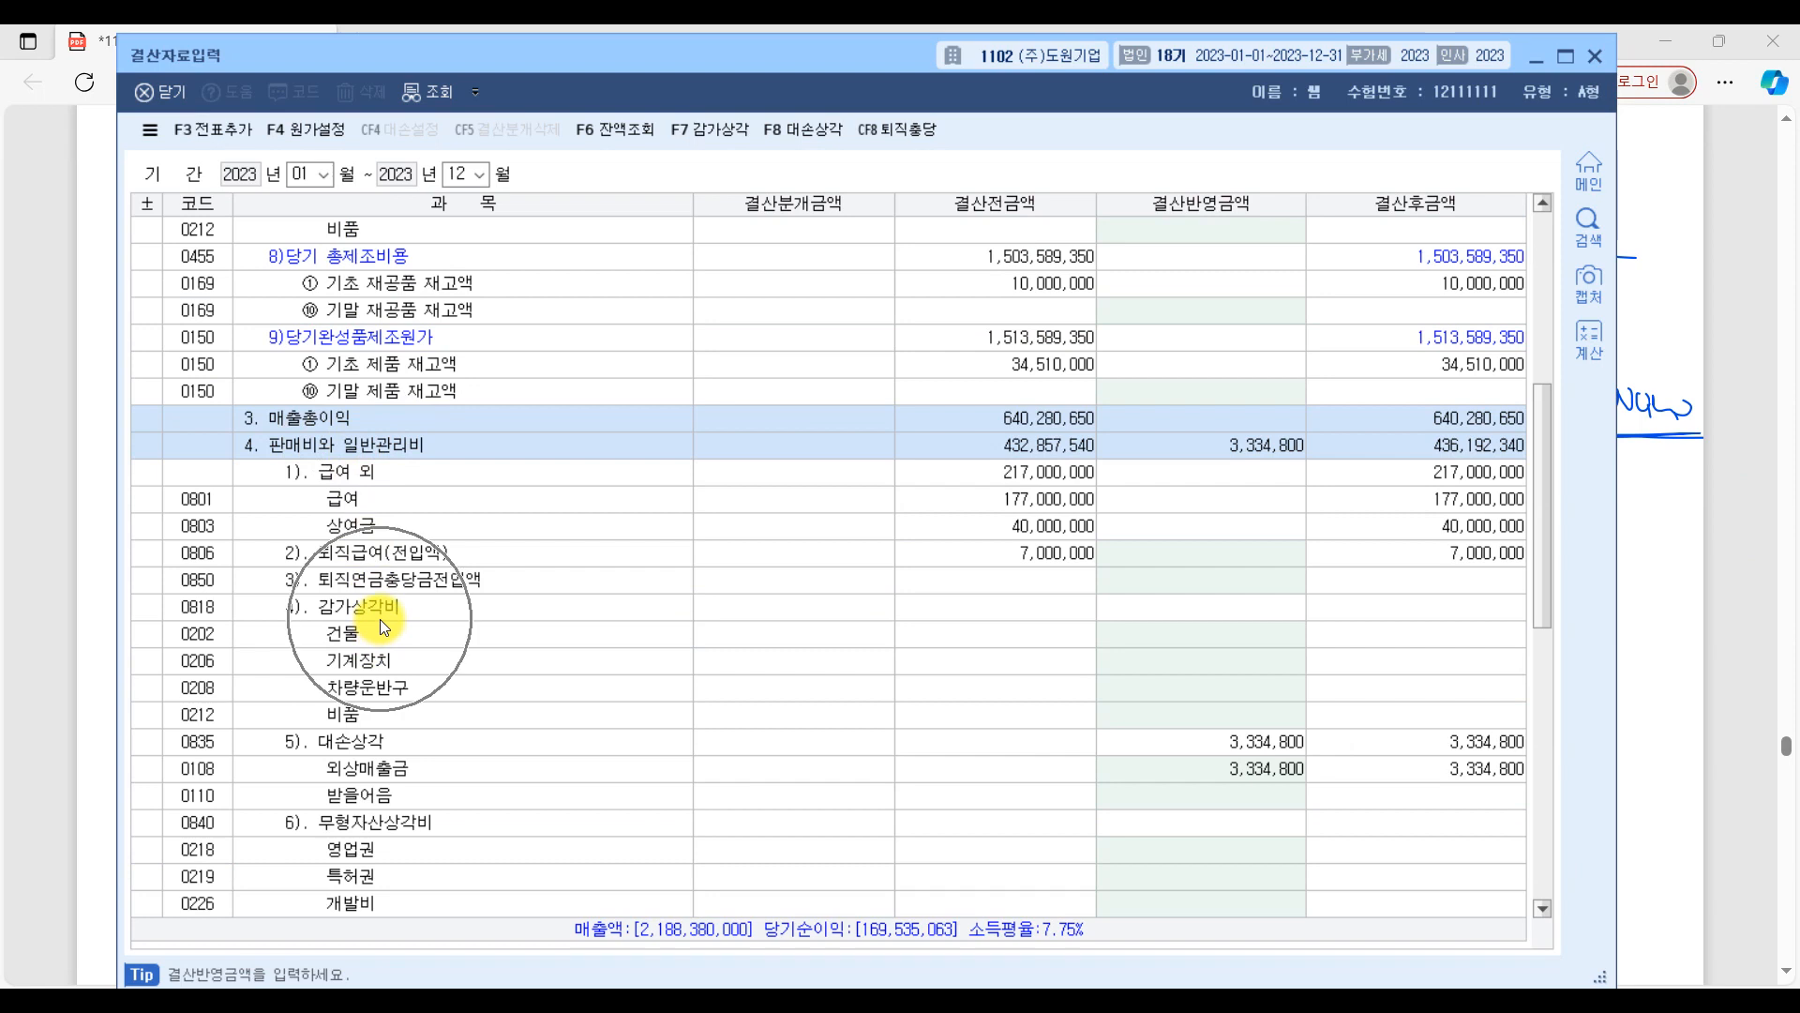
{"action": "scroll", "coordinate": [375, 638], "scroll_direction": "down", "scroll_amount": 2}
{"action": "scroll", "coordinate": [377, 628], "scroll_direction": "down", "scroll_amount": 1}
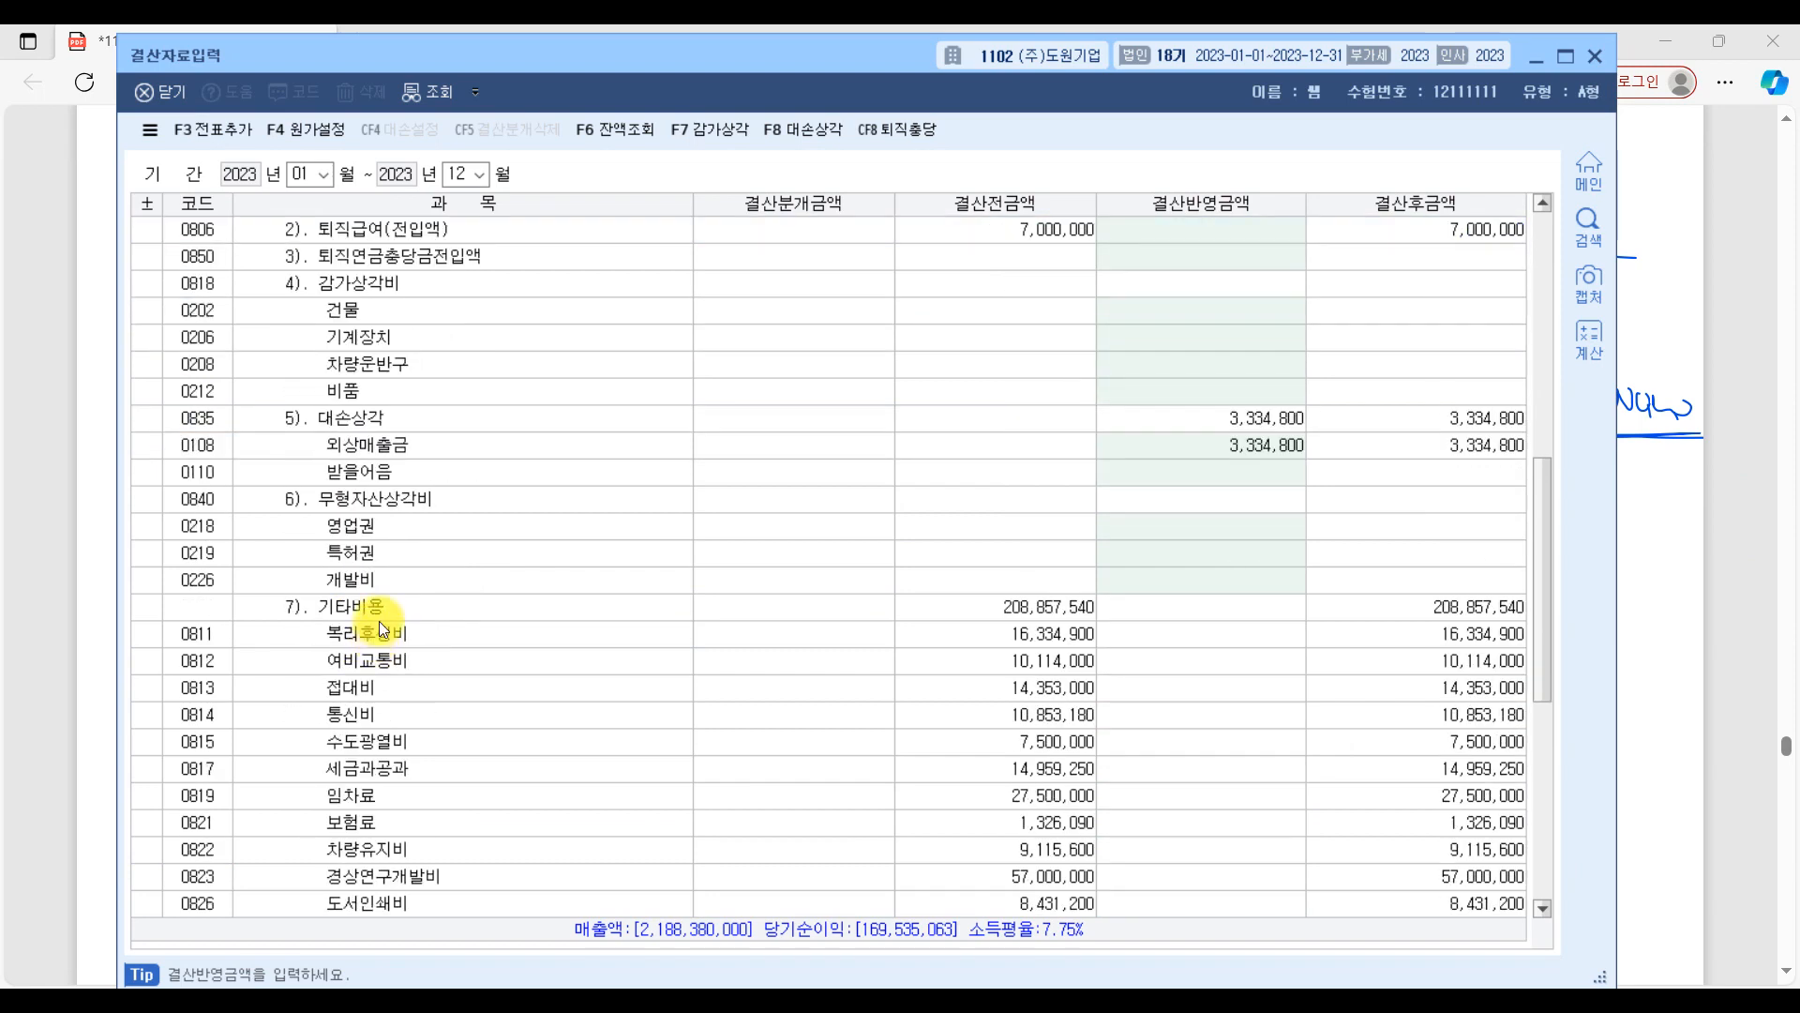
{"action": "left_click", "coordinate": [386, 525]}
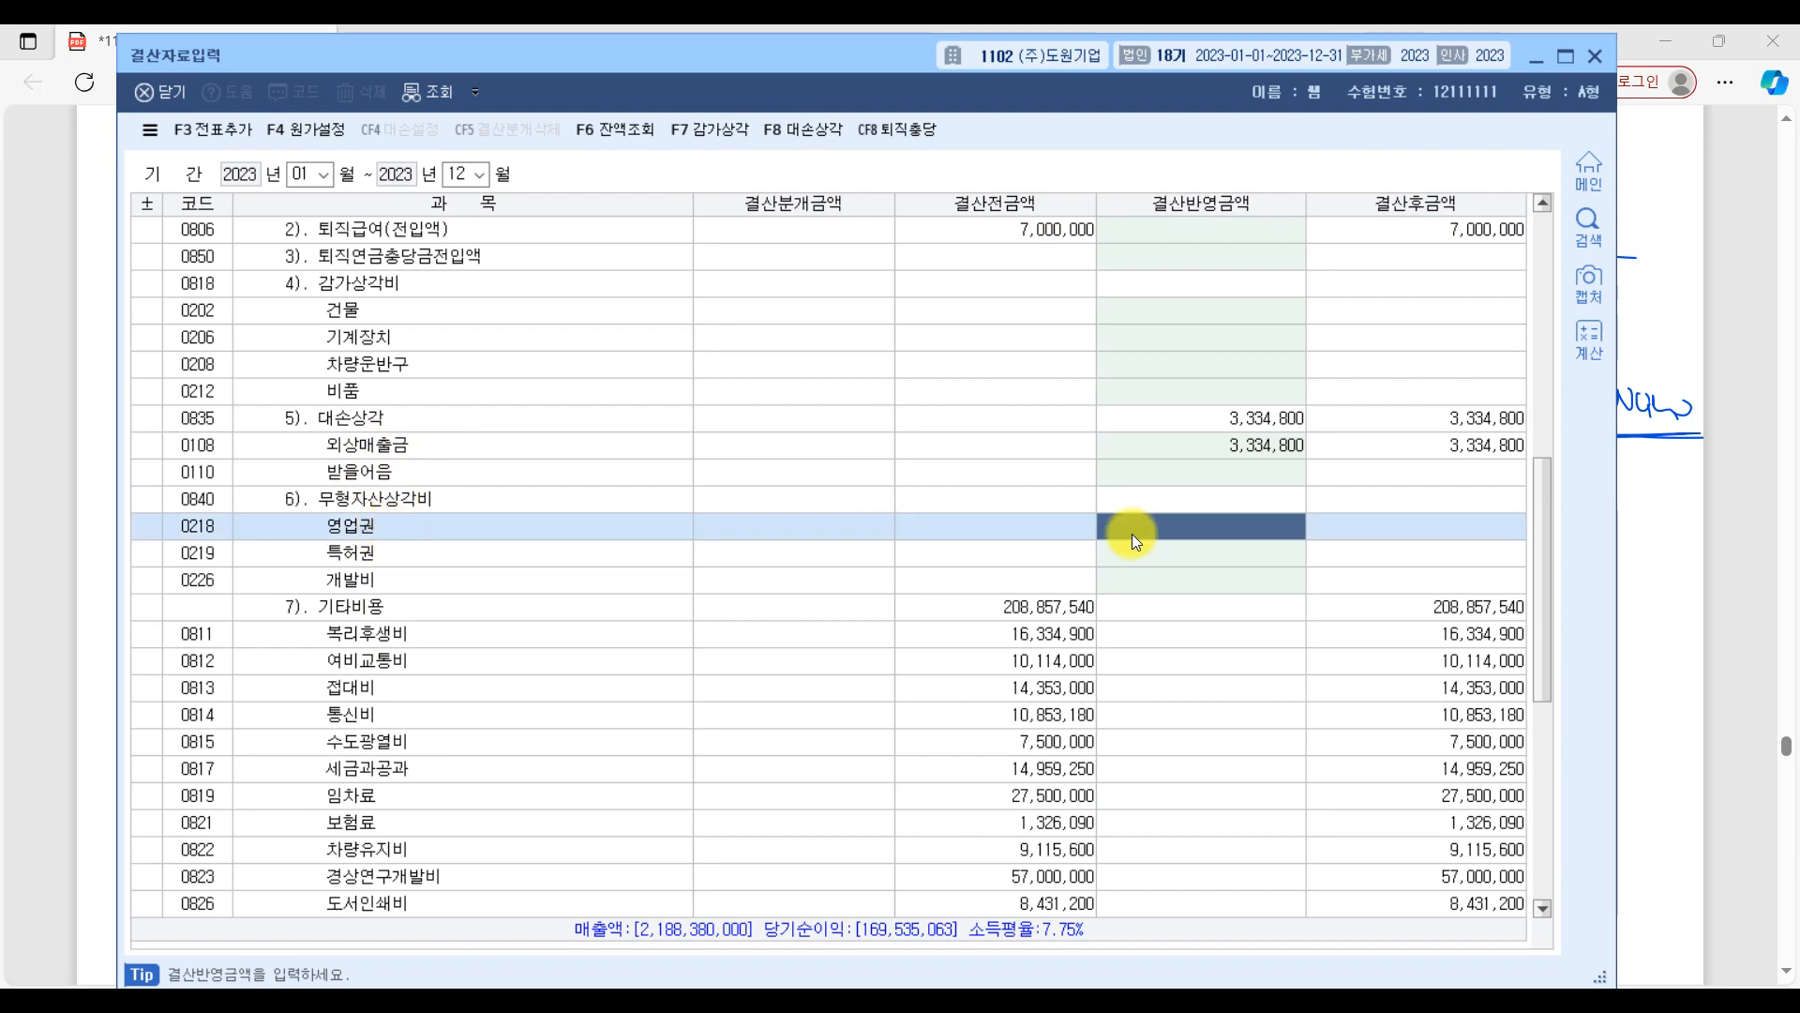
{"action": "type", "text": "4,000,000"}
{"action": "key", "text": "Return"}
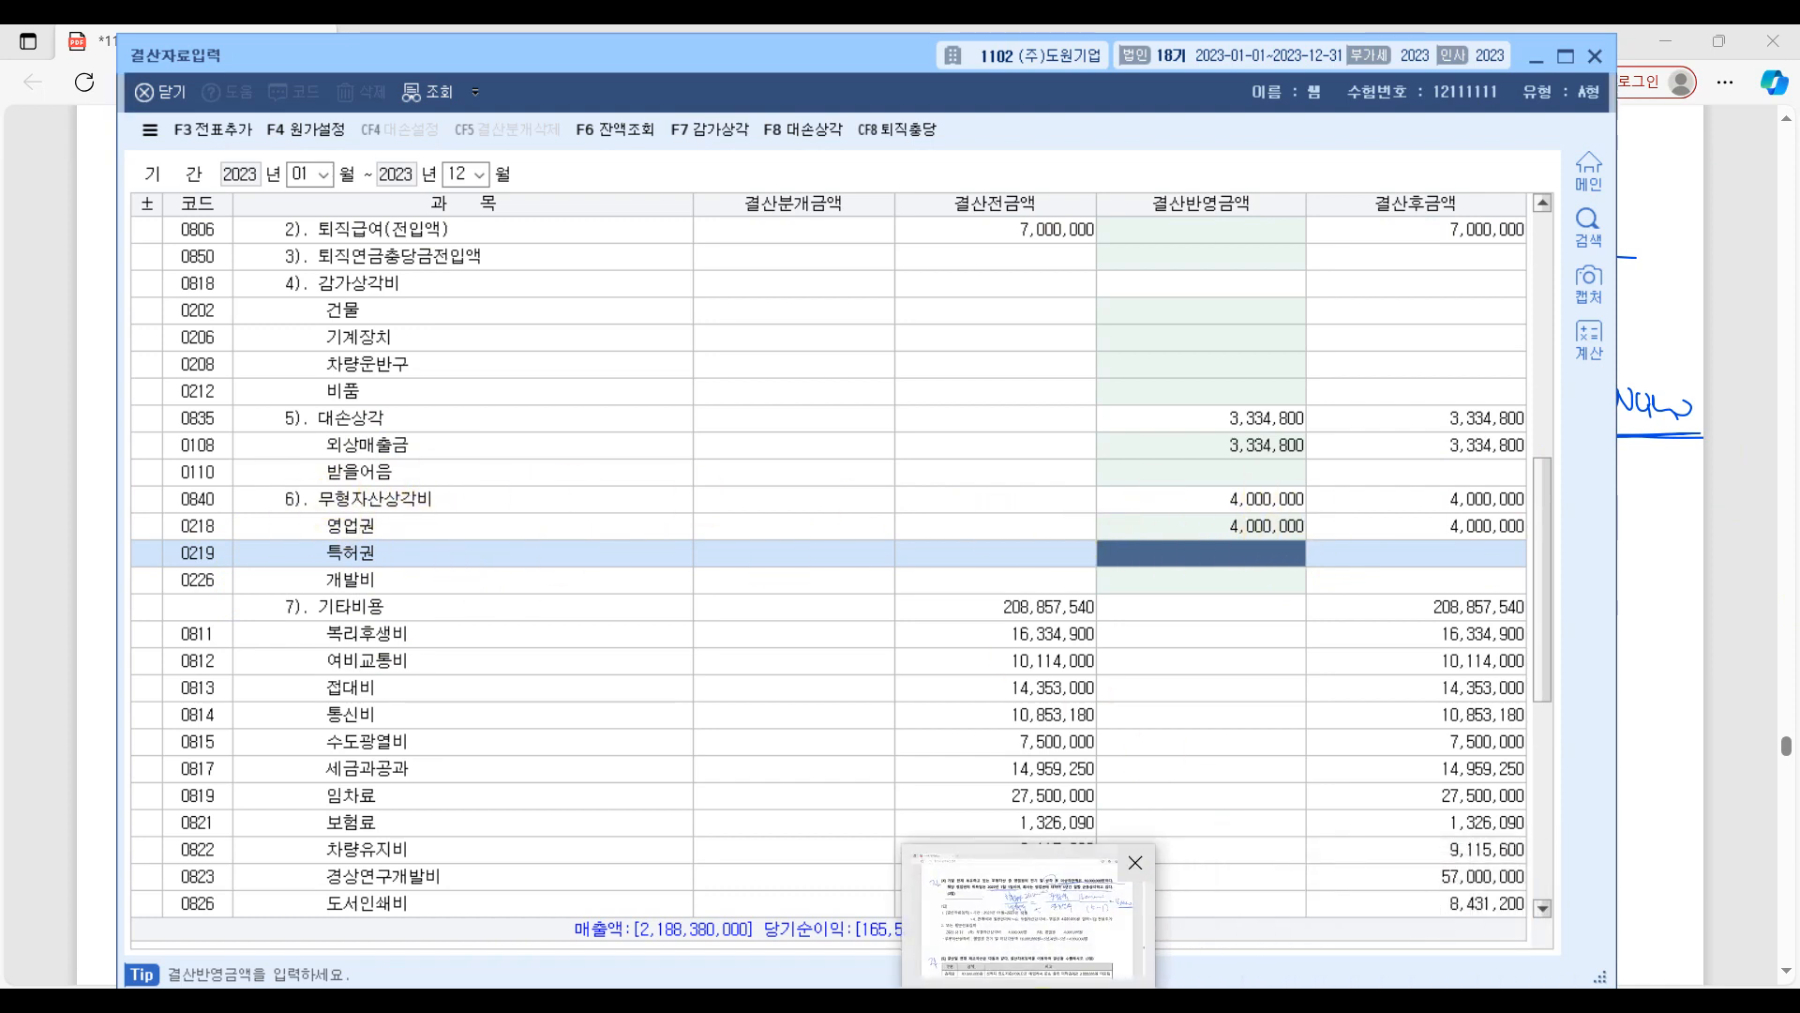
Switch to the exam PDF, circle the 금액 column in question [5]'s table and underline the 원재료 and 제품 remarks.
{"action": "left_click", "coordinate": [1028, 999]}
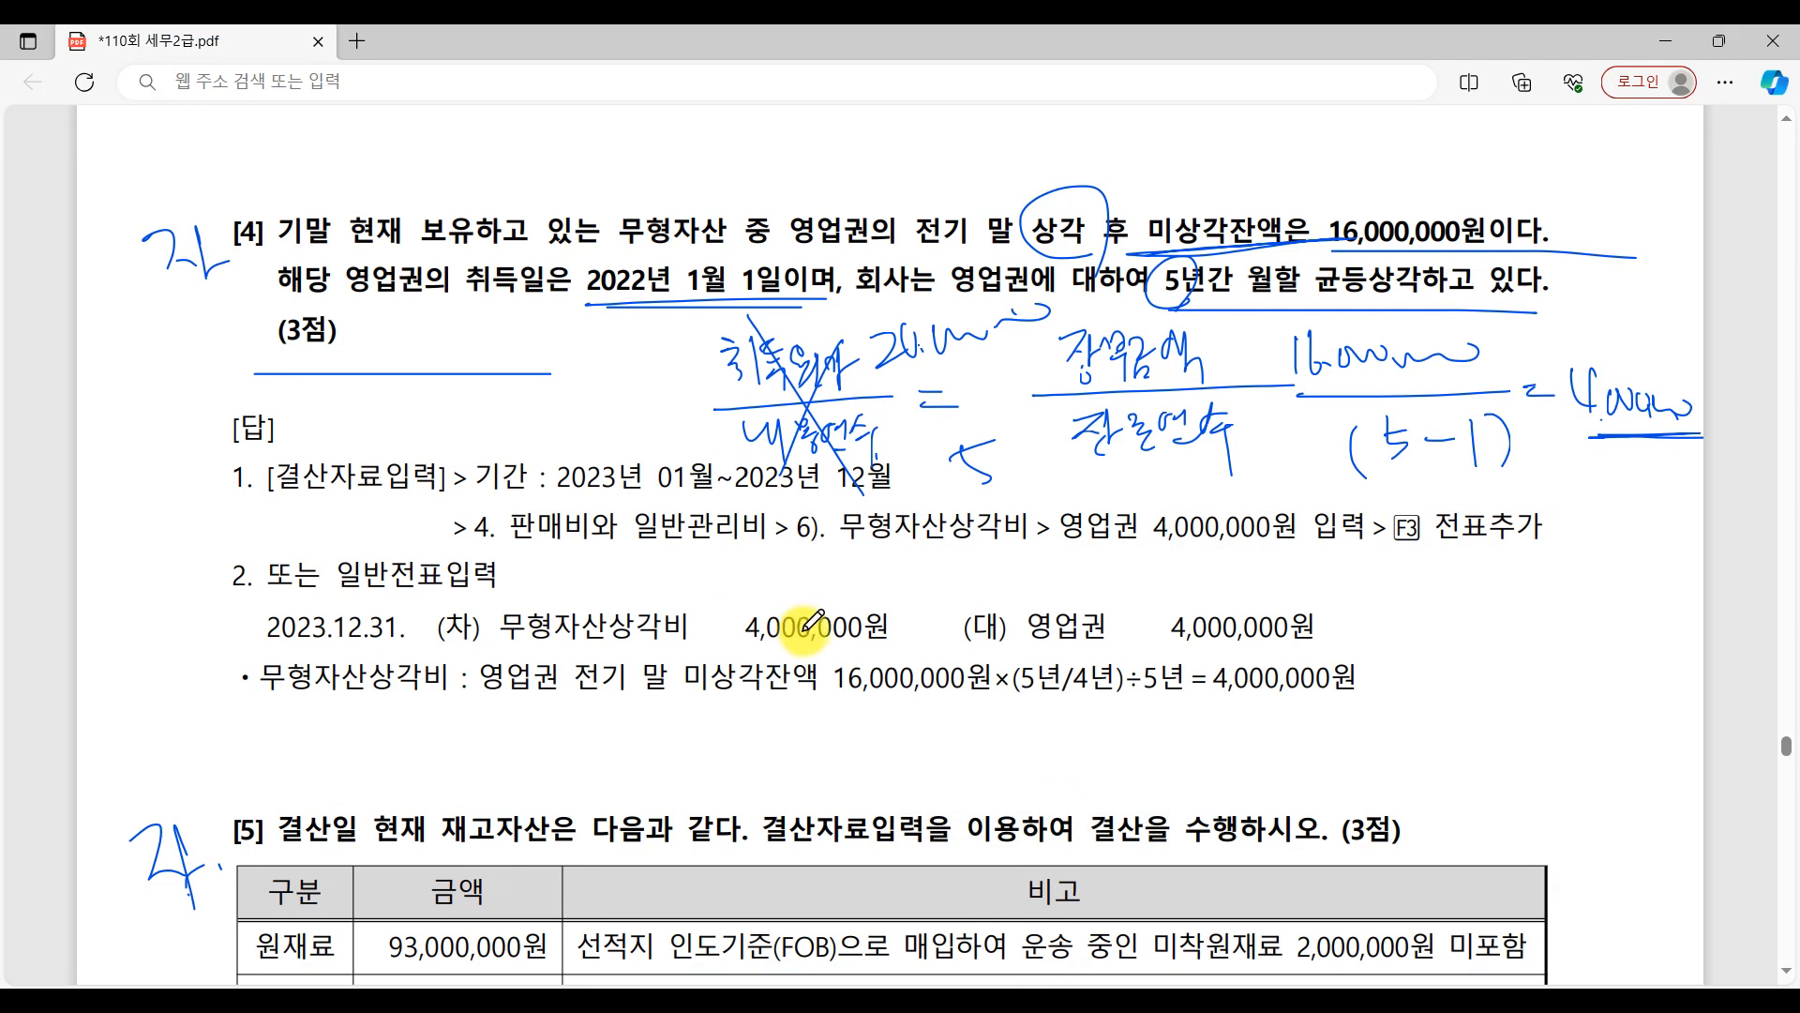
{"action": "scroll", "coordinate": [813, 621], "scroll_direction": "down", "scroll_amount": 5}
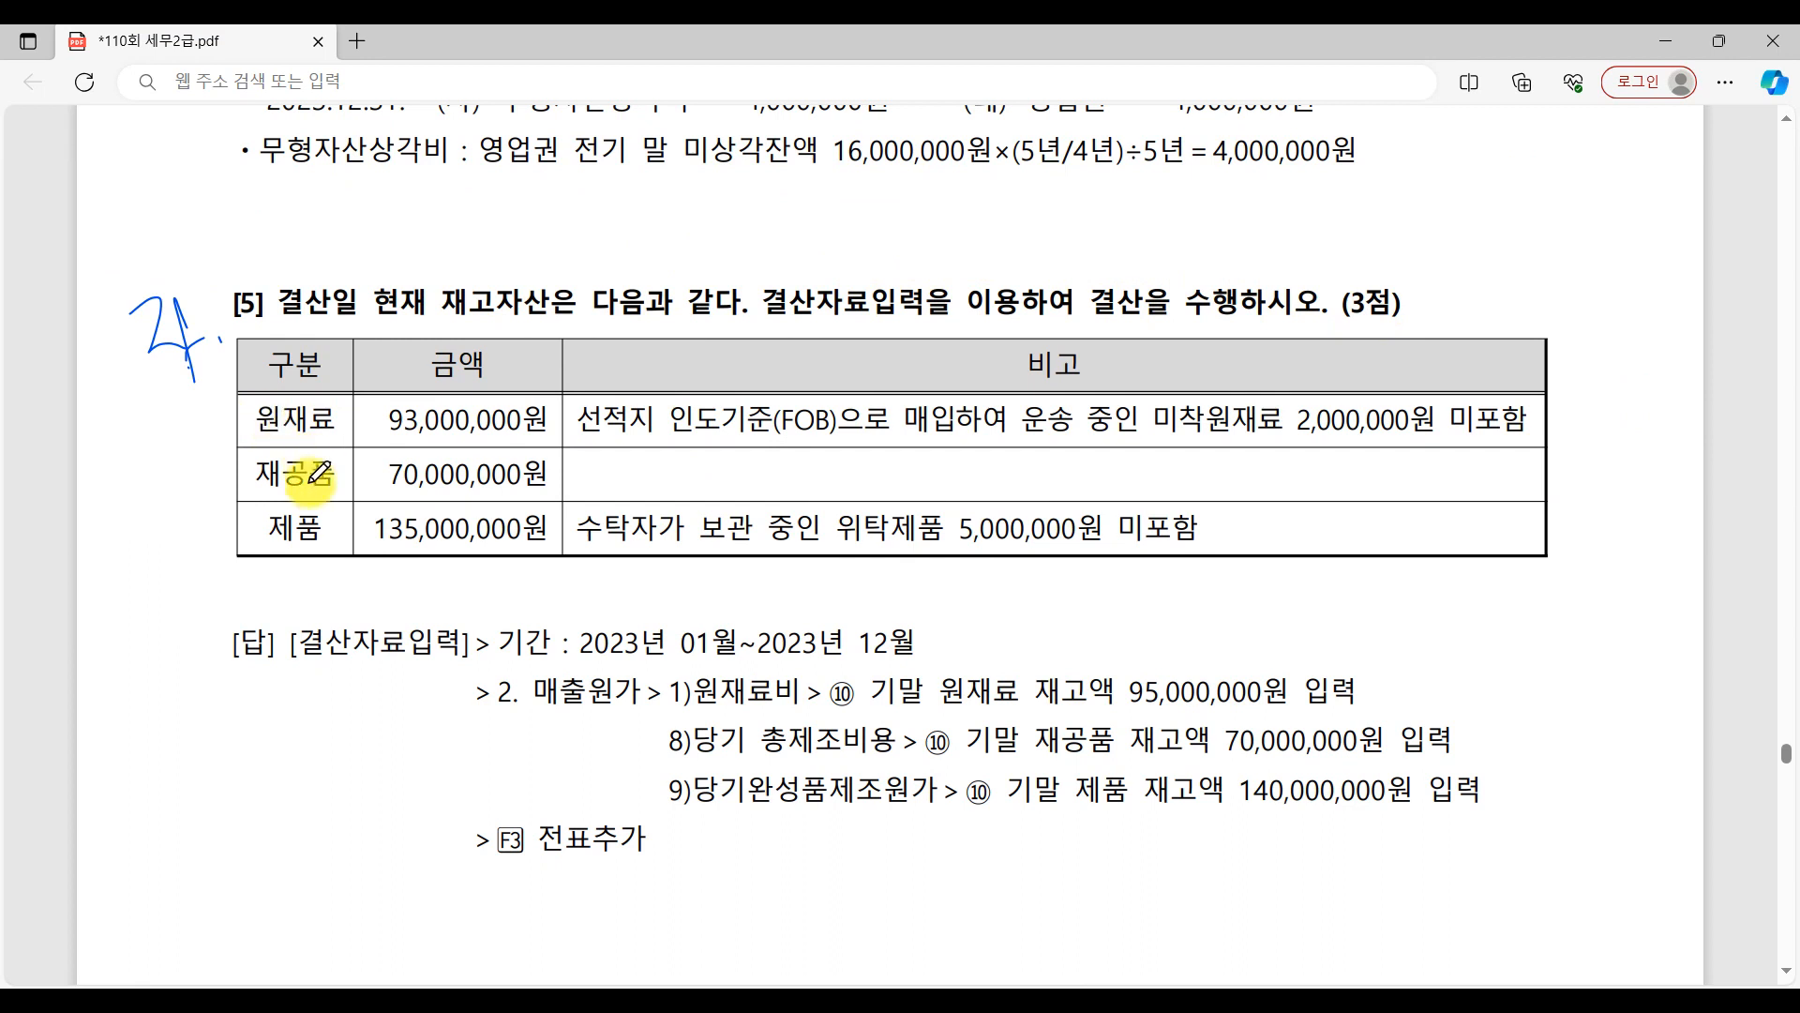
{"action": "mouse_move", "coordinate": [553, 561]}
{"action": "left_mouse_down"}
{"action": "mouse_move", "coordinate": [473, 581]}
{"action": "mouse_move", "coordinate": [591, 358]}
{"action": "mouse_move", "coordinate": [535, 579]}
{"action": "left_mouse_up"}
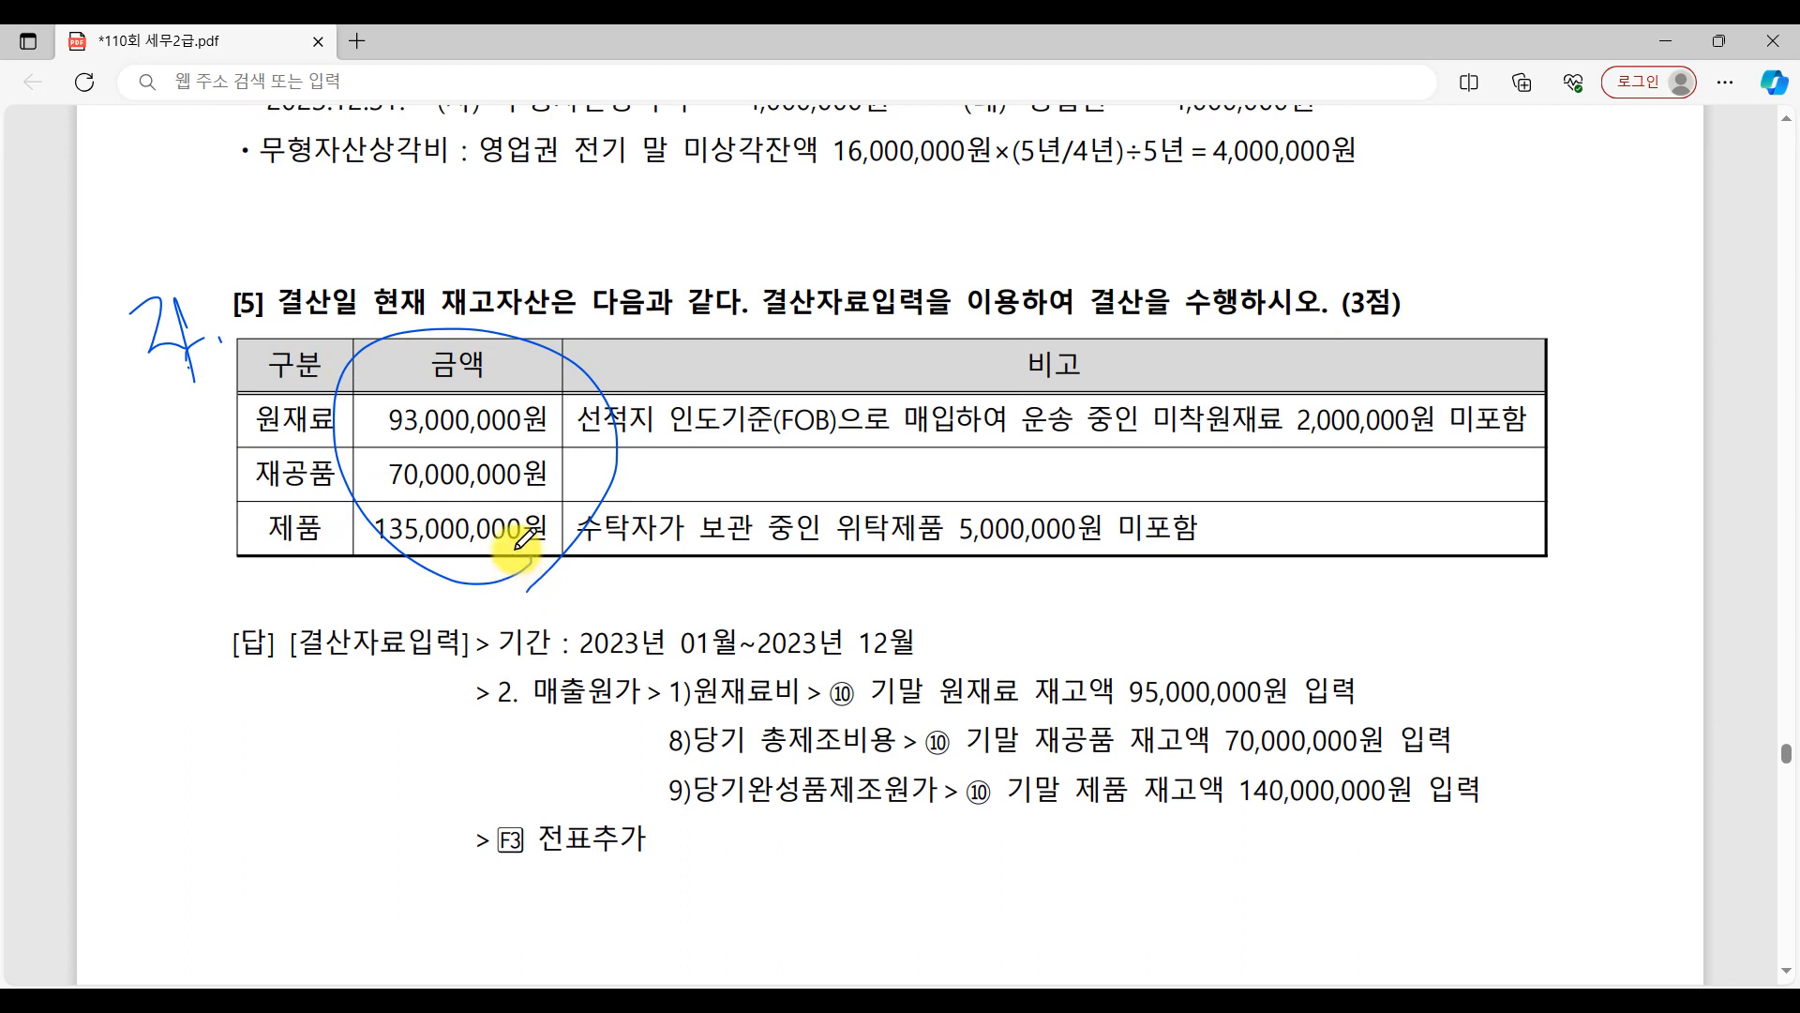
{"action": "left_click_drag", "start_coordinate": [727, 472], "coordinate": [1162, 477]}
{"action": "left_click_drag", "start_coordinate": [647, 576], "coordinate": [1115, 593]}
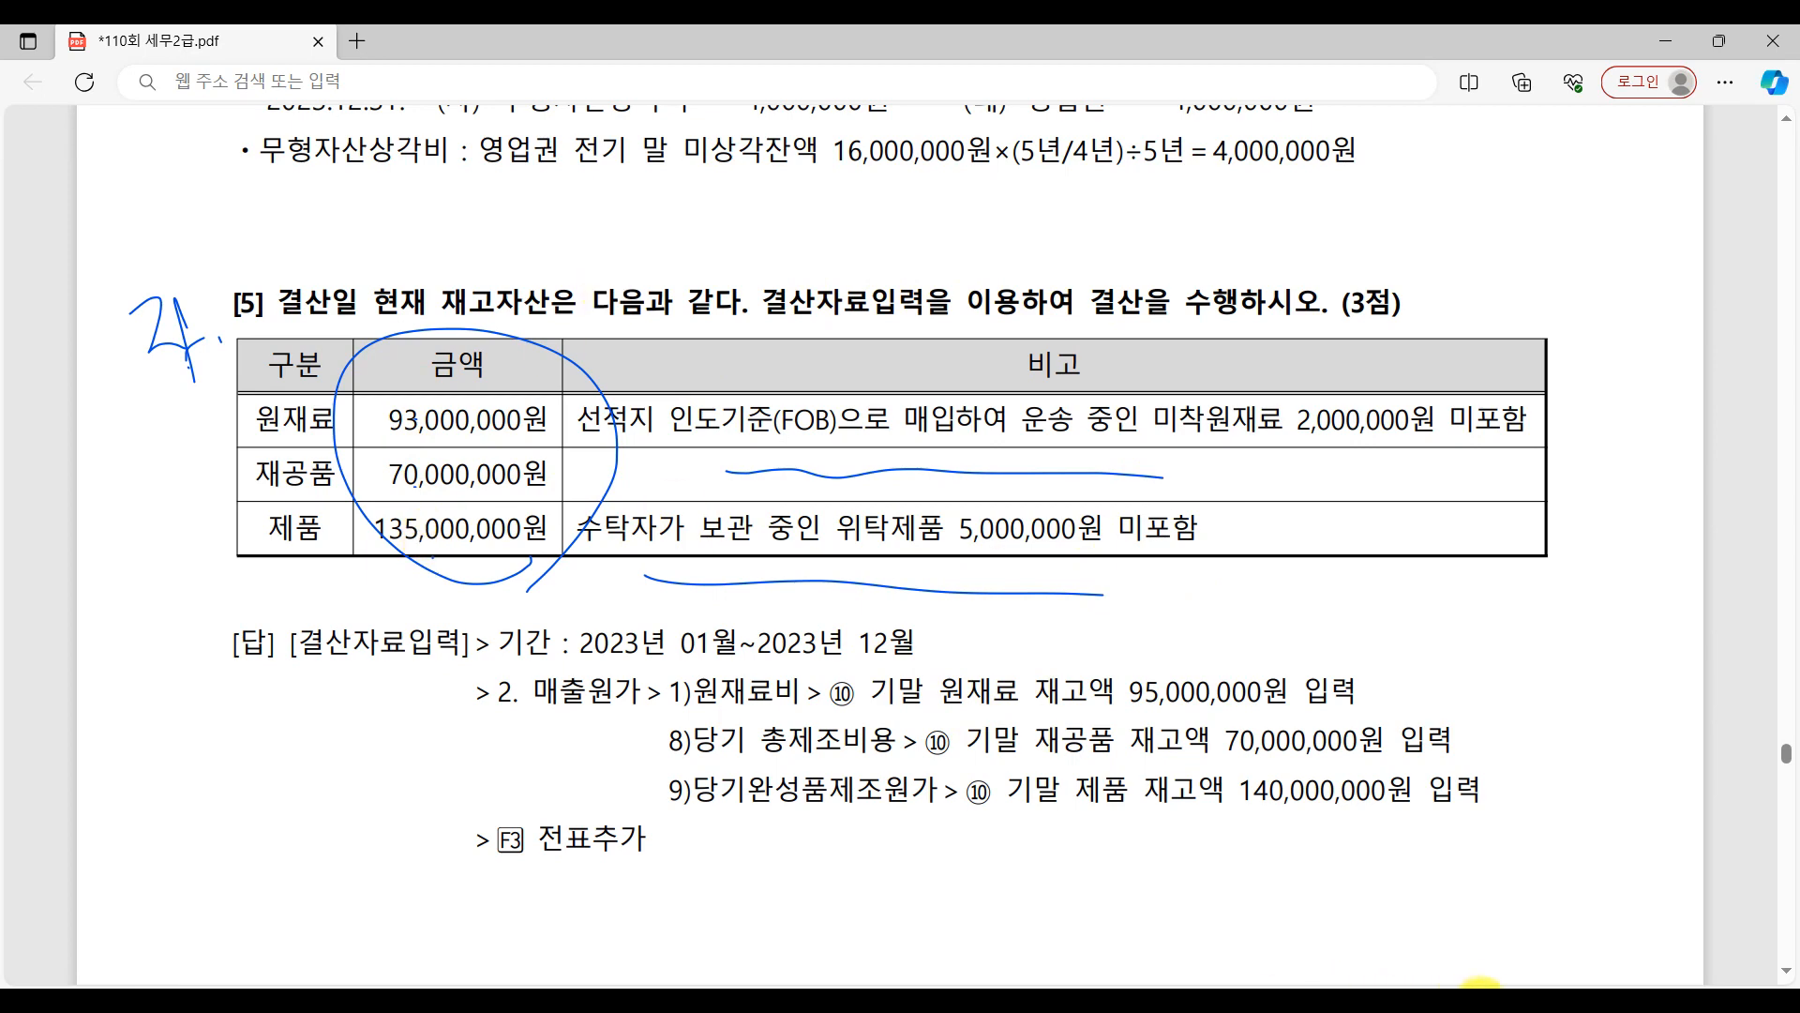
Switch to KcLep, recheck question [5]'s table, and enter 93,000,000 as the 결산반영금액 of ⑩ 기말 원재료 재고액.
{"action": "left_click", "coordinate": [1483, 998]}
{"action": "scroll", "coordinate": [779, 610], "scroll_direction": "up", "scroll_amount": 15}
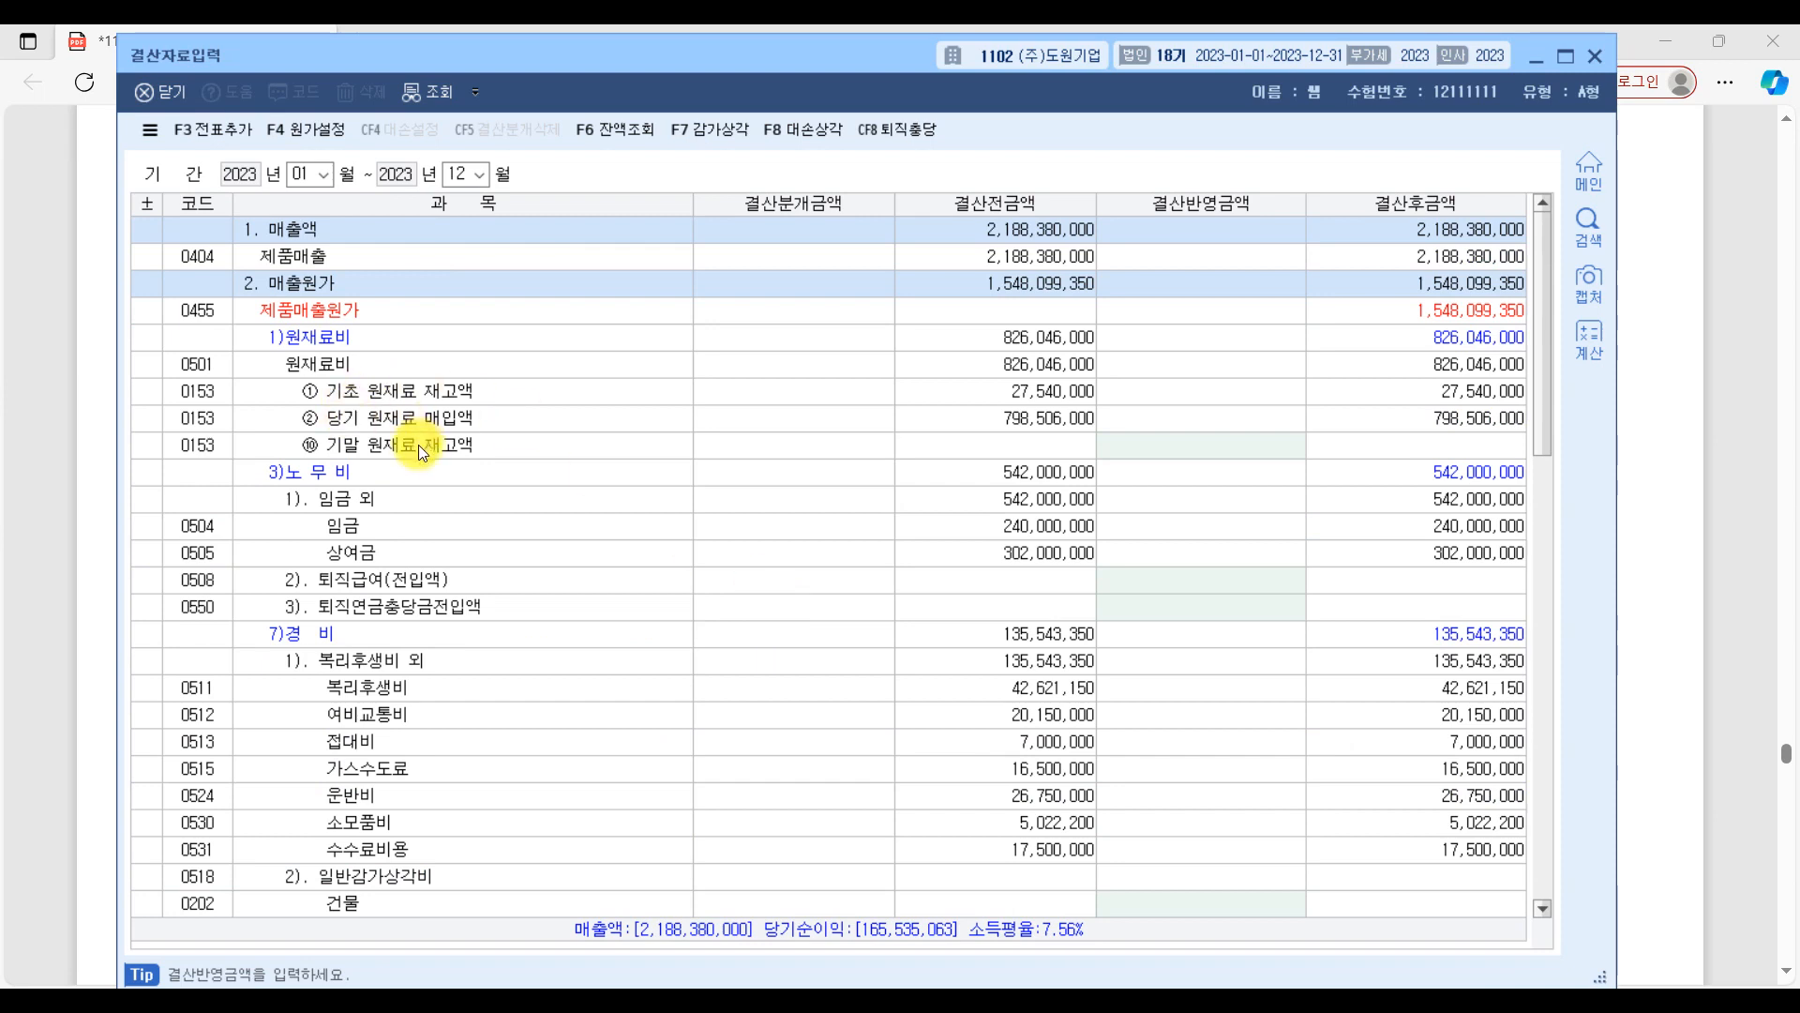
{"action": "left_click", "coordinate": [419, 444]}
{"action": "left_click", "coordinate": [1695, 589]}
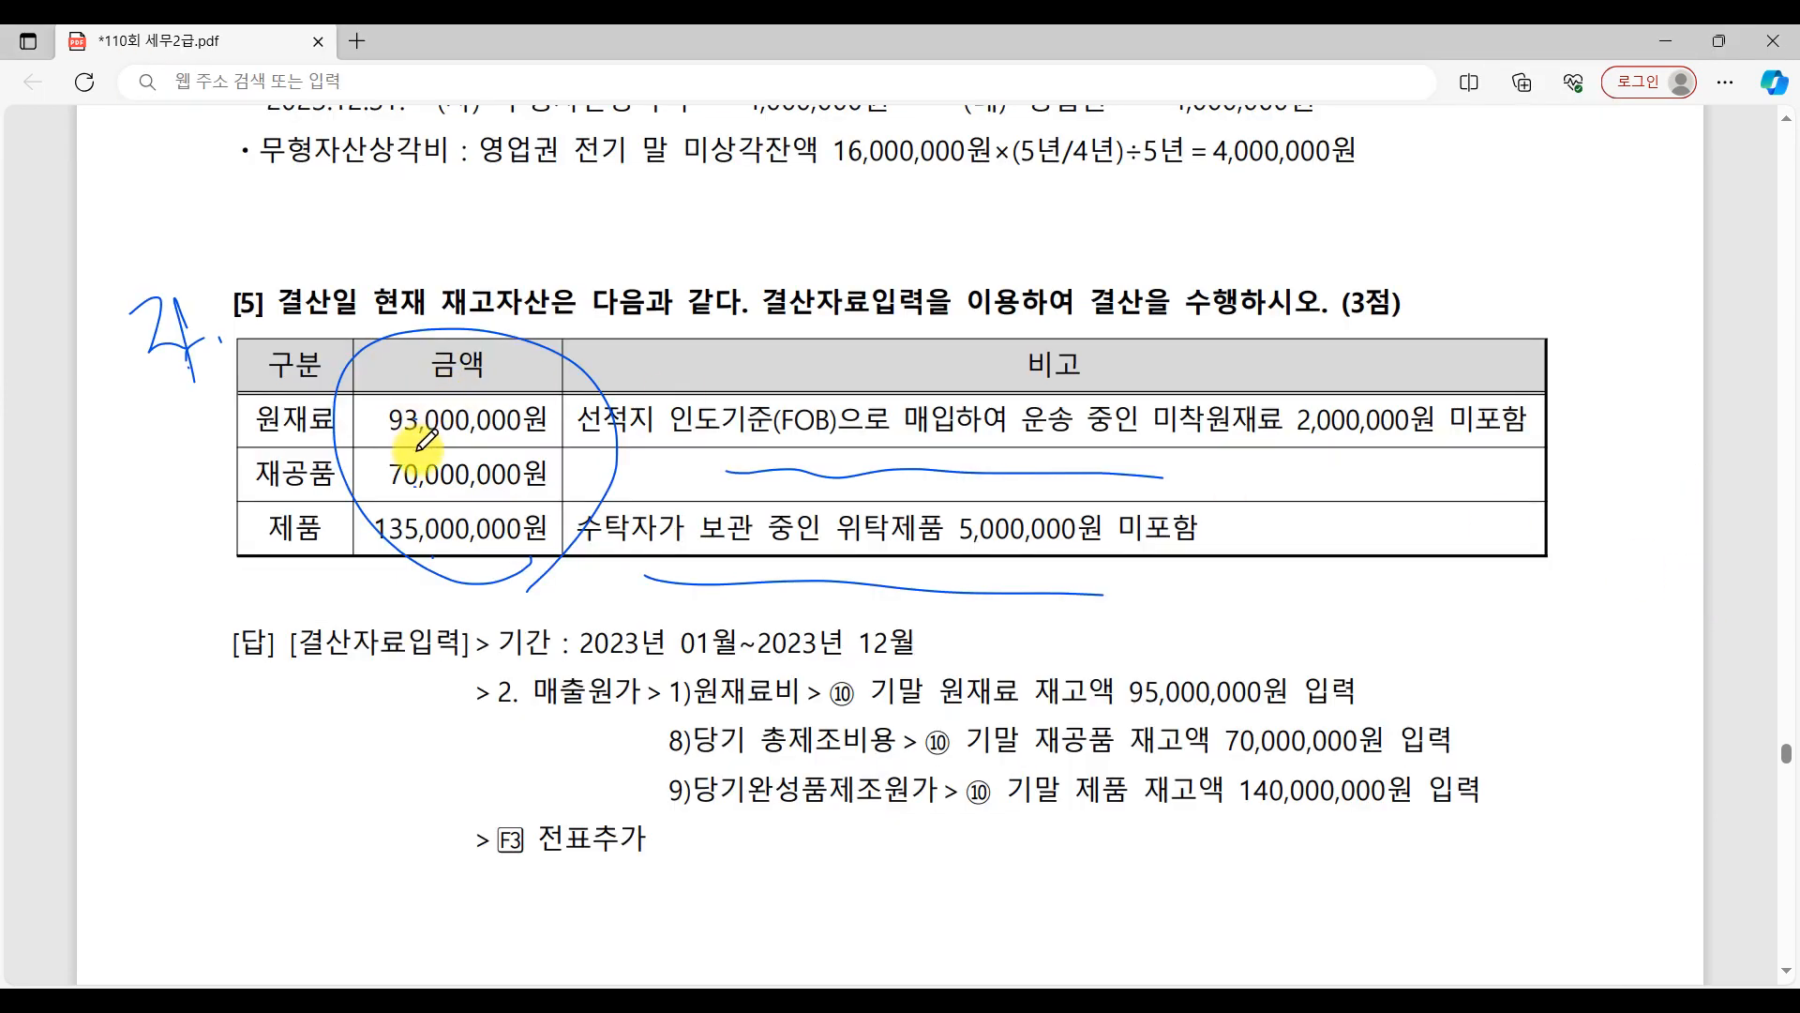
{"action": "left_click", "coordinate": [1482, 997]}
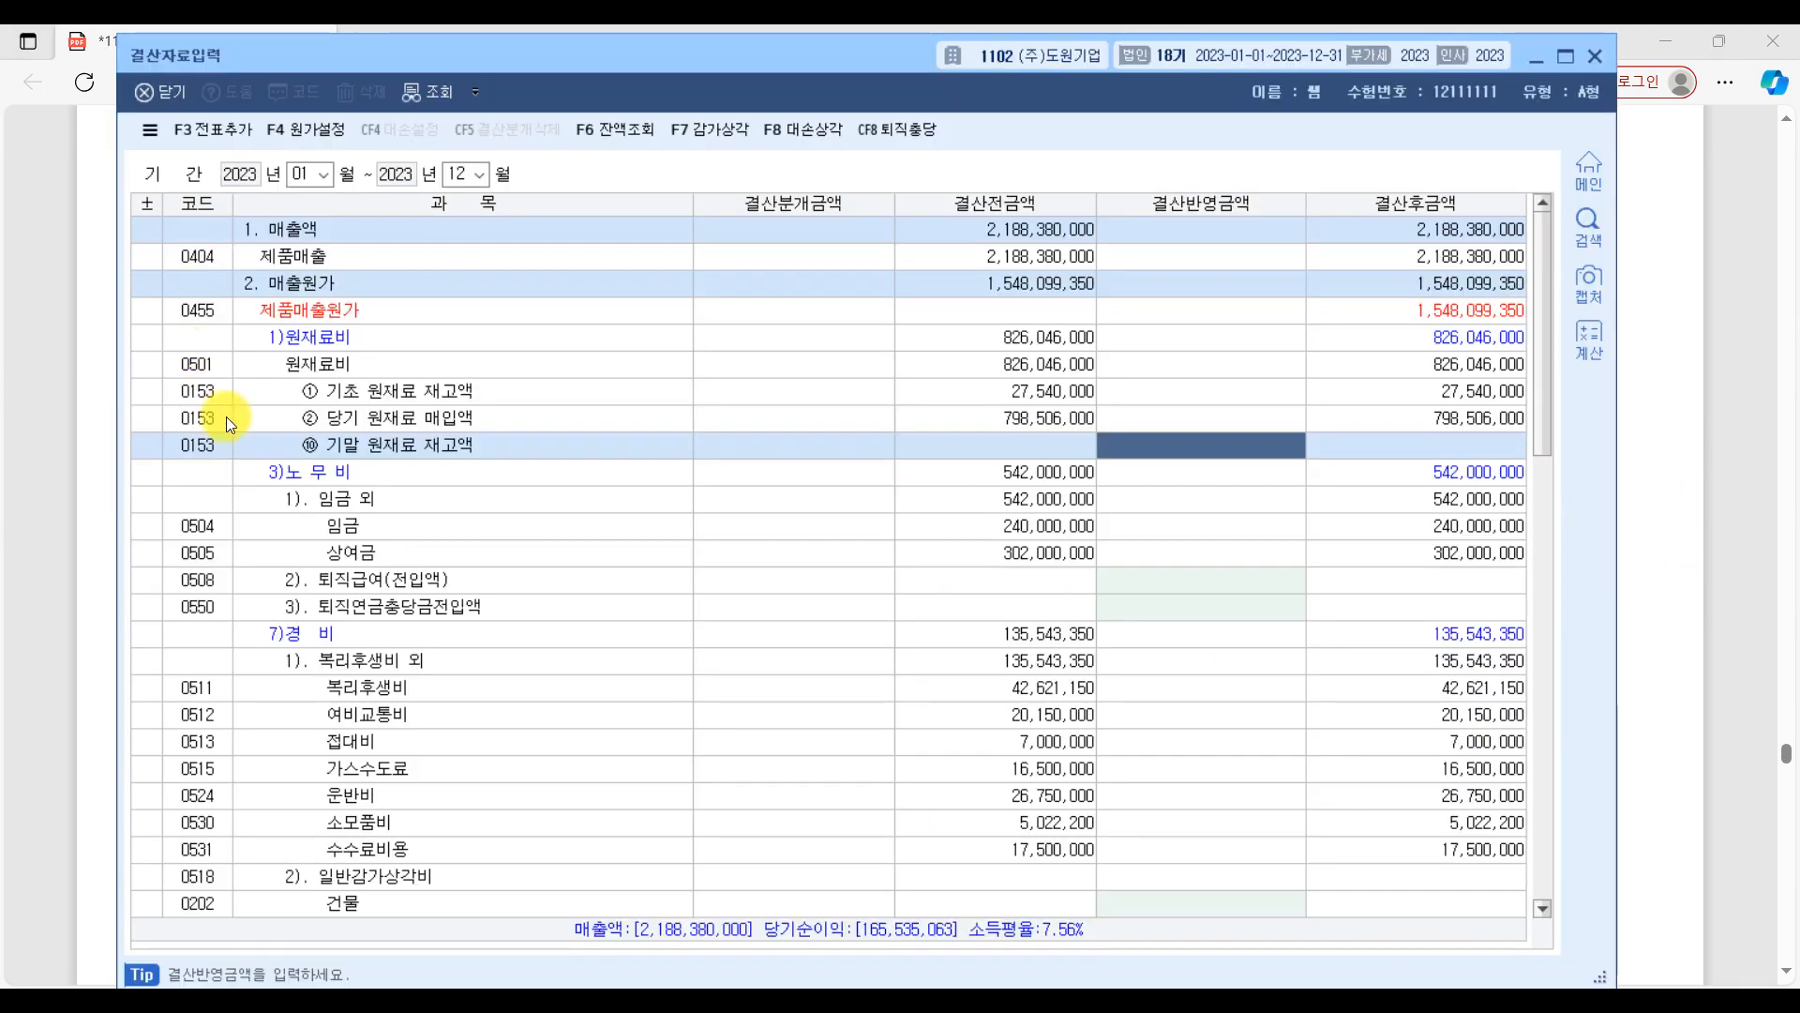
{"action": "left_click", "coordinate": [1228, 450]}
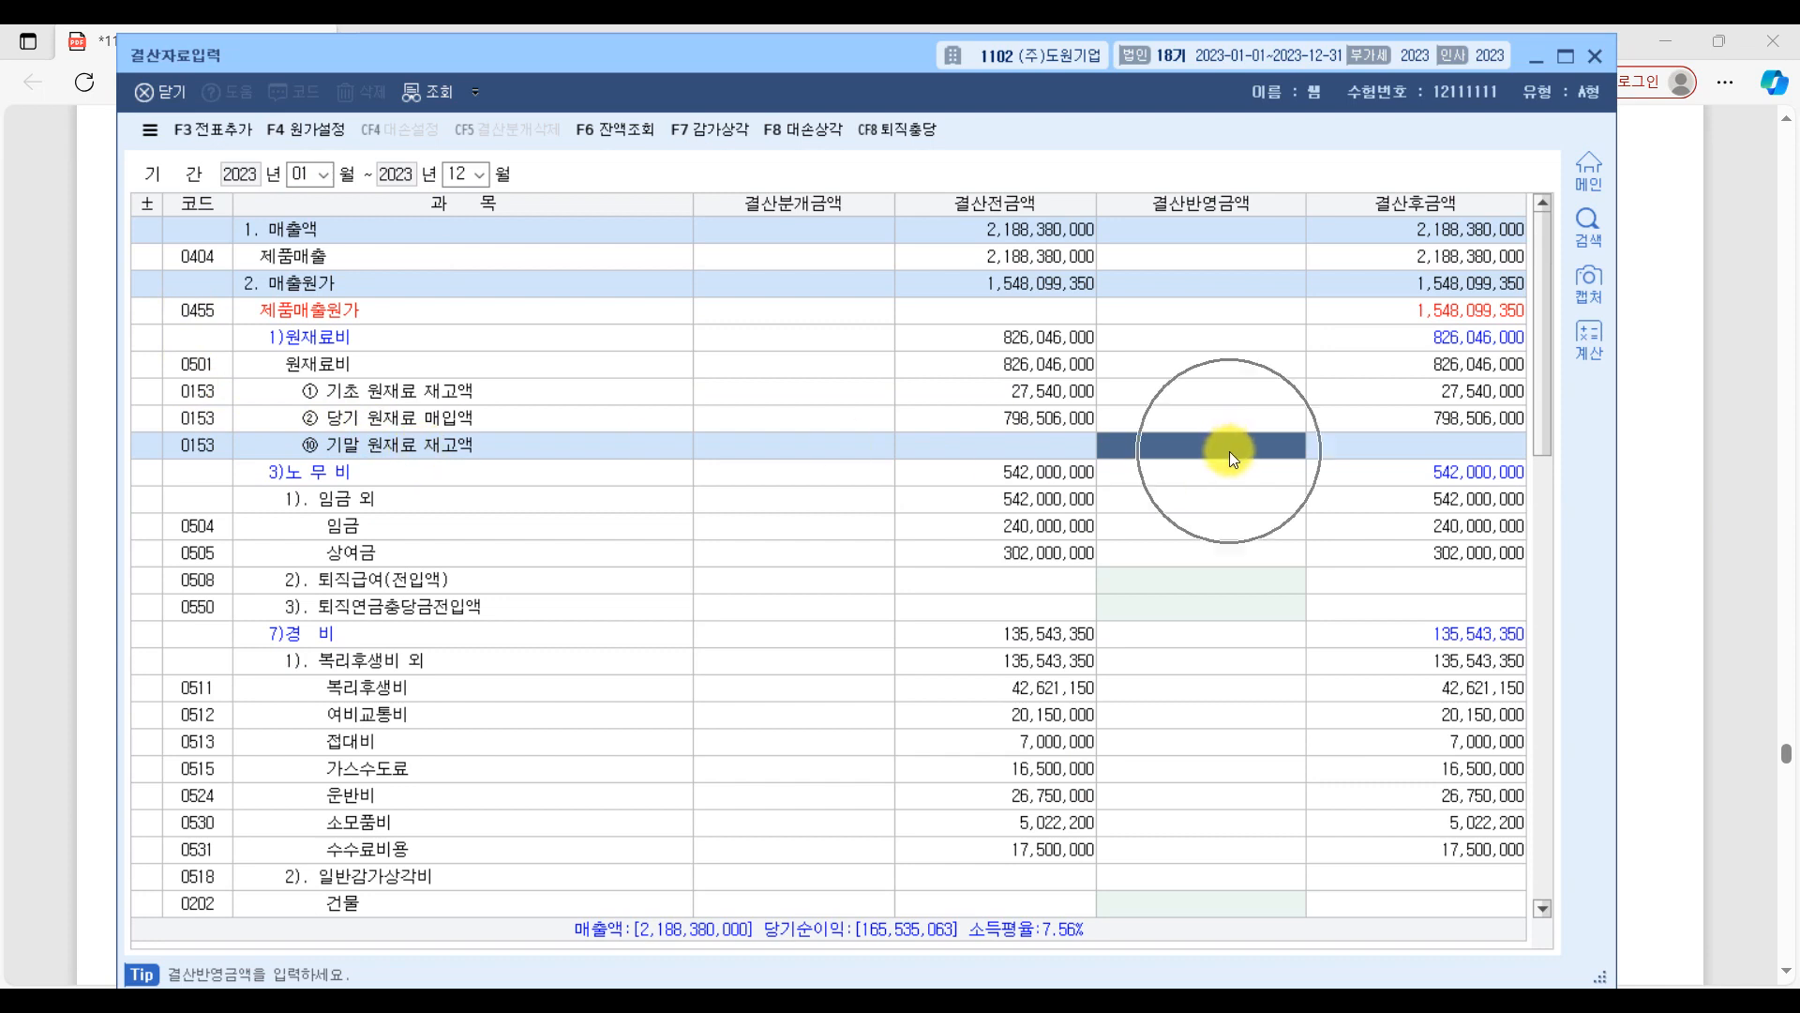
{"action": "type", "text": "93,000,000"}
{"action": "key", "text": "Return"}
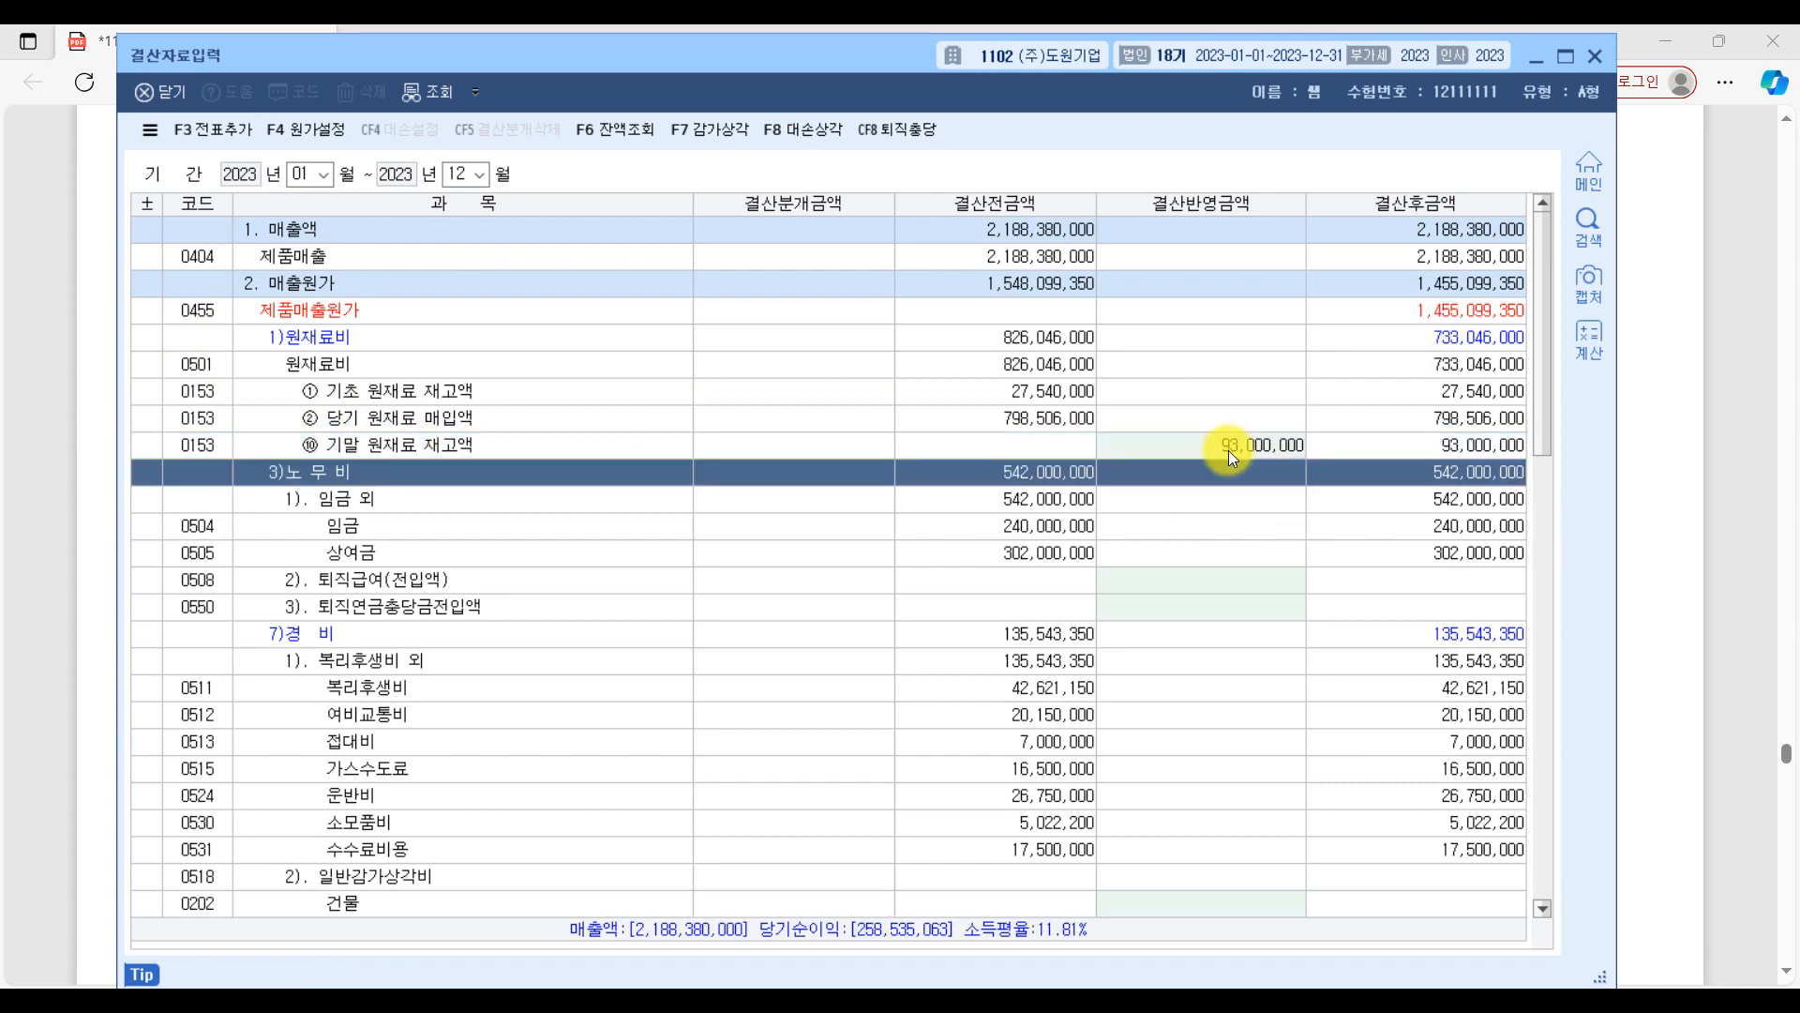
Check question [5]'s table in the exam PDF, then enter 70,000,000 as KcLep's 결산반영금액 of ⑩ 기말 재공품 재고액.
{"action": "left_click", "coordinate": [1631, 460]}
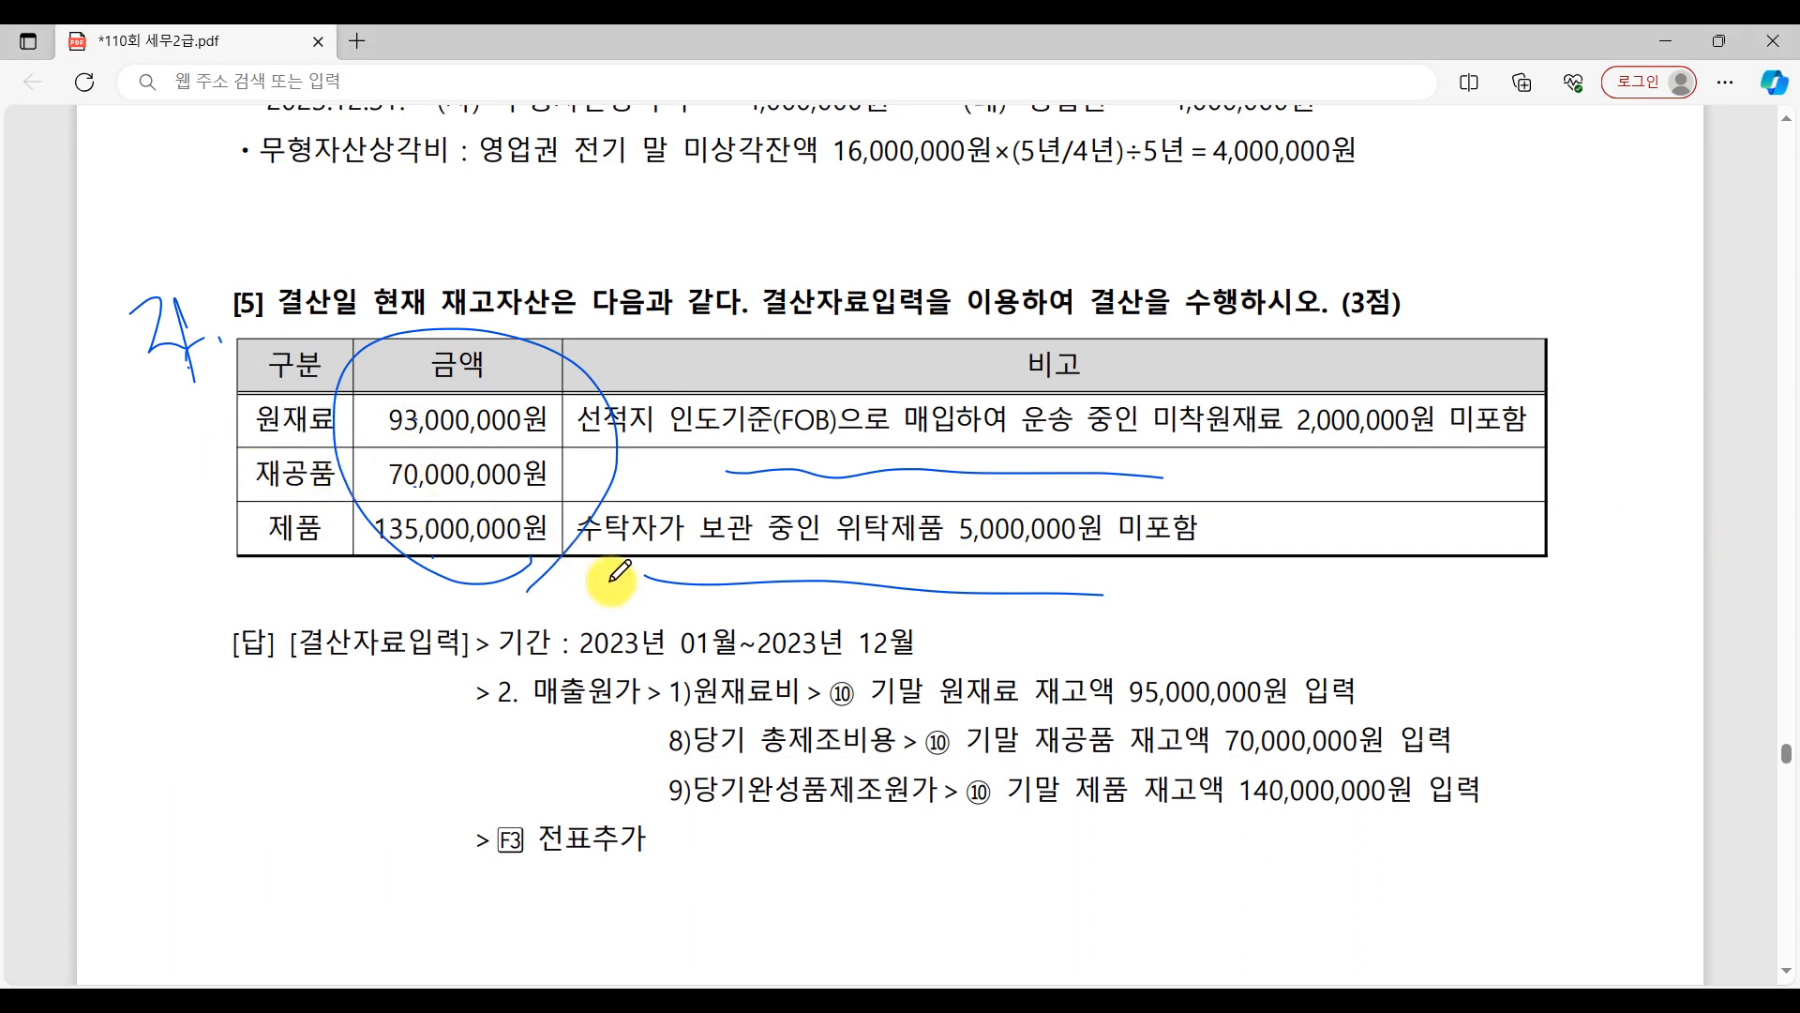
{"action": "key", "text": "alt+Tab"}
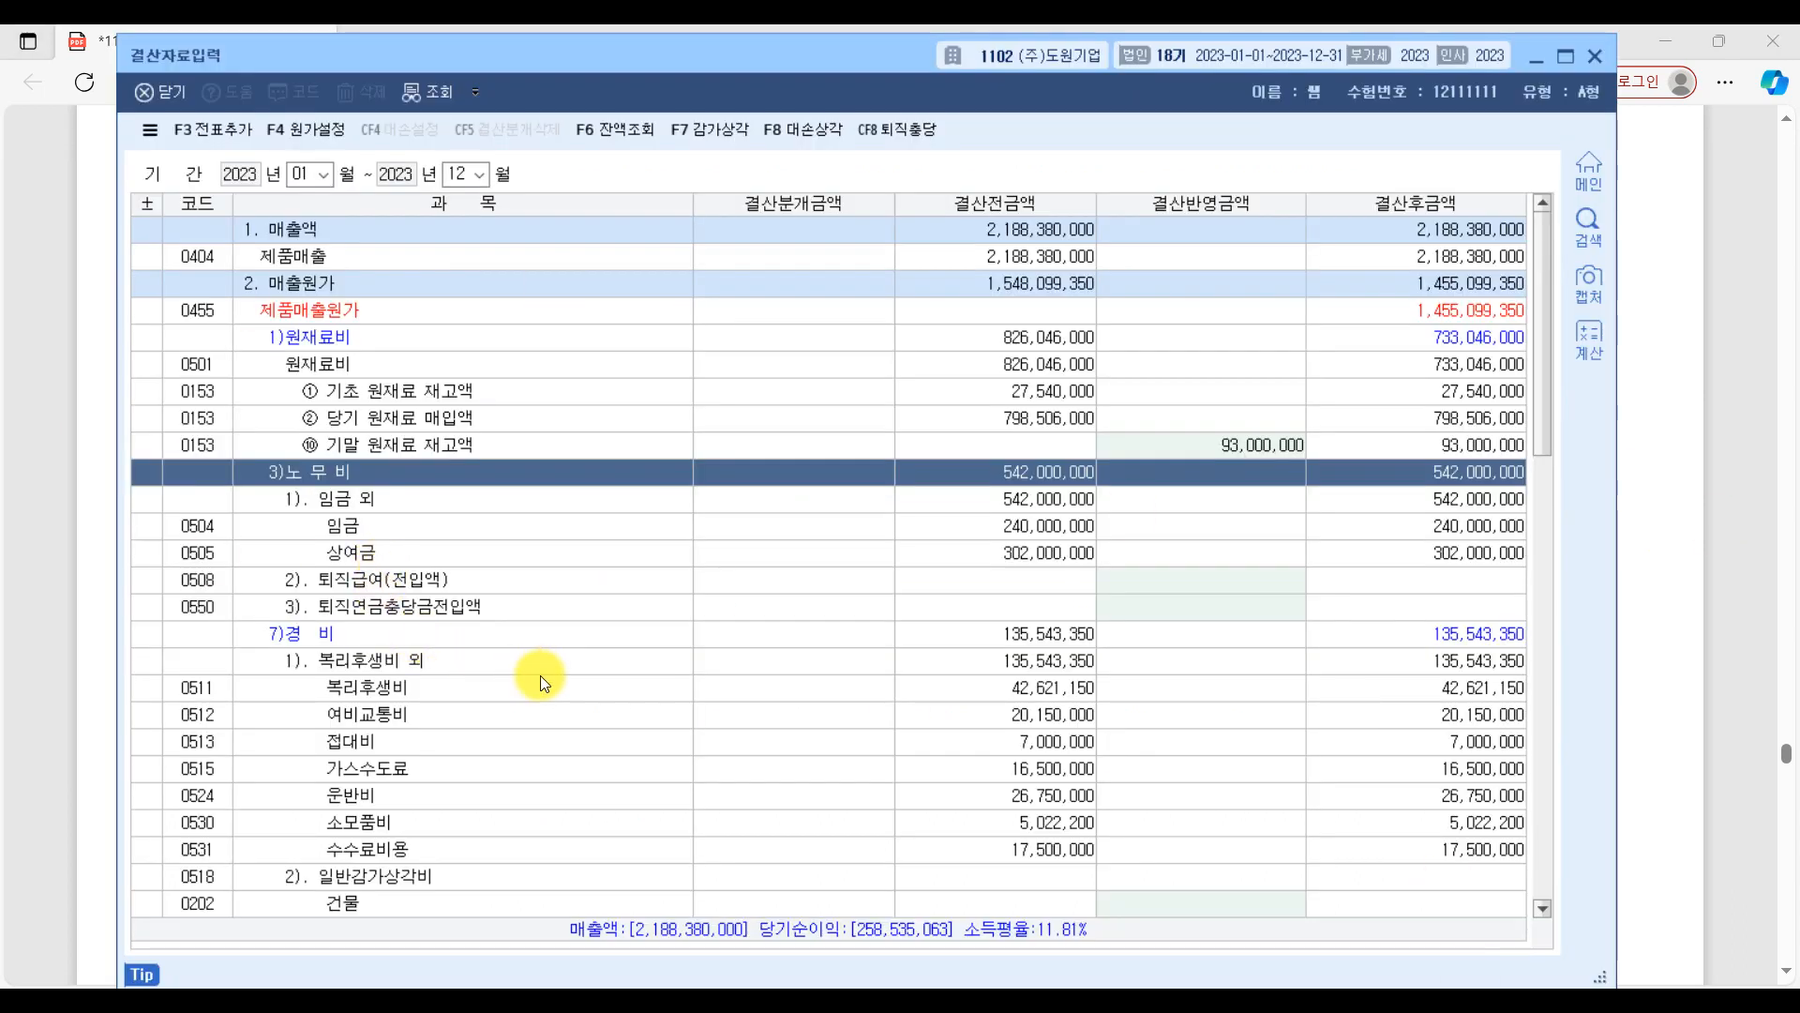
{"action": "scroll", "coordinate": [540, 676], "scroll_direction": "down", "scroll_amount": 5}
{"action": "left_click", "coordinate": [375, 628]}
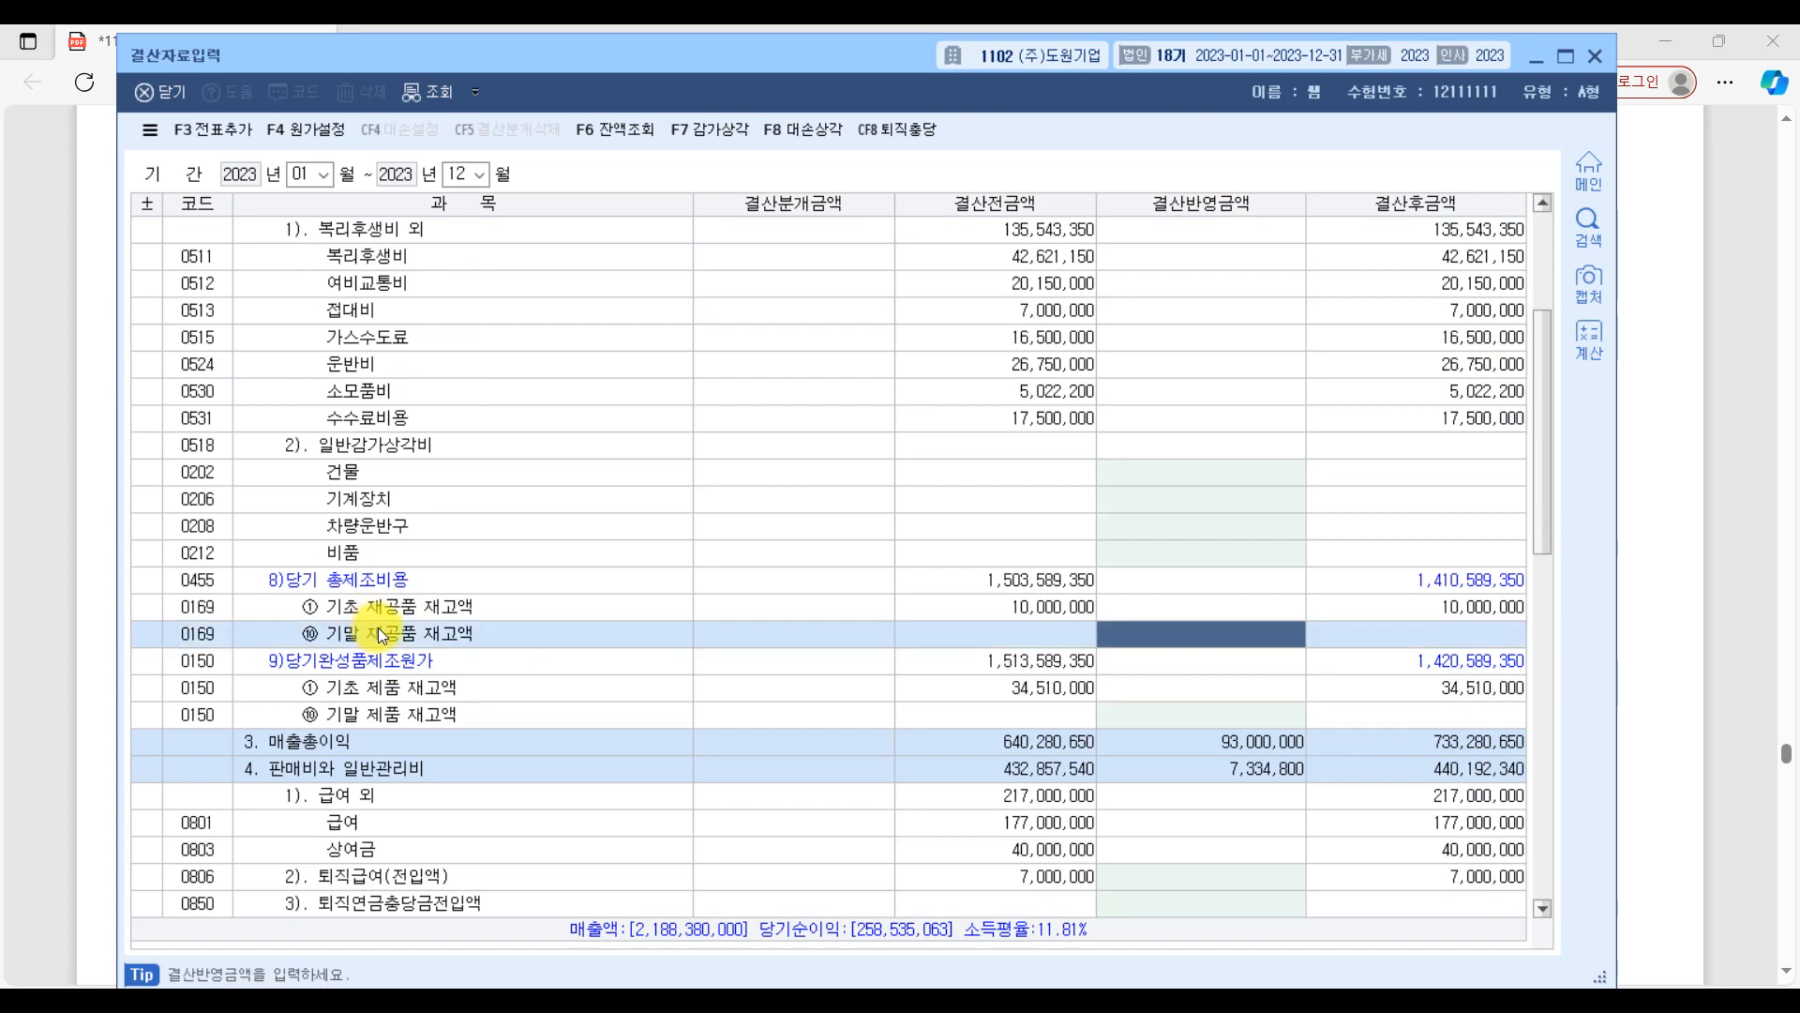
{"action": "type", "text": "70000000"}
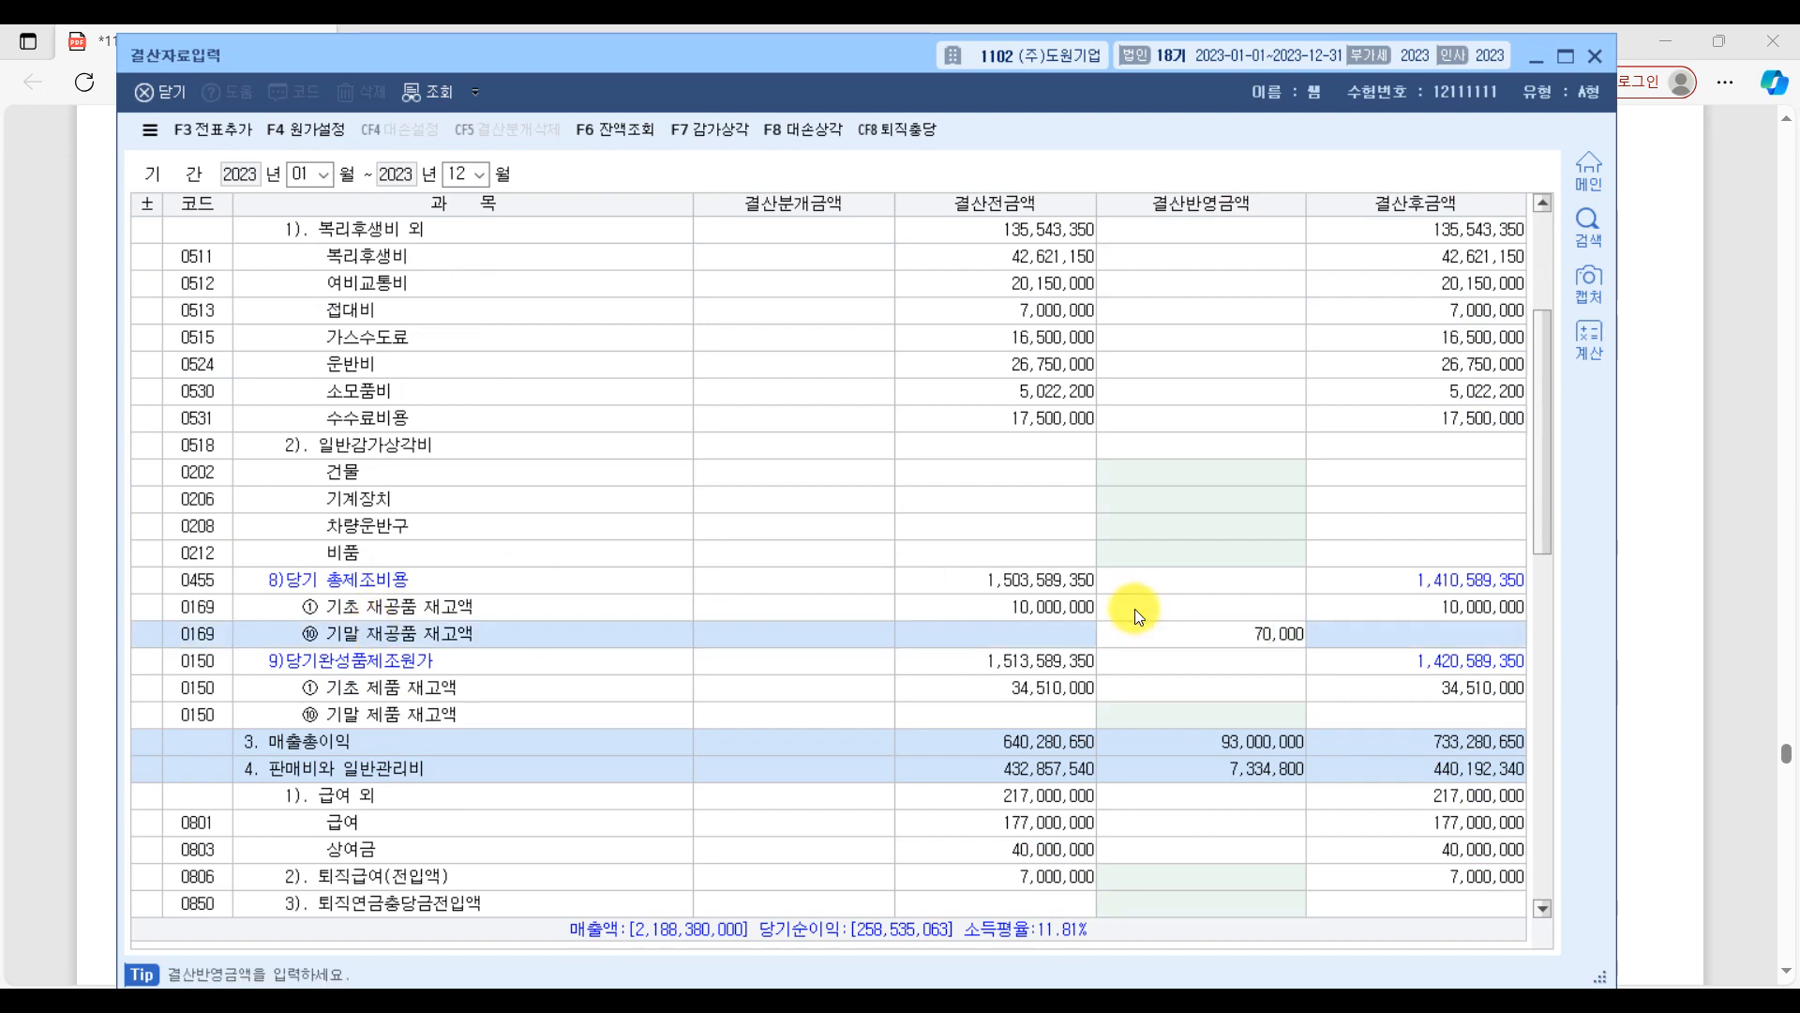
Recheck the 제품 amount in the exam PDF, then enter 135,000,000 as KcLep's 결산반영금액 of ⑩ 기말 제품 재고액.
{"action": "left_click", "coordinate": [1744, 437]}
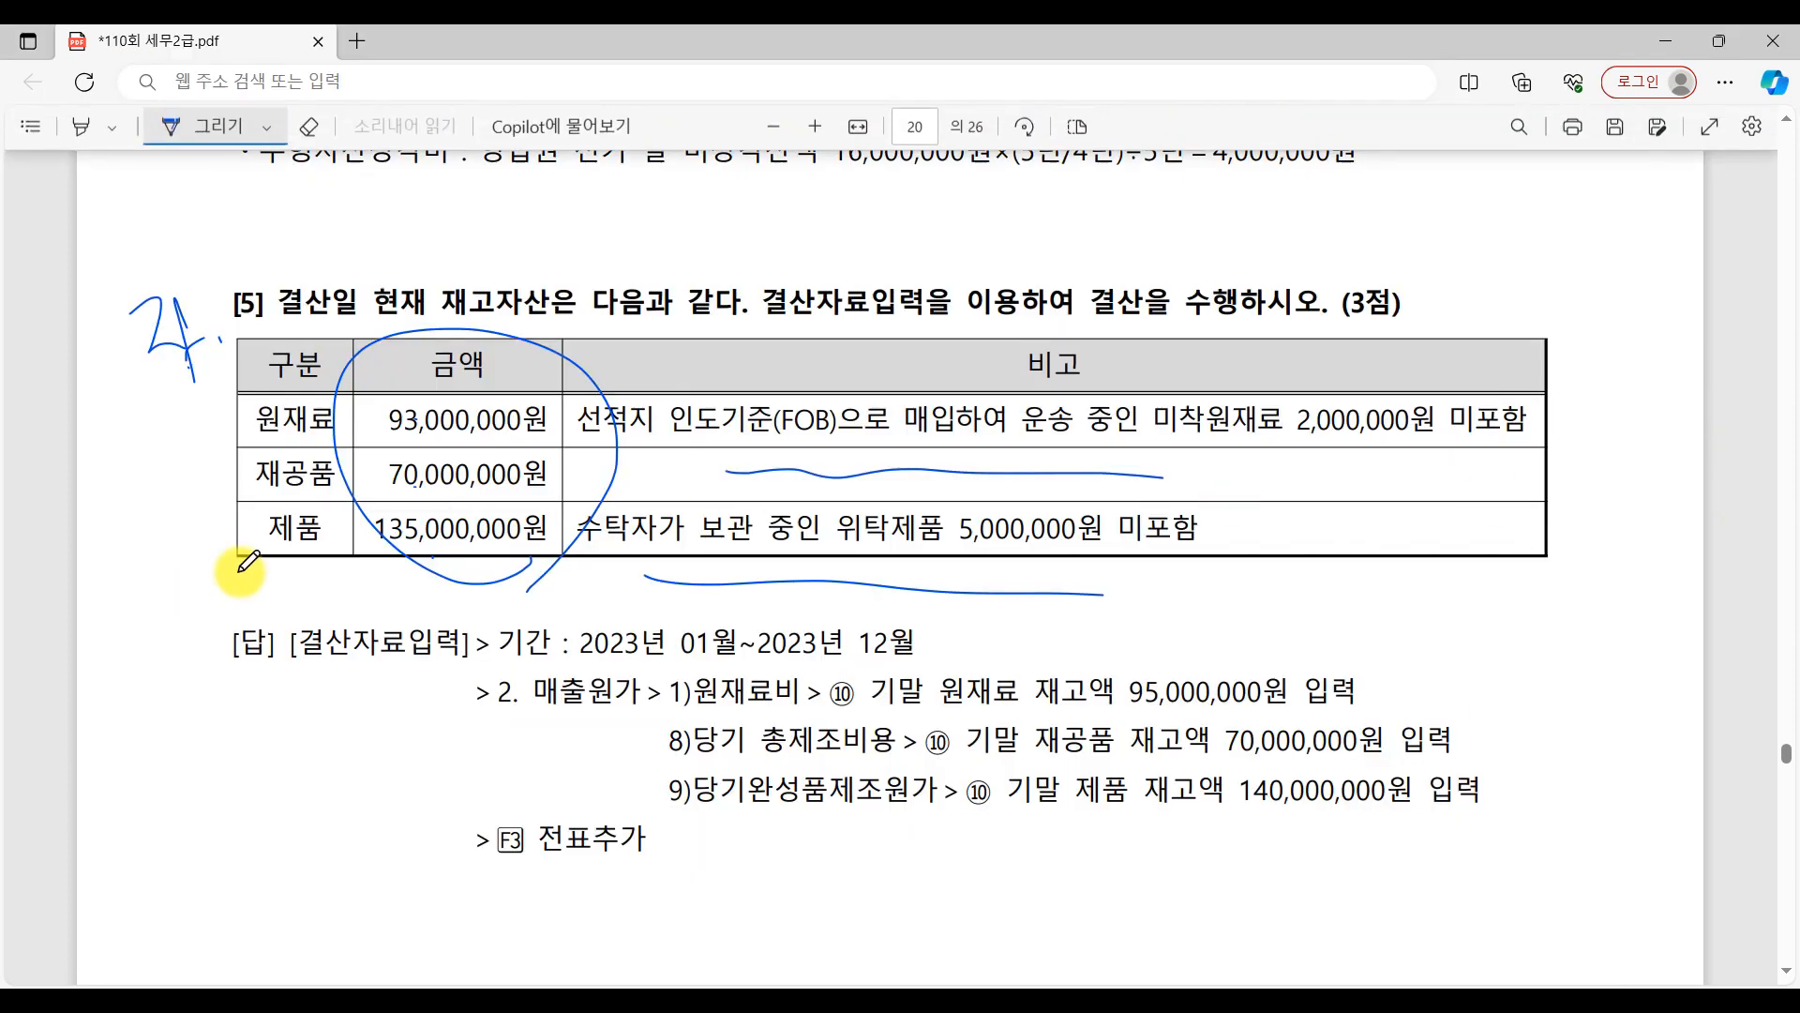
{"action": "key", "text": "alt+Tab"}
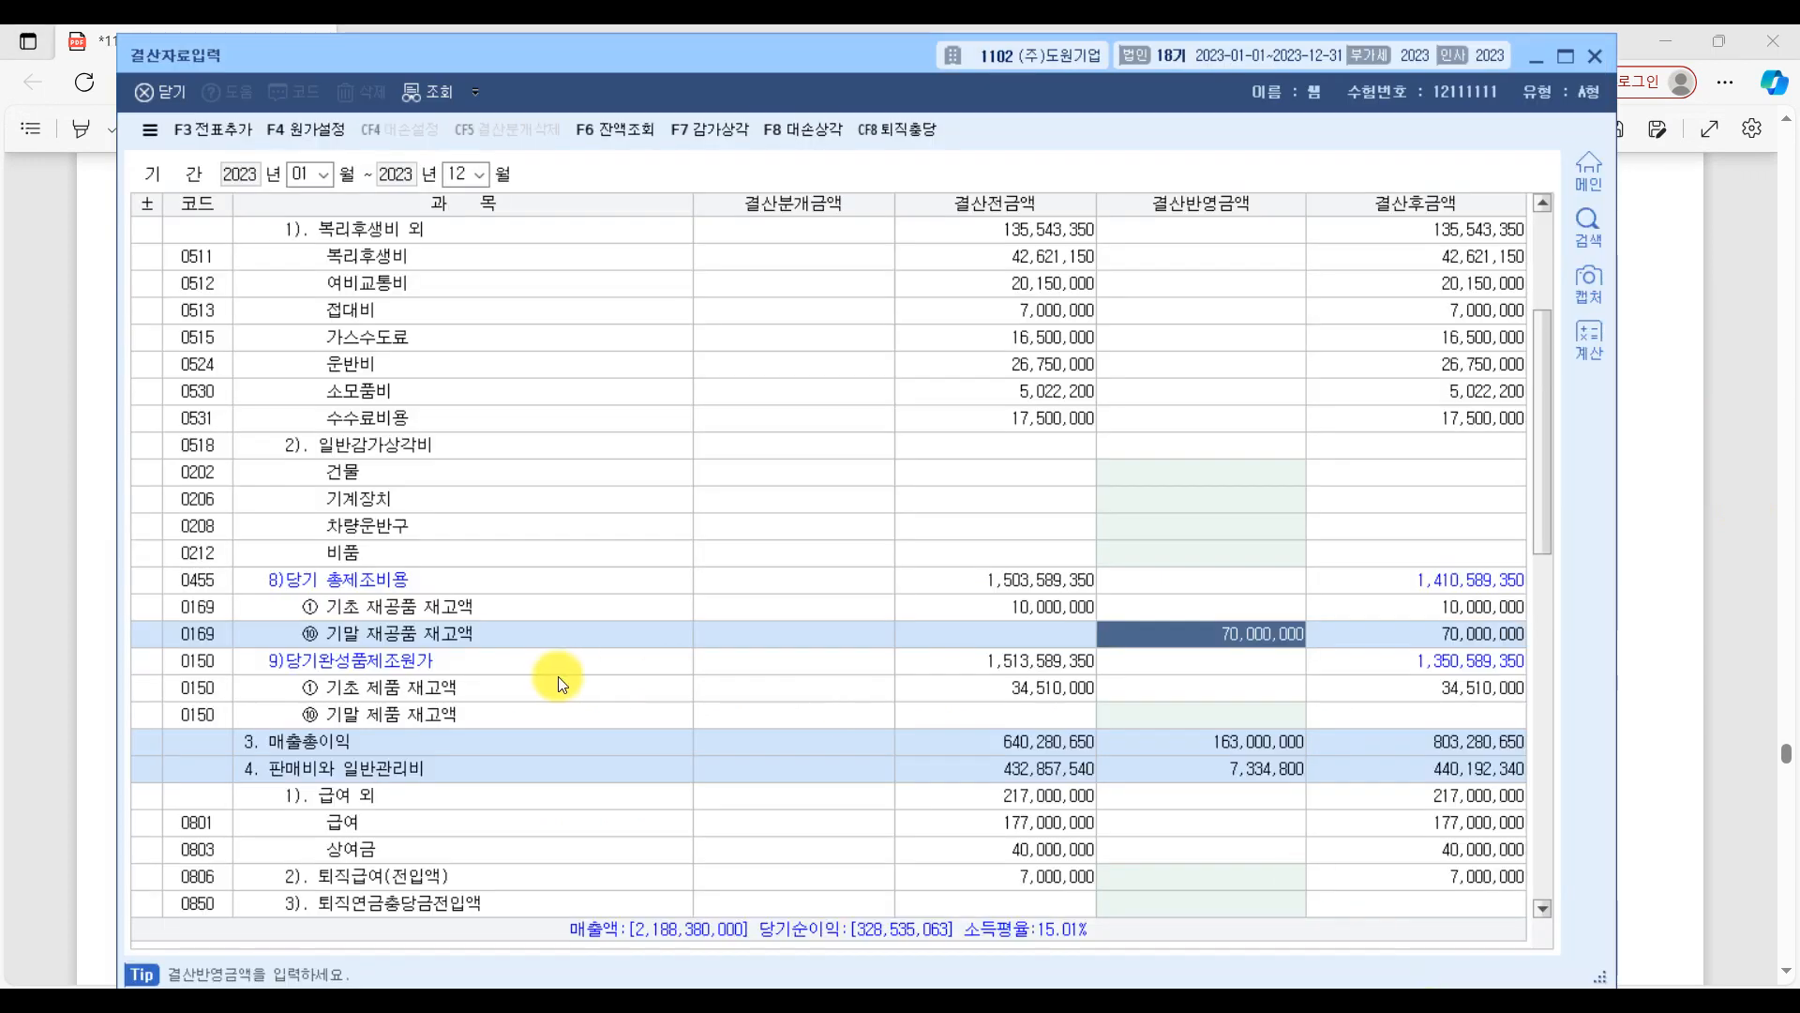
{"action": "scroll", "coordinate": [424, 530], "scroll_direction": "down", "scroll_amount": 2}
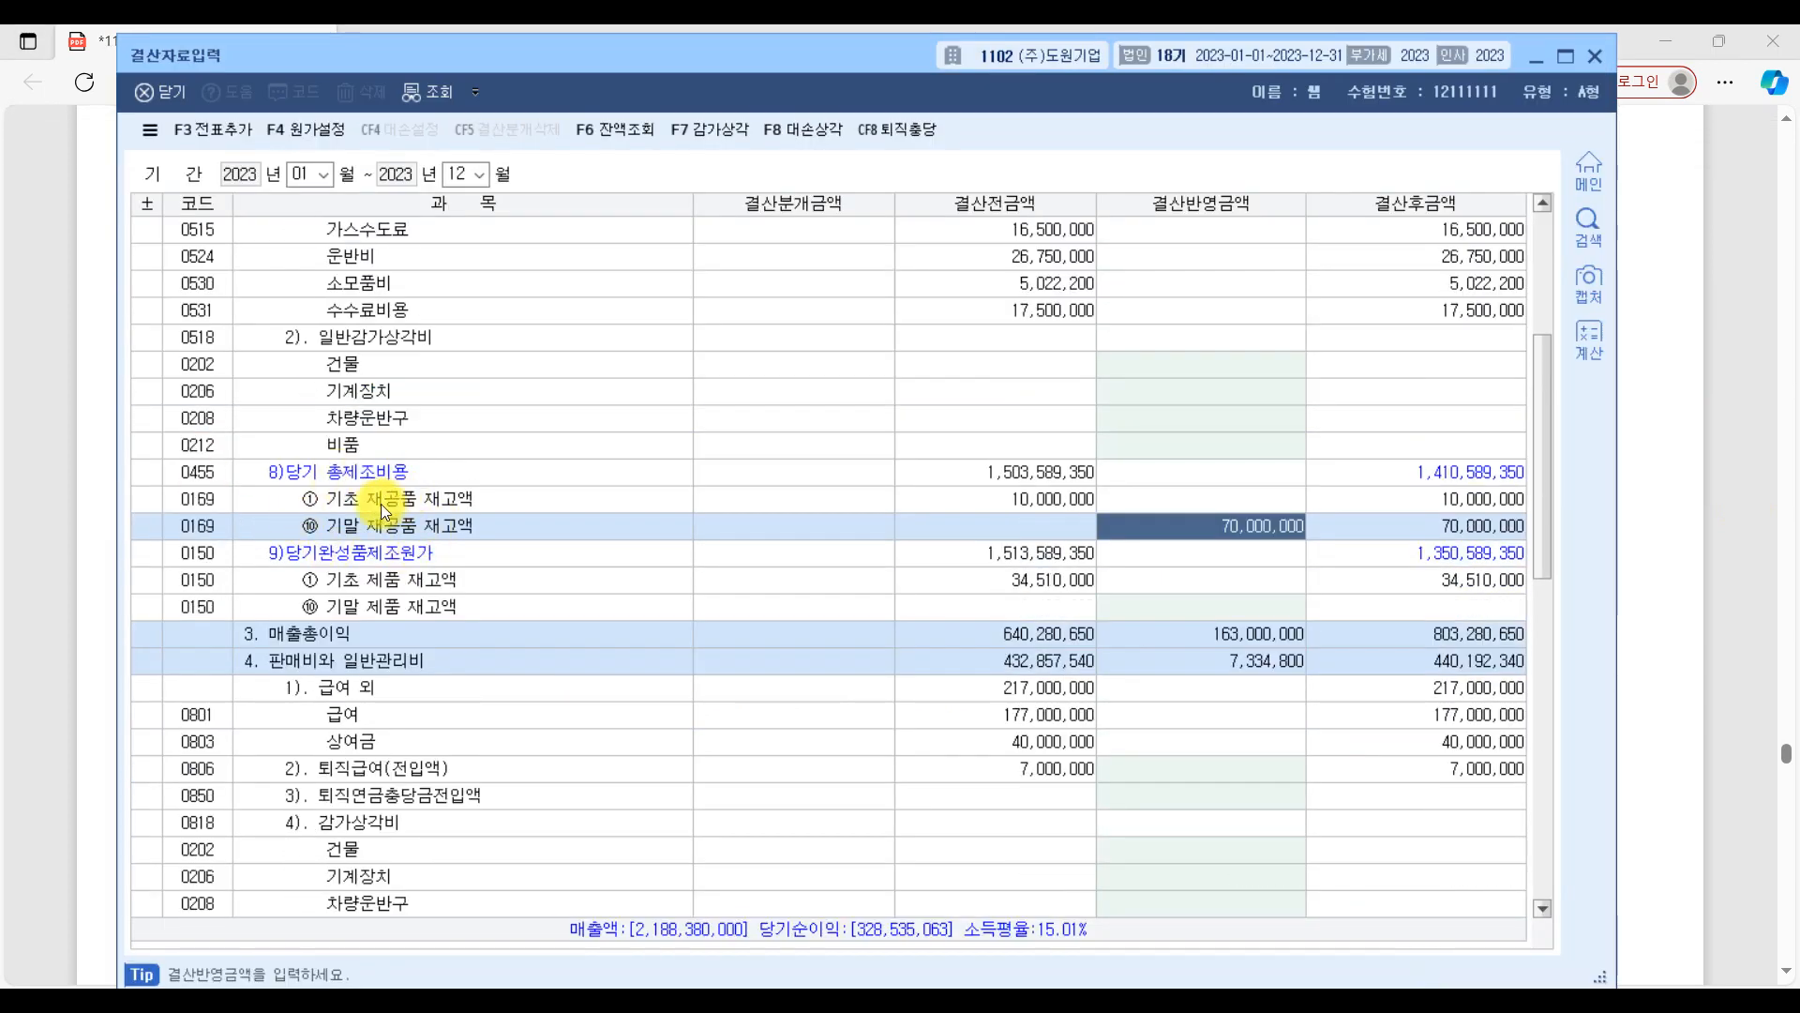
{"action": "left_click", "coordinate": [409, 606]}
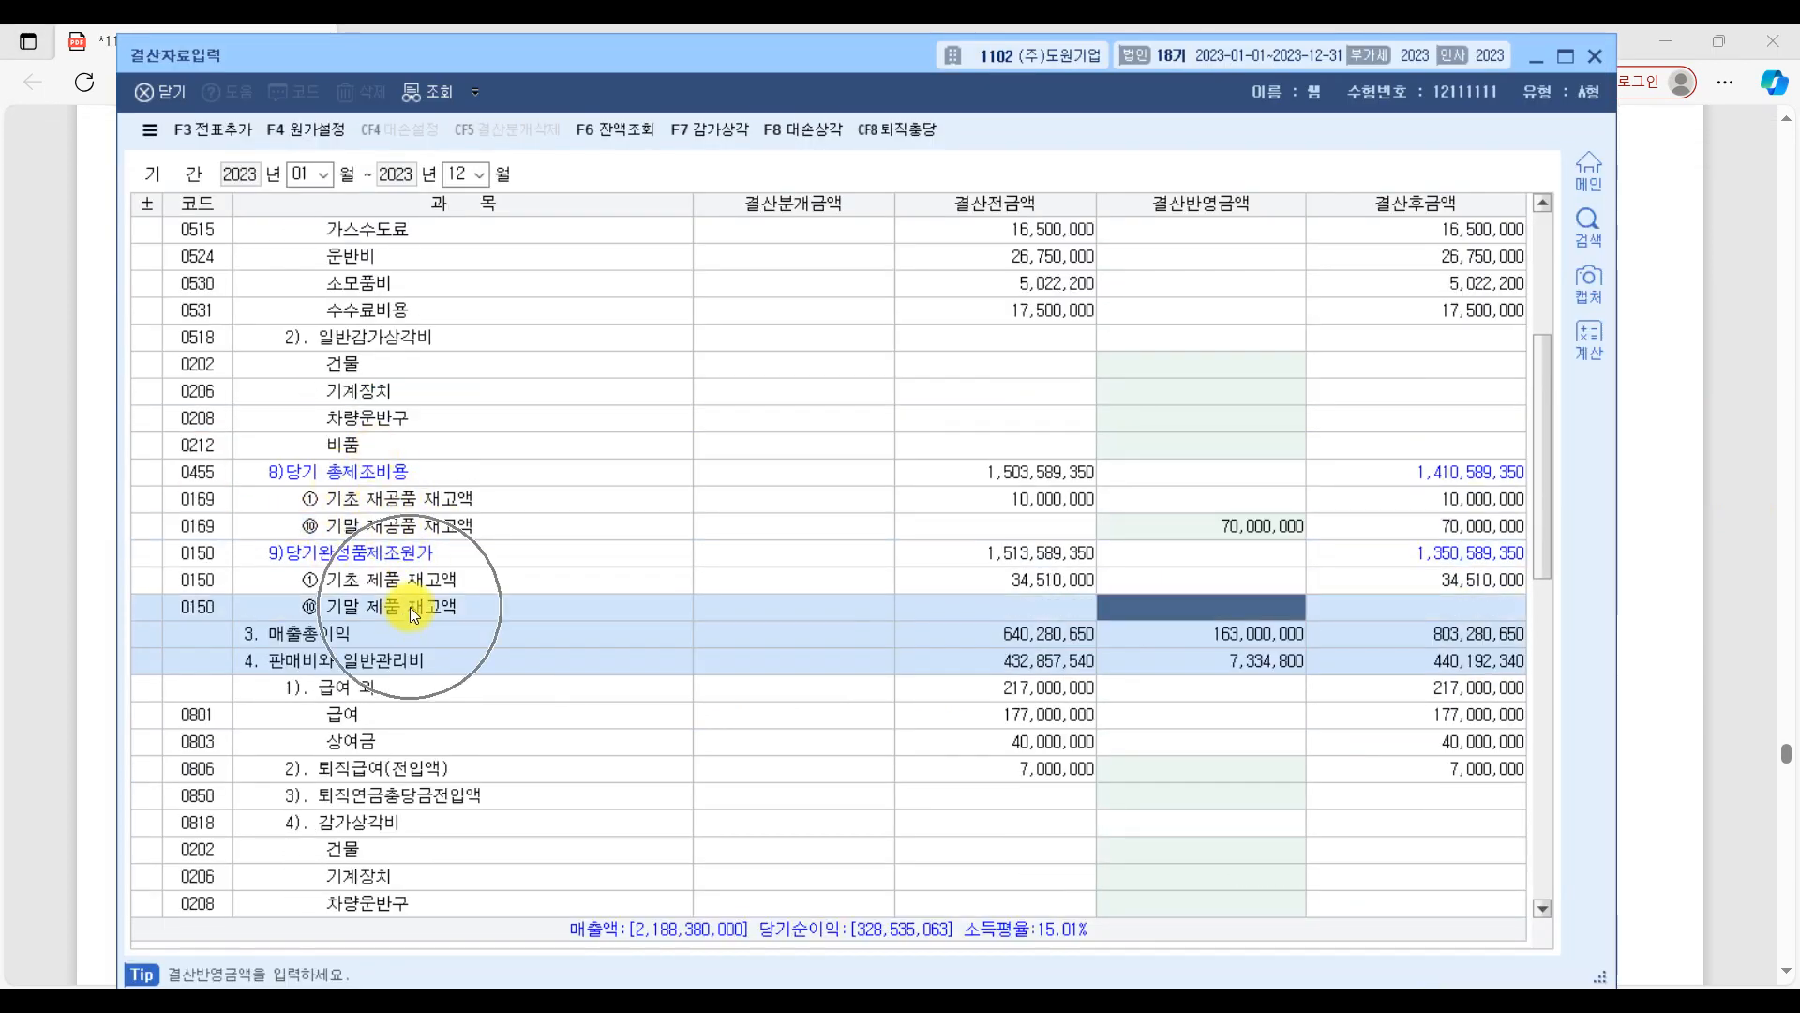
{"action": "type", "text": "135,000,000"}
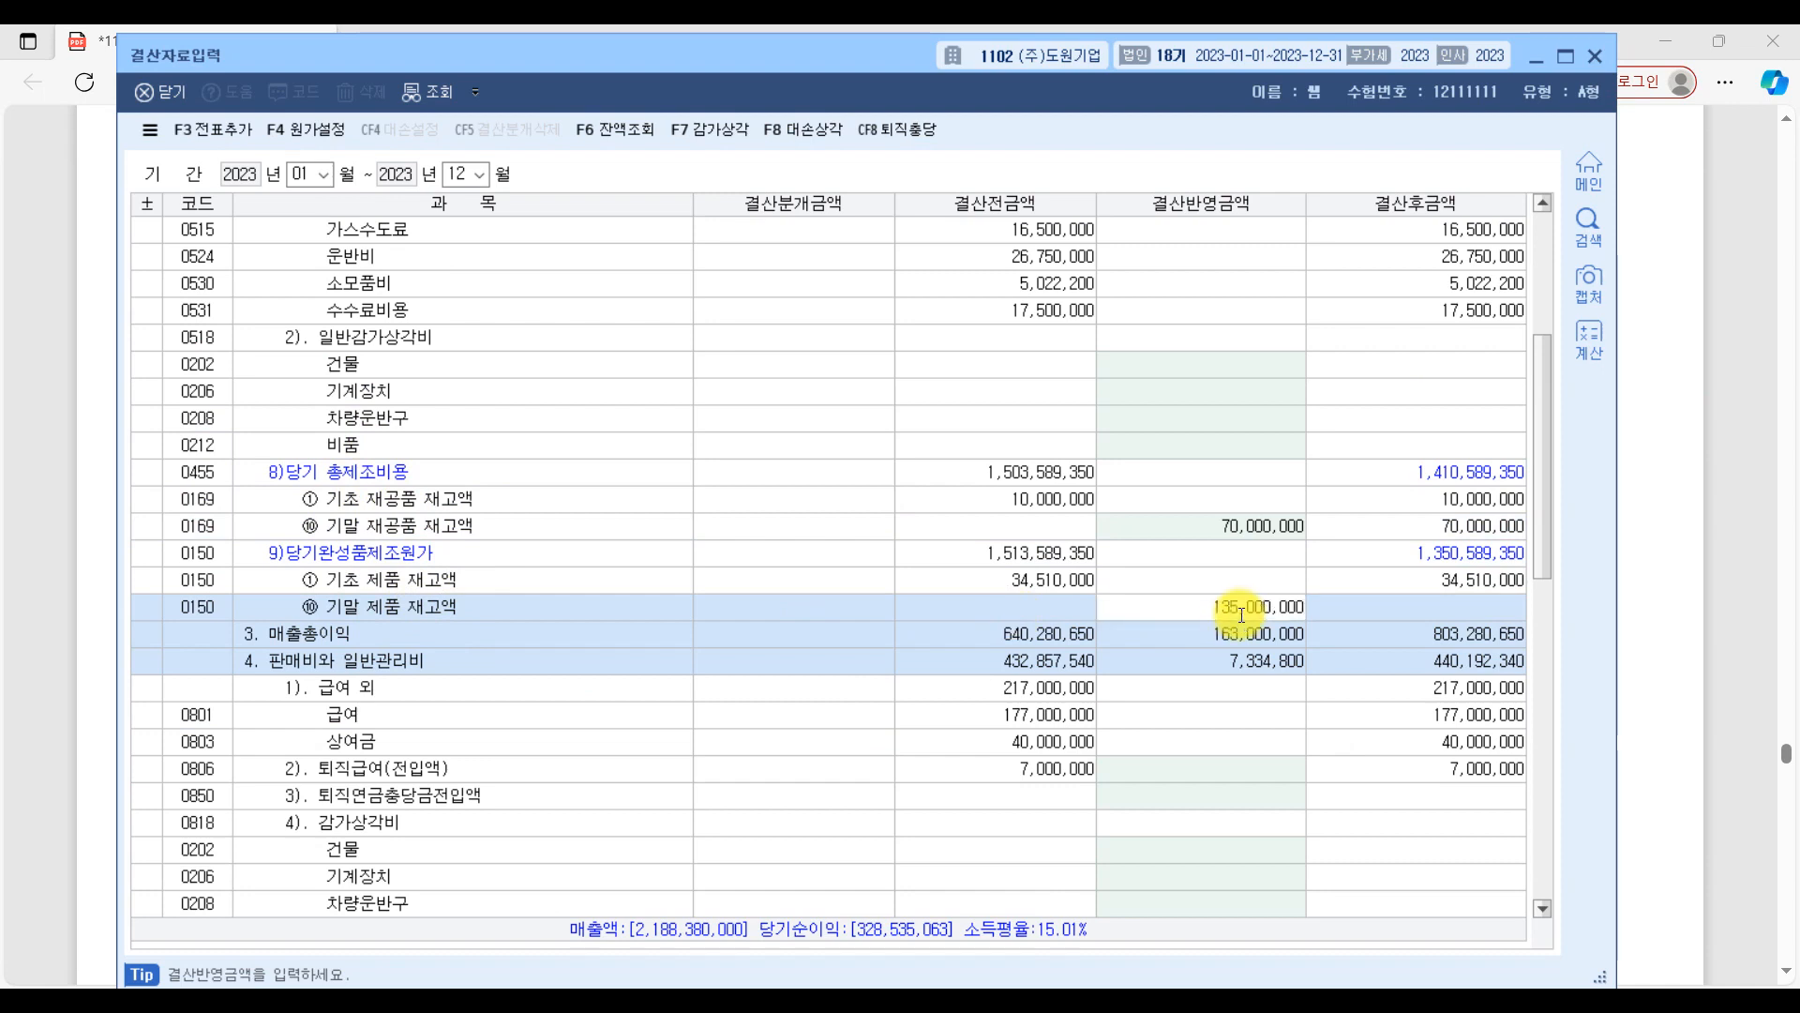
{"action": "key", "text": "Return"}
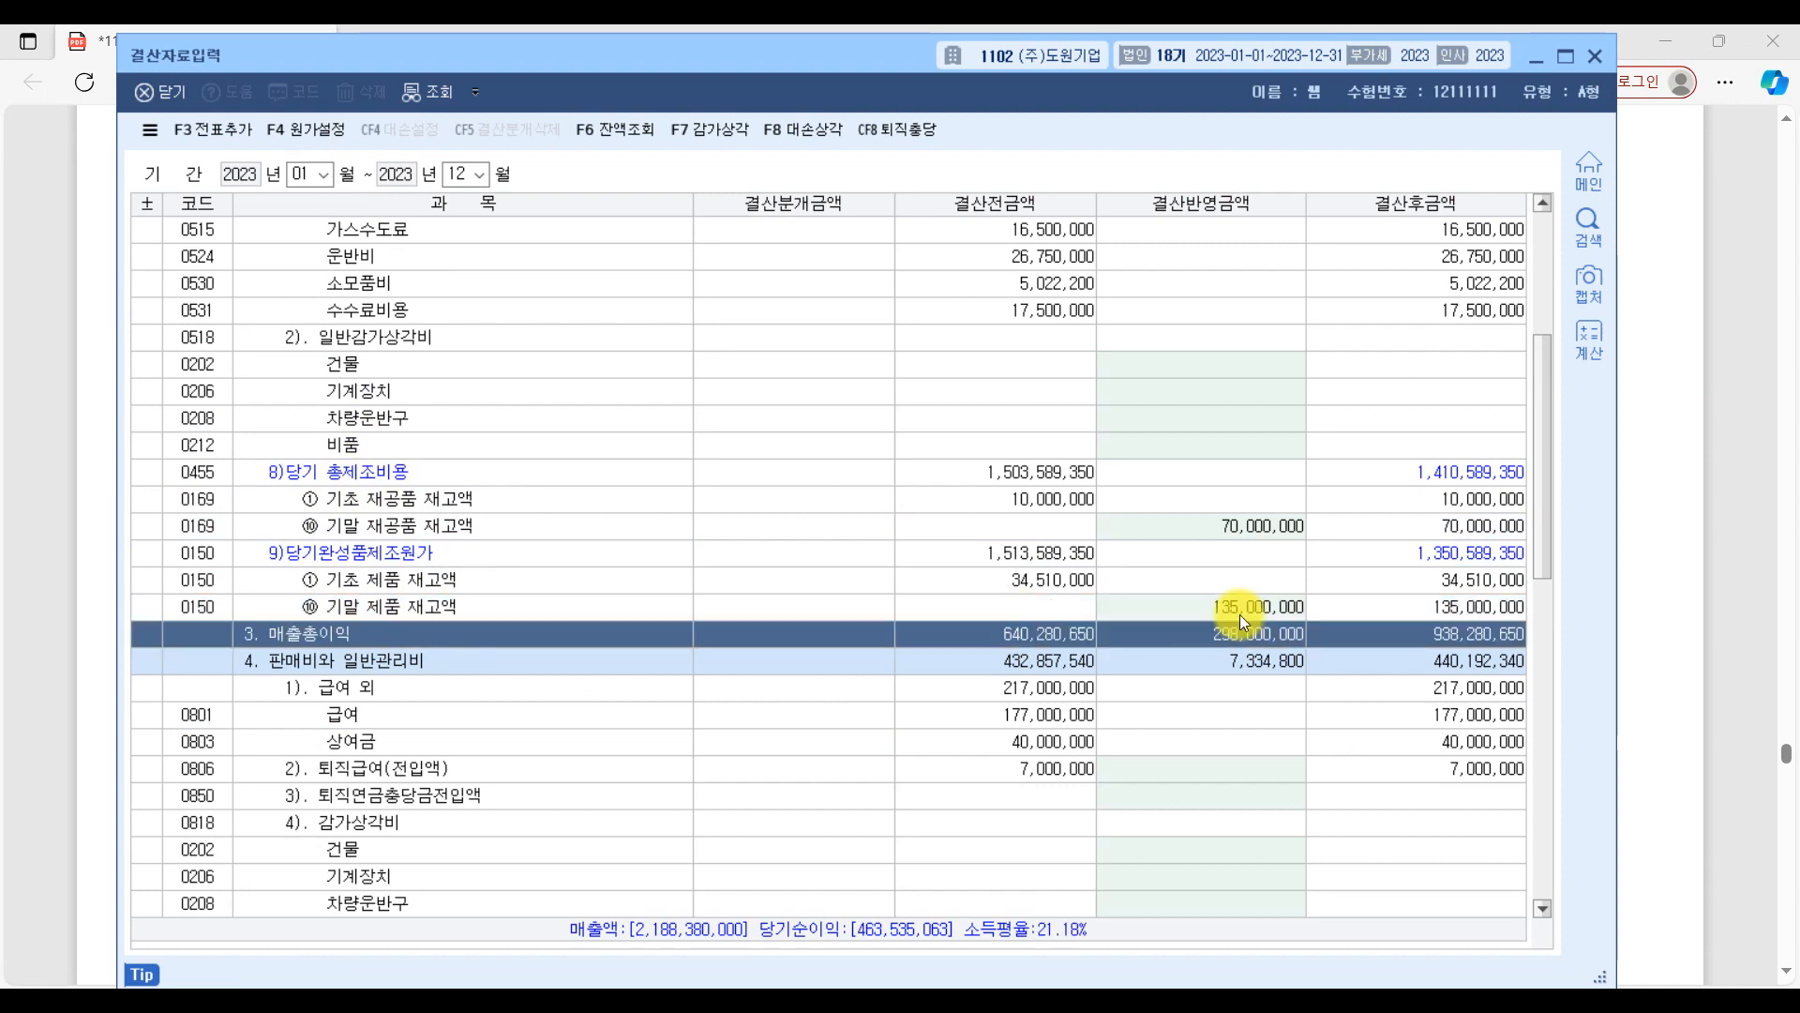
Switch to the exam PDF and underline the 원재료 and 제품 labels in question [5]'s 구분 column.
{"action": "left_click", "coordinate": [1729, 478]}
{"action": "left_click_drag", "start_coordinate": [267, 439], "coordinate": [384, 436]}
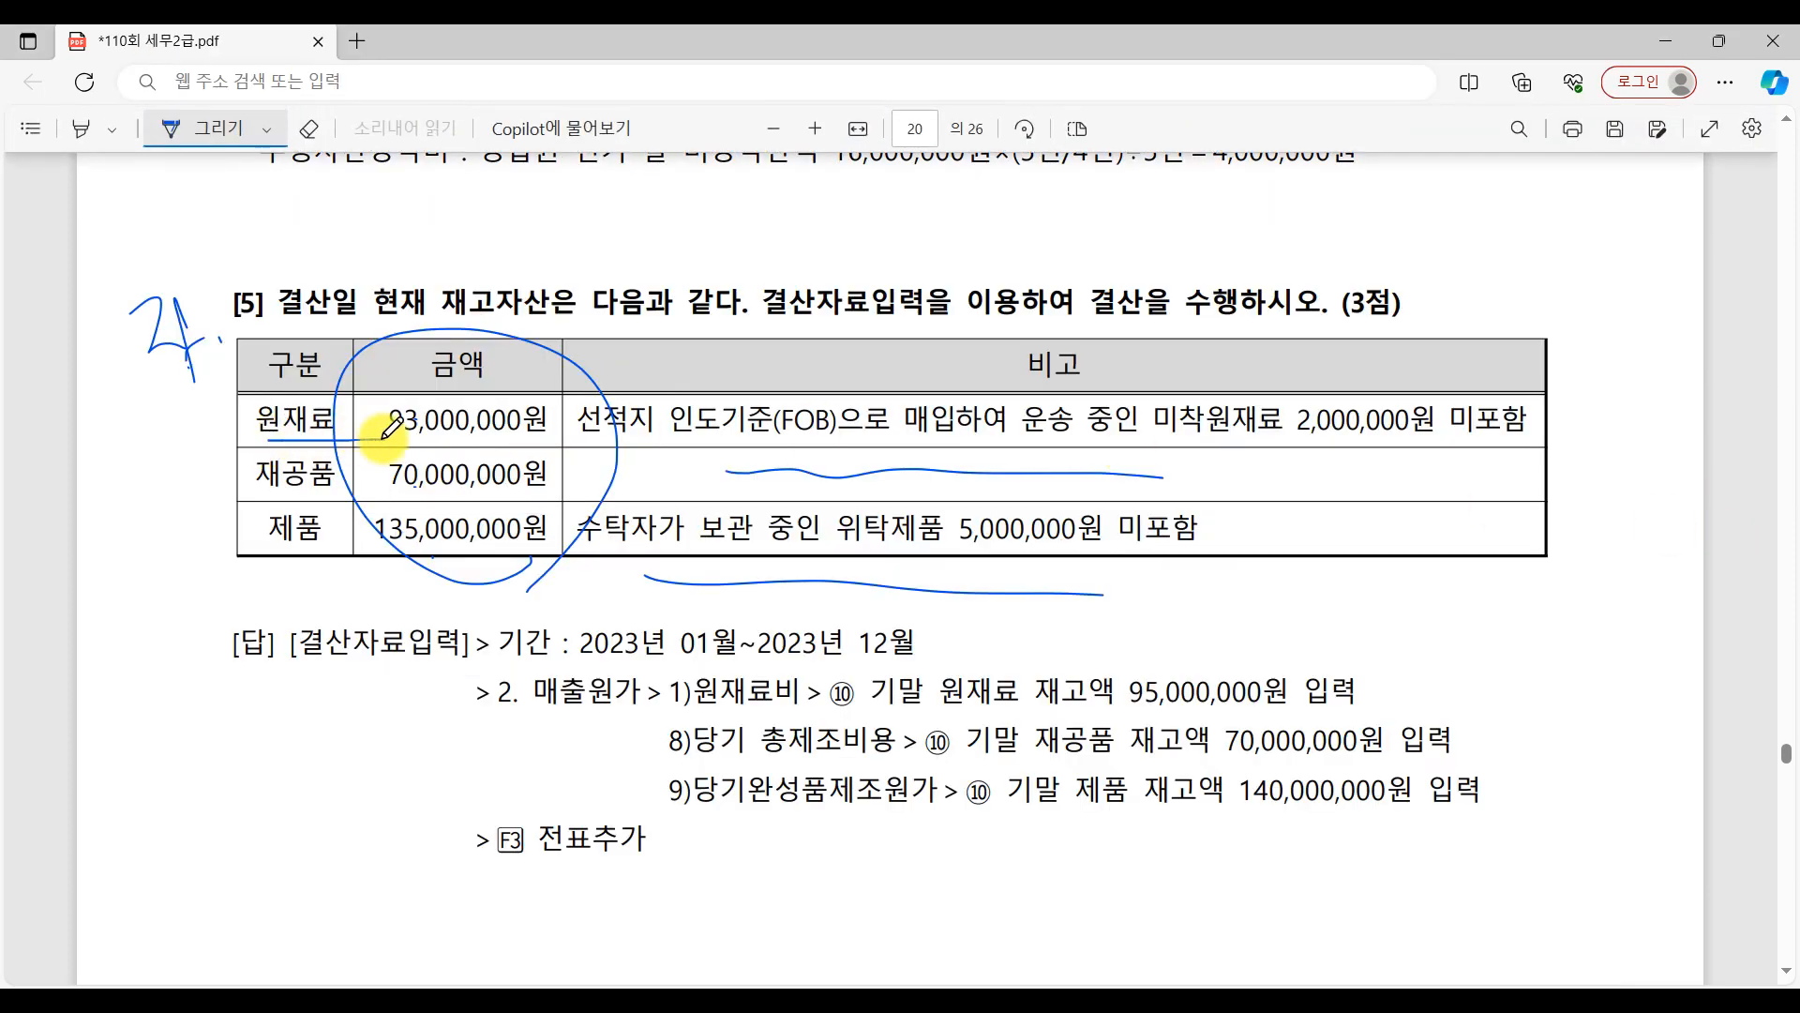
{"action": "left_click_drag", "start_coordinate": [246, 548], "coordinate": [343, 544]}
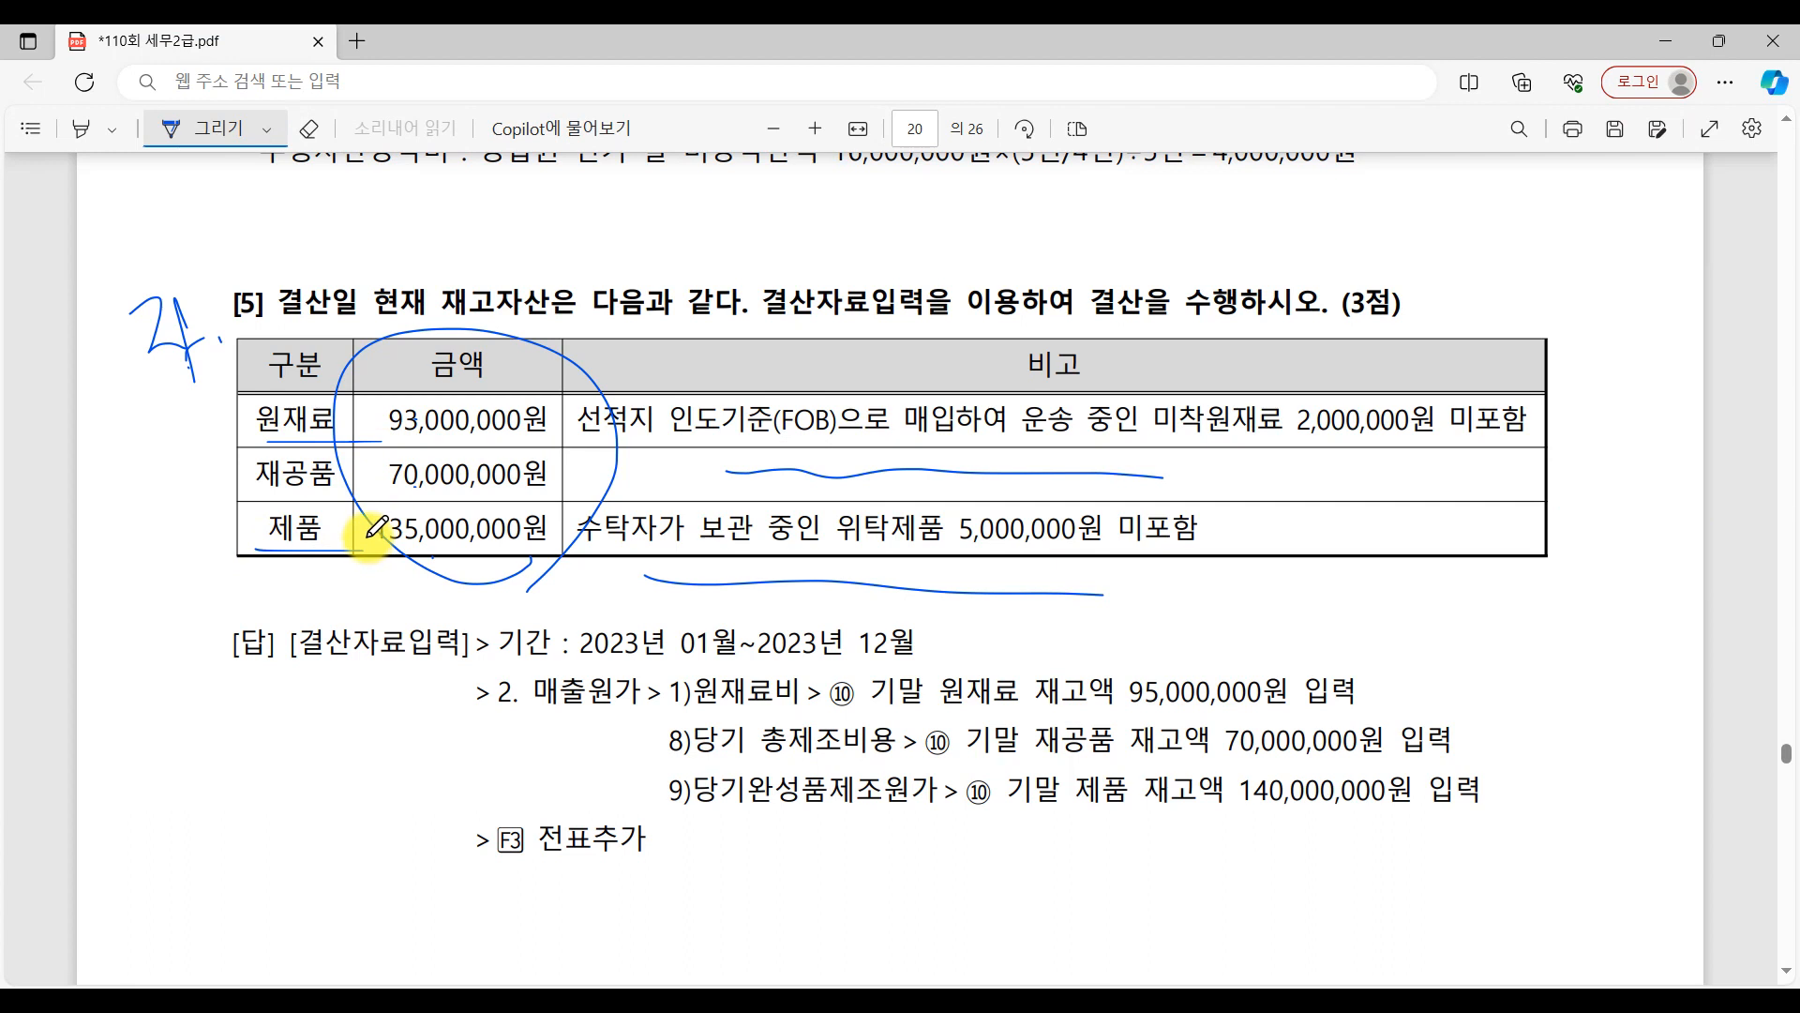
Erase the circle around the 금액 column and underline 선적지 인도기준(FOB) in the 원재료 remark.
{"action": "left_click", "coordinate": [309, 128]}
{"action": "left_click_drag", "start_coordinate": [717, 361], "coordinate": [527, 459]}
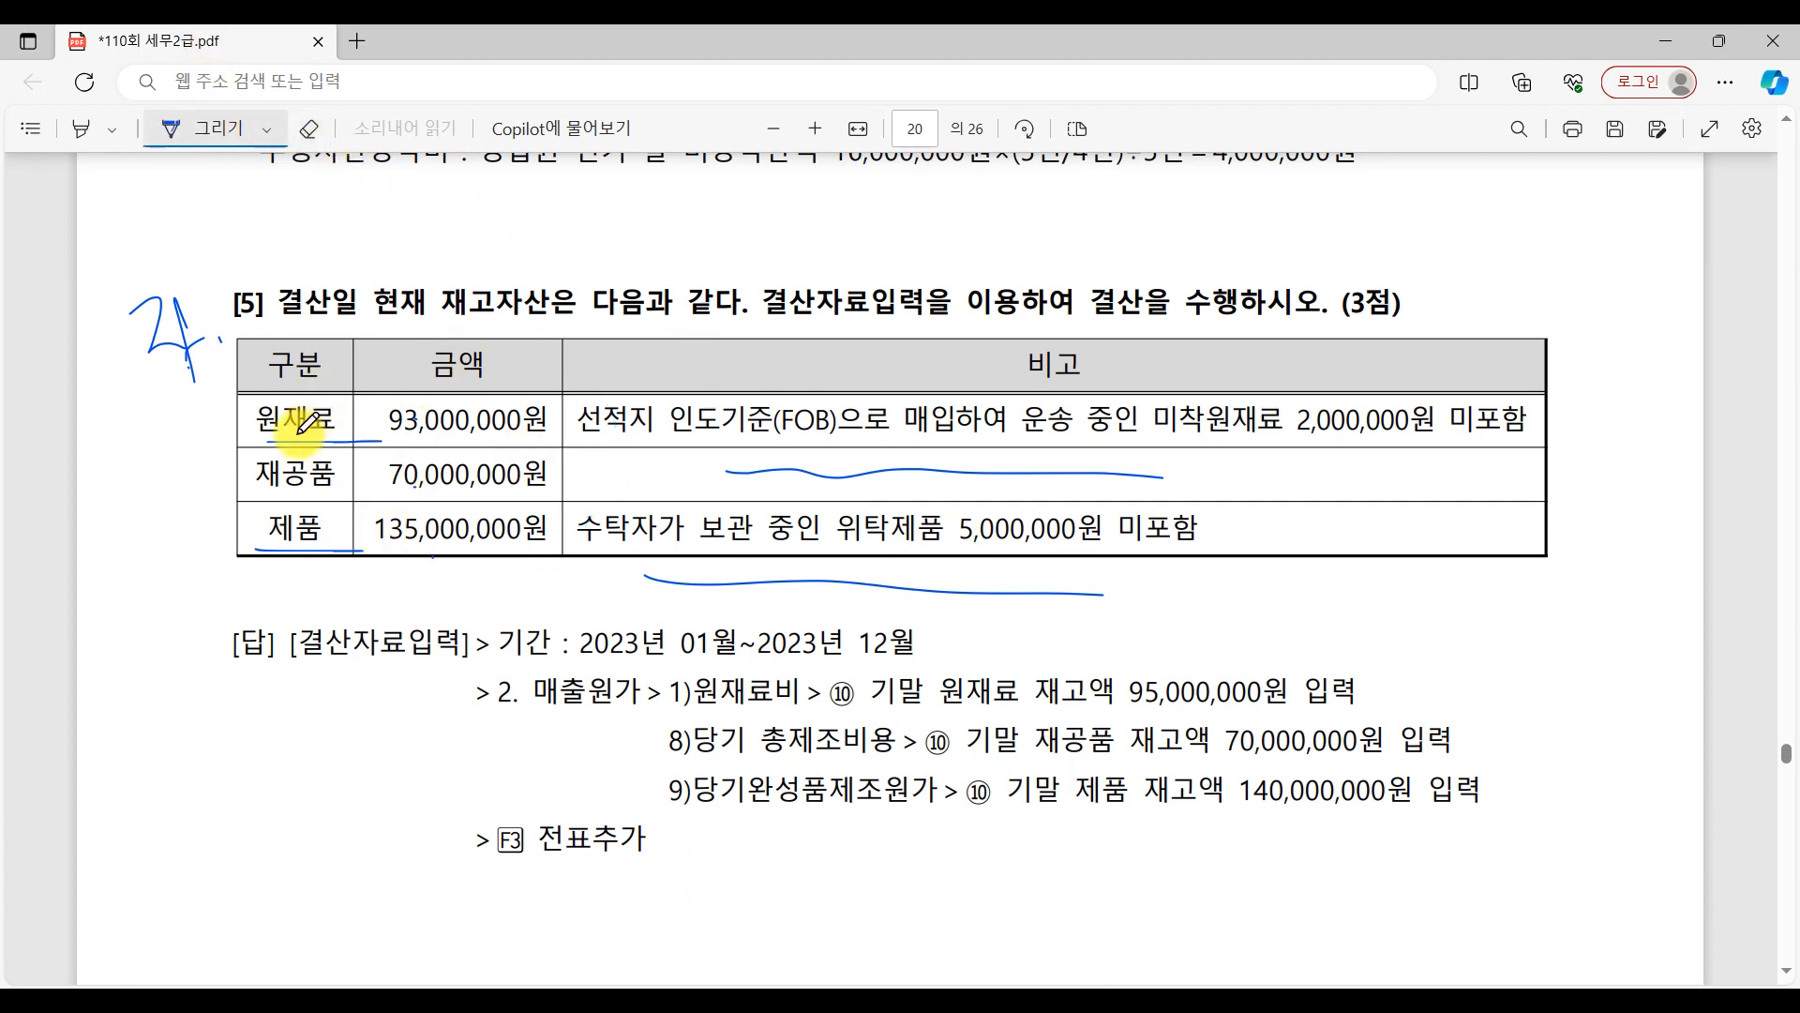
{"action": "left_click_drag", "start_coordinate": [593, 444], "coordinate": [807, 448]}
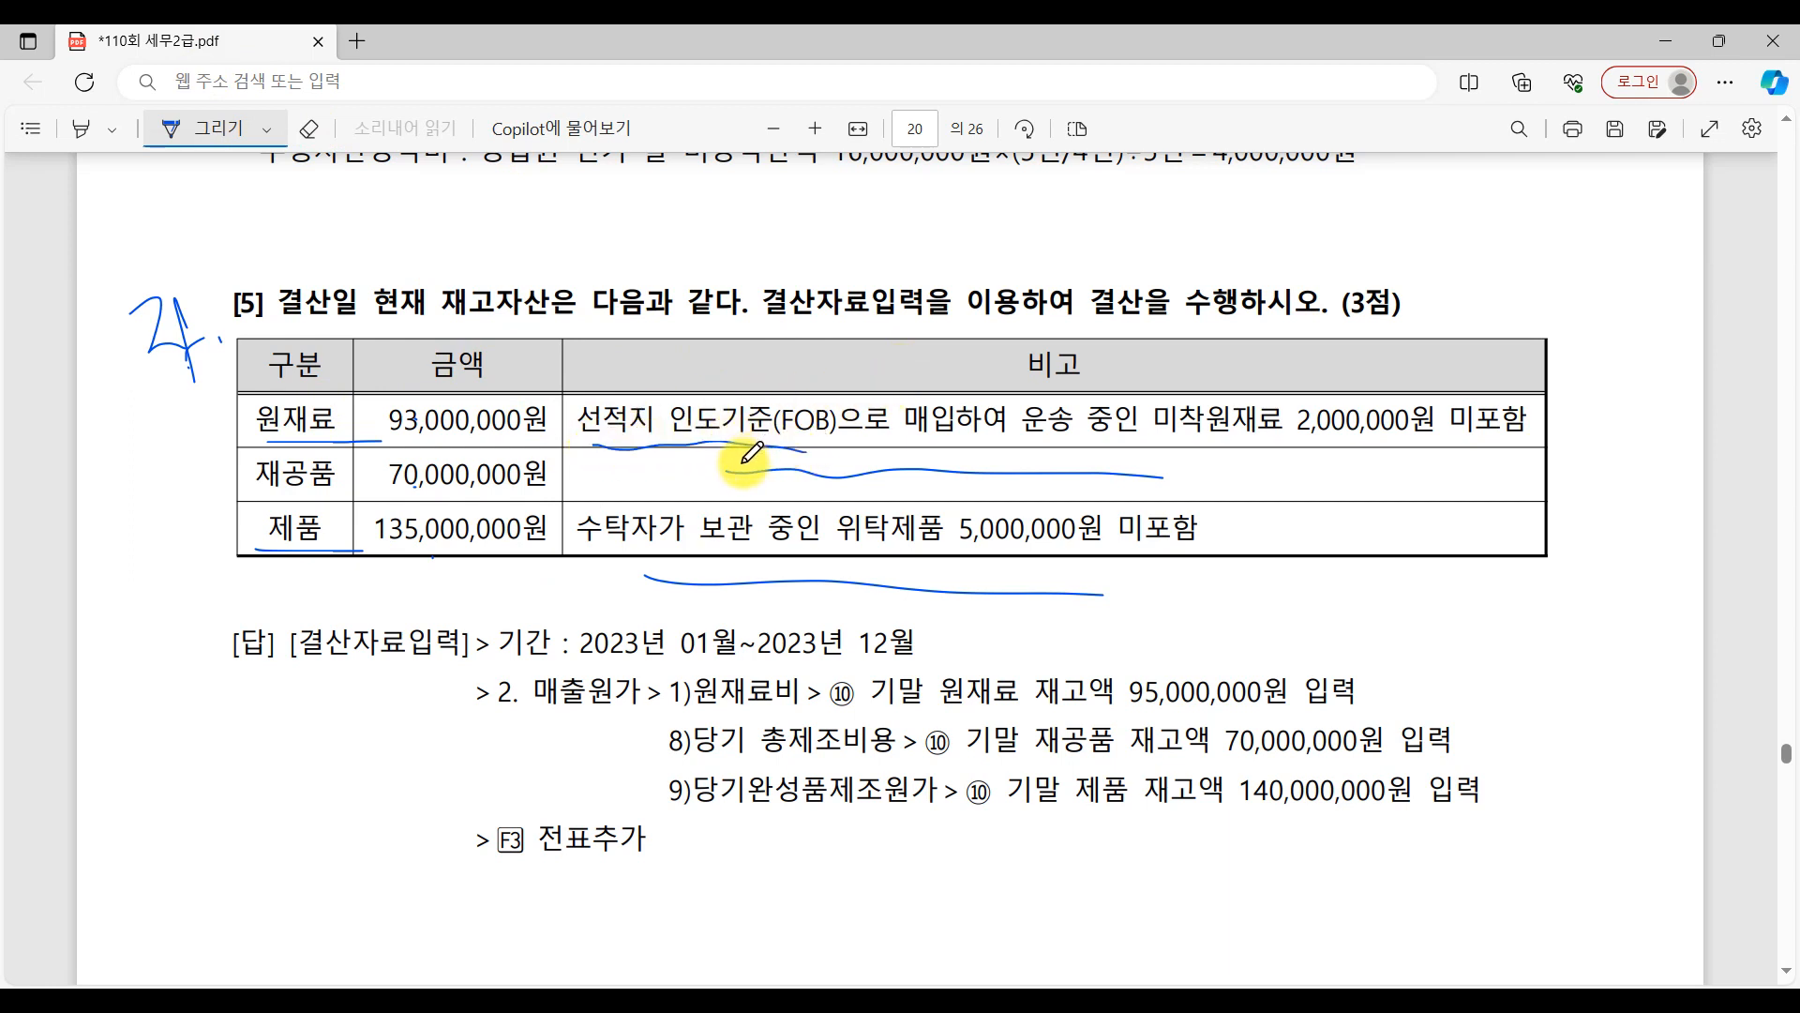